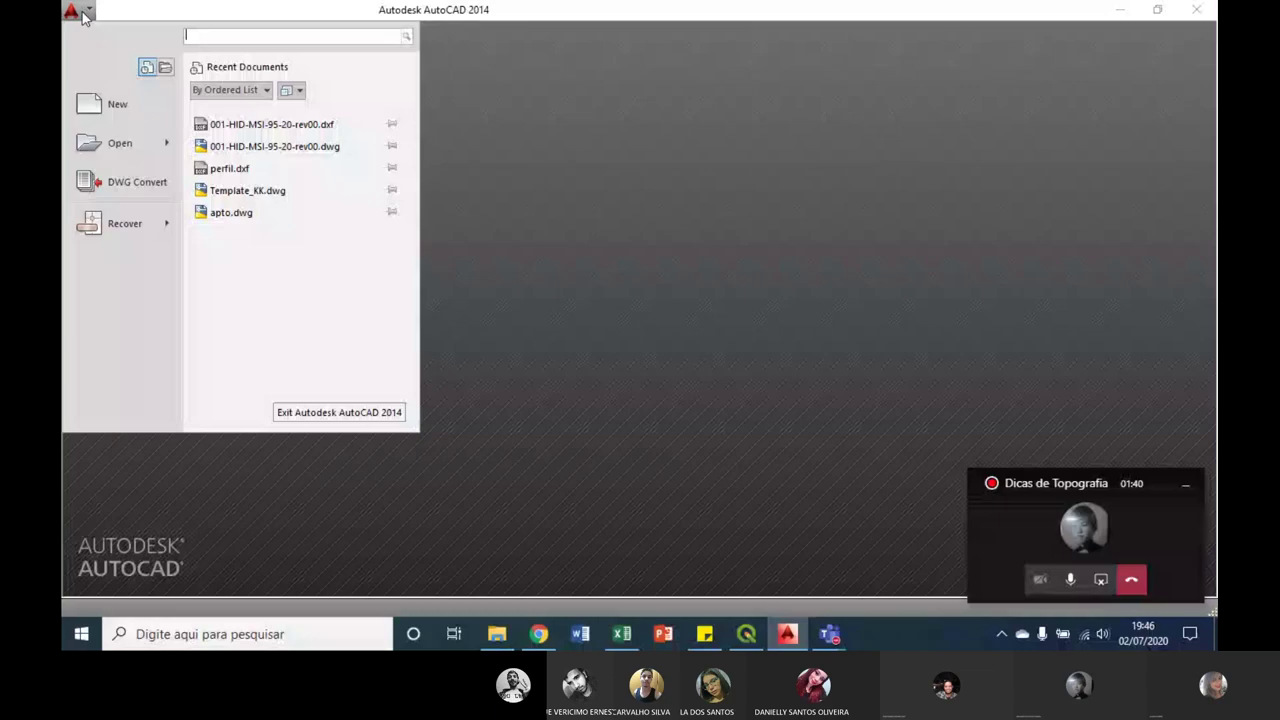
Step: Create a new drawing, Drawing2, from the acad template
click(111, 101)
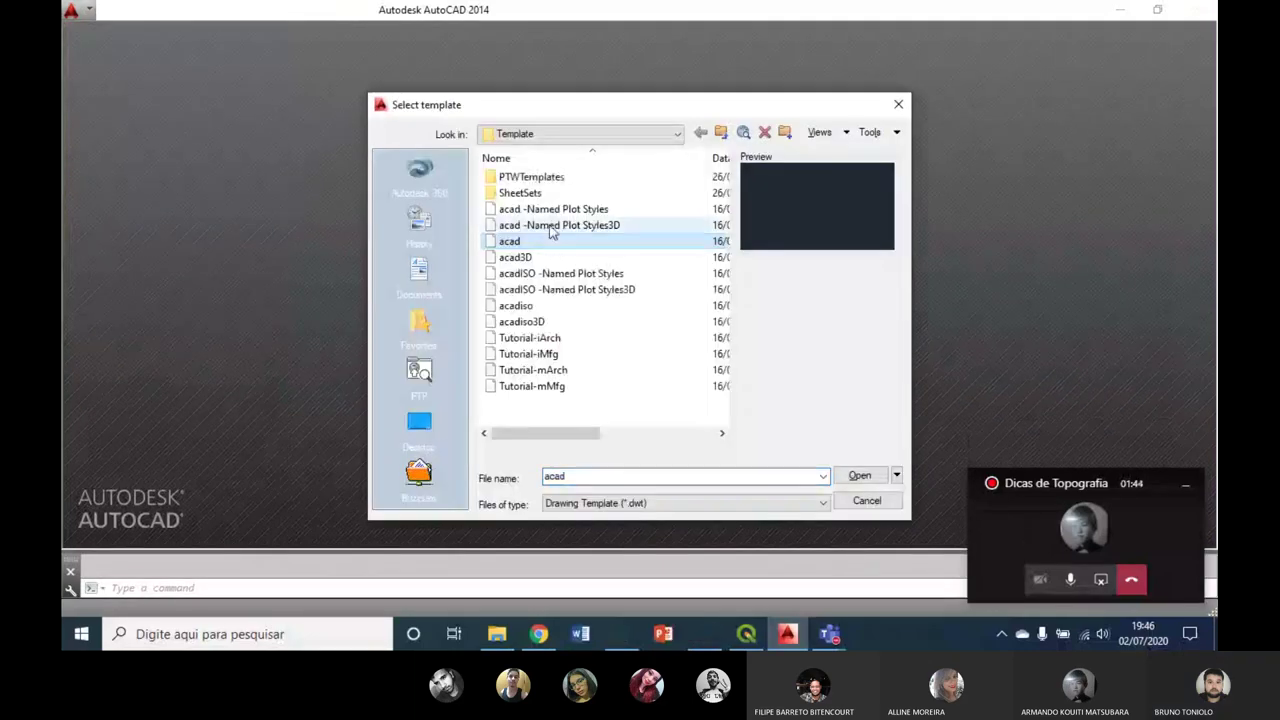
double_click(548, 246)
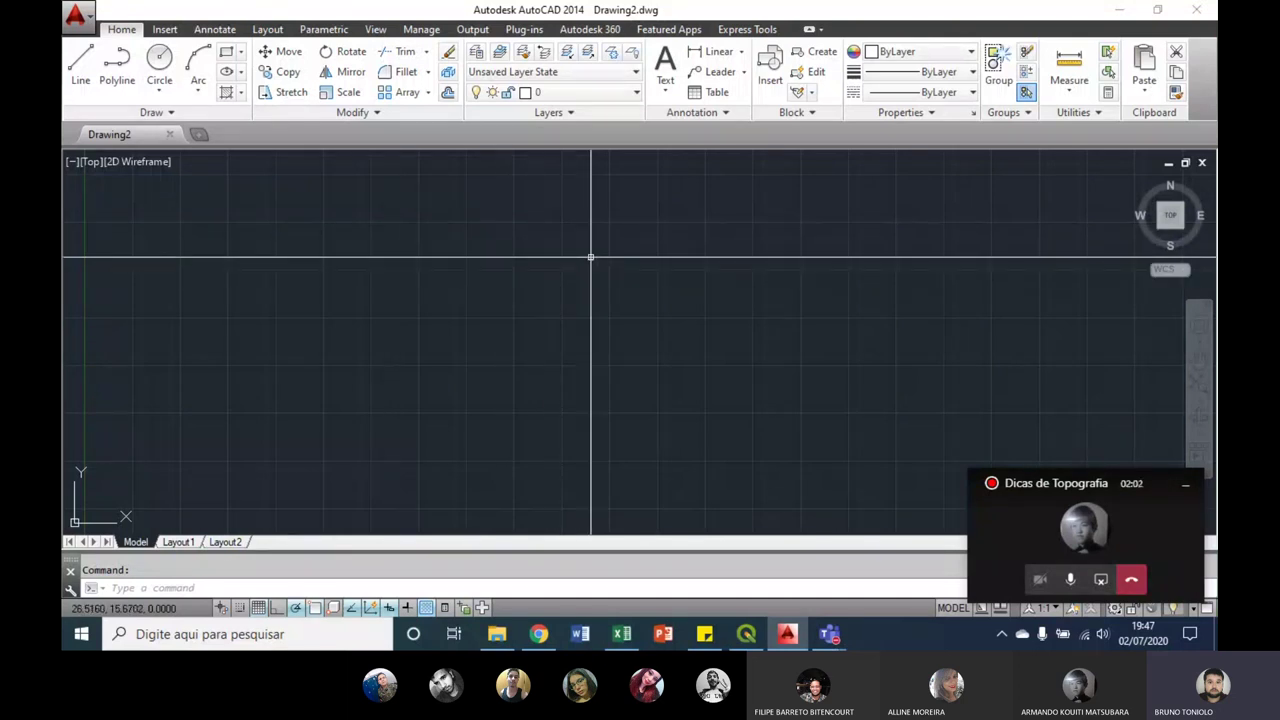
Step: Turn snap mode on and switch the background grid display off
key(Escape)
text(p)
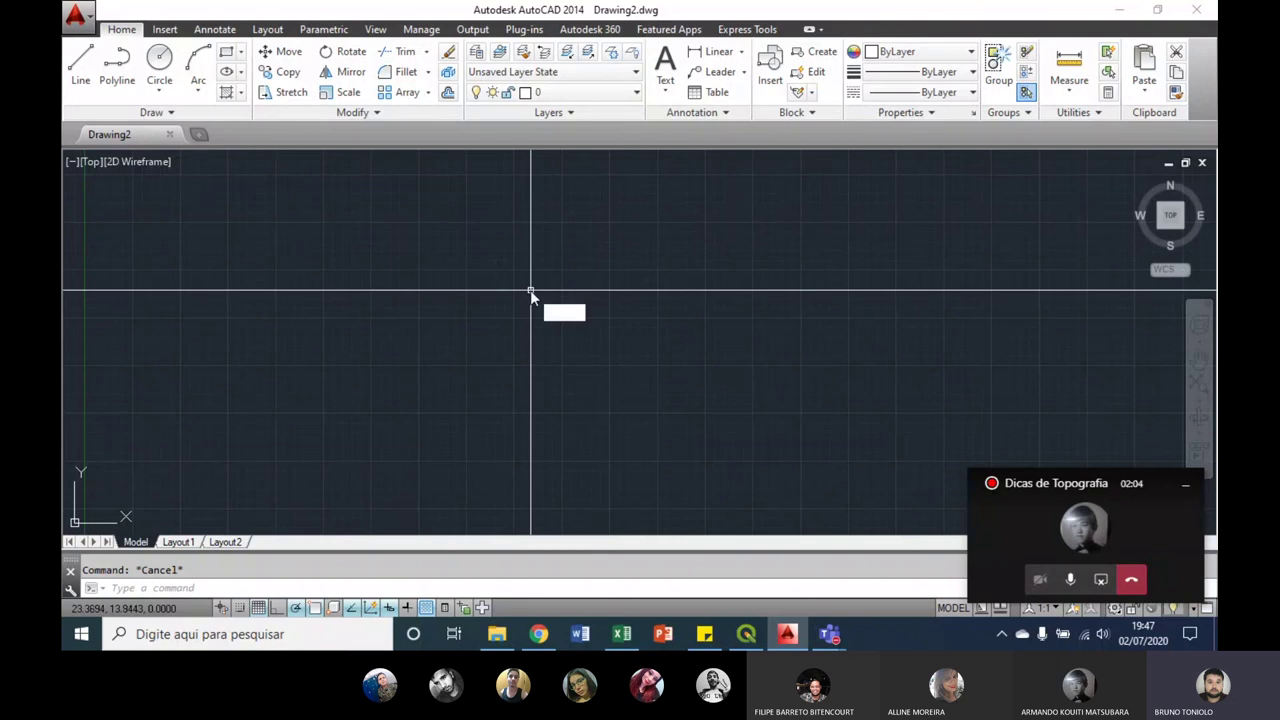
text(l)
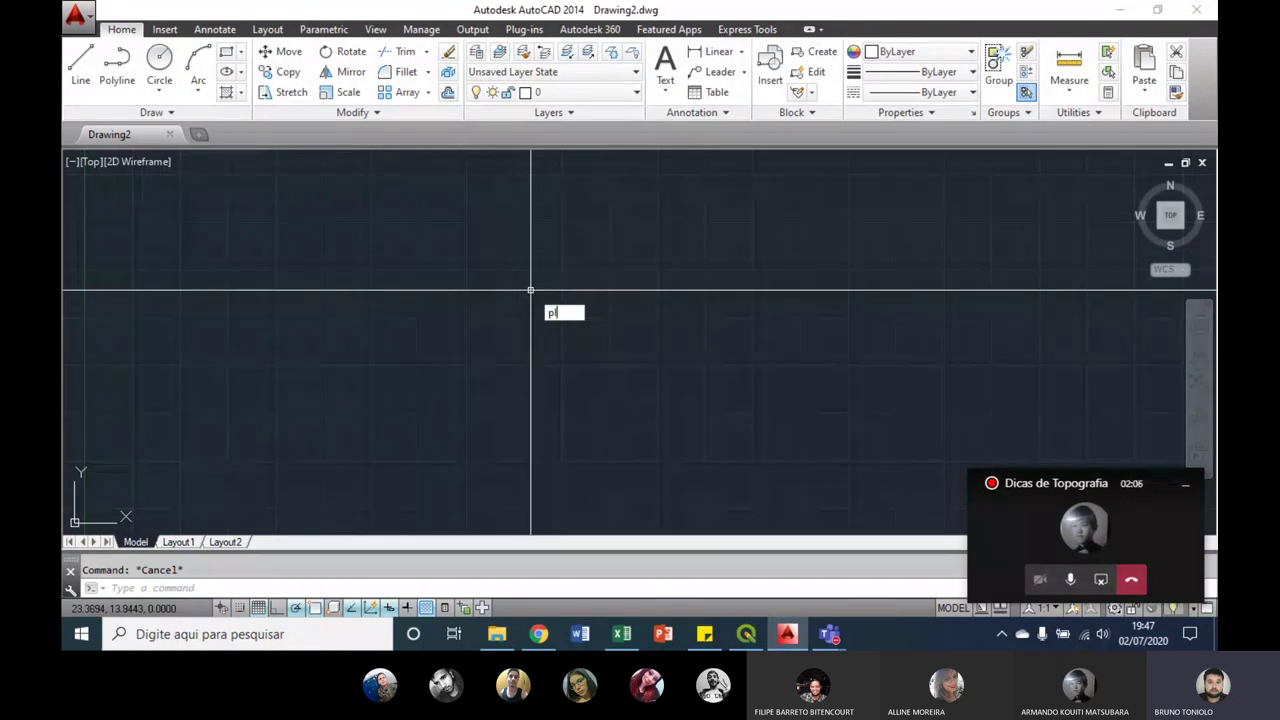
key(Escape)
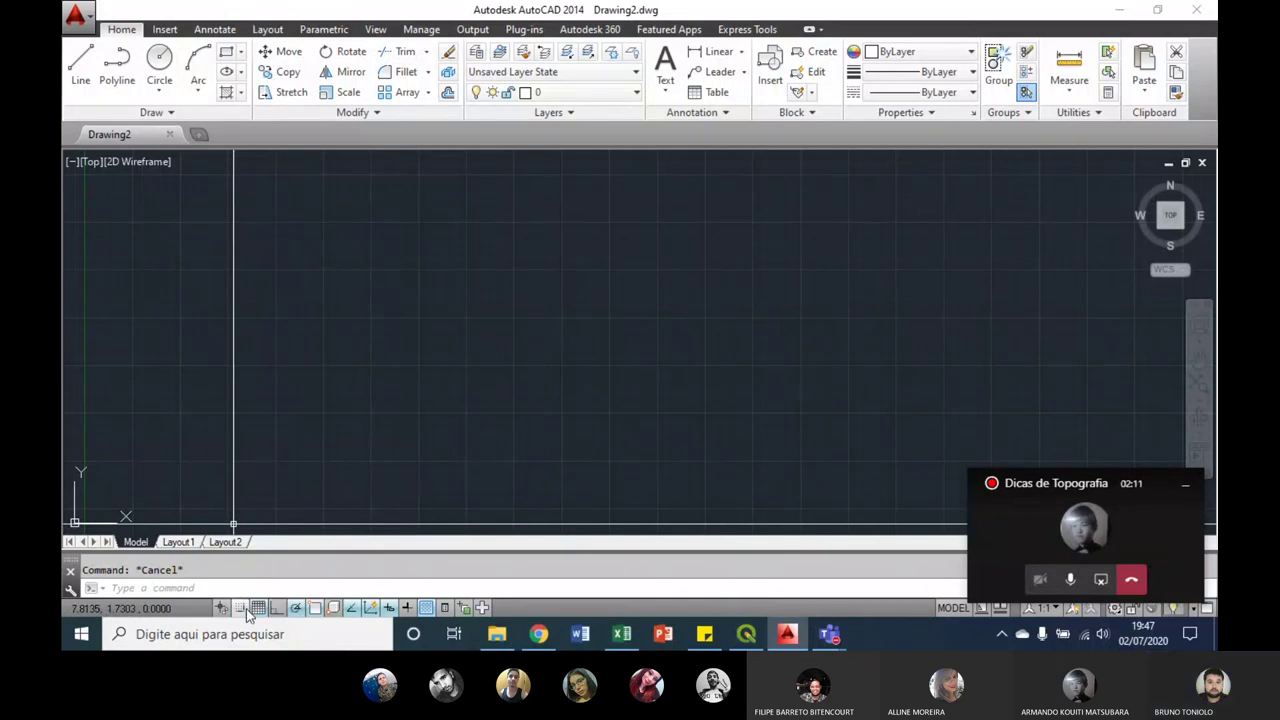
click(242, 608)
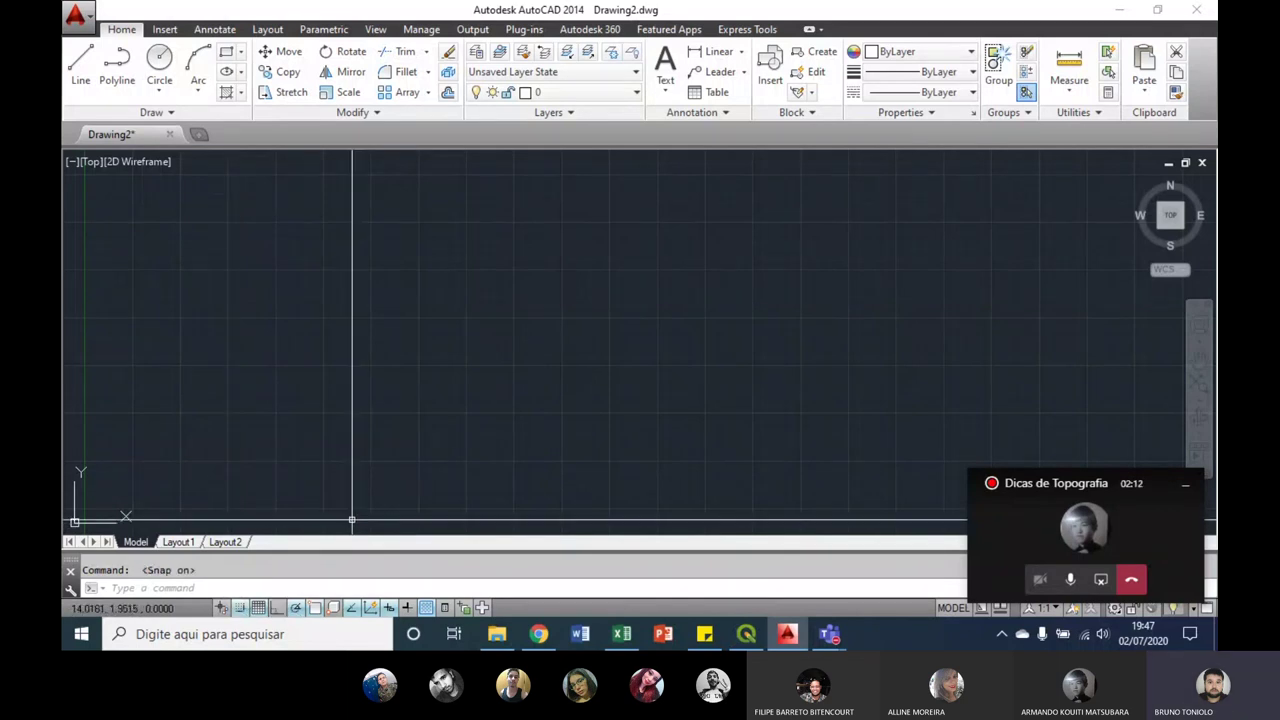
click(257, 608)
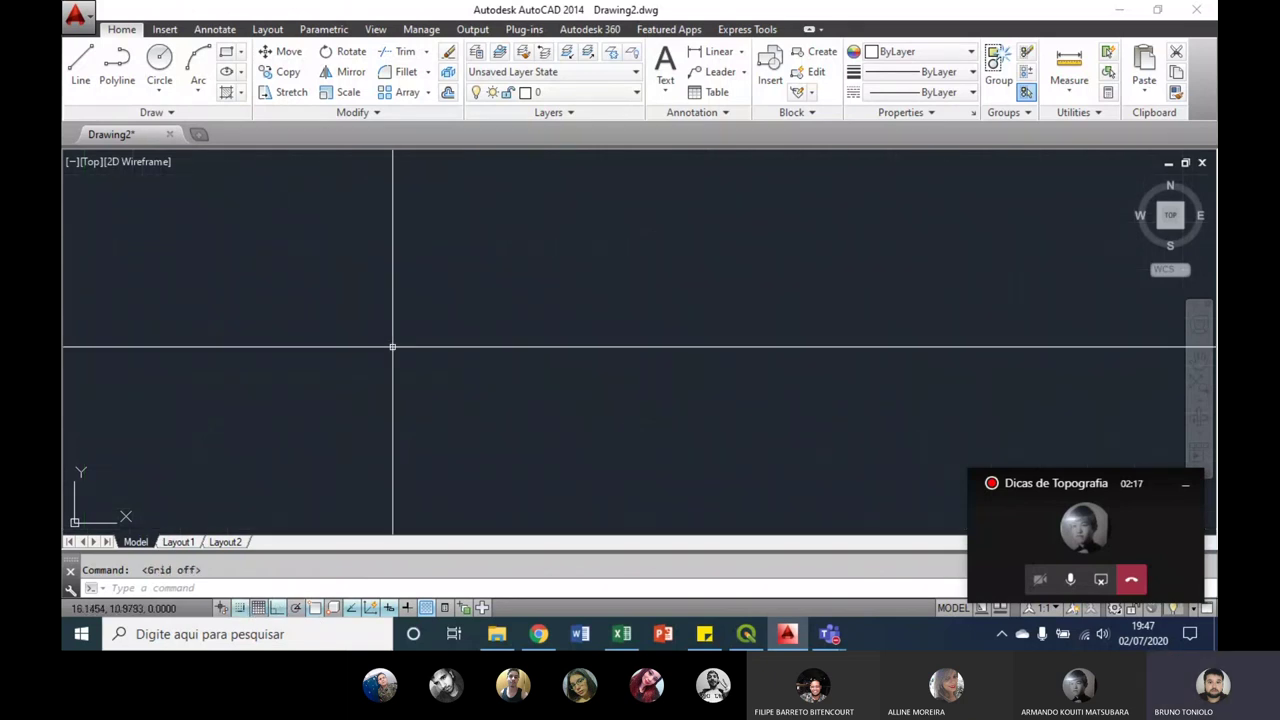
Step: Turn snap back off and begin a polyline from a picked start point
key(Escape)
text(pl)
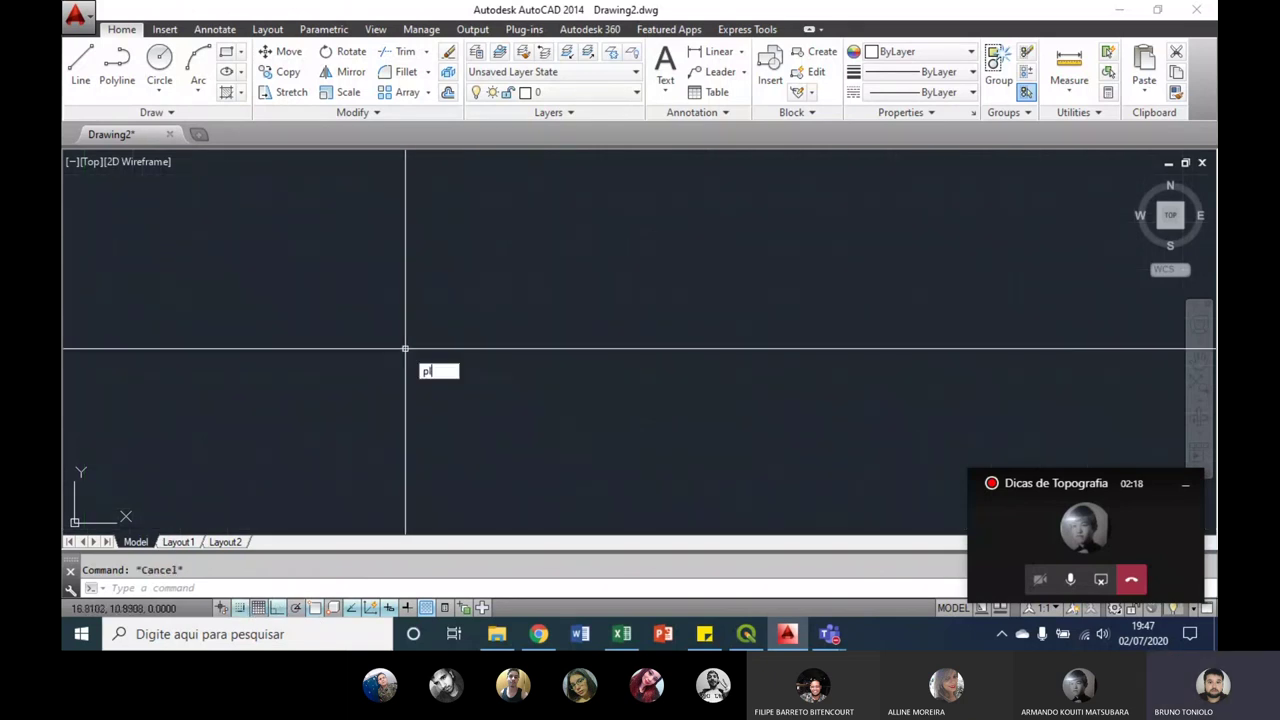
key(Return)
click(420, 375)
key(Escape)
click(242, 608)
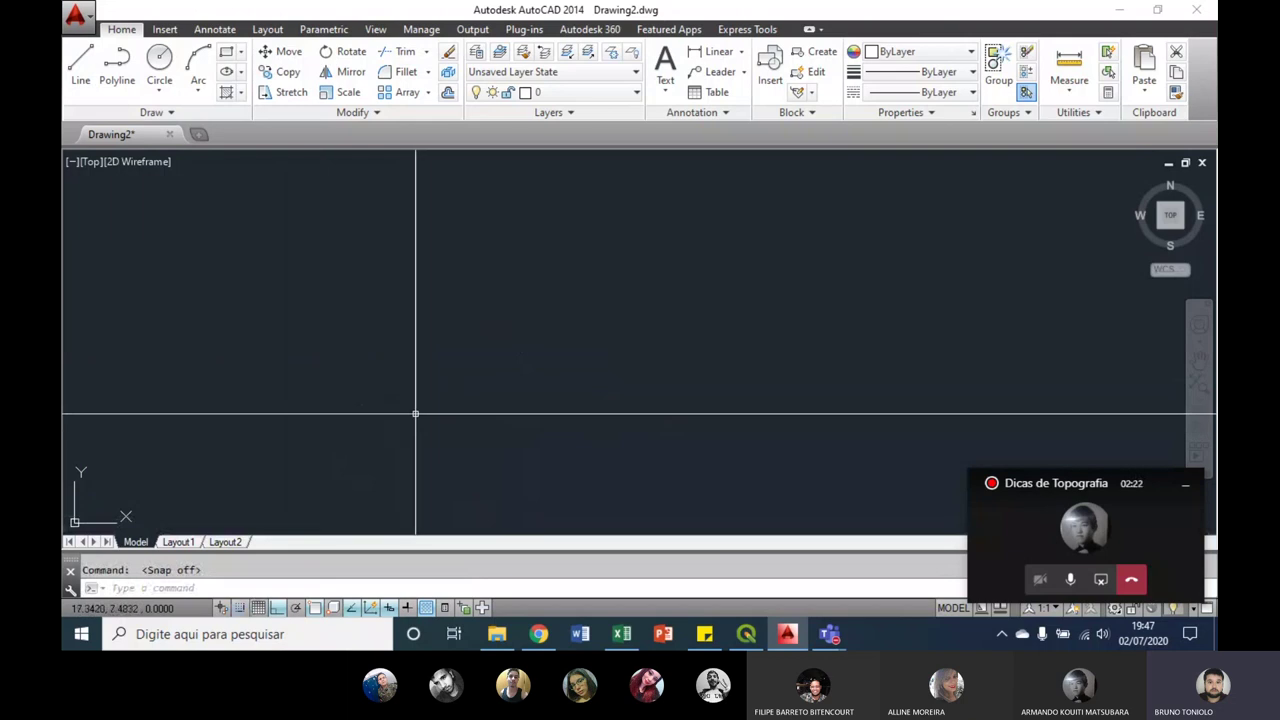
text(pl)
key(Return)
click(397, 470)
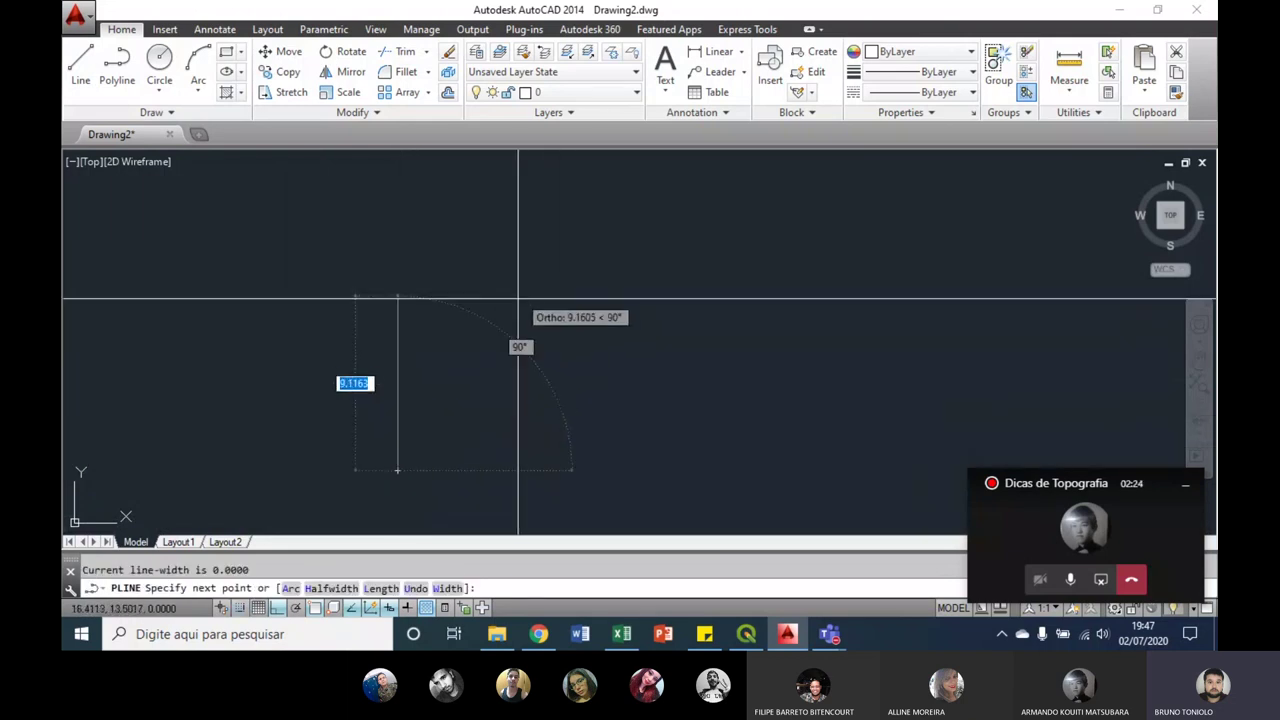
Step: Draw a 10 by 25 rectangle from a picked corner and fit it in view
key(Escape)
text(rec)
key(Return)
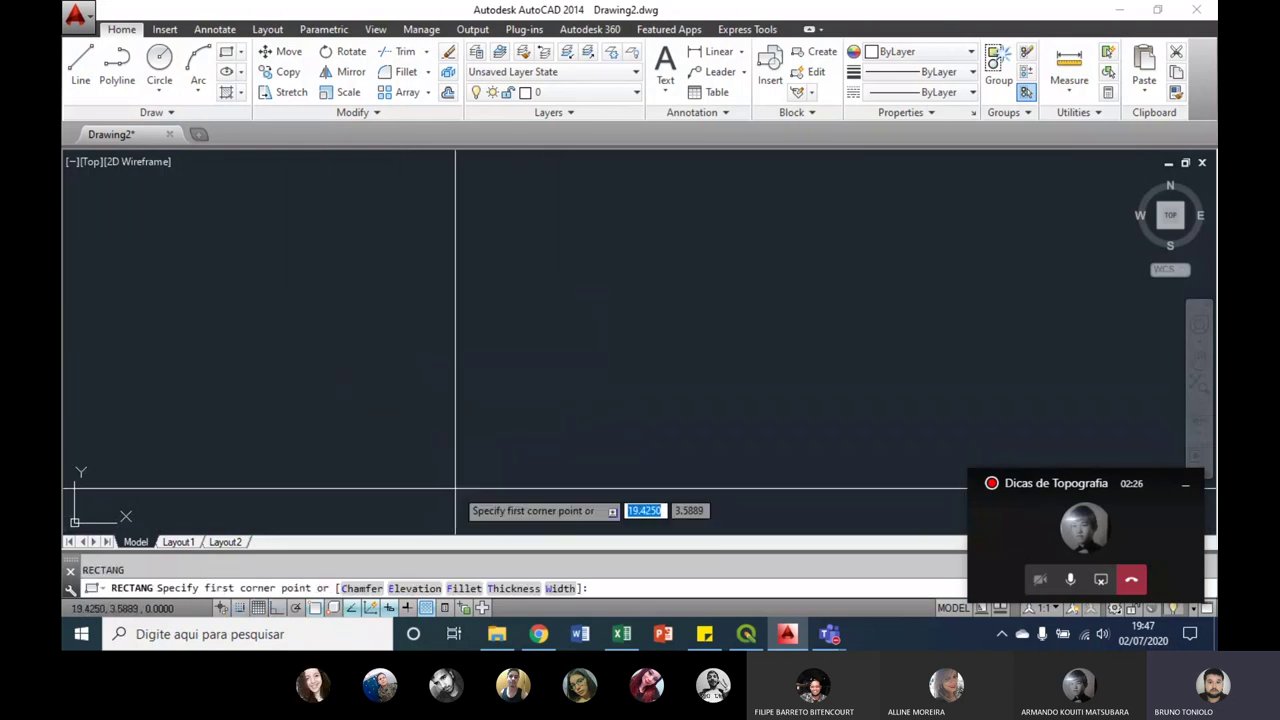
click(462, 482)
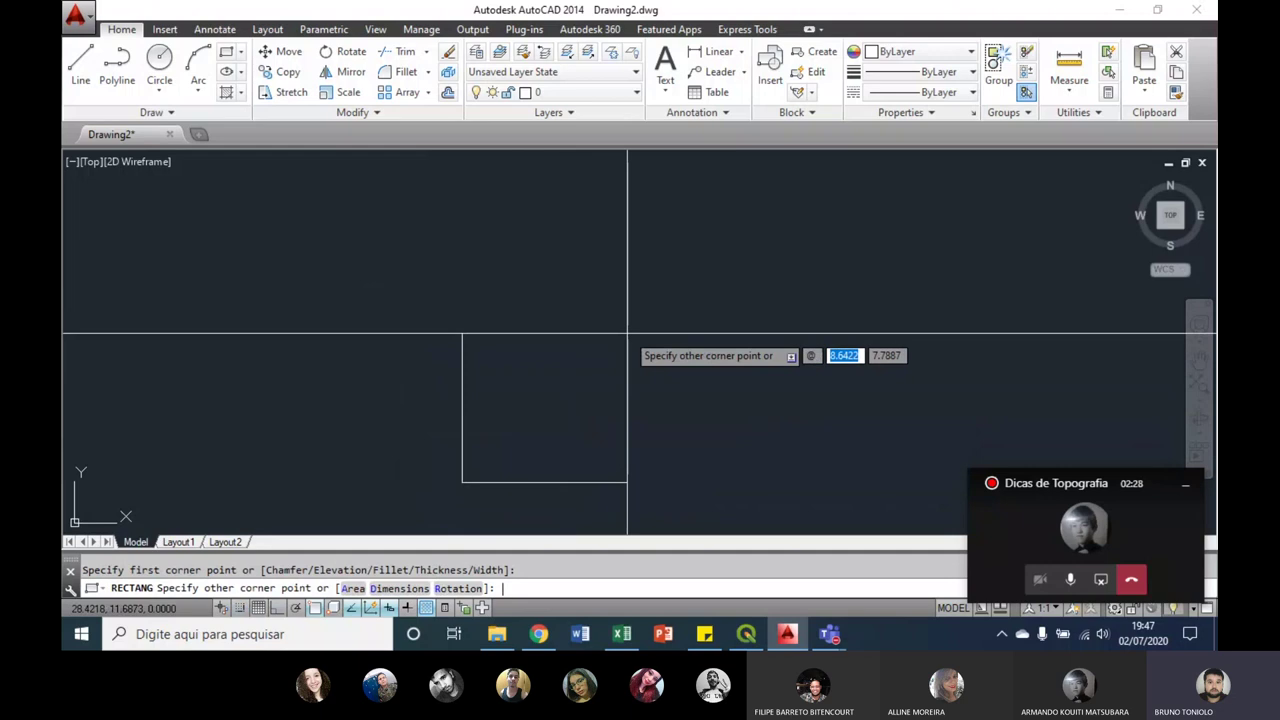
text(10)
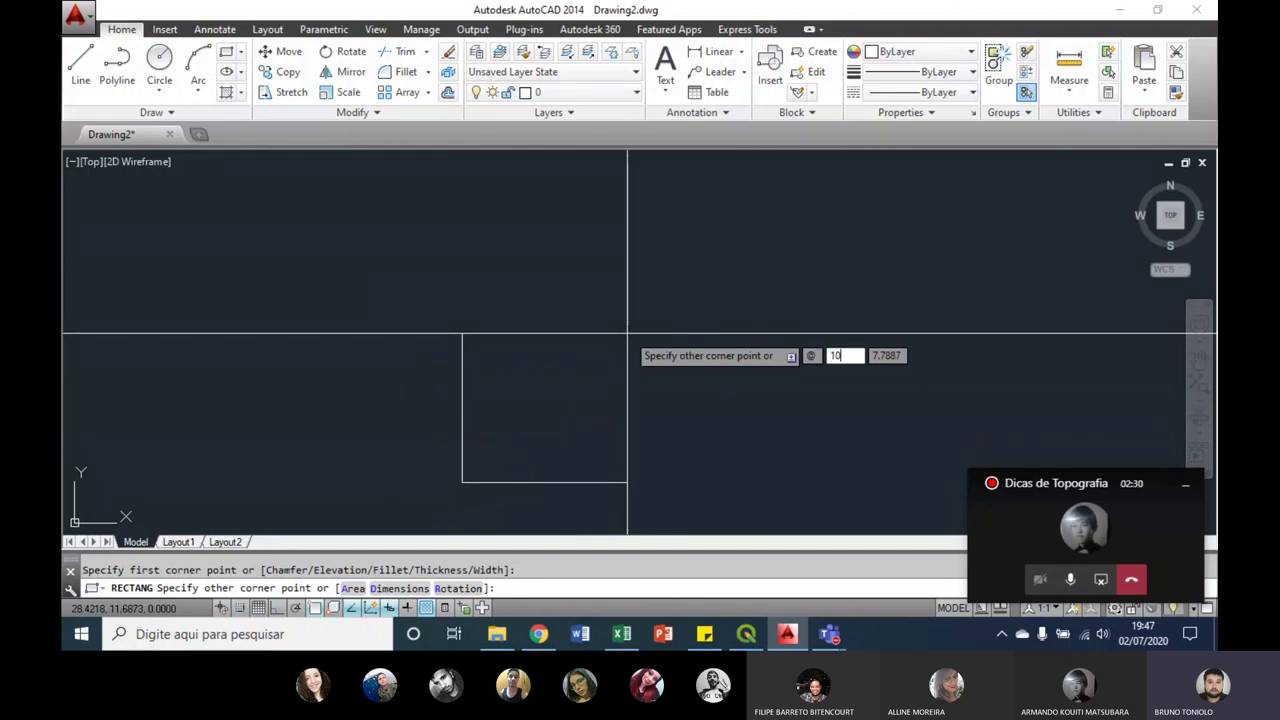
key(Tab)
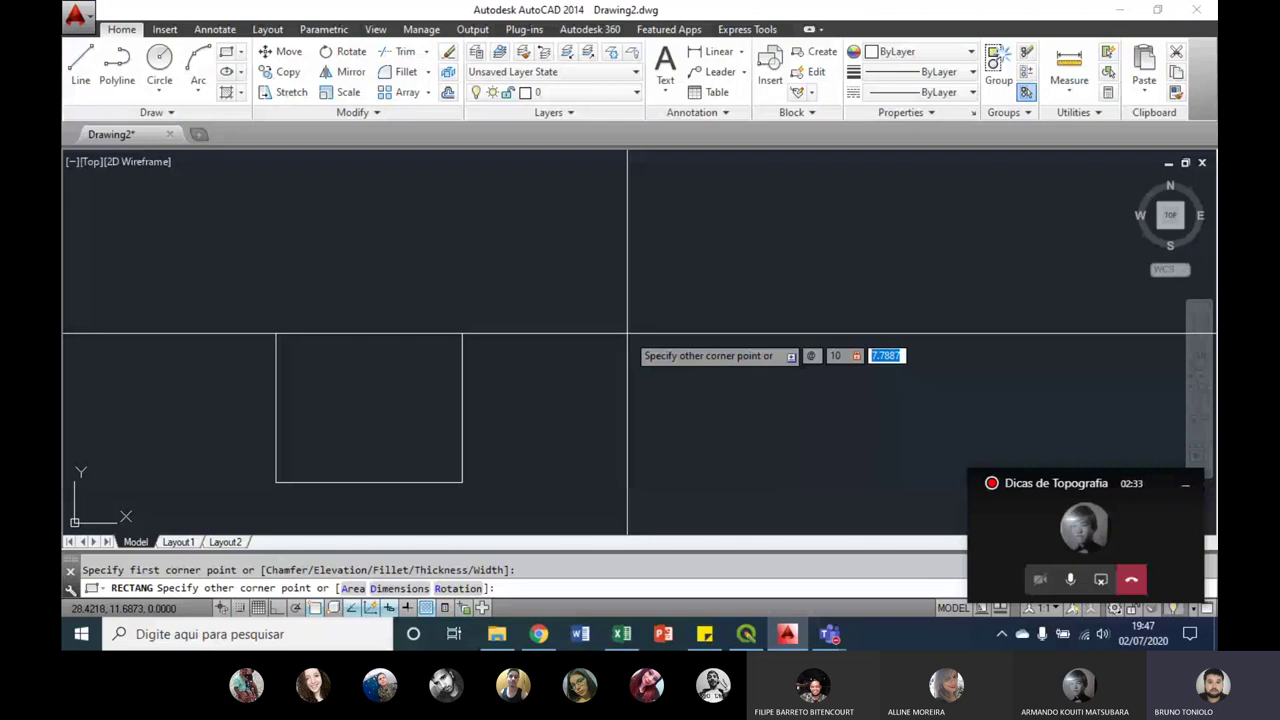
text(25)
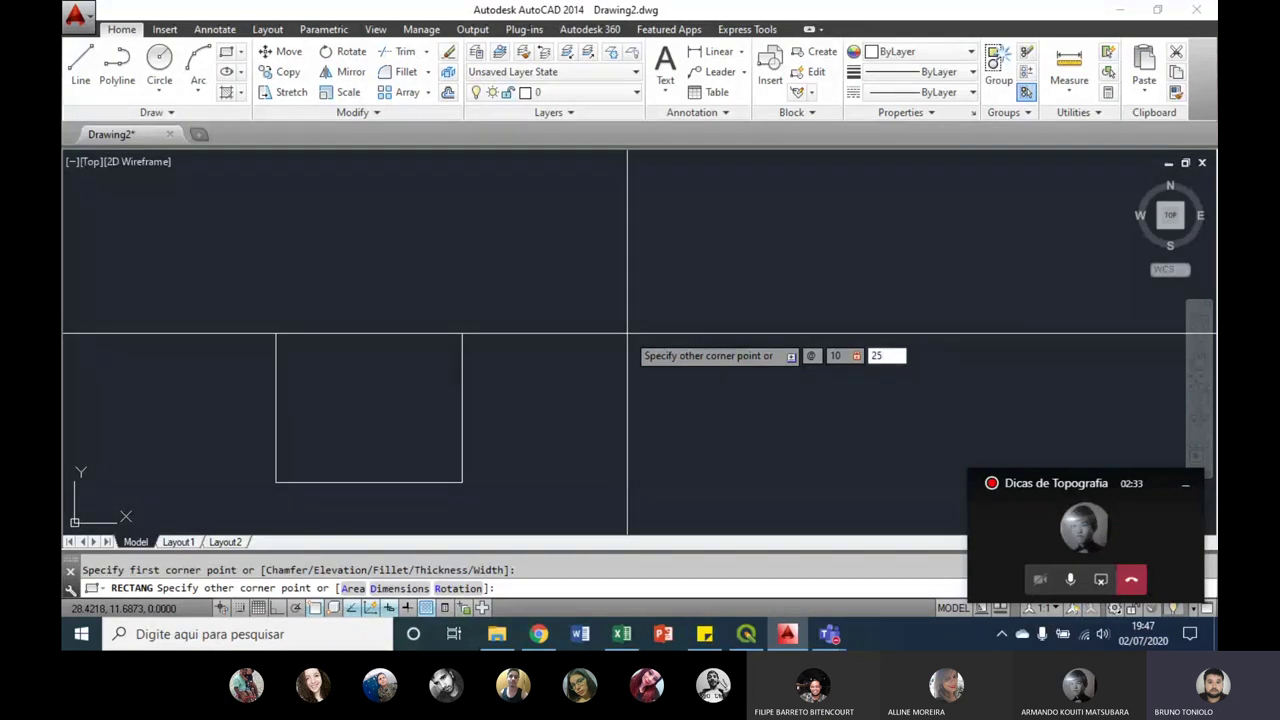
key(Return)
middle_click(627, 333)
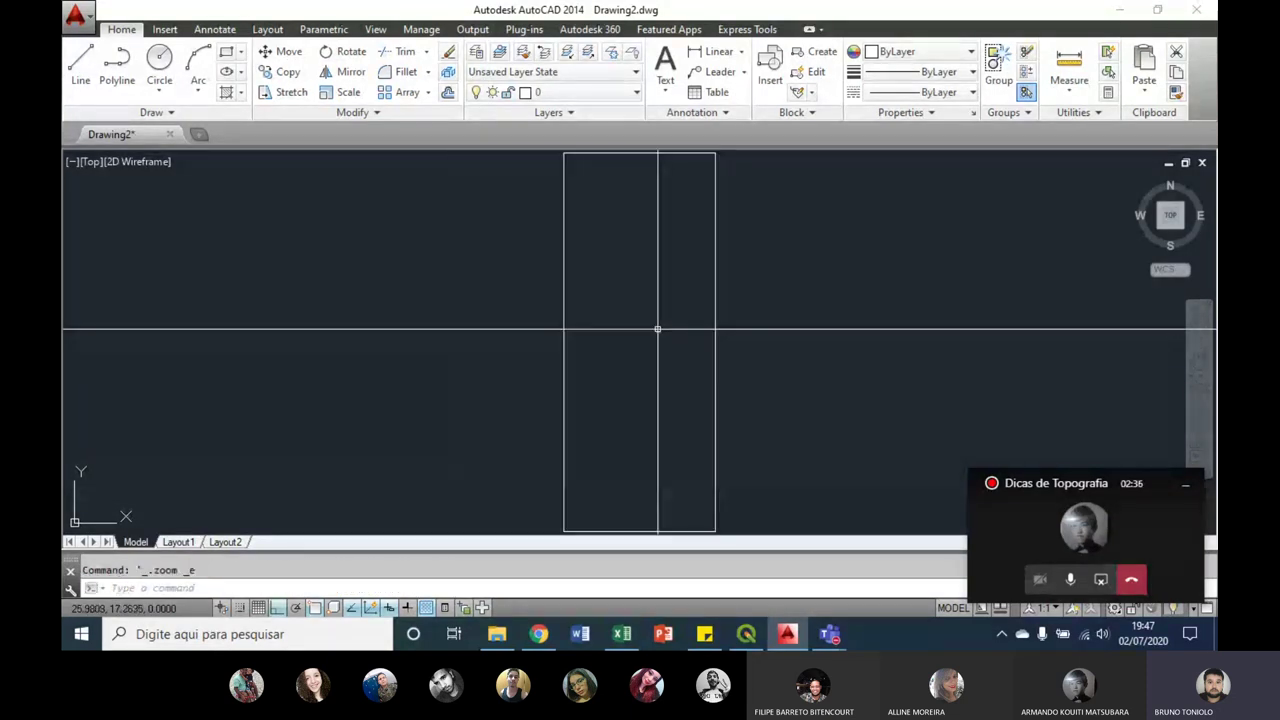
middle_drag(594, 356, 643, 272)
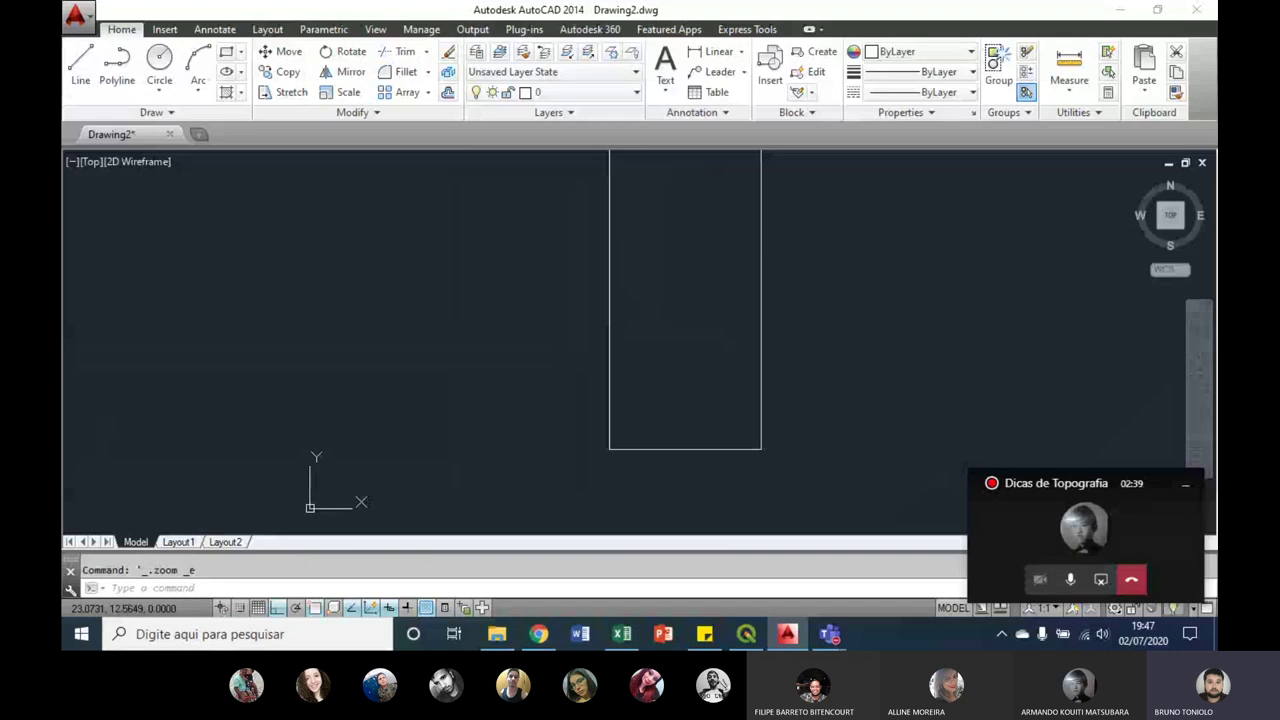
Step: Draw a 25-unit polyline left from the rectangle's lower-left corner
text(pl)
key(Return)
click(609, 449)
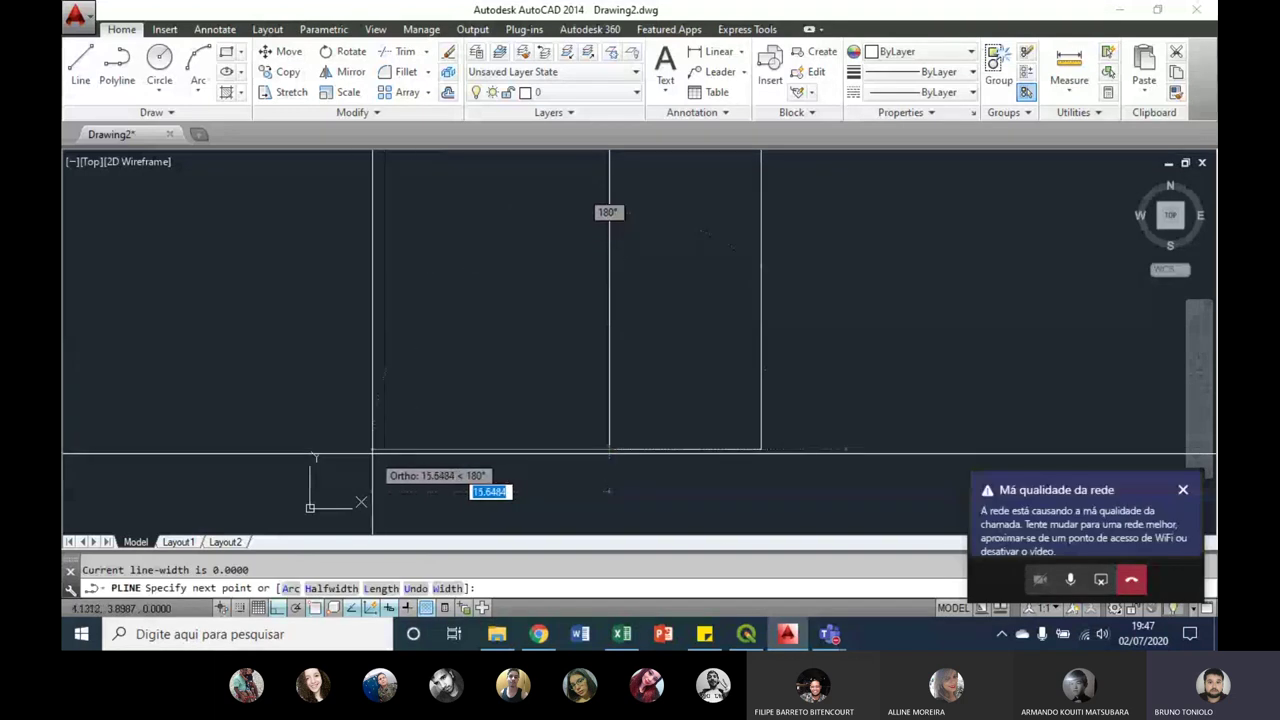
text(25)
key(Return)
key(Escape)
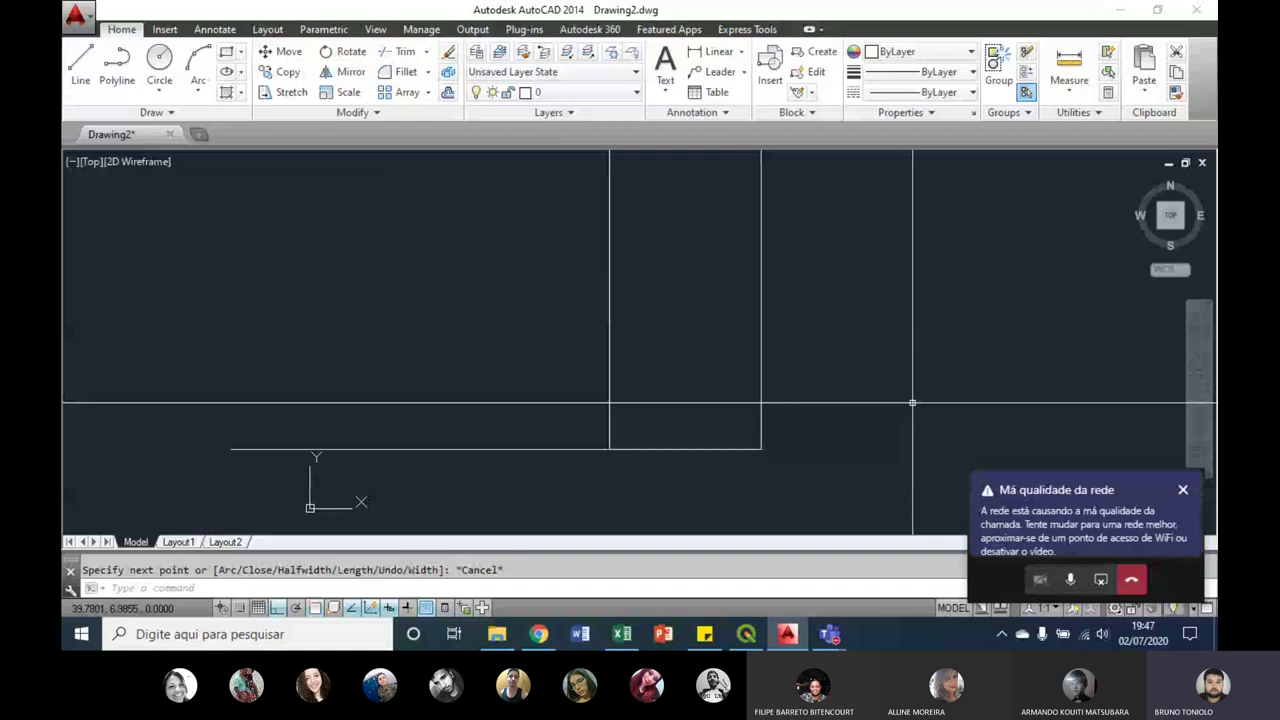
Step: Draw the matching 25-unit polyline right from the rectangle's lower-right corner
key(Return)
click(761, 449)
middle_drag(857, 445, 800, 445)
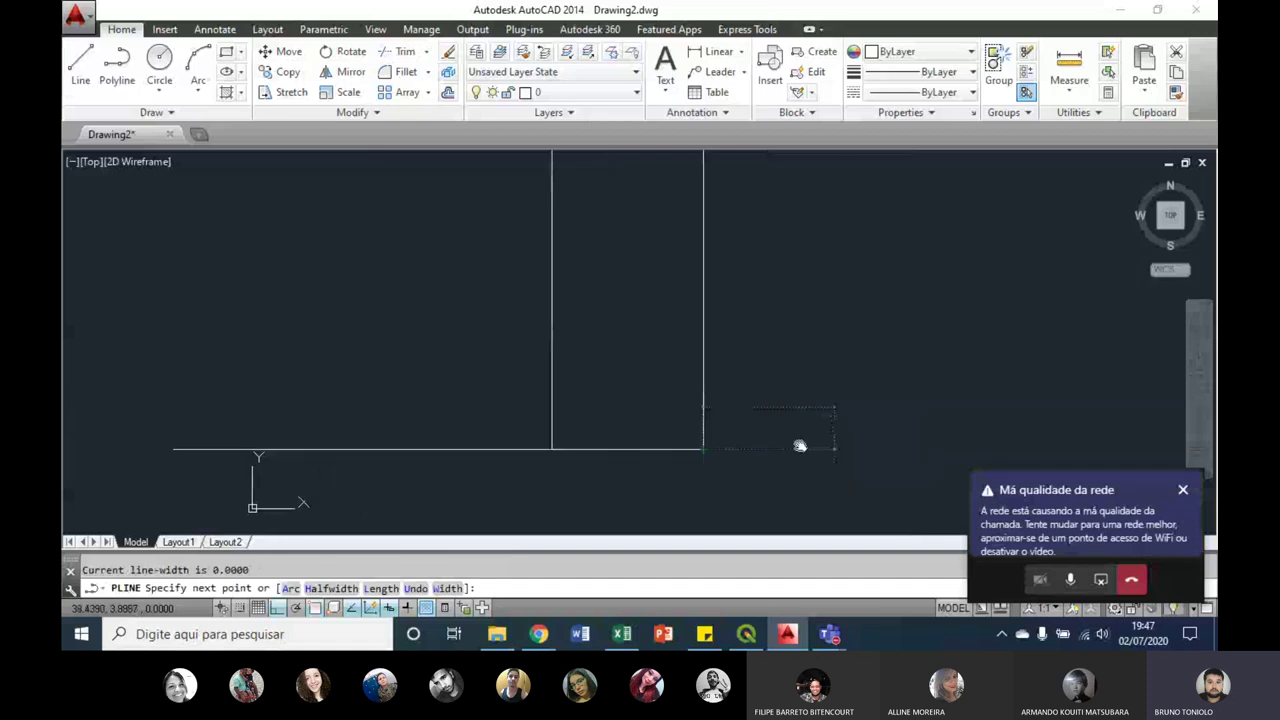
key(Escape)
middle_drag(800, 445, 648, 445)
scroll(1016, 270, down, 2)
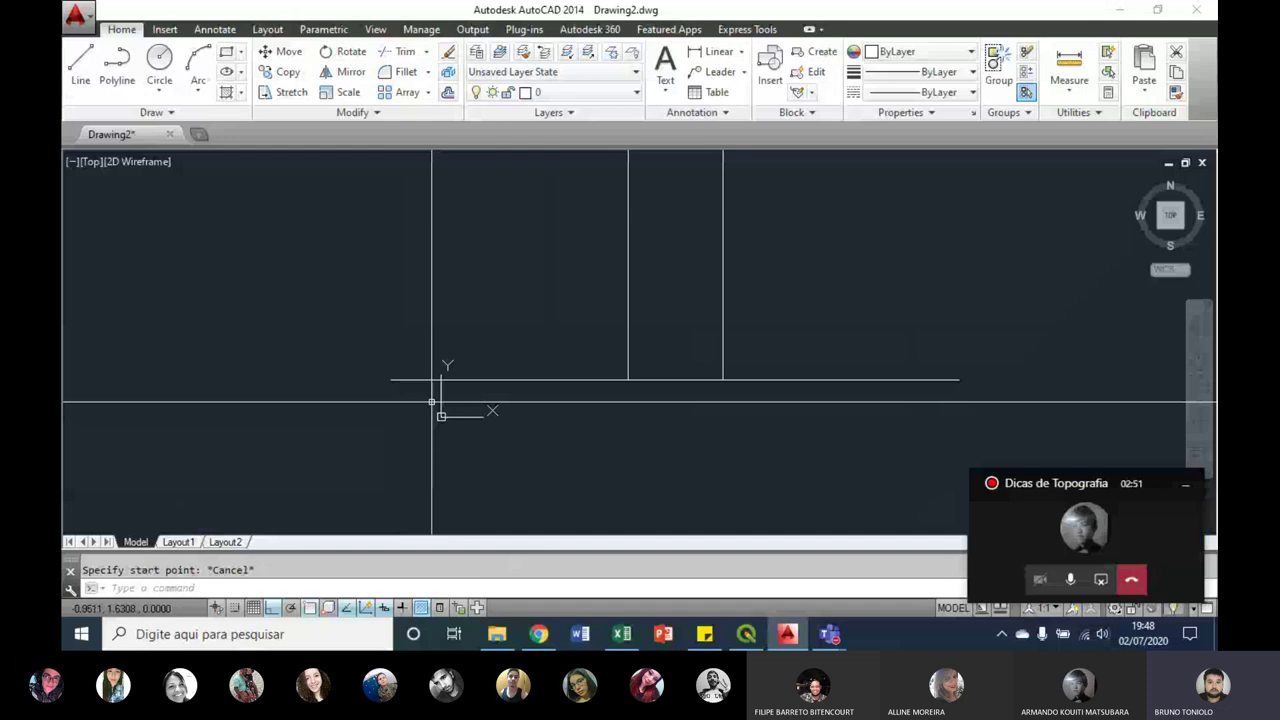
key(Escape)
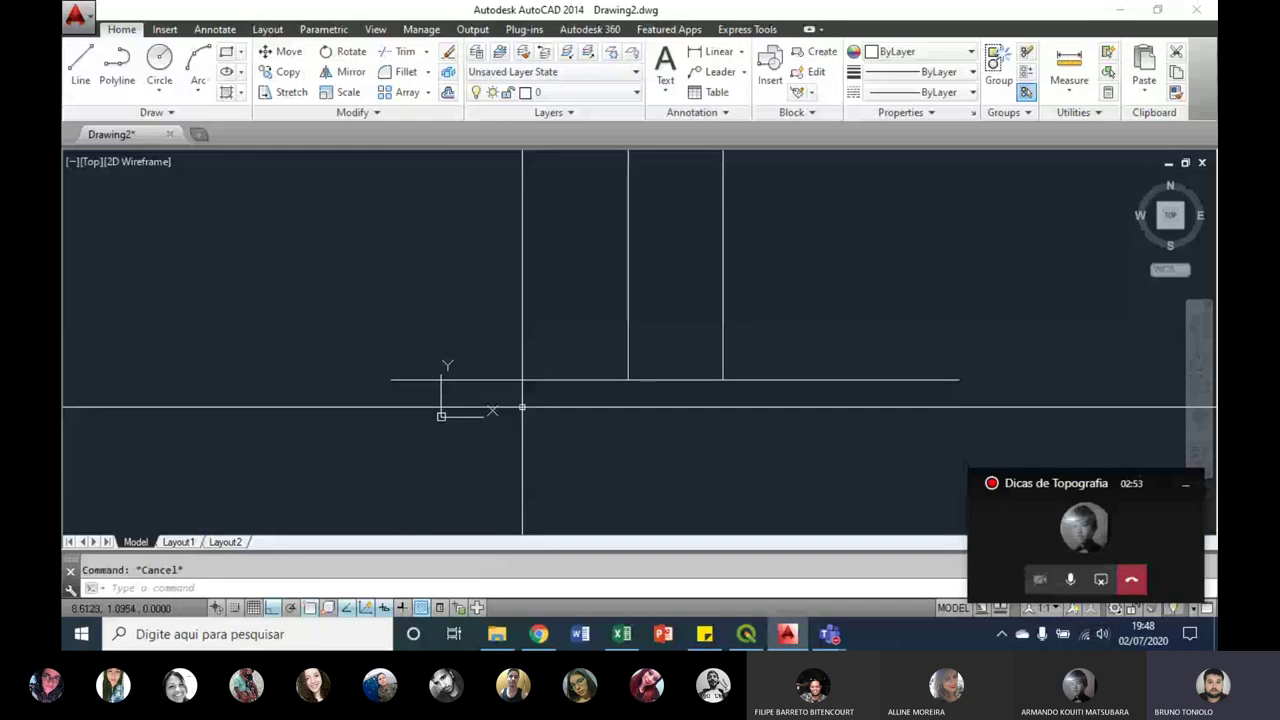
text(5)
key(Return)
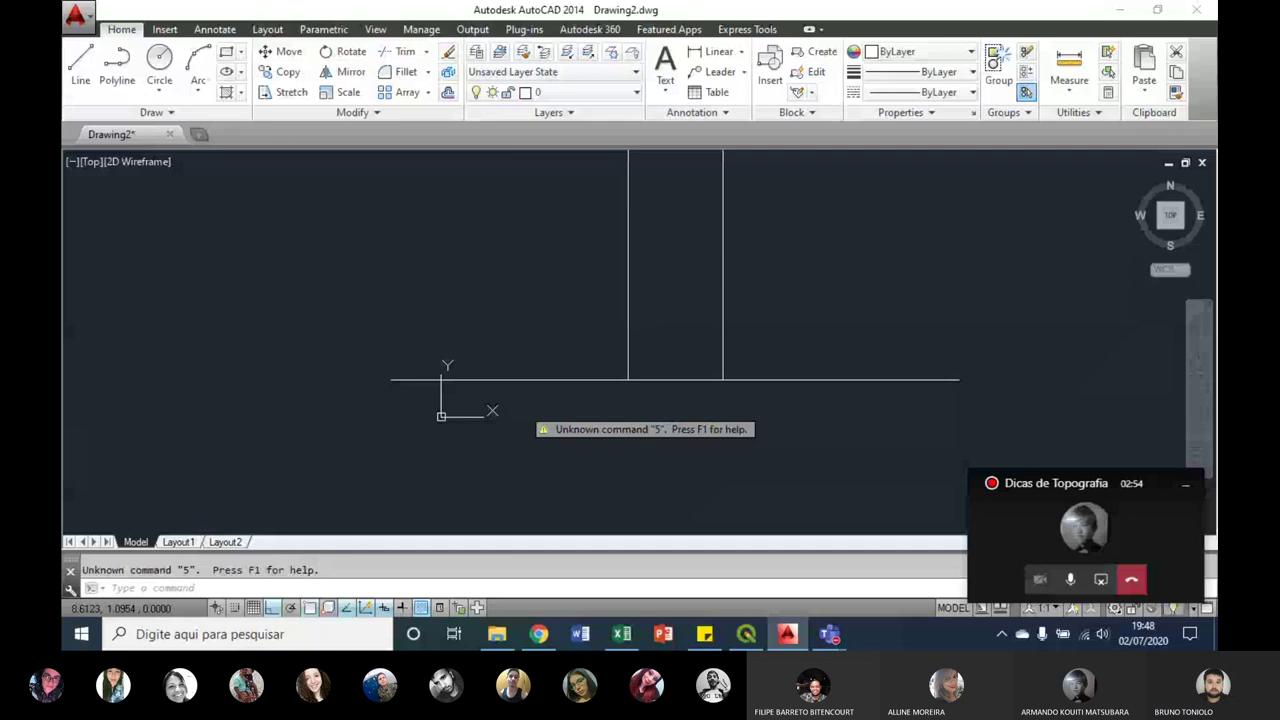
Step: Offset a copy of the baseline 2.5 units below it
text(o)
key(Return)
text(2.5)
key(Return)
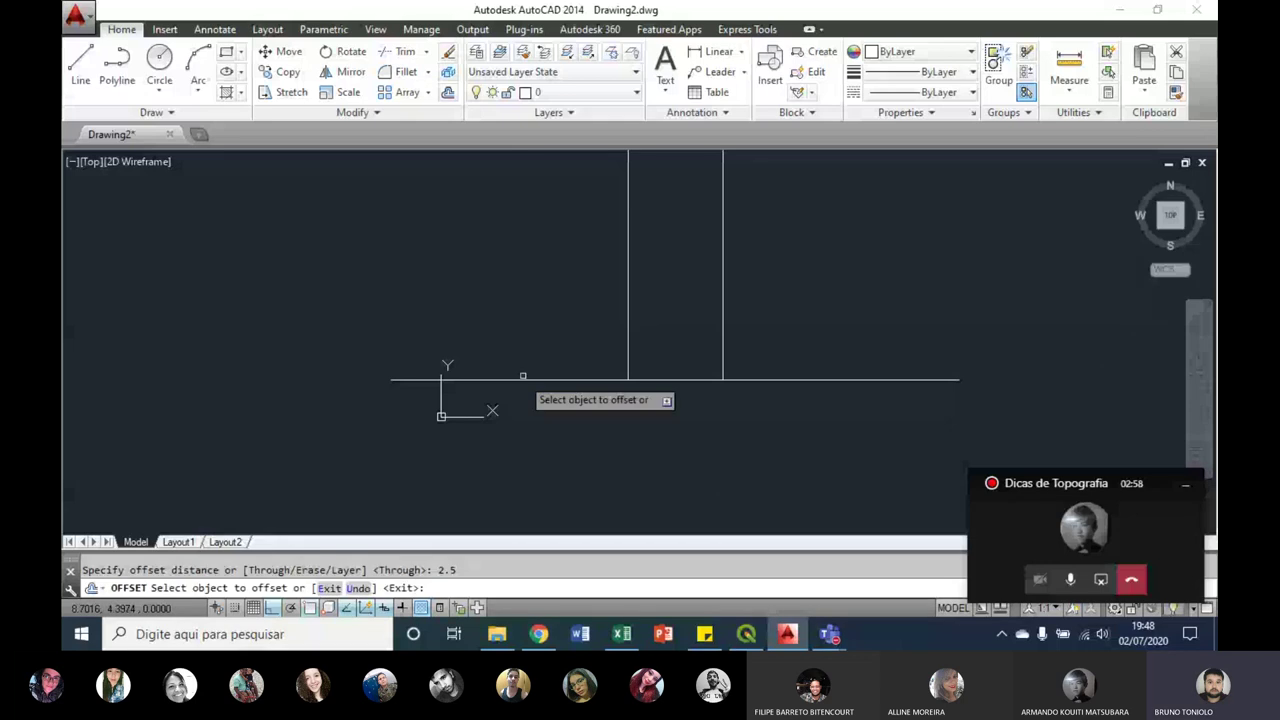
click(471, 386)
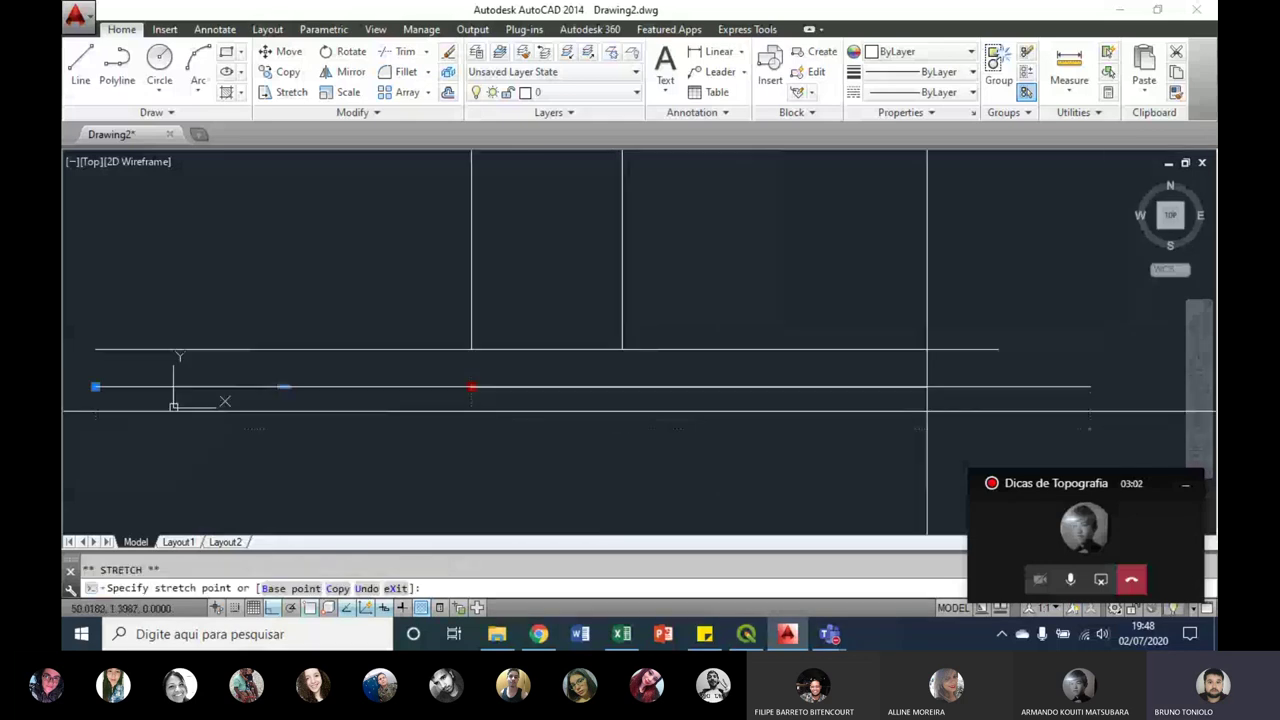
click(998, 383)
key(Escape)
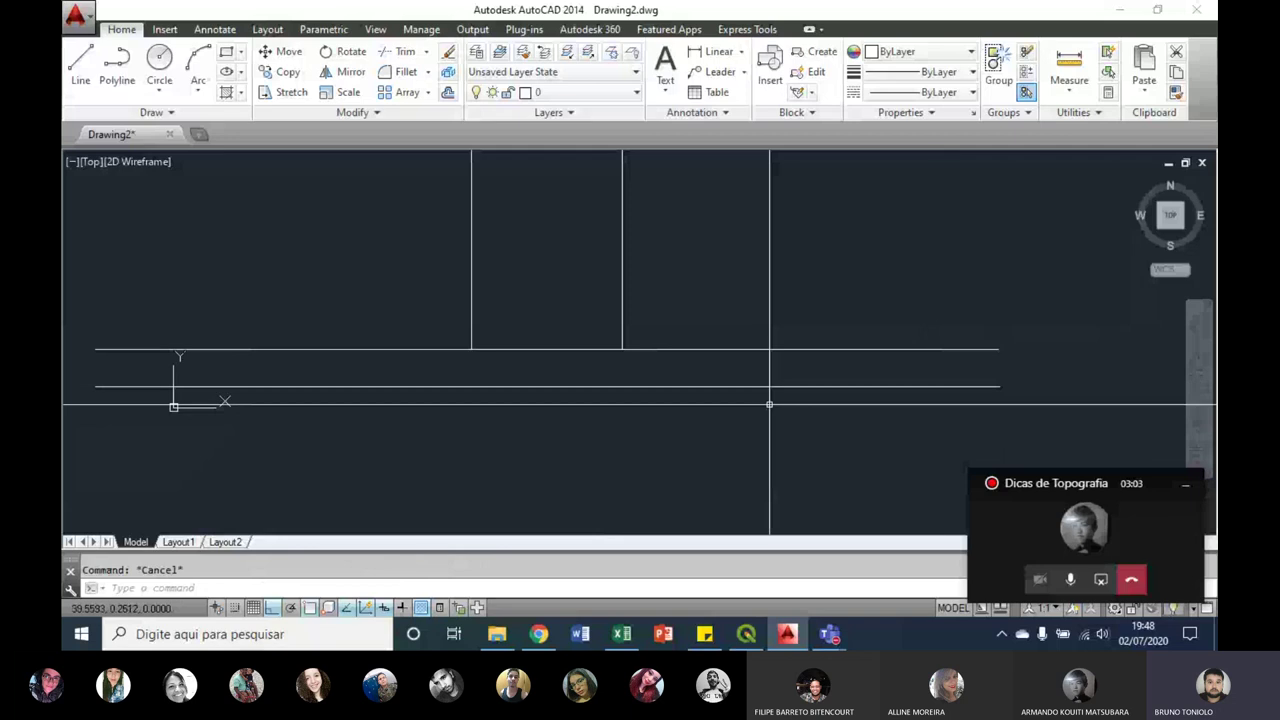
Step: Offset a lower line at a distance of 8
text(o)
key(Return)
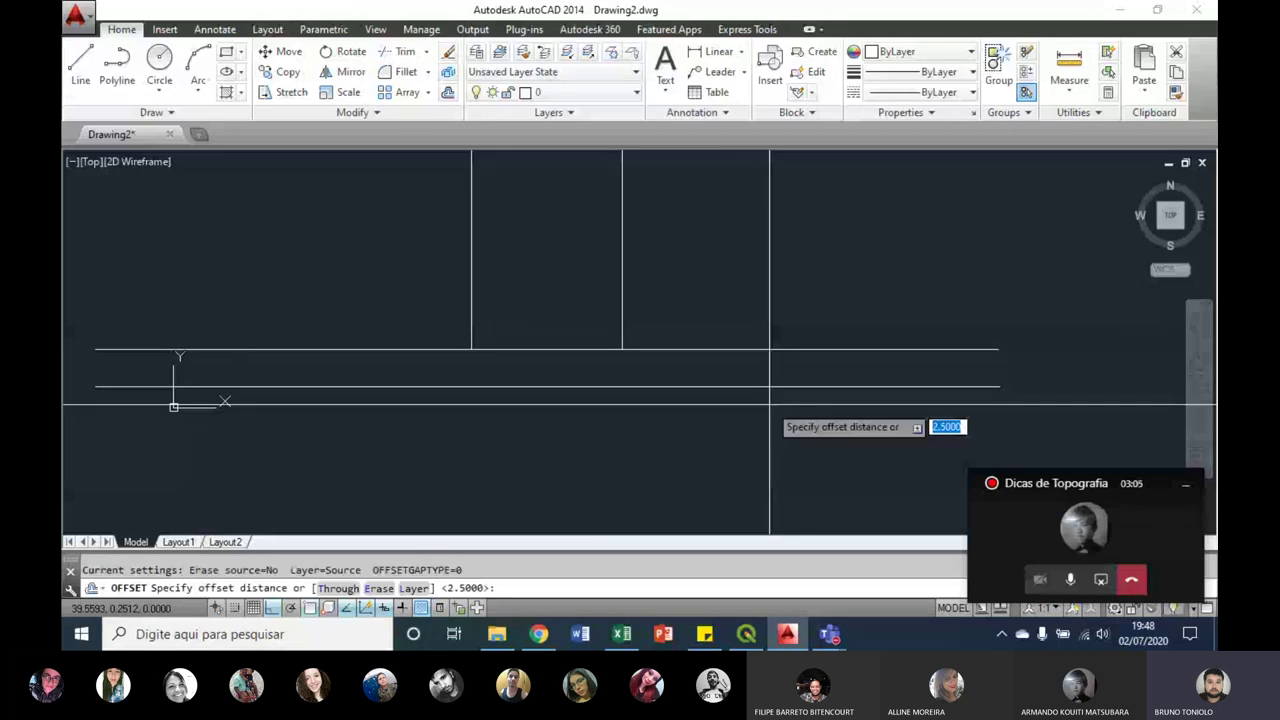
text(8)
key(Return)
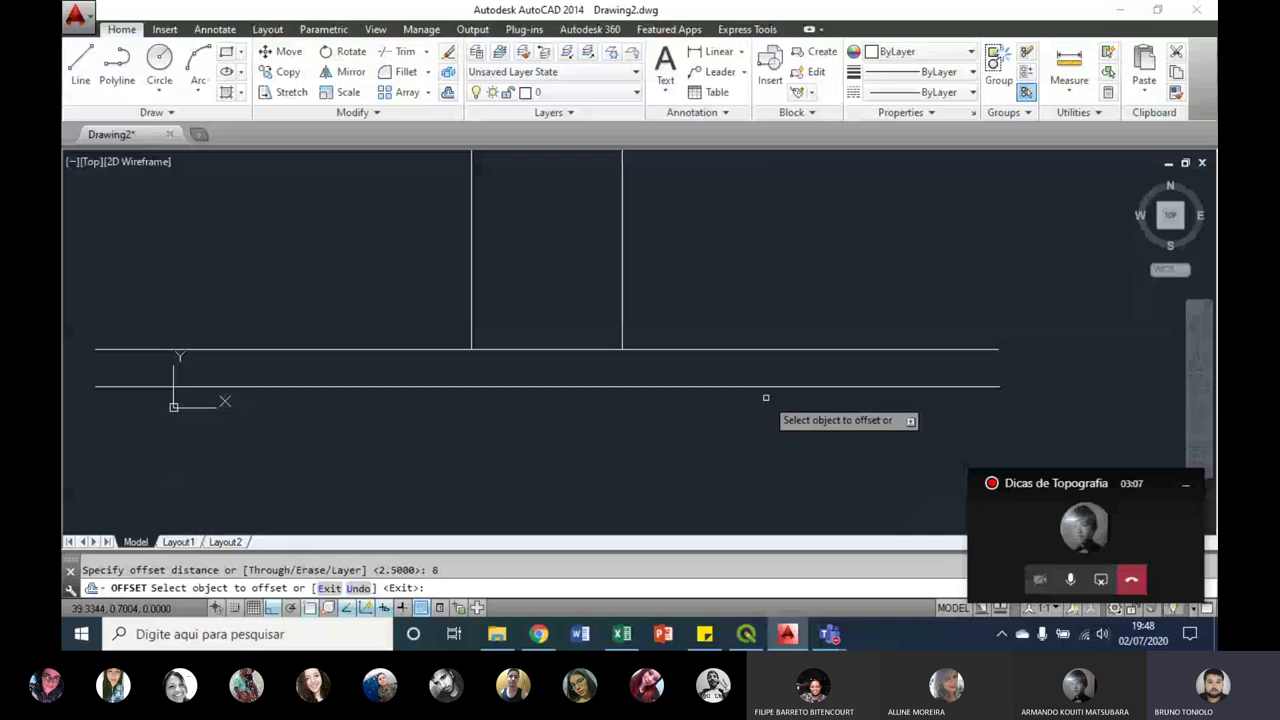
scroll(710, 310, down, 2)
key(Escape)
scroll(634, 473, up, 2)
Step: Offset the bottom line a further 2.5 units down and zoom to extents
key(Return)
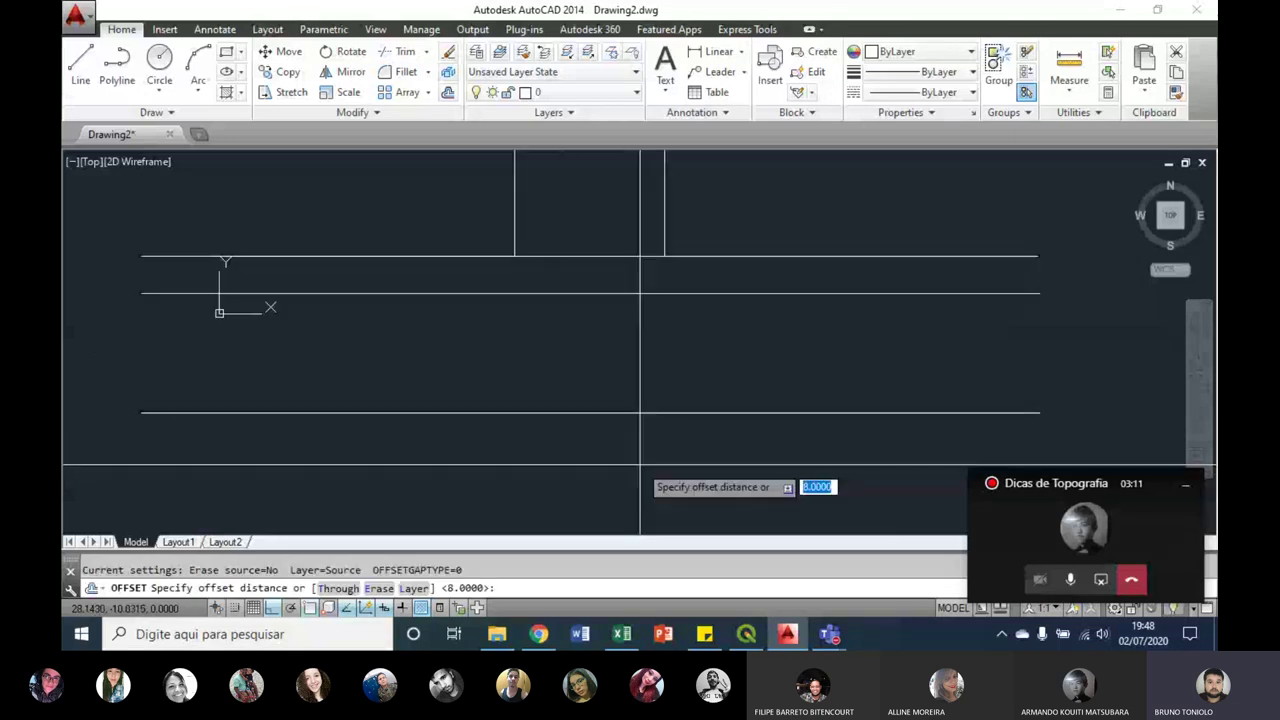
text(2.5)
key(Return)
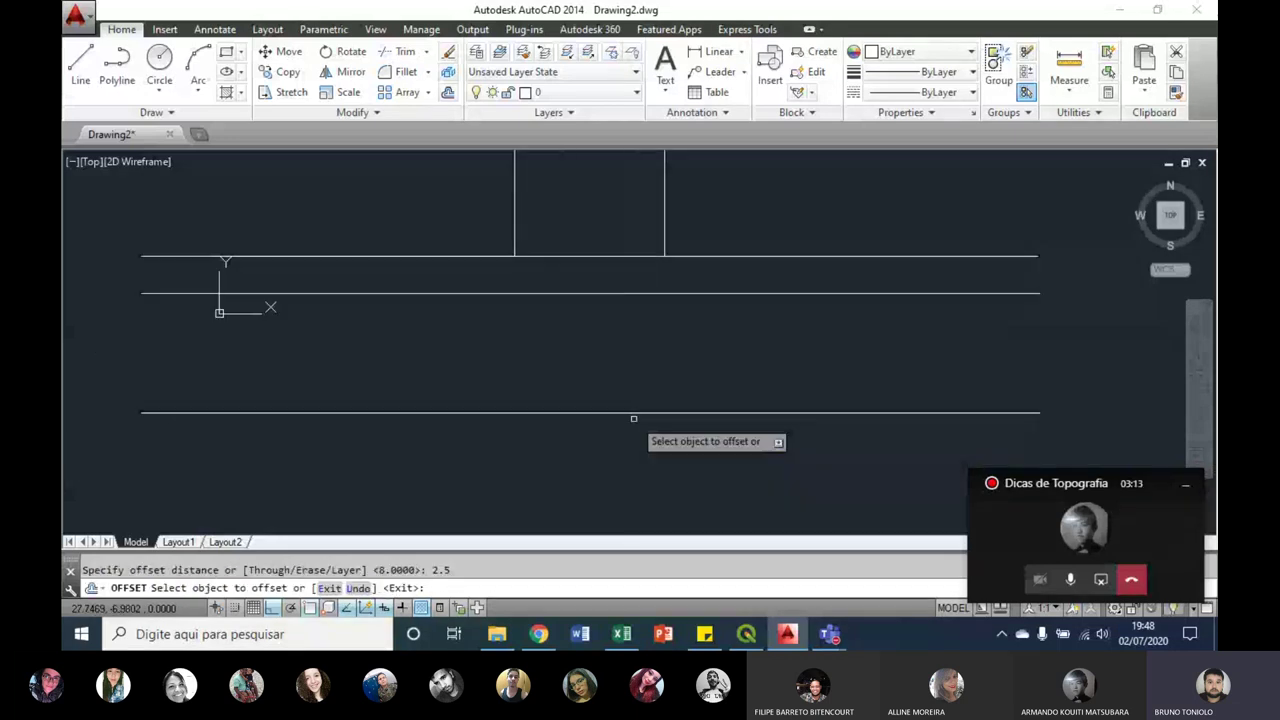
click(633, 418)
click(625, 432)
scroll(617, 426, down, 1)
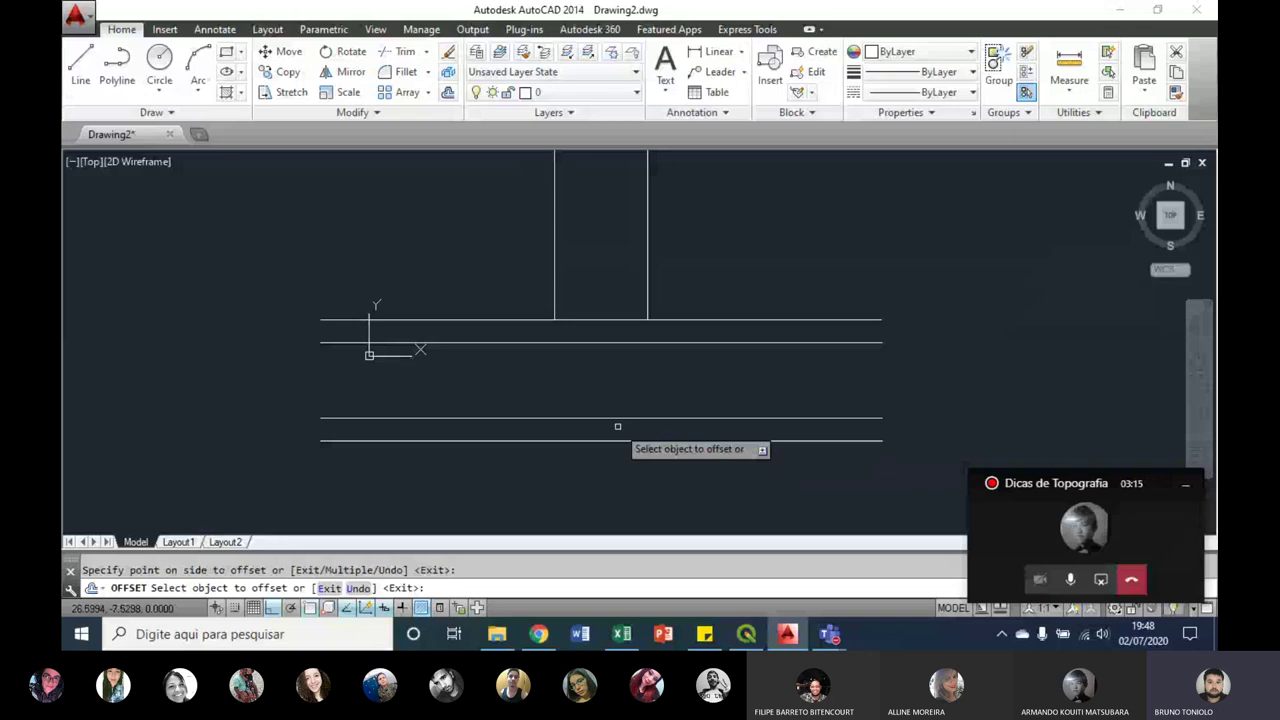
key(Escape)
mouse_move(623, 237)
middle_down()
mouse_move(623, 349)
mouse_move(652, 284)
middle_up()
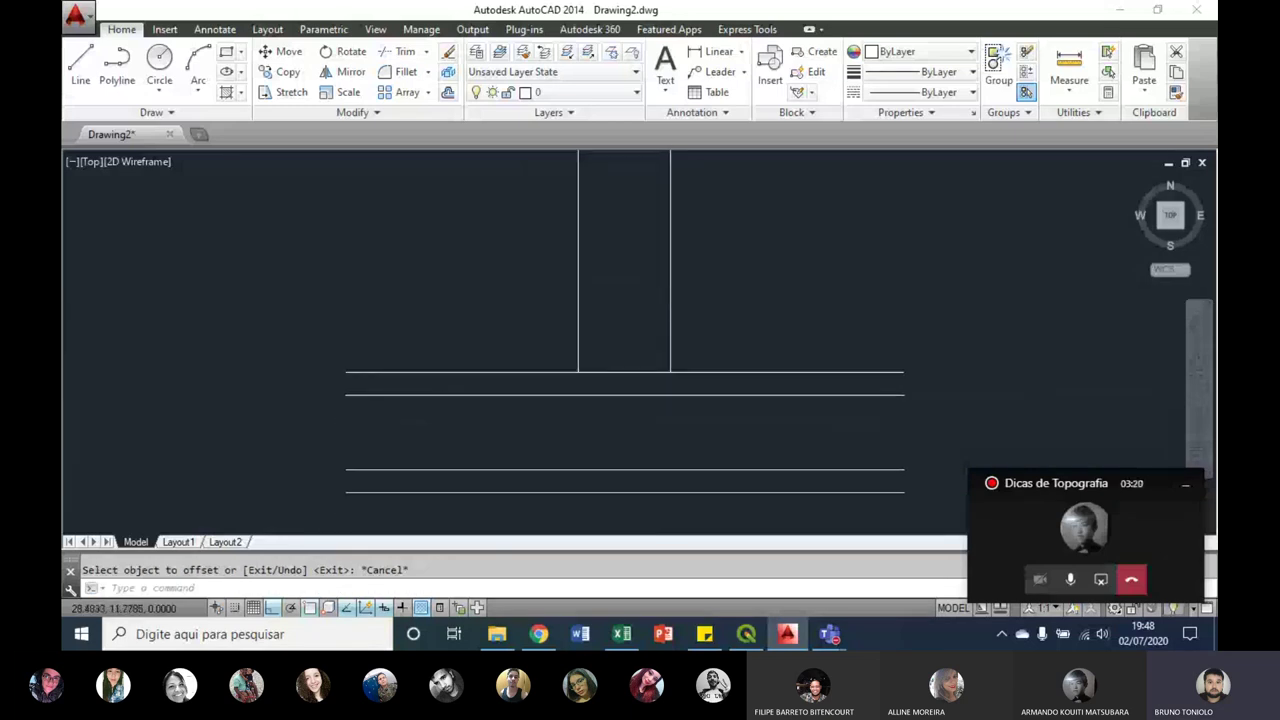
middle_click(662, 267)
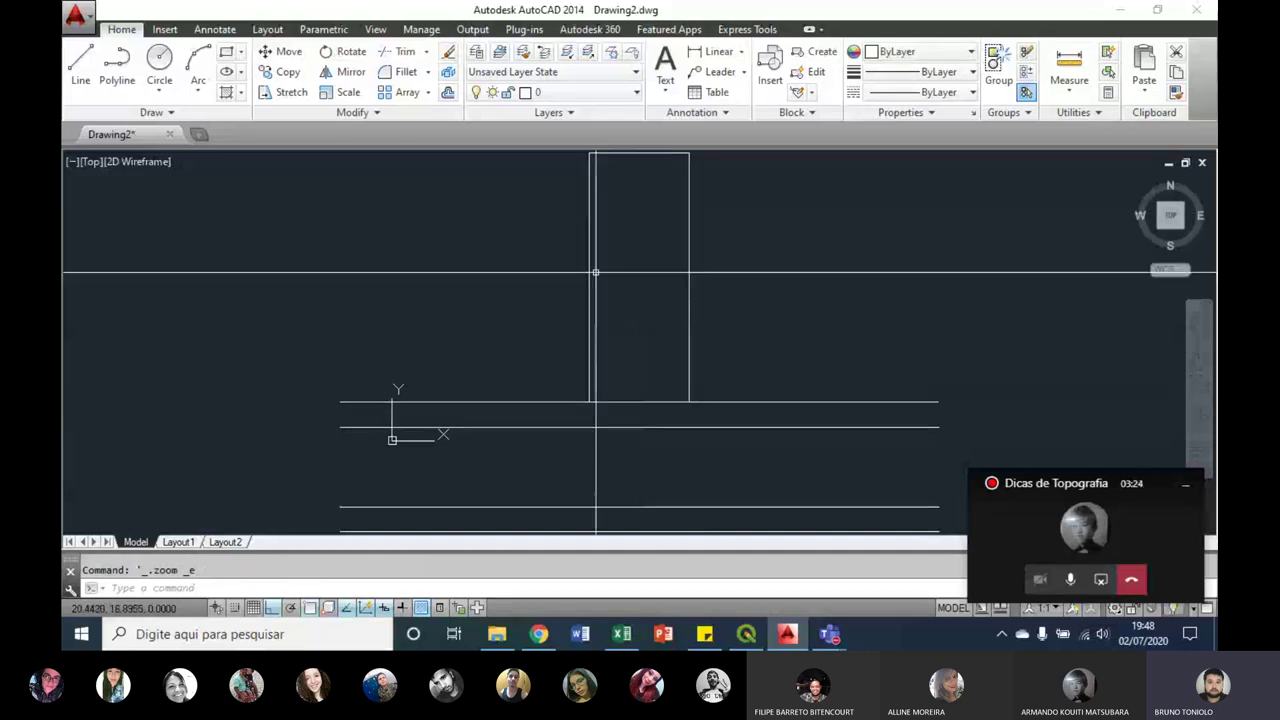
Step: Pan the view slightly and enter SPL for the spline command
middle_drag(363, 177, 341, 209)
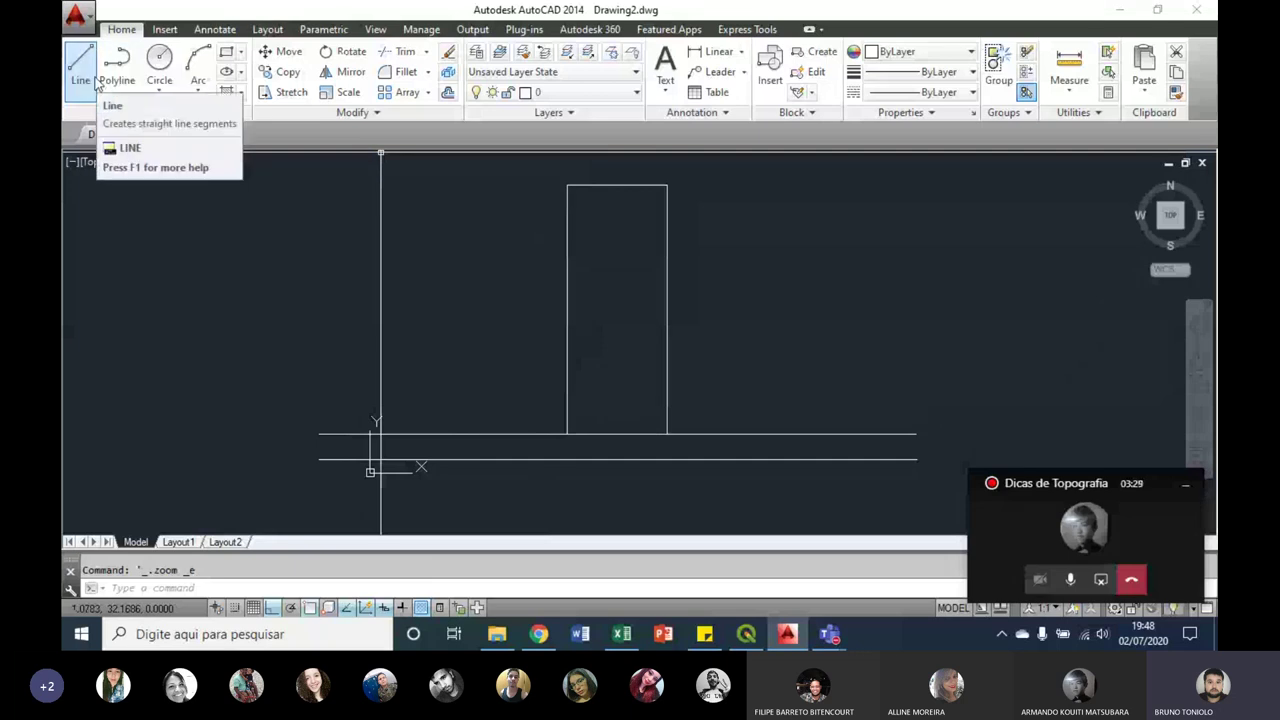
middle_drag(409, 245, 431, 213)
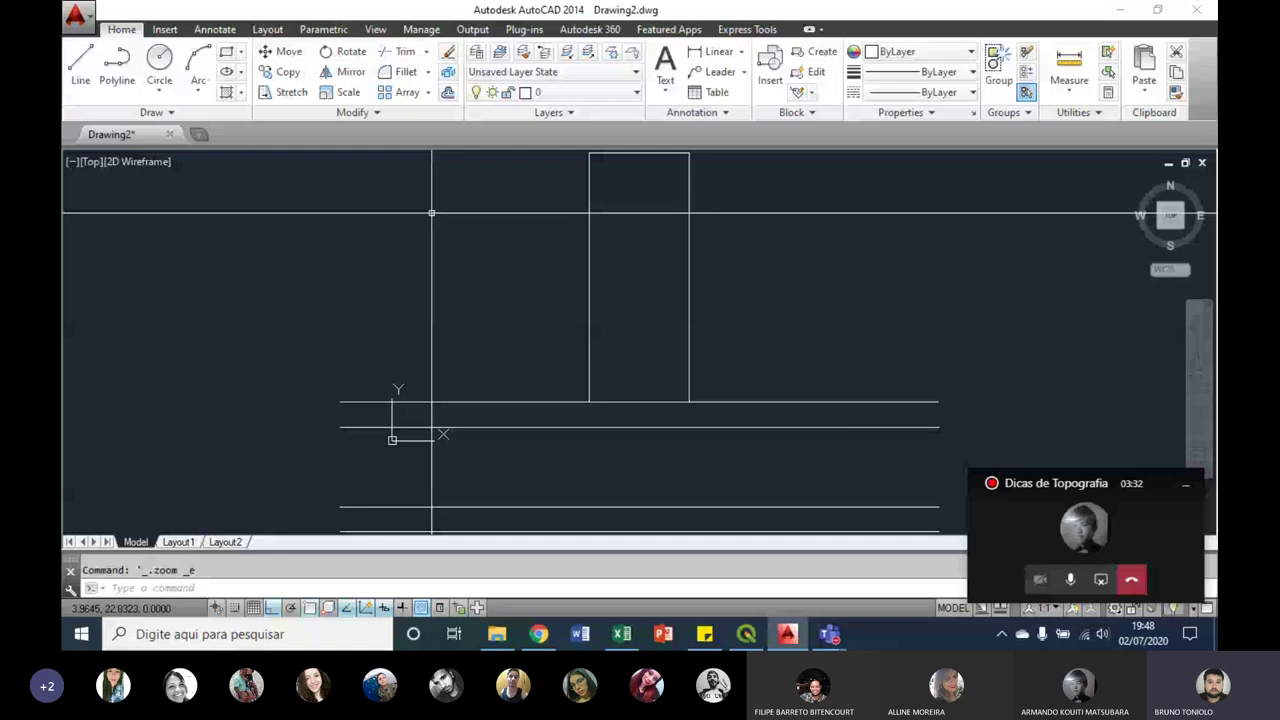
text(SPL)
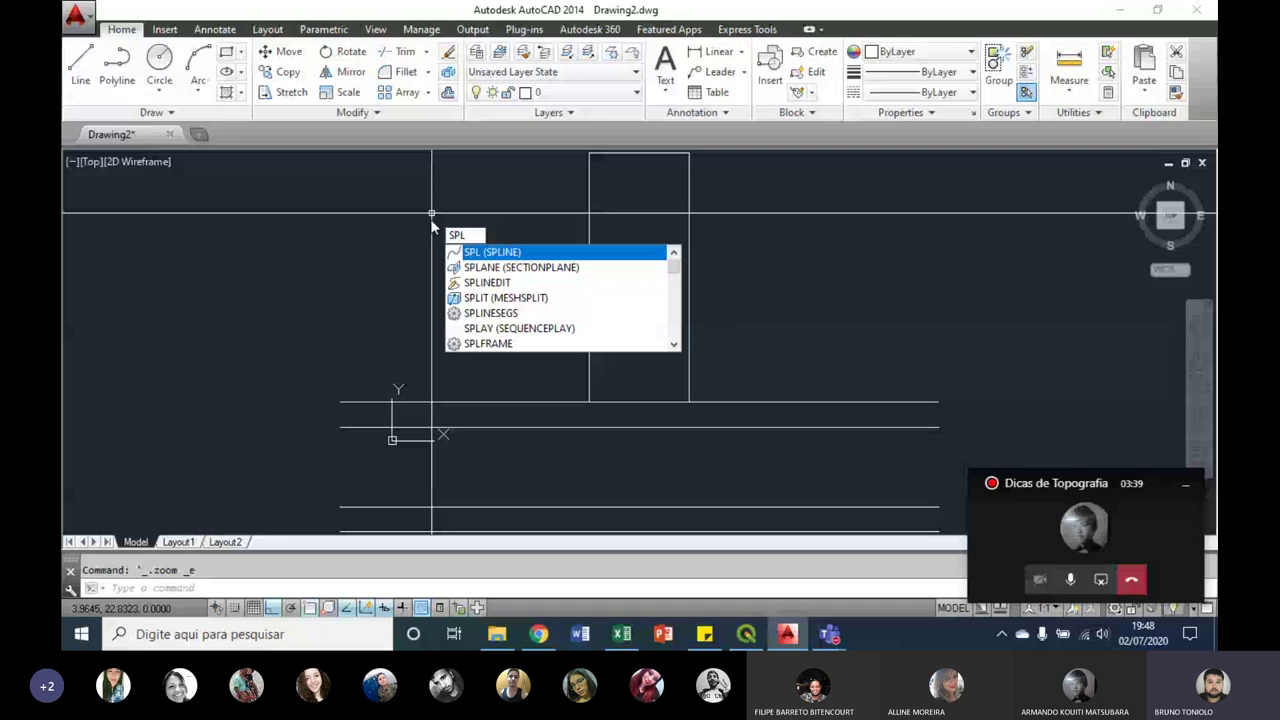
Step: Draw the first wavy contour spline across the top, with ortho off
key(Return)
click(357, 255)
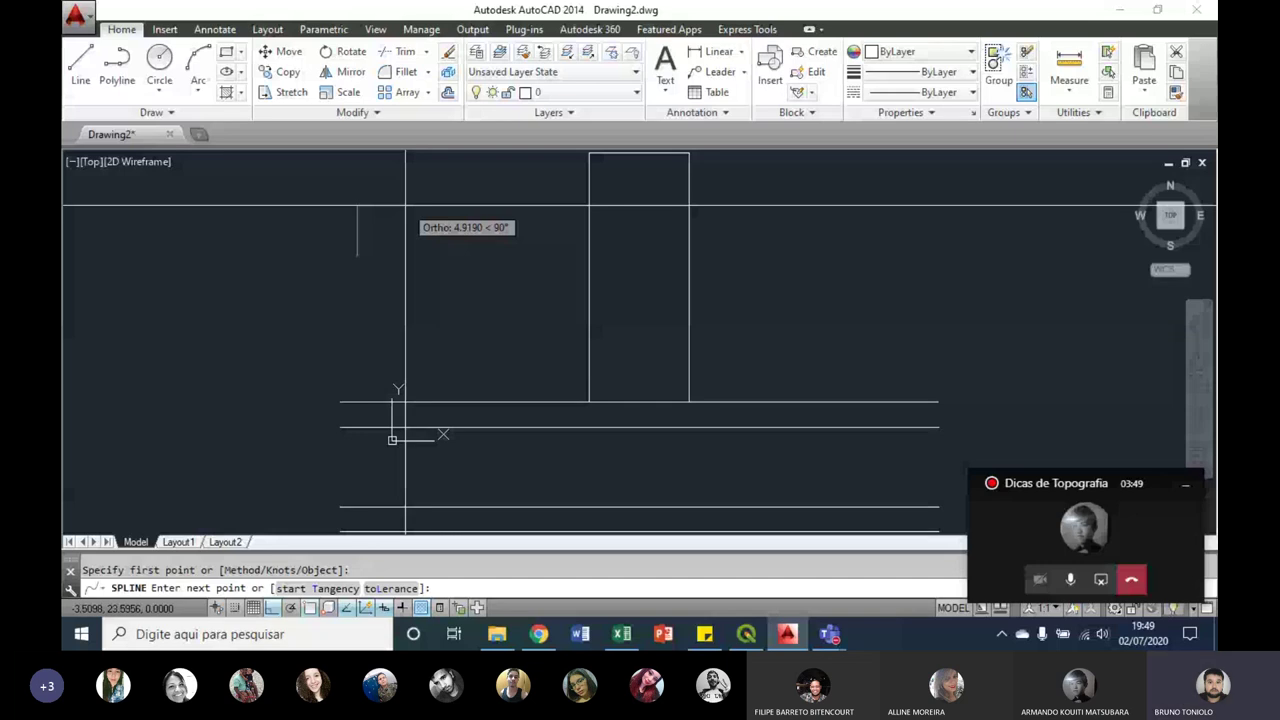
key(F8)
click(392, 209)
click(438, 230)
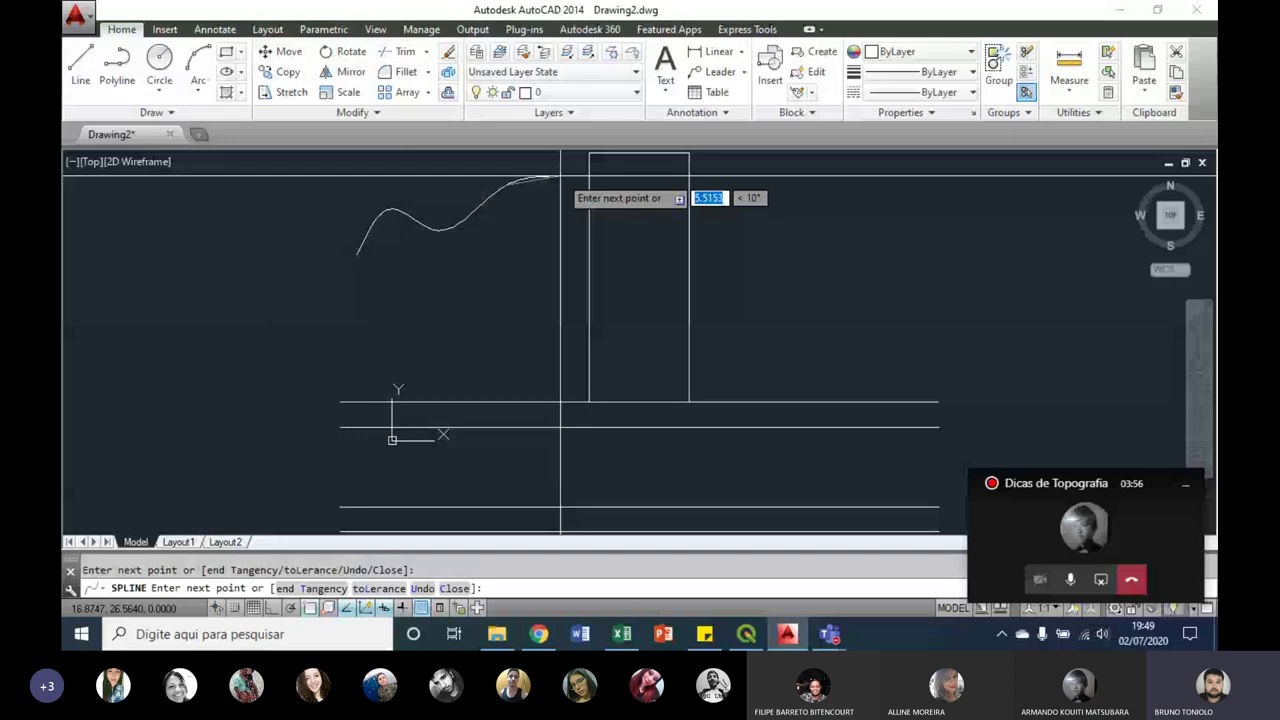
click(560, 176)
click(945, 170)
key(Return)
key(Return)
Step: Draw a second contour spline just below the first
click(358, 302)
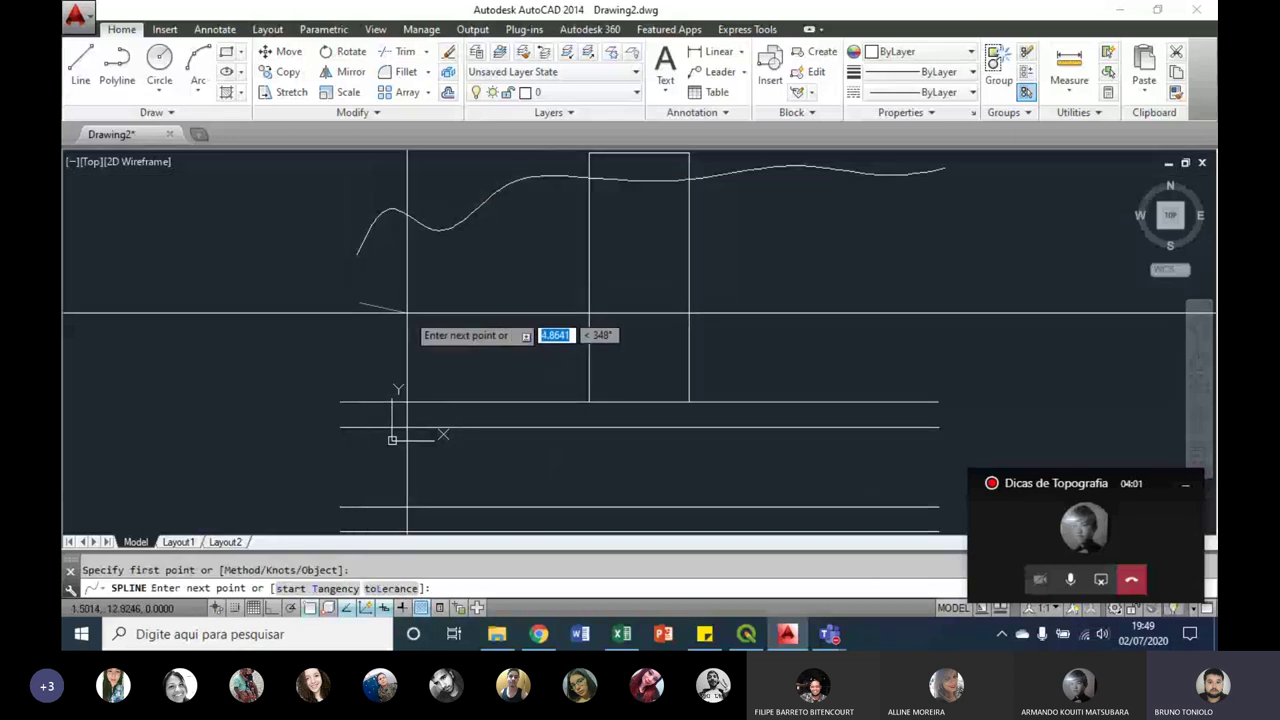
click(407, 313)
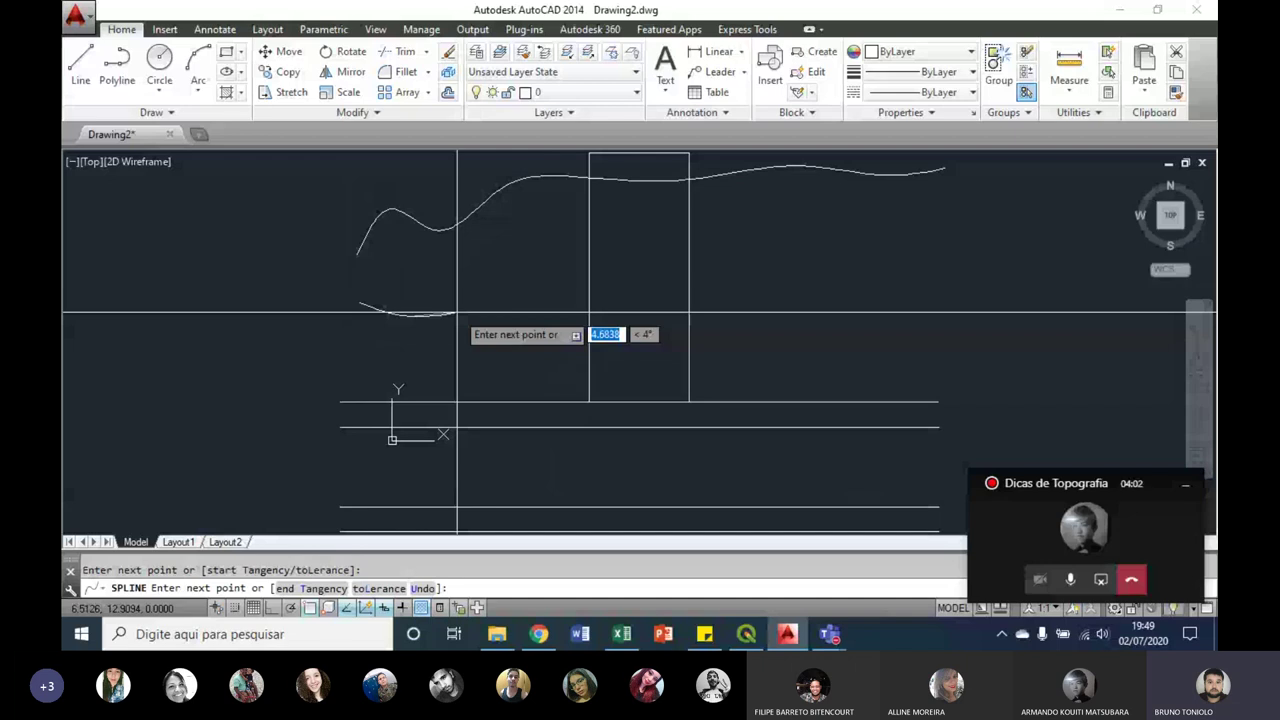
click(600, 294)
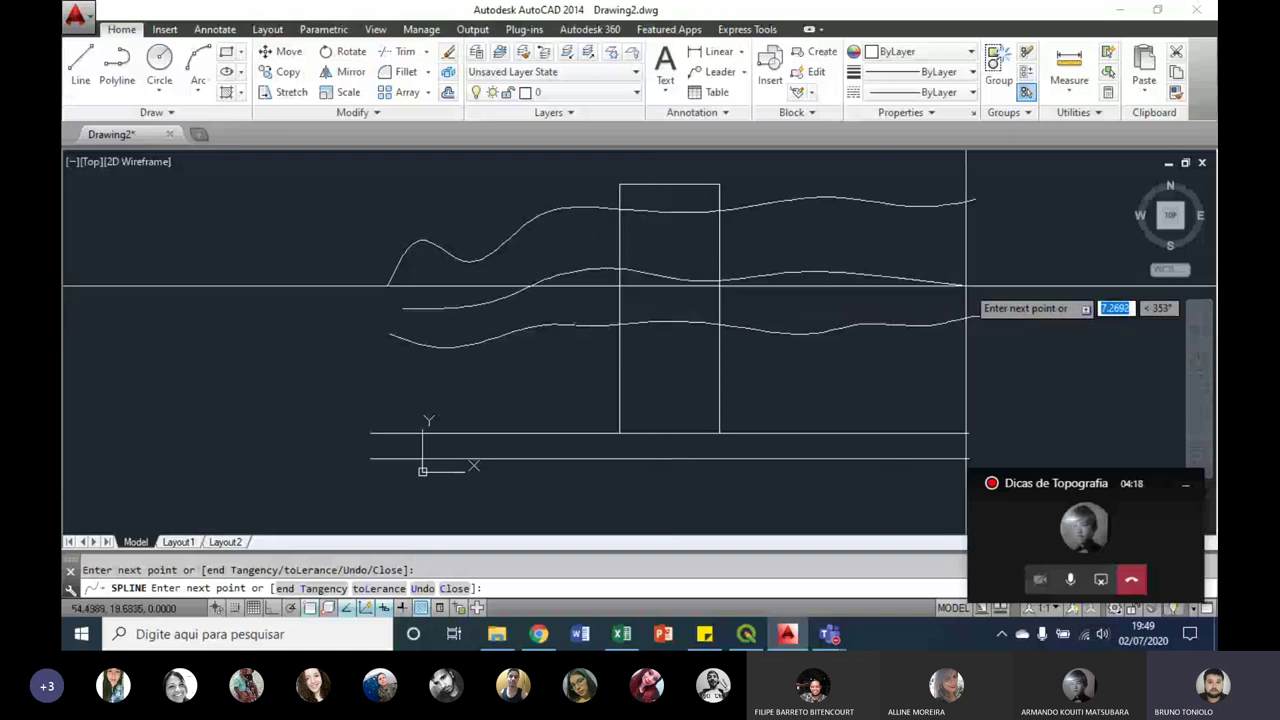
key(Return)
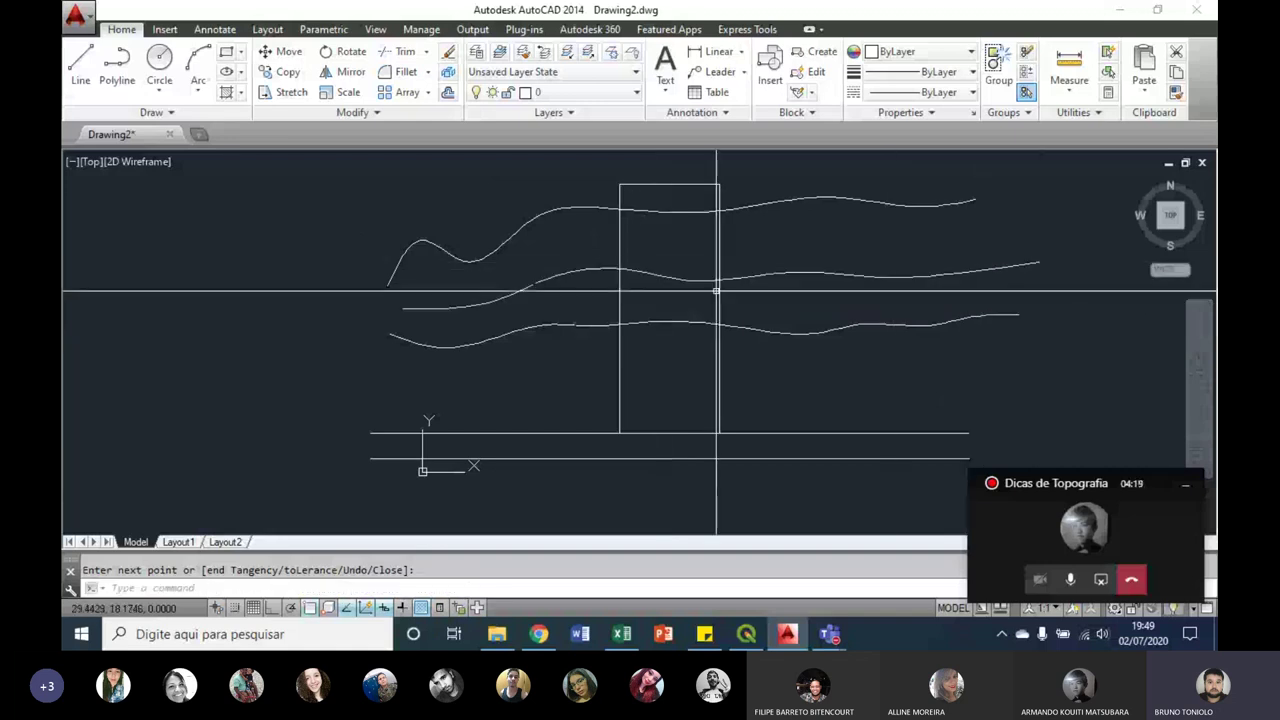
middle_drag(417, 432, 457, 334)
Step: Draw a third contour spline running to the far right near the horizontal lines
key(Return)
click(428, 292)
click(497, 309)
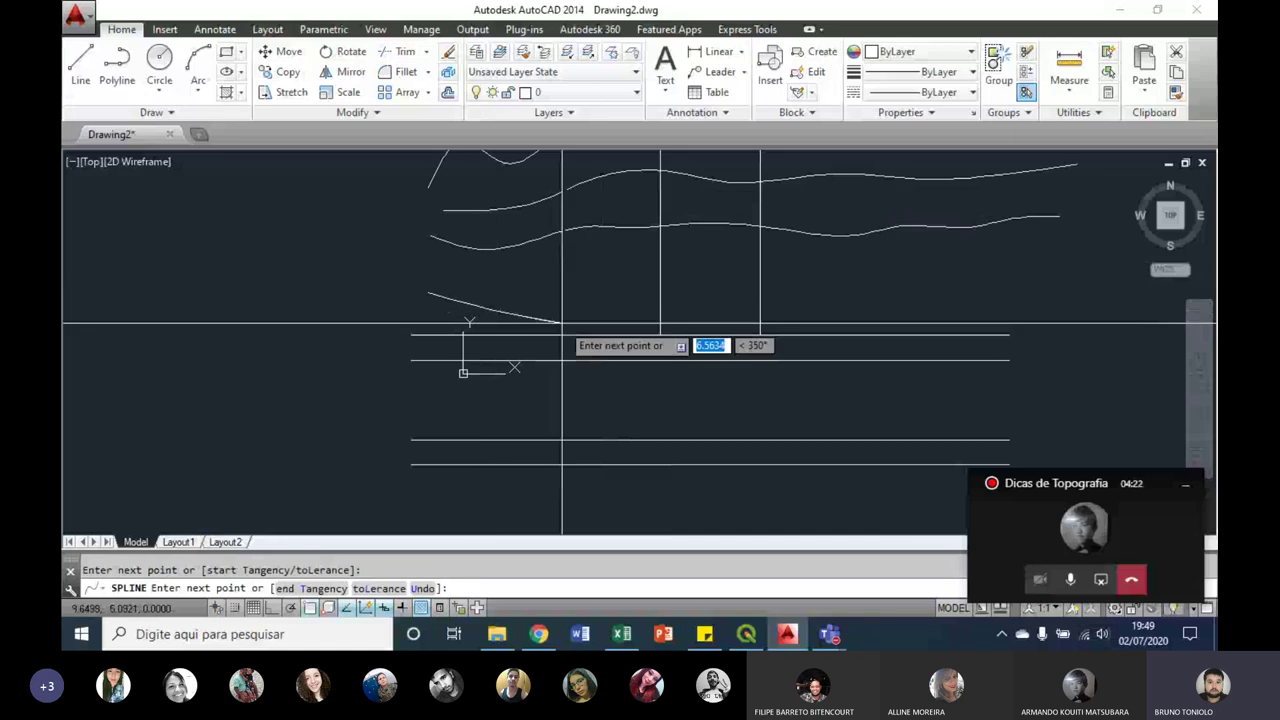
click(562, 323)
click(740, 304)
click(918, 322)
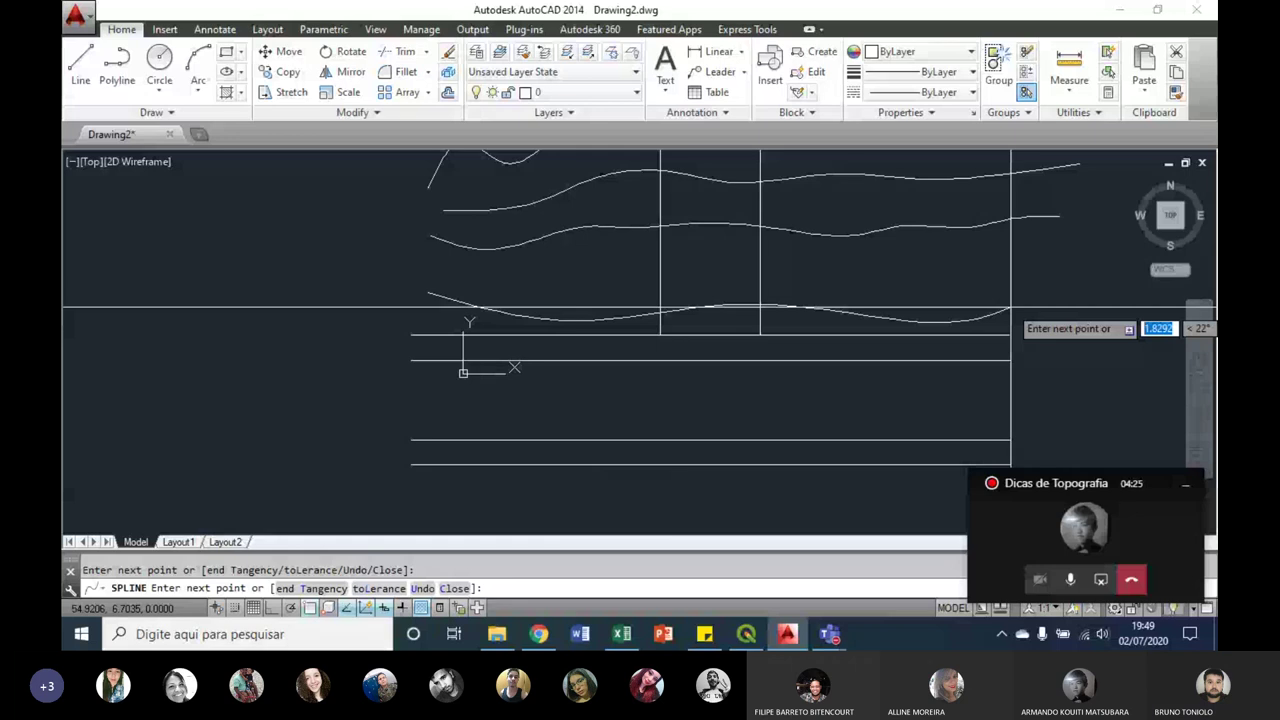
click(1088, 292)
key(Return)
key(Return)
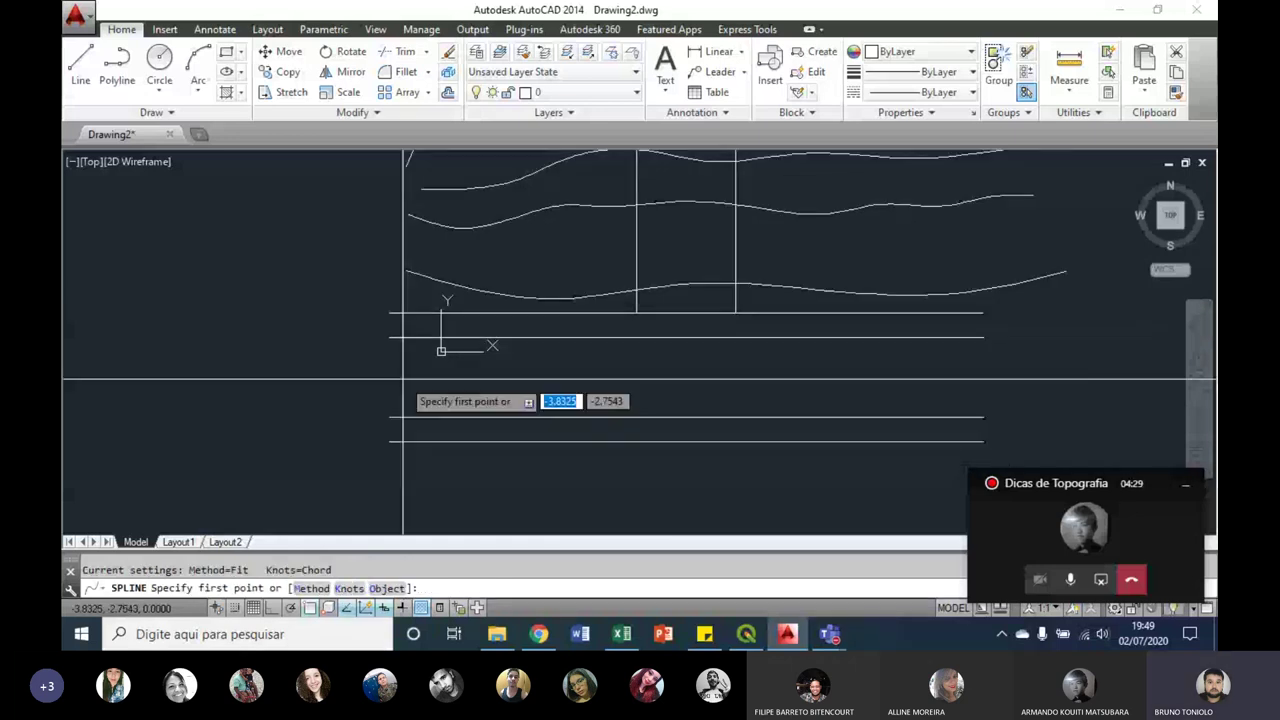
Step: Draw the bottom contour spline below the horizontal lines
click(389, 381)
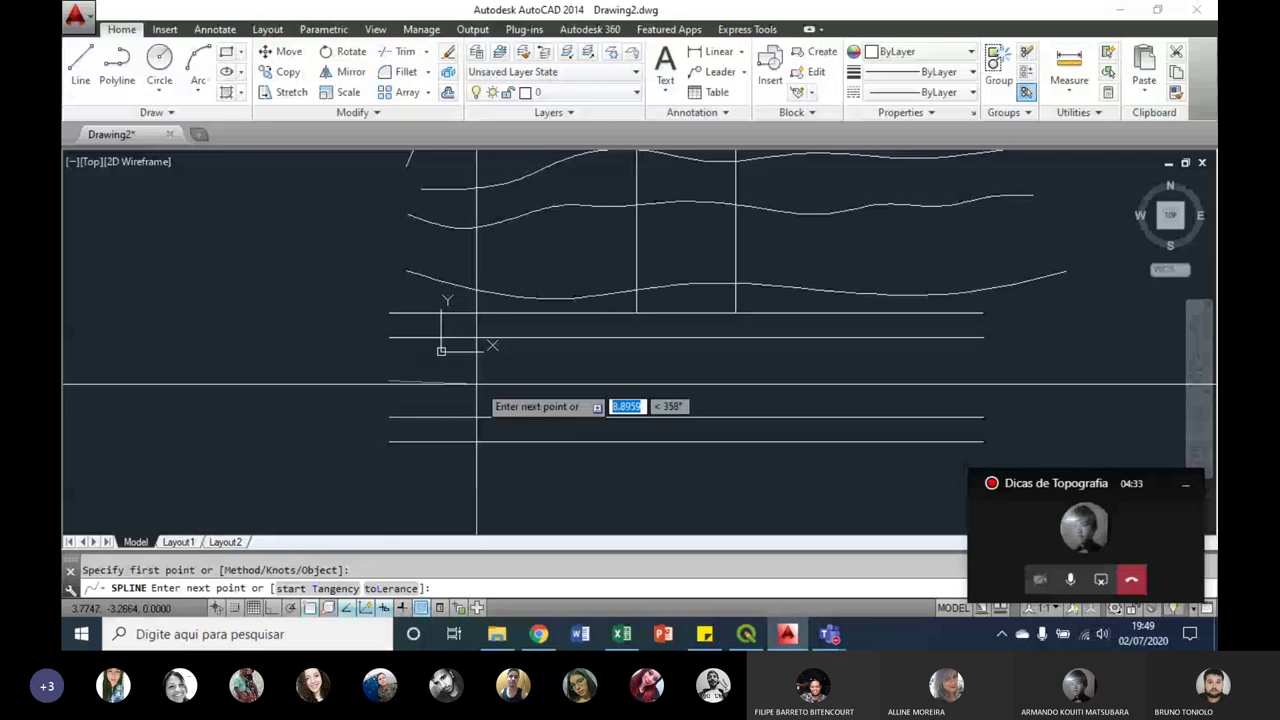
scroll(505, 388, down, 2)
key(Escape)
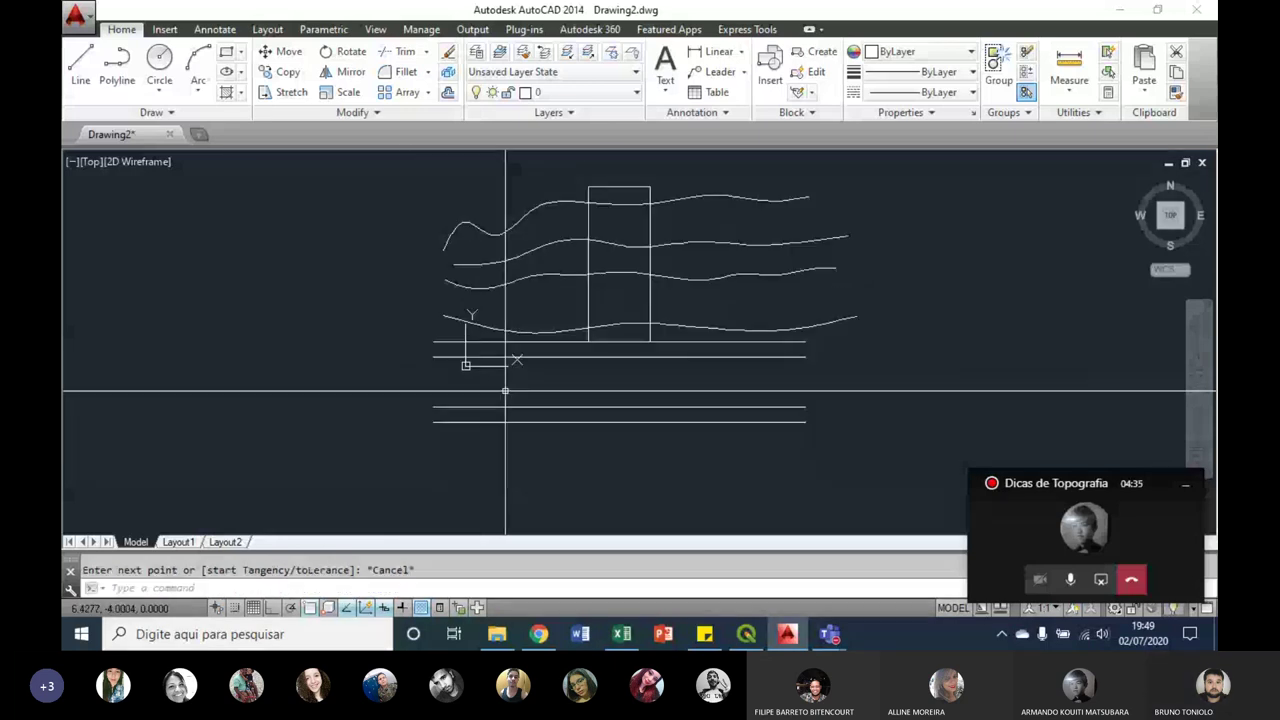
key(Return)
click(445, 449)
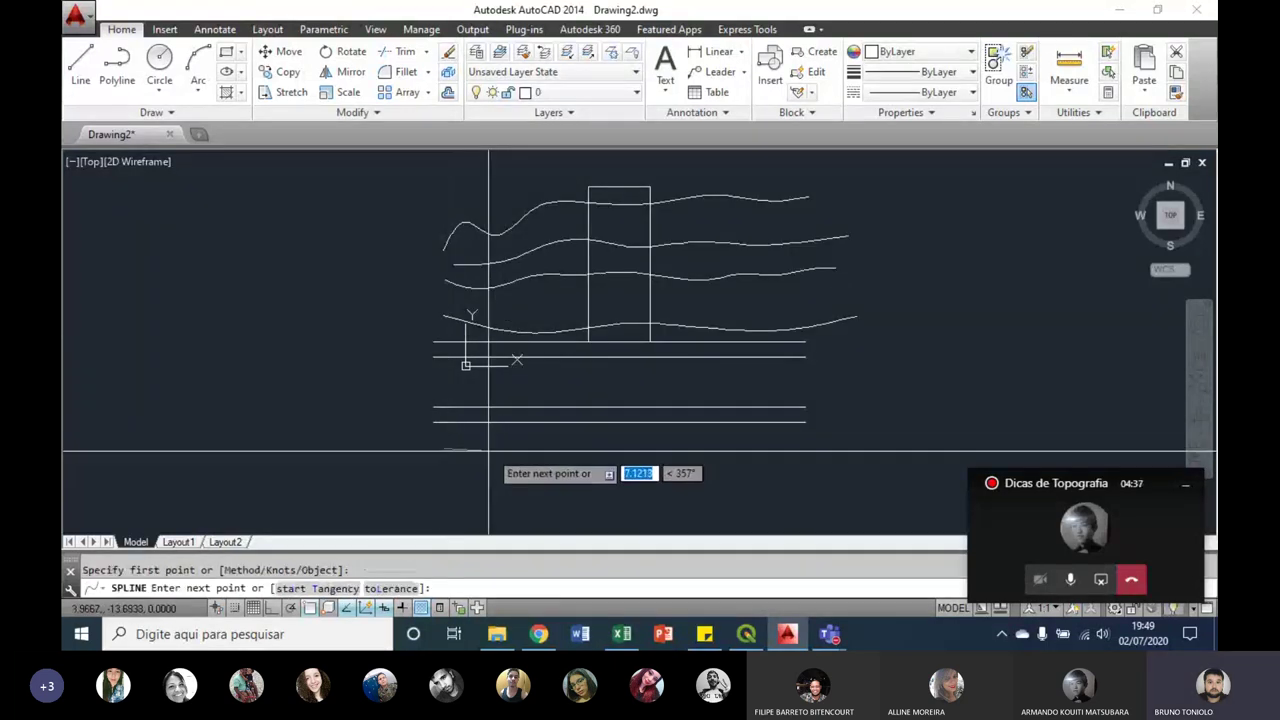
click(497, 450)
click(555, 442)
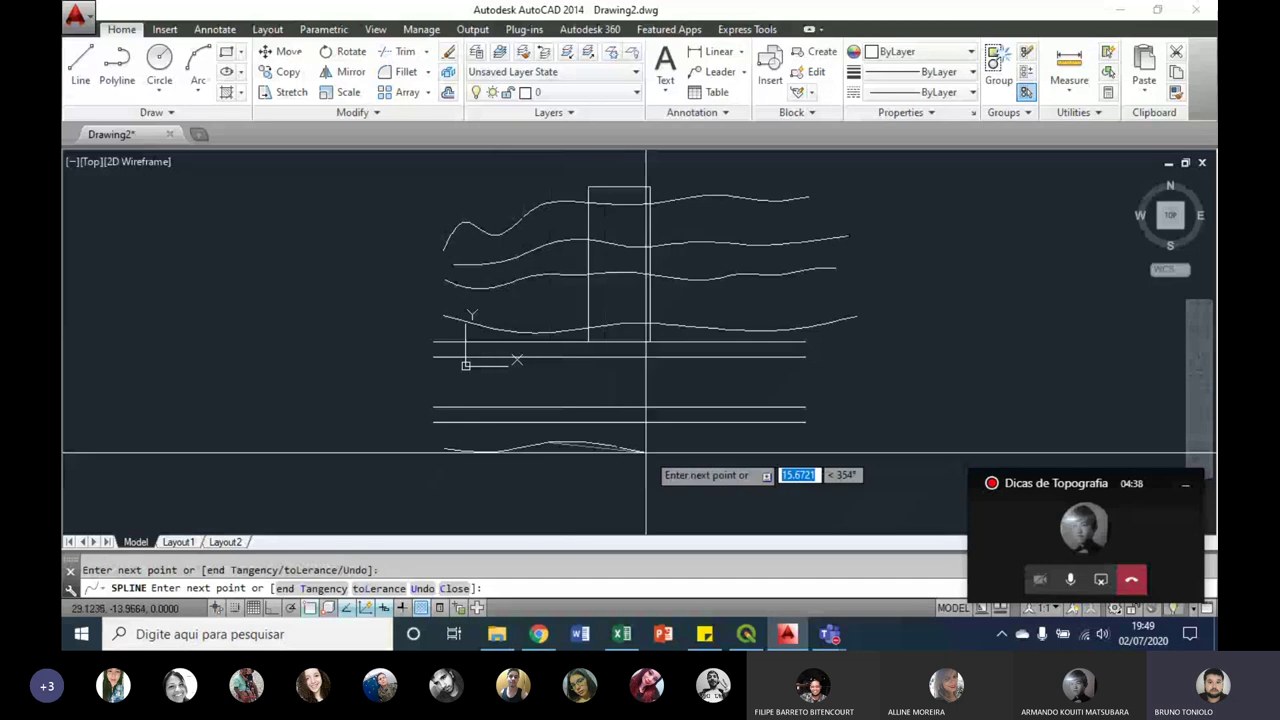
key(Return)
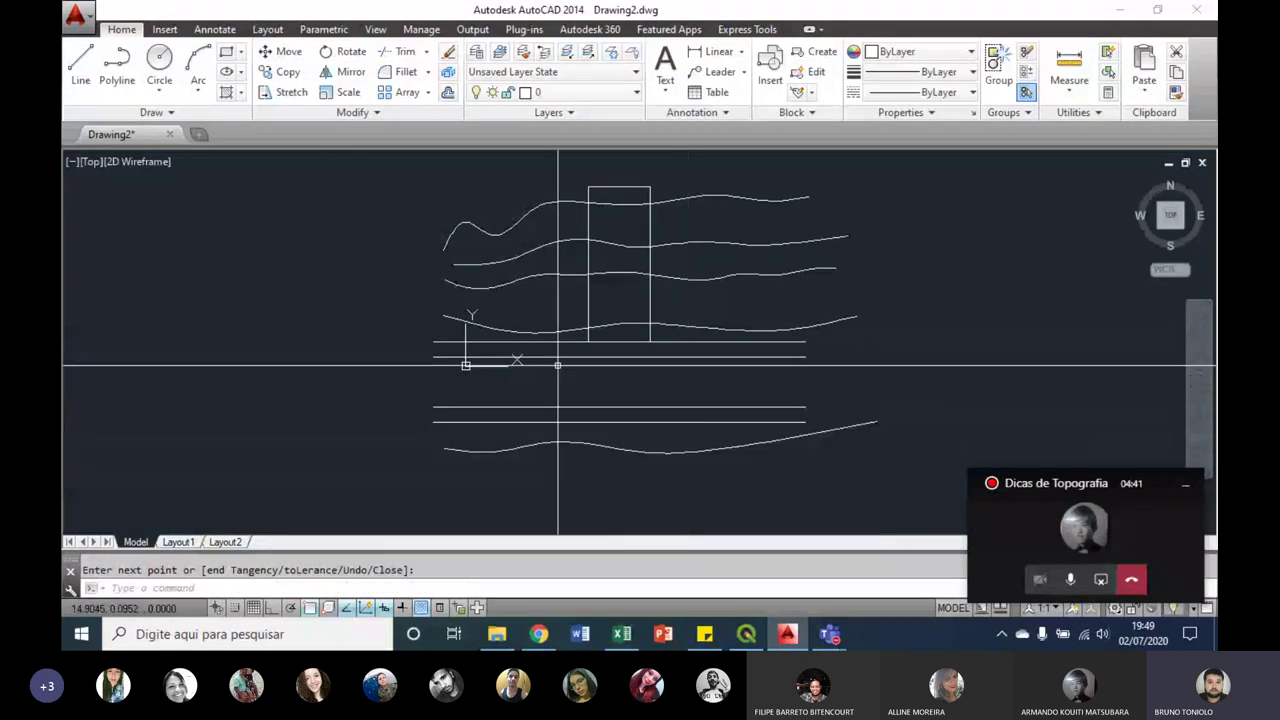
Step: Complete the last curve and zoom to the whole drawing
middle_drag(546, 331, 537, 372)
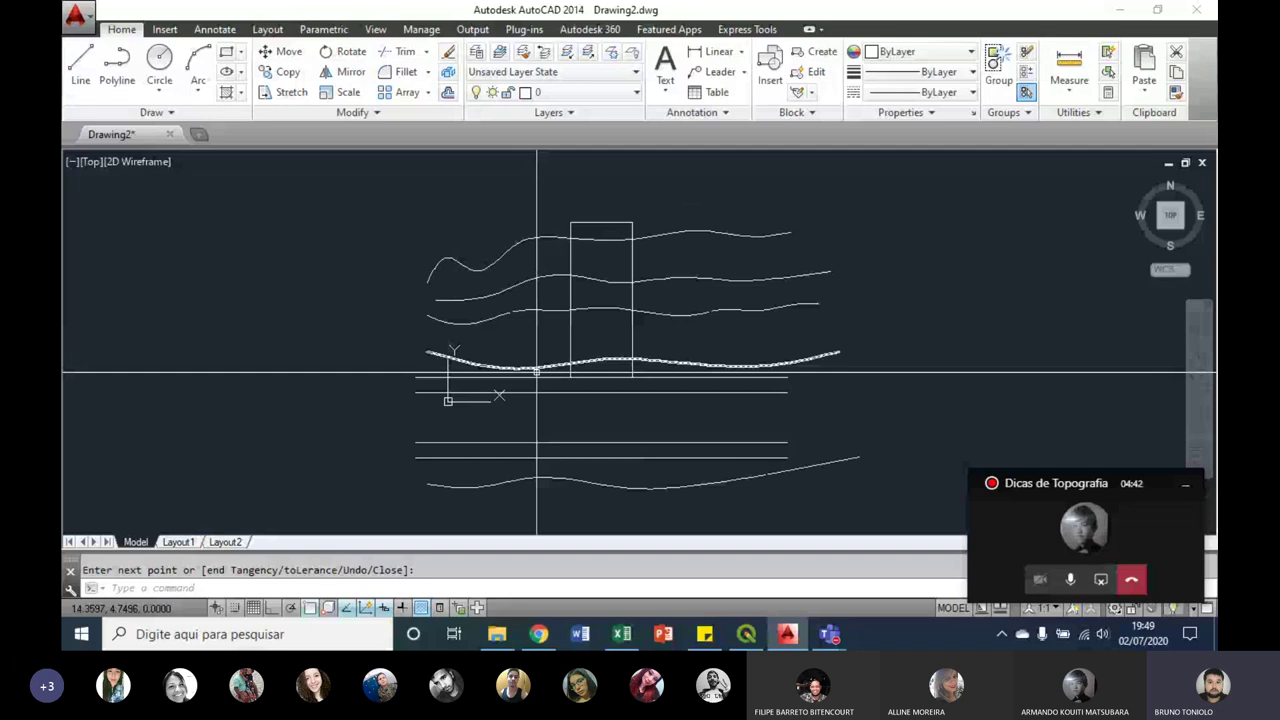
key(Return)
middle_click(493, 268)
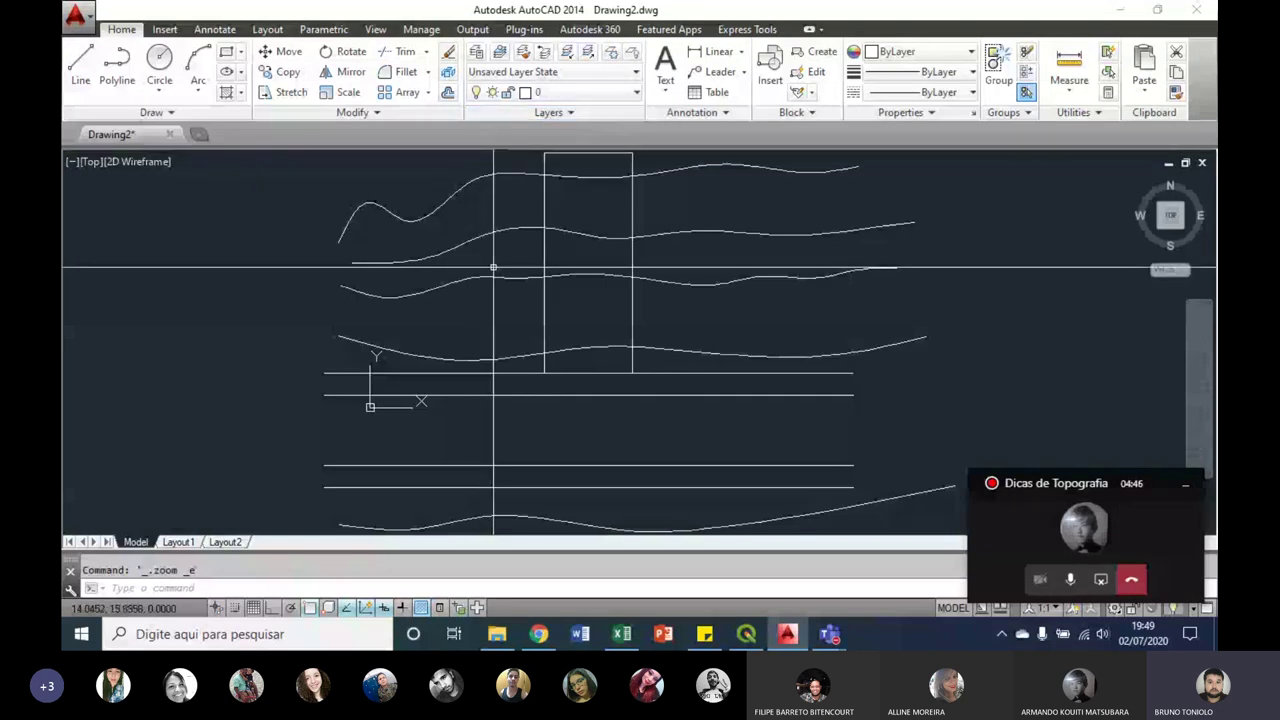
text(la)
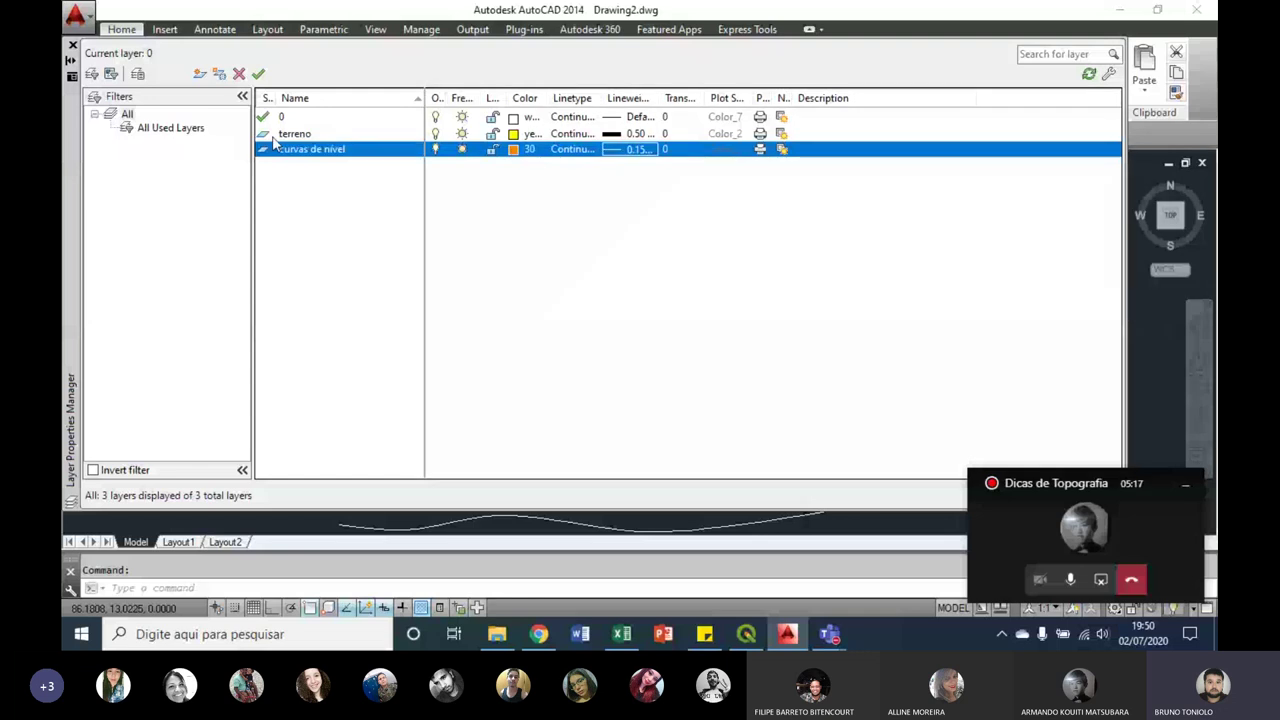
Step: Name the new layer rua and give it the colour green
text(rua)
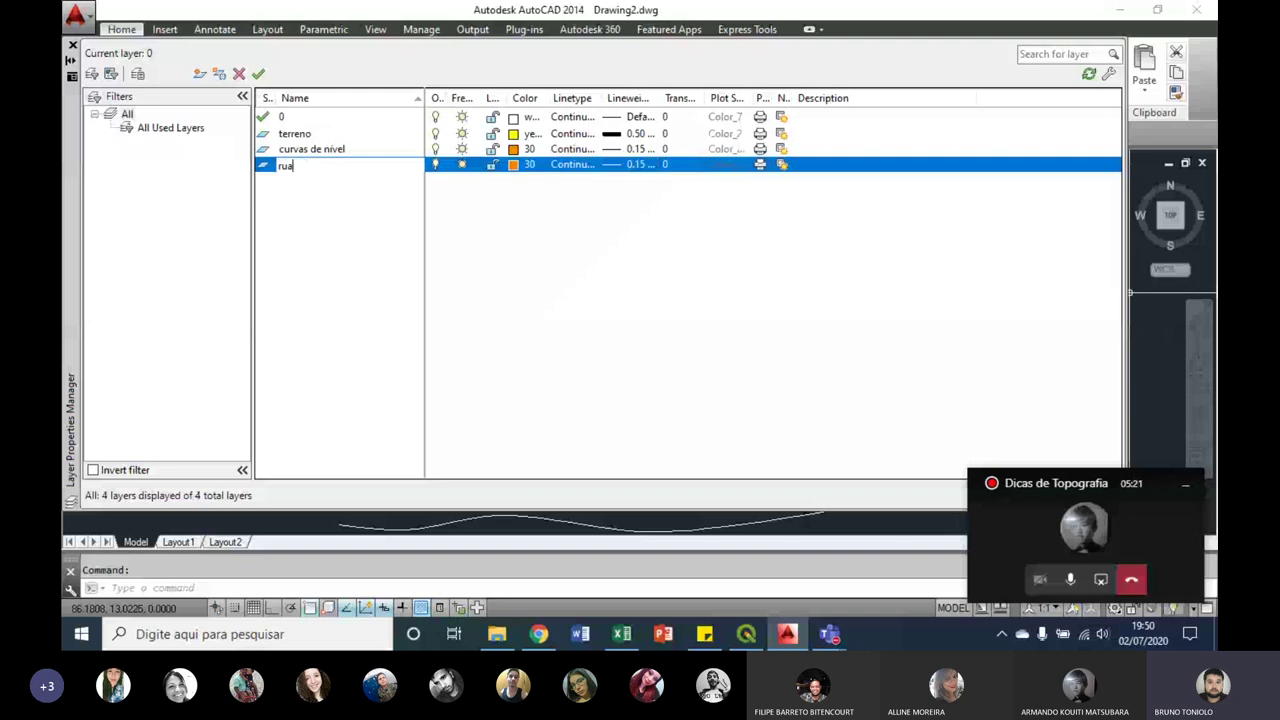
key(Return)
click(514, 166)
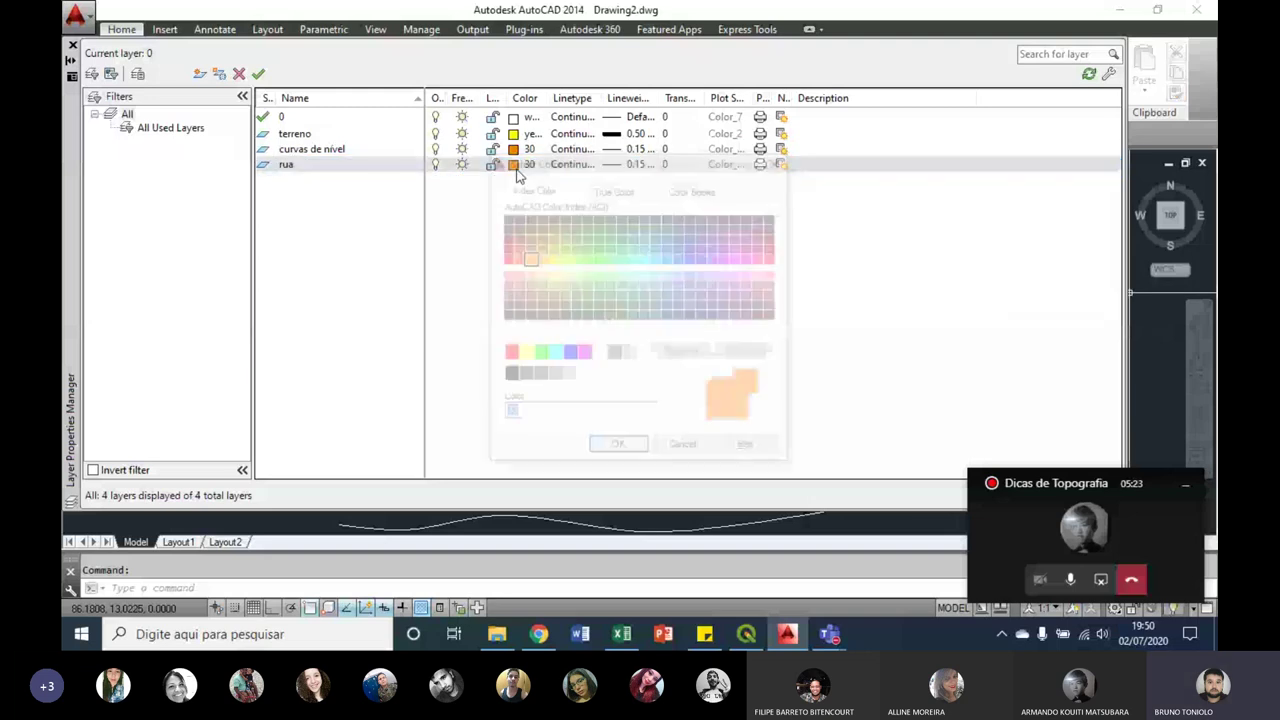
click(537, 354)
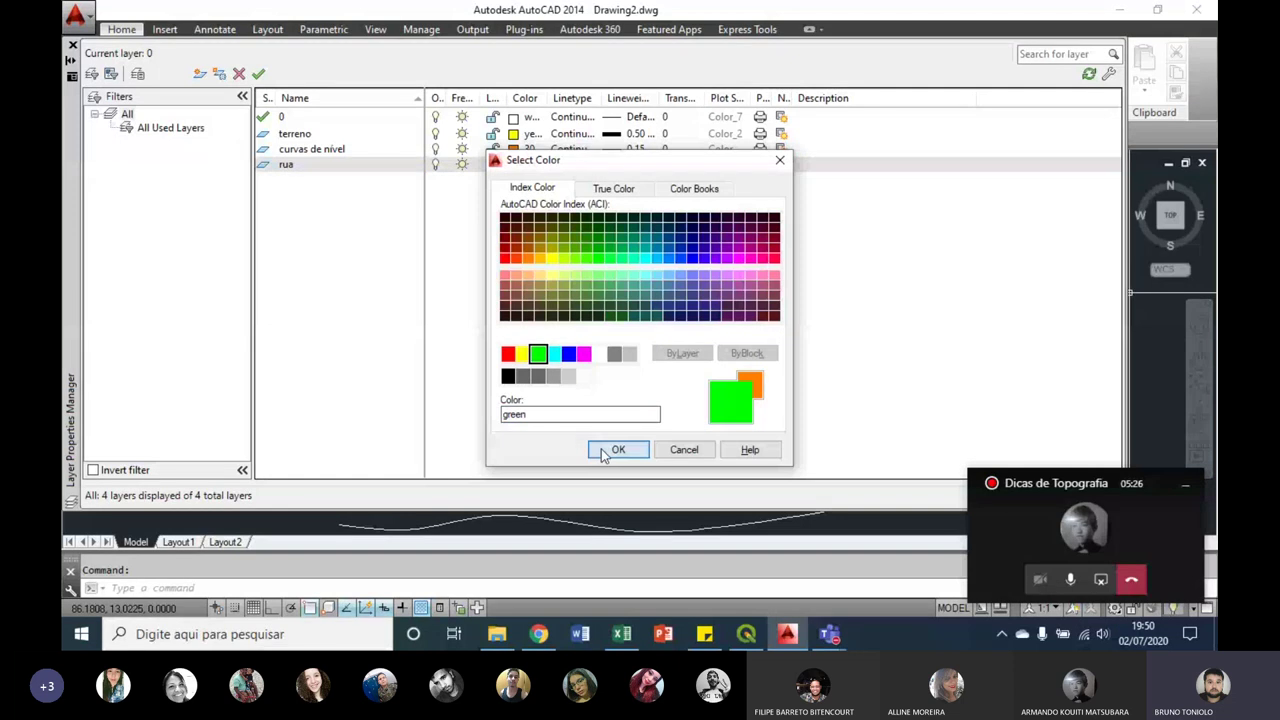
click(617, 450)
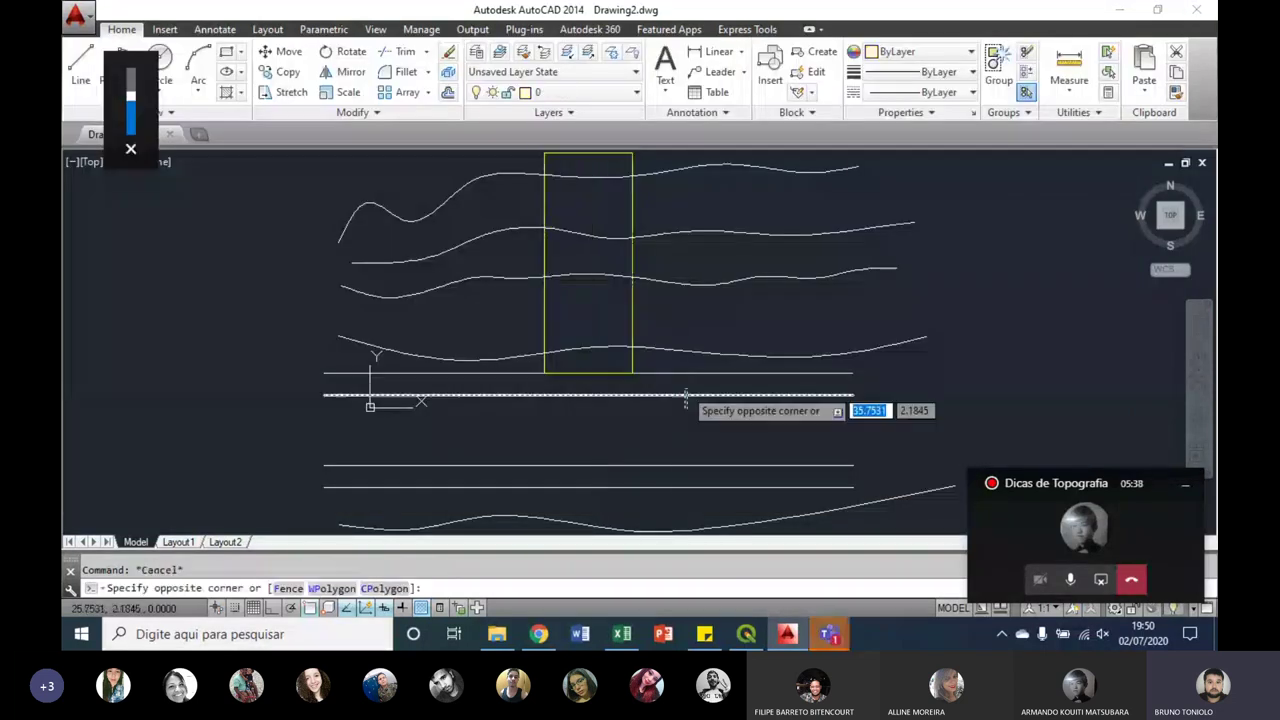
Step: Move the horizontal road lines onto the rua layer
click(707, 417)
click(686, 380)
click(713, 495)
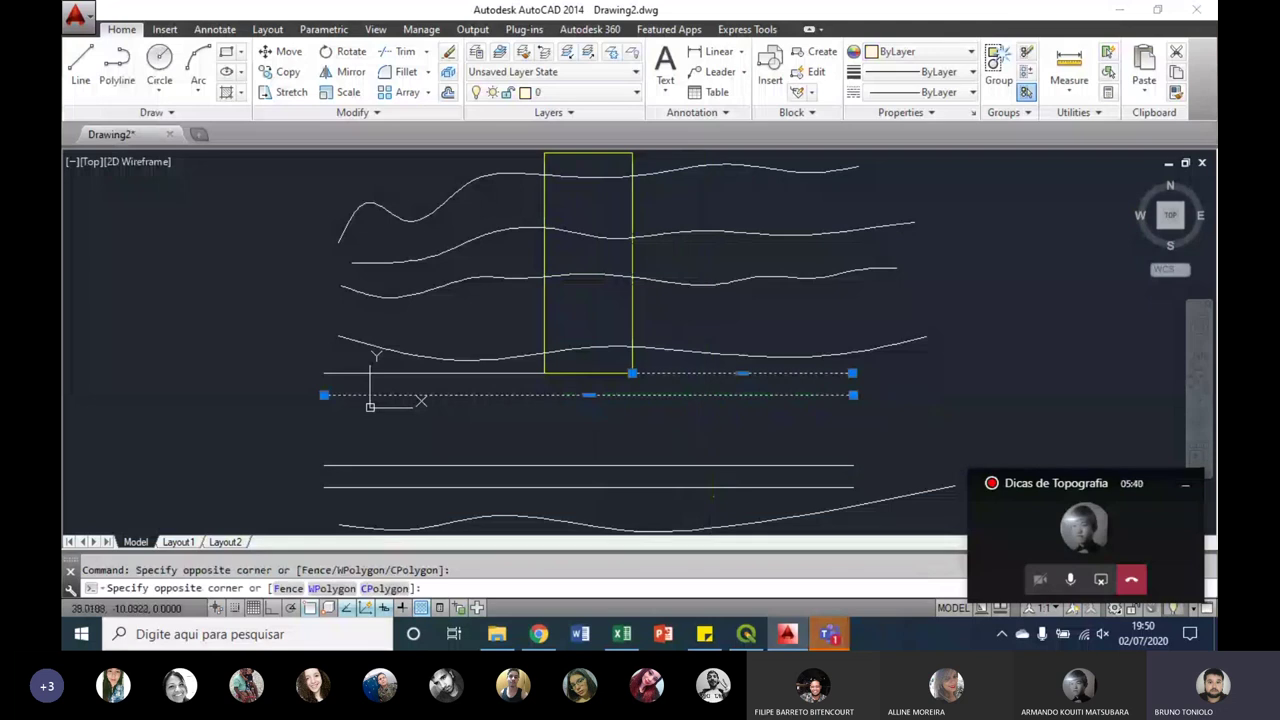
click(674, 437)
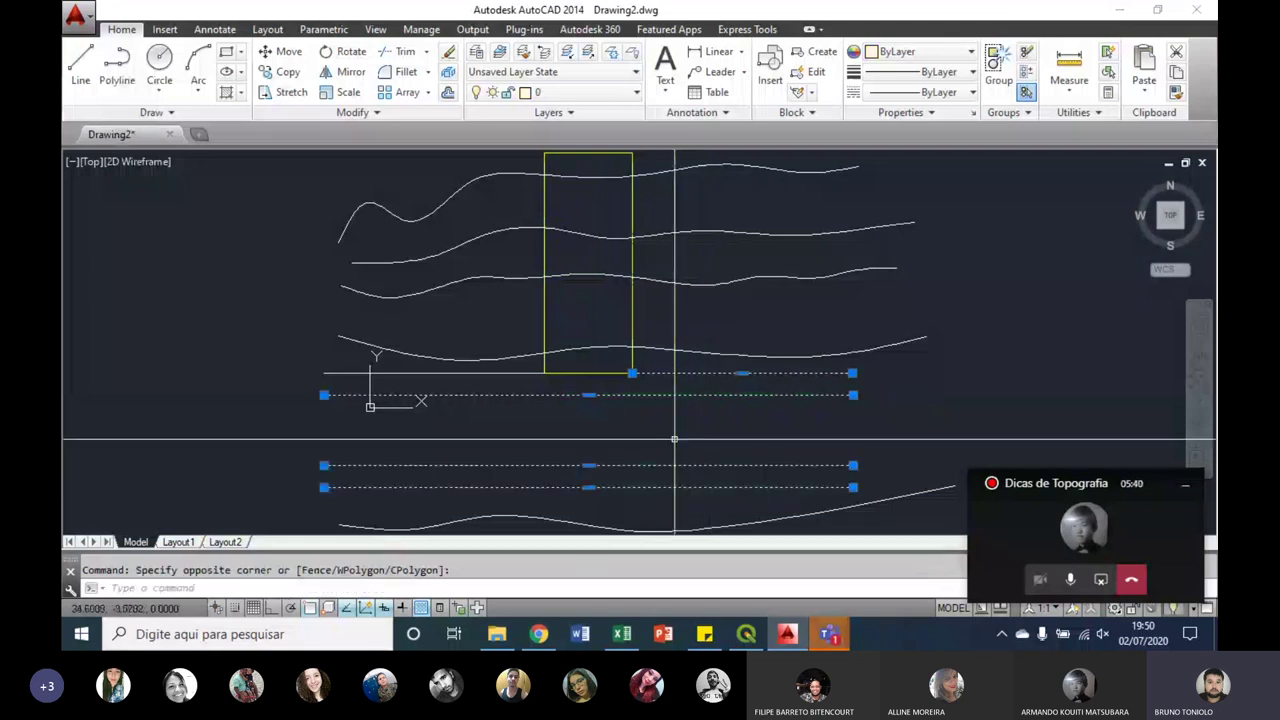
click(534, 95)
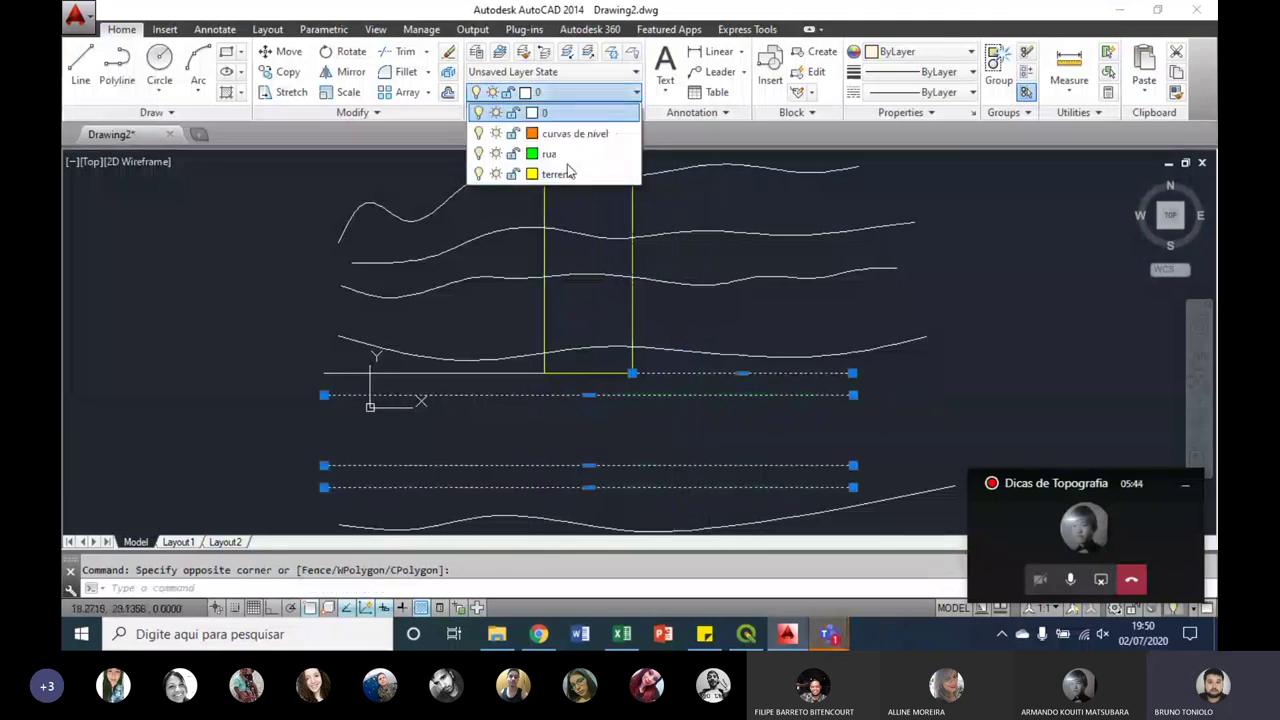
key(Escape)
click(740, 490)
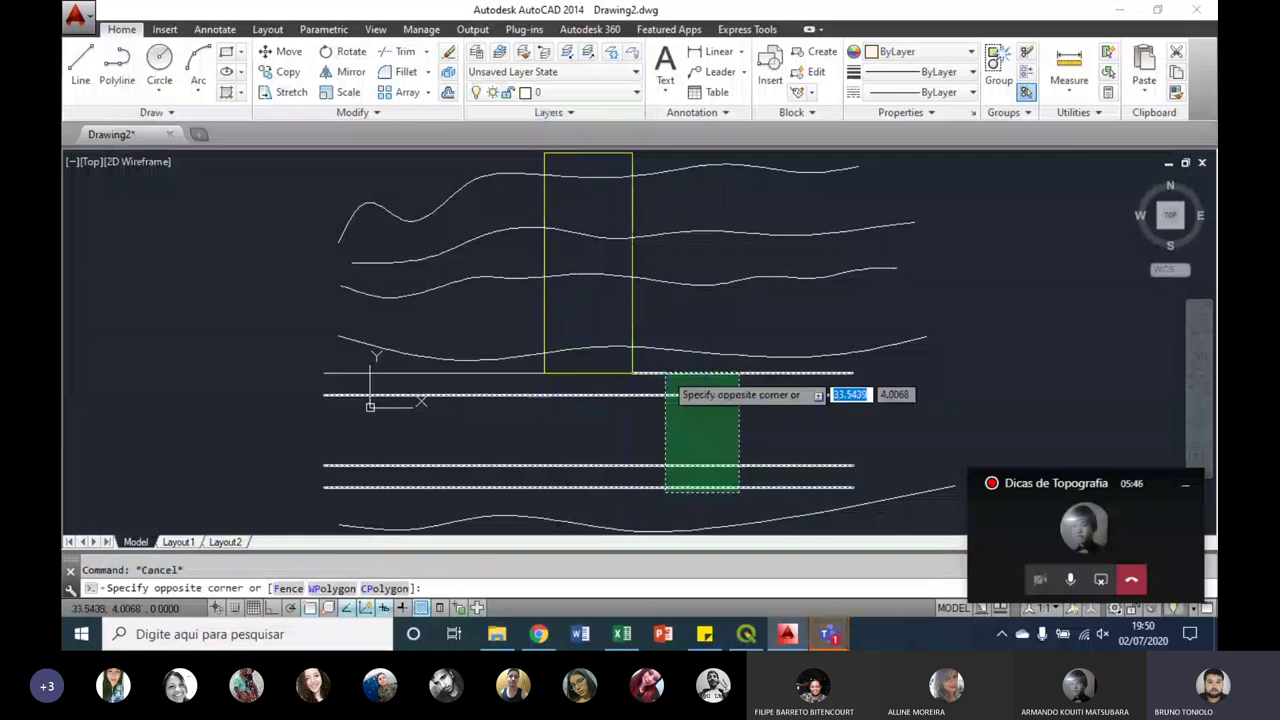
click(665, 373)
click(555, 92)
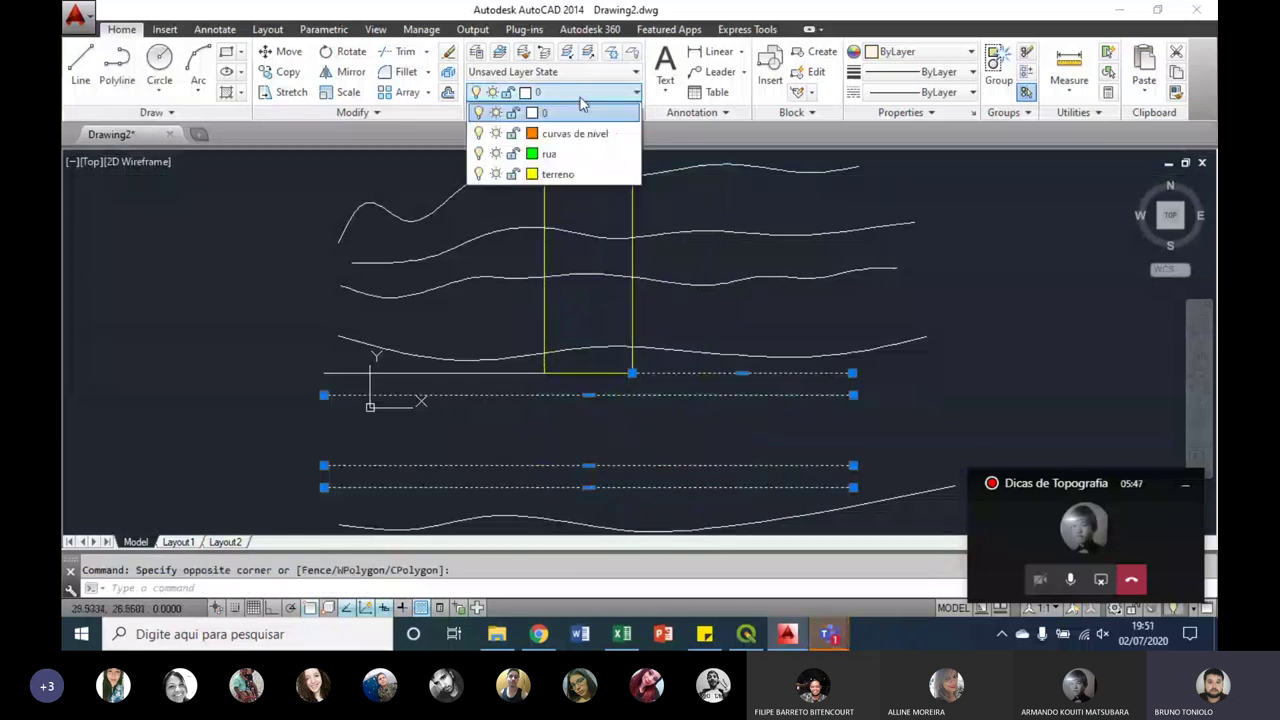
click(550, 154)
key(Escape)
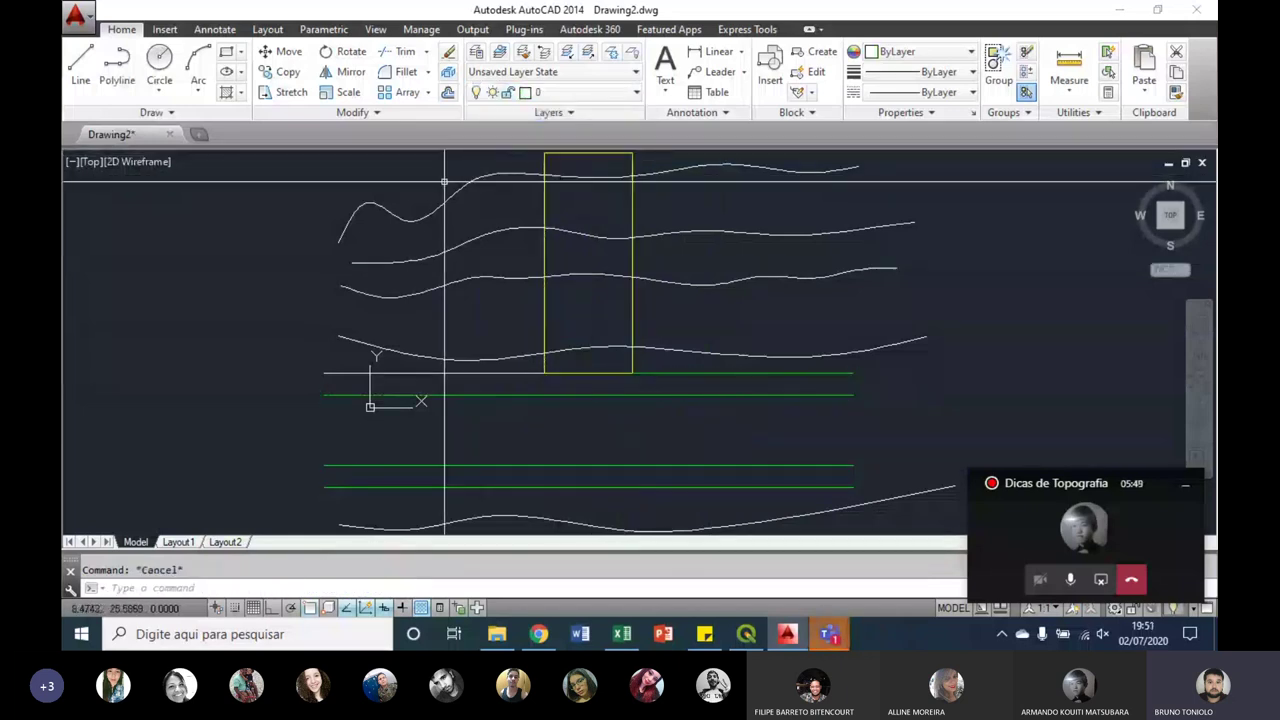
Step: Move the contour splines onto curvas de nível and zoom to extents
click(480, 178)
click(453, 270)
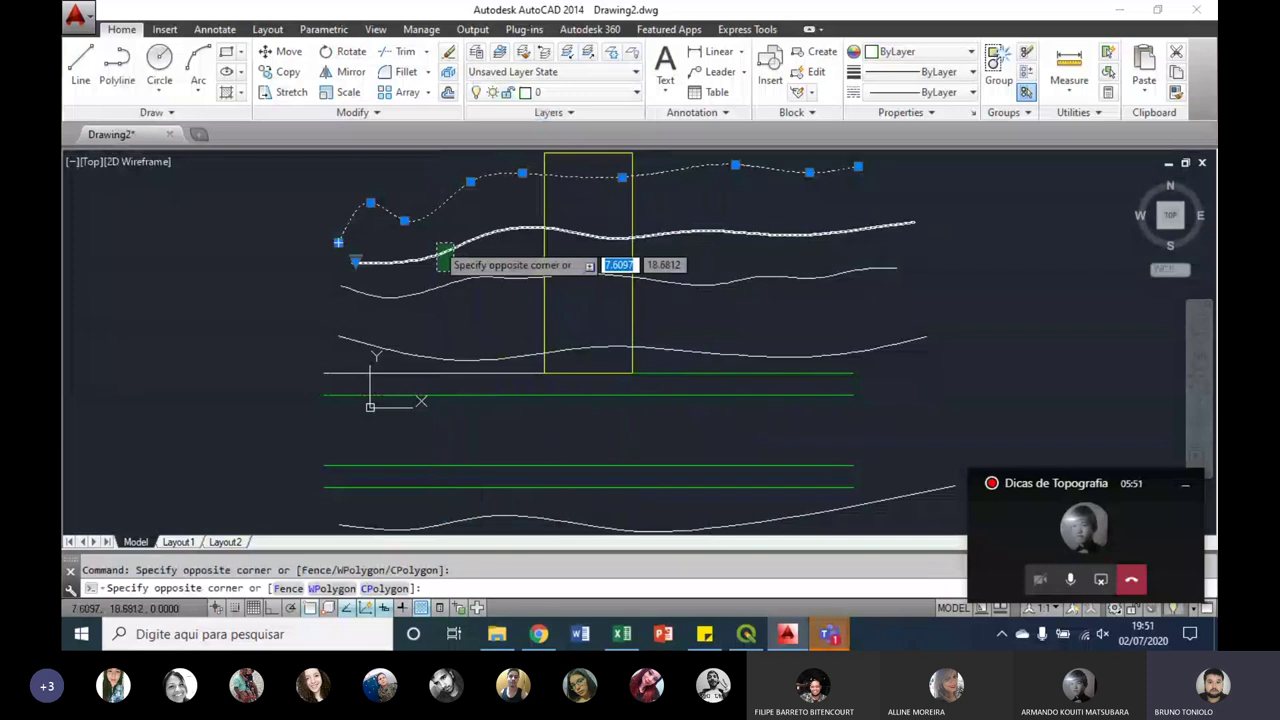
click(585, 96)
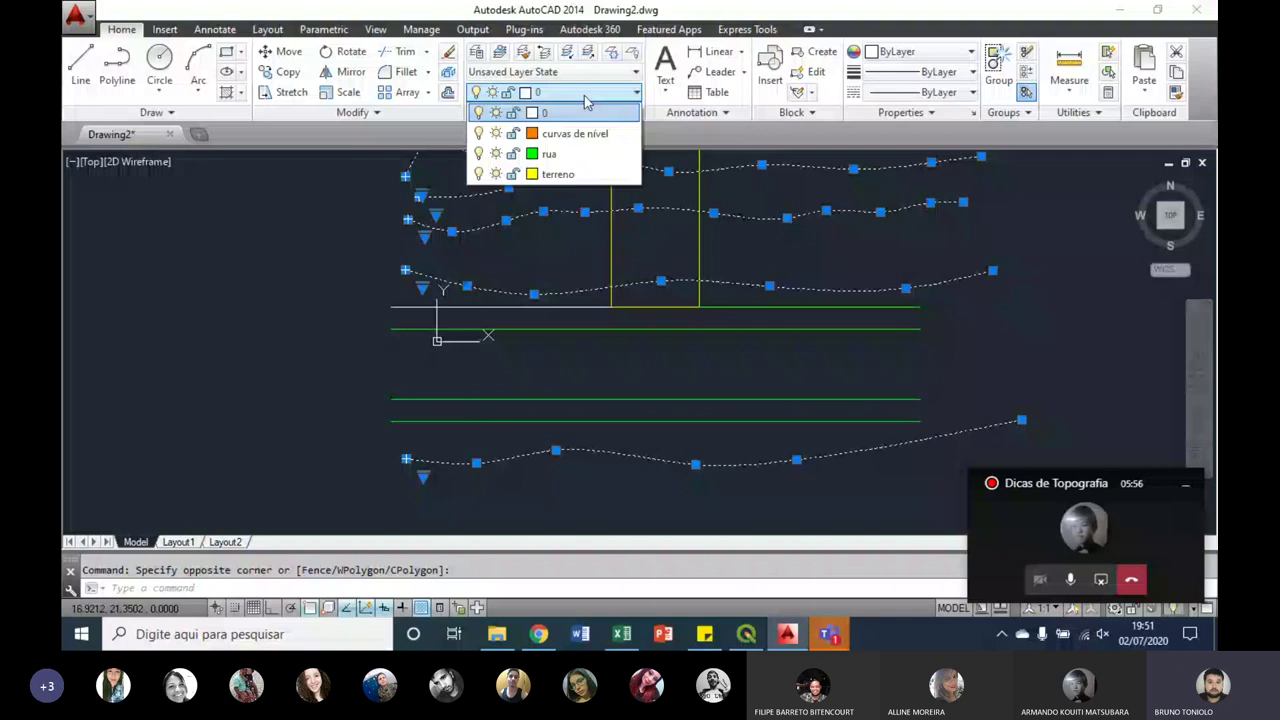
click(575, 133)
key(Escape)
middle_drag(608, 220, 602, 227)
middle_click(858, 307)
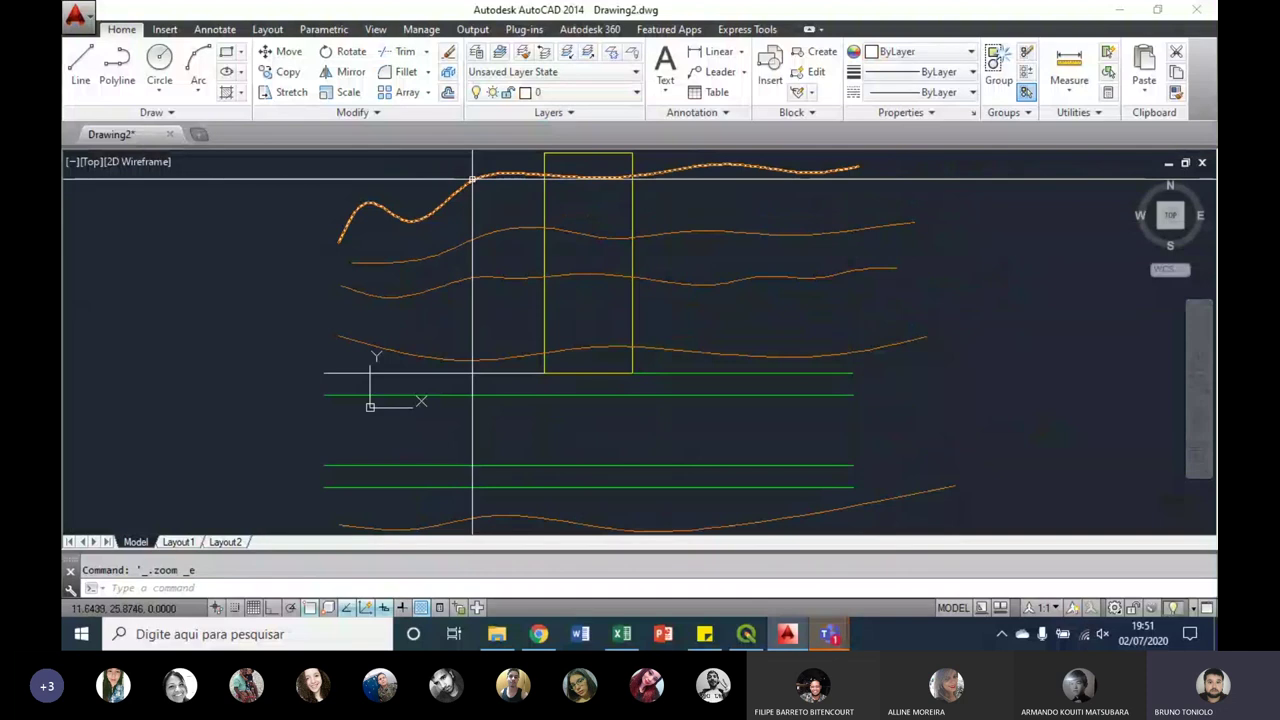
mouse_move(472, 179)
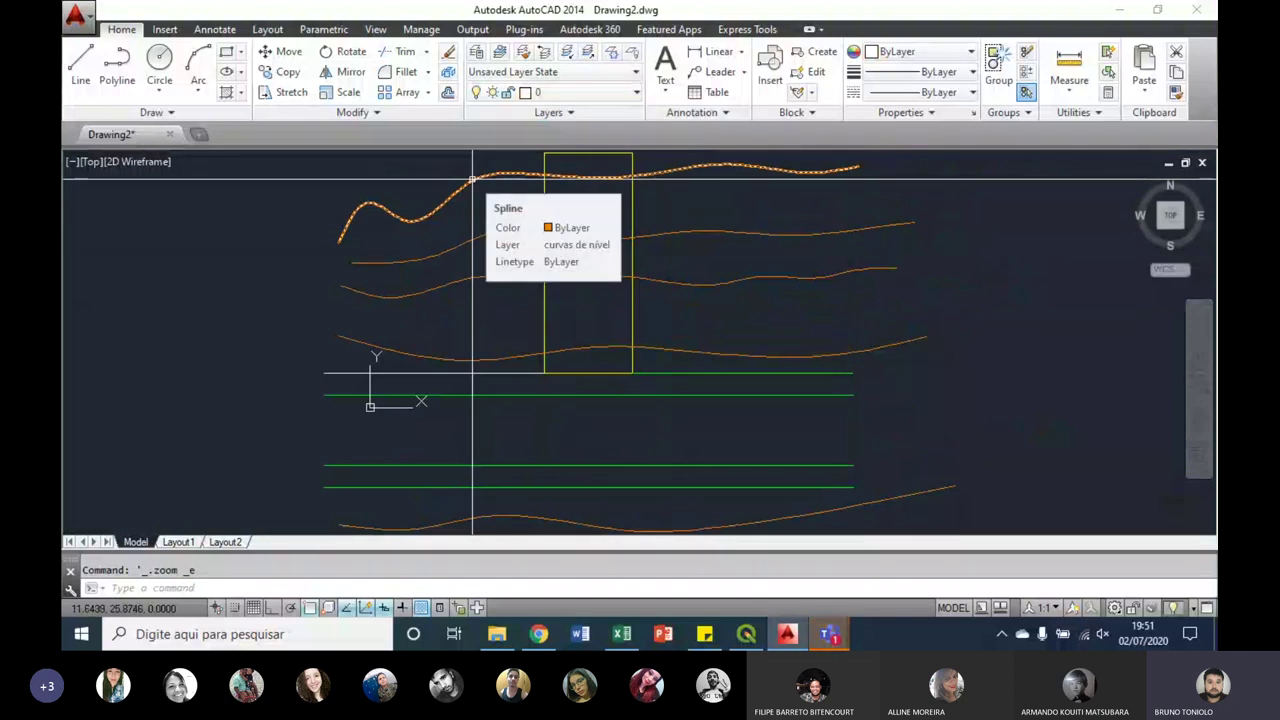
Step: Pan to the empty area below the contours and start a multiline text block
mouse_move(472, 180)
middle_down()
mouse_move(649, 194)
mouse_move(614, 267)
middle_up()
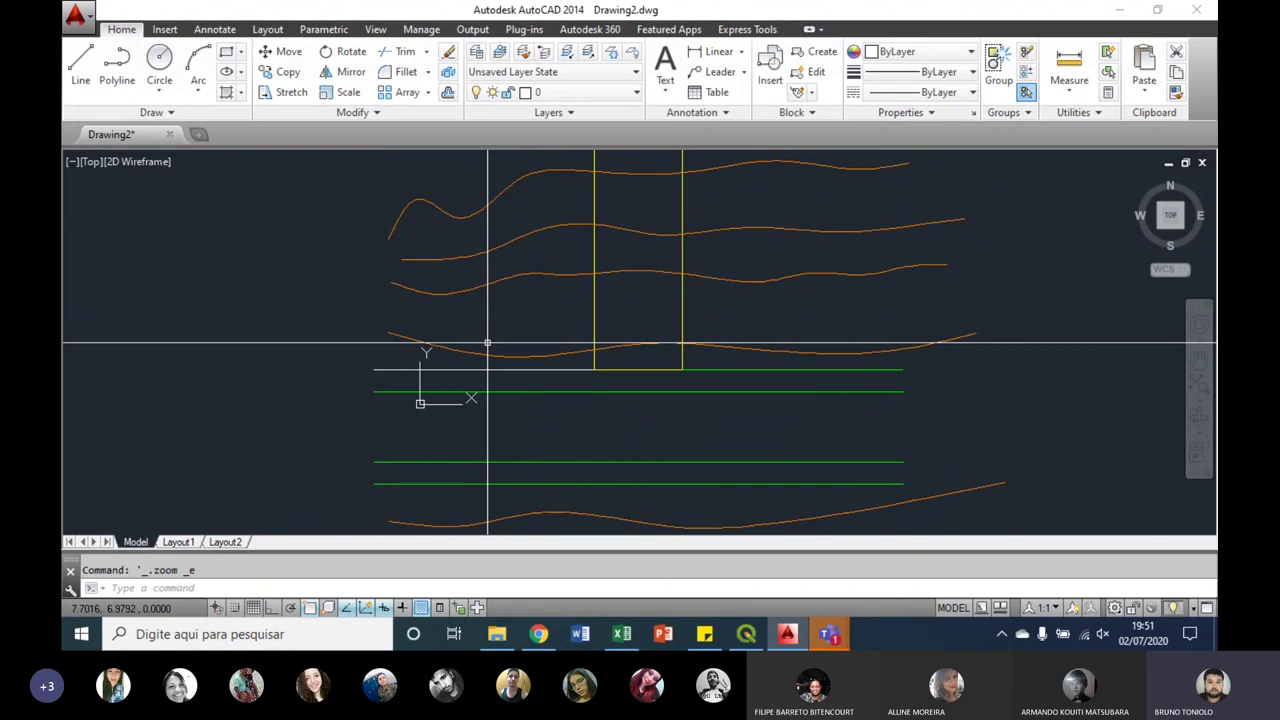
click(482, 355)
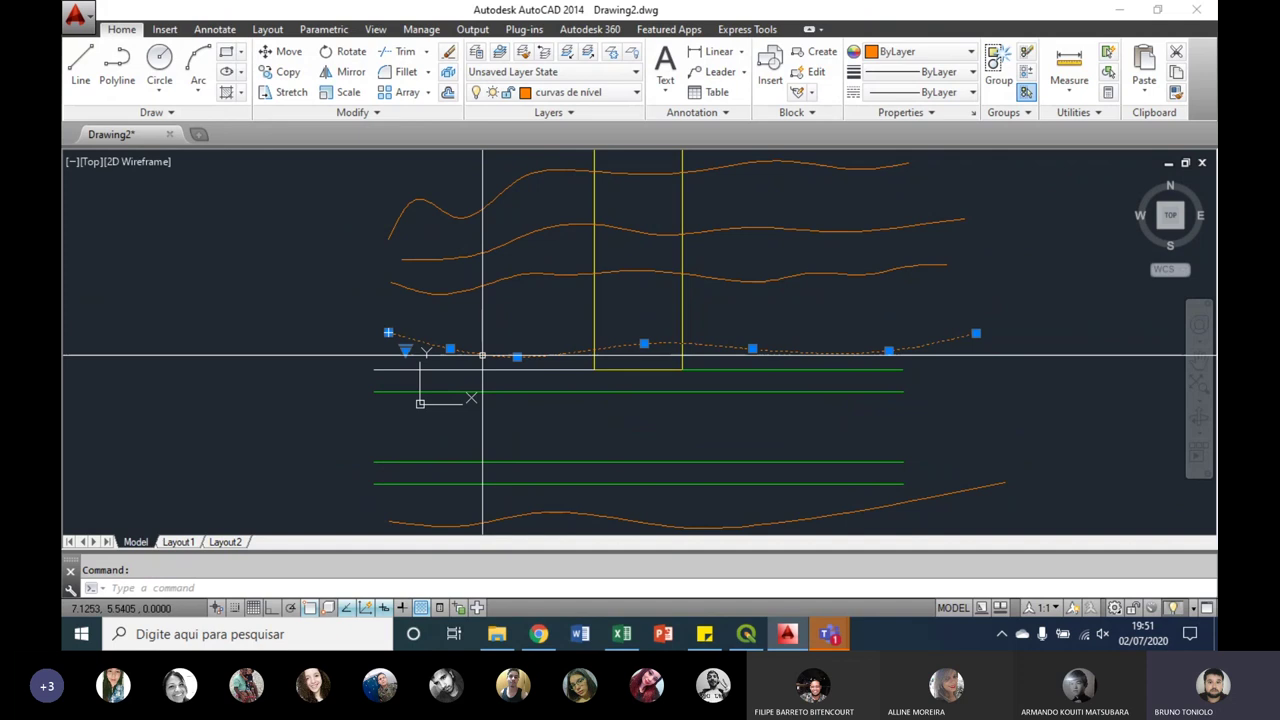
key(Escape)
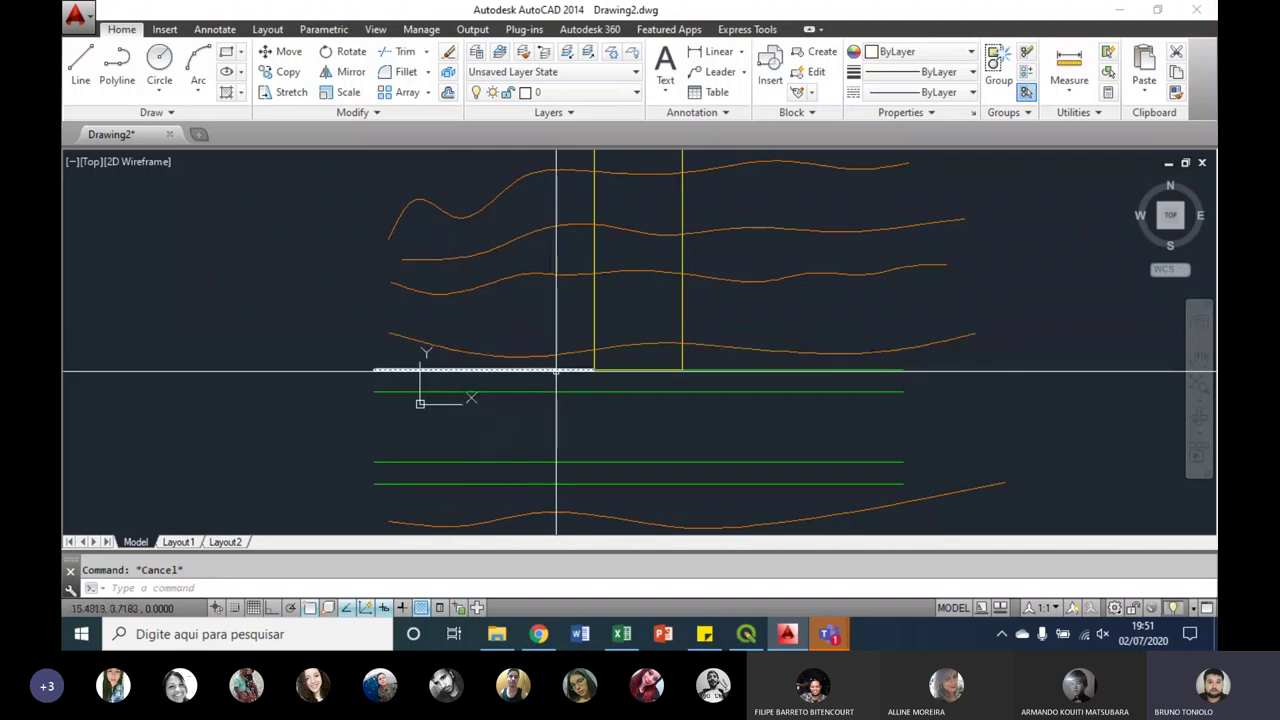
middle_drag(556, 370, 597, 287)
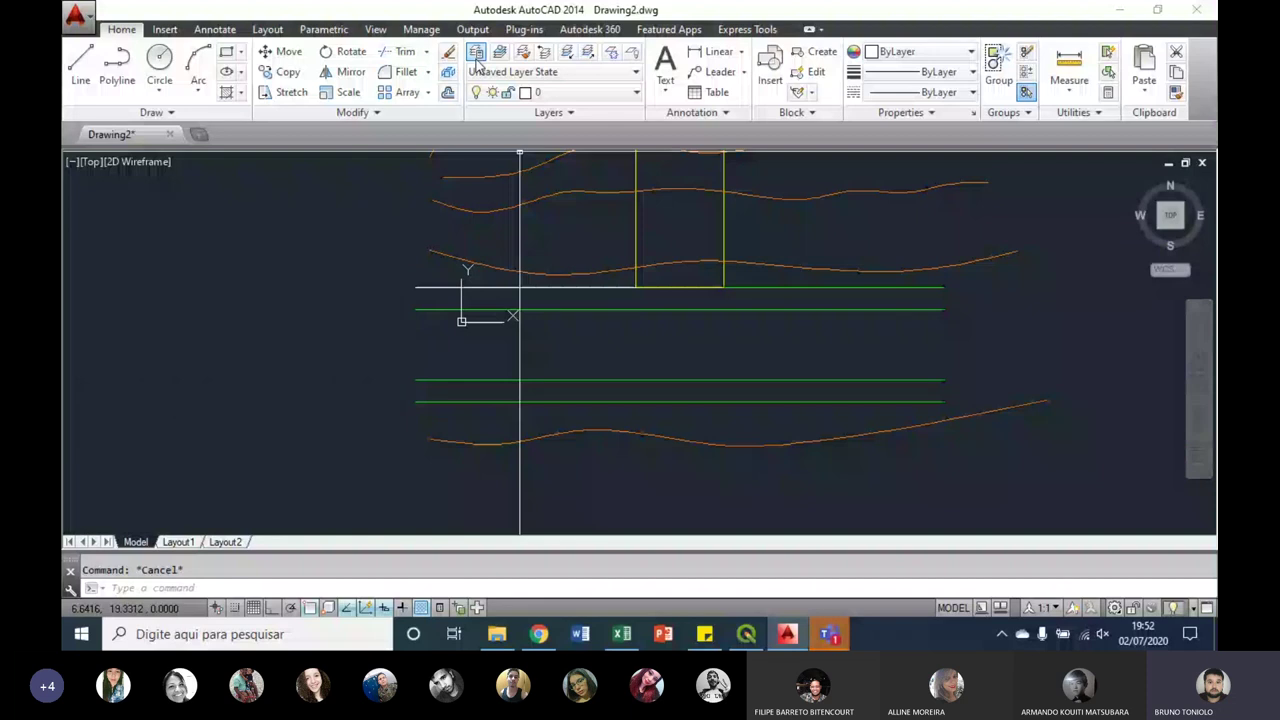
click(665, 68)
scroll(586, 452, up, 2)
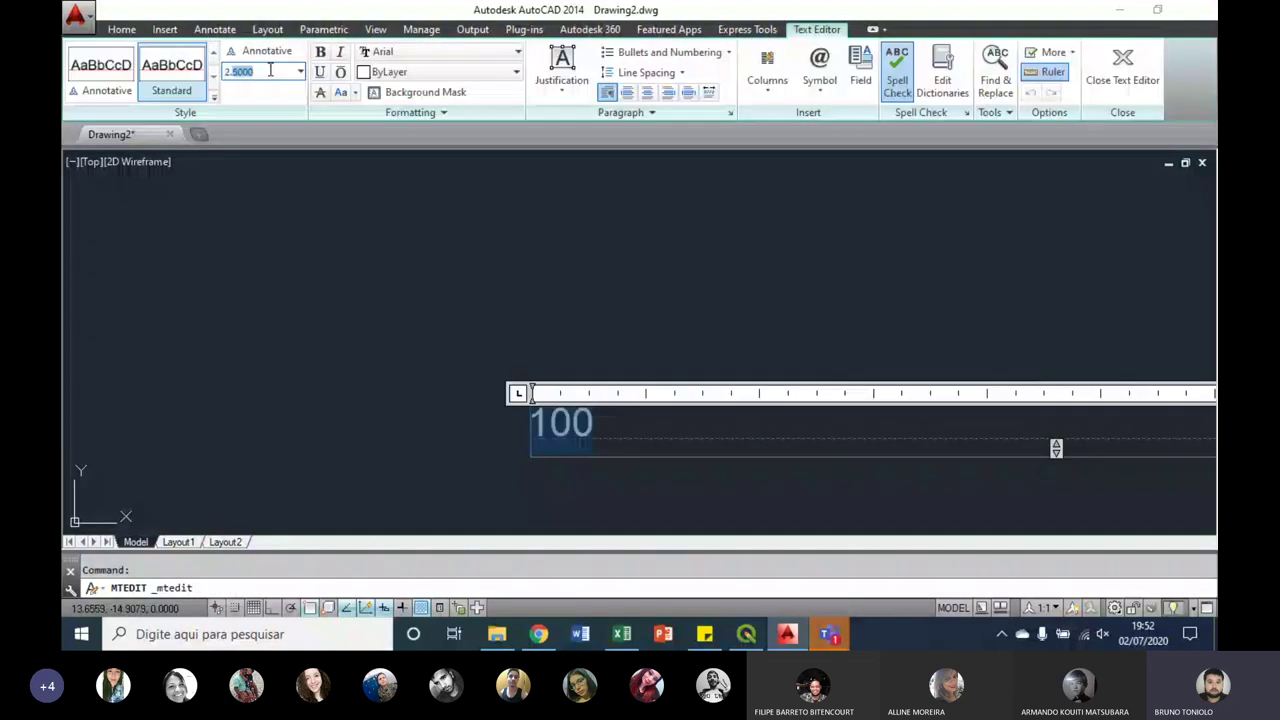
Step: Finish editing the new 100 elevation label
scroll(530, 420, up, 5)
scroll(401, 290, down, 5)
scroll(401, 290, down, 5)
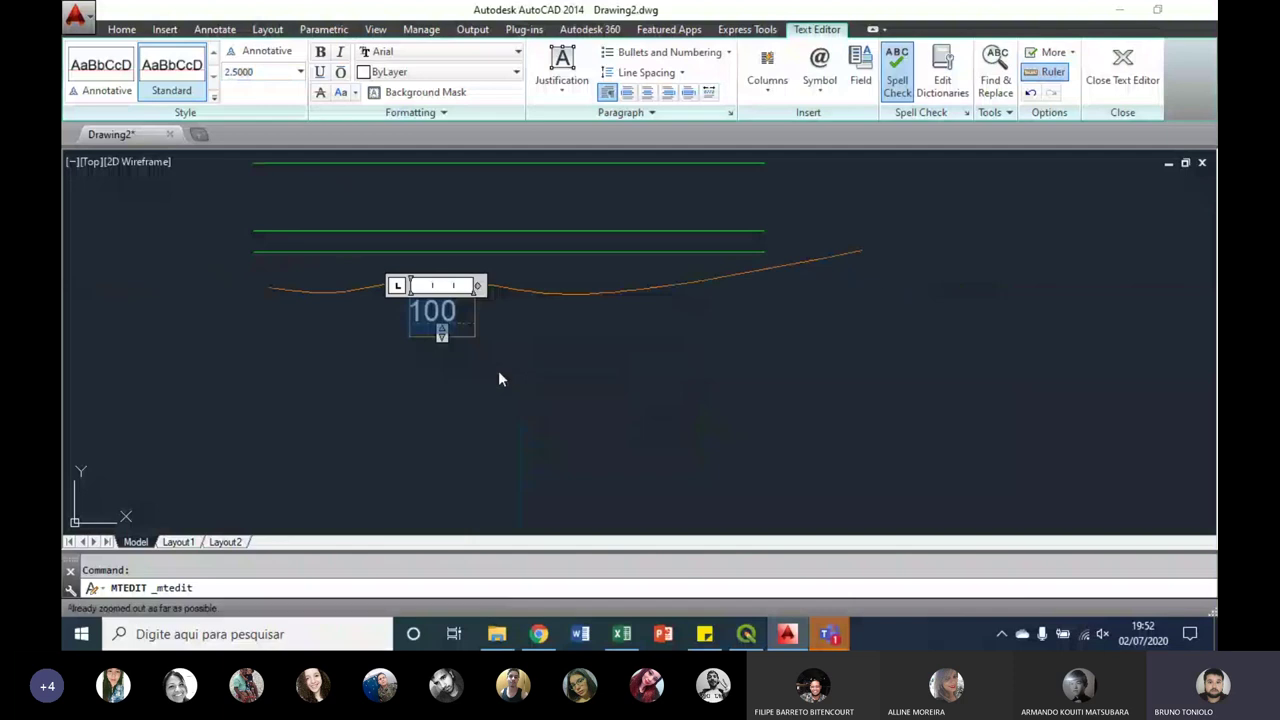
click(500, 378)
Step: Scale the 100 label down by a factor of 0.5
scroll(495, 443, up, 3)
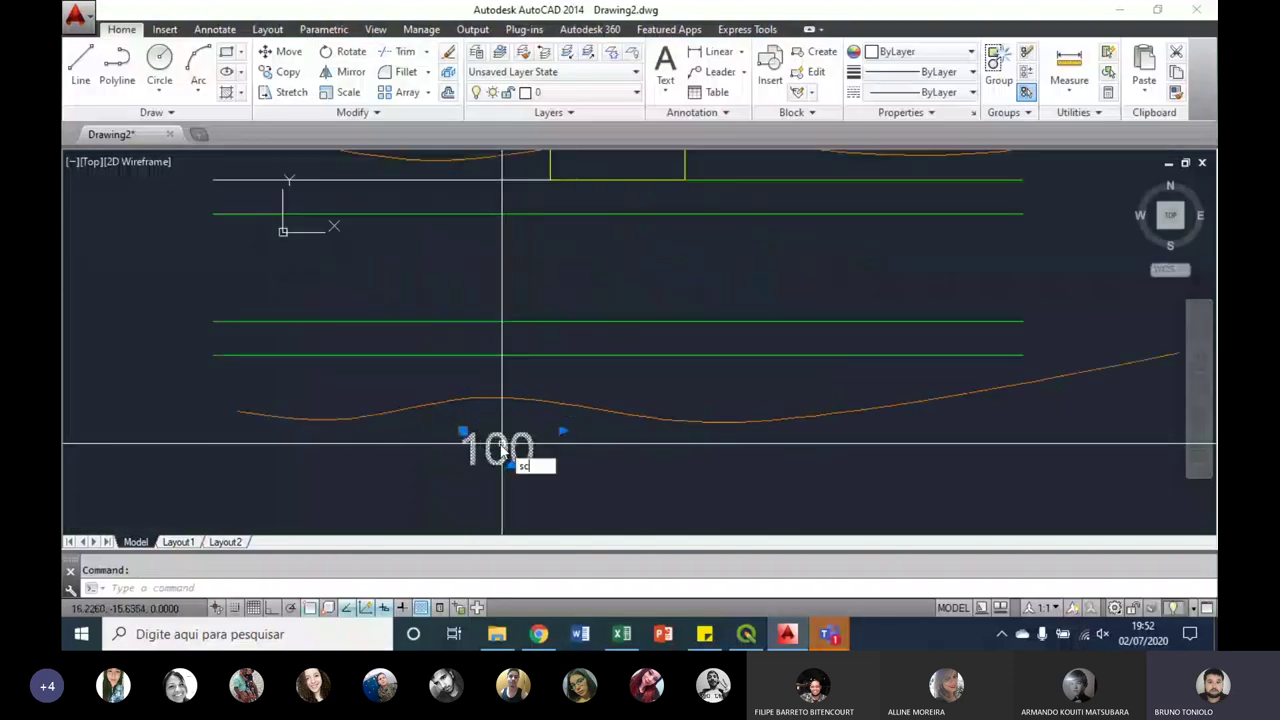
click(495, 443)
text(.)
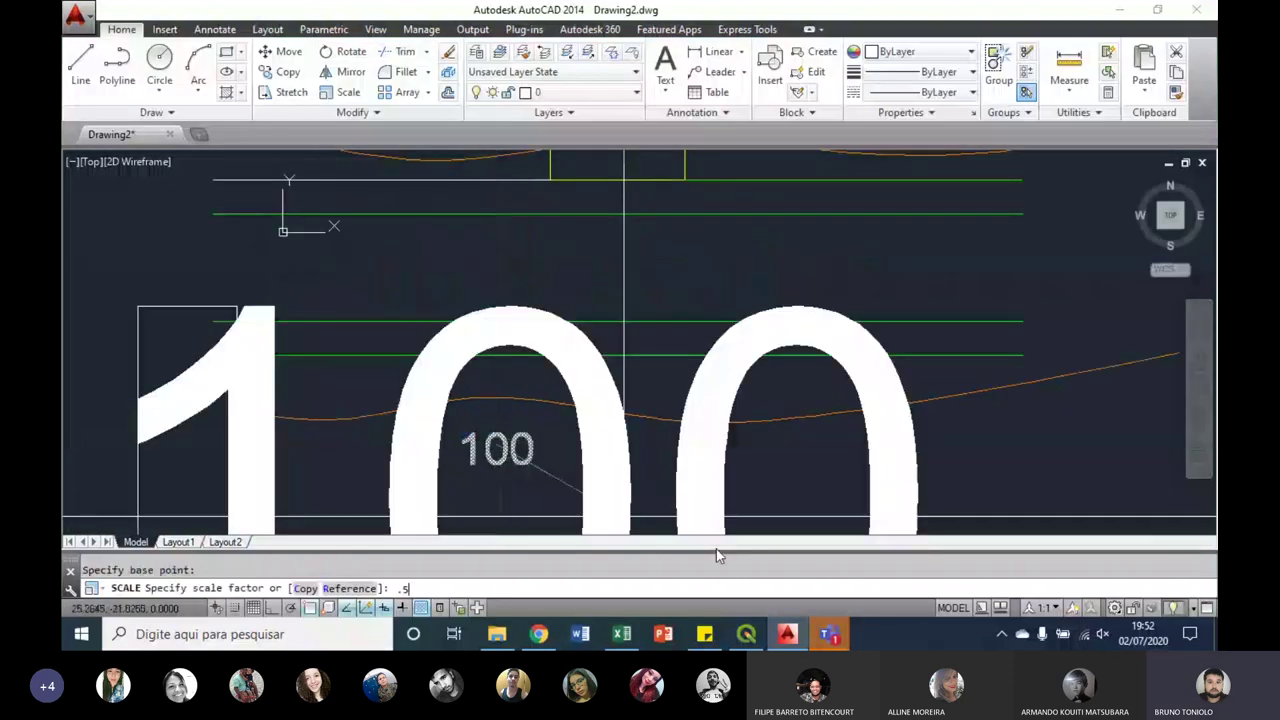
text(5)
key(Return)
Step: Give the 100 label a contour line's properties with MATCHPROP
scroll(538, 469, down, 2)
text(ma)
key(Return)
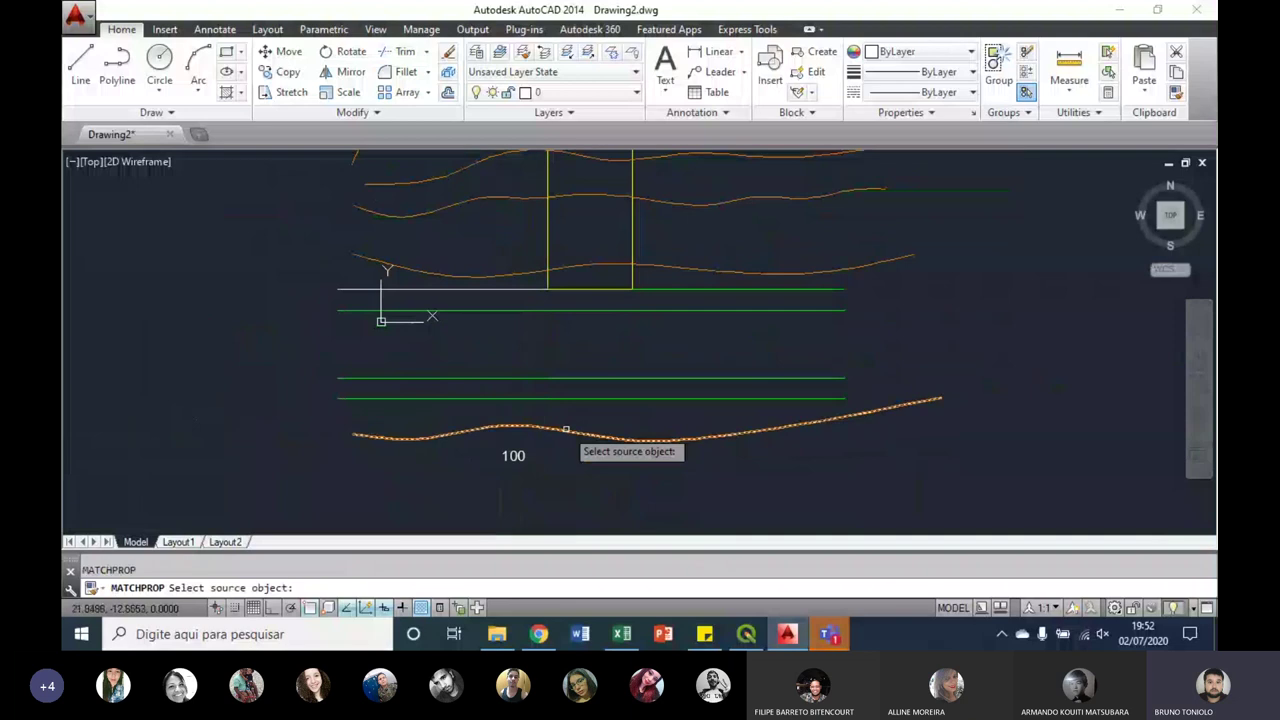
click(556, 441)
drag(556, 441, 497, 466)
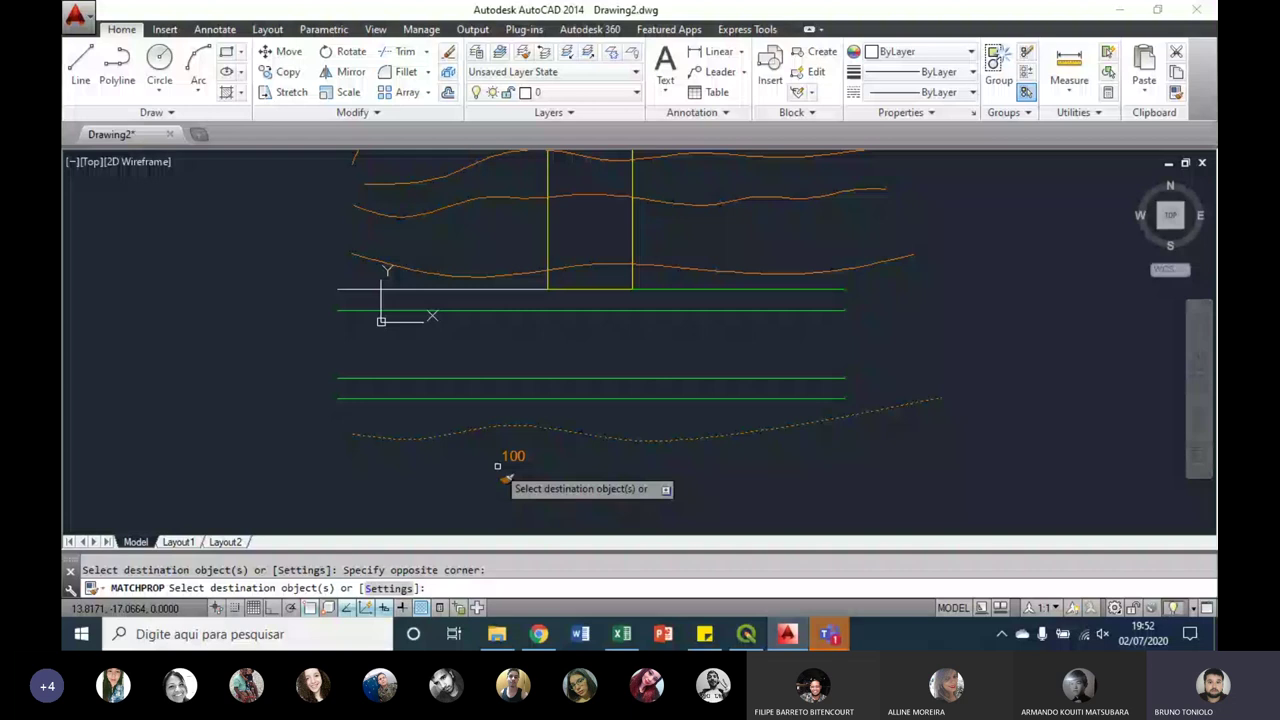
key(Escape)
middle_drag(965, 374, 745, 414)
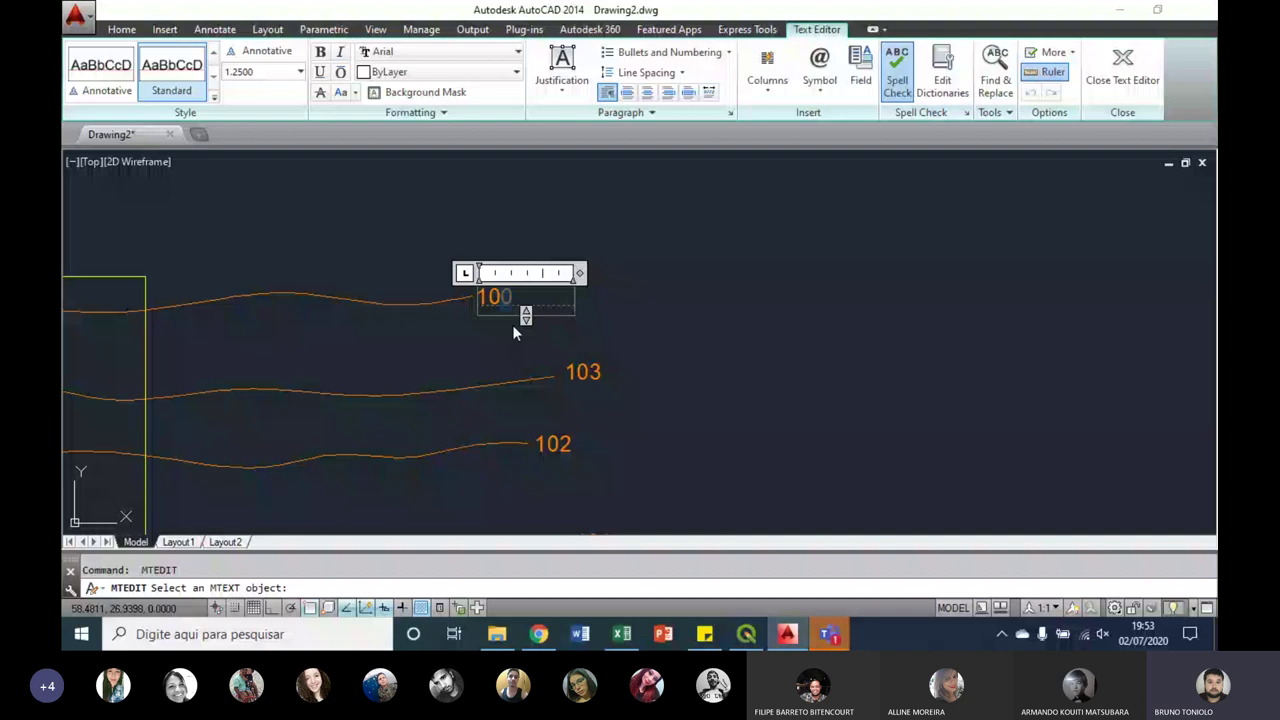
Step: Edit the copied labels to read 104 and 105, then zoom to extents
text(4)
click(513, 332)
scroll(313, 231, up, 2)
text(c)
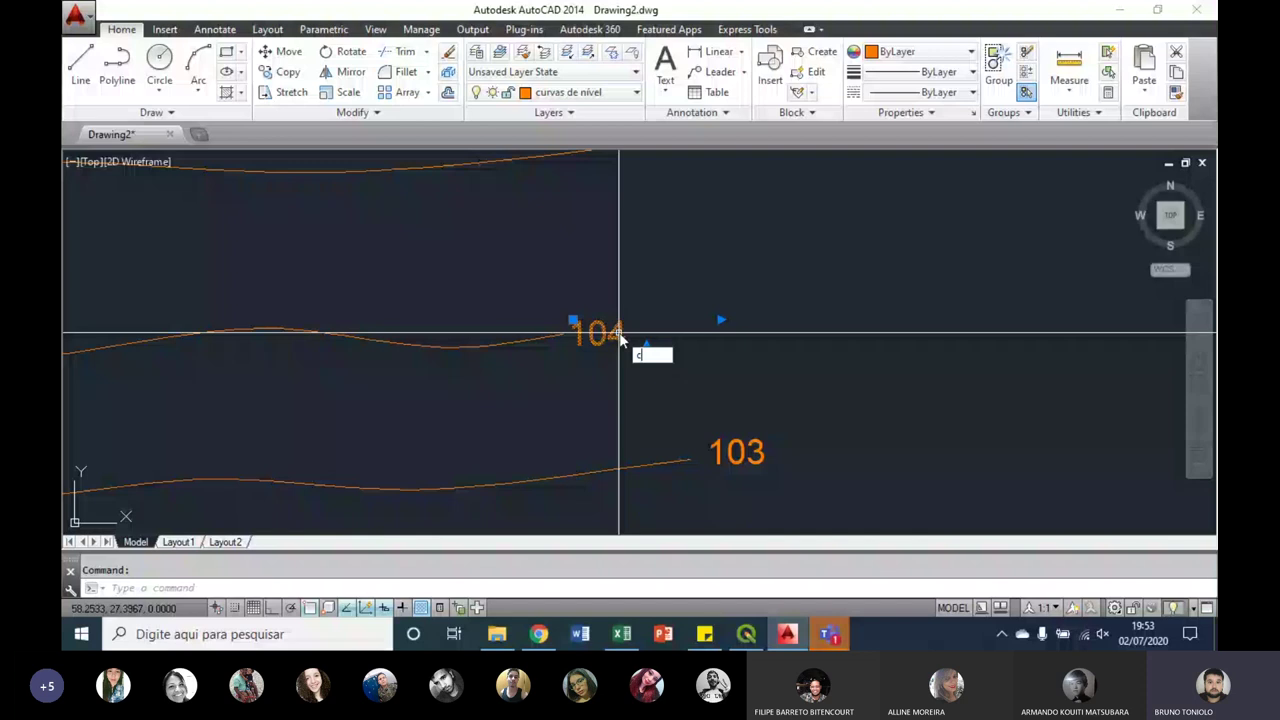
double_click(618, 334)
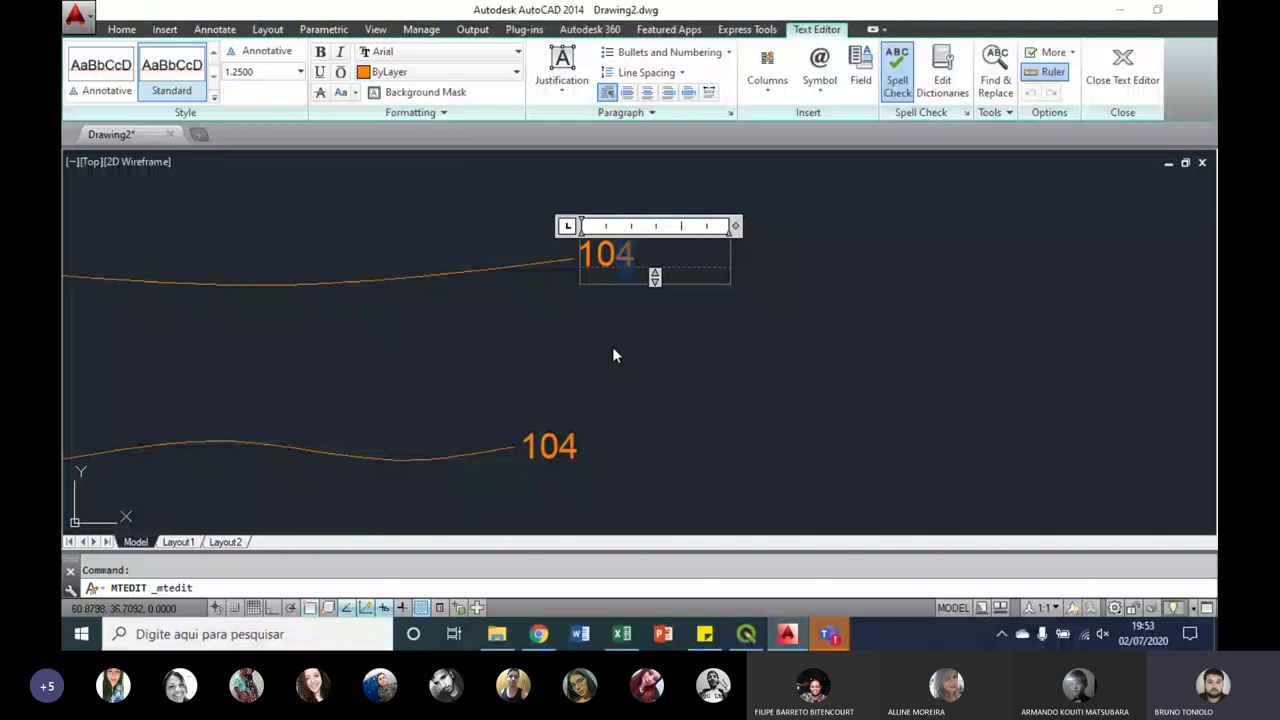
click(612, 346)
middle_click(786, 289)
middle_click(786, 289)
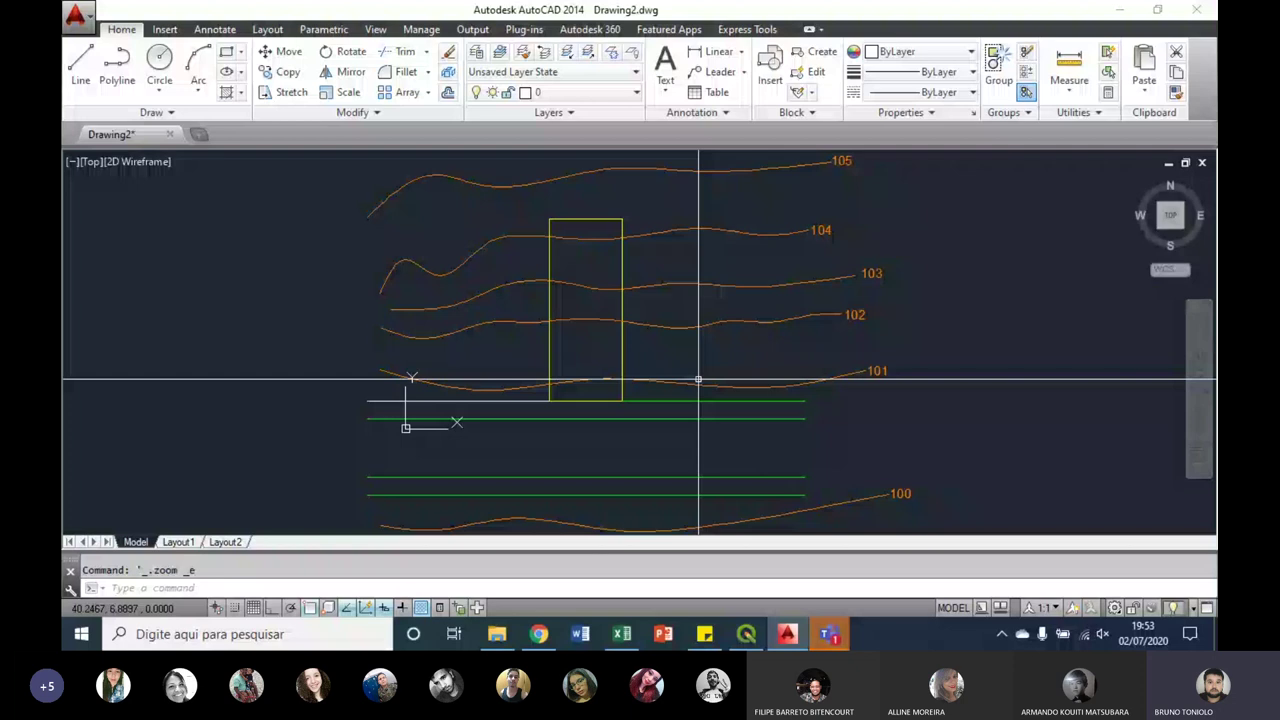
mouse_move(1168, 218)
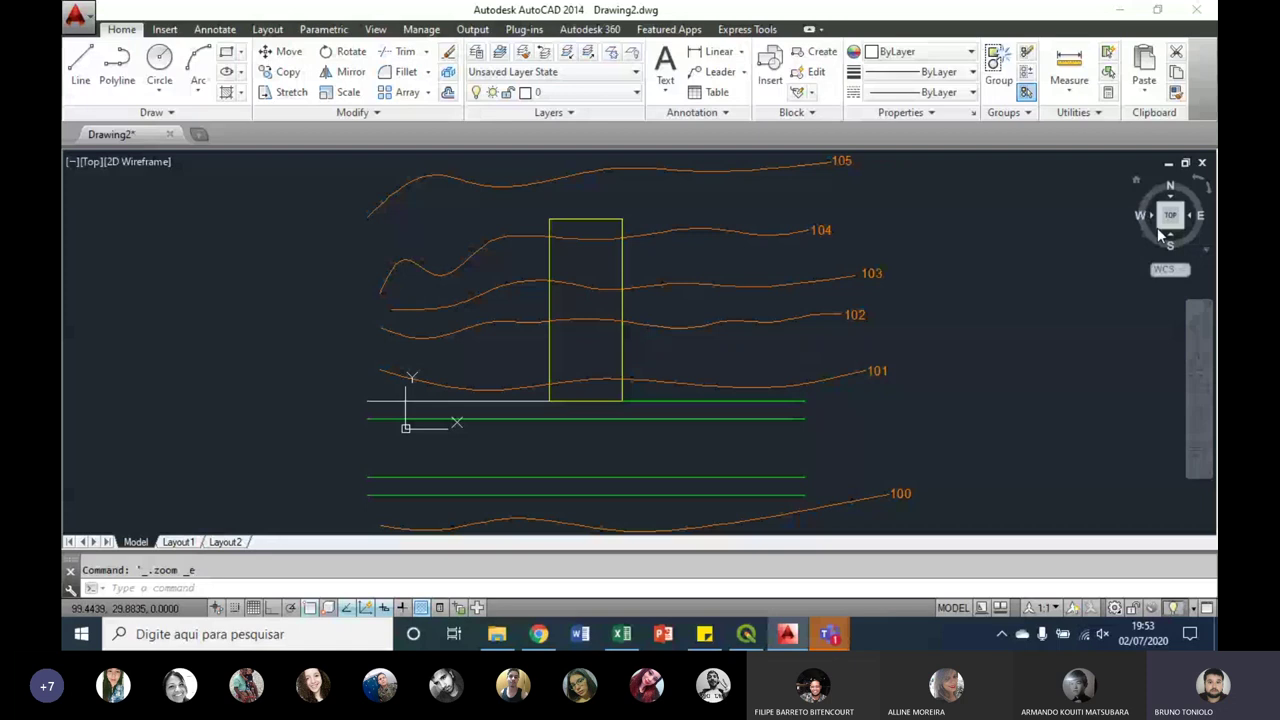
click(1162, 232)
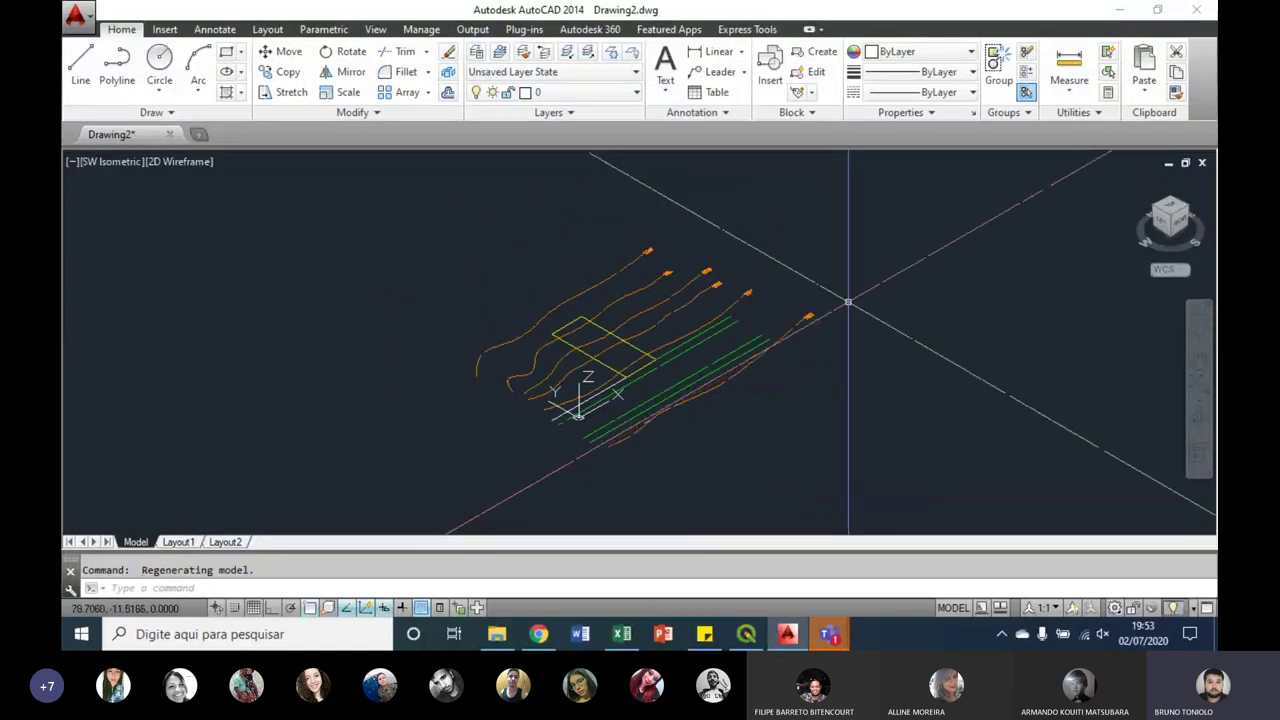
scroll(590, 383, up, 2)
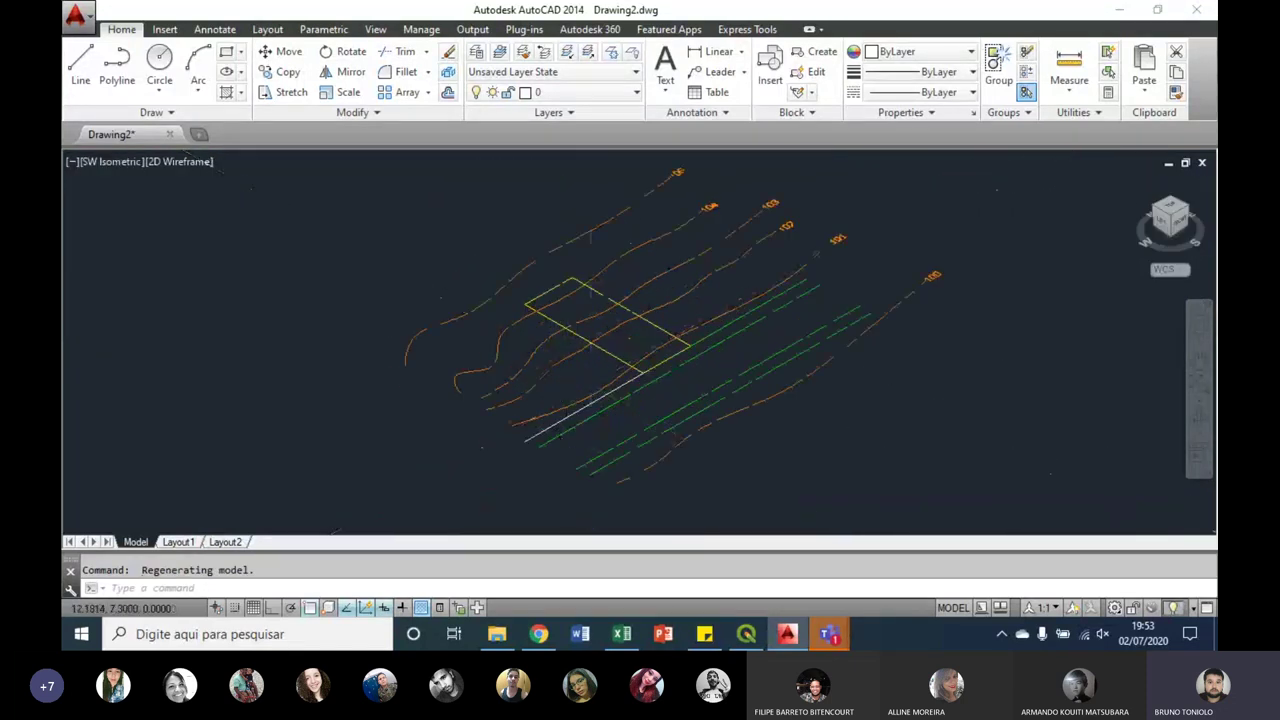
scroll(588, 385, up, 2)
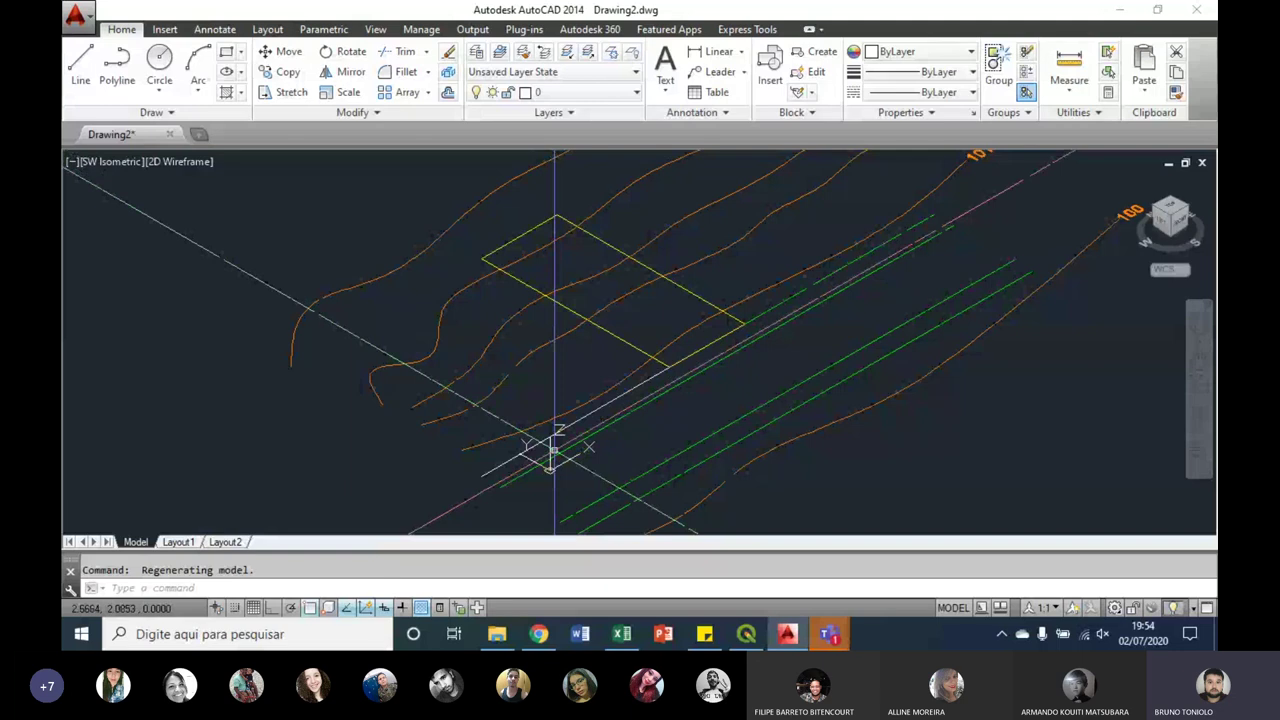
shift+middle_drag(552, 450, 601, 465)
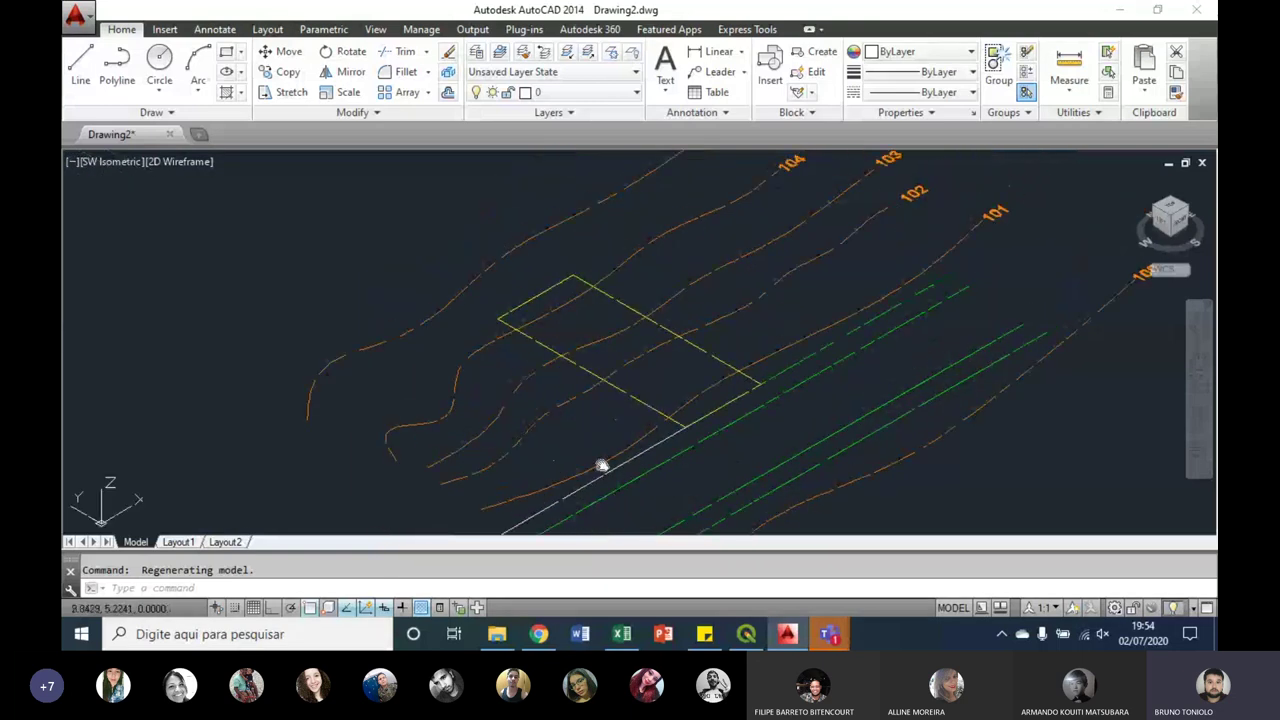
shift+middle_drag(601, 465, 758, 432)
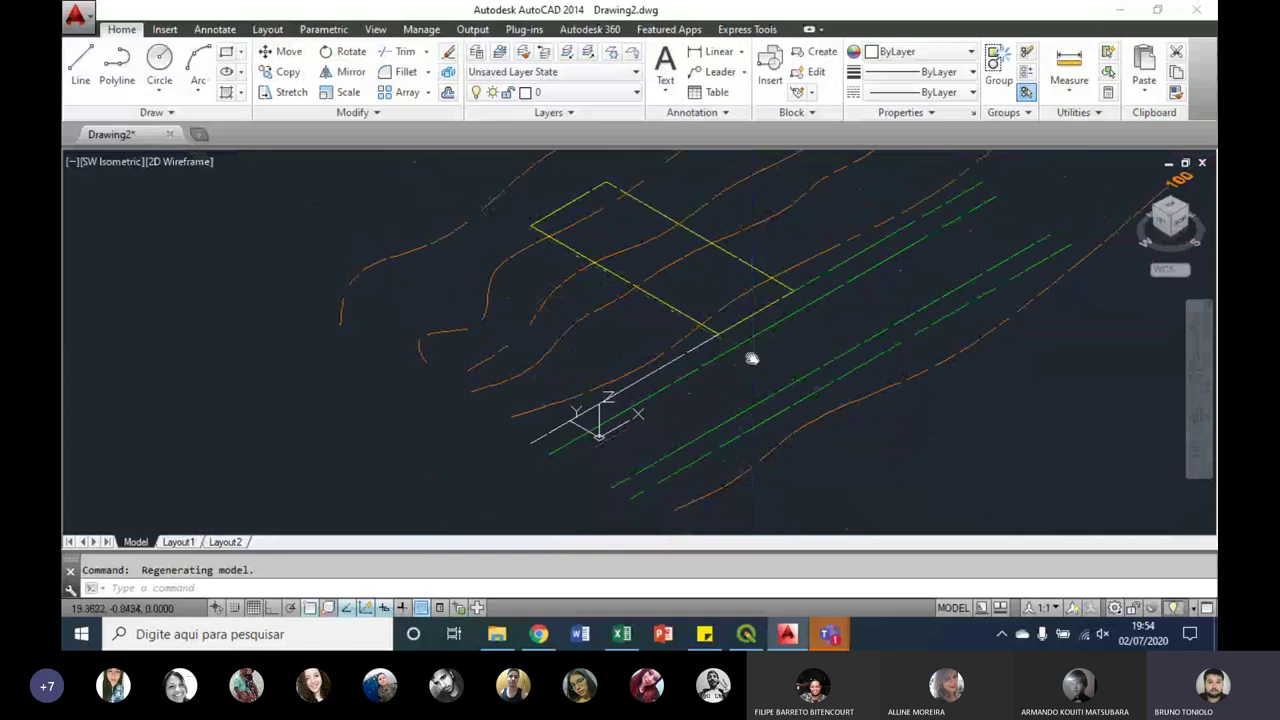
middle_drag(751, 355, 651, 382)
mouse_move(711, 423)
middle_down()
mouse_move(796, 408)
mouse_move(701, 311)
mouse_move(664, 382)
middle_up()
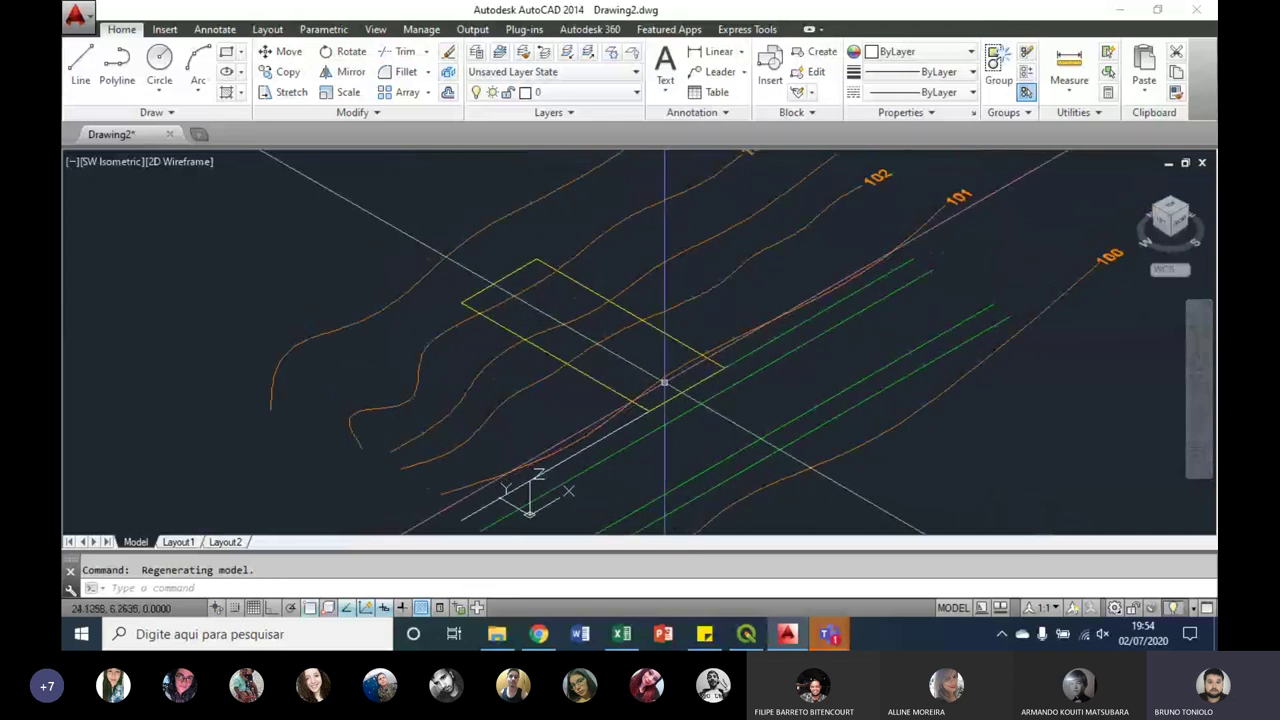
scroll(664, 382, down, 3)
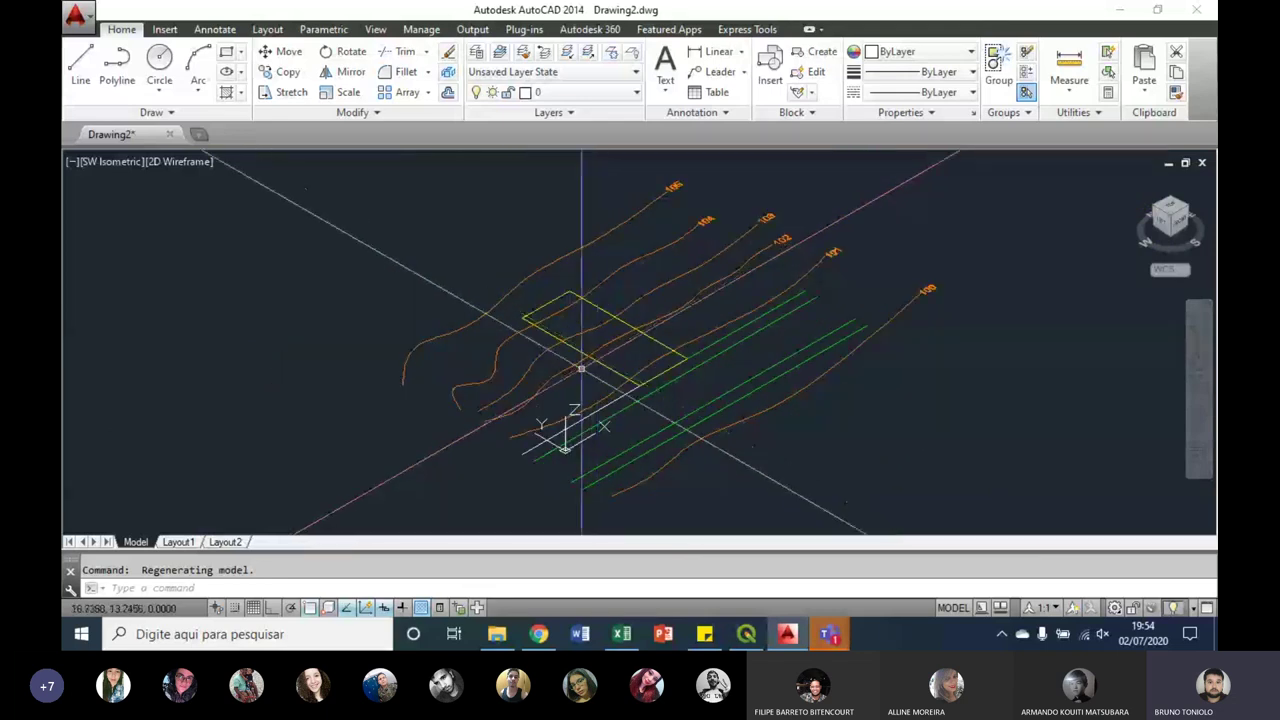
scroll(595, 365, up, 1)
middle_click(711, 209)
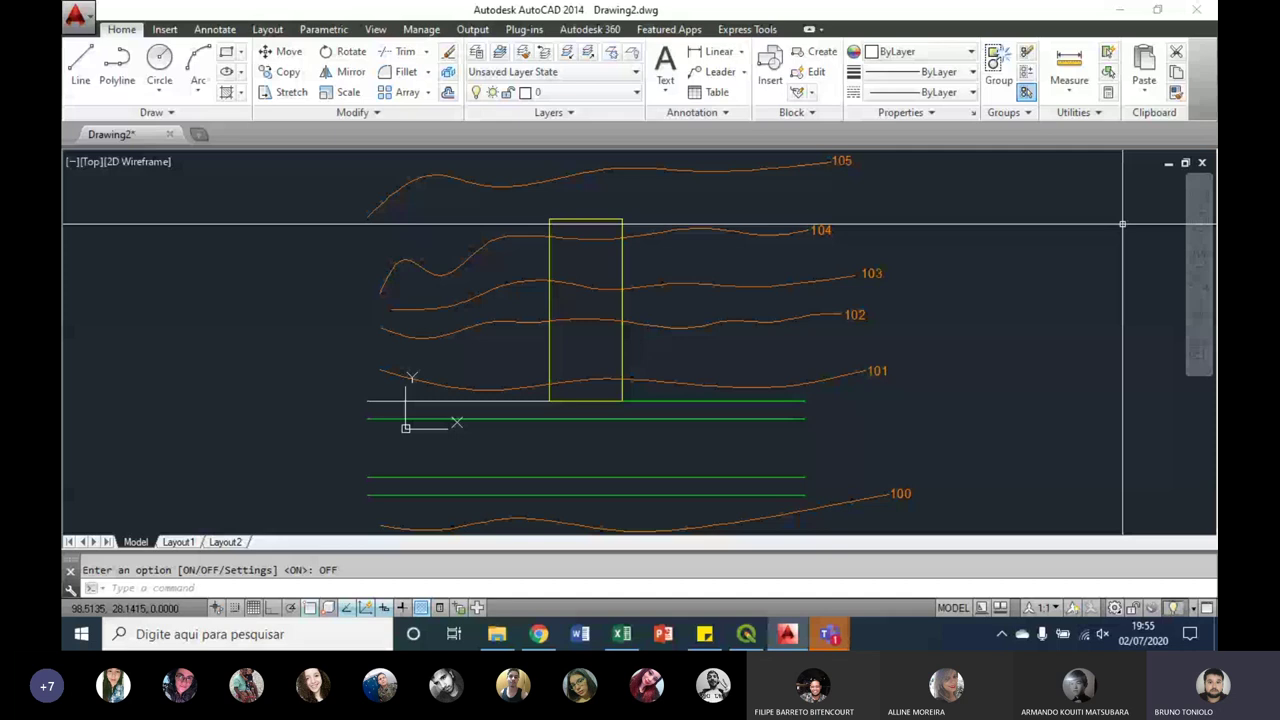
Step: Orbit the contour site plan into a southwest isometric view and clear the selection
shift+middle_drag(1122, 224, 668, 267)
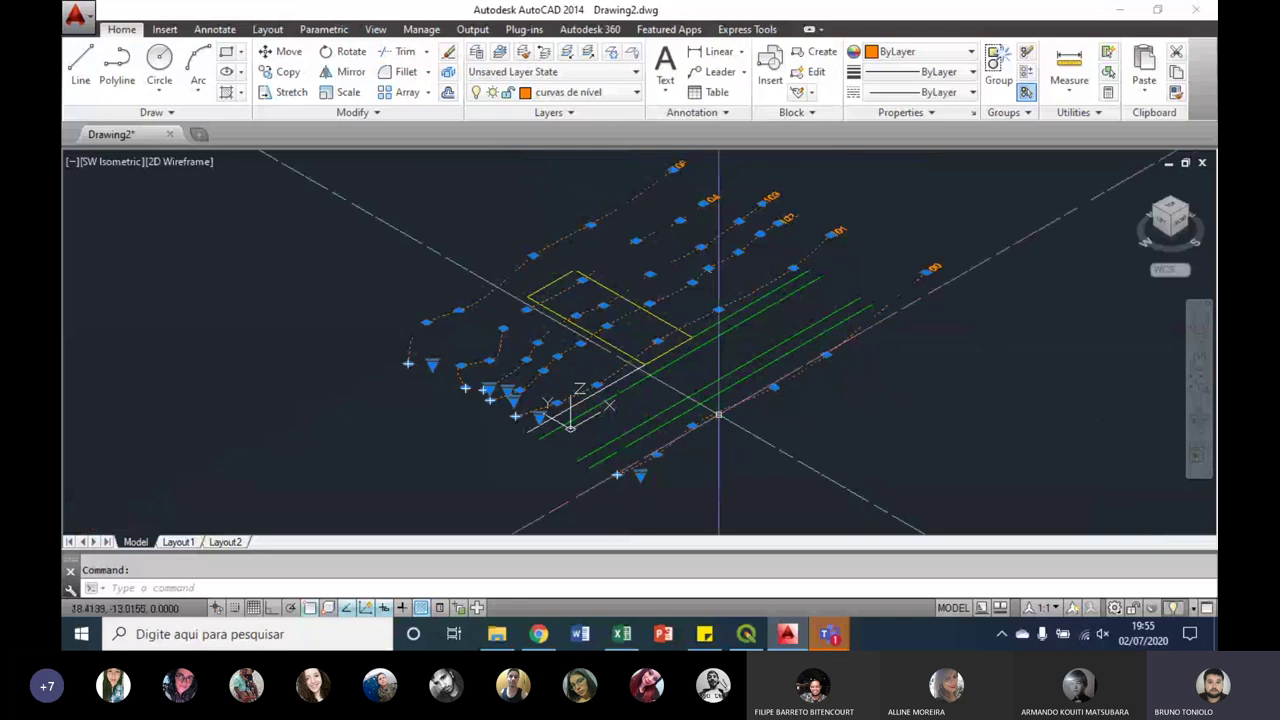
scroll(718, 414, up, 2)
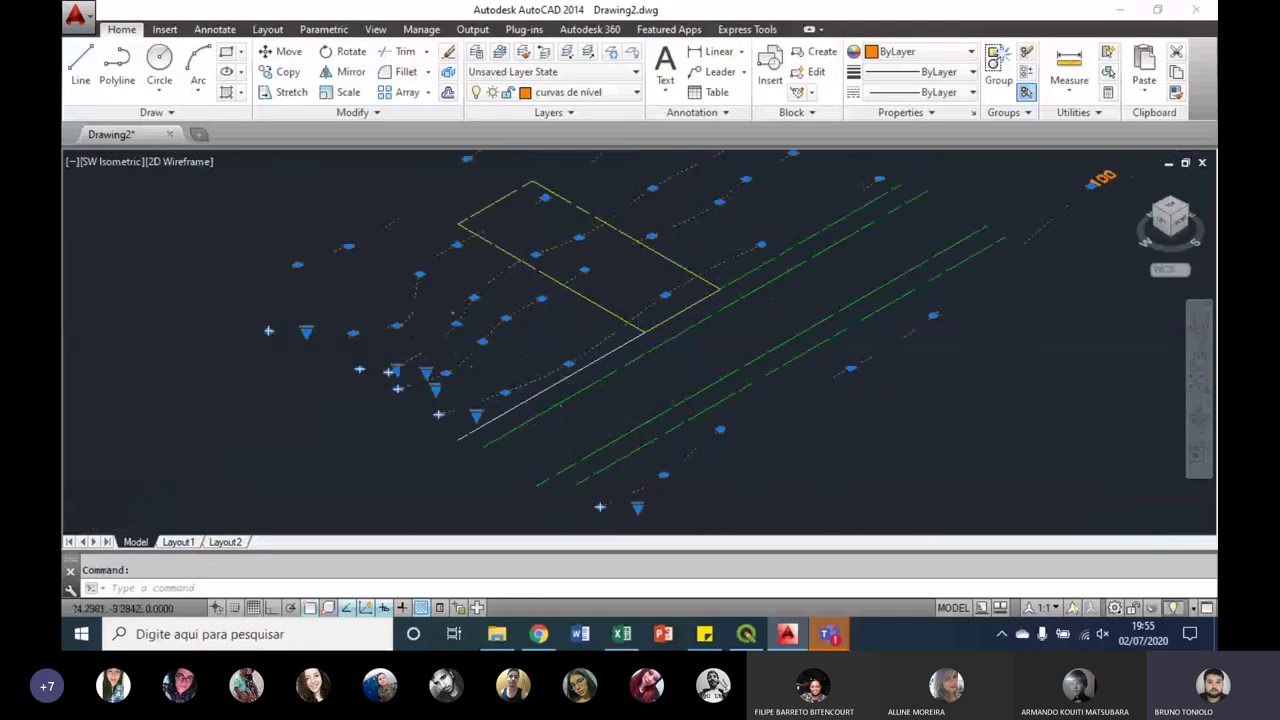
scroll(772, 373, down, 2)
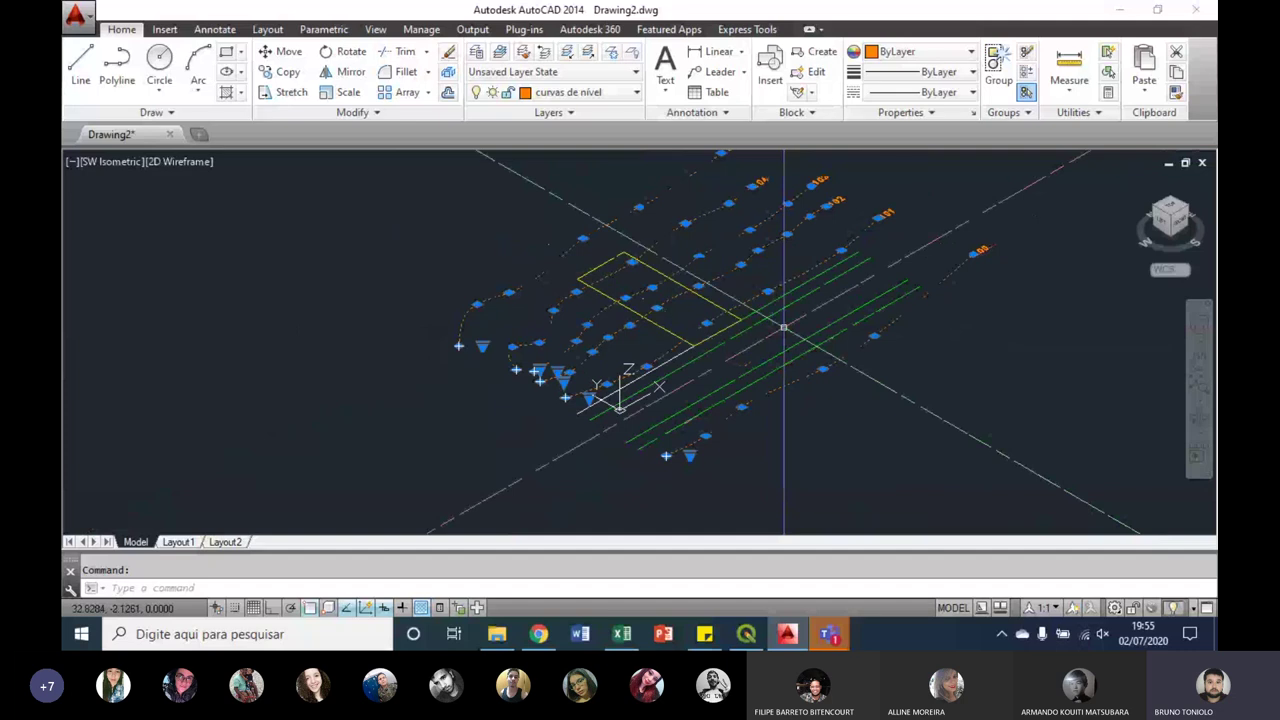
key(Escape)
middle_drag(784, 327, 761, 361)
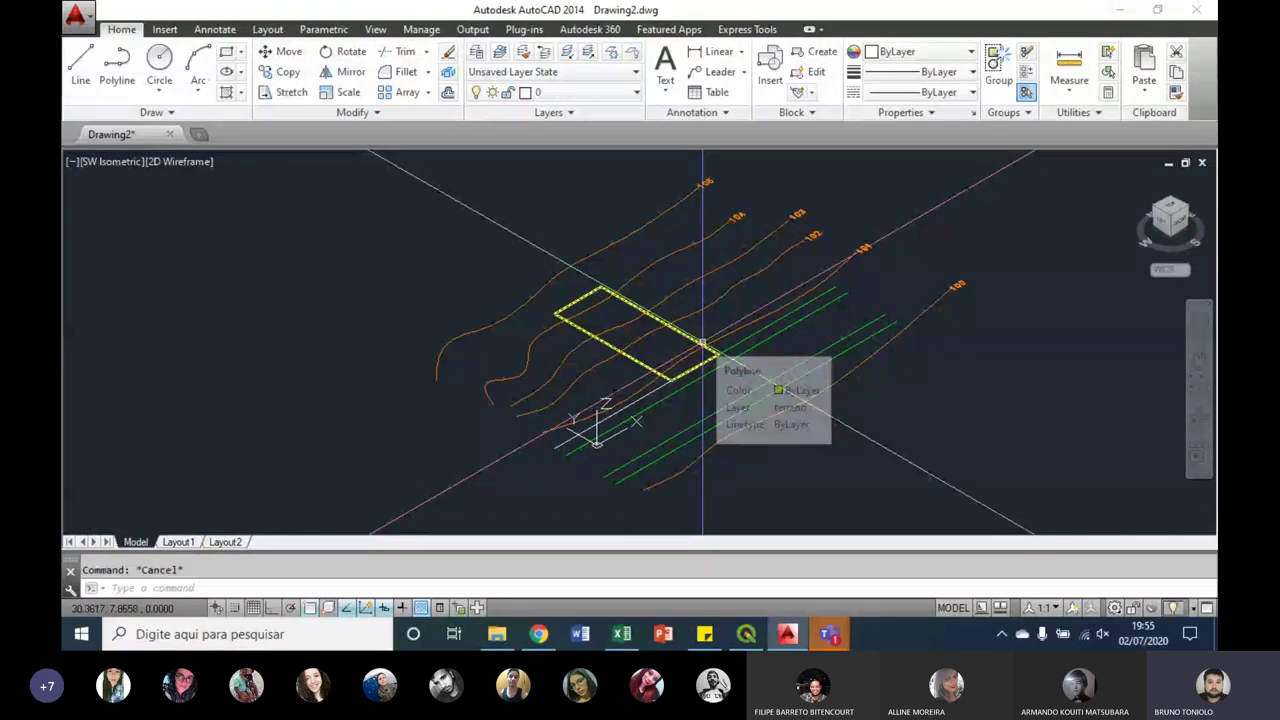
text(PE)
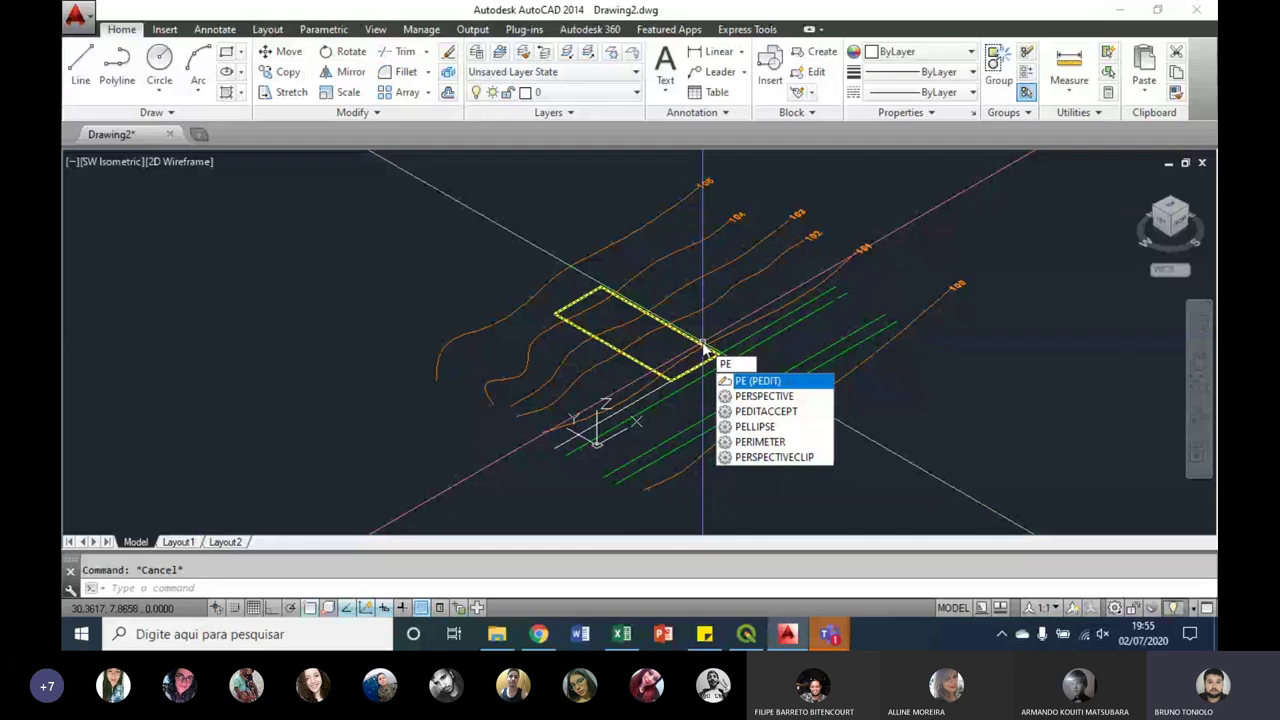
Step: Convert the contour splines to polylines with PEDIT Multiple at precision 10
key(Return)
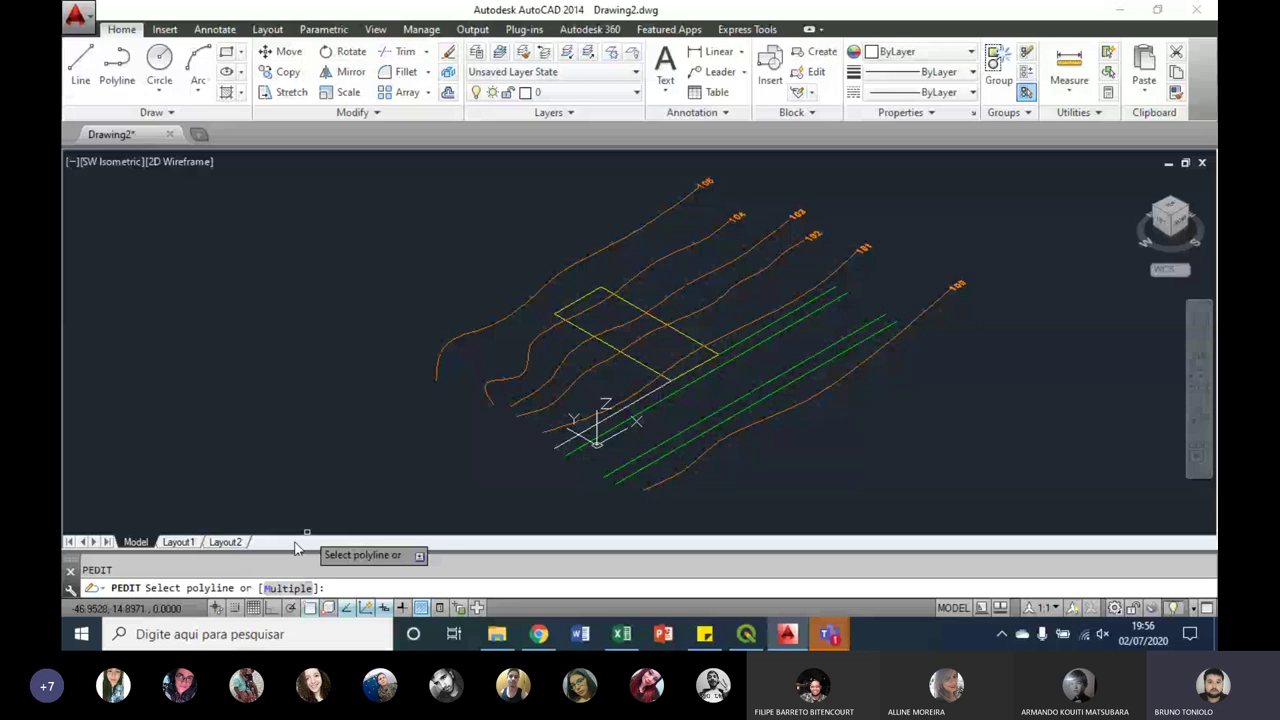
text(m)
key(Return)
click(582, 465)
key(Return)
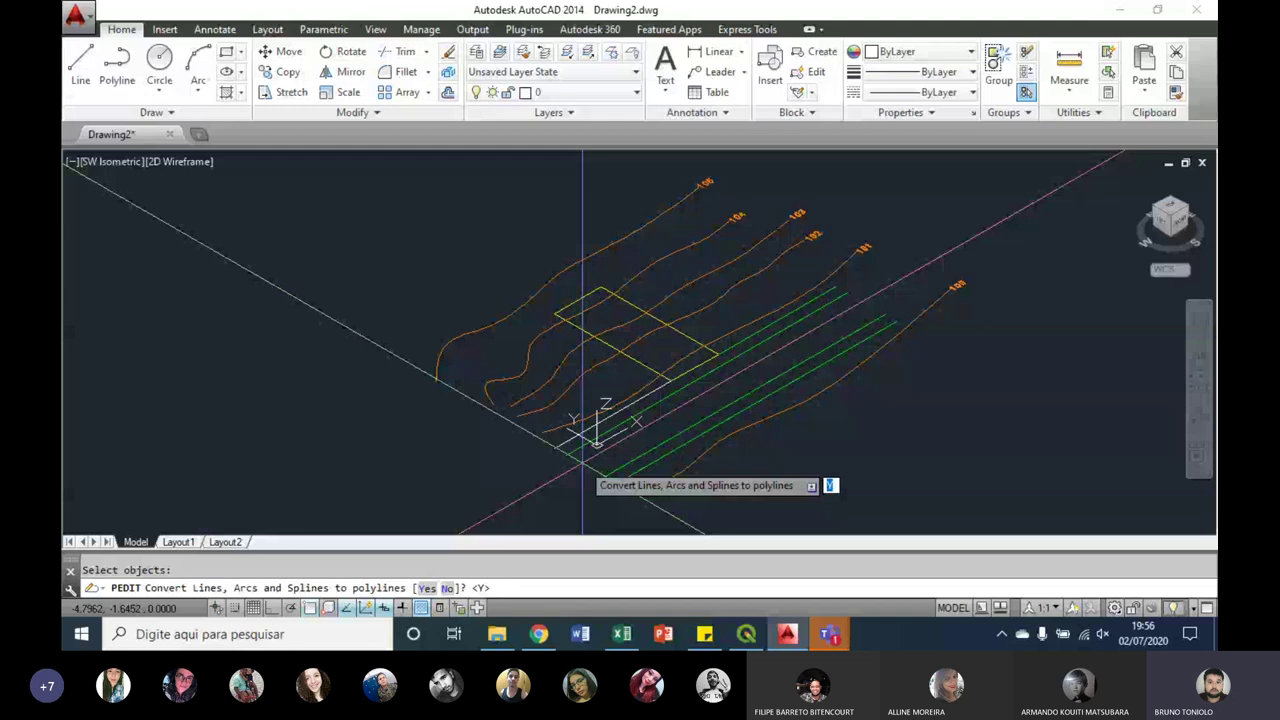
key(Return)
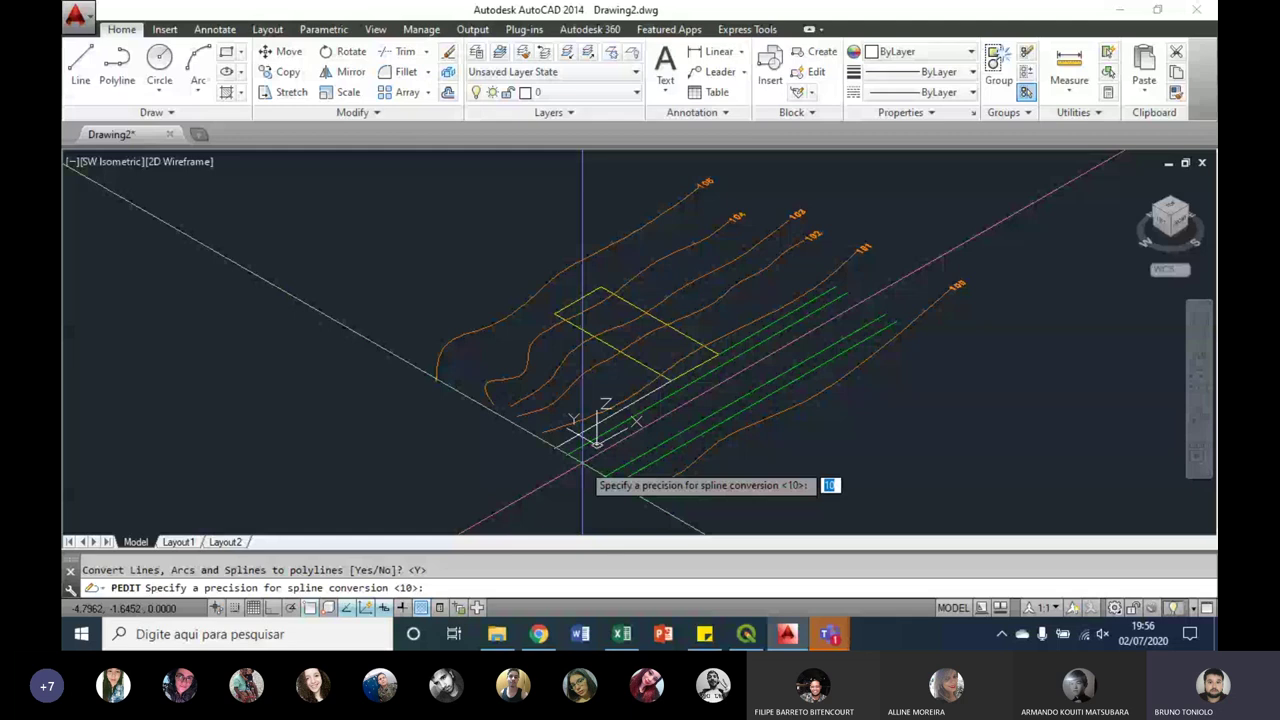
key(Return)
click(703, 455)
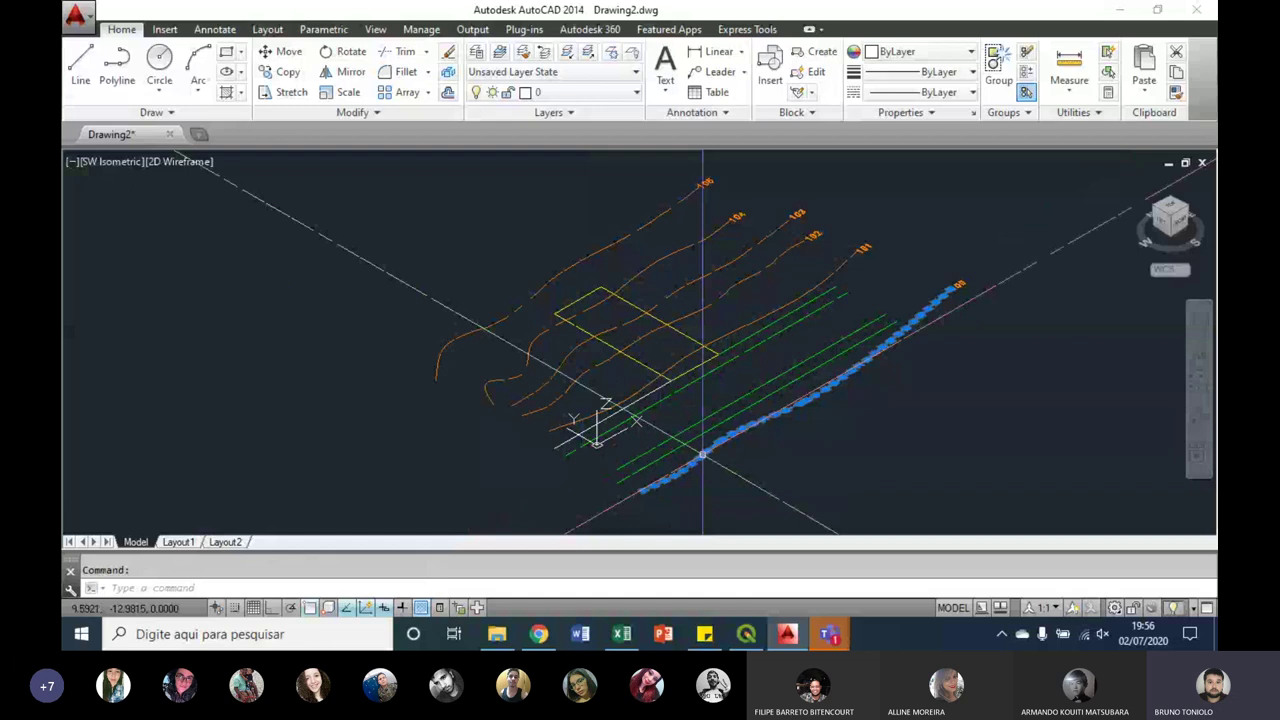
Step: Zoom in and out around the contours and clear the selection
scroll(703, 455, up, 5)
scroll(743, 409, down, 3)
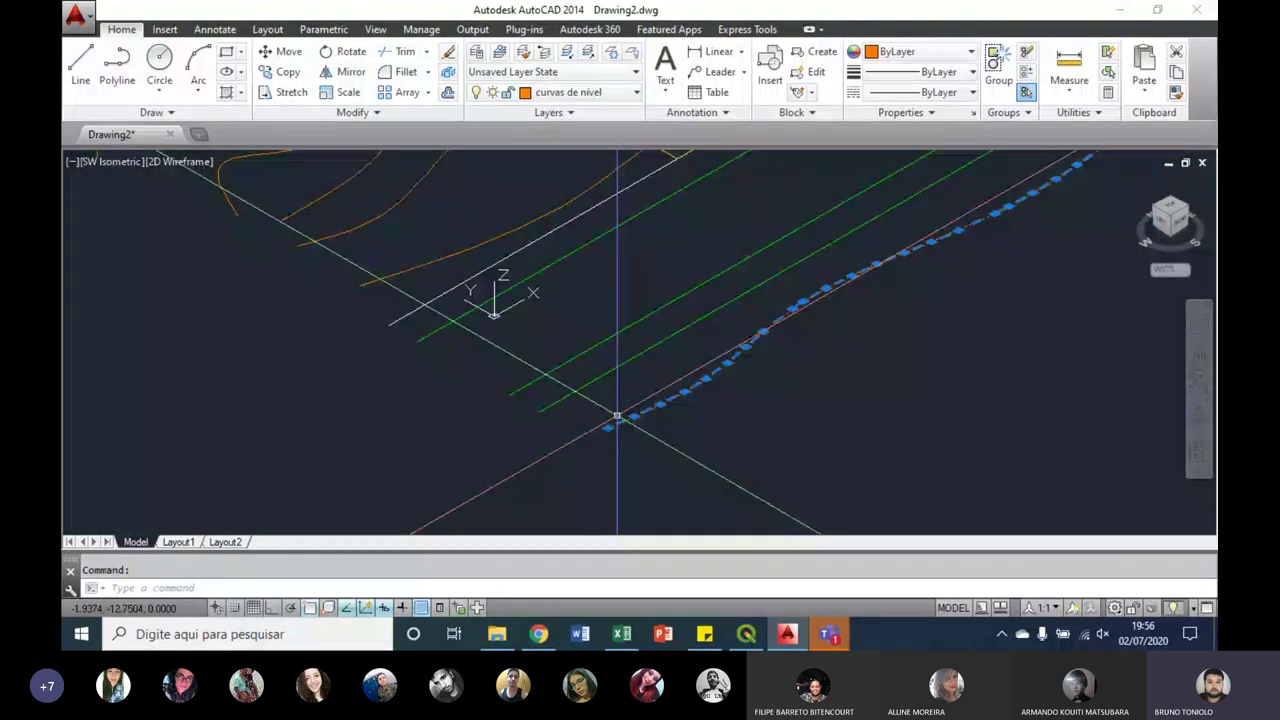
scroll(617, 416, up, 3)
scroll(749, 366, down, 2)
scroll(663, 377, down, 2)
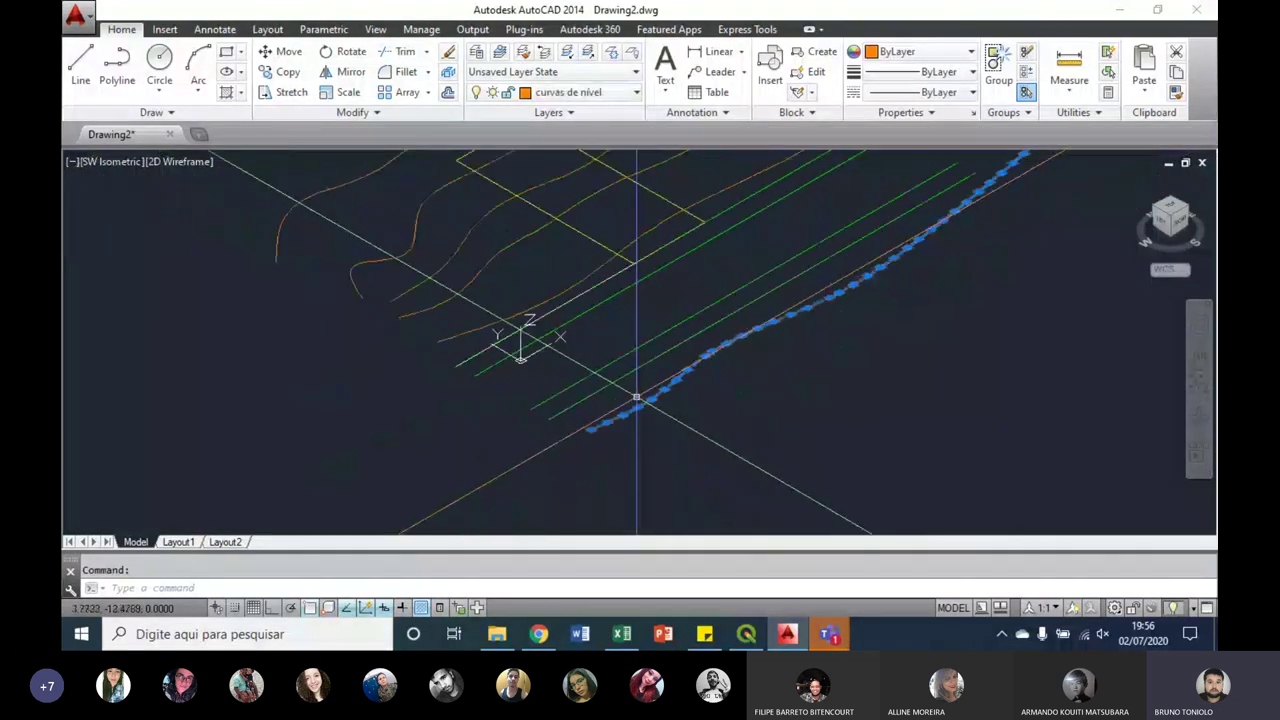
scroll(589, 438, up, 1)
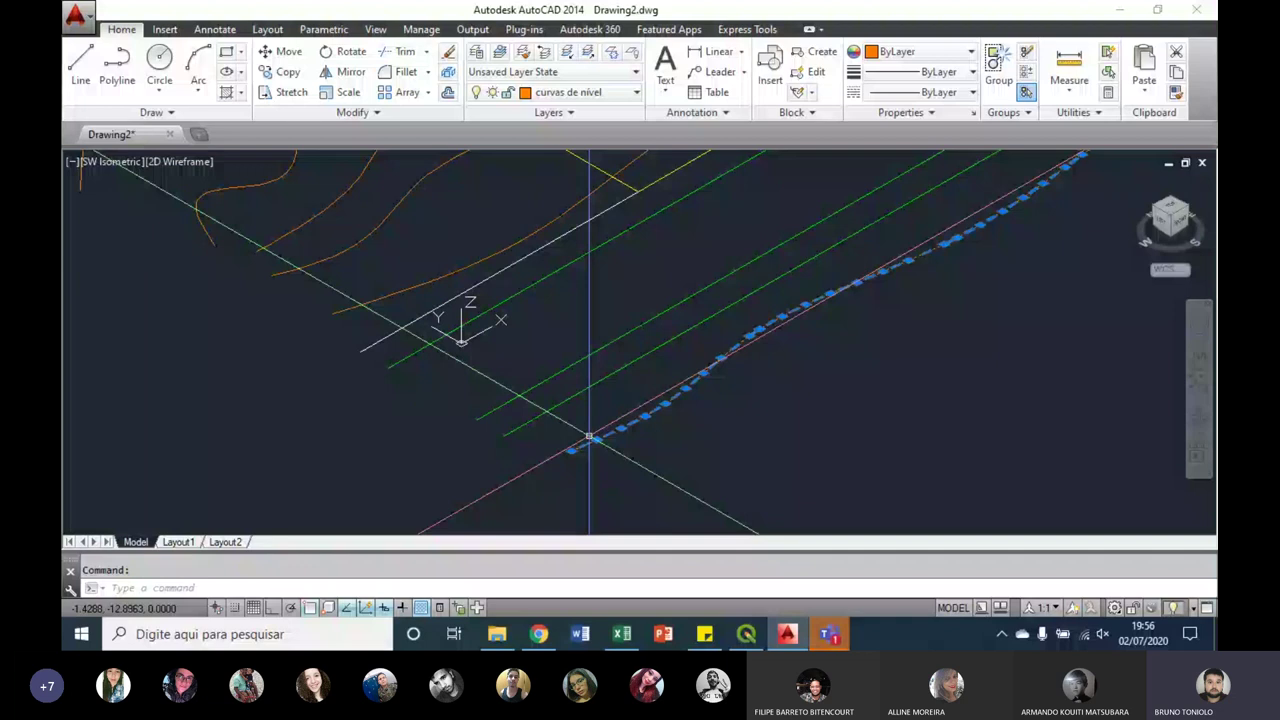
scroll(589, 438, down, 3)
key(Escape)
scroll(443, 340, up, 1)
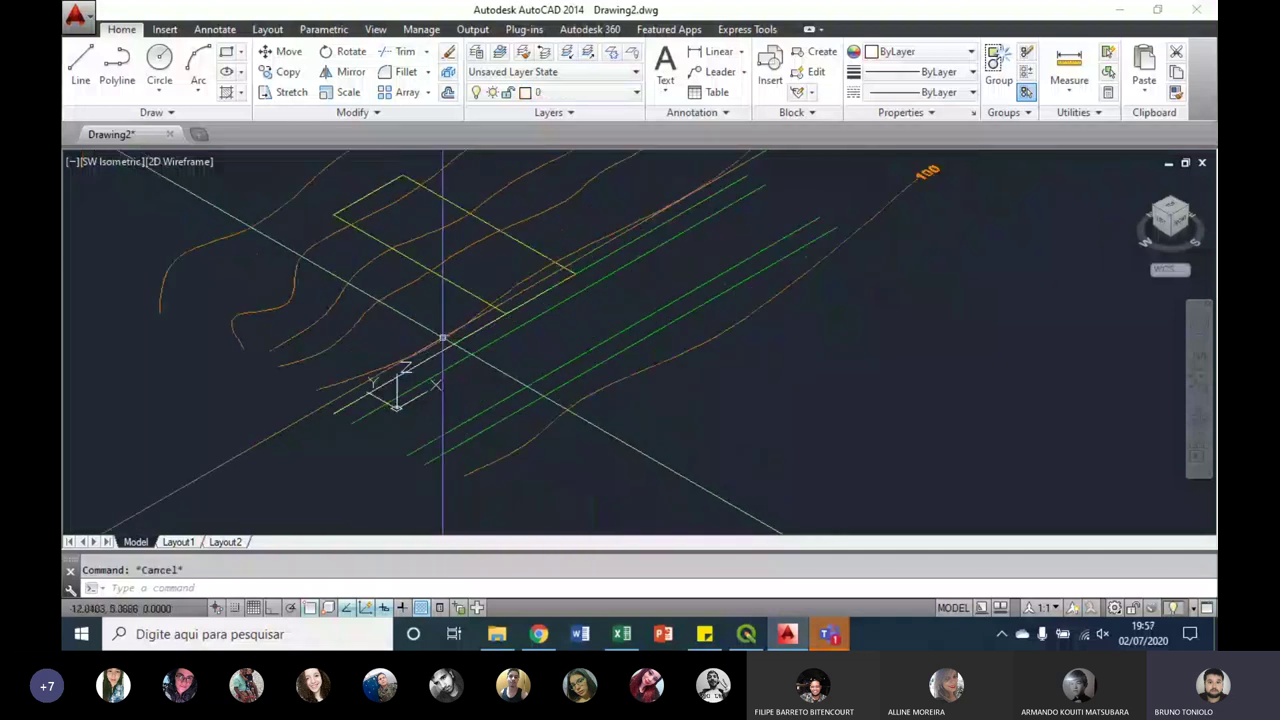
Step: Select contours and recentre the plan to show the 100 contour's polyline properties
click(430, 338)
middle_drag(338, 291, 468, 377)
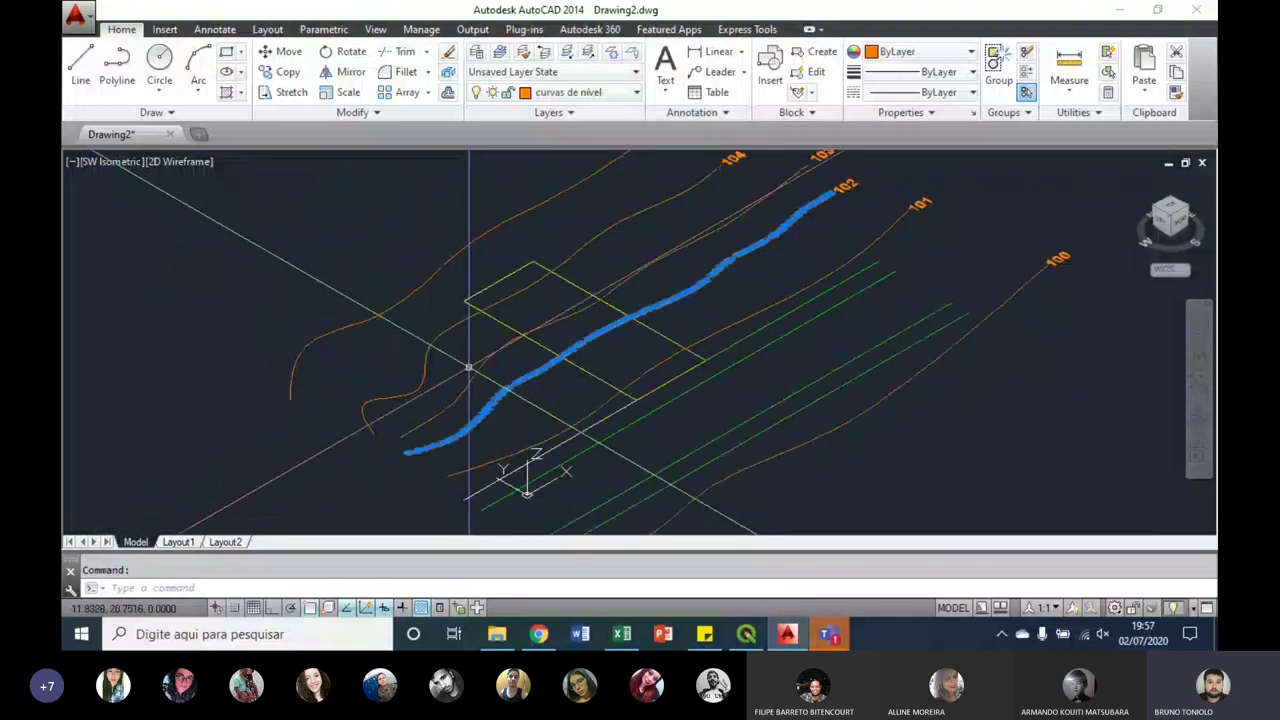
key(Escape)
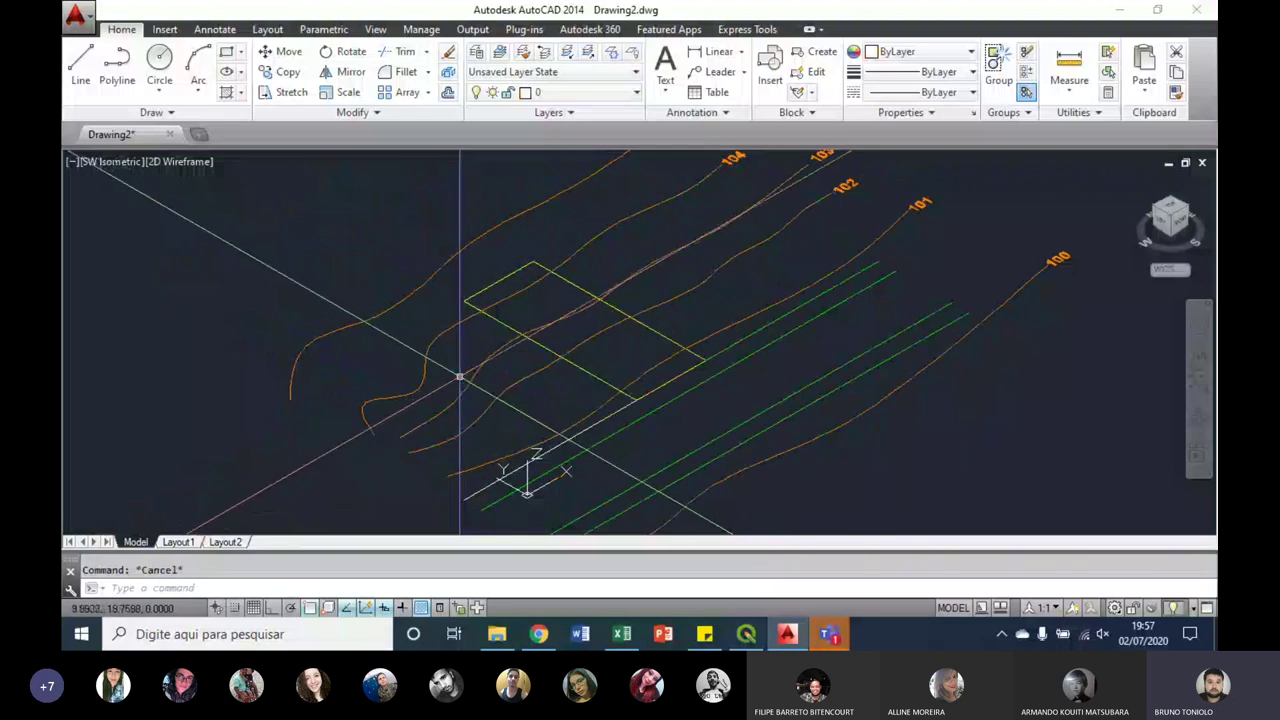
scroll(643, 411, down, 2)
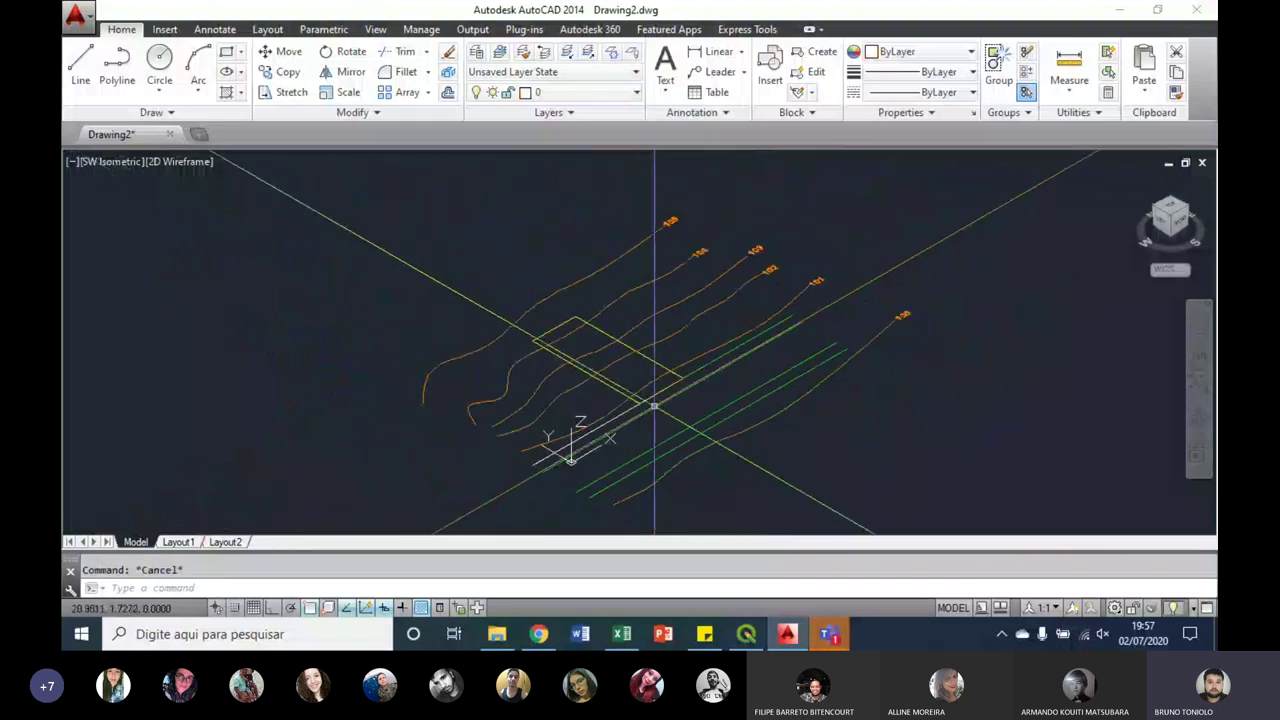
mouse_move(867, 365)
middle_down()
mouse_move(785, 360)
mouse_move(749, 376)
middle_up()
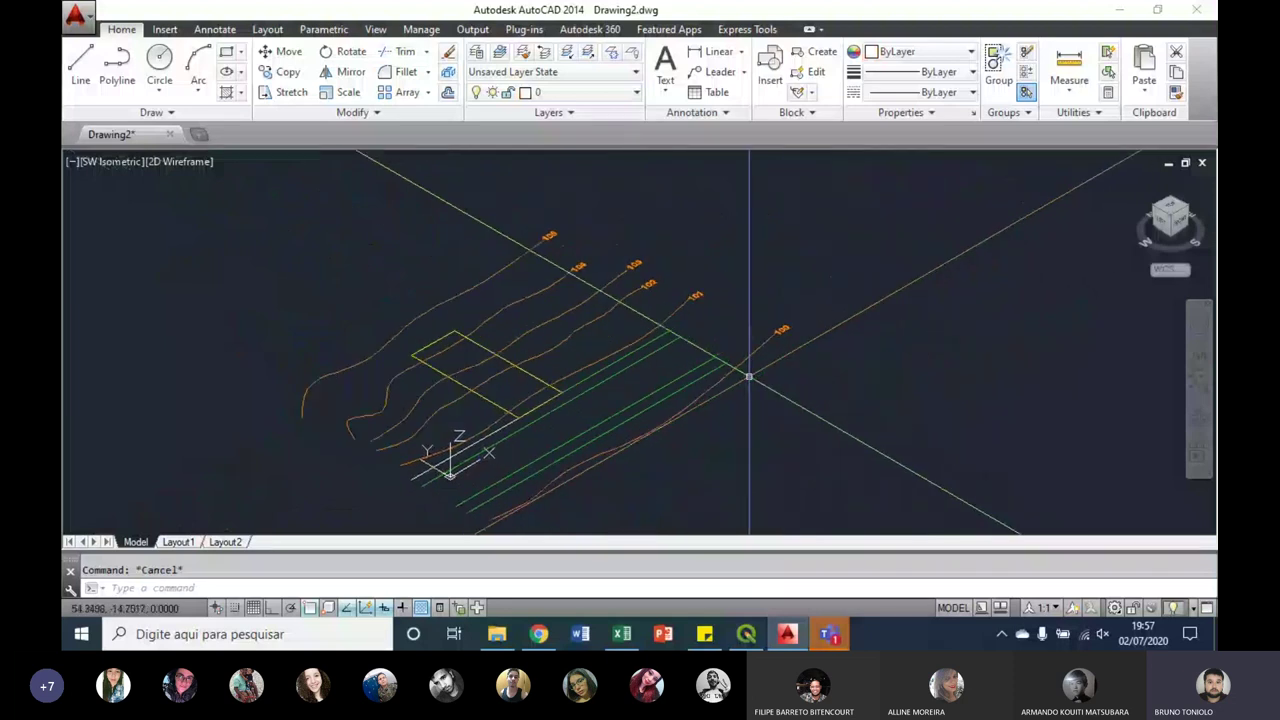
scroll(773, 349, up, 2)
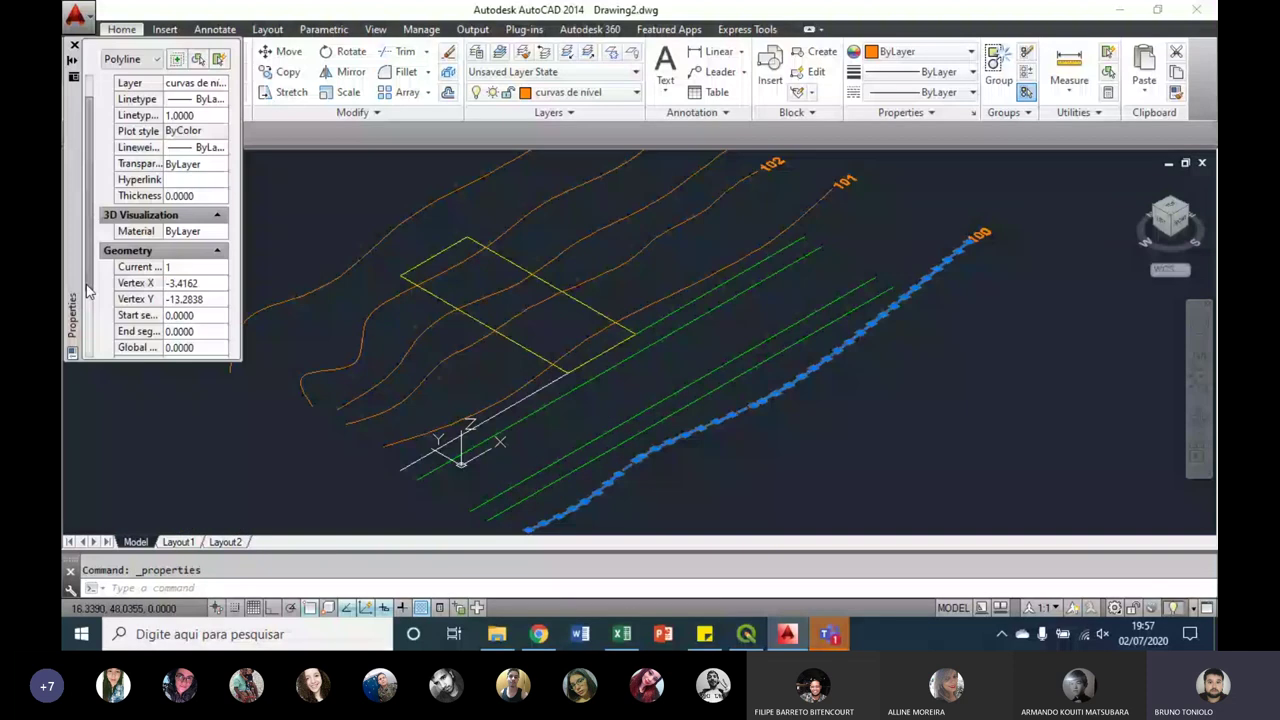
Step: Set the 100 contour's Elevation property to 100 in the Properties palette
click(87, 290)
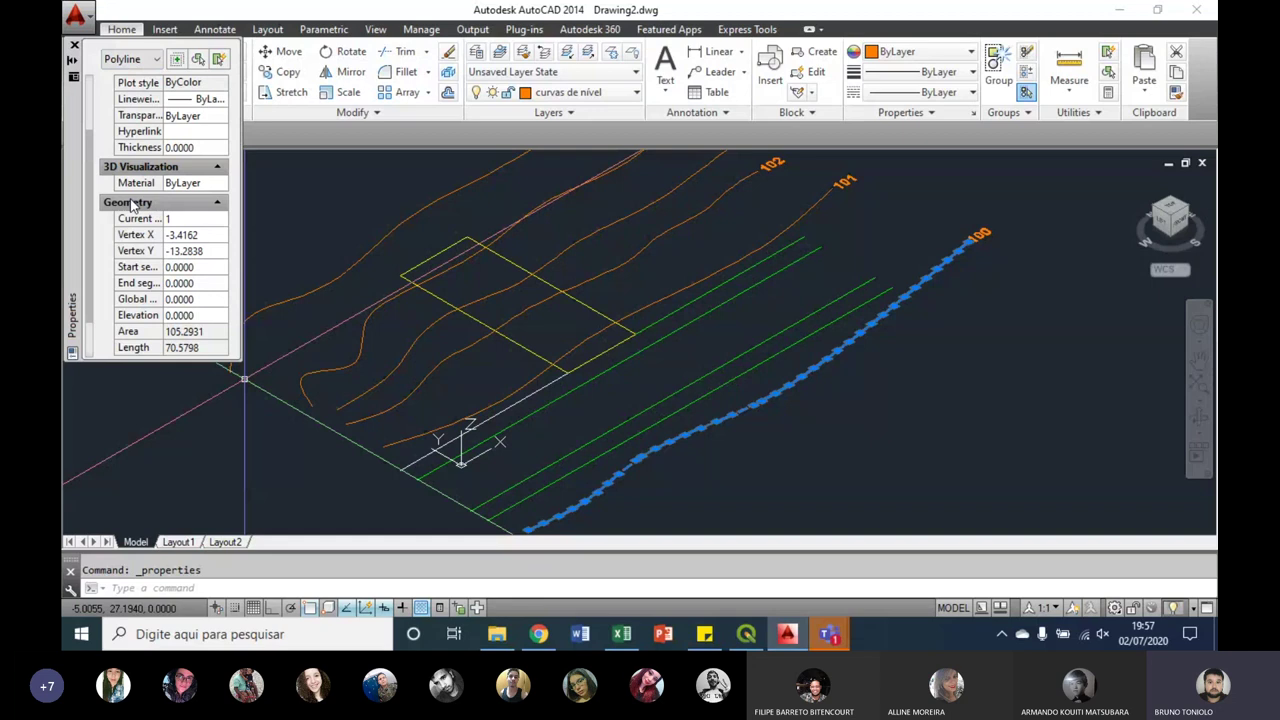
click(150, 318)
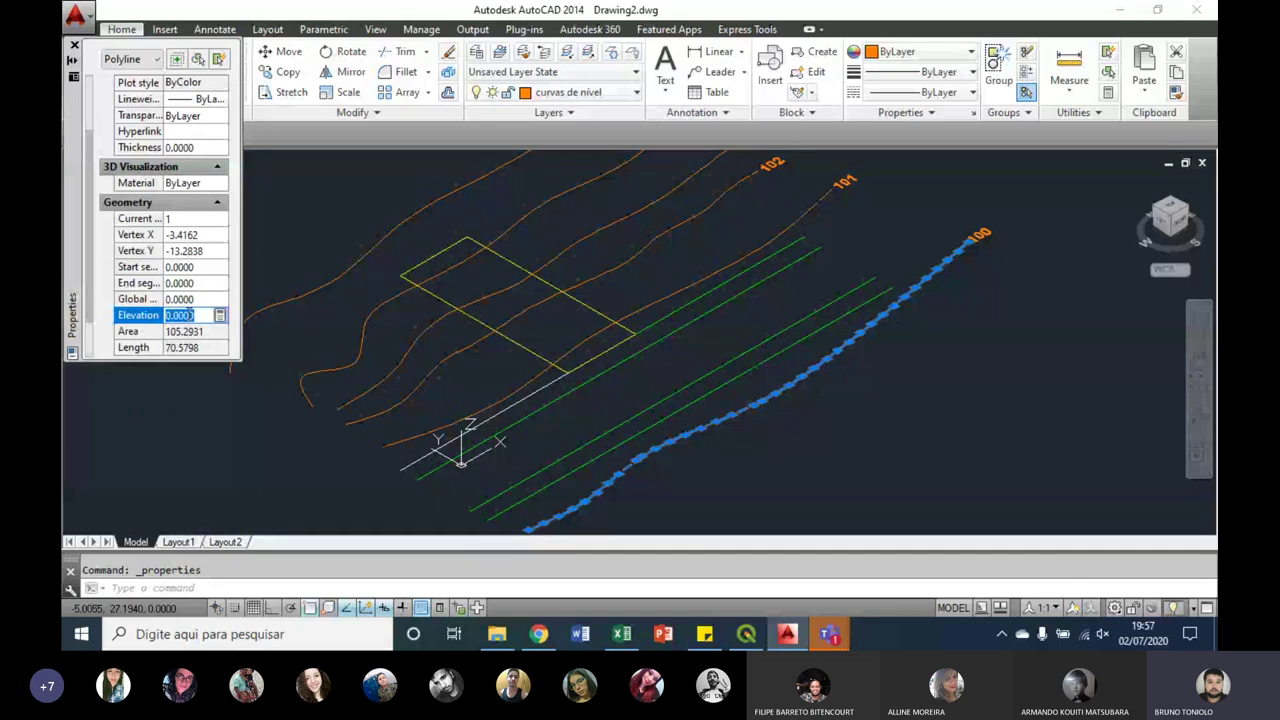
text(10)
text(0)
key(Return)
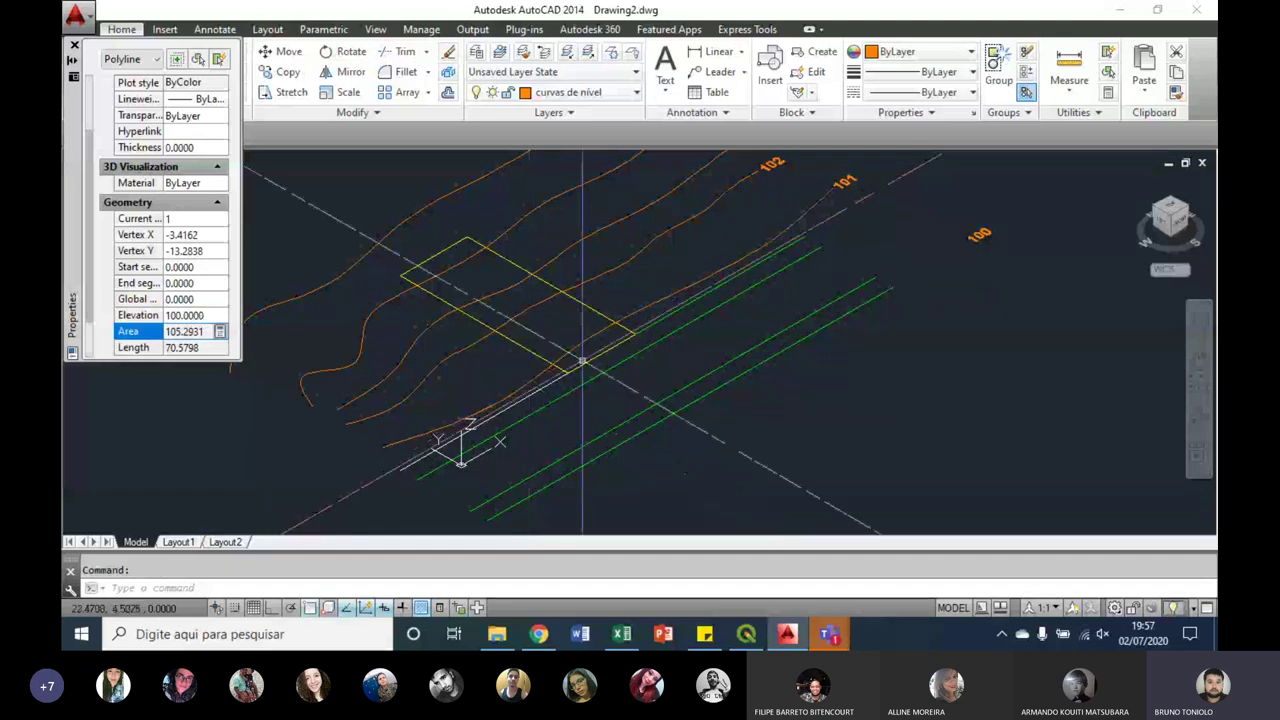
scroll(582, 360, down, 5)
Step: Select the 101 contour and set its elevation to 101
key(Escape)
scroll(677, 390, down, 3)
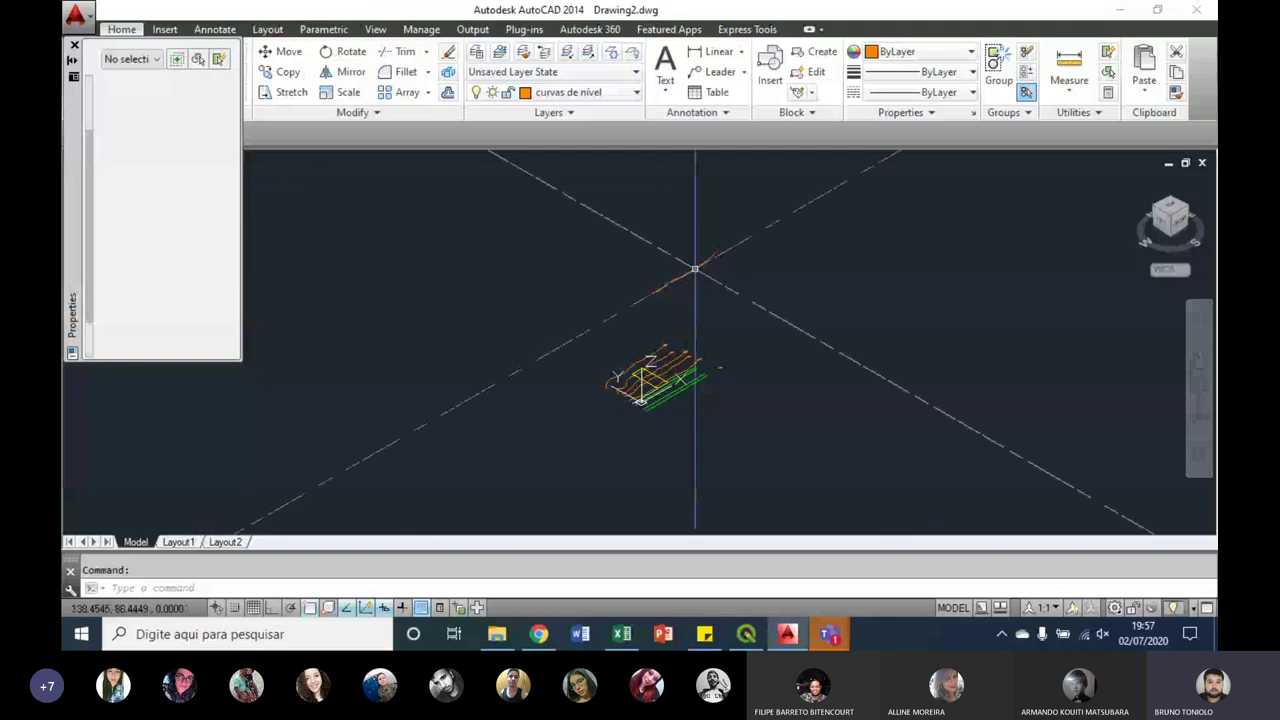
scroll(695, 268, up, 3)
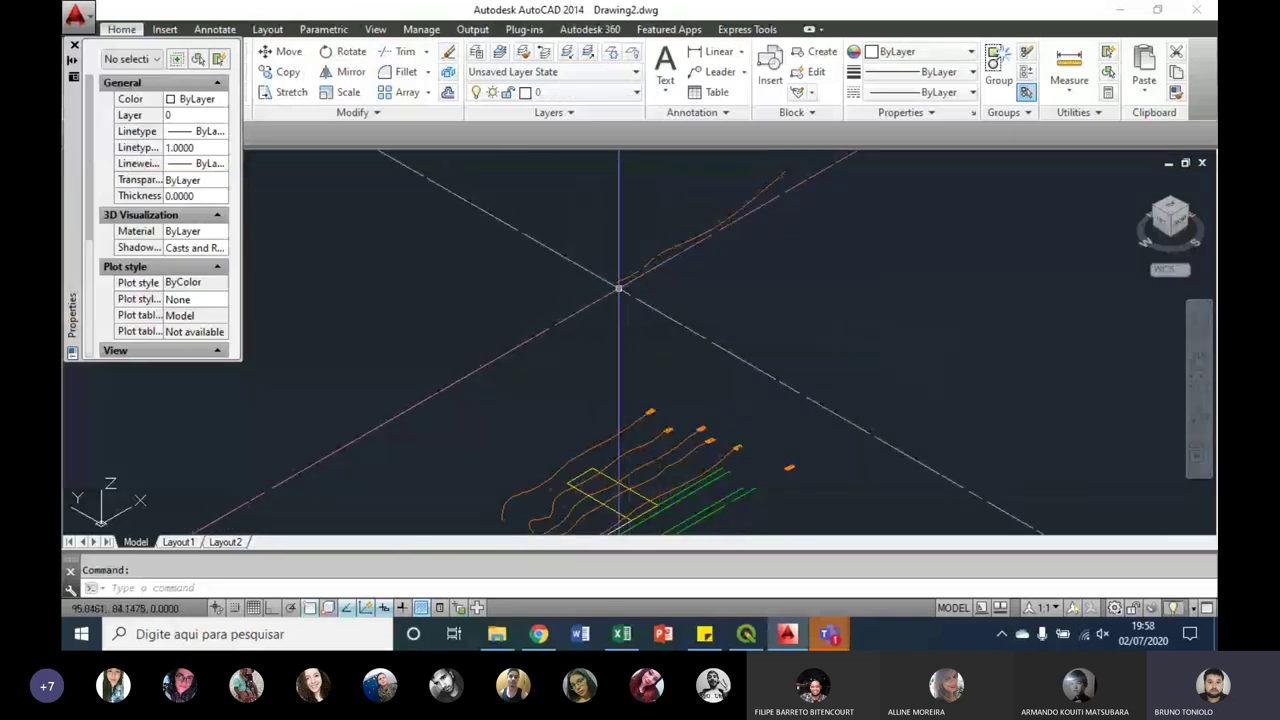
middle_drag(687, 428, 617, 389)
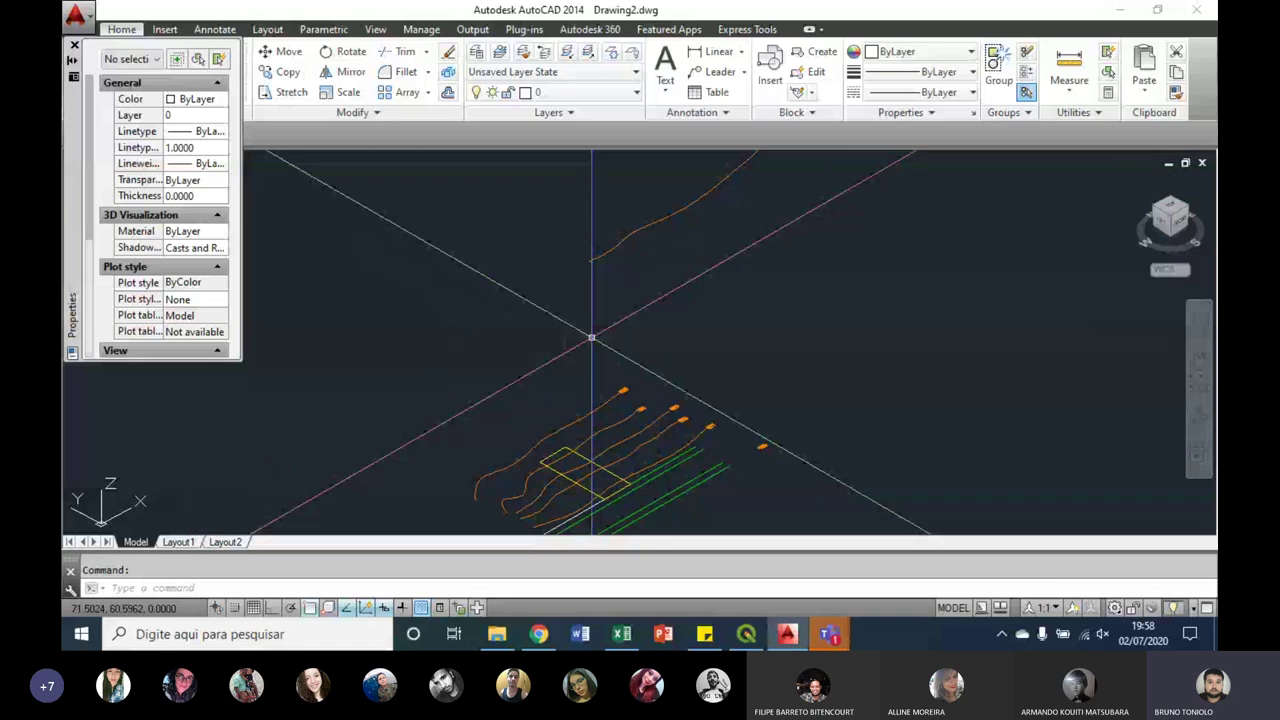
scroll(617, 389, up, 2)
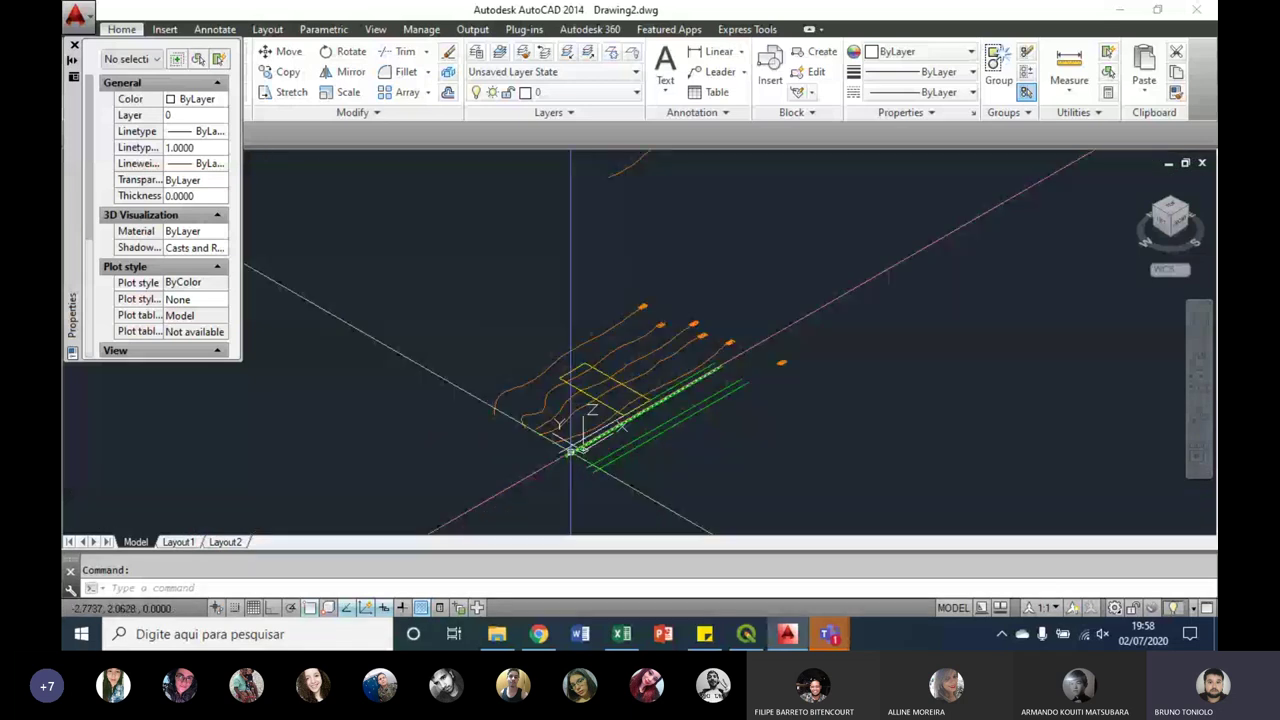
scroll(770, 346, up, 4)
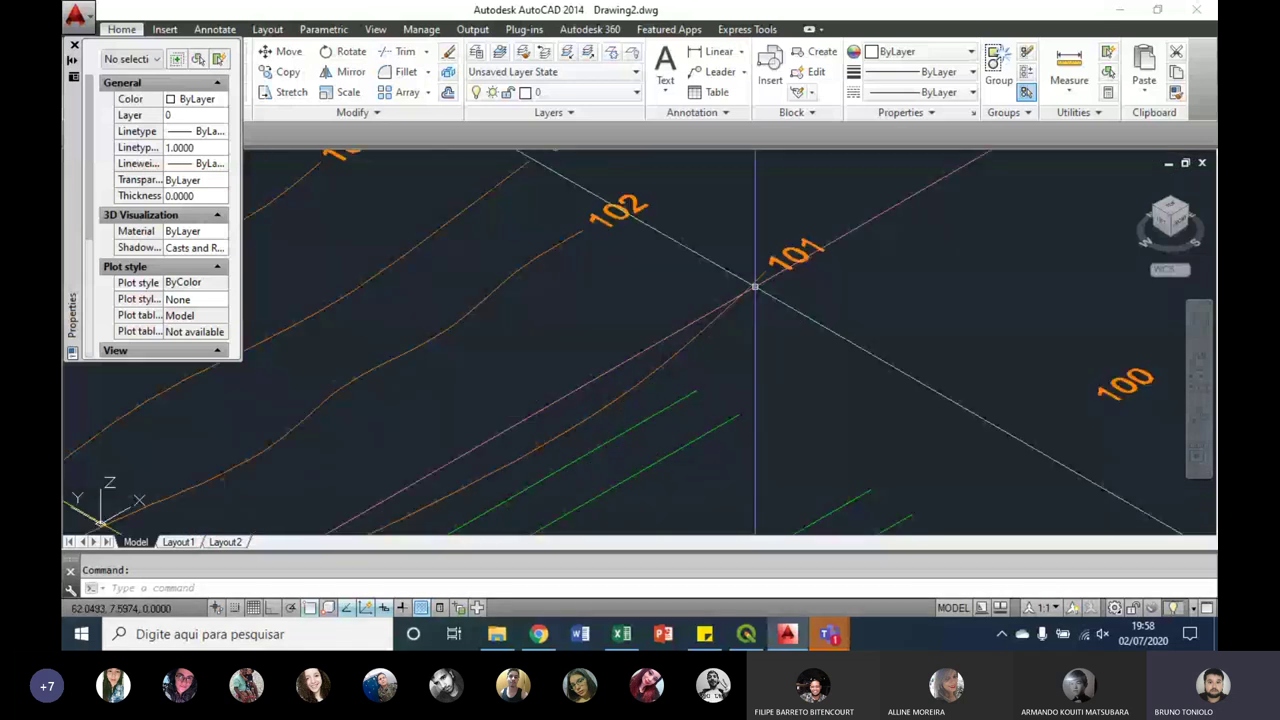
click(740, 291)
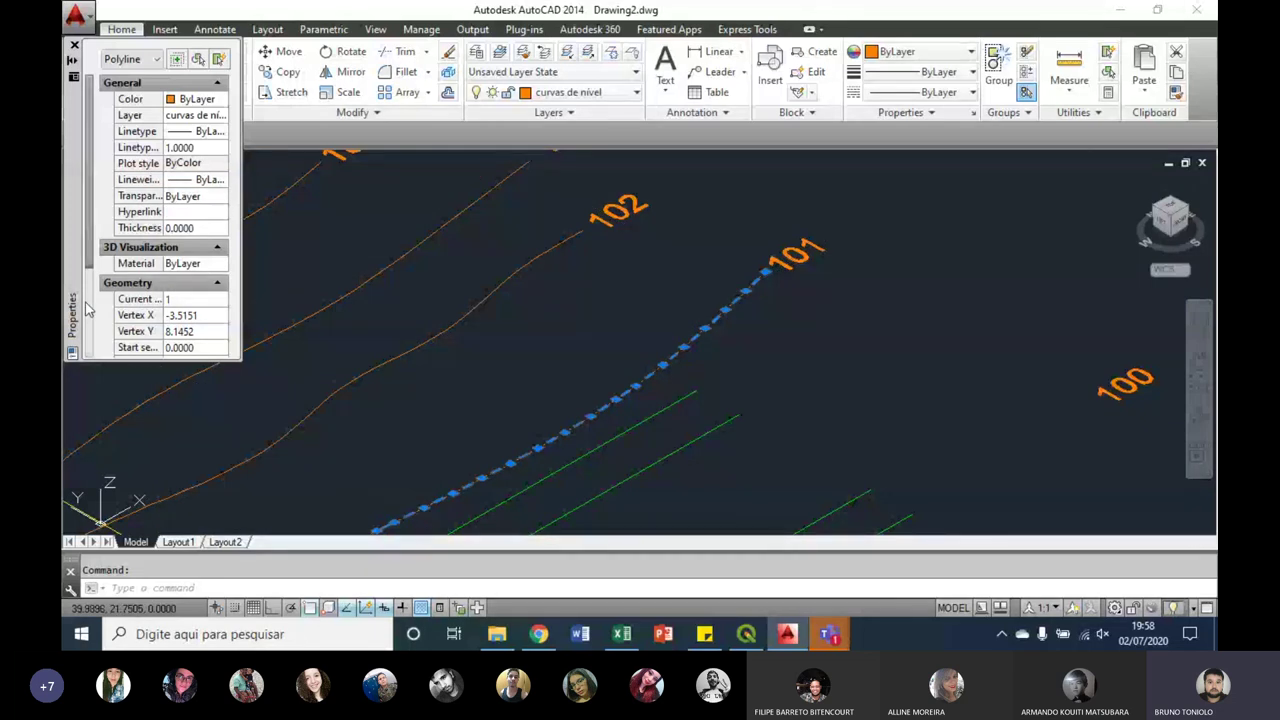
scroll(87, 310, down, 3)
click(180, 250)
text(10)
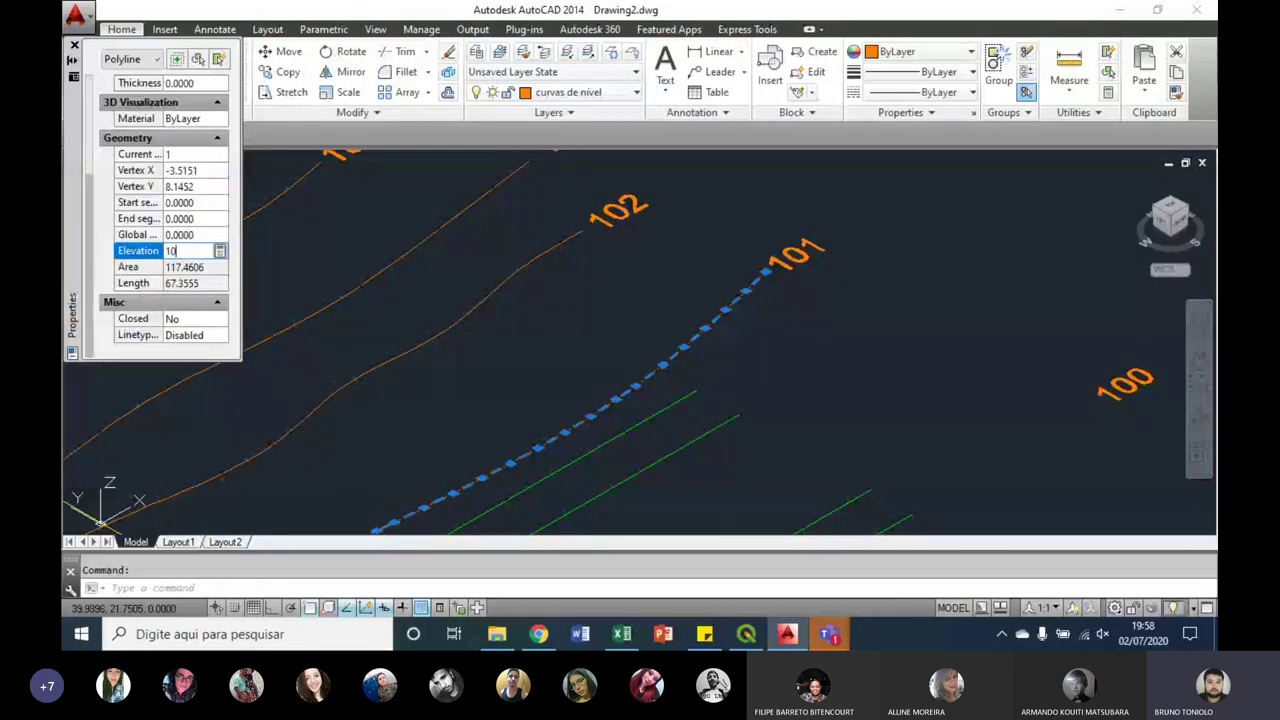
text(1)
key(Return)
Step: Set the 102 contour's elevation to 102
key(Escape)
scroll(663, 333, down, 5)
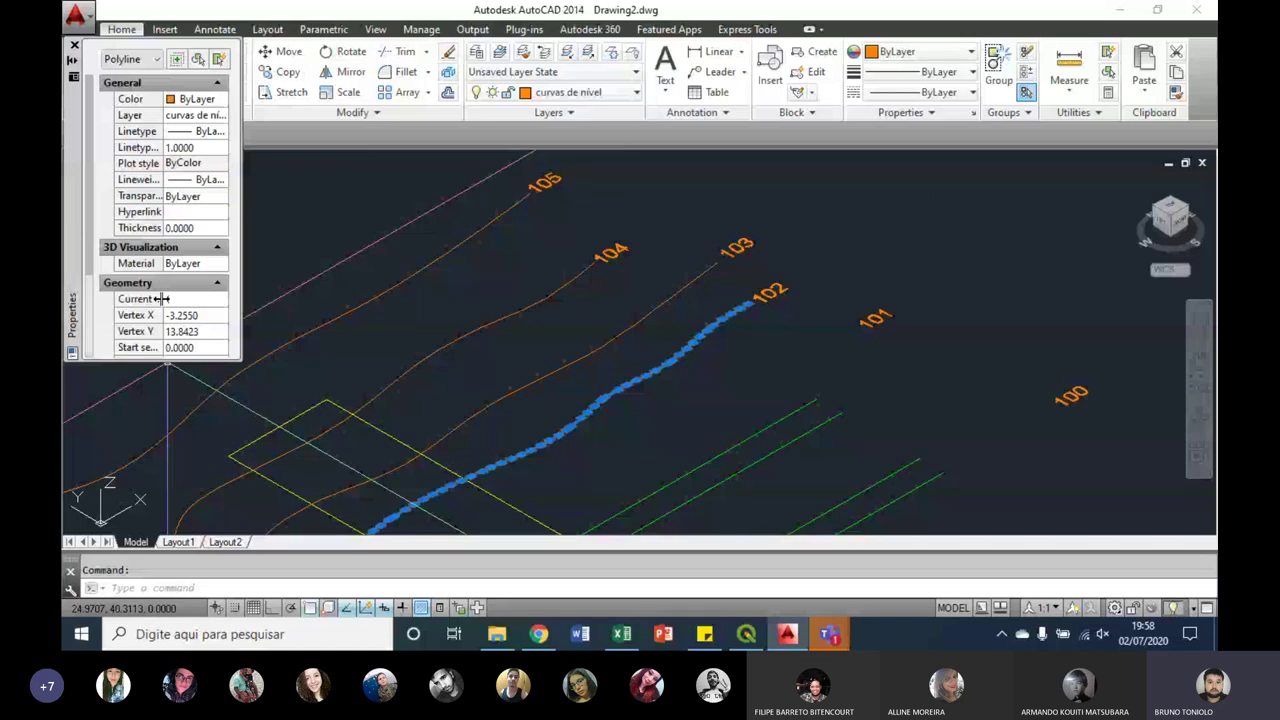
scroll(160, 298, down, 2)
click(140, 331)
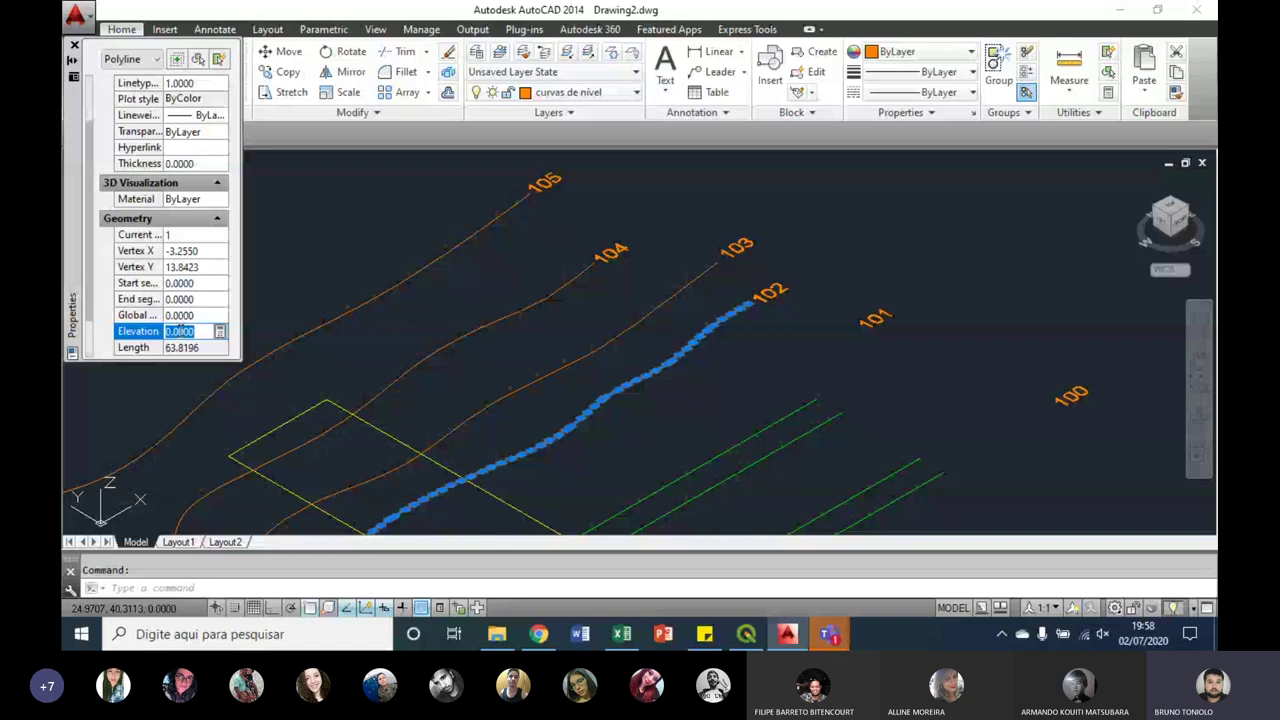
text(102)
key(Tab)
scroll(674, 258, down, 5)
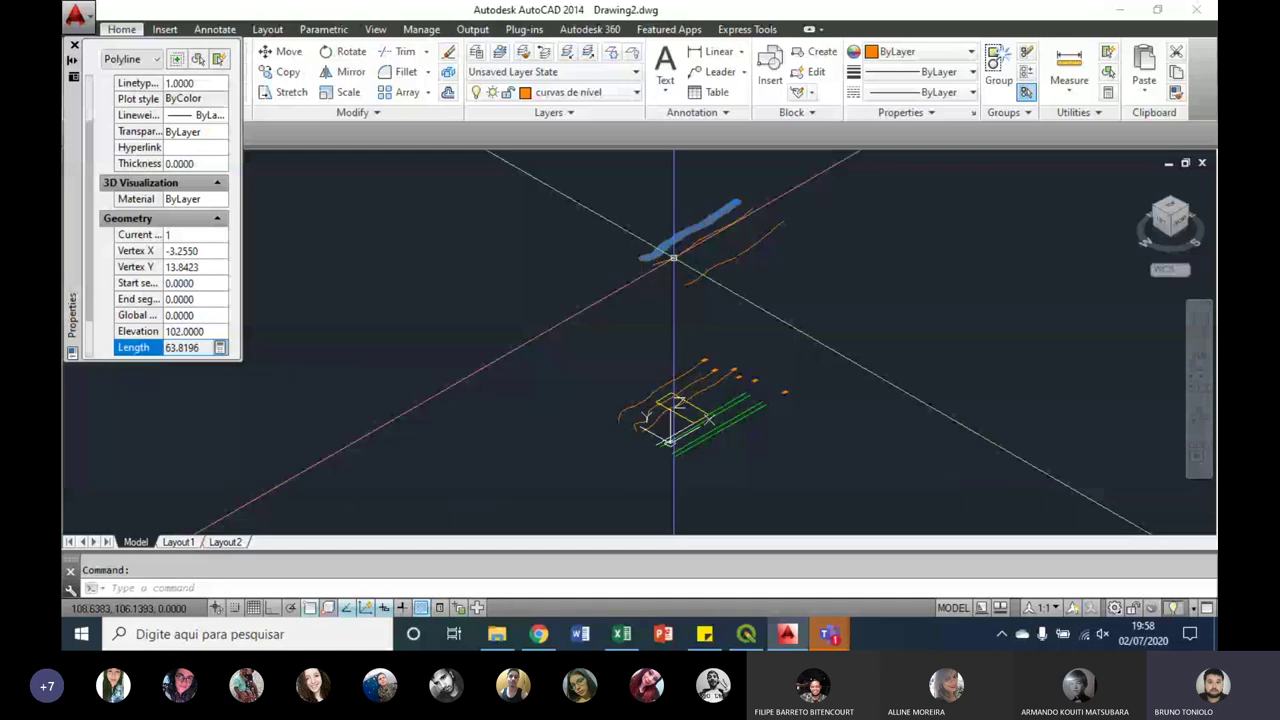
scroll(768, 278, up, 5)
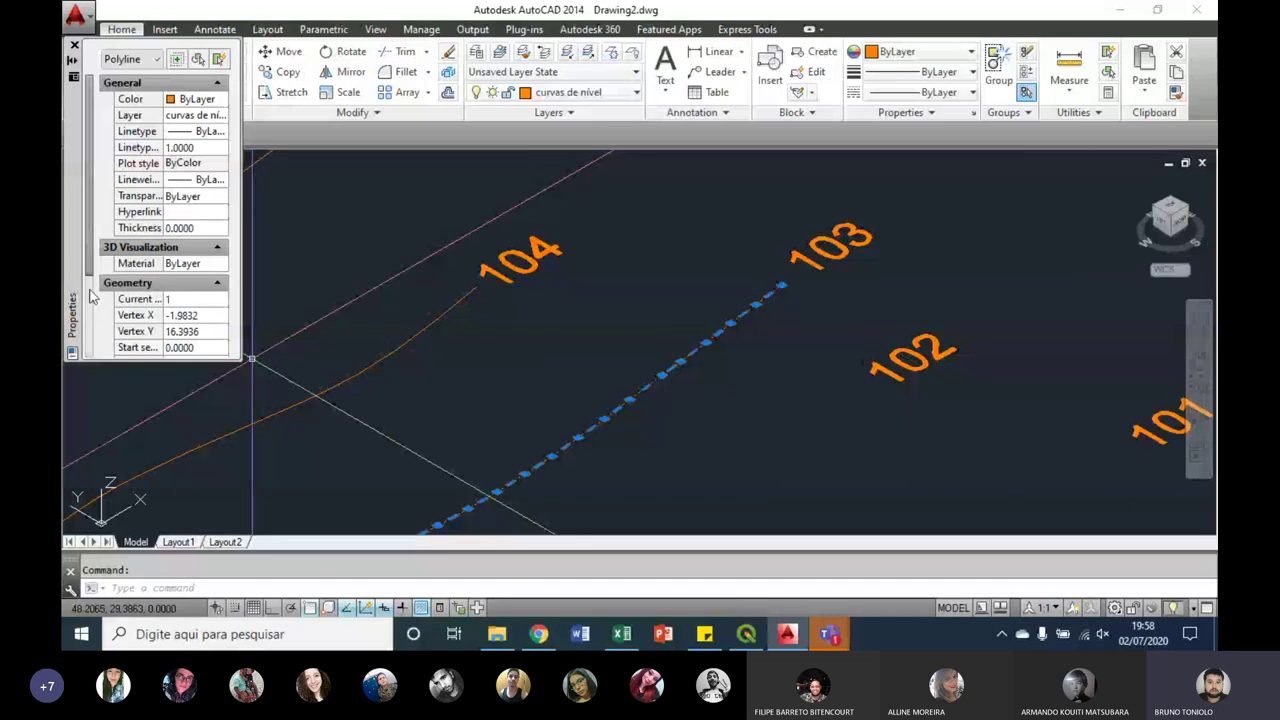
Step: Set the 103 contour's elevation to 103
scroll(160, 250, down, 3)
click(190, 267)
text(103)
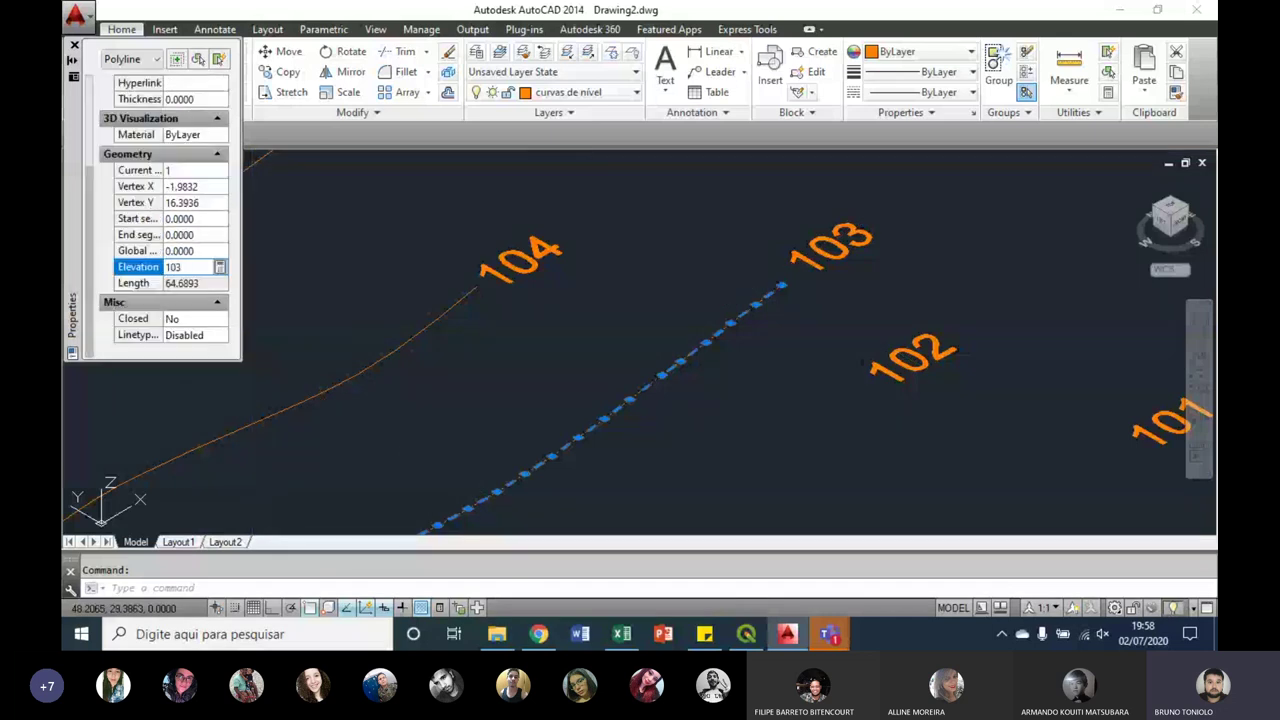
key(Return)
scroll(622, 338, down, 5)
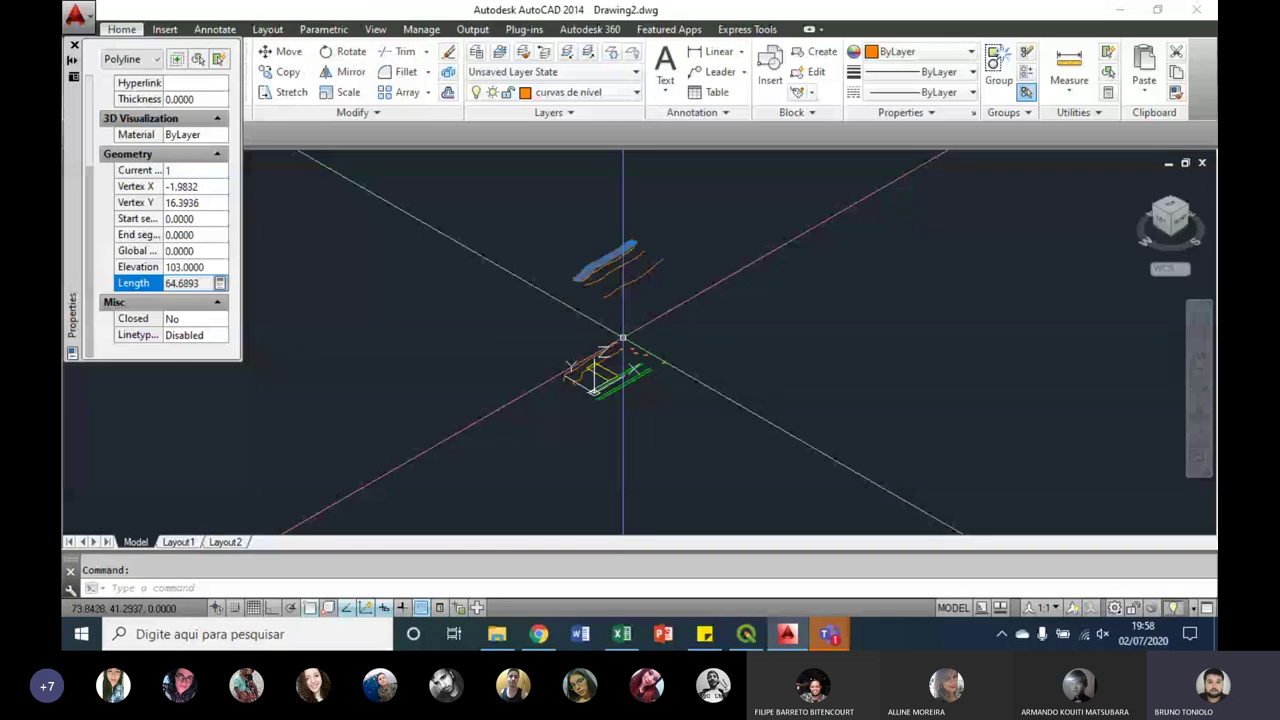
Step: Select the 105 contour and raise its elevation to 105
key(Escape)
scroll(615, 407, up, 4)
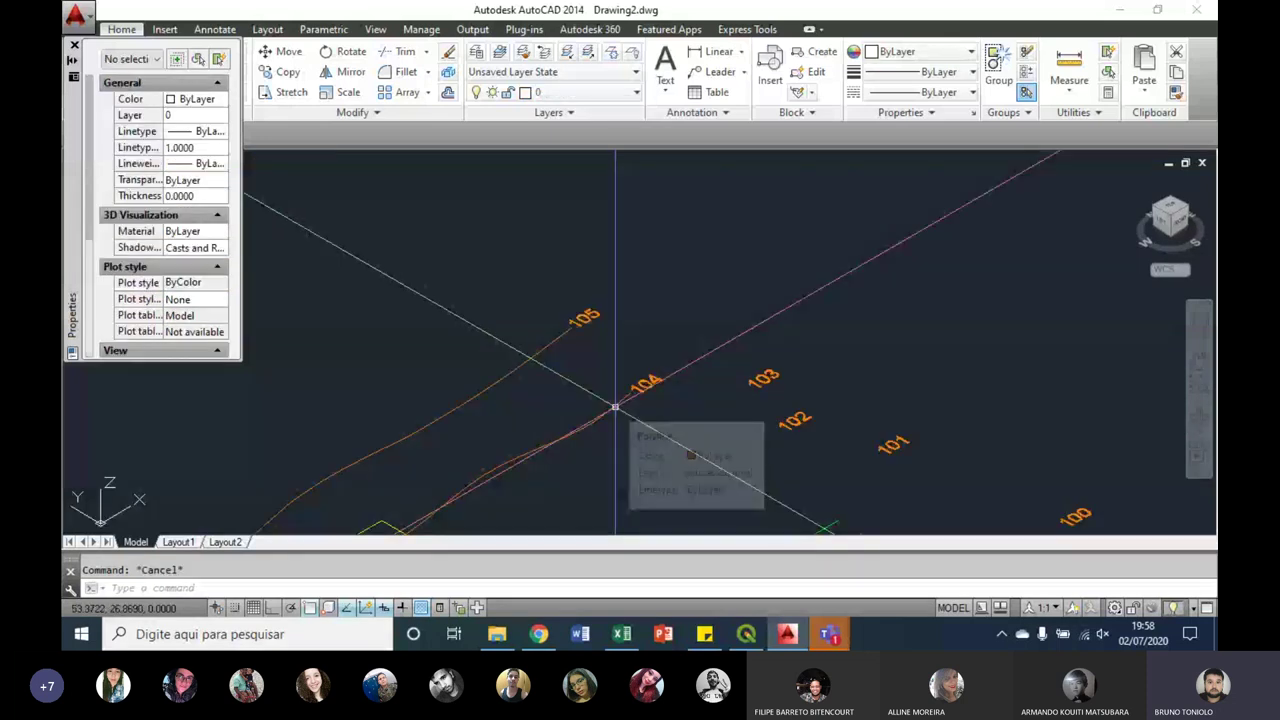
click(615, 407)
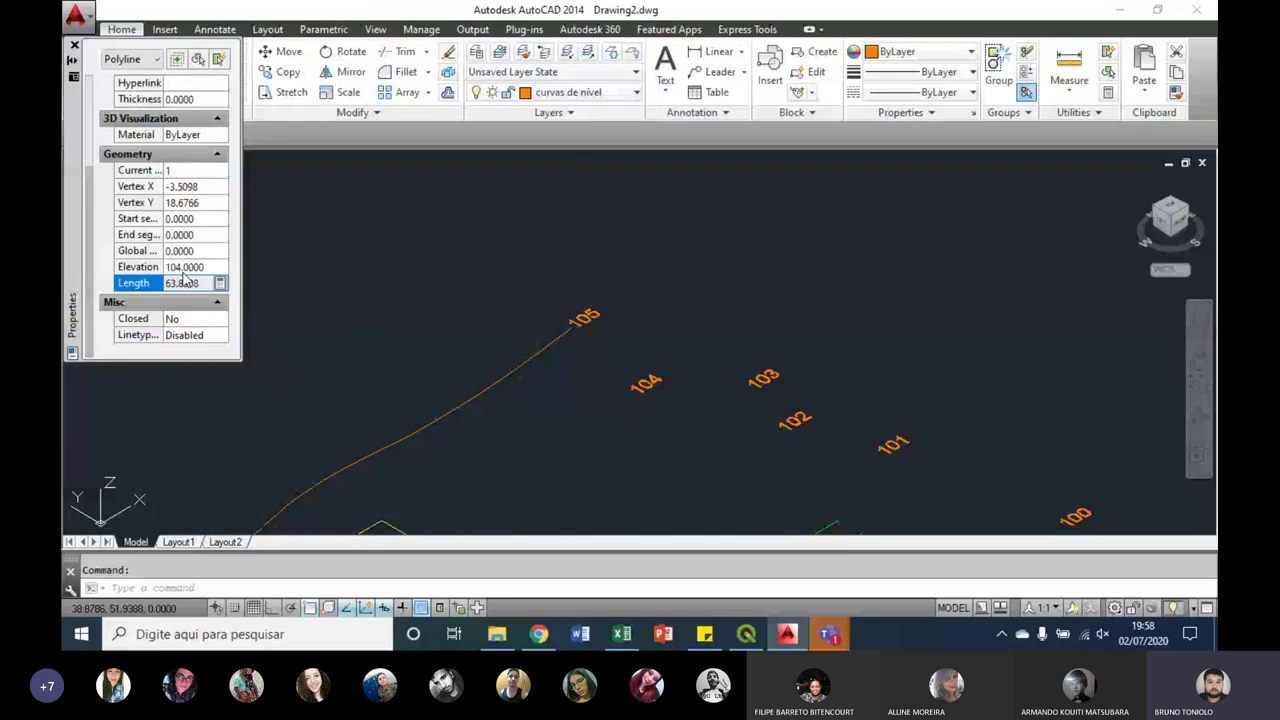
key(Escape)
scroll(681, 273, down, 2)
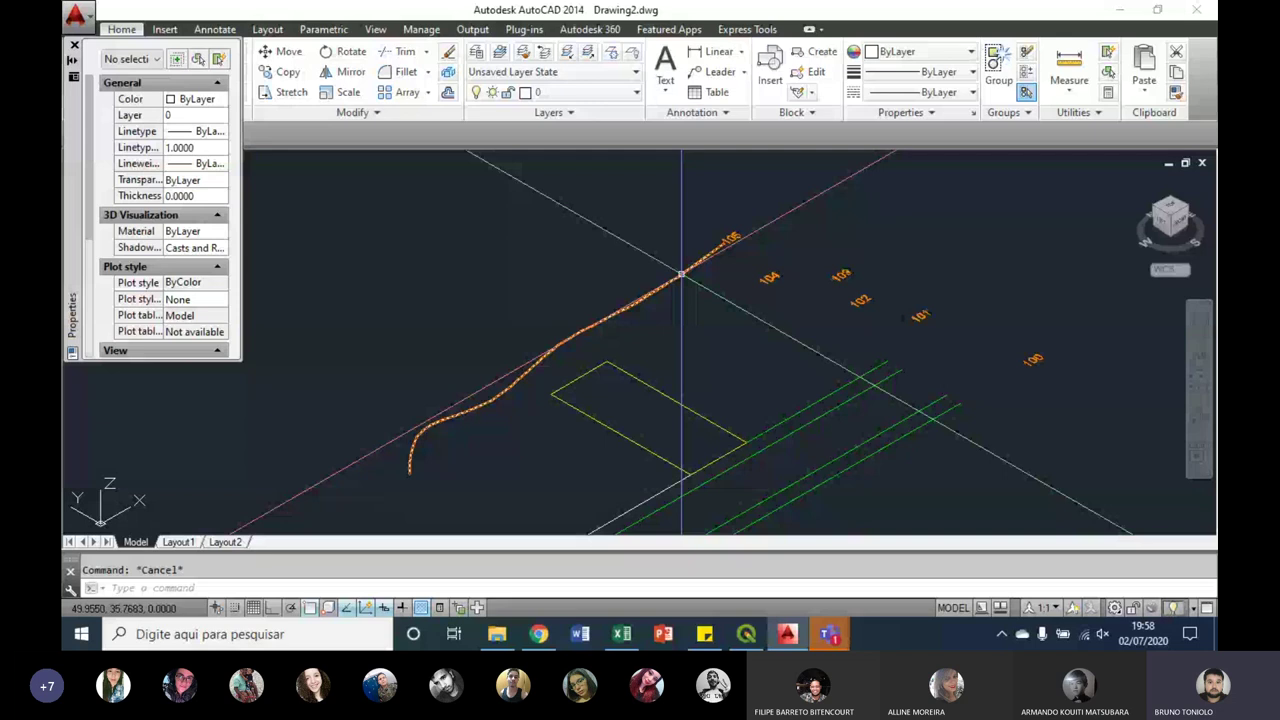
click(681, 273)
scroll(681, 273, up, 4)
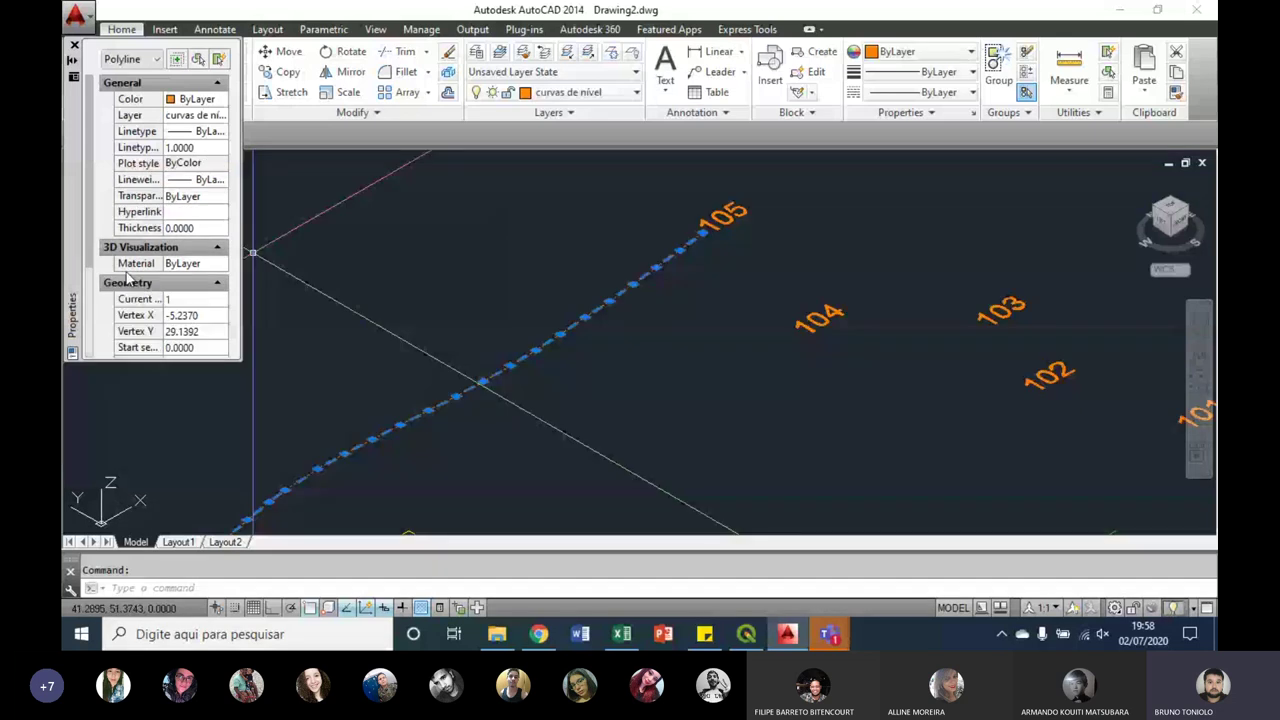
scroll(128, 280, down, 3)
click(190, 250)
text(10)
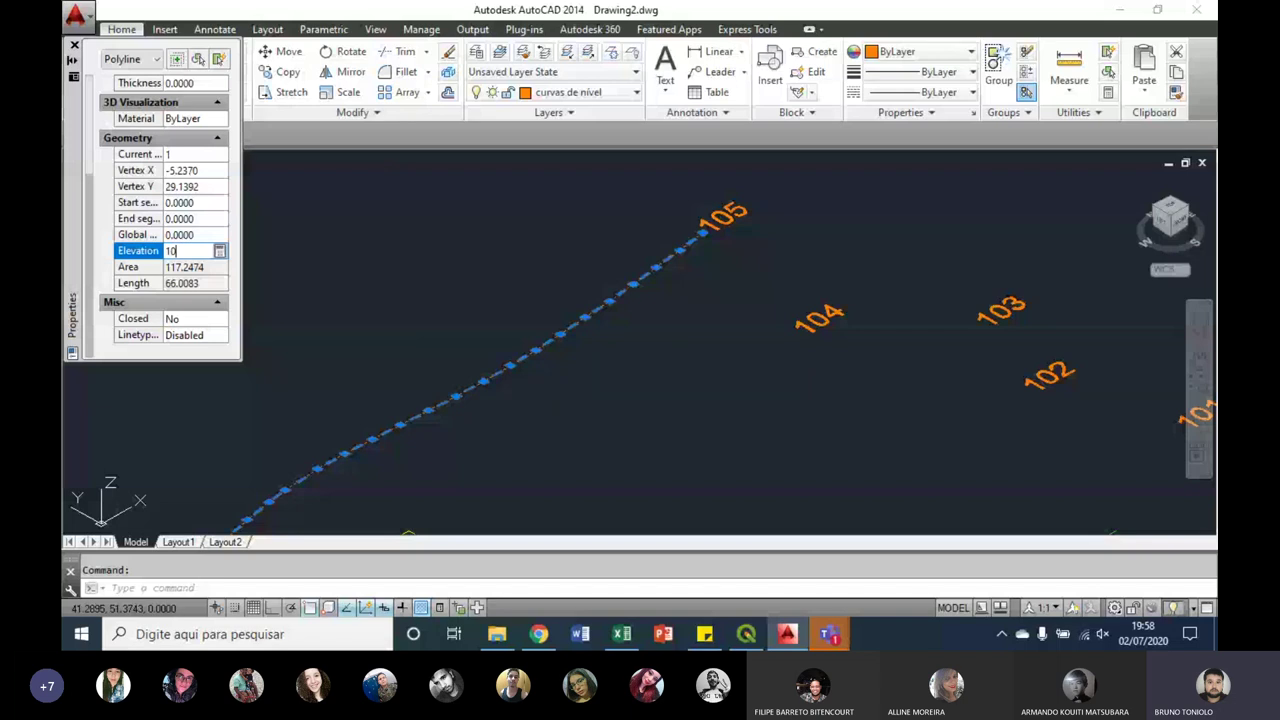
text(5)
key(Return)
scroll(480, 370, down, 5)
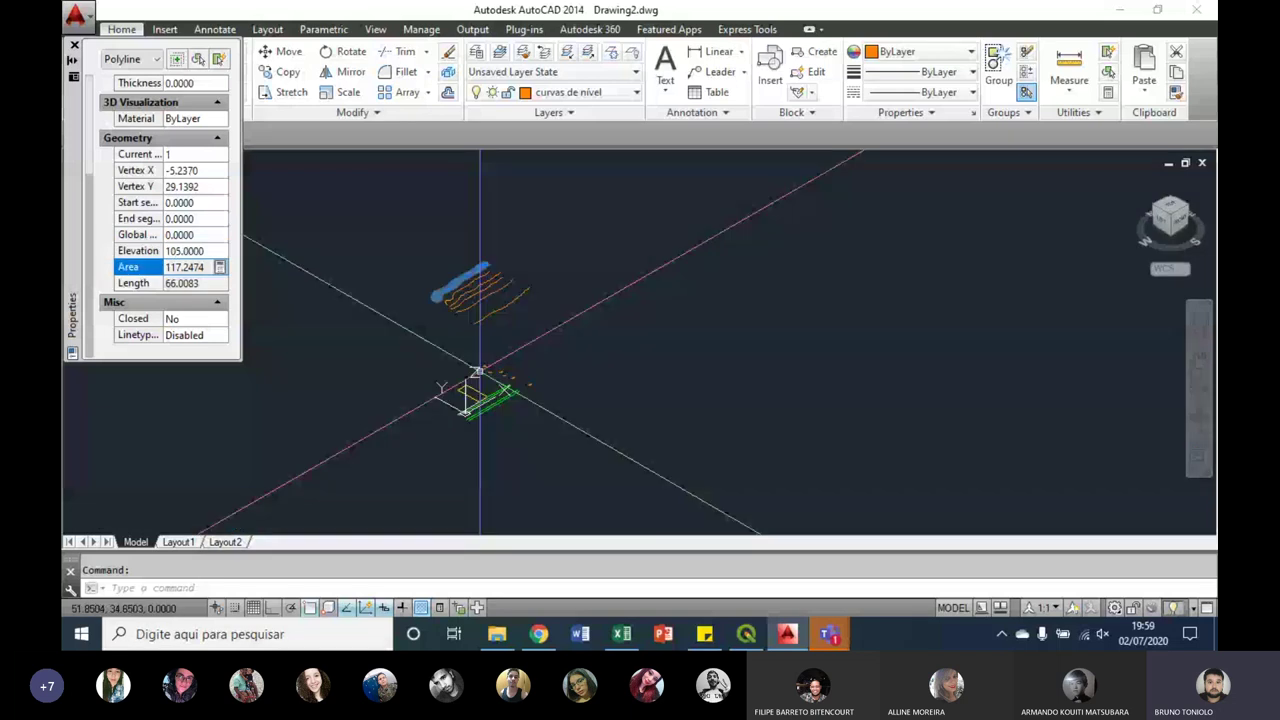
Step: Clear the selection and close the Properties palette
key(Escape)
scroll(603, 308, up, 5)
click(603, 308)
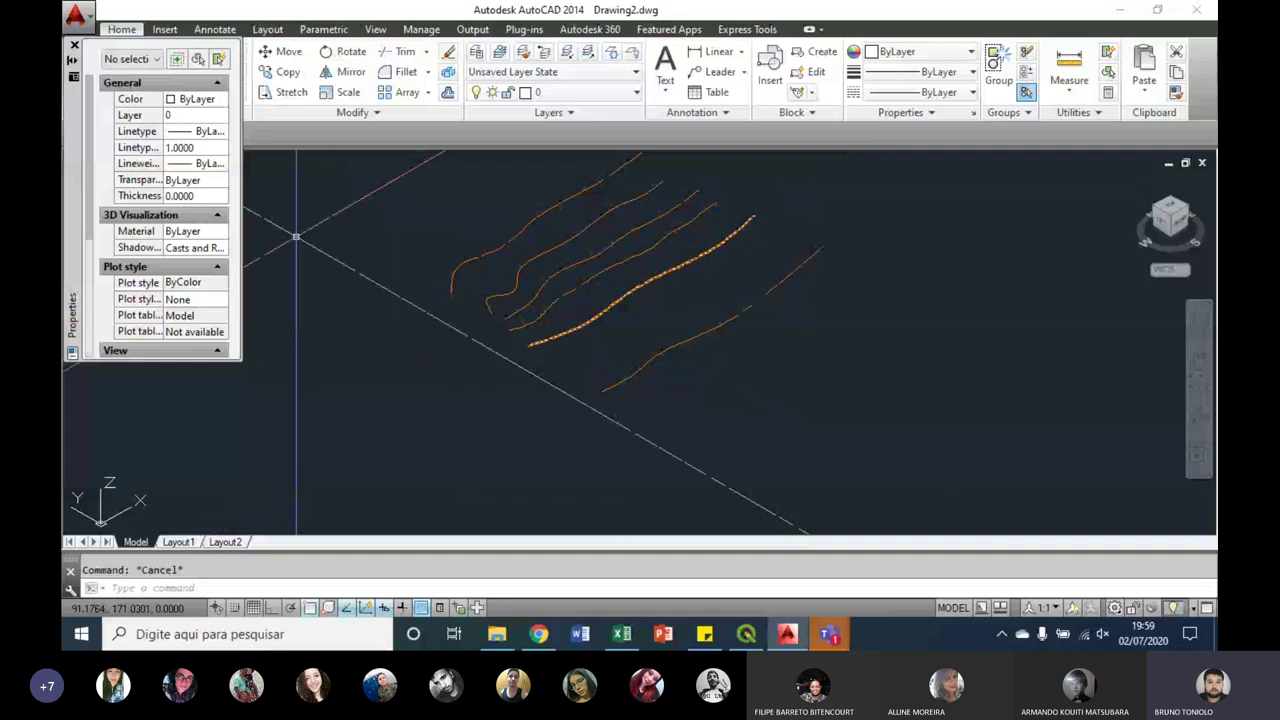
key(ctrl+1)
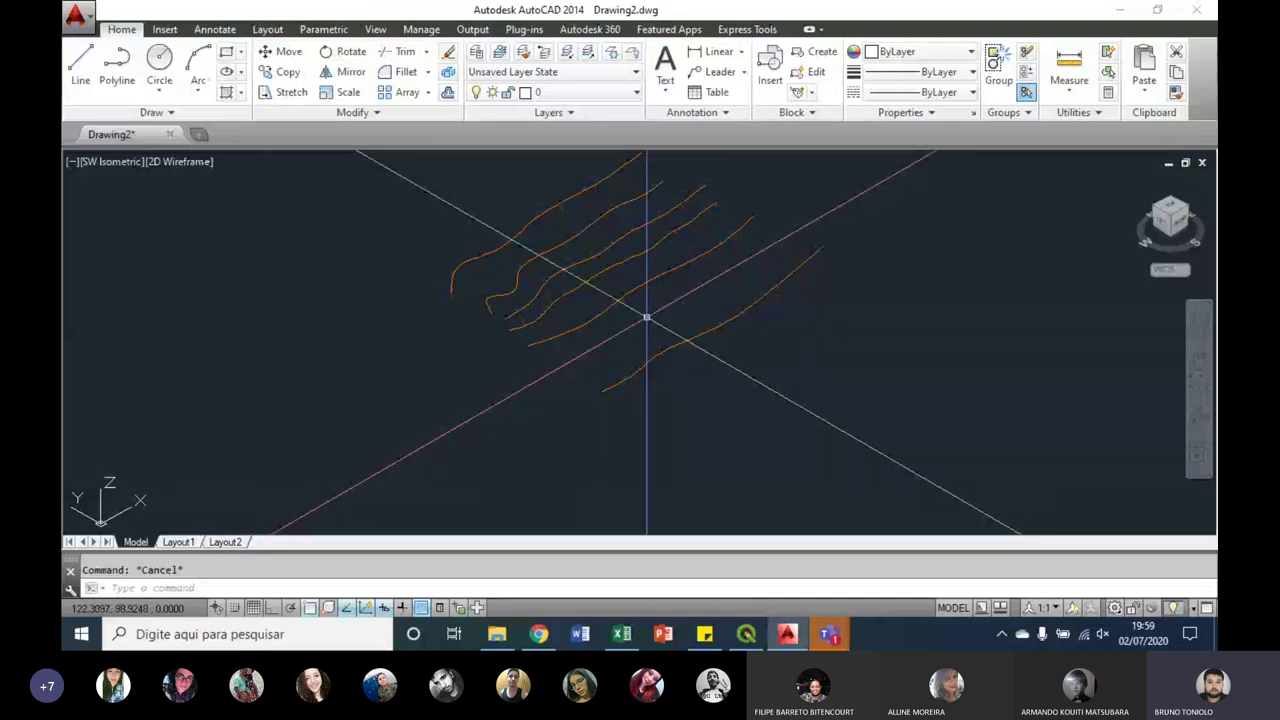
Step: Orbit the model, check the Left view, then orbit back into 3D to see stepped contours
mouse_move(647, 317)
shift+middle_down()
mouse_move(601, 336)
mouse_move(691, 282)
mouse_move(654, 314)
mouse_move(657, 272)
mouse_move(598, 301)
mouse_move(682, 278)
mouse_move(667, 266)
mouse_move(672, 276)
shift+middle_up()
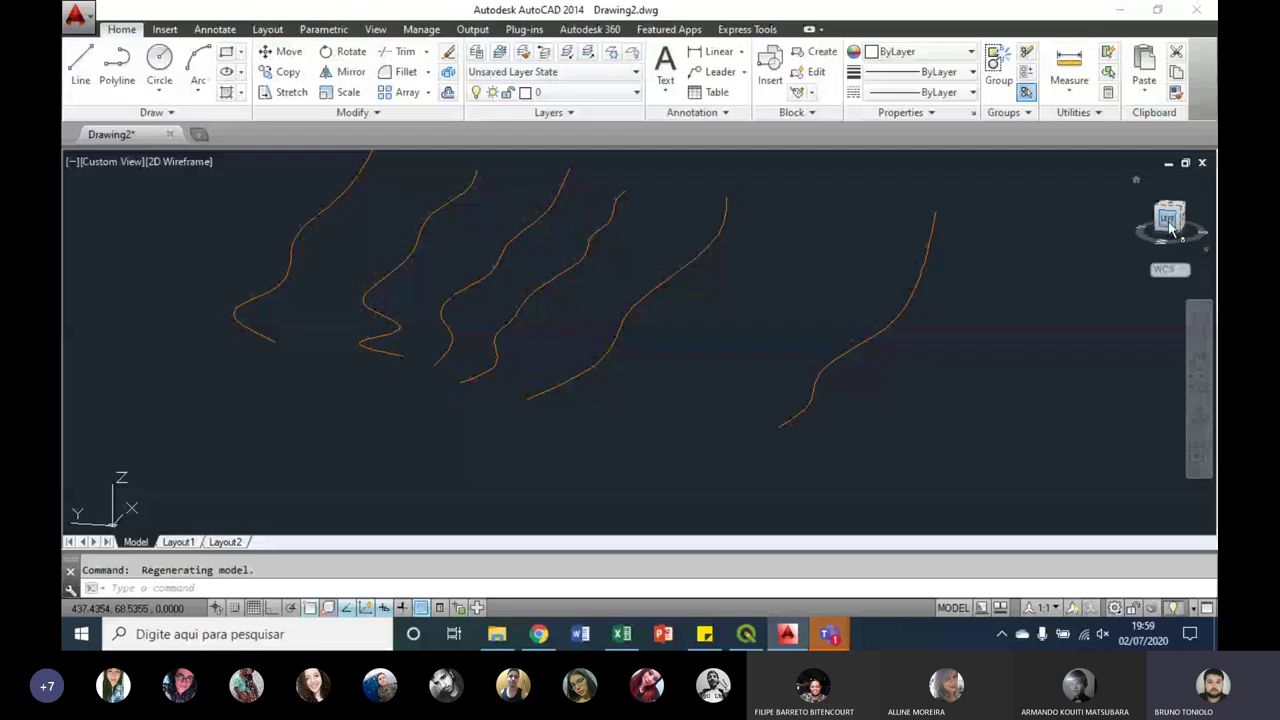
click(1168, 220)
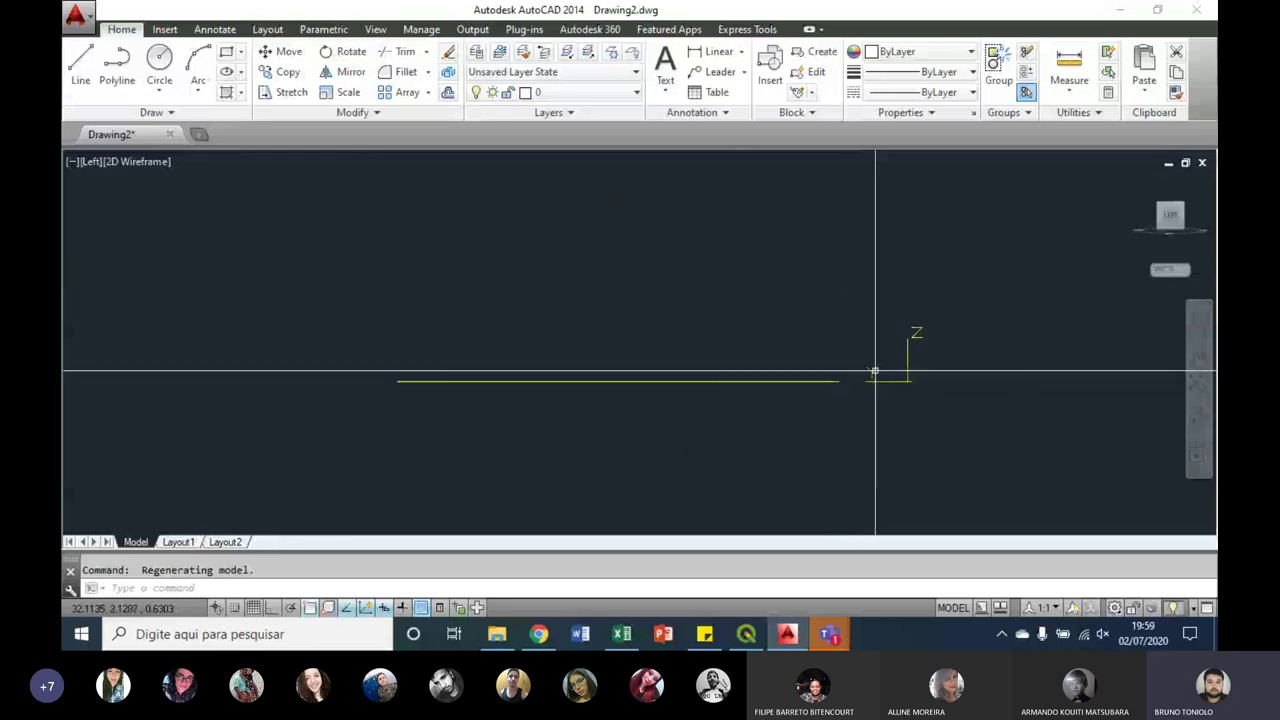
scroll(869, 381, down, 3)
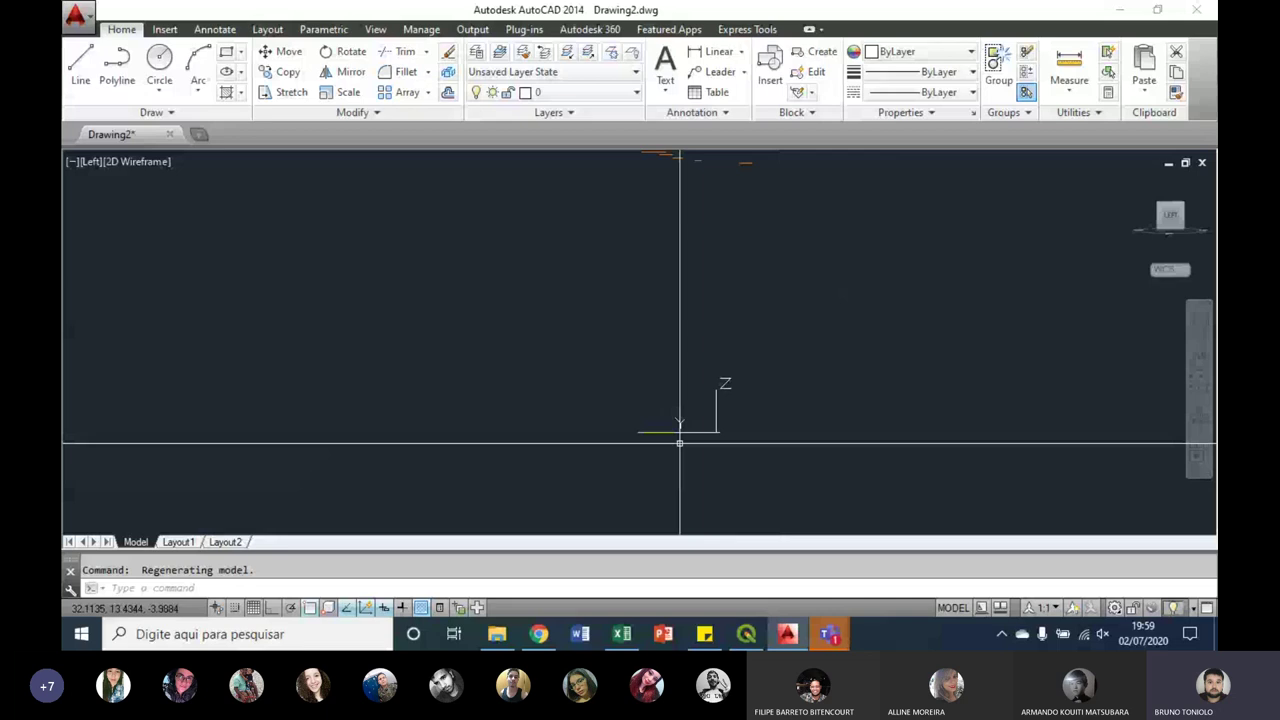
scroll(656, 244, up, 3)
scroll(656, 244, up, 4)
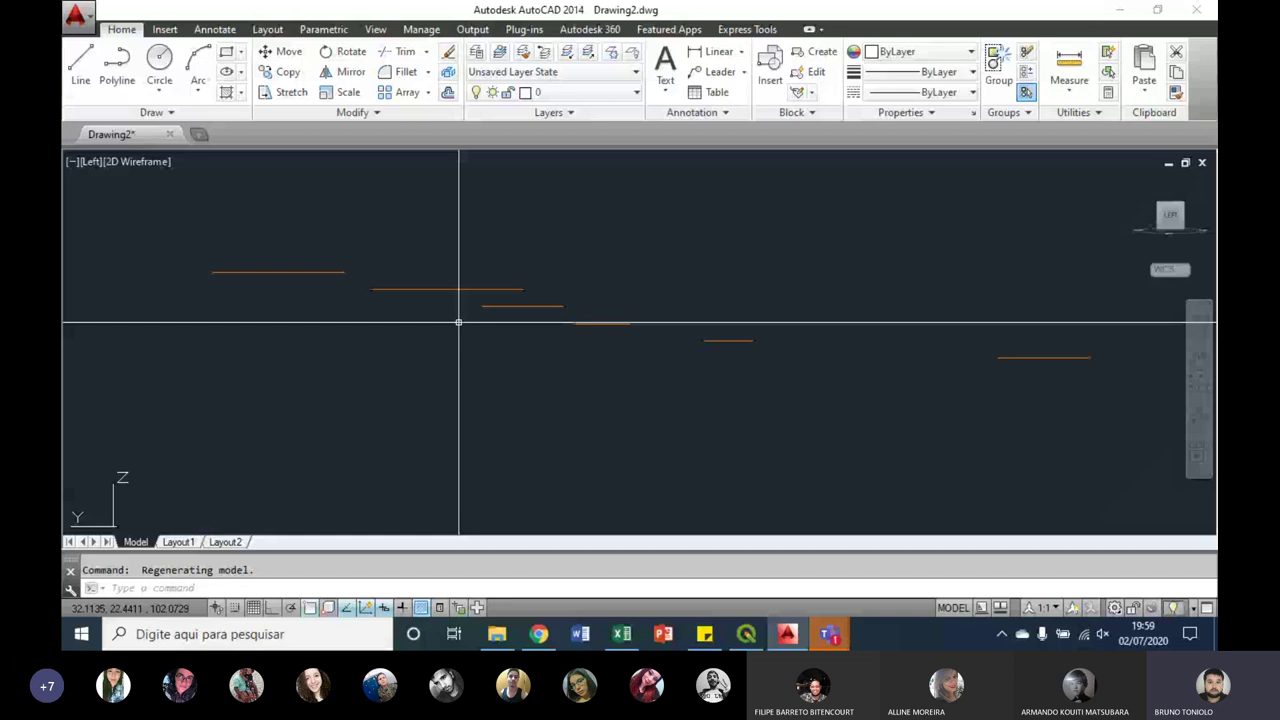
mouse_move(458, 322)
shift+middle_down()
mouse_move(871, 334)
mouse_move(786, 425)
mouse_move(809, 371)
mouse_move(800, 414)
shift+middle_up()
scroll(729, 386, down, 3)
scroll(749, 331, up, 3)
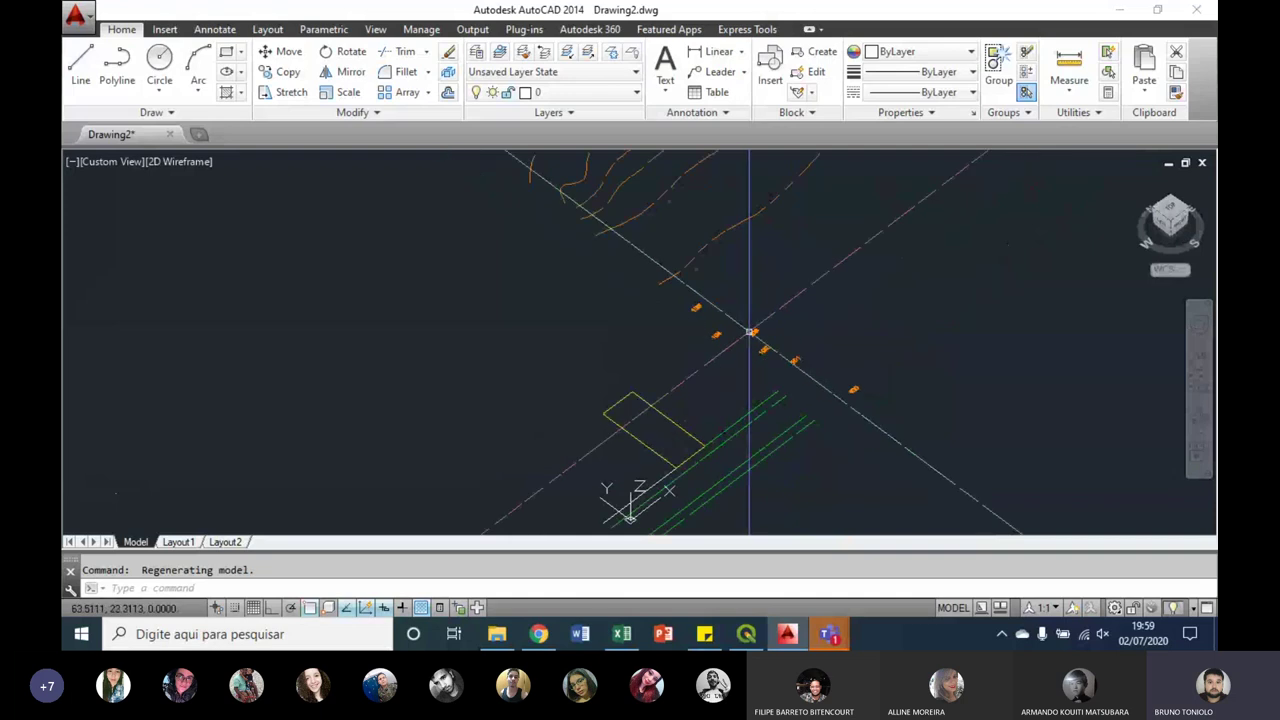
scroll(665, 285, up, 3)
scroll(620, 315, up, 2)
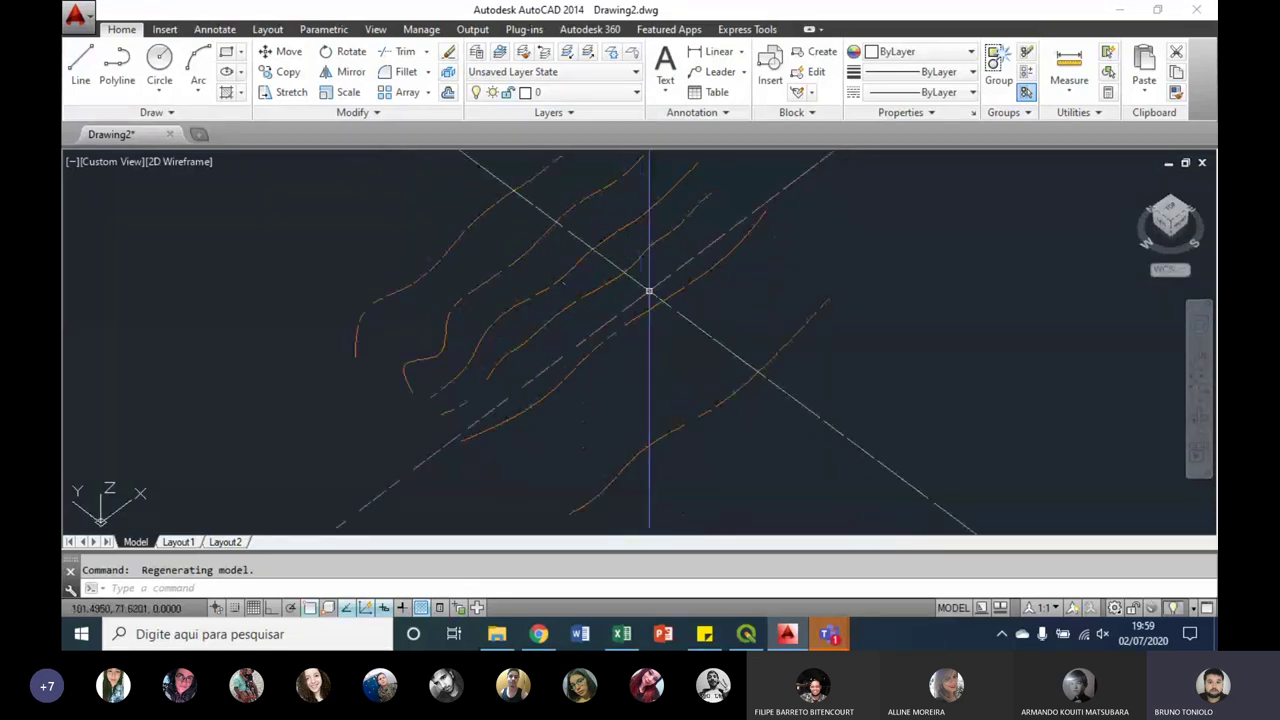
scroll(649, 291, down, 3)
scroll(590, 330, up, 2)
scroll(598, 308, up, 1)
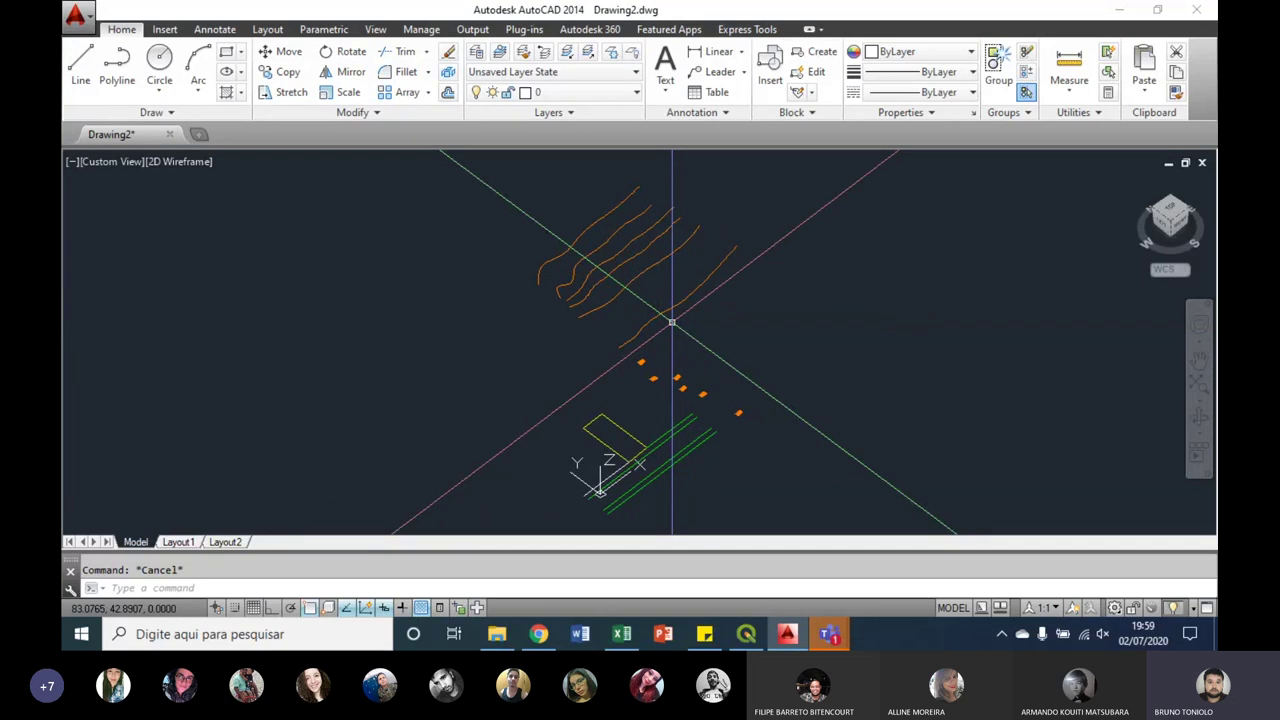
scroll(670, 358, down, 1)
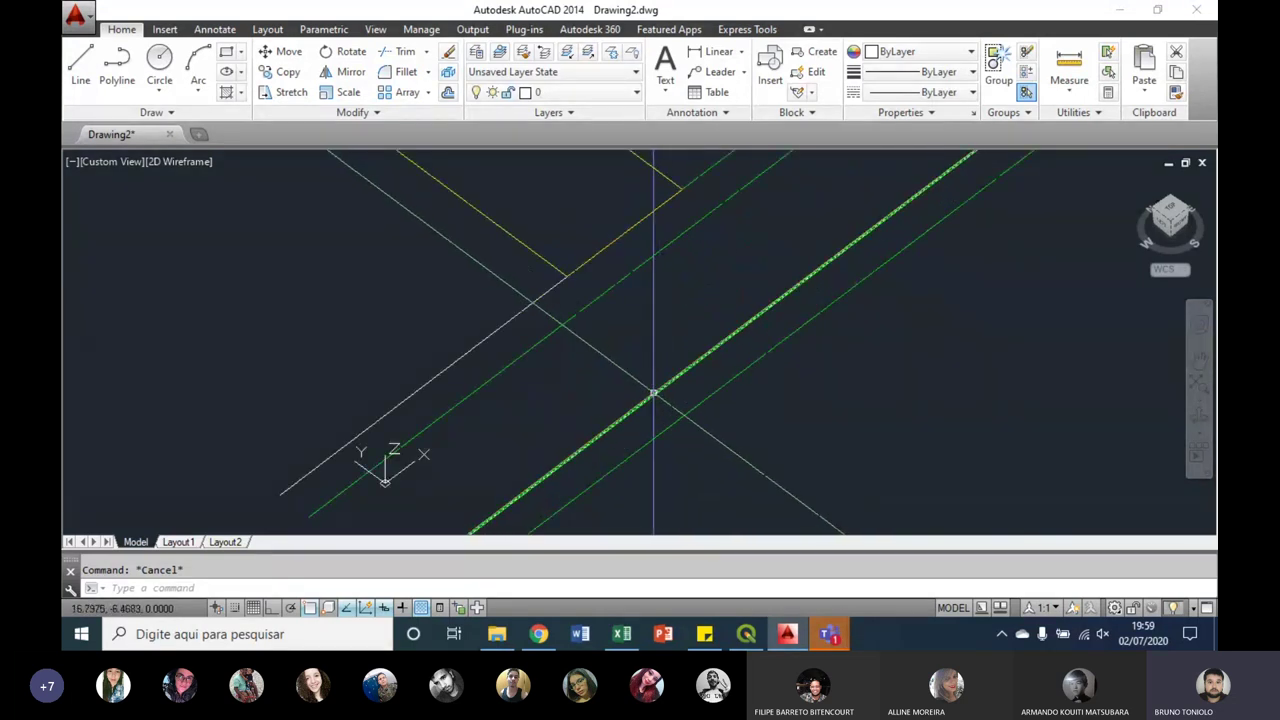
scroll(652, 394, down, 2)
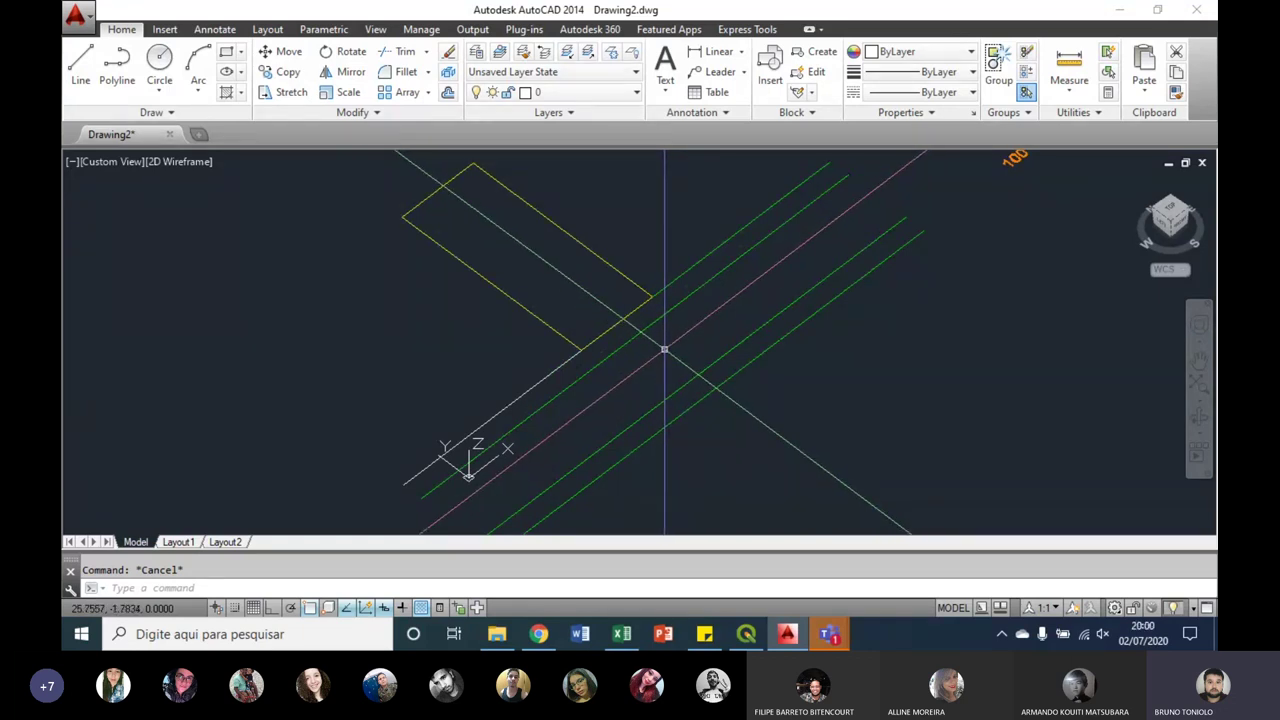
scroll(643, 377, down, 2)
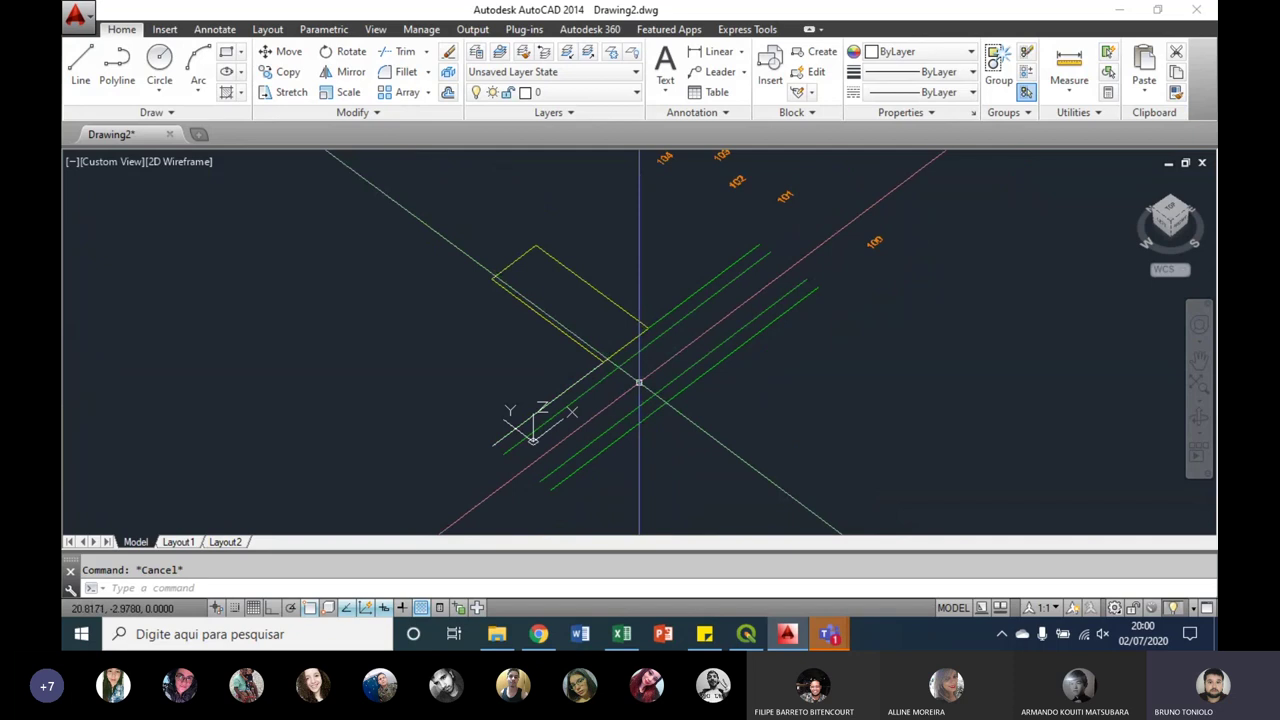
scroll(639, 382, down, 2)
middle_drag(639, 382, 649, 318)
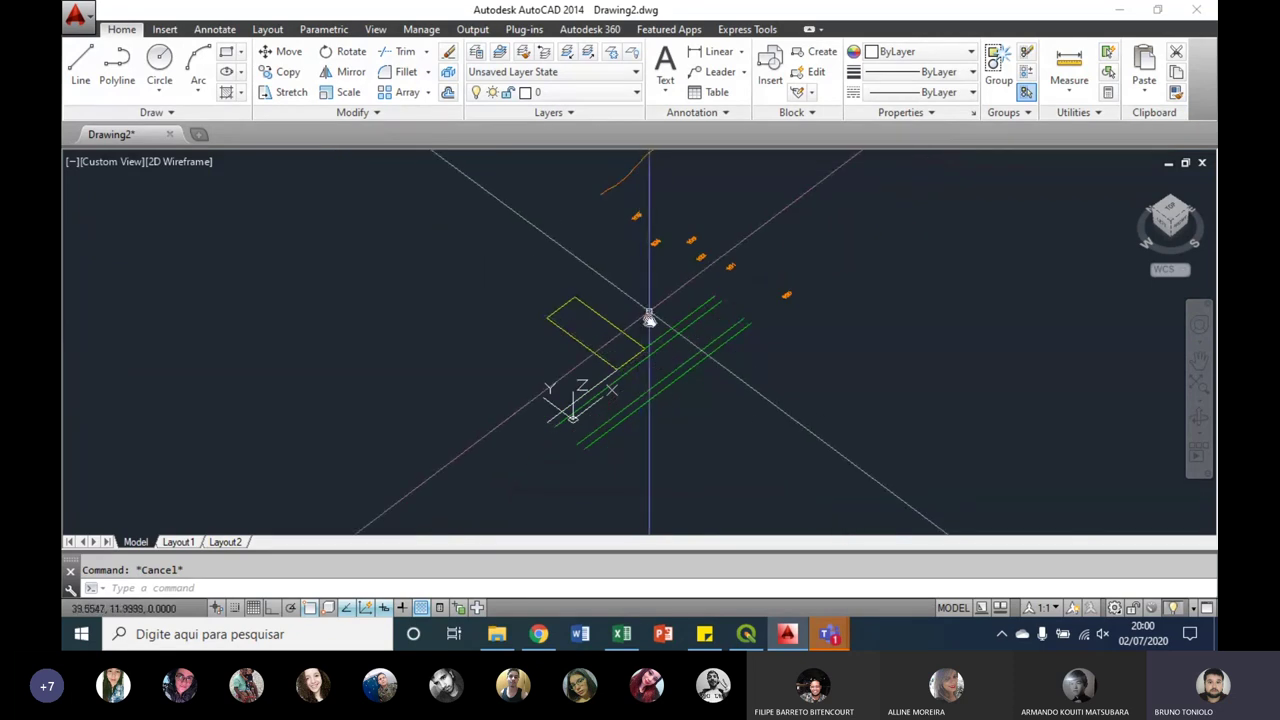
middle_drag(649, 318, 594, 243)
scroll(594, 243, up, 2)
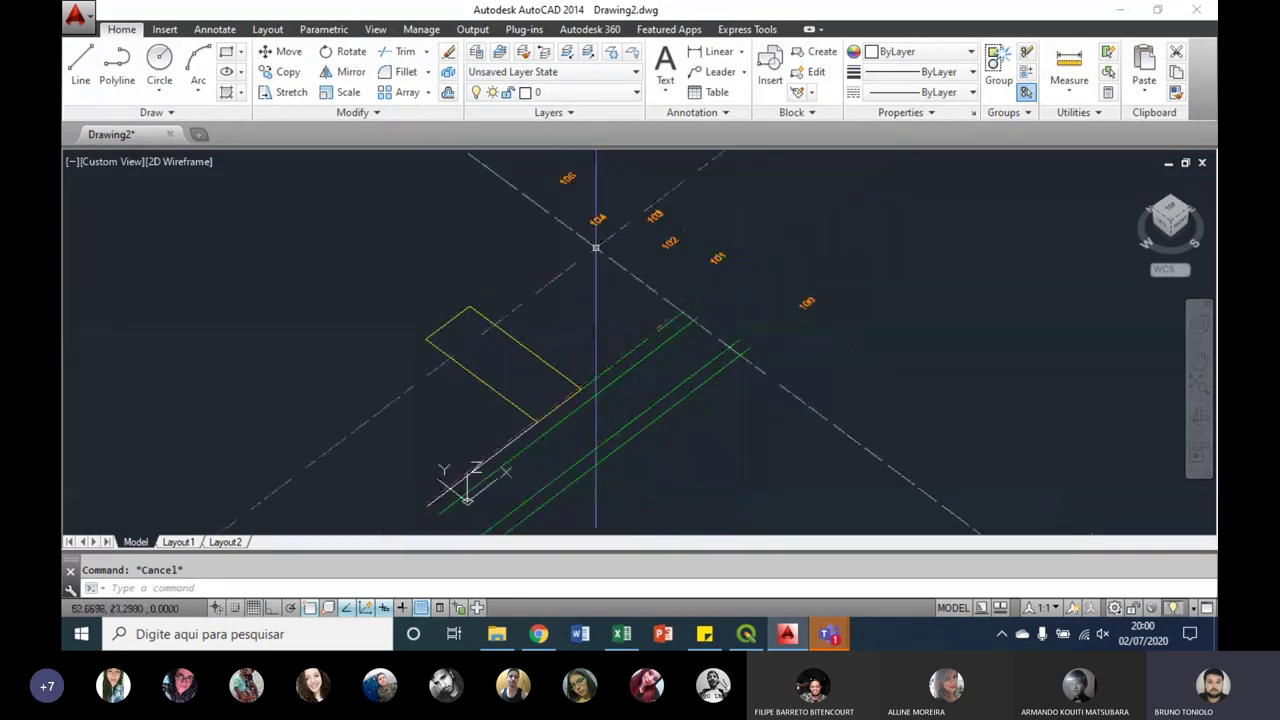
scroll(609, 286, up, 1)
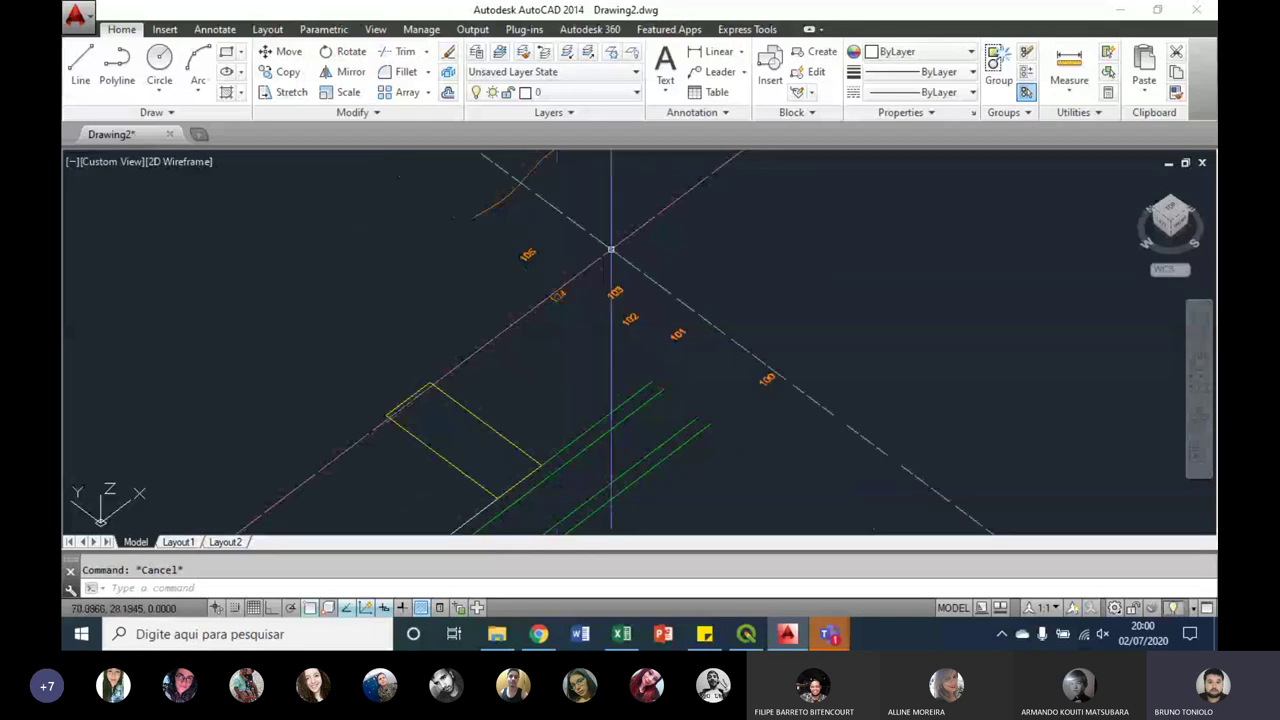
scroll(534, 306, up, 2)
scroll(556, 305, up, 2)
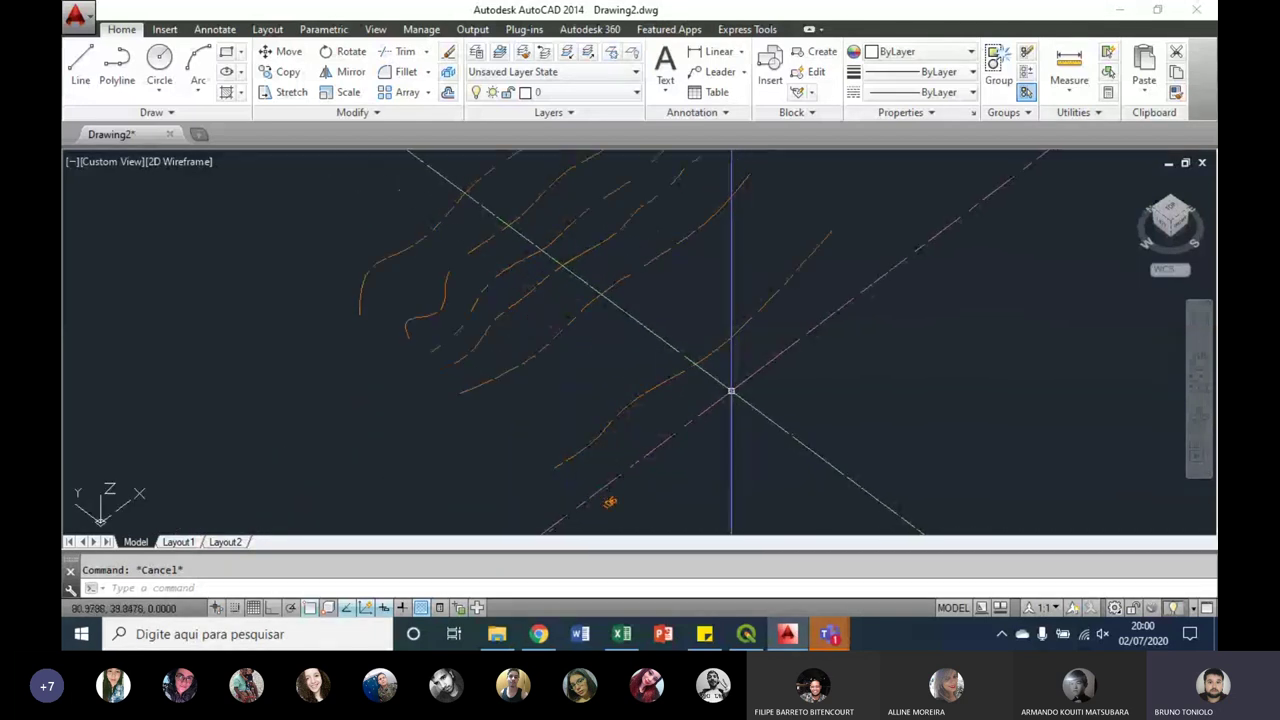
middle_drag(600, 320, 675, 395)
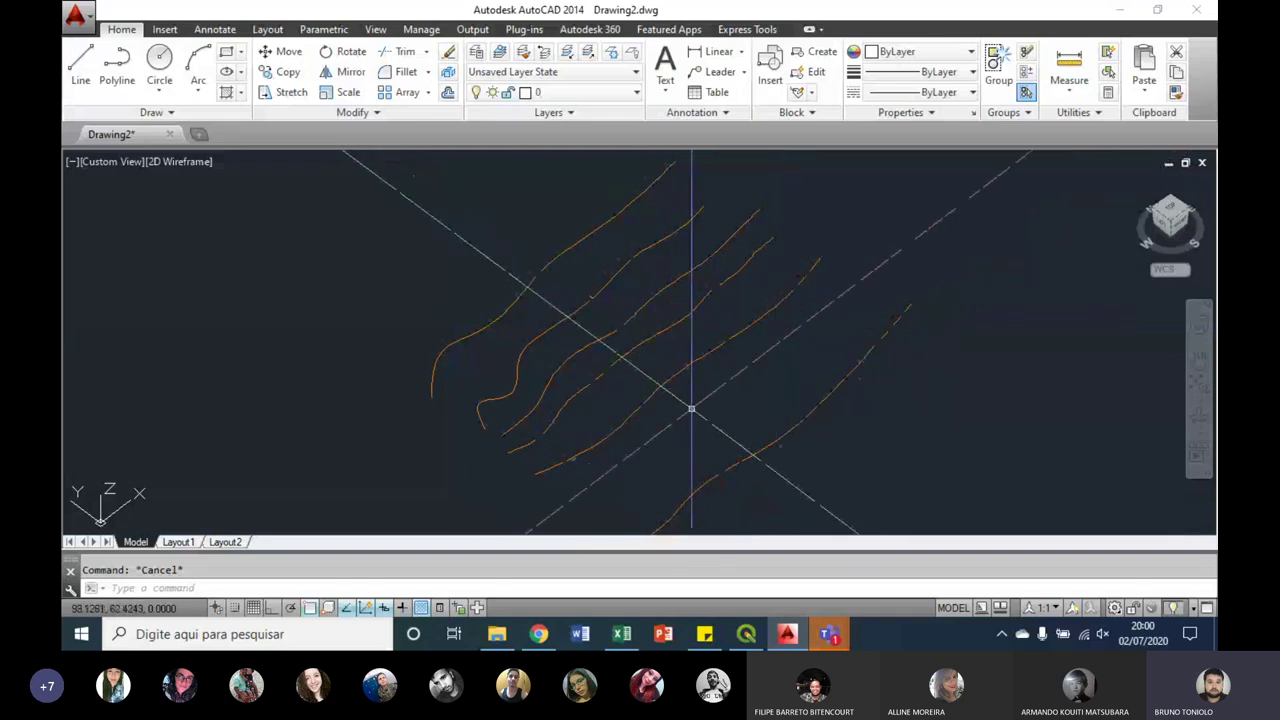
mouse_move(691, 406)
shift+middle_down()
mouse_move(723, 399)
mouse_move(763, 349)
mouse_move(717, 346)
mouse_move(700, 363)
mouse_move(714, 352)
mouse_move(694, 346)
mouse_move(753, 324)
mouse_move(703, 380)
mouse_move(679, 354)
shift+middle_up()
scroll(679, 354, down, 5)
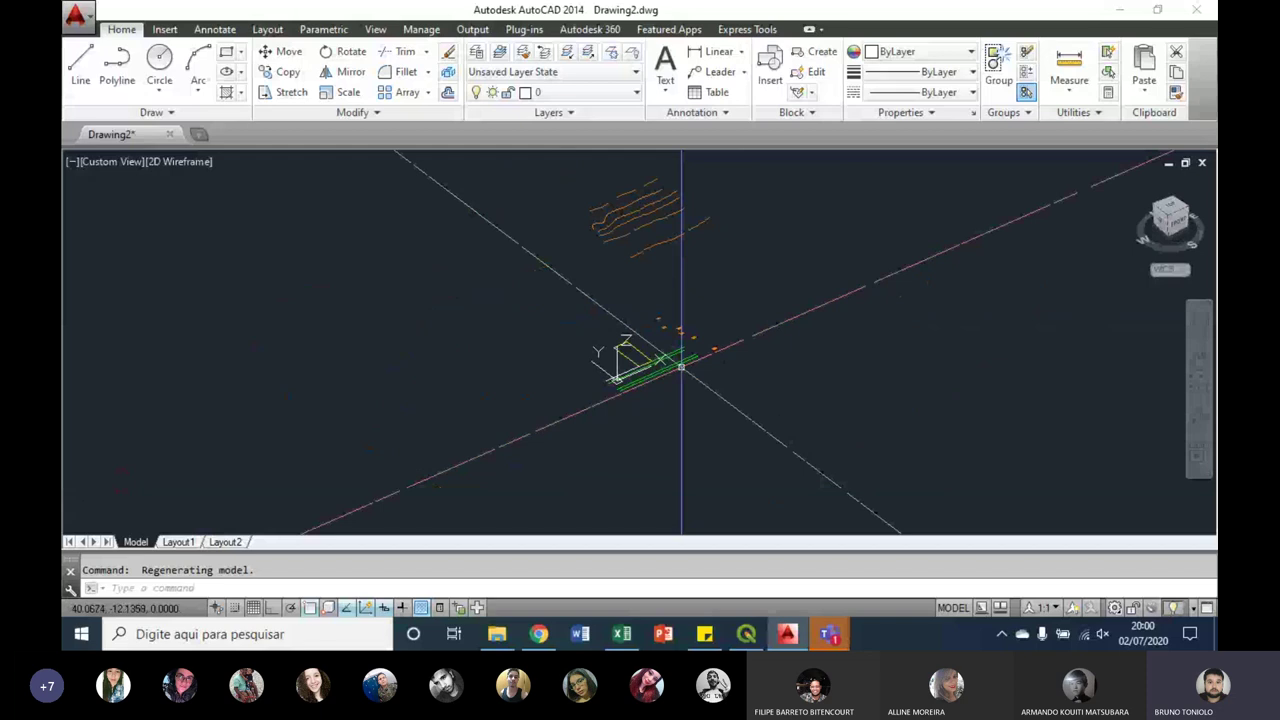
scroll(681, 367, up, 3)
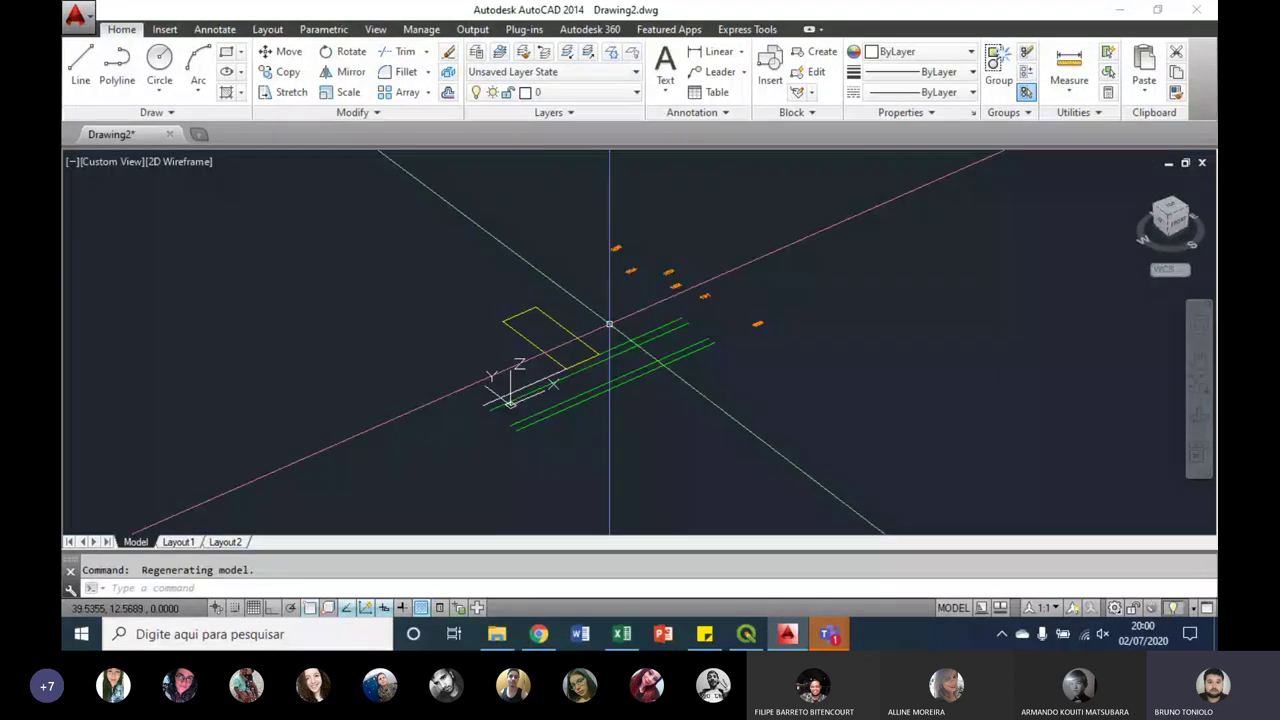
scroll(660, 350, up, 1)
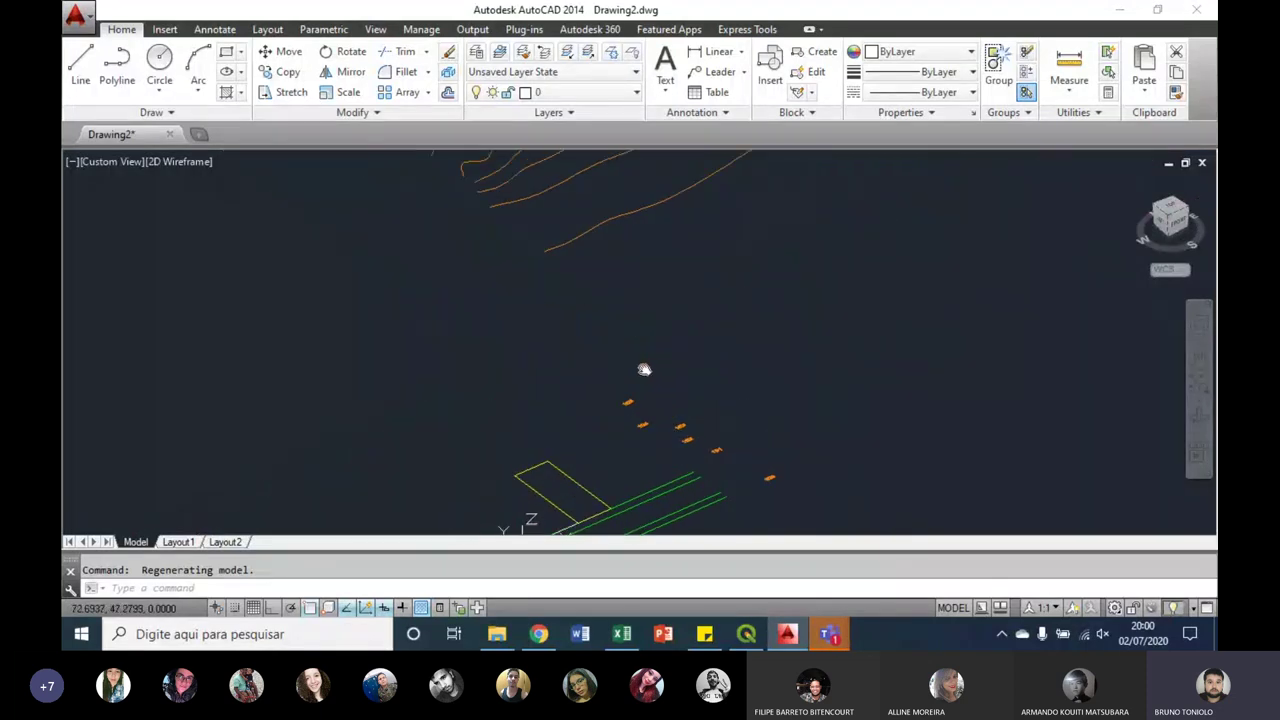
scroll(643, 366, down, 2)
scroll(554, 297, up, 2)
middle_drag(554, 297, 556, 412)
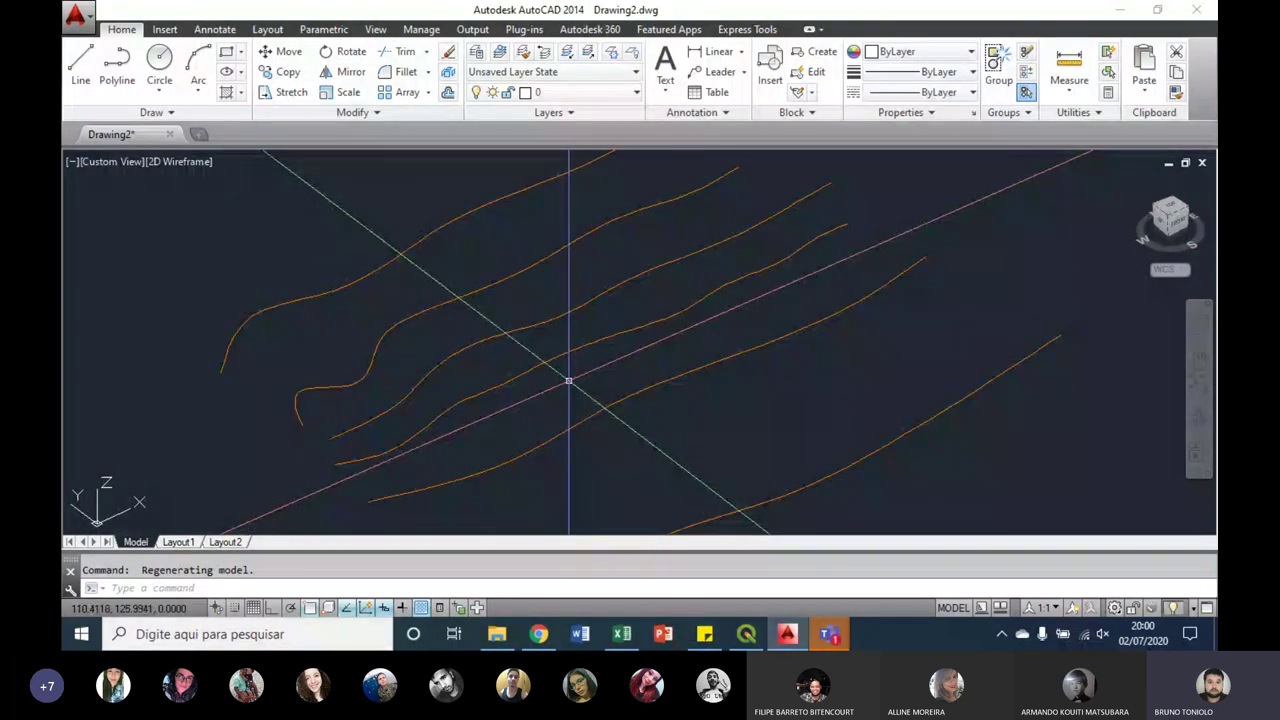
scroll(580, 348, down, 5)
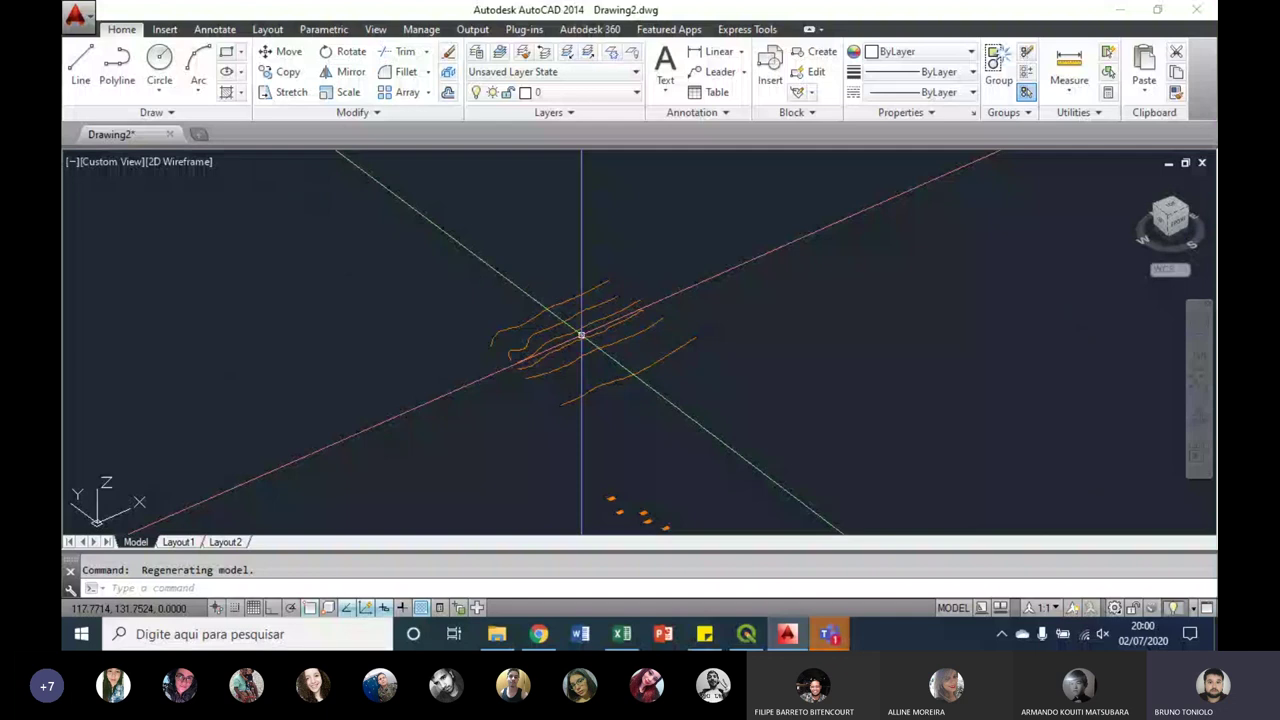
scroll(581, 335, up, 5)
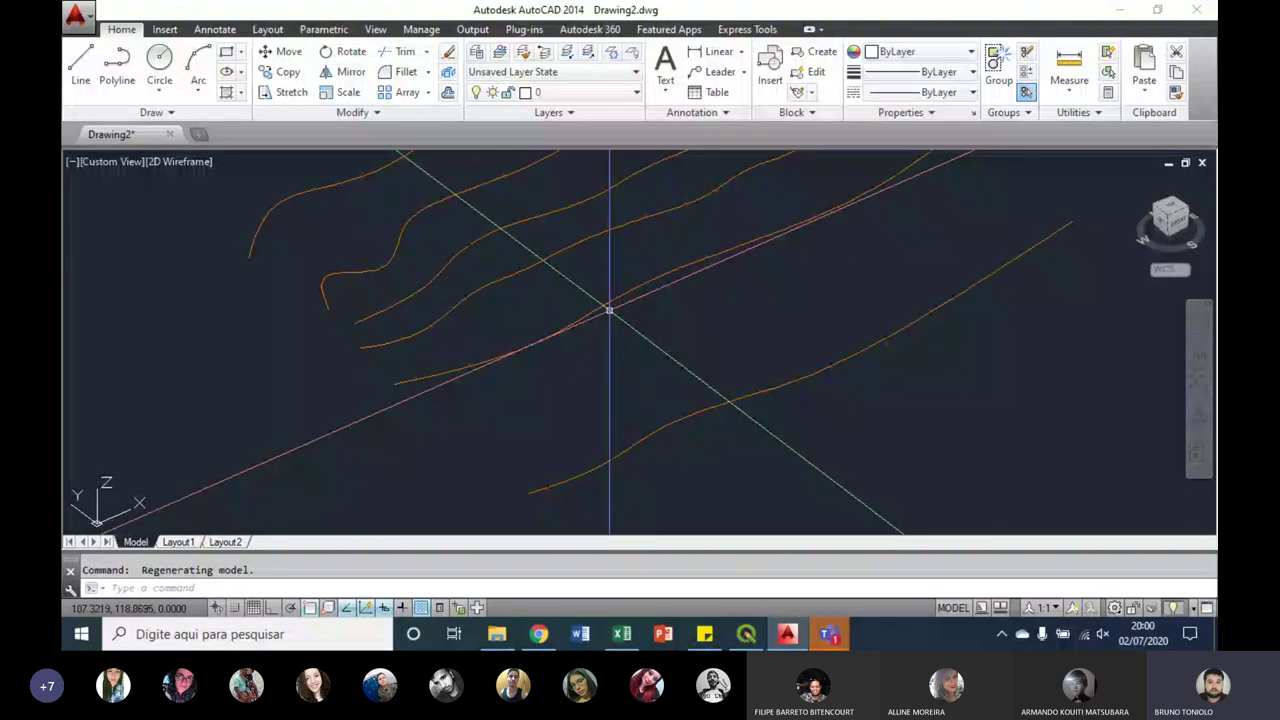
scroll(533, 303, down, 2)
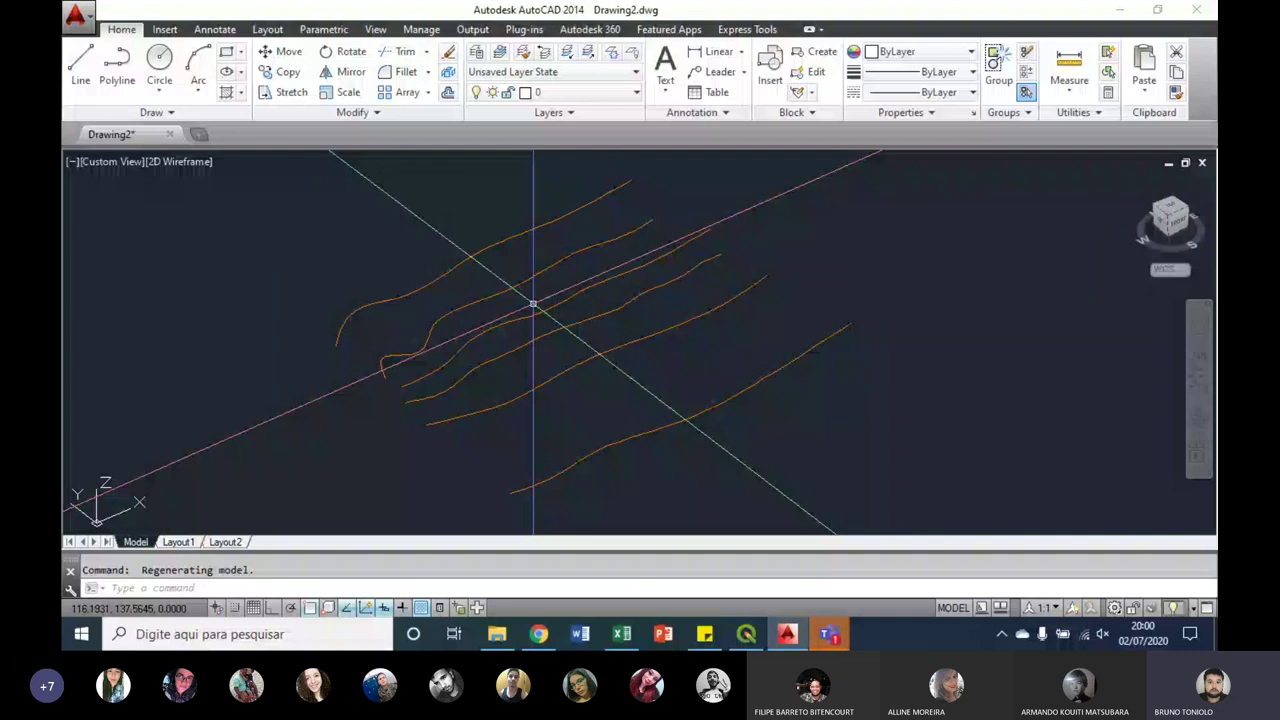
shift+middle_drag(730, 325, 747, 331)
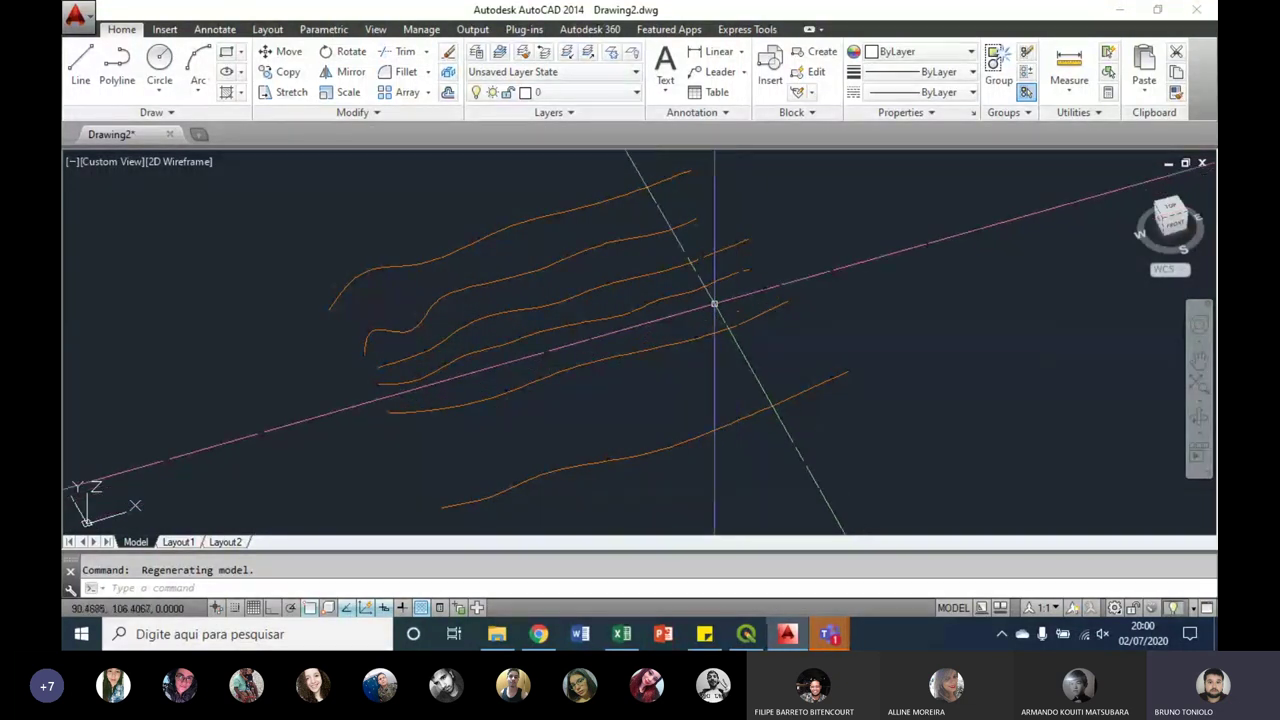
scroll(673, 289, down, 5)
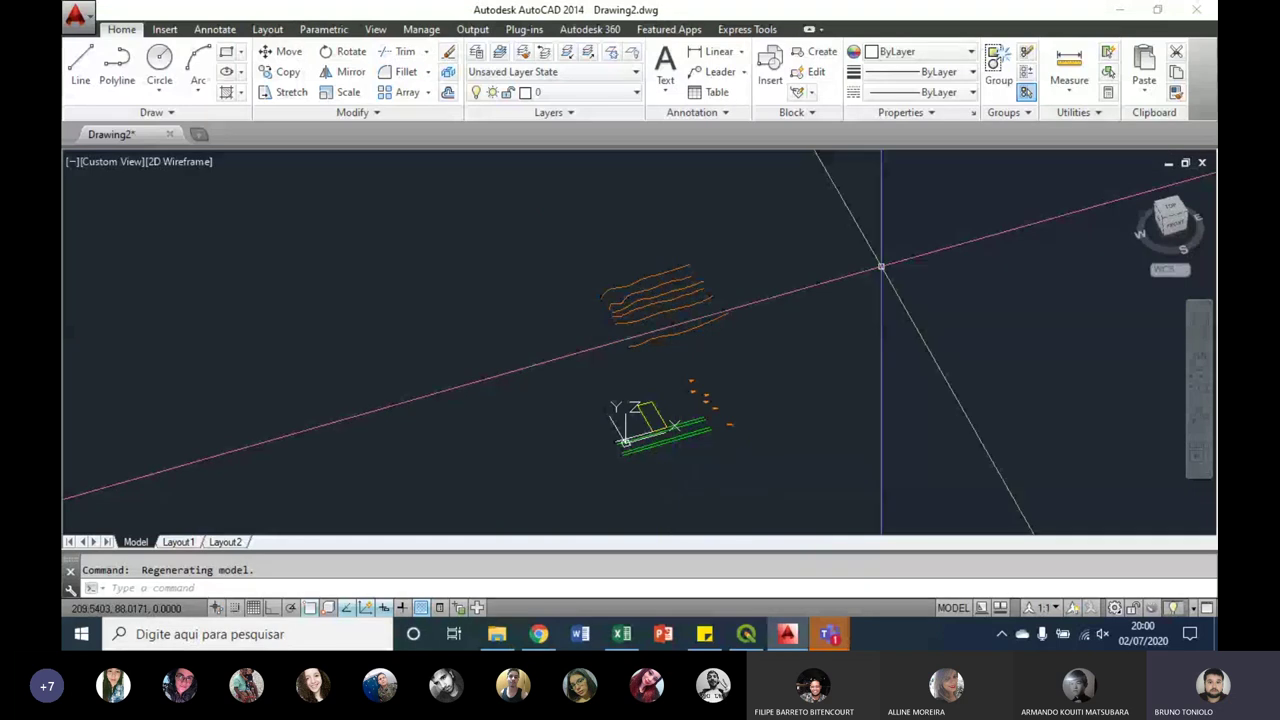
Step: Switch to the ViewCube top view, then tilt the drawing briefly into 3D
drag(1160, 214, 1173, 215)
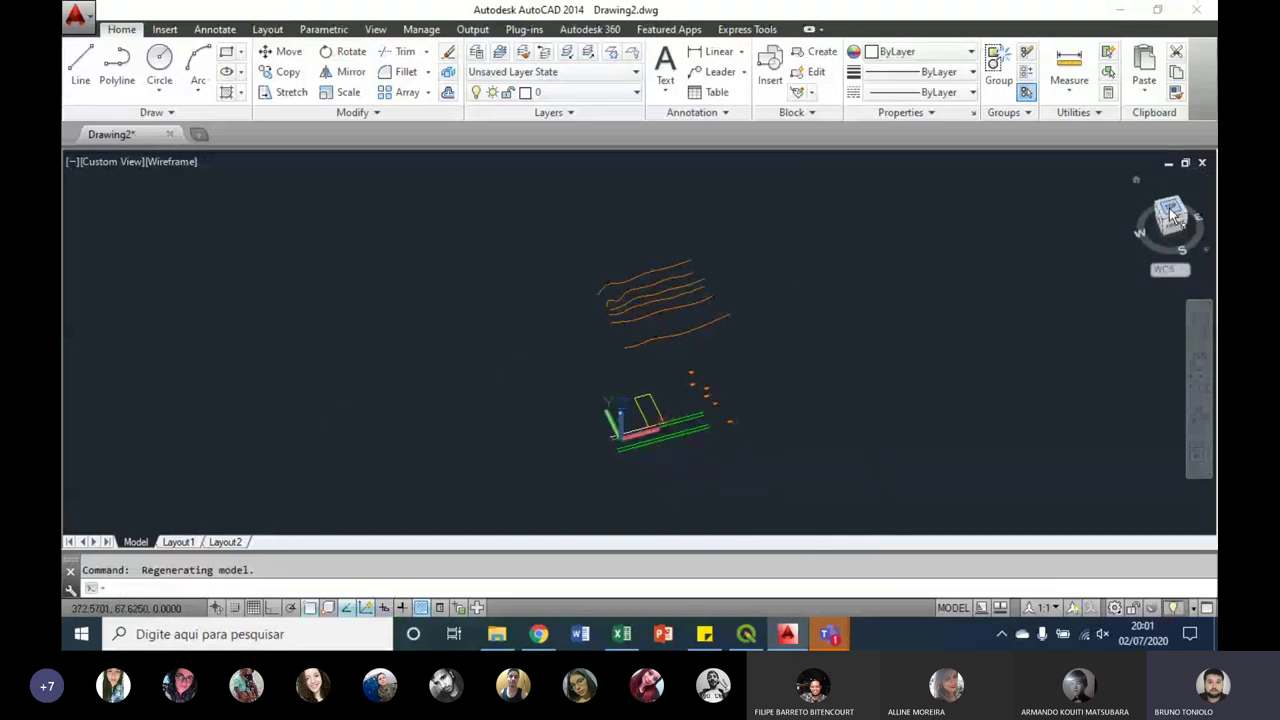
click(1172, 216)
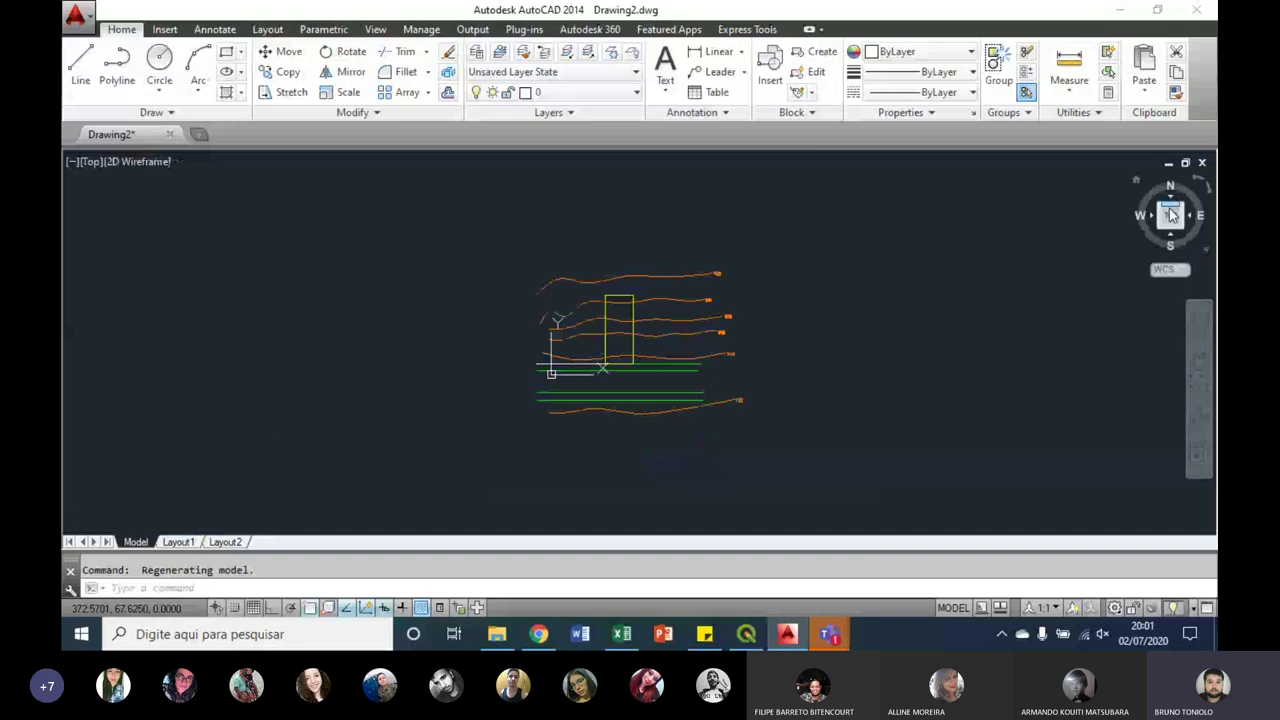
scroll(710, 236, up, 6)
scroll(455, 277, down, 5)
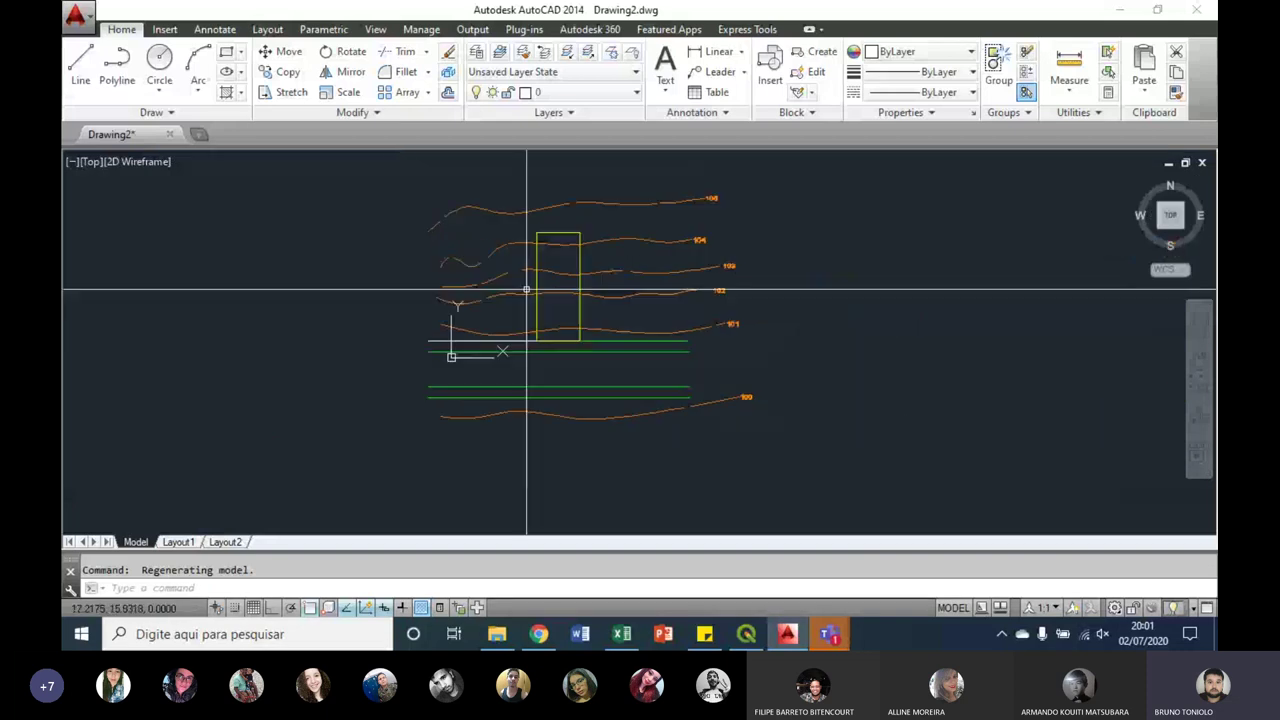
mouse_move(526, 290)
shift+middle_down()
mouse_move(565, 274)
mouse_move(565, 335)
shift+middle_up()
Step: Return to plan view of the current UCS and frame contours 101–104
text(plan)
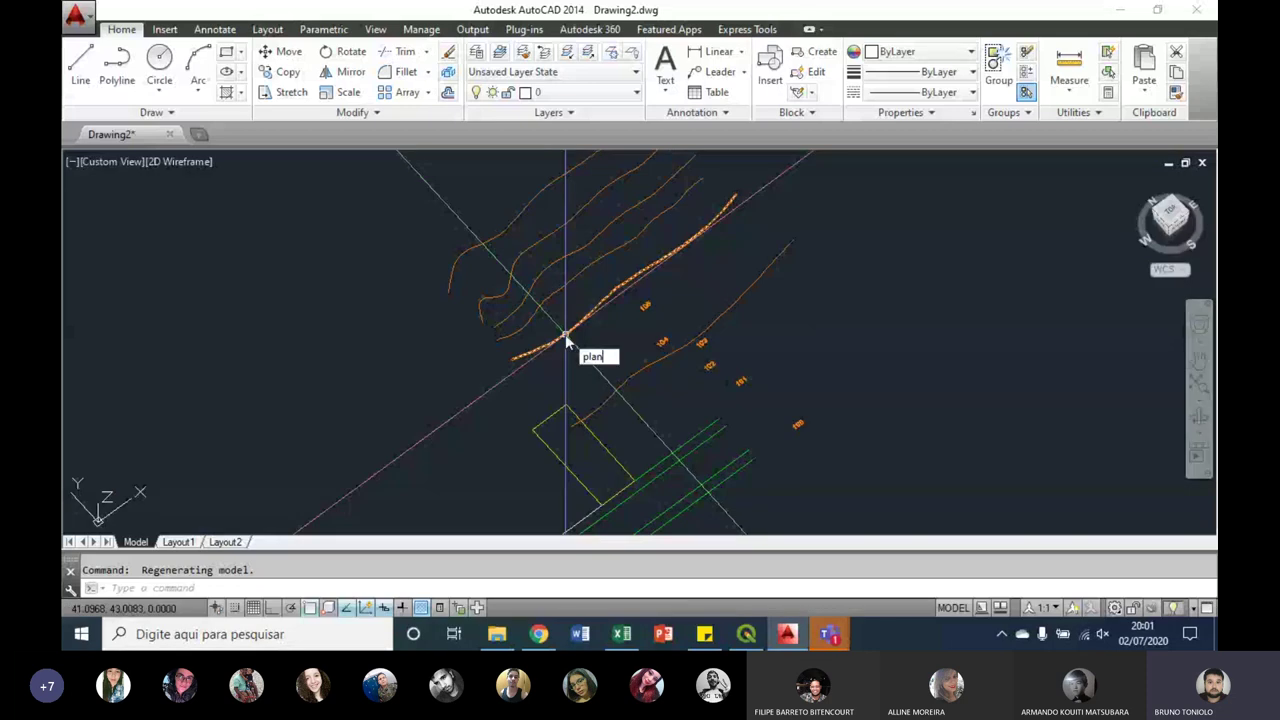
key(Return)
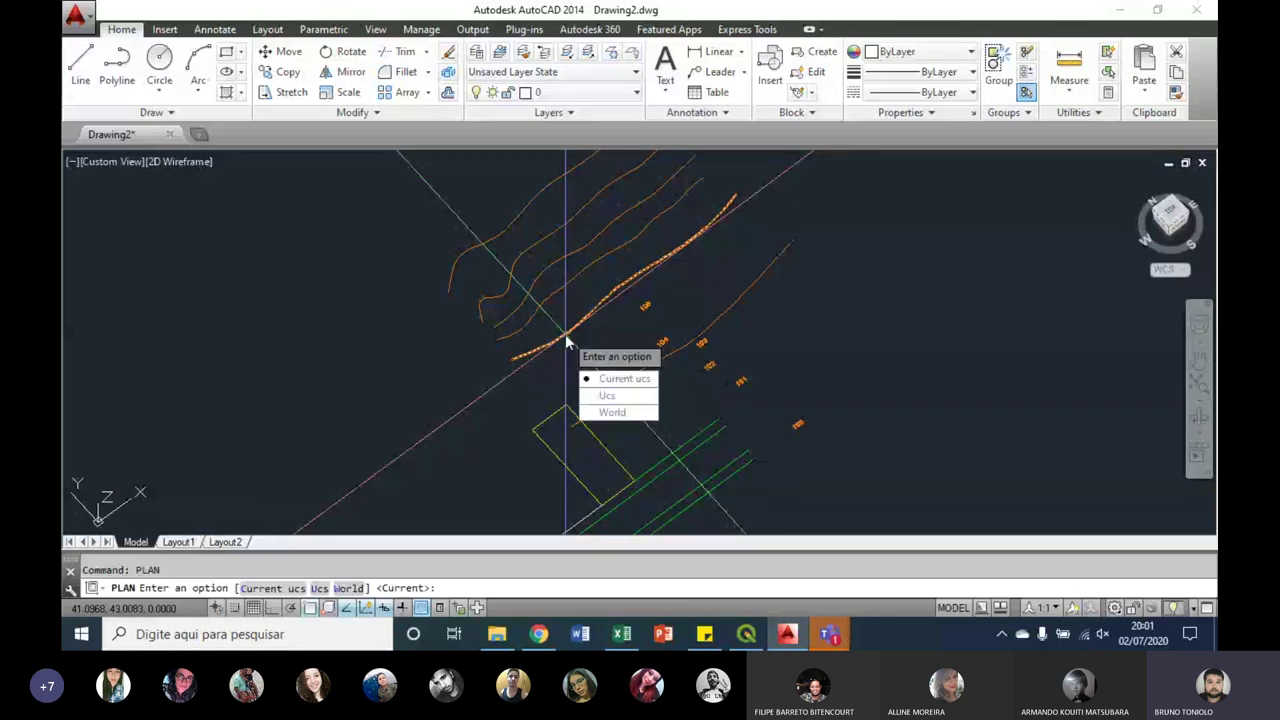
key(Return)
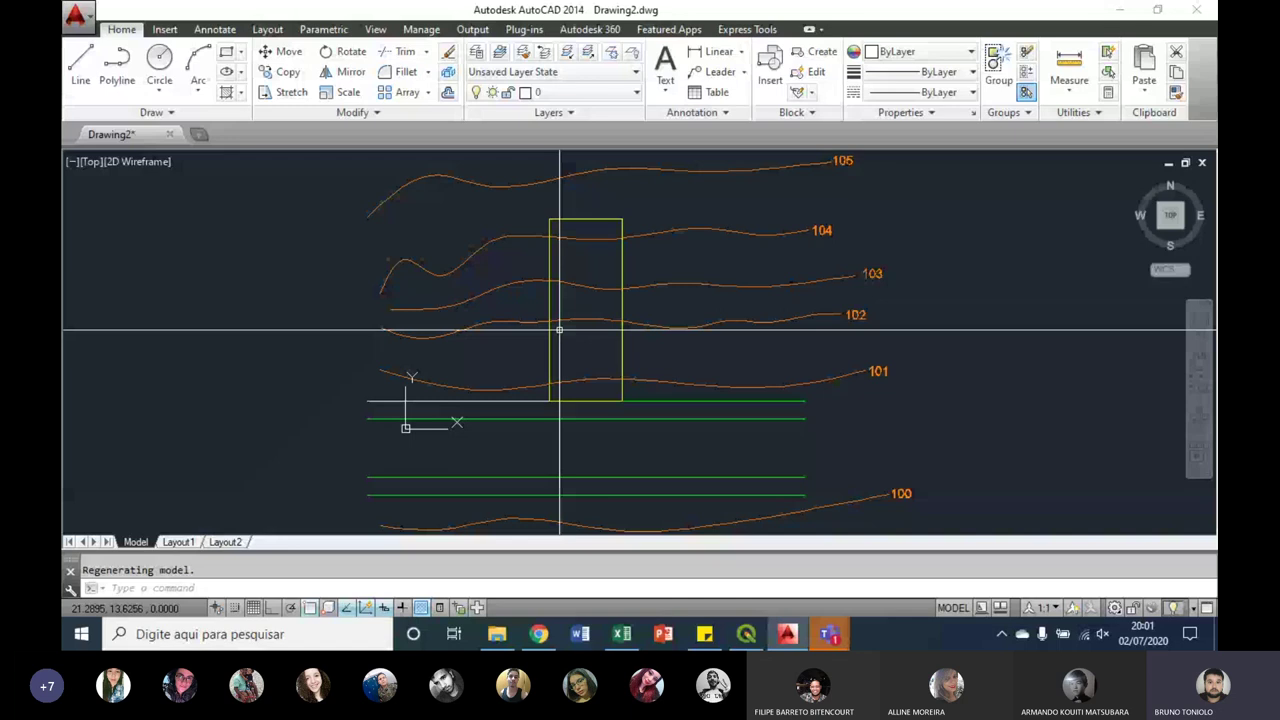
mouse_move(679, 320)
middle_down()
mouse_move(650, 355)
mouse_move(657, 263)
mouse_move(651, 303)
mouse_move(651, 283)
middle_up()
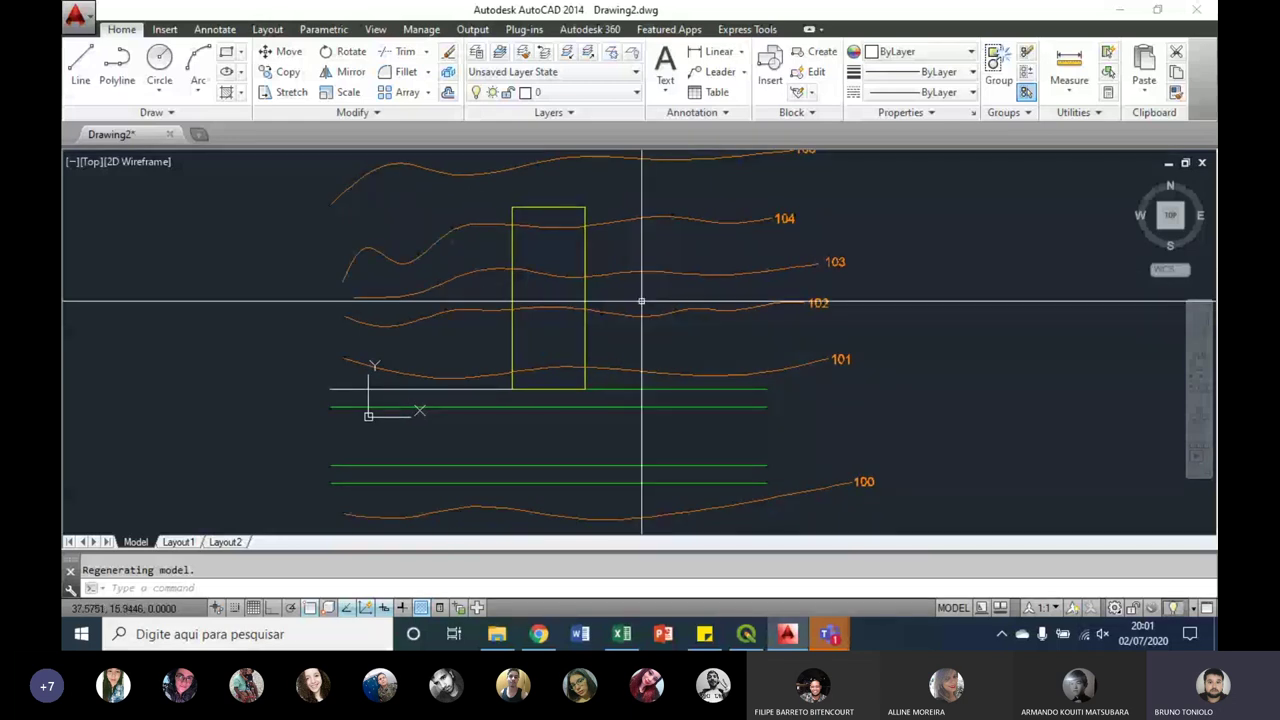
scroll(544, 210, up, 2)
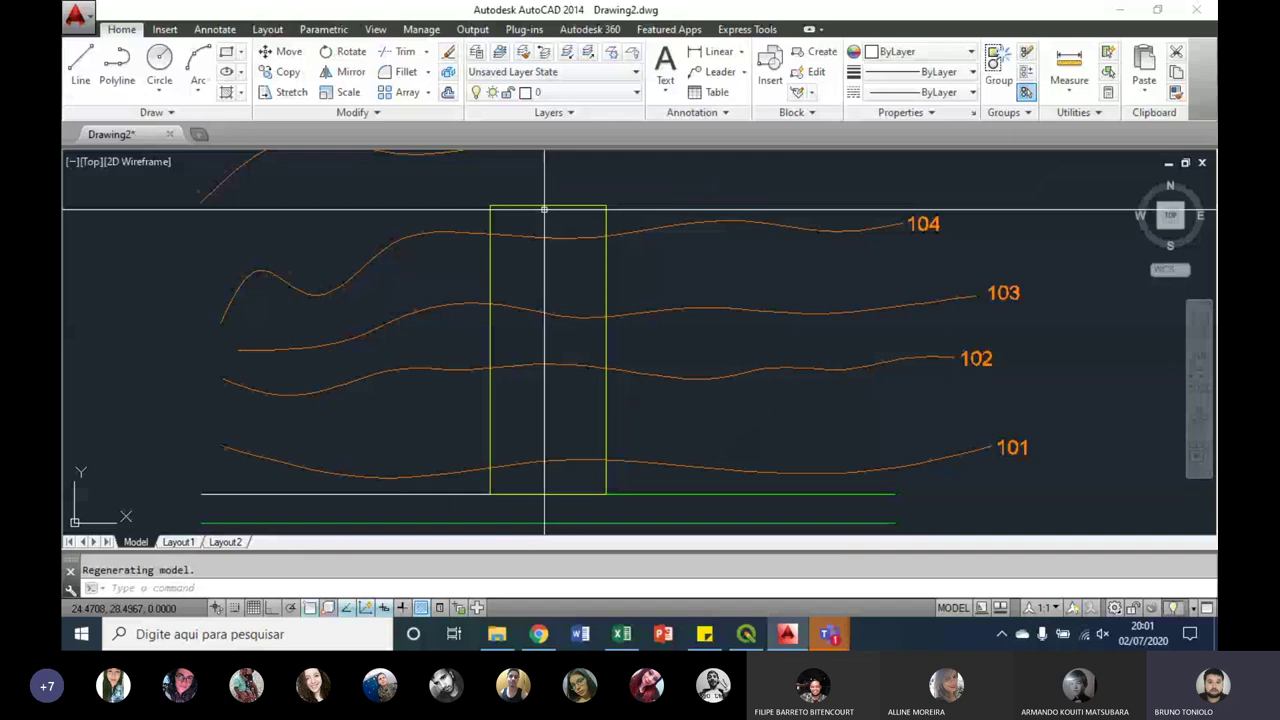
middle_drag(544, 210, 548, 200)
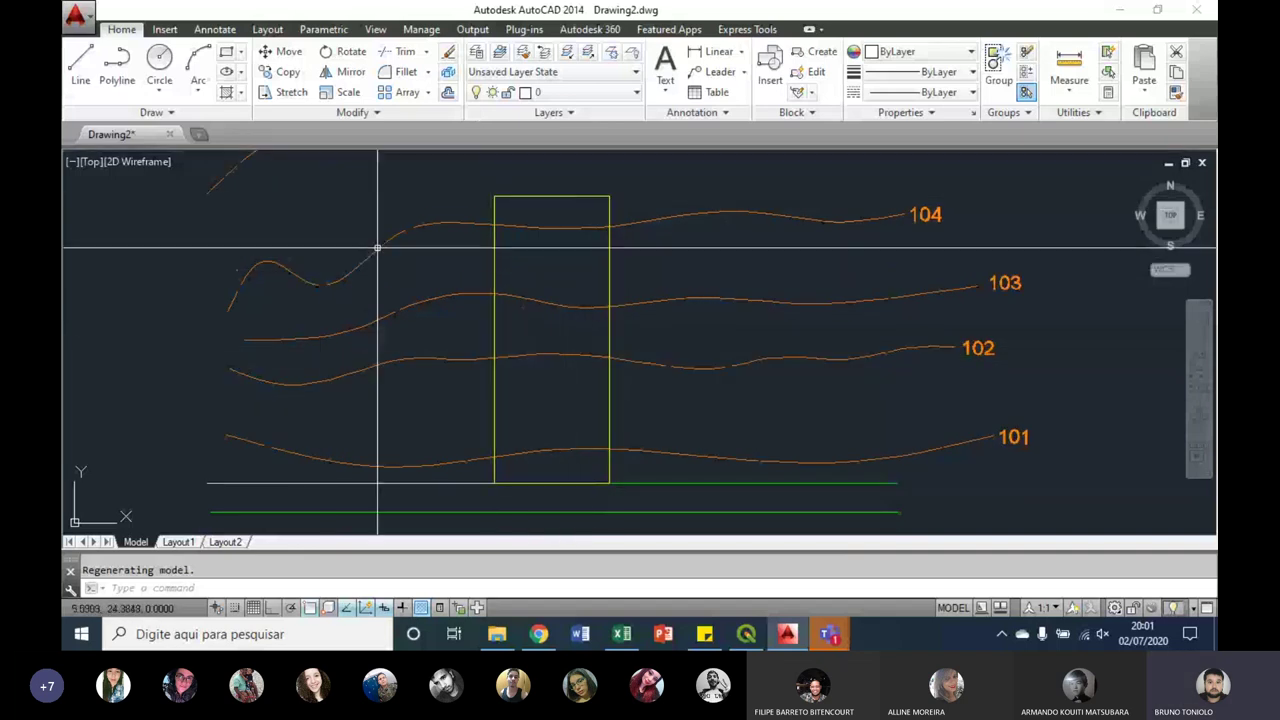
Step: Draw a vertical section line with Ortho on, from above the rectangle to below it
click(85, 77)
scroll(538, 172, up, 2)
scroll(538, 172, down, 2)
click(538, 172)
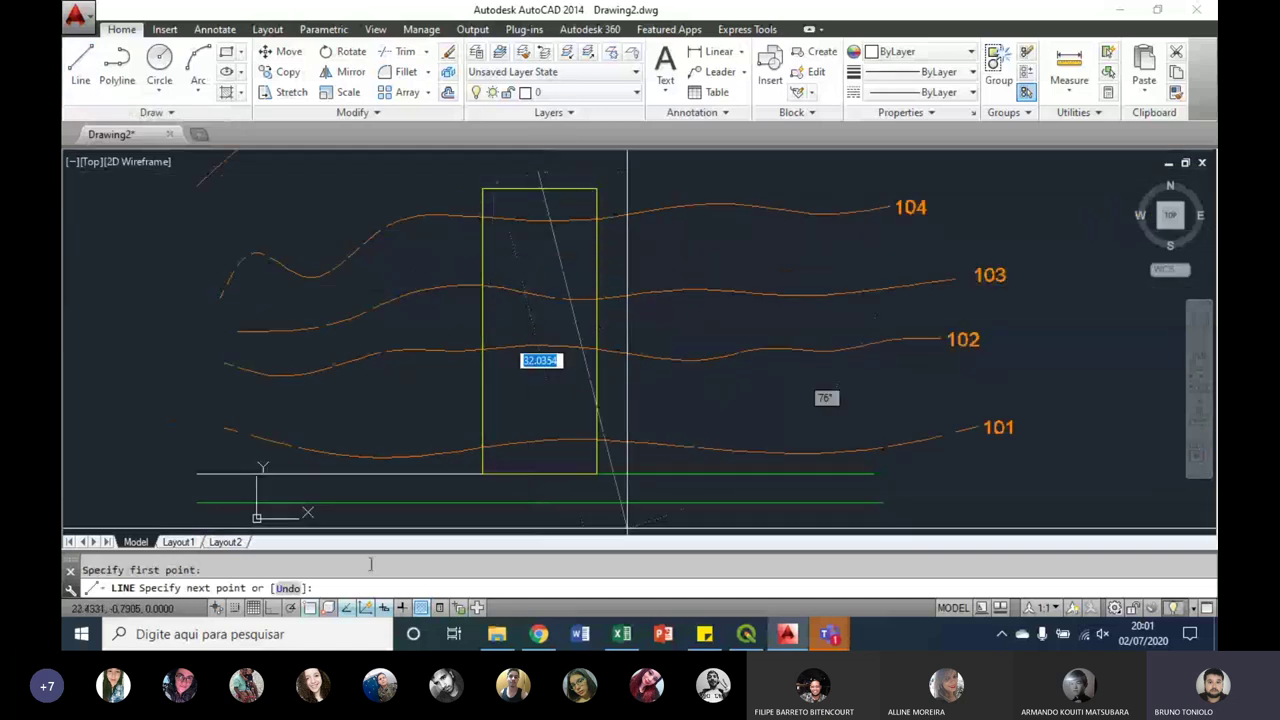
key(F8)
middle_drag(588, 458, 590, 453)
scroll(590, 453, up, 2)
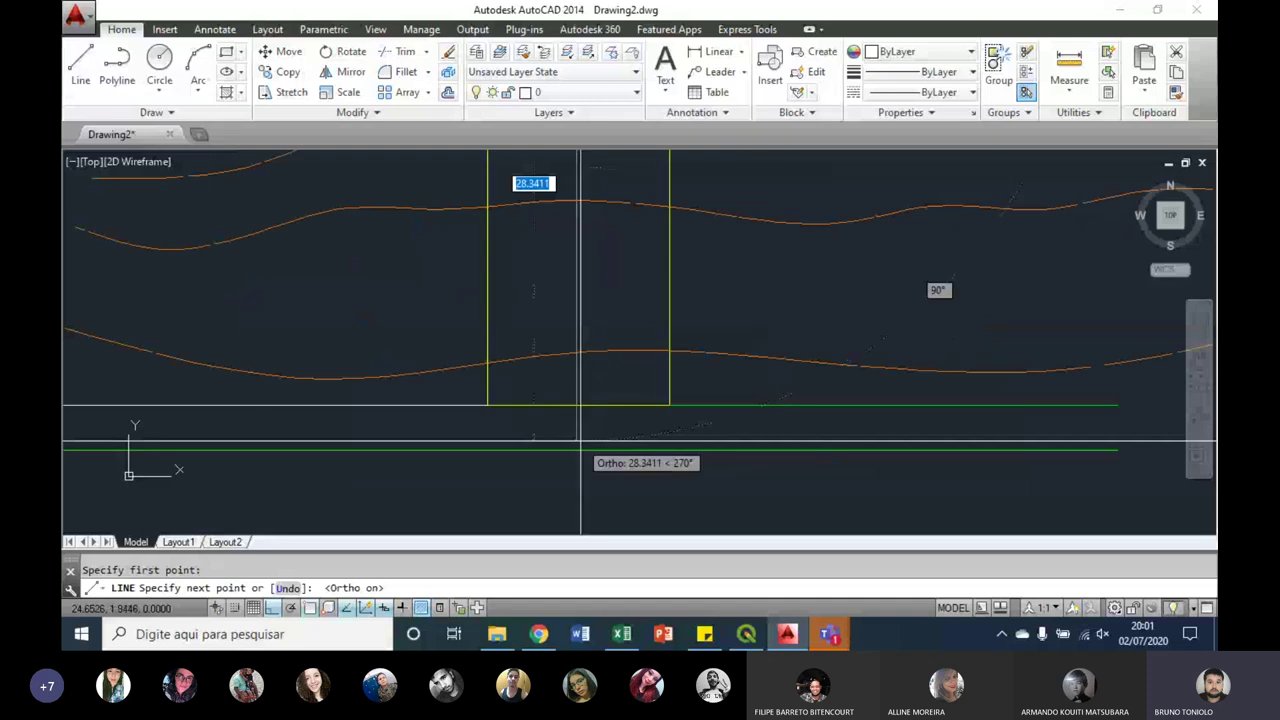
click(580, 440)
scroll(600, 443, up, 5)
scroll(620, 448, down, 2)
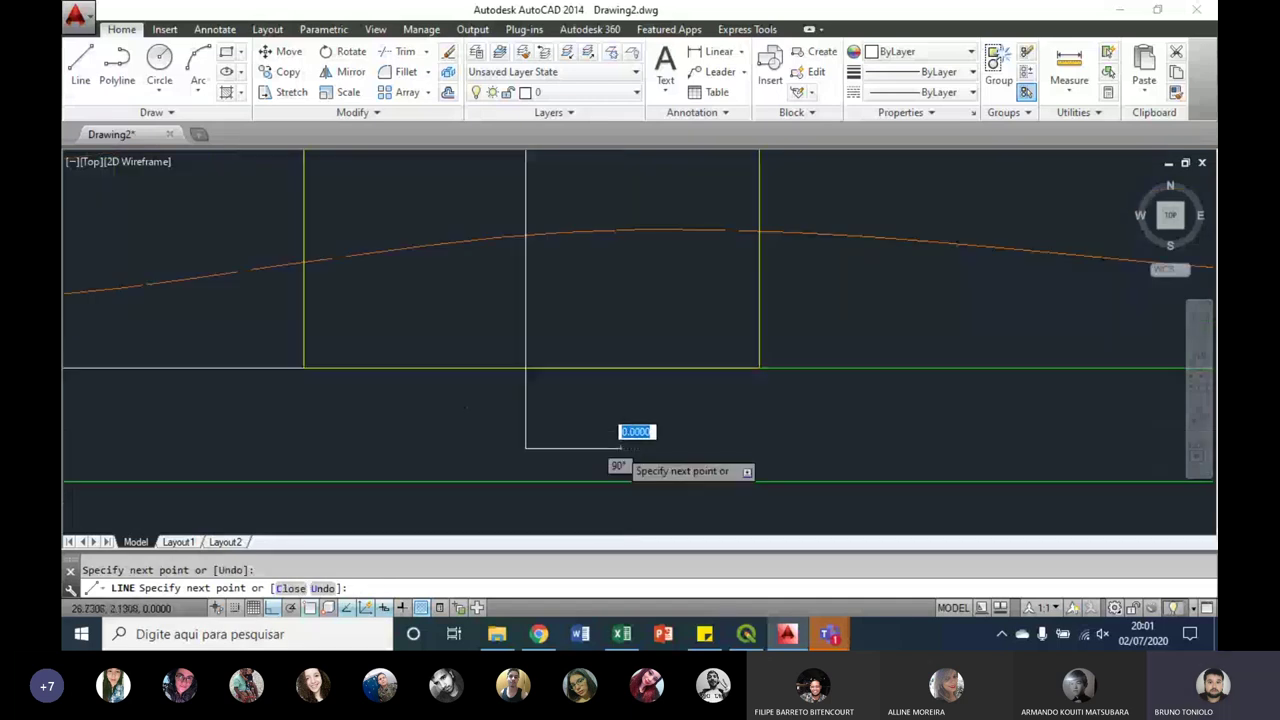
Step: Draw a short horizontal arrow tick at the section line's end with a diagonal arrowhead stroke
click(620, 448)
key(Escape)
scroll(621, 449, up, 2)
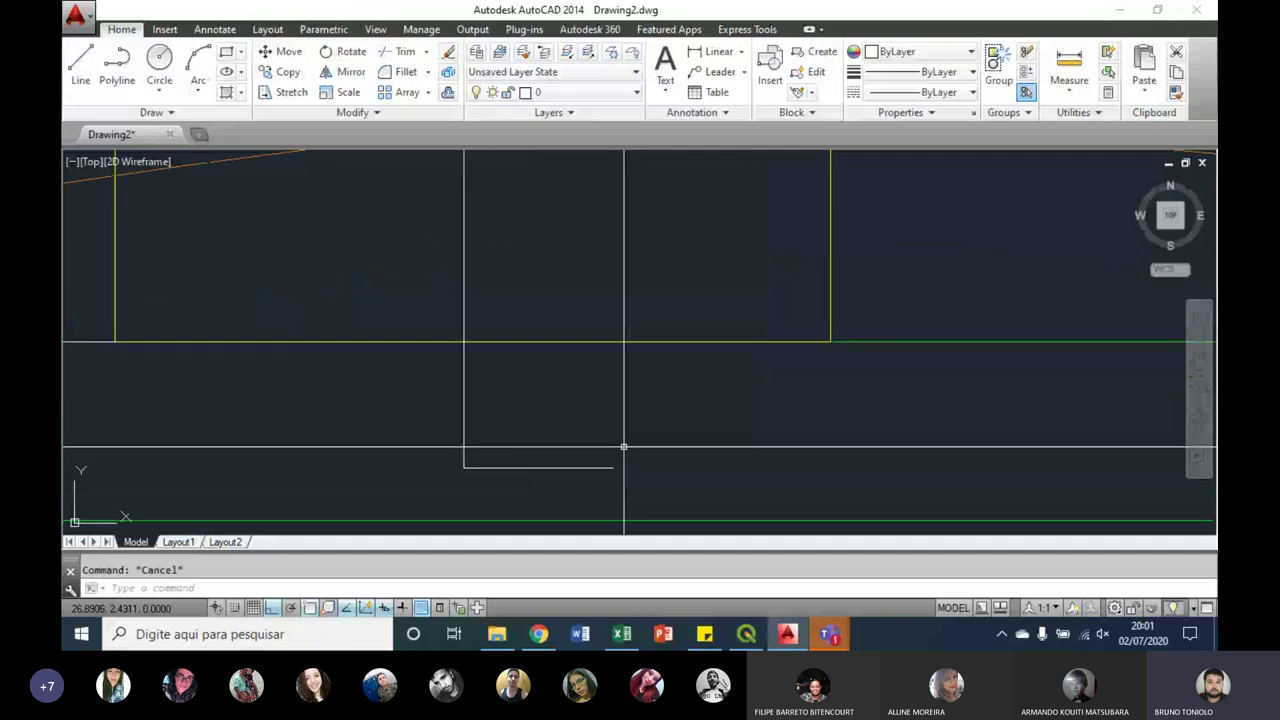
key(Return)
click(612, 467)
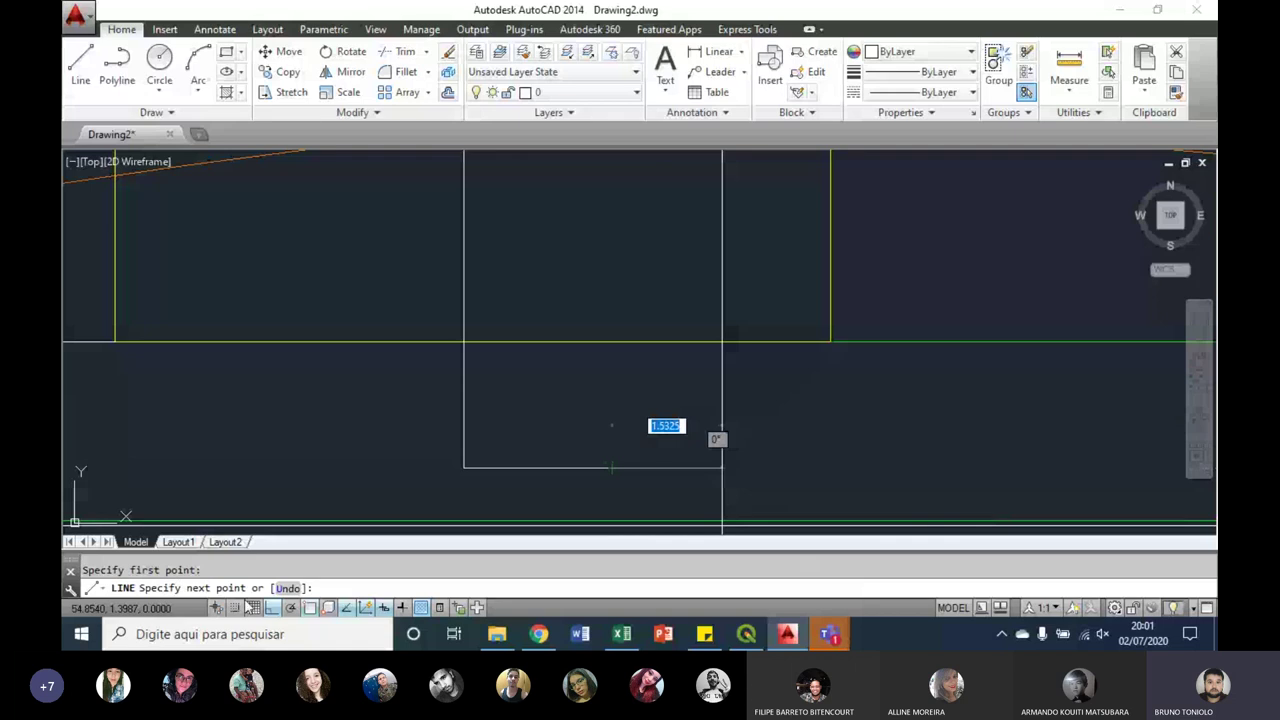
click(270, 611)
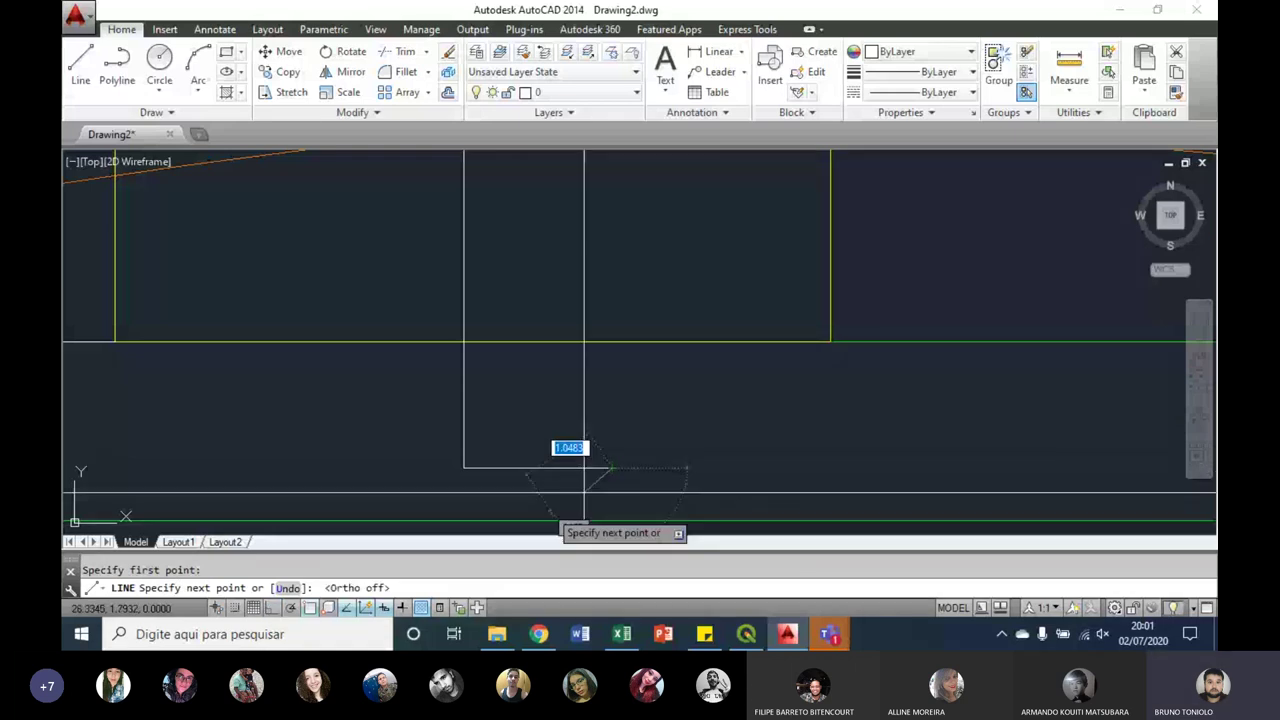
click(607, 464)
key(Return)
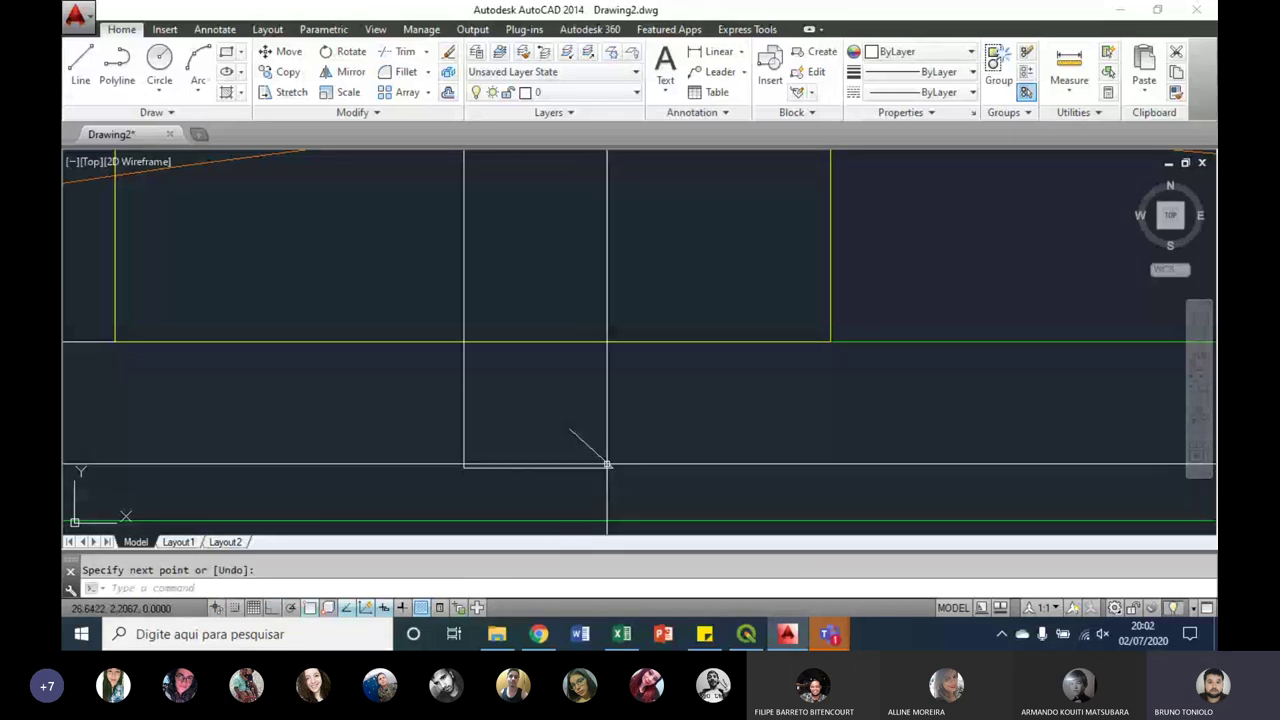
Step: Add the second arrowhead stroke and the top-end arrowhead, toggling Ortho, then pan to review
key(Return)
click(607, 464)
scroll(607, 464, up, 2)
scroll(607, 464, down, 3)
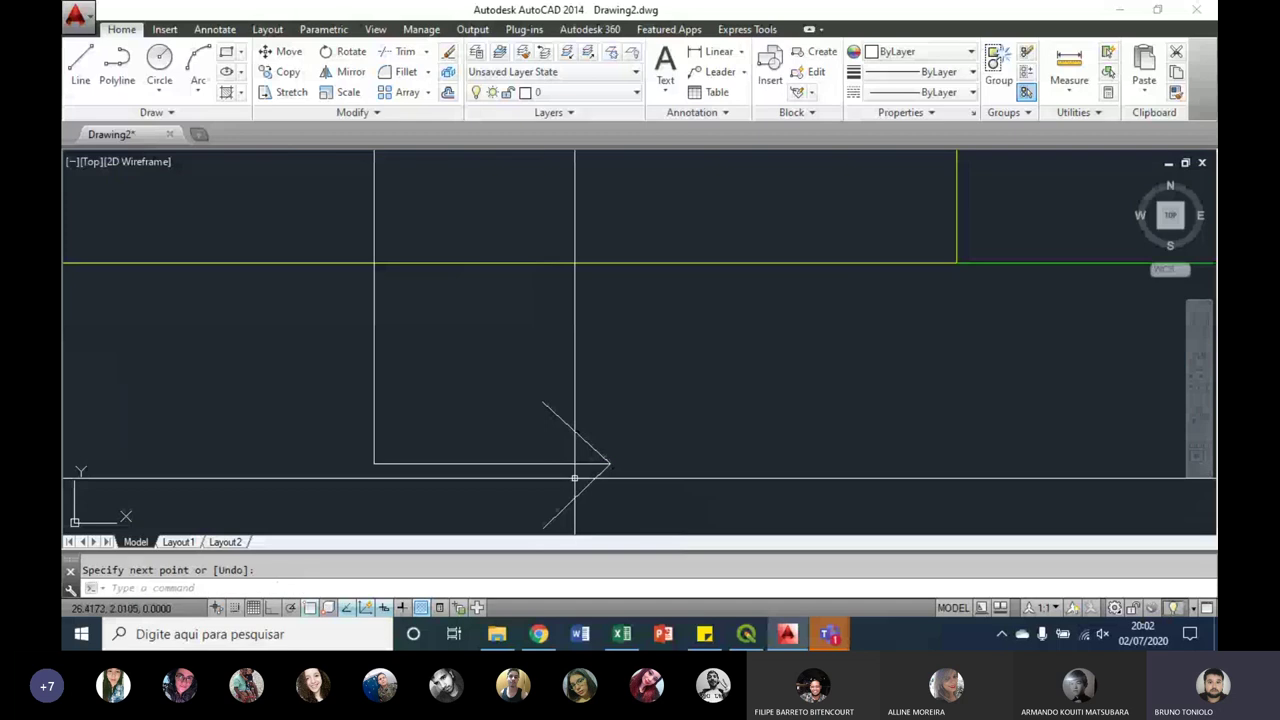
middle_drag(595, 317, 570, 337)
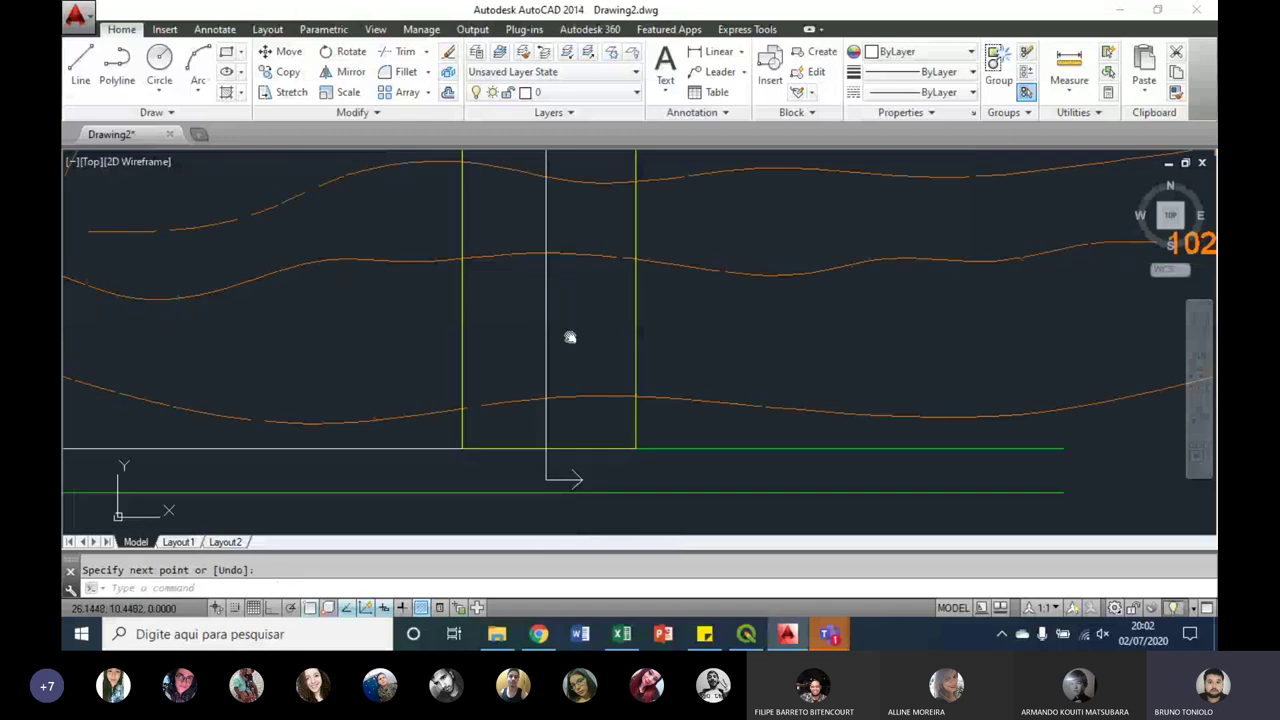
scroll(570, 337, up, 3)
click(275, 612)
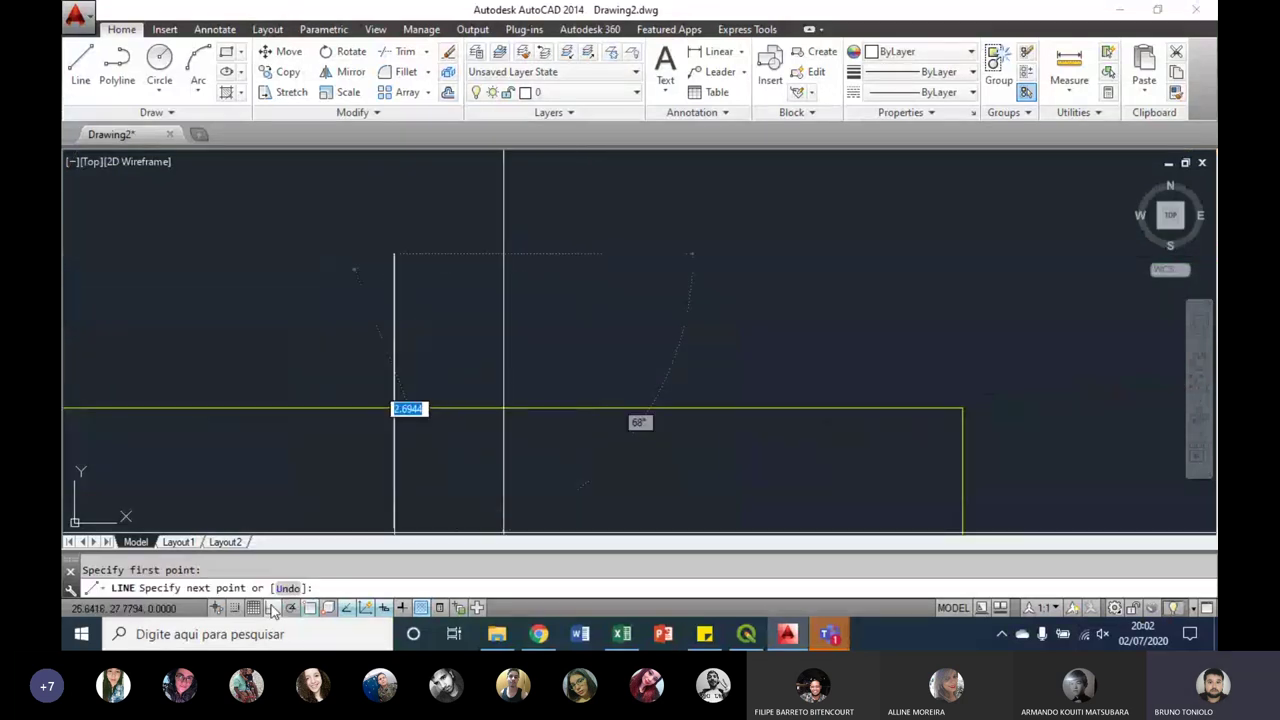
click(273, 612)
scroll(700, 230, down, 2)
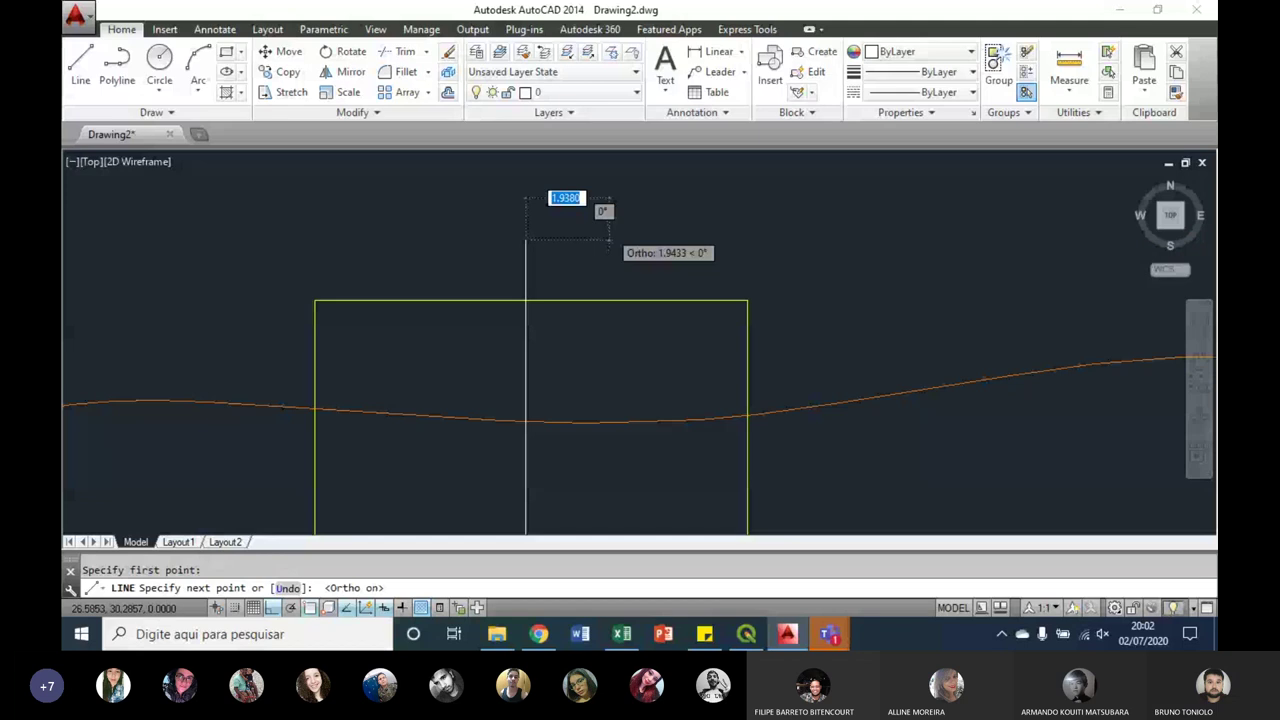
scroll(610, 238, down, 5)
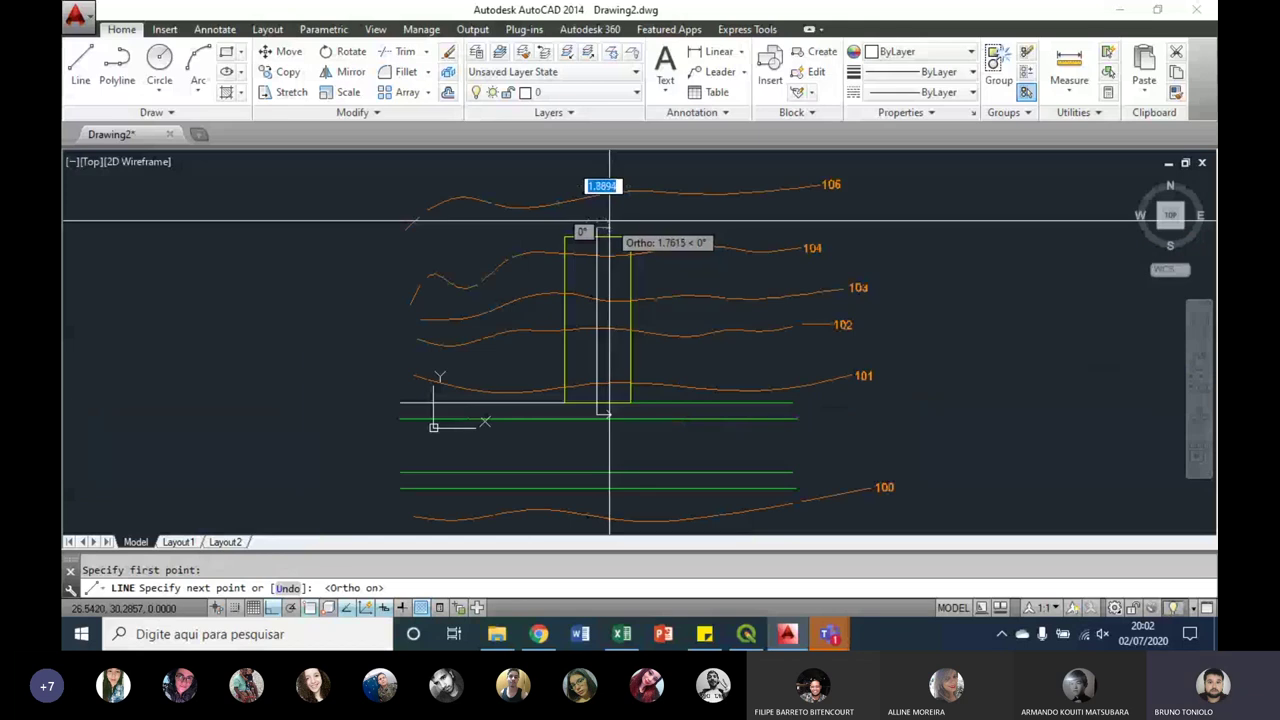
key(F8)
scroll(609, 219, up, 5)
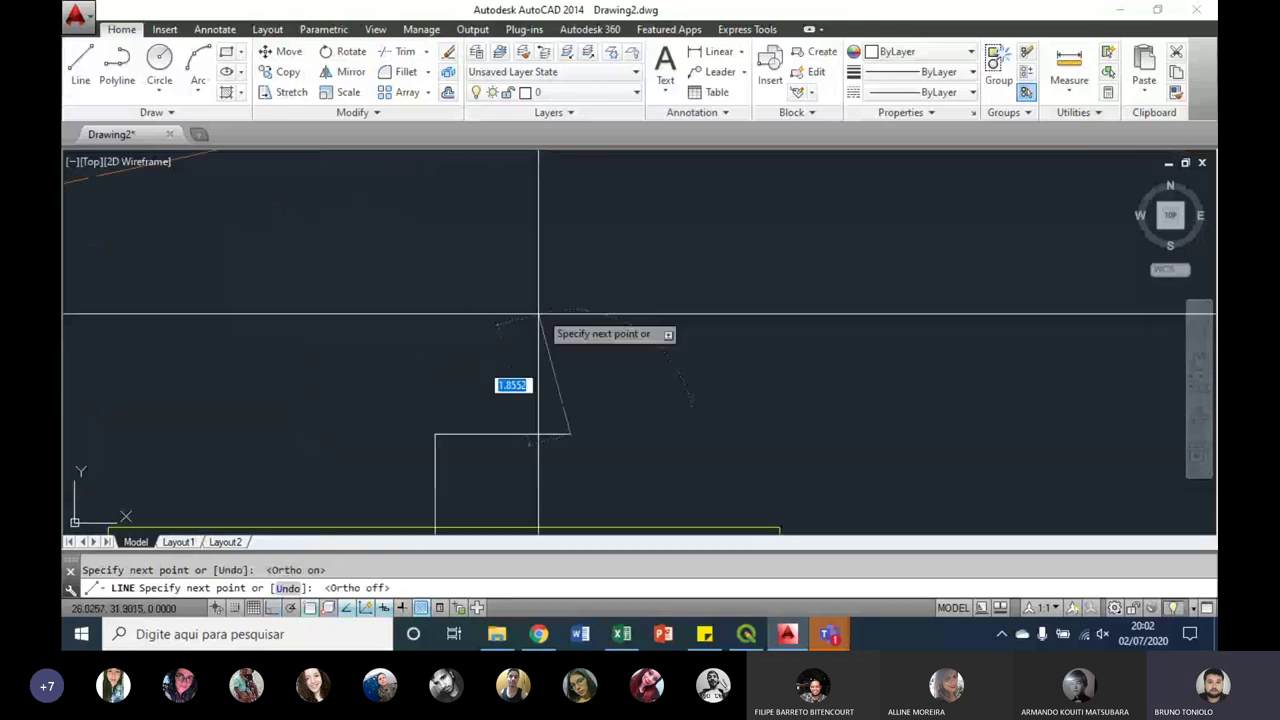
key(Return)
key(Return)
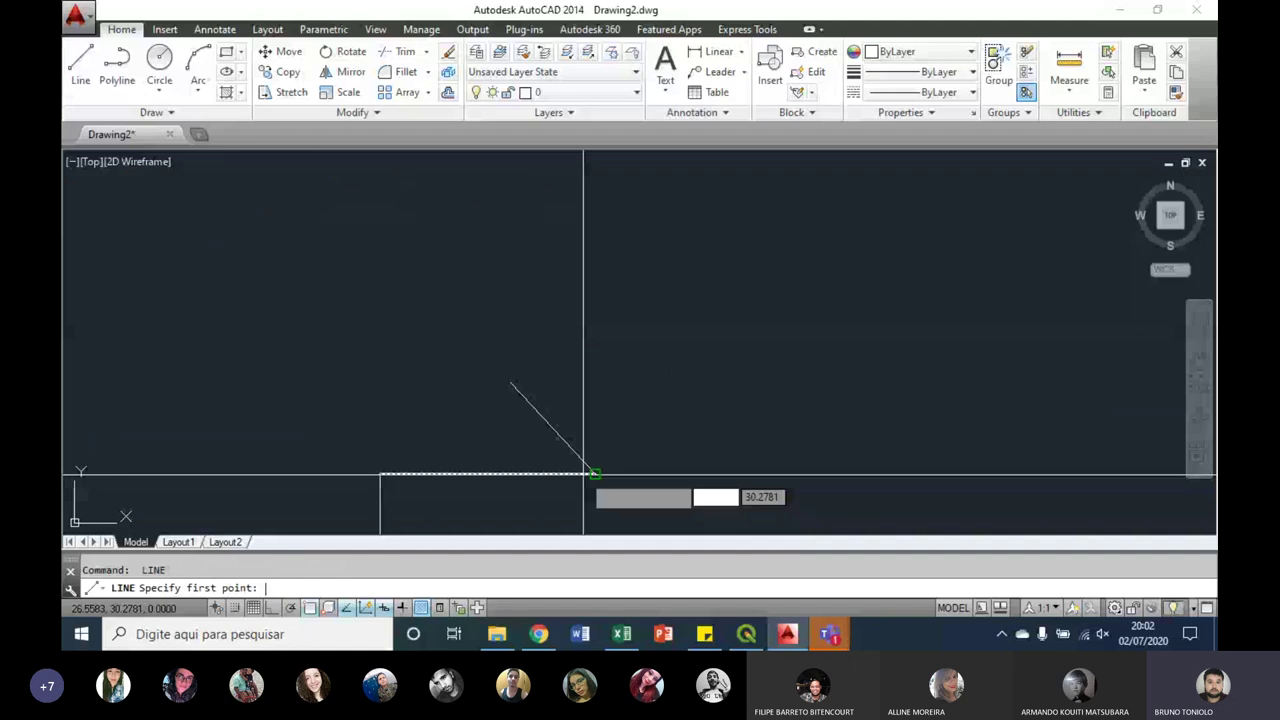
click(594, 473)
scroll(586, 286, down, 5)
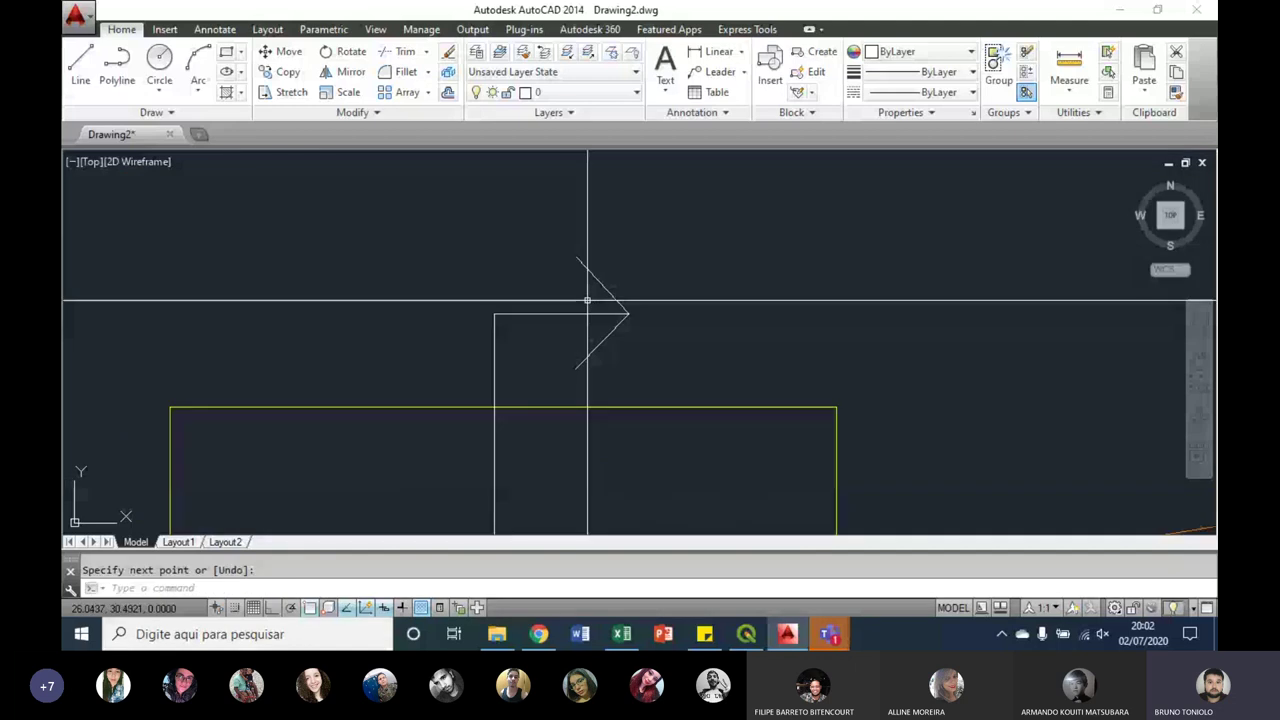
scroll(534, 259, down, 5)
middle_drag(534, 259, 546, 250)
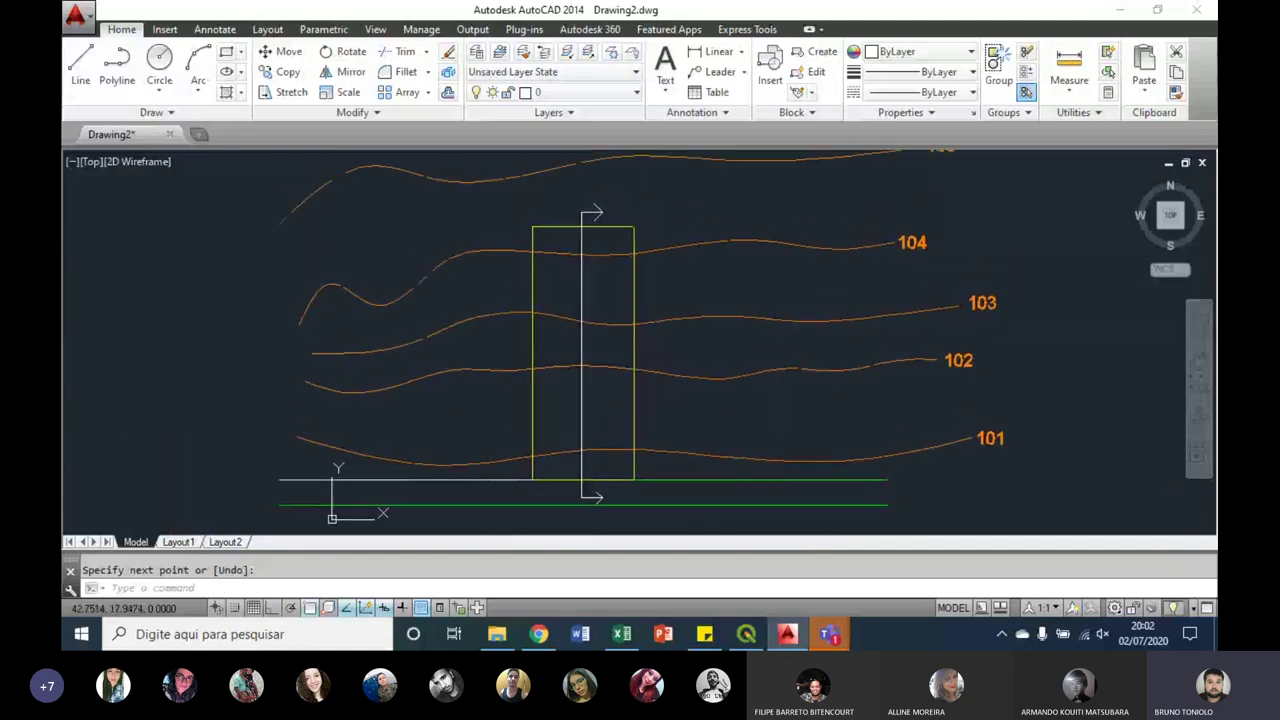
mouse_move(745, 361)
middle_down()
mouse_move(769, 349)
mouse_move(740, 346)
mouse_move(748, 318)
middle_up()
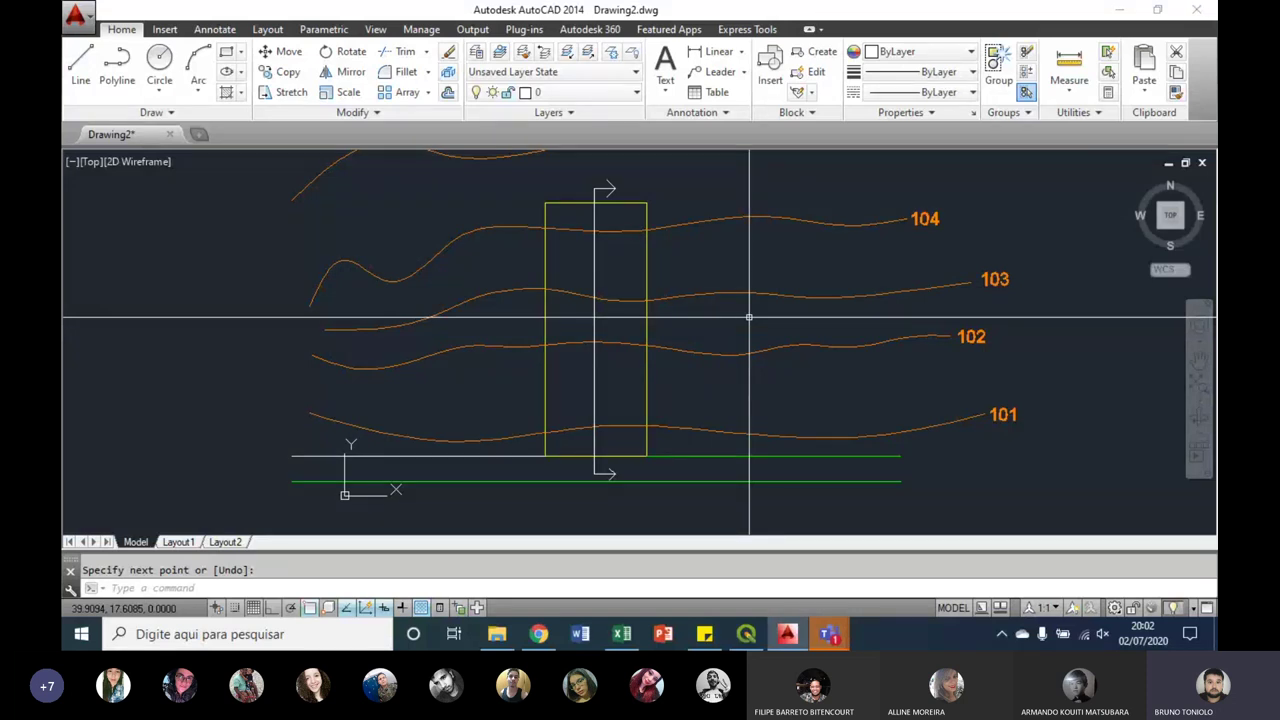
scroll(630, 348, down, 2)
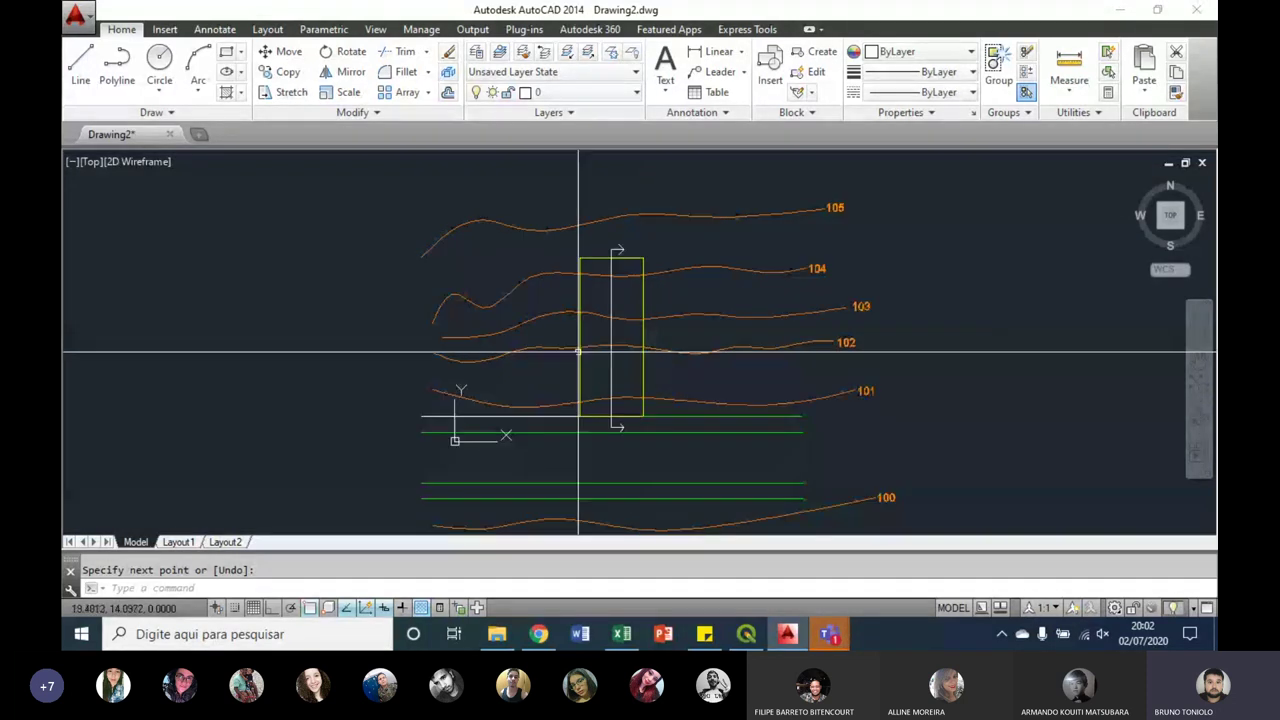
scroll(606, 320, up, 2)
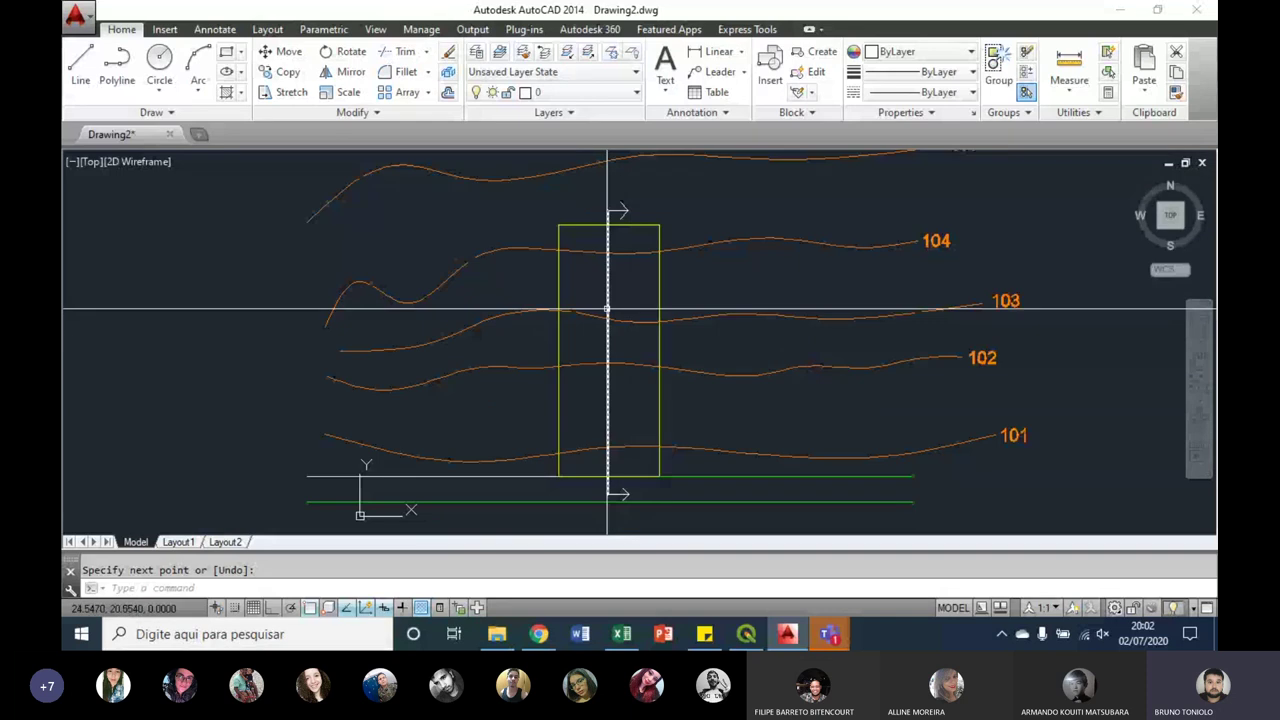
mouse_move(606, 310)
scroll(568, 269, down, 3)
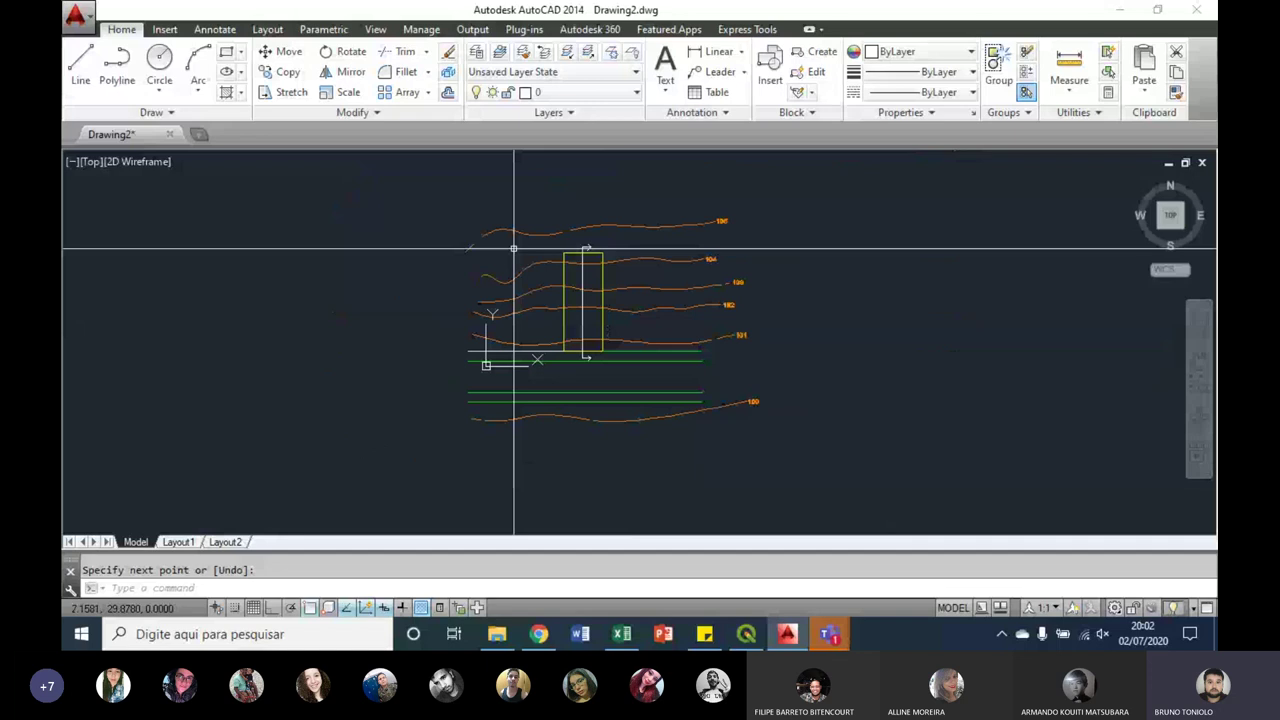
drag(455, 200, 790, 435)
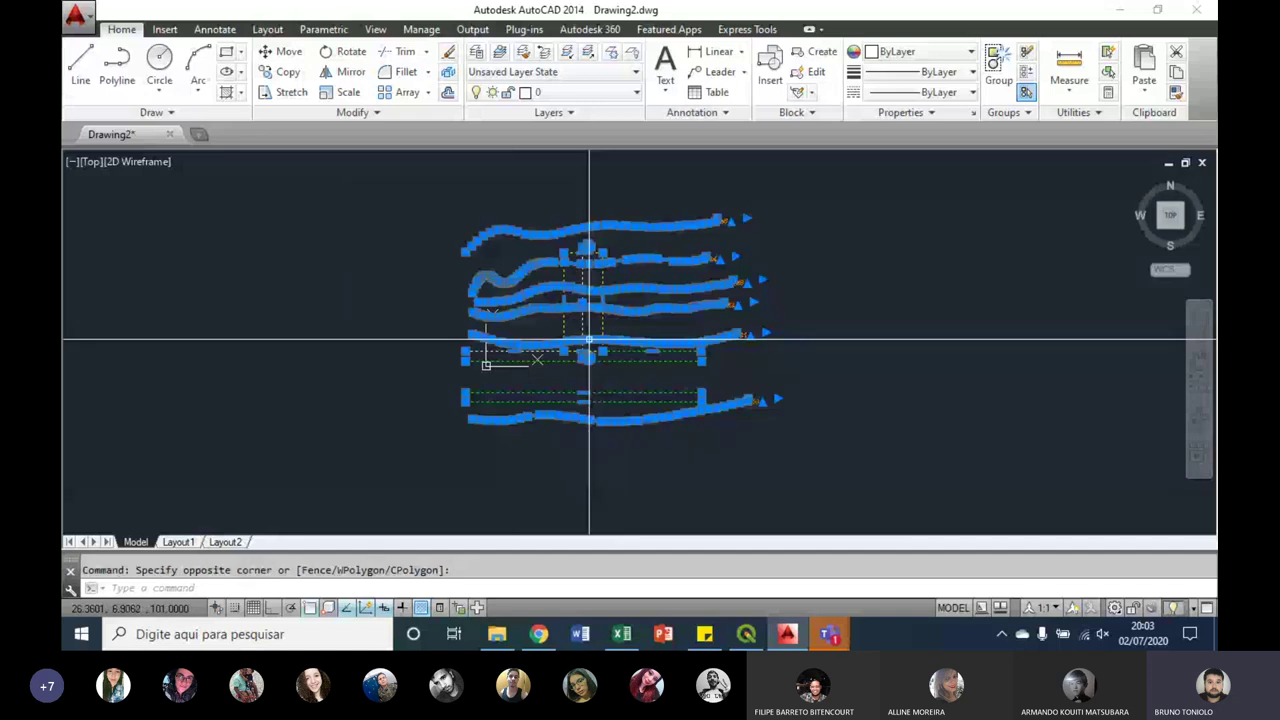
Step: Copy the site plan with its section rectangle 158 units horizontally to the right
click(289, 80)
click(298, 268)
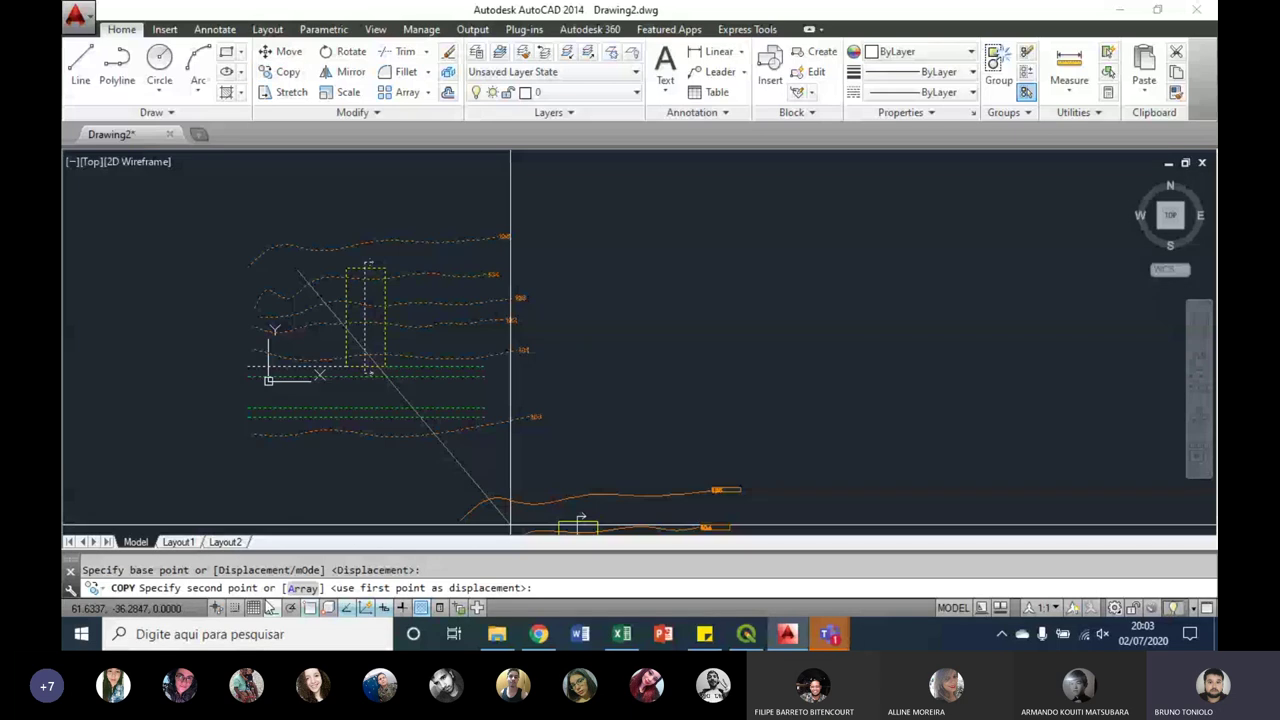
click(270, 607)
middle_drag(922, 270, 730, 285)
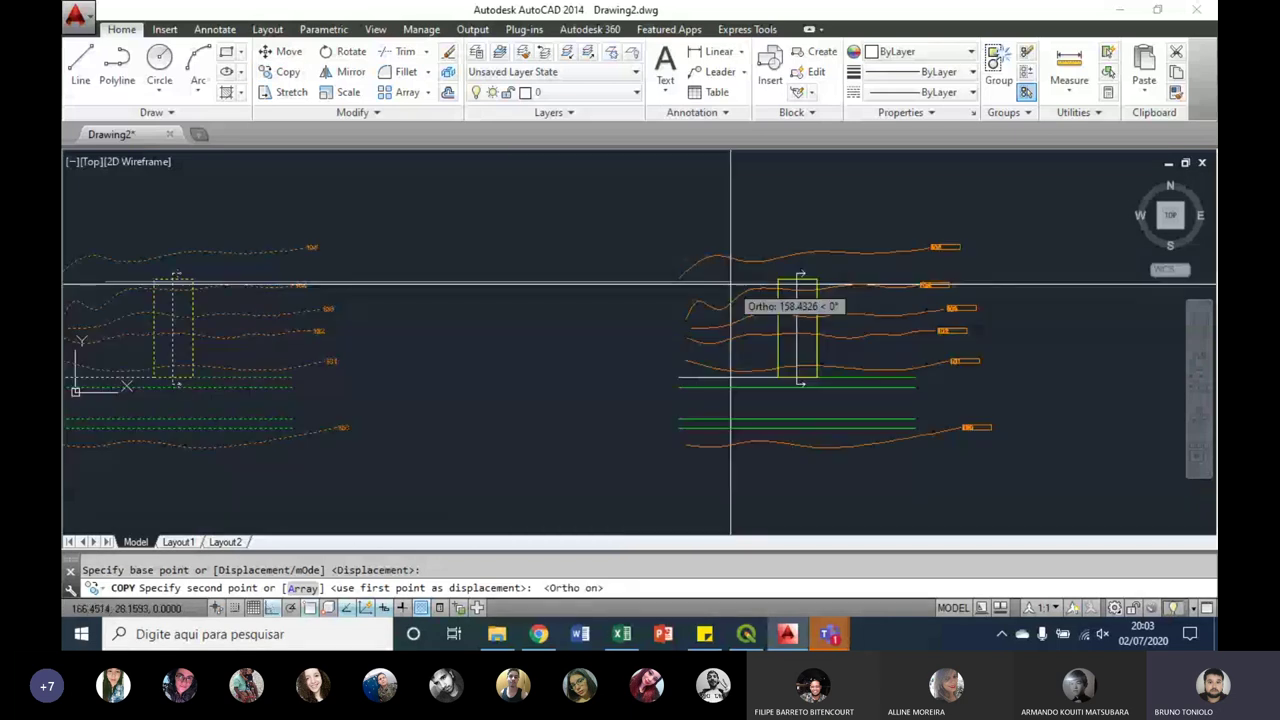
click(730, 285)
scroll(700, 275, up, 2)
key(Escape)
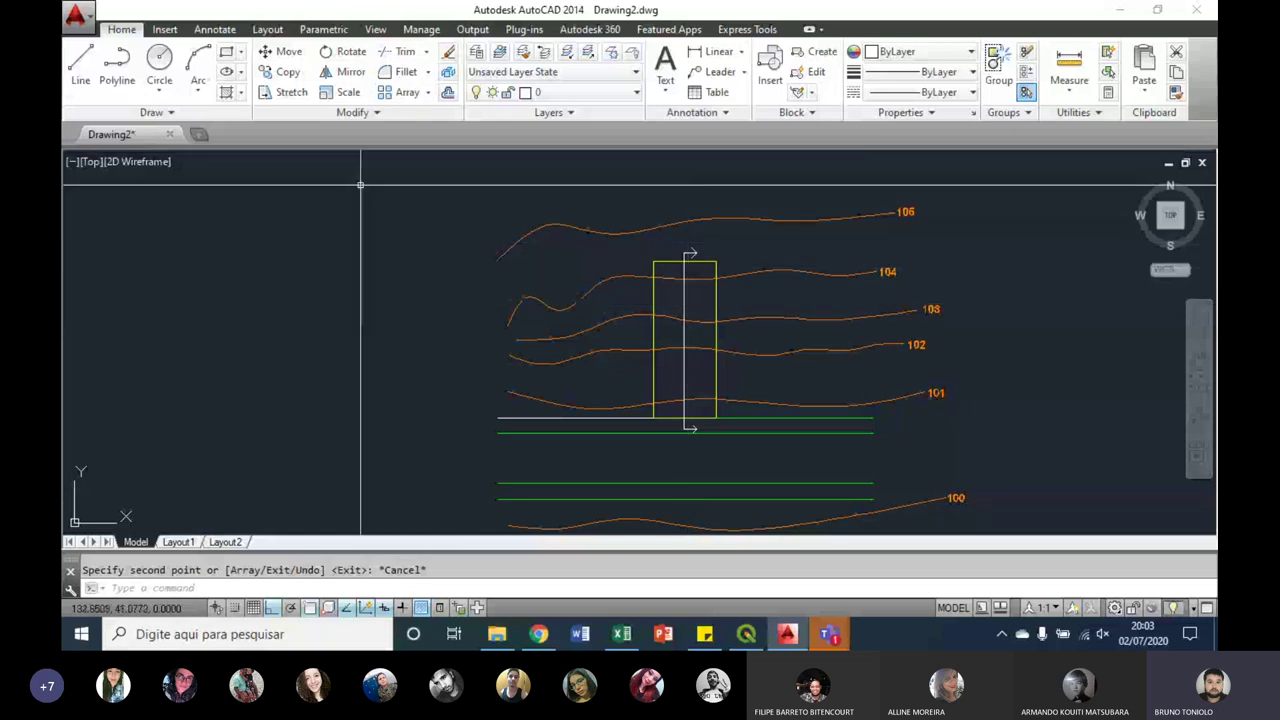
click(351, 53)
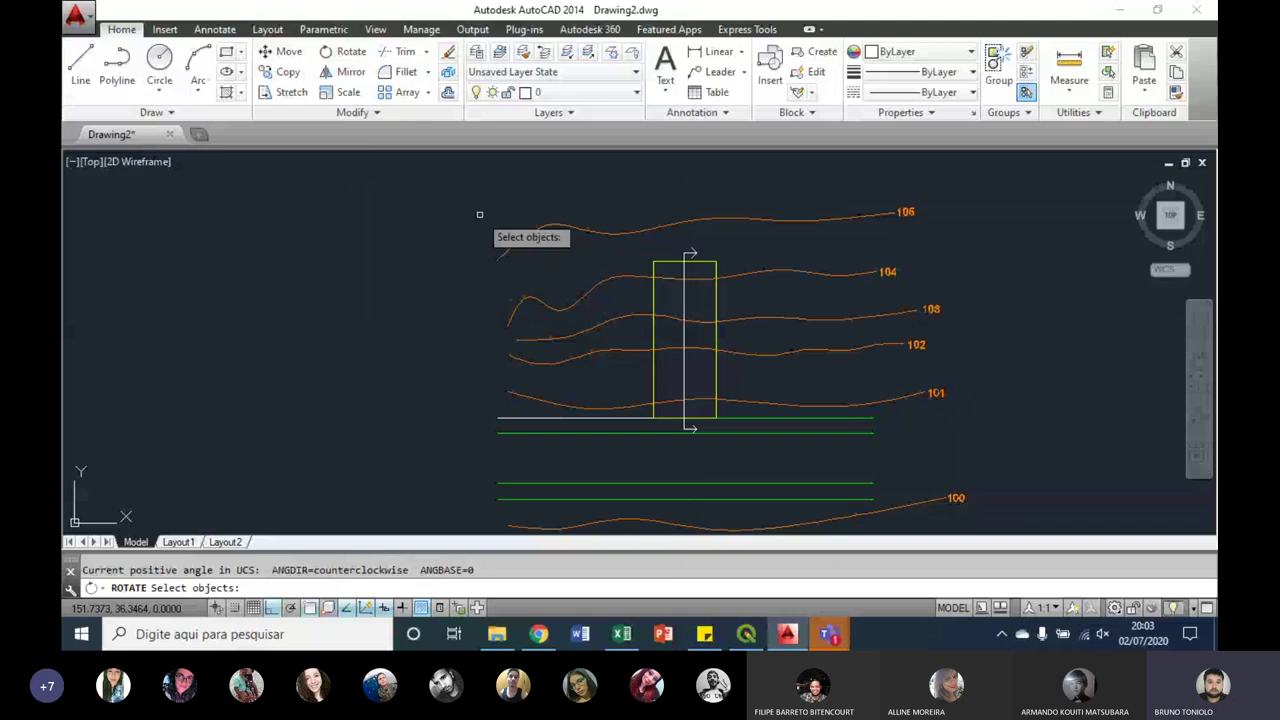
Step: Window-select the duplicated plan and rotate it 90 degrees about a picked pivot point
click(463, 192)
click(821, 449)
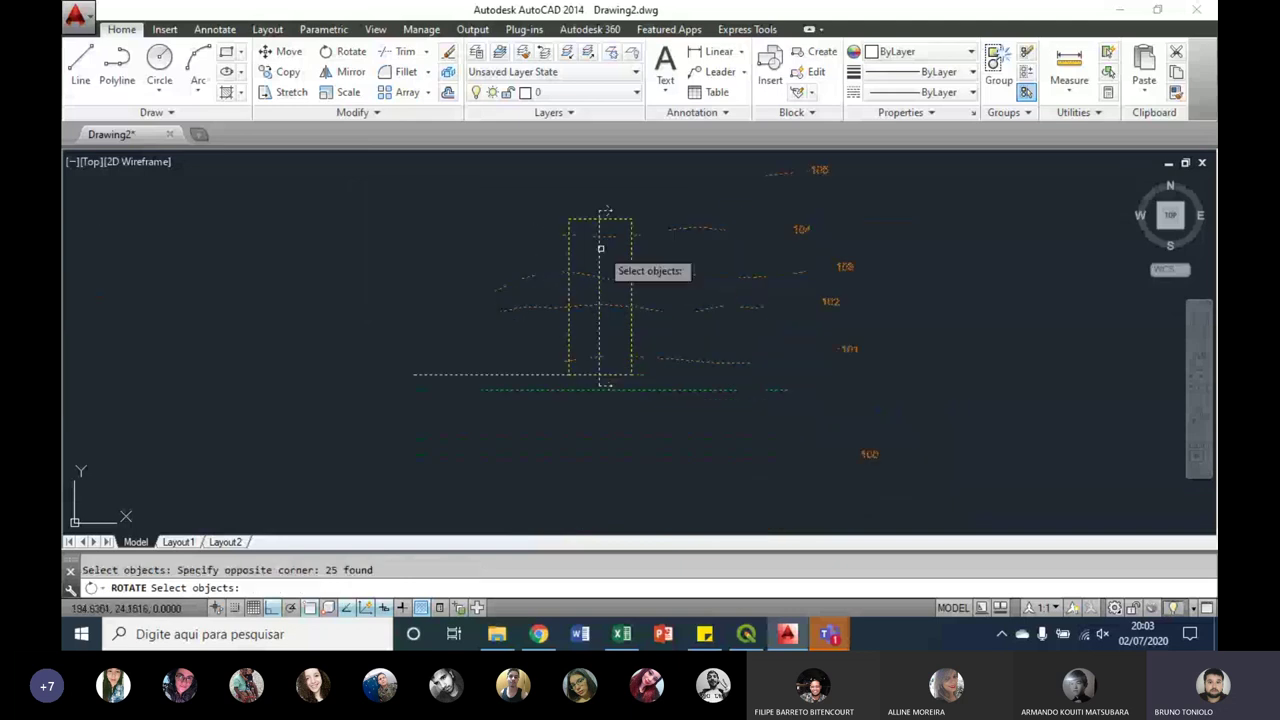
key(Return)
click(600, 211)
middle_drag(600, 211, 655, 339)
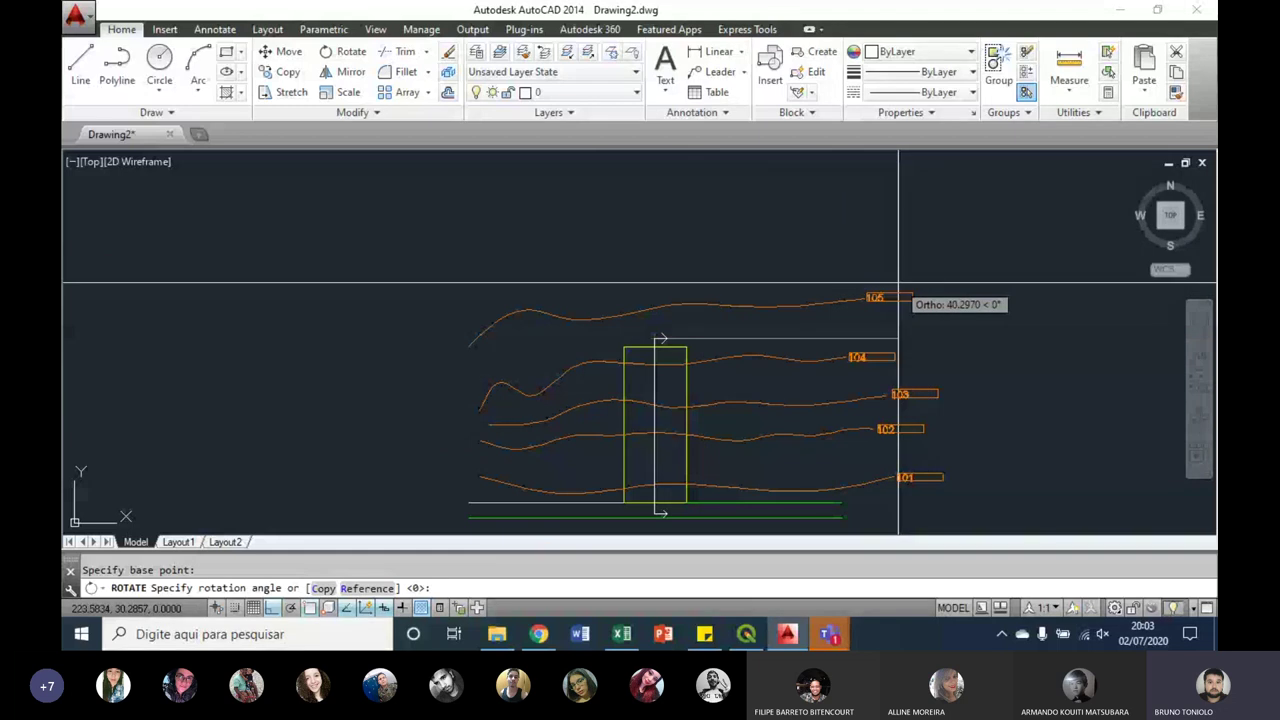
key(F8)
middle_drag(655, 150, 618, 211)
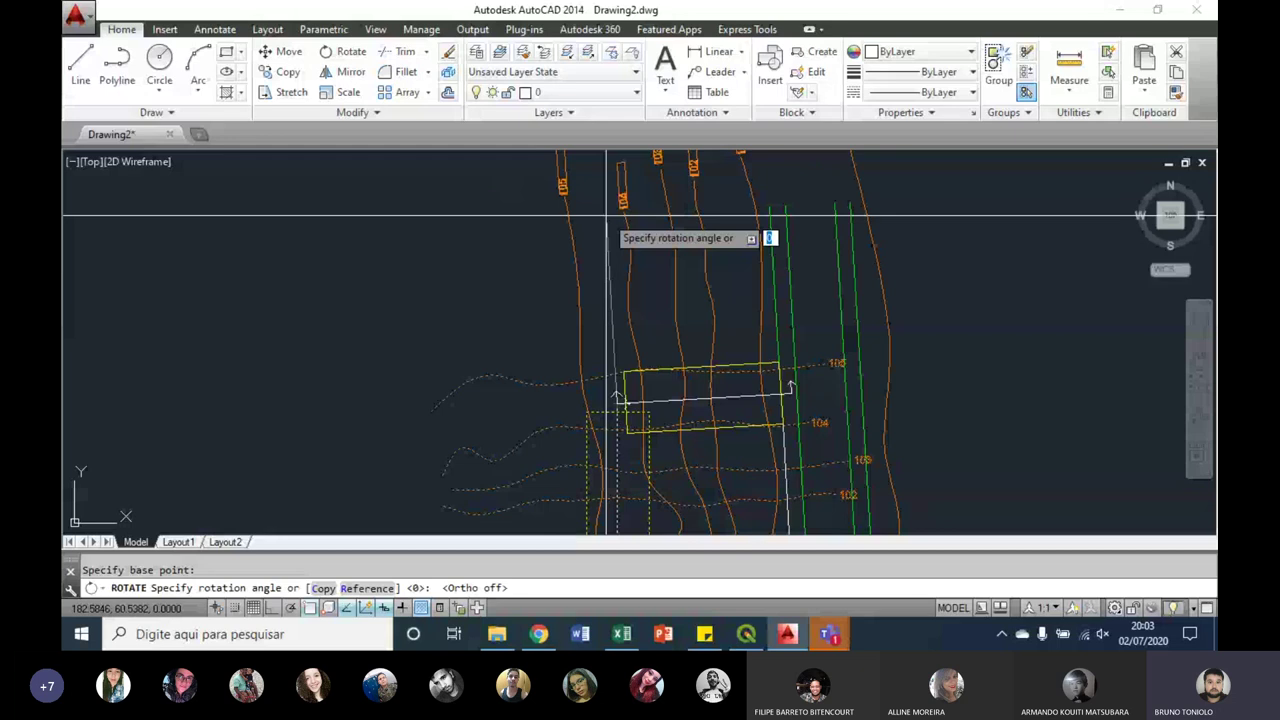
key(Escape)
scroll(711, 470, up, 3)
key(Return)
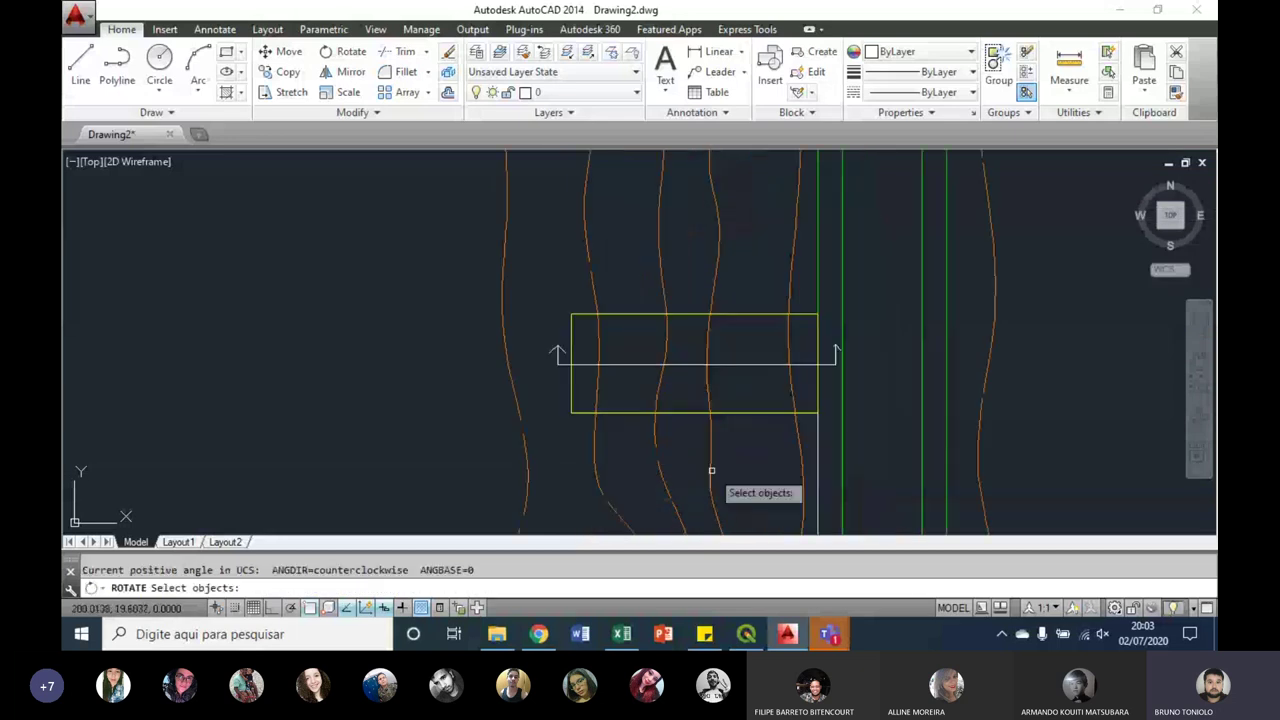
scroll(645, 372, up, 2)
key(Escape)
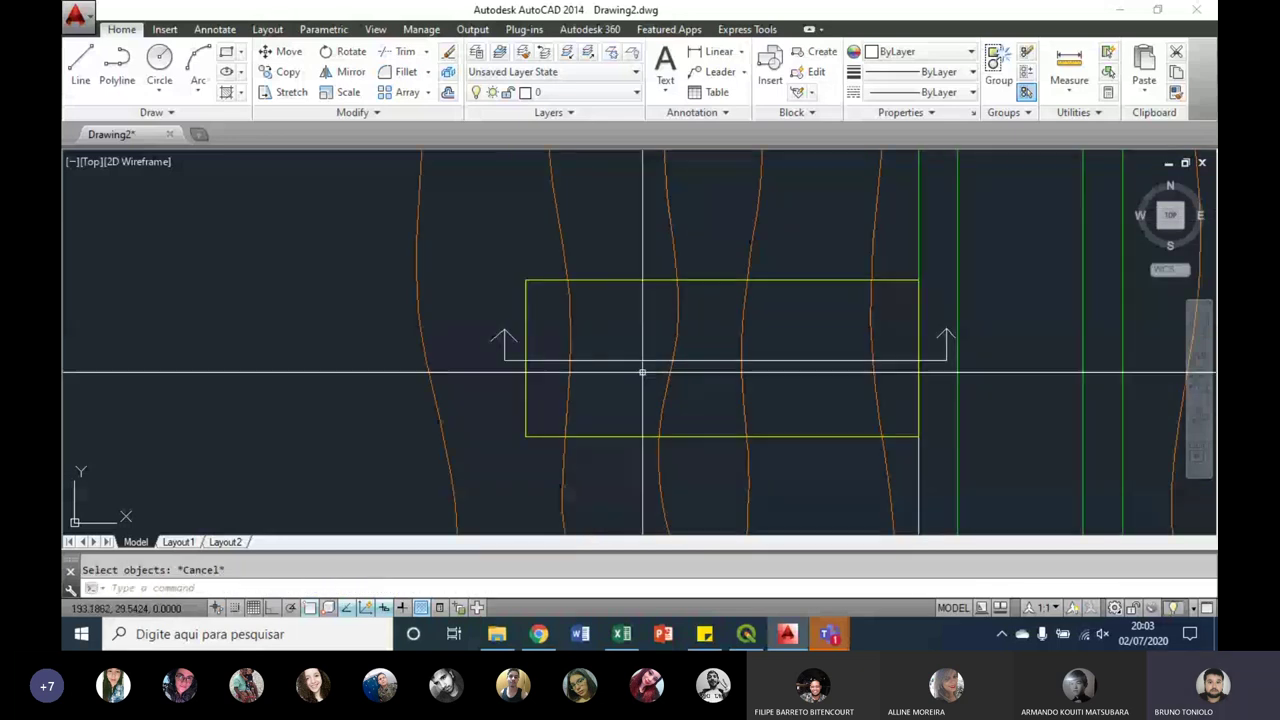
key(Escape)
Step: Pan and zoom to centre the section rectangle and show the empty area below the plan
scroll(610, 330, down, 5)
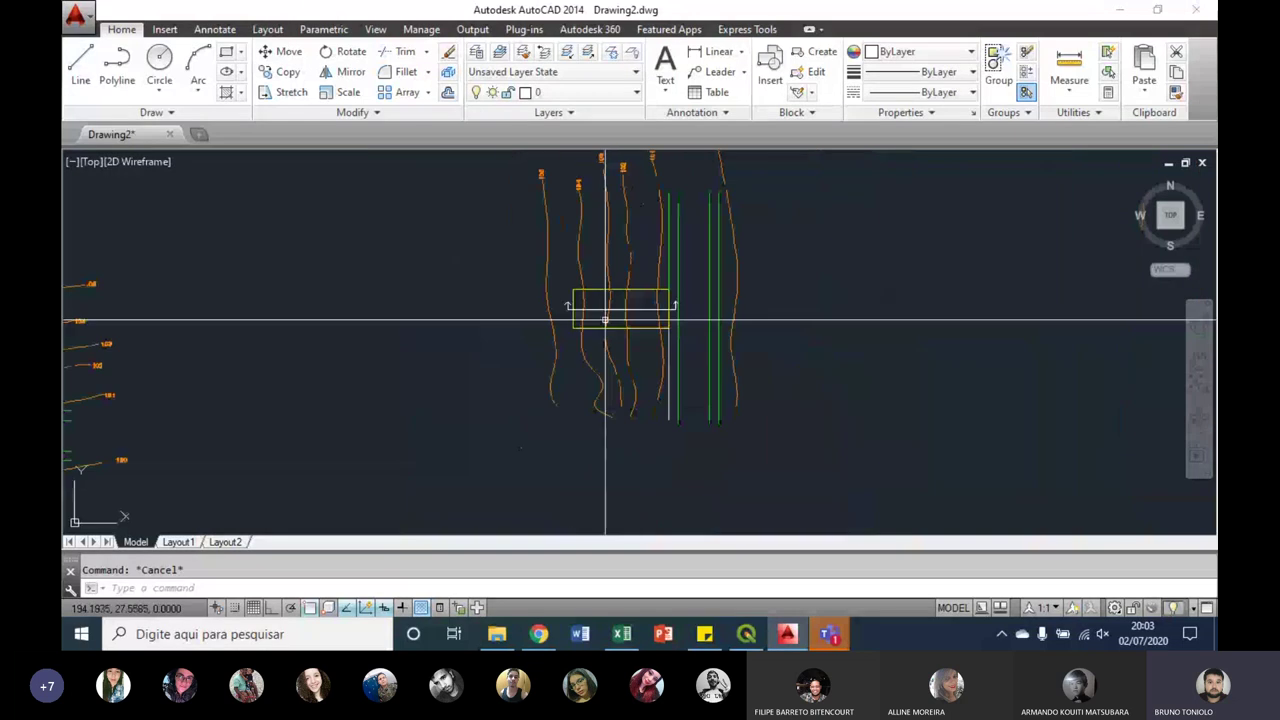
scroll(604, 320, up, 3)
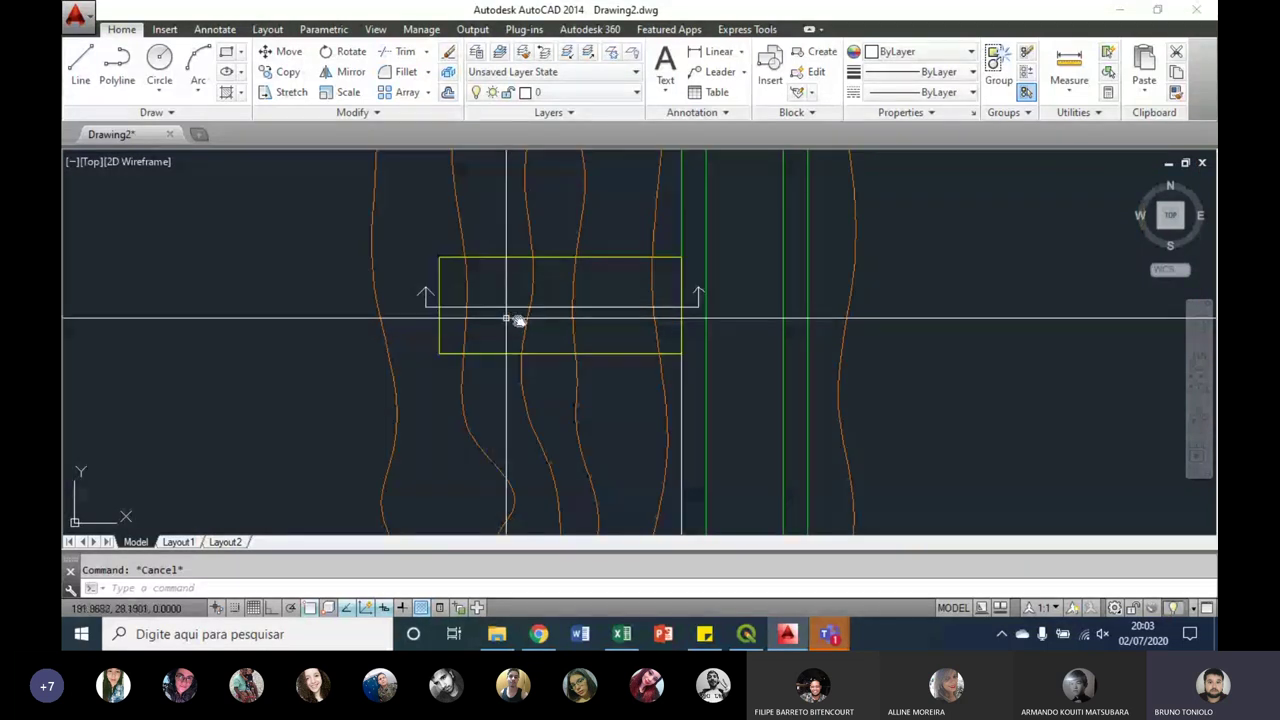
middle_drag(517, 320, 597, 240)
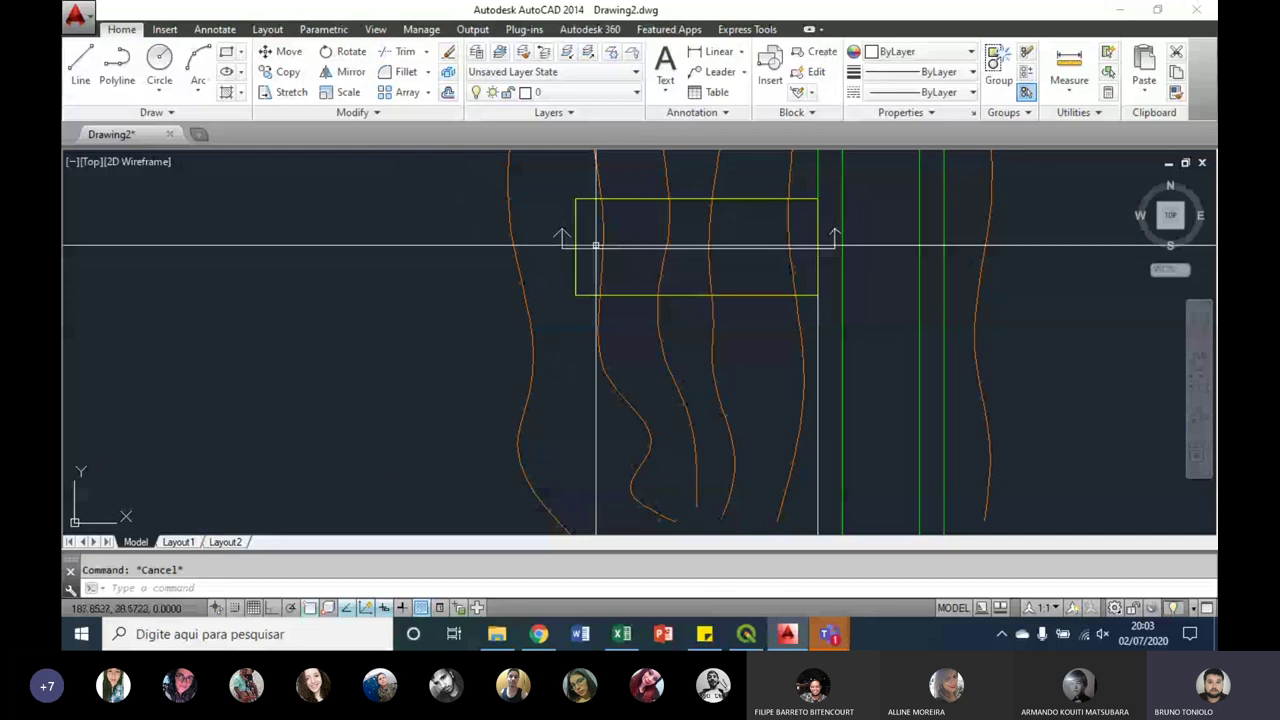
scroll(595, 245, up, 2)
middle_drag(580, 277, 529, 345)
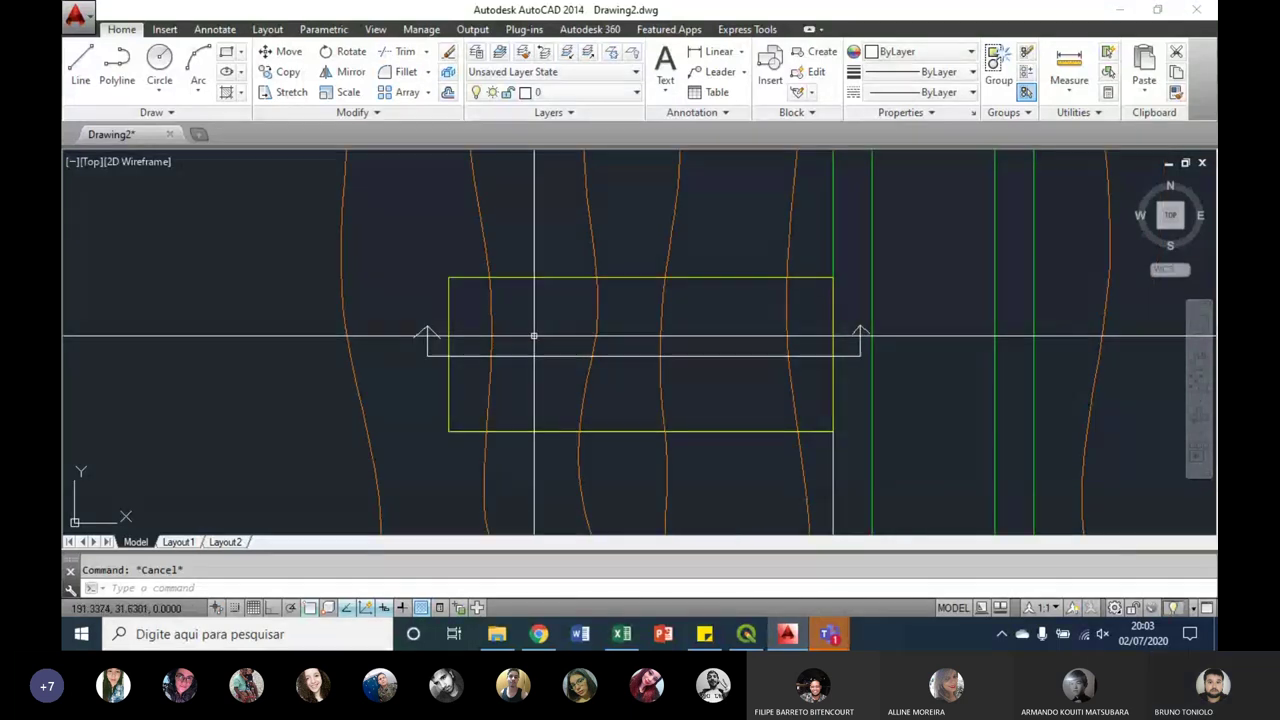
scroll(512, 280, down, 5)
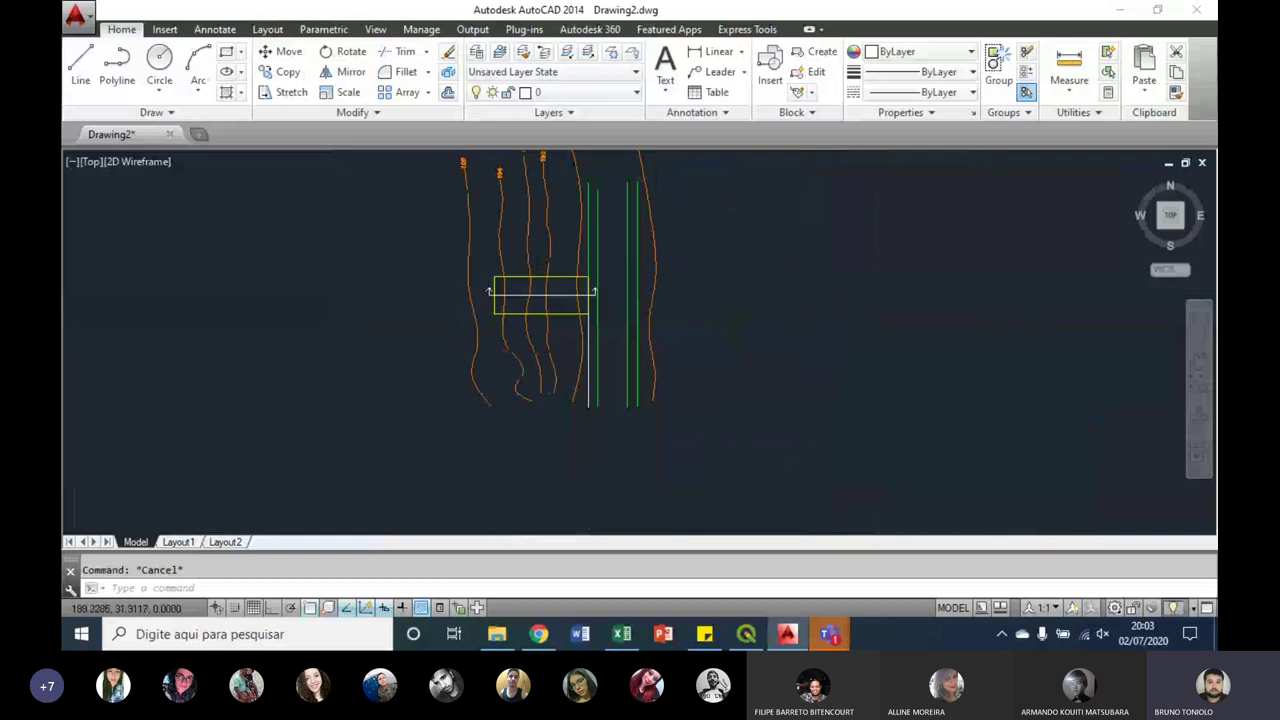
scroll(518, 290, up, 4)
middle_drag(578, 175, 558, 350)
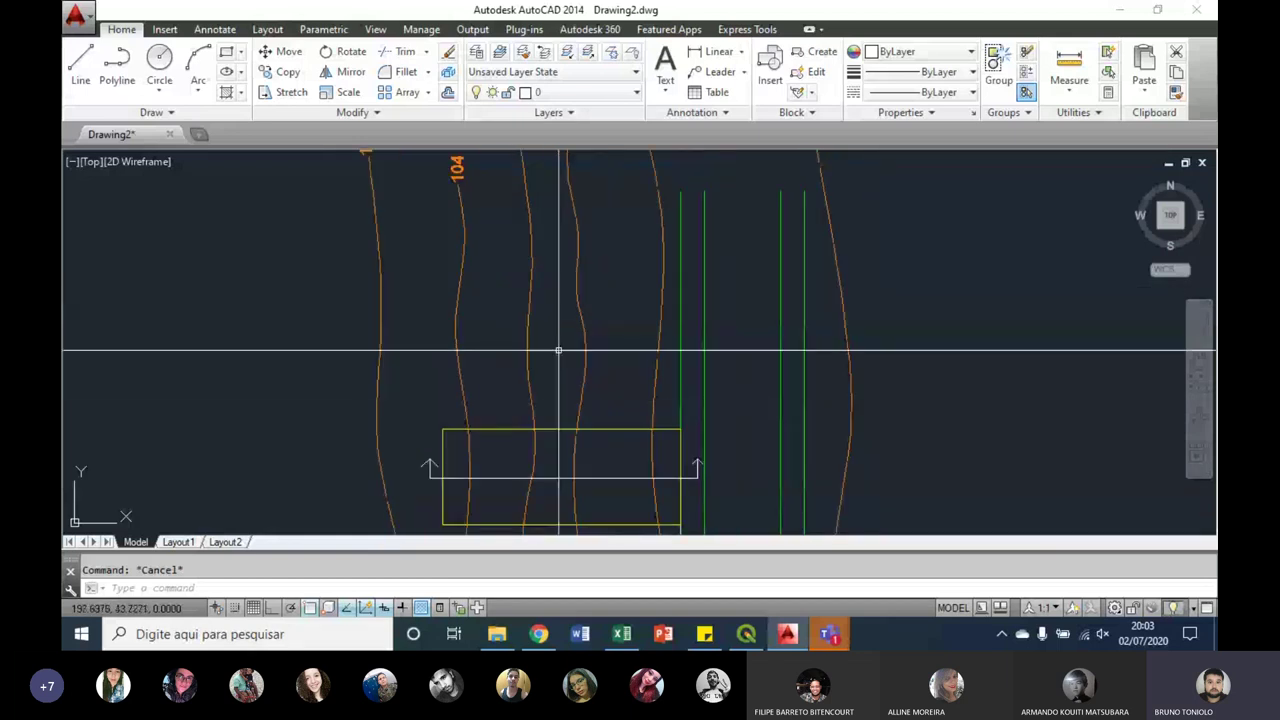
scroll(558, 350, down, 3)
scroll(580, 334, up, 2)
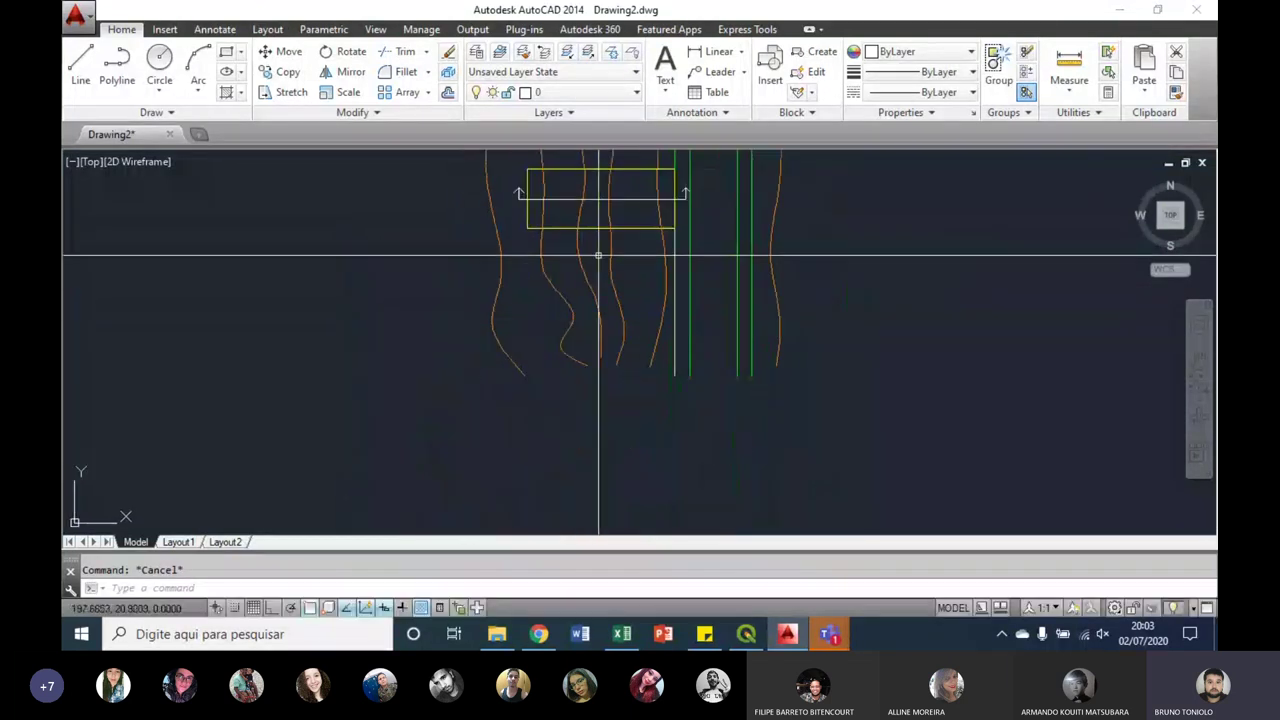
middle_drag(574, 294, 594, 223)
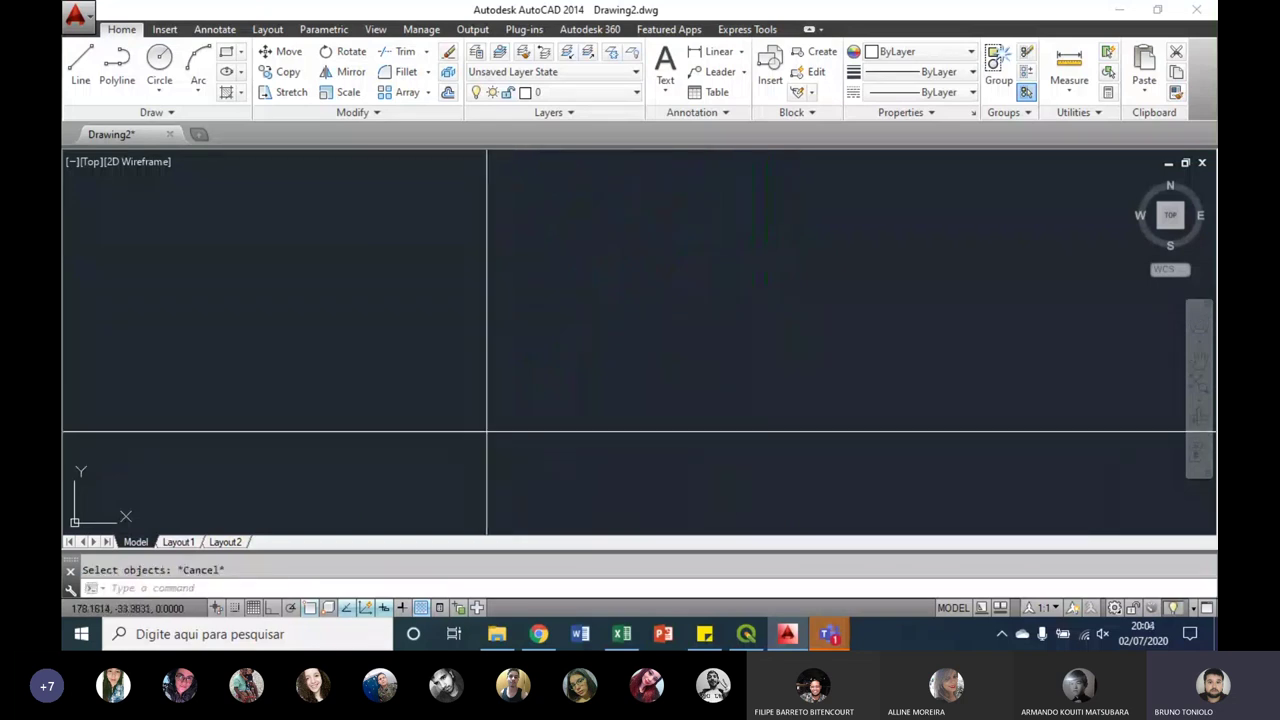
Step: Draw an Ortho-constrained horizontal line from left to right beneath the rotated plan copy
text(l)
key(Return)
click(471, 412)
scroll(671, 428, down, 2)
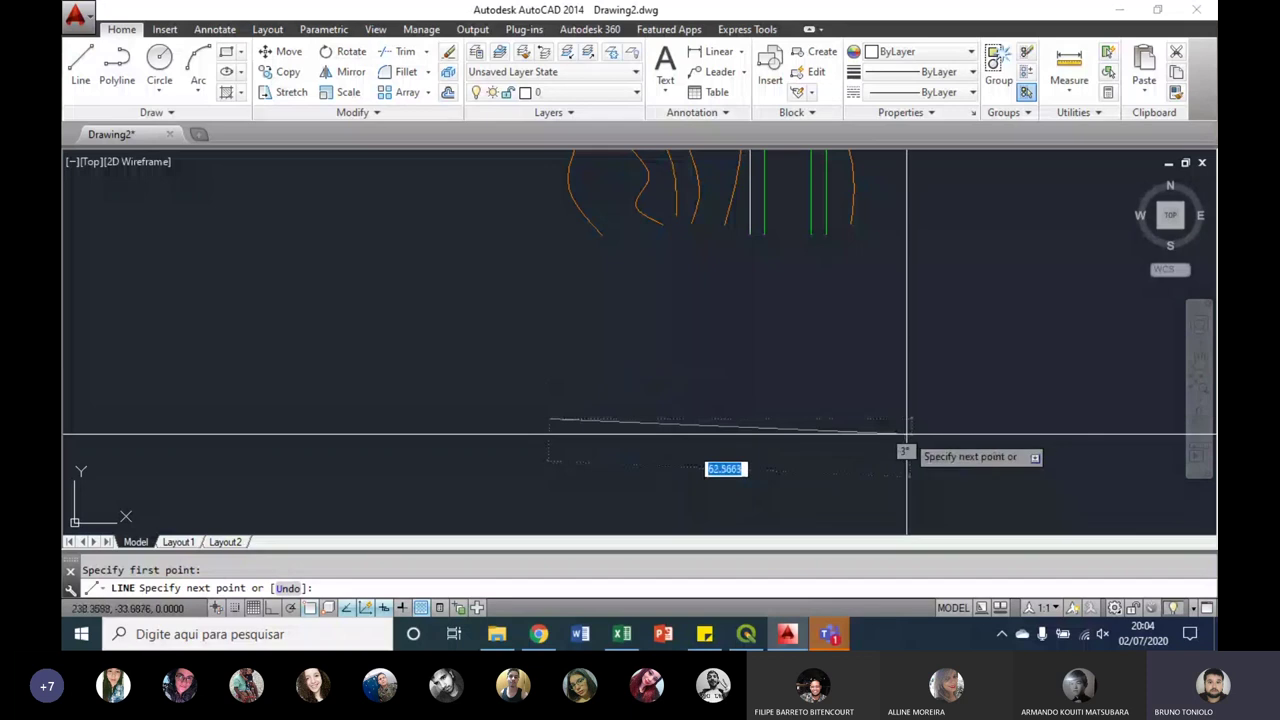
key(F8)
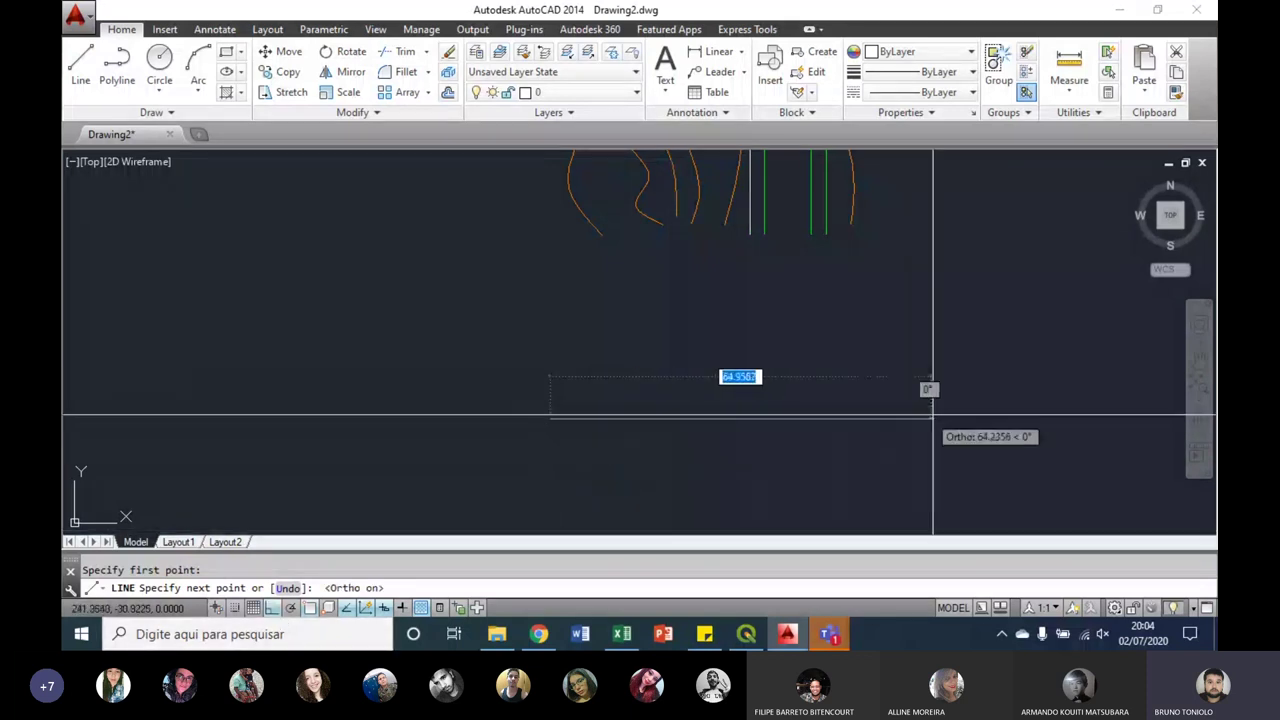
scroll(884, 425, down, 2)
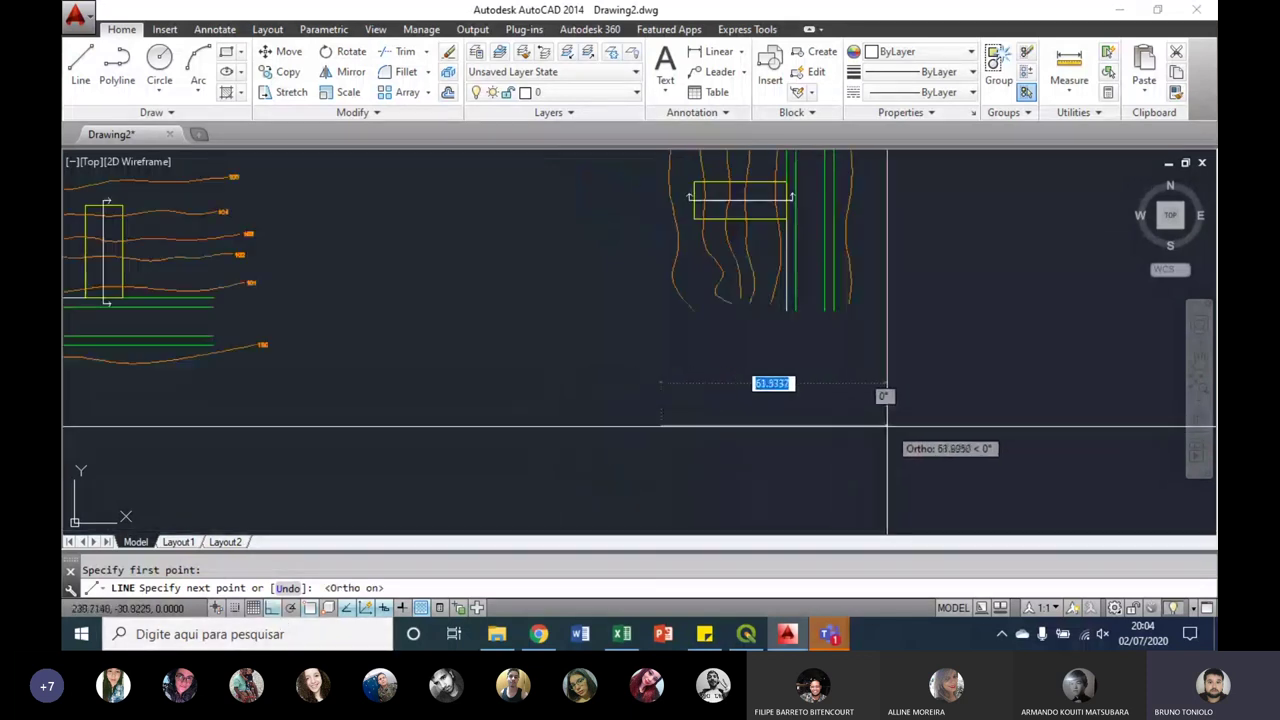
click(856, 426)
key(Escape)
scroll(830, 440, up, 2)
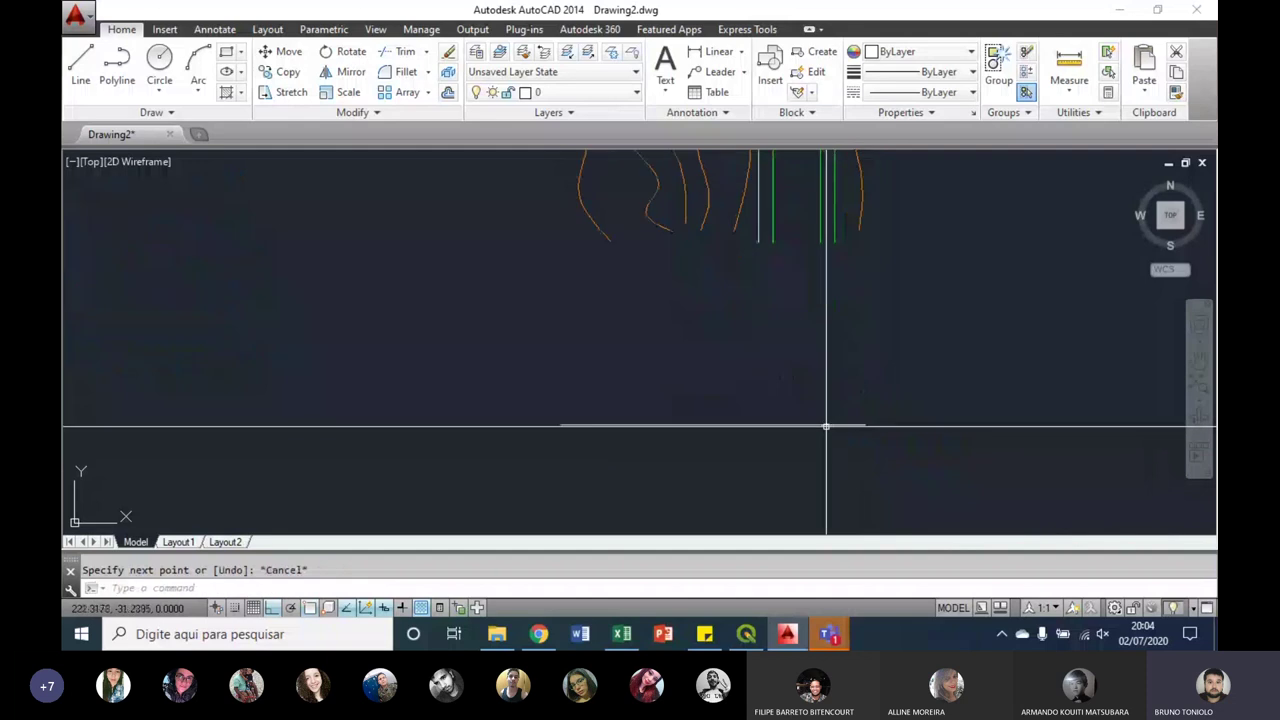
scroll(700, 449, down, 3)
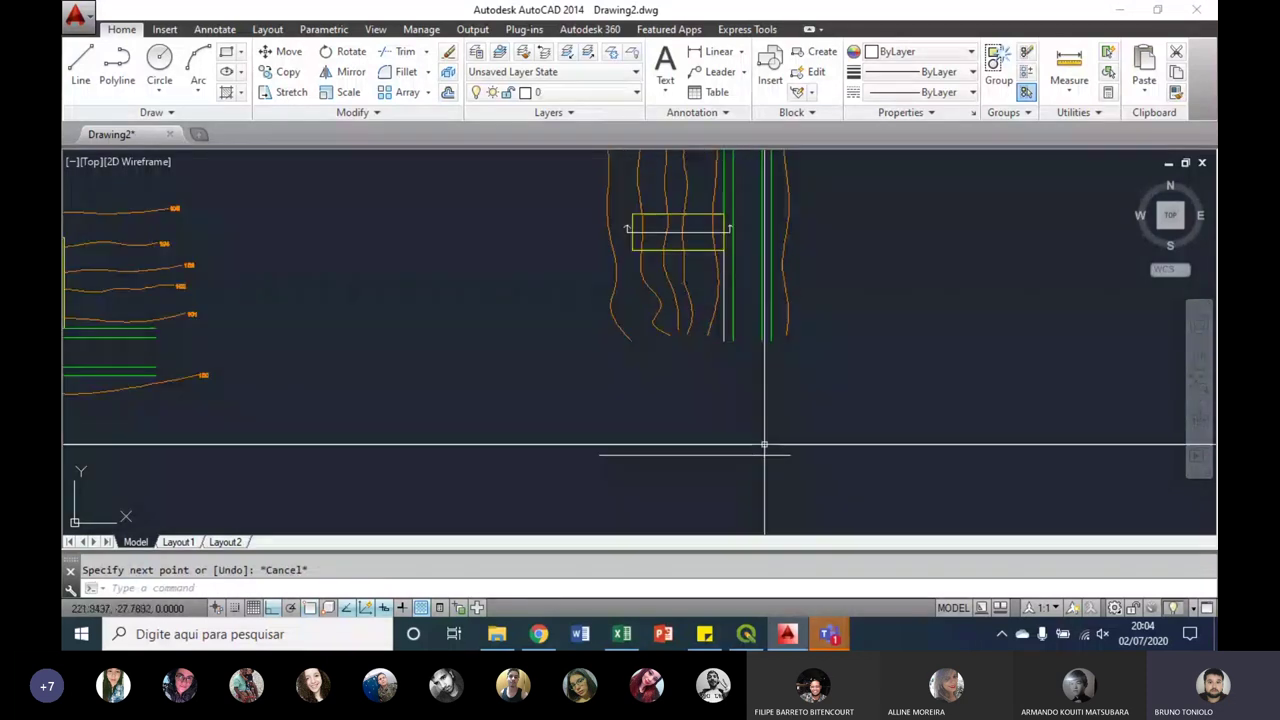
scroll(781, 464, up, 3)
scroll(790, 449, up, 1)
scroll(790, 449, down, 1)
scroll(508, 363, down, 2)
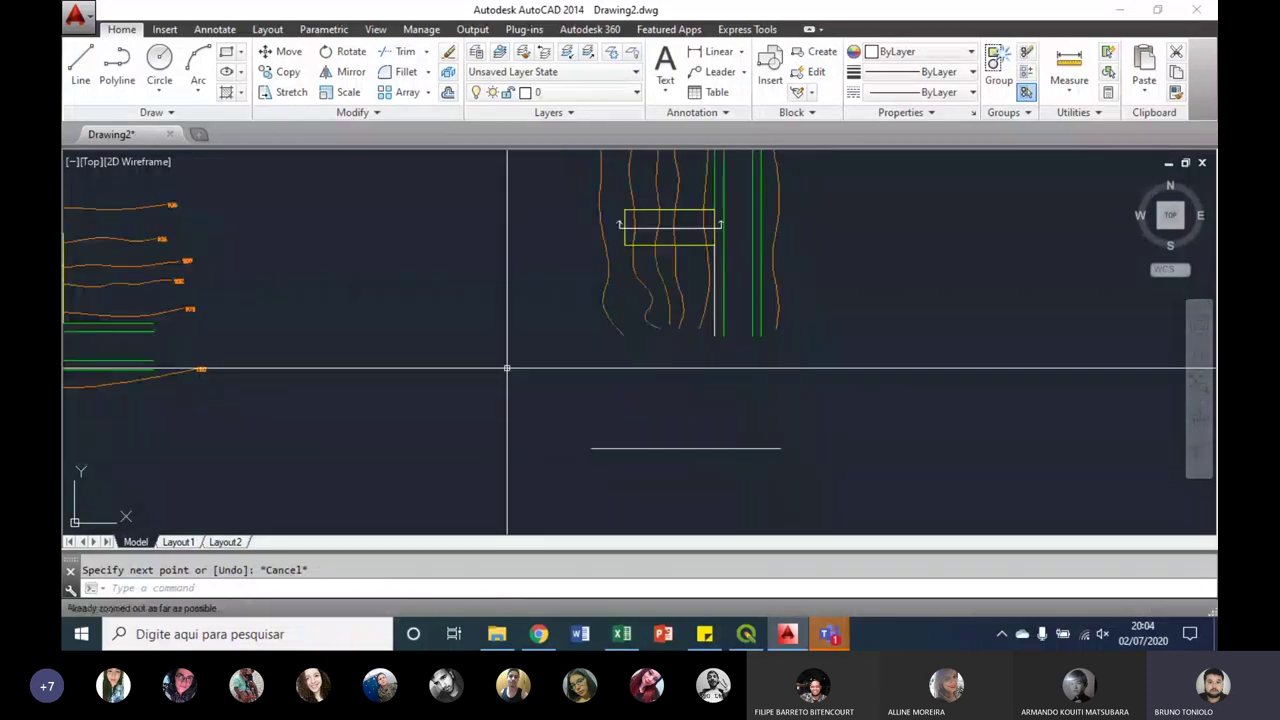
scroll(240, 381, up, 1)
scroll(240, 381, up, 3)
click(571, 337)
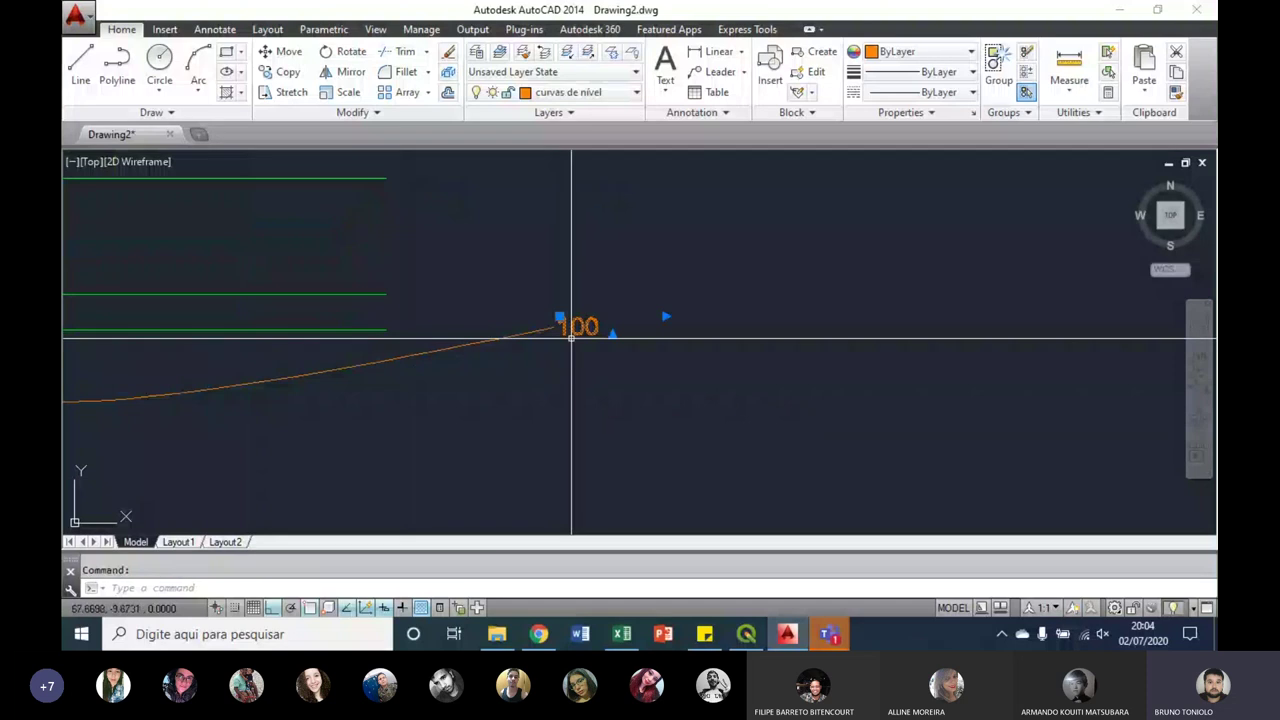
right_click(571, 337)
key(Escape)
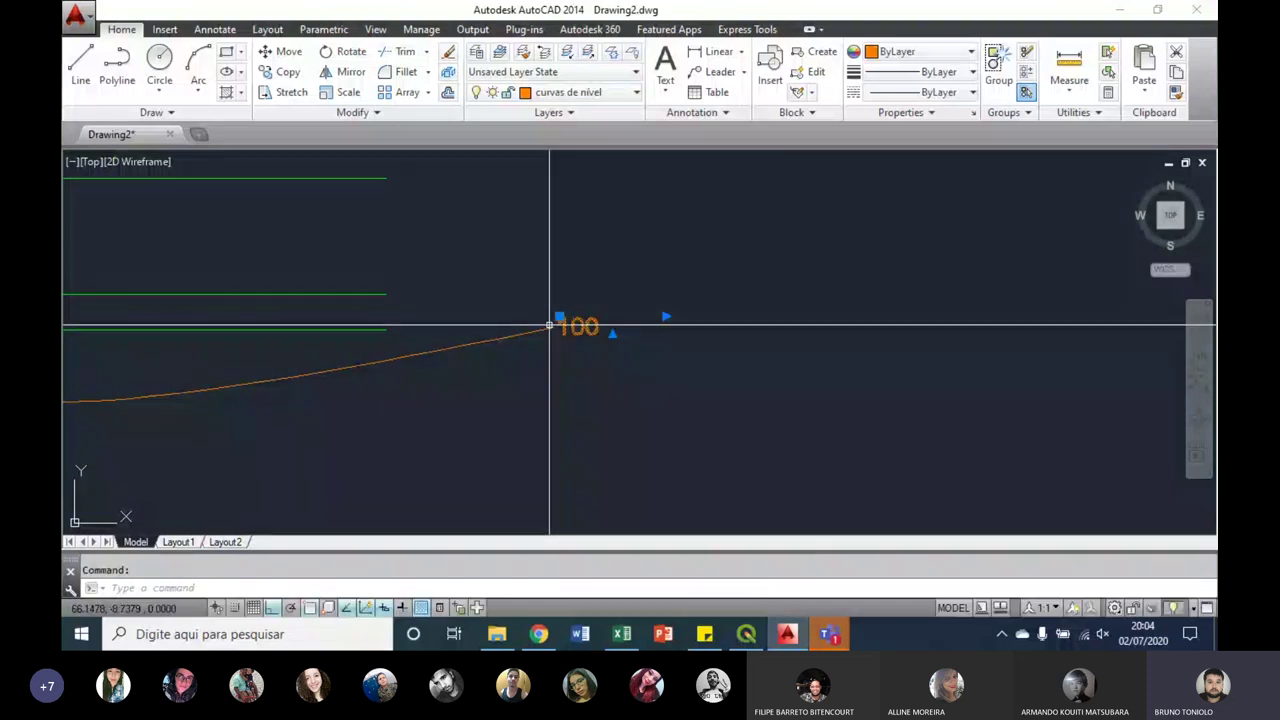
text(c)
key(Return)
click(575, 327)
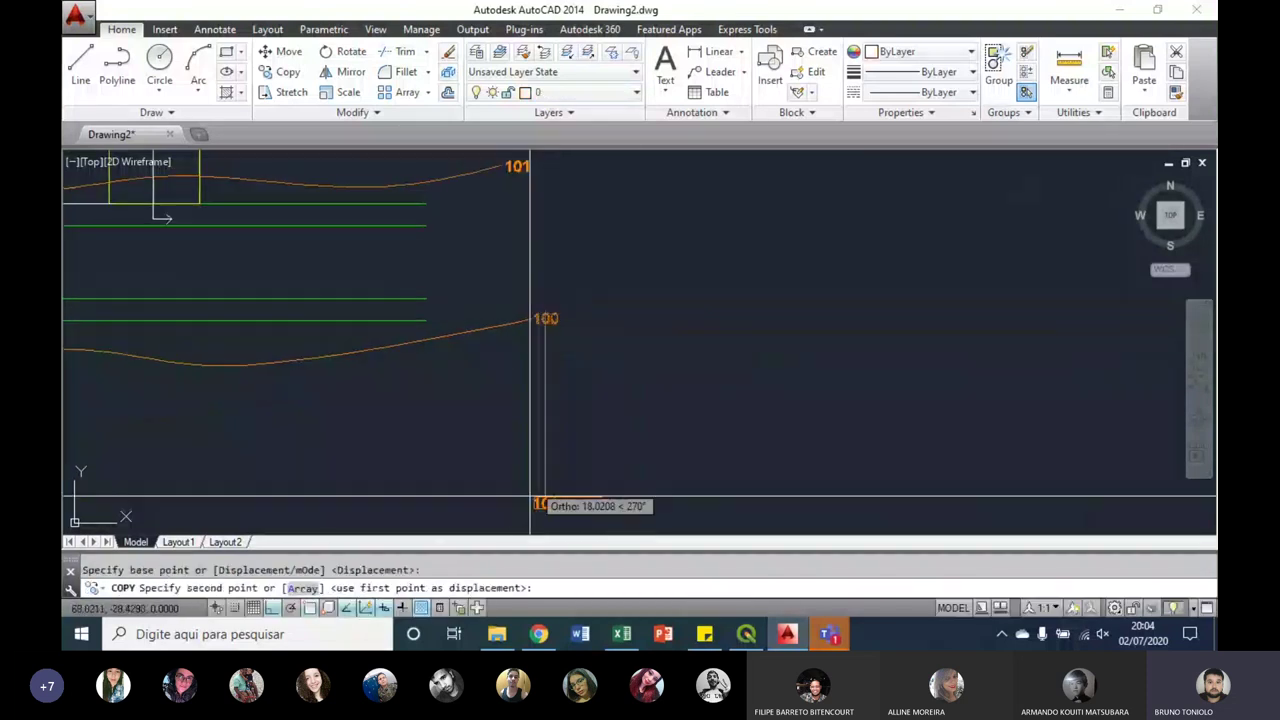
click(278, 608)
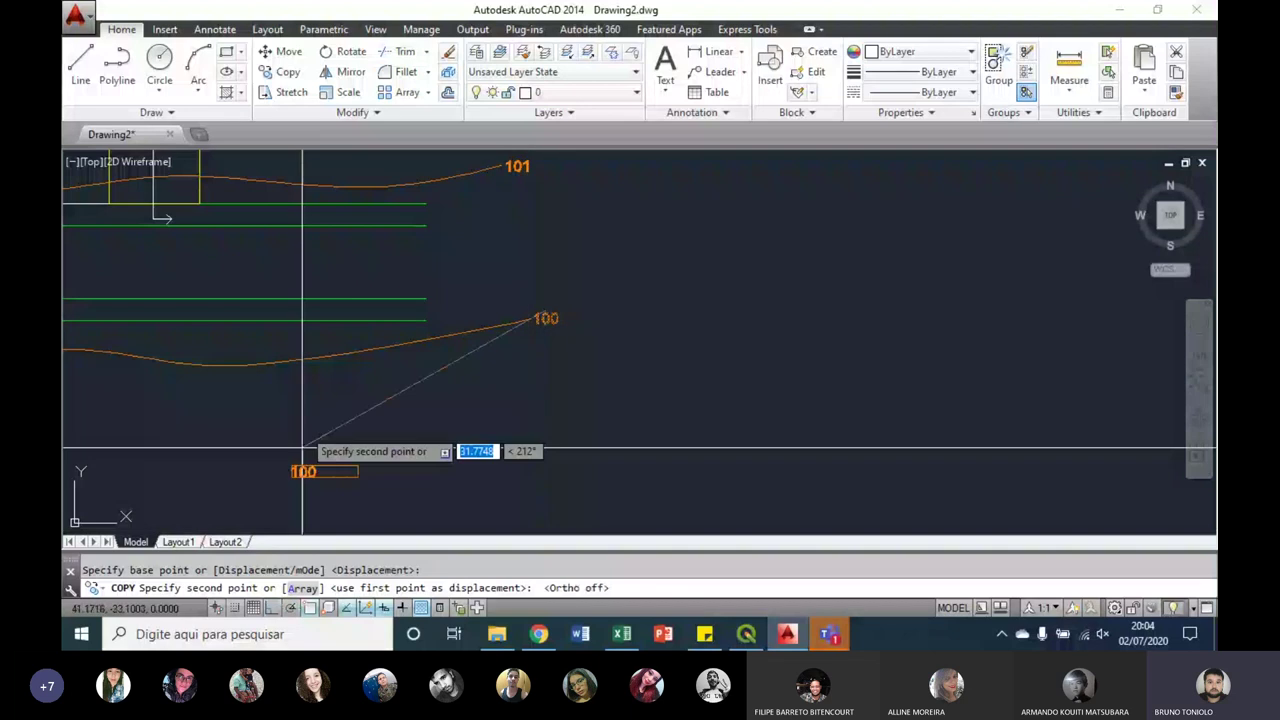
scroll(814, 380, down, 3)
scroll(950, 420, up, 8)
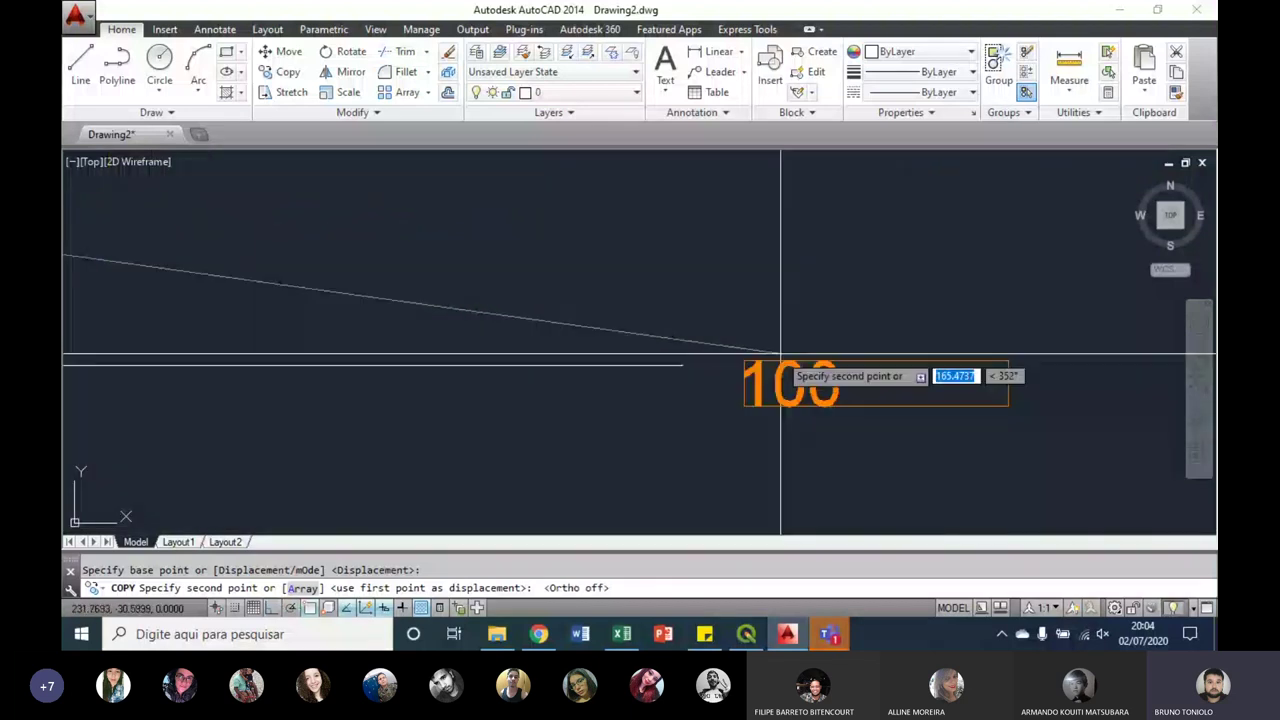
click(737, 348)
key(Escape)
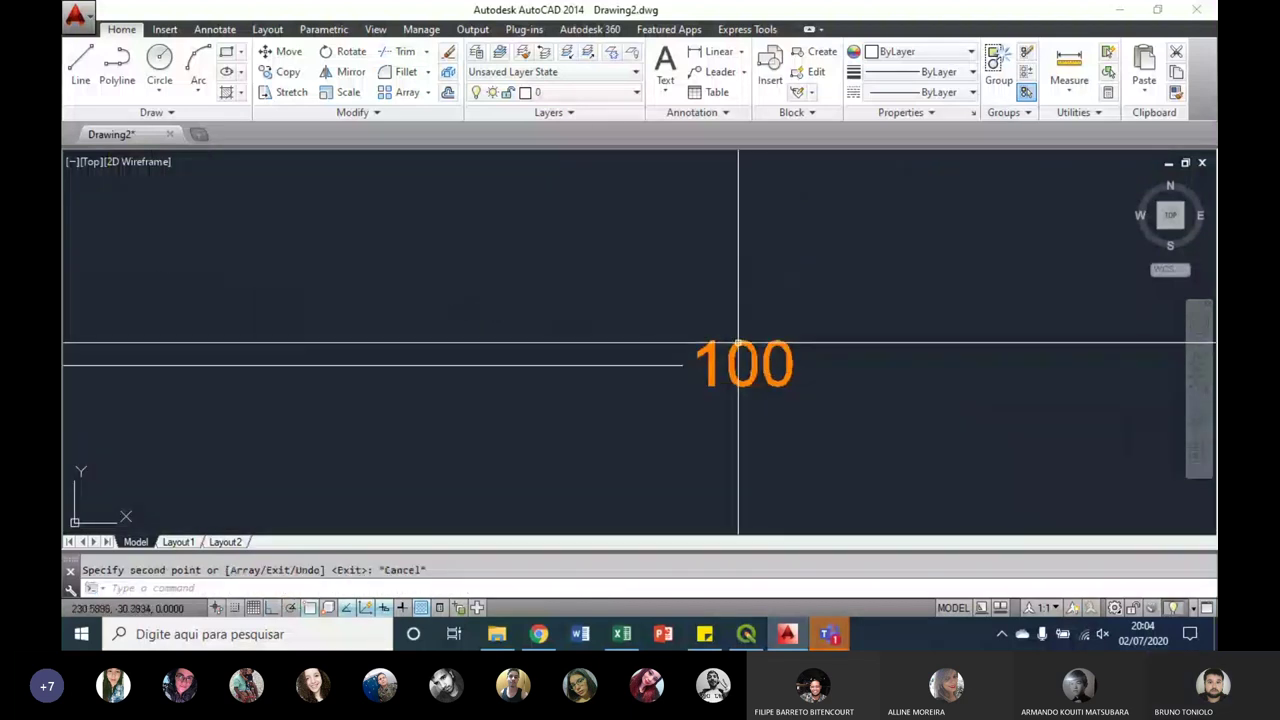
click(737, 348)
double_click(737, 352)
click(323, 374)
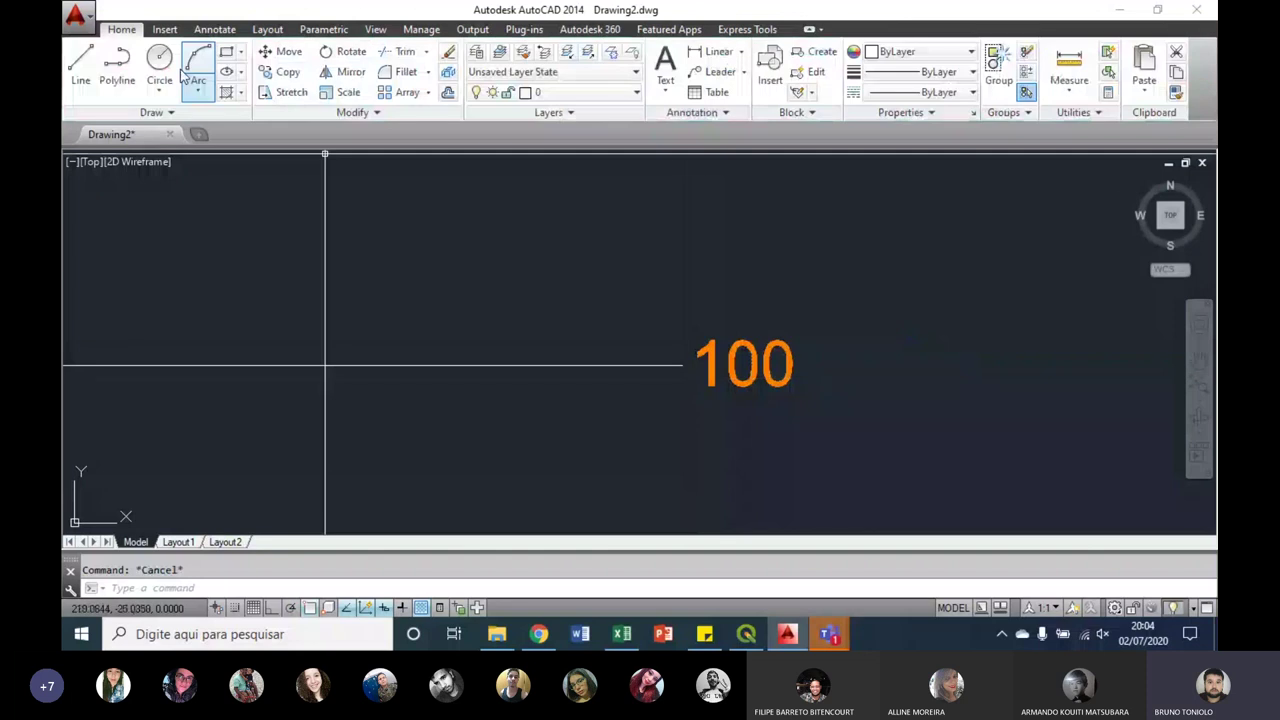
text(ma)
key(space)
click(670, 365)
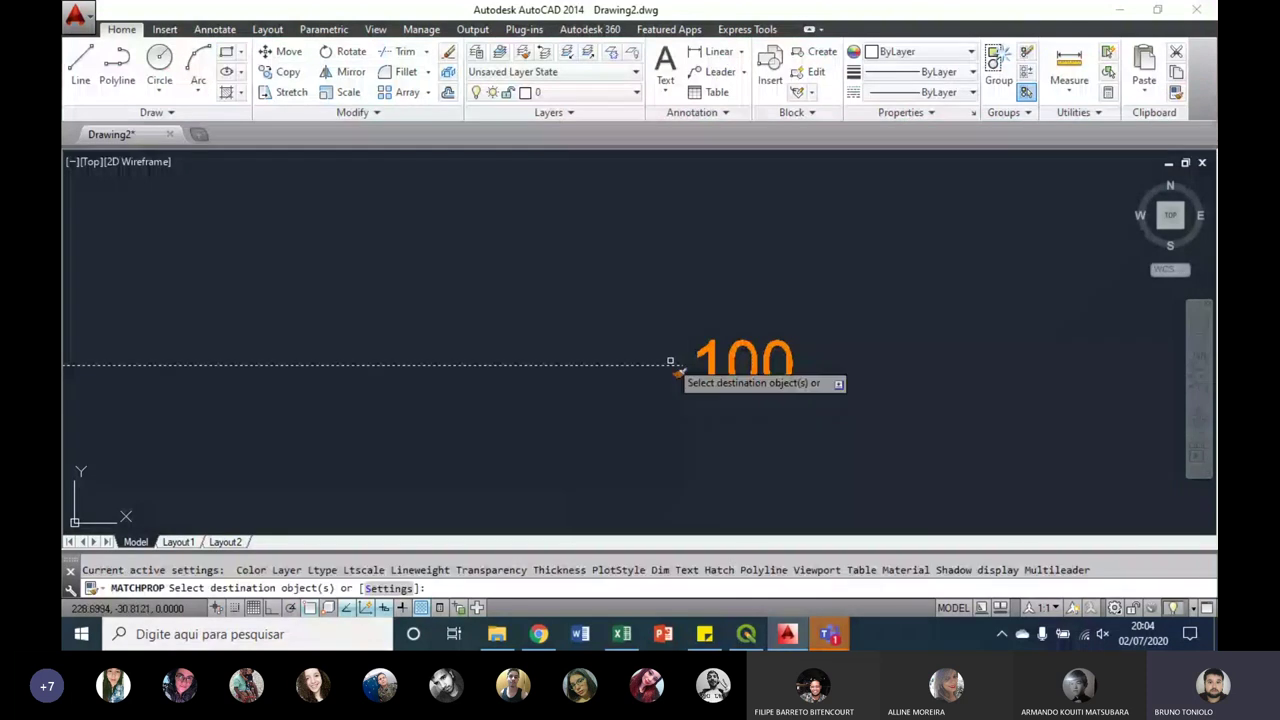
click(754, 366)
key(Escape)
scroll(680, 415, down, 5)
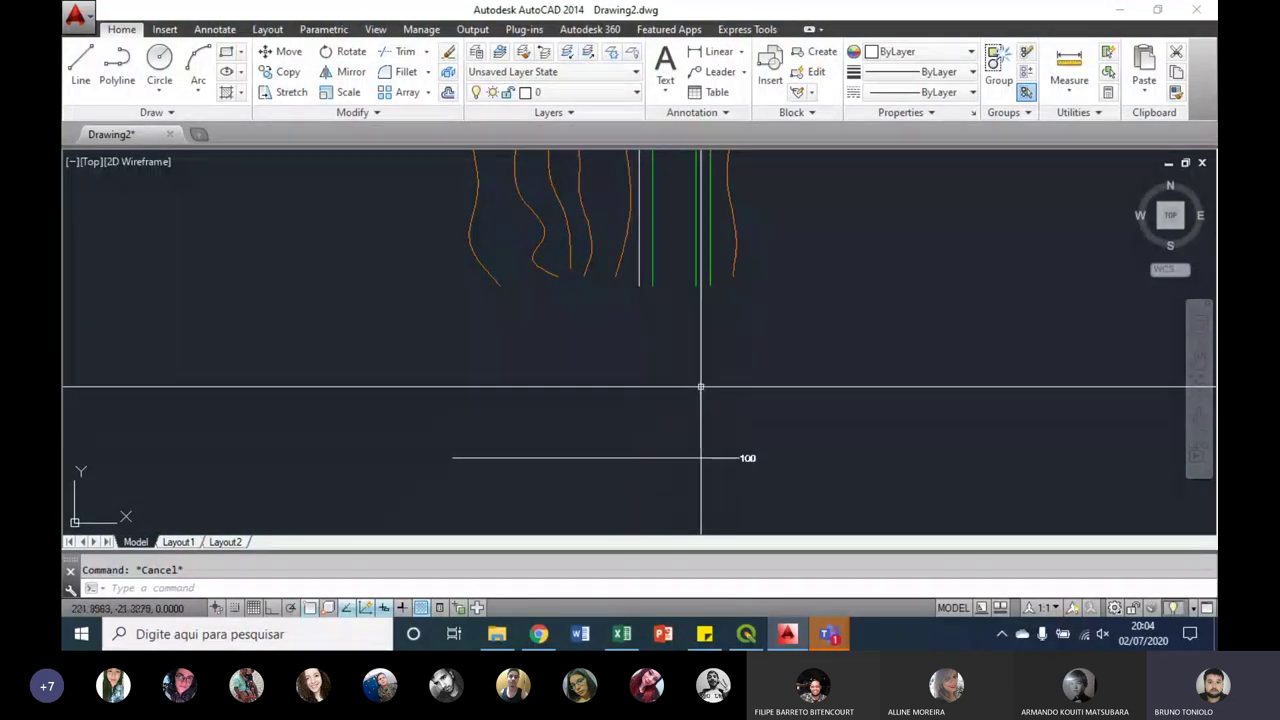
mouse_move(667, 288)
middle_down()
mouse_move(713, 333)
mouse_move(704, 240)
middle_up()
scroll(617, 426, up, 2)
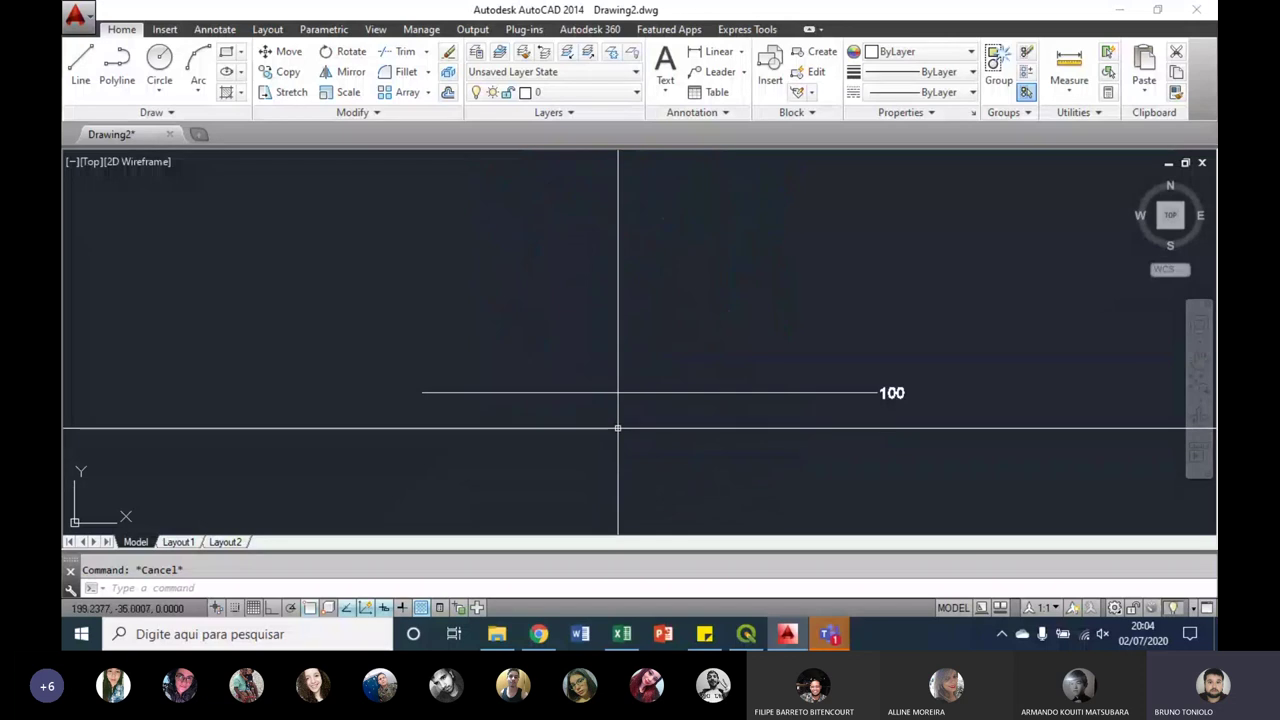
scroll(817, 410, up, 1)
click(828, 442)
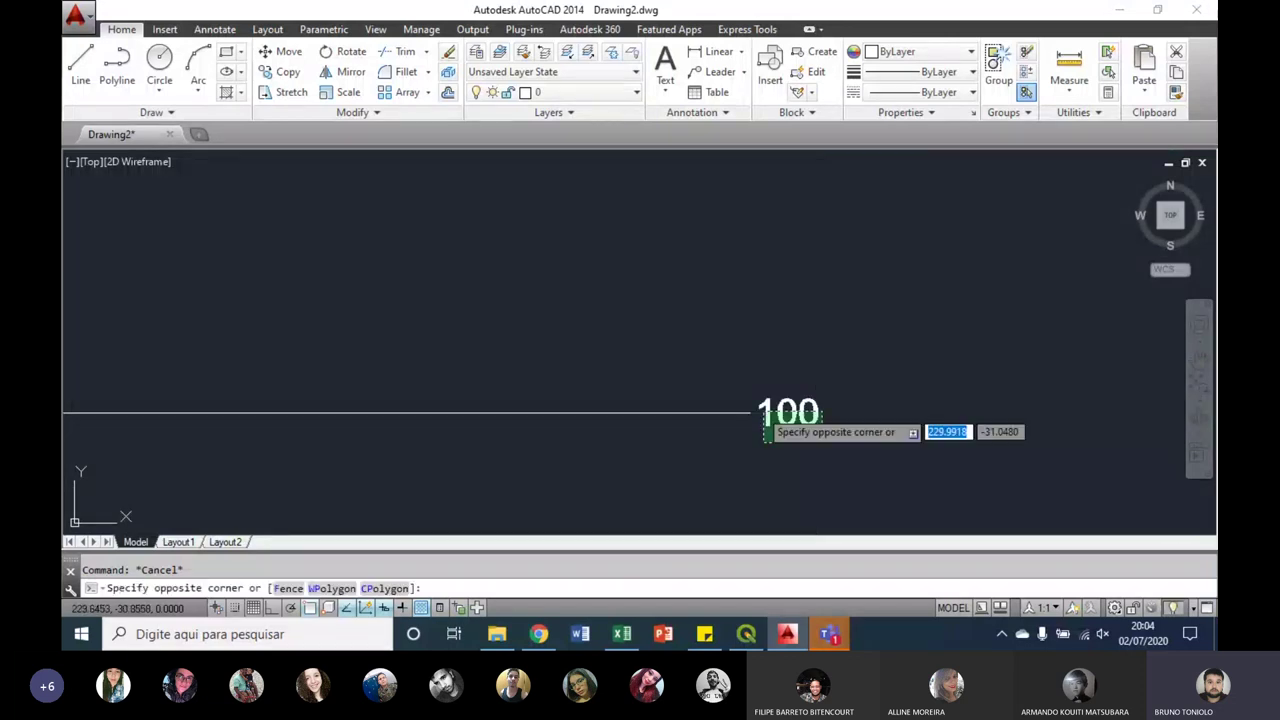
click(734, 401)
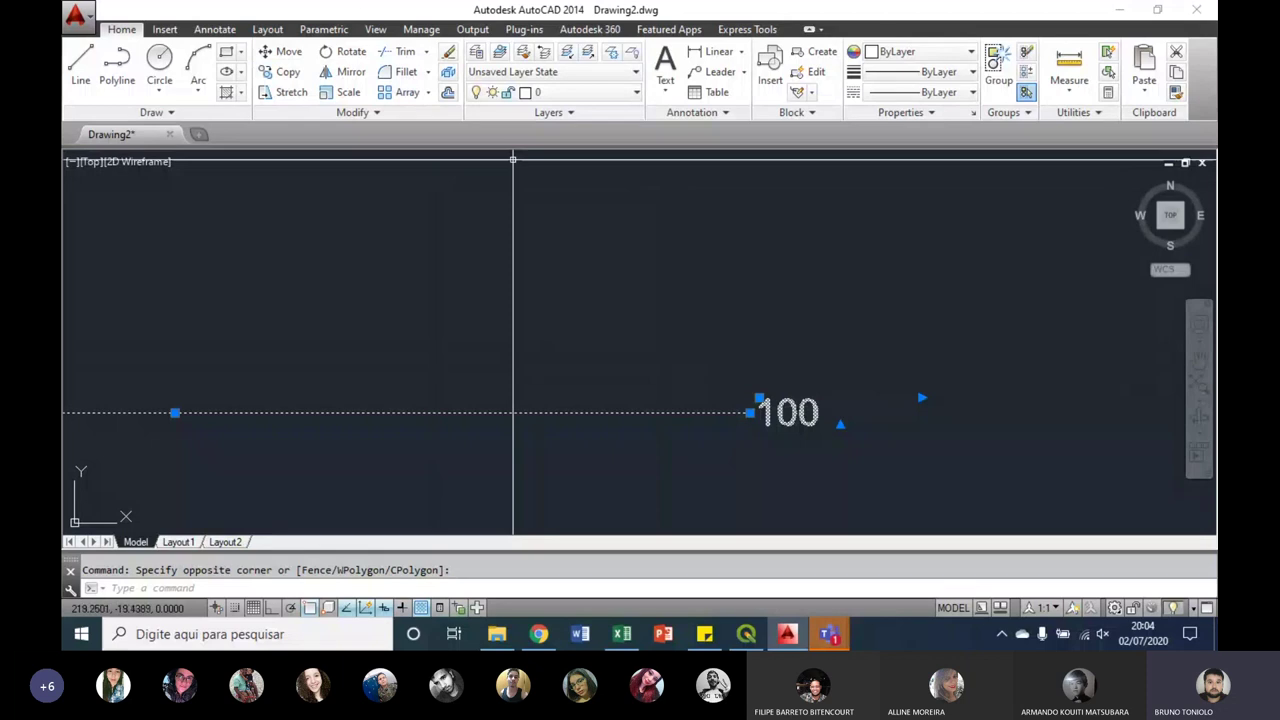
key(Escape)
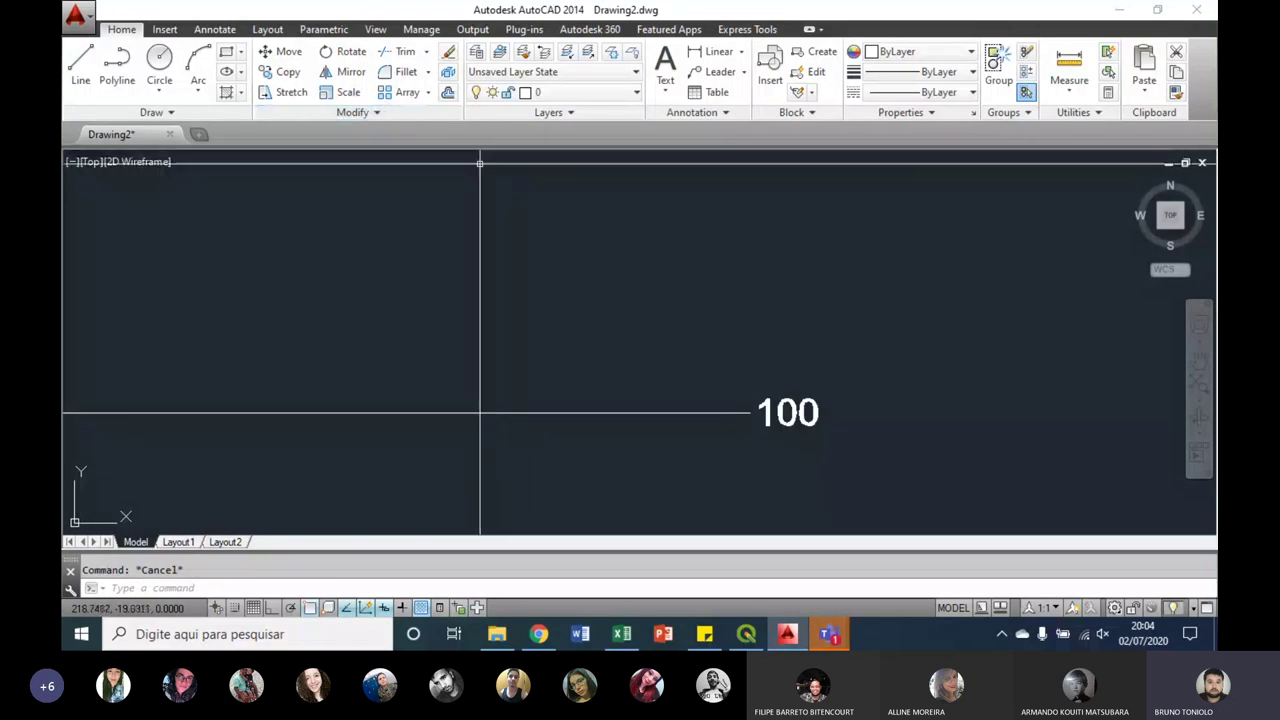
Step: Offset the 100 line upward repeatedly at 1-unit spacing to stack parallel lines above it
click(447, 92)
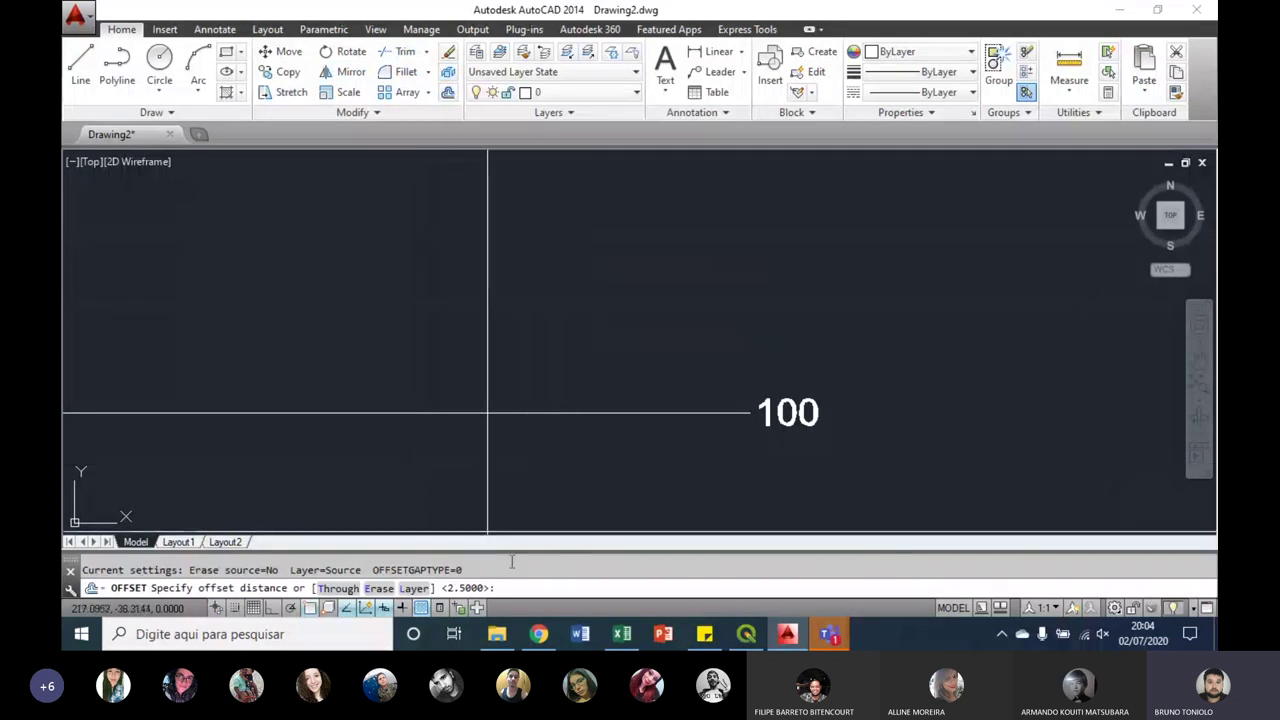
text(1)
key(Return)
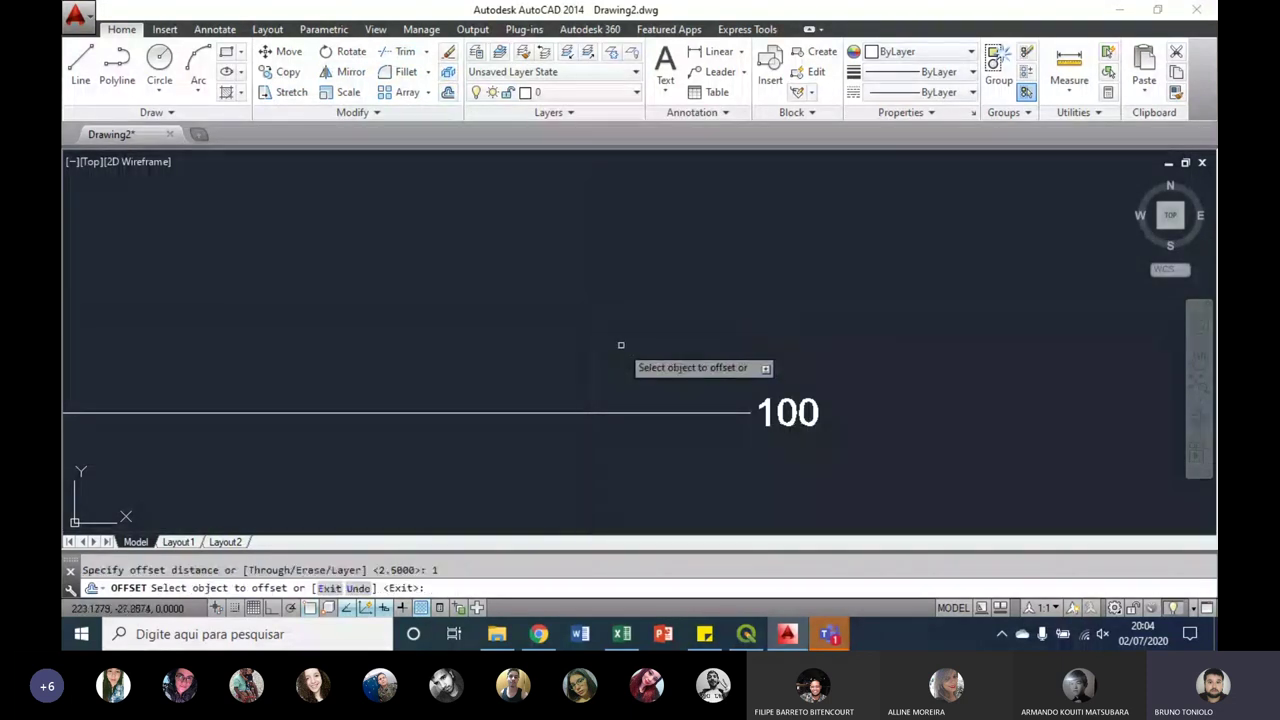
click(644, 409)
click(674, 362)
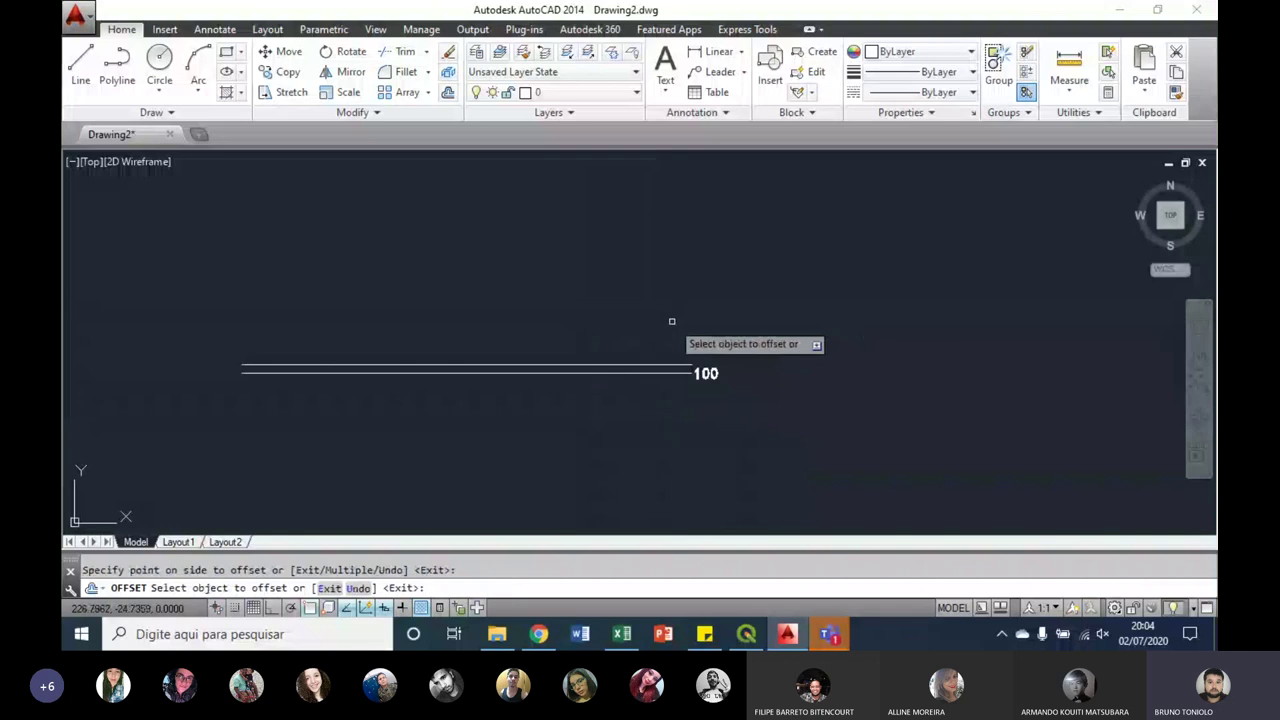
click(669, 383)
click(668, 360)
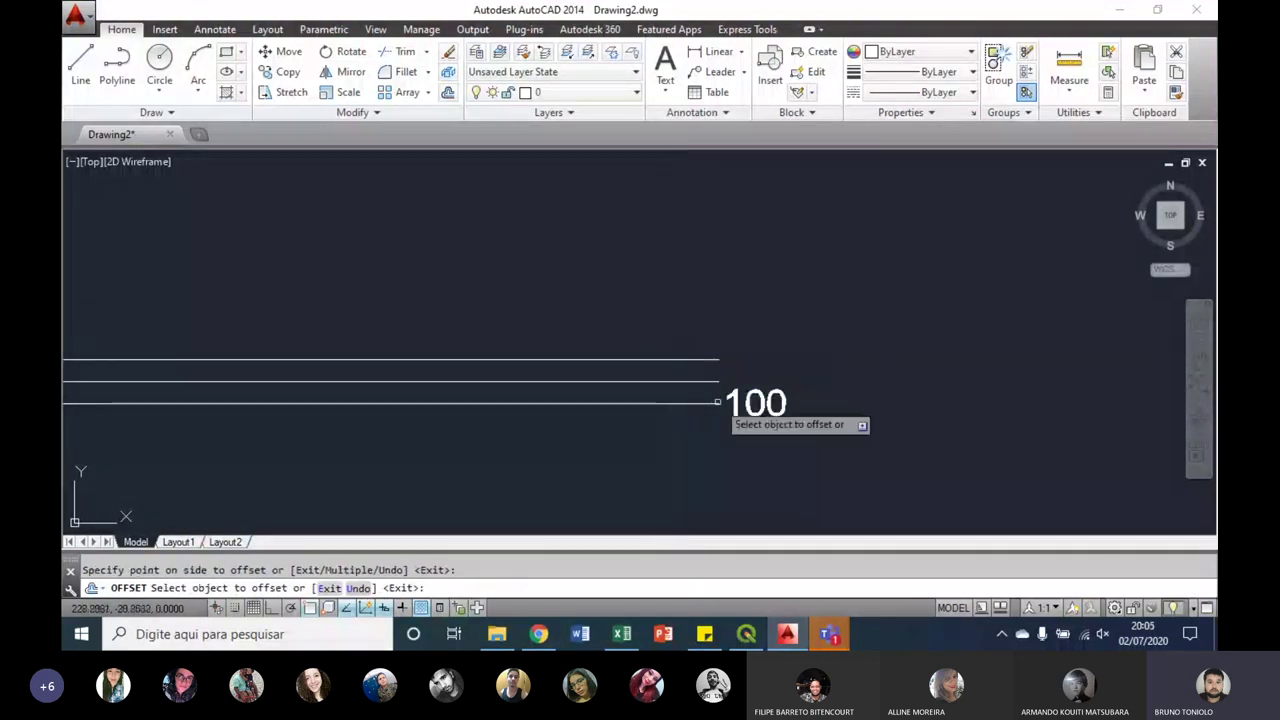
scroll(727, 383, up, 2)
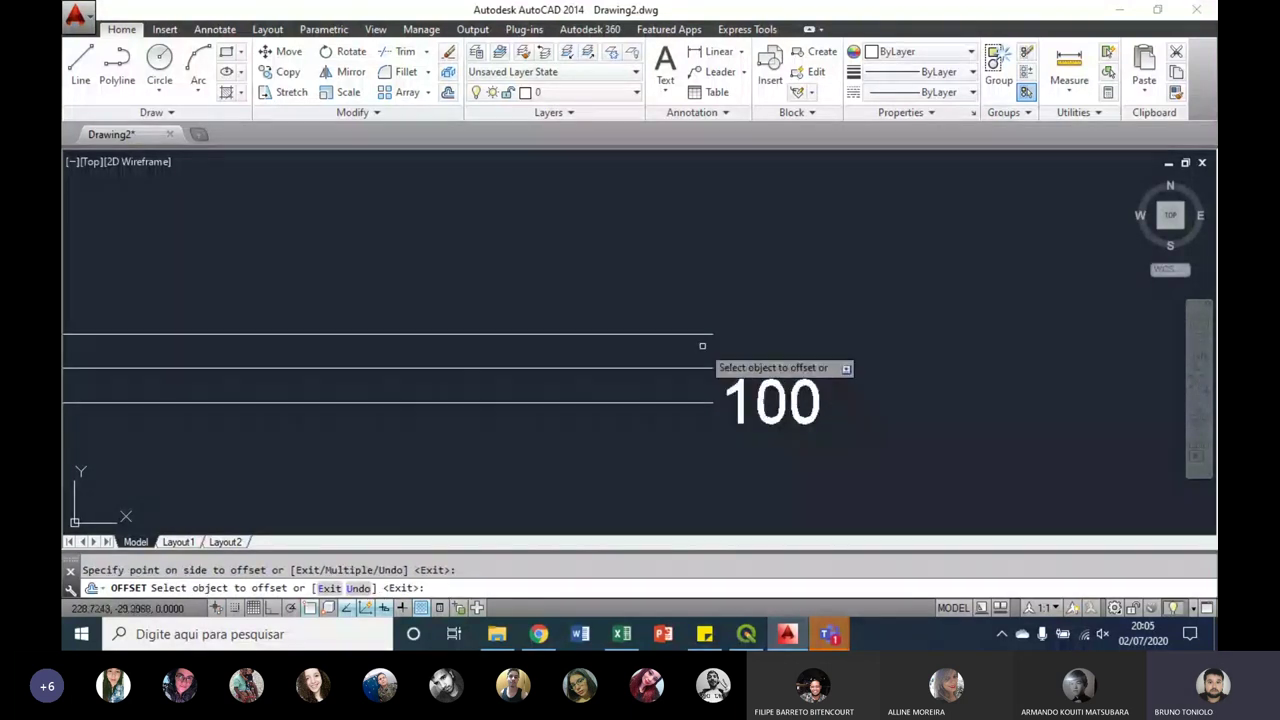
click(703, 338)
scroll(704, 333, down, 2)
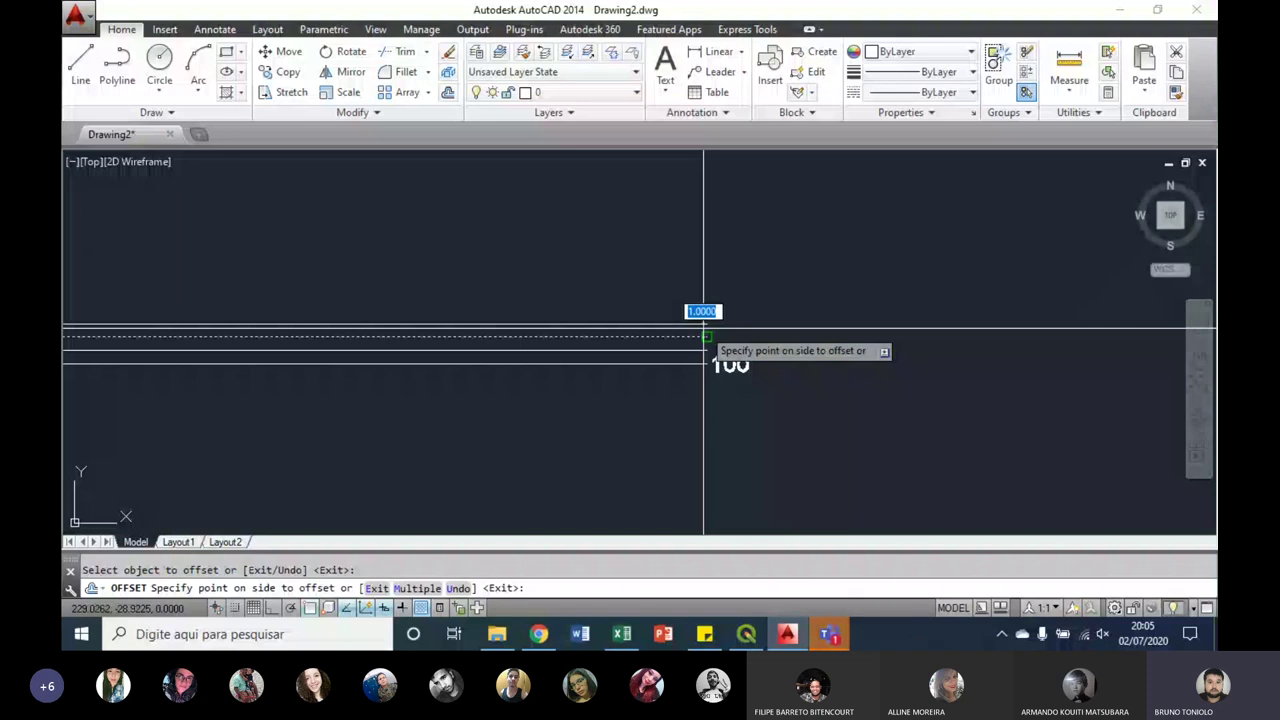
click(703, 338)
scroll(728, 376, down, 3)
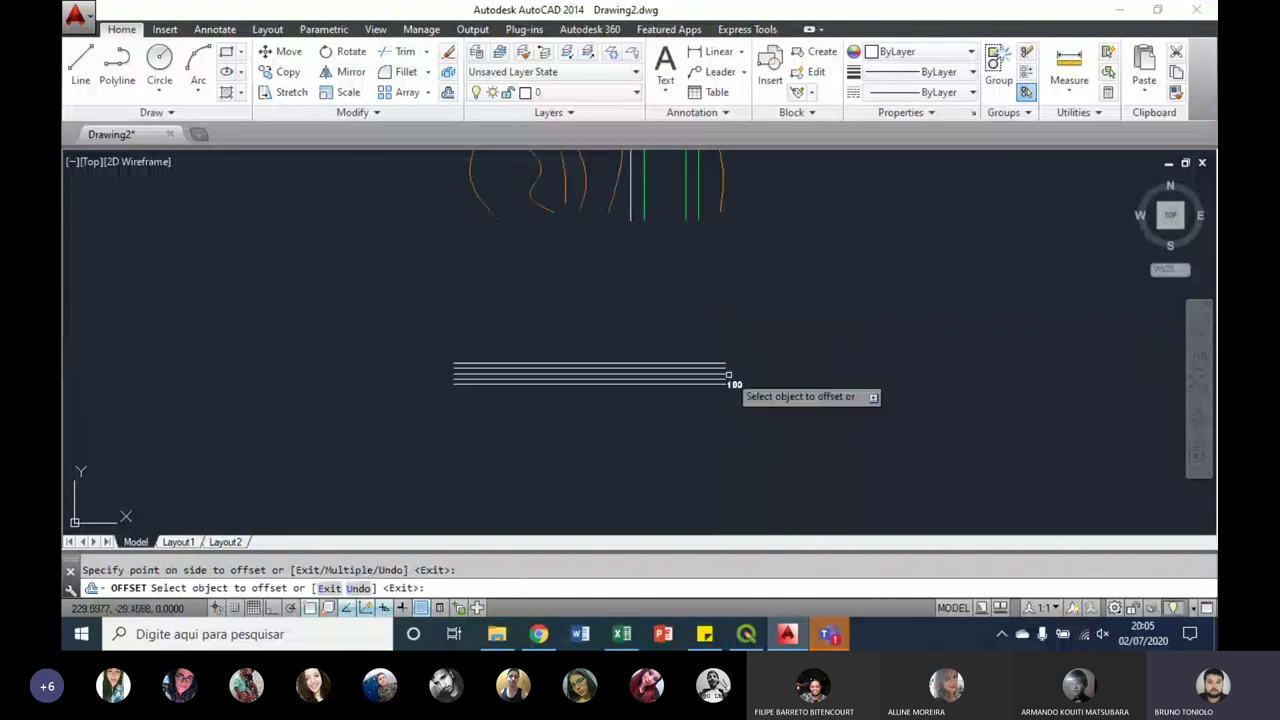
scroll(729, 370, down, 2)
scroll(716, 346, up, 6)
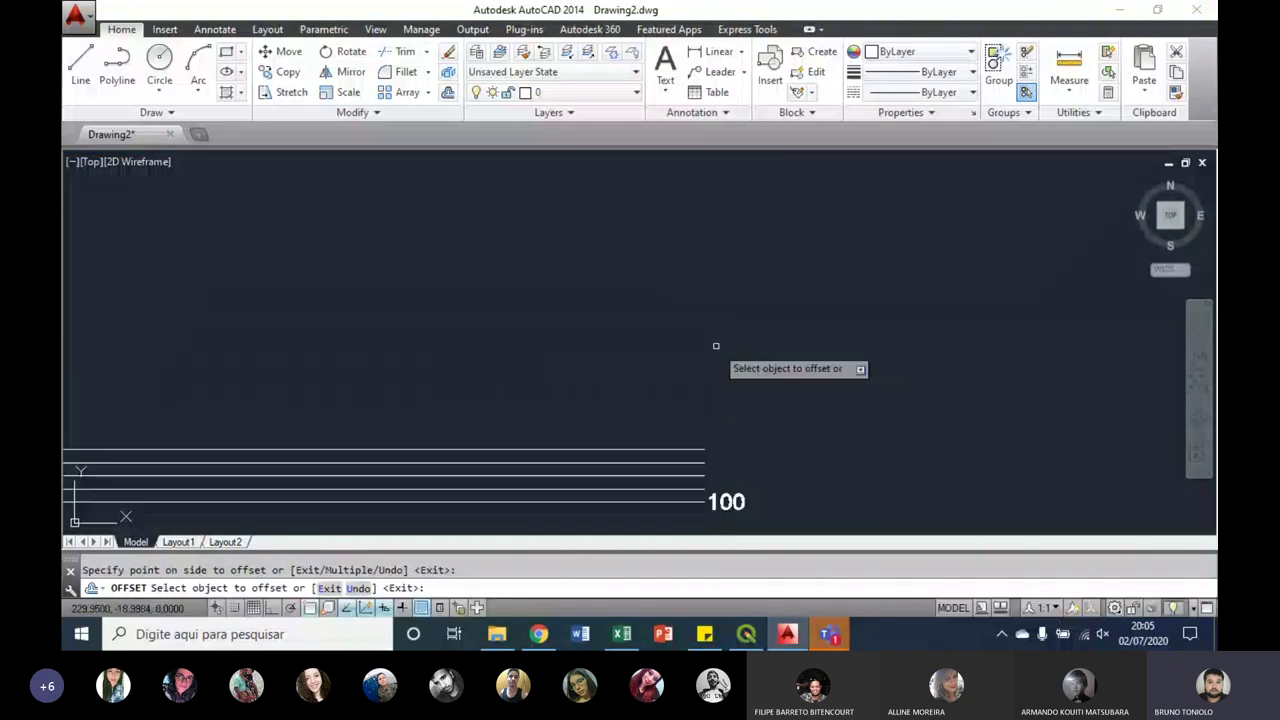
key(Return)
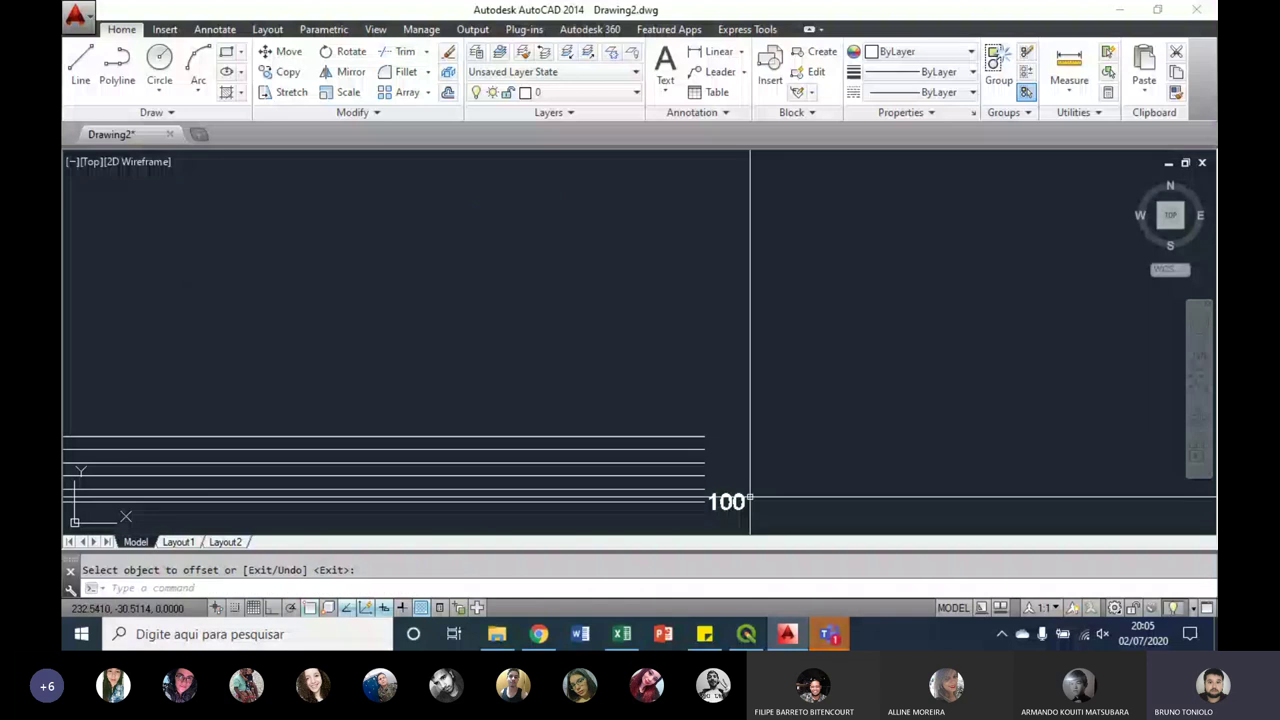
Step: Change the 100 label's text height to 0.5
double_click(745, 498)
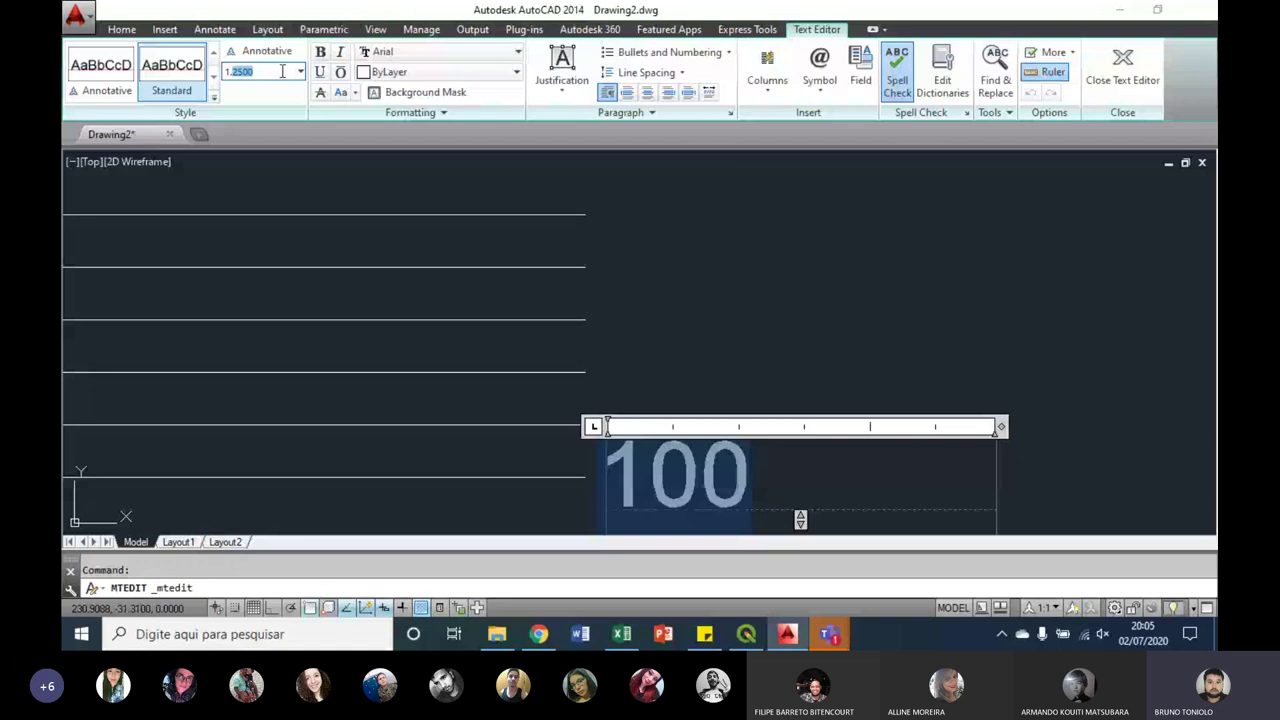
text(0.5)
key(Return)
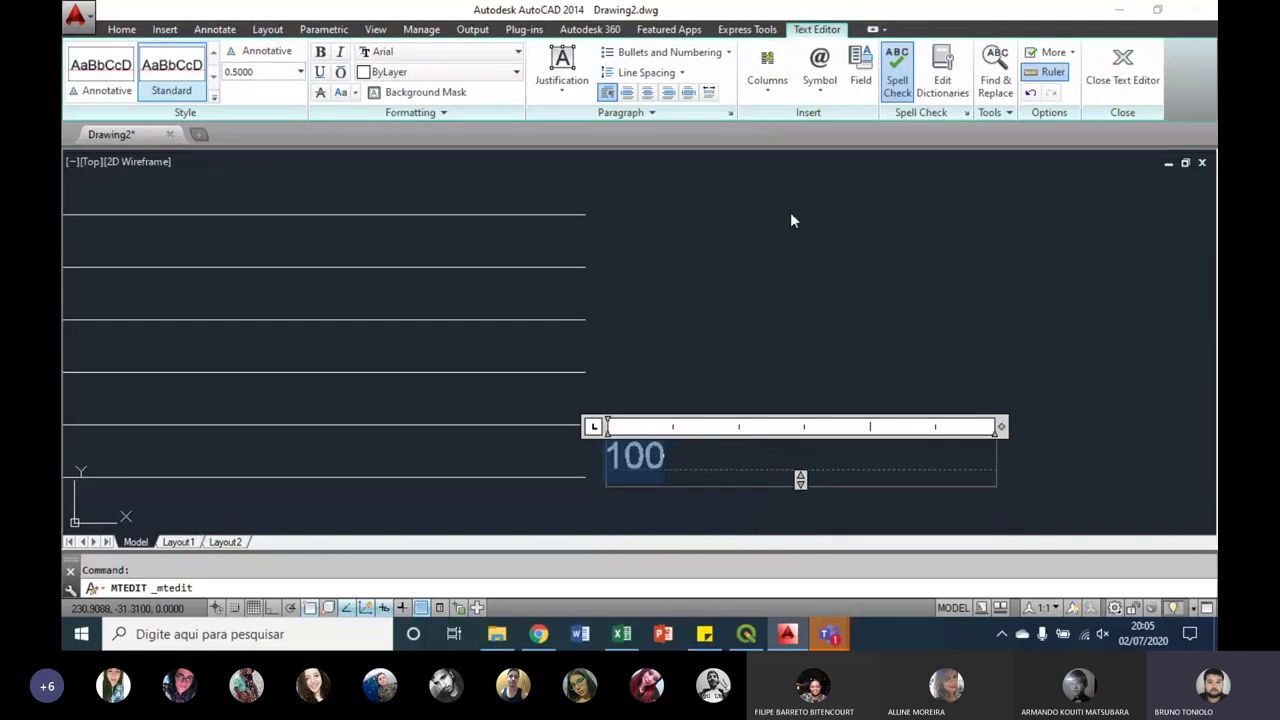
click(790, 220)
Step: Move the 100 label to the end of its line, then begin copying it
click(619, 380)
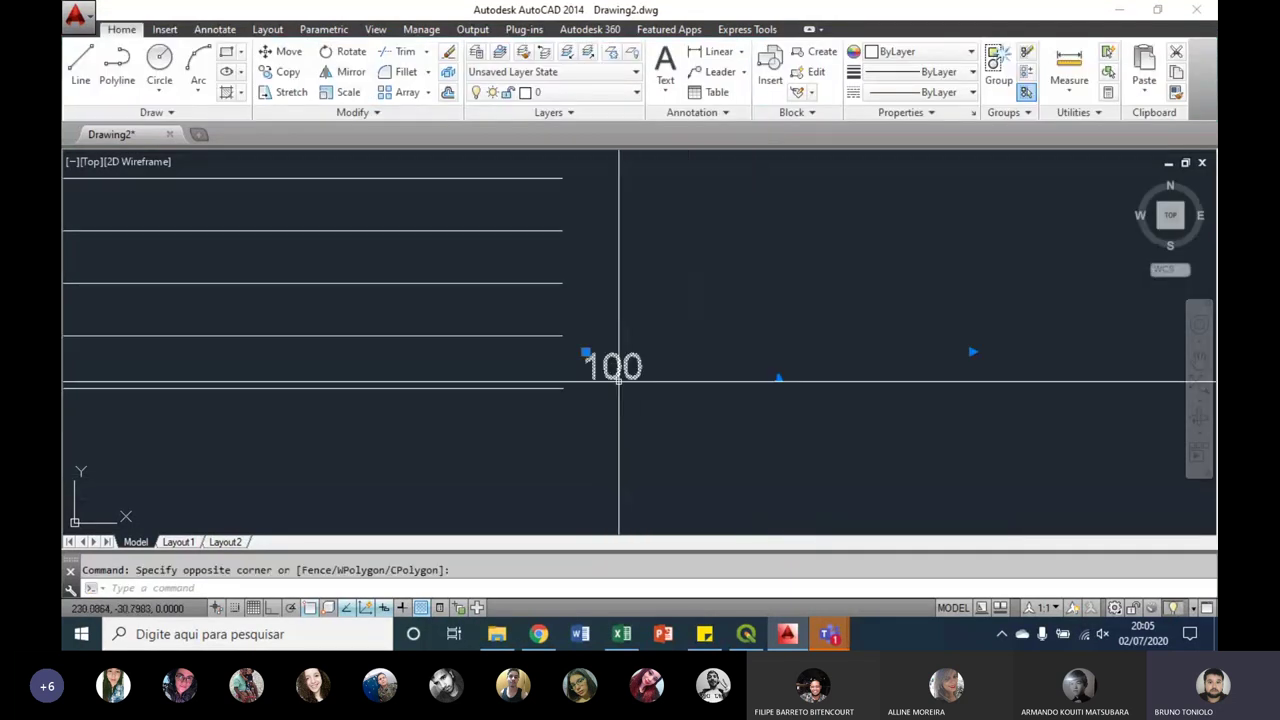
scroll(619, 380, up, 2)
text(m)
key(Return)
click(628, 410)
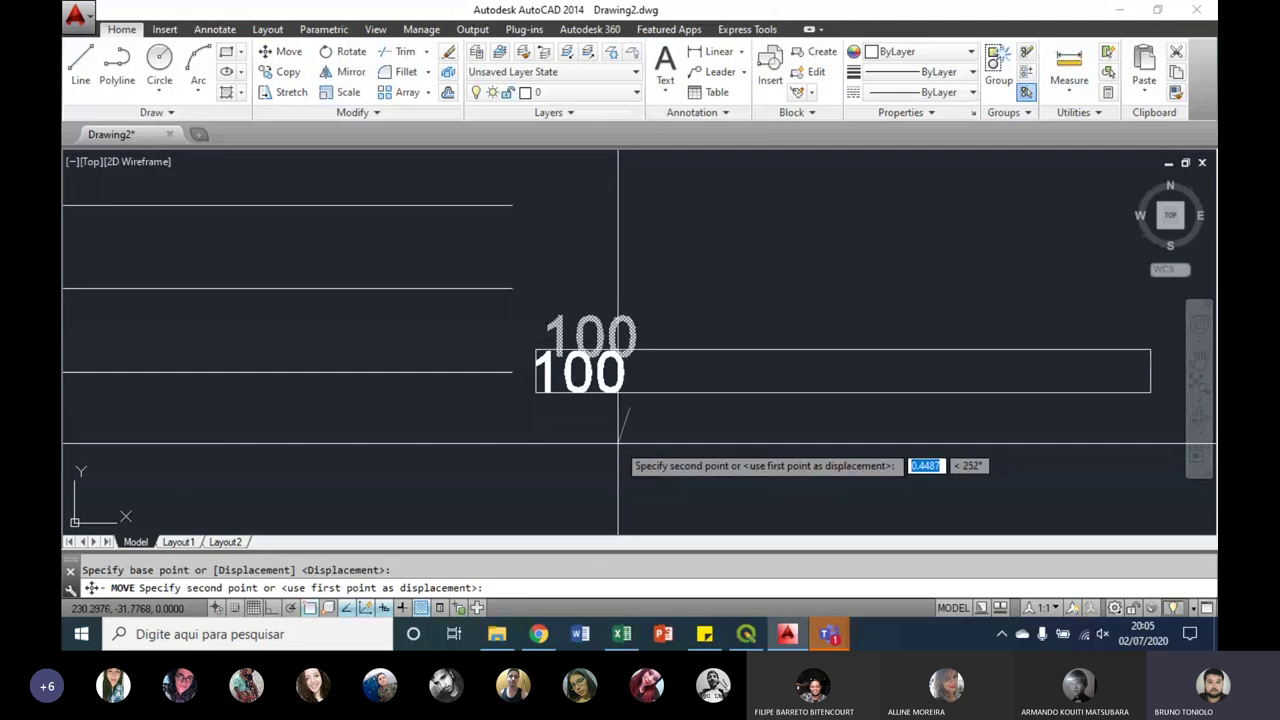
click(618, 441)
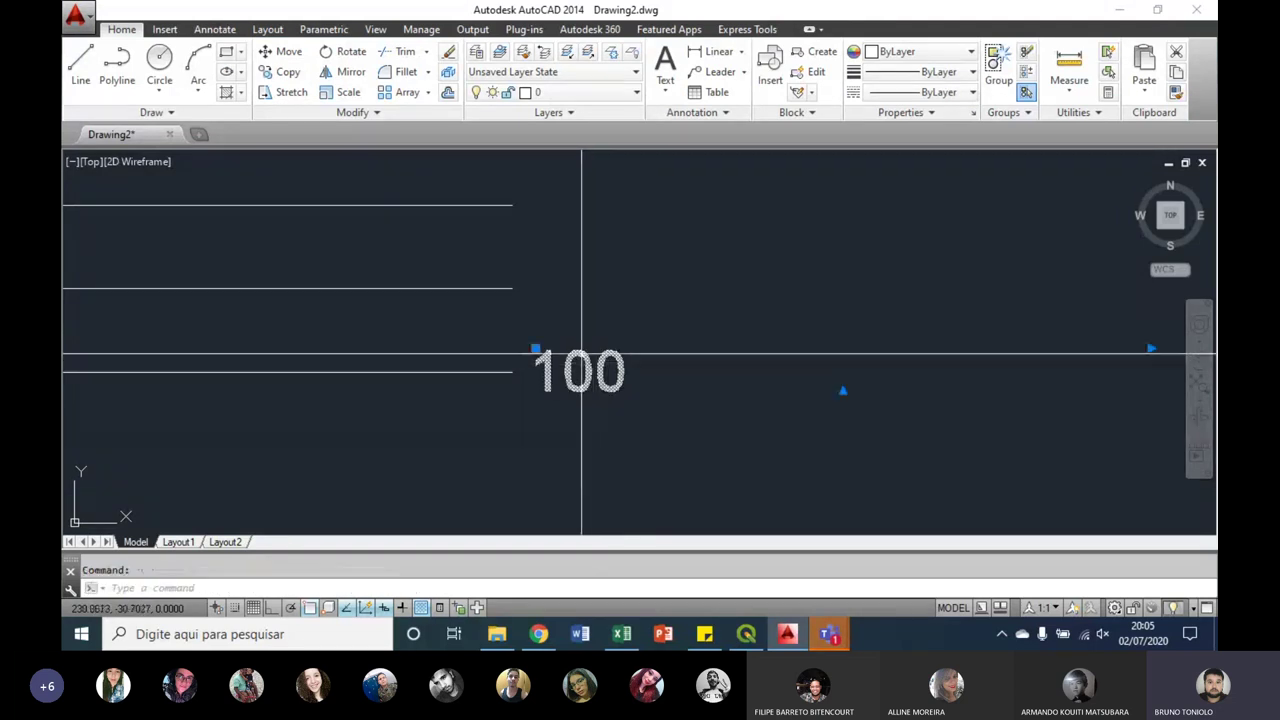
text(co)
key(Return)
click(512, 395)
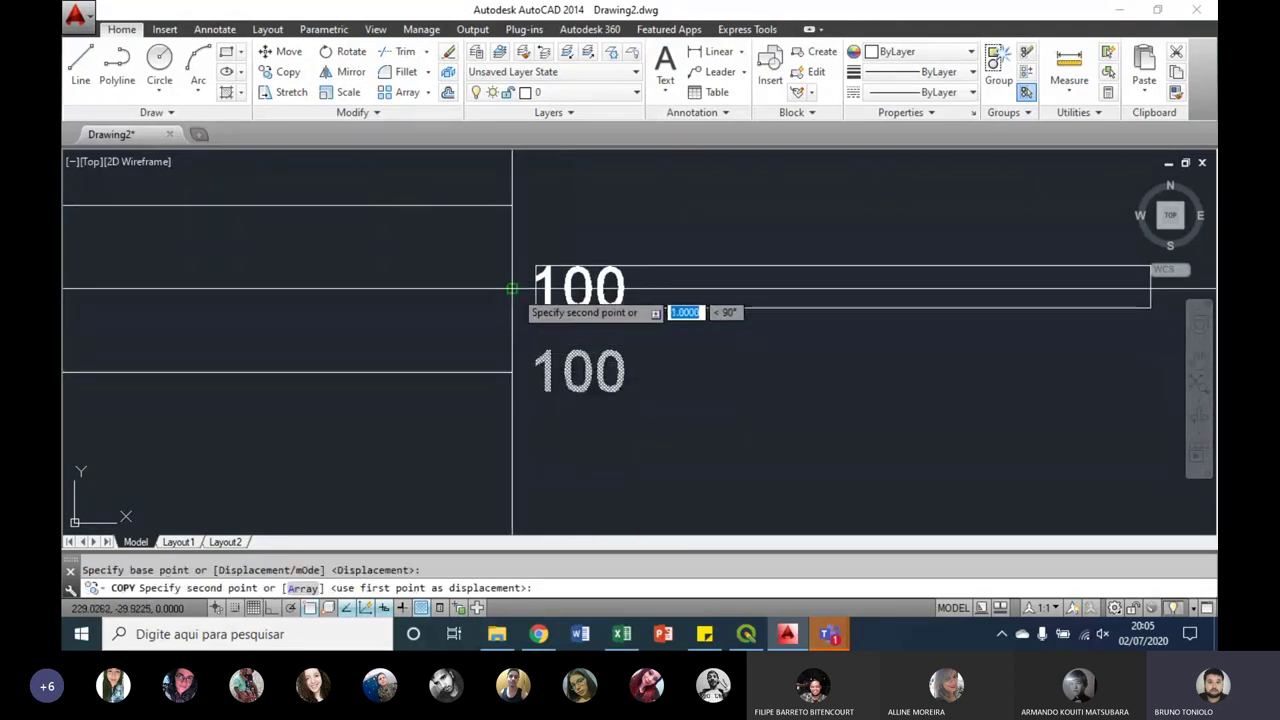
Step: Copy the 100 label onto each of the four lines above it
click(515, 313)
click(515, 222)
middle_drag(515, 222, 527, 339)
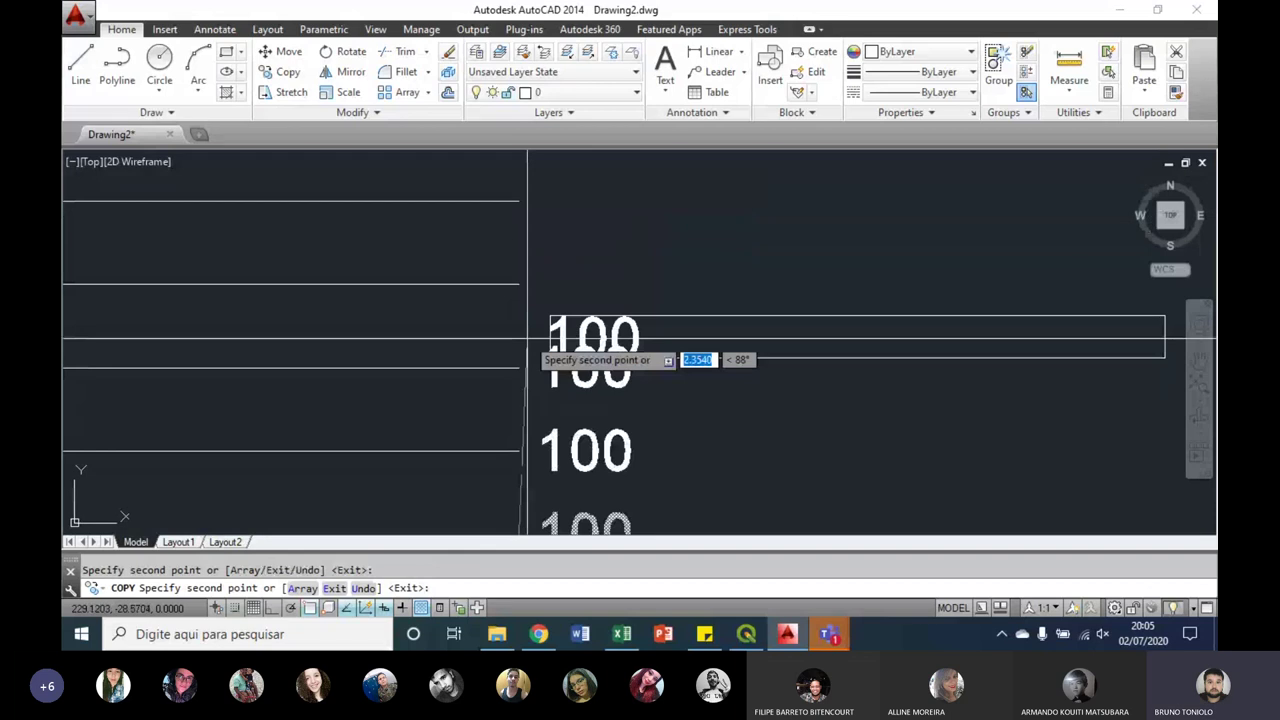
click(524, 285)
click(523, 205)
scroll(523, 200, down, 2)
key(Escape)
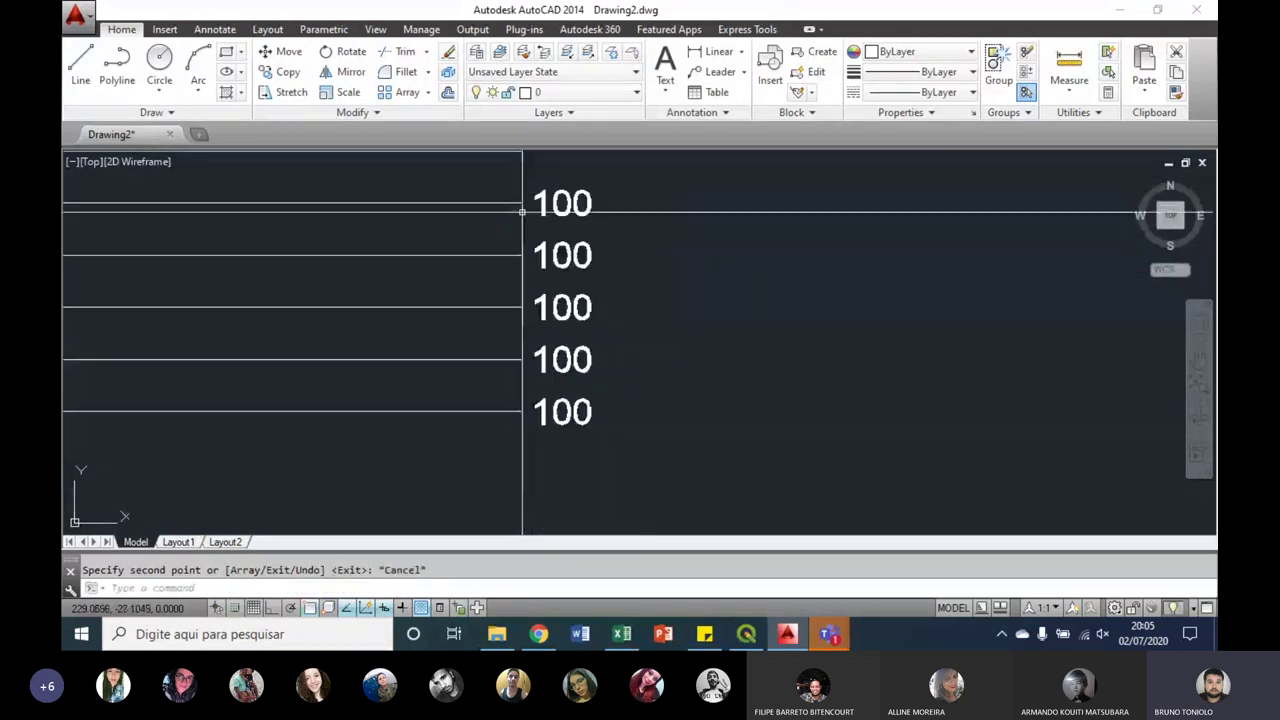
Step: Edit the copied labels to read 101, 102, 103 and 104 from bottom to top
double_click(576, 364)
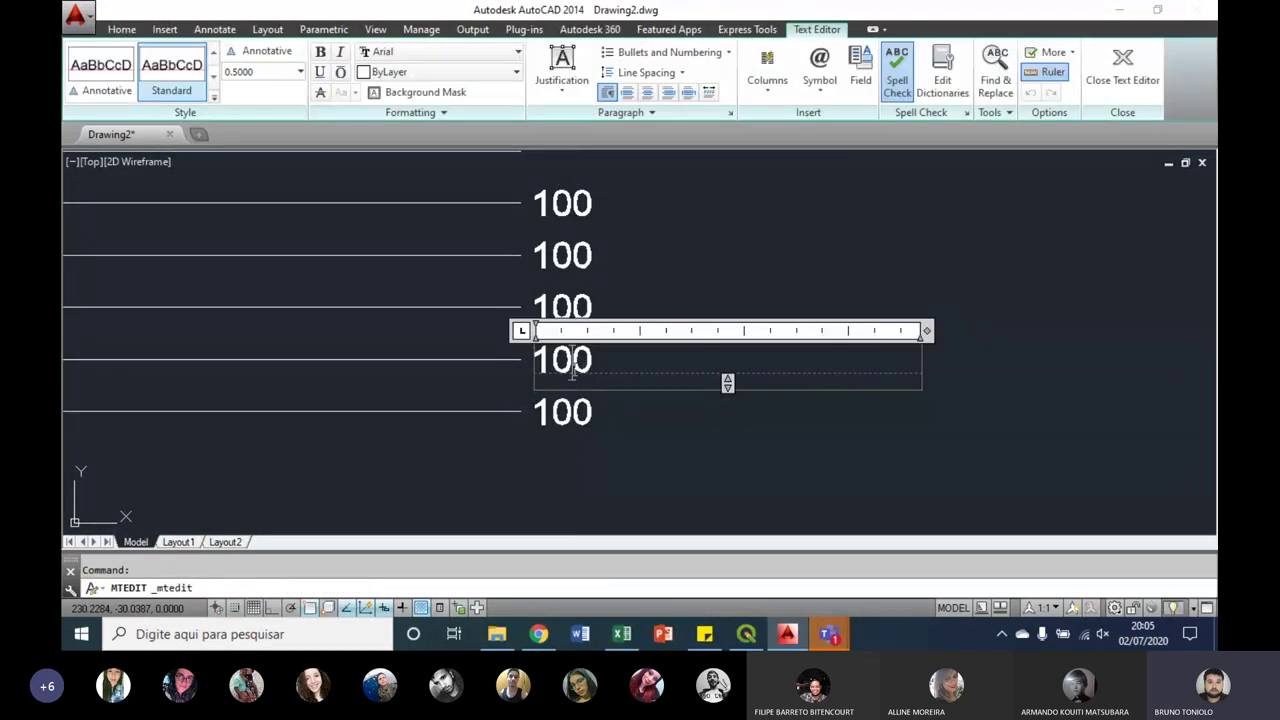
text(101)
click(598, 400)
key(space)
click(576, 310)
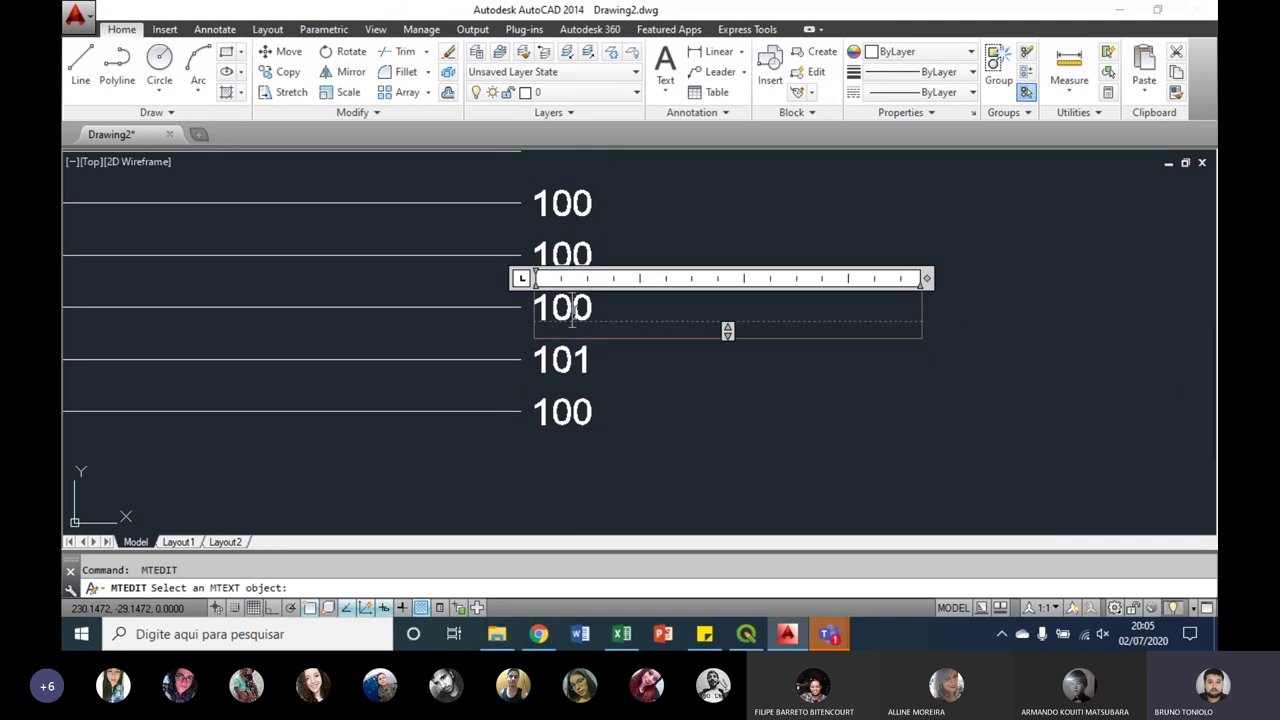
drag(572, 310, 588, 320)
click(600, 265)
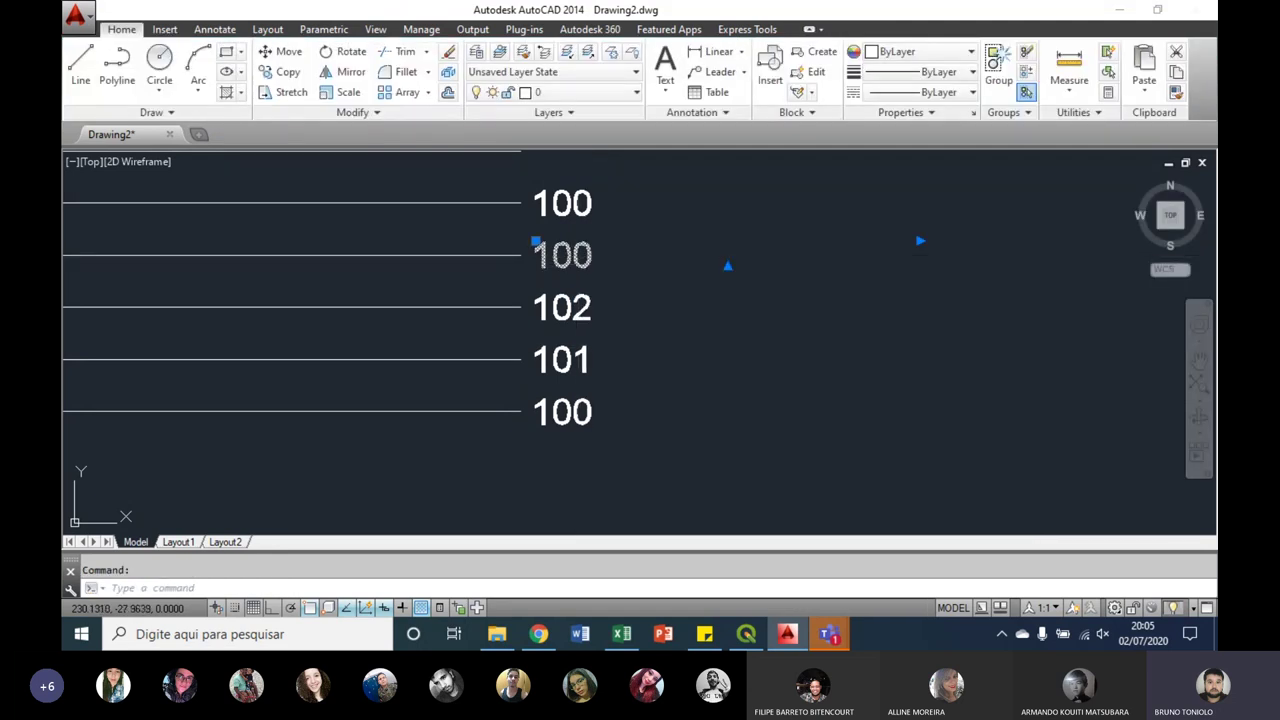
double_click(572, 258)
text(103)
click(600, 265)
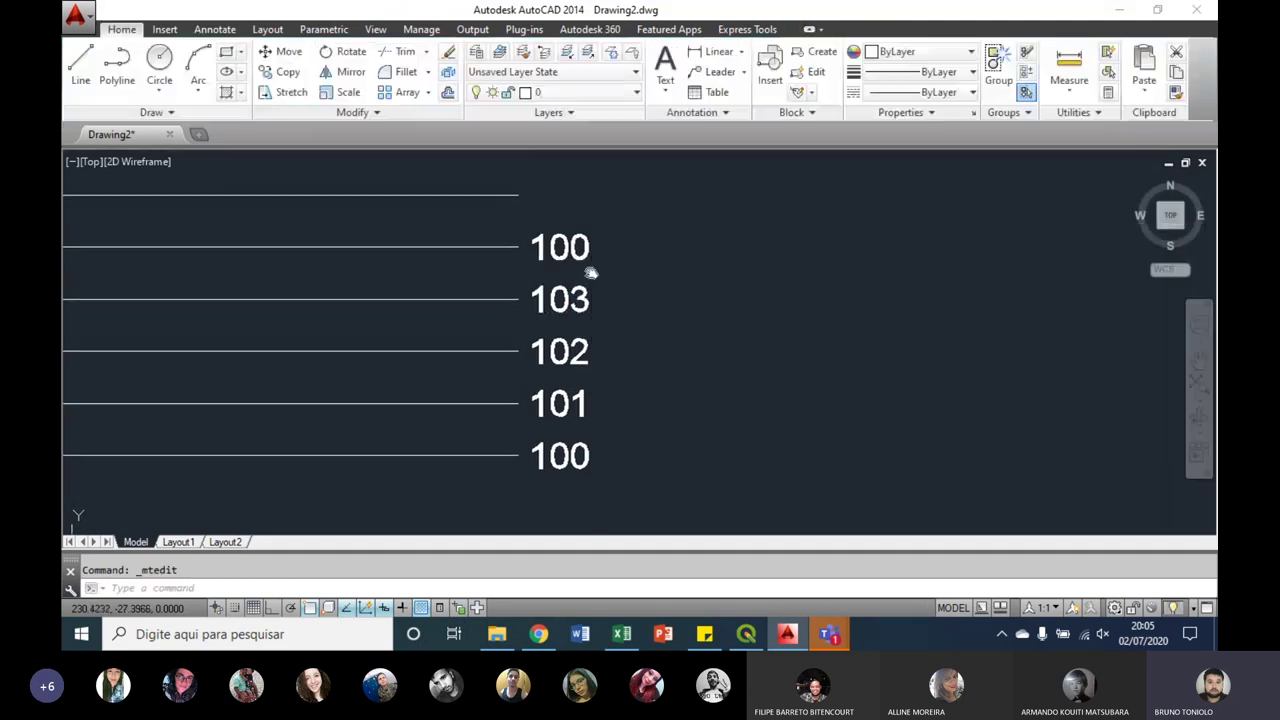
key(space)
click(580, 255)
drag(570, 248, 585, 262)
text(4)
click(586, 262)
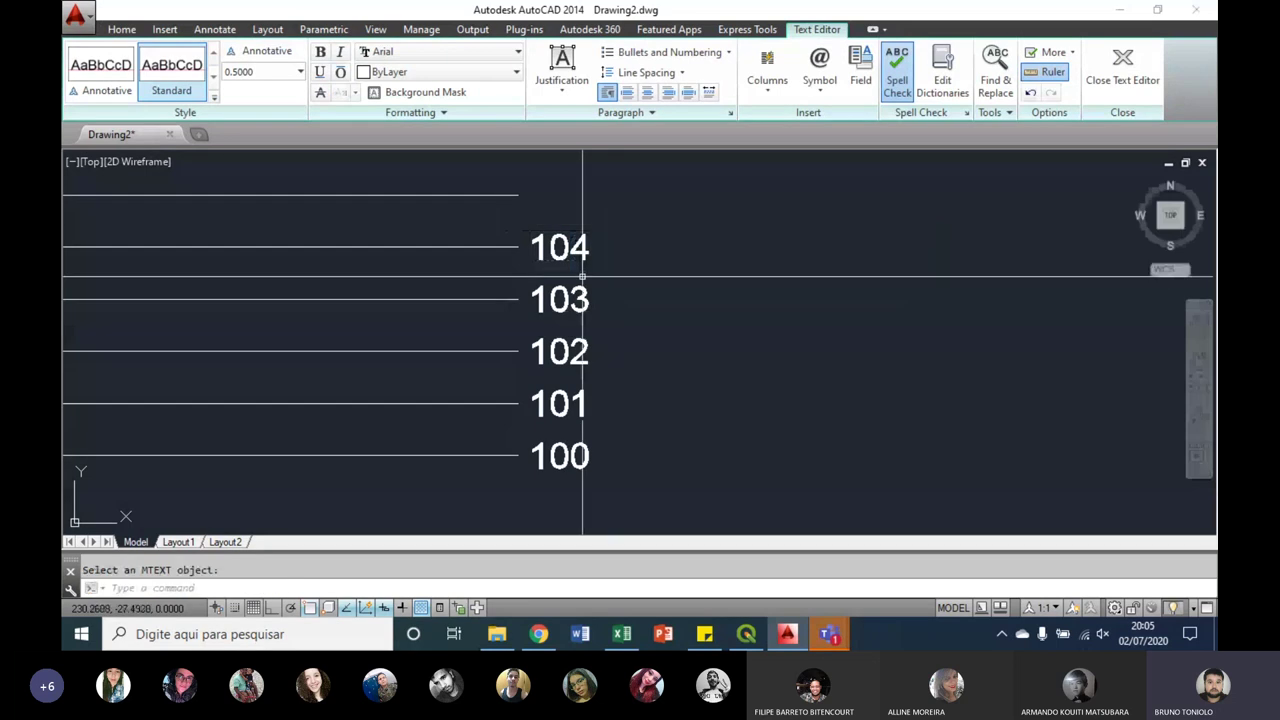
Step: Copy the 104 label onto the top line for relabelling as 105
click(543, 250)
text(o)
key(Return)
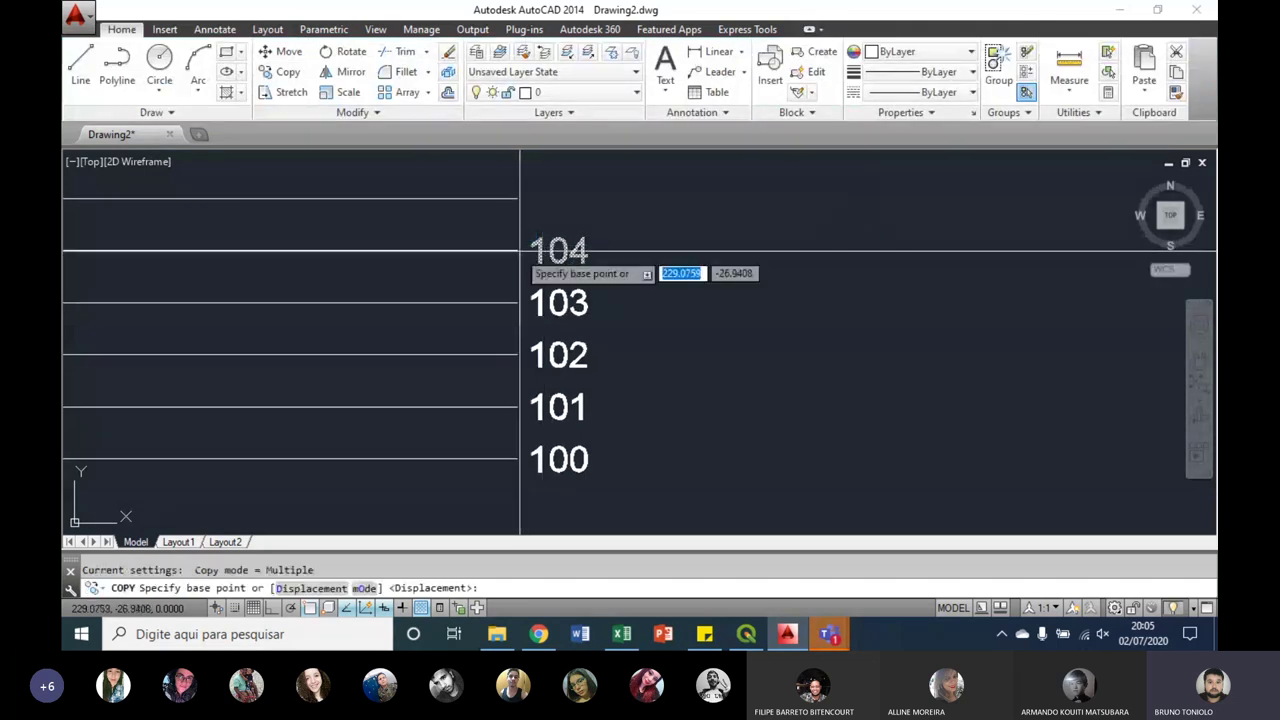
click(517, 250)
click(517, 198)
key(Return)
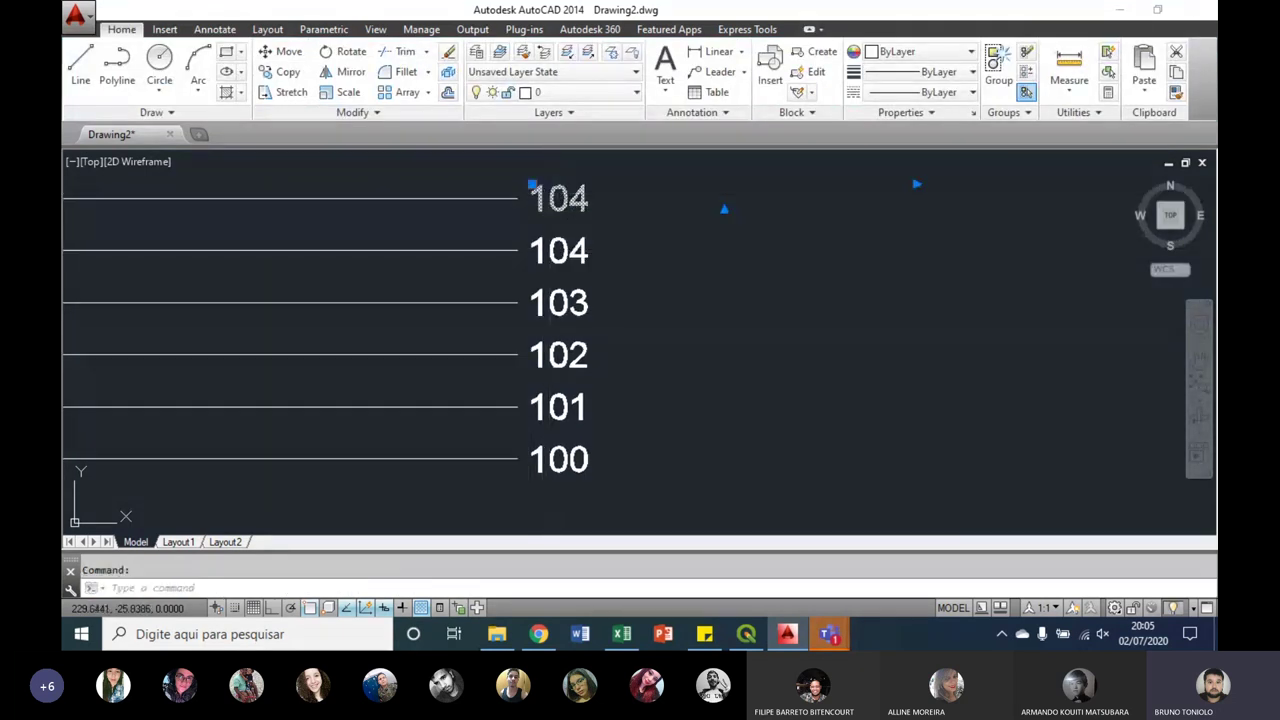
double_click(571, 203)
click(662, 337)
scroll(662, 337, down, 3)
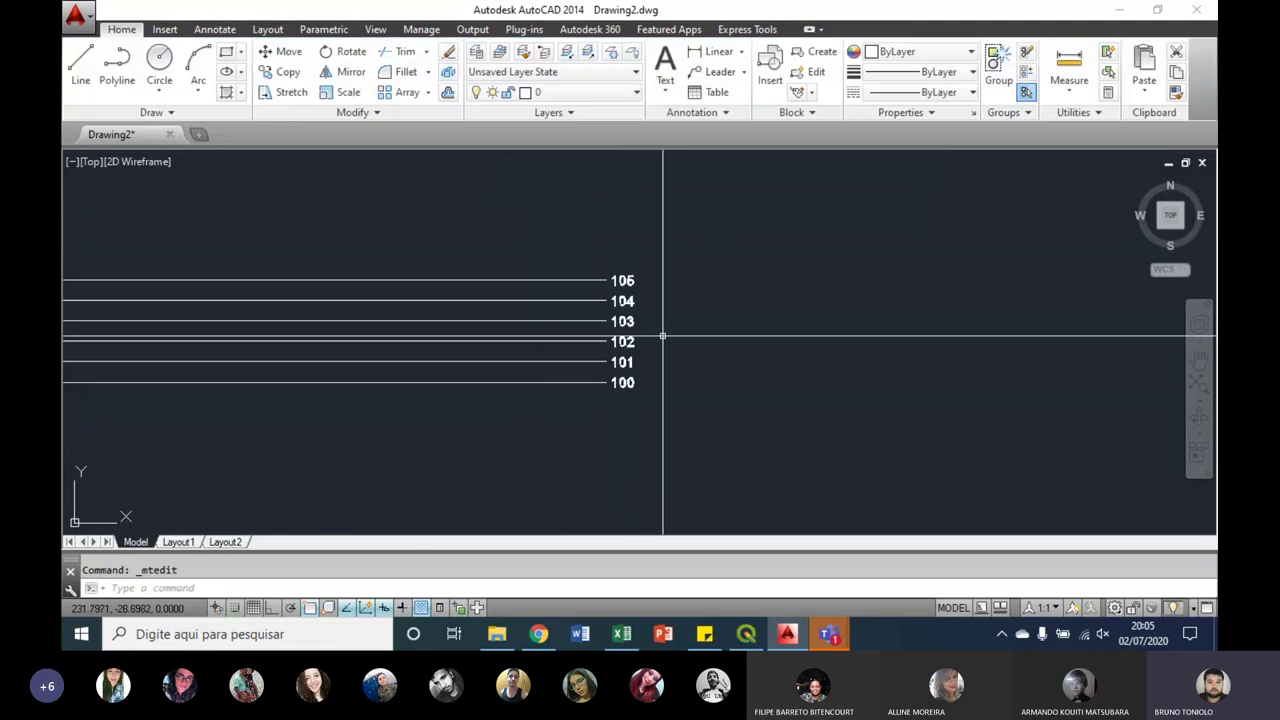
scroll(629, 357, down, 5)
scroll(629, 362, up, 3)
scroll(629, 362, up, 3)
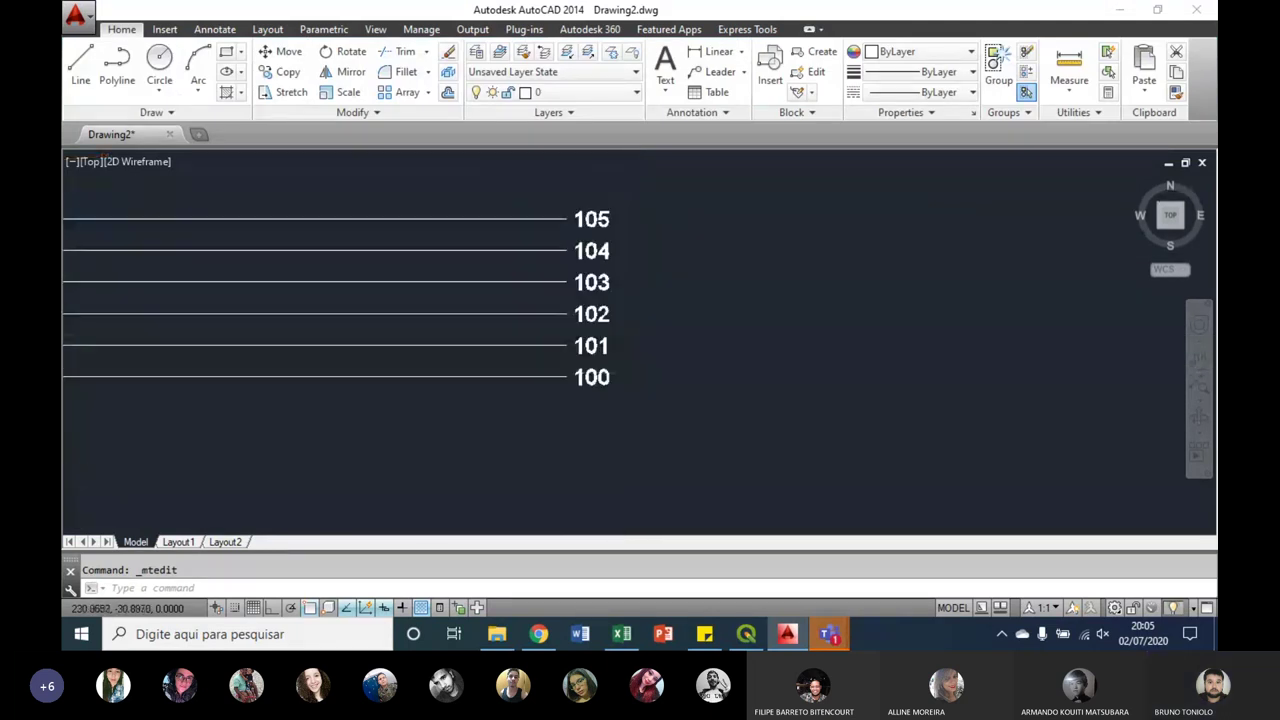
scroll(593, 364, down, 3)
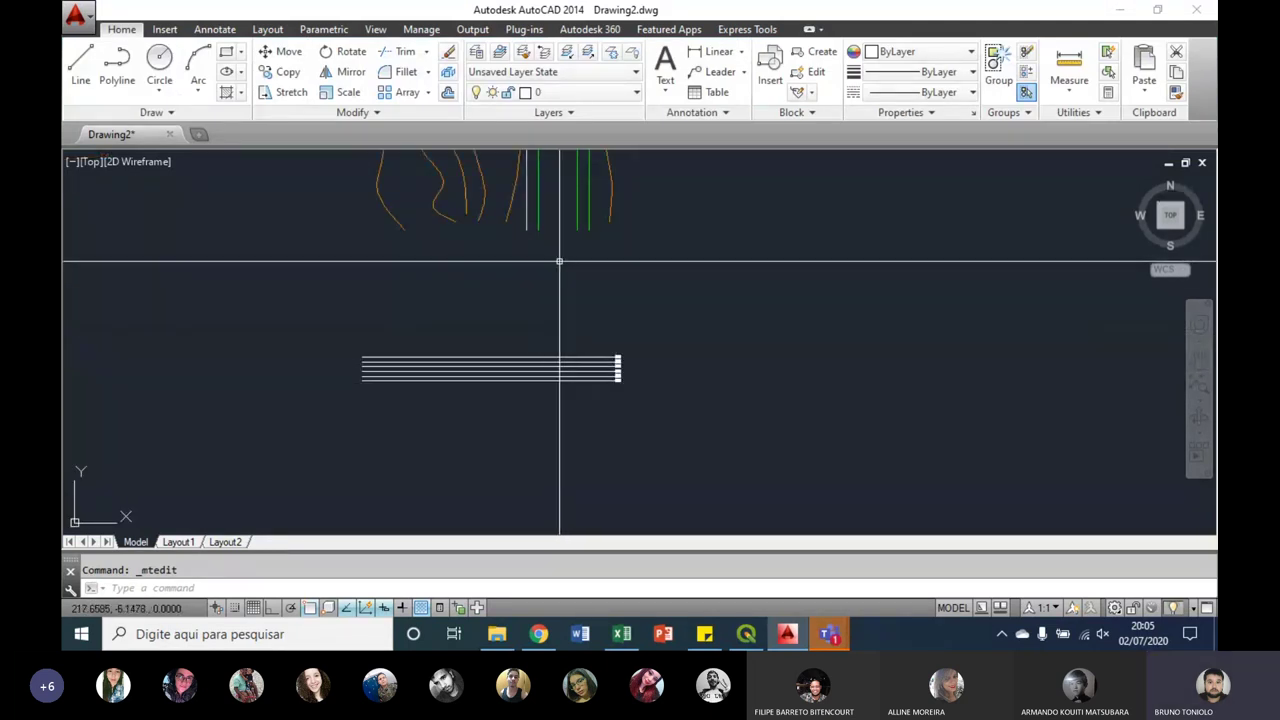
scroll(475, 320, up, 4)
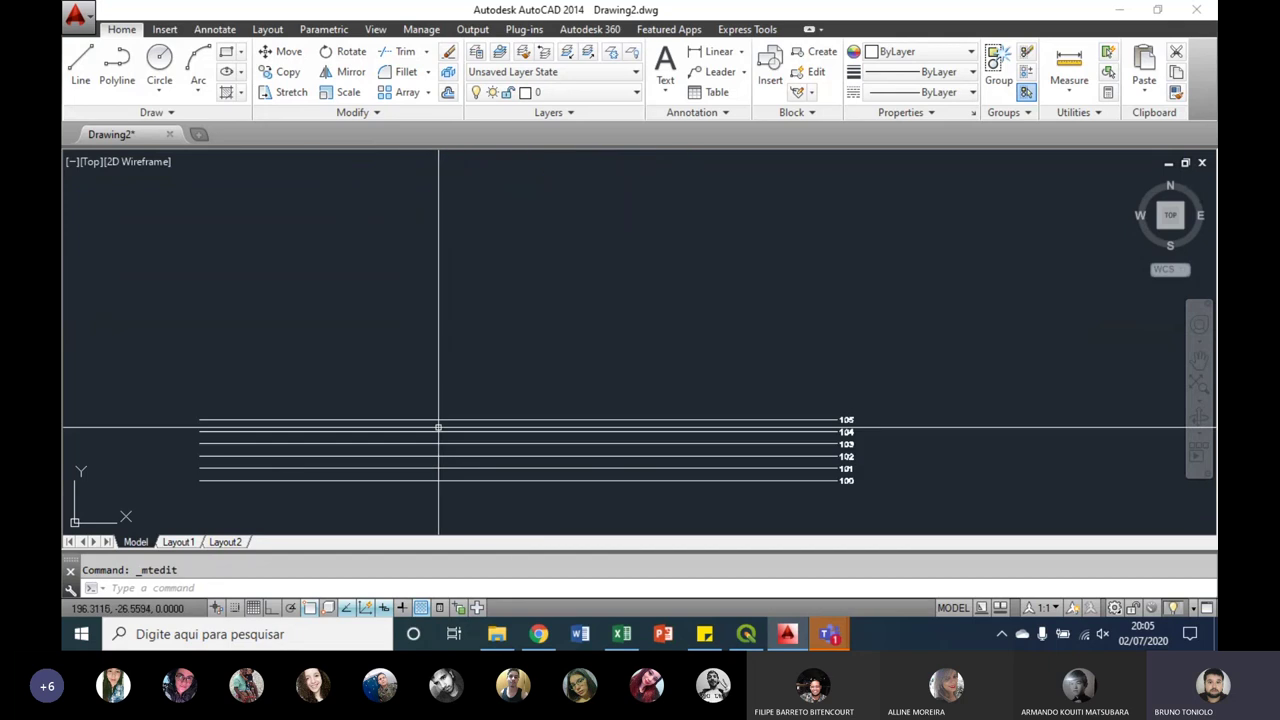
scroll(494, 339, up, 2)
scroll(474, 277, up, 3)
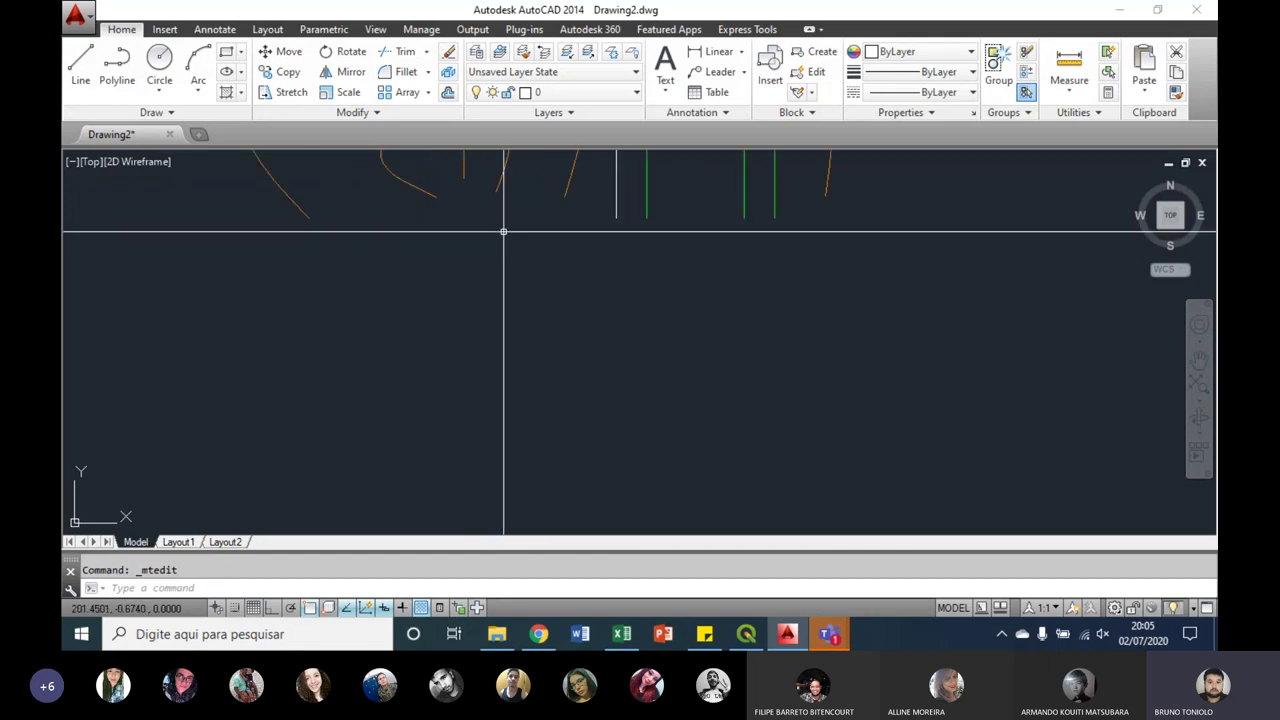
middle_drag(488, 274, 407, 245)
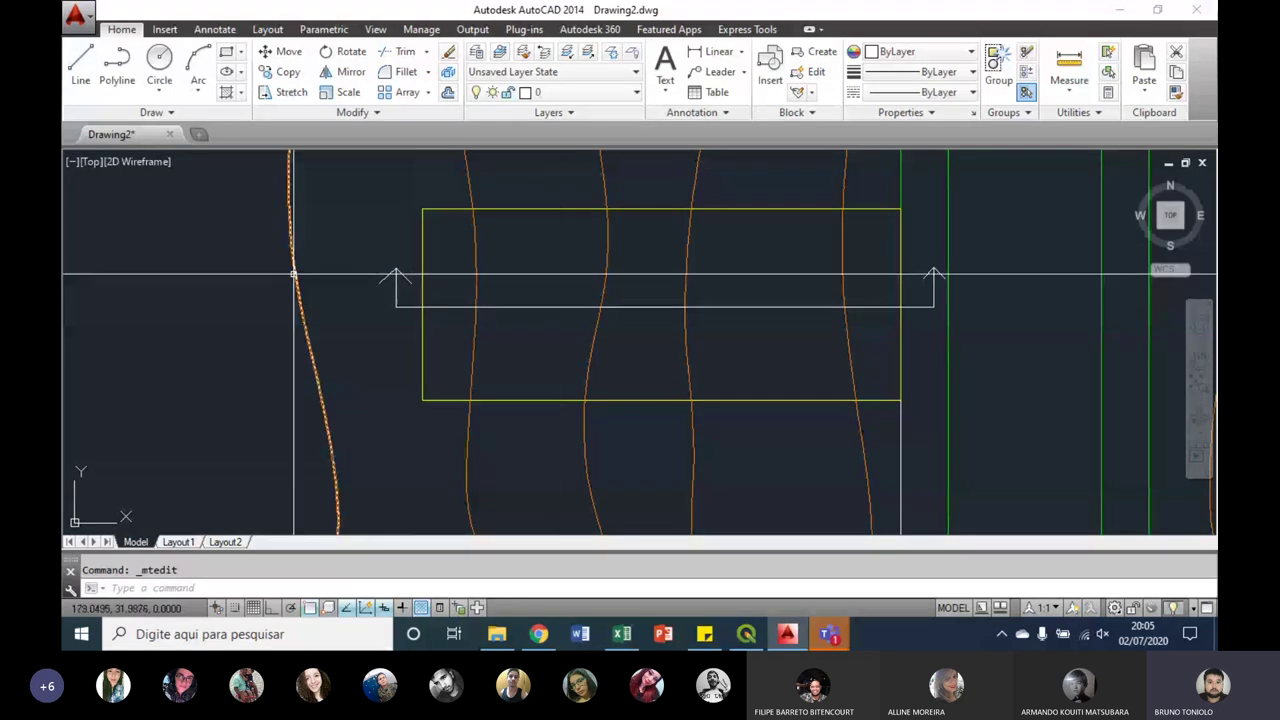
scroll(430, 292, up, 2)
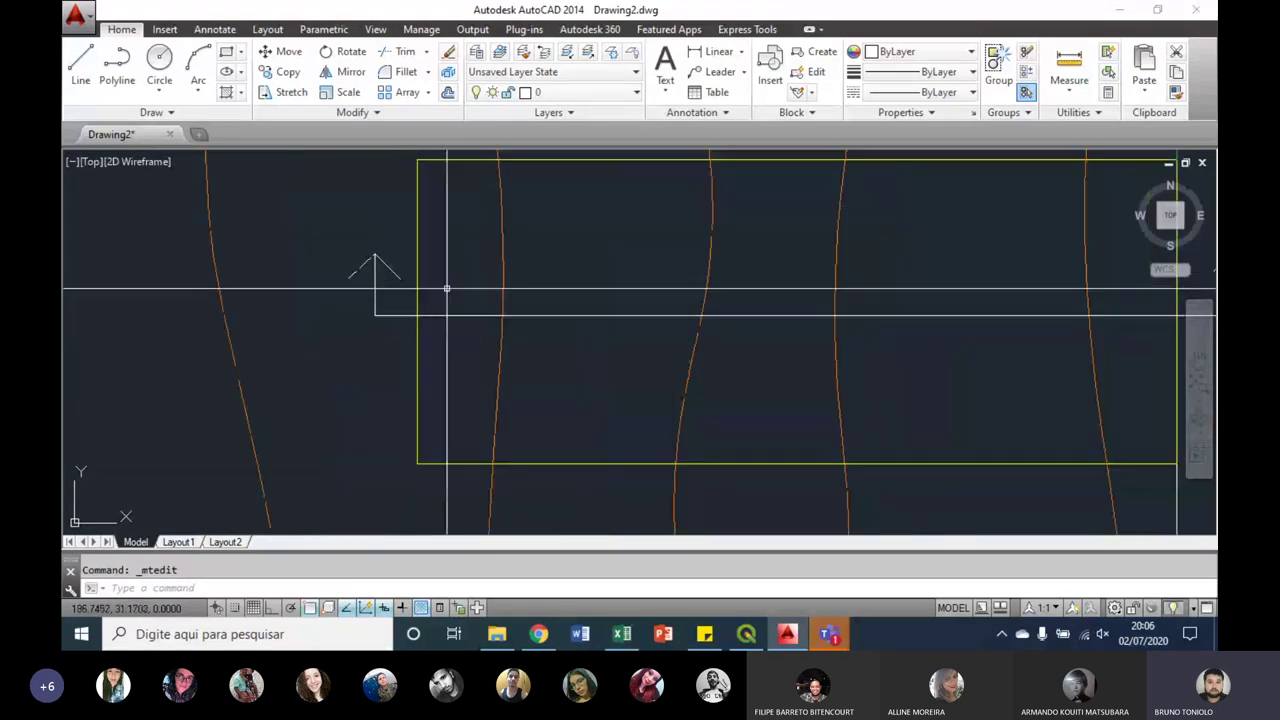
scroll(447, 306, down, 2)
middle_drag(447, 306, 395, 294)
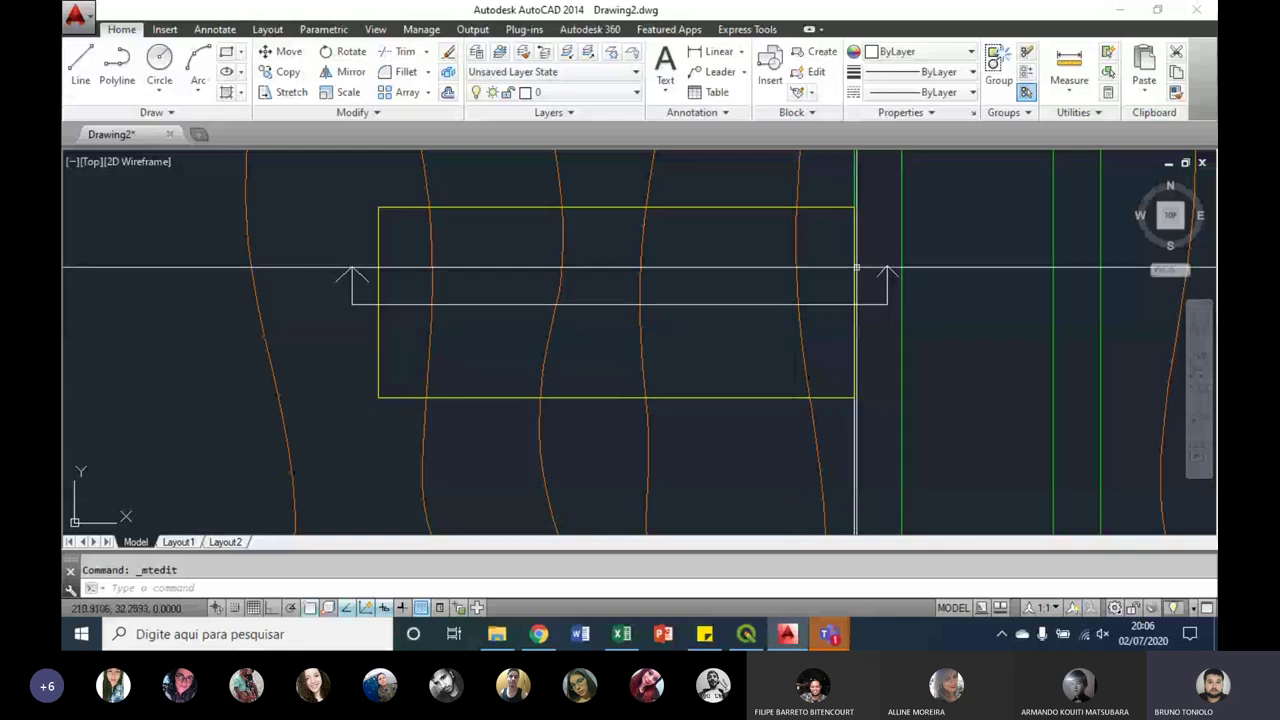
middle_drag(856, 268, 700, 306)
scroll(703, 310, up, 3)
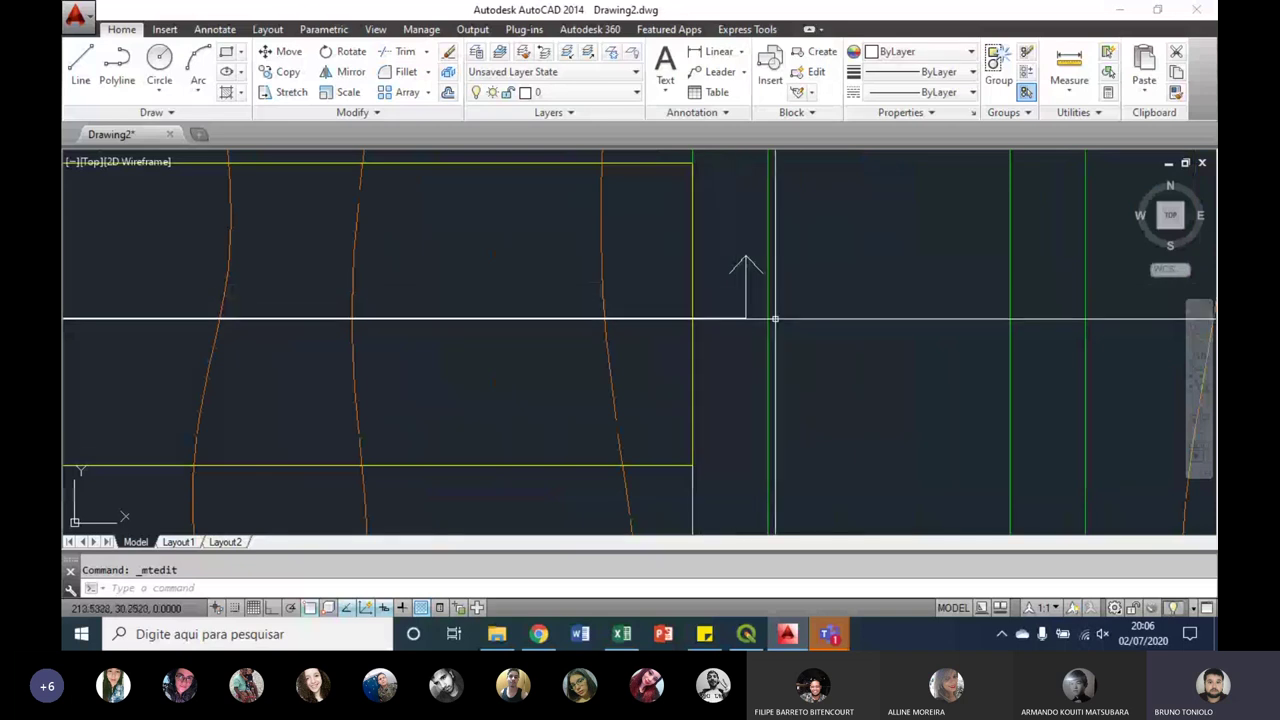
scroll(755, 236, down, 3)
scroll(837, 222, down, 3)
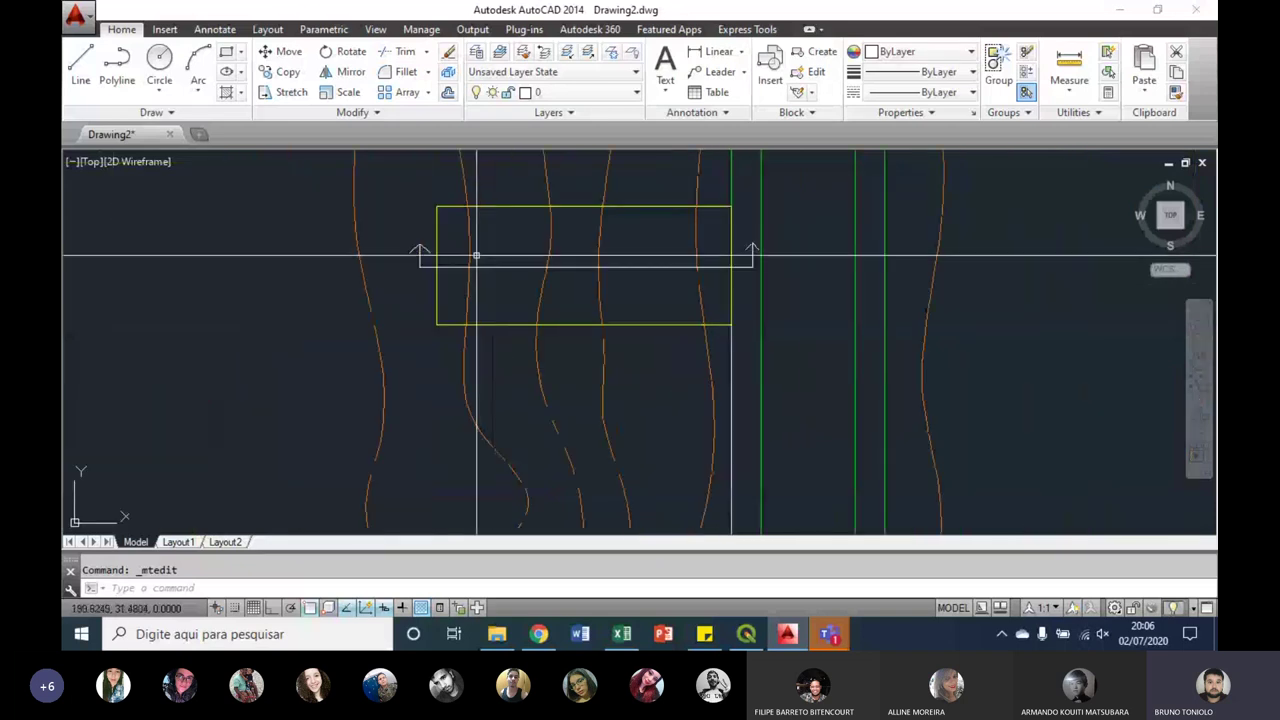
scroll(560, 283, down, 1)
middle_drag(554, 283, 570, 283)
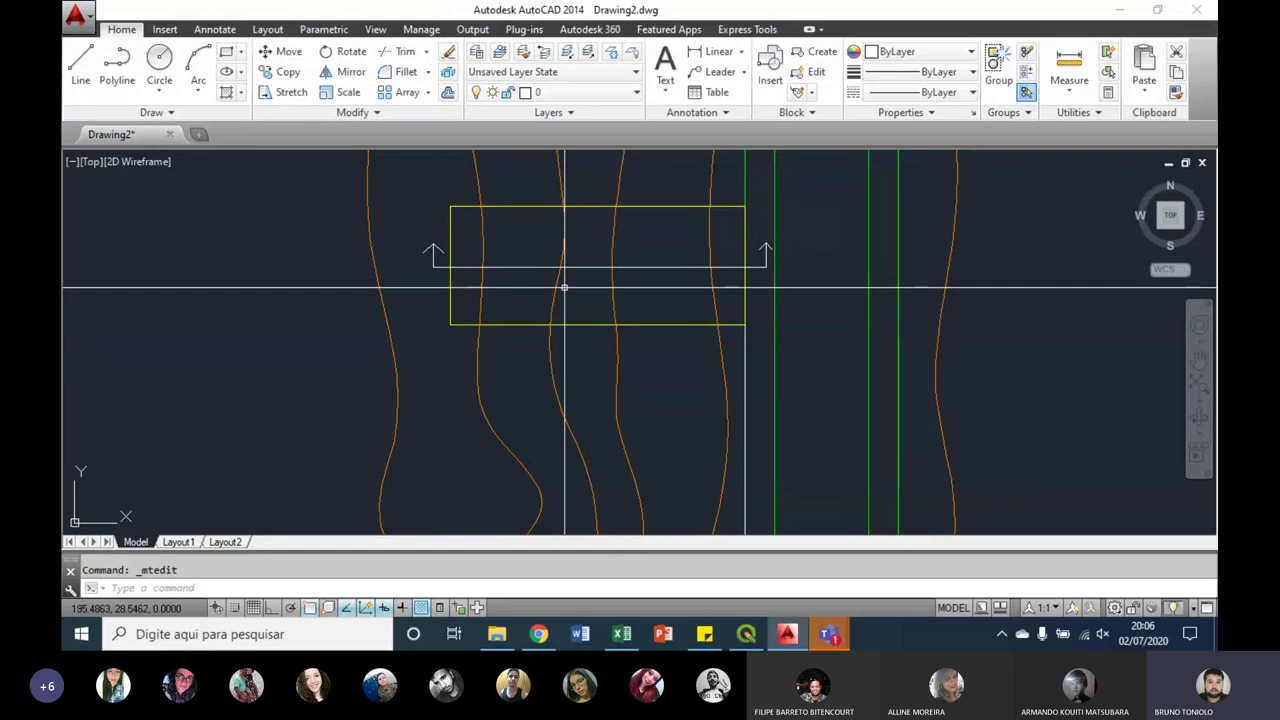
Step: Set the colour for new objects to Red and clear the mistyped command entry
click(886, 62)
click(905, 114)
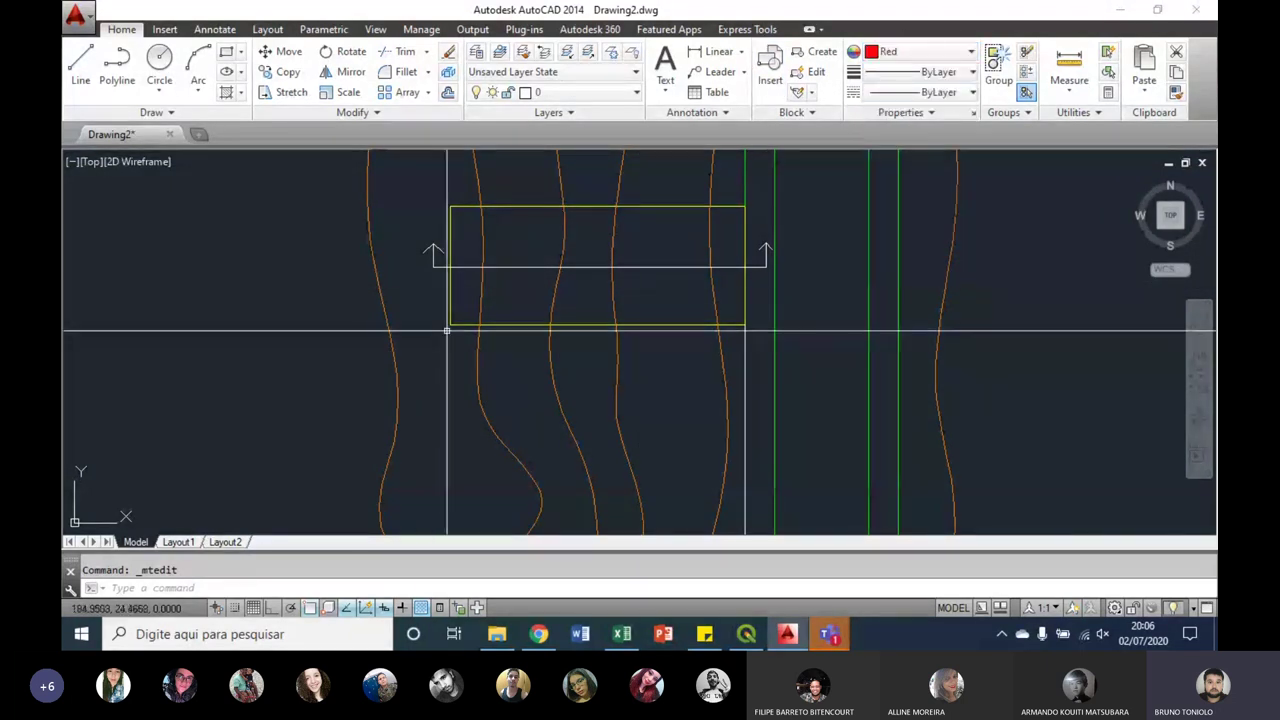
scroll(455, 289, up, 2)
text(XL)
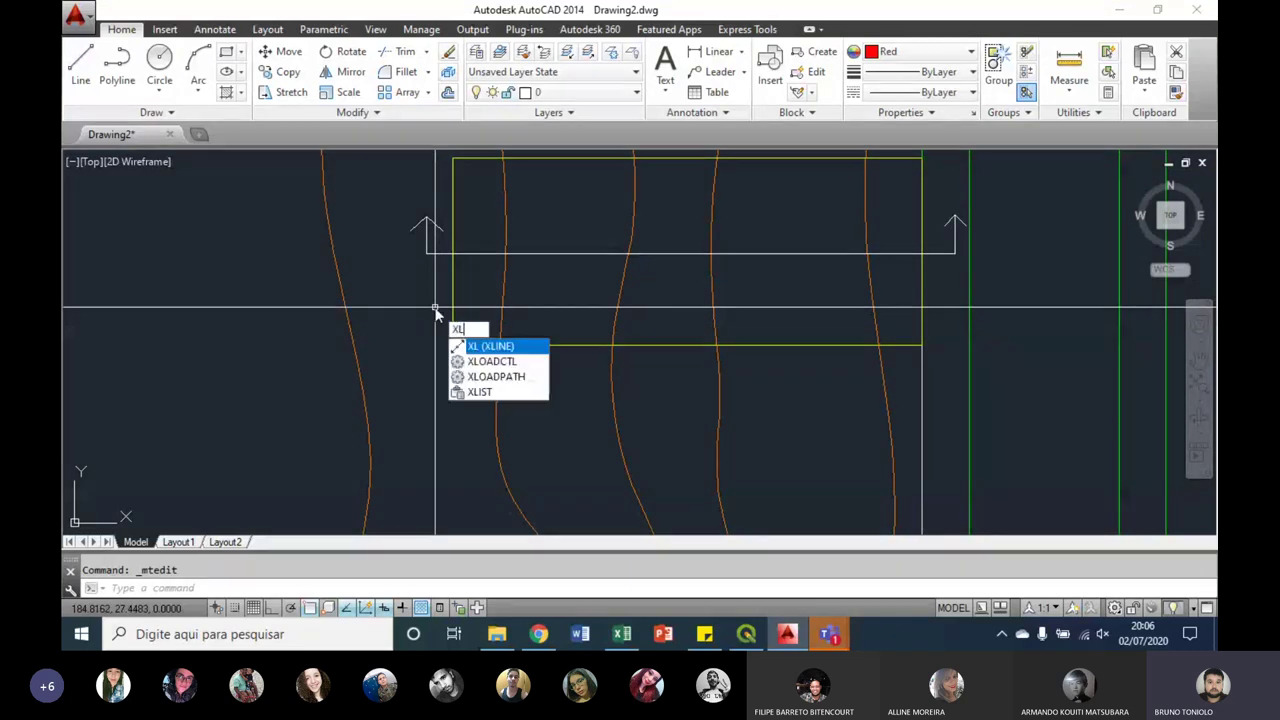
key(Escape)
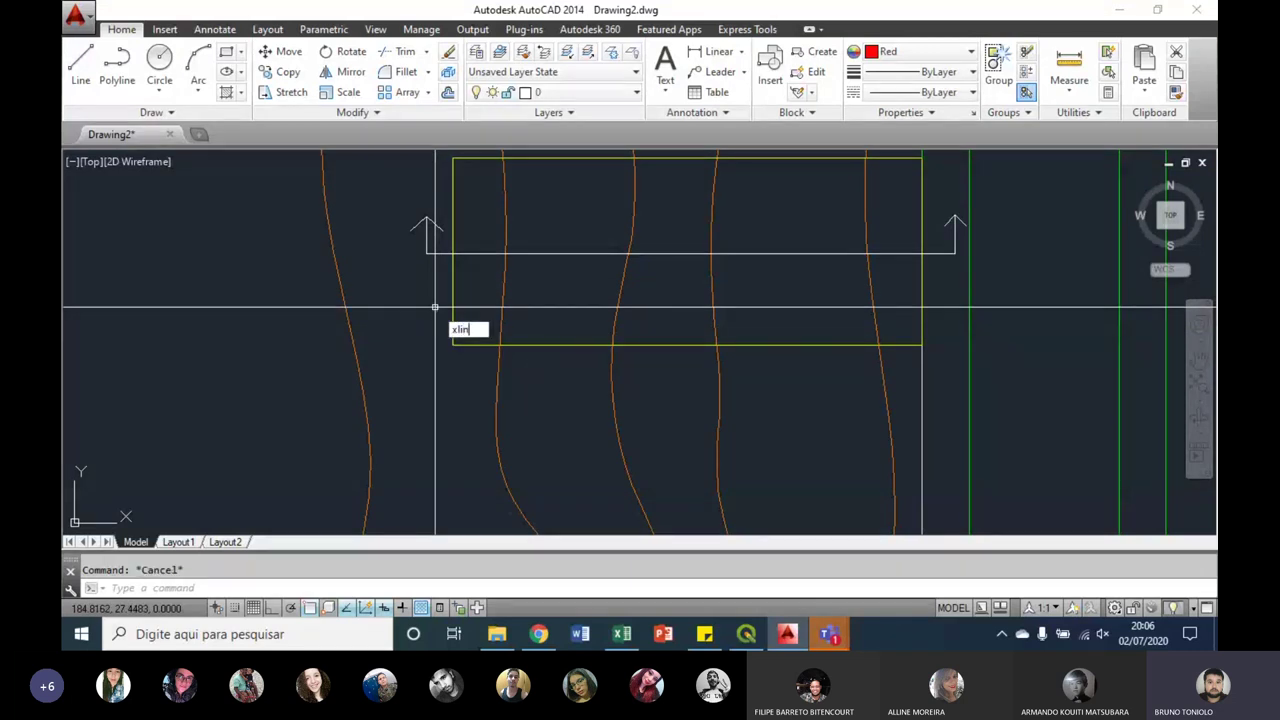
key(Escape)
Step: Start a horizontal construction line, then cancel it
text(l)
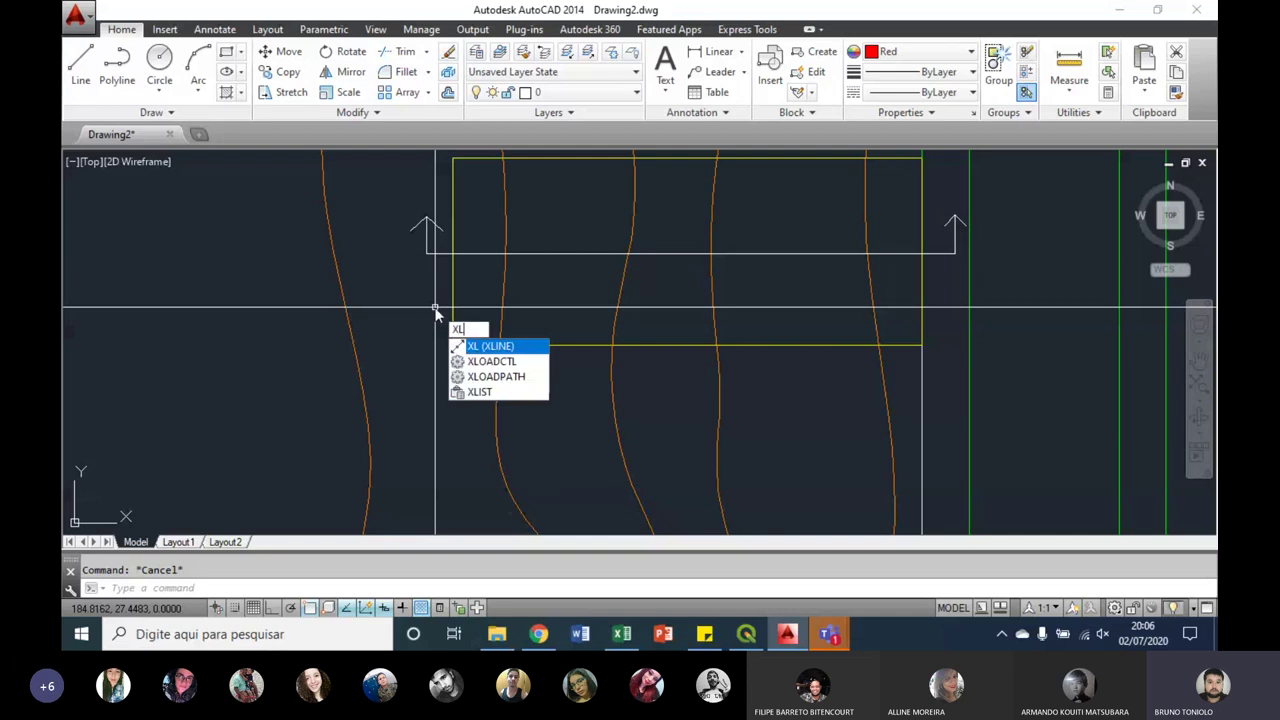
key(Return)
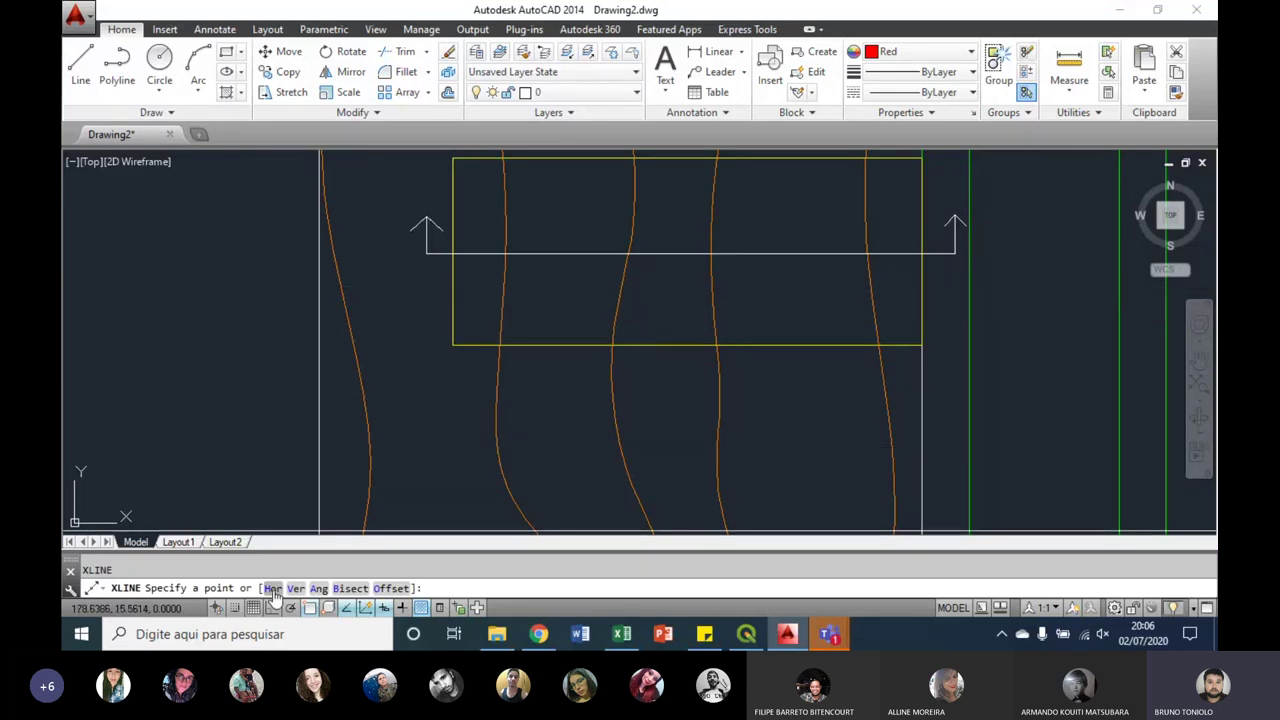
click(273, 590)
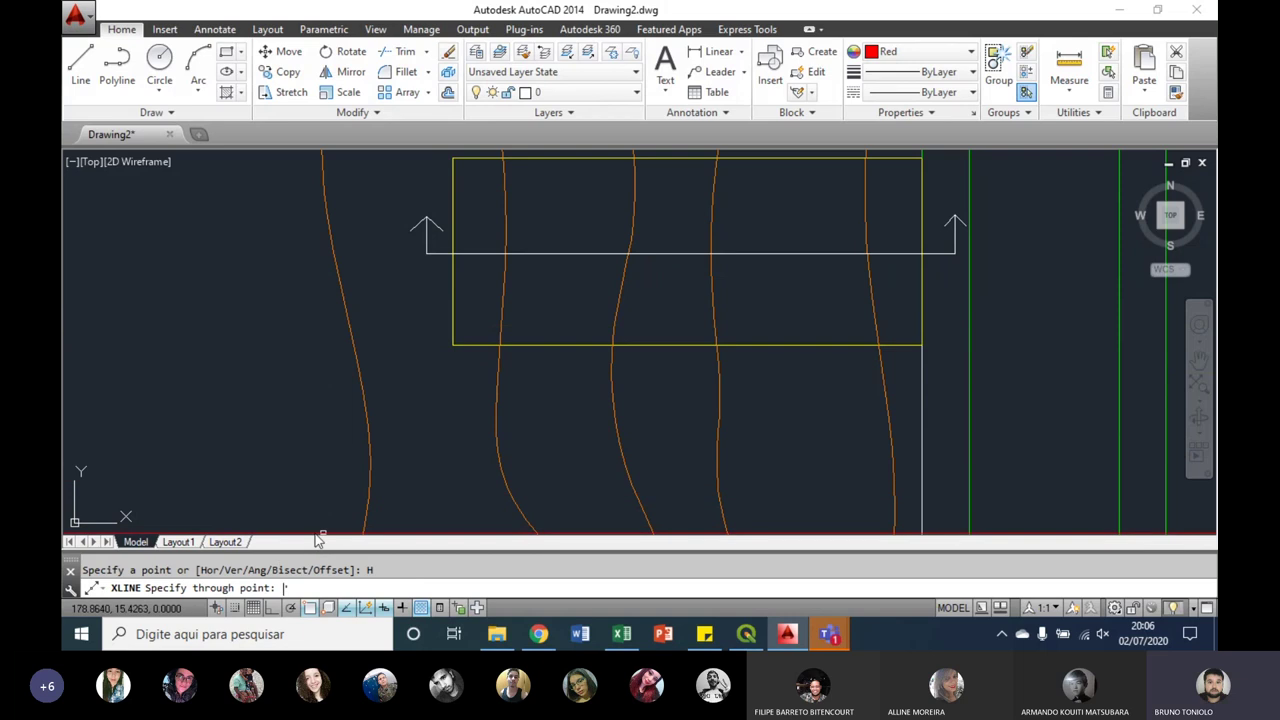
key(Return)
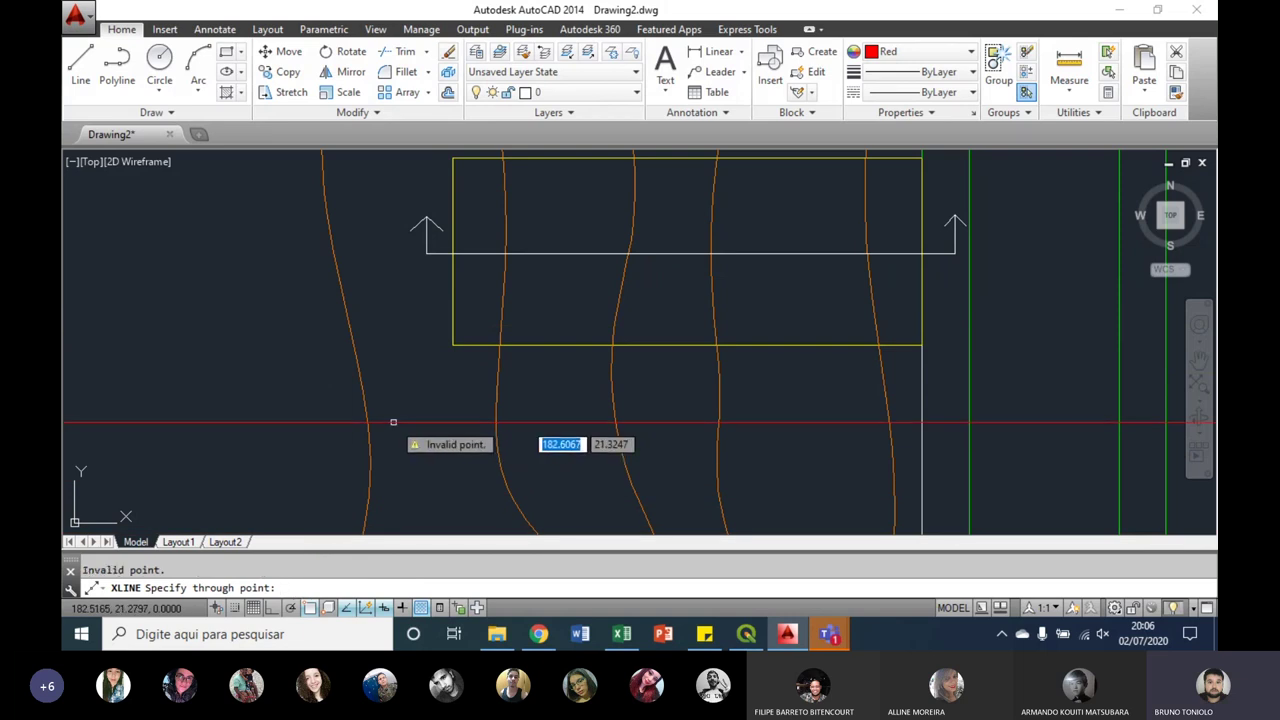
key(Escape)
Step: Place a vertical XLINE at the rectangle's left edge
text(xl)
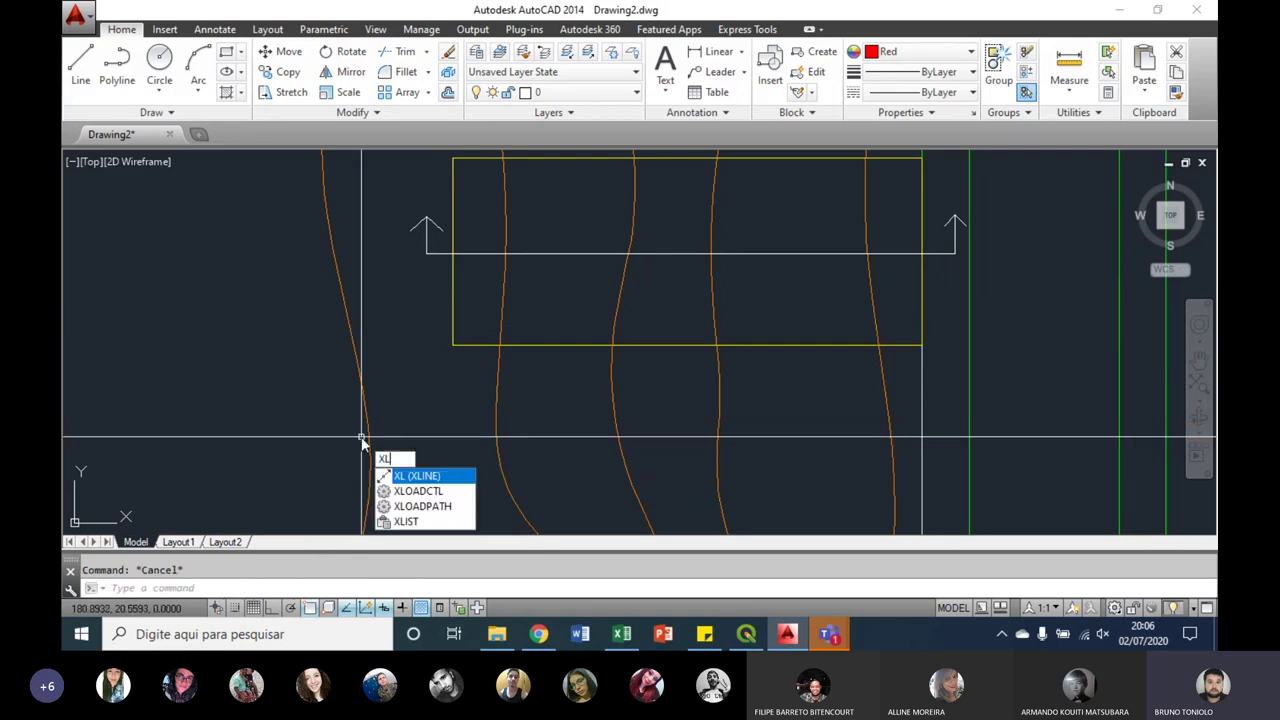
key(Return)
text(v)
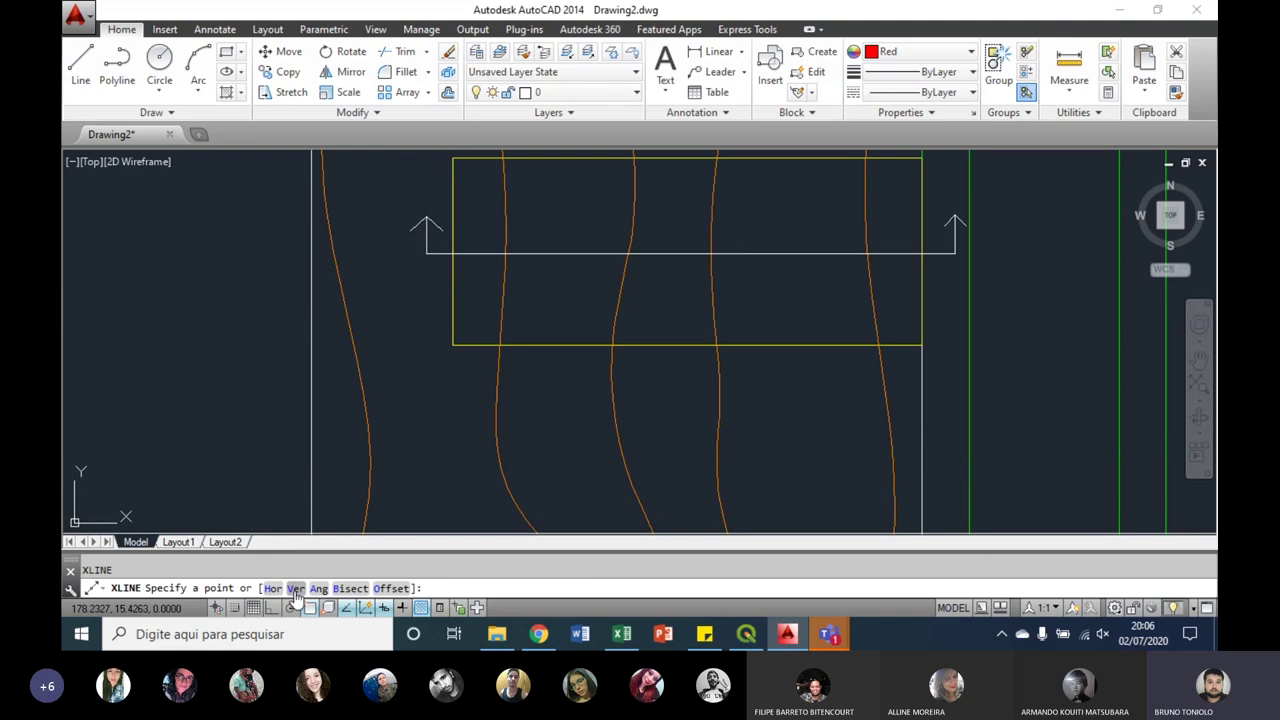
key(Return)
scroll(428, 303, down, 5)
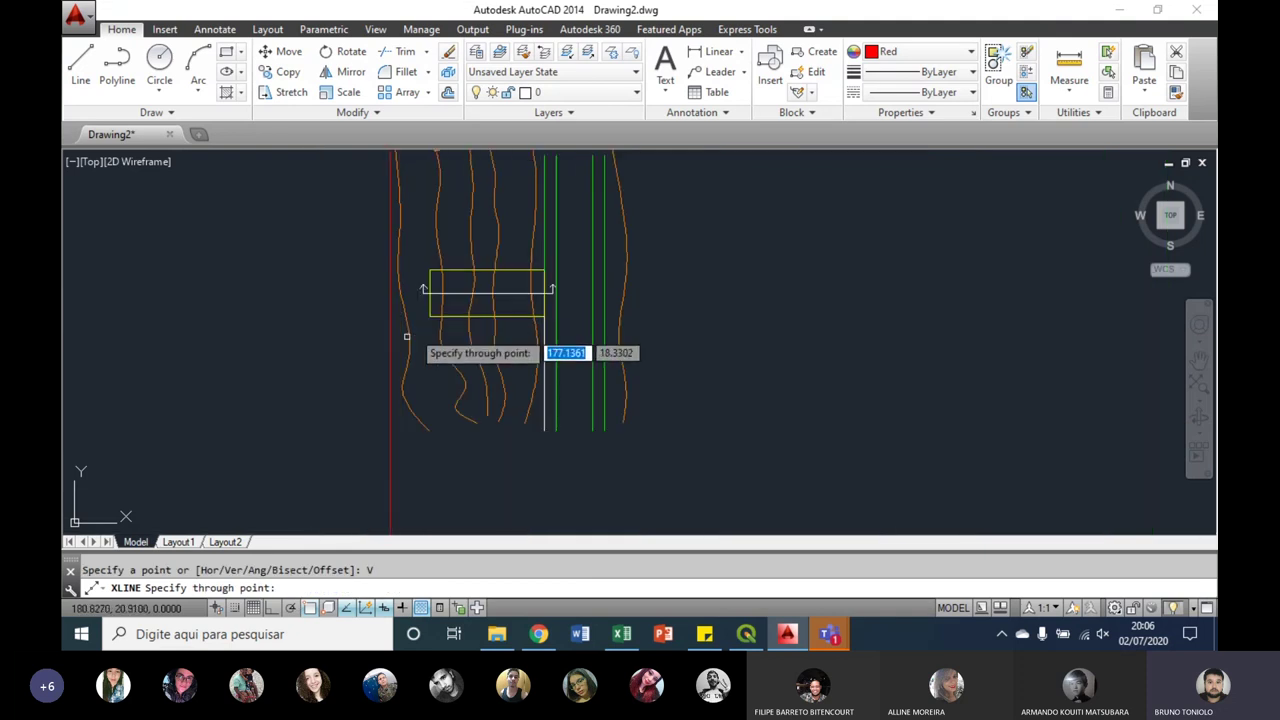
scroll(440, 290, up, 4)
scroll(446, 260, up, 3)
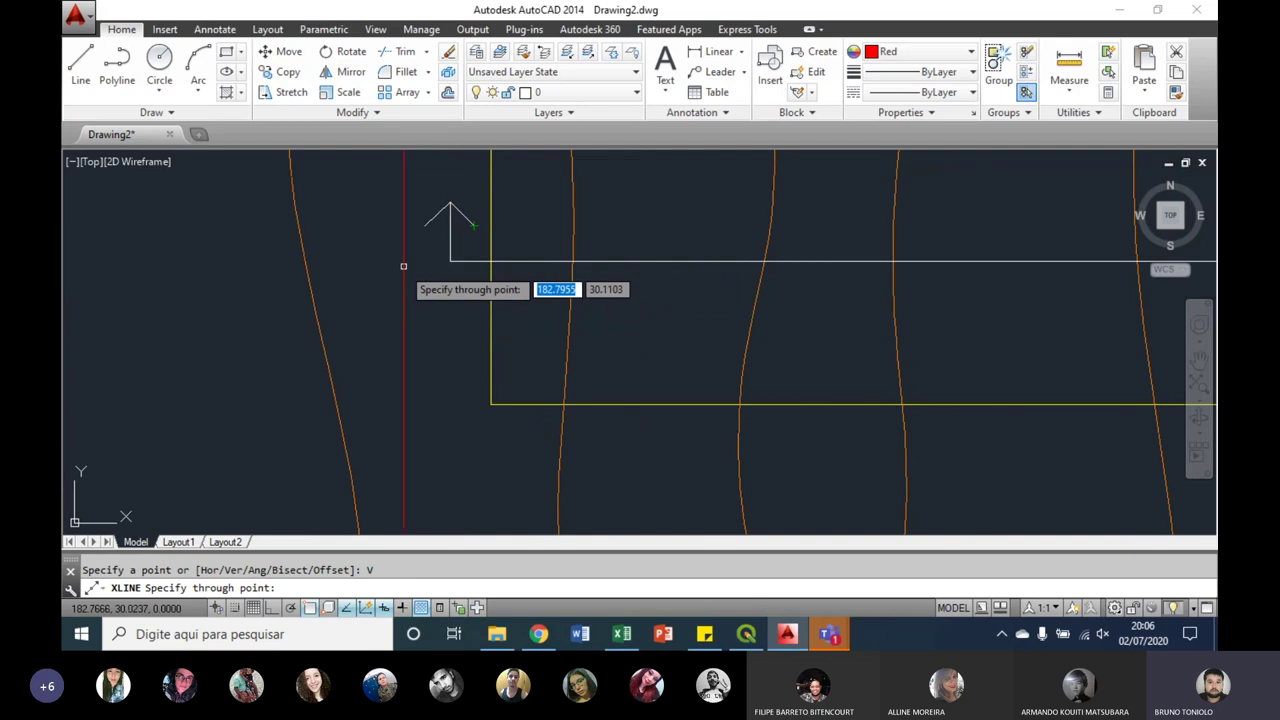
click(491, 261)
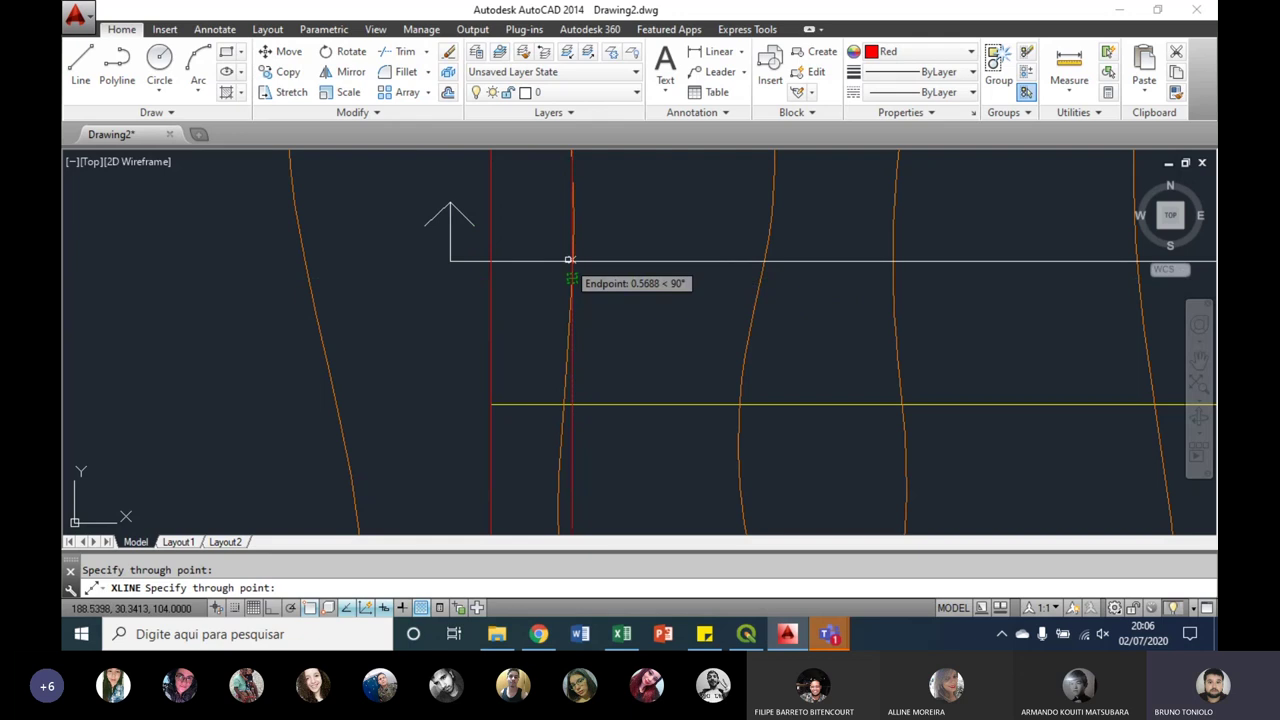
Step: Add a second vertical construction line where a contour crosses the section line
scroll(570, 262, up, 2)
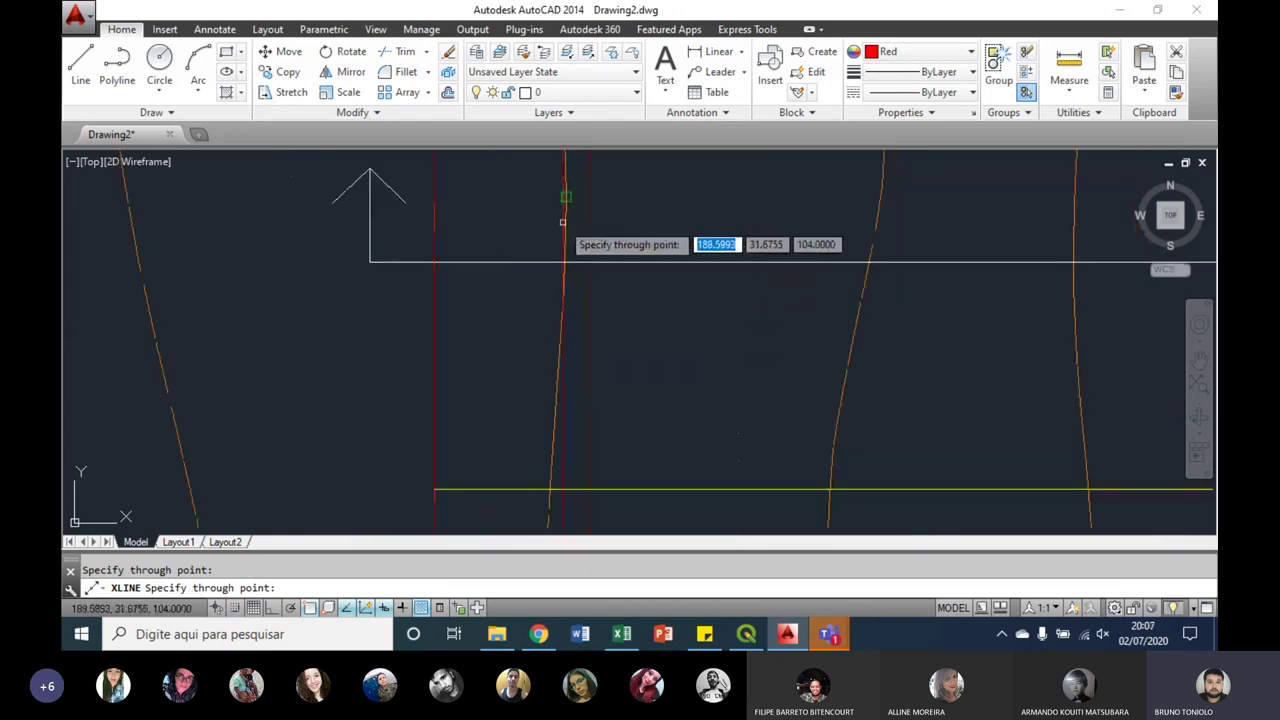
scroll(563, 222, up, 3)
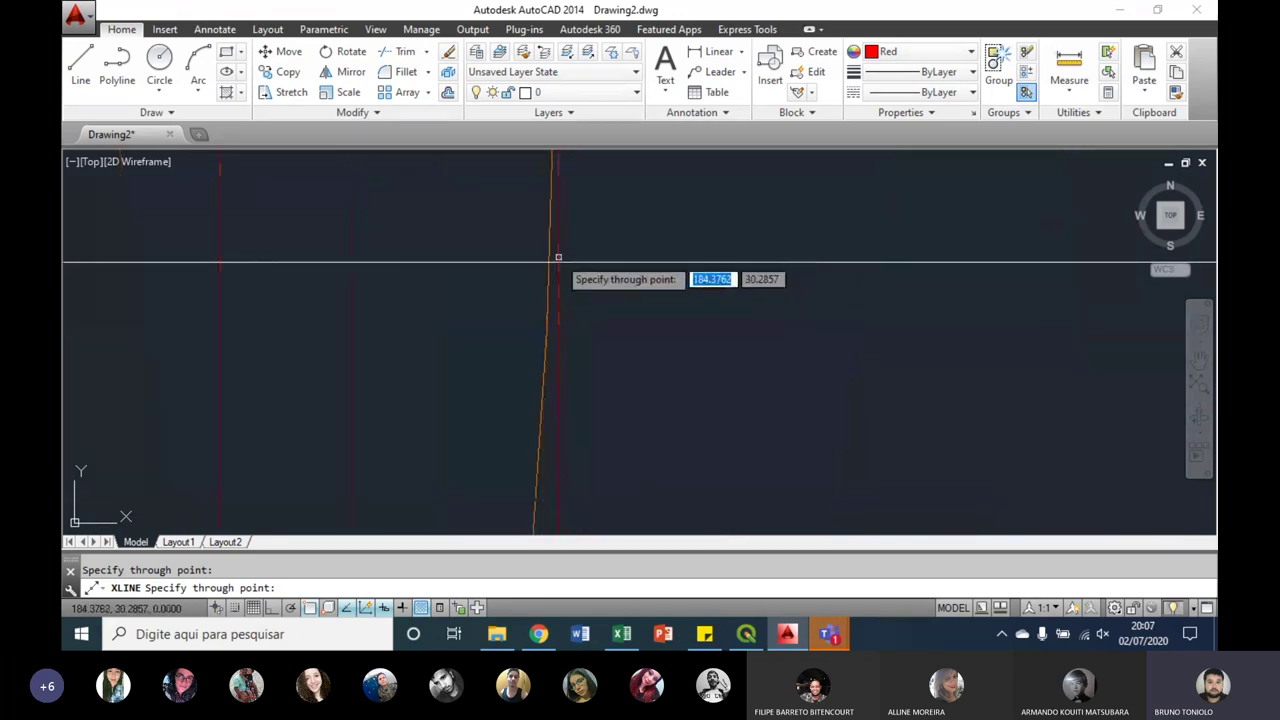
scroll(443, 288, down, 3)
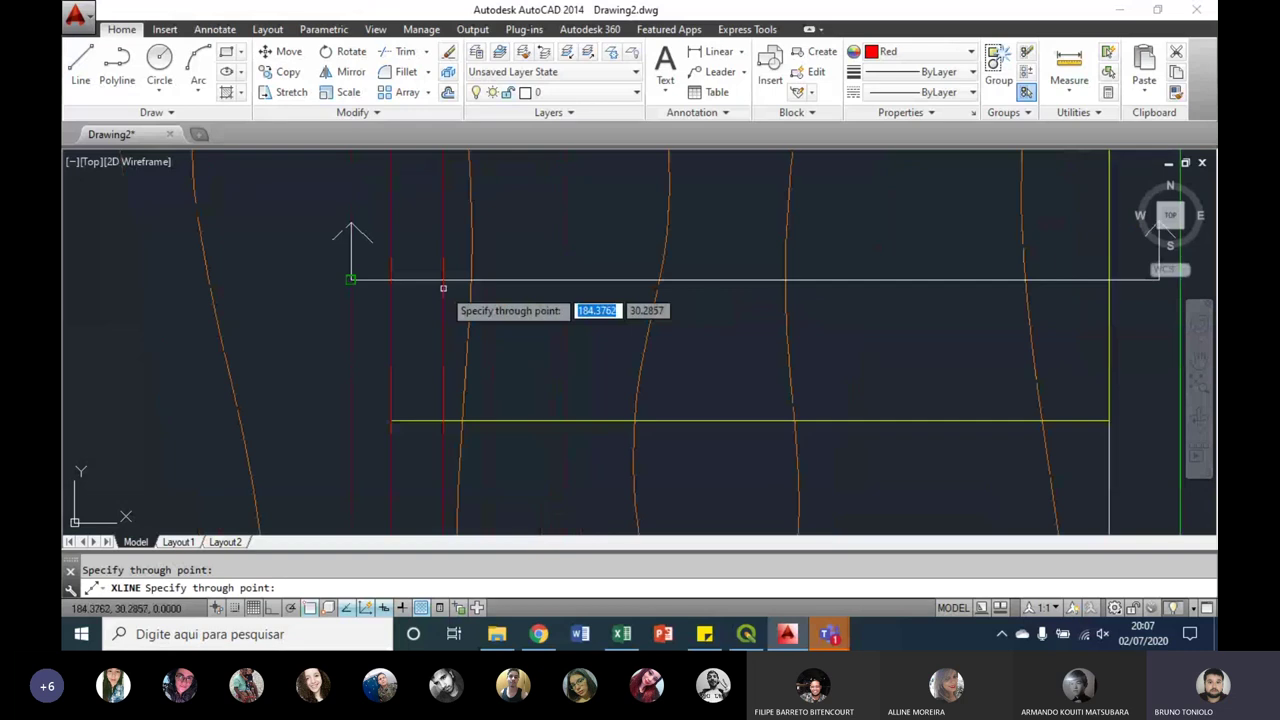
scroll(443, 266, up, 3)
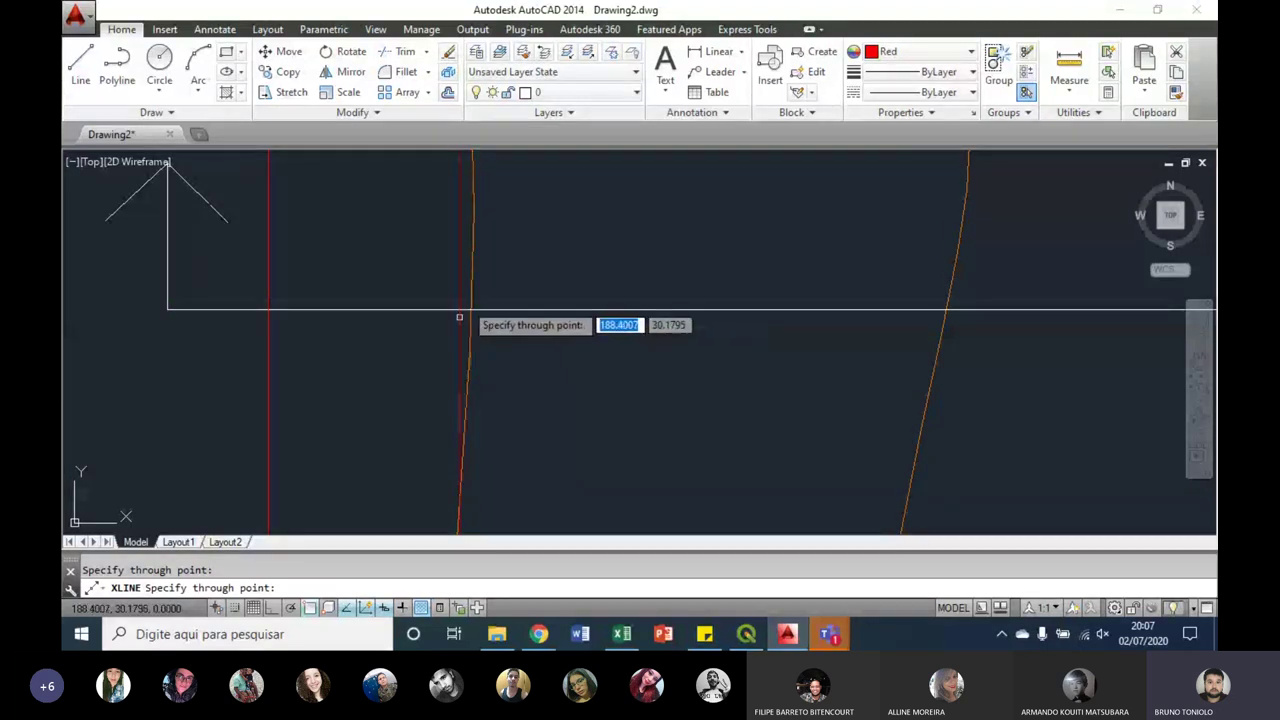
scroll(456, 311, down, 2)
scroll(462, 305, down, 5)
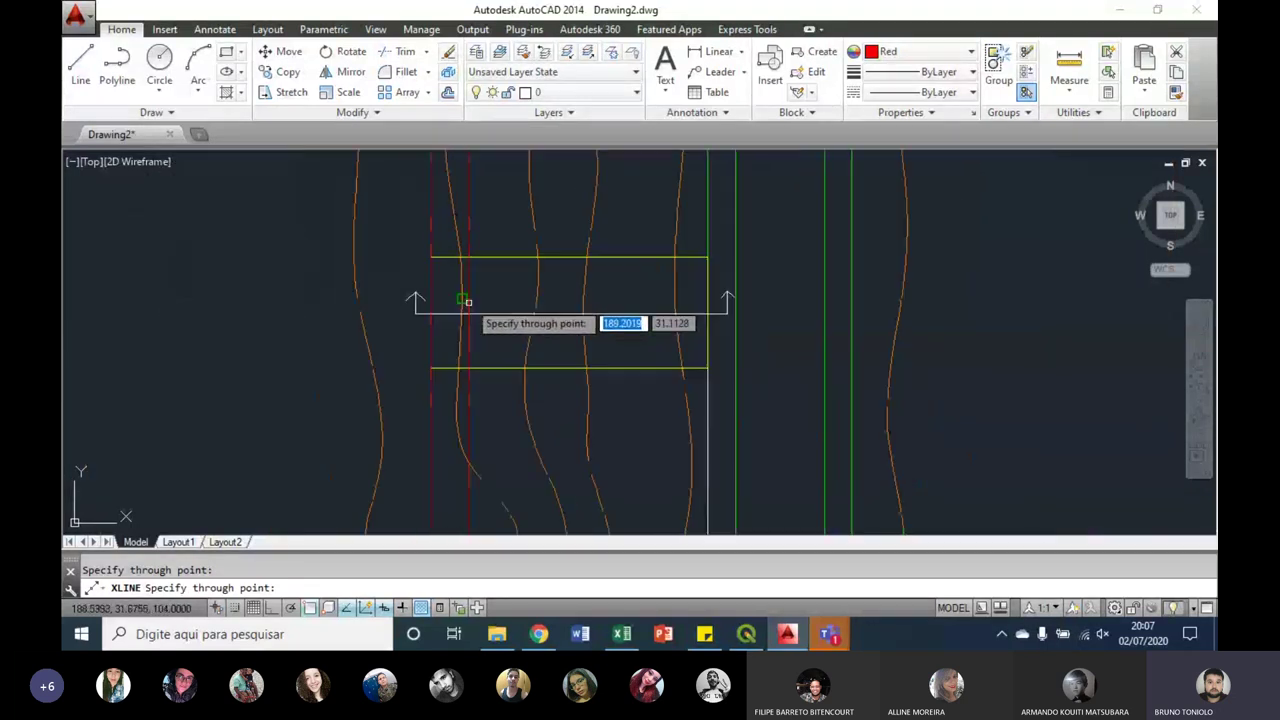
scroll(400, 345, up, 4)
click(393, 340)
key(Escape)
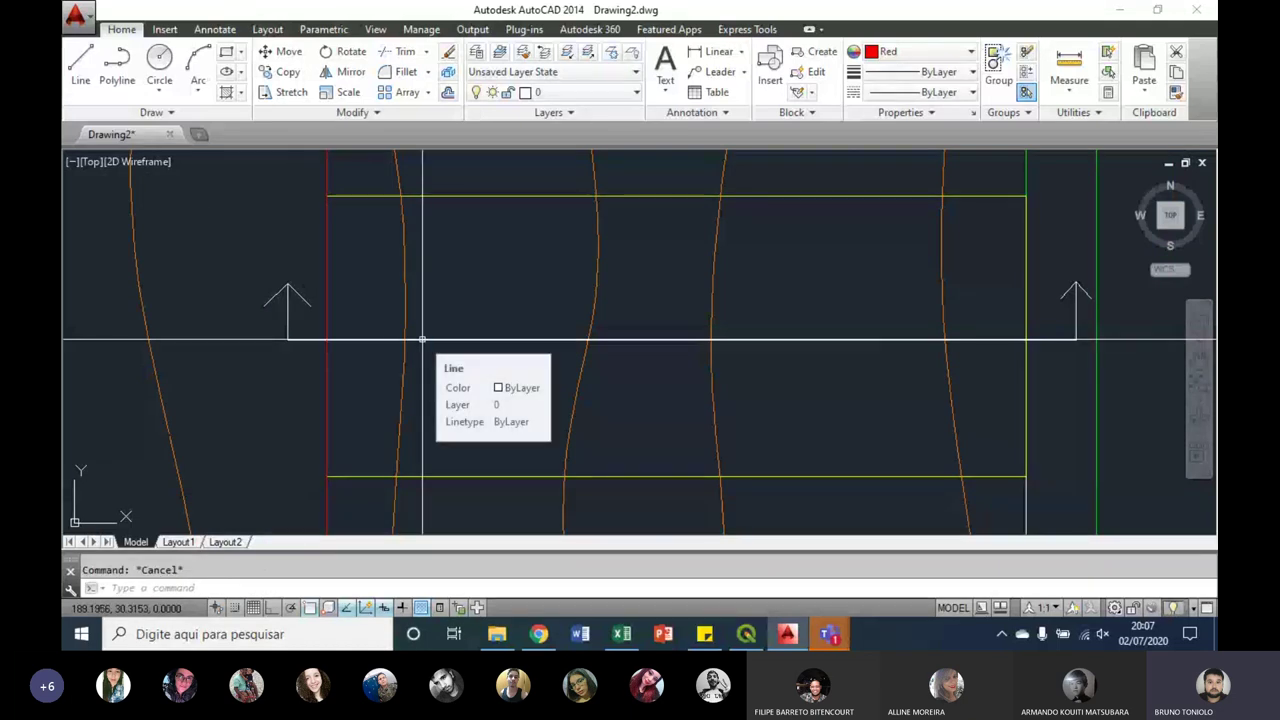
text(osn)
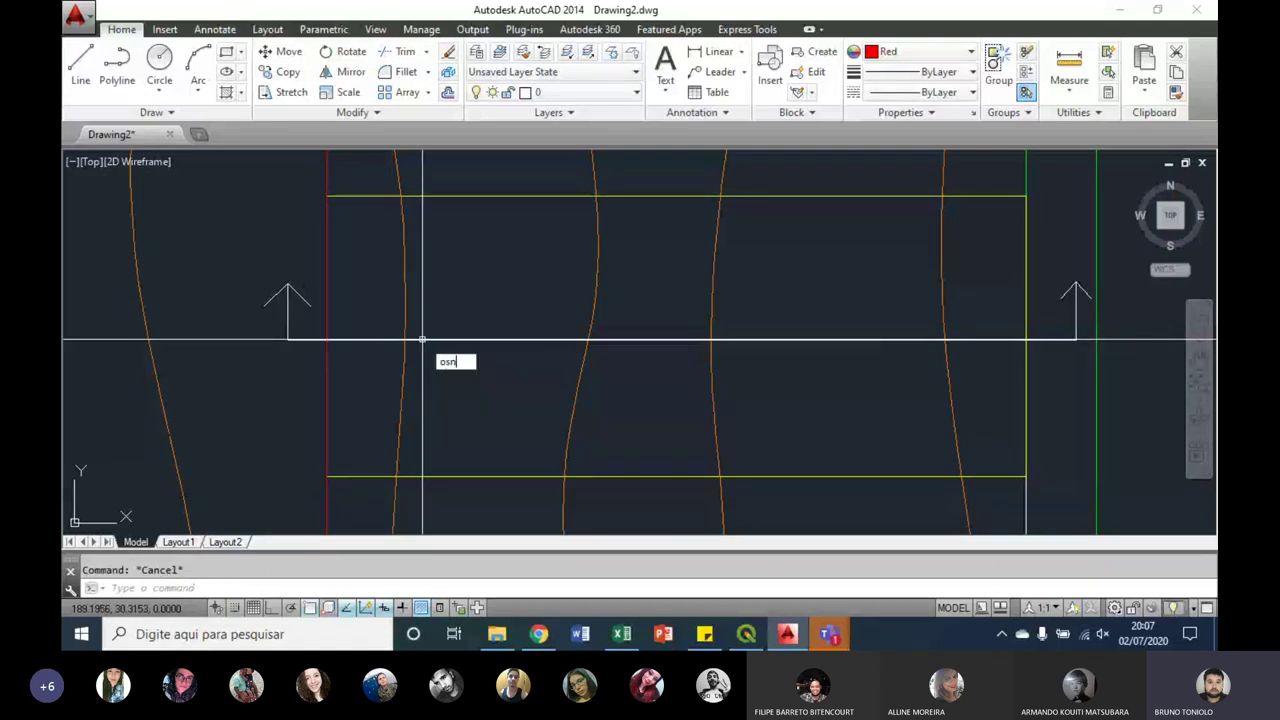
Step: Open Drafting Settings at Object Snap with Endpoint, Center, Intersection and Extension enabled
key(Return)
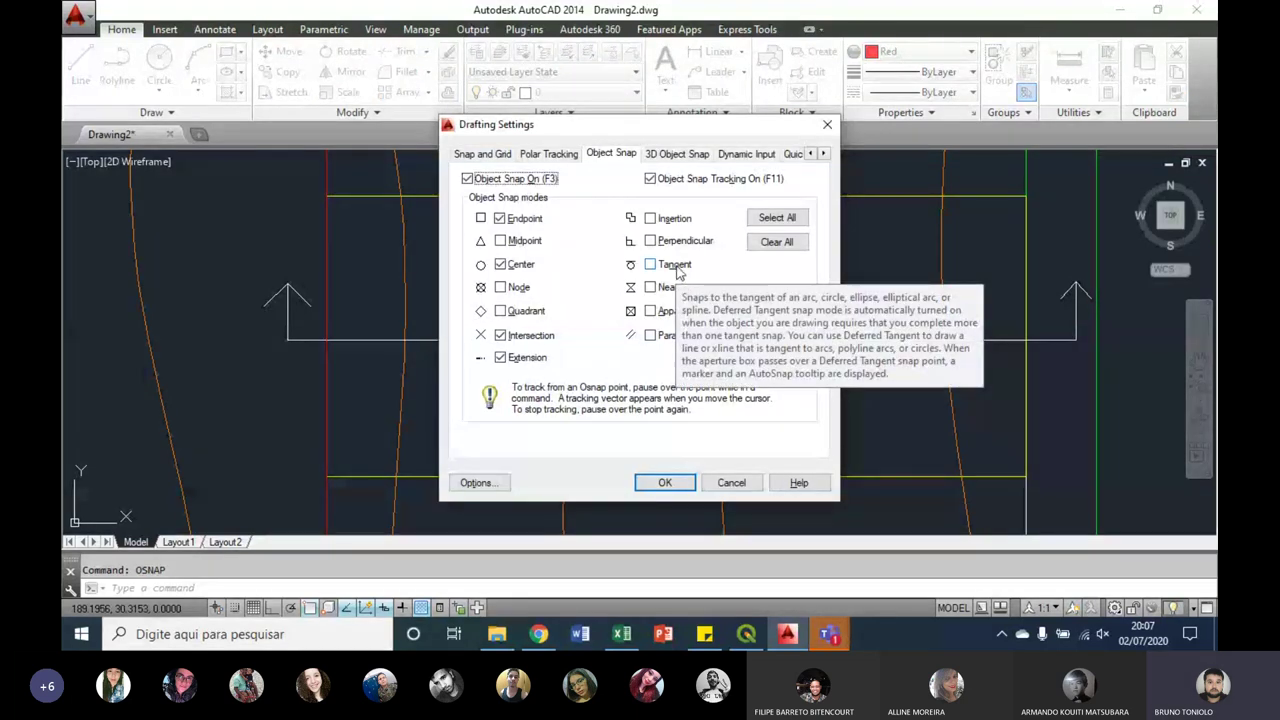
click(499, 338)
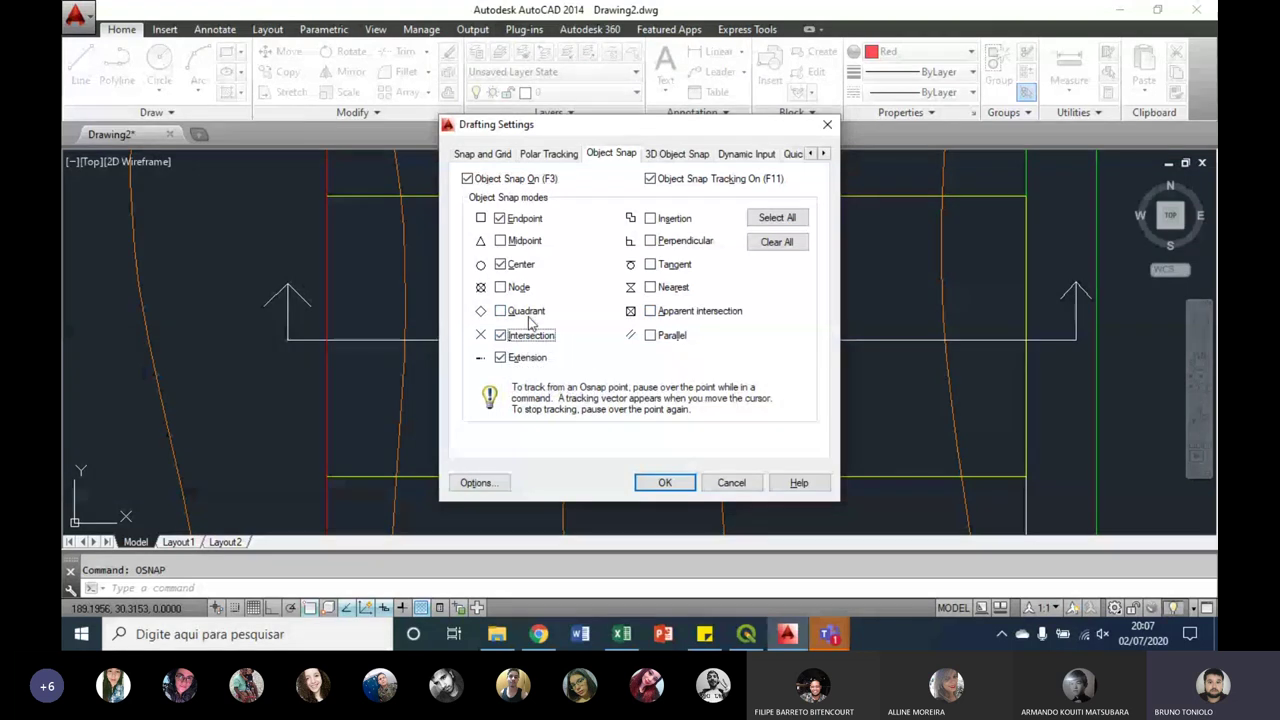
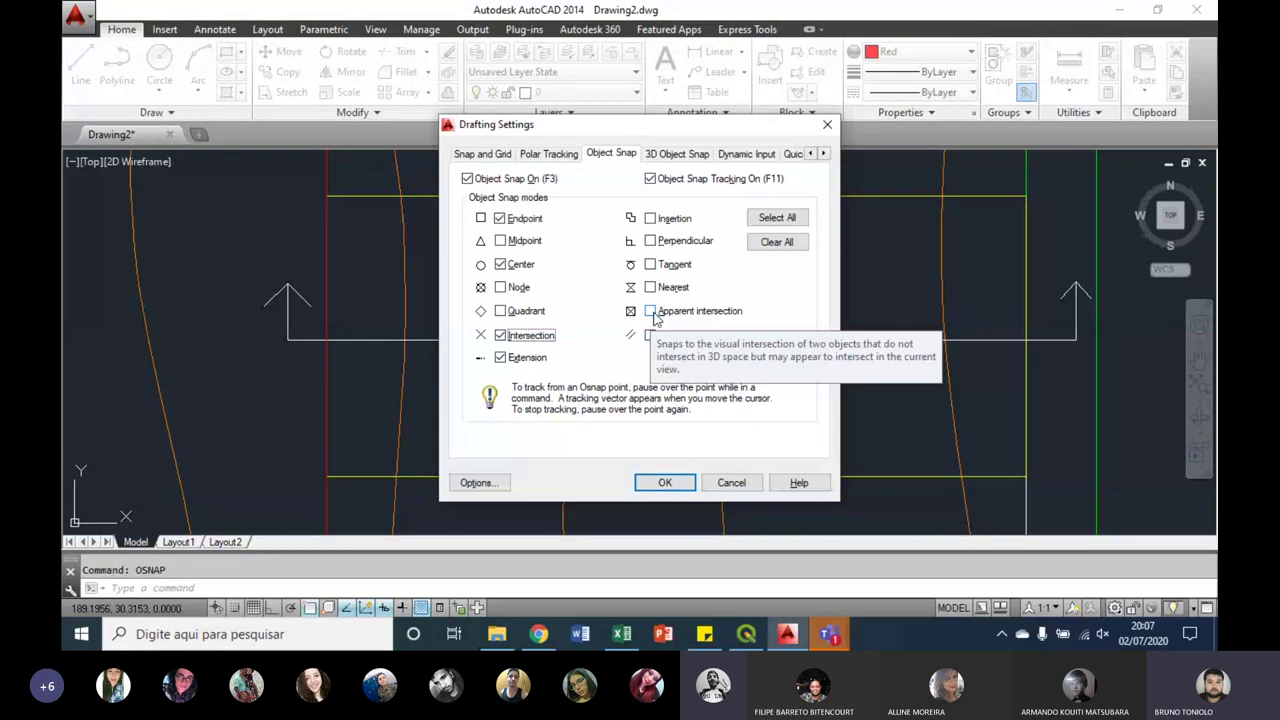
Step: Add Apparent intersection to the Endpoint, Center, Intersection and Extension object snaps, then confirm
click(654, 313)
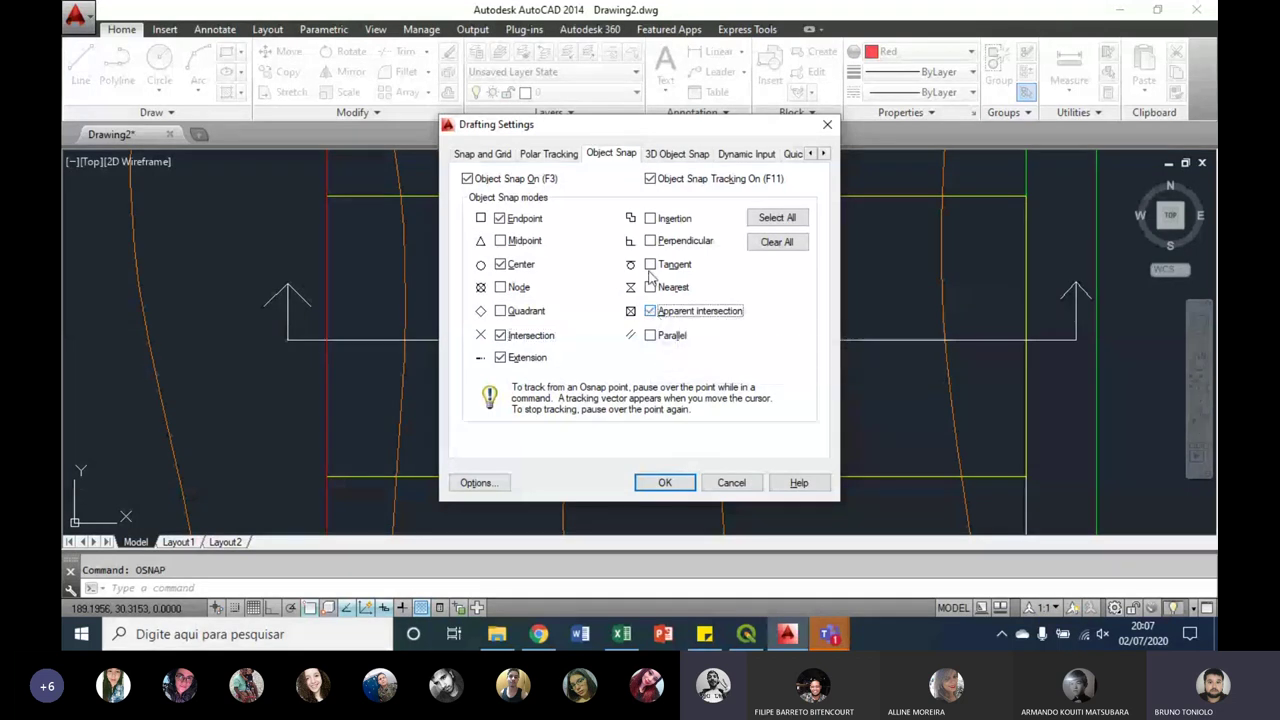
click(650, 313)
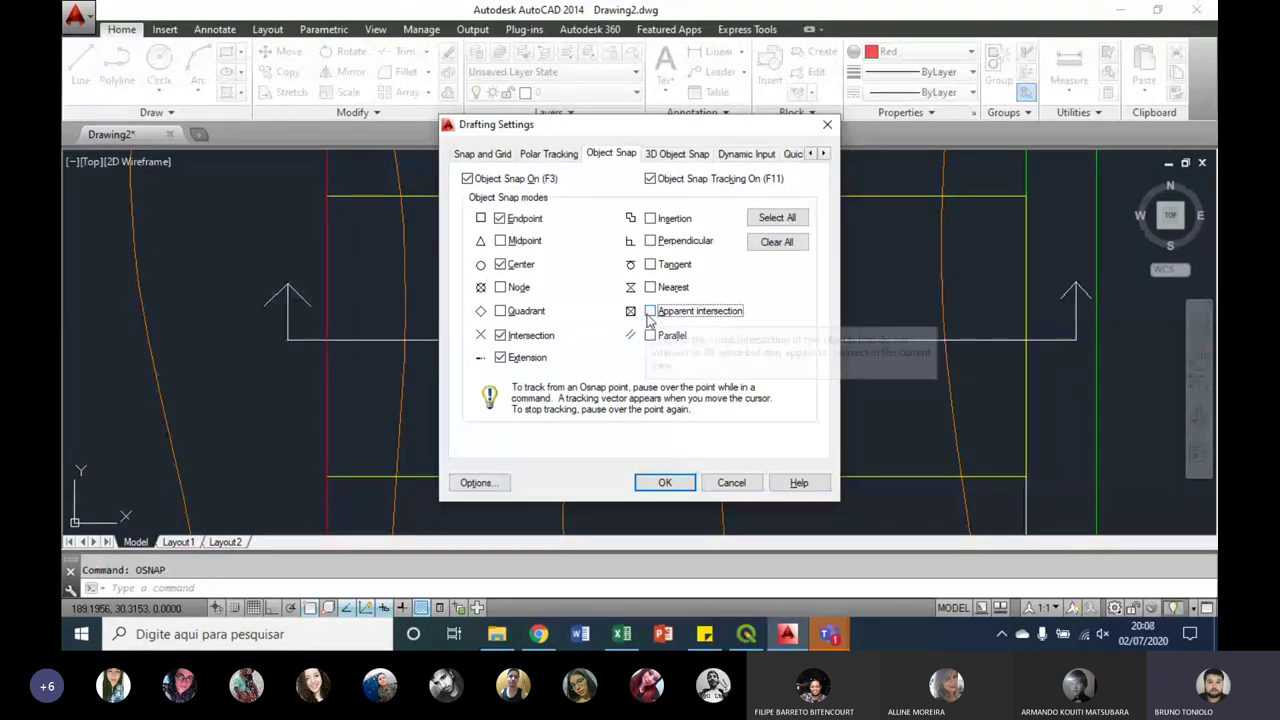
click(650, 313)
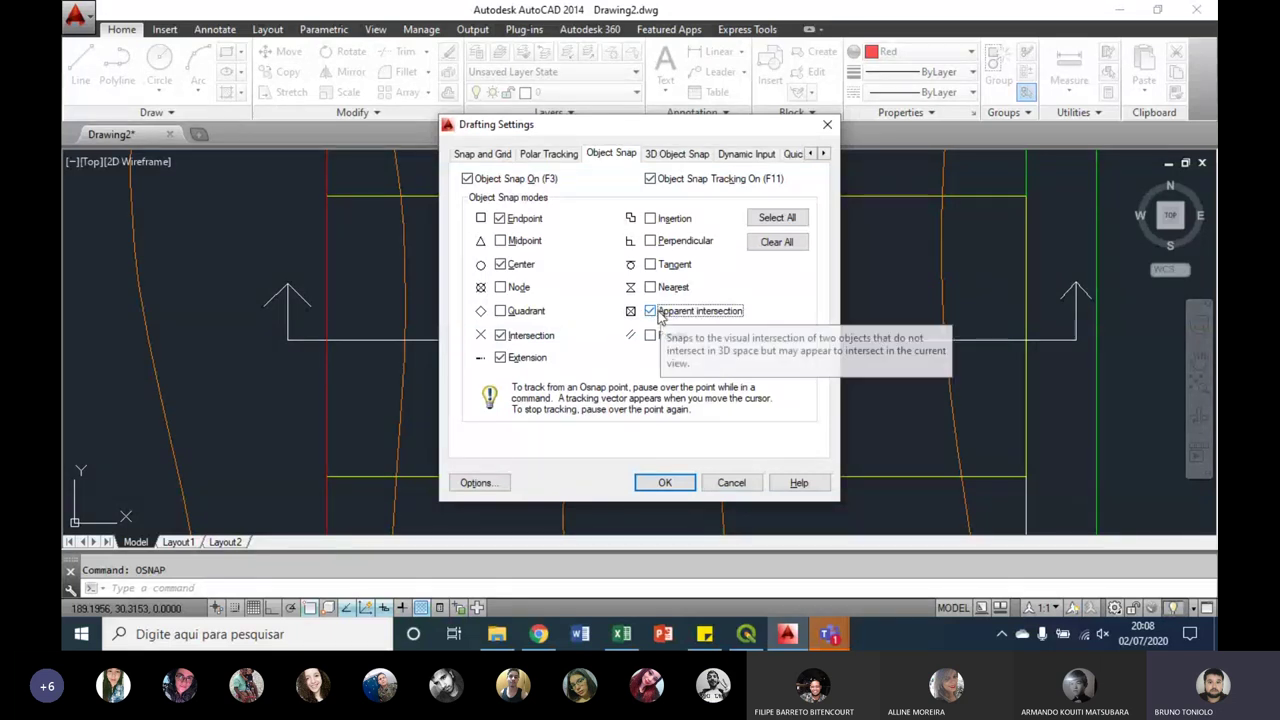
click(665, 482)
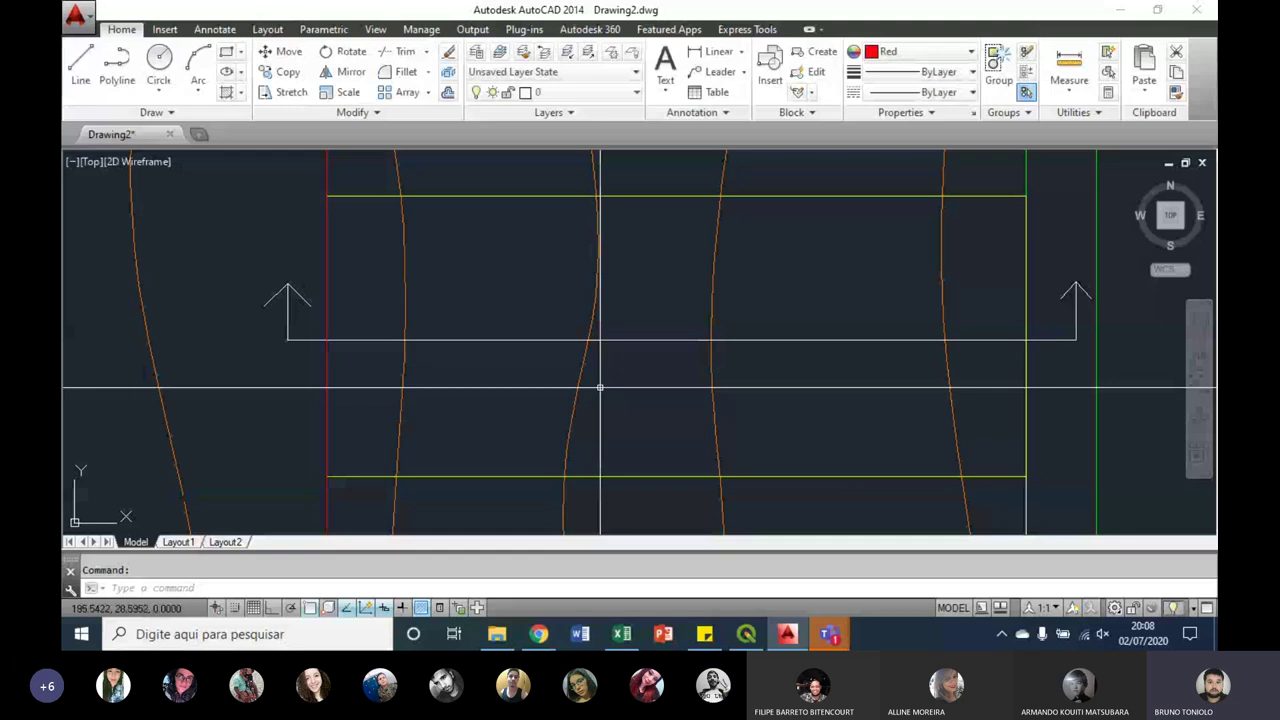
Step: Draw vertical XL construction lines through each section-line crossing with the contours
text(x)
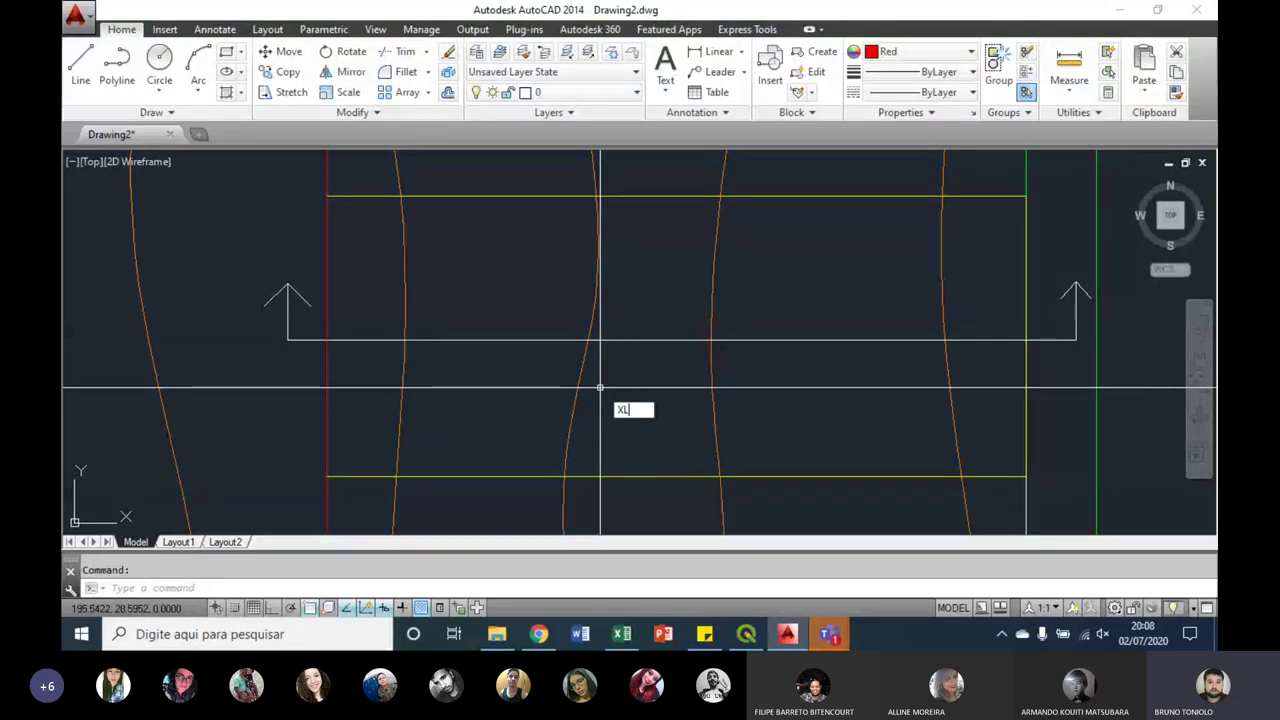
key(Return)
click(303, 590)
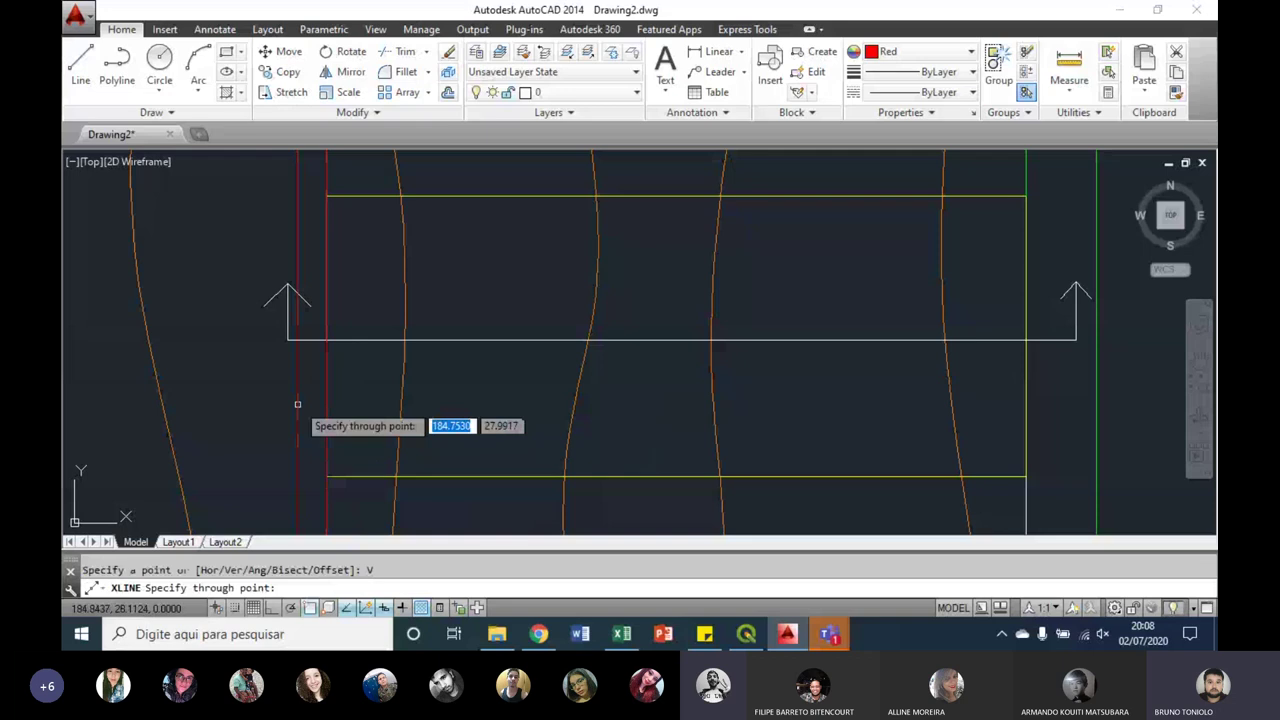
scroll(400, 338, up, 2)
scroll(420, 331, up, 1)
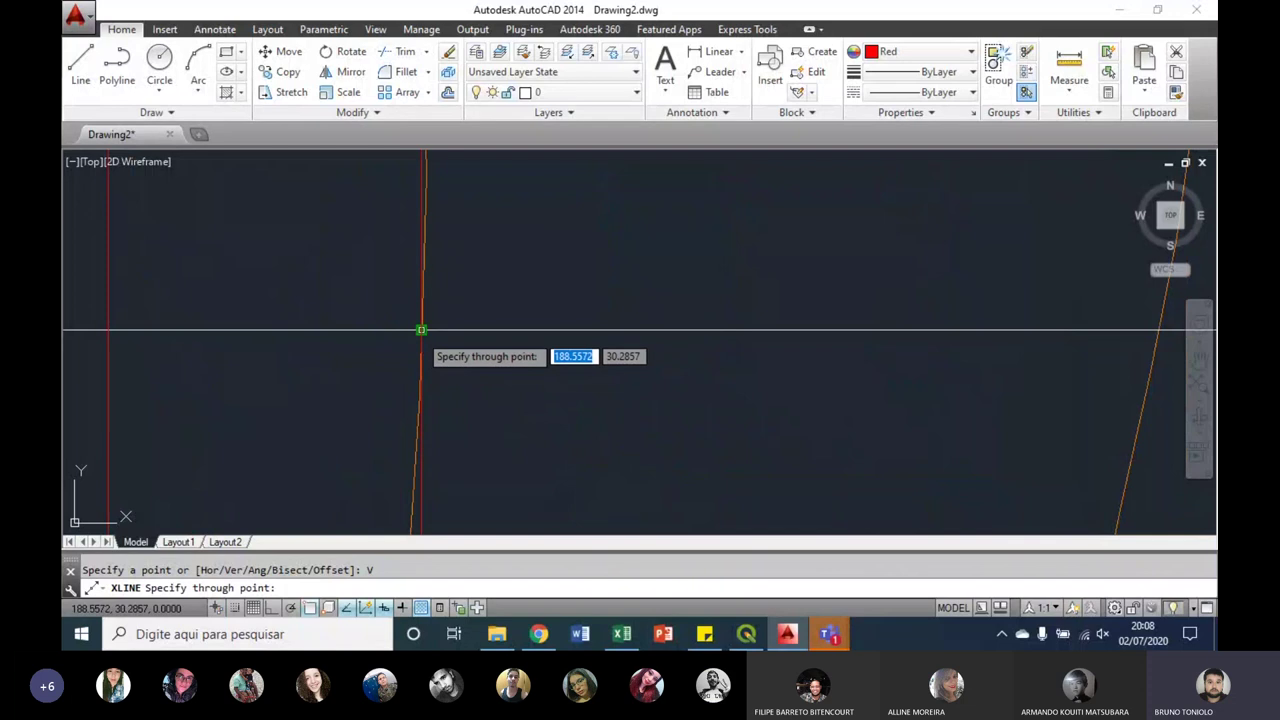
scroll(421, 330, down, 2)
scroll(423, 277, down, 2)
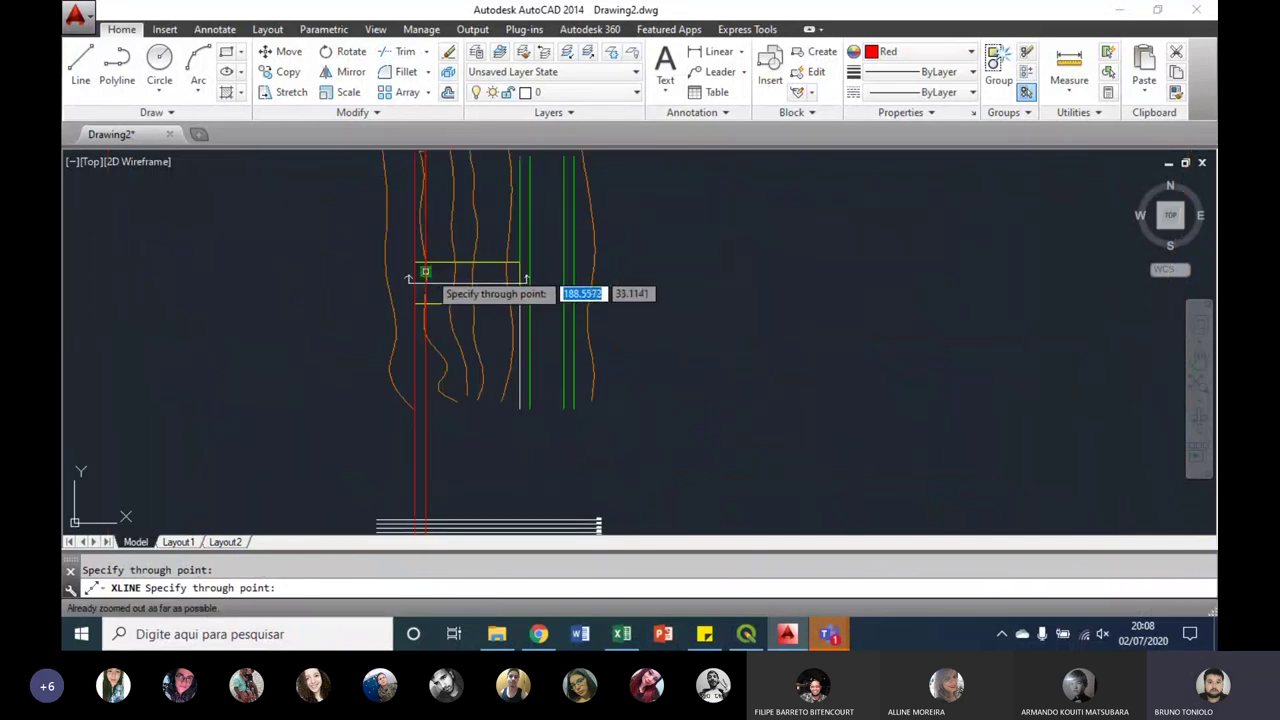
middle_drag(400, 414, 428, 317)
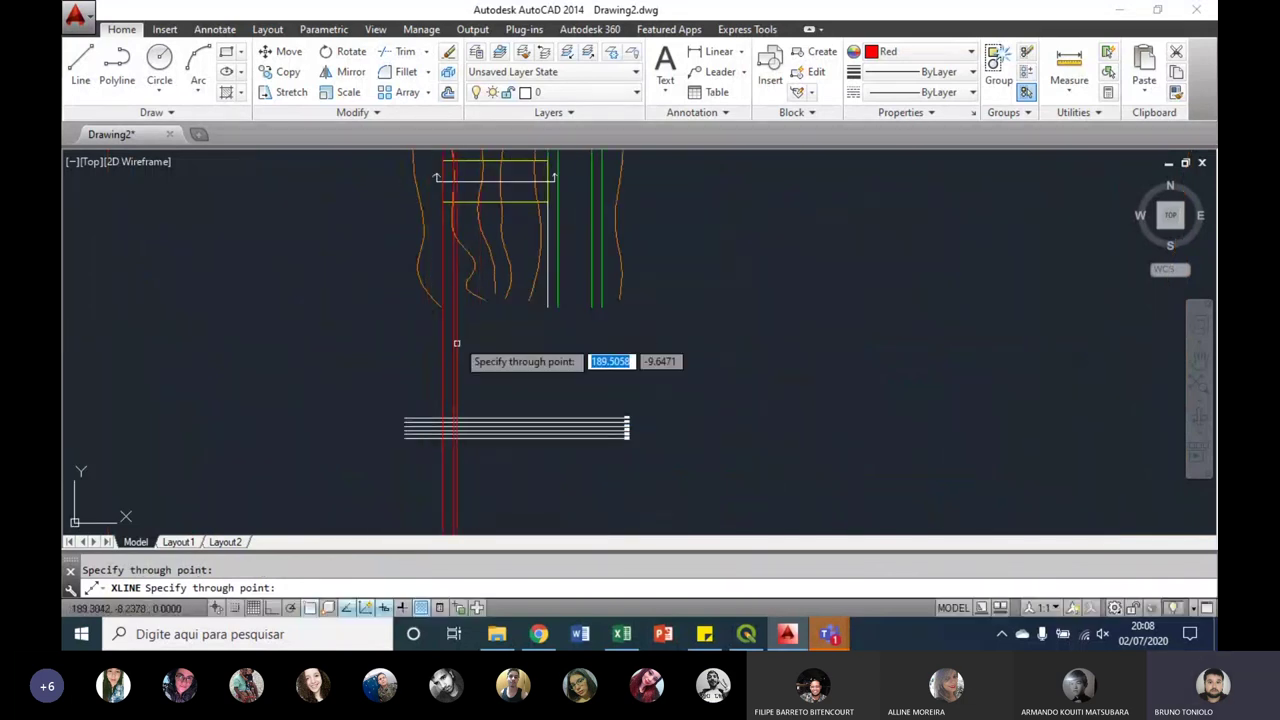
scroll(470, 178, up, 5)
mouse_move(543, 206)
middle_down()
mouse_move(535, 235)
mouse_move(391, 315)
middle_up()
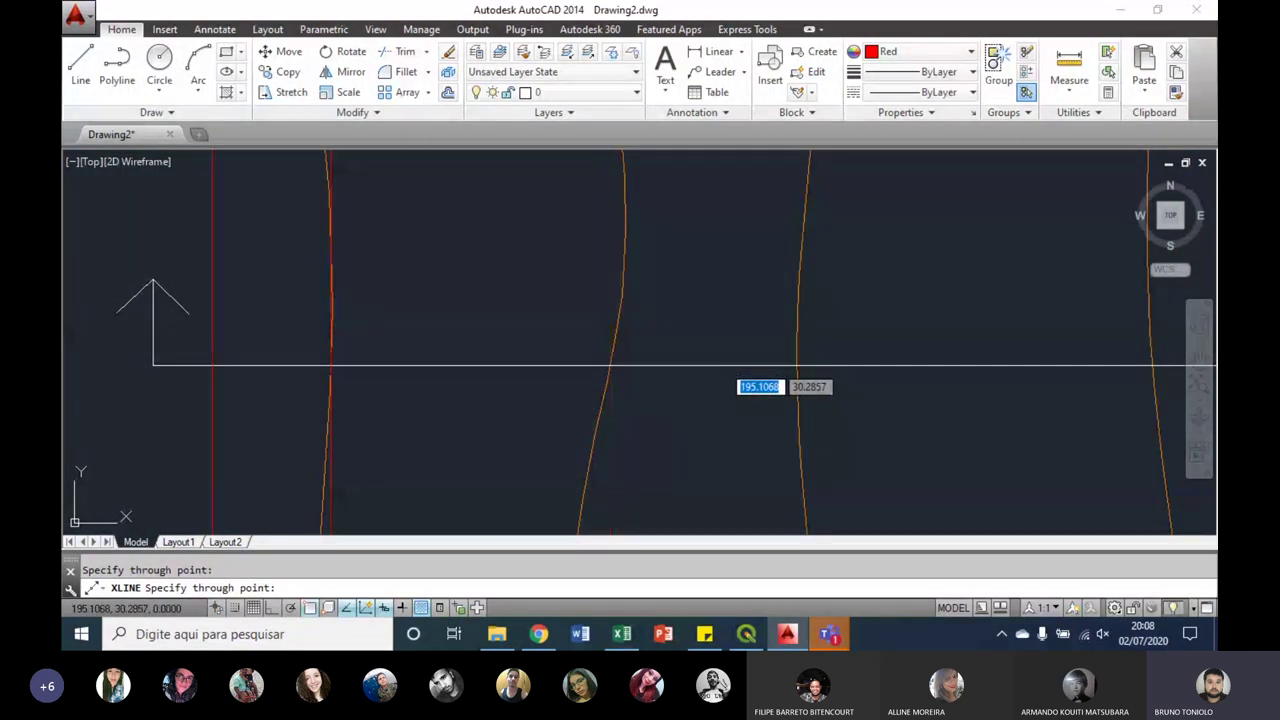
scroll(714, 330, down, 2)
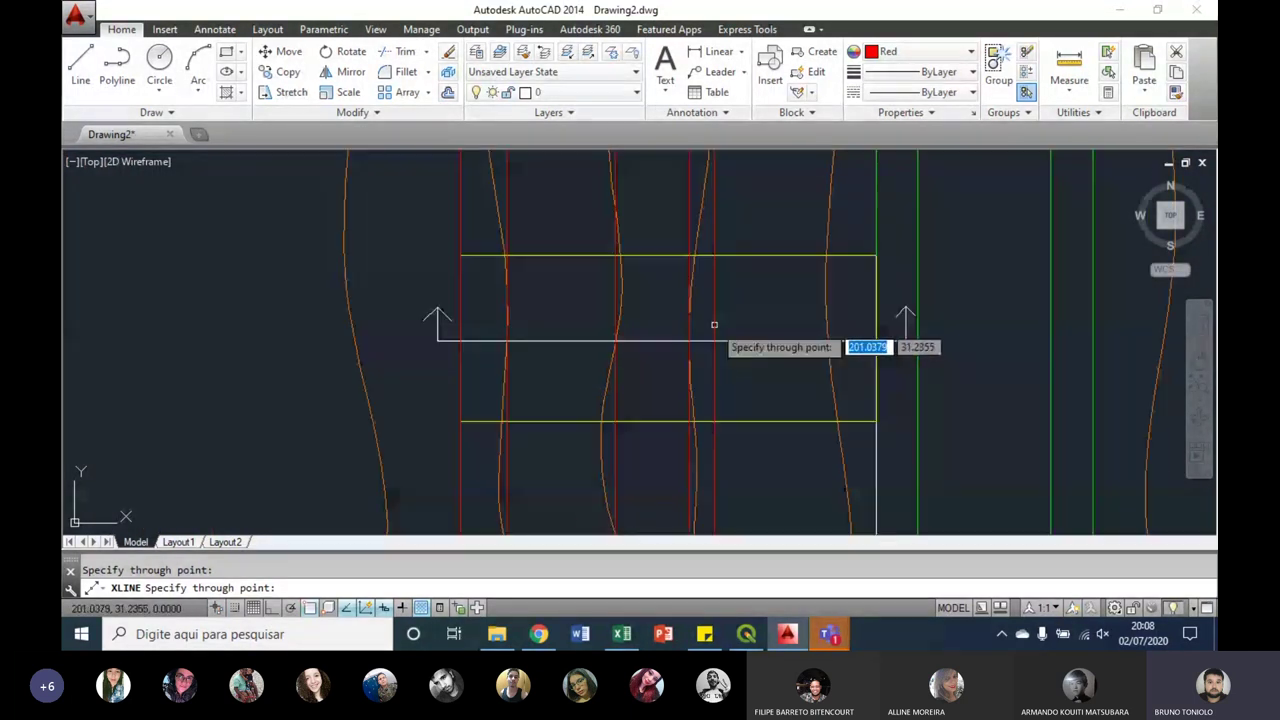
scroll(714, 324, up, 2)
middle_drag(875, 389, 729, 377)
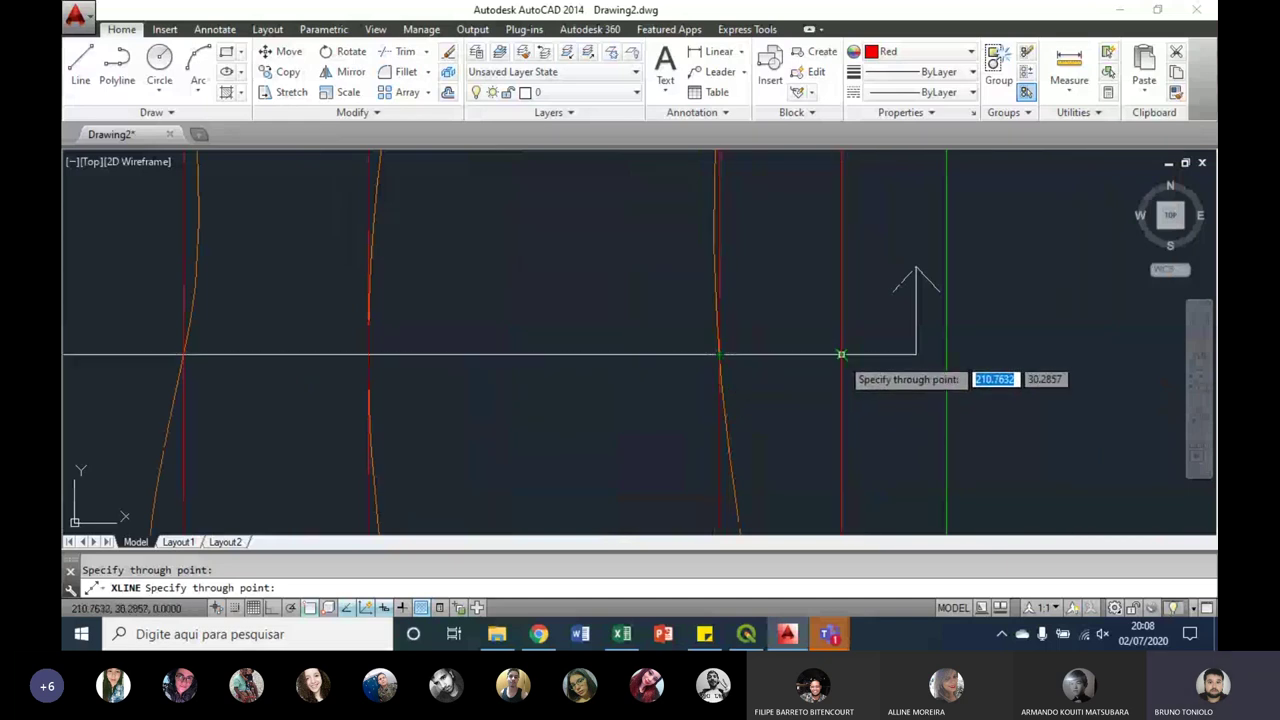
scroll(770, 285, down, 1)
scroll(758, 279, down, 1)
scroll(790, 300, up, 3)
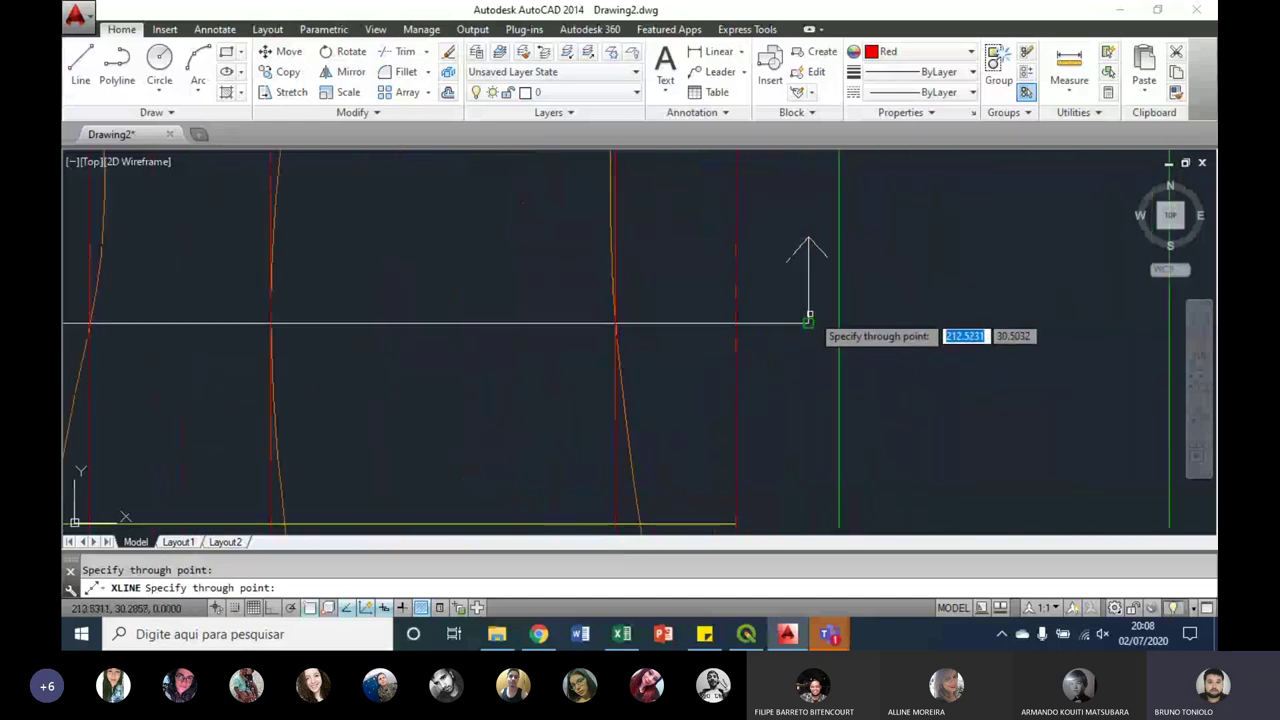
scroll(808, 323, down, 3)
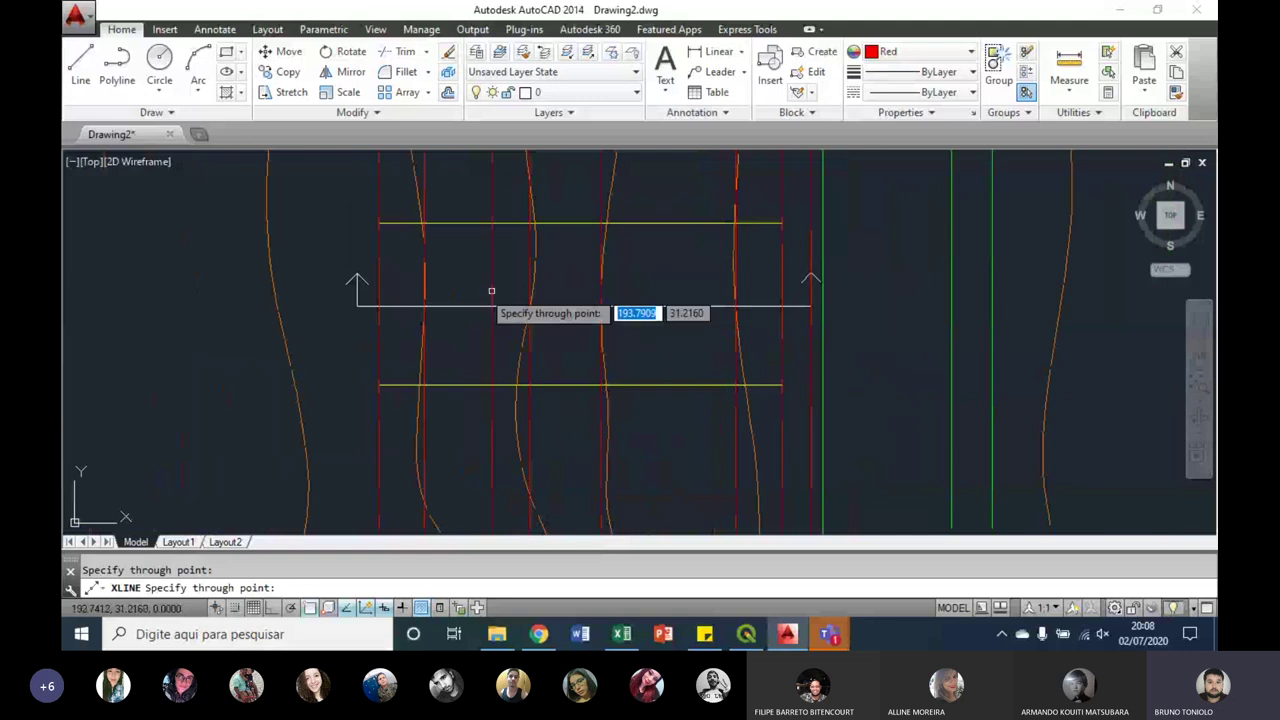
scroll(486, 296, down, 3)
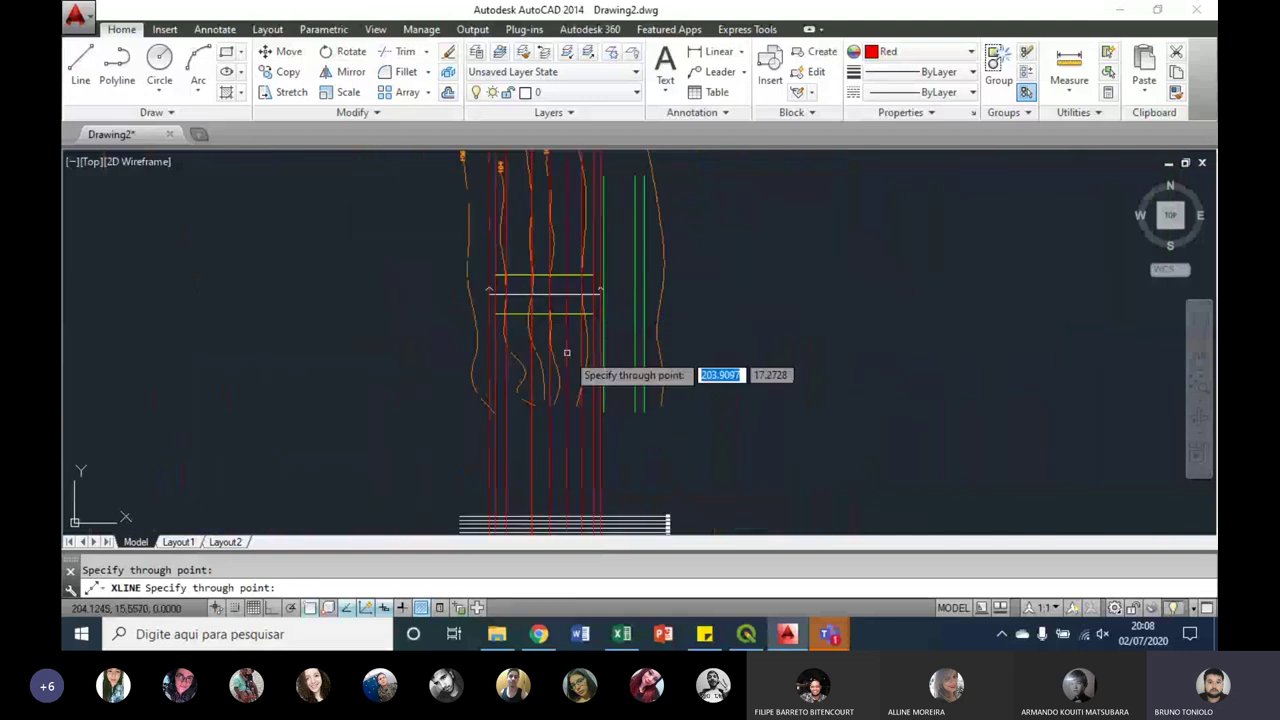
scroll(552, 471, up, 4)
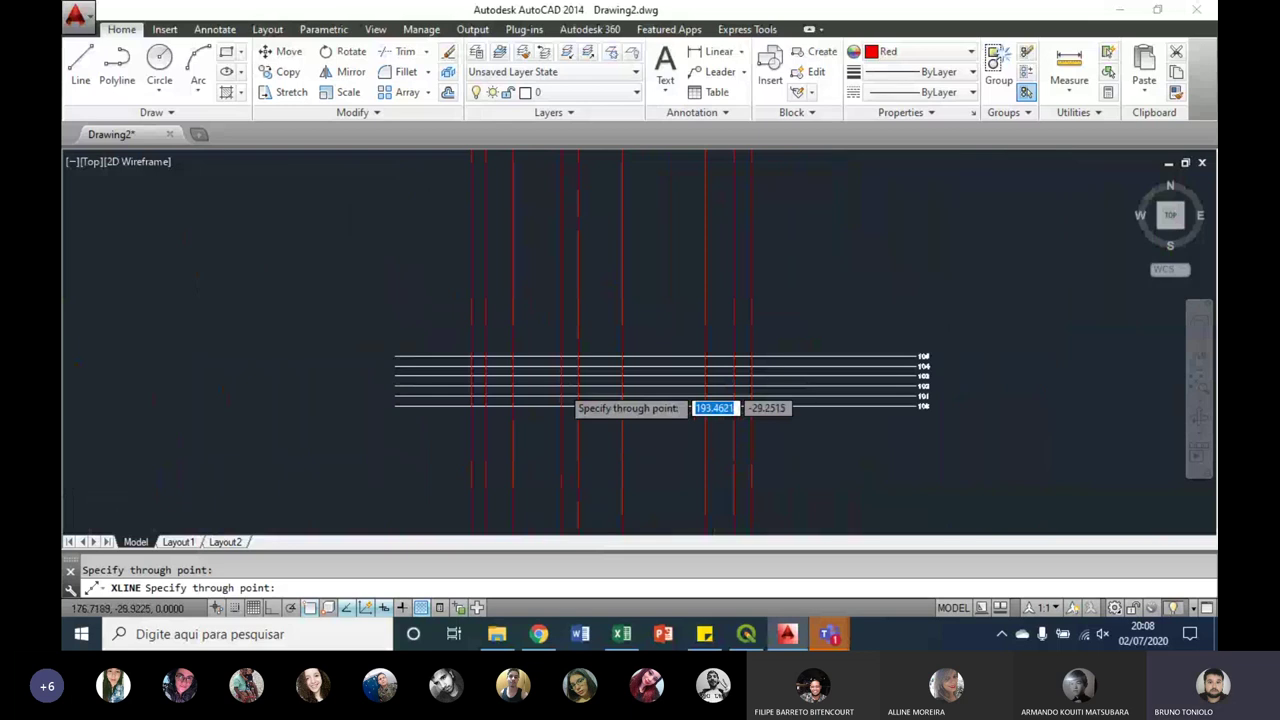
scroll(597, 352, up, 3)
scroll(660, 371, down, 2)
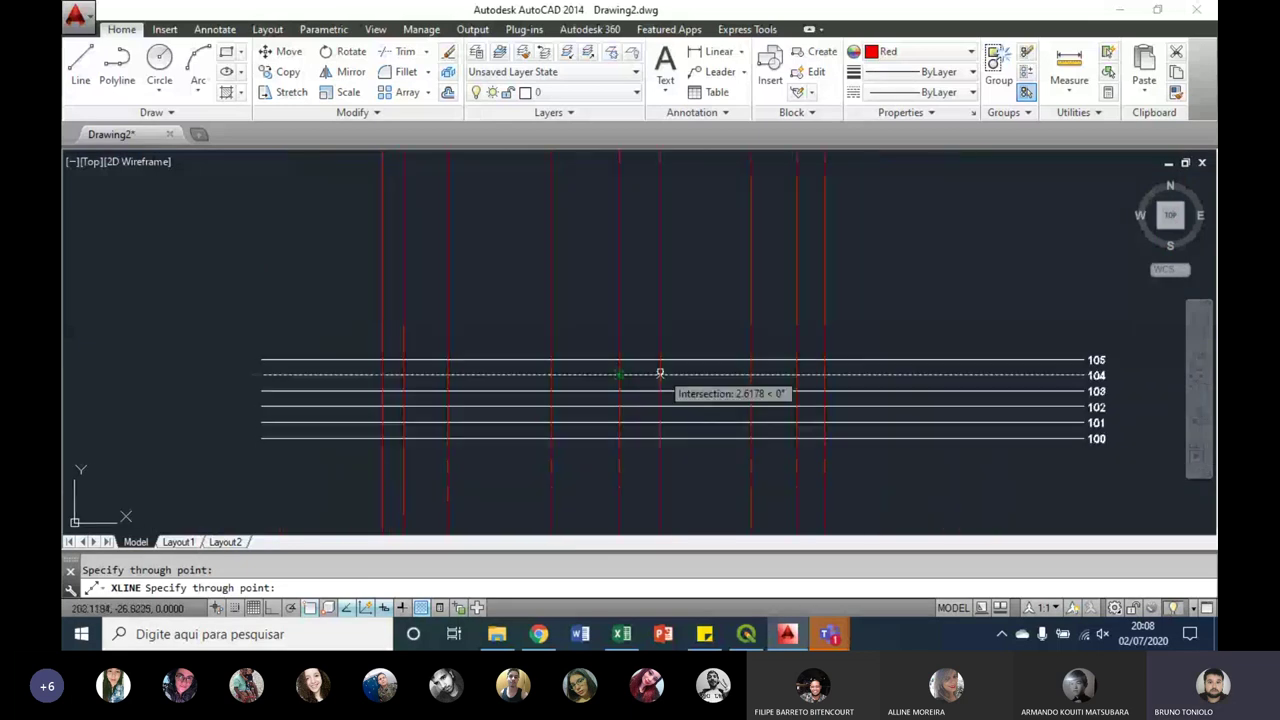
key(Return)
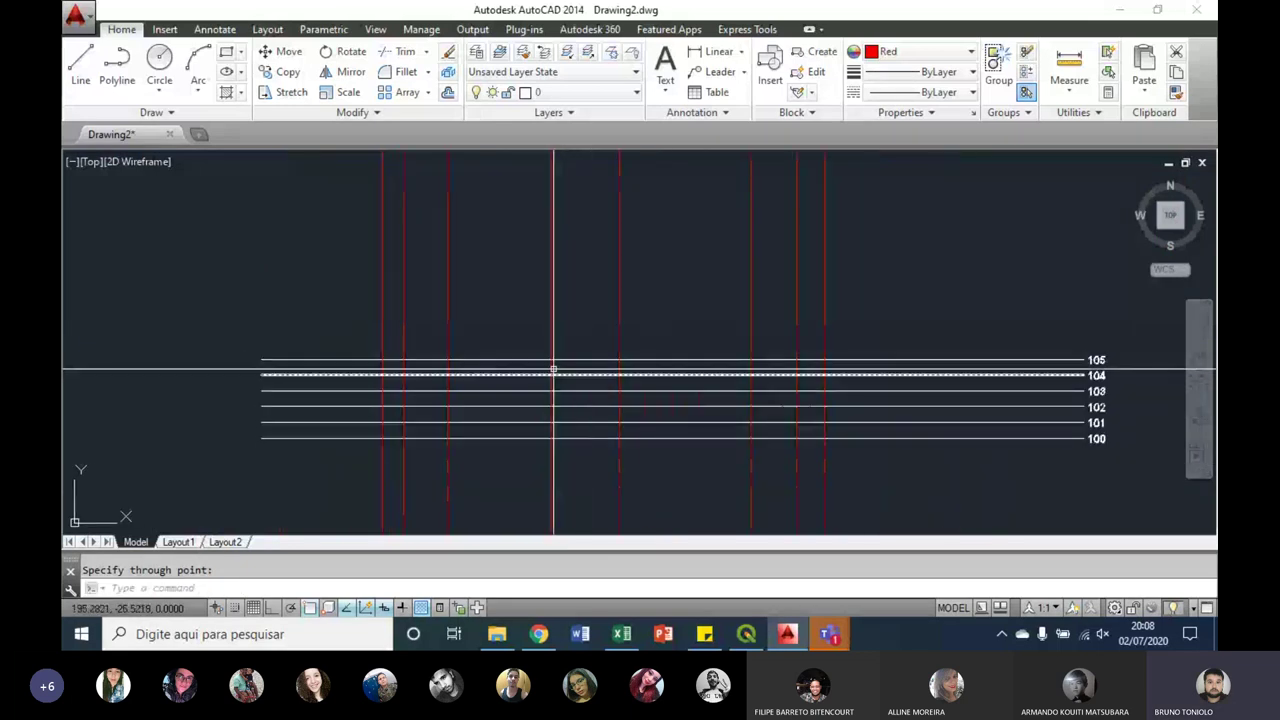
Step: Trim the elevation lines 100–105 beyond the outermost red vertical construction lines
middle_drag(543, 366, 553, 376)
key(Escape)
text(tr)
key(Return)
key(Return)
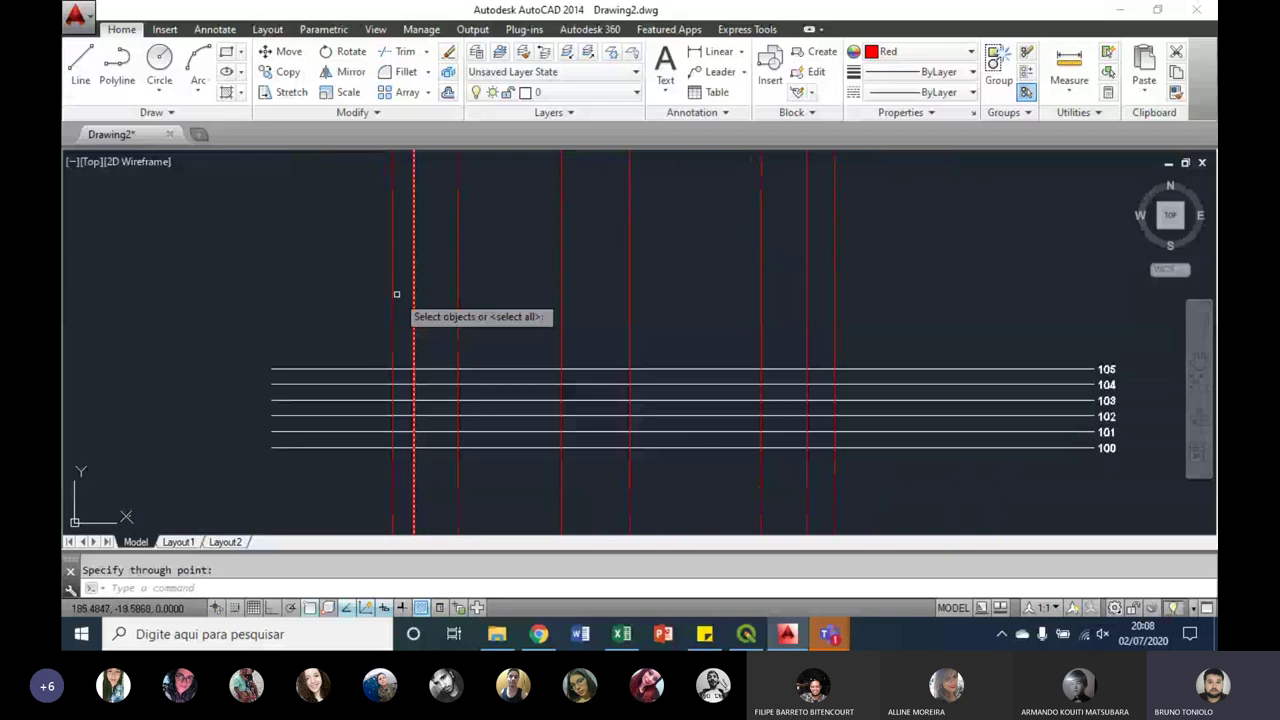
click(341, 480)
click(303, 332)
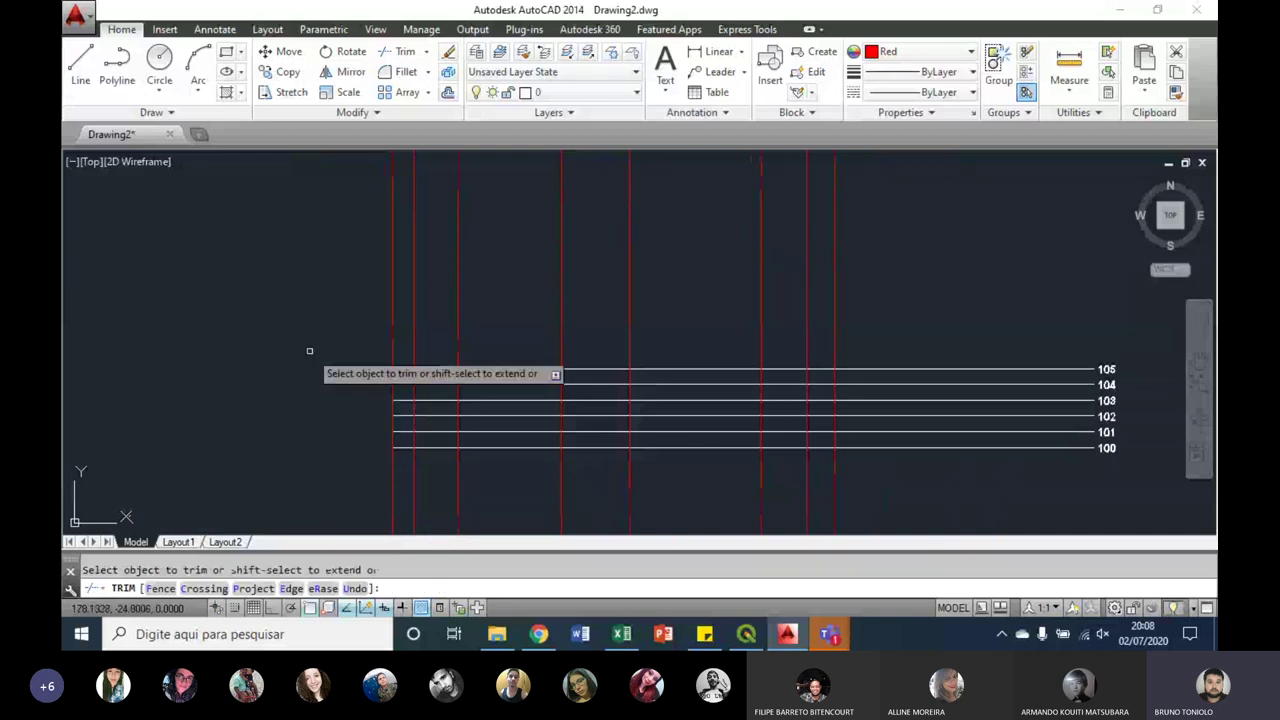
click(880, 470)
click(843, 317)
key(Escape)
Step: Move the 100–105 labels horizontally, with Ortho on, to the left end of the lines
click(866, 280)
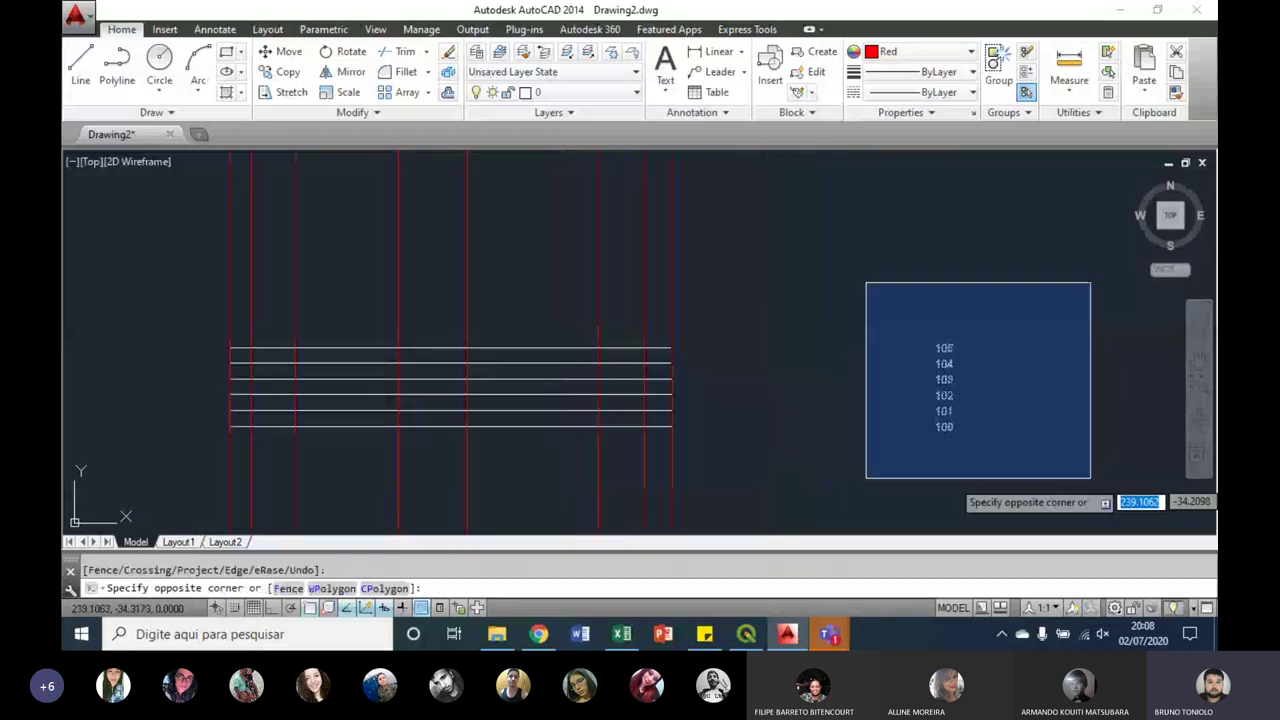
click(1089, 477)
middle_drag(1188, 322, 1025, 301)
text(m)
key(Return)
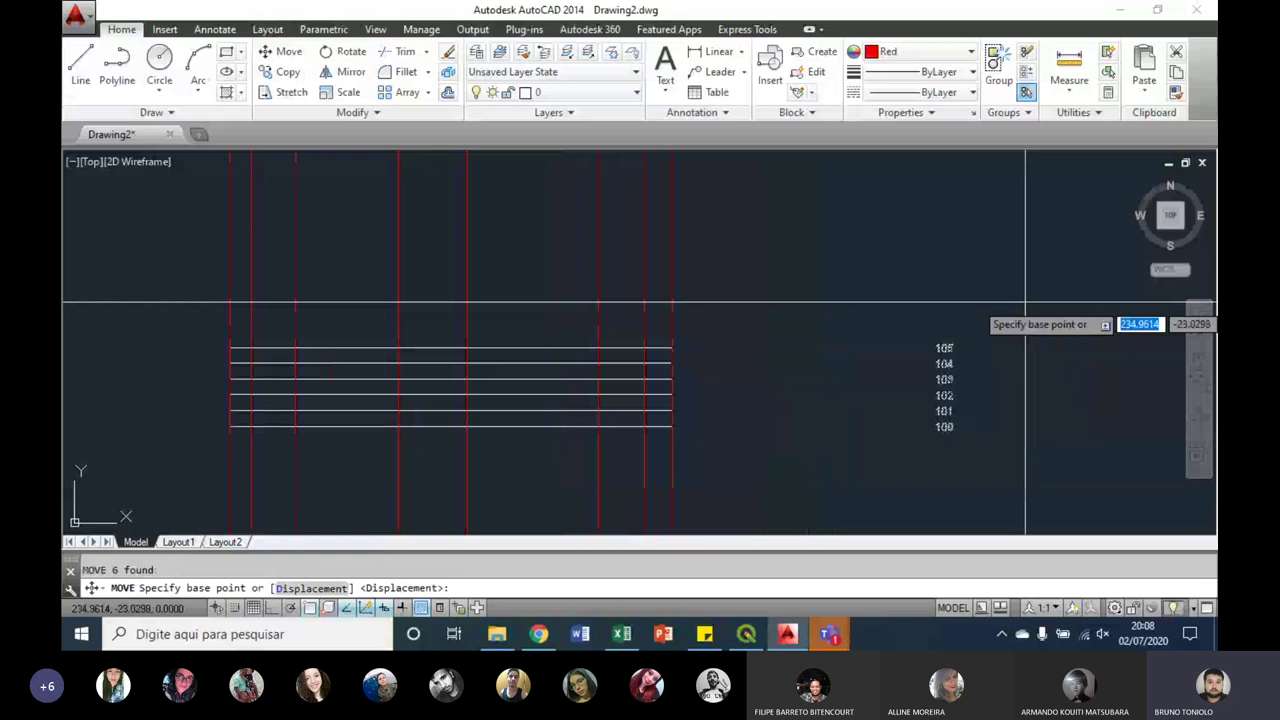
click(1025, 301)
key(F8)
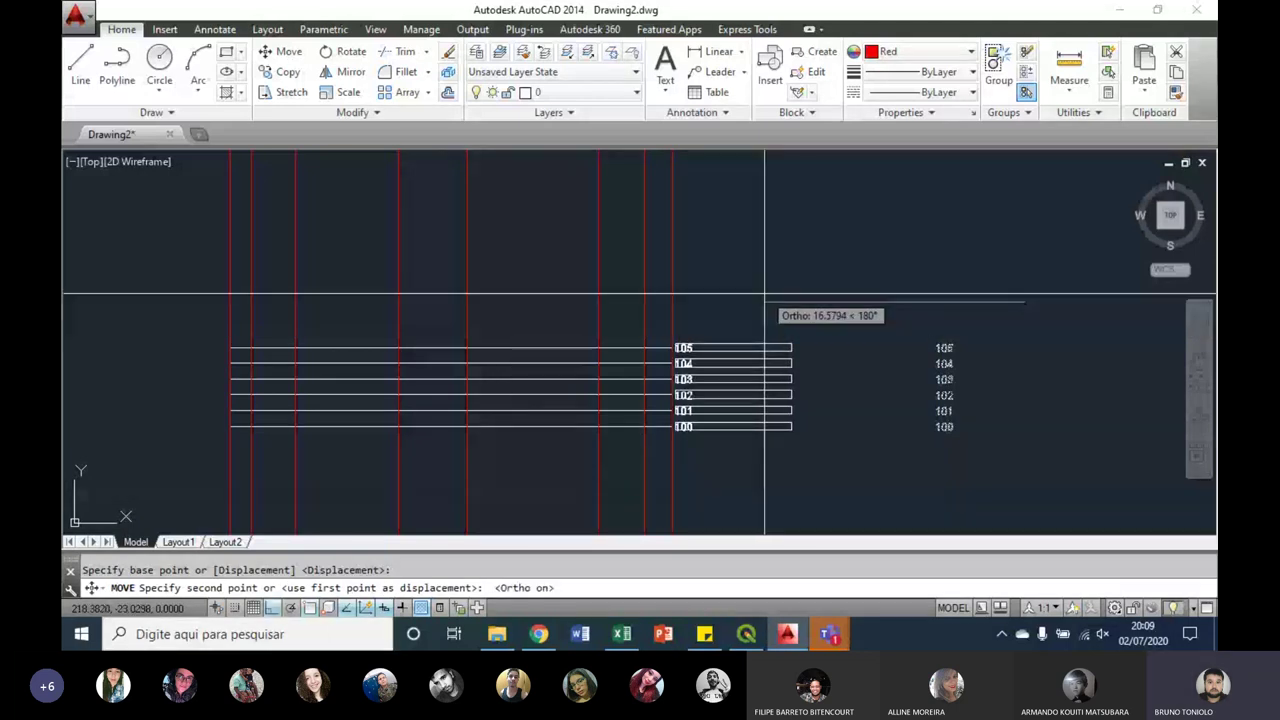
click(766, 298)
scroll(722, 410, up, 2)
key(Return)
key(Escape)
text(co)
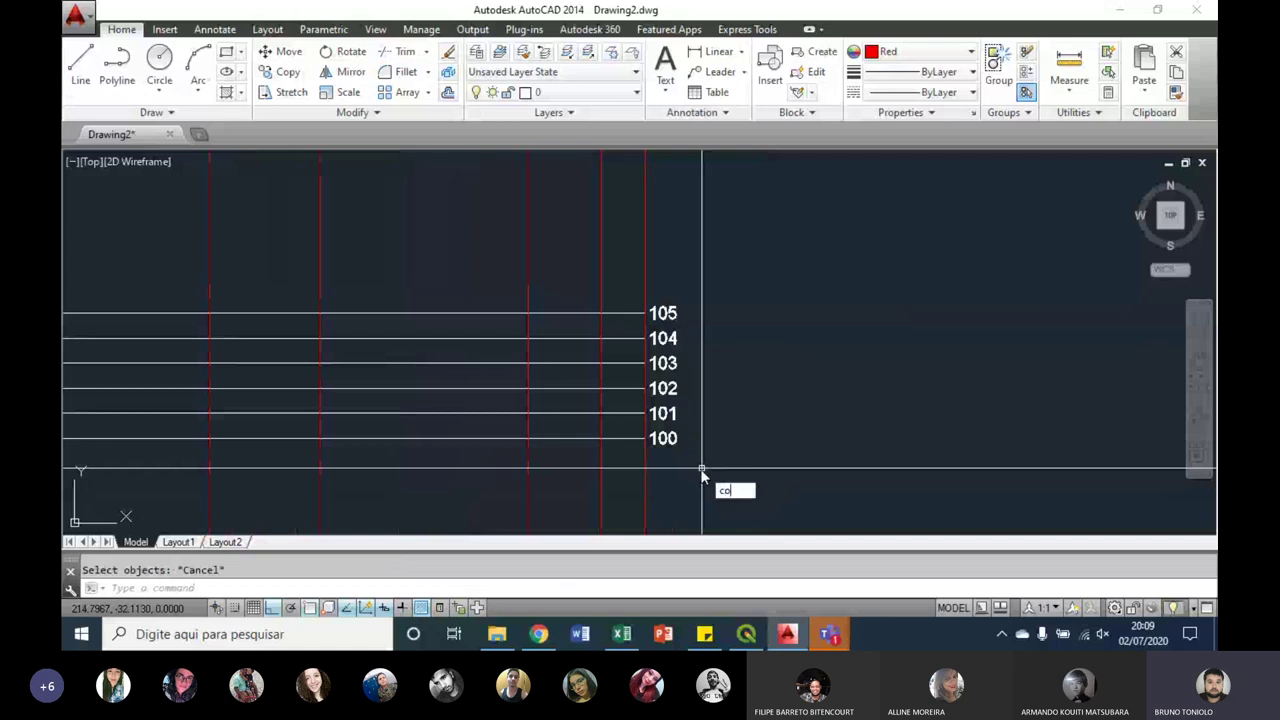
Step: Copy the 100–105 labels so they also mark the right end
key(Return)
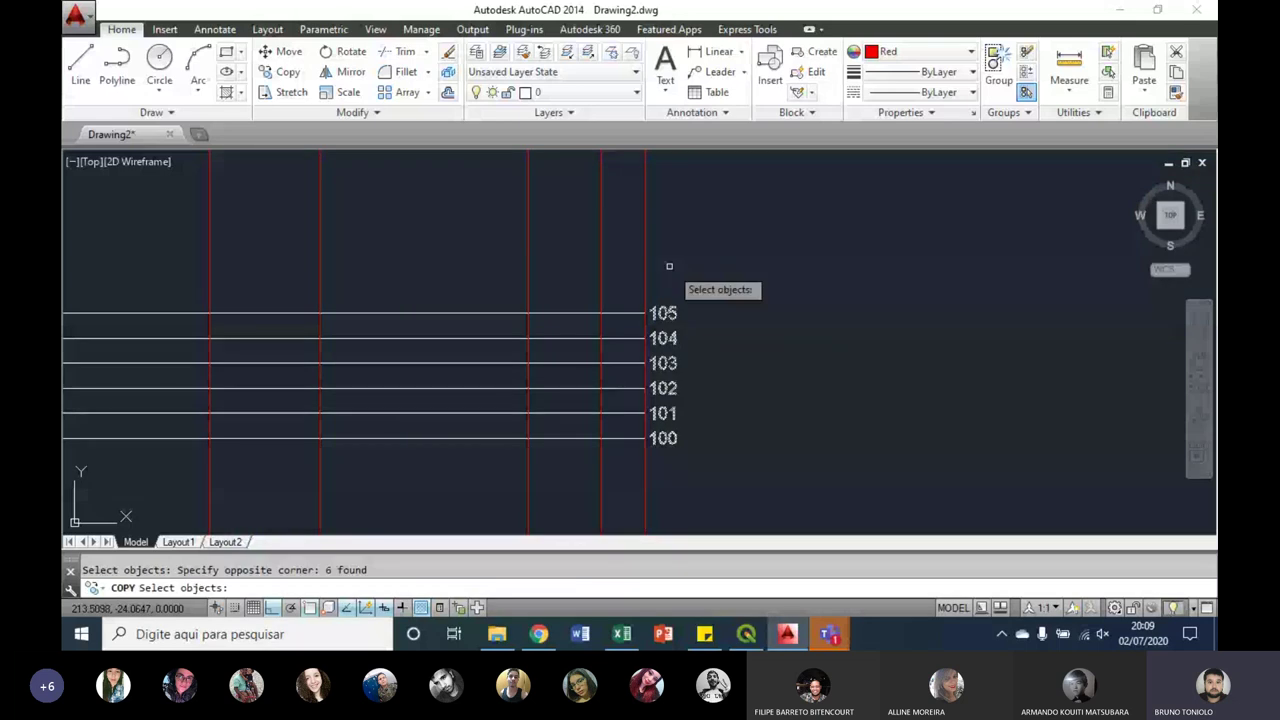
key(Return)
click(700, 270)
middle_drag(700, 270, 1110, 247)
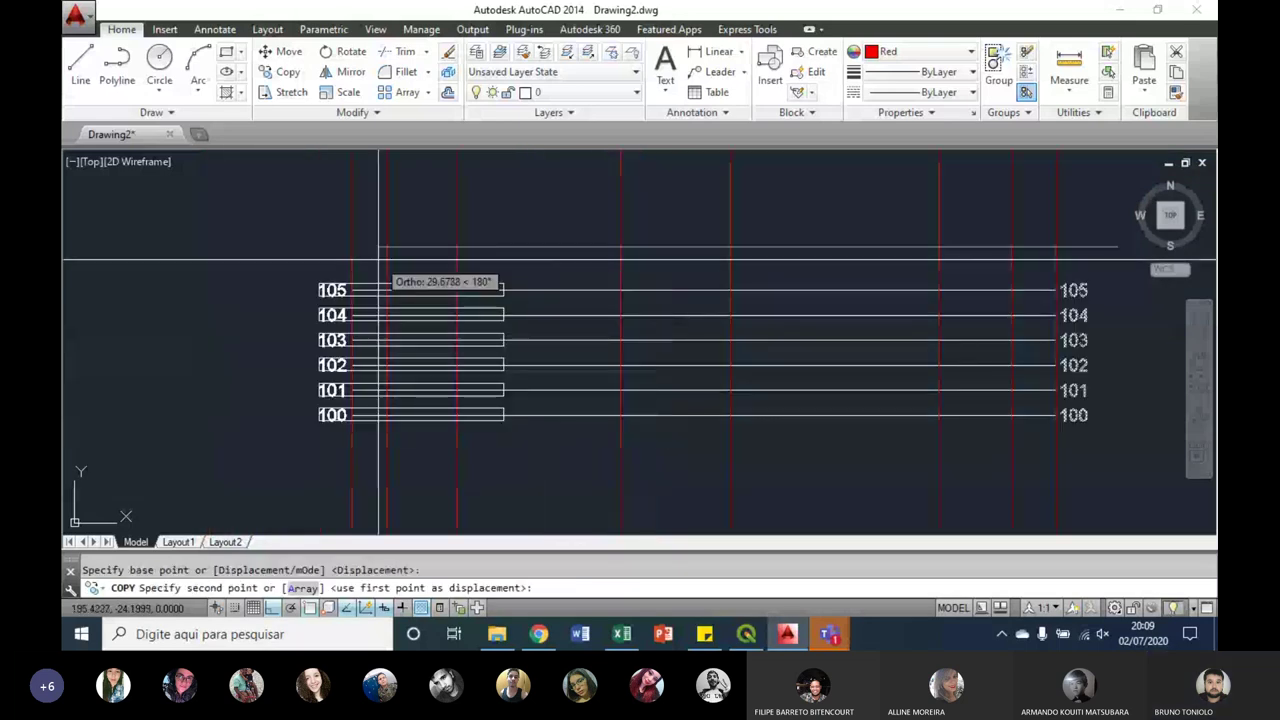
key(Escape)
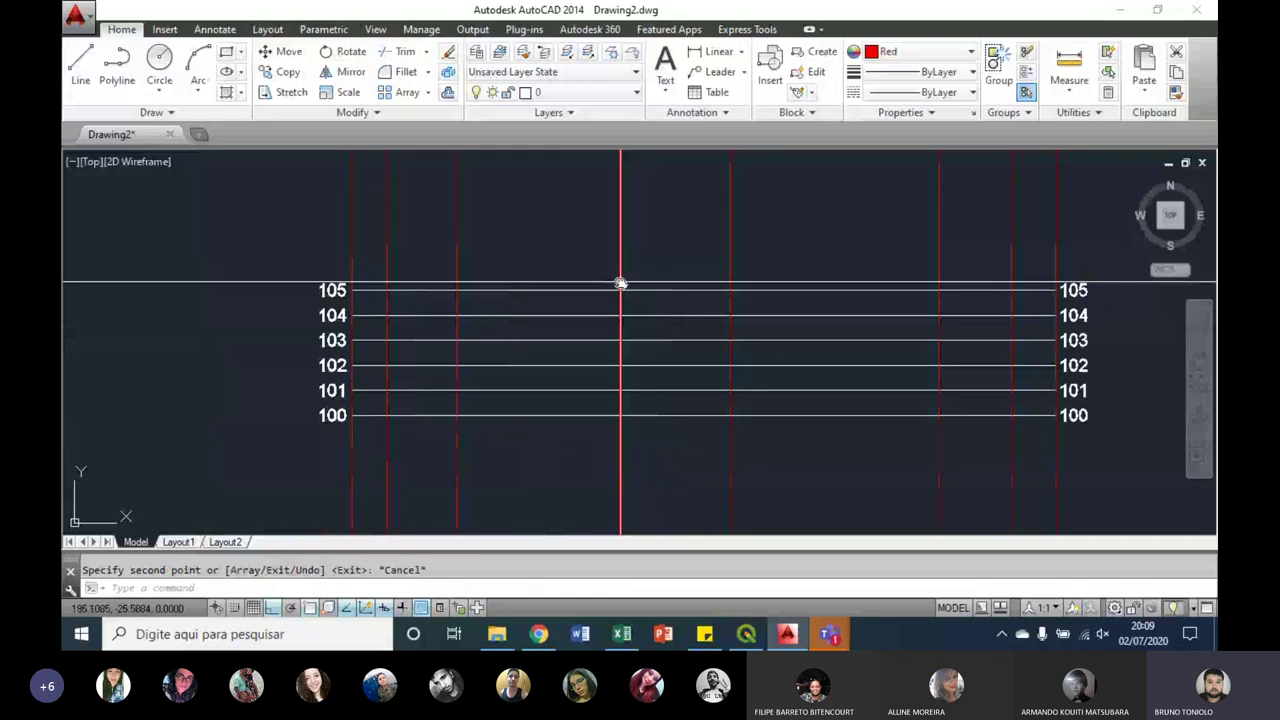
Step: Set the object colour to ByLayer and make 'curvas de nivel' the current layer
scroll(620, 283, down, 5)
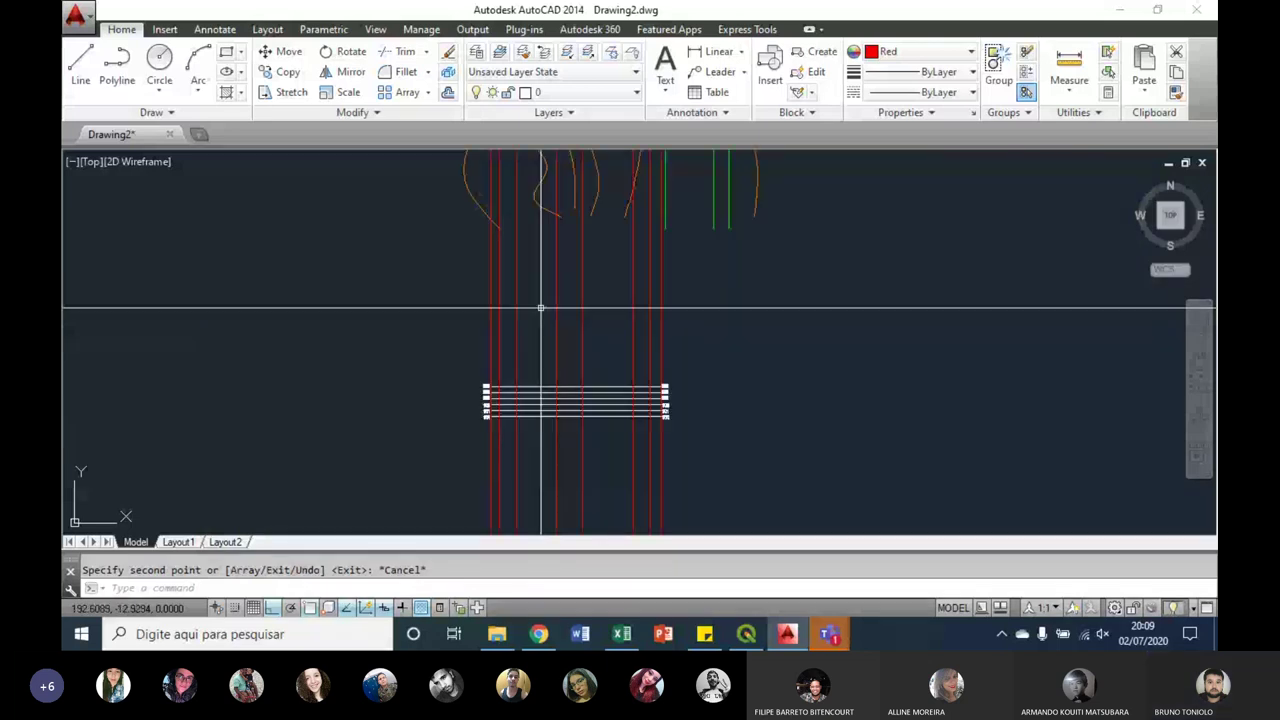
mouse_move(520, 175)
middle_down()
mouse_move(520, 268)
mouse_move(486, 334)
middle_up()
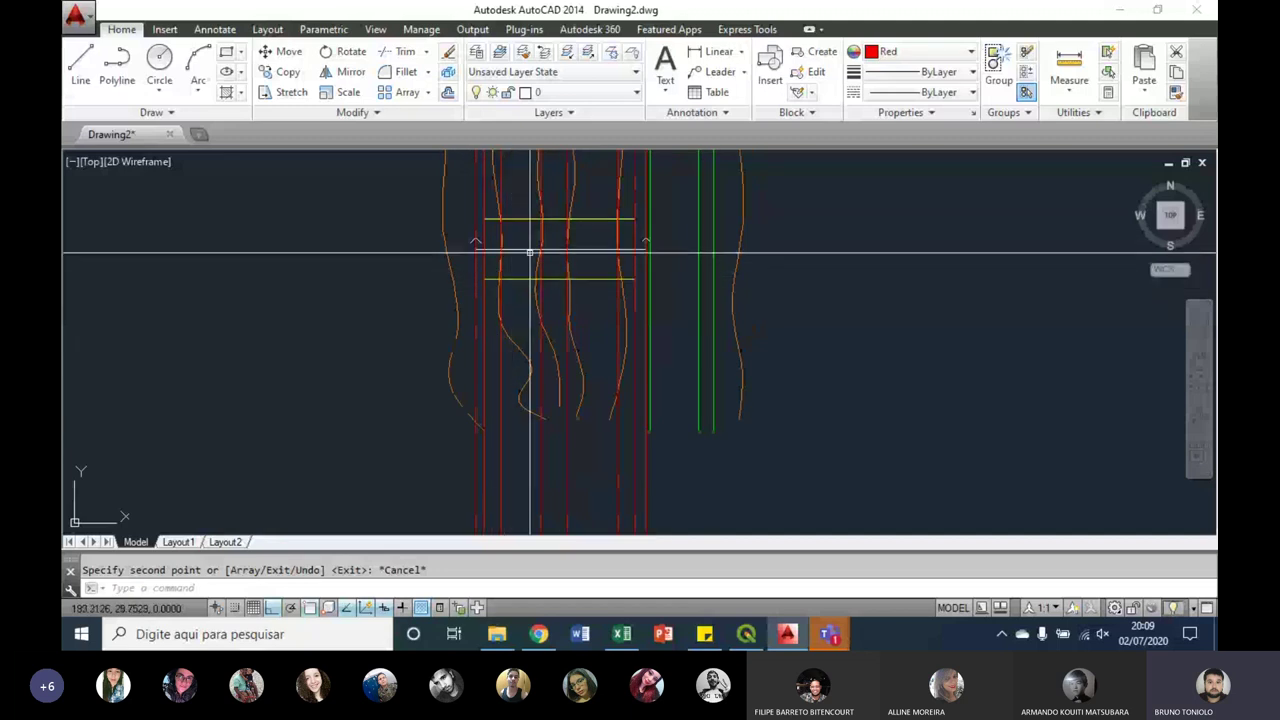
middle_drag(530, 252, 570, 117)
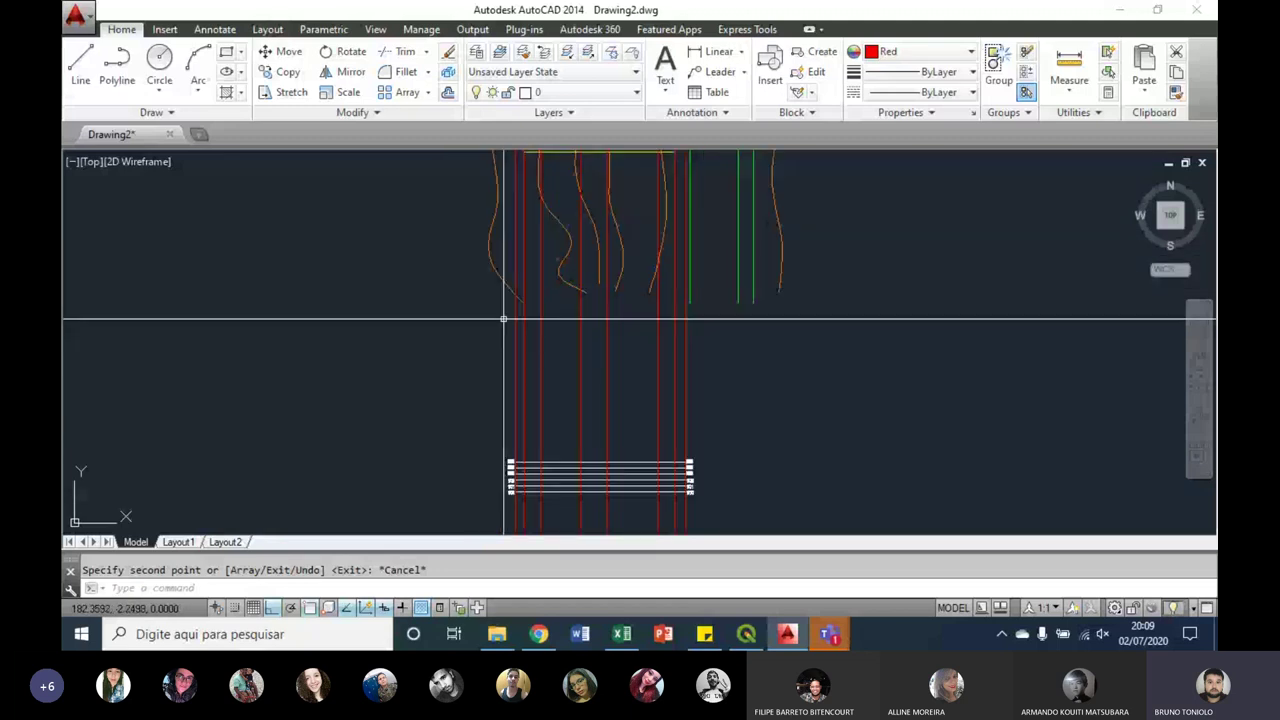
scroll(503, 318, up, 4)
click(940, 53)
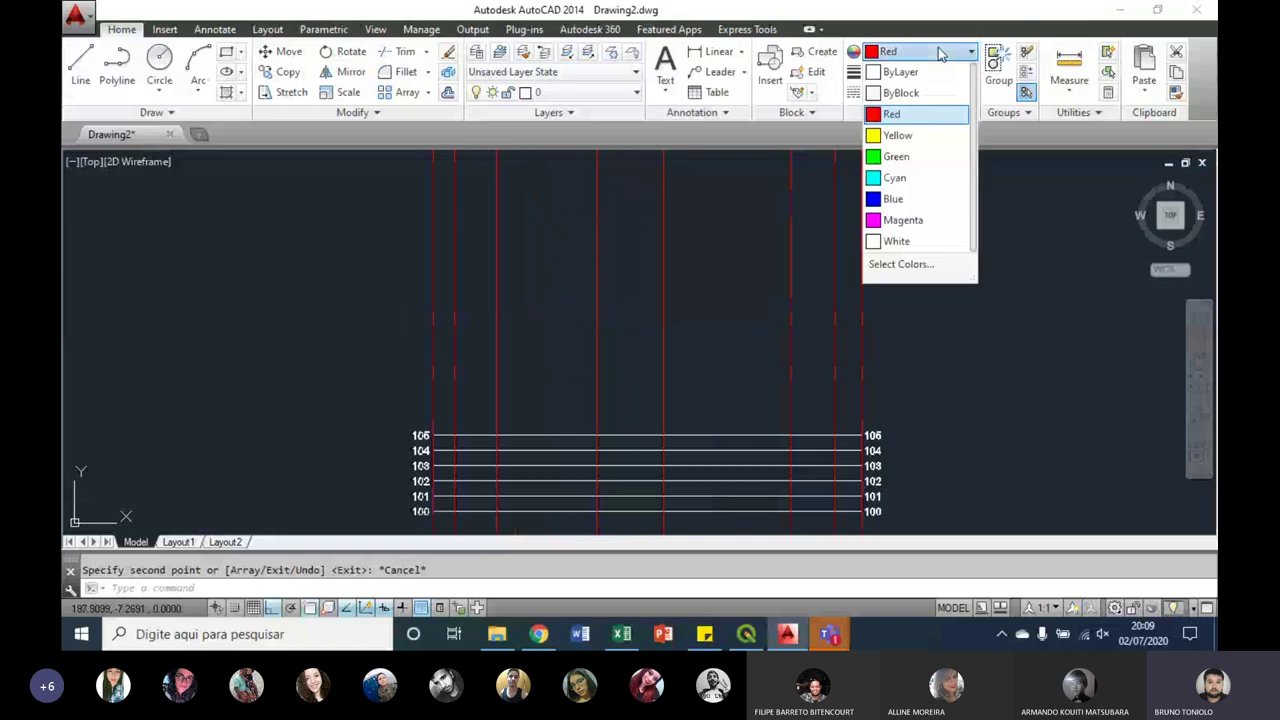
click(902, 74)
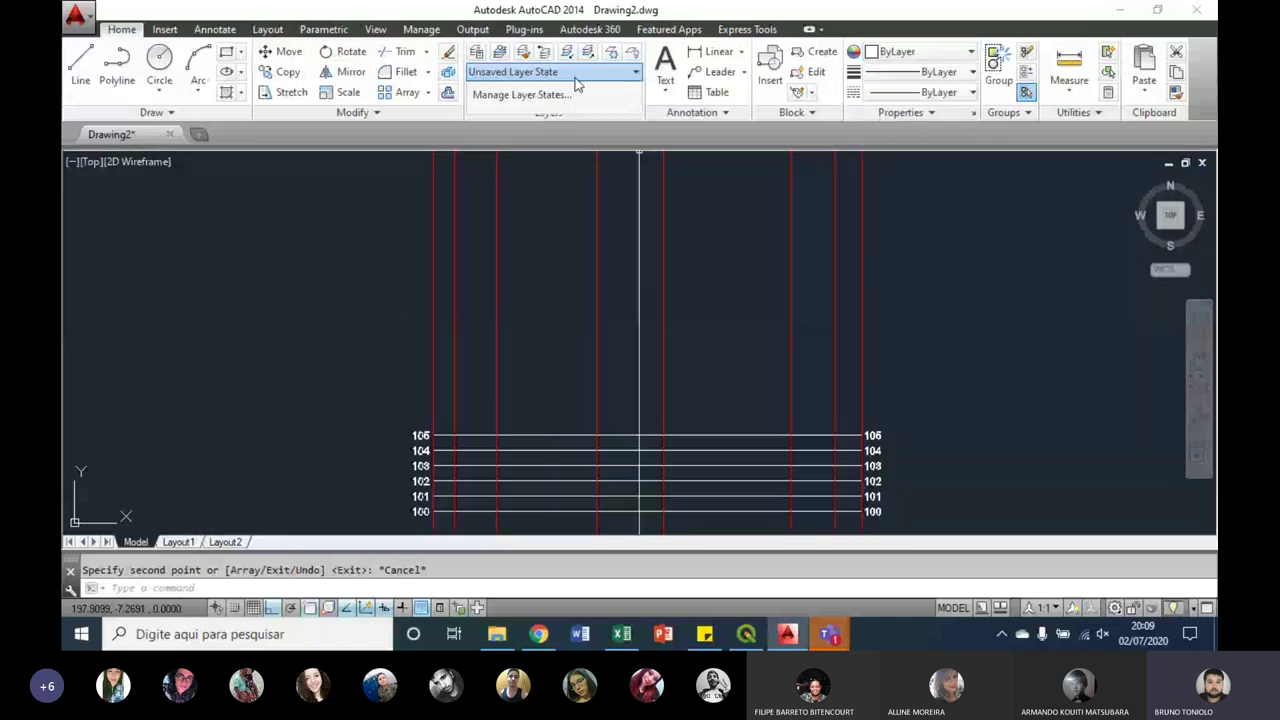
click(550, 72)
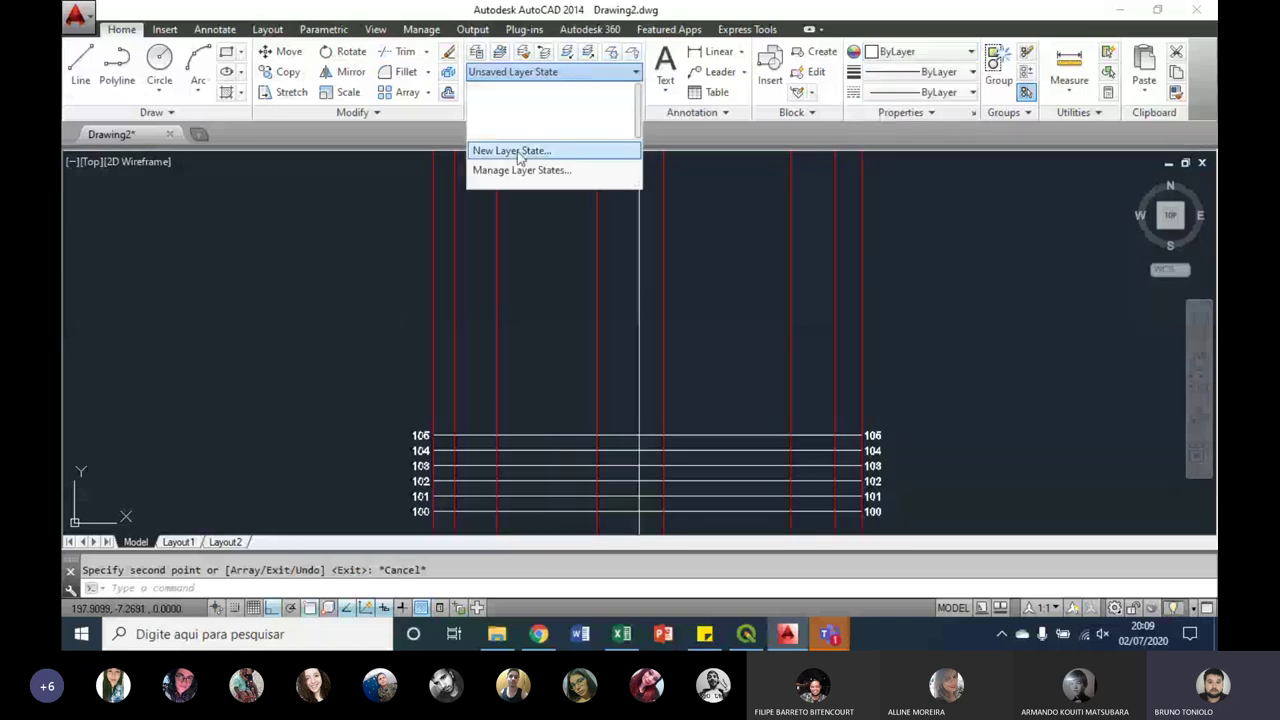
click(545, 92)
click(543, 140)
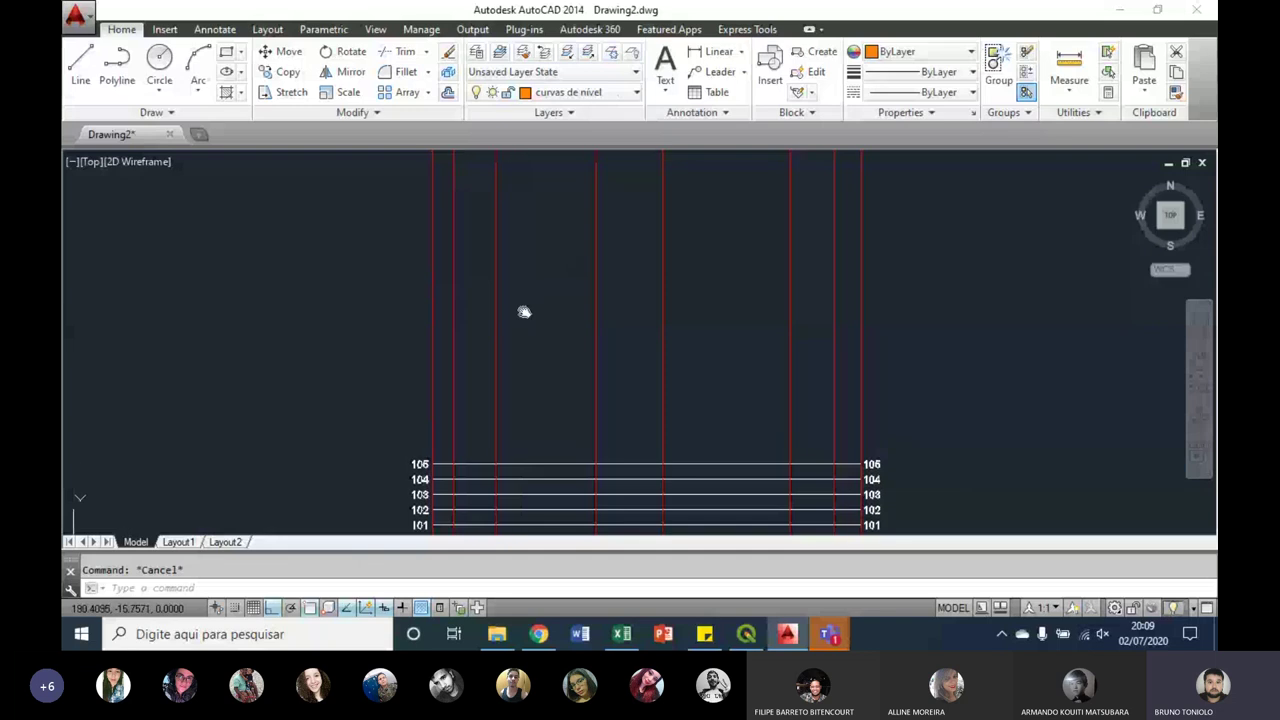
Step: Pan across the contour drawing and select a stray red vertical line
scroll(523, 311, up, 2)
scroll(530, 347, up, 2)
mouse_move(530, 347)
middle_down()
mouse_move(487, 440)
mouse_move(502, 550)
middle_up()
scroll(412, 240, up, 2)
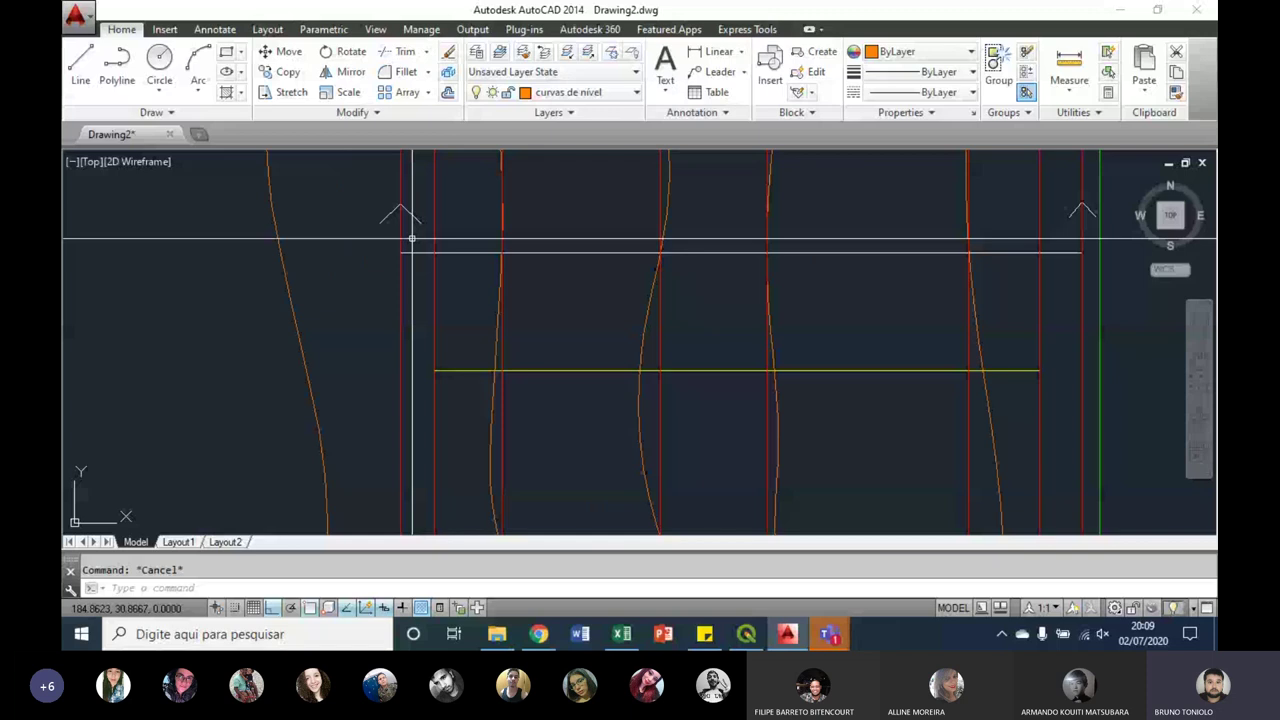
click(410, 254)
Step: Erase the stray red vertical construction line
click(401, 254)
middle_drag(1080, 252, 906, 271)
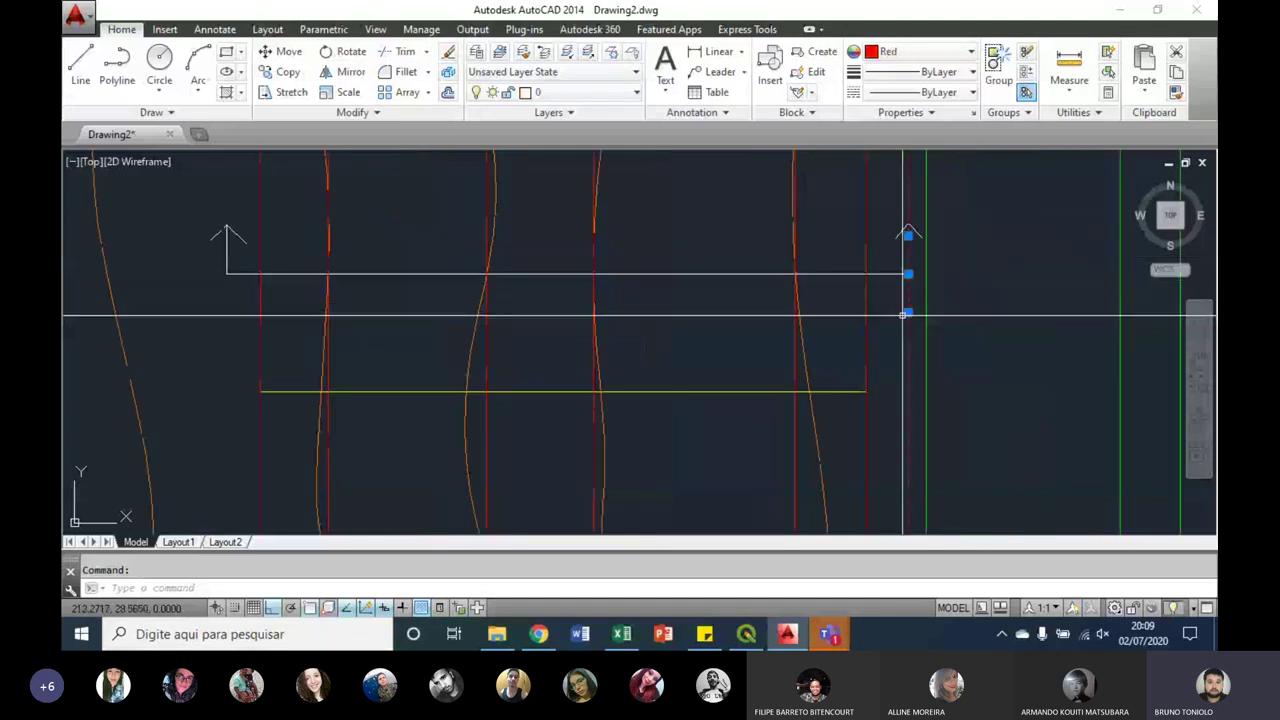
key(Delete)
scroll(880, 315, down, 5)
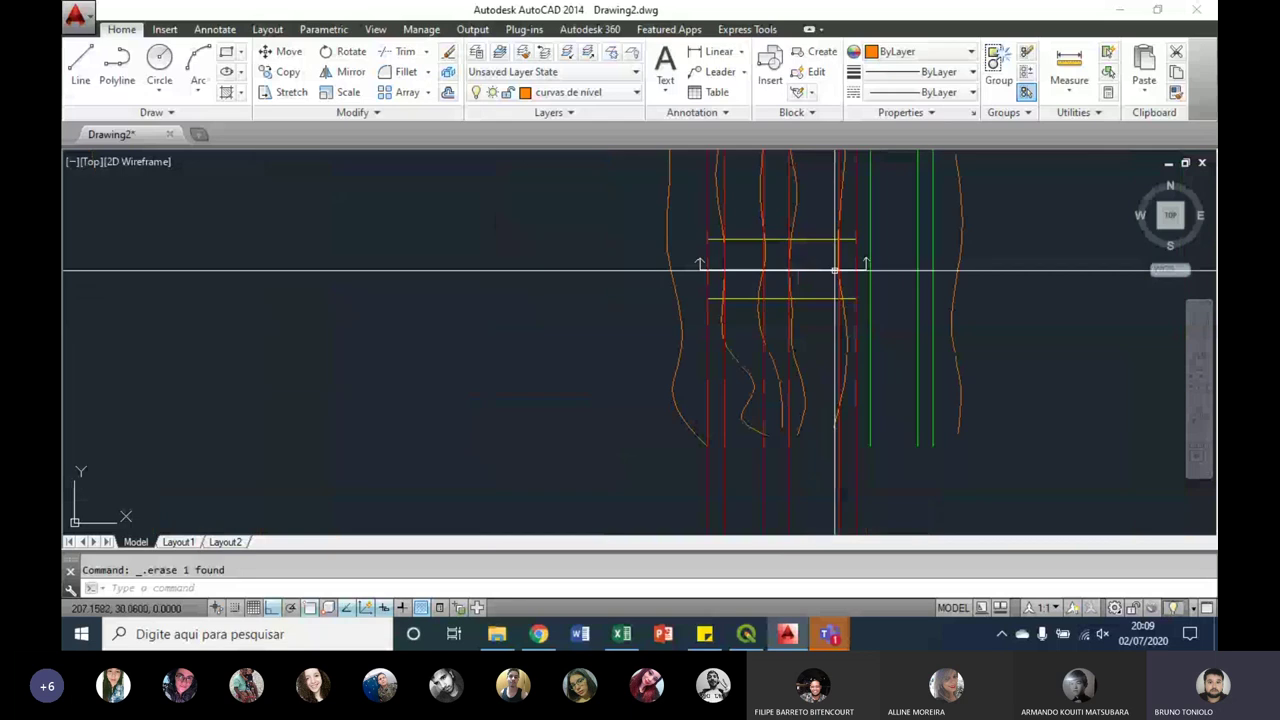
scroll(840, 202, up, 4)
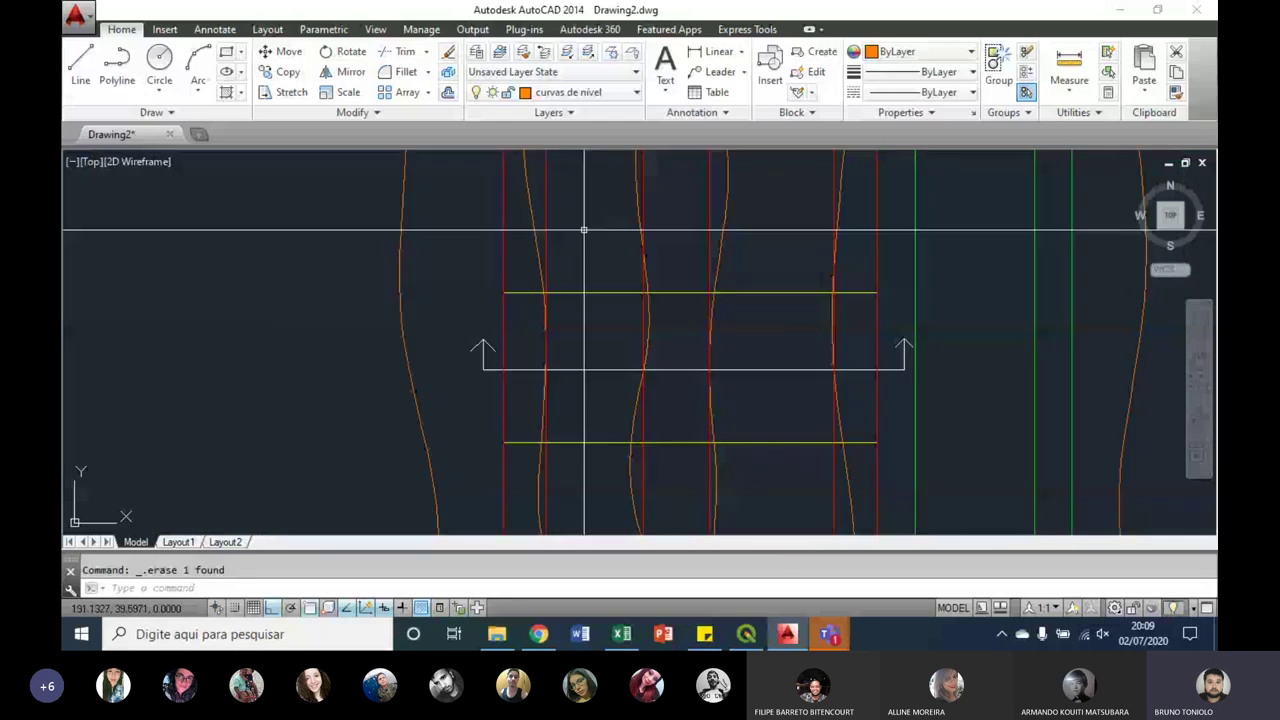
scroll(513, 337, up, 4)
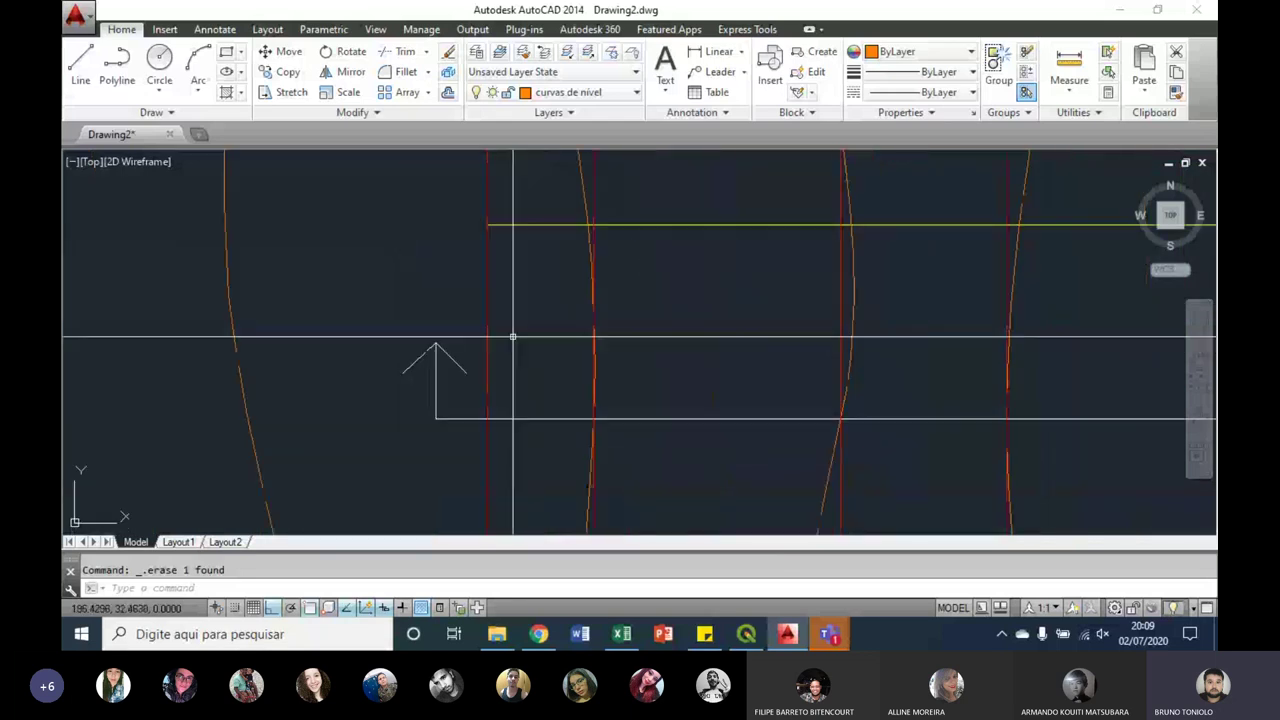
scroll(495, 310, down, 2)
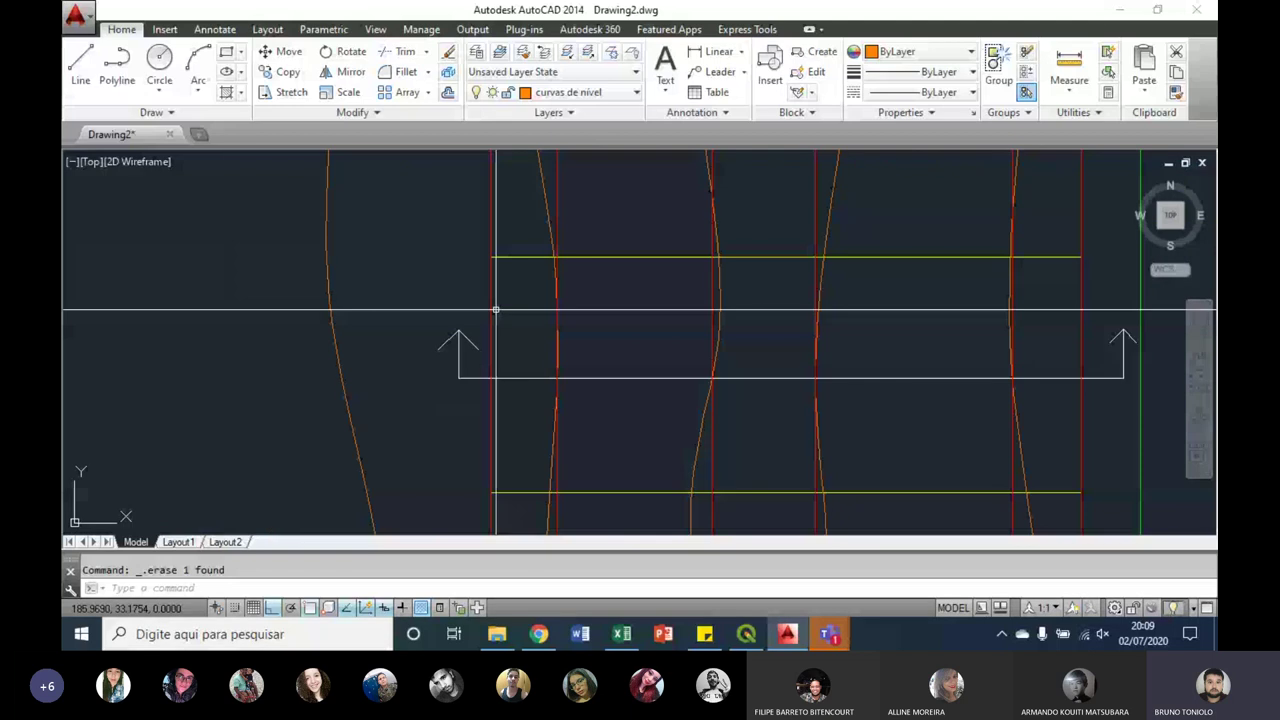
scroll(495, 310, down, 2)
scroll(494, 300, up, 4)
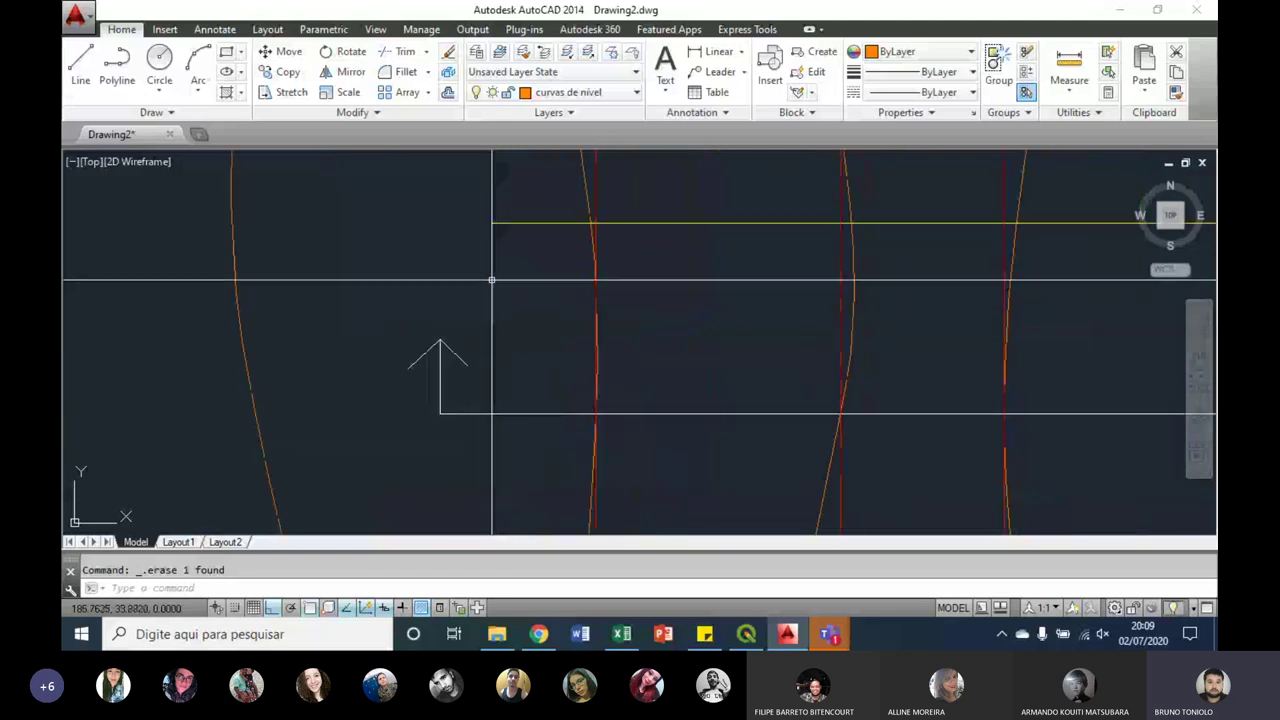
scroll(491, 277, down, 2)
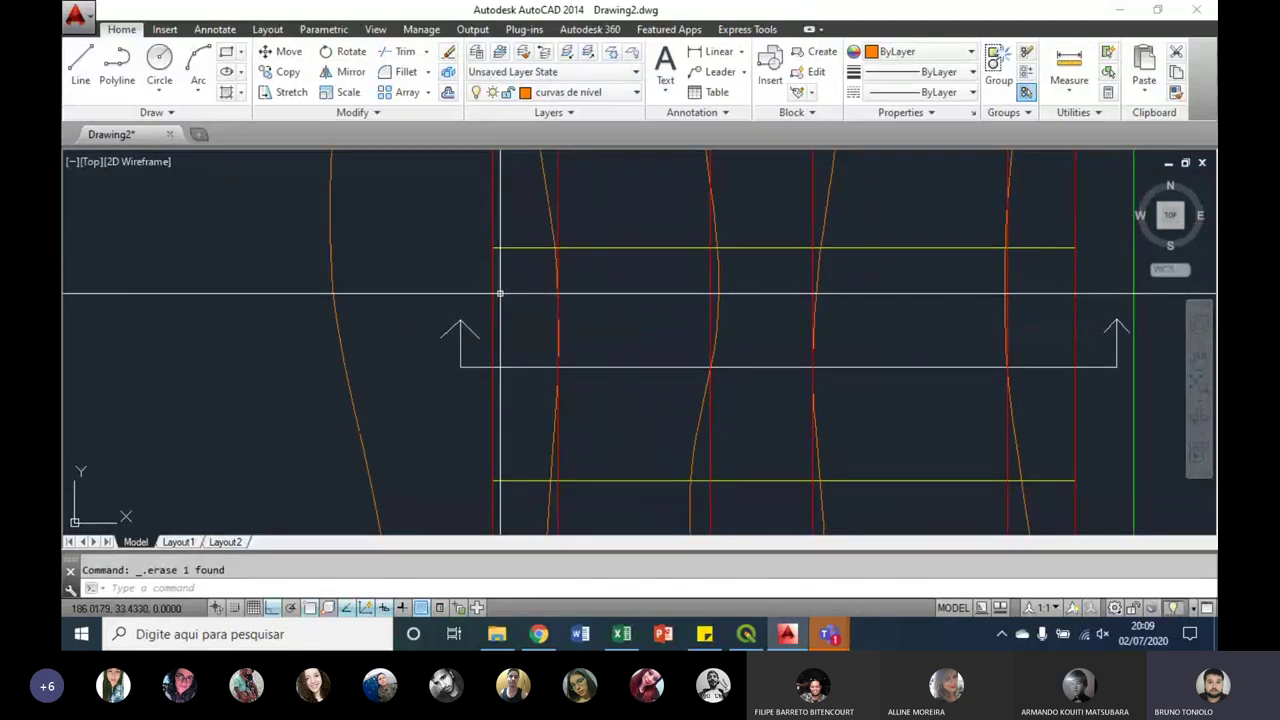
Step: Pan down to the stack of elevation lines and select a short red vertical line
middle_drag(553, 256, 546, 333)
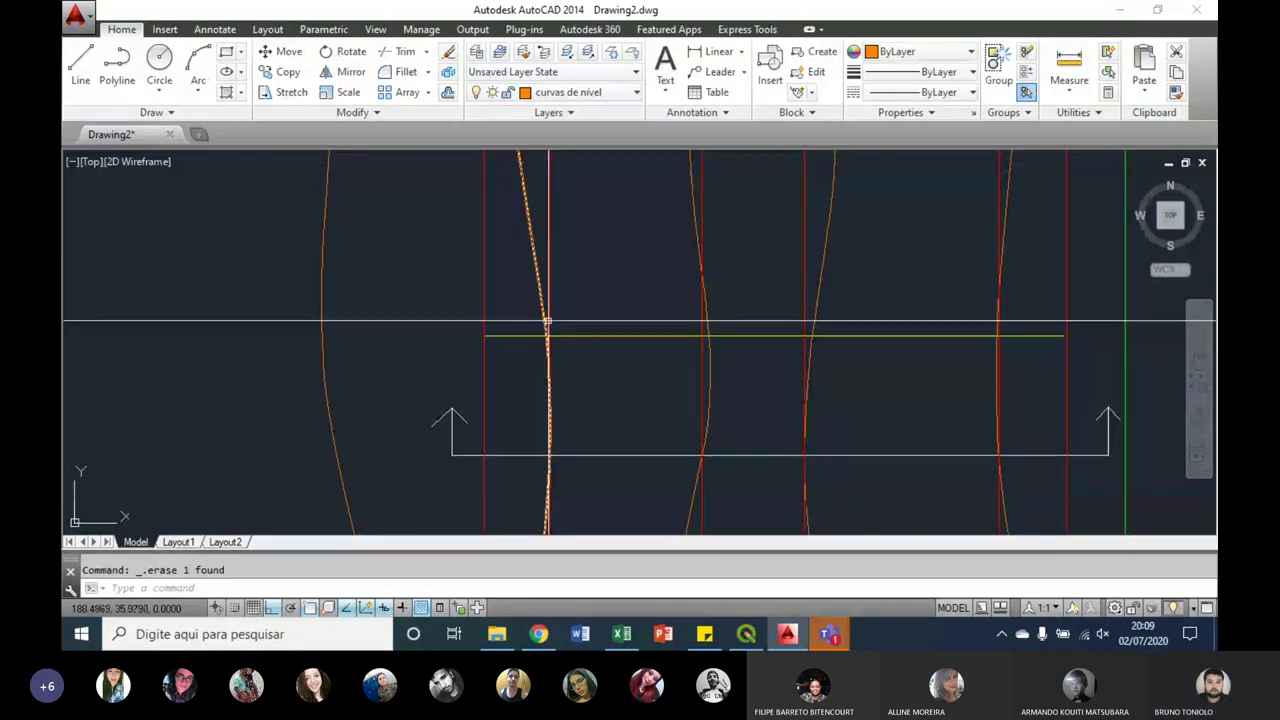
mouse_move(549, 221)
middle_down()
mouse_move(565, 289)
mouse_move(557, 357)
middle_up()
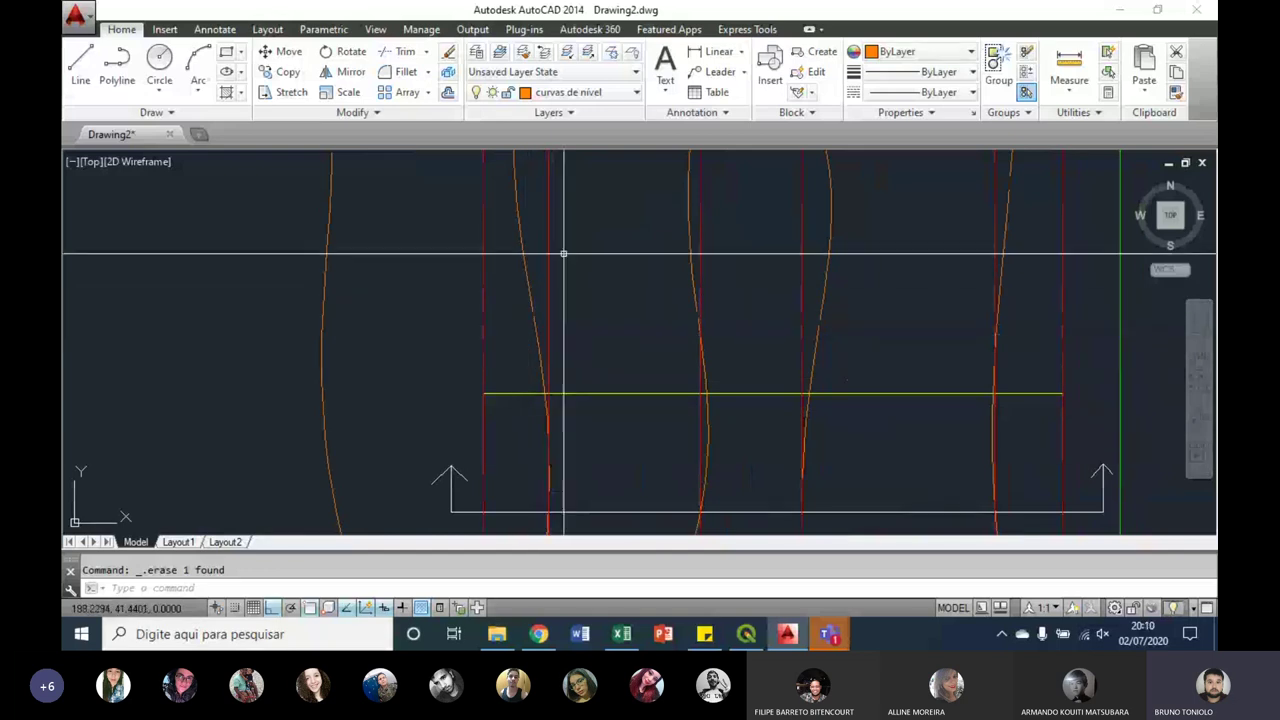
middle_drag(564, 254, 543, 403)
scroll(543, 403, down, 2)
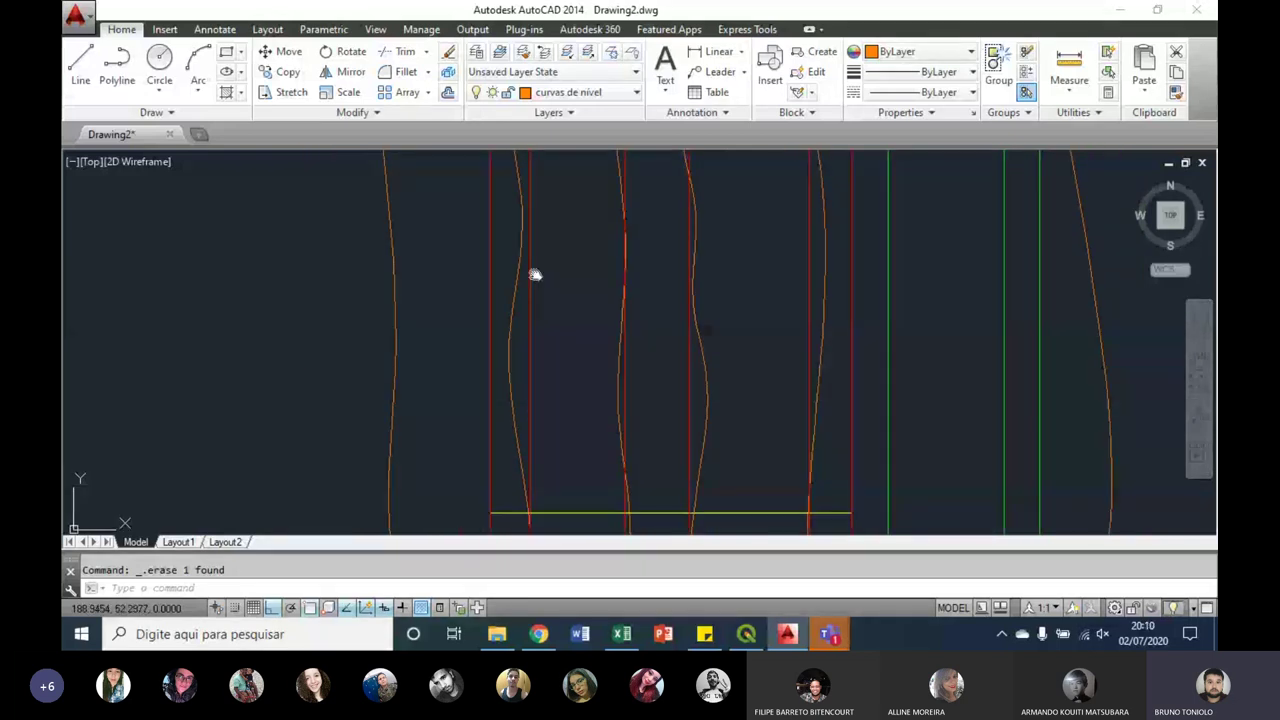
middle_drag(535, 274, 512, 315)
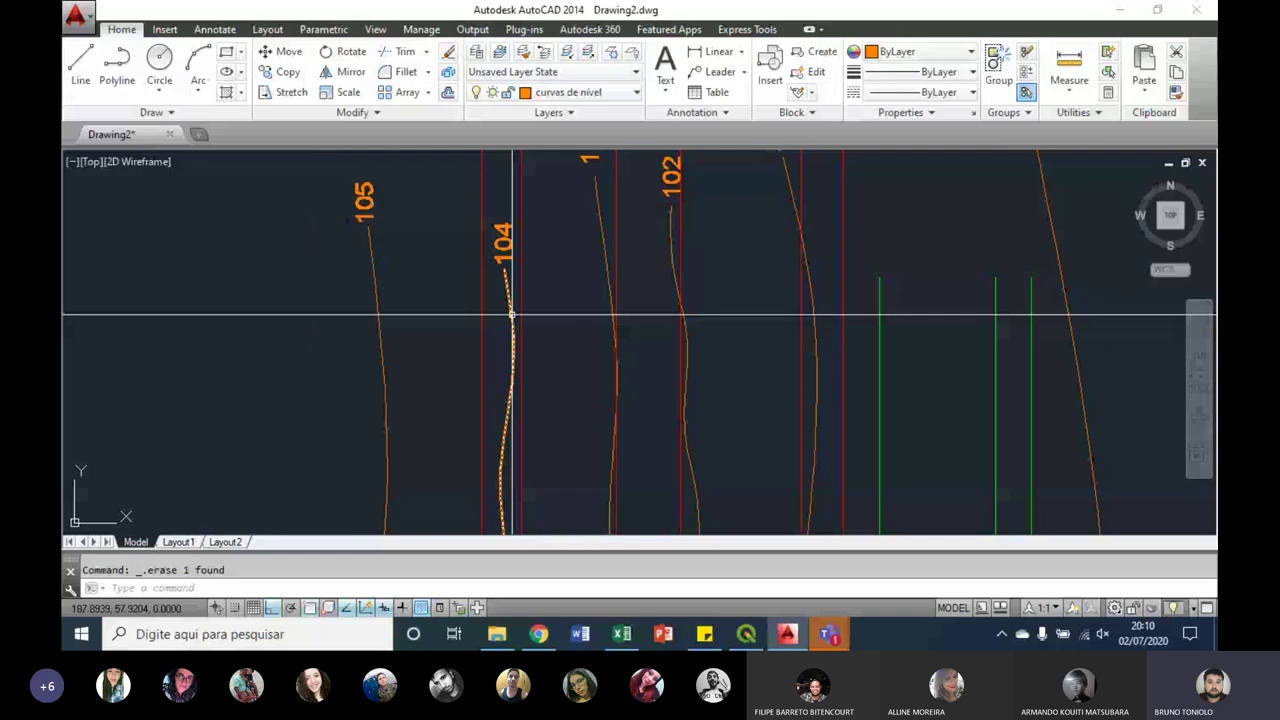
scroll(512, 315, down, 2)
middle_drag(515, 363, 547, 279)
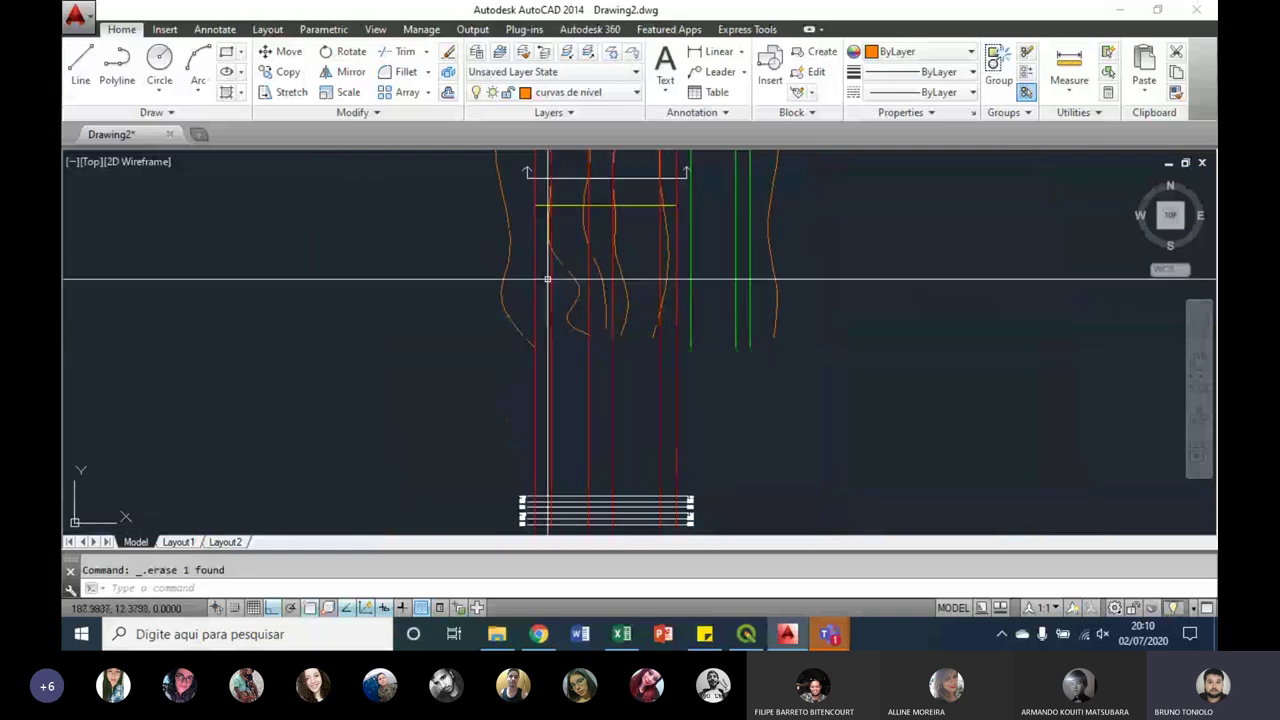
click(551, 212)
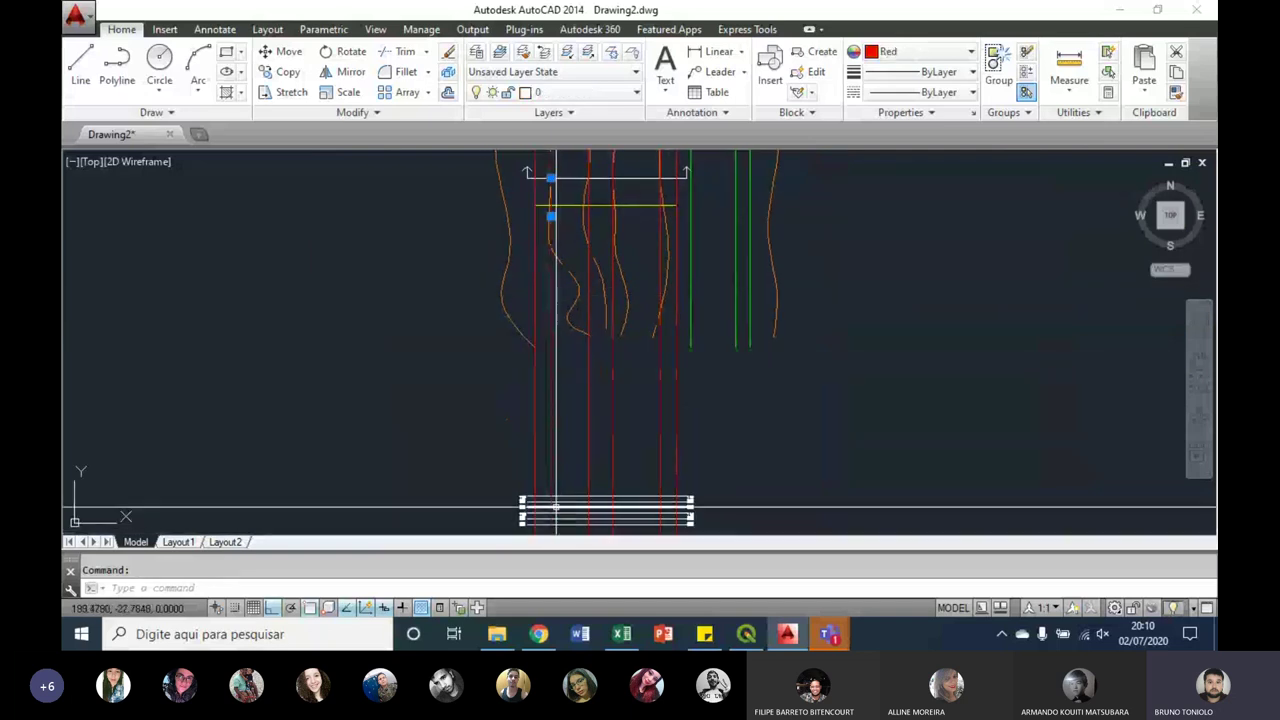
scroll(556, 508, up, 5)
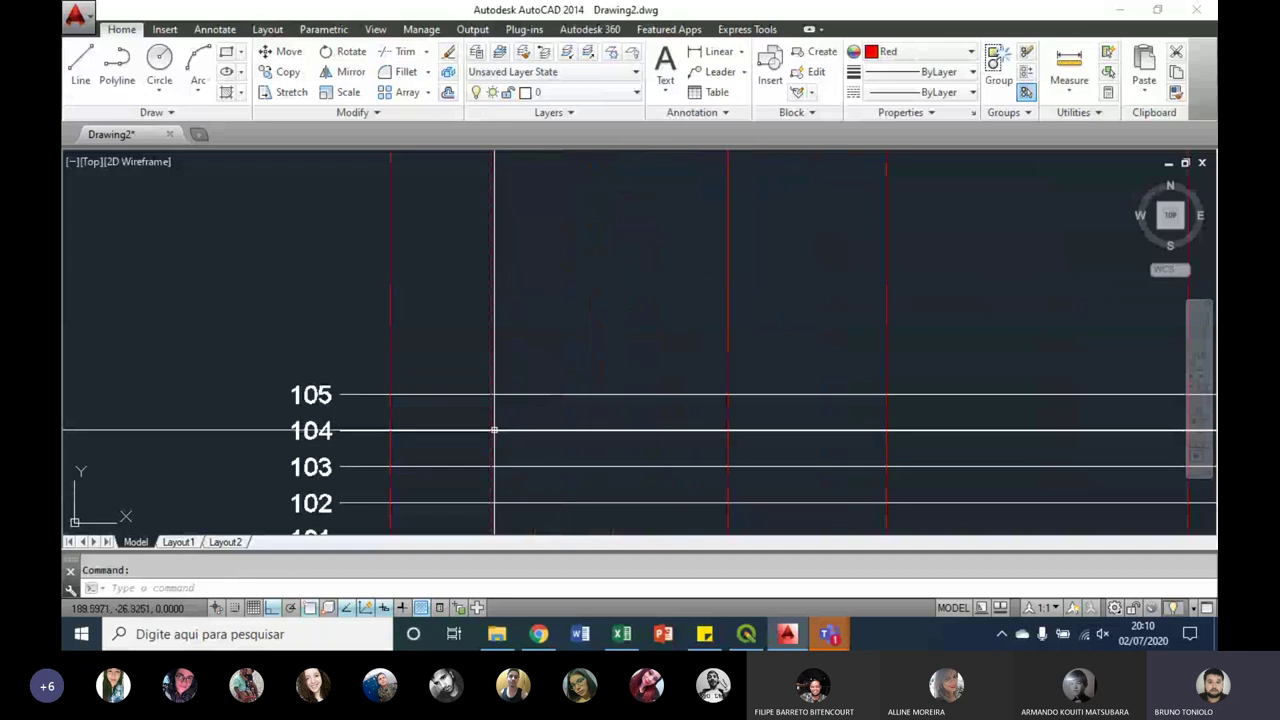
scroll(487, 432, up, 3)
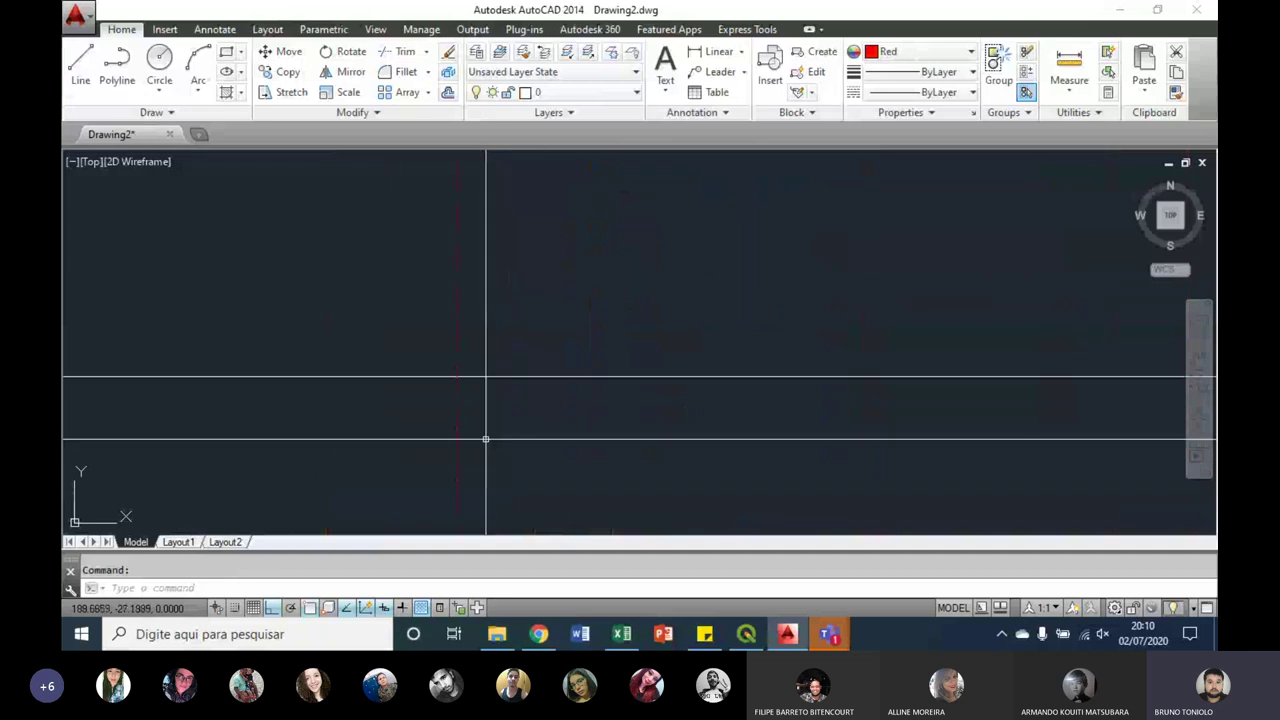
Step: Start a circle centred where a red line crosses elevation line 104
key(Escape)
text(c)
key(Return)
click(457, 377)
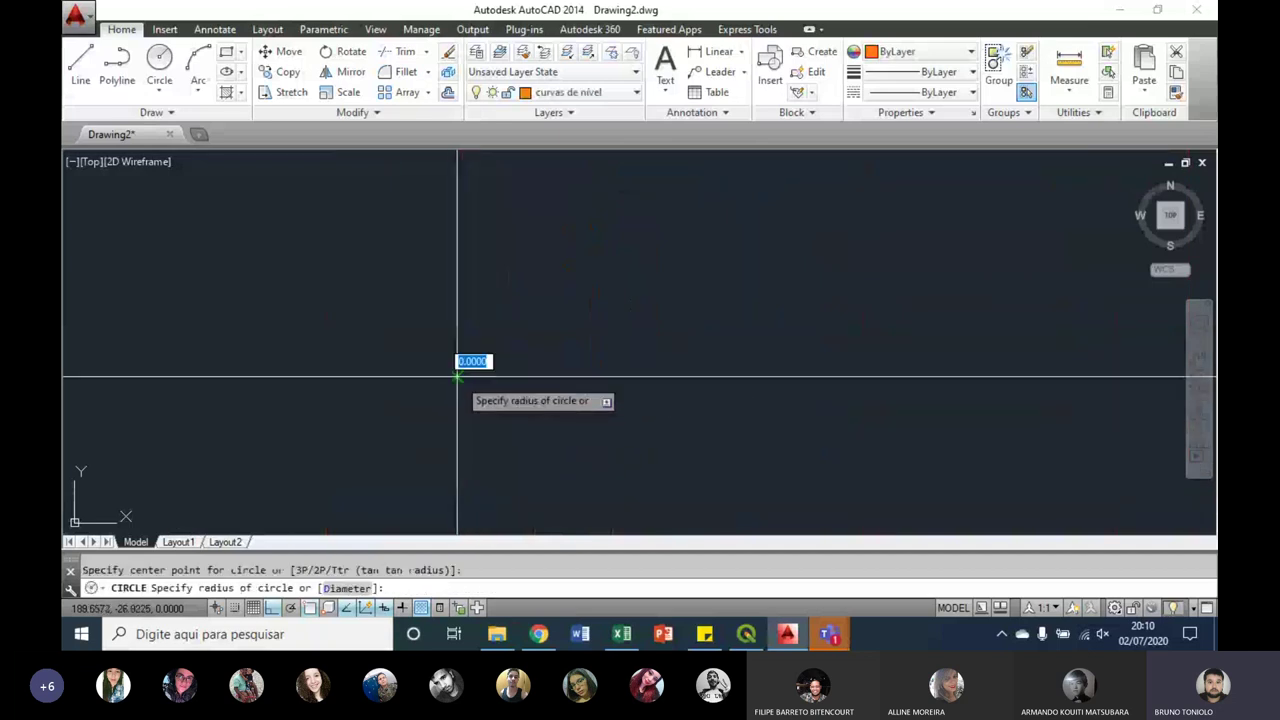
scroll(458, 372, down, 2)
scroll(480, 380, down, 2)
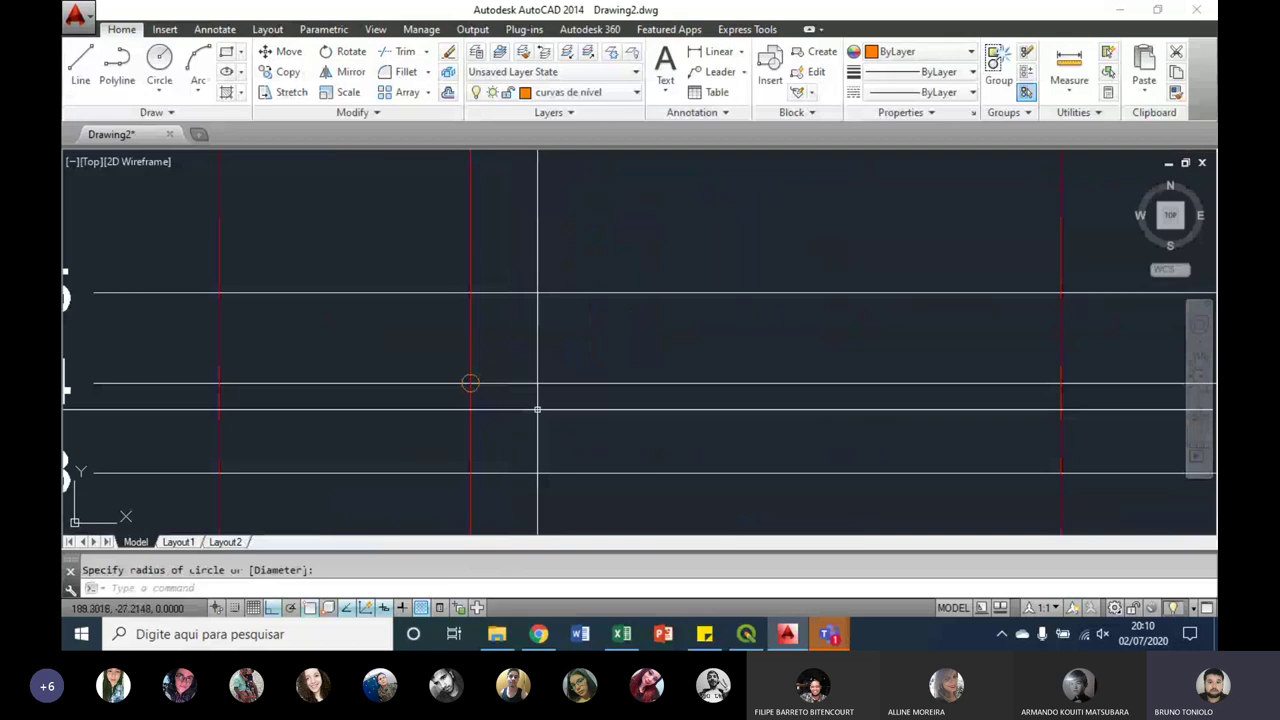
scroll(497, 392, down, 2)
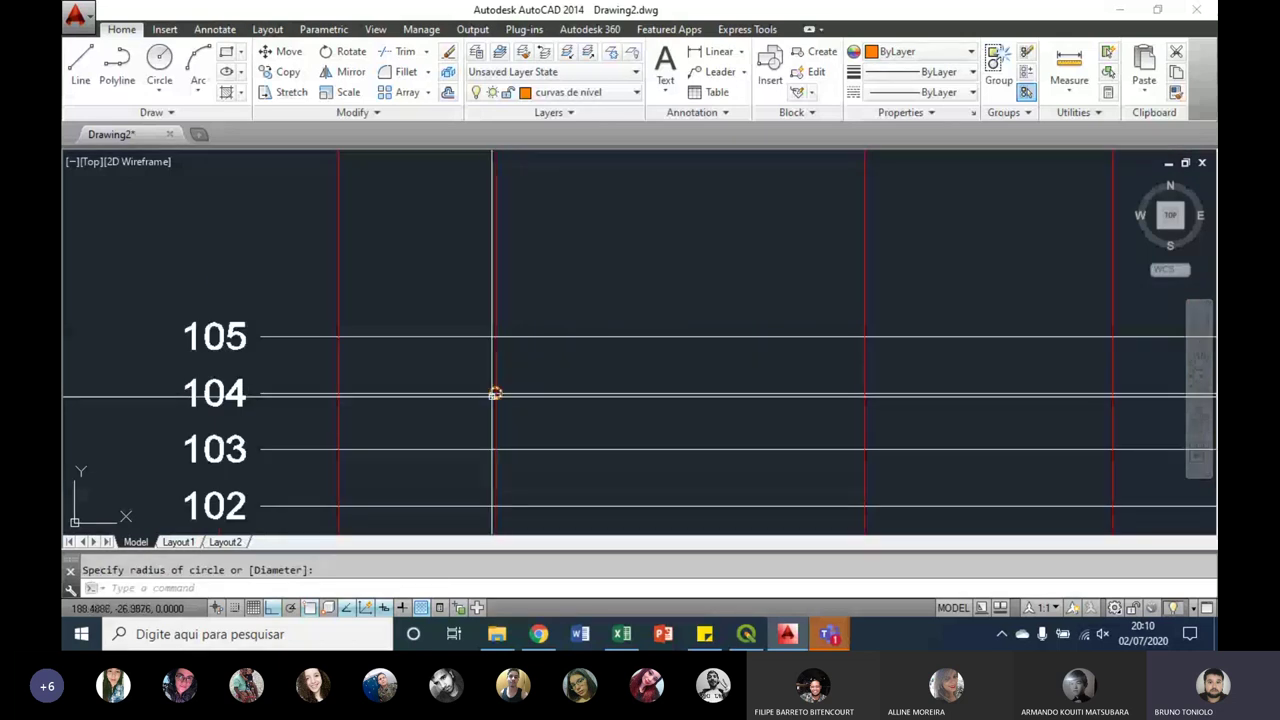
scroll(495, 390, up, 2)
scroll(497, 392, down, 5)
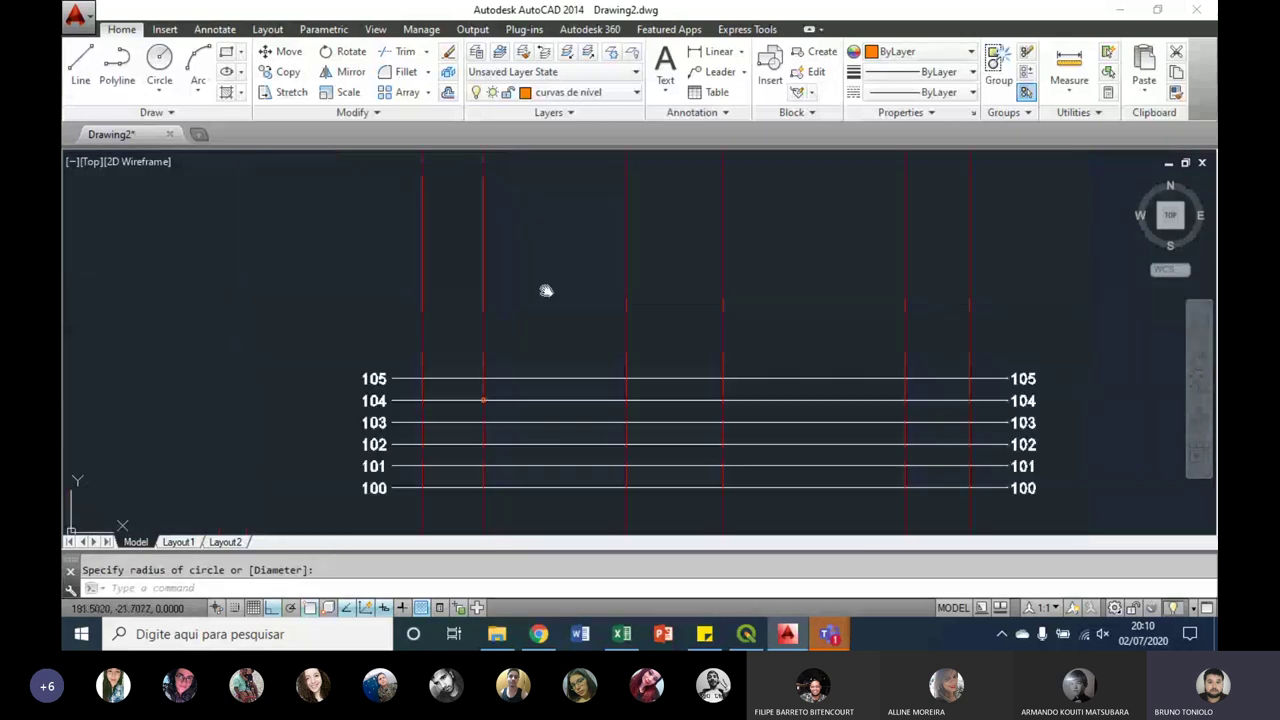
Step: Pan and zoom across the orange contour curves and the 101–105 labels
mouse_move(546, 290)
middle_down()
mouse_move(568, 250)
mouse_move(580, 337)
mouse_move(600, 329)
middle_up()
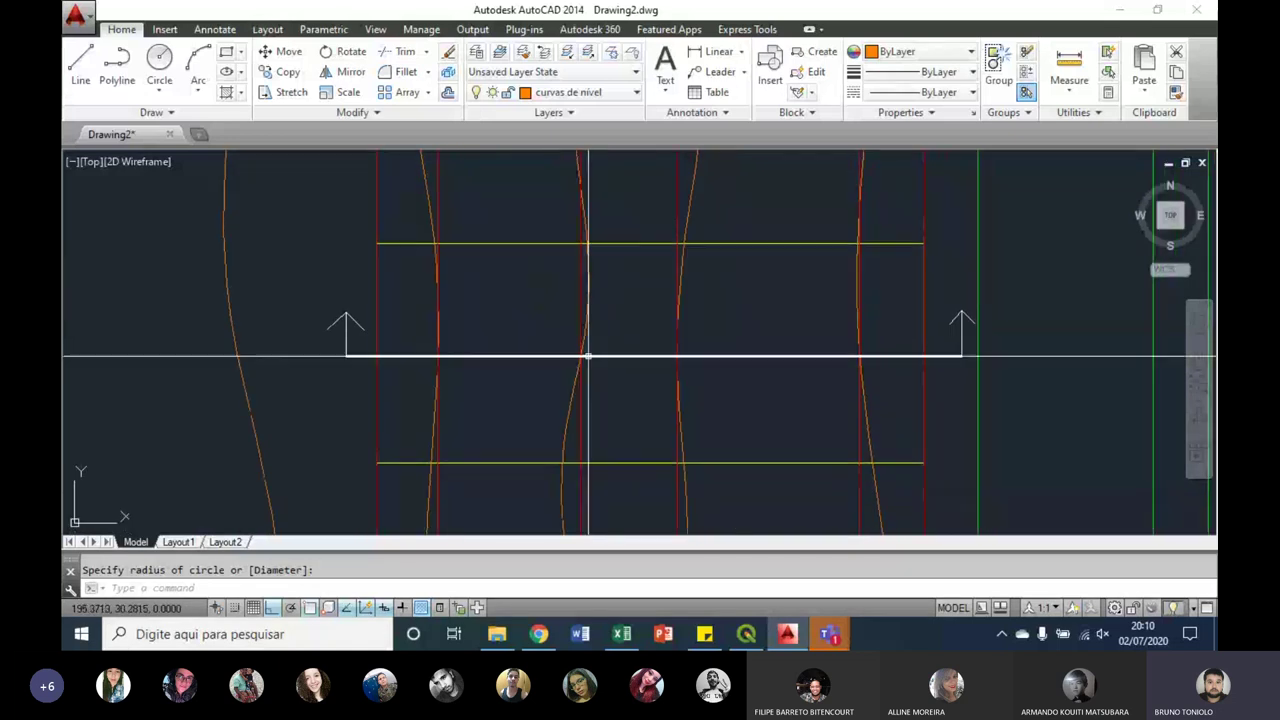
scroll(603, 237, up, 2)
scroll(574, 423, up, 2)
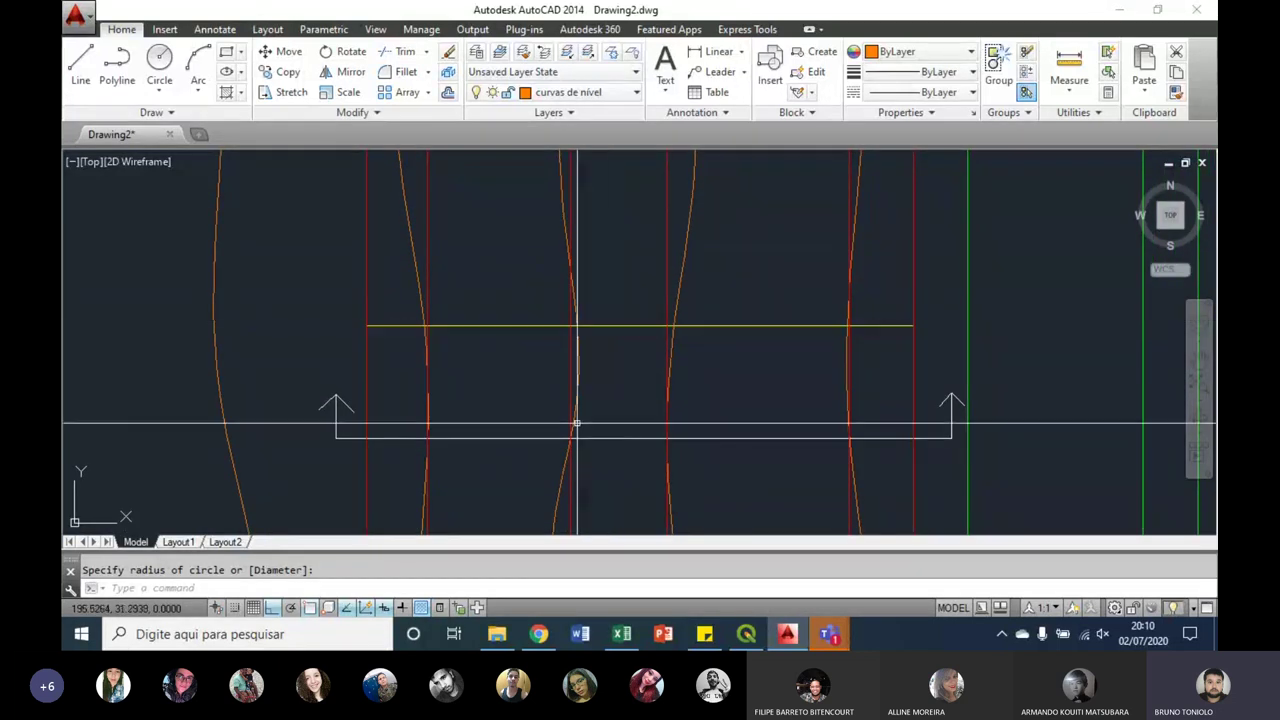
scroll(567, 446, up, 3)
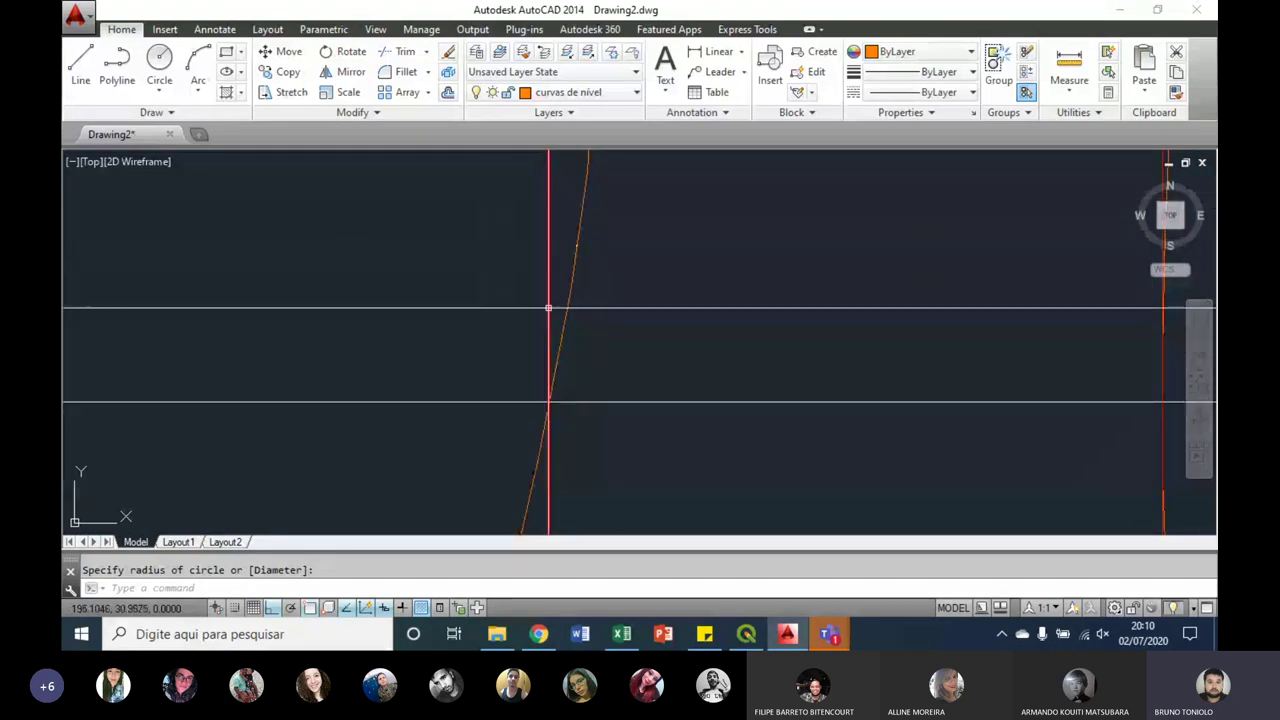
scroll(548, 395, down, 5)
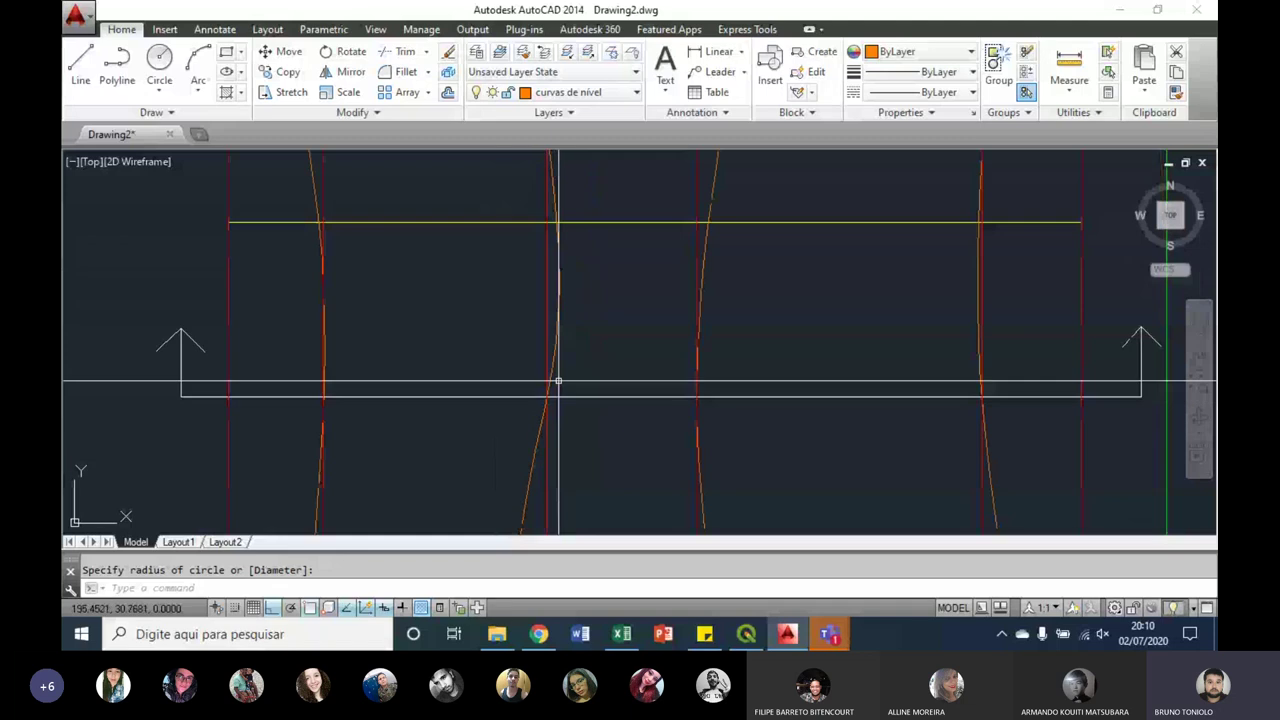
scroll(557, 380, down, 2)
middle_drag(571, 249, 554, 400)
middle_drag(579, 228, 554, 363)
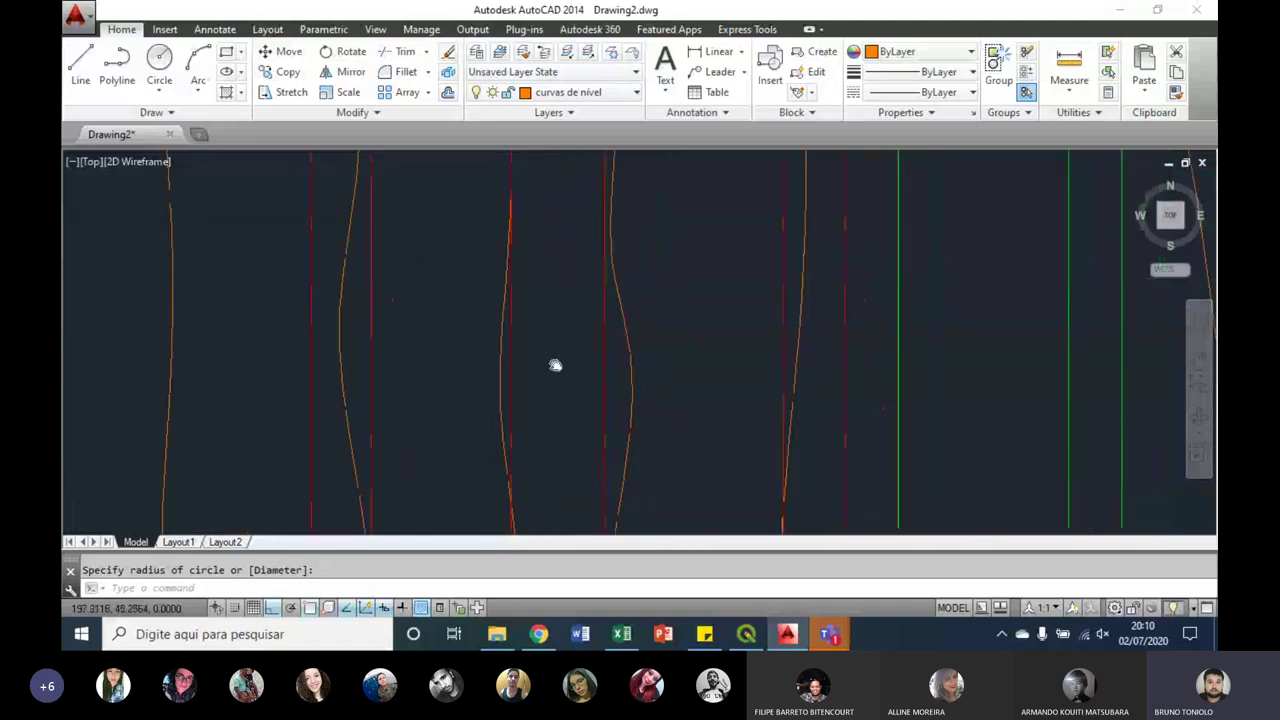
mouse_move(526, 283)
middle_down()
mouse_move(518, 347)
mouse_move(546, 326)
mouse_move(540, 294)
mouse_move(563, 237)
middle_up()
scroll(518, 347, down, 2)
scroll(521, 365, down, 2)
scroll(573, 408, up, 2)
Step: Draw a default-radius marker circle at the next red line crossing of line 104
scroll(573, 408, up, 5)
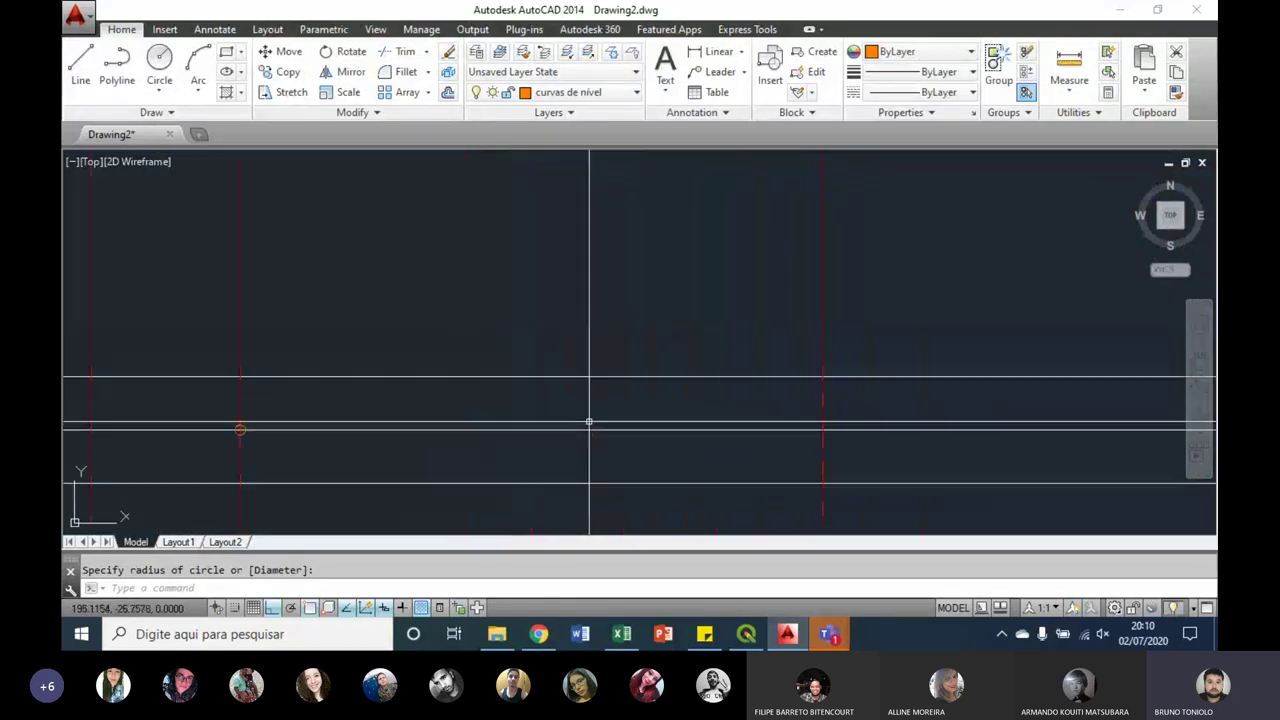
key(Return)
click(589, 427)
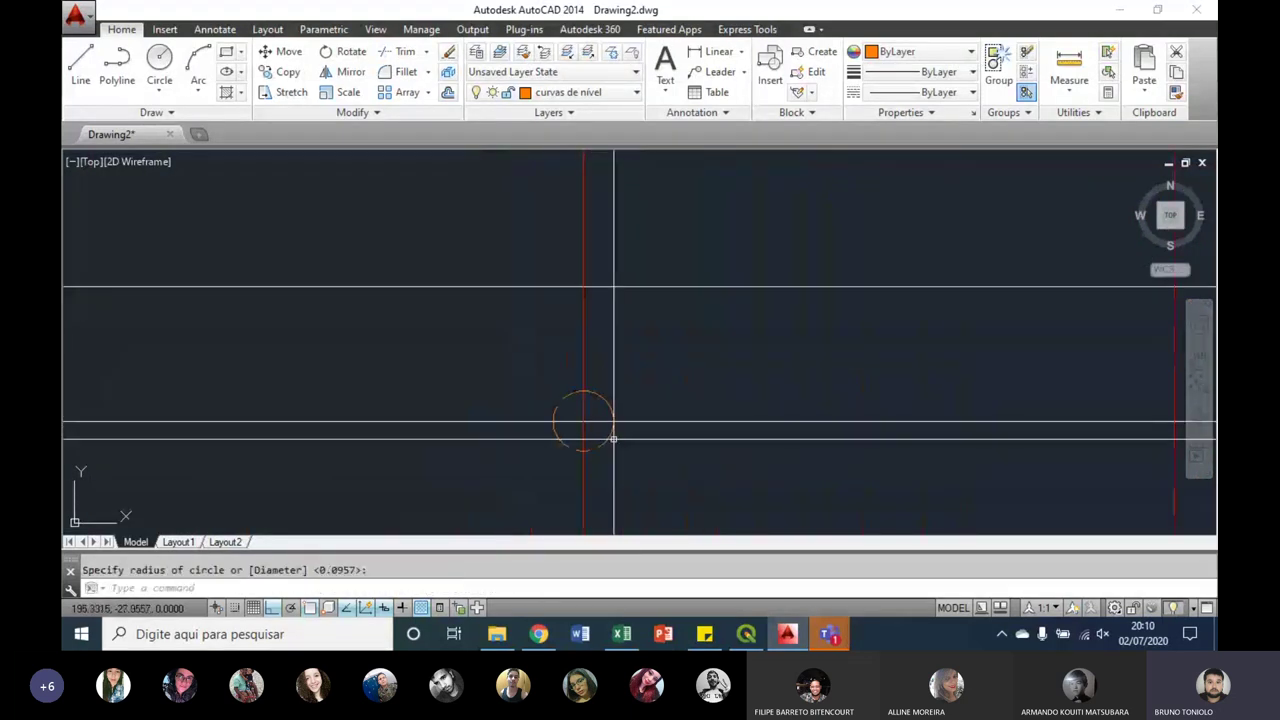
scroll(600, 432, down, 2)
key(Return)
scroll(410, 430, up, 3)
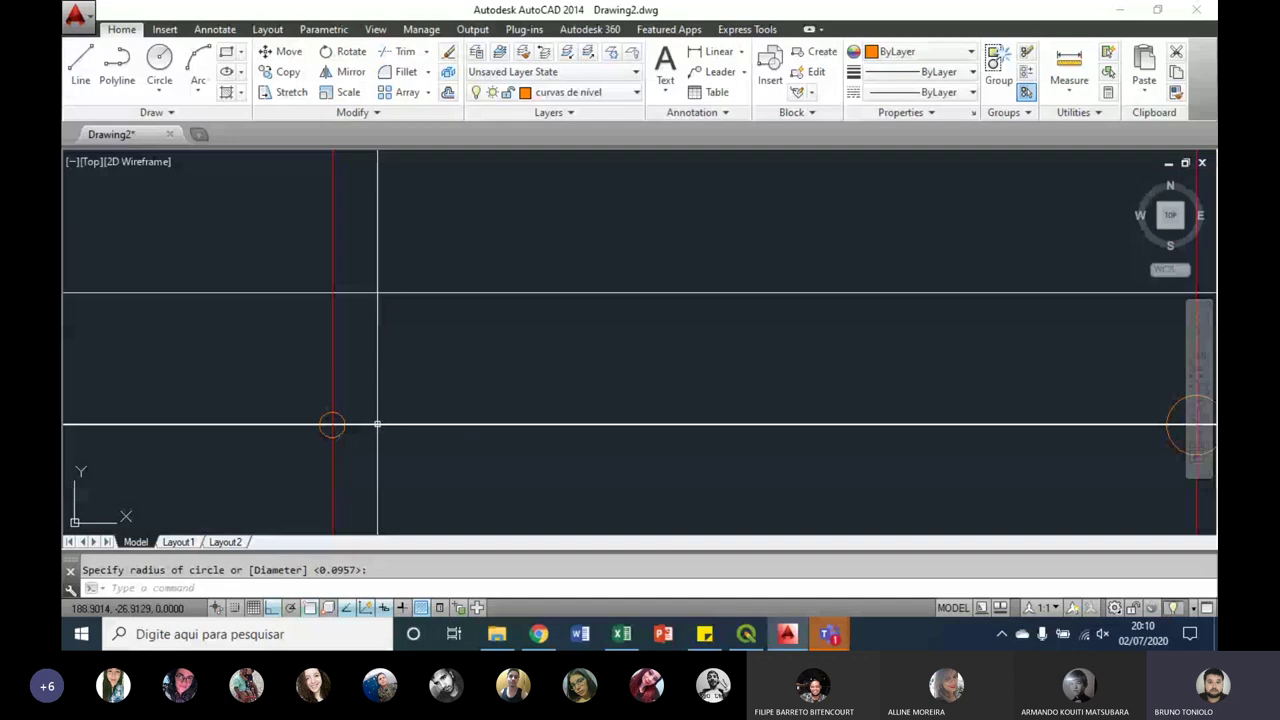
Step: Try resizing the small circle with its grips, turn off object snap, then cancel
click(334, 425)
click(340, 425)
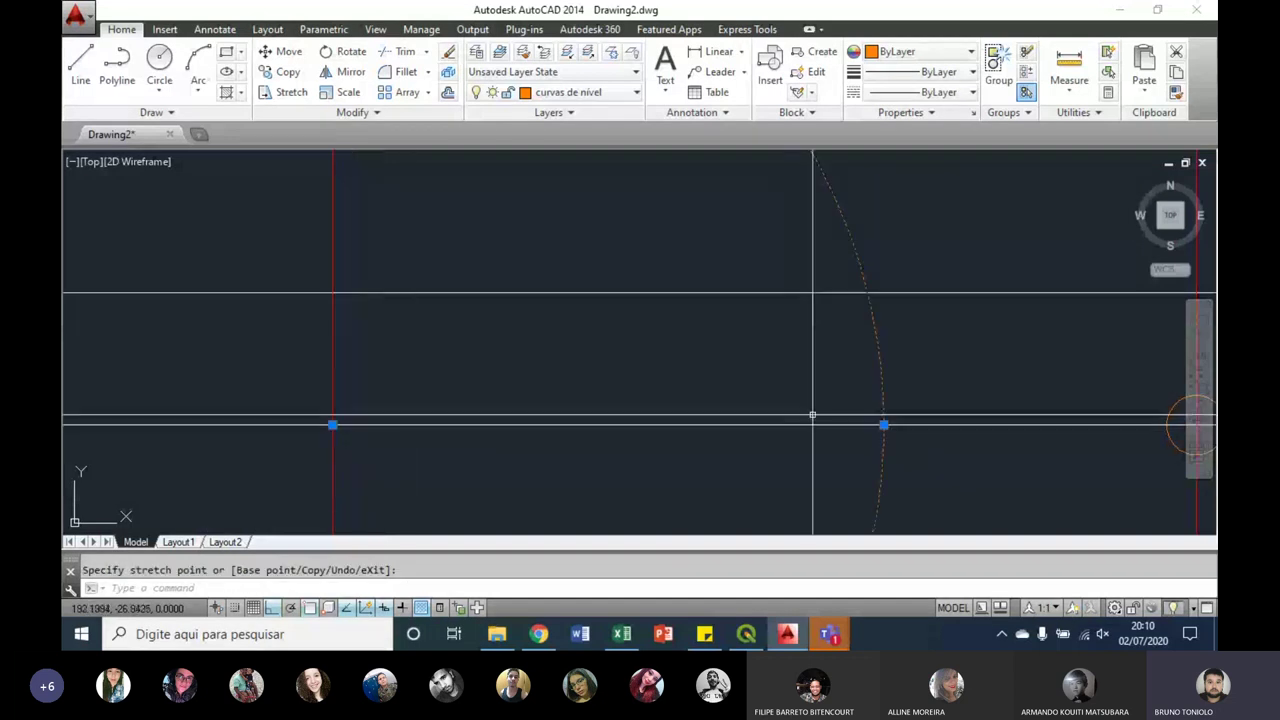
click(883, 425)
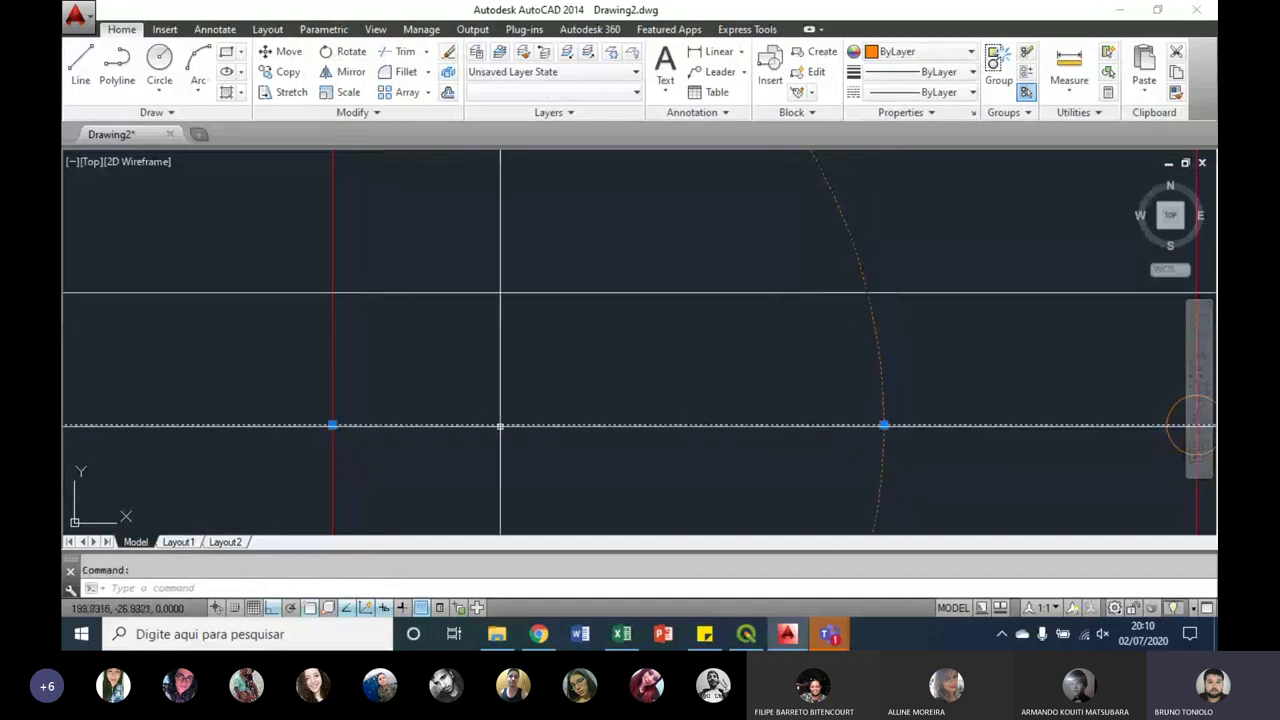
click(883, 425)
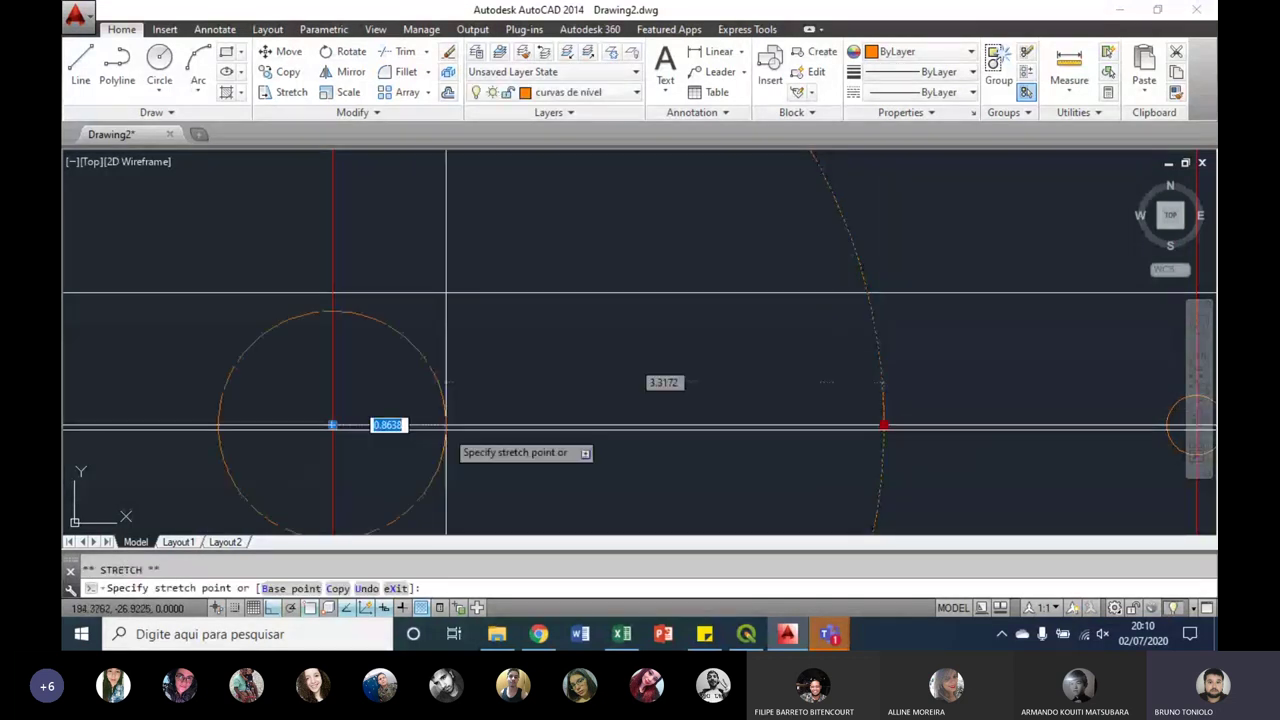
click(364, 419)
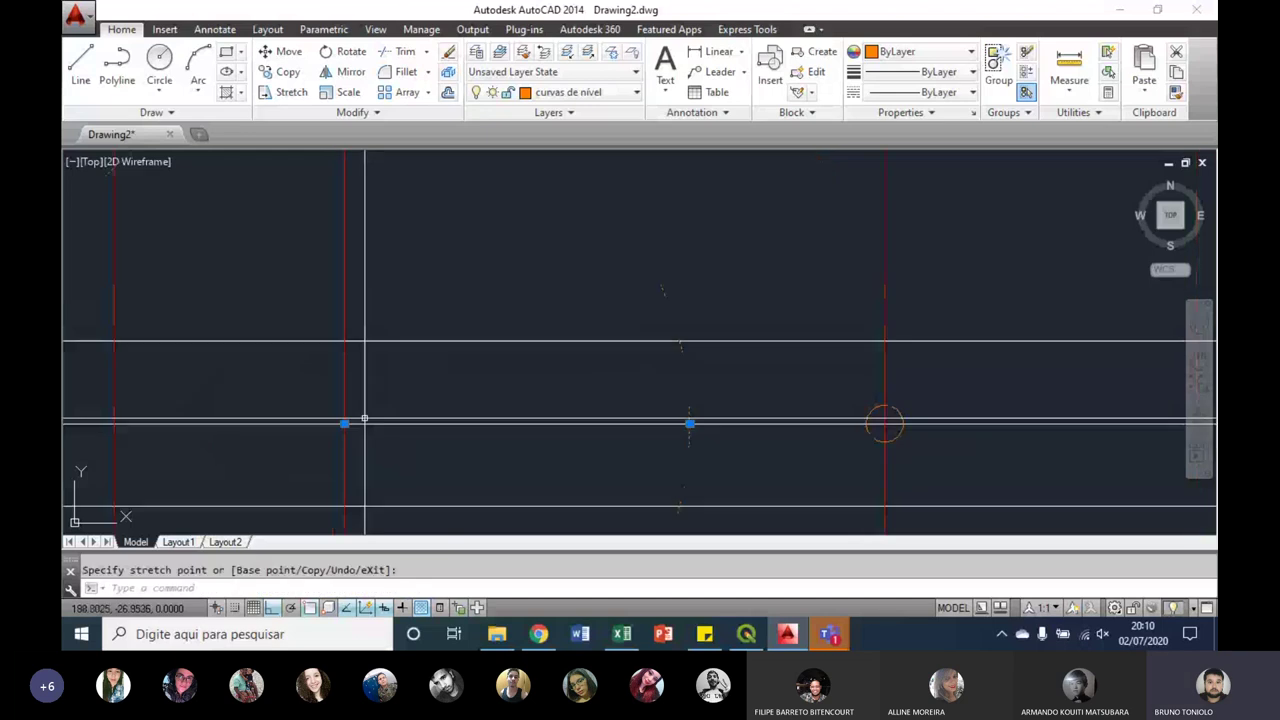
click(689, 424)
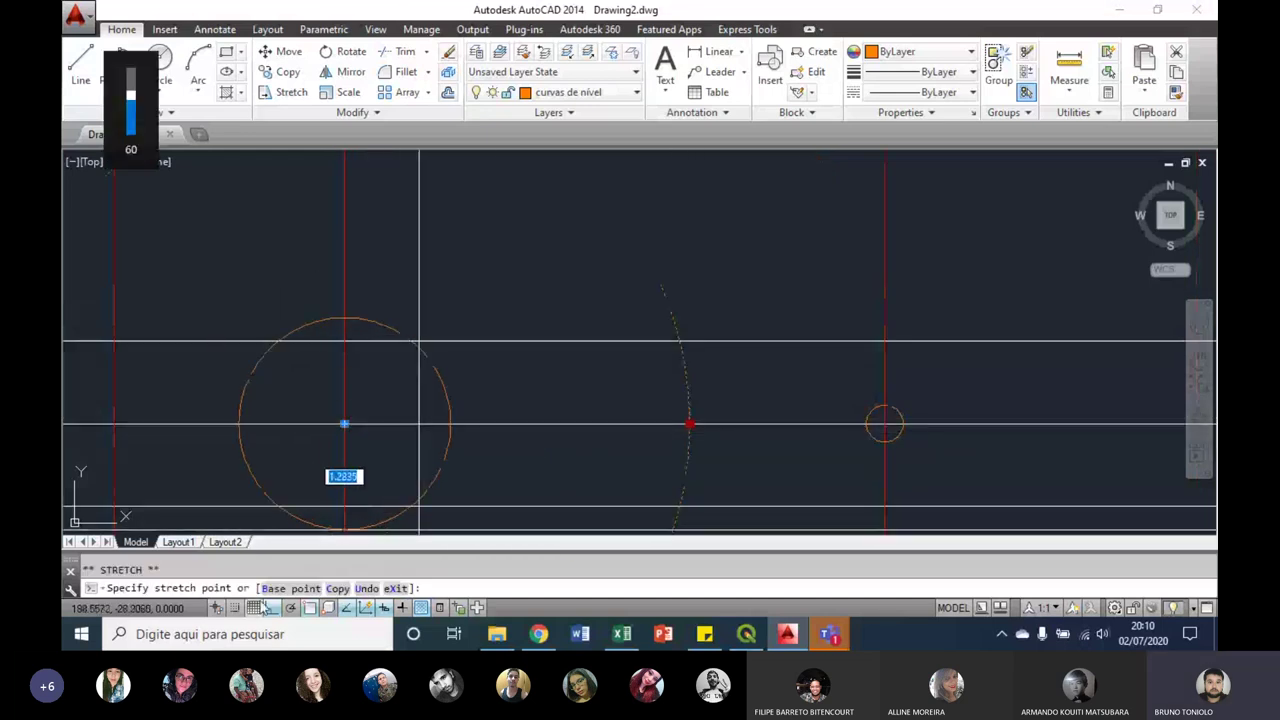
key(F3)
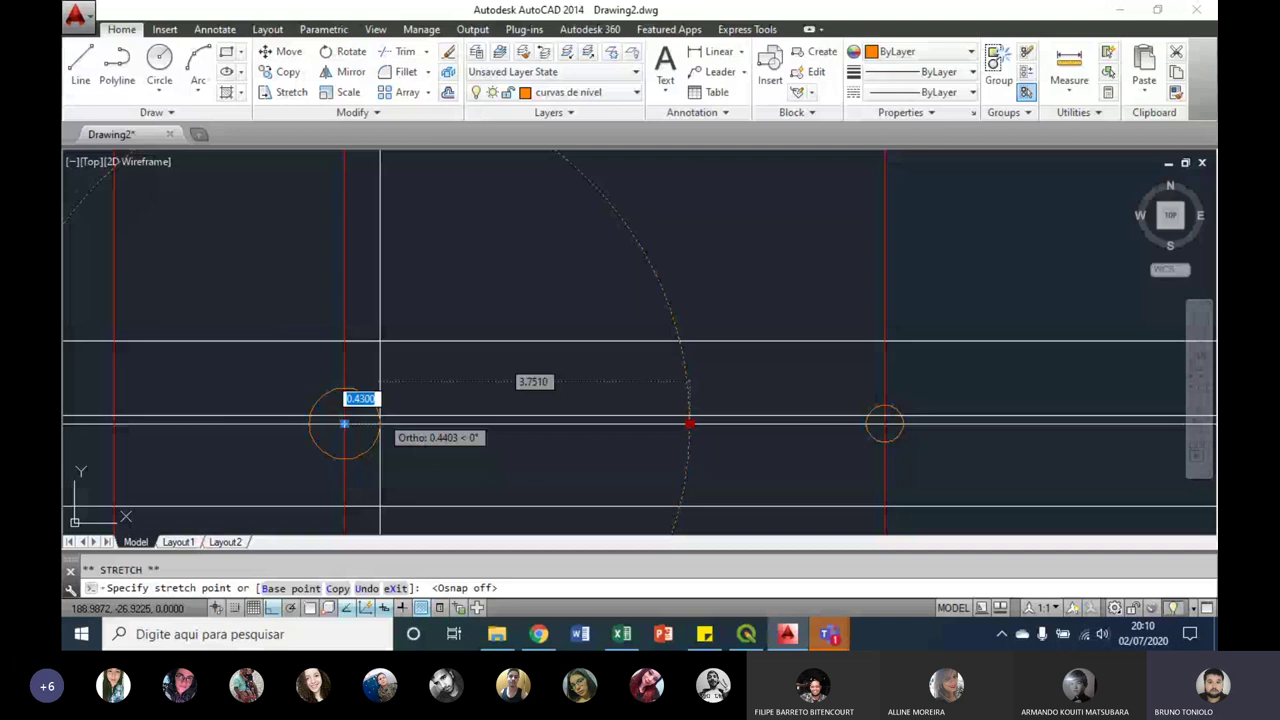
key(Escape)
scroll(380, 421, down, 5)
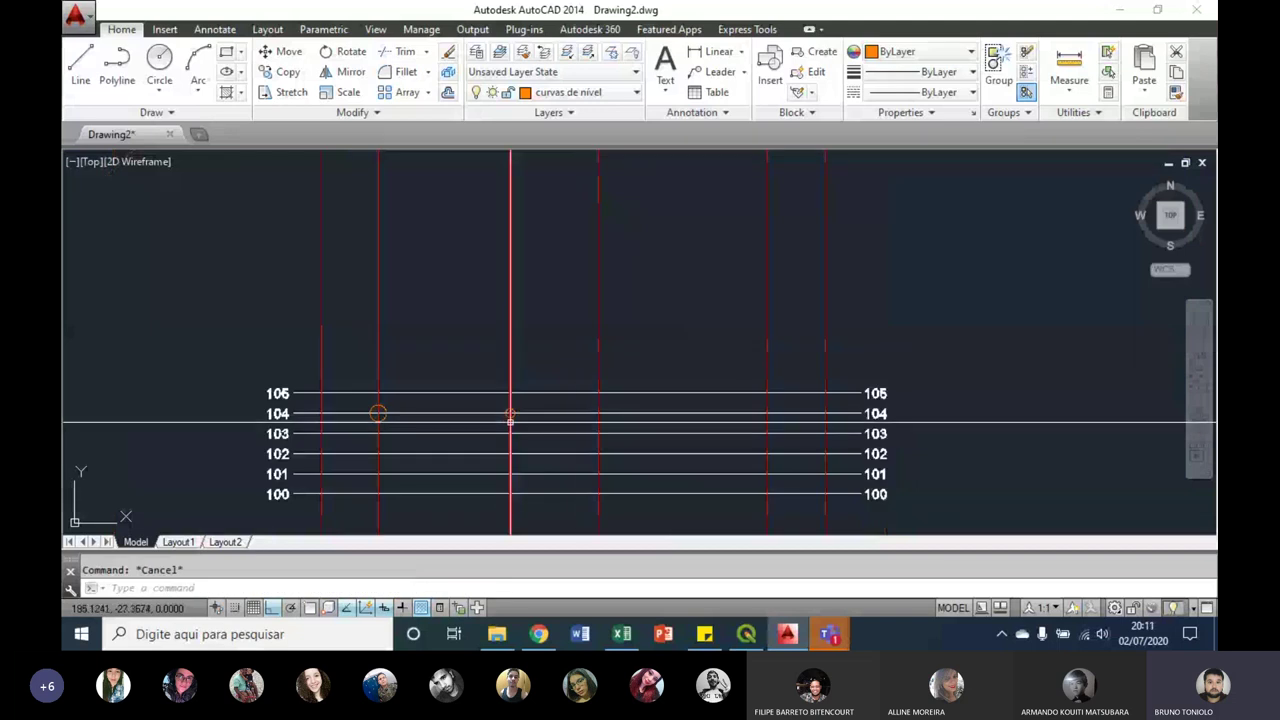
Step: Pan and zoom to centre the profile lines 100–106 in view
scroll(512, 410, up, 5)
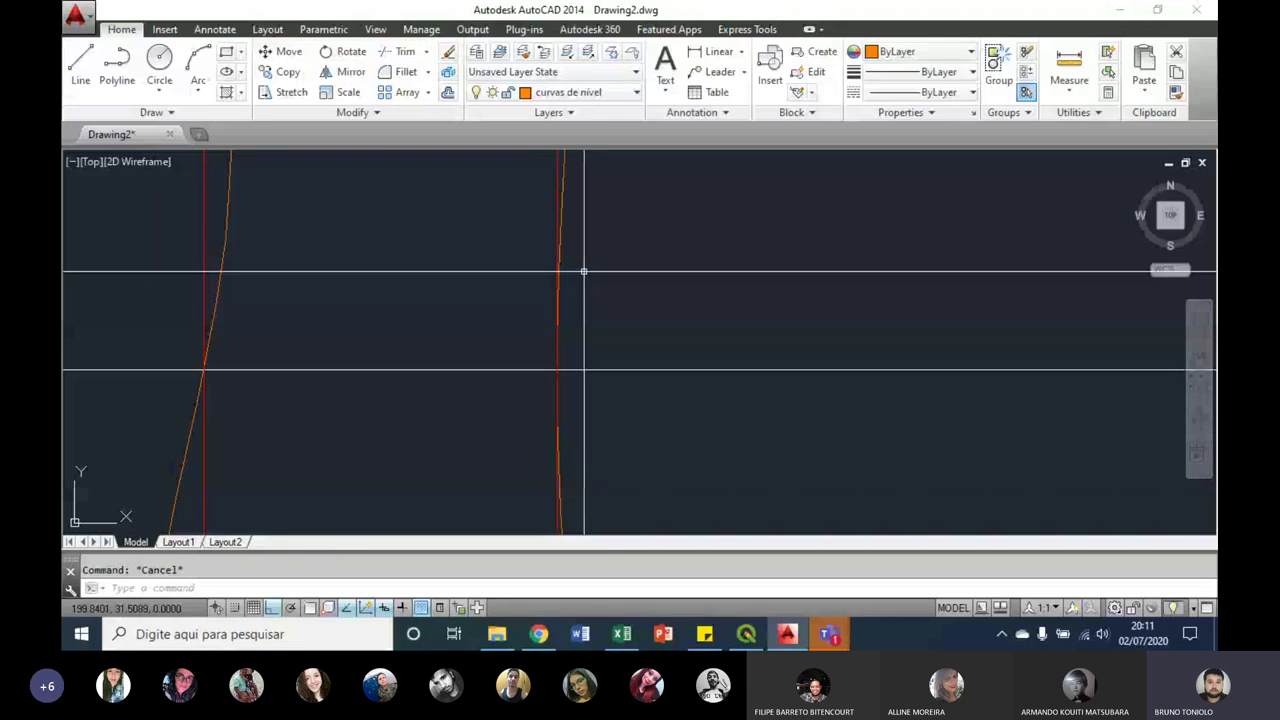
scroll(583, 271, down, 4)
middle_drag(583, 271, 550, 430)
scroll(544, 228, down, 3)
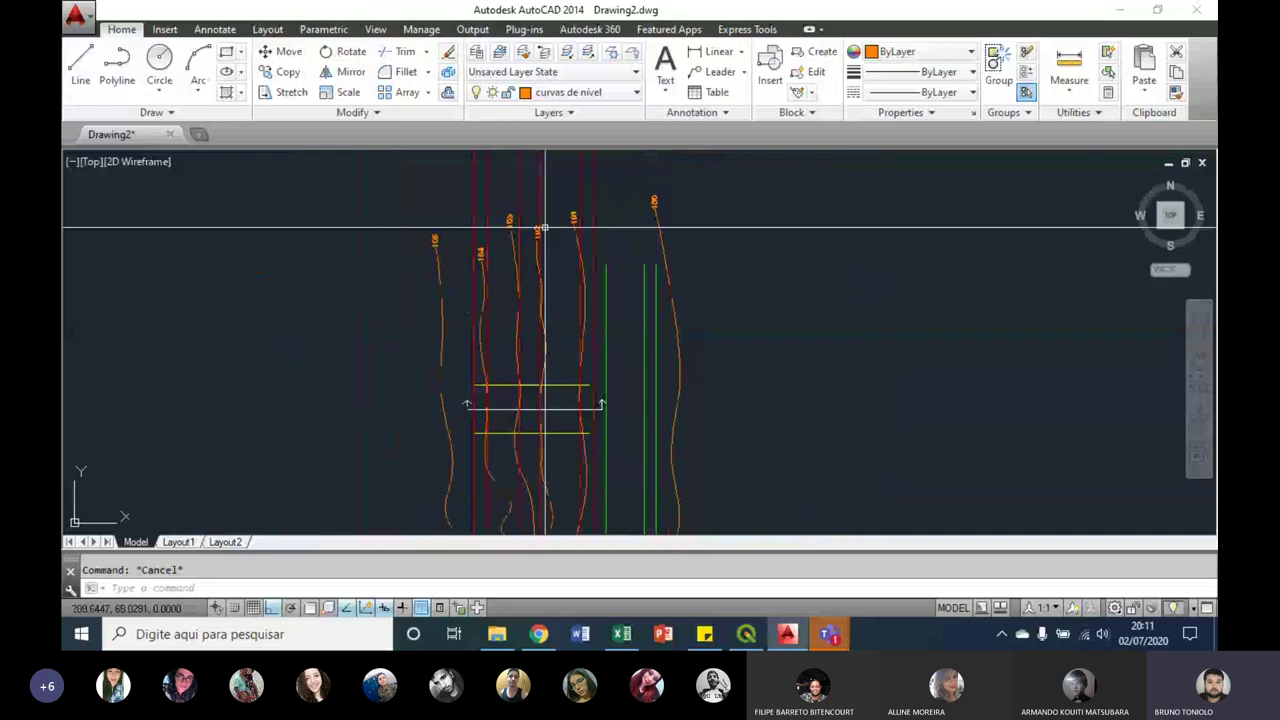
middle_drag(567, 370, 543, 449)
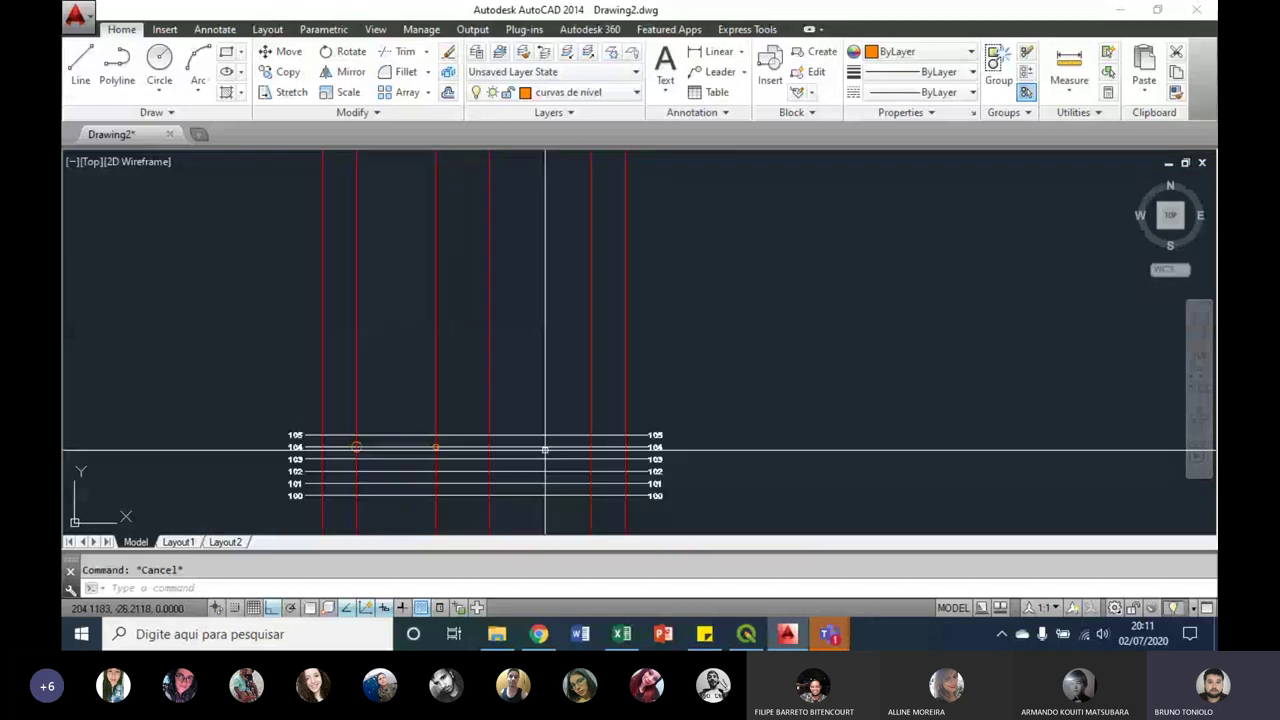
scroll(514, 477, up, 2)
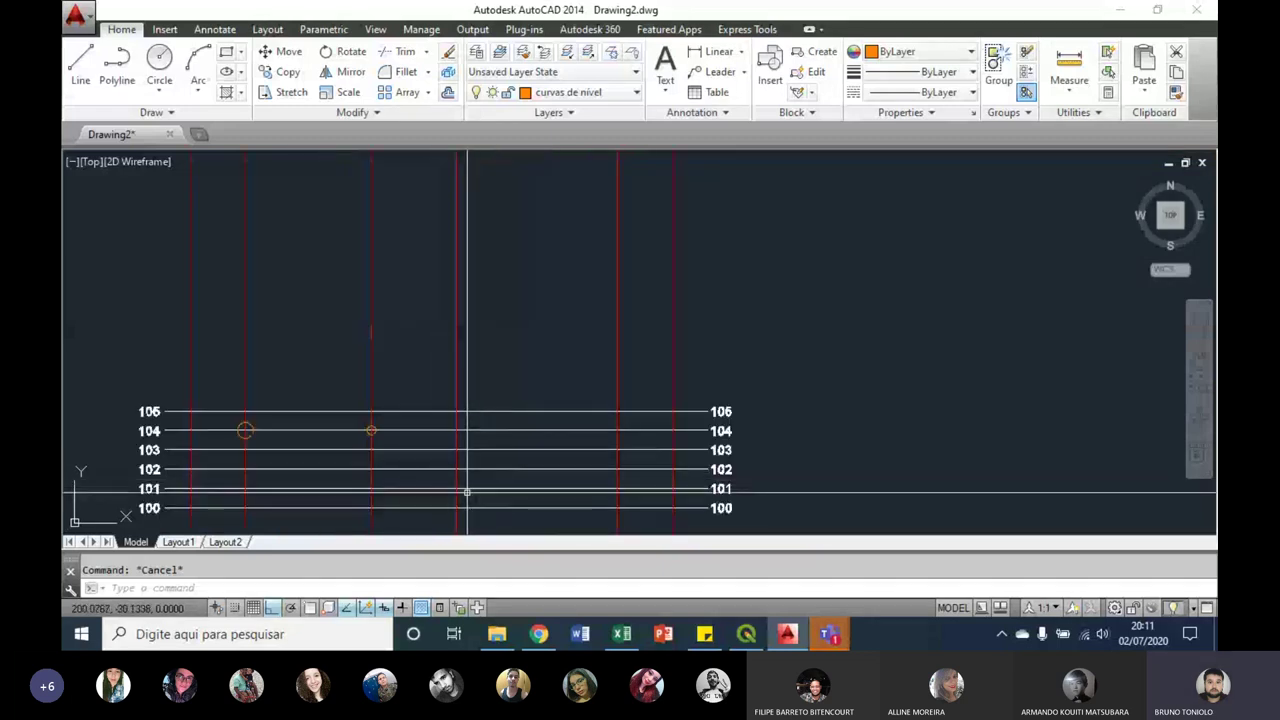
scroll(466, 492, up, 2)
middle_drag(366, 397, 496, 370)
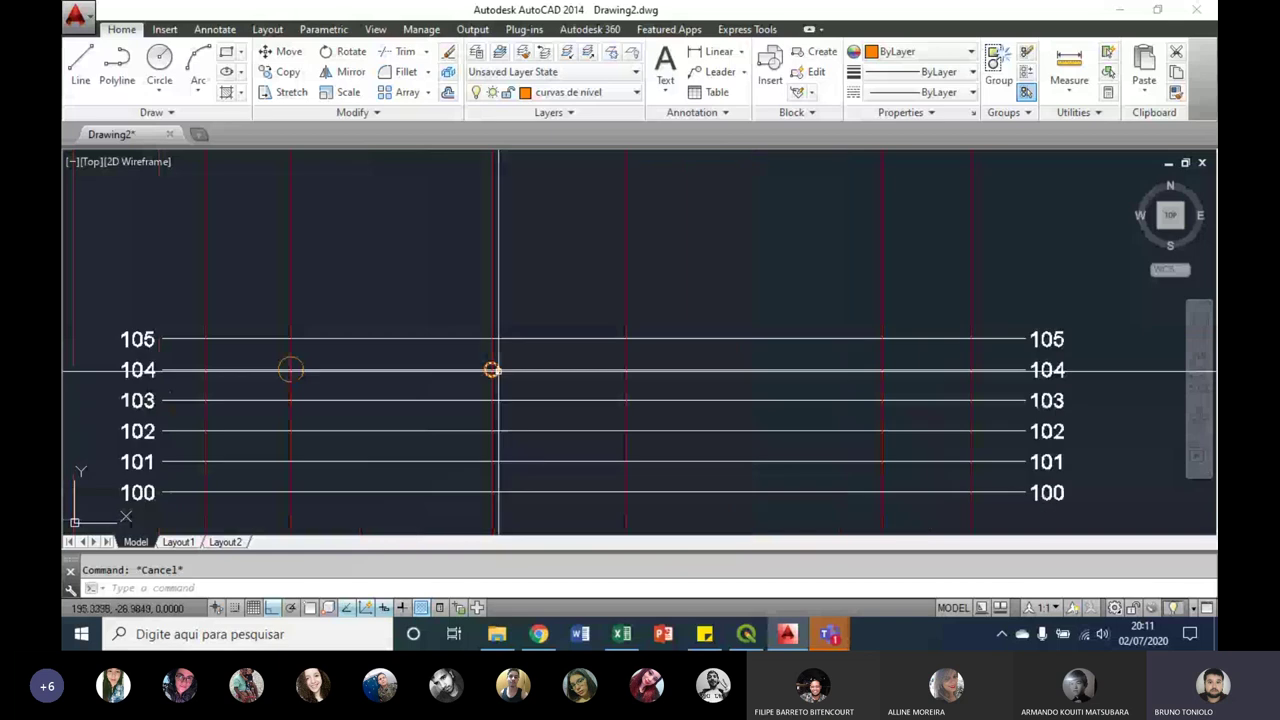
scroll(492, 370, up, 4)
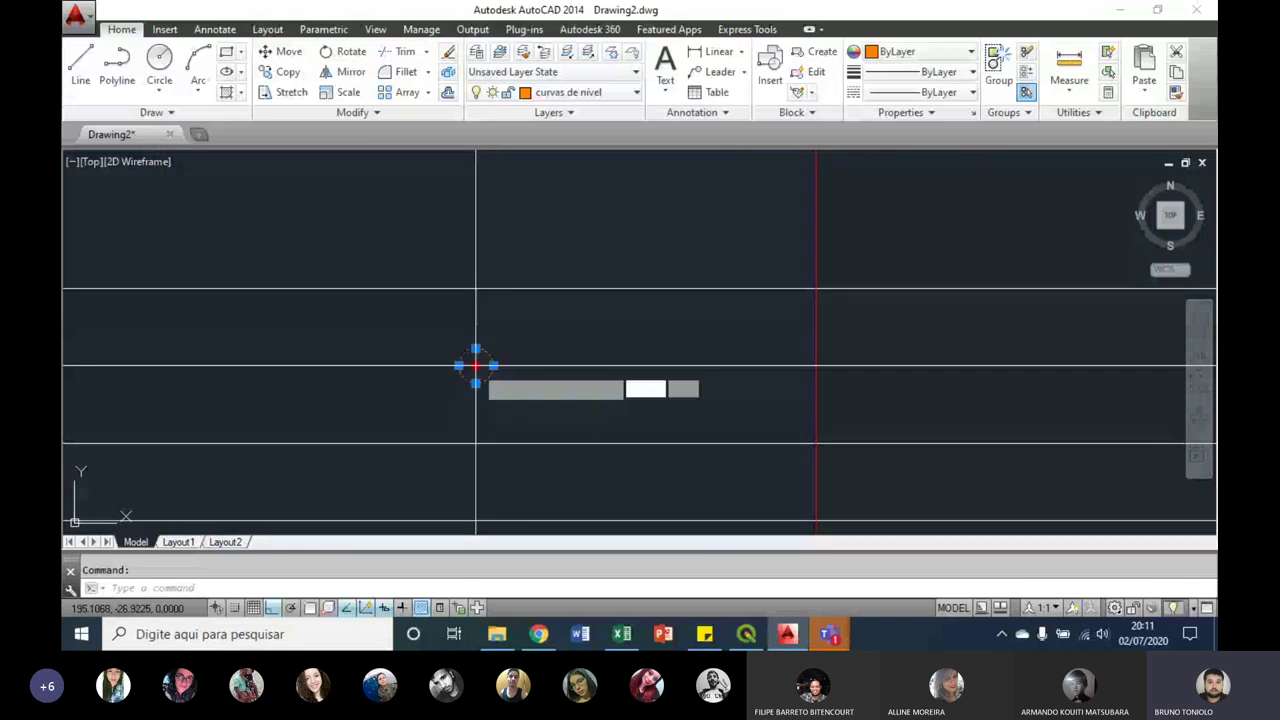
Step: Move the small circle by its centre grip onto the line 103 crossing, Ortho off
click(476, 365)
key(F8)
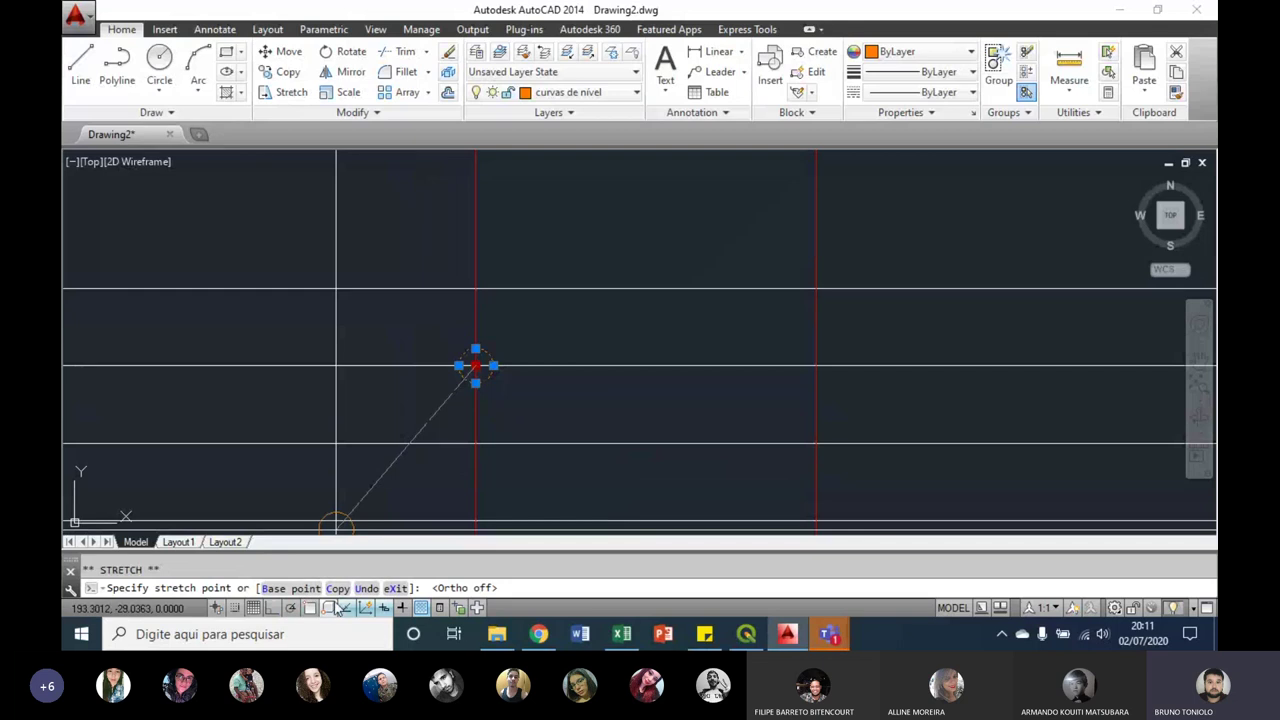
click(311, 609)
click(474, 443)
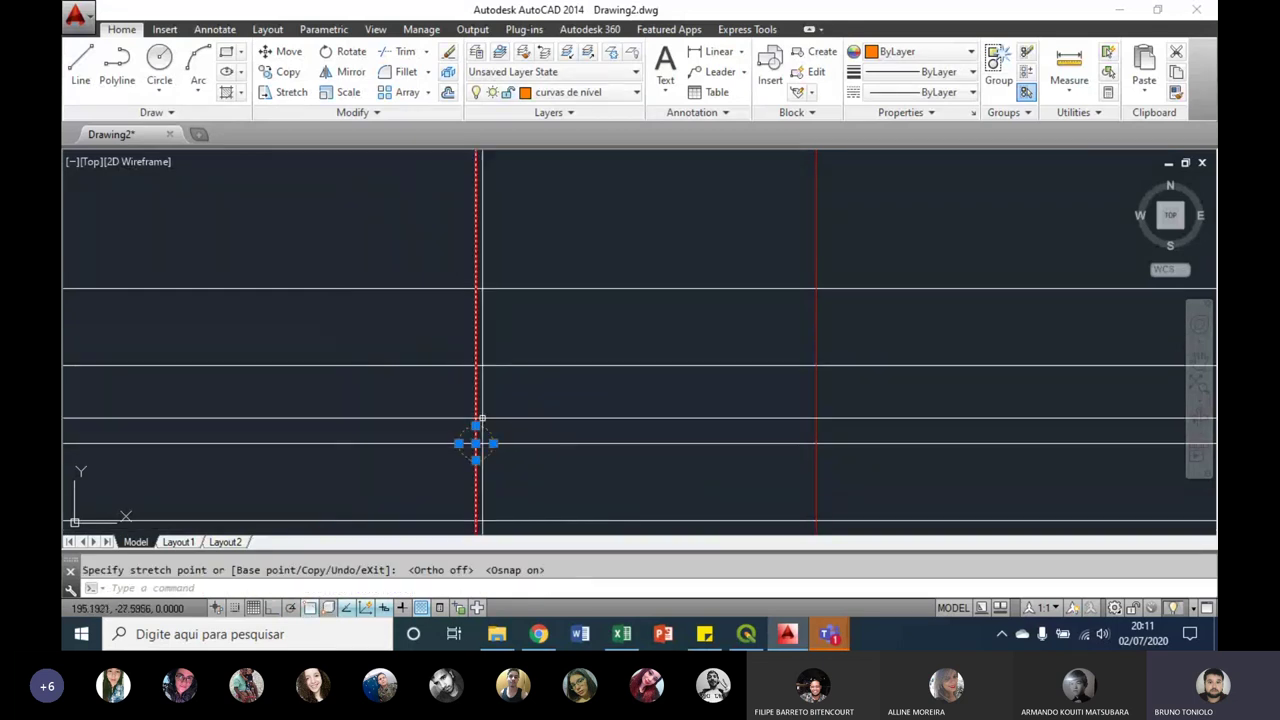
scroll(497, 352, down, 4)
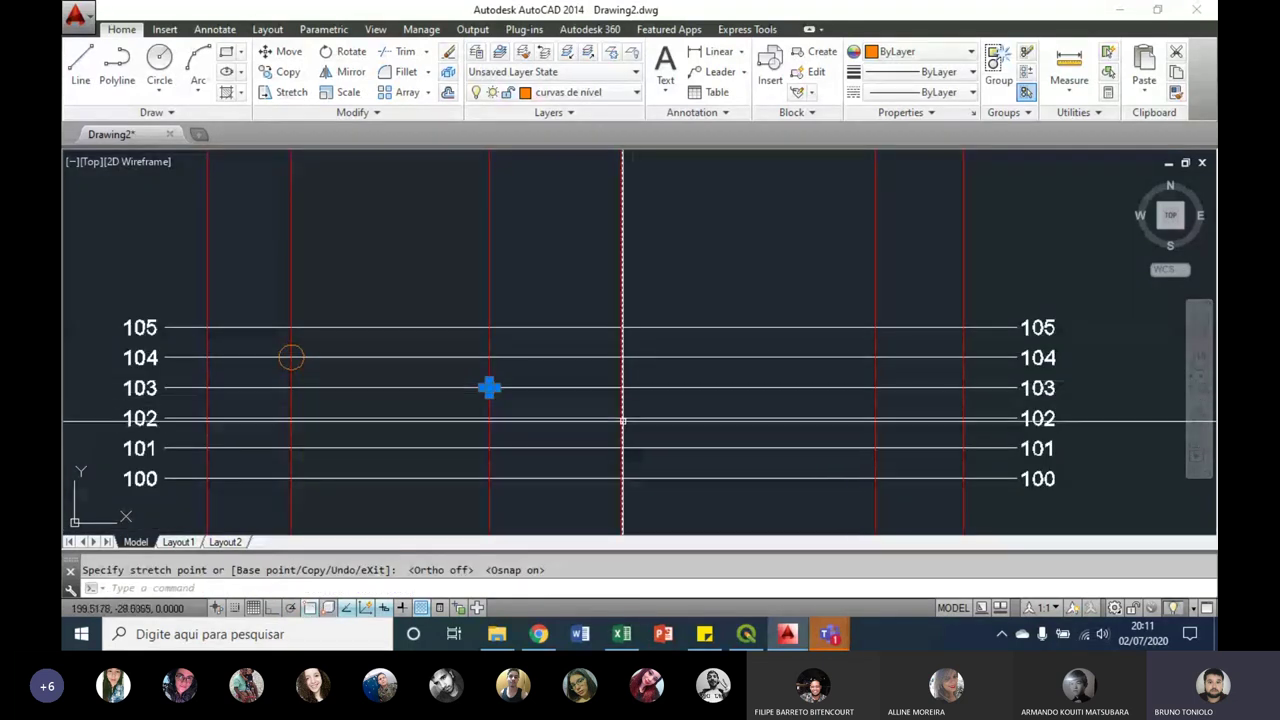
key(Escape)
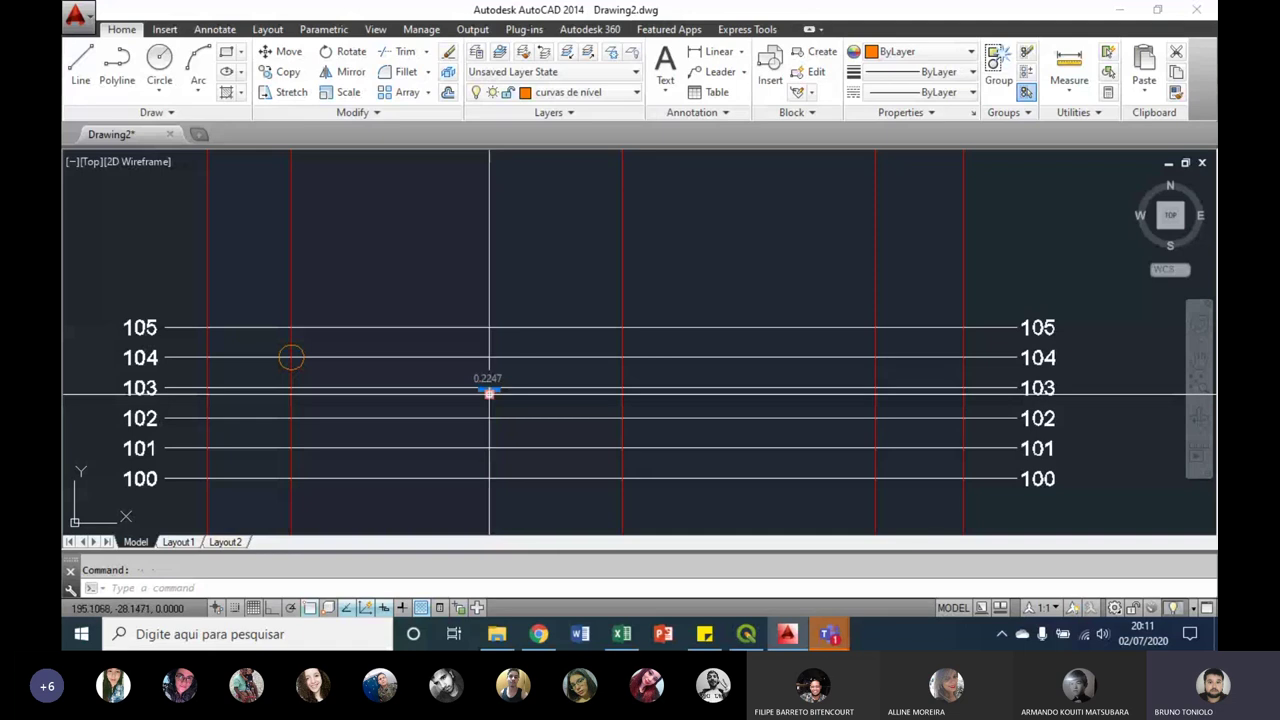
Step: Copy the marker circle onto the red line's crossing with contour 102
right_click(489, 392)
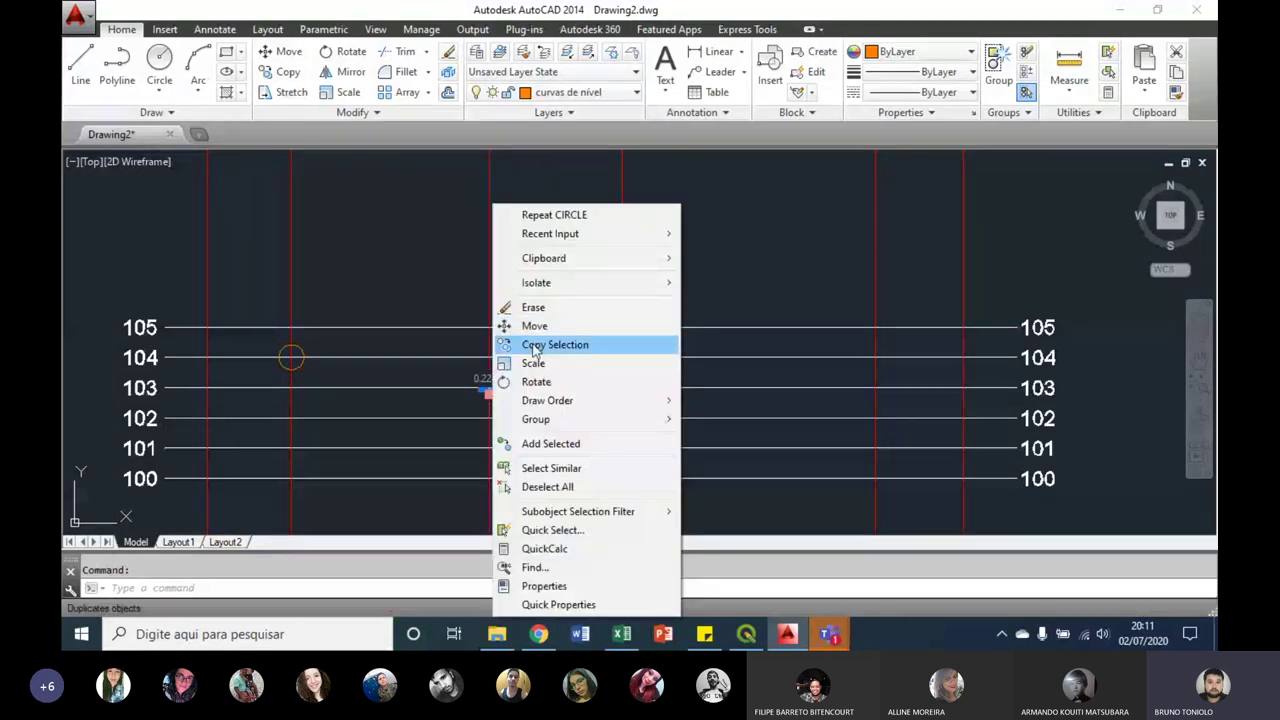
click(535, 345)
click(489, 387)
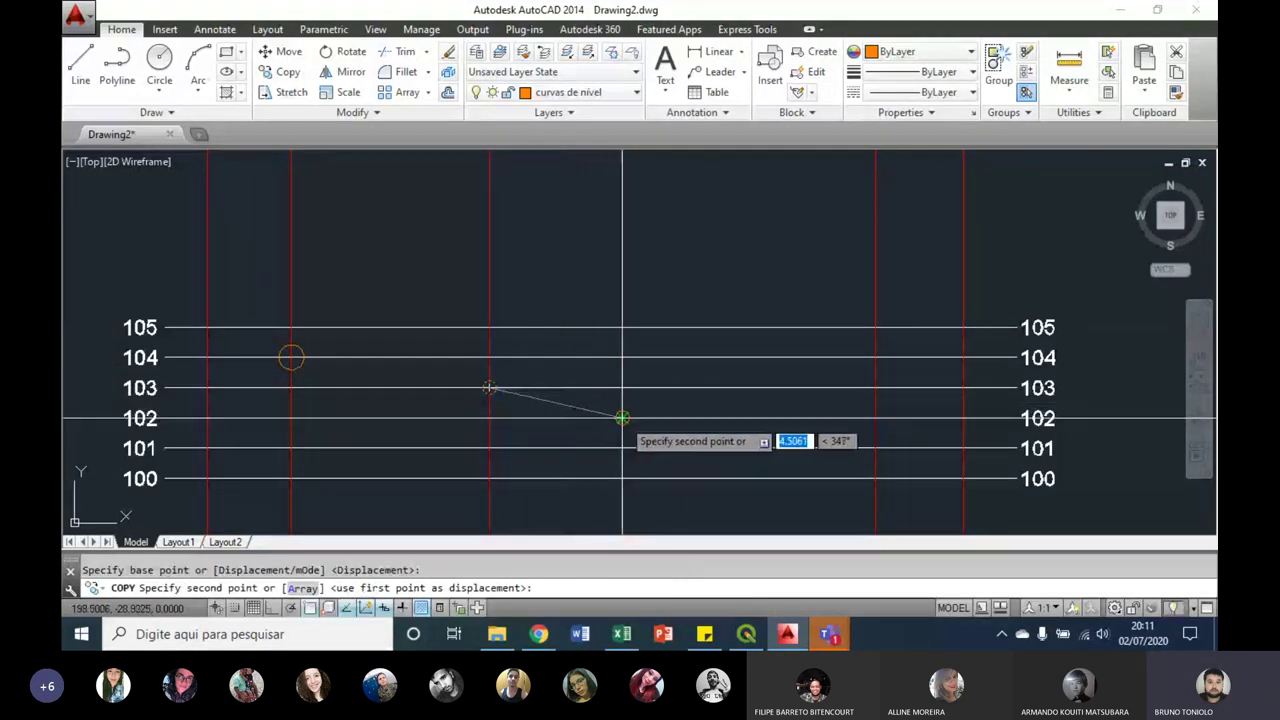
click(622, 418)
key(Escape)
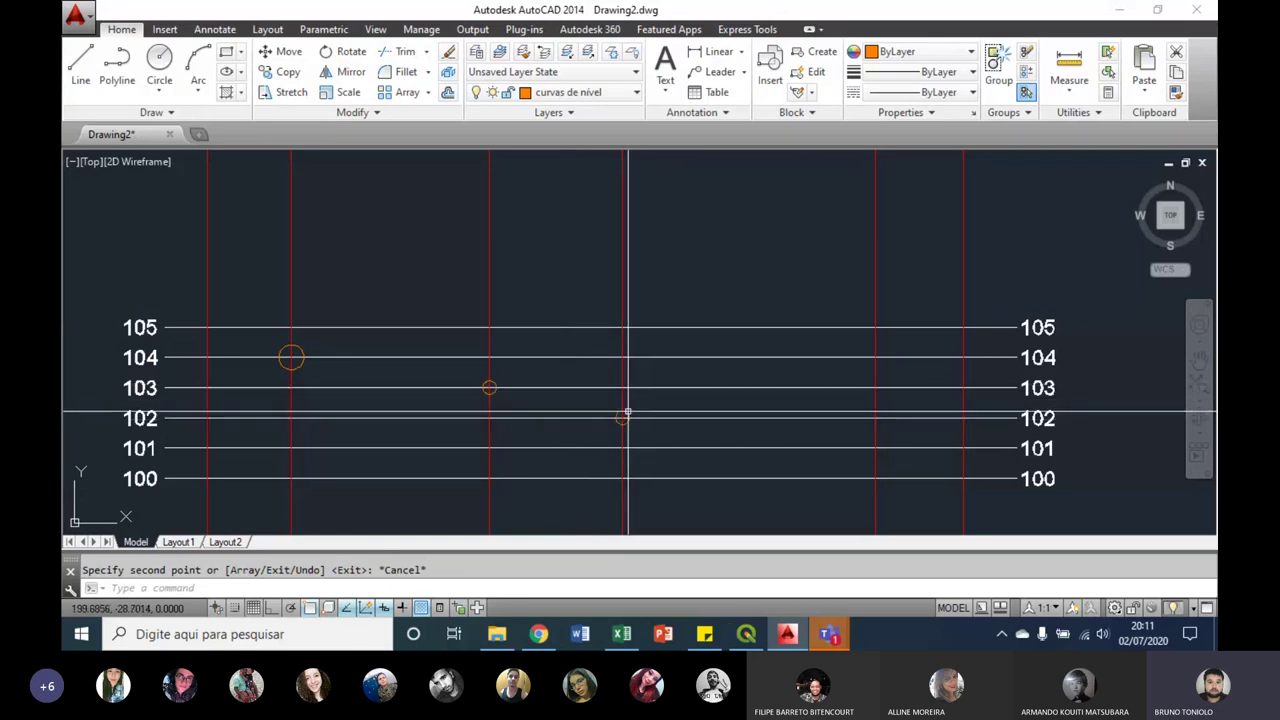
Step: Copy a marker circle onto the red line's crossing with contour 101
scroll(651, 409, down, 2)
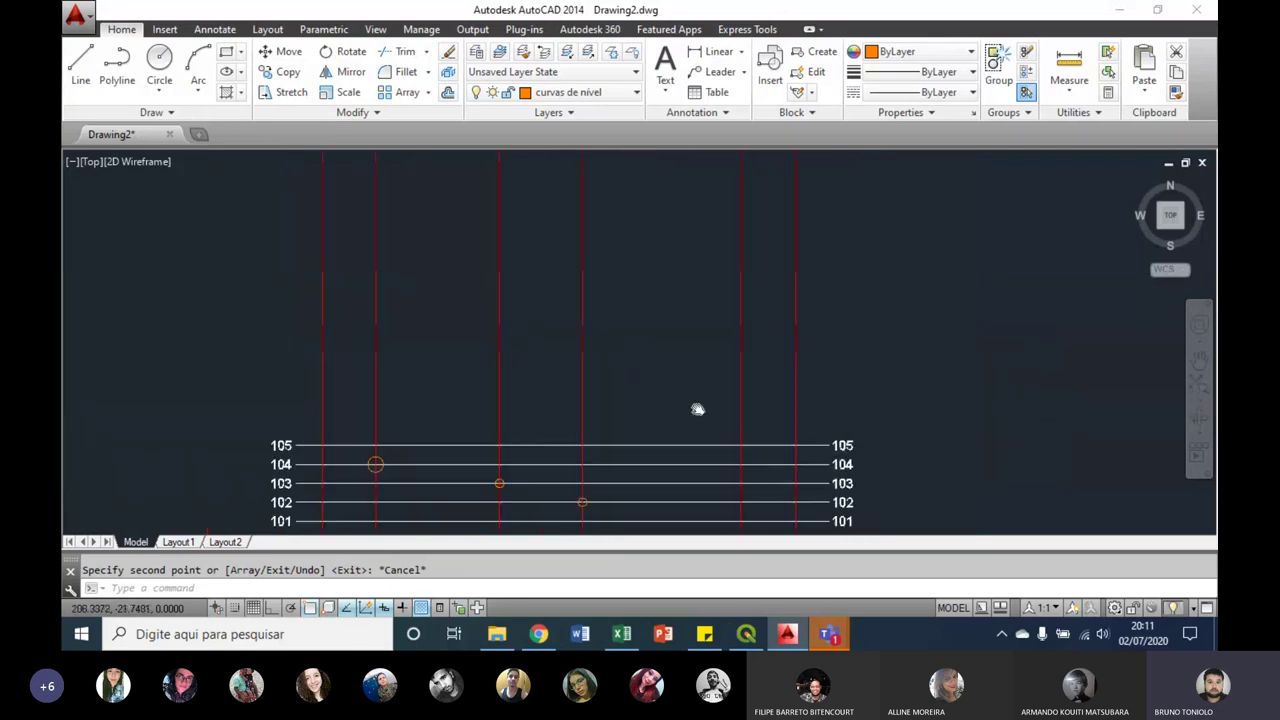
mouse_move(697, 409)
middle_down()
mouse_move(683, 291)
mouse_move(748, 414)
mouse_move(640, 363)
middle_up()
scroll(640, 363, up, 2)
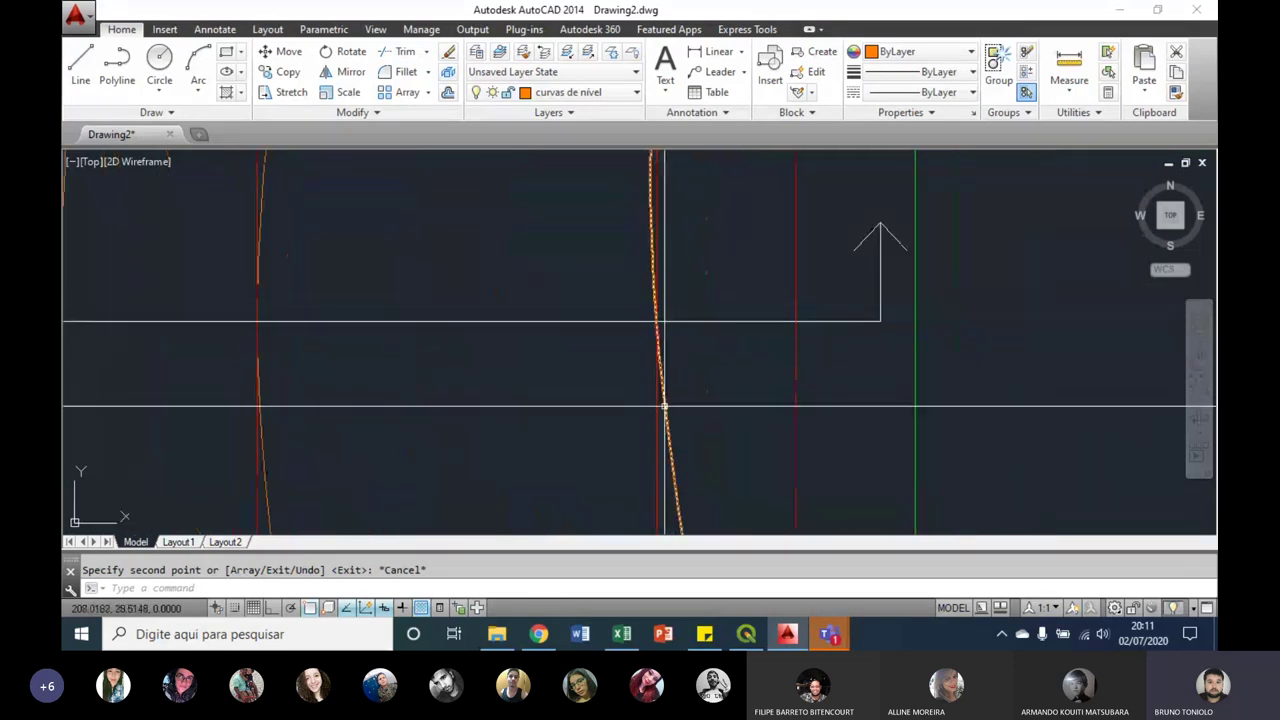
click(666, 410)
scroll(669, 286, down, 3)
scroll(600, 285, down, 1)
scroll(594, 285, up, 3)
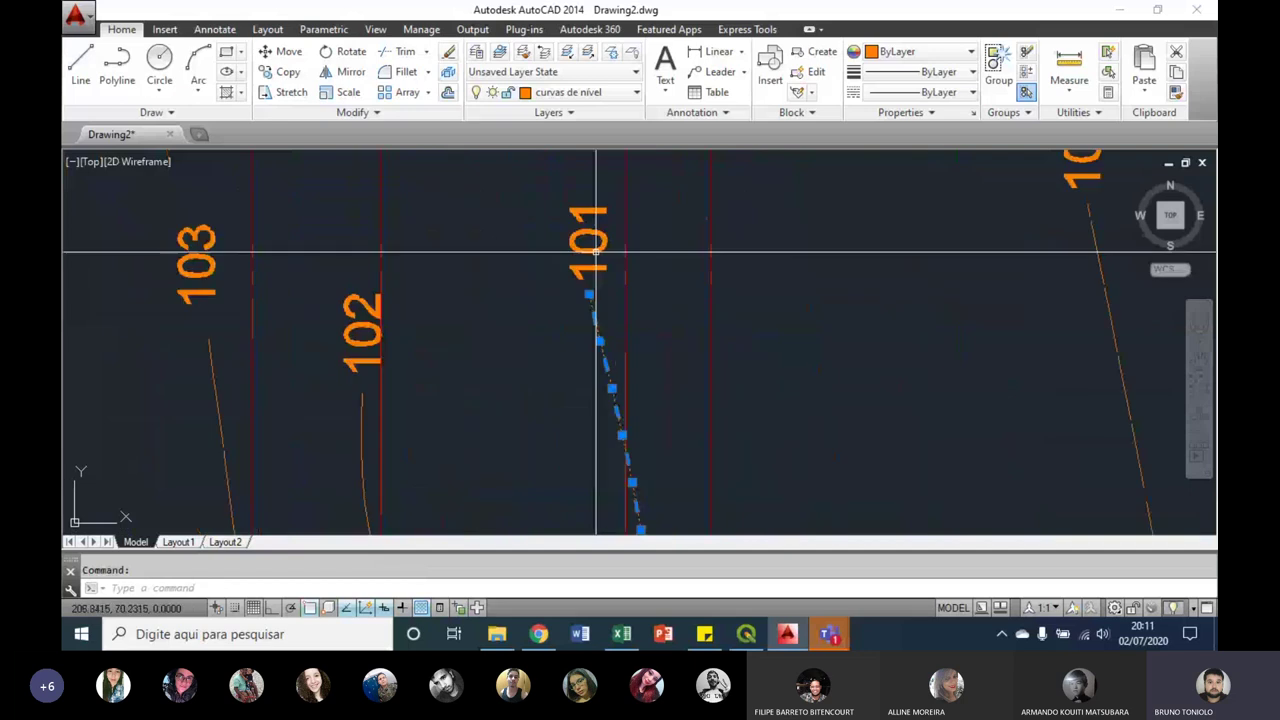
scroll(592, 285, down, 2)
scroll(600, 284, down, 2)
scroll(600, 300, up, 2)
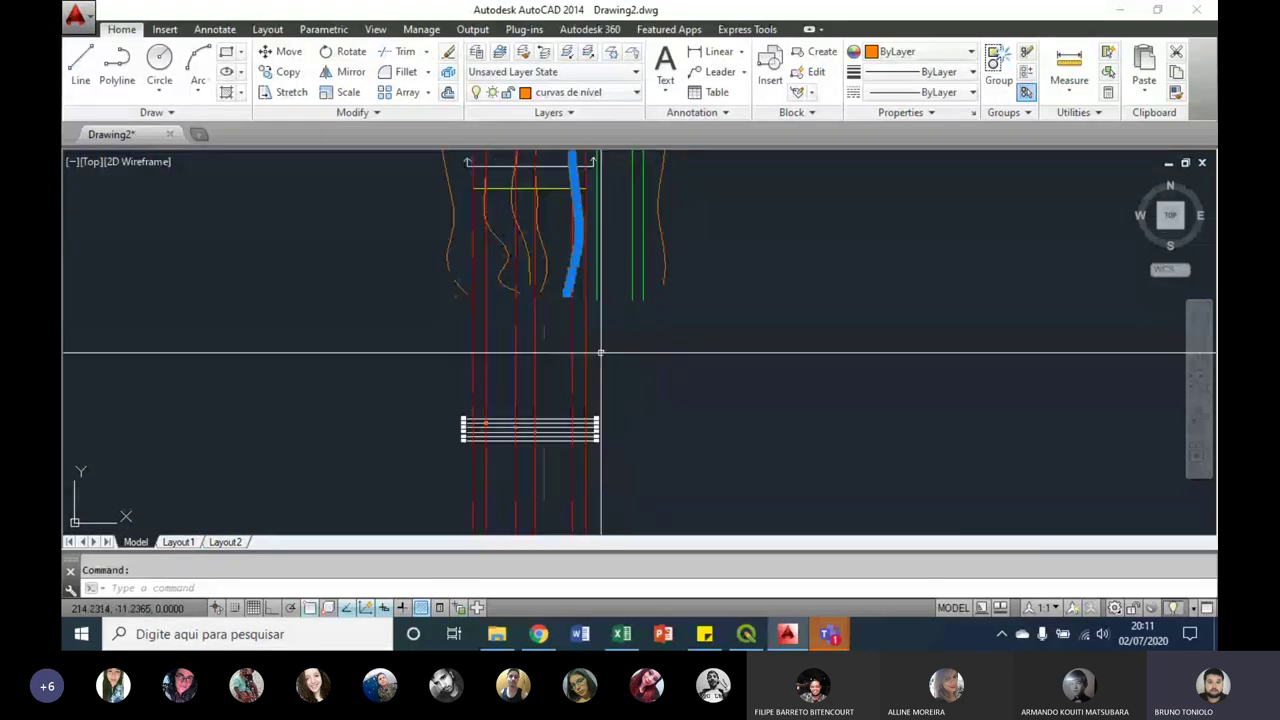
scroll(570, 420, up, 1)
scroll(554, 487, up, 2)
scroll(554, 487, up, 2)
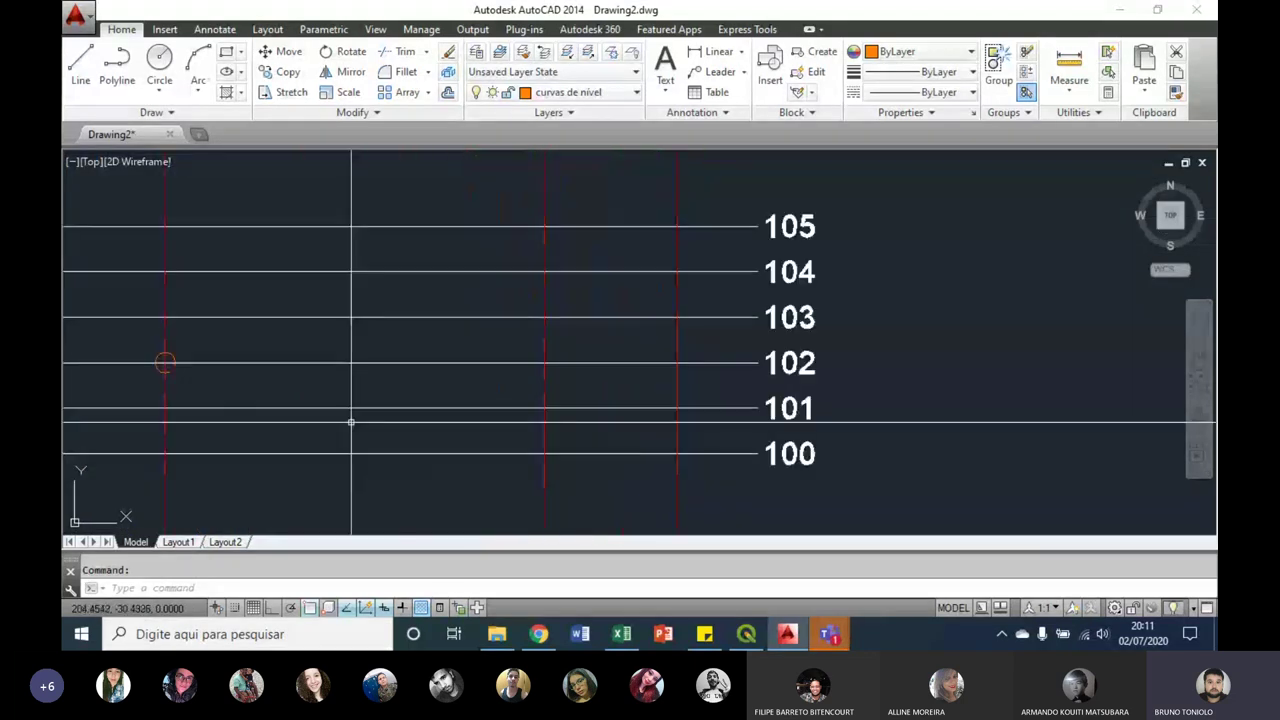
right_click(165, 362)
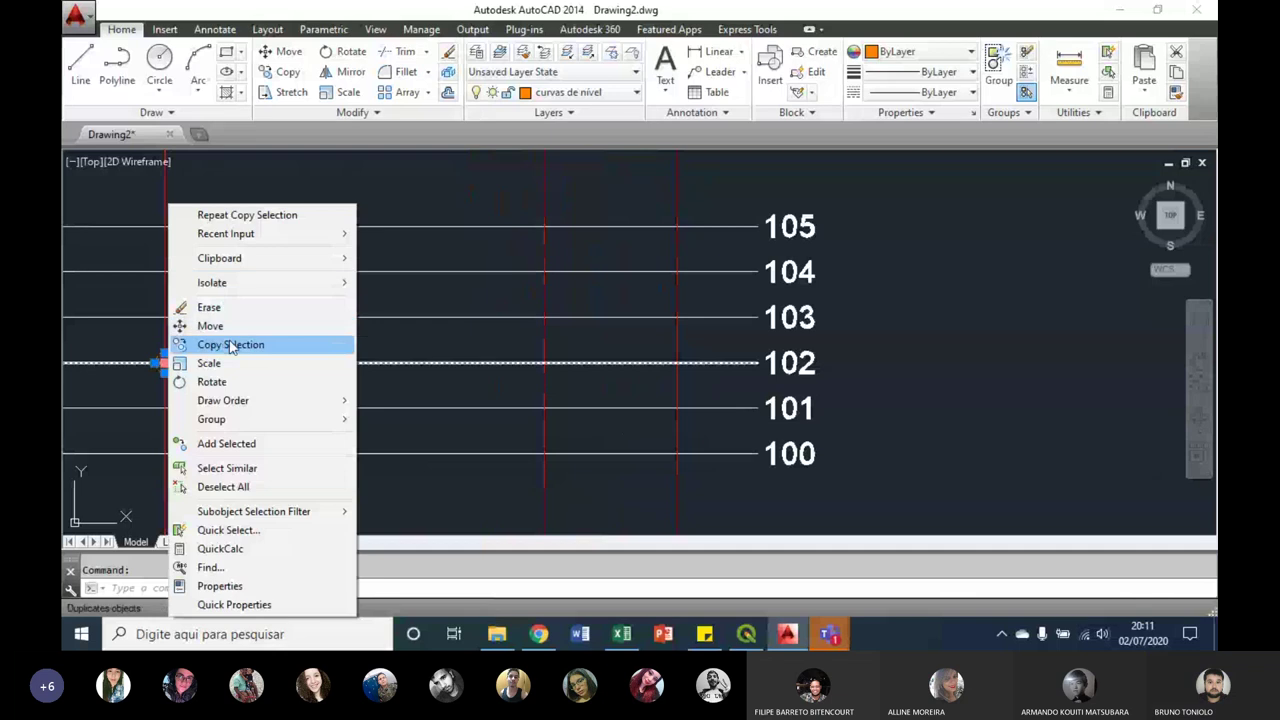
click(229, 343)
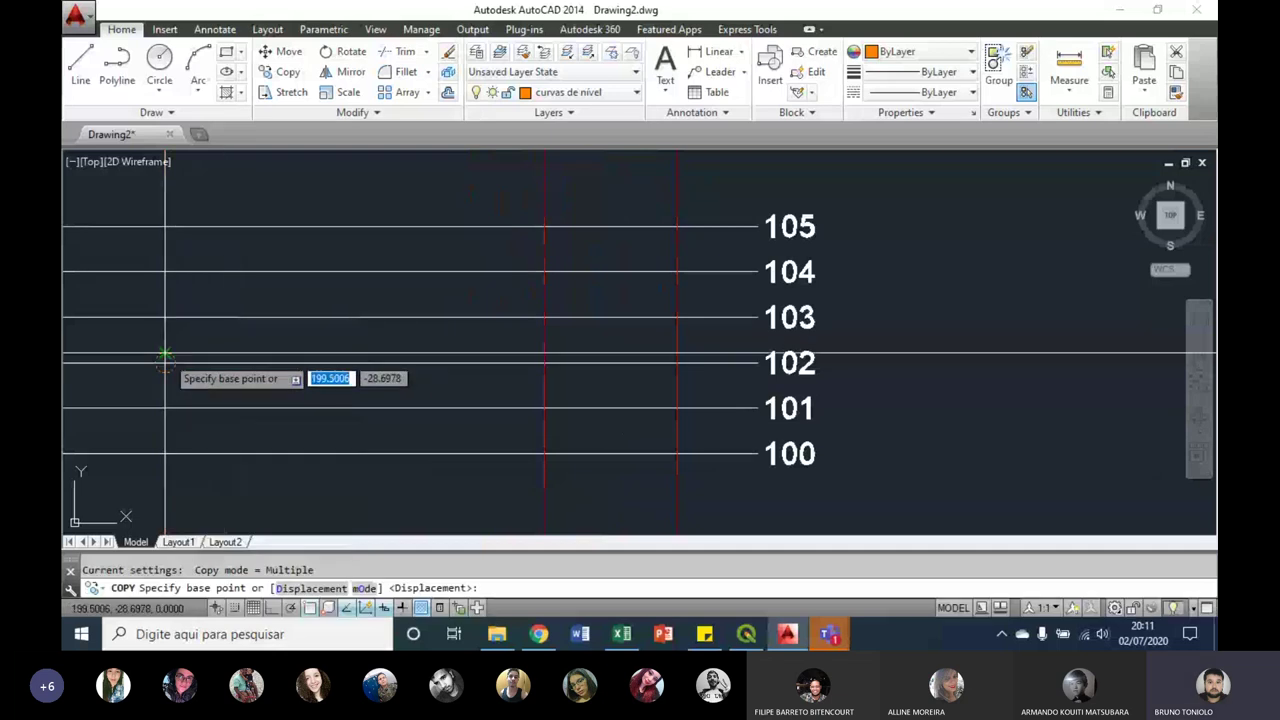
click(165, 360)
click(436, 404)
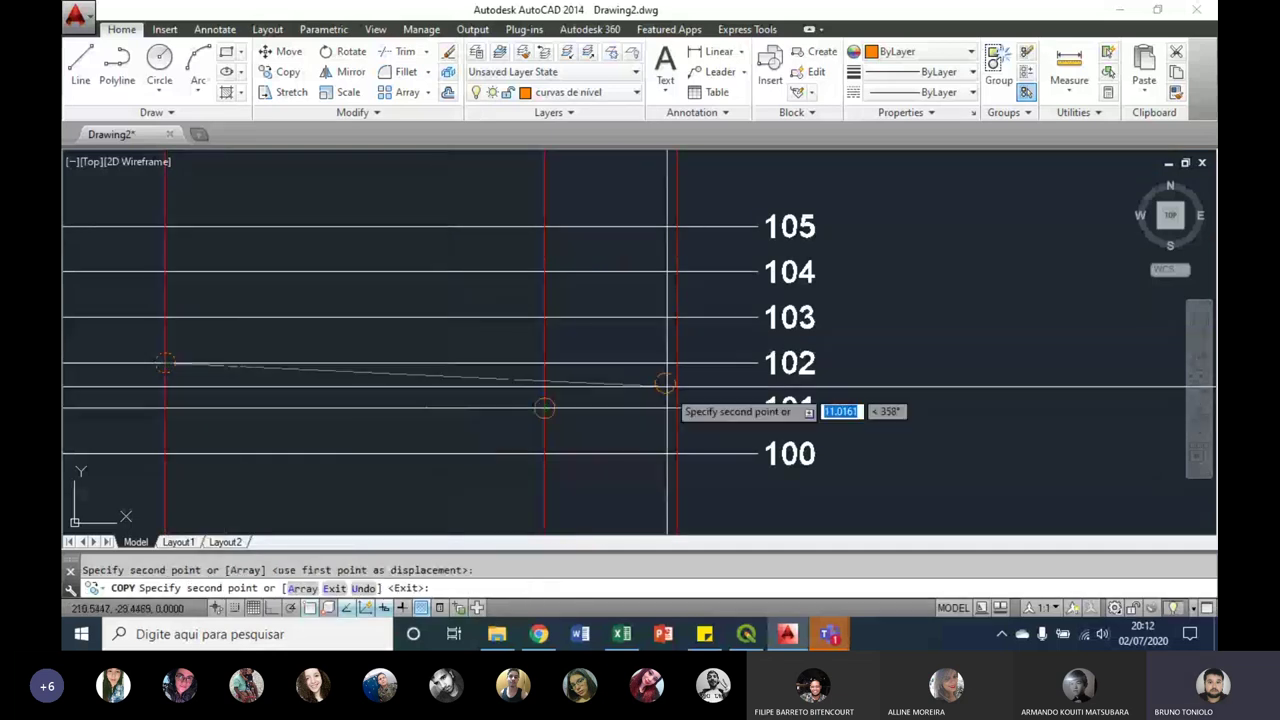
scroll(540, 405, down, 4)
scroll(572, 381, down, 2)
key(Escape)
scroll(572, 381, up, 2)
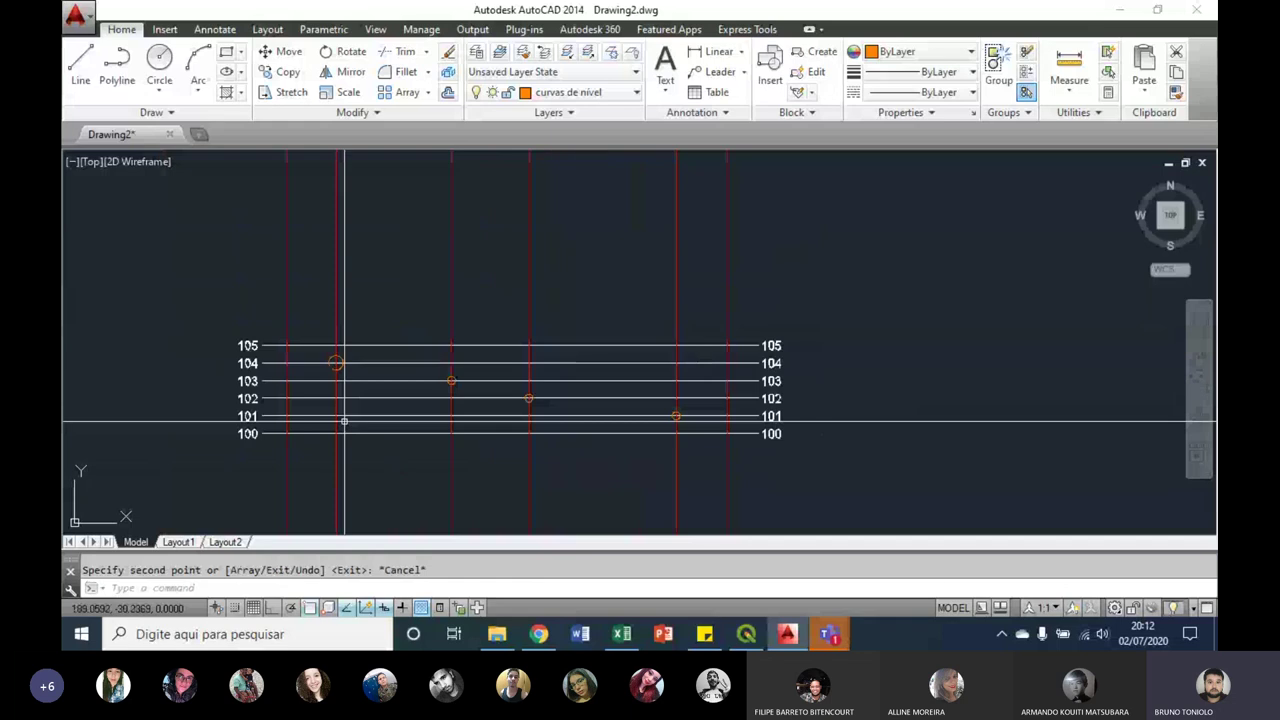
scroll(410, 390, up, 2)
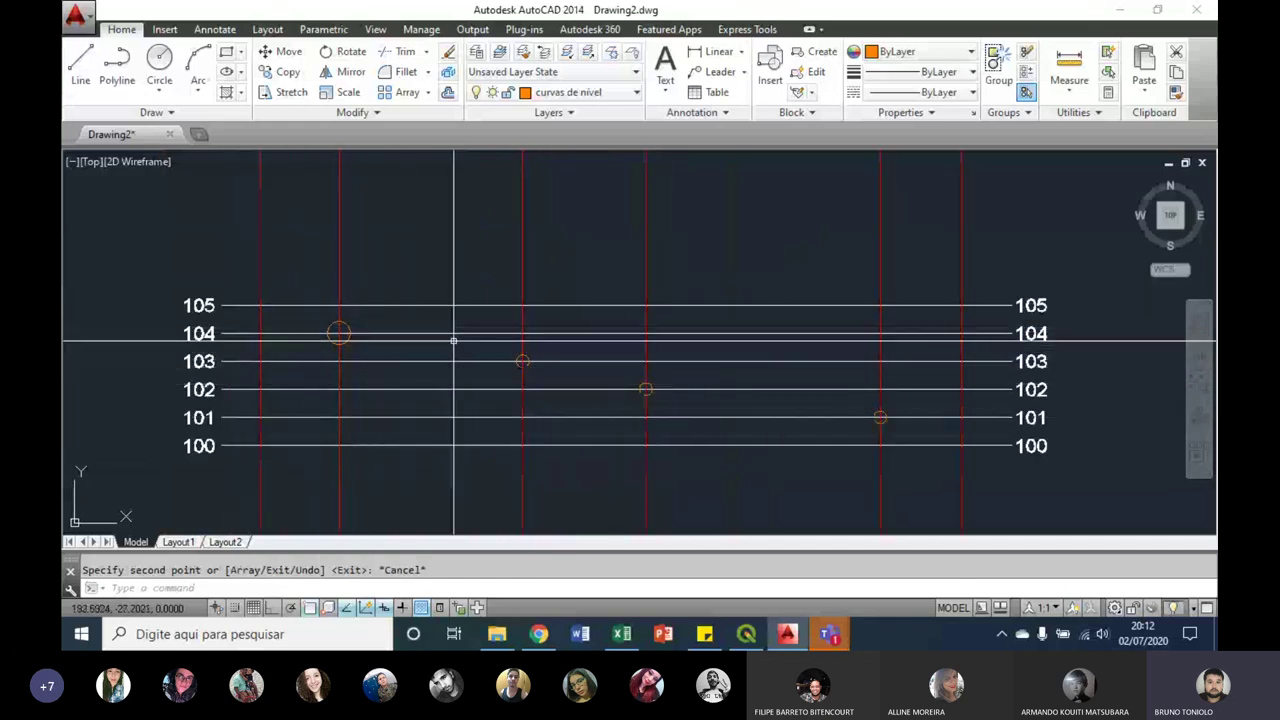
scroll(469, 437, down, 8)
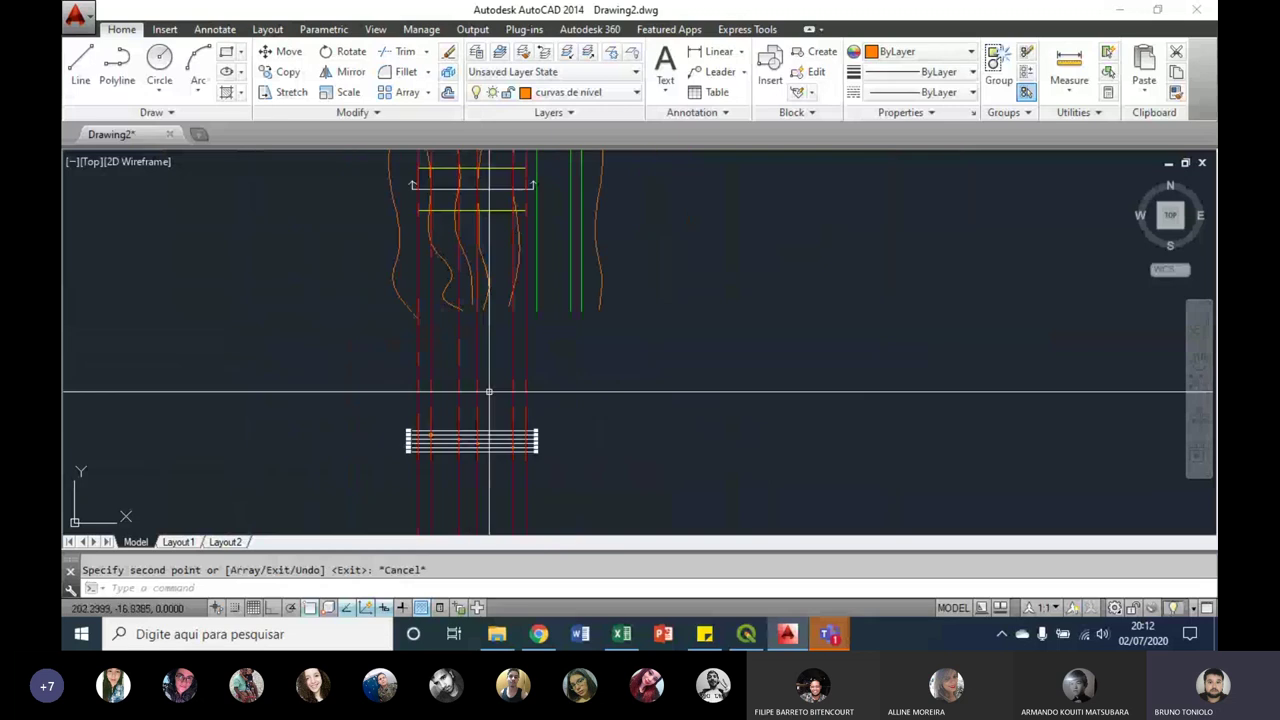
scroll(430, 454, up, 8)
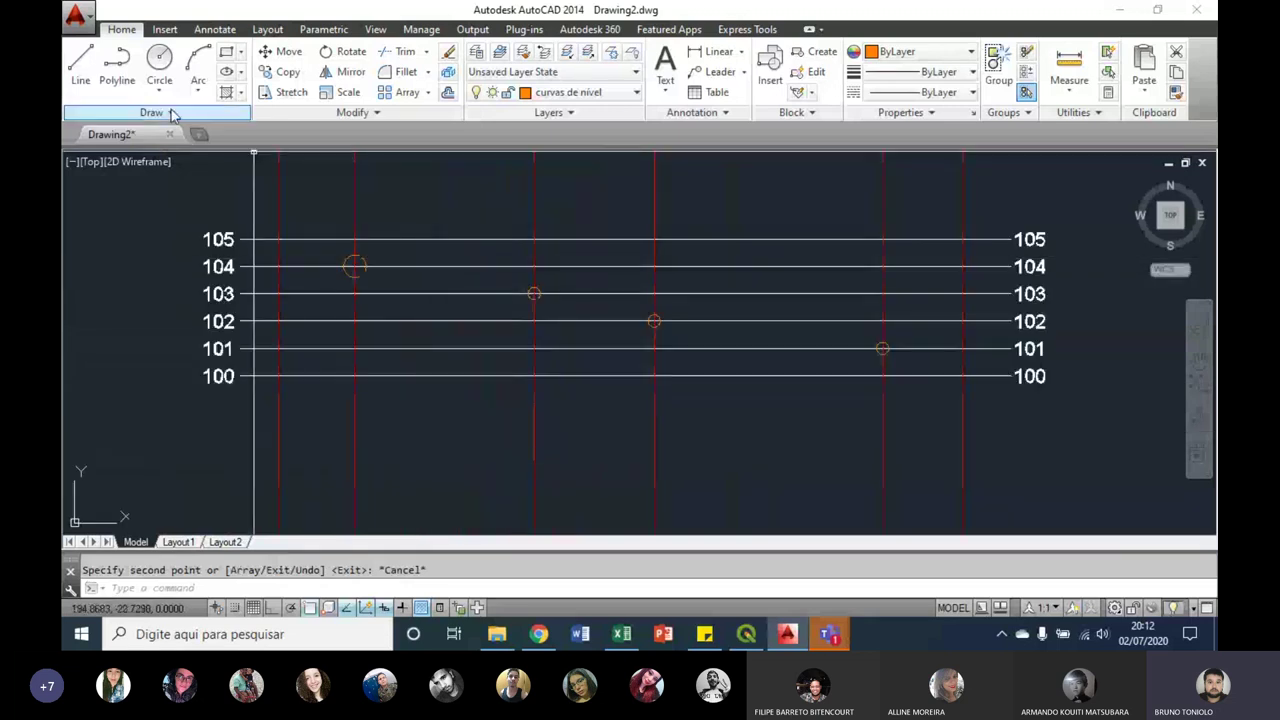
Step: Draw an orange polyline through the 104, 103, 102 and 101 marker points
click(116, 68)
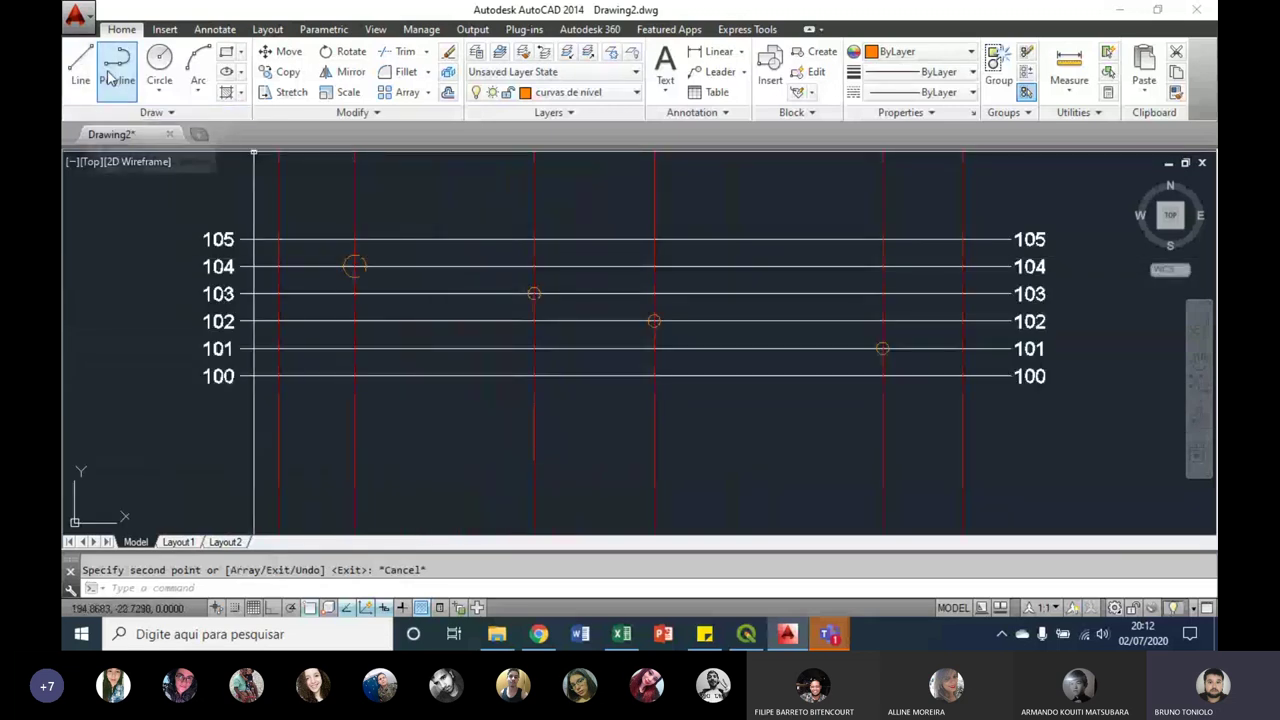
click(354, 266)
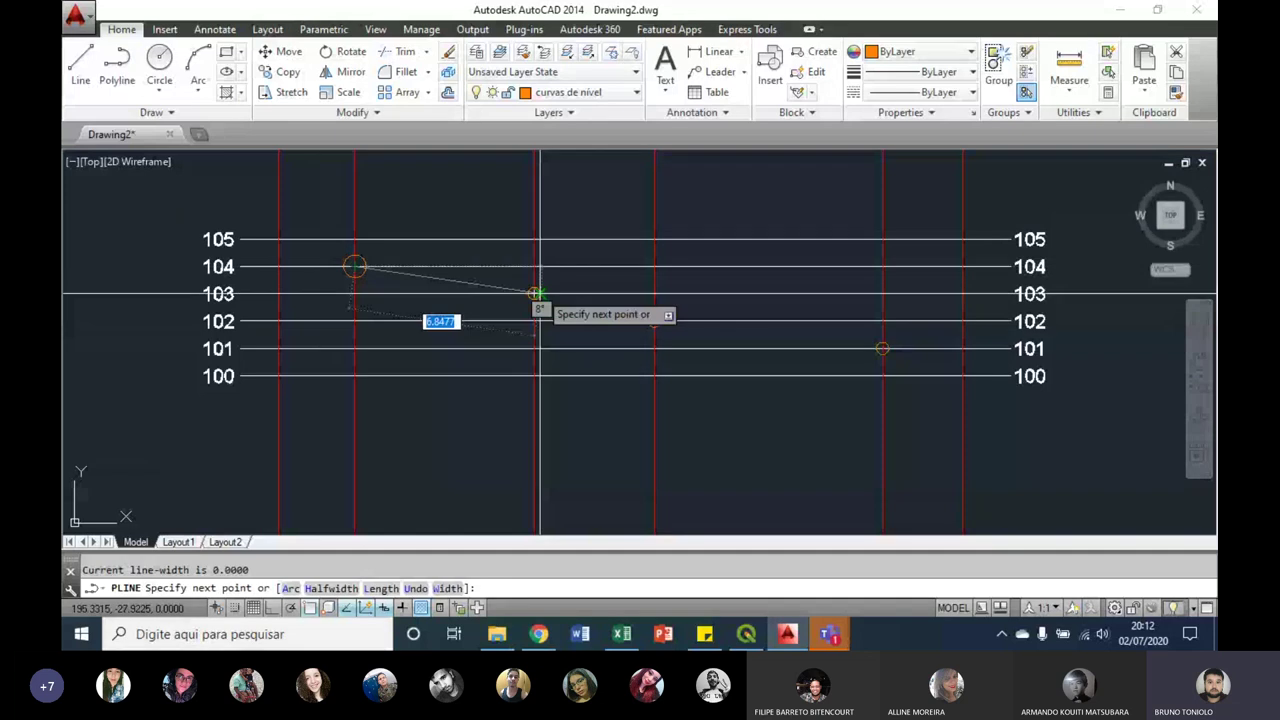
click(536, 293)
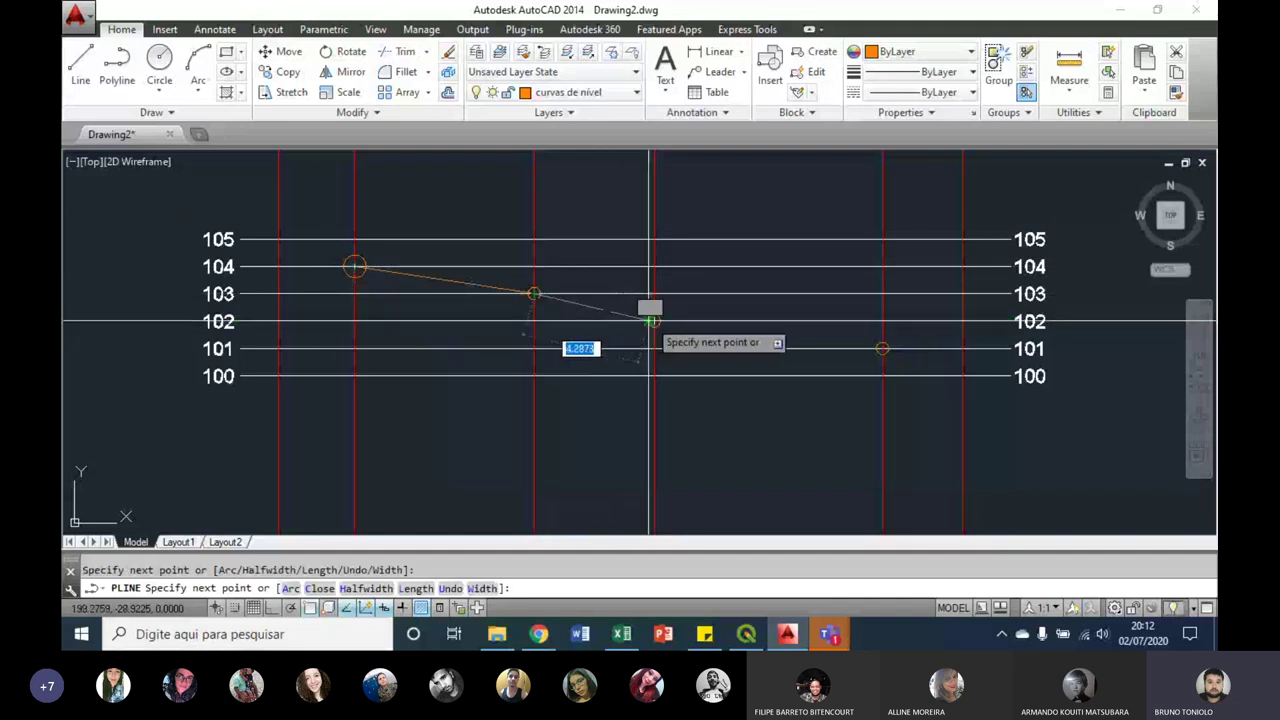
click(652, 321)
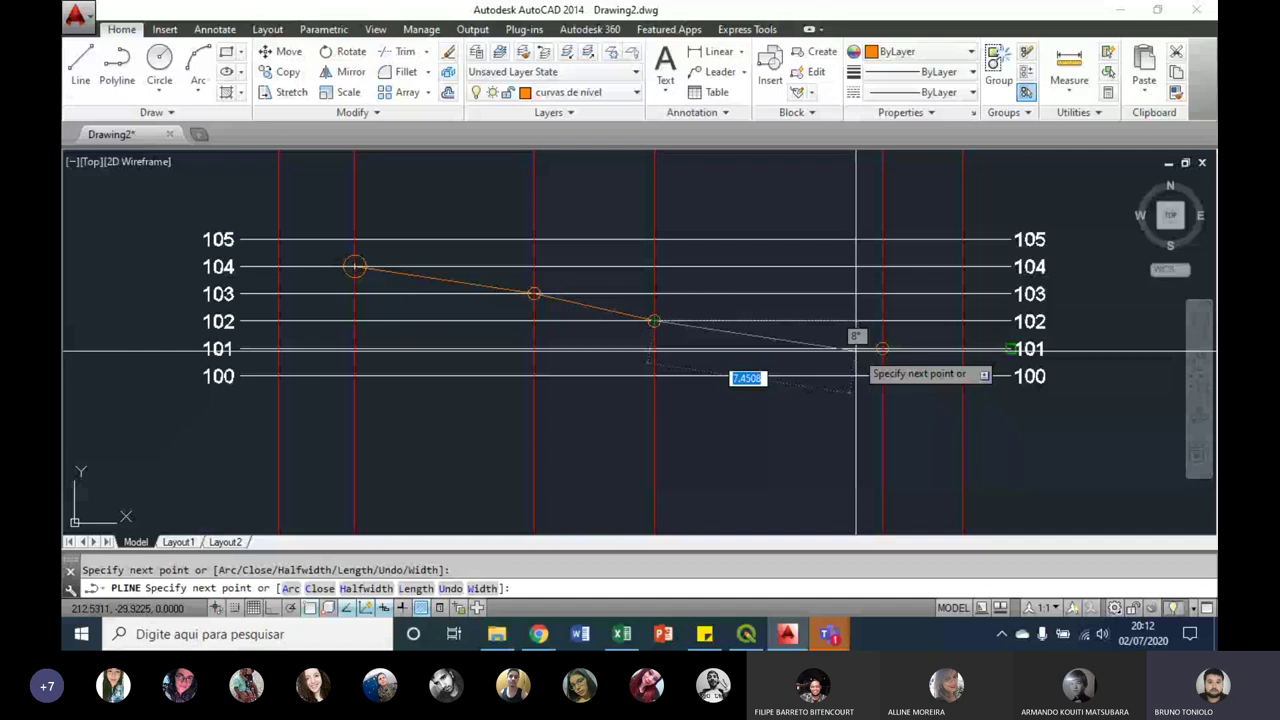
click(855, 348)
key(Return)
scroll(648, 407, down, 2)
Step: Select and delete the leftover marker circles and red construction lines
click(405, 263)
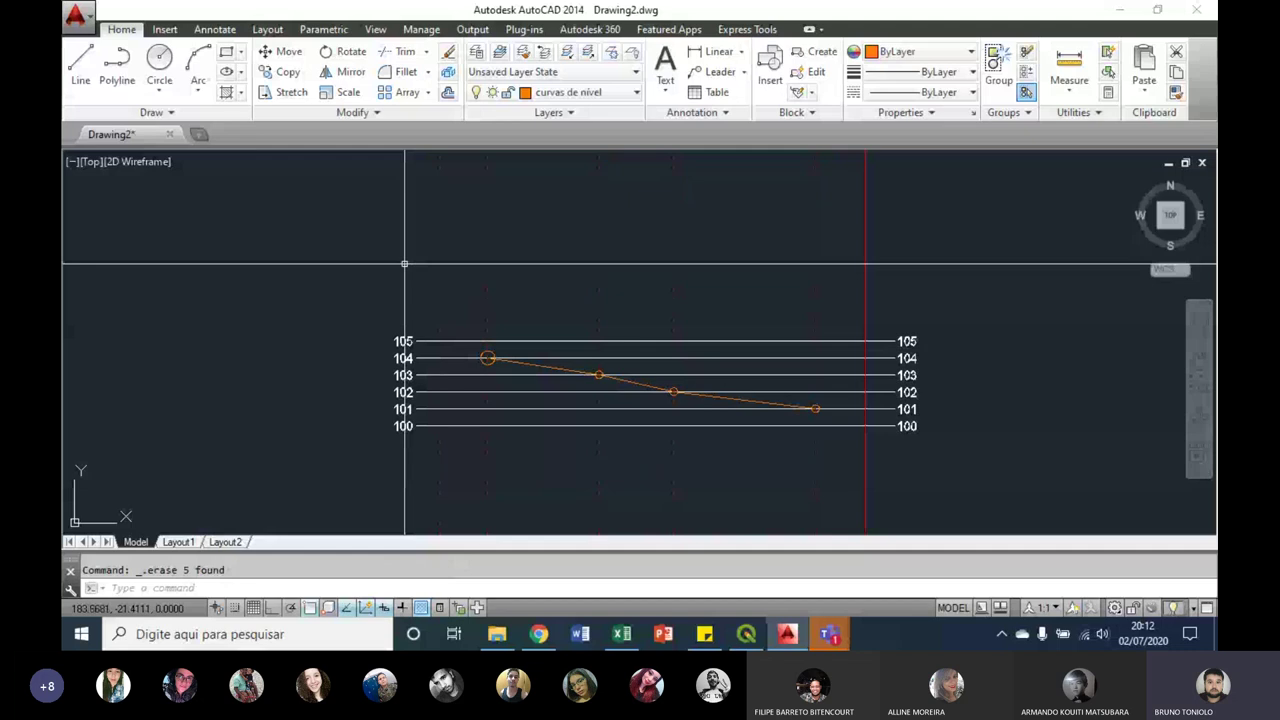
scroll(405, 263, up, 4)
scroll(390, 267, down, 2)
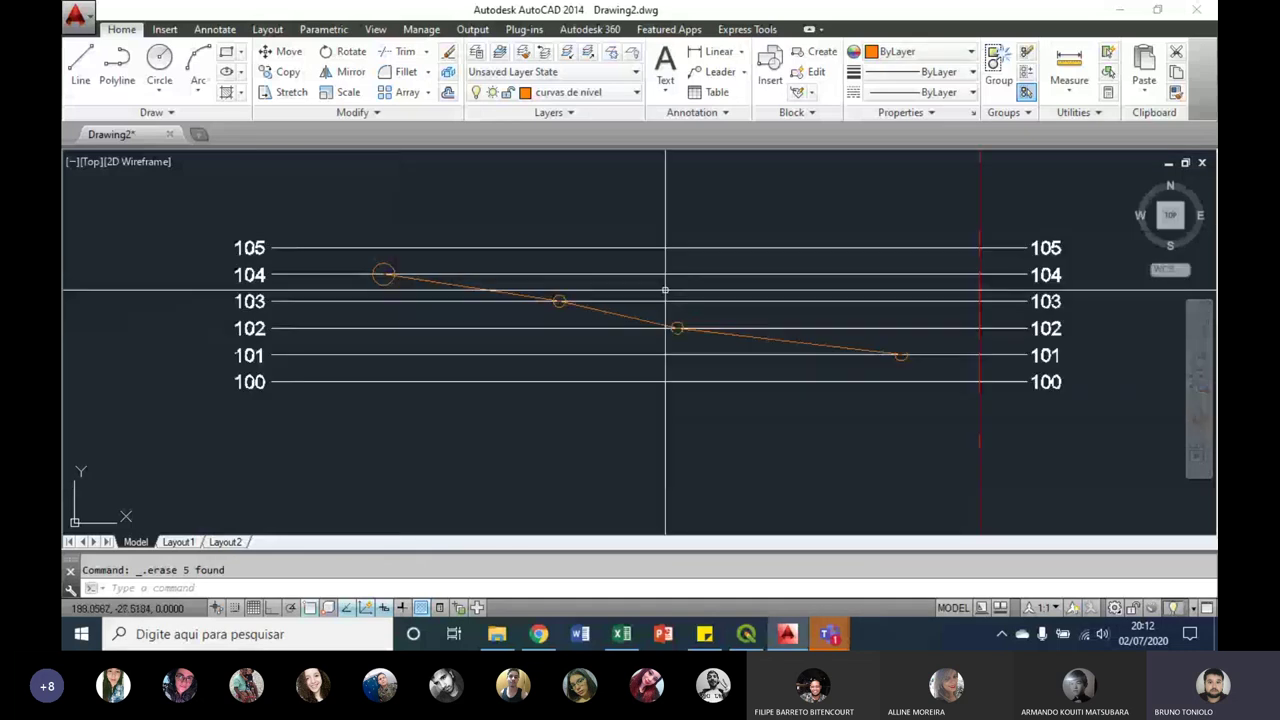
click(386, 274)
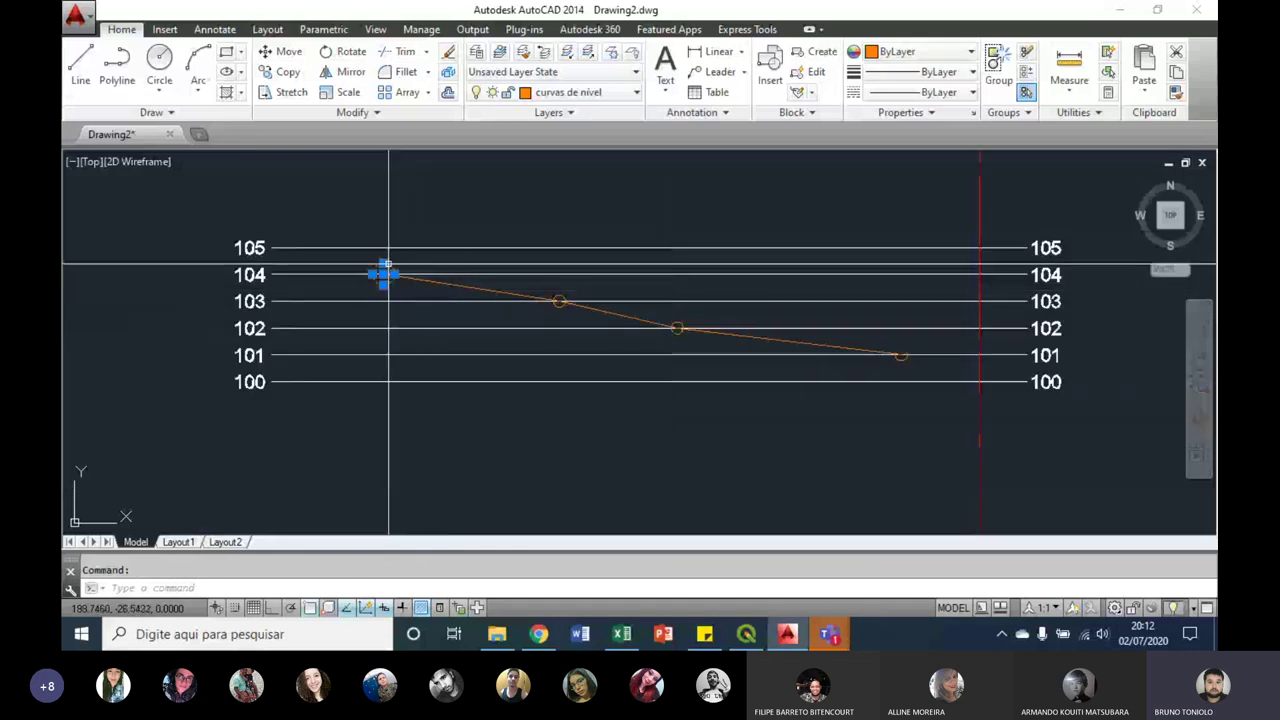
click(557, 299)
scroll(548, 289, up, 2)
key(Escape)
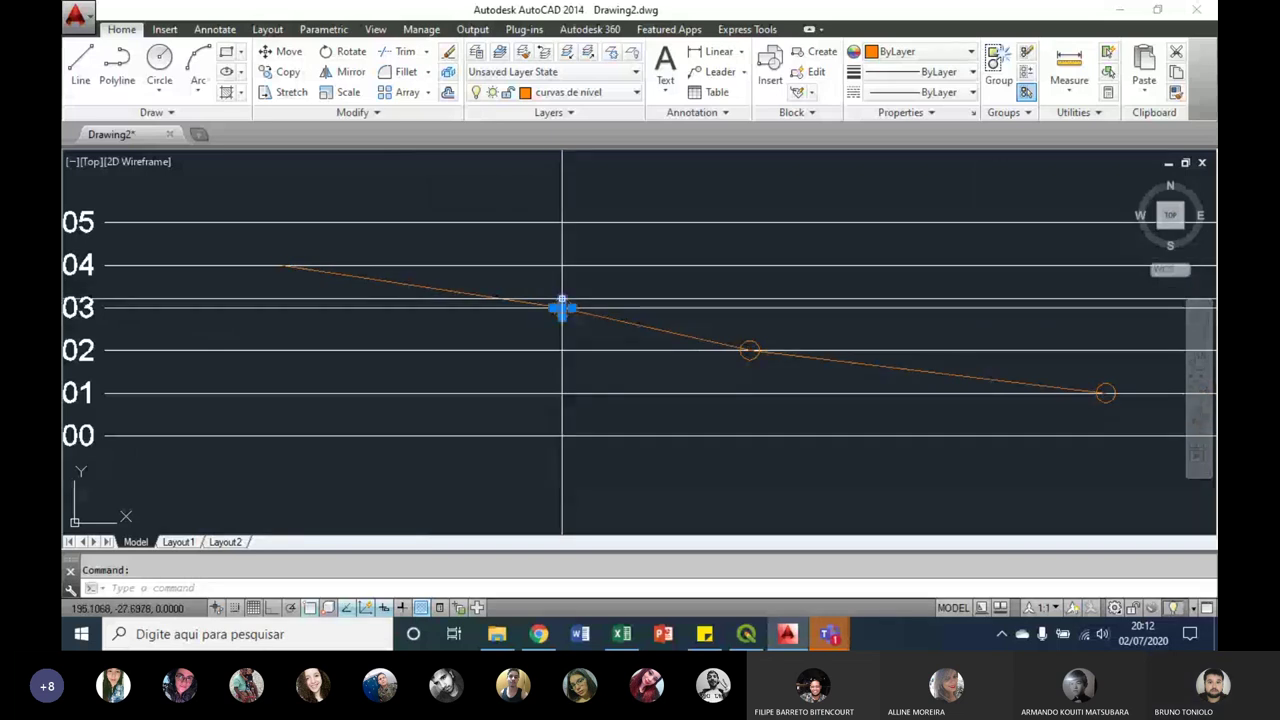
key(Delete)
middle_drag(900, 330, 745, 340)
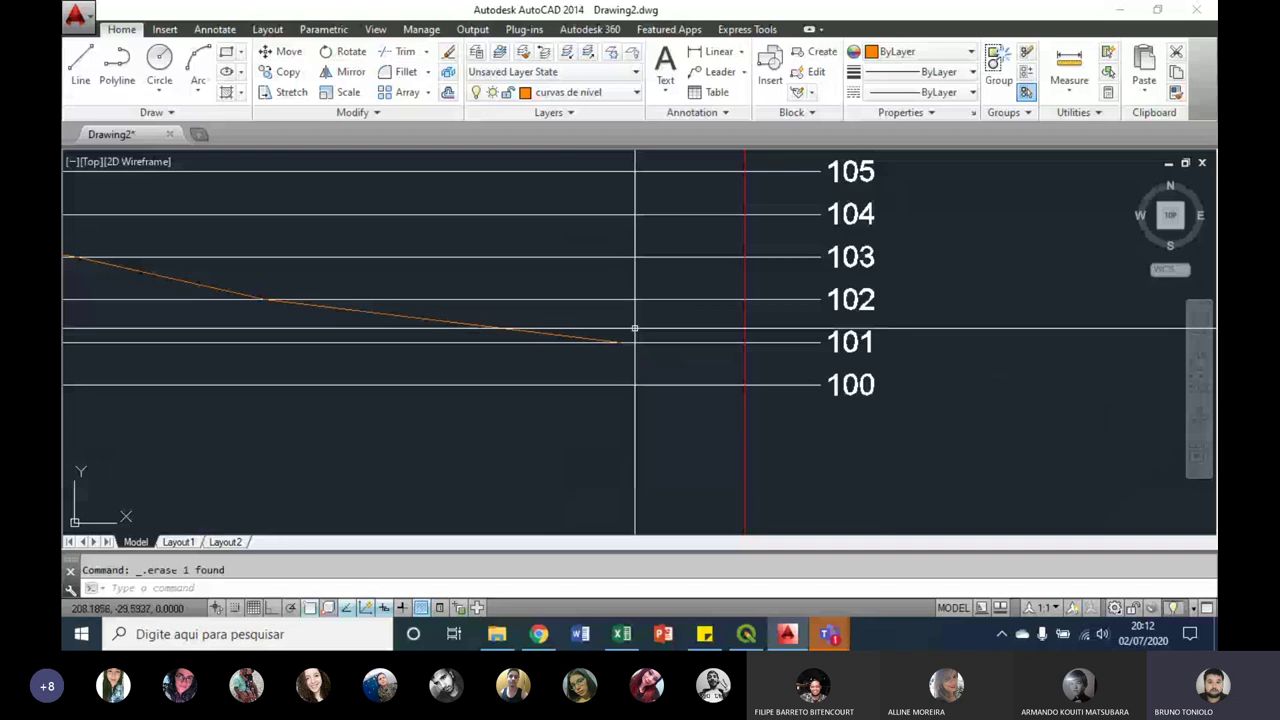
Step: Turn on lineweight display and confirm the Lineweight Settings dialog
scroll(698, 367, down, 4)
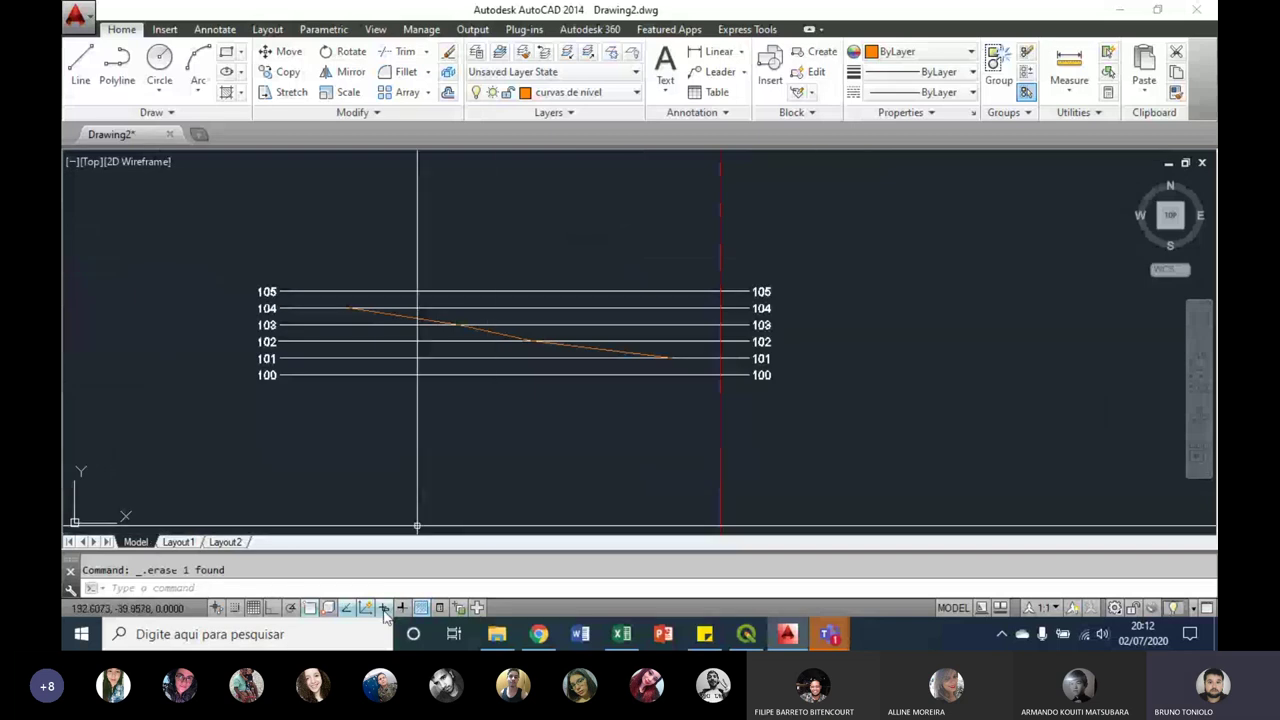
scroll(460, 363, up, 4)
click(402, 608)
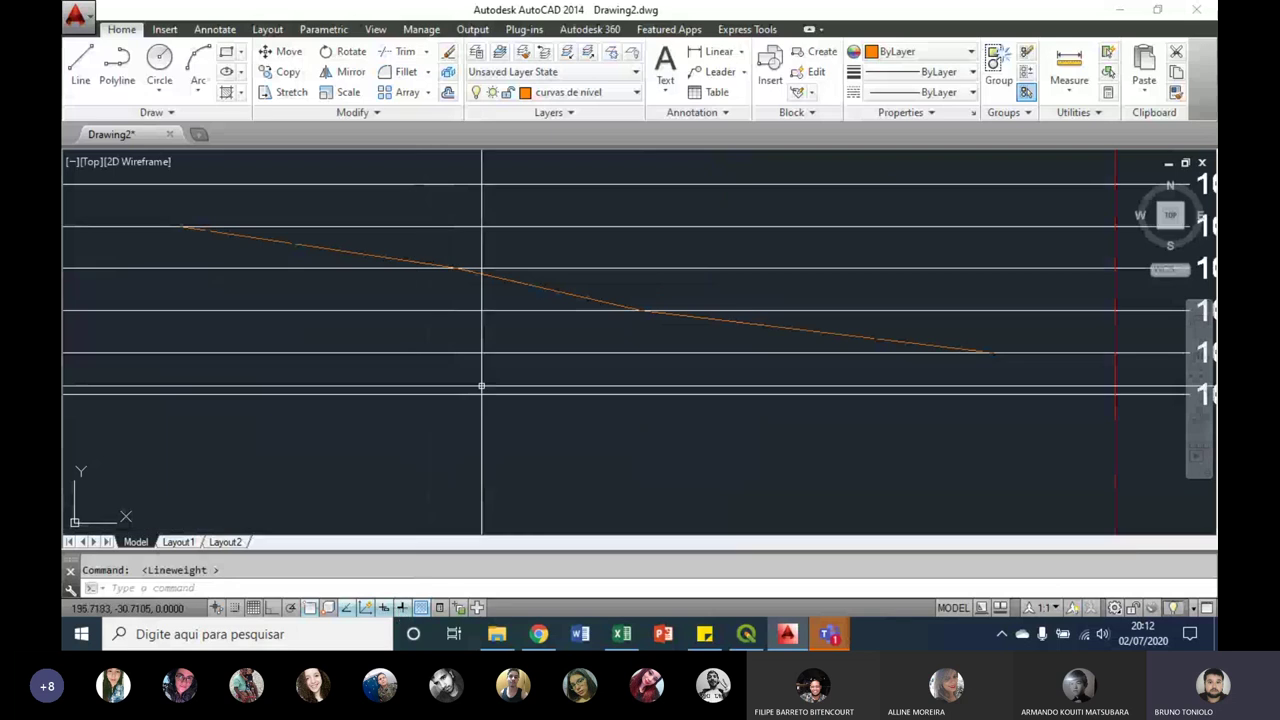
key(Escape)
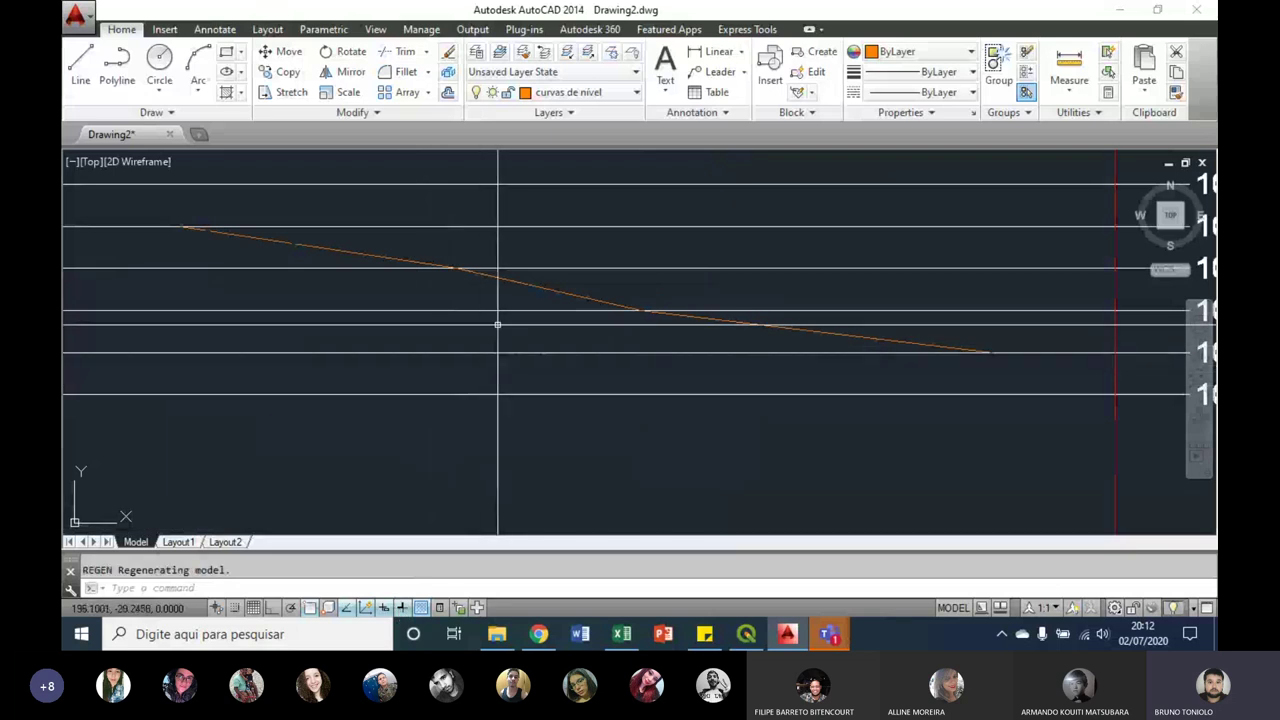
mouse_move(500, 320)
middle_down()
mouse_move(491, 358)
mouse_move(561, 354)
middle_up()
text(lw)
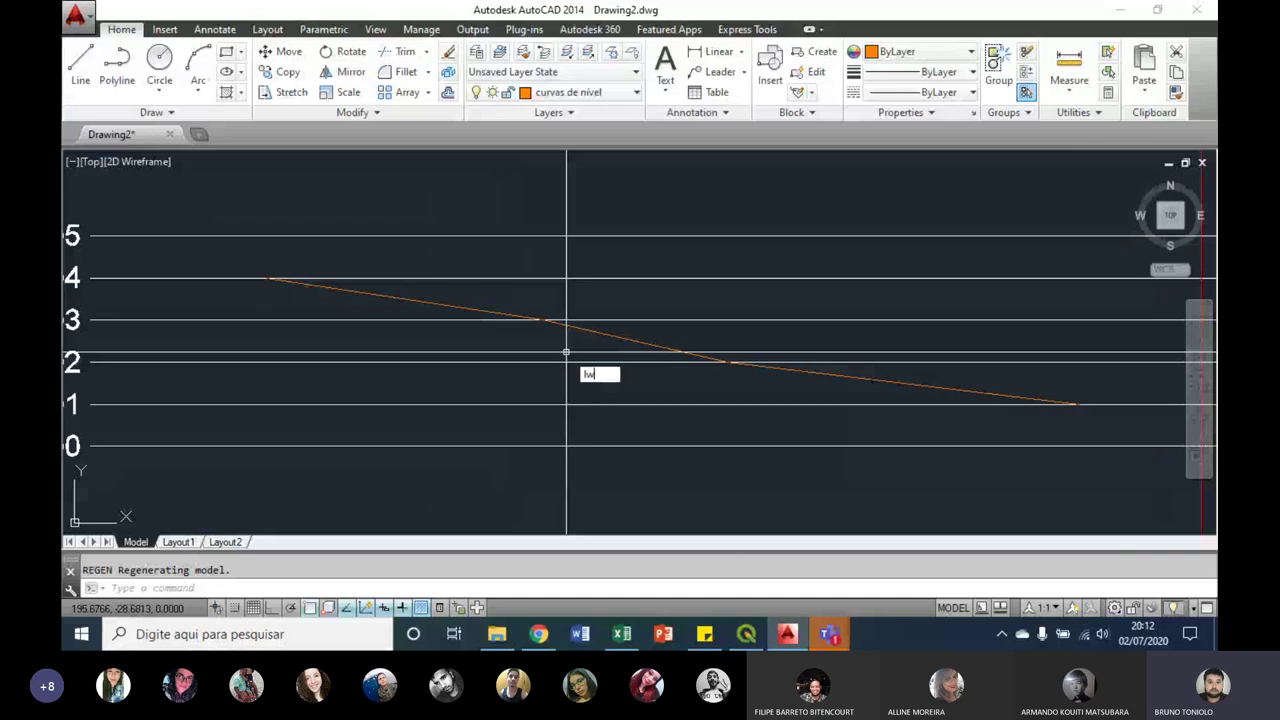
key(Return)
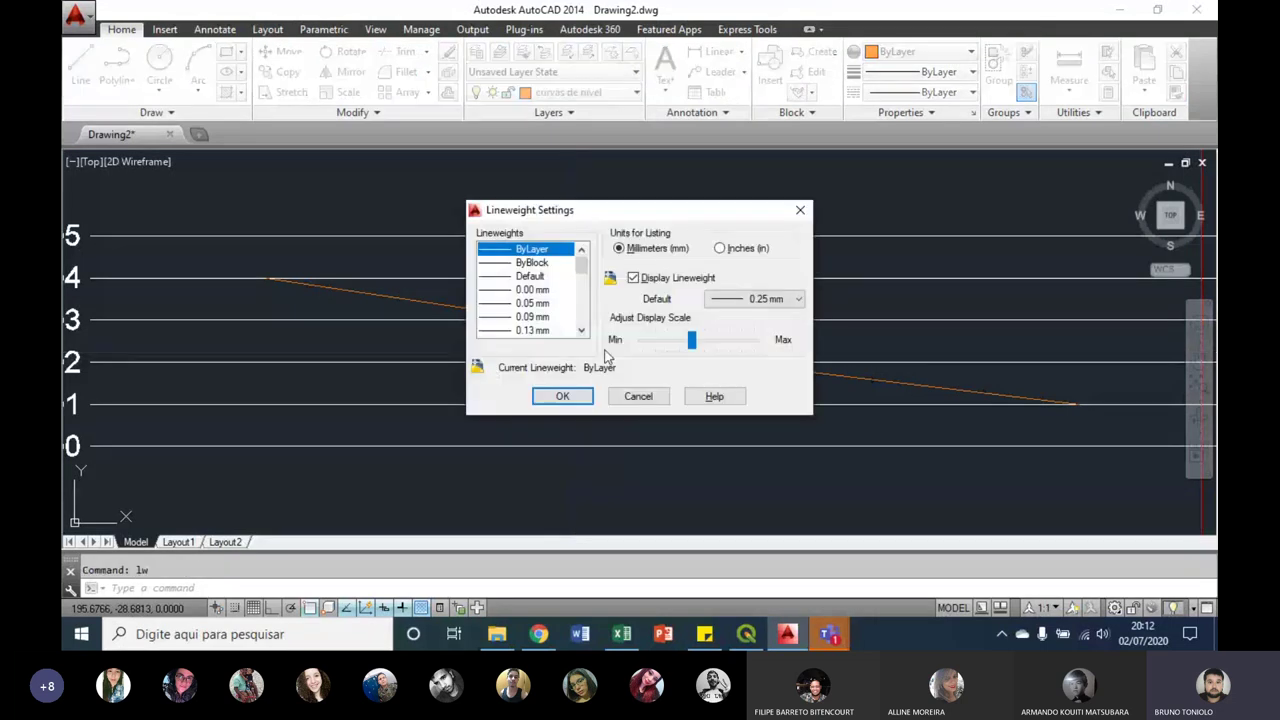
click(562, 396)
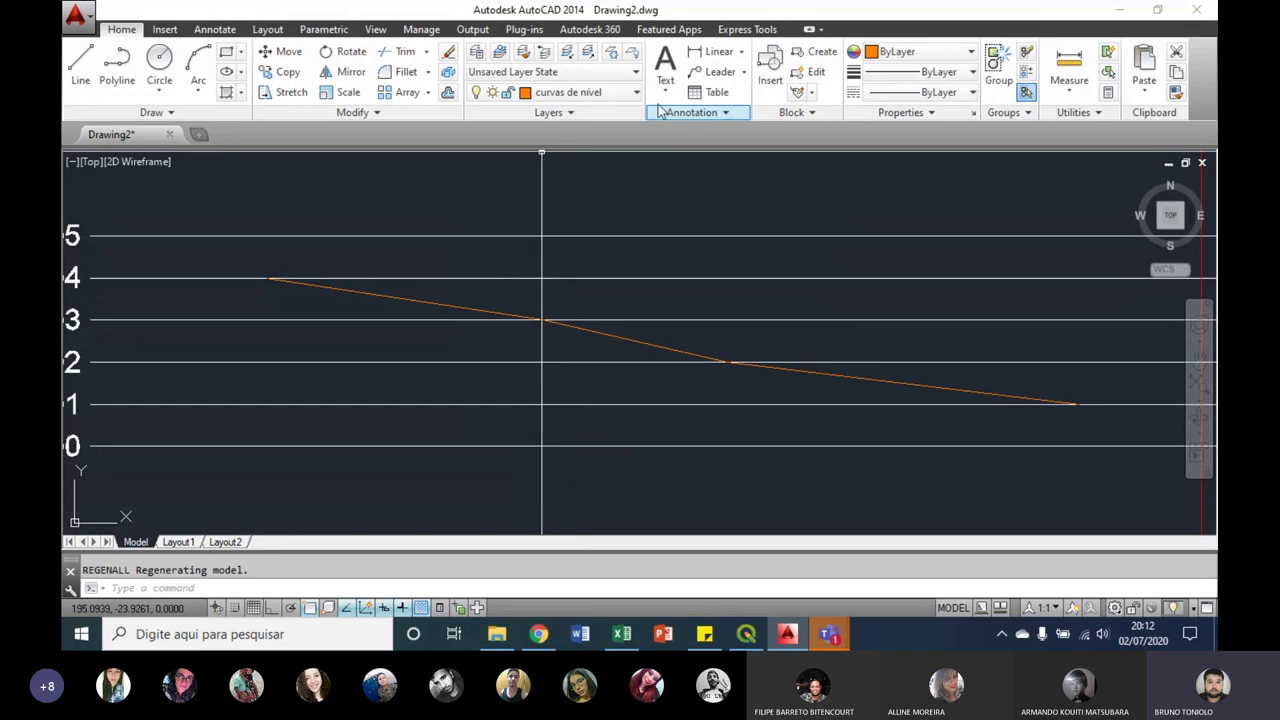
Step: Erase the last red construction line beside the 100–105 elevation lines
scroll(563, 449, down, 2)
middle_drag(637, 411, 605, 427)
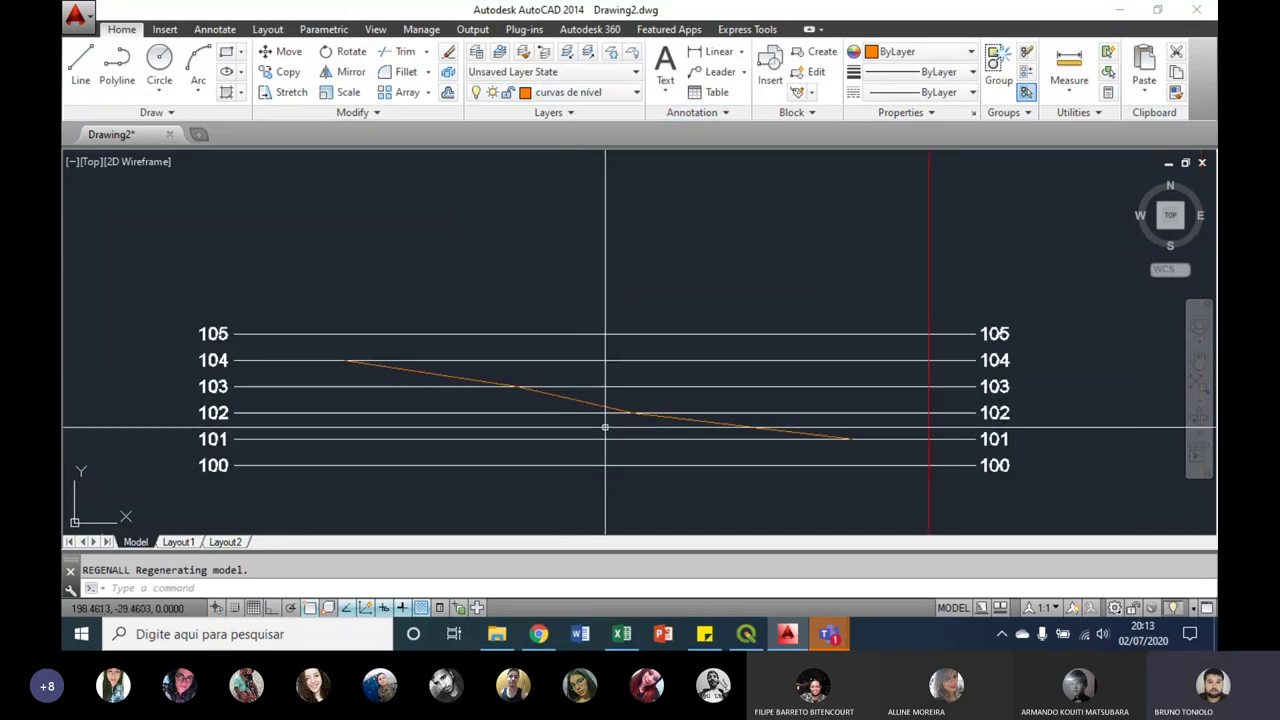
scroll(648, 378, down, 3)
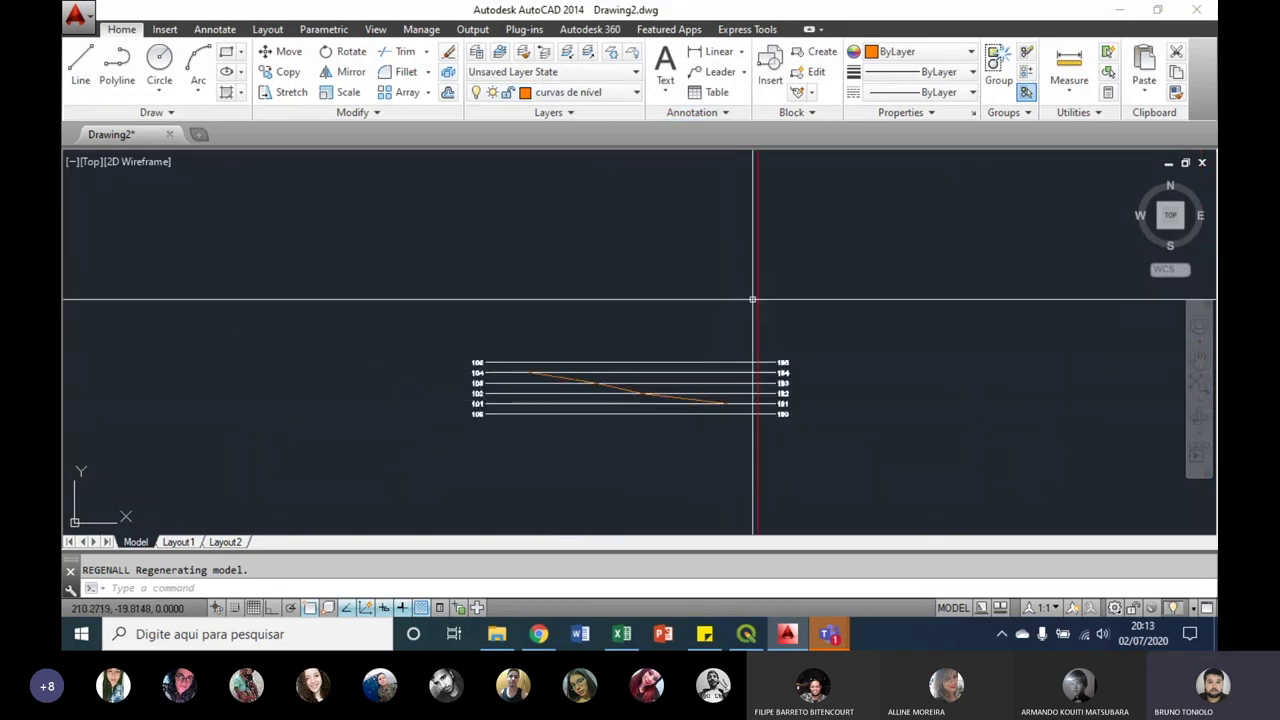
key(Delete)
scroll(625, 400, up, 4)
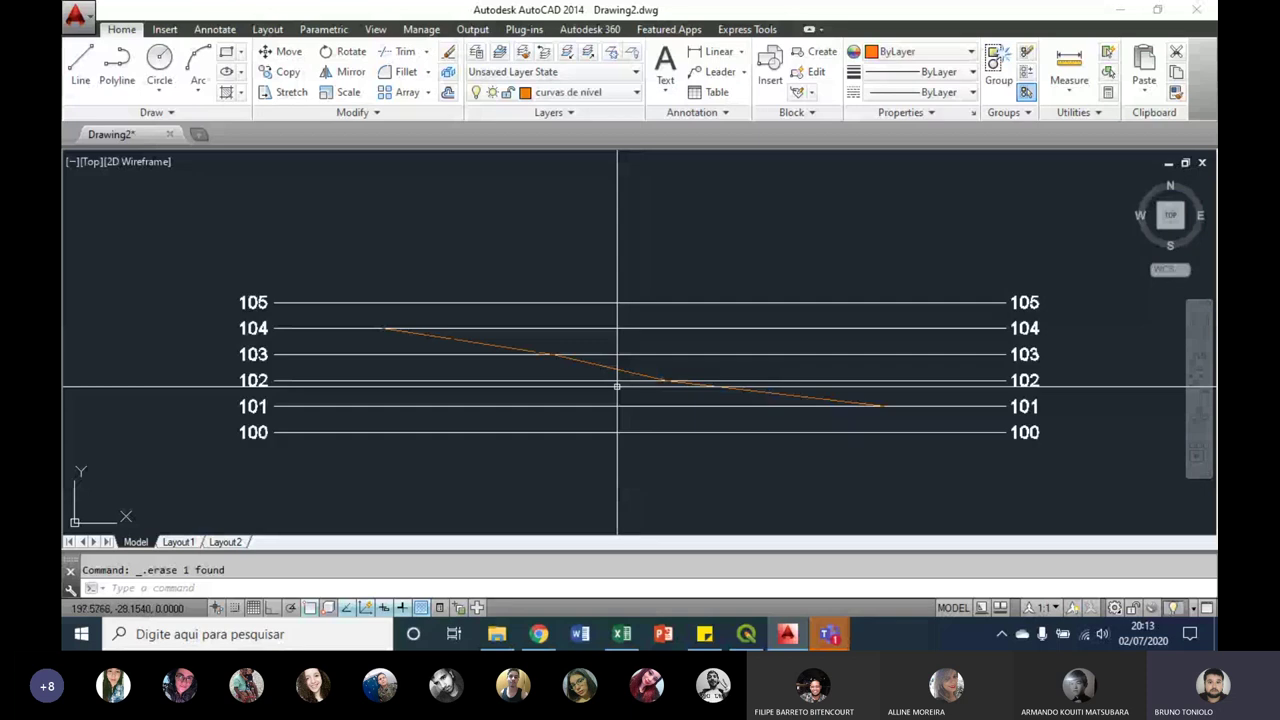
scroll(558, 360, down, 4)
scroll(523, 429, down, 2)
scroll(523, 440, down, 2)
scroll(557, 377, up, 5)
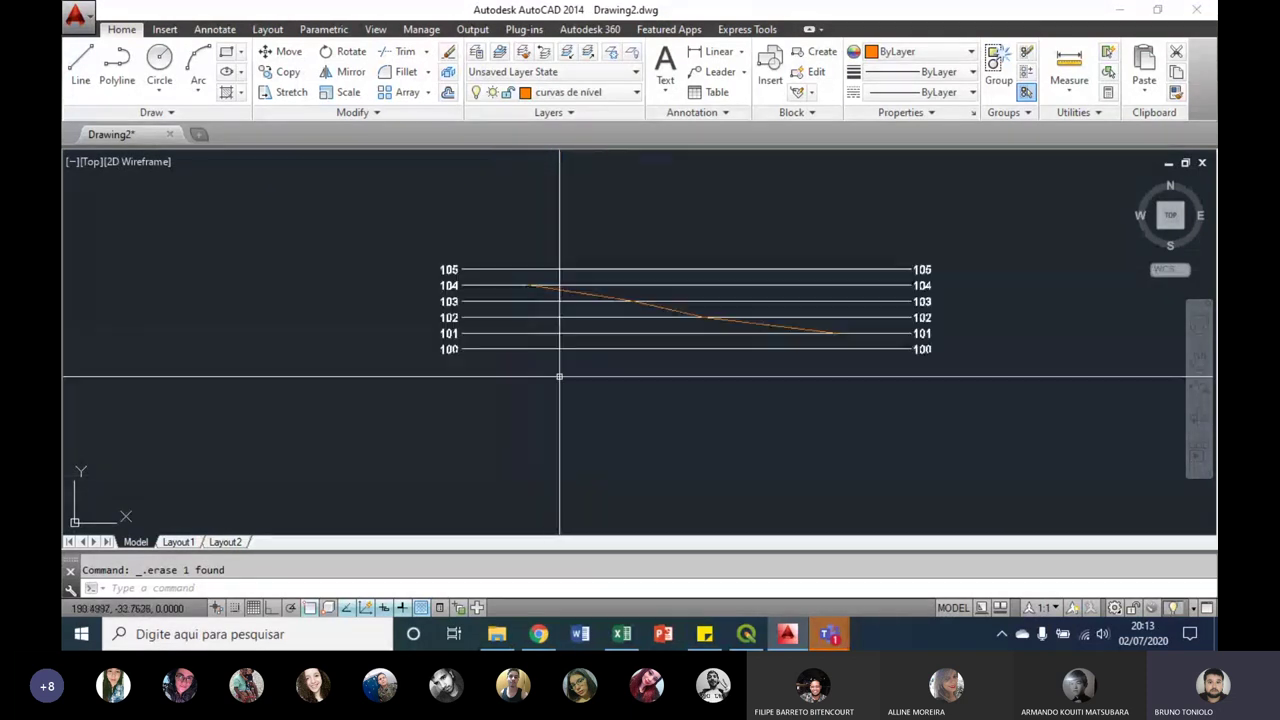
scroll(617, 295, up, 4)
middle_drag(617, 295, 429, 329)
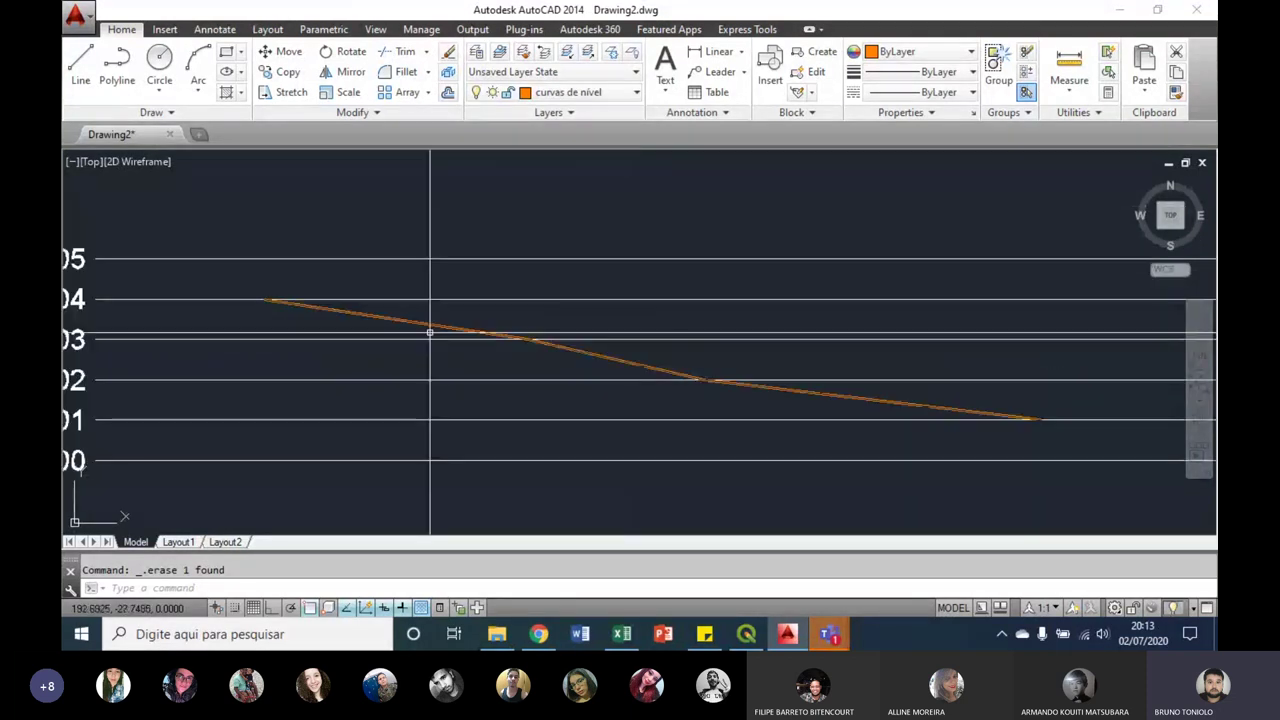
scroll(429, 329, down, 2)
scroll(531, 351, up, 2)
scroll(775, 407, down, 3)
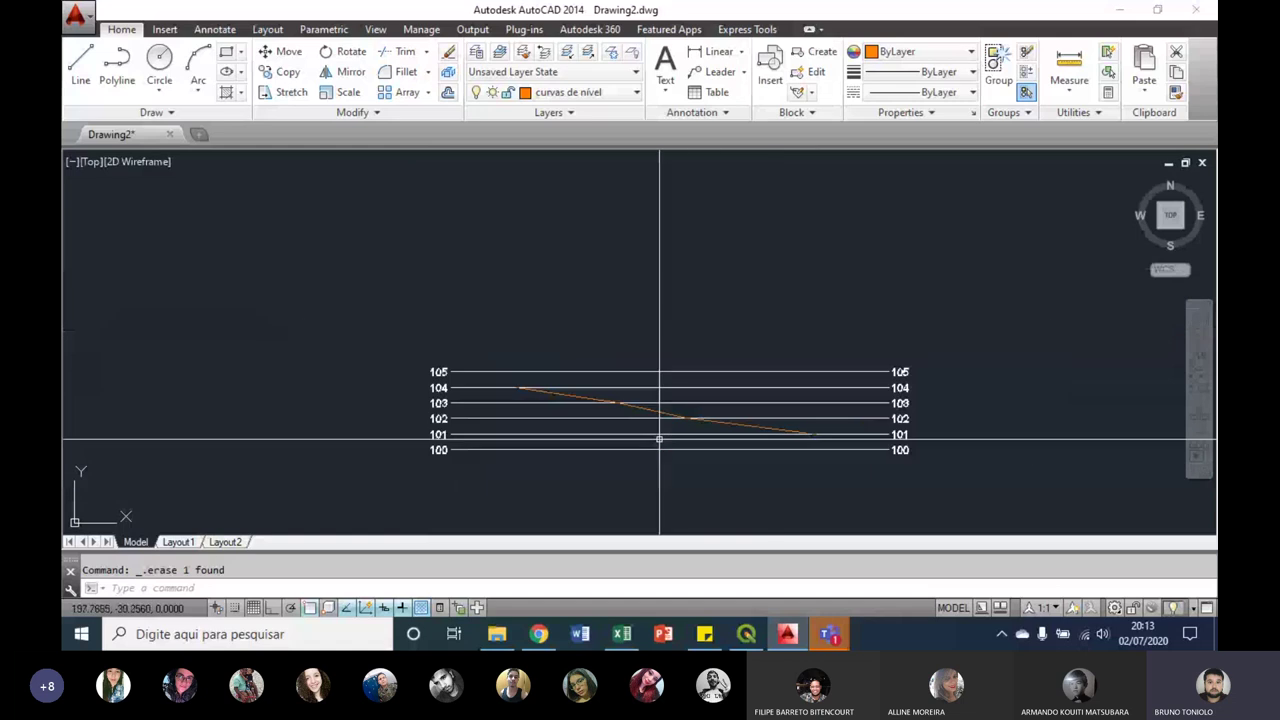
scroll(660, 432, down, 1)
scroll(600, 330, down, 1)
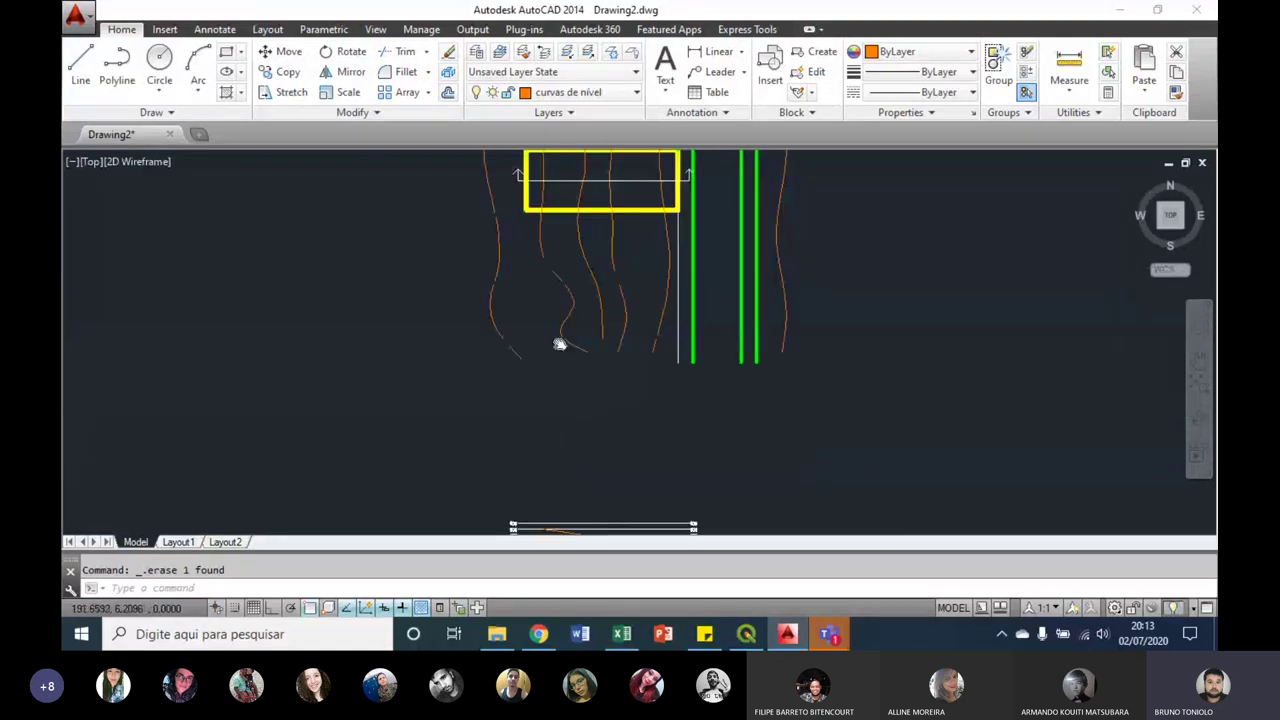
middle_drag(590, 316, 487, 296)
middle_drag(519, 313, 527, 333)
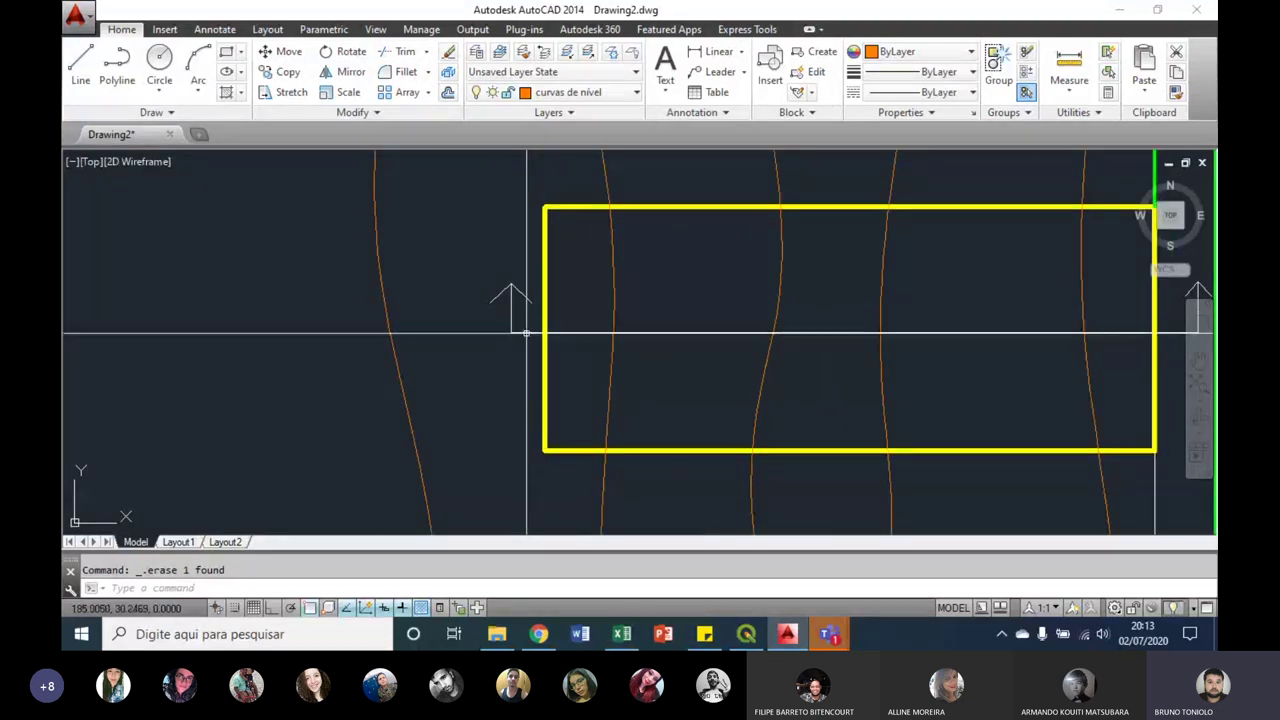
key(Escape)
click(474, 256)
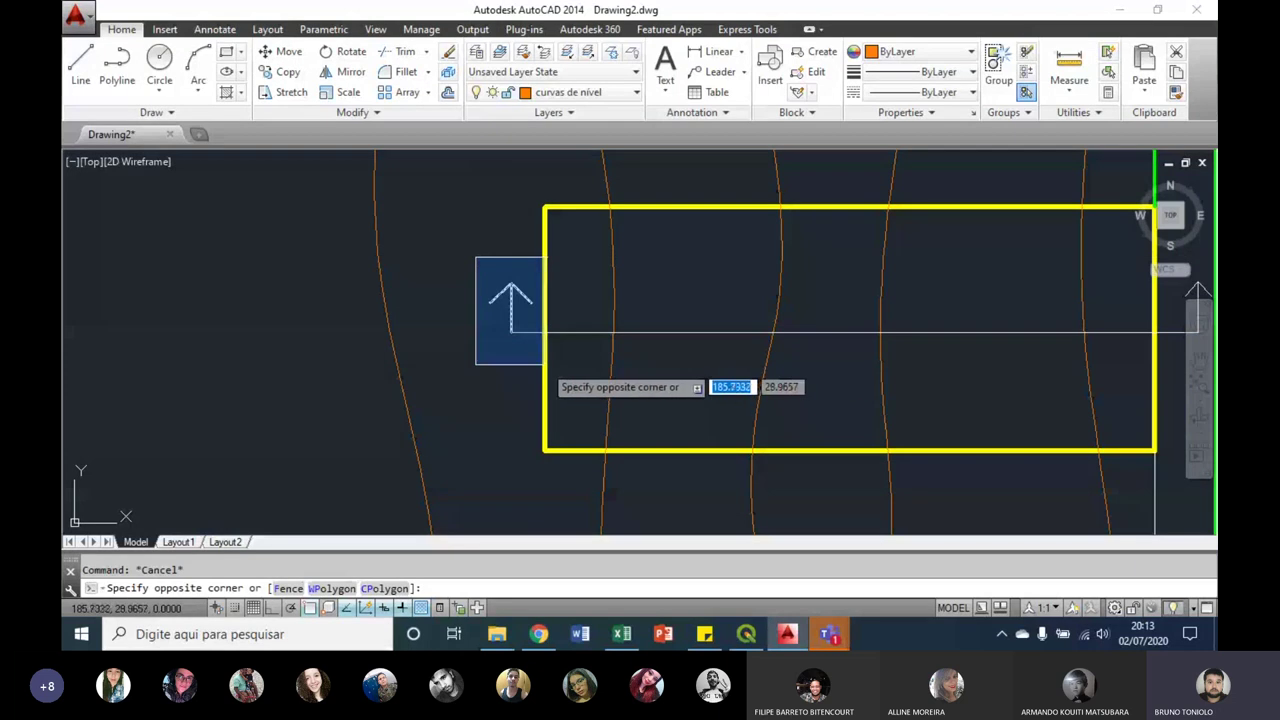
click(547, 362)
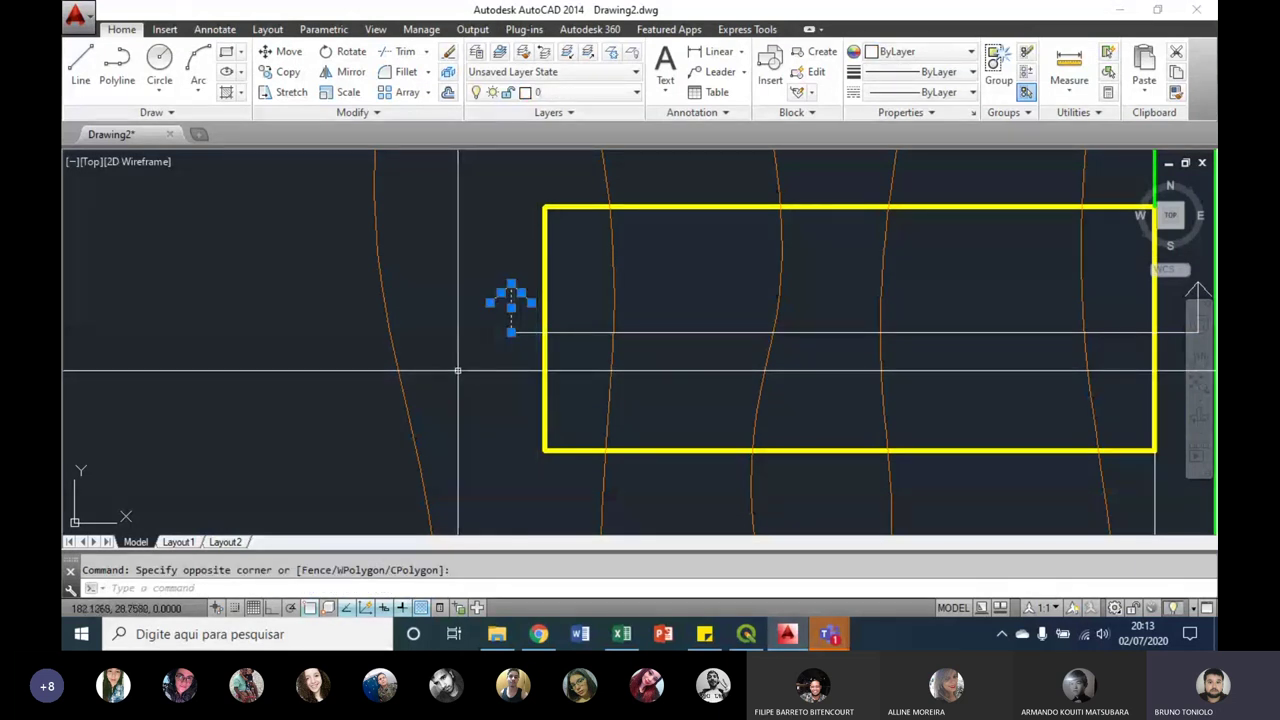
scroll(580, 276, down, 8)
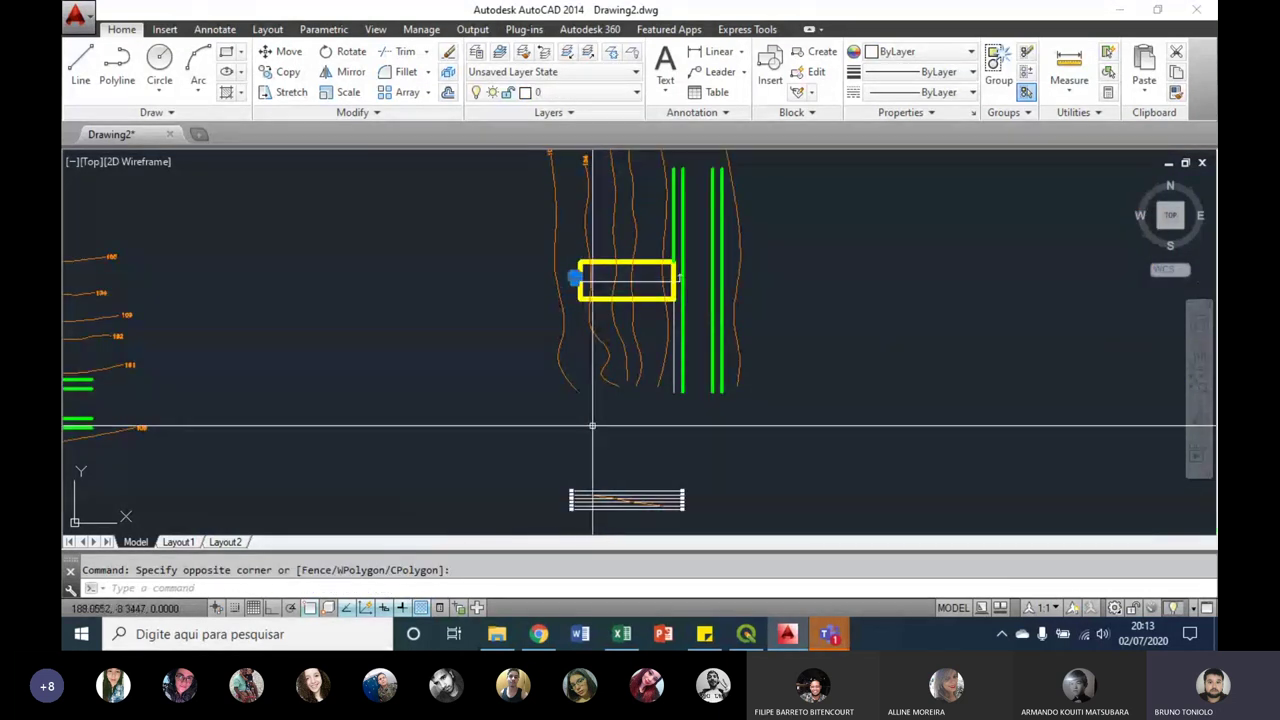
scroll(598, 500, up, 6)
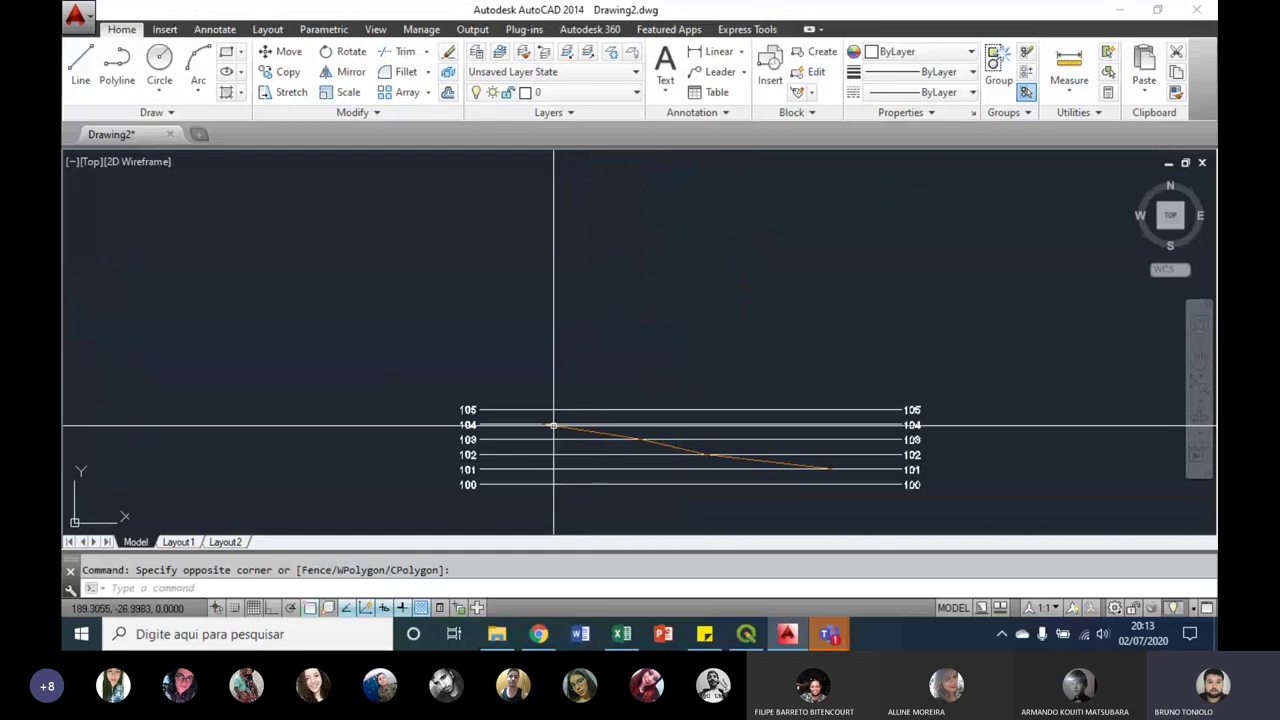
scroll(553, 425, up, 3)
key(Escape)
scroll(543, 331, down, 6)
scroll(509, 371, up, 4)
scroll(487, 252, up, 2)
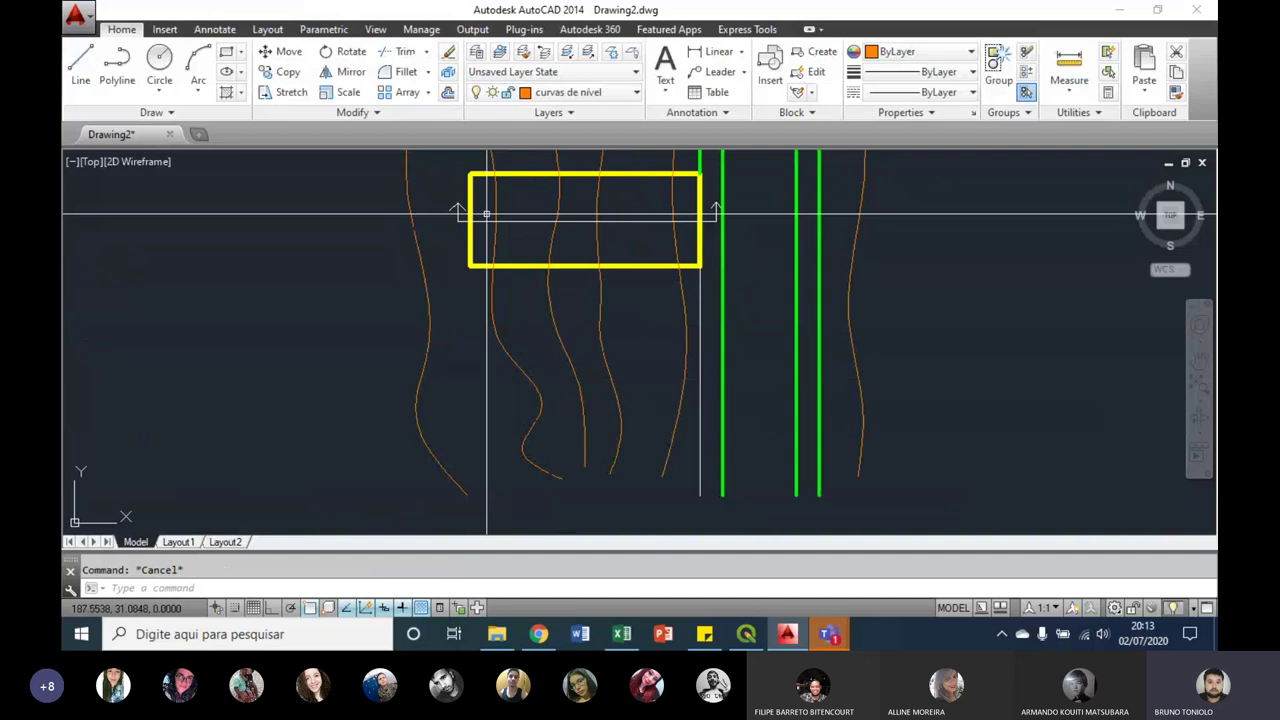
scroll(390, 356, up, 5)
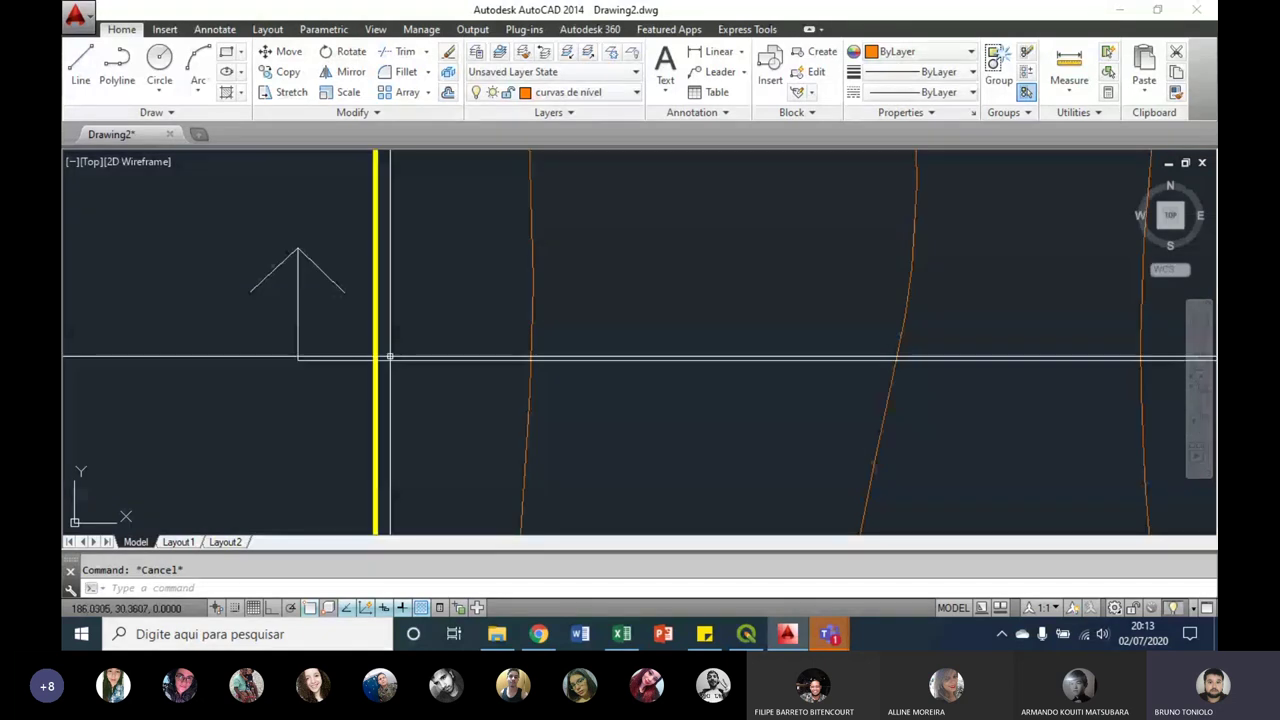
scroll(390, 356, down, 4)
scroll(499, 364, up, 4)
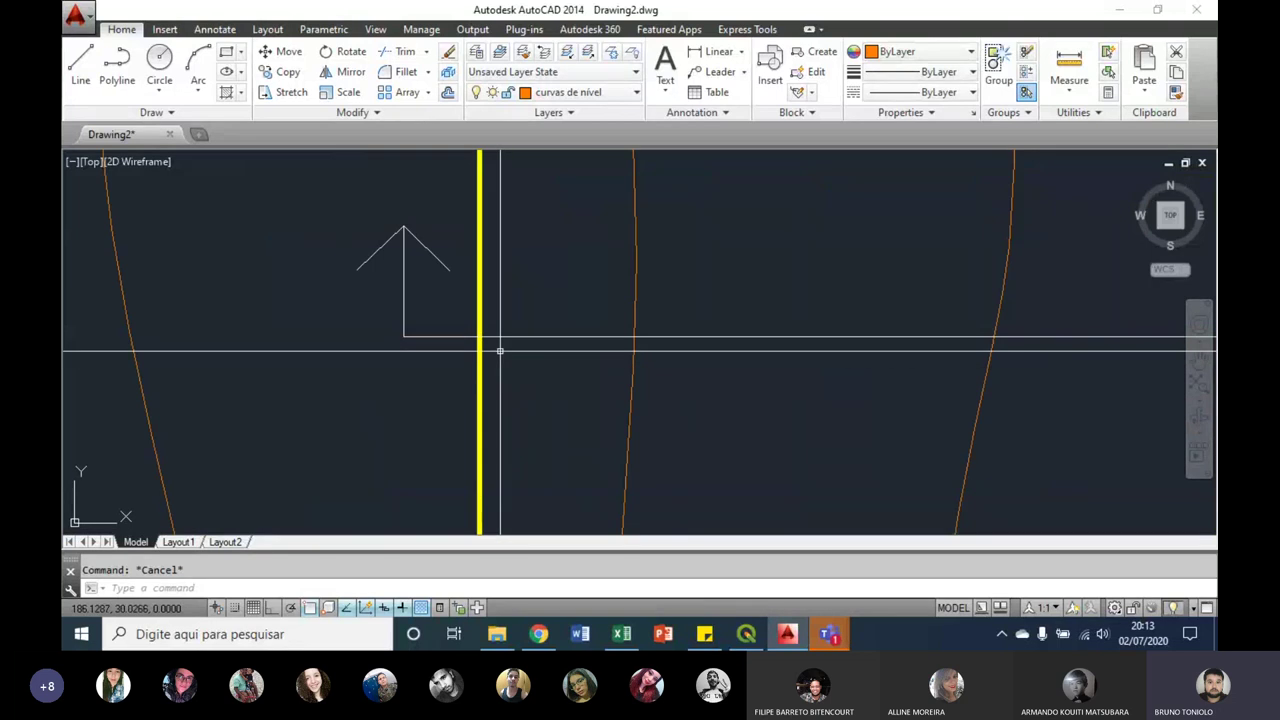
Step: Move the left section arrow horizontally farther left with Ortho on
scroll(420, 340, down, 2)
middle_drag(443, 351, 593, 349)
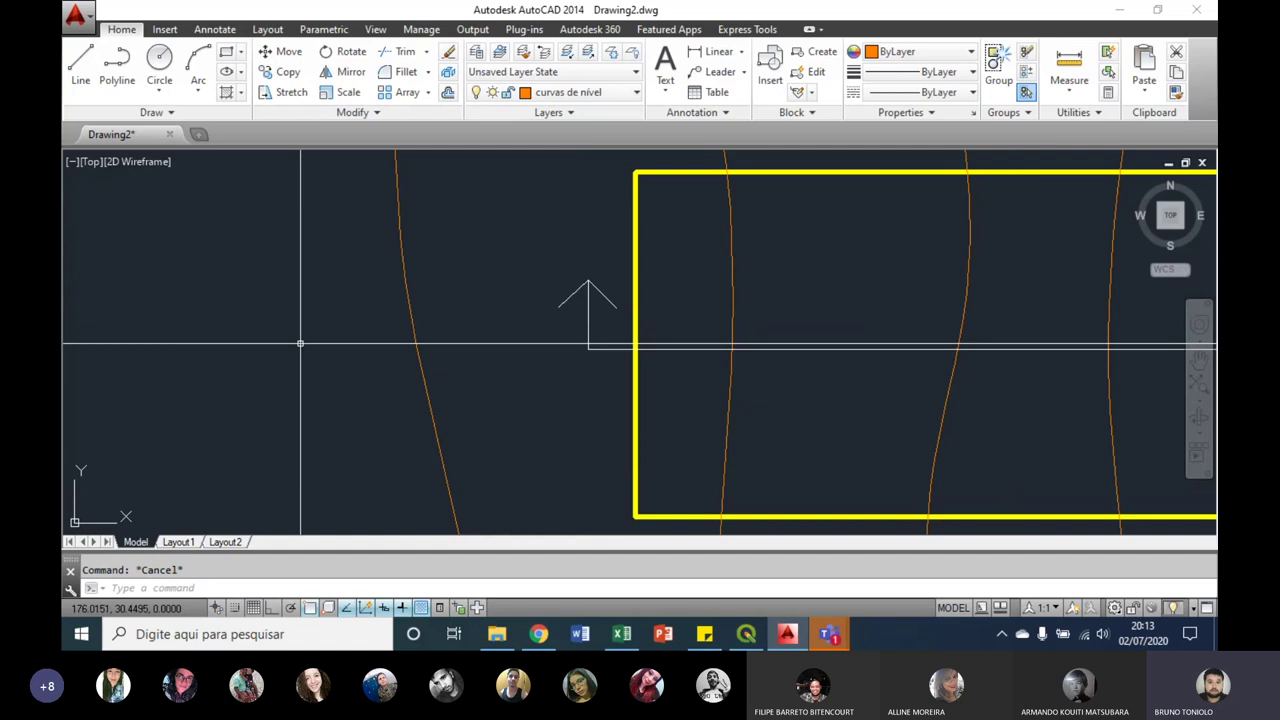
drag(620, 268, 580, 349)
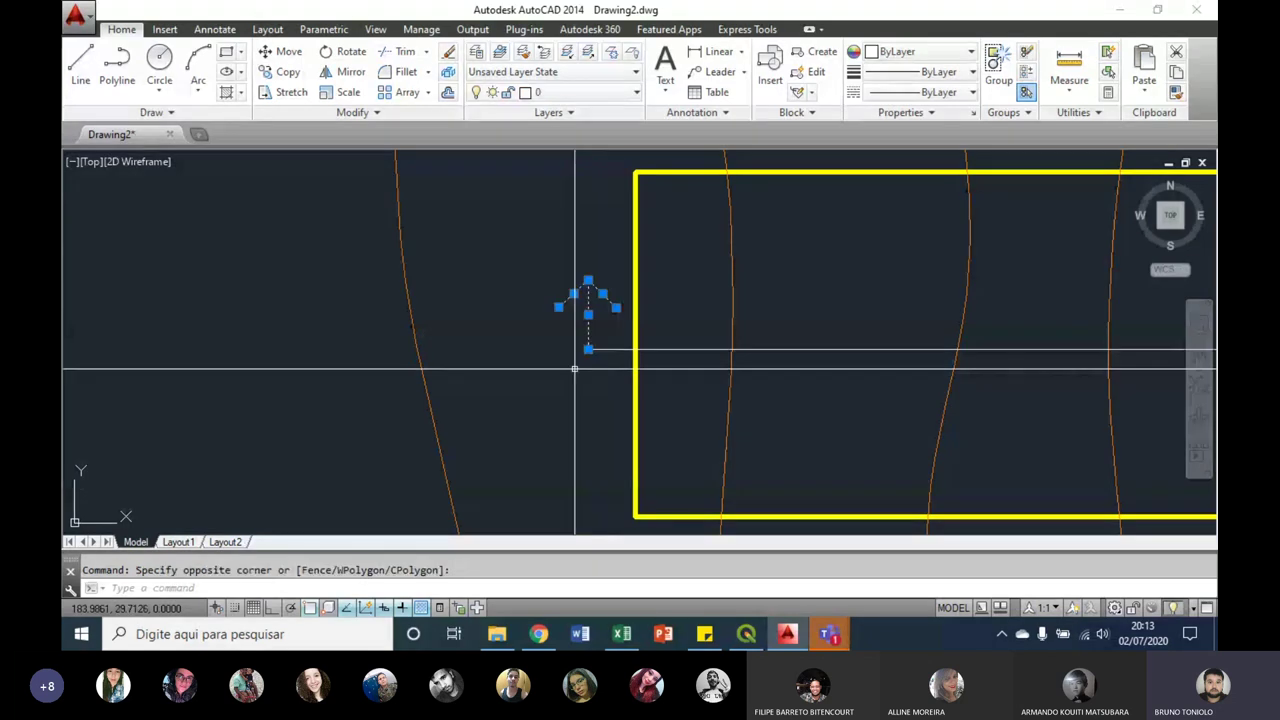
text(m)
key(Return)
click(593, 367)
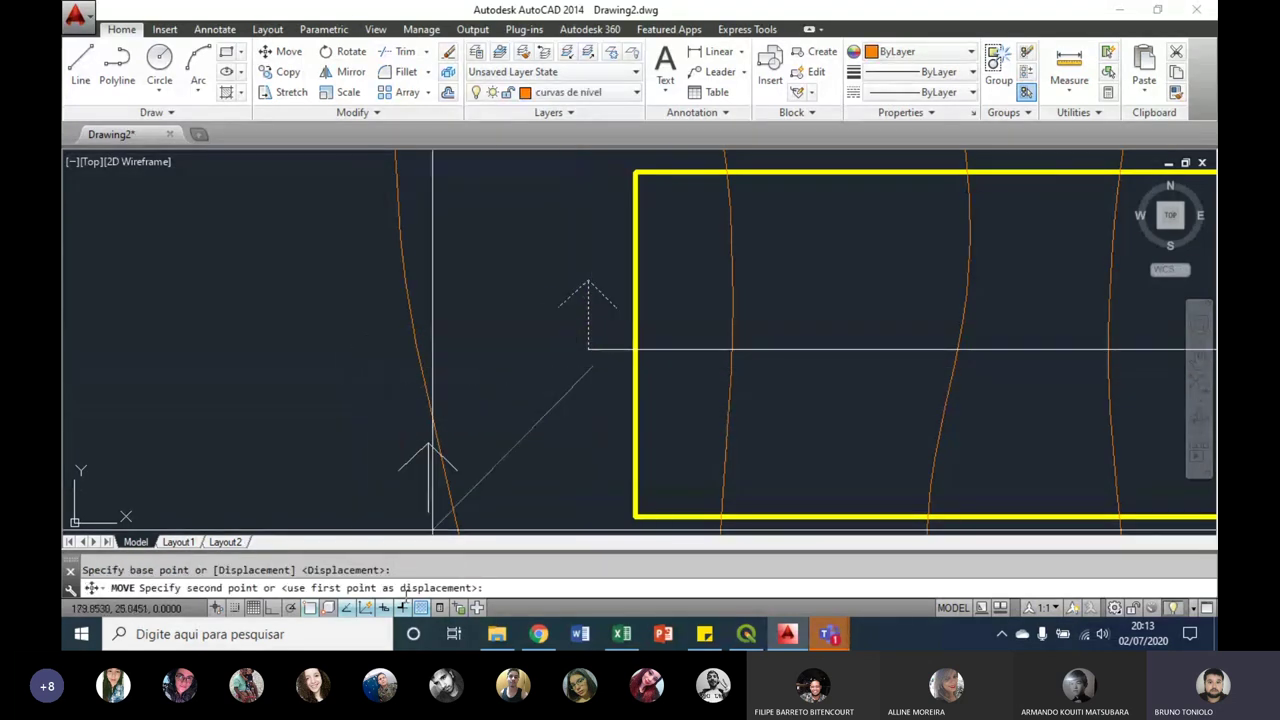
click(275, 608)
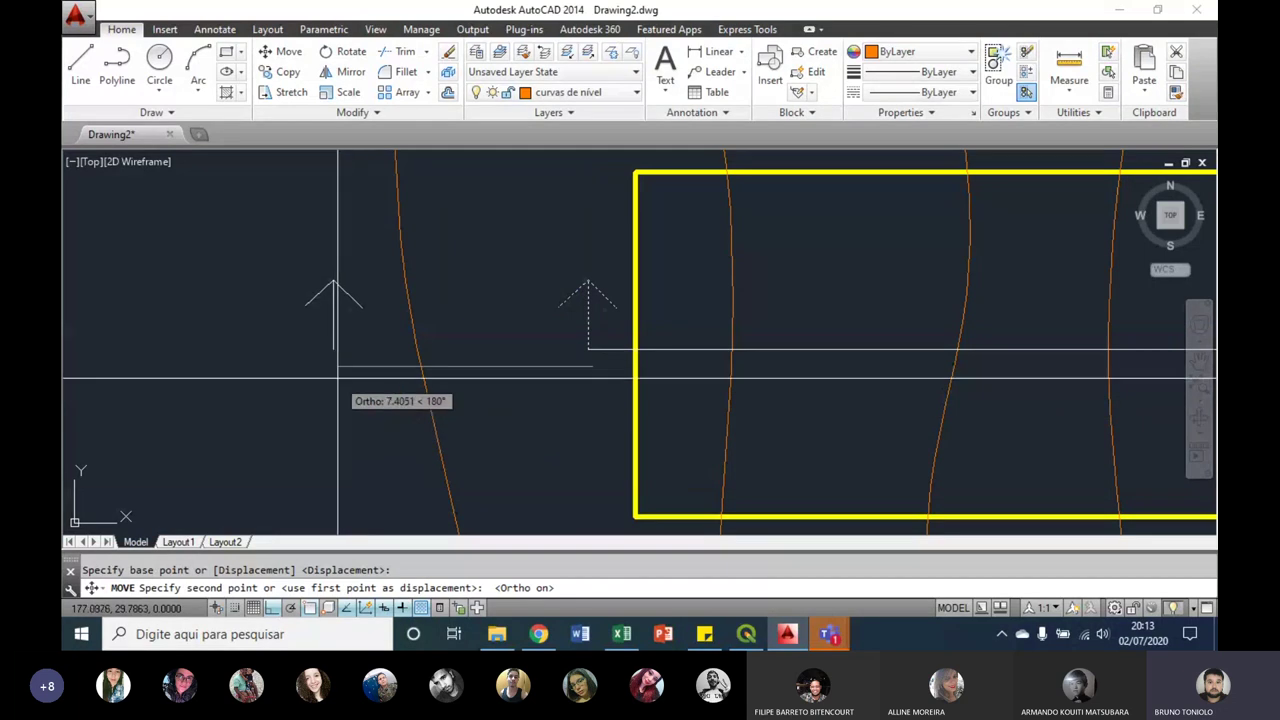
click(330, 373)
key(Escape)
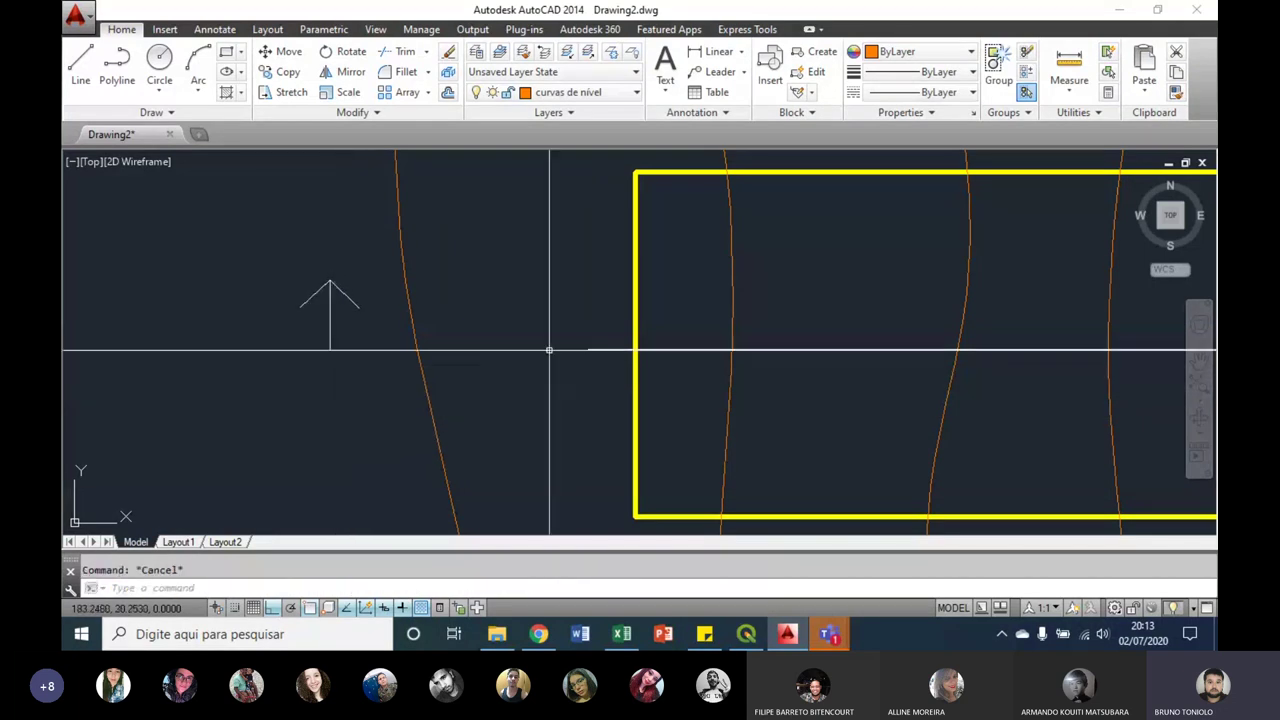
Step: Stretch the section line's left end out to the moved left arrow
click(584, 347)
click(584, 347)
click(331, 345)
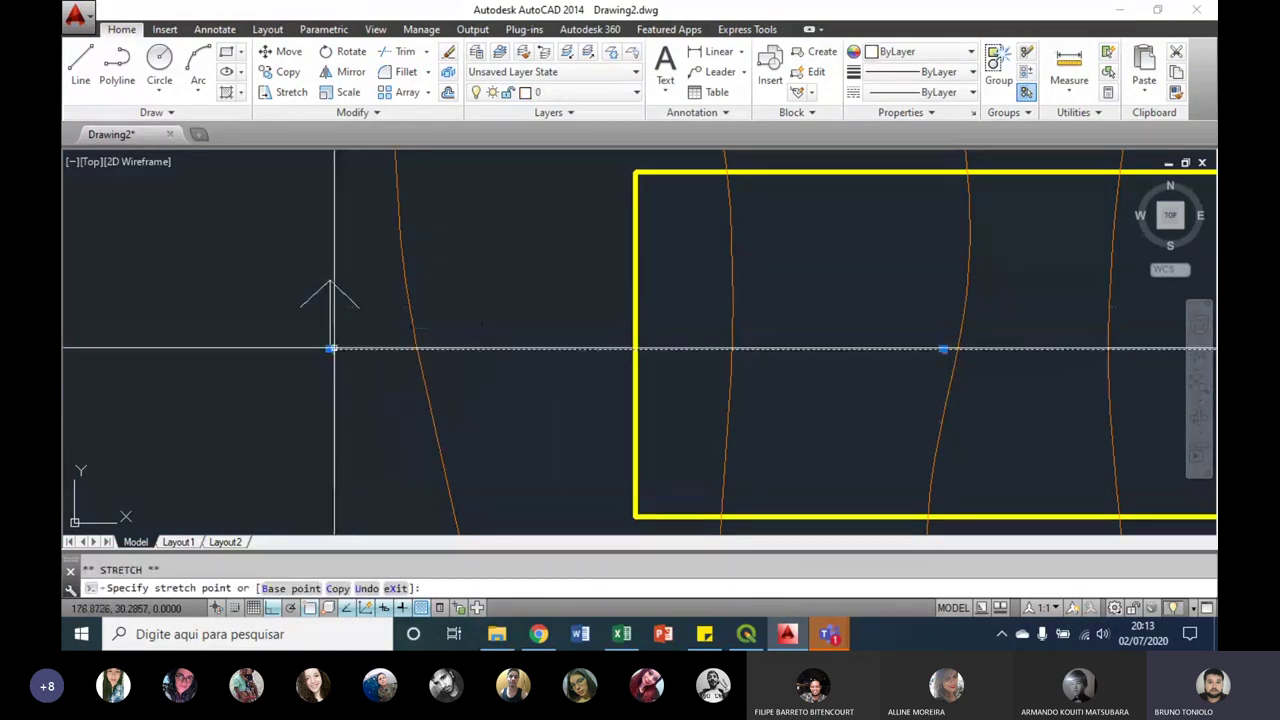
key(Escape)
scroll(333, 310, down, 4)
scroll(333, 310, down, 2)
scroll(652, 306, up, 4)
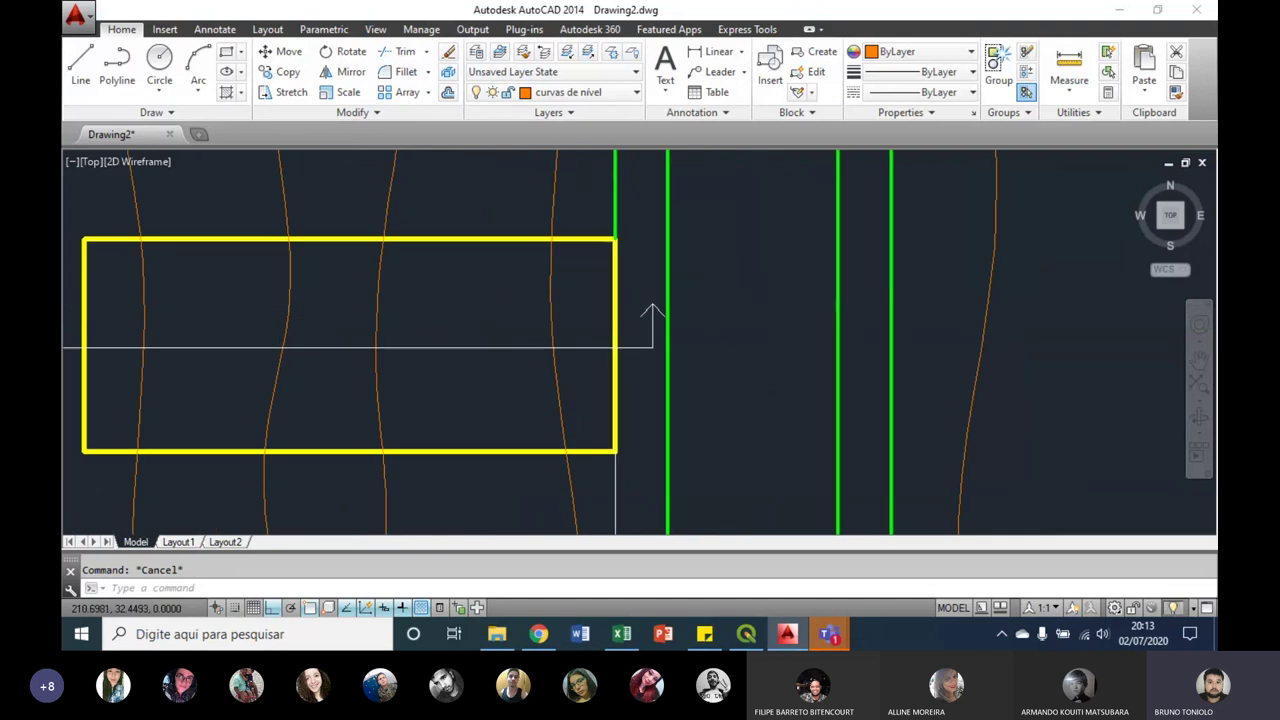
scroll(673, 360, up, 2)
scroll(673, 360, down, 3)
scroll(666, 337, up, 2)
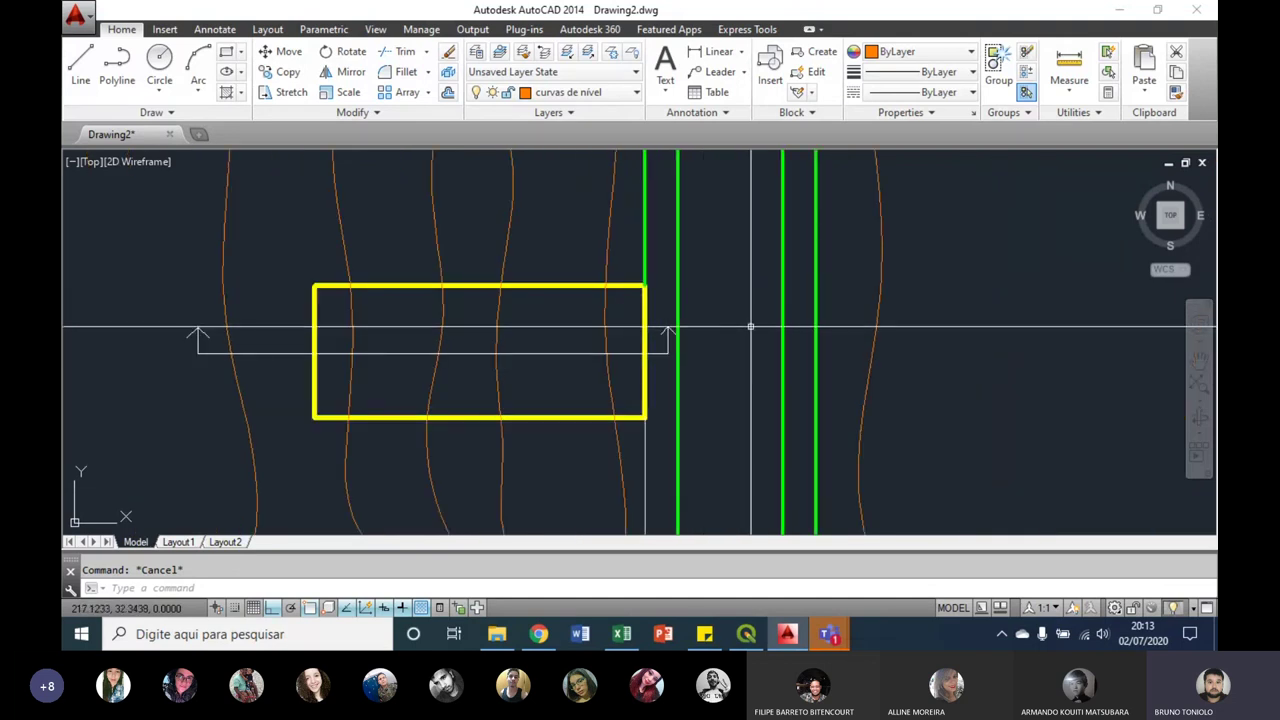
scroll(725, 337, up, 2)
Step: Move the right section arrow horizontally farther right along the line
click(570, 320)
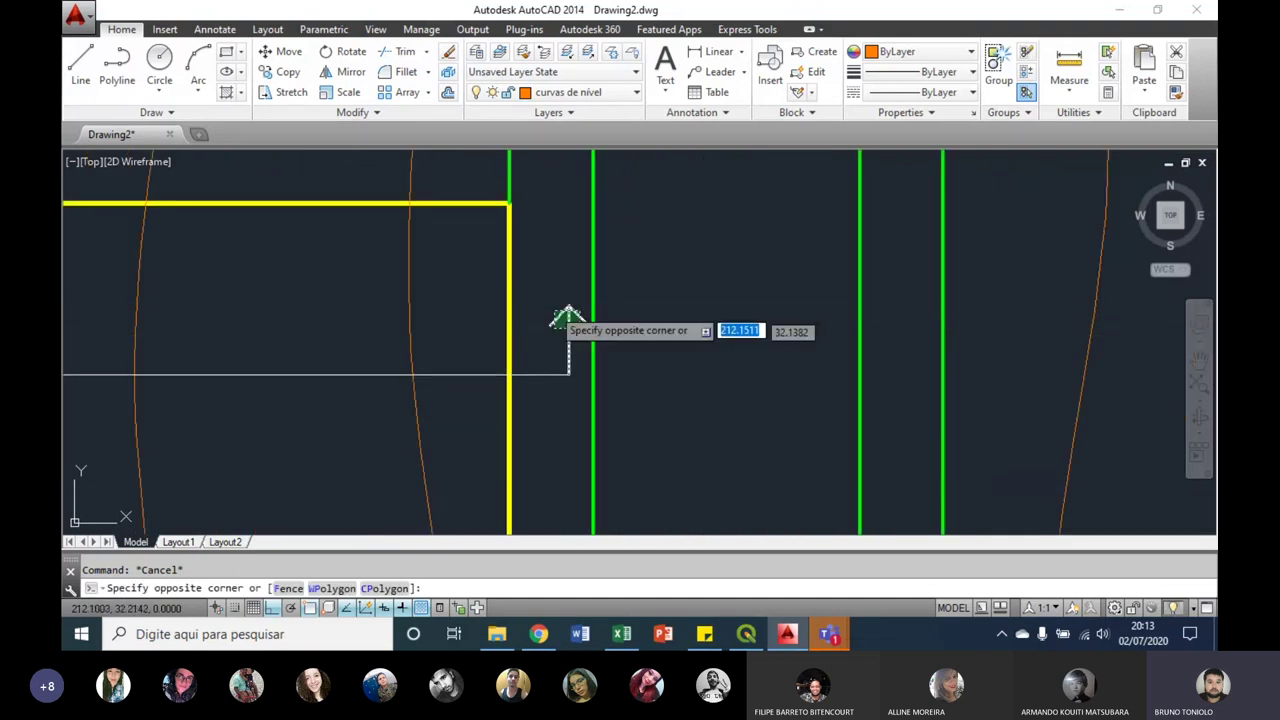
click(560, 318)
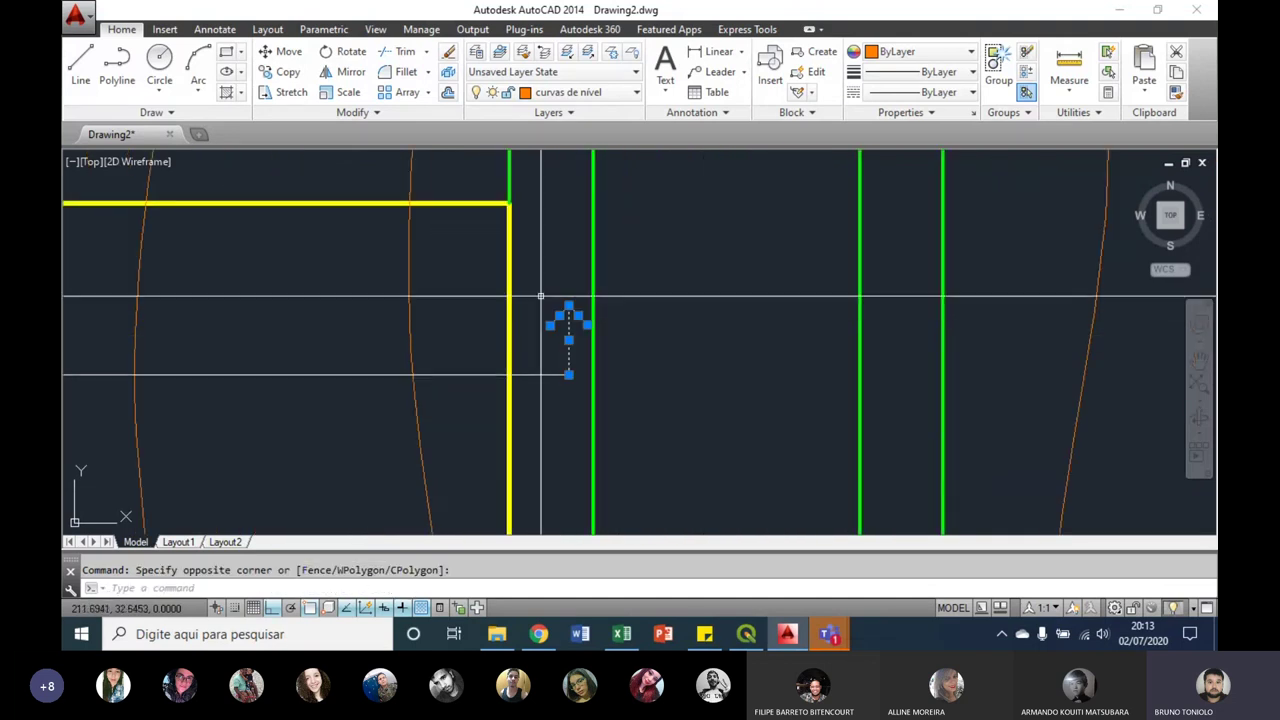
text(m)
key(Return)
click(547, 361)
scroll(560, 380, down, 2)
scroll(570, 400, up, 2)
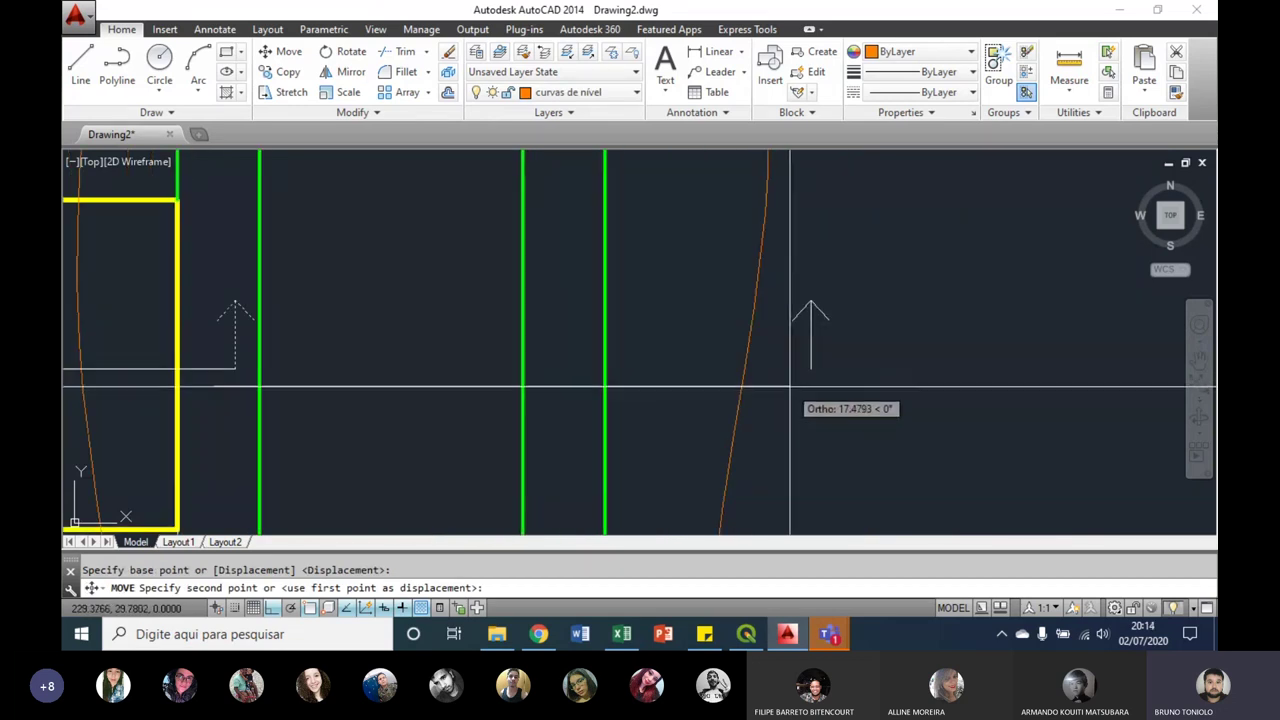
click(790, 386)
key(Escape)
Step: Stretch the section line's right end out to the moved right arrow
click(336, 350)
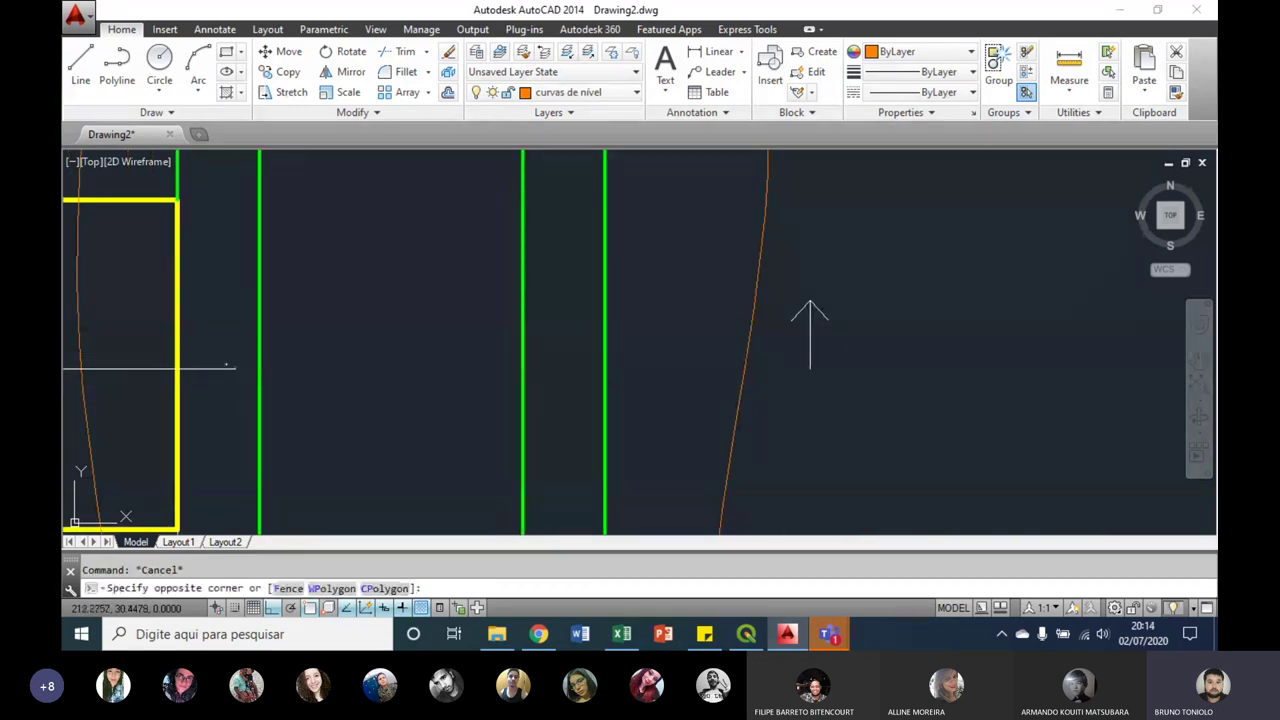
click(232, 374)
click(234, 368)
click(806, 368)
key(Escape)
scroll(766, 357, down, 4)
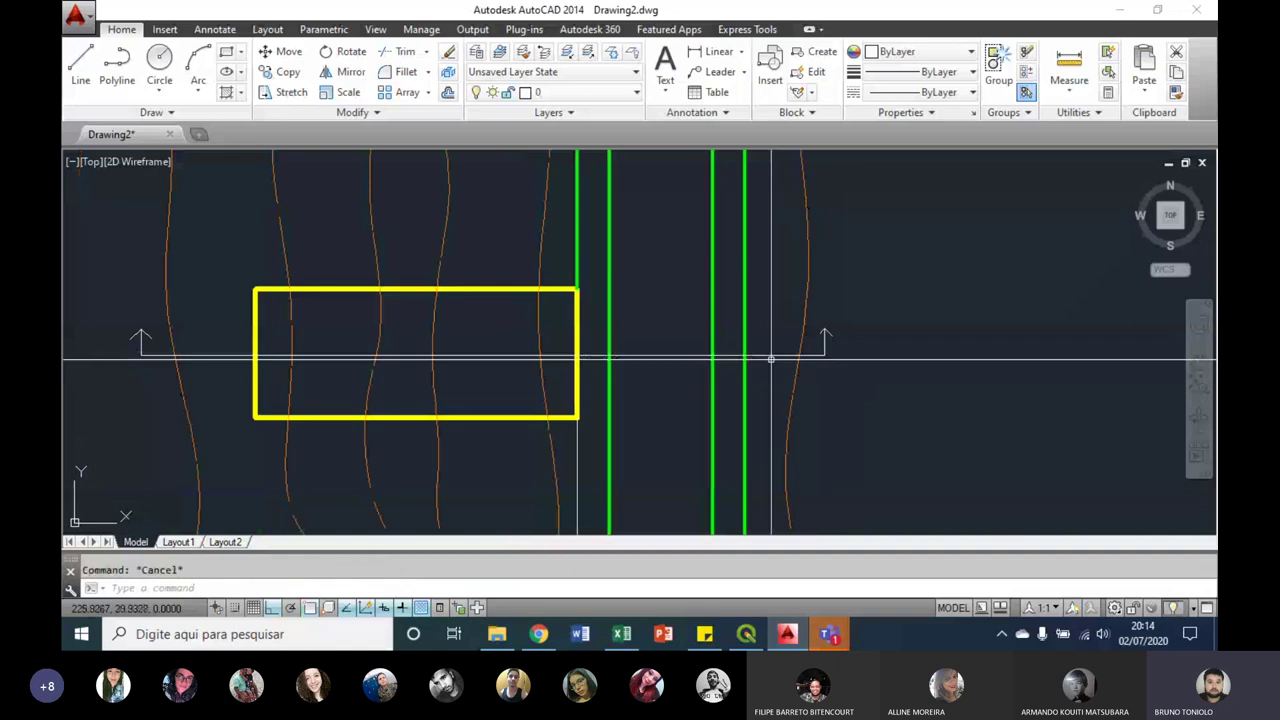
scroll(634, 286, down, 3)
middle_drag(587, 323, 587, 283)
scroll(560, 260, down, 2)
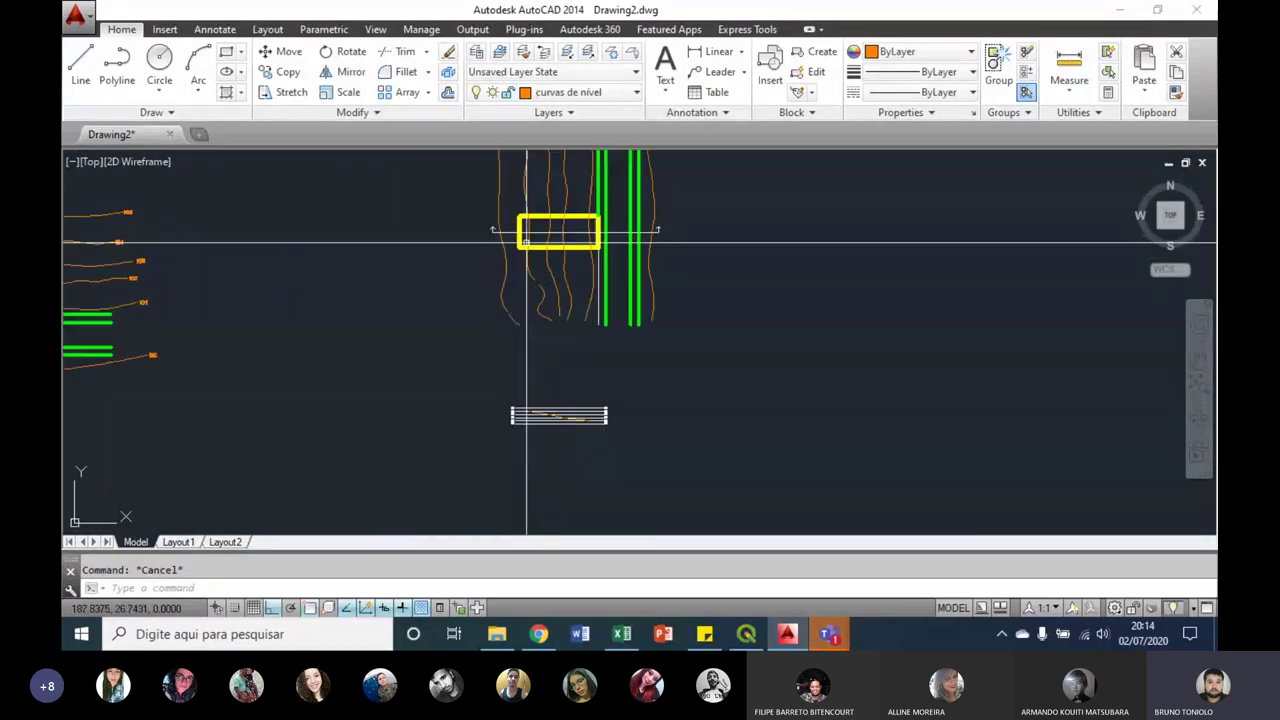
scroll(516, 231, up, 5)
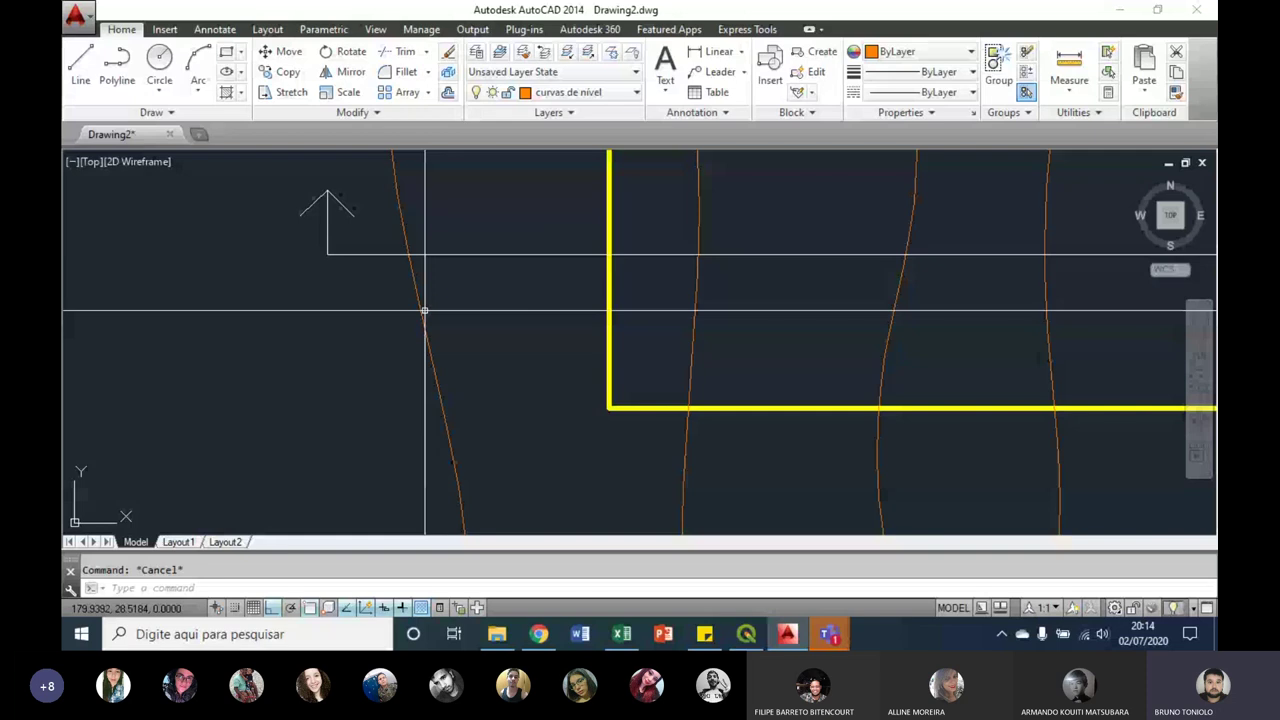
Step: Set the current drawing colour to Red
key(l)
key(Return)
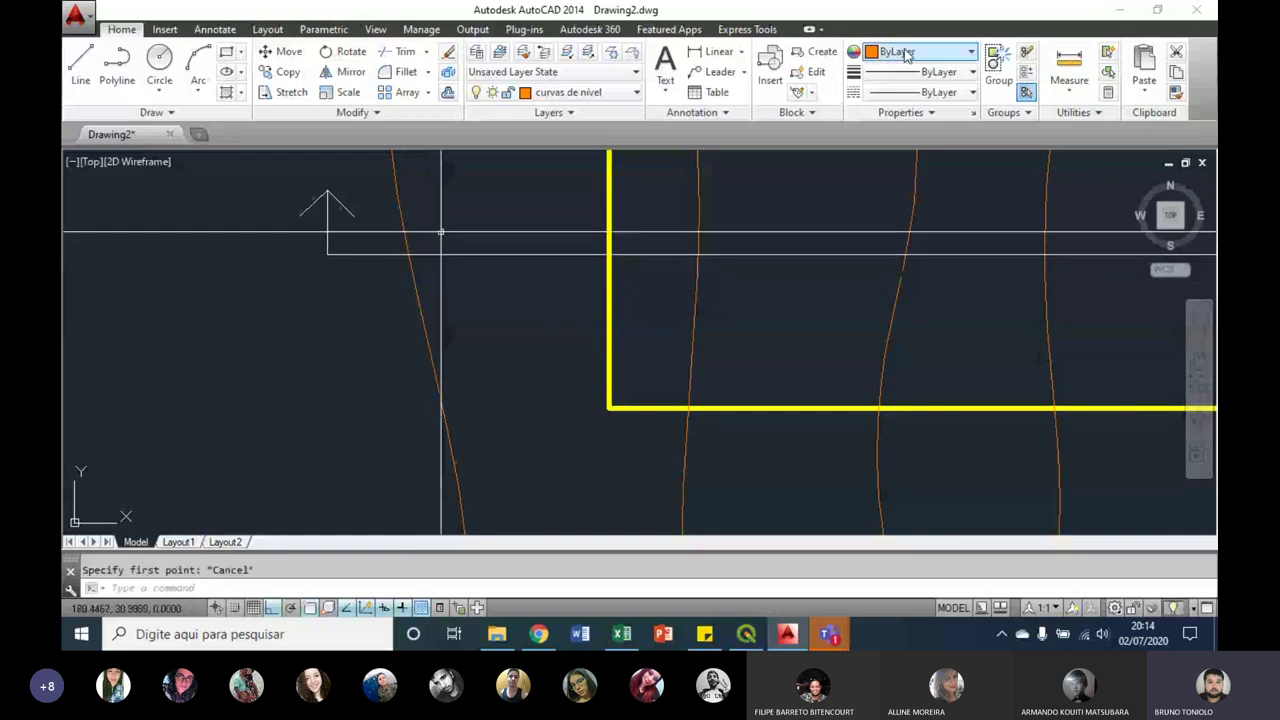
click(905, 55)
click(900, 88)
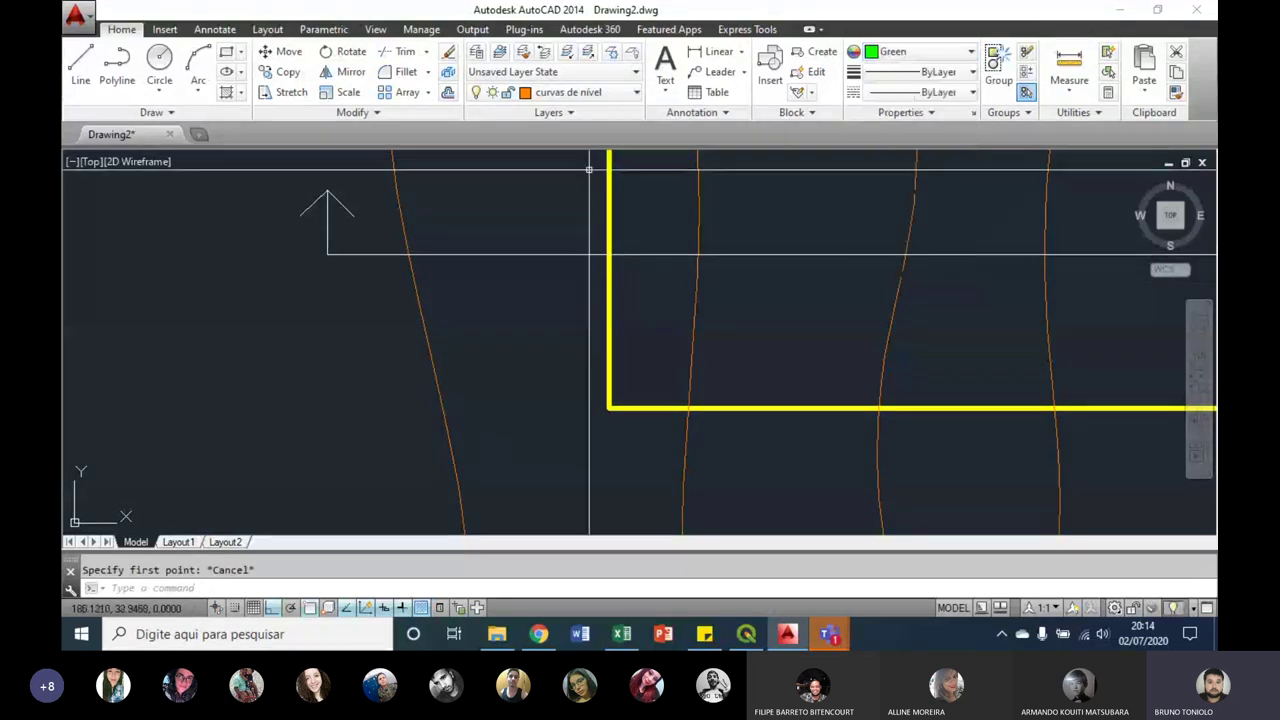
click(966, 51)
click(895, 117)
Step: Draw a red vertical line down from the section line's left end
key(l)
key(Return)
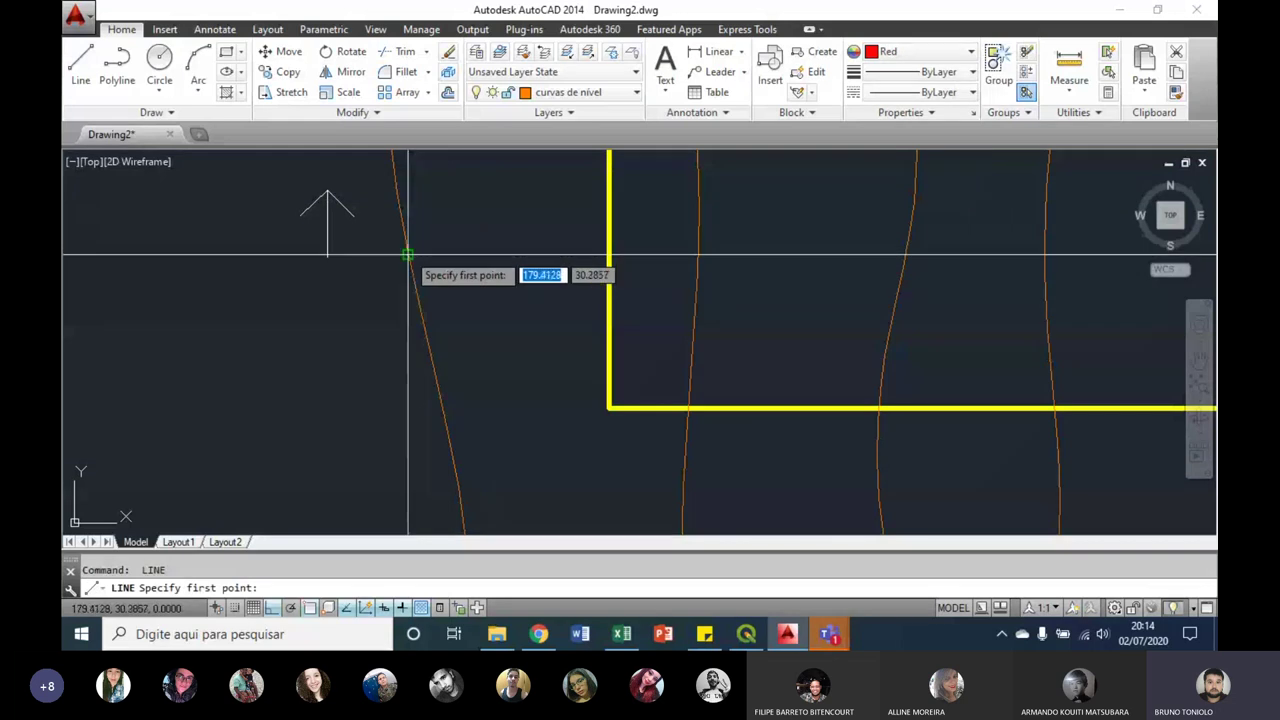
click(403, 257)
scroll(436, 256, down, 3)
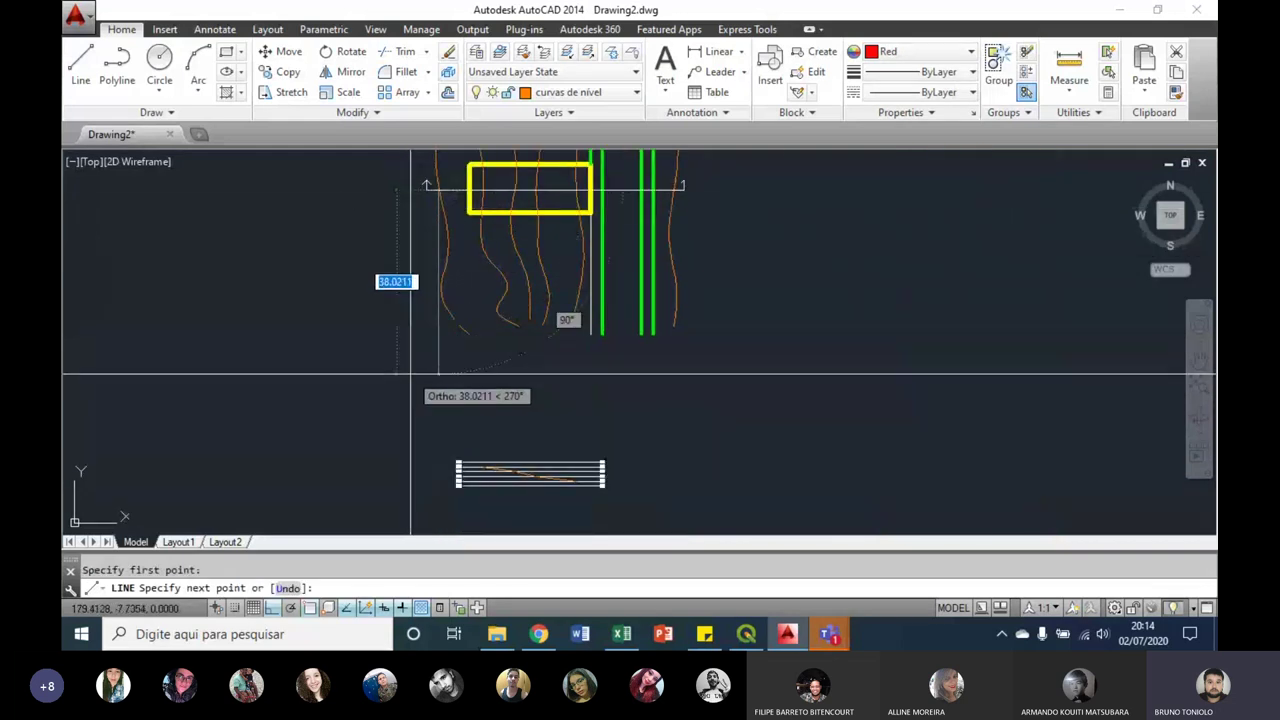
scroll(468, 432, up, 4)
key(Escape)
scroll(468, 432, down, 3)
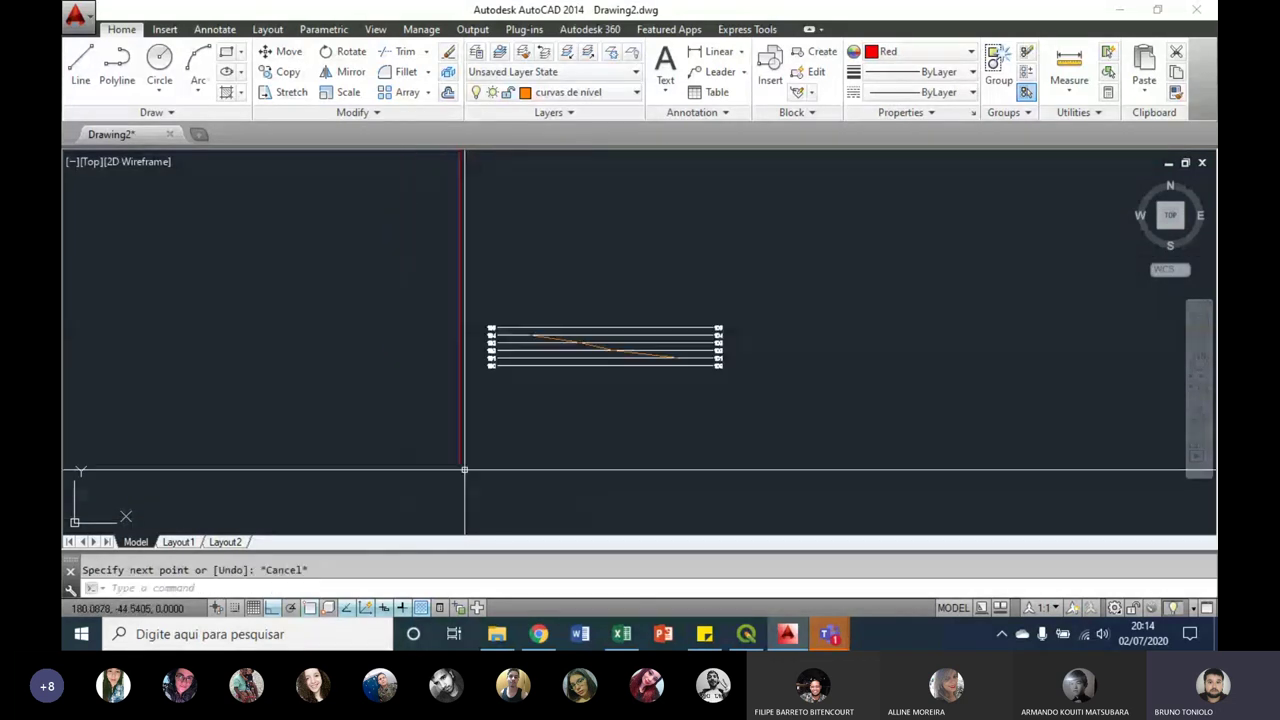
scroll(677, 200, up, 8)
Step: Begin a line from the section line's right end, then start EXTEND
key(space)
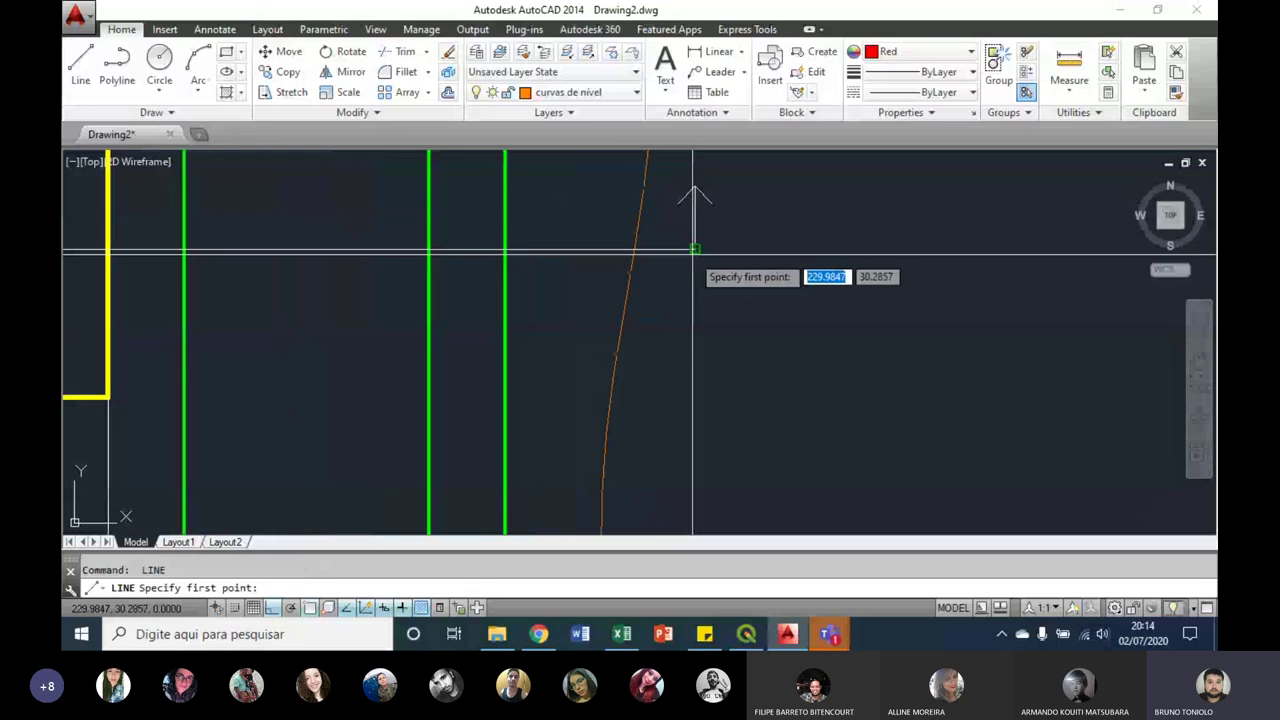
scroll(637, 248, down, 3)
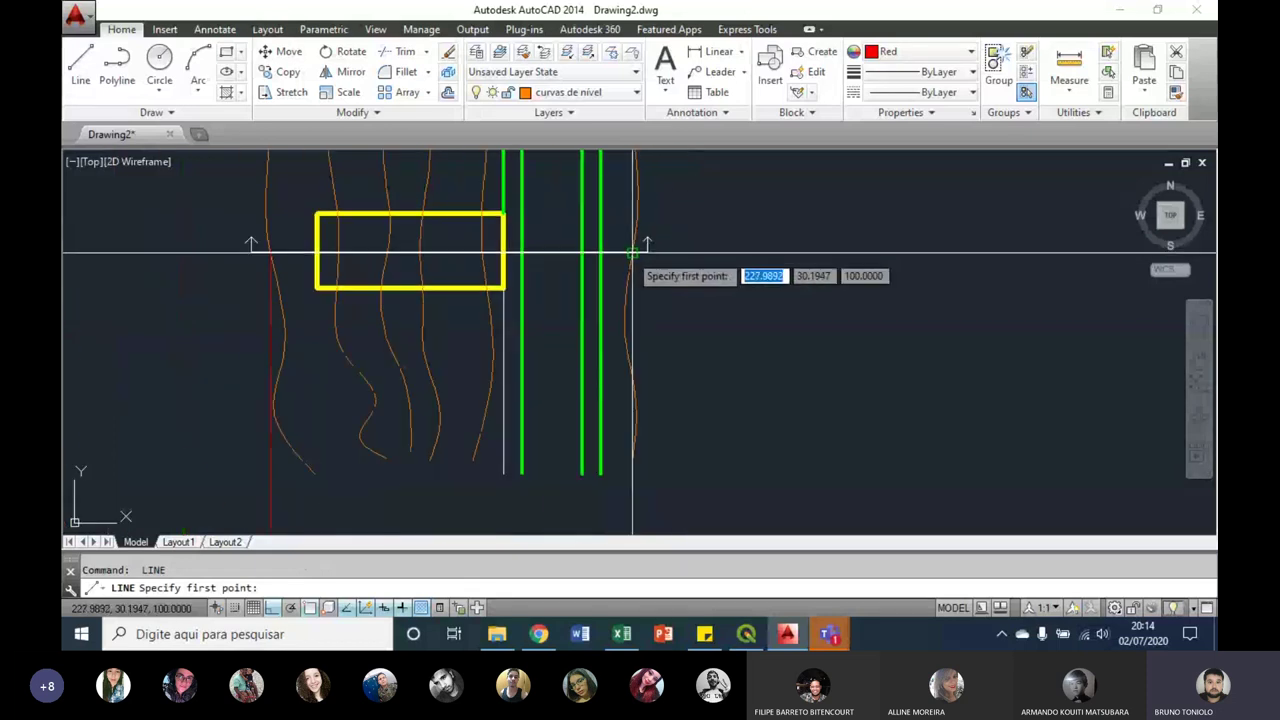
click(632, 251)
middle_drag(640, 520, 600, 300)
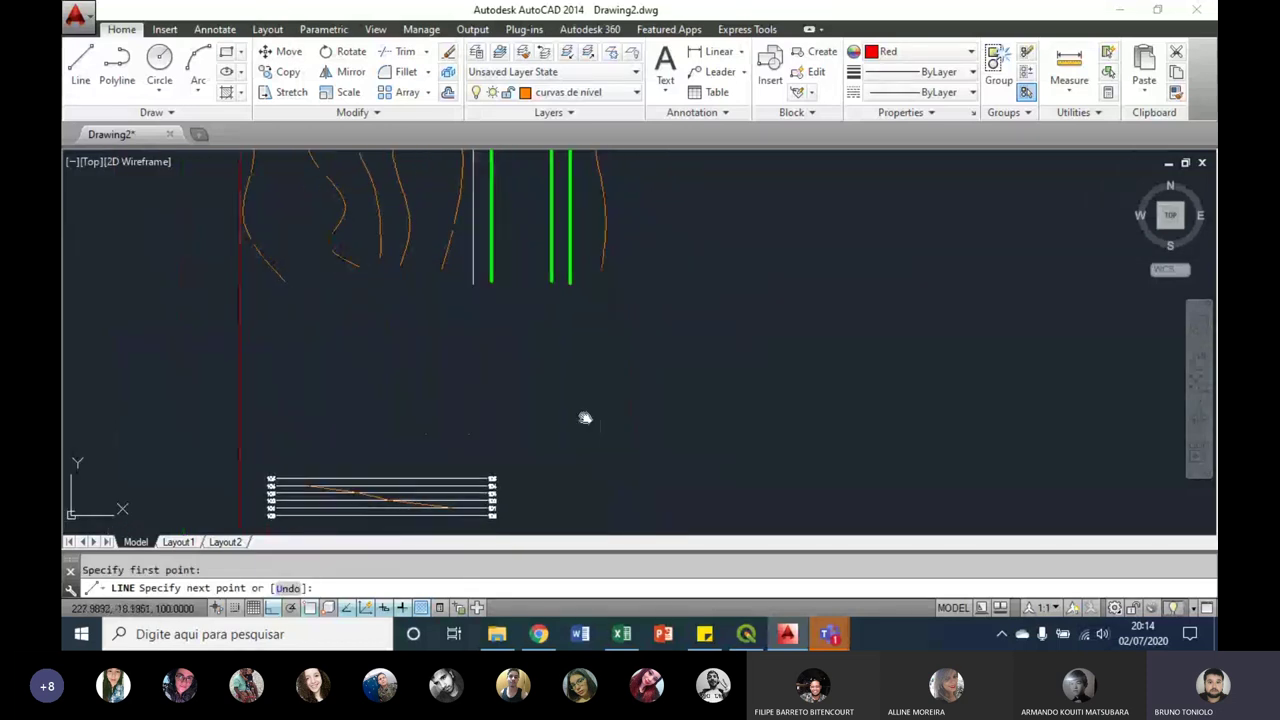
middle_drag(583, 530, 572, 460)
scroll(205, 388, up, 3)
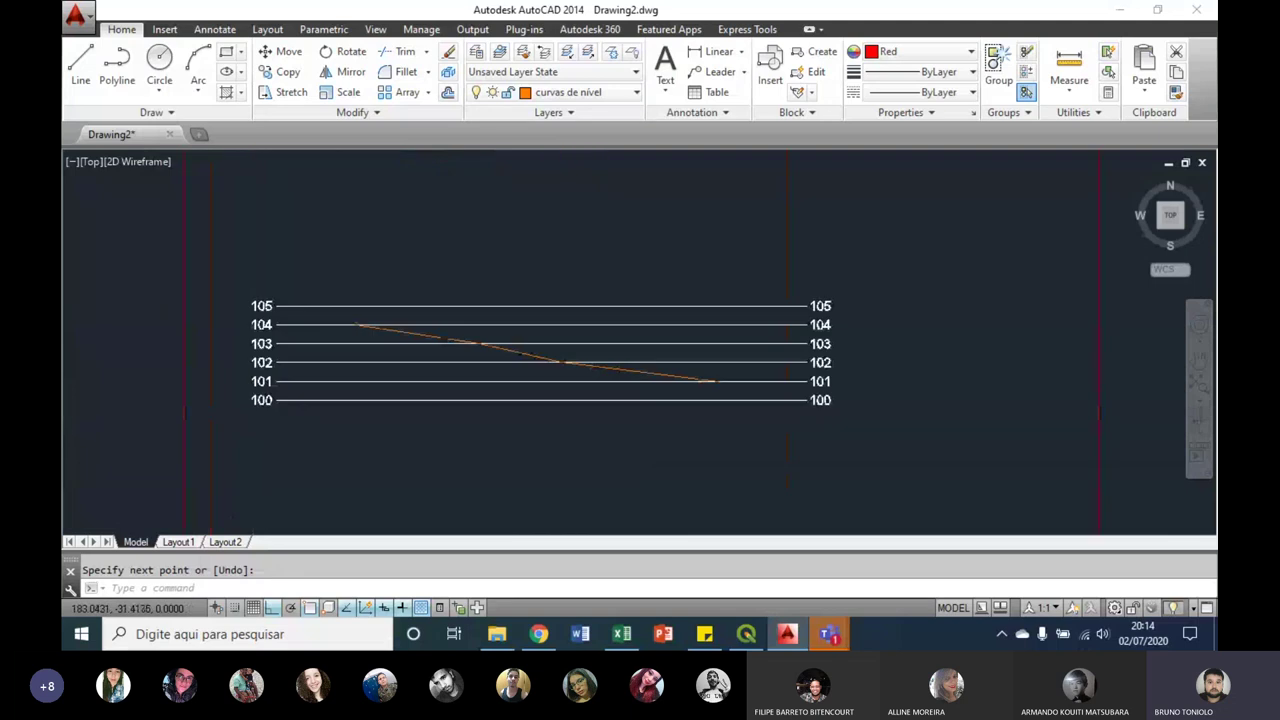
scroll(205, 388, up, 2)
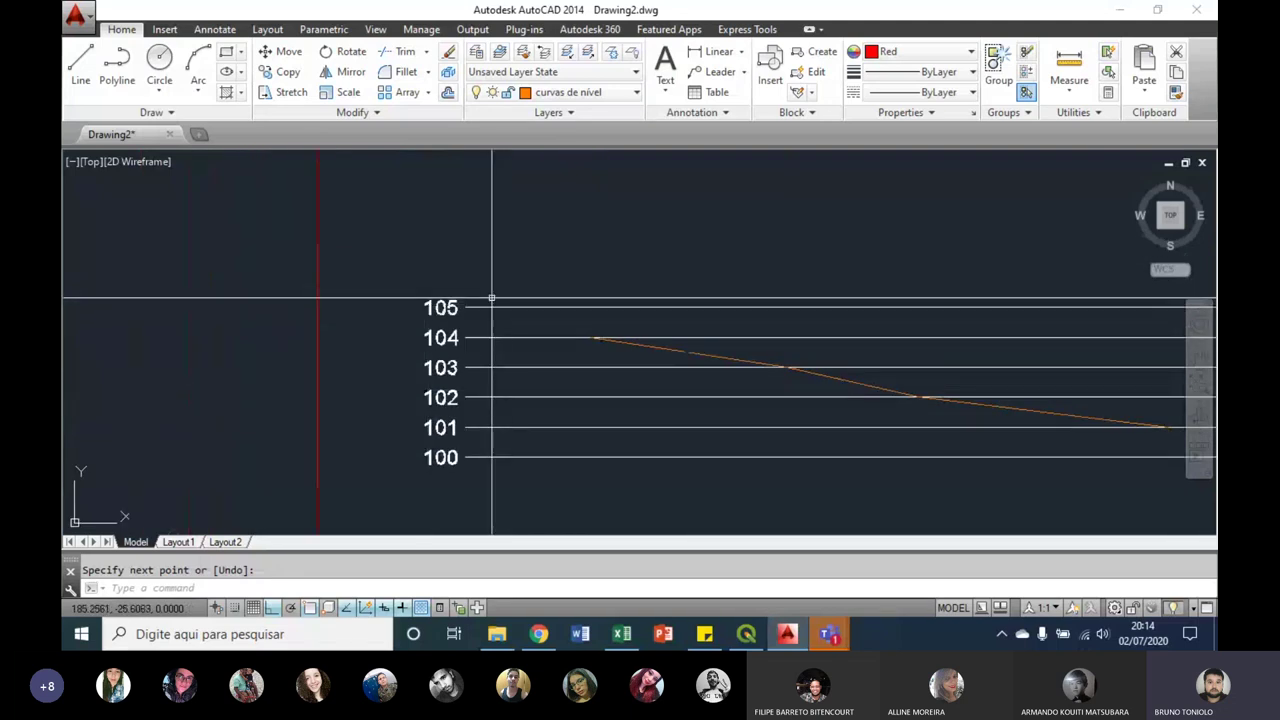
key(Escape)
text(ex)
key(Return)
key(Return)
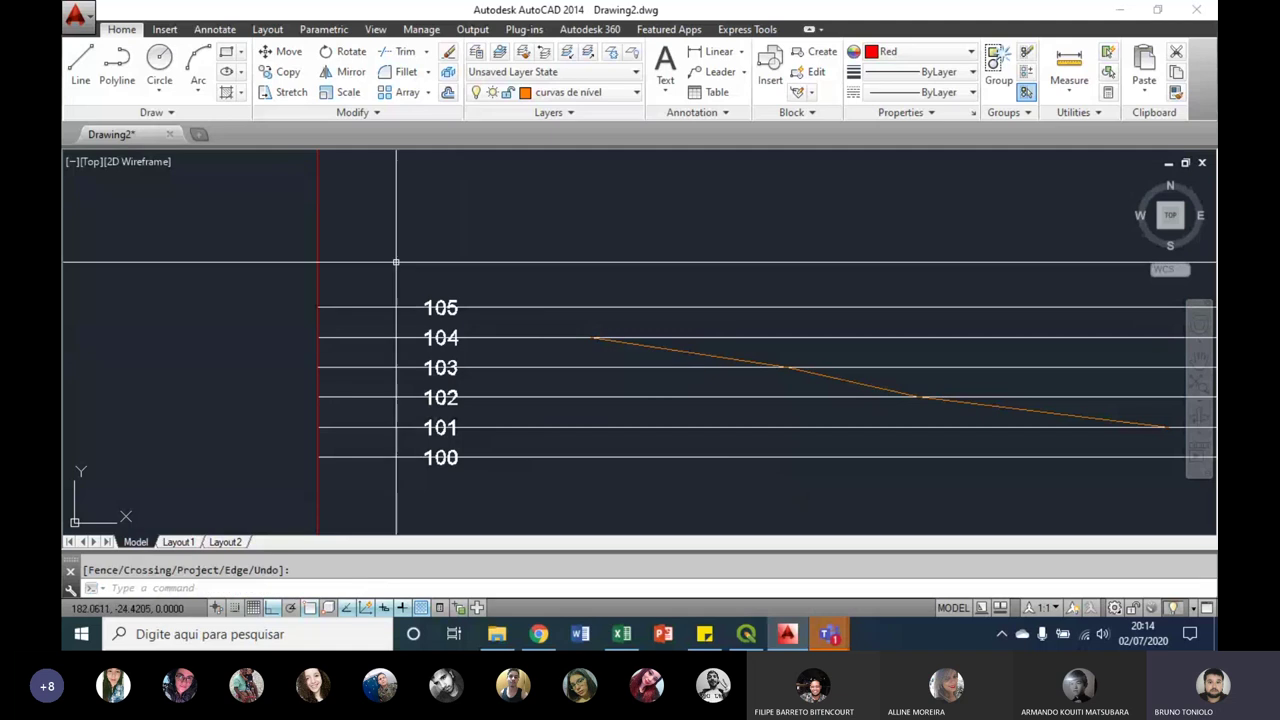
Step: Extend the 100–105 elevation lines to the right red boundary line
scroll(392, 265, down, 4)
click(738, 360)
click(715, 300)
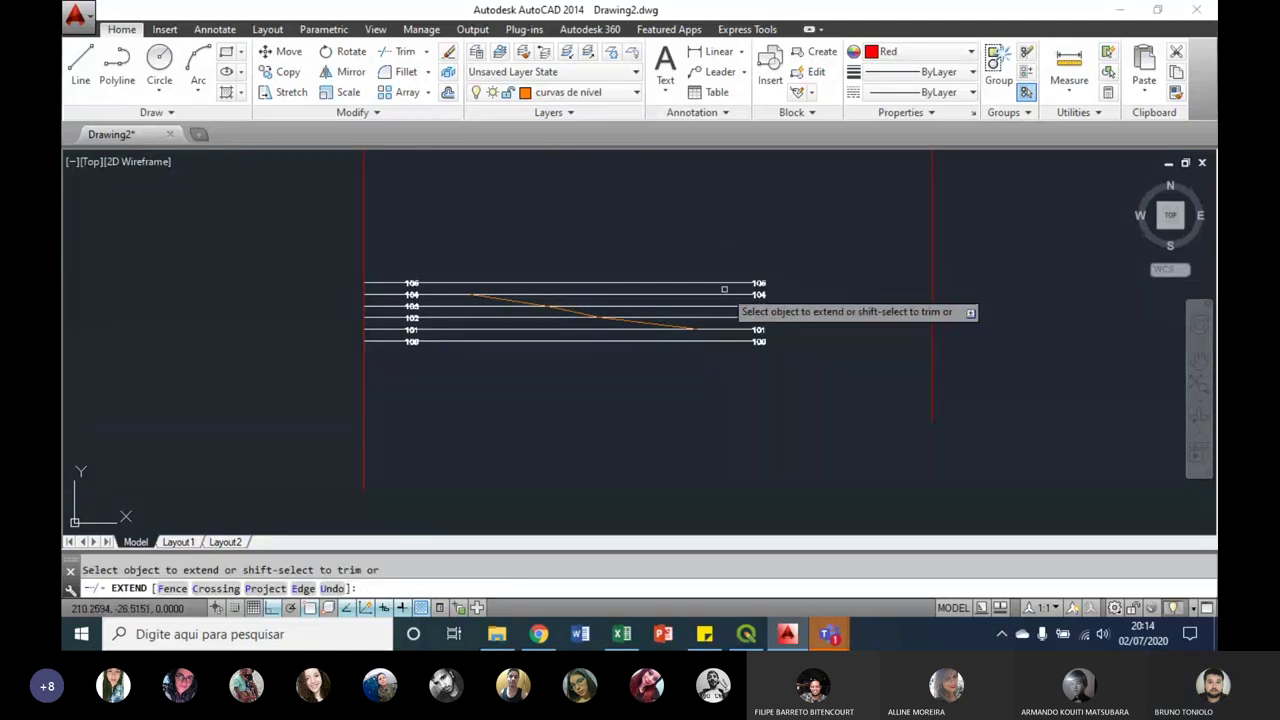
click(748, 352)
key(Escape)
key(Return)
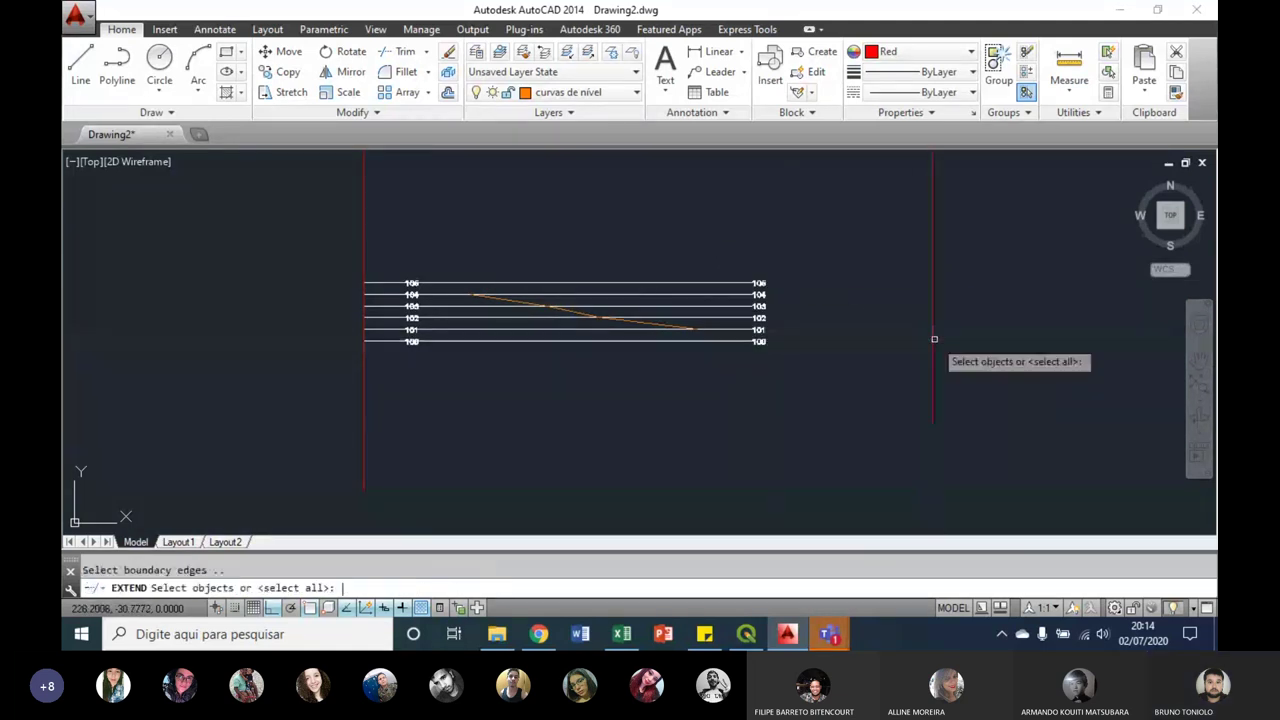
click(931, 337)
key(Return)
click(736, 307)
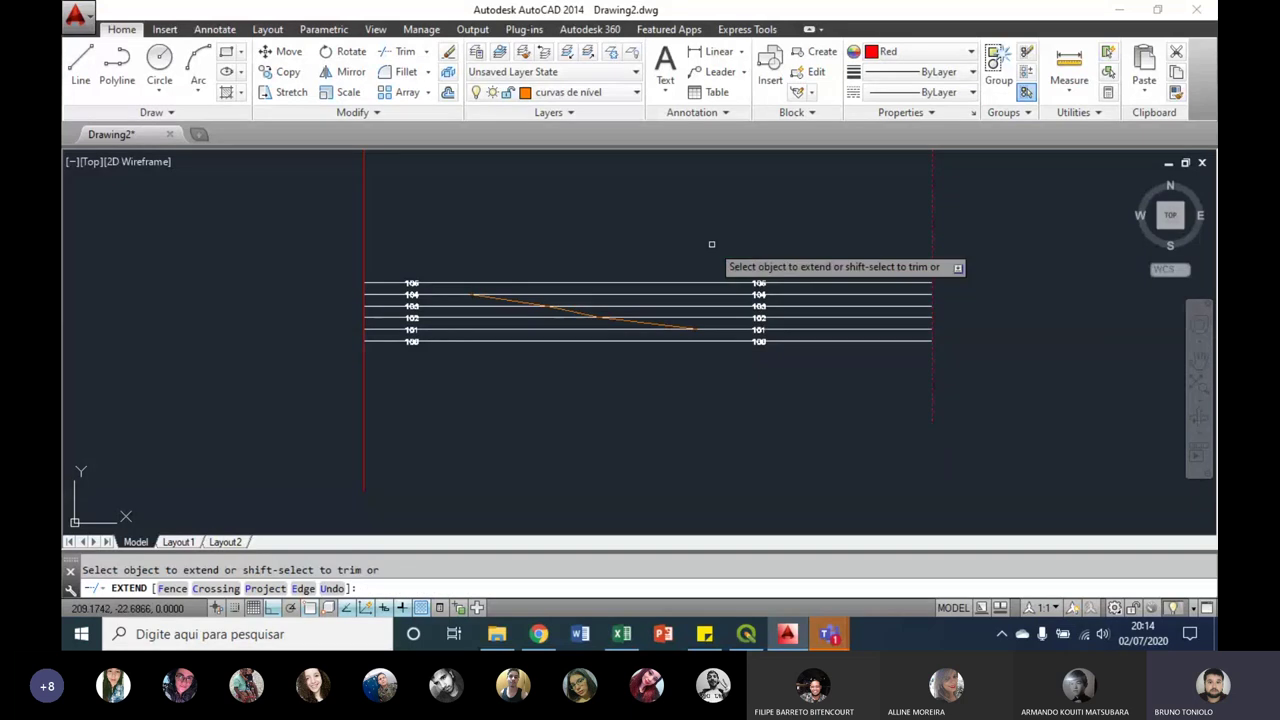
Step: Select the right-hand 100–105 labels for a move, then cancel the move
scroll(404, 293, up, 2)
click(393, 258)
click(481, 370)
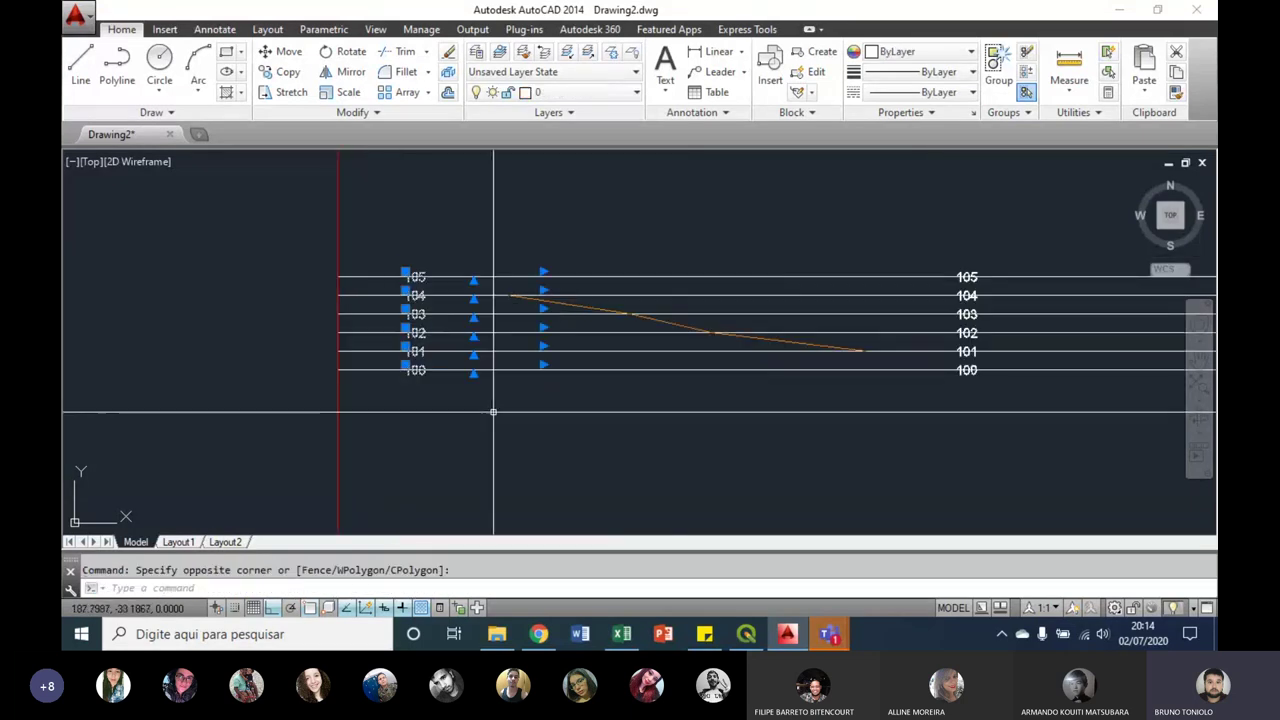
text(m)
key(Return)
click(494, 414)
scroll(470, 440, up, 2)
key(Escape)
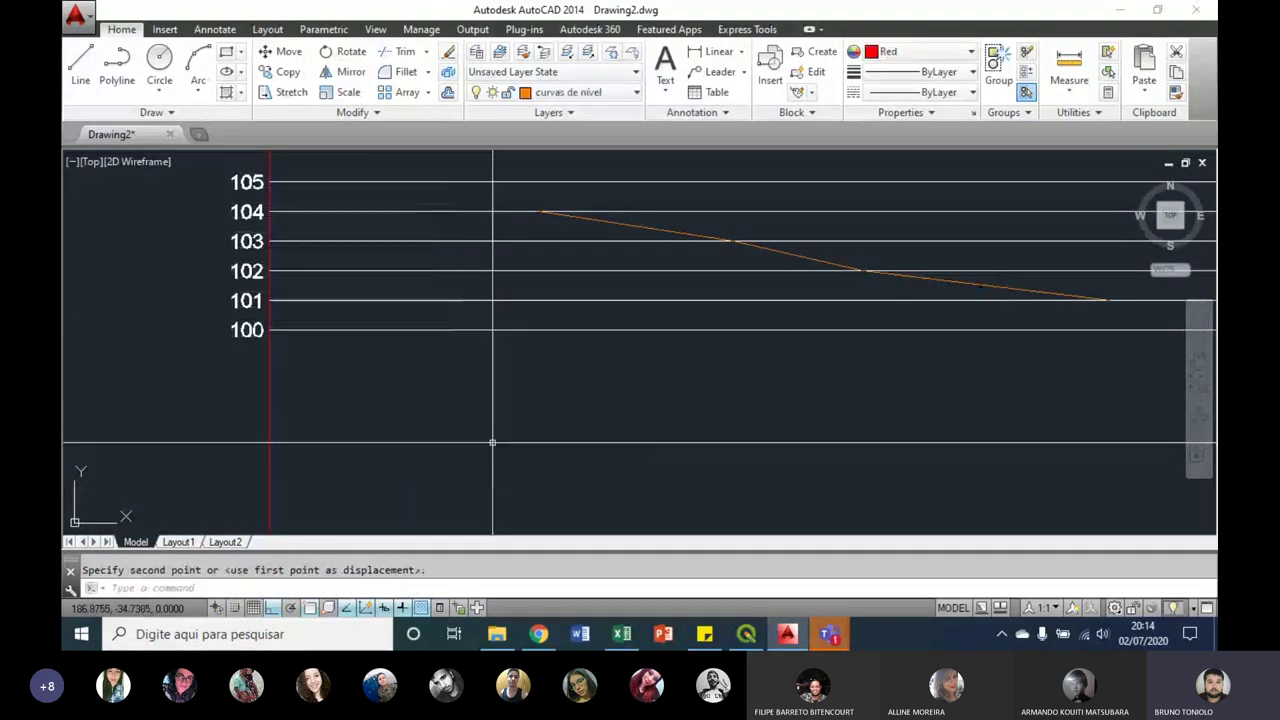
Step: Delete the extra vertical construction line
scroll(482, 432, down, 3)
click(445, 438)
click(387, 442)
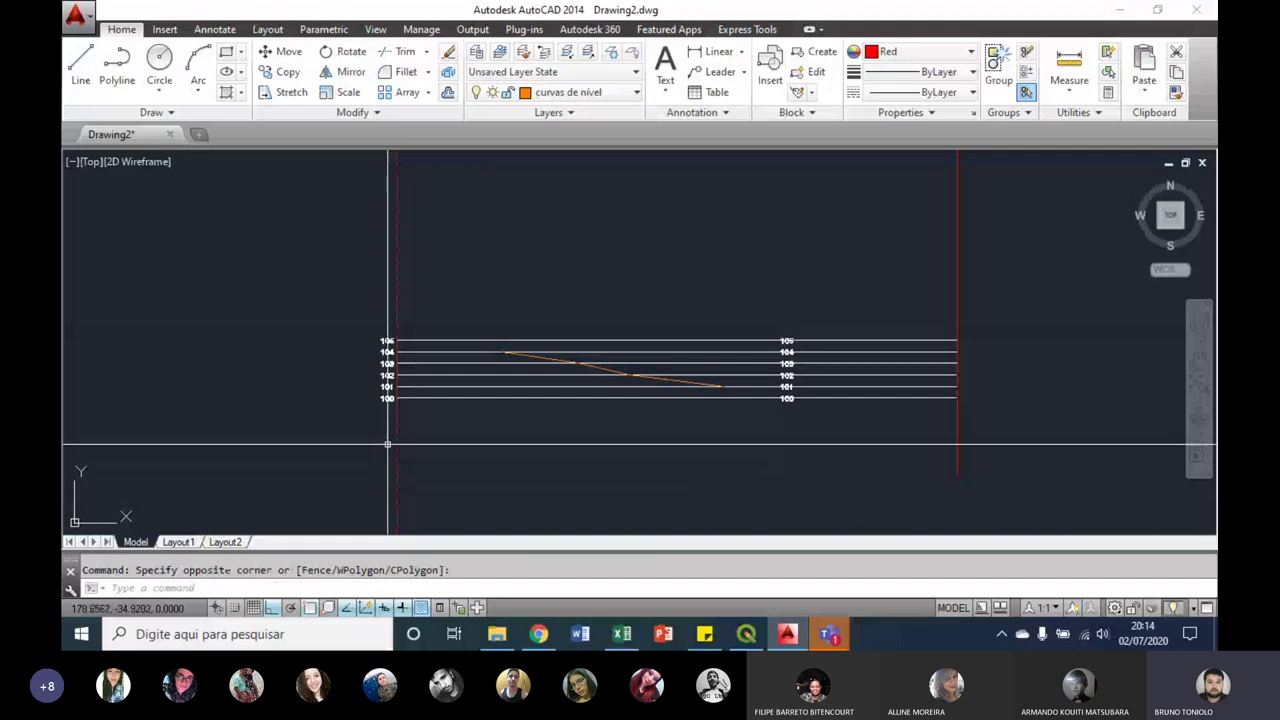
click(390, 444)
key(Delete)
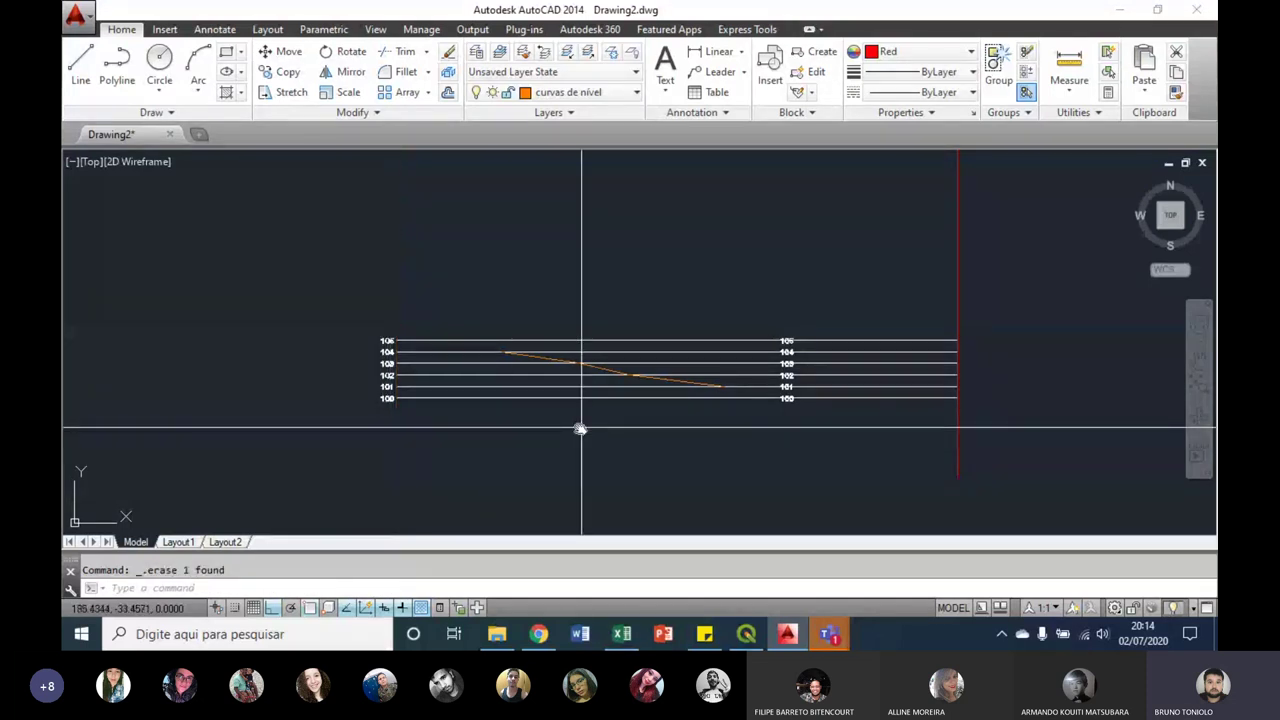
Step: Move the right-hand 100–105 labels to the extended line ends
middle_drag(581, 429, 371, 429)
click(552, 303)
click(593, 440)
text(m)
key(Return)
click(606, 441)
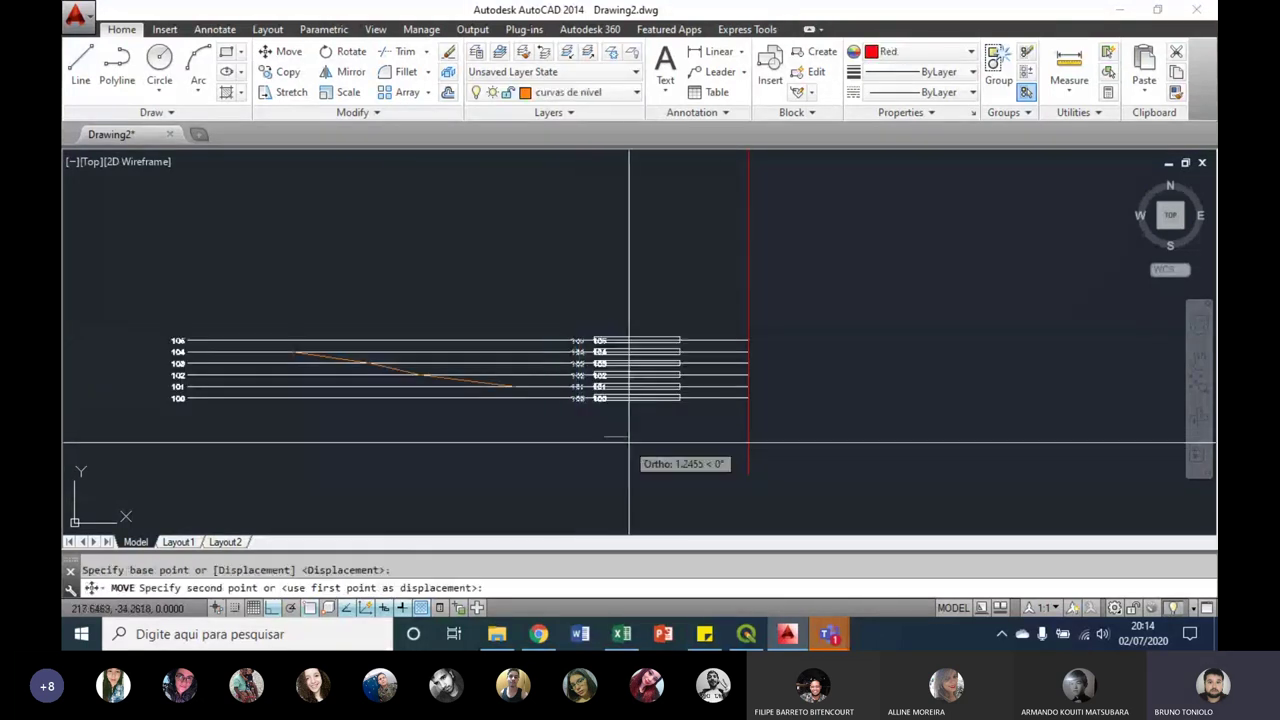
scroll(714, 440, up, 4)
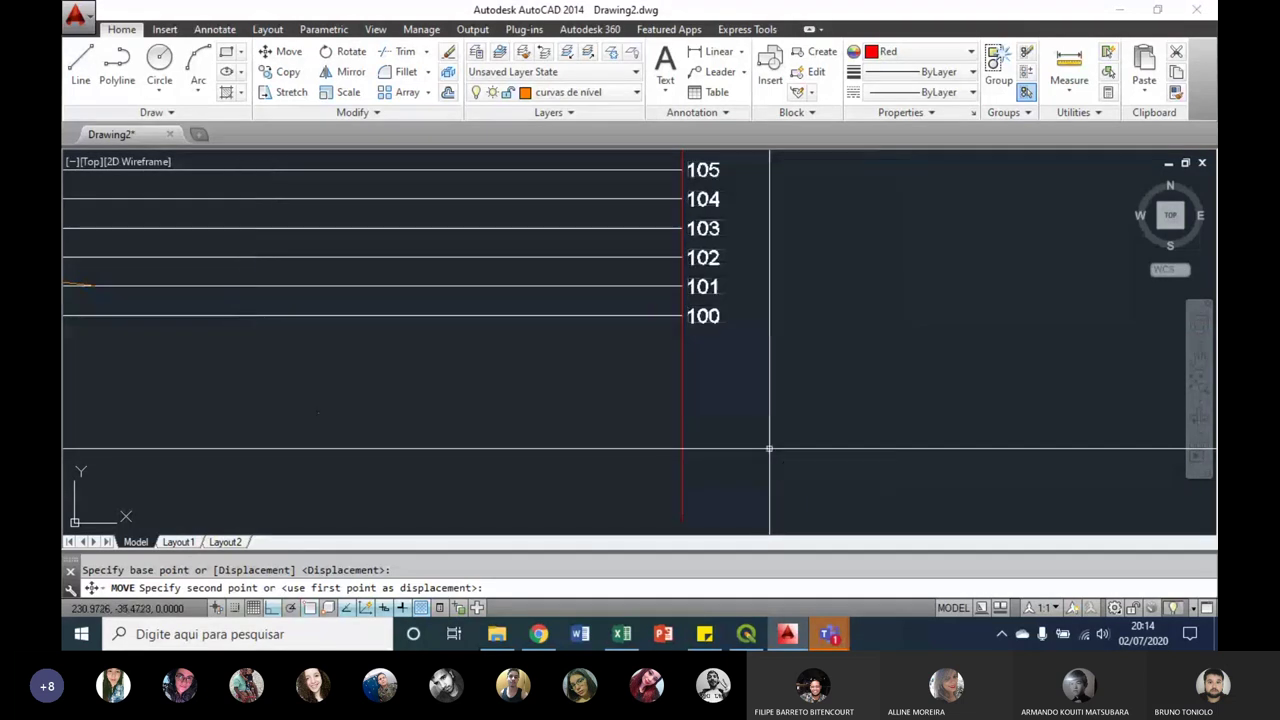
scroll(770, 449, down, 4)
click(771, 449)
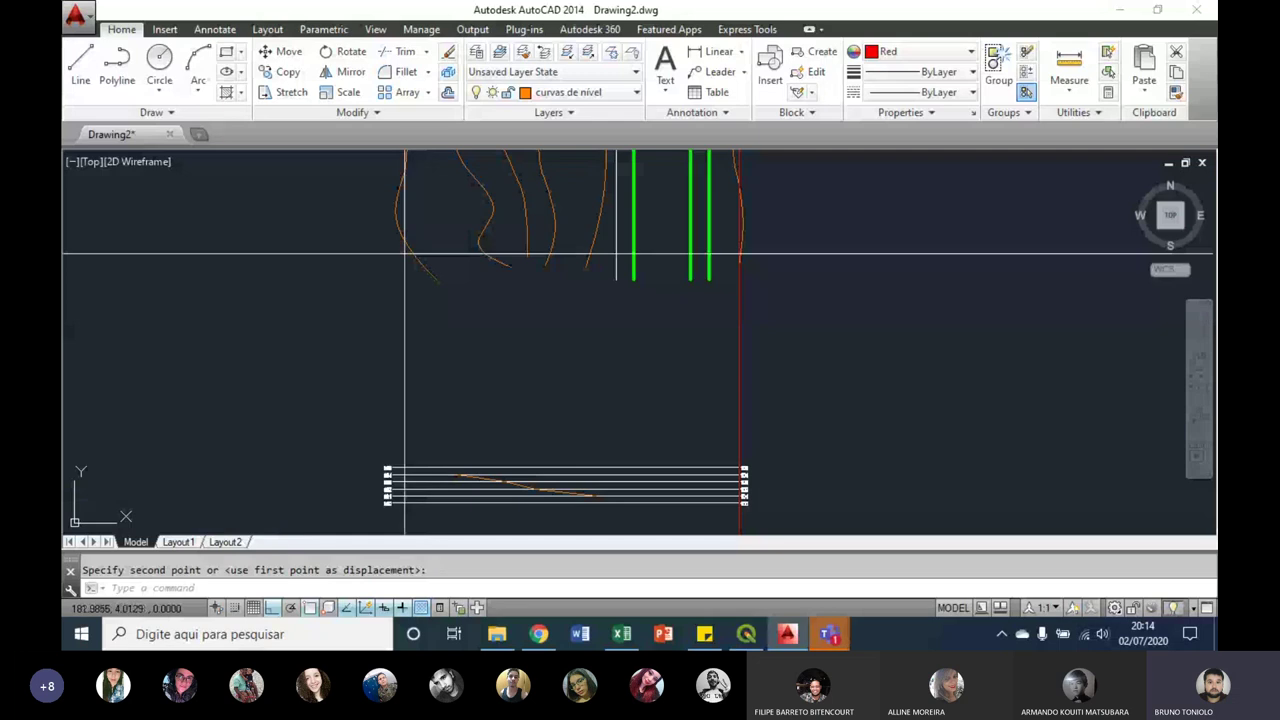
Step: Start a stray line on the contour map and cancel it
middle_drag(405, 254, 435, 394)
key(l)
key(Return)
click(428, 213)
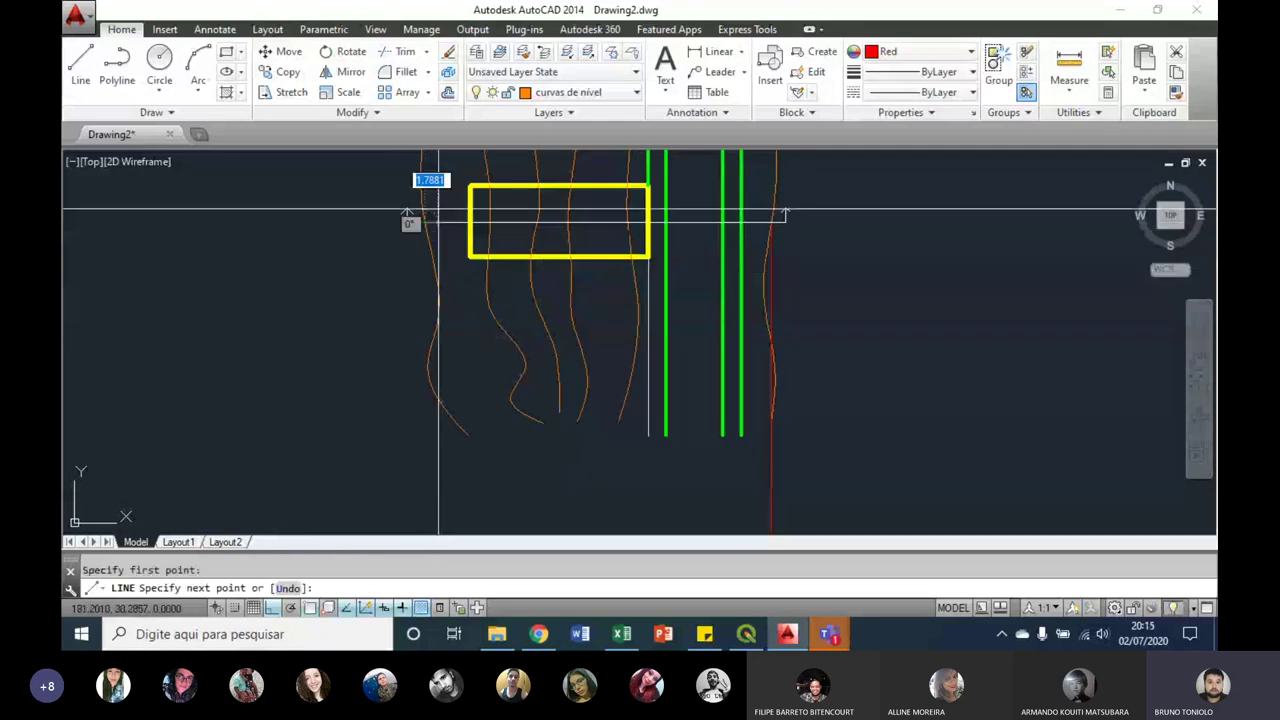
scroll(428, 213, down, 4)
key(Escape)
Step: Pan and zoom so the yellow rectangle sits near the top of the view
scroll(469, 432, up, 3)
mouse_move(430, 200)
middle_down()
mouse_move(486, 434)
mouse_move(471, 527)
middle_up()
scroll(452, 260, up, 2)
scroll(449, 371, down, 3)
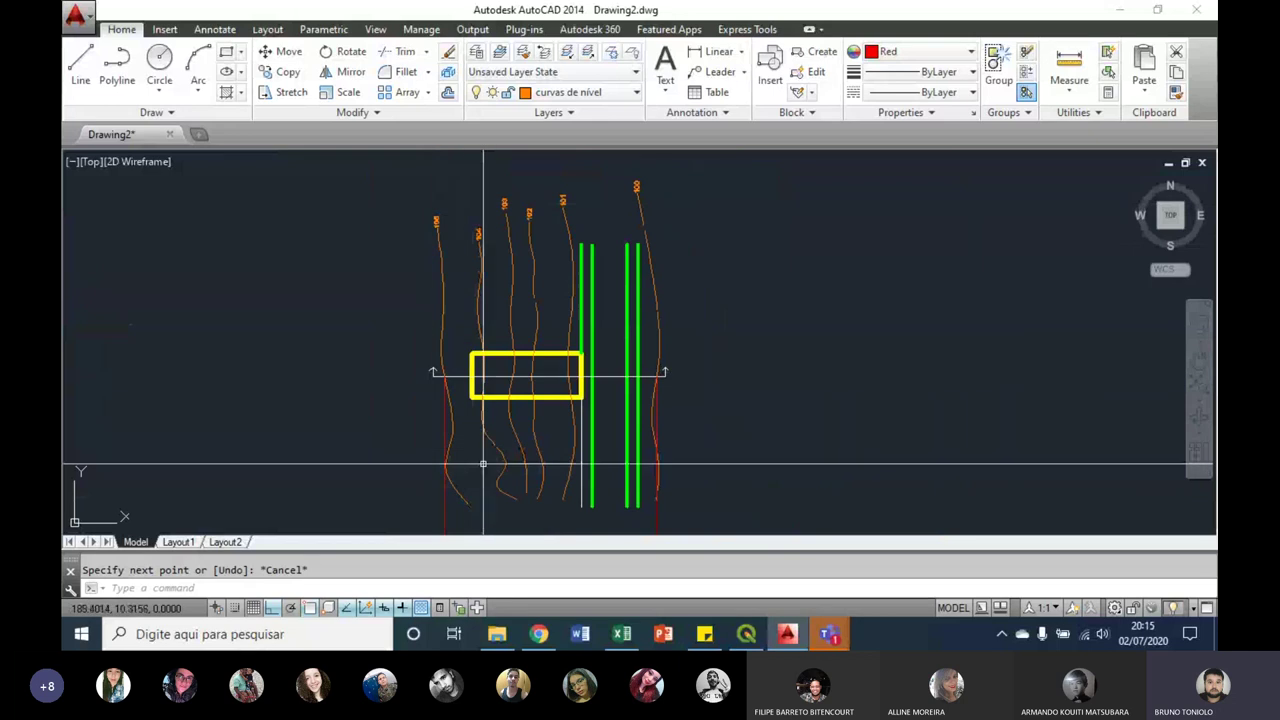
middle_drag(500, 466, 505, 232)
scroll(452, 395, up, 5)
scroll(380, 410, up, 3)
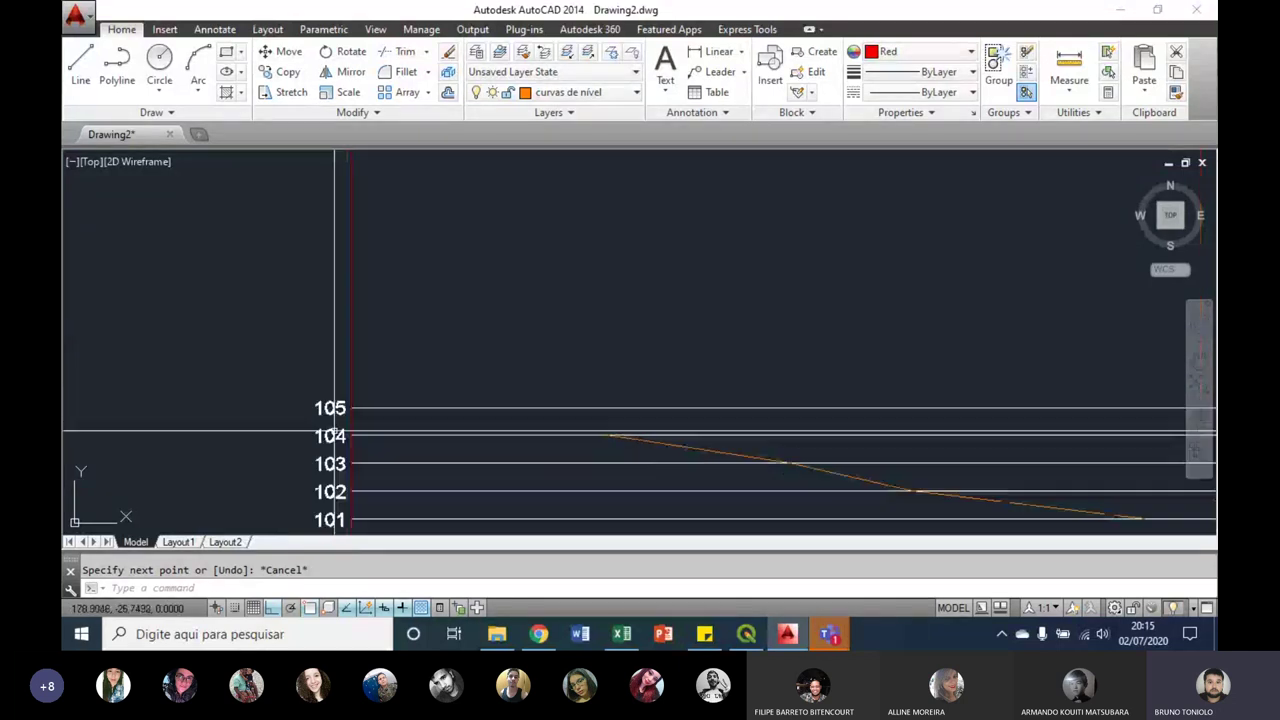
scroll(336, 418, up, 4)
Step: Centre a circle where line 105 meets the left red boundary
text(c)
key(Return)
click(370, 375)
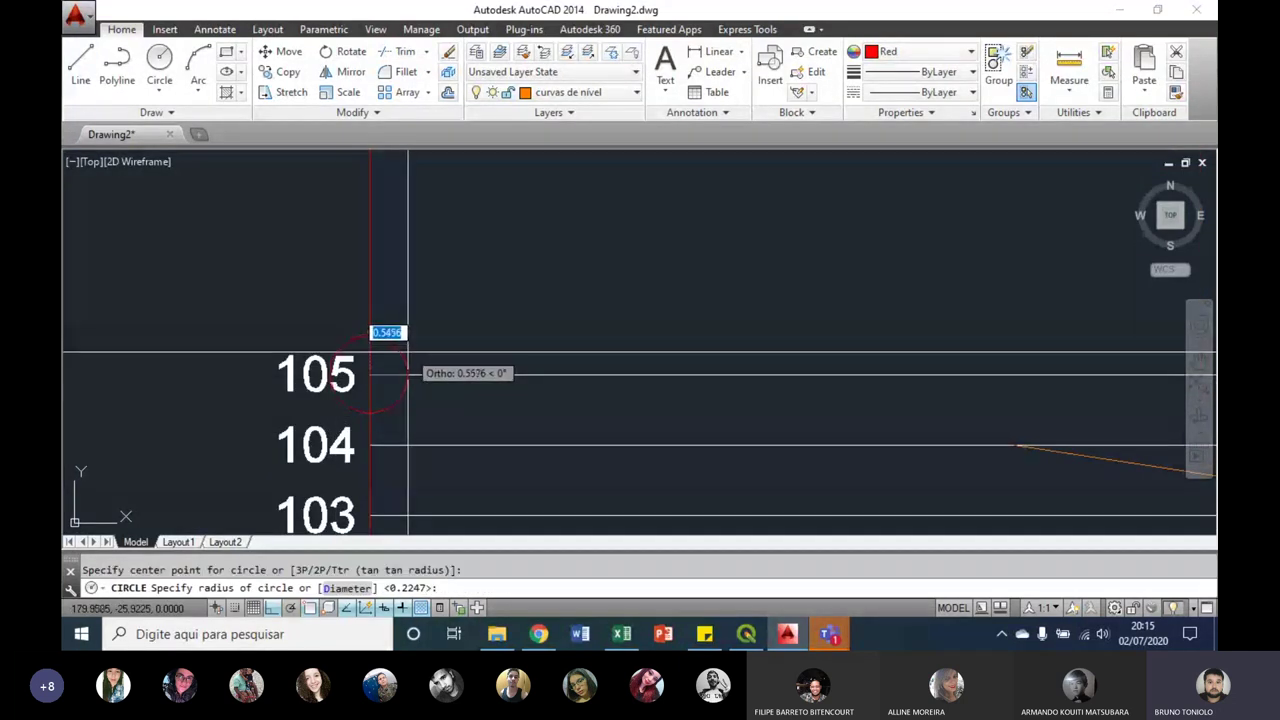
scroll(384, 350, down, 5)
scroll(731, 317, down, 2)
scroll(666, 320, up, 2)
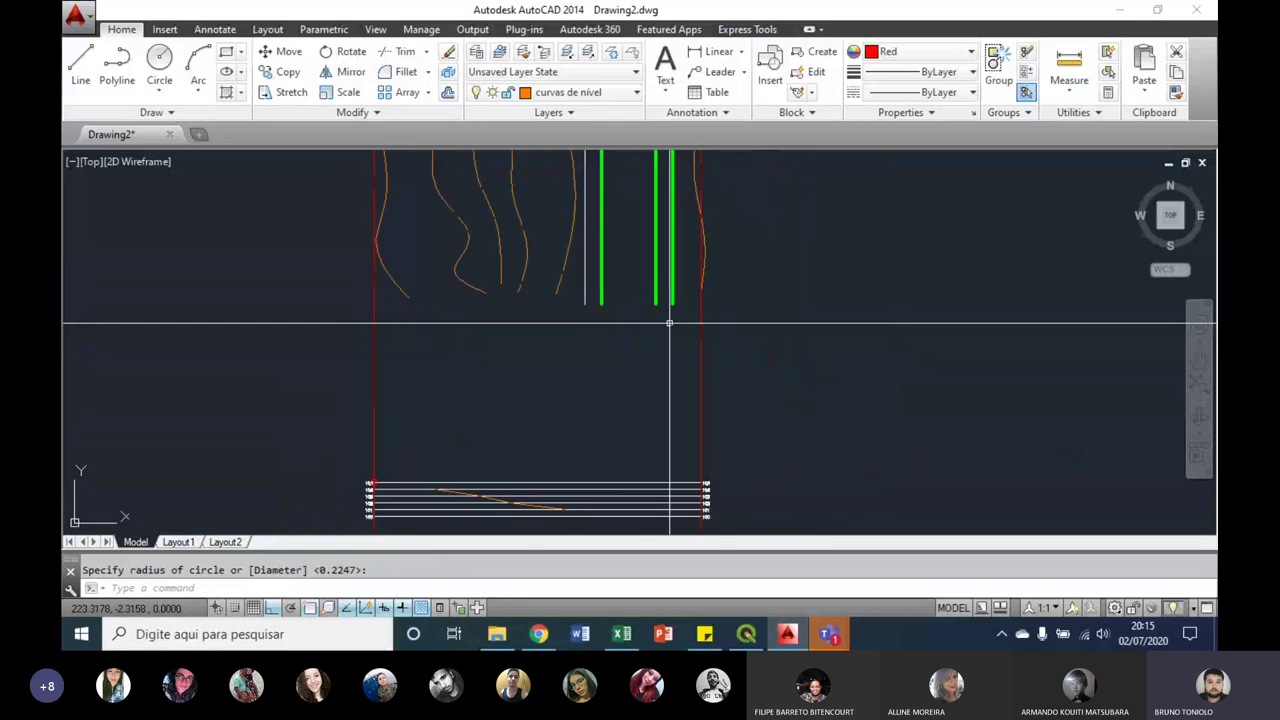
scroll(680, 327, up, 1)
middle_drag(680, 327, 655, 404)
mouse_move(687, 228)
middle_down()
mouse_move(659, 416)
mouse_move(586, 409)
middle_up()
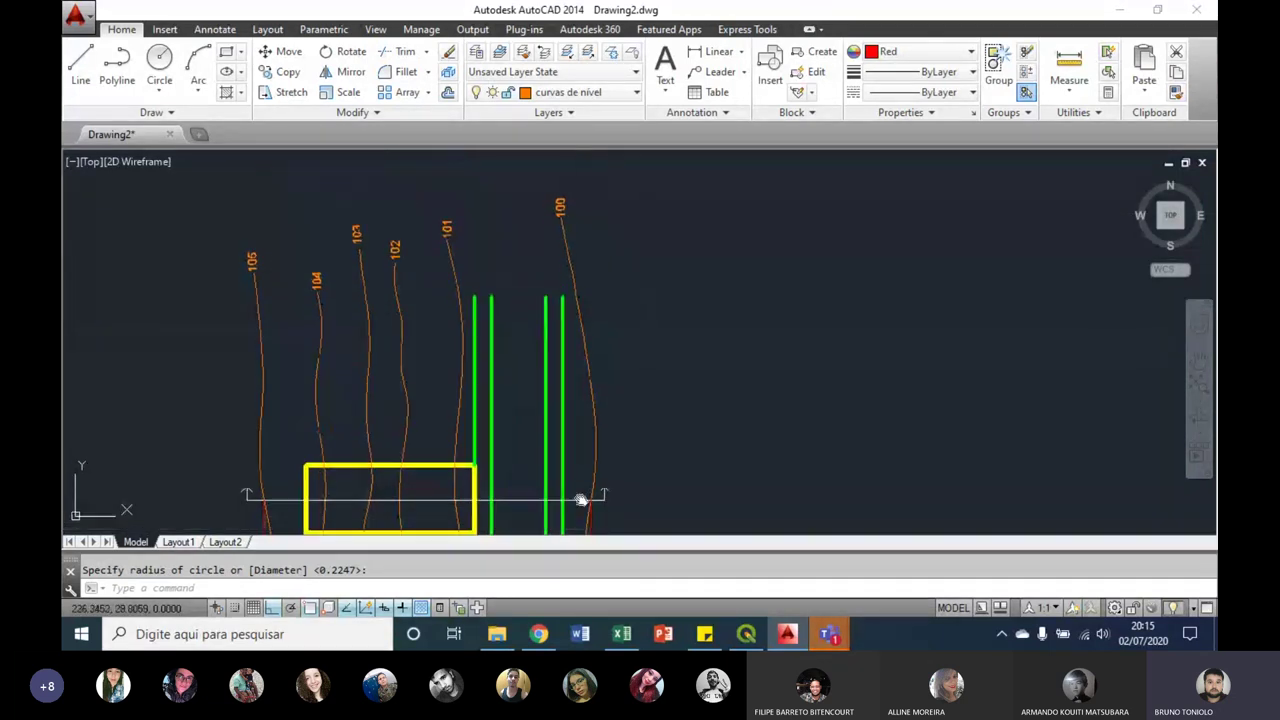
mouse_move(583, 497)
middle_down()
mouse_move(638, 382)
mouse_move(615, 140)
middle_up()
scroll(585, 361, up, 3)
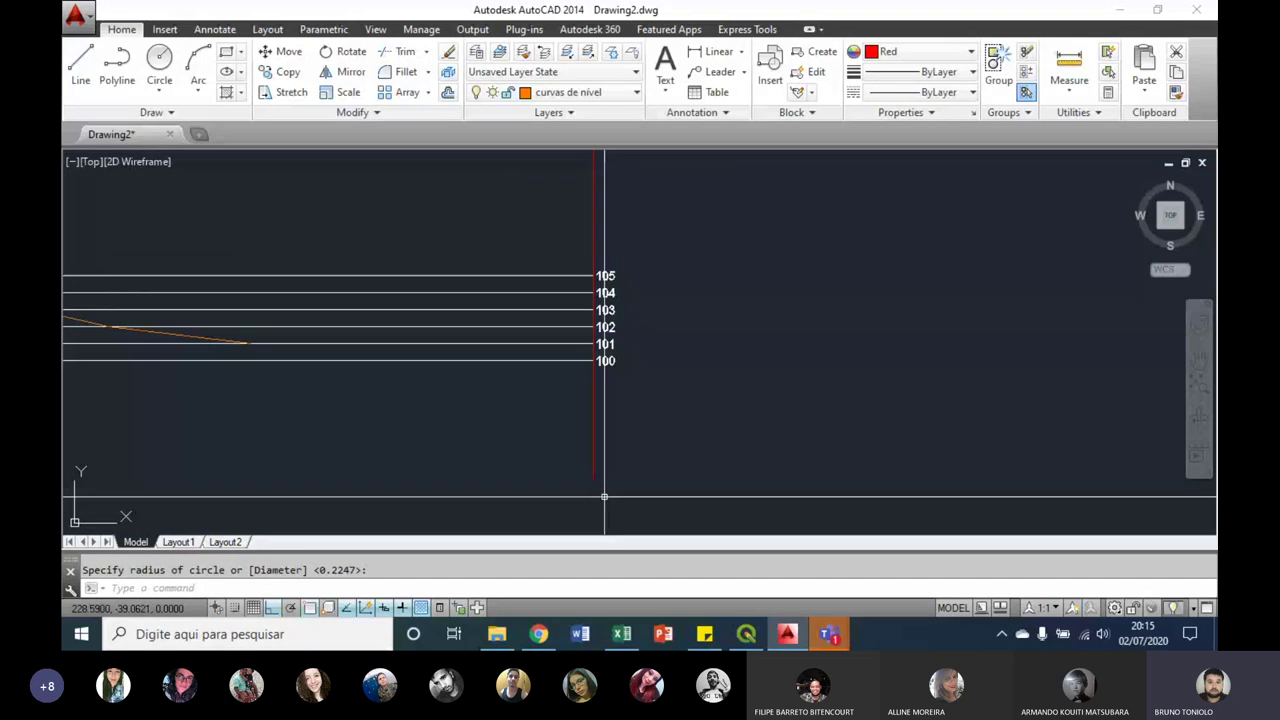
scroll(585, 361, up, 2)
scroll(585, 361, up, 2)
Step: Start a second circle near the 100 label, cancel it, and view the whole orange profile
key(Escape)
key(Return)
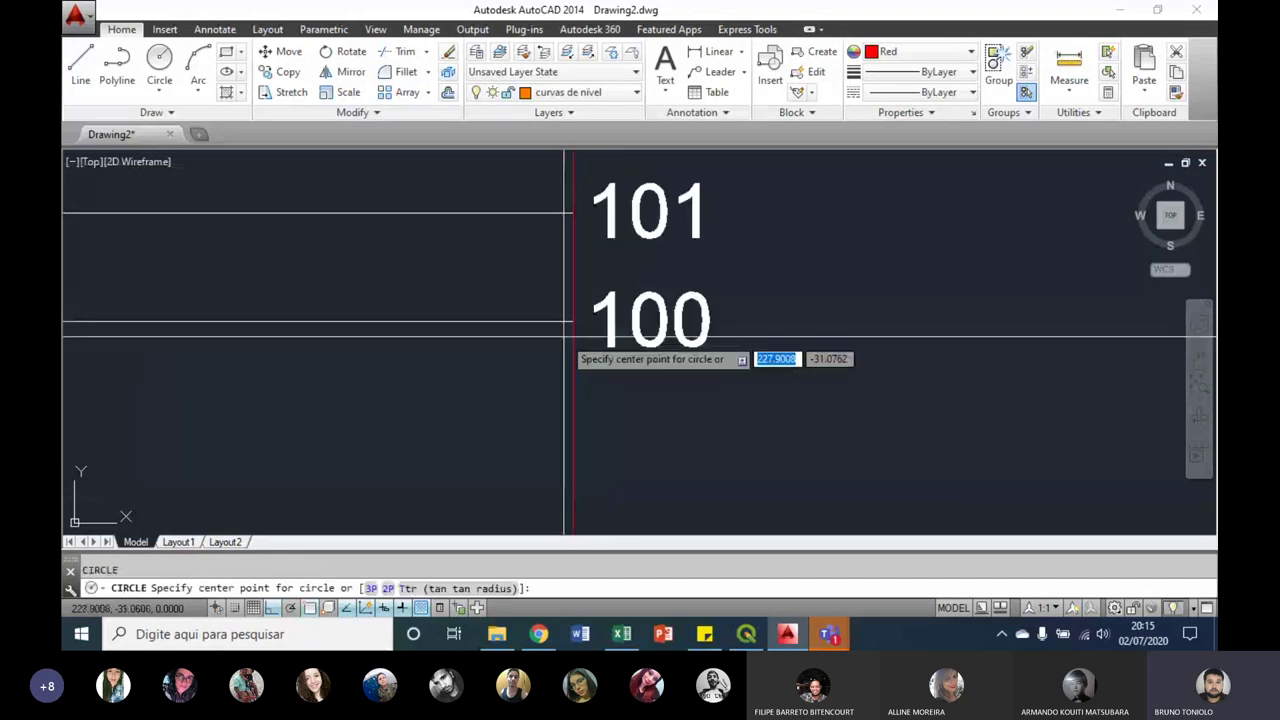
click(568, 355)
scroll(500, 363, down, 3)
key(Escape)
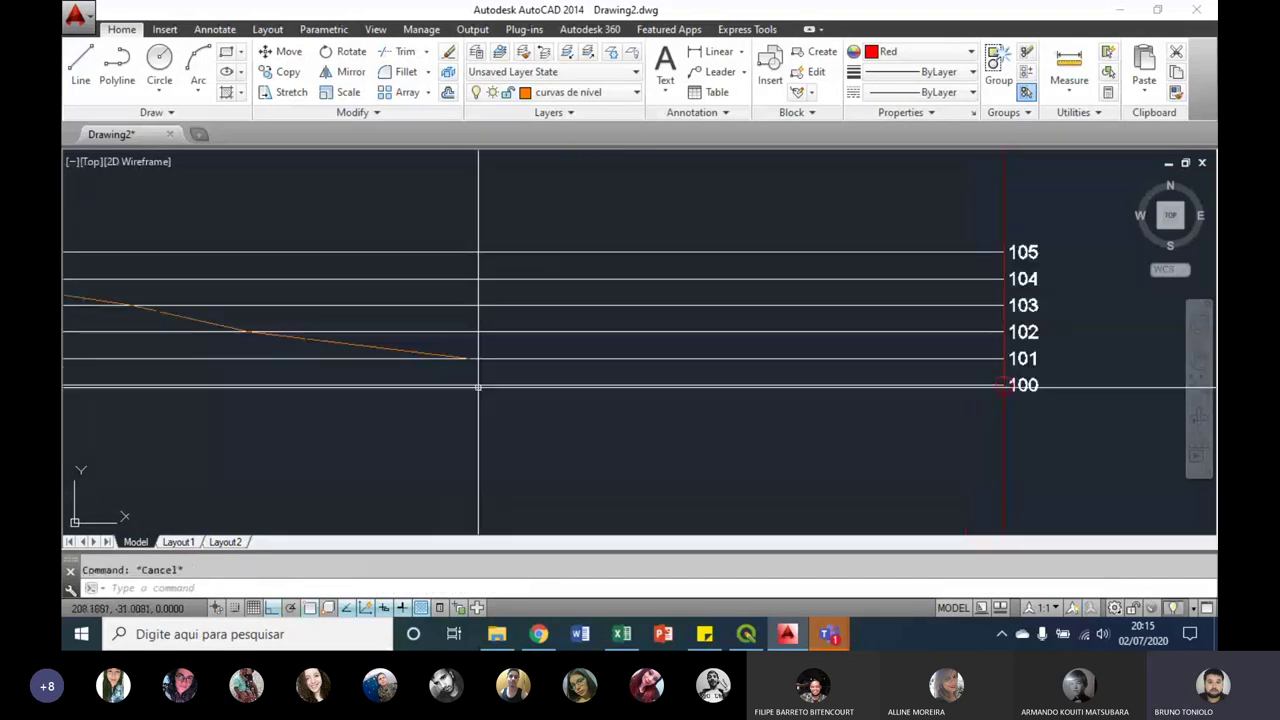
middle_drag(478, 387, 440, 301)
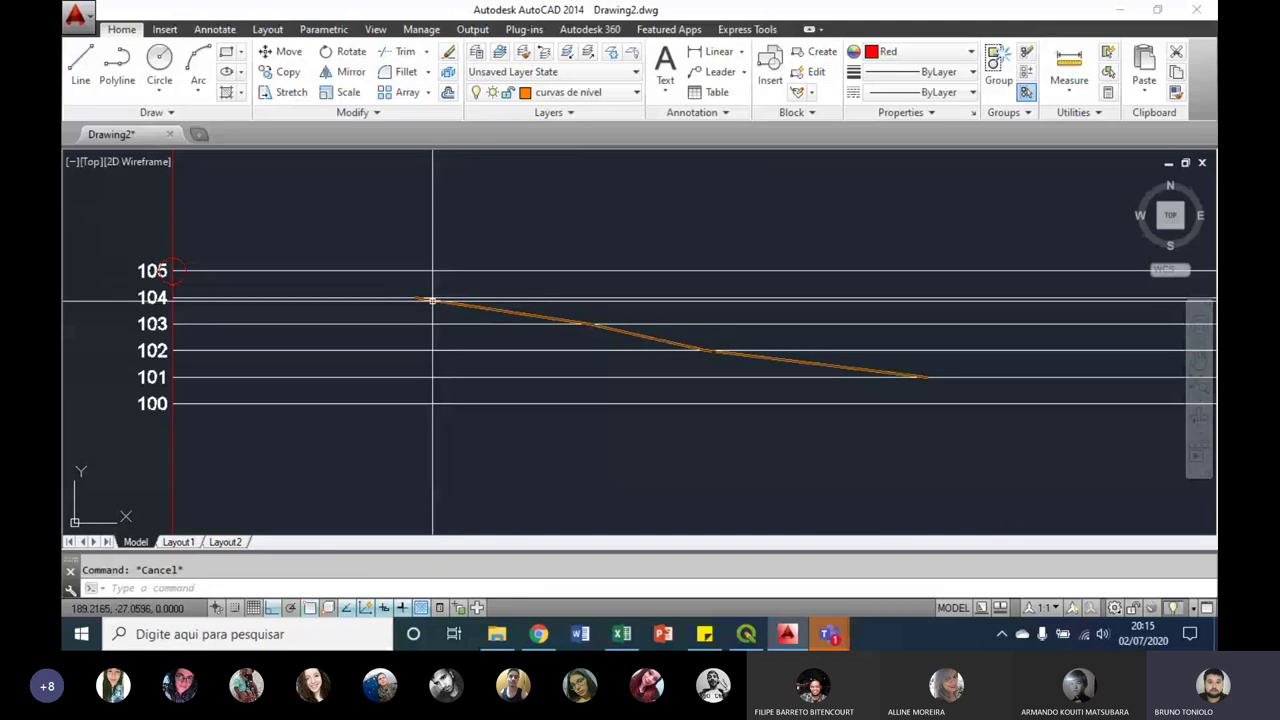
scroll(172, 273, up, 2)
Step: Start a polyline at the profile's first point, then cancel it
text(pl)
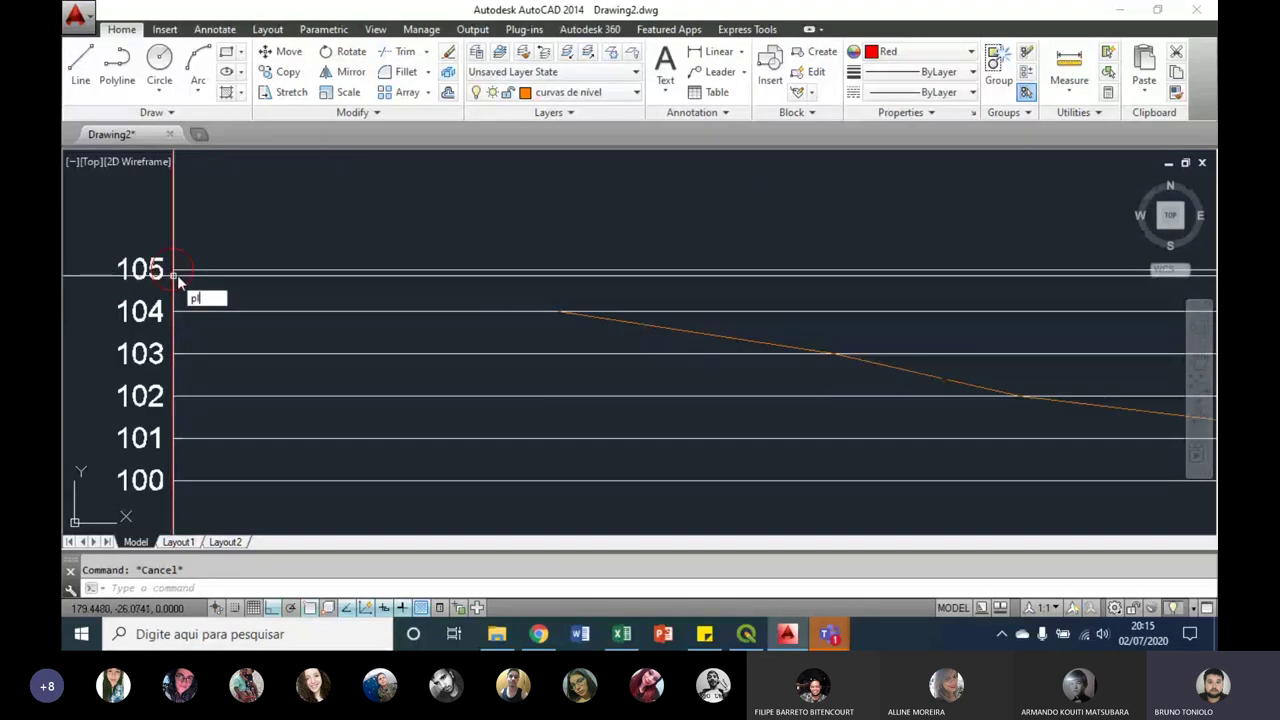
key(Return)
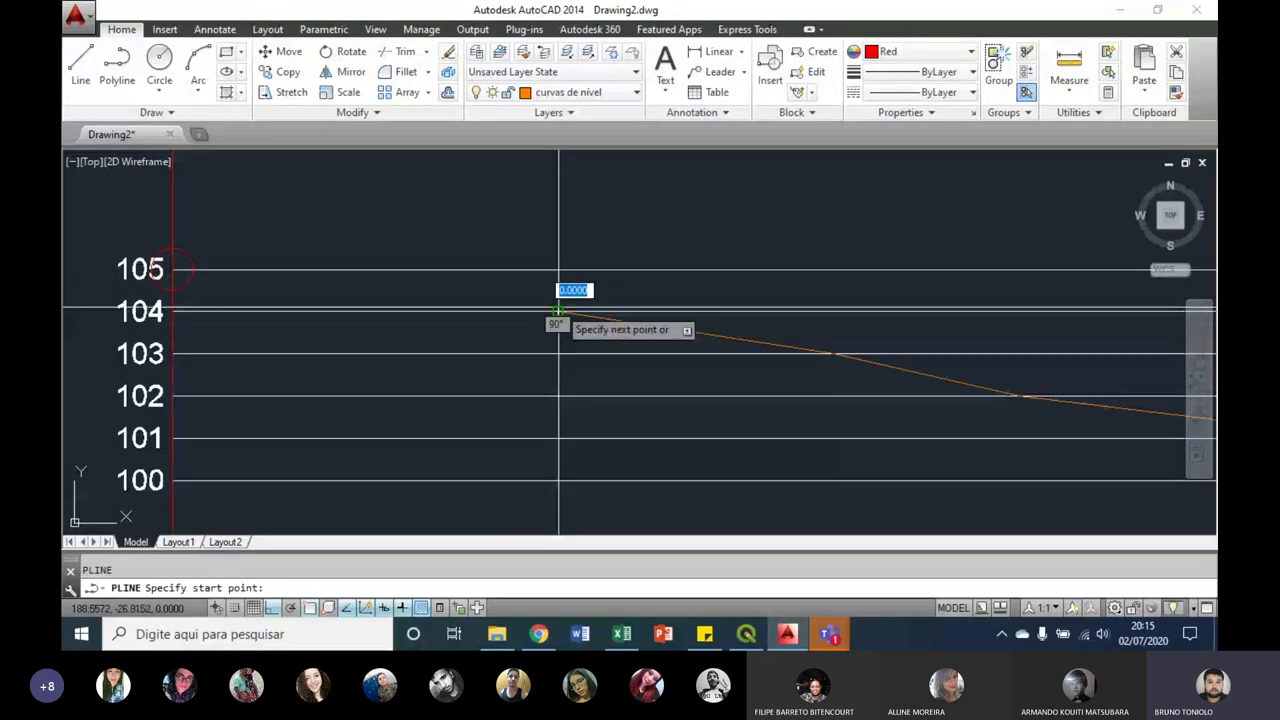
click(557, 312)
key(Escape)
Step: Draw a red polyline from the profile's end on 101 to line 100 at the right boundary
scroll(713, 362, down, 4)
key(Return)
scroll(713, 362, up, 3)
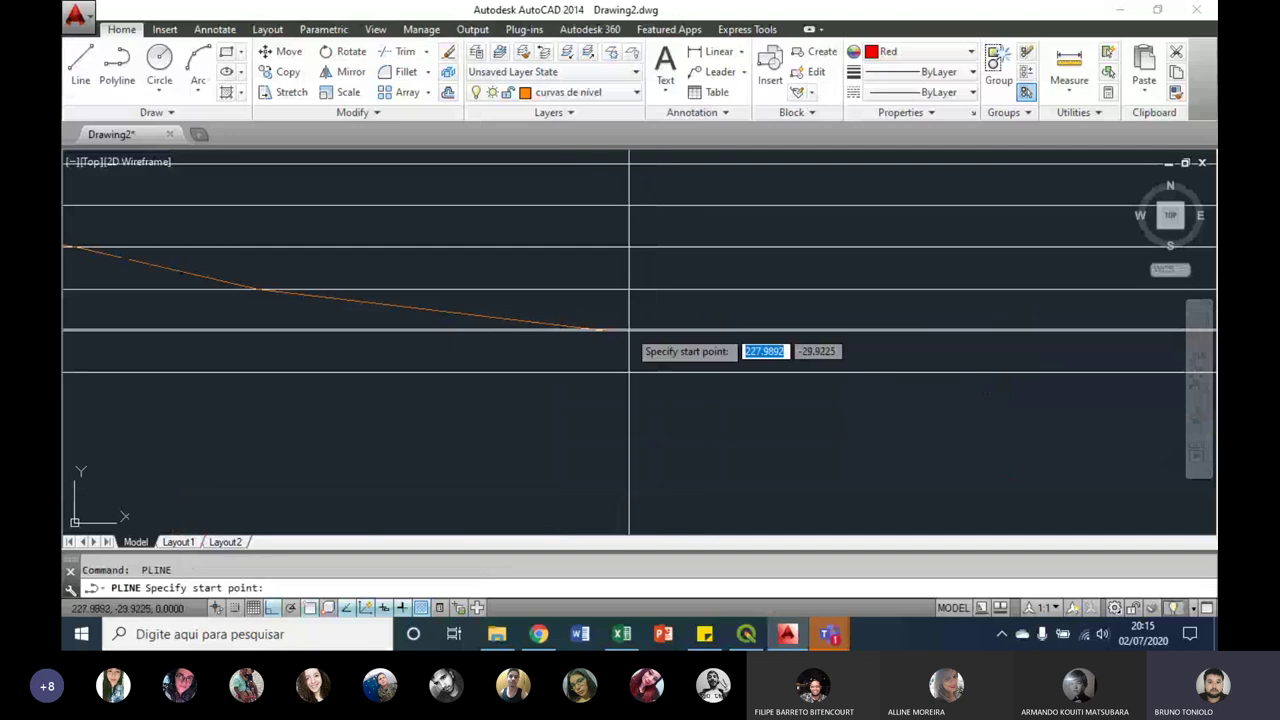
scroll(600, 335, up, 2)
click(590, 343)
middle_drag(1000, 350, 718, 368)
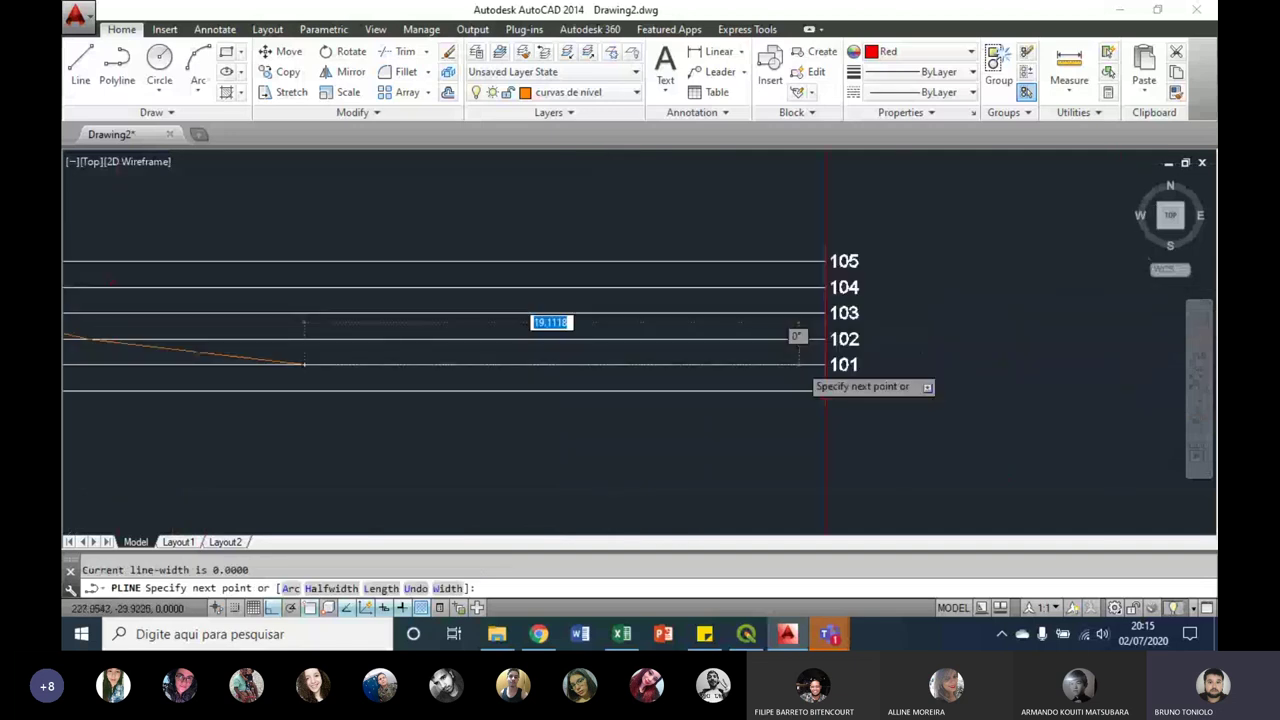
scroll(825, 365, down, 2)
click(781, 341)
key(Return)
click(781, 396)
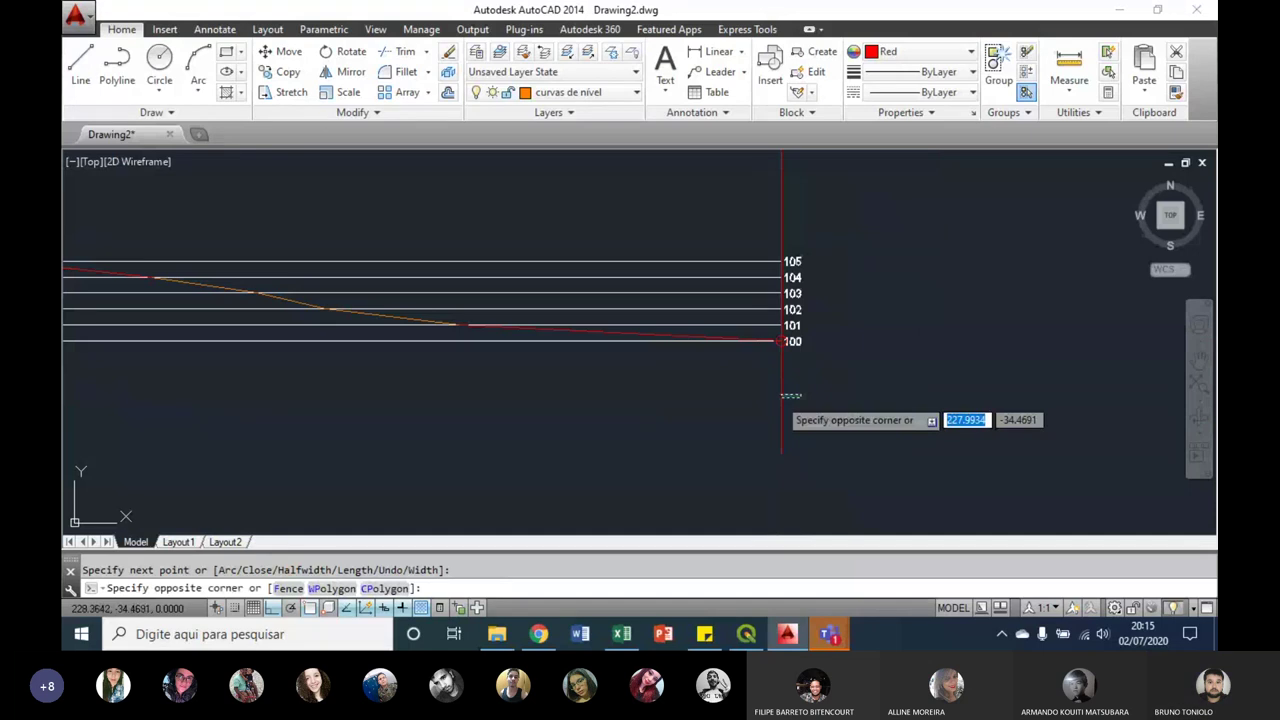
middle_drag(781, 396, 337, 320)
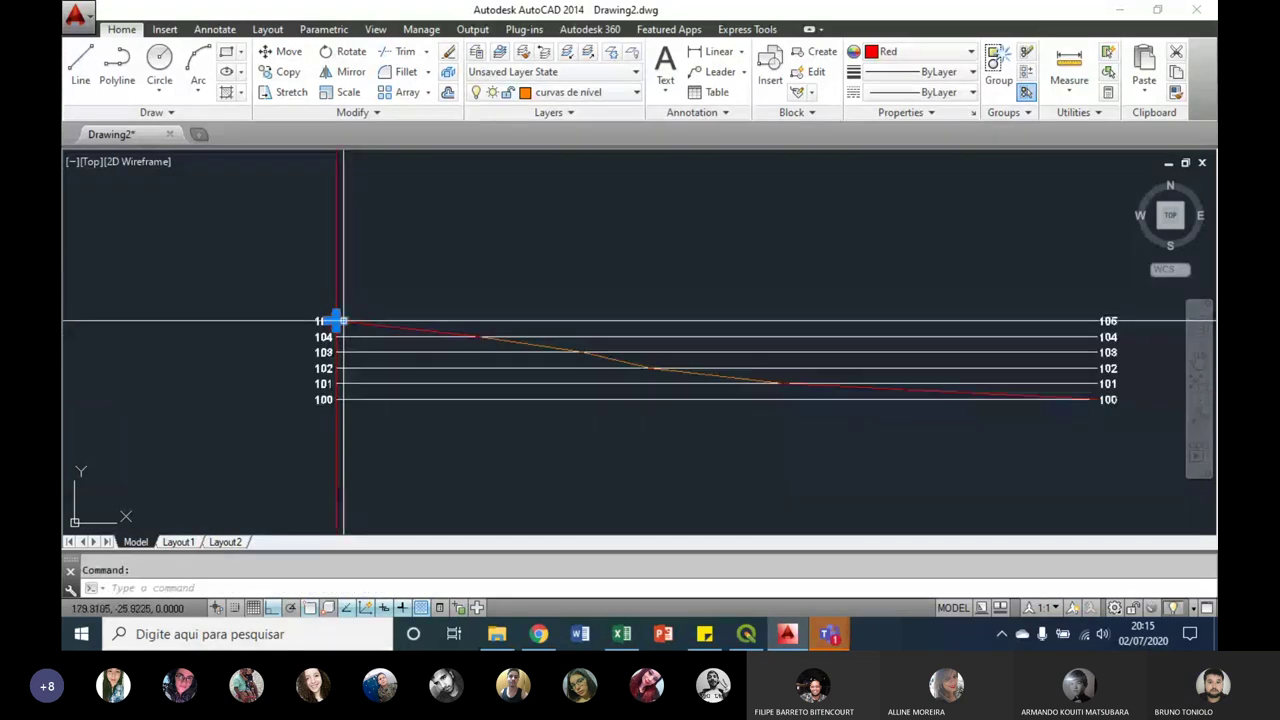
click(318, 256)
key(Delete)
scroll(508, 344, up, 2)
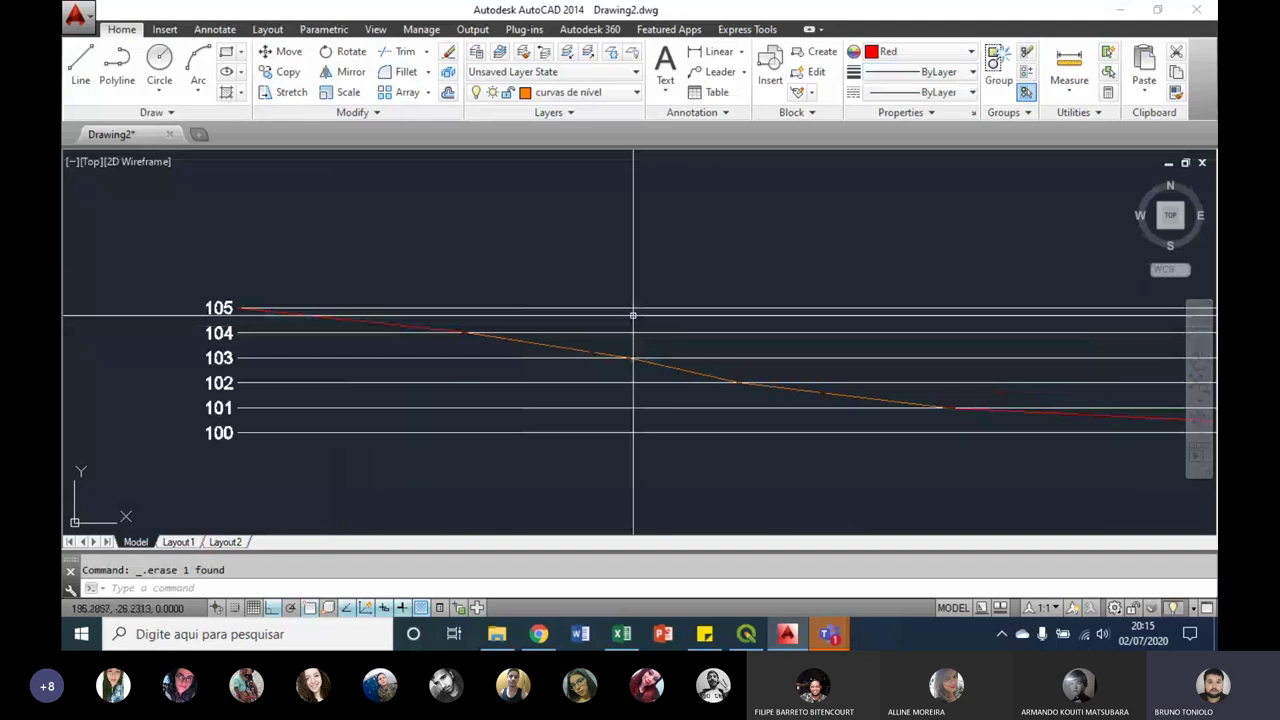
click(594, 351)
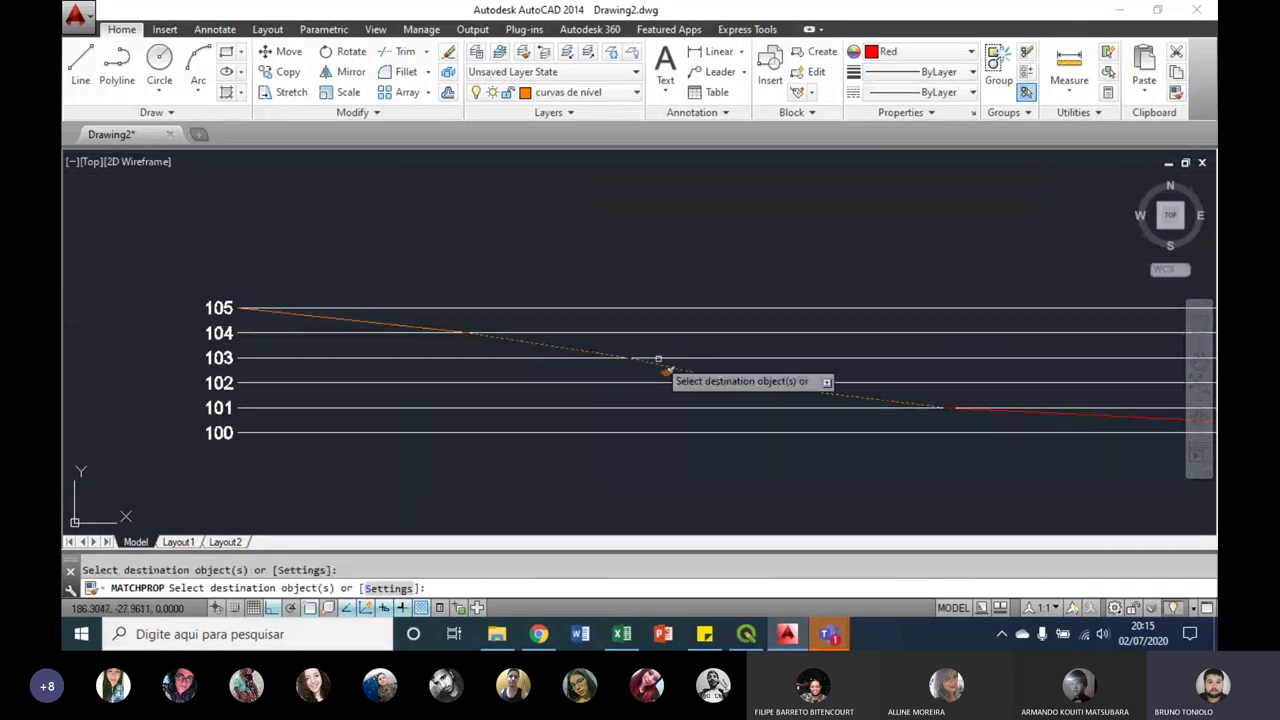
middle_drag(653, 358, 313, 315)
scroll(313, 315, down, 2)
scroll(771, 400, down, 2)
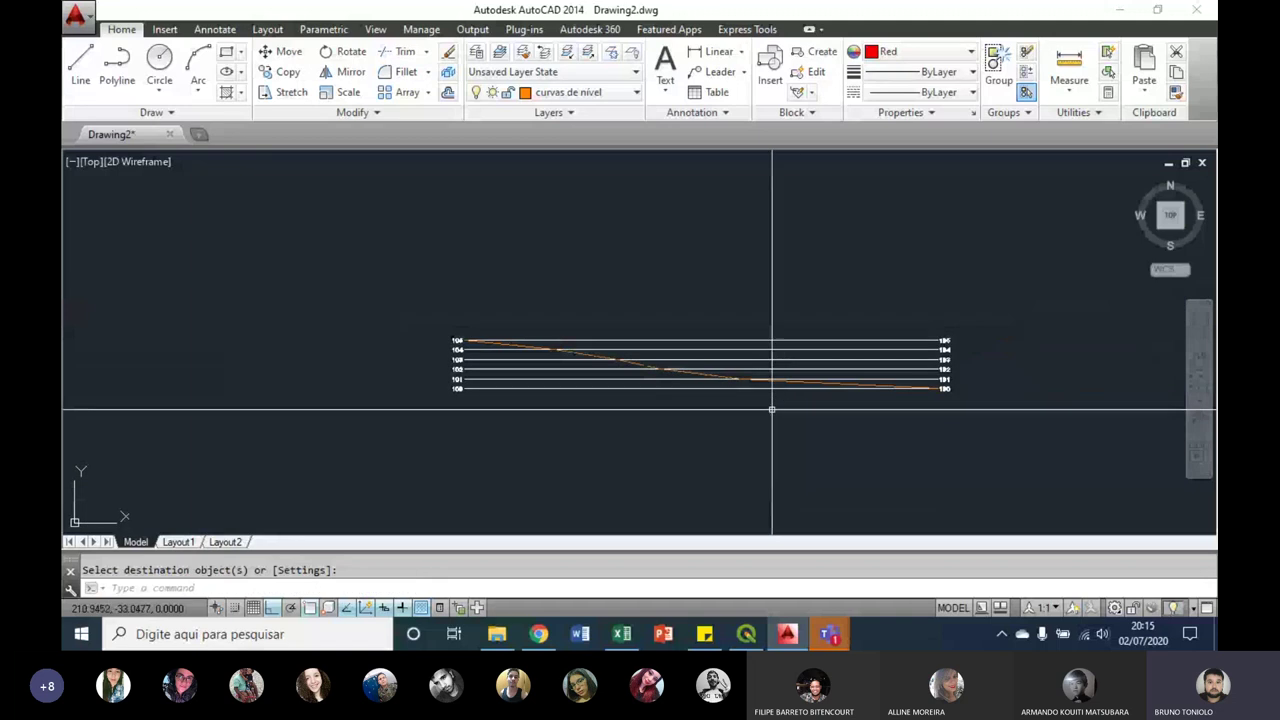
scroll(694, 410, up, 3)
middle_drag(694, 410, 684, 420)
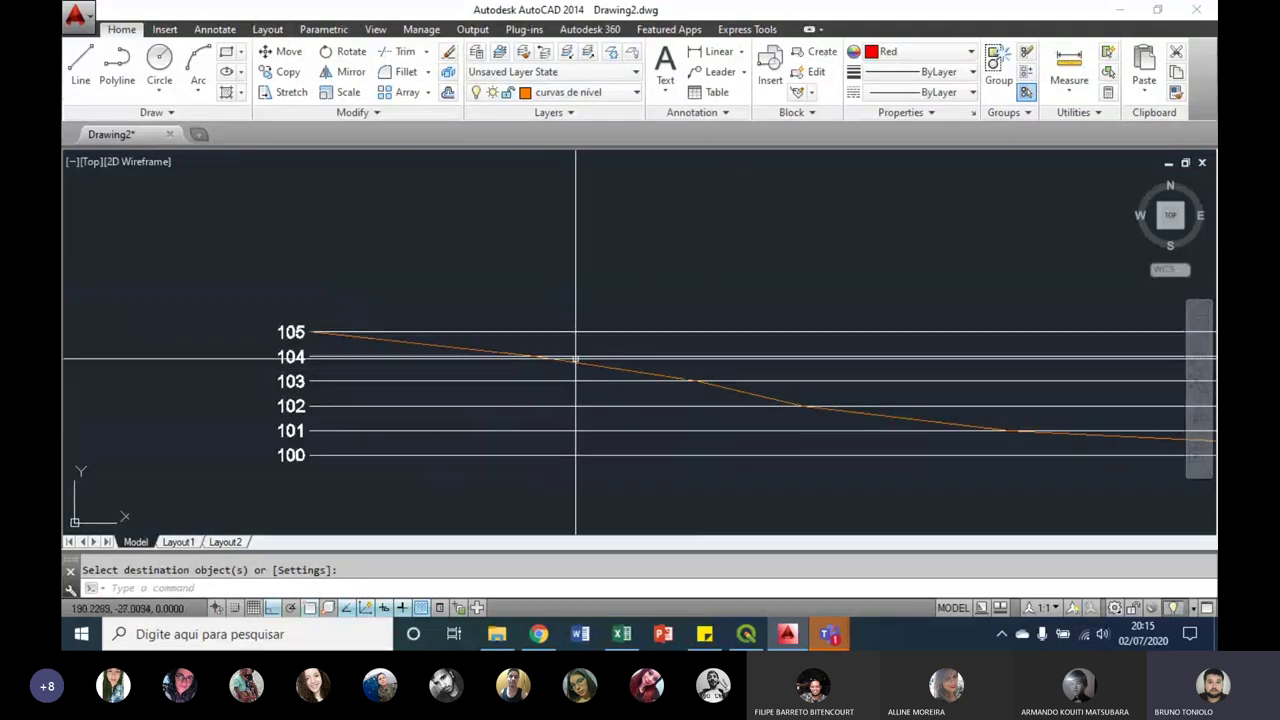
scroll(580, 362, down, 5)
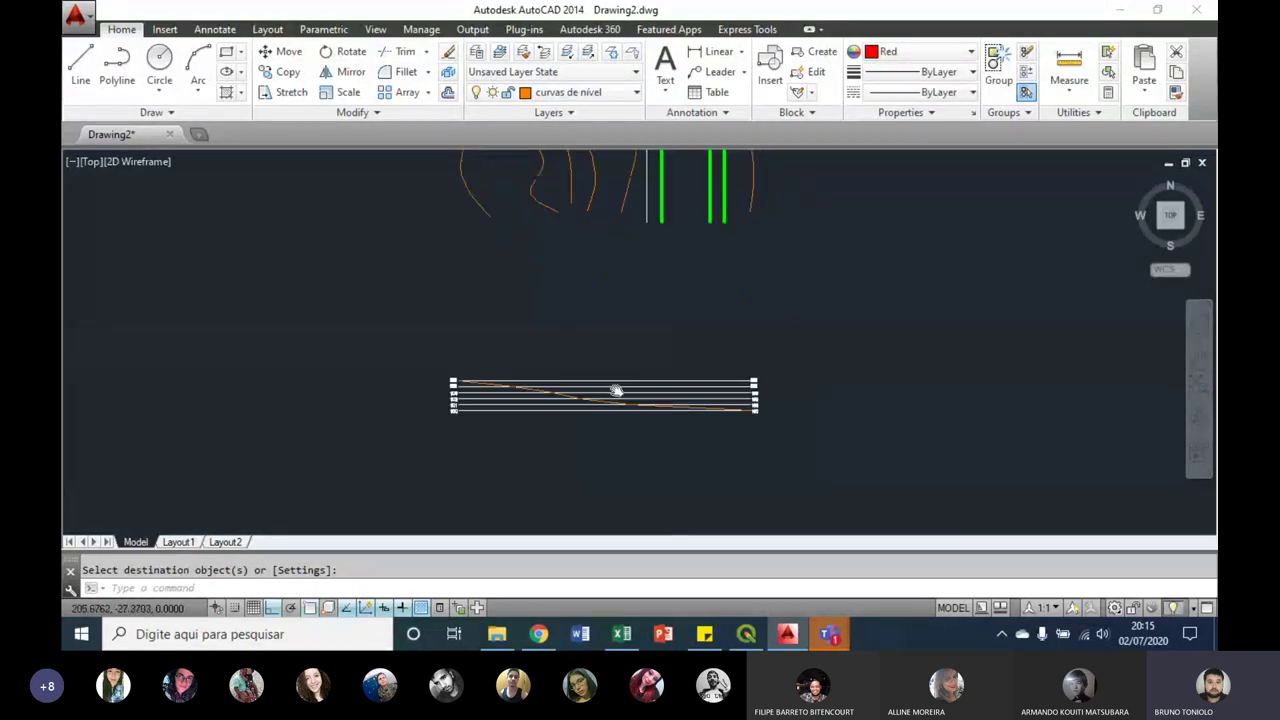
scroll(600, 400, up, 4)
scroll(840, 395, down, 1)
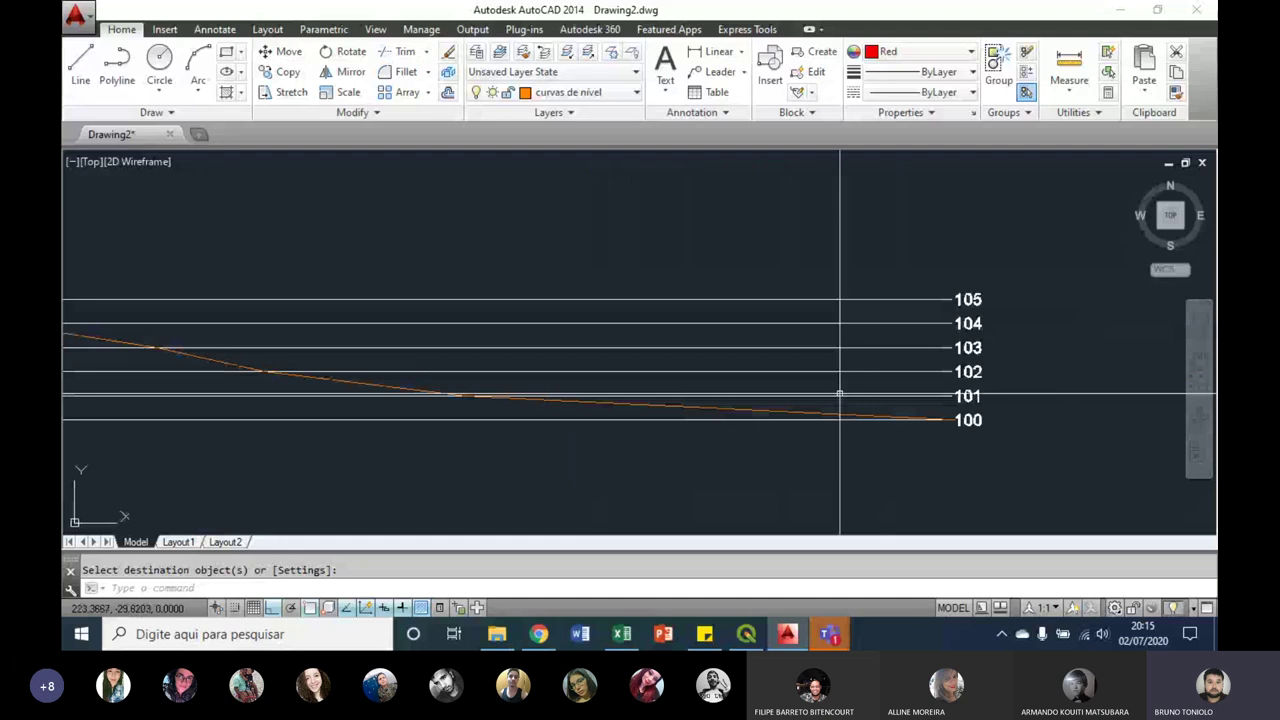
scroll(475, 382, down, 2)
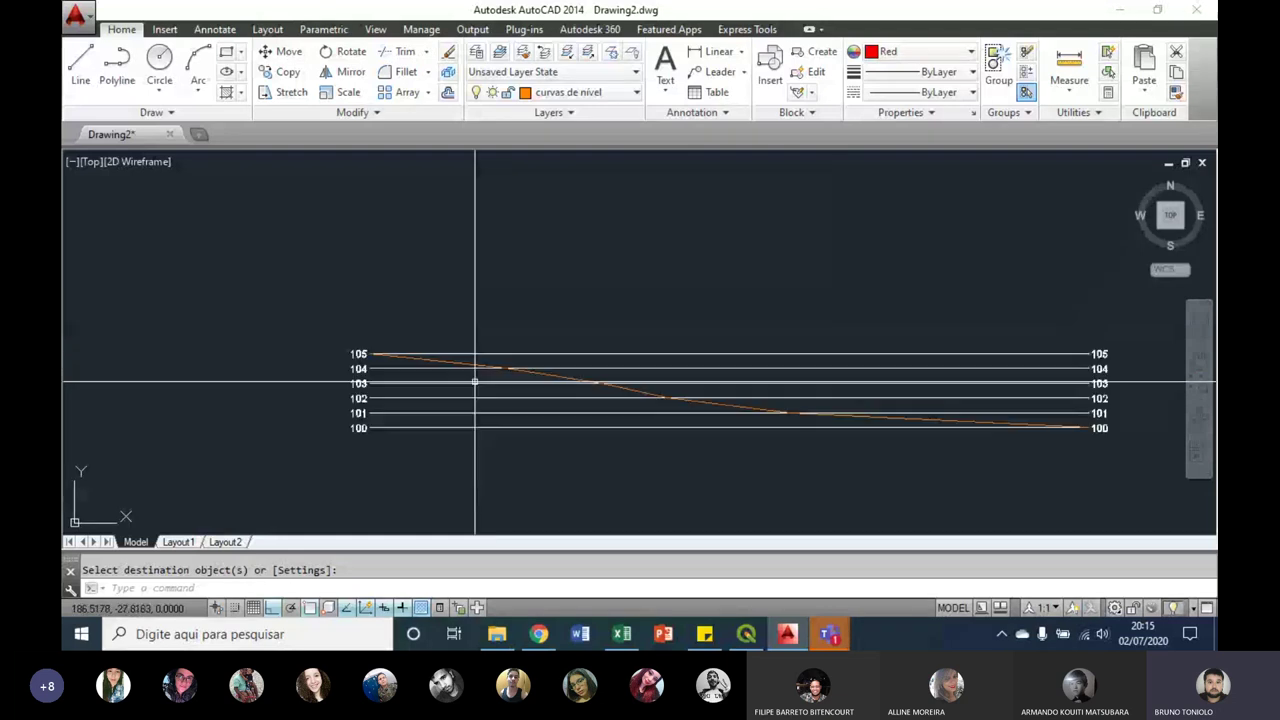
middle_drag(475, 382, 560, 330)
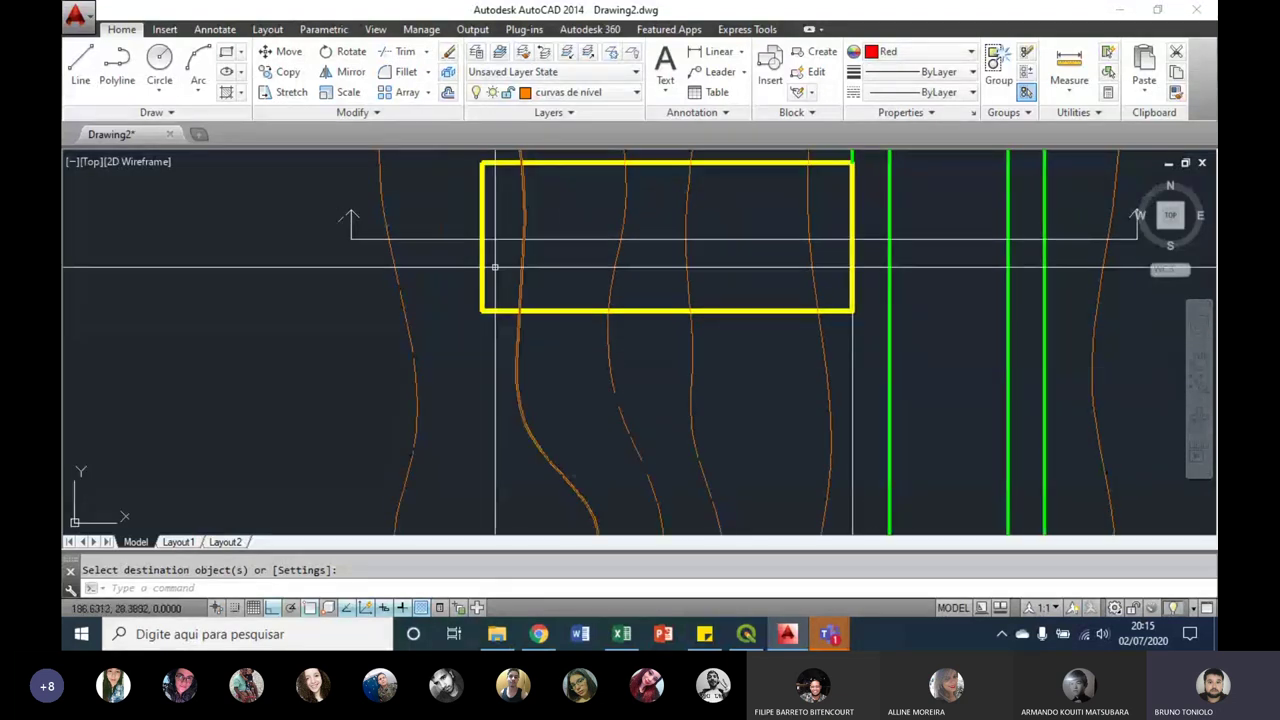
scroll(490, 268, up, 3)
Step: End property matching, start a line at the yellow rectangle corner, then cancel it
key(Escape)
text(l)
key(Return)
click(472, 225)
scroll(472, 225, down, 7)
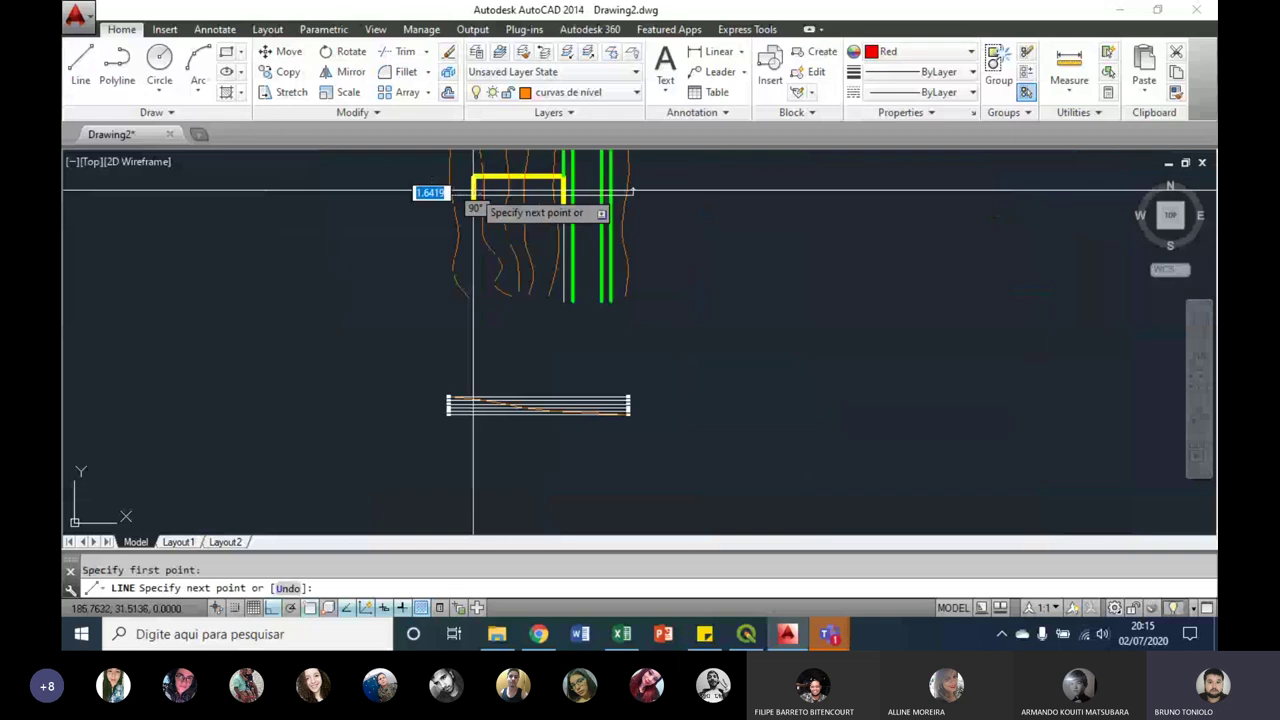
scroll(552, 440, up, 4)
scroll(552, 440, down, 4)
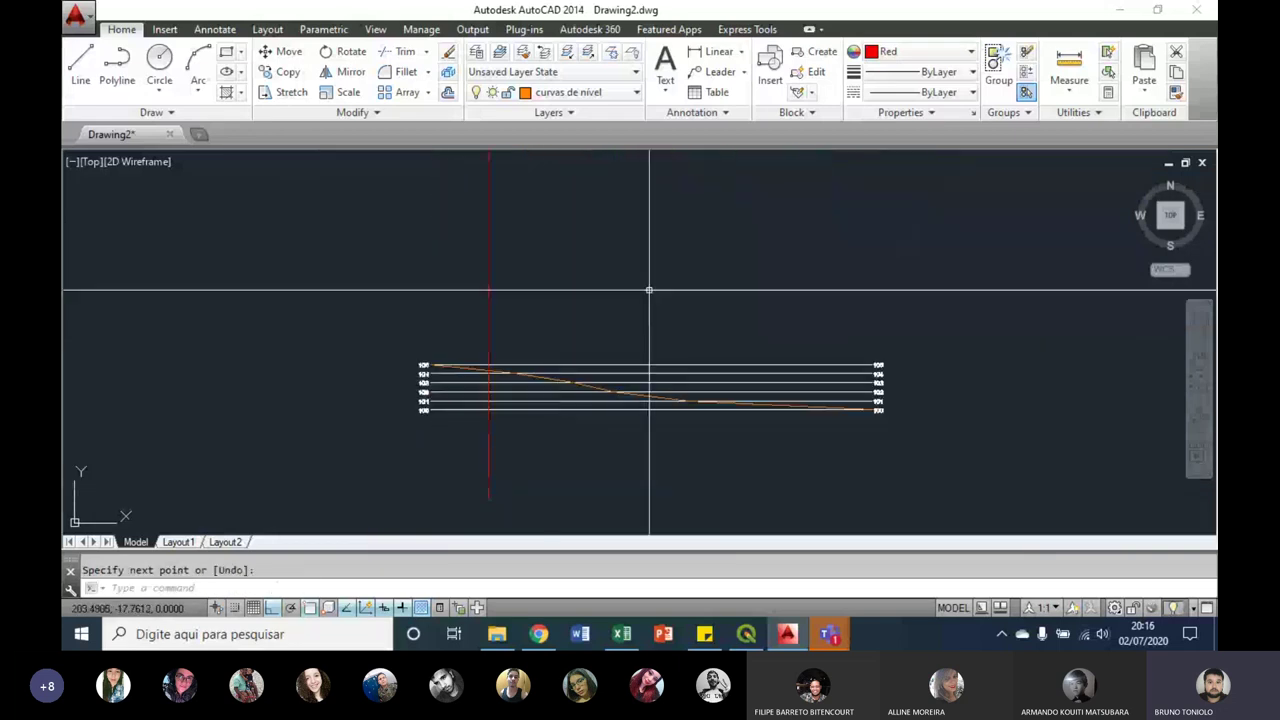
middle_drag(651, 286, 591, 386)
scroll(575, 281, up, 3)
key(Escape)
Step: Begin another line at a yellow rectangle corner and cancel it unfinished
key(Return)
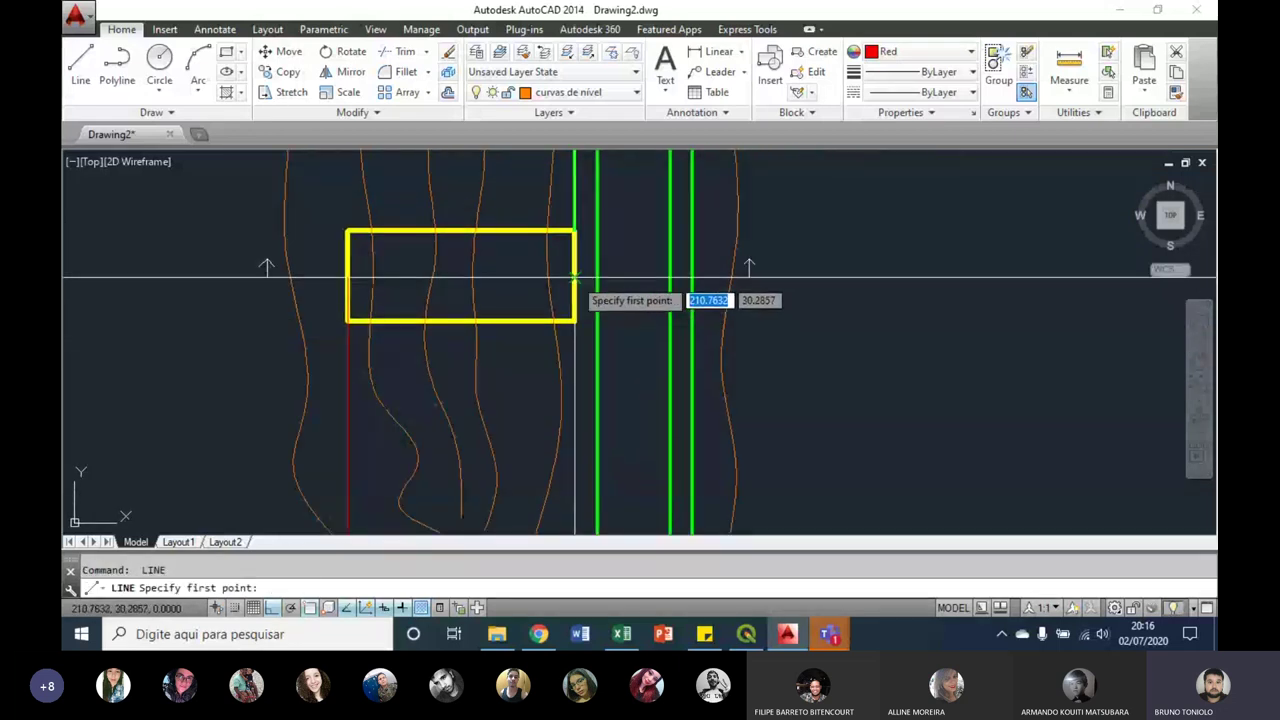
click(575, 281)
scroll(575, 281, down, 5)
scroll(566, 438, up, 5)
scroll(543, 277, up, 4)
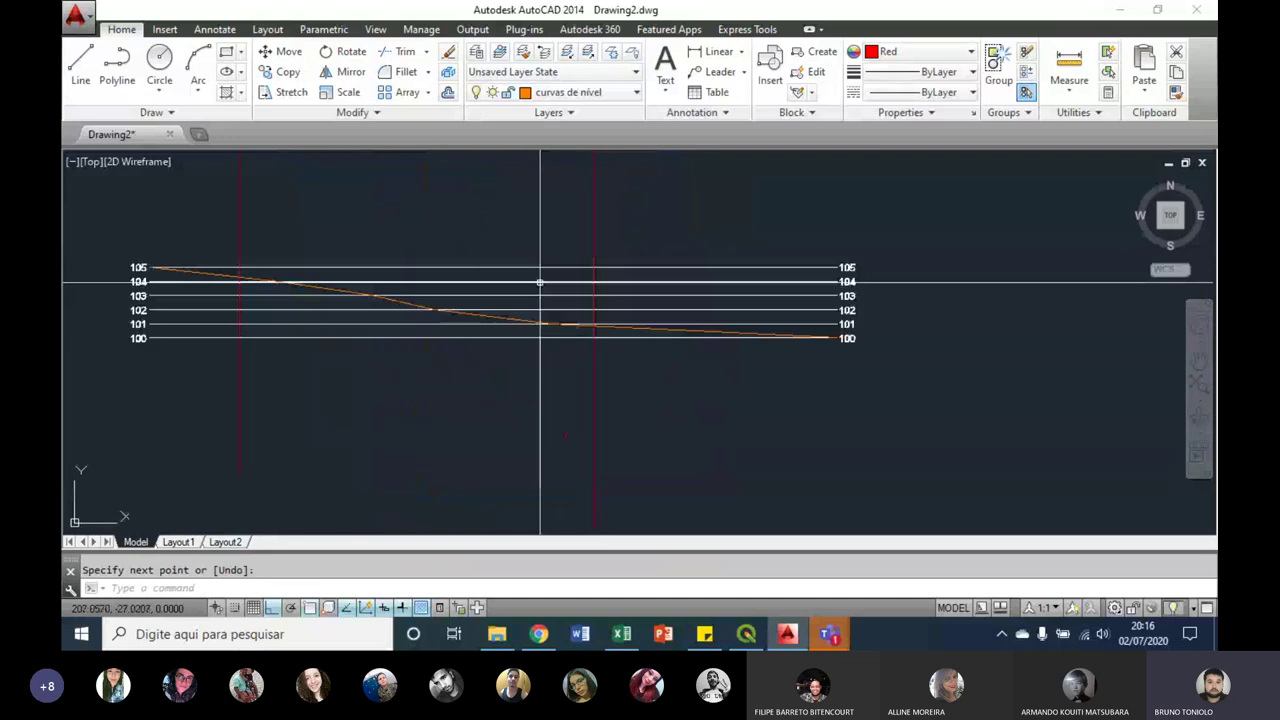
scroll(631, 329, up, 3)
scroll(586, 372, up, 3)
scroll(588, 365, up, 2)
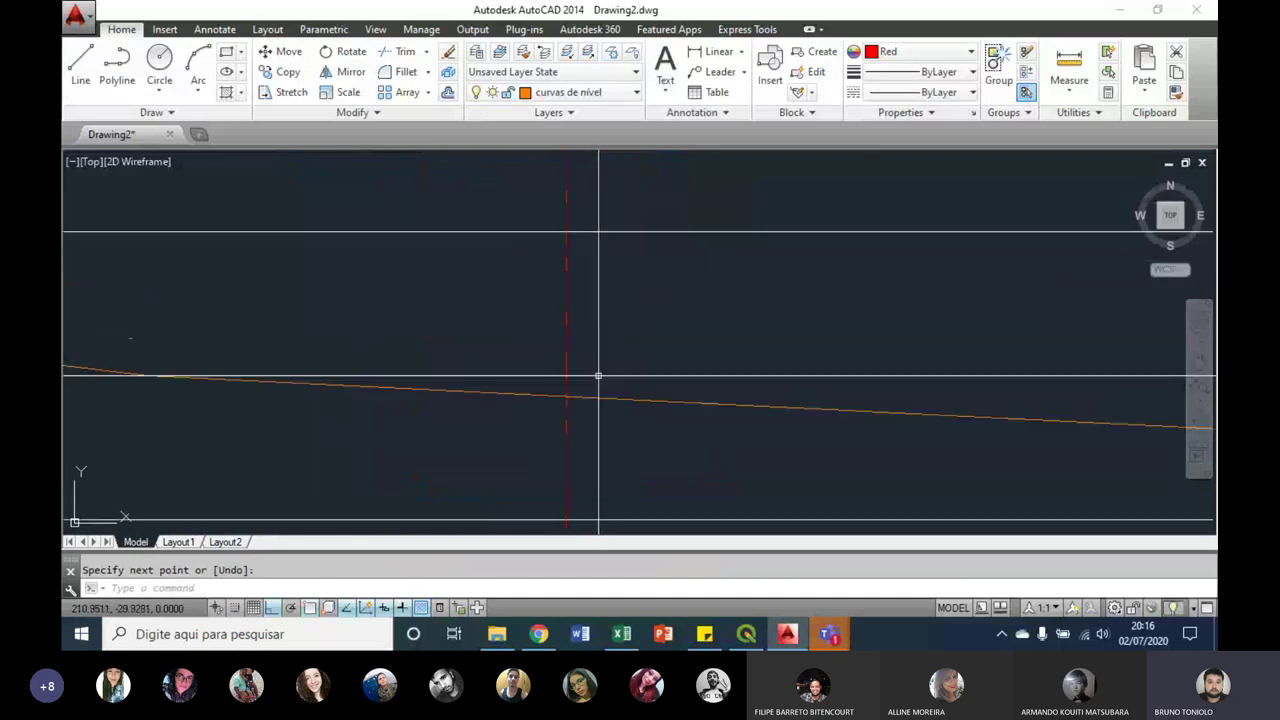
key(Escape)
scroll(629, 443, up, 2)
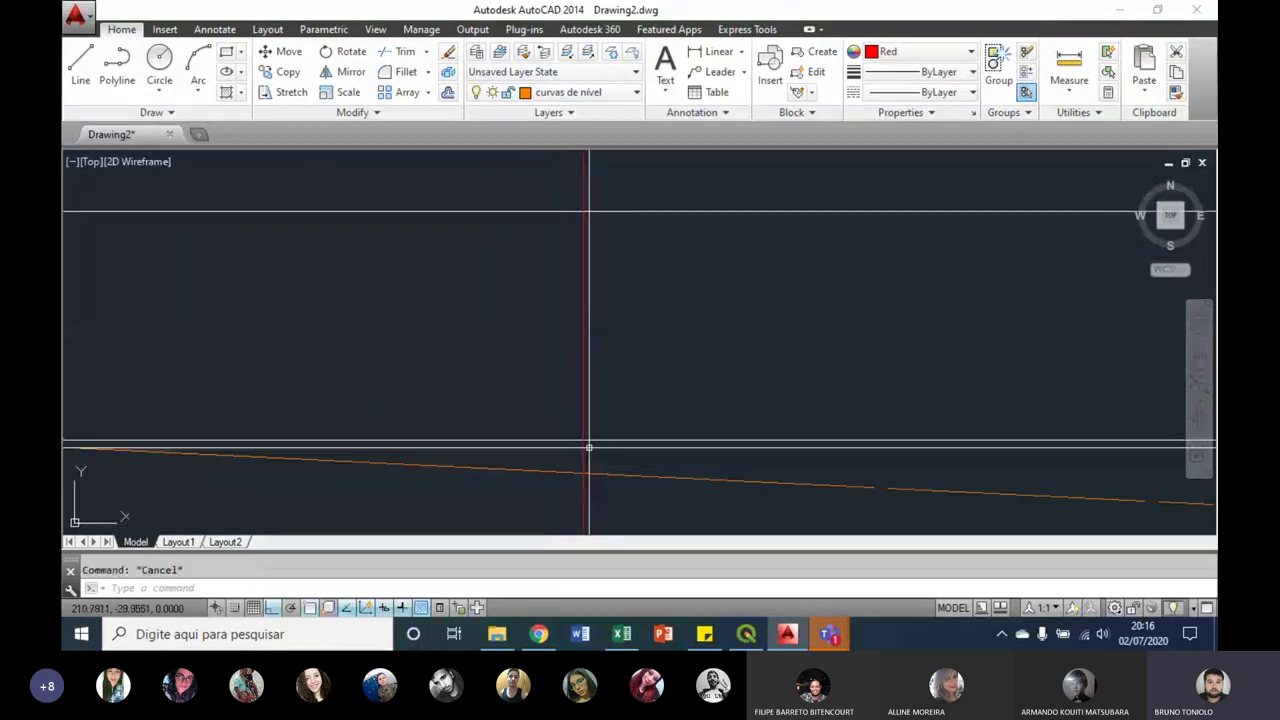
Step: Start vertical lines from the orange profile twice, cancelling both unfinished lines
key(Return)
click(588, 468)
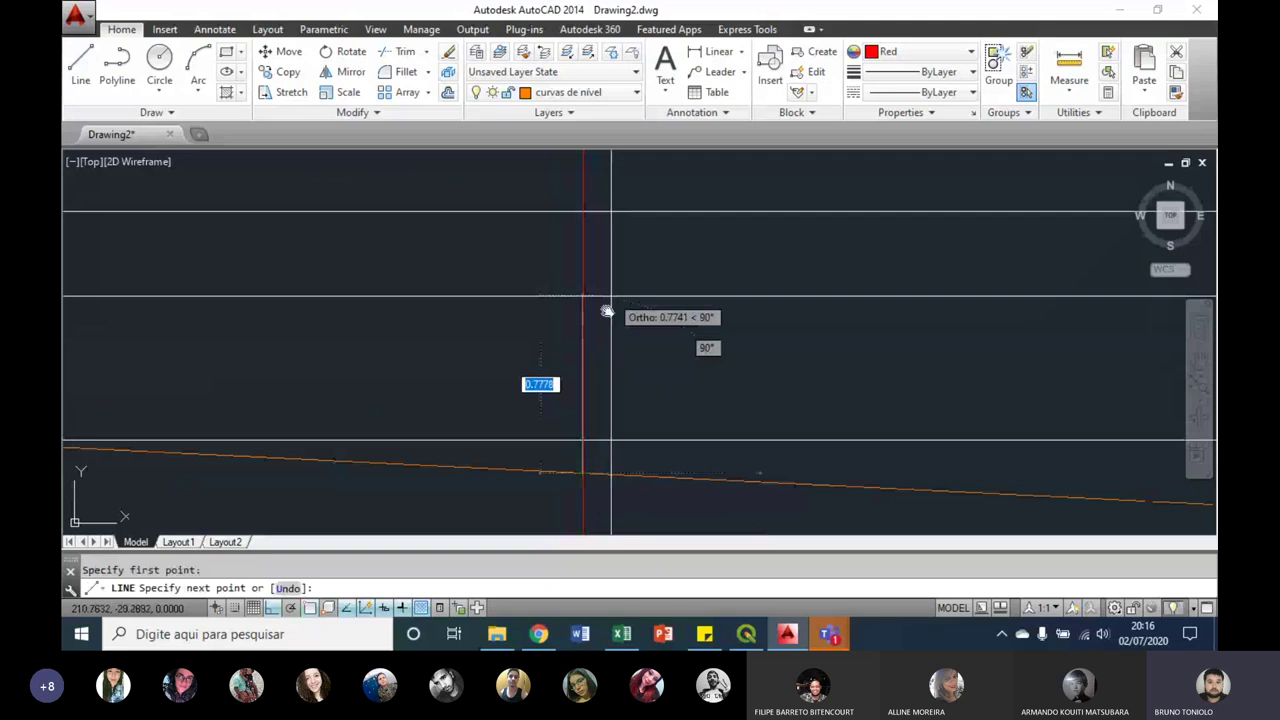
scroll(608, 306, up, 2)
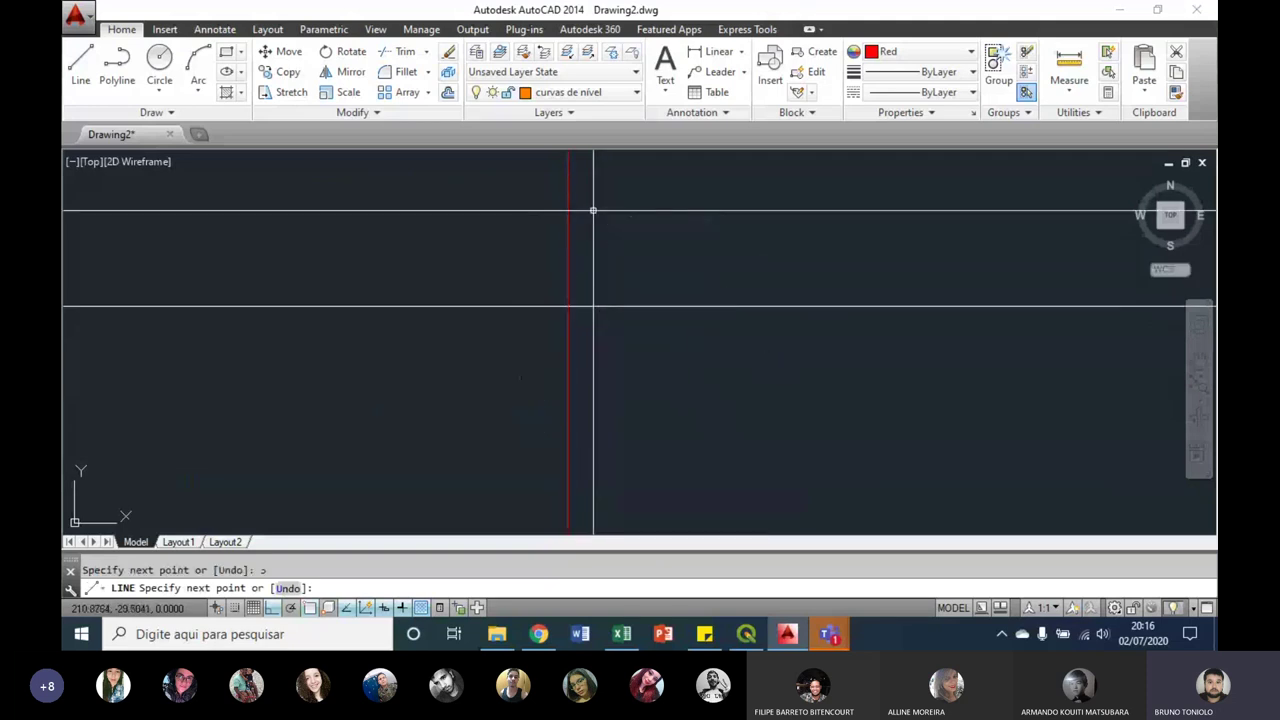
key(Escape)
scroll(630, 300, down, 2)
scroll(640, 323, down, 1)
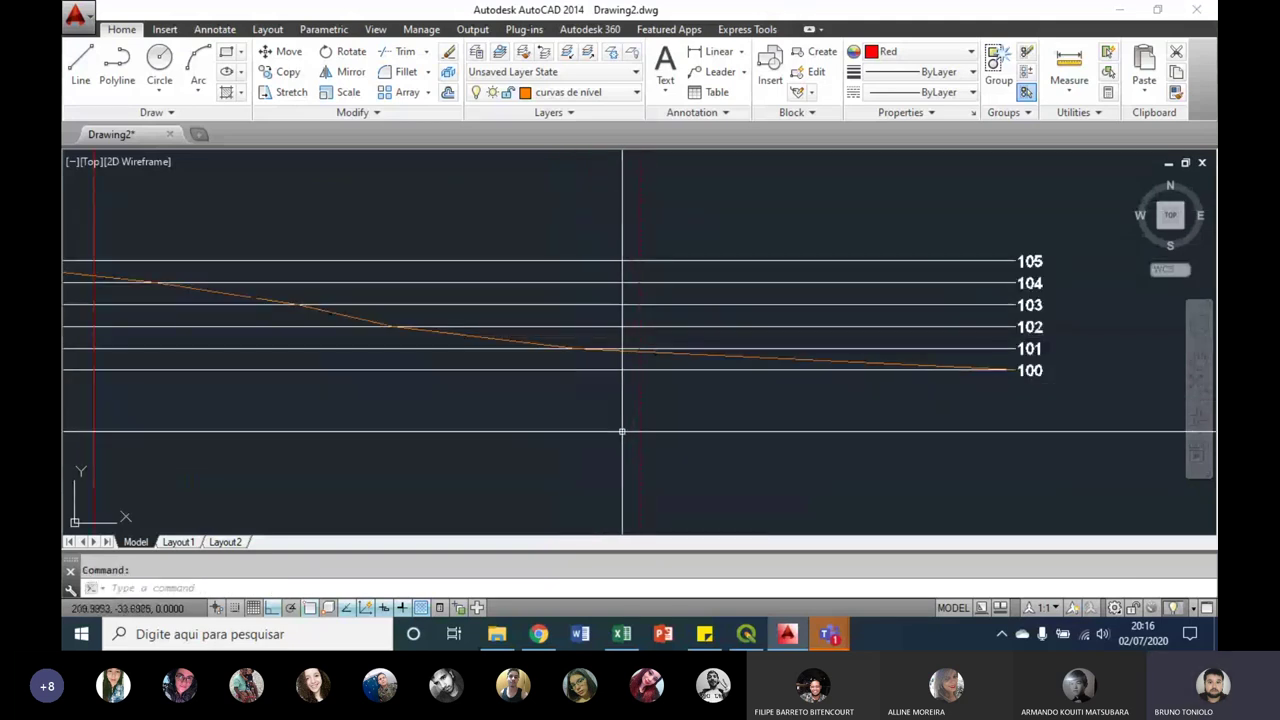
scroll(557, 343, up, 2)
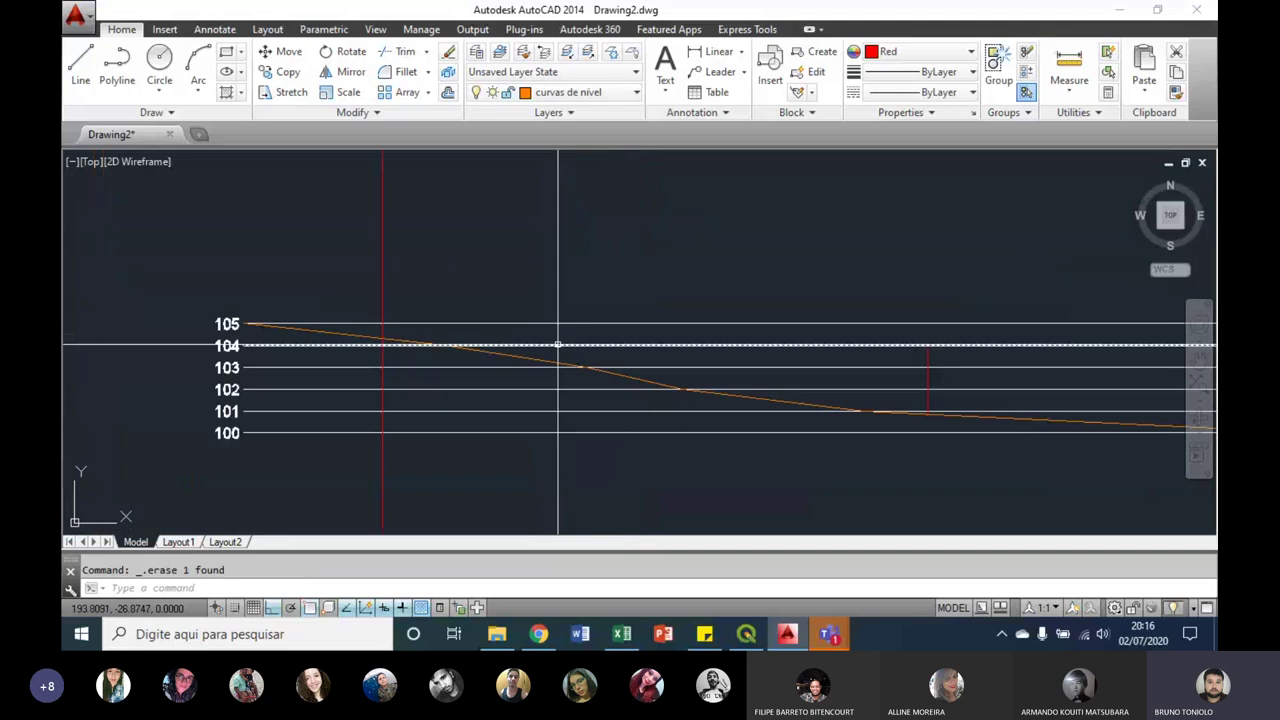
scroll(374, 345, up, 2)
key(Return)
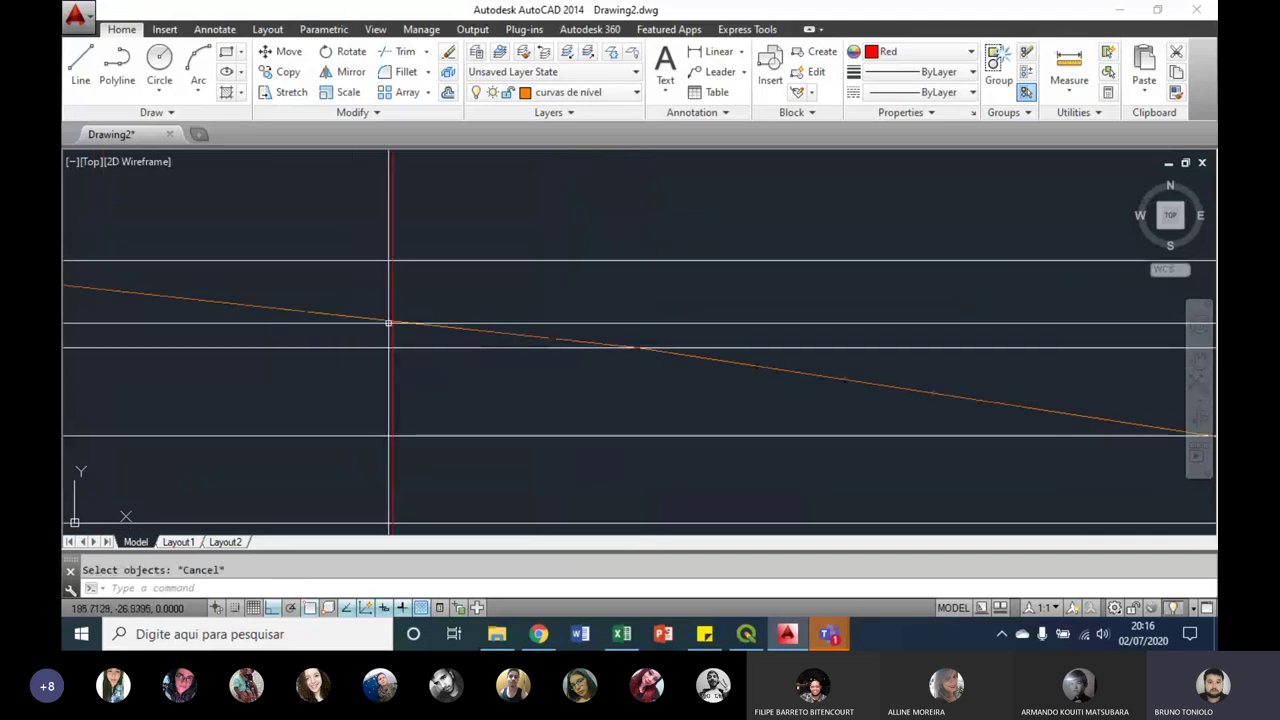
text(l)
key(Return)
click(392, 330)
middle_drag(423, 270, 370, 372)
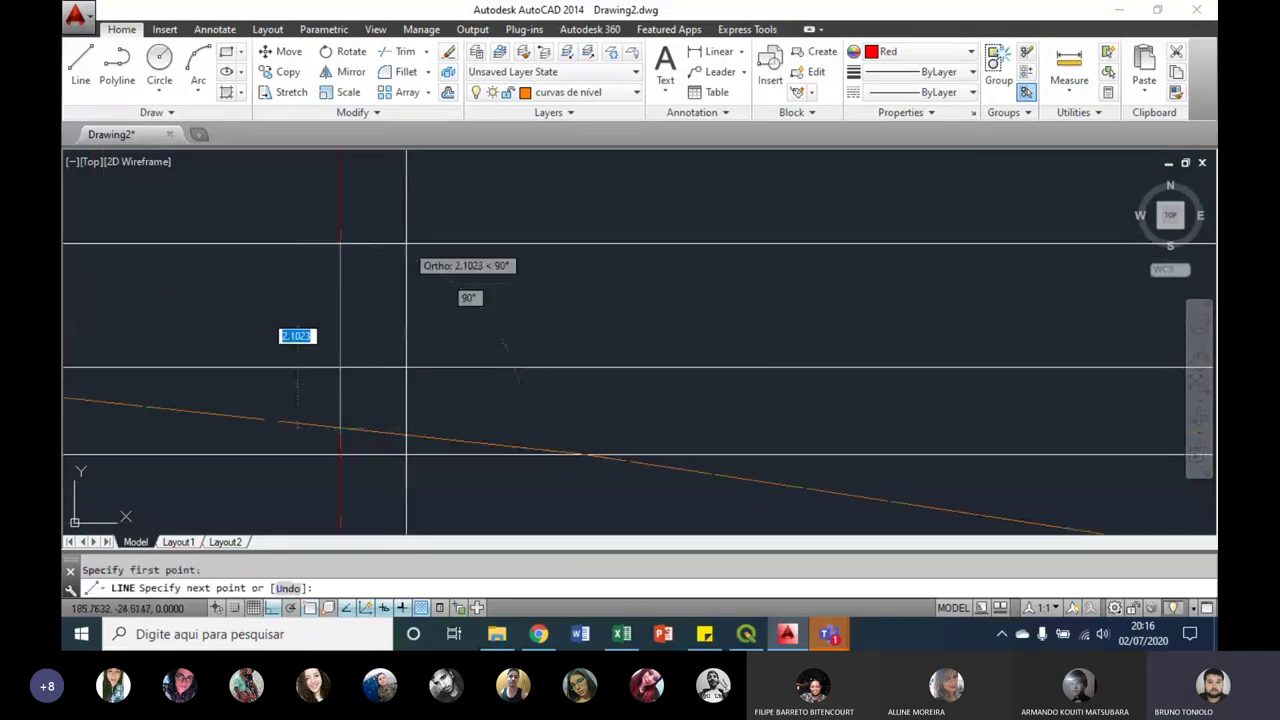
key(Escape)
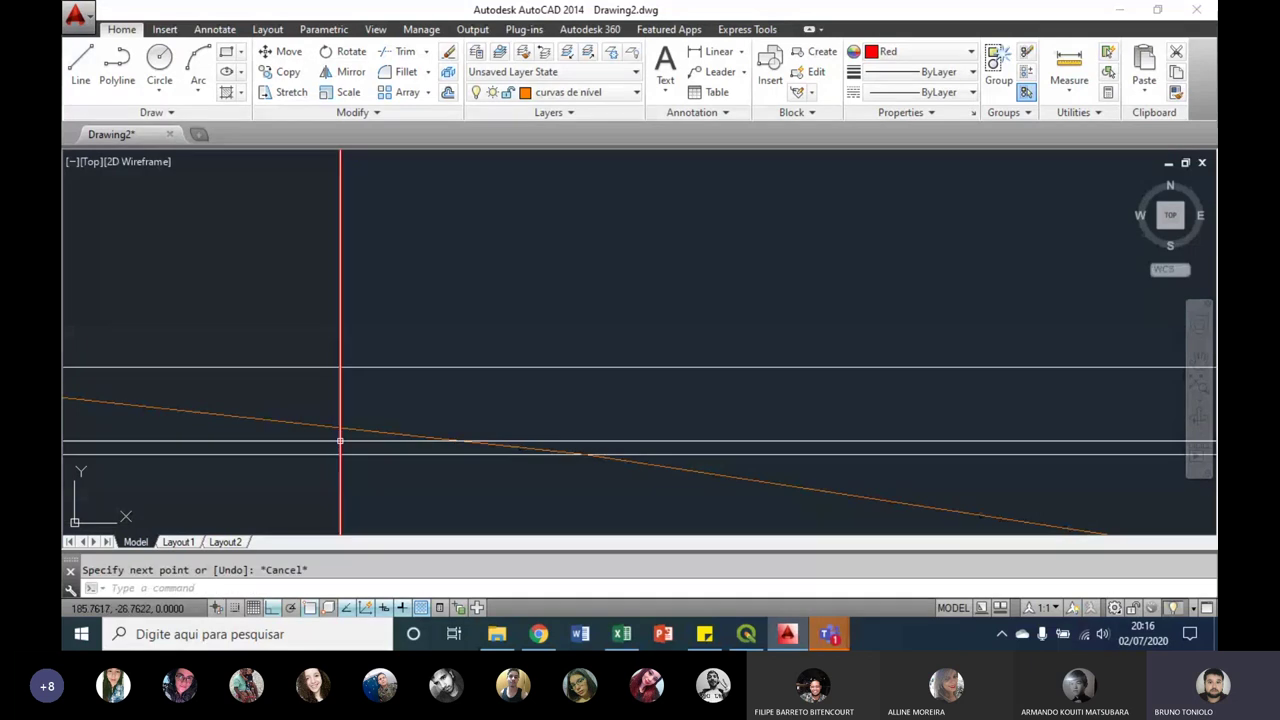
Step: Select and delete the stray long red vertical line
click(340, 490)
click(326, 488)
click(330, 490)
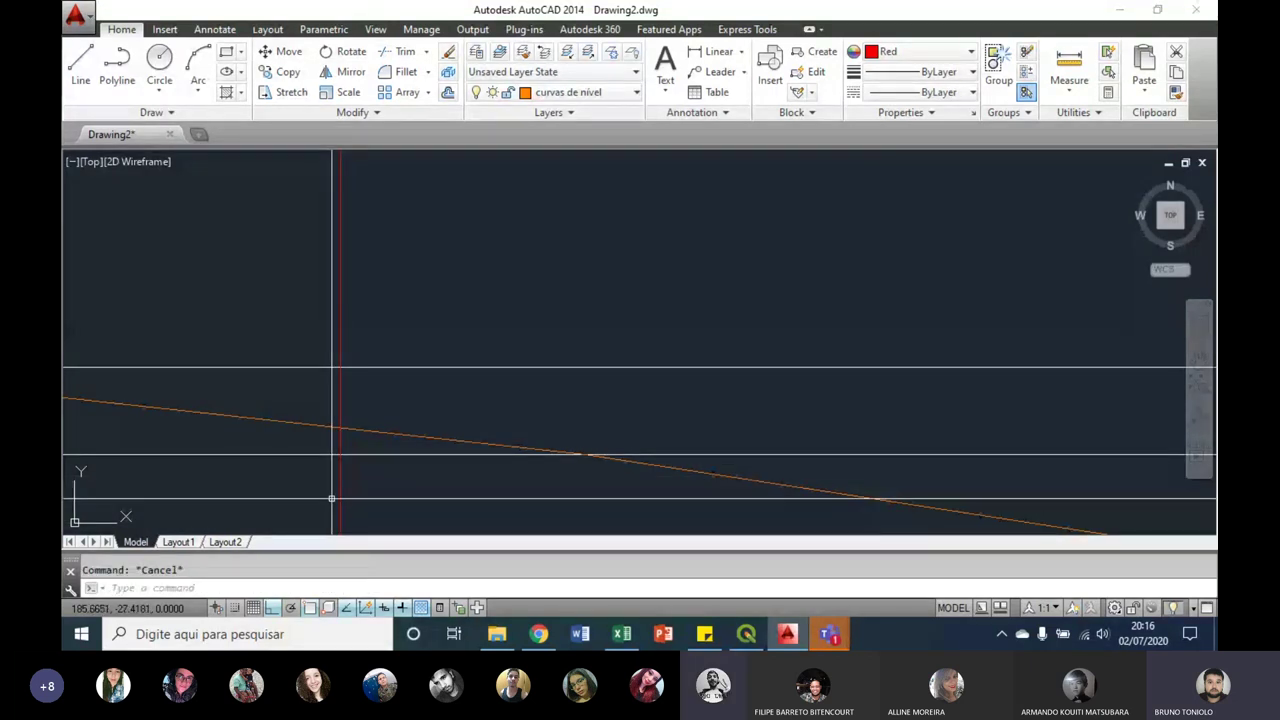
key(Delete)
middle_drag(423, 392, 456, 470)
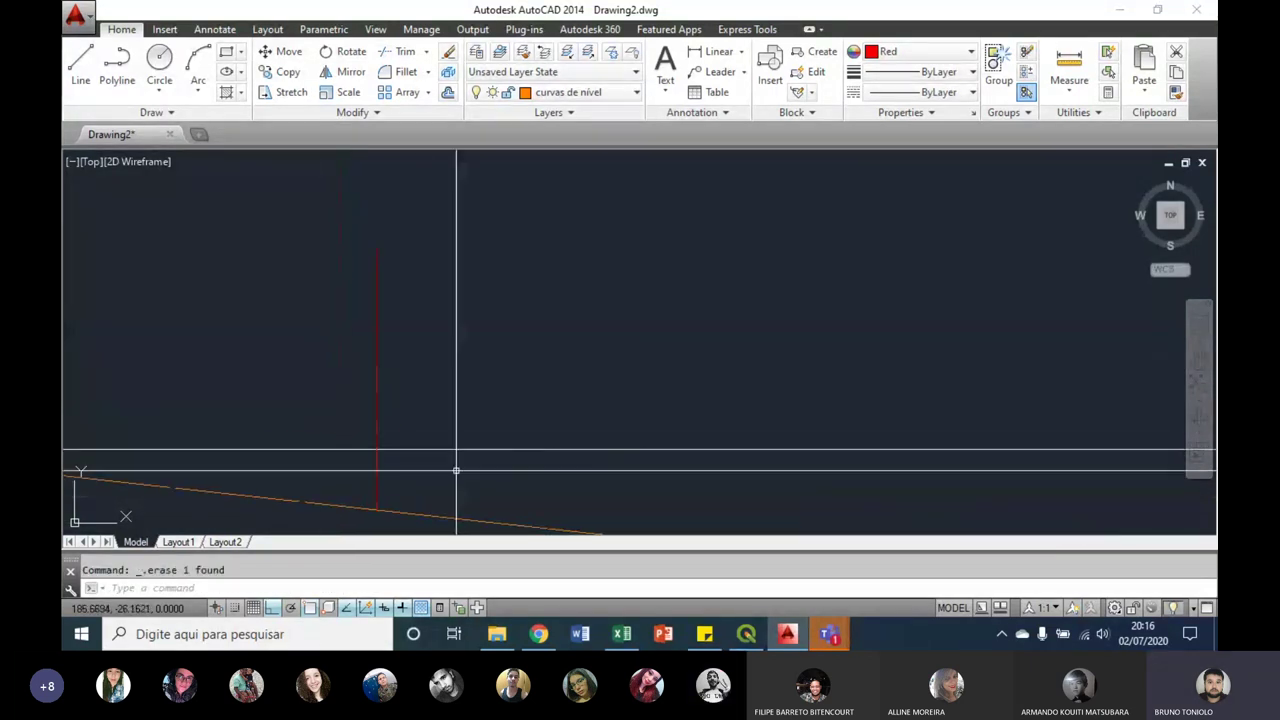
scroll(383, 377, down, 3)
scroll(386, 343, down, 2)
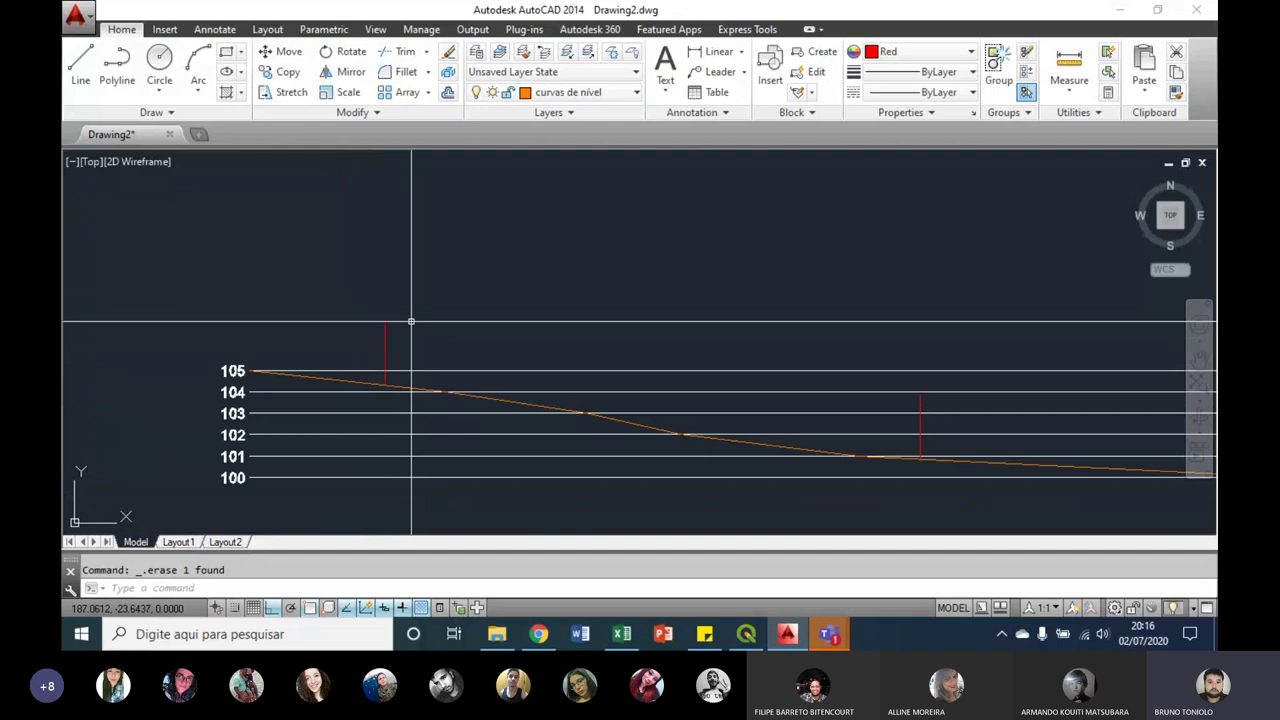
scroll(411, 321, up, 4)
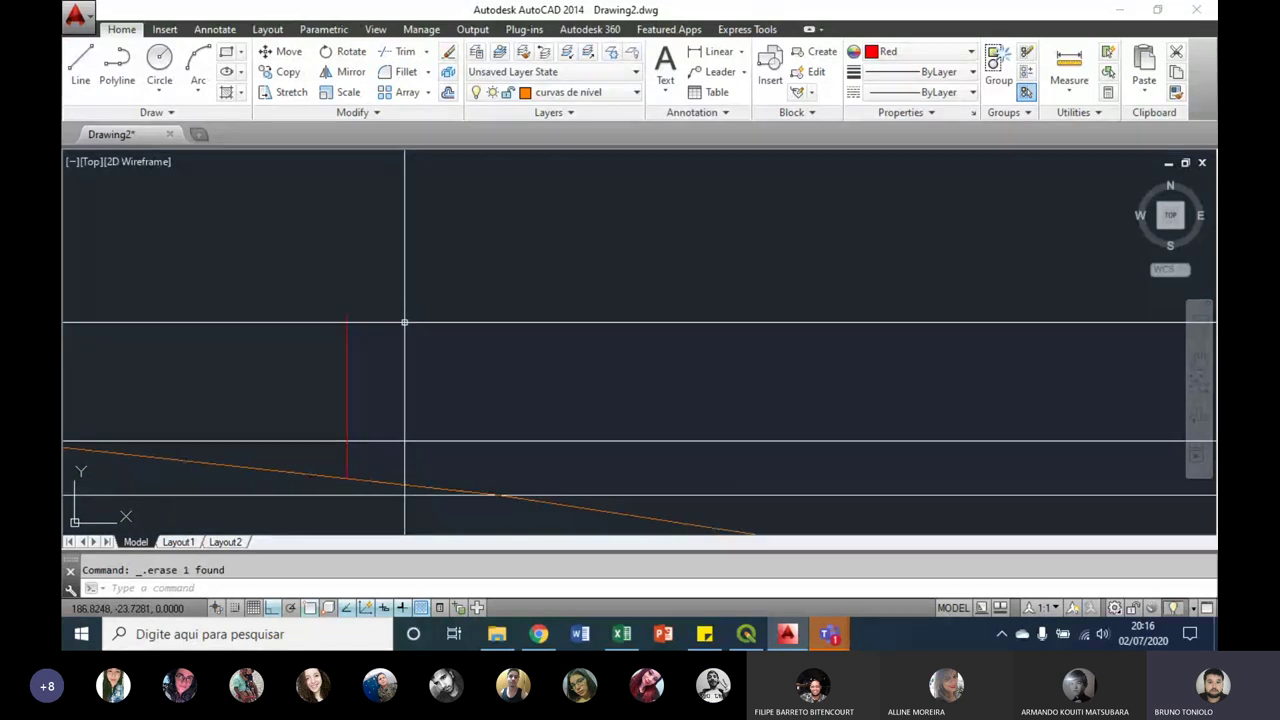
key(Return)
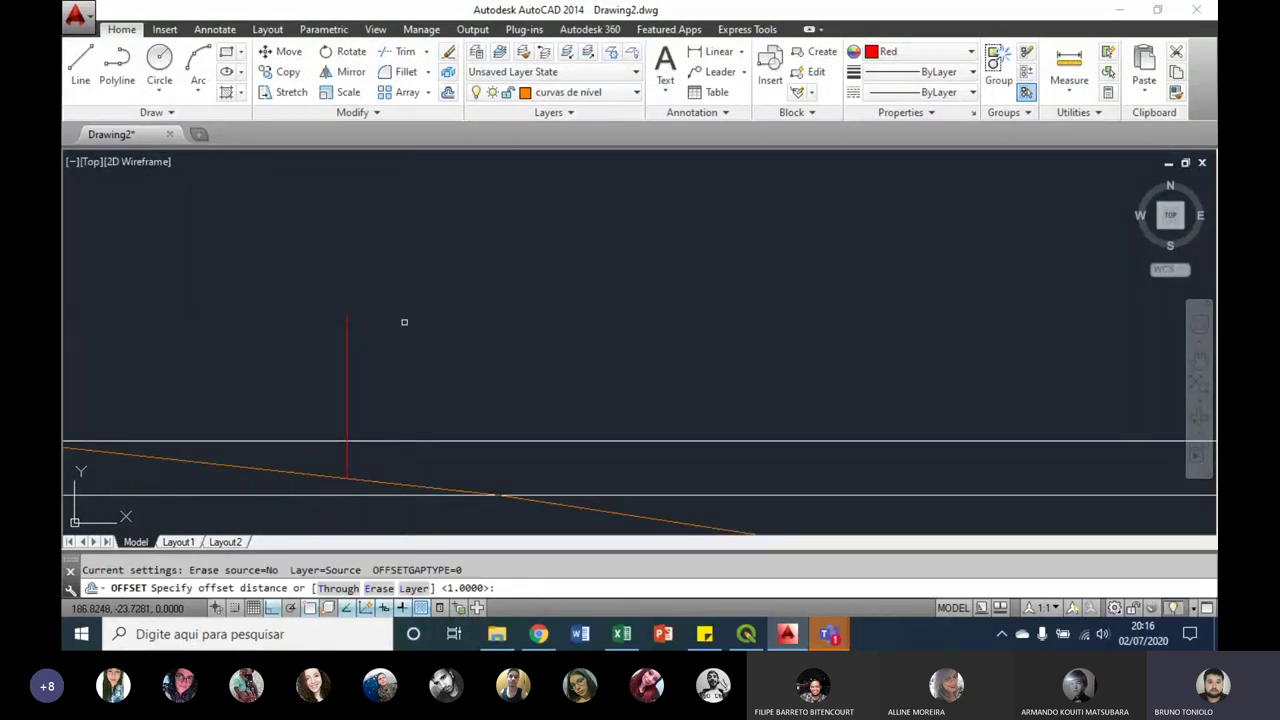
text(.3)
click(348, 380)
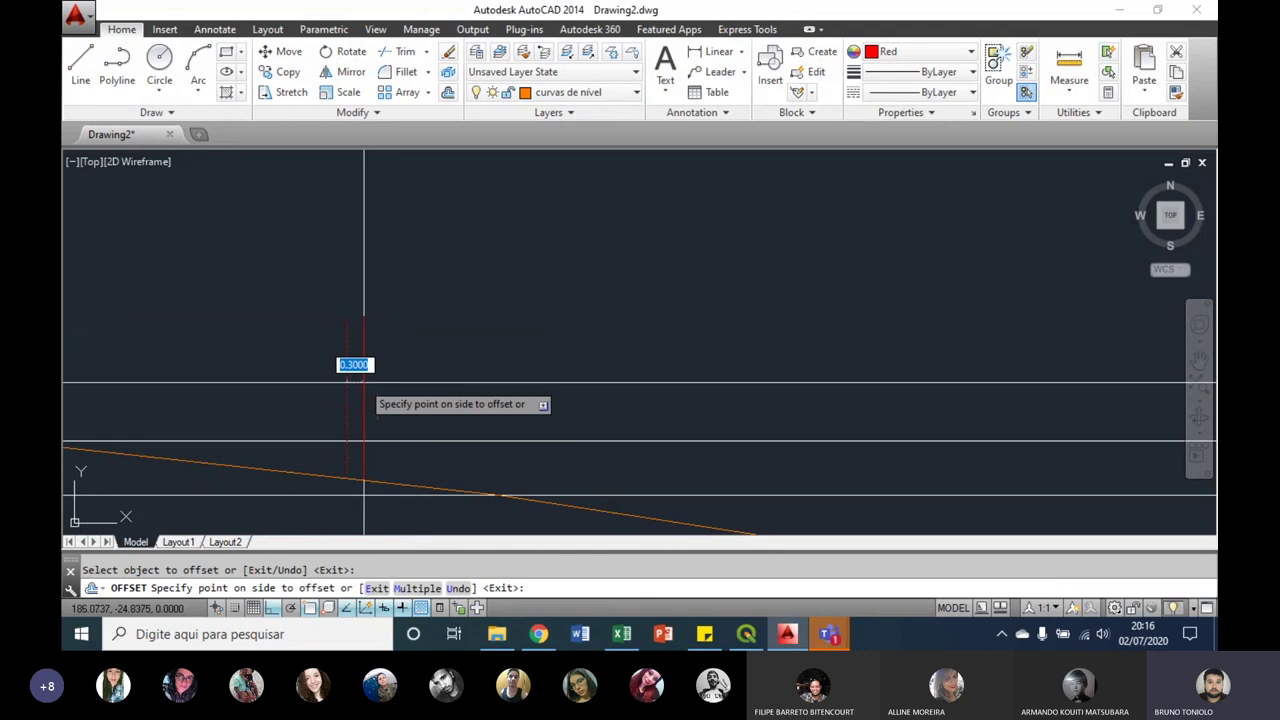
click(352, 360)
scroll(350, 335, down, 2)
scroll(800, 440, up, 5)
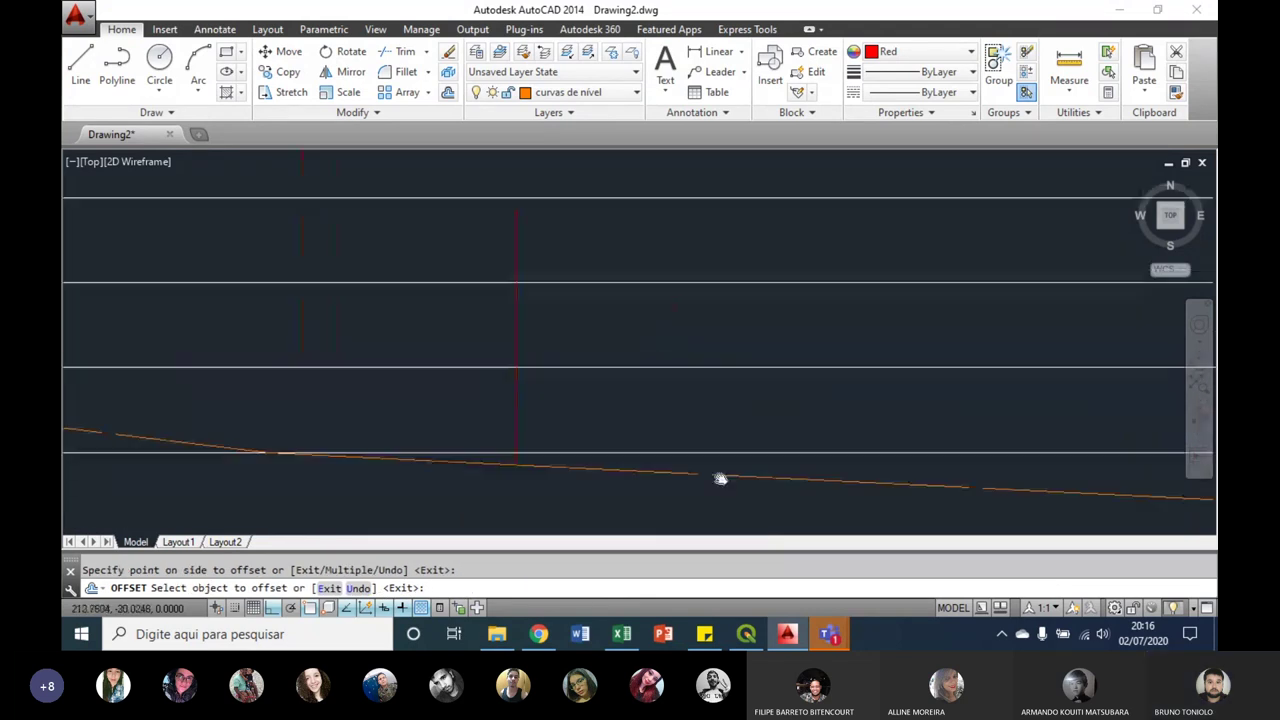
click(567, 440)
scroll(560, 450, down, 3)
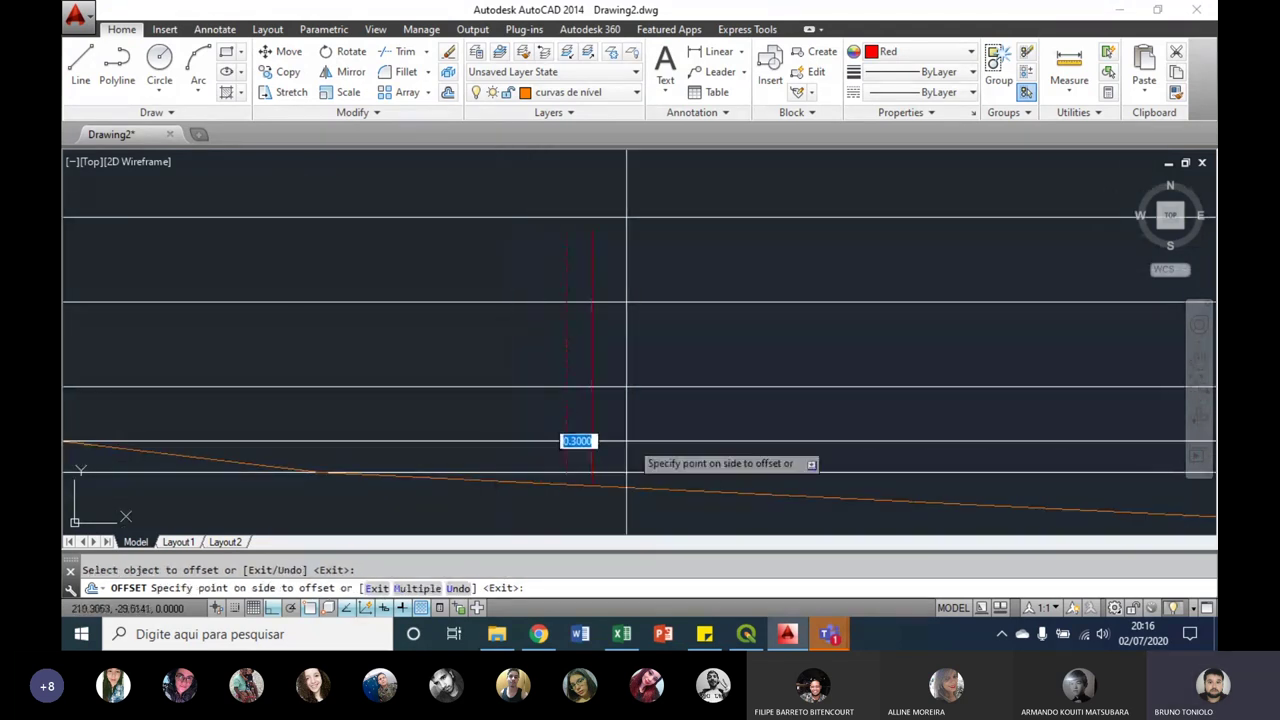
click(466, 430)
scroll(430, 352, down, 3)
key(Escape)
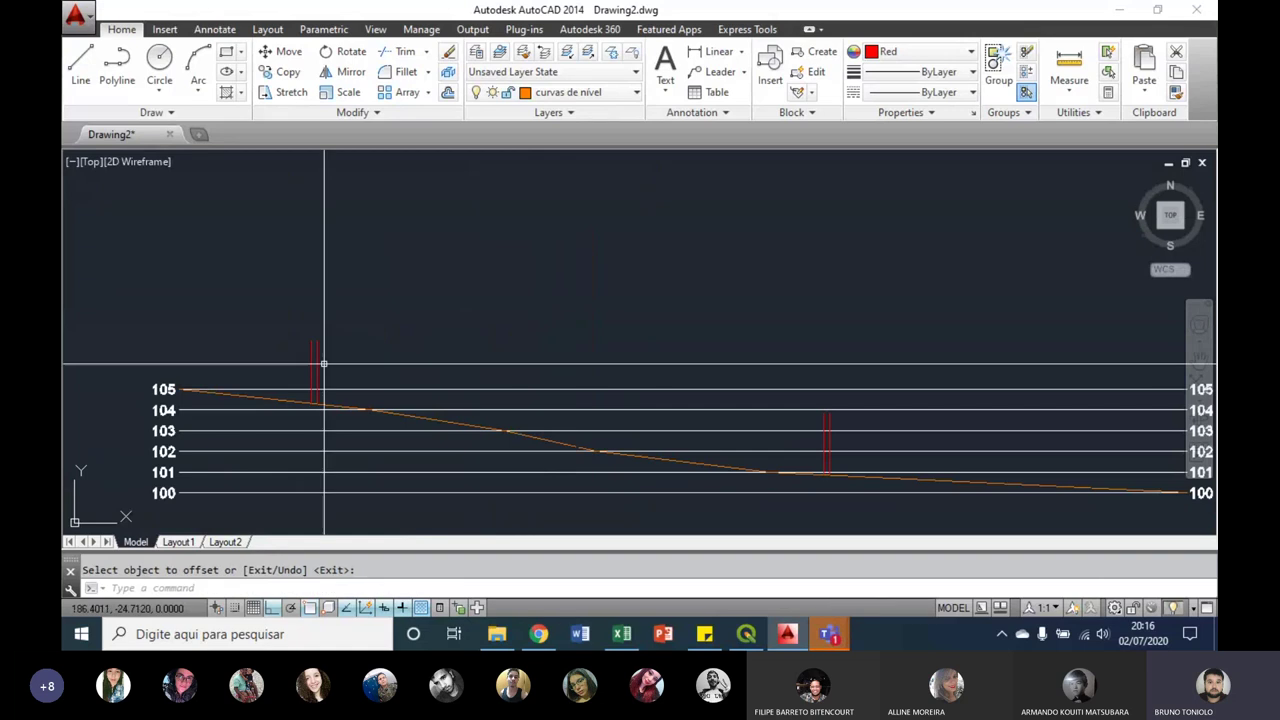
scroll(329, 343, up, 3)
scroll(423, 400, up, 3)
text(l)
key(Return)
click(450, 347)
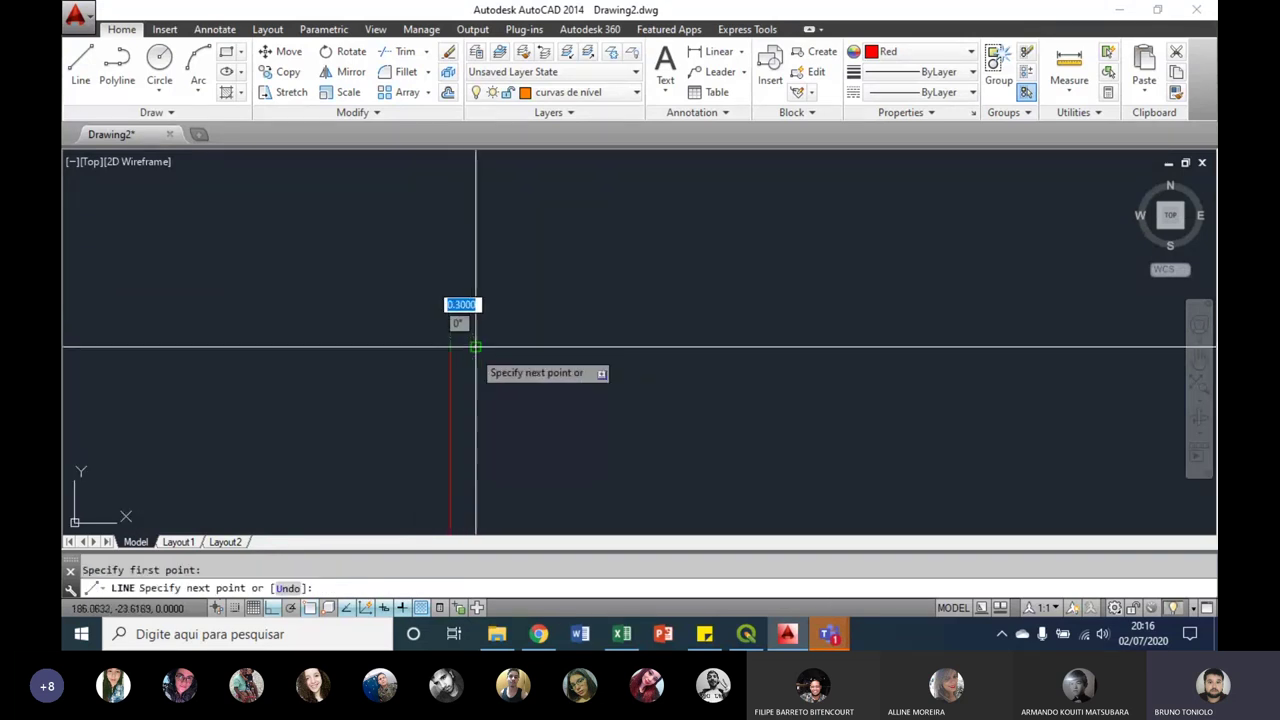
key(Escape)
scroll(406, 337, down, 3)
scroll(629, 286, up, 3)
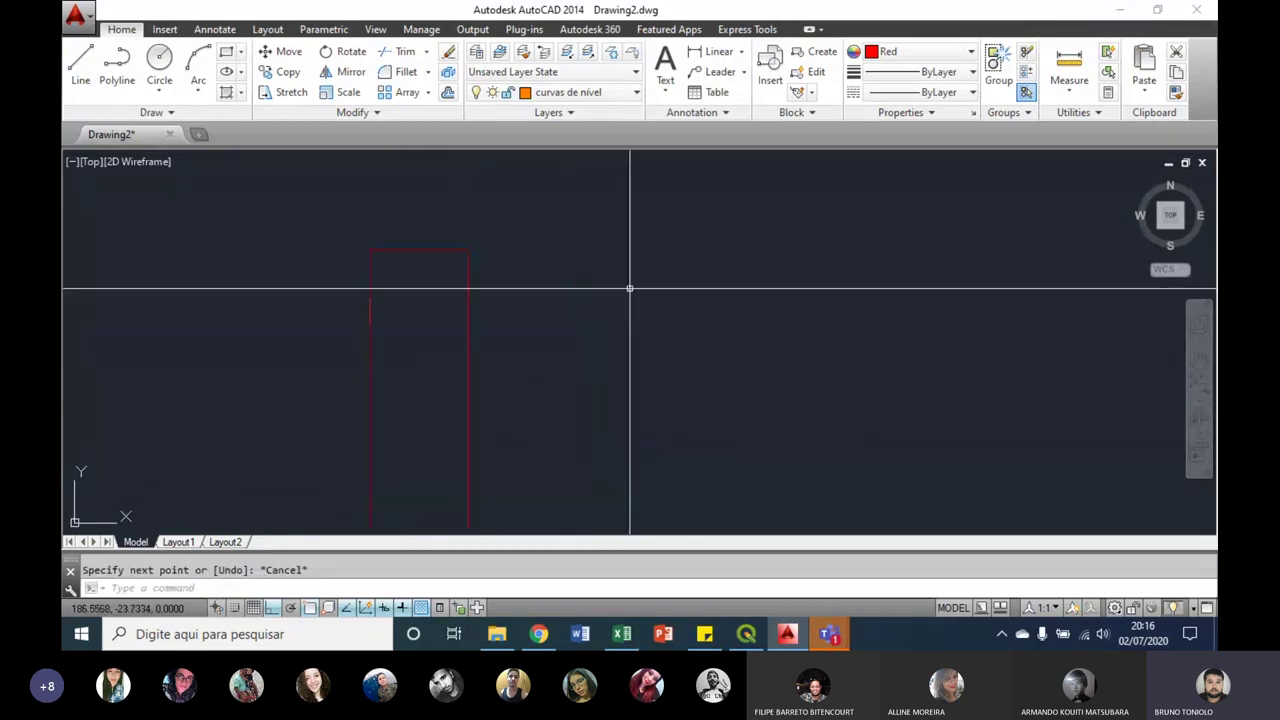
scroll(602, 371, down, 3)
scroll(602, 371, up, 3)
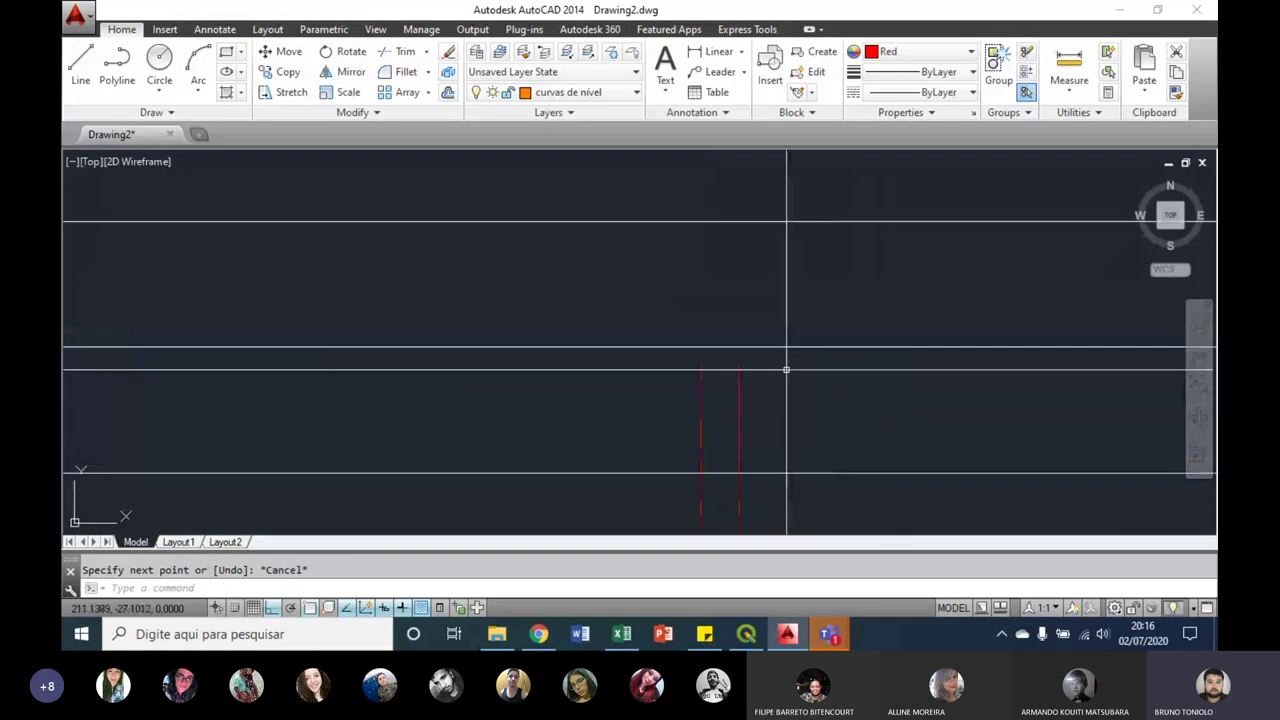
key(Return)
click(700, 349)
key(Escape)
scroll(744, 354, down, 3)
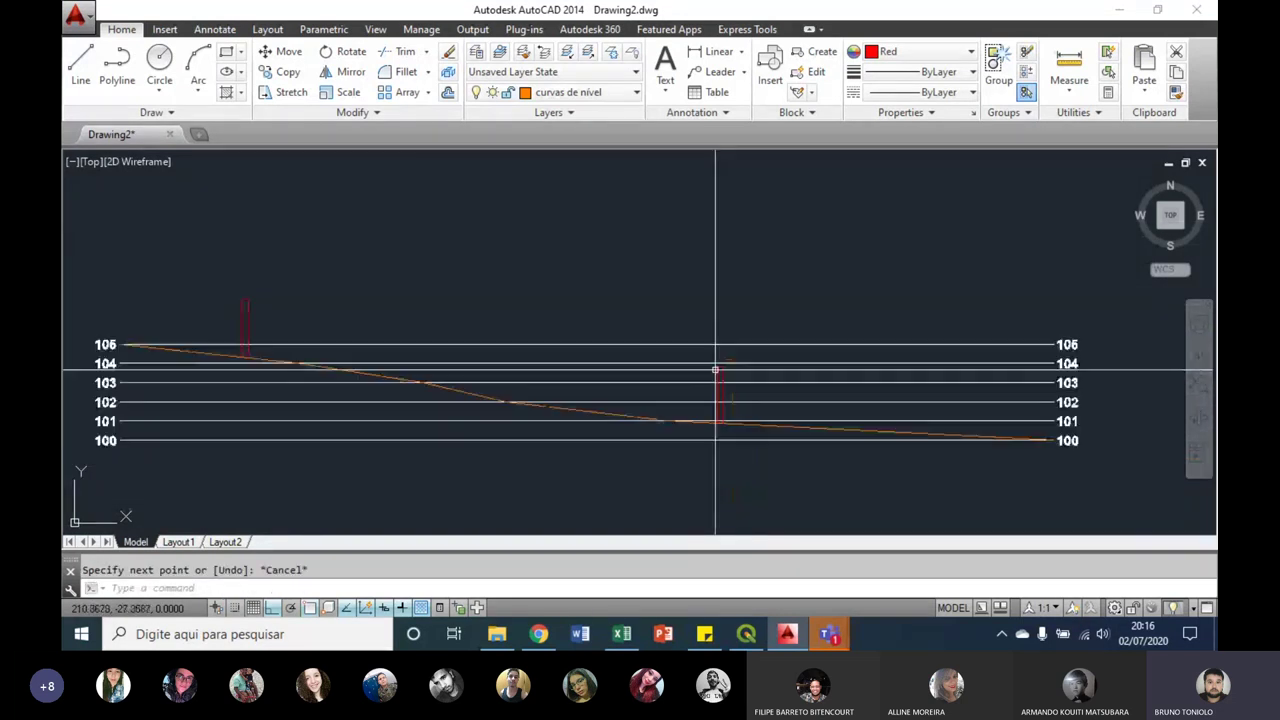
scroll(714, 366, up, 3)
scroll(760, 414, up, 1)
text(tr)
key(Return)
key(Return)
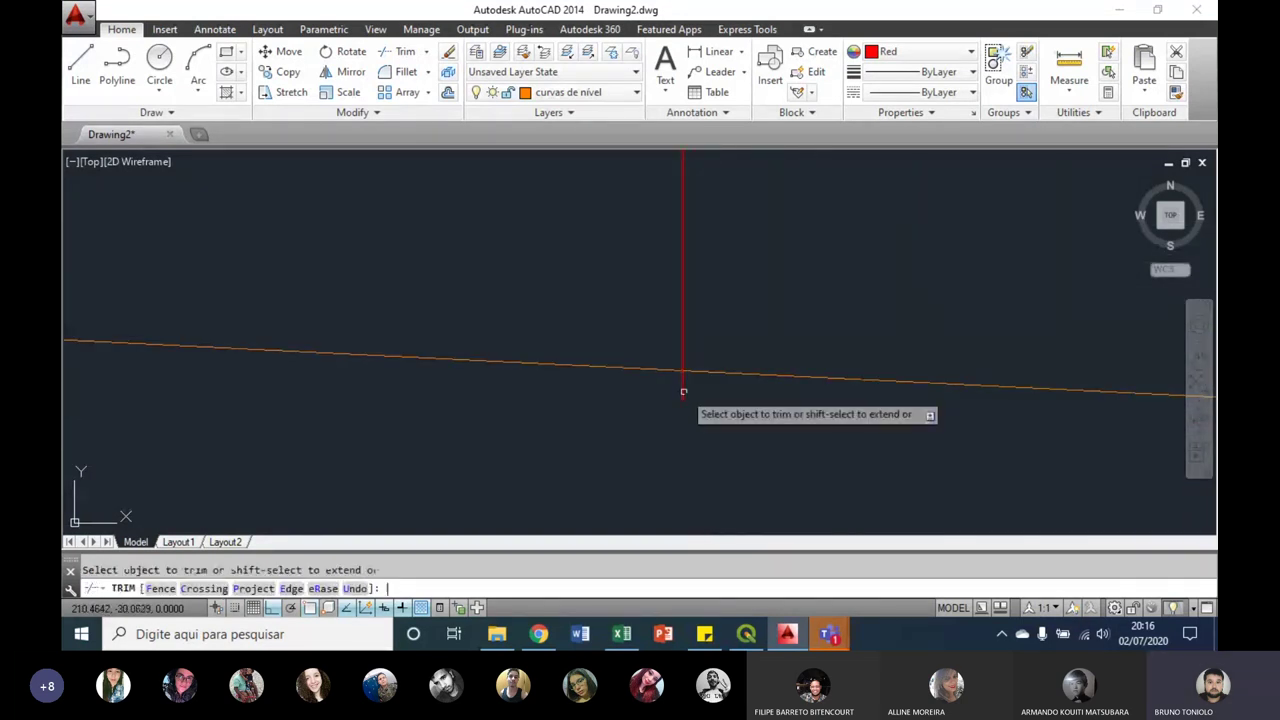
key(Escape)
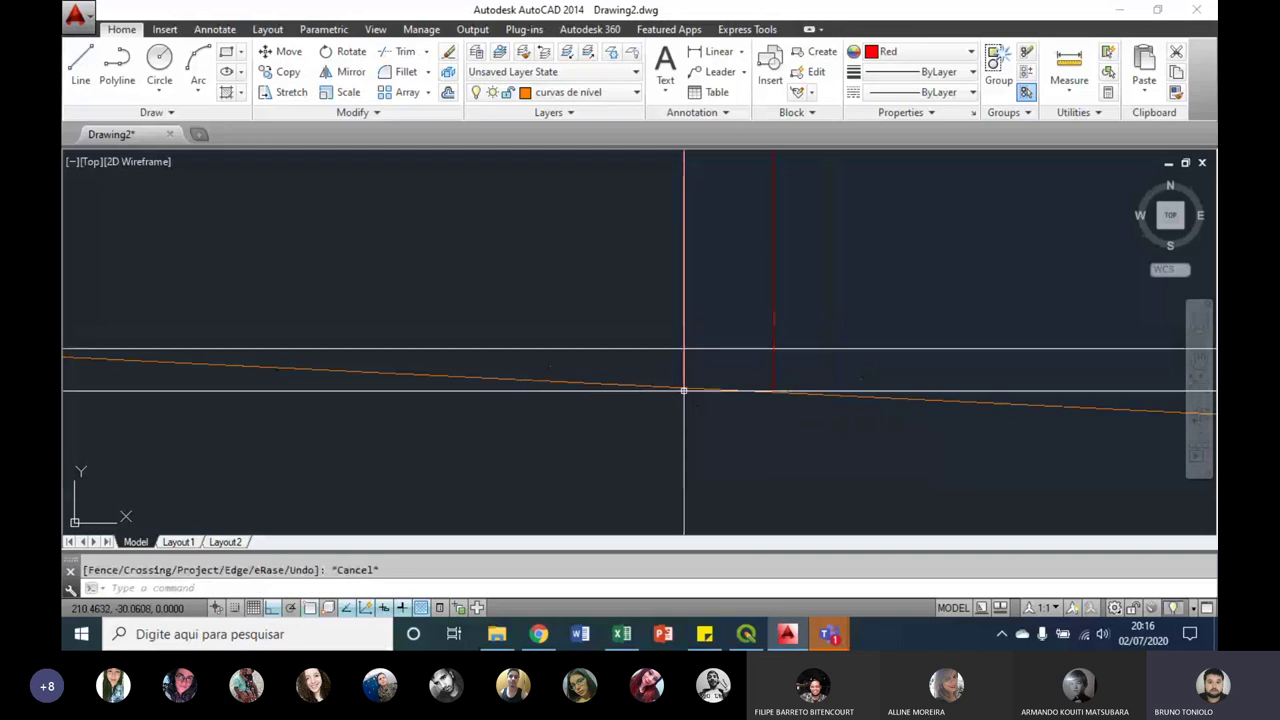
middle_drag(777, 420, 314, 373)
scroll(472, 327, up, 2)
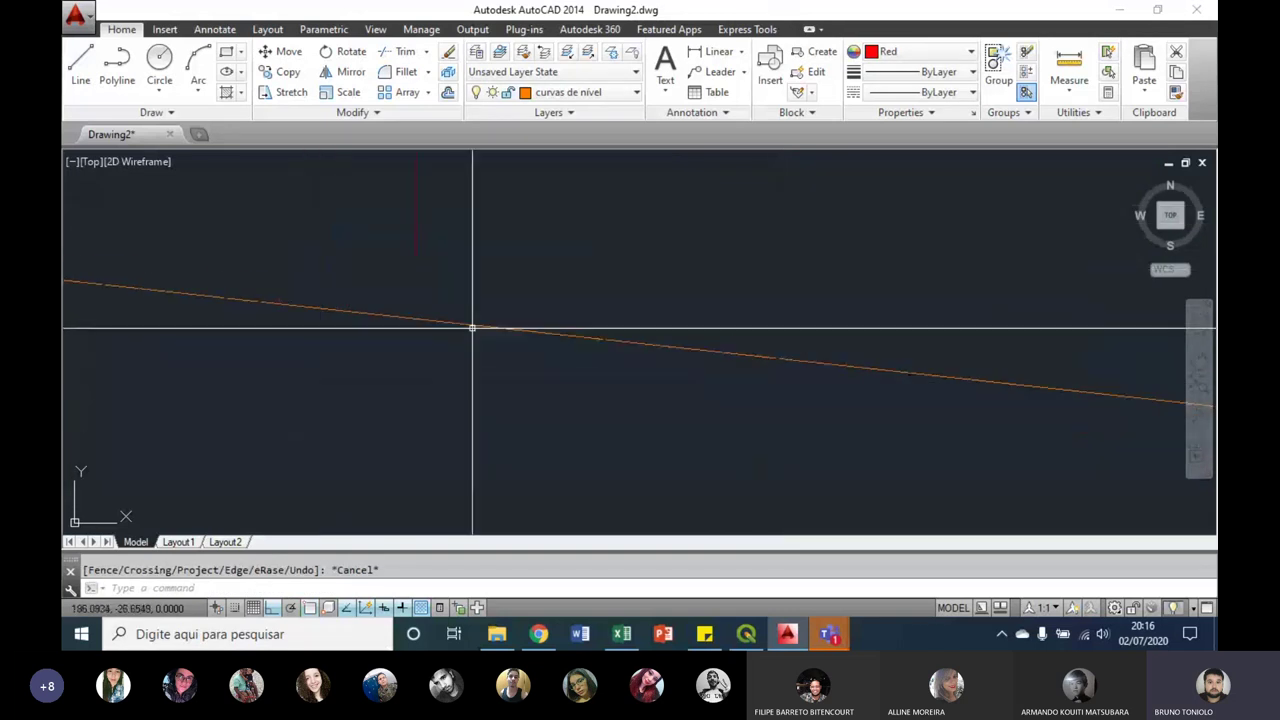
text(ex)
key(Return)
key(Return)
scroll(460, 310, down, 2)
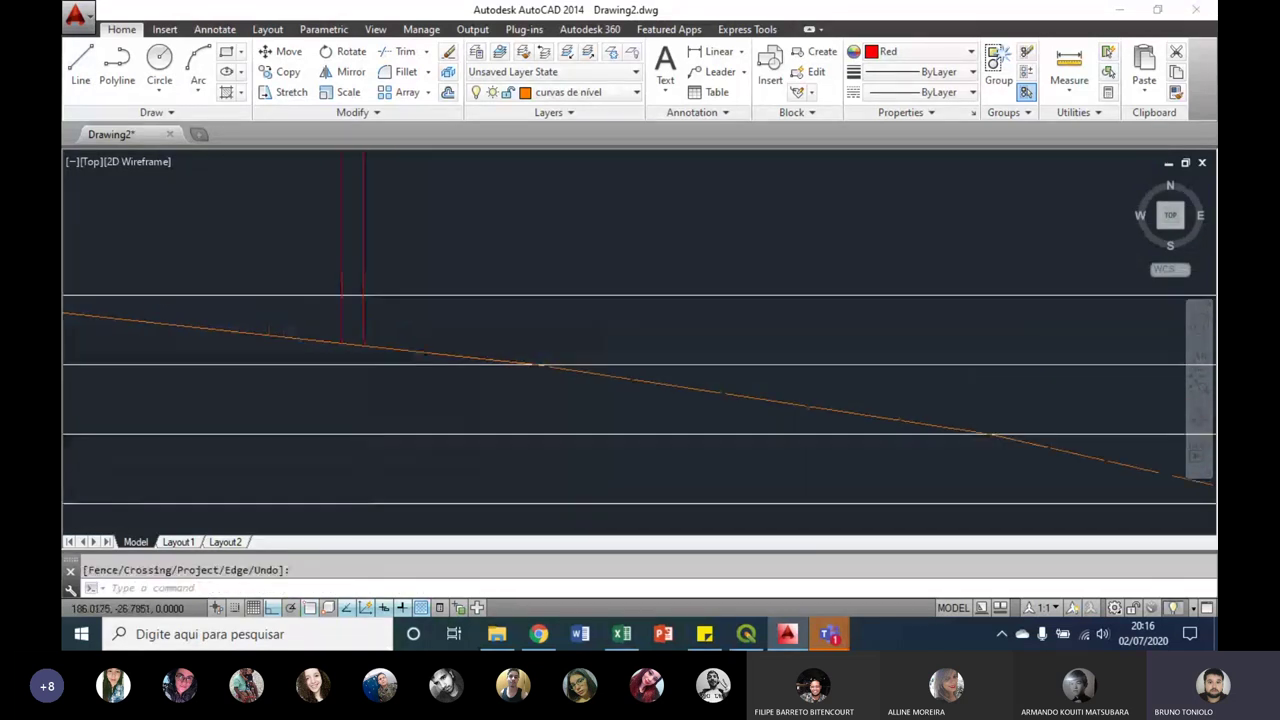
scroll(455, 300, down, 2)
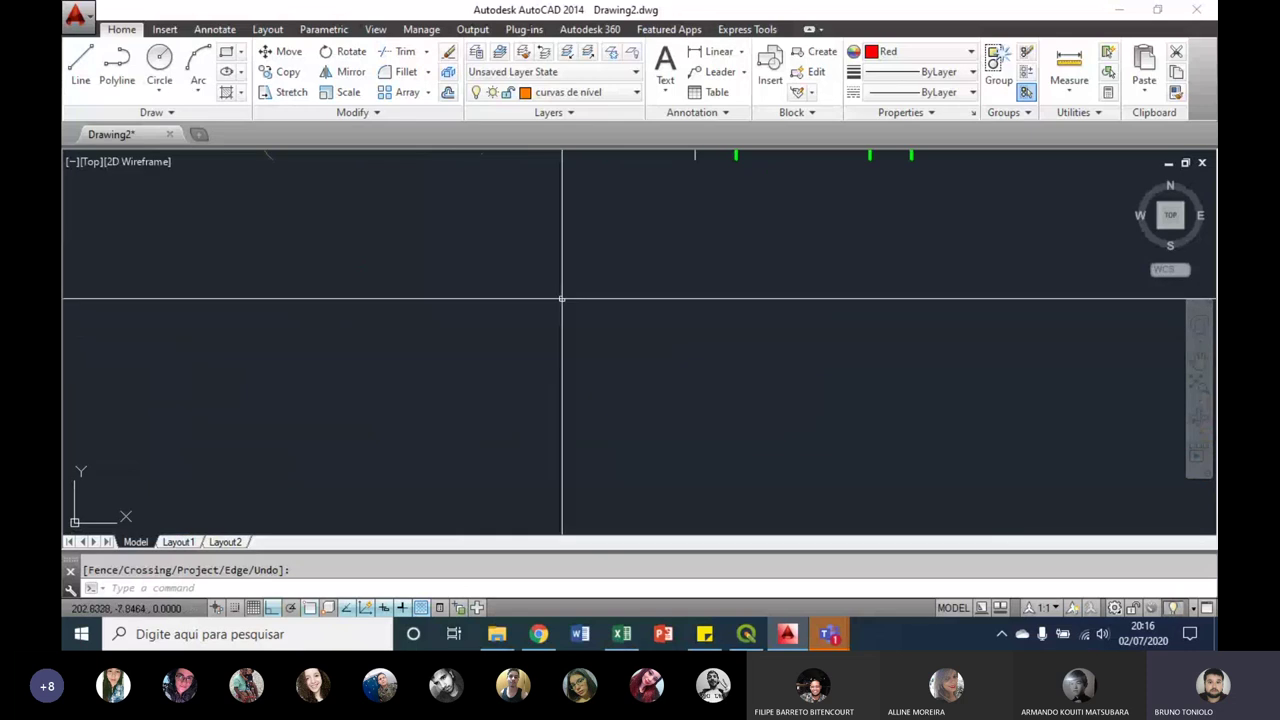
mouse_move(455, 300)
middle_down()
mouse_move(635, 307)
mouse_move(623, 346)
middle_up()
Step: Run MATCHPROP with the yellow rectangle as the property source
middle_drag(586, 257, 591, 323)
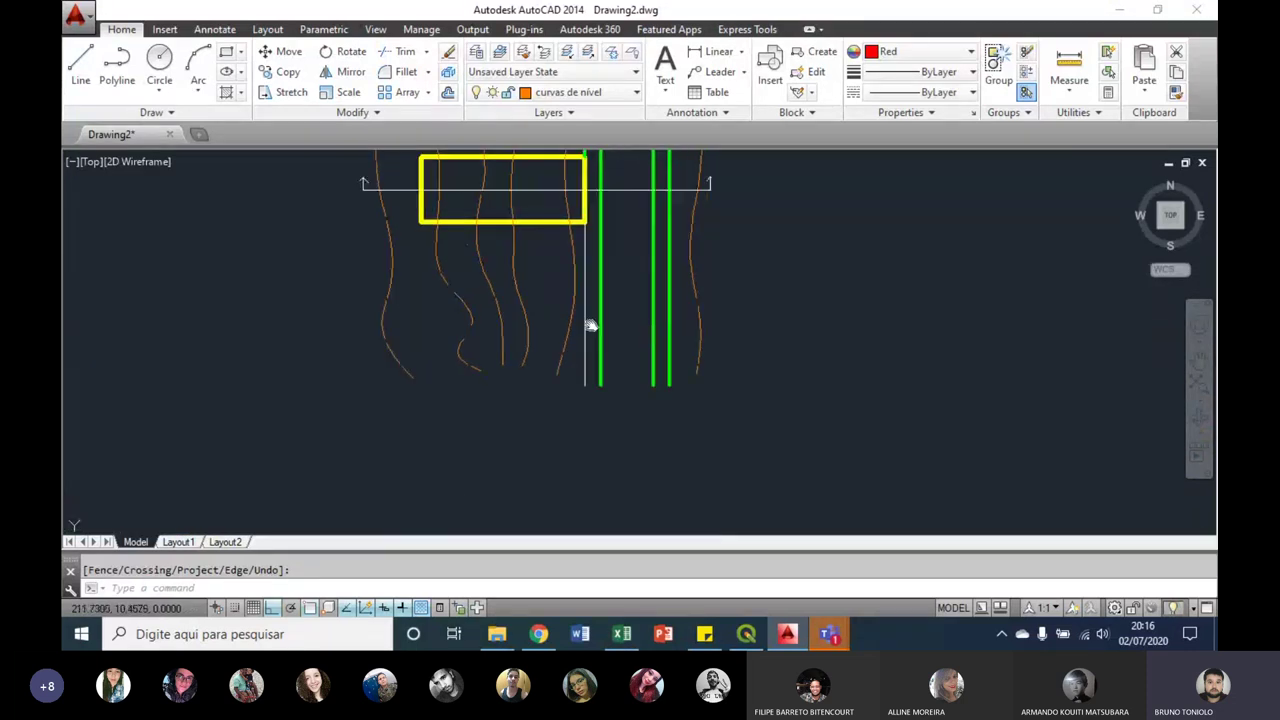
text(ma)
key(BackSpace)
key(BackSpace)
text(ma)
key(Return)
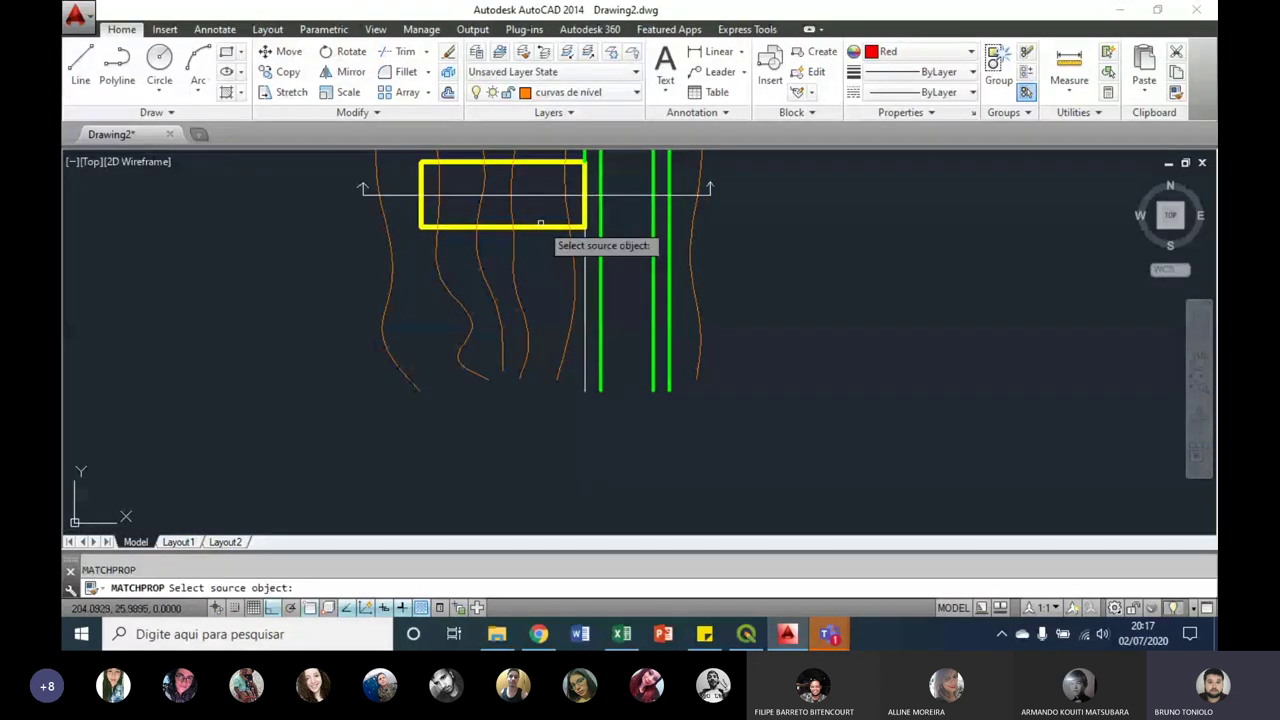
click(540, 224)
middle_drag(540, 224, 586, 342)
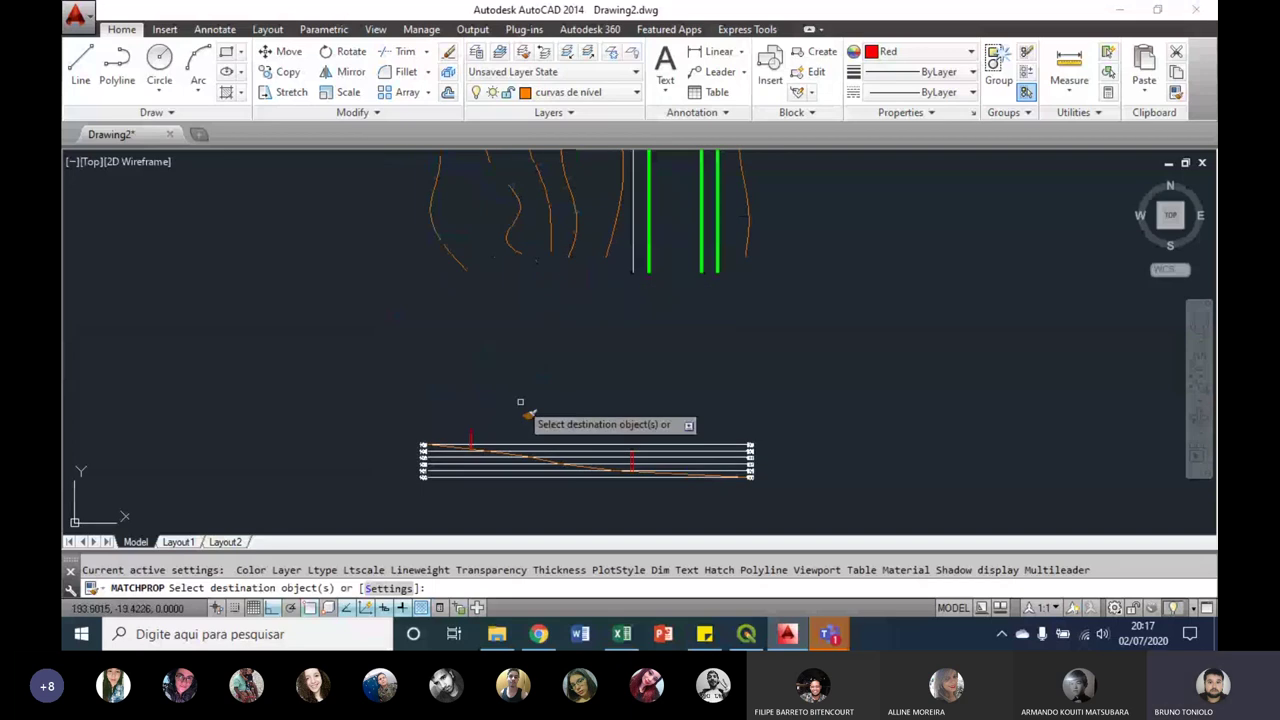
scroll(512, 530, up, 2)
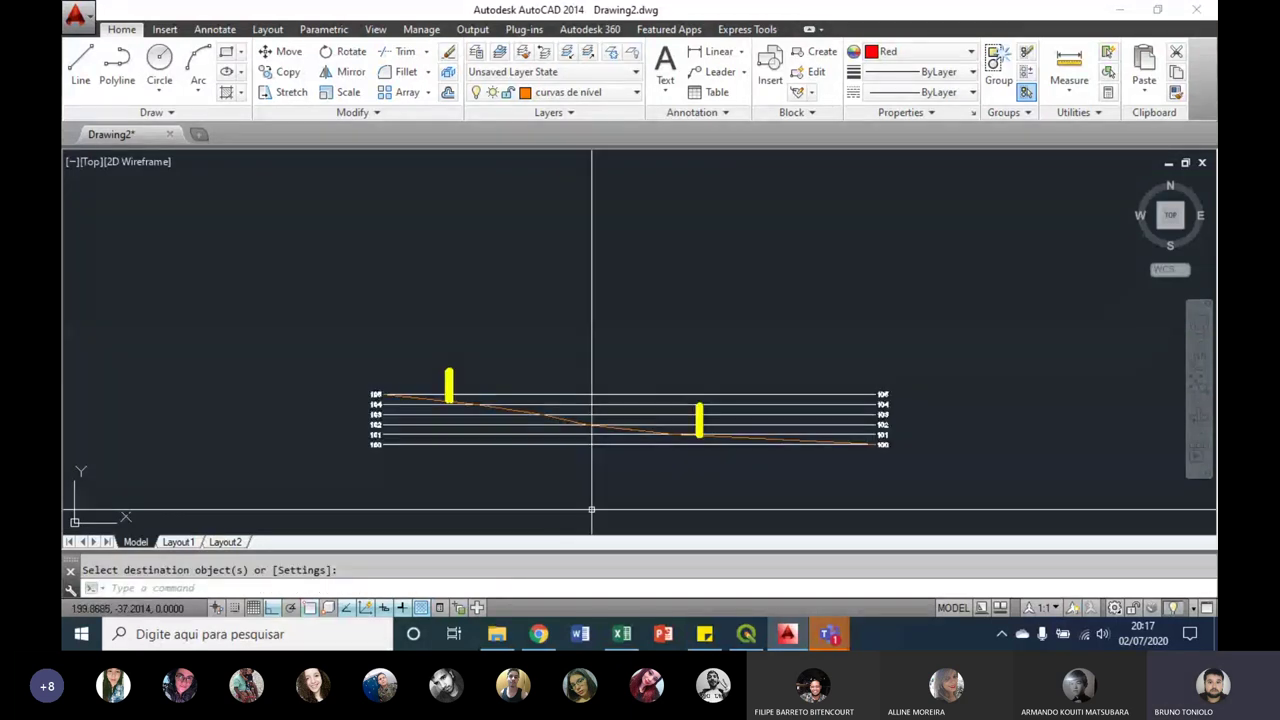
scroll(556, 450, up, 3)
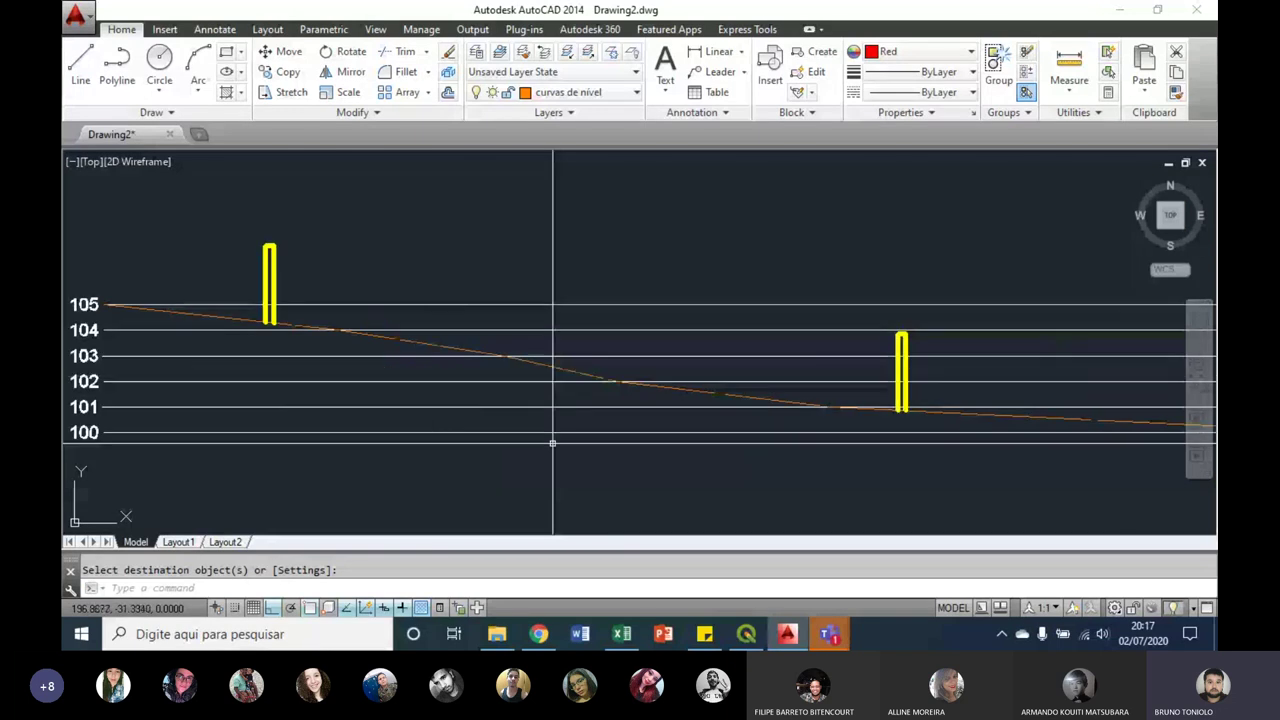
middle_drag(434, 371, 491, 443)
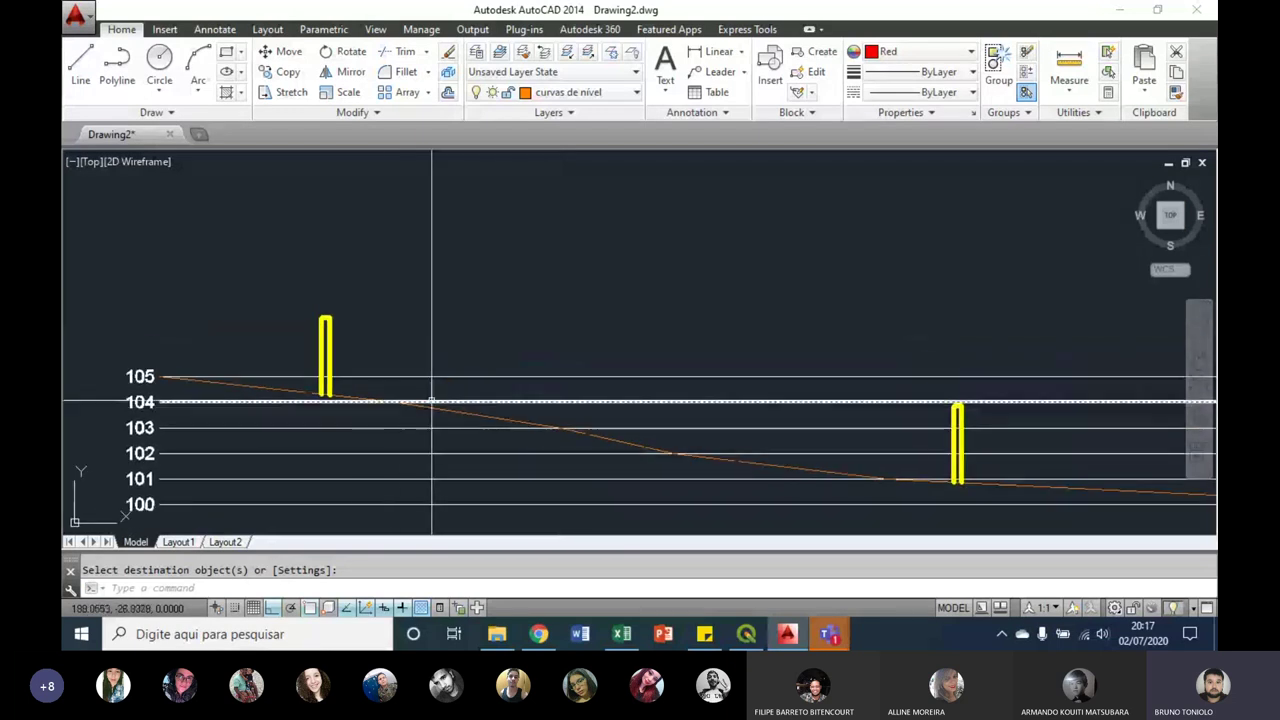
key(Escape)
text(j)
key(Return)
key(Escape)
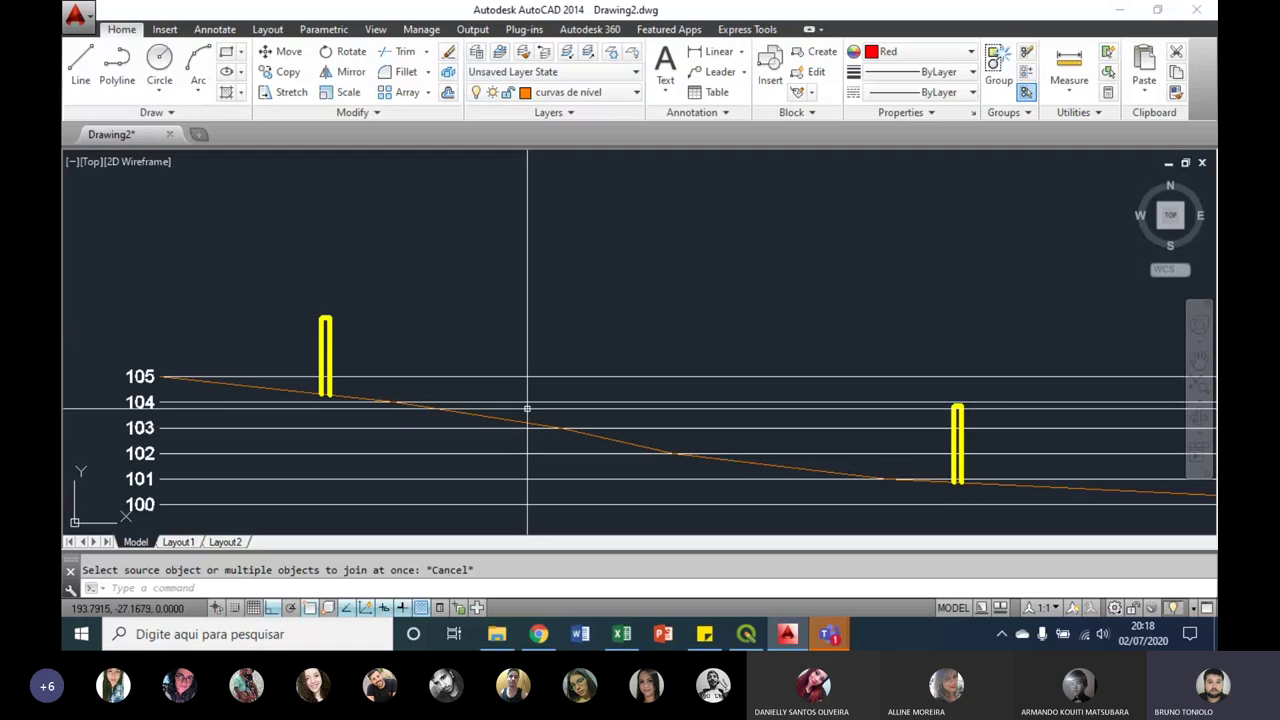
Step: Pan along the orange profile toward the right yellow marker and begin a line on it
middle_drag(568, 410, 498, 396)
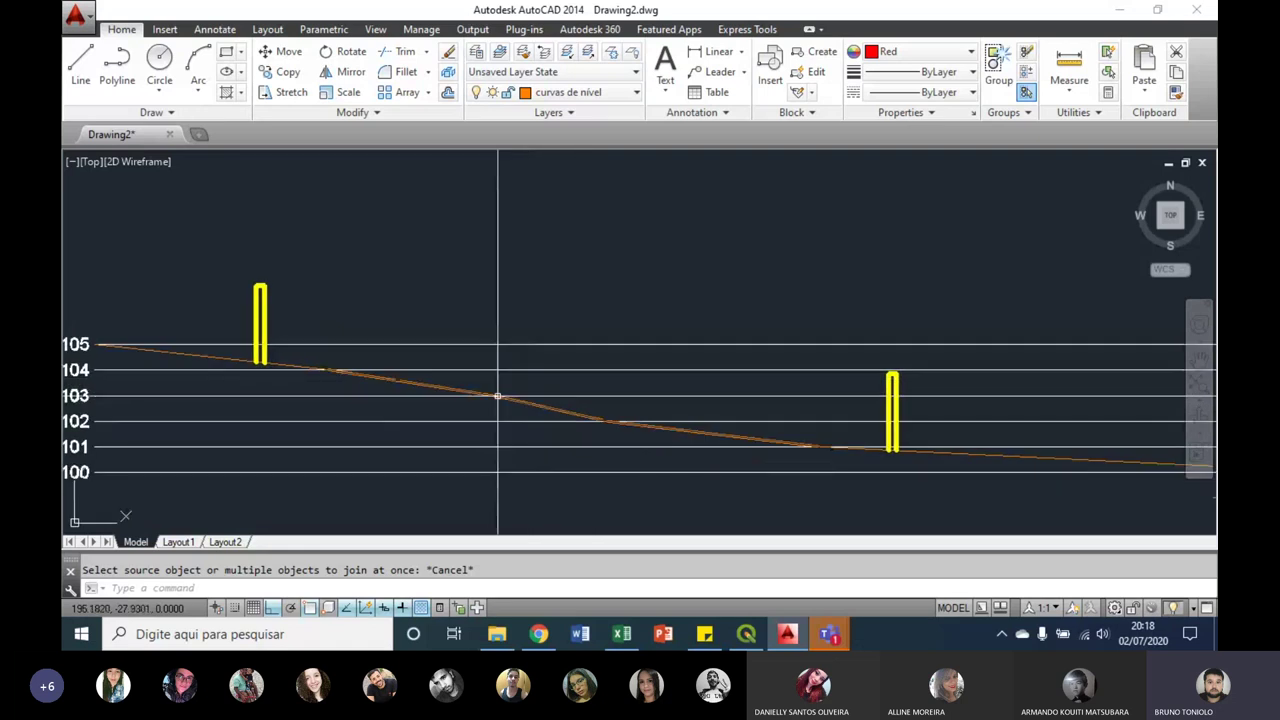
scroll(590, 440, up, 2)
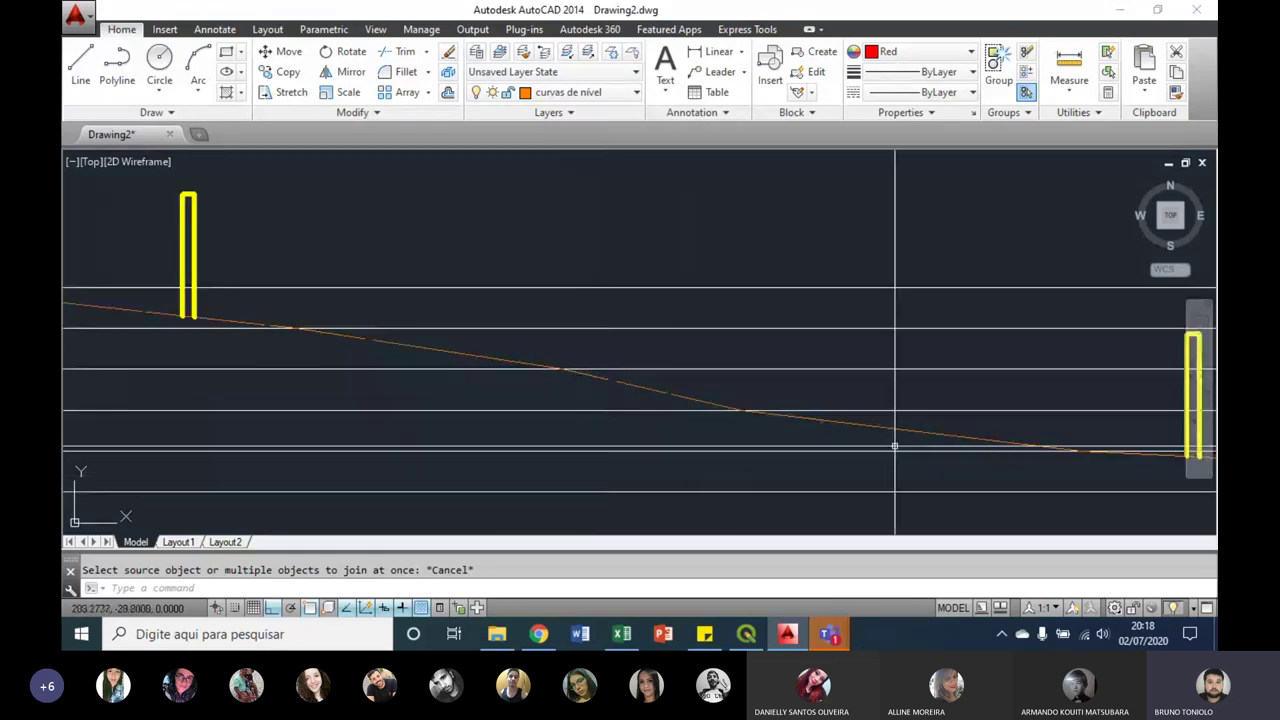
middle_drag(1014, 450, 941, 455)
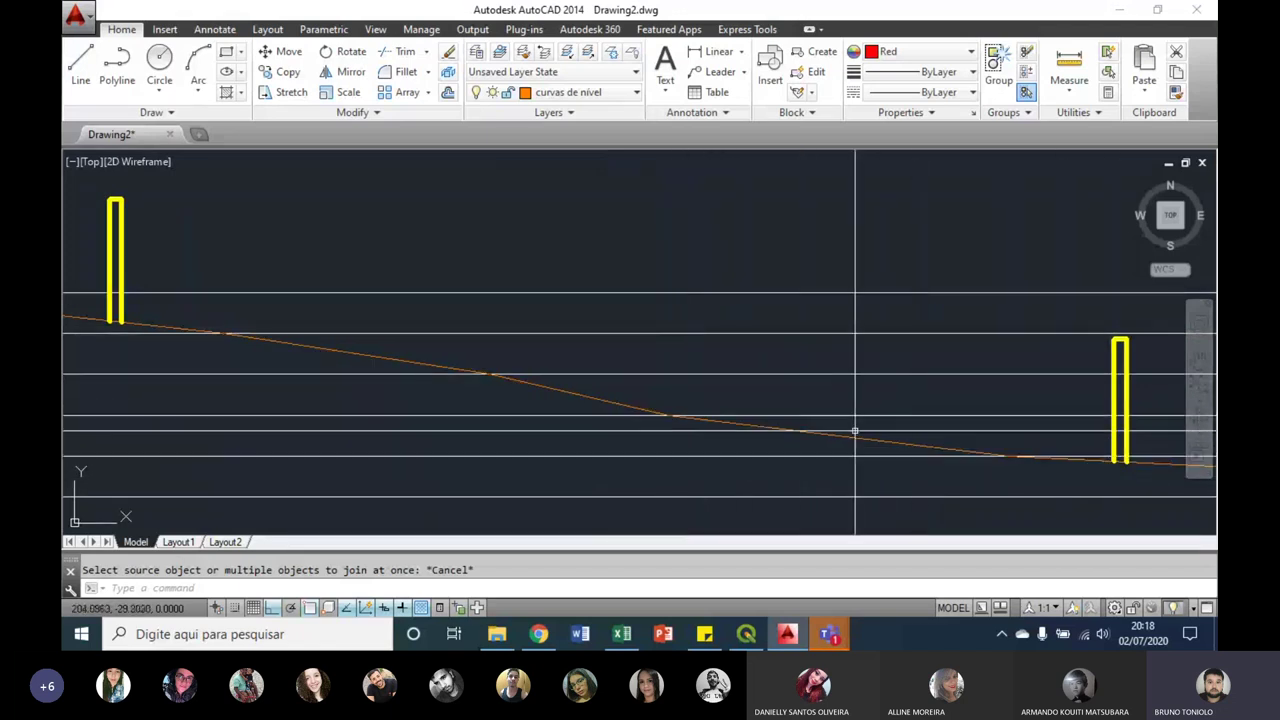
middle_drag(840, 434, 730, 408)
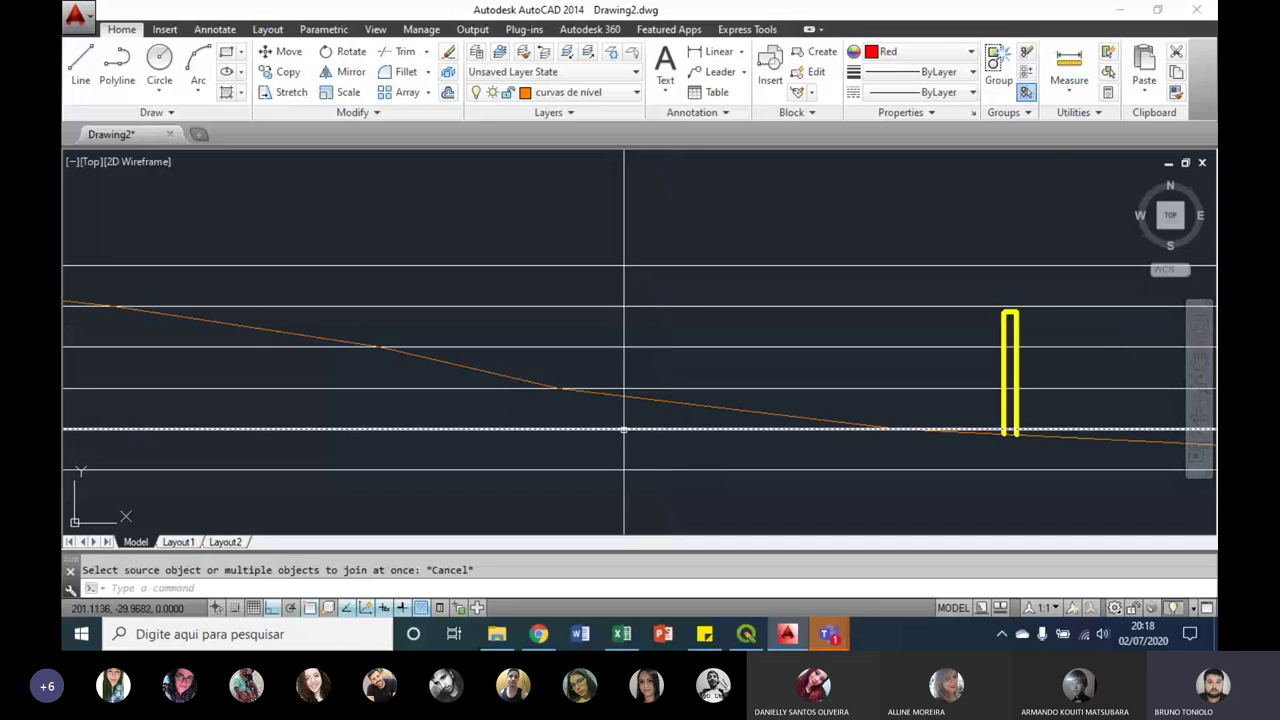
text(l)
key(Return)
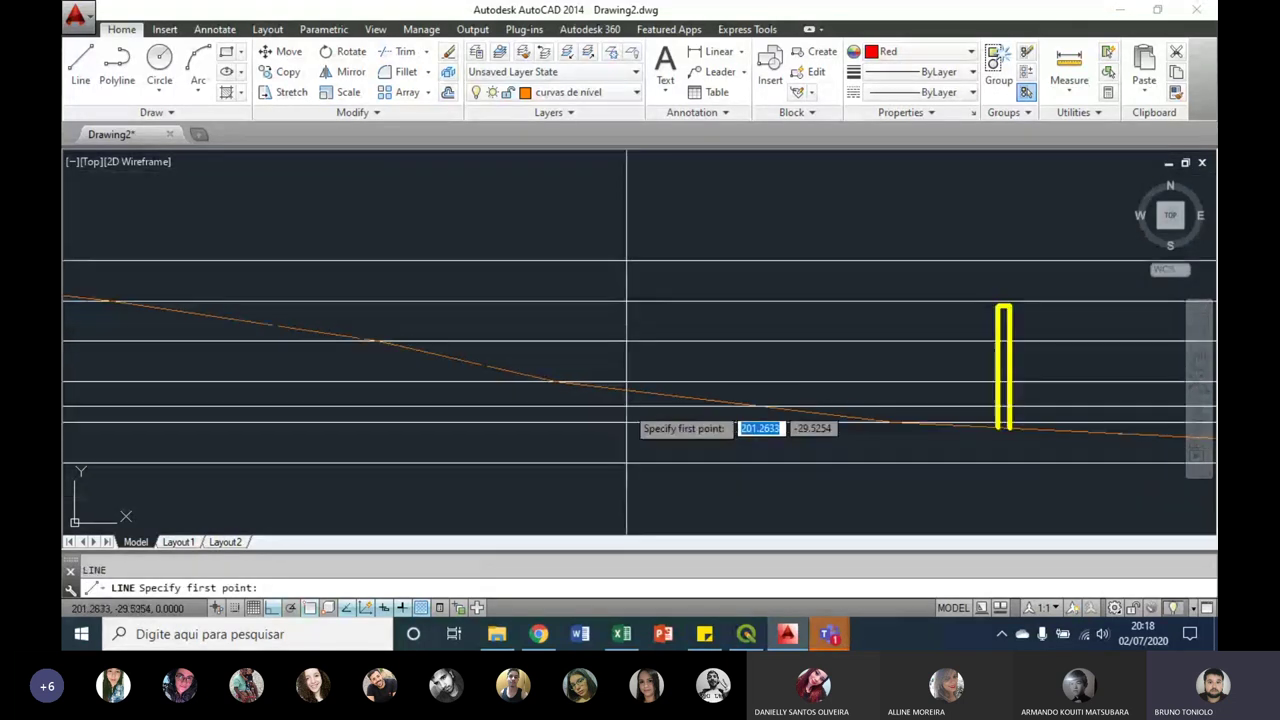
scroll(627, 428, up, 2)
click(515, 379)
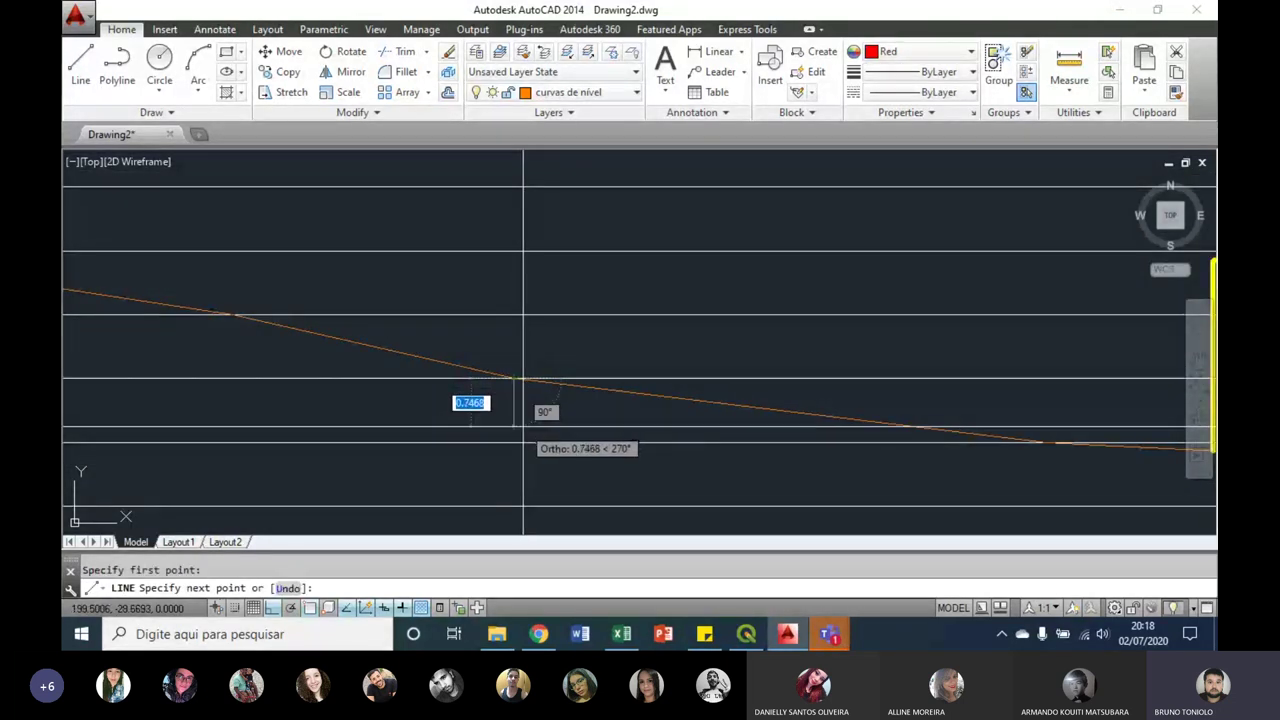
key(Escape)
key(Return)
Step: Draw a vertical line from the profile vertex down to the red horizontal line
middle_drag(647, 386, 867, 398)
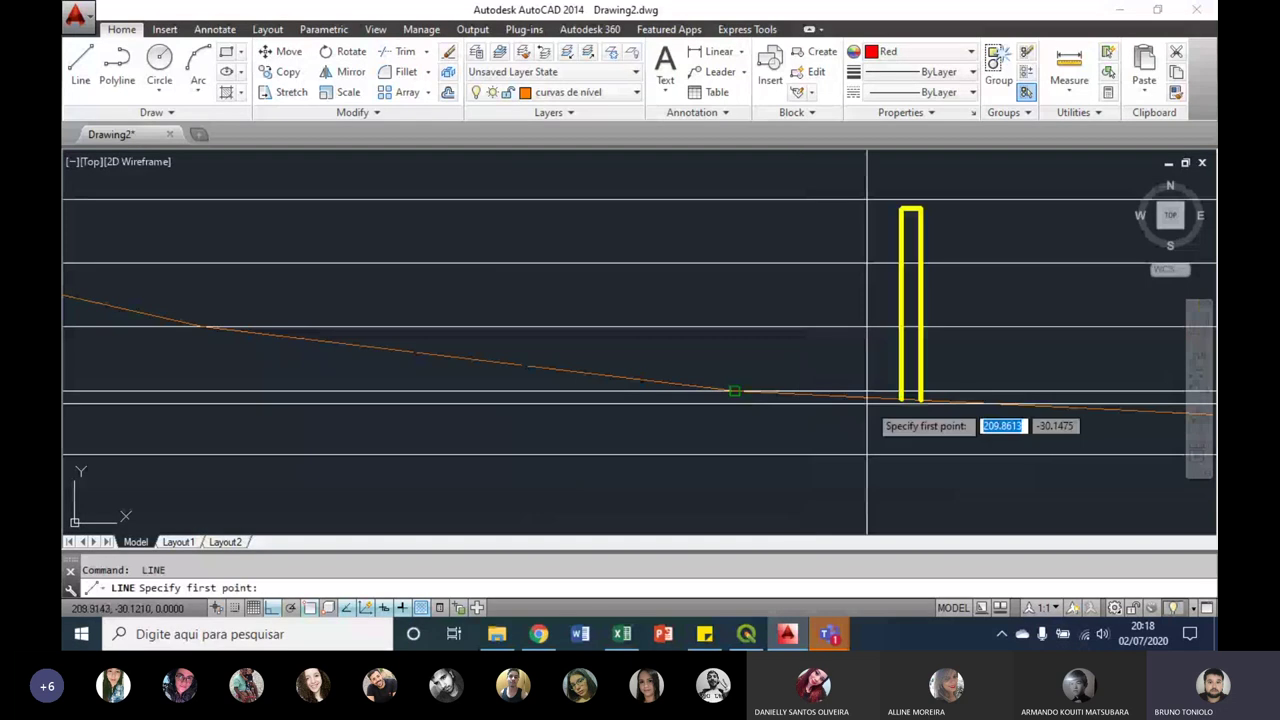
click(902, 399)
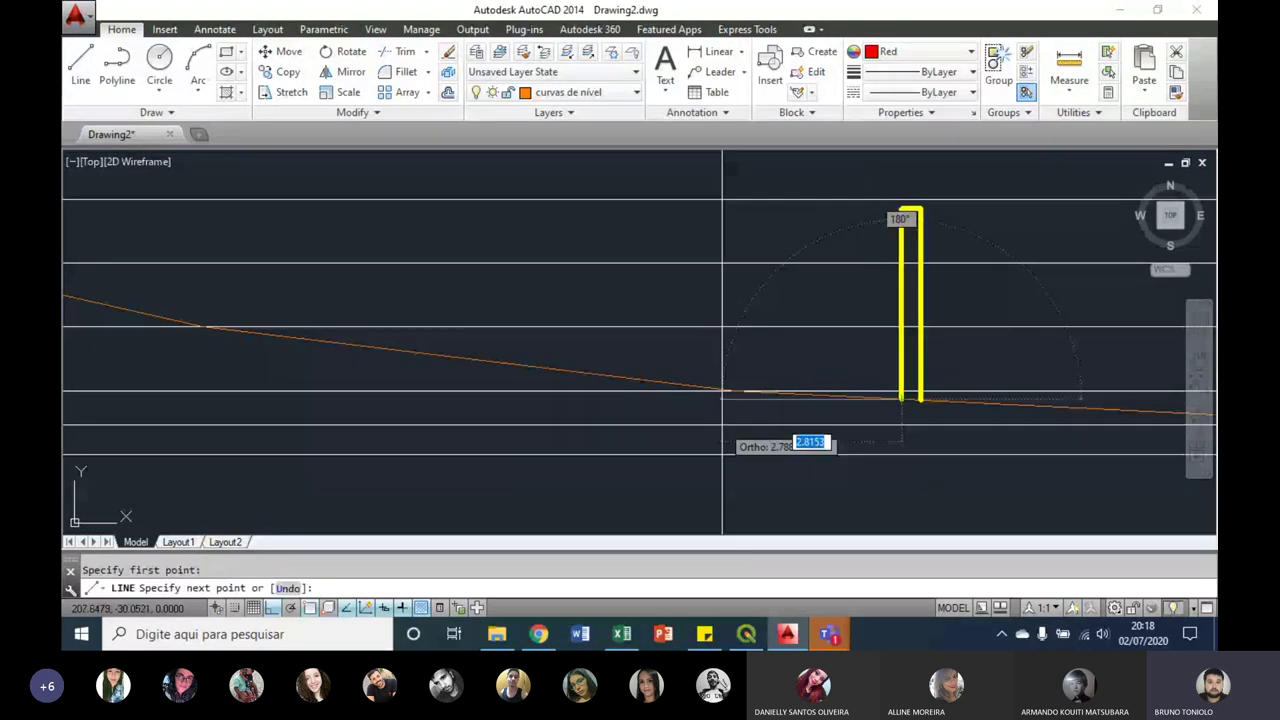
middle_drag(722, 397, 912, 419)
key(Escape)
key(Return)
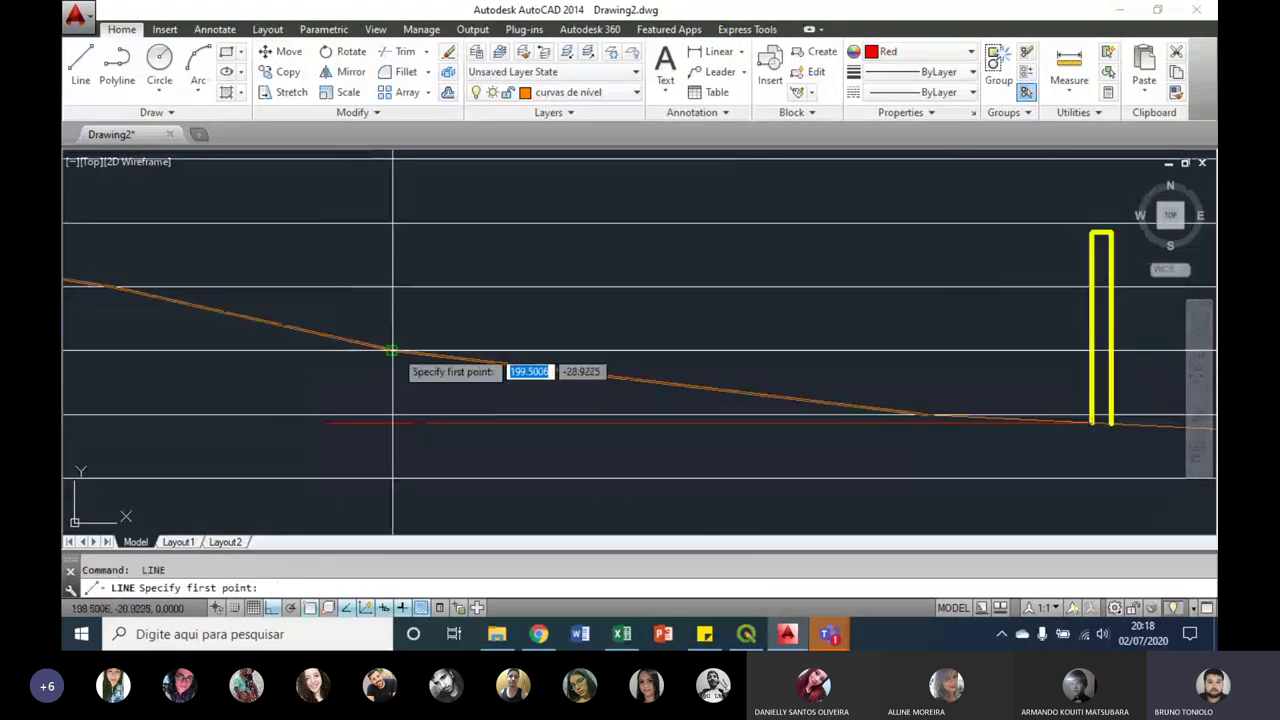
click(395, 352)
click(393, 420)
scroll(400, 430, up, 2)
key(Escape)
Step: Trim the red horizontal line's part left of the new vertical line
text(tr)
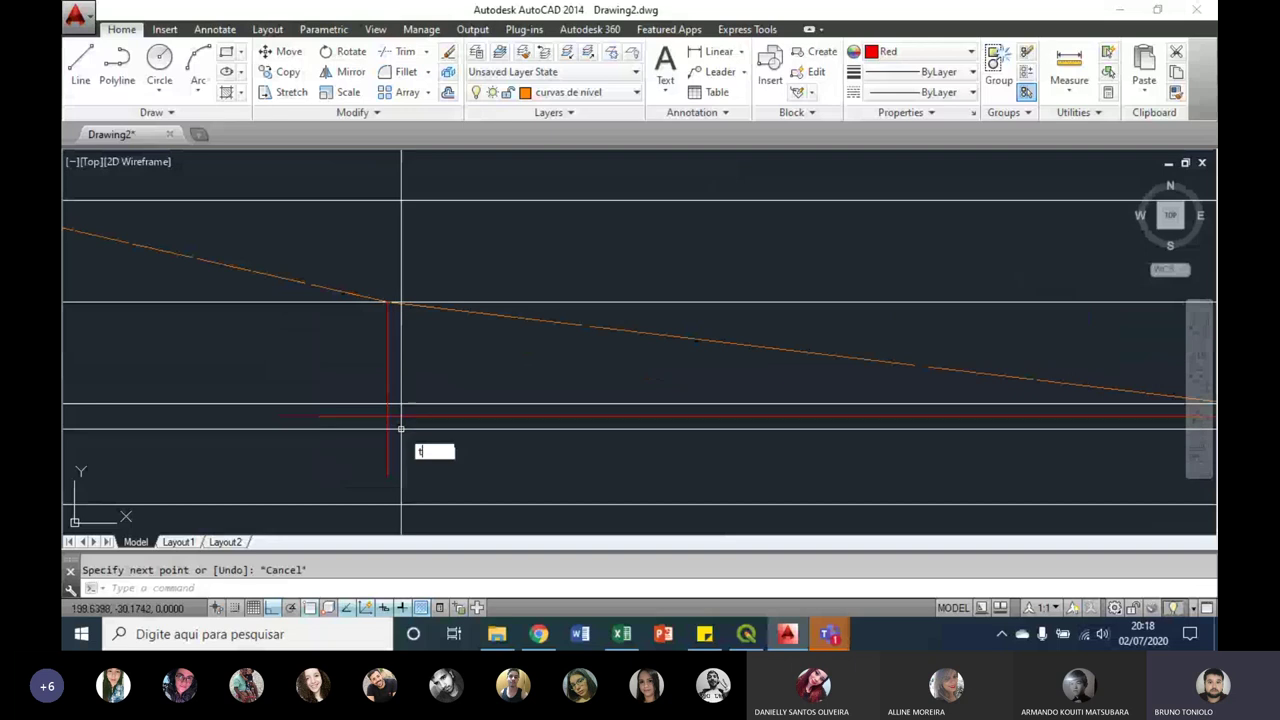
key(Return)
key(Return)
click(368, 437)
click(366, 409)
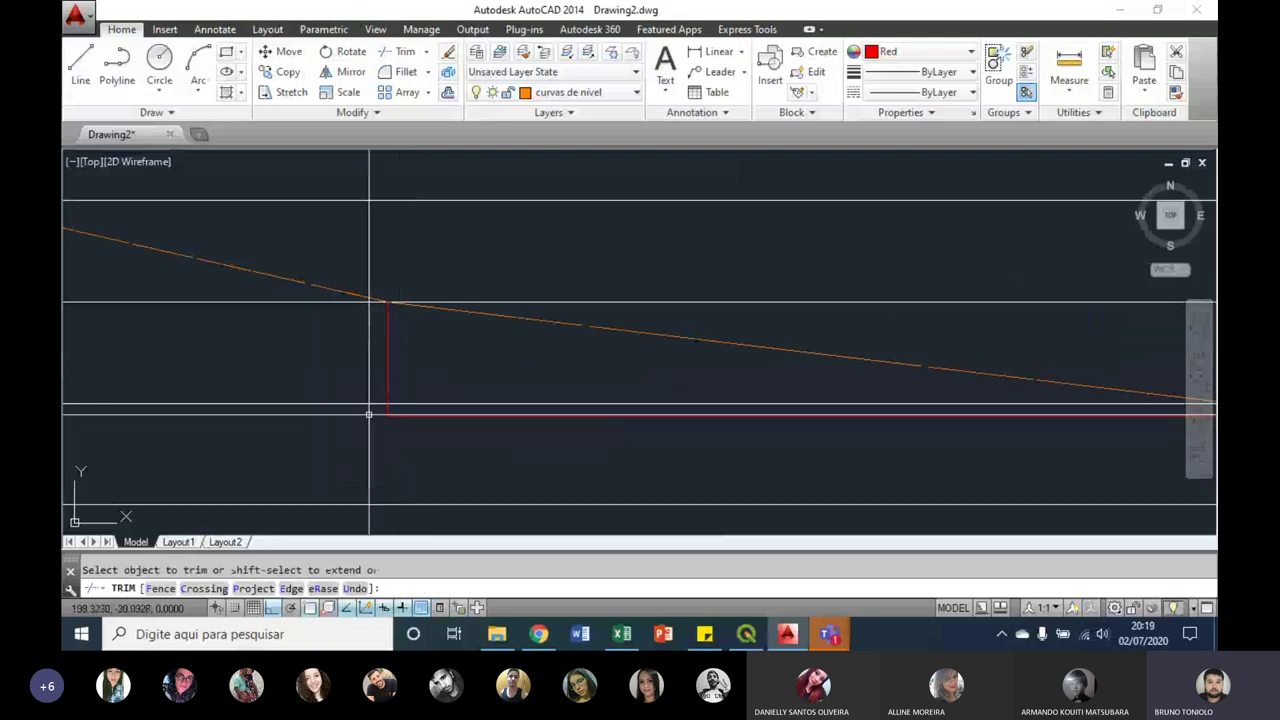
key(Return)
scroll(430, 428, down, 3)
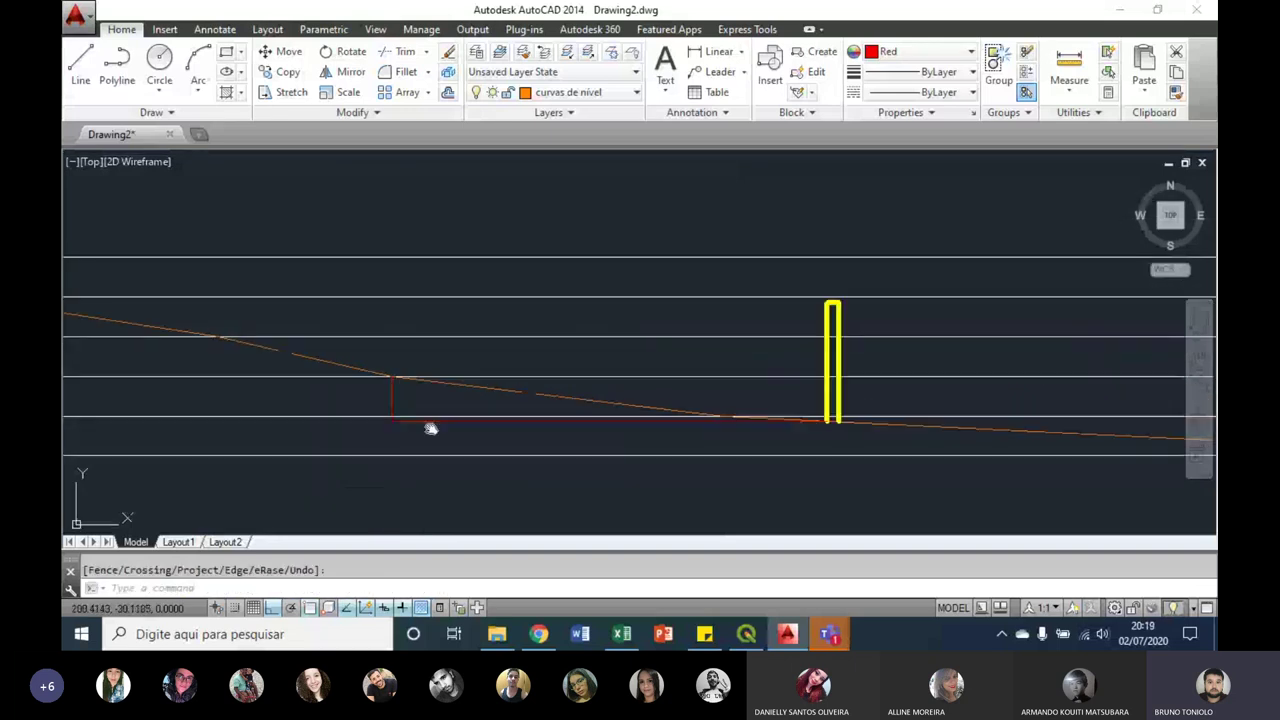
scroll(430, 428, up, 2)
Step: Fill the closed wedge under the orange profile with a solid red hatch
text(h)
key(Return)
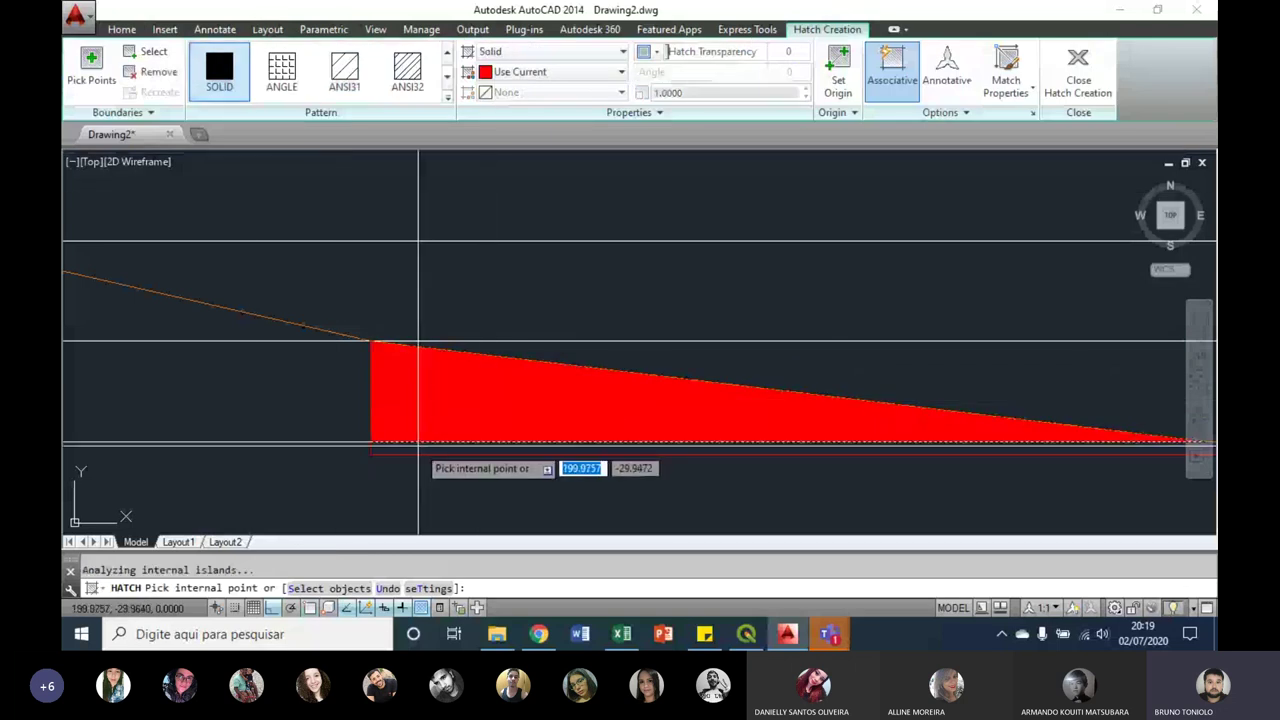
scroll(430, 443, down, 3)
scroll(767, 447, up, 3)
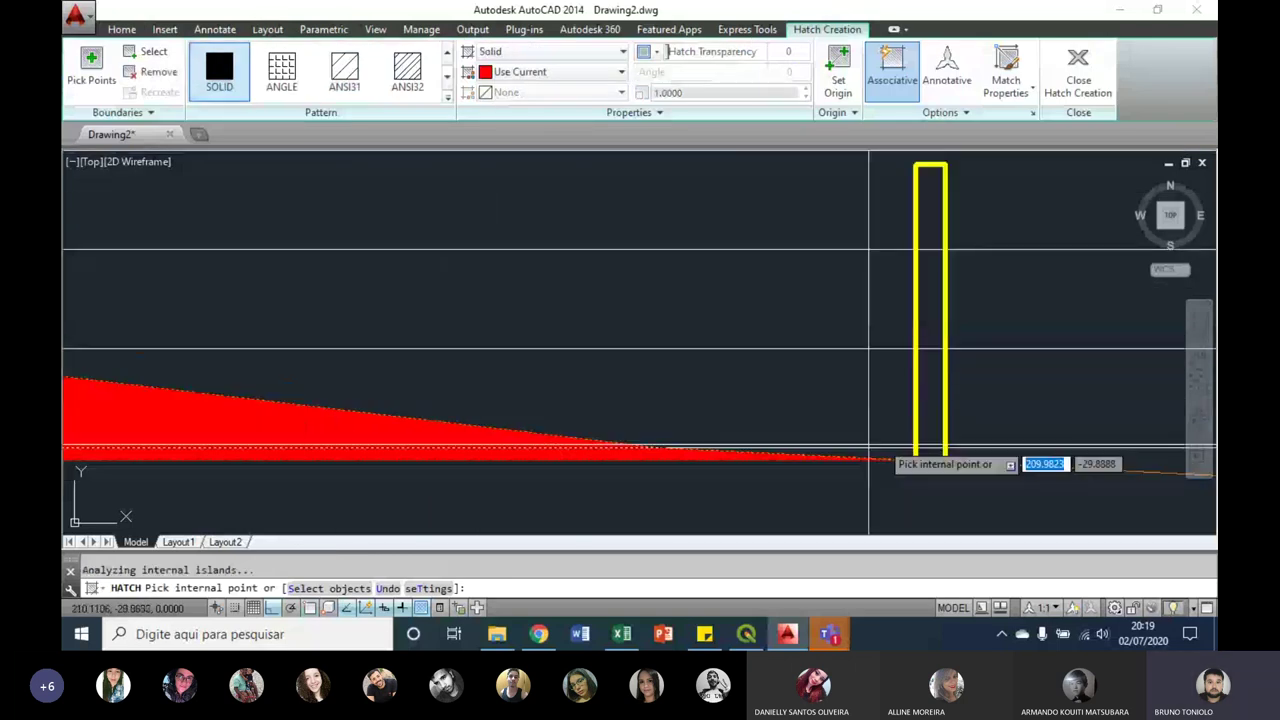
scroll(892, 445, down, 3)
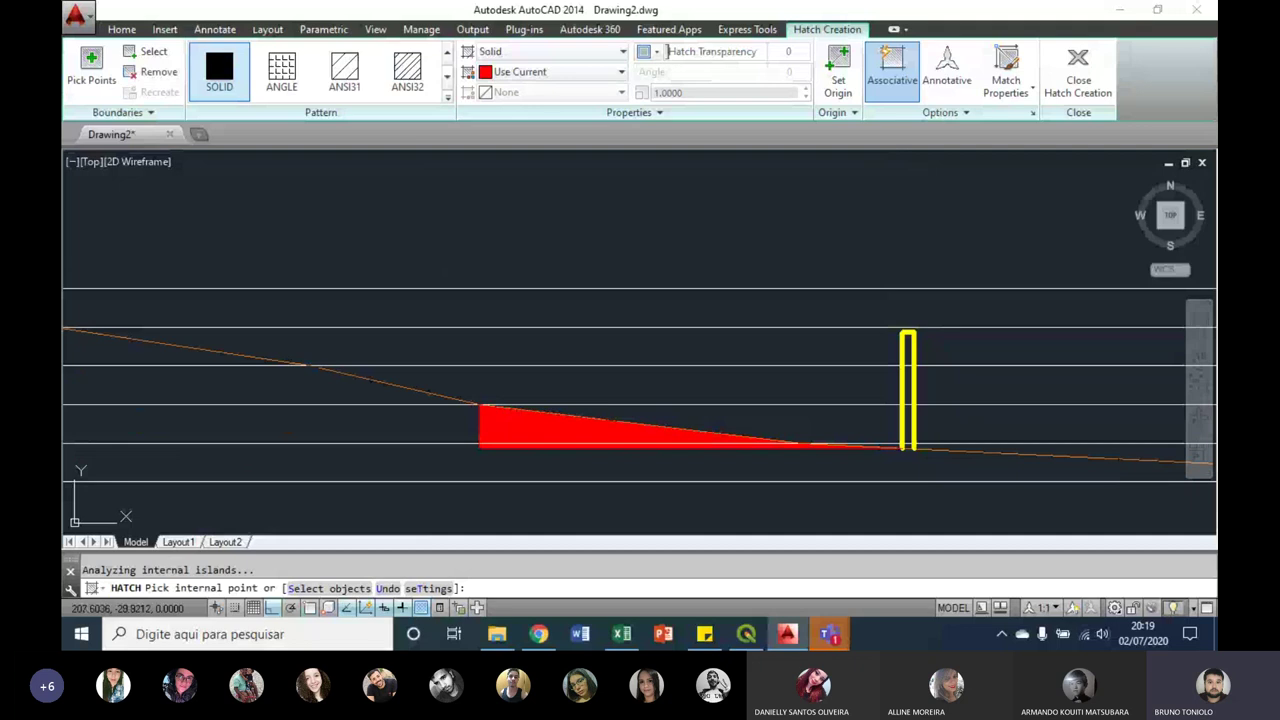
key(Return)
Step: Draw a red polyline down the hatch's left edge and along its base, then select the hatch
middle_drag(749, 452, 709, 449)
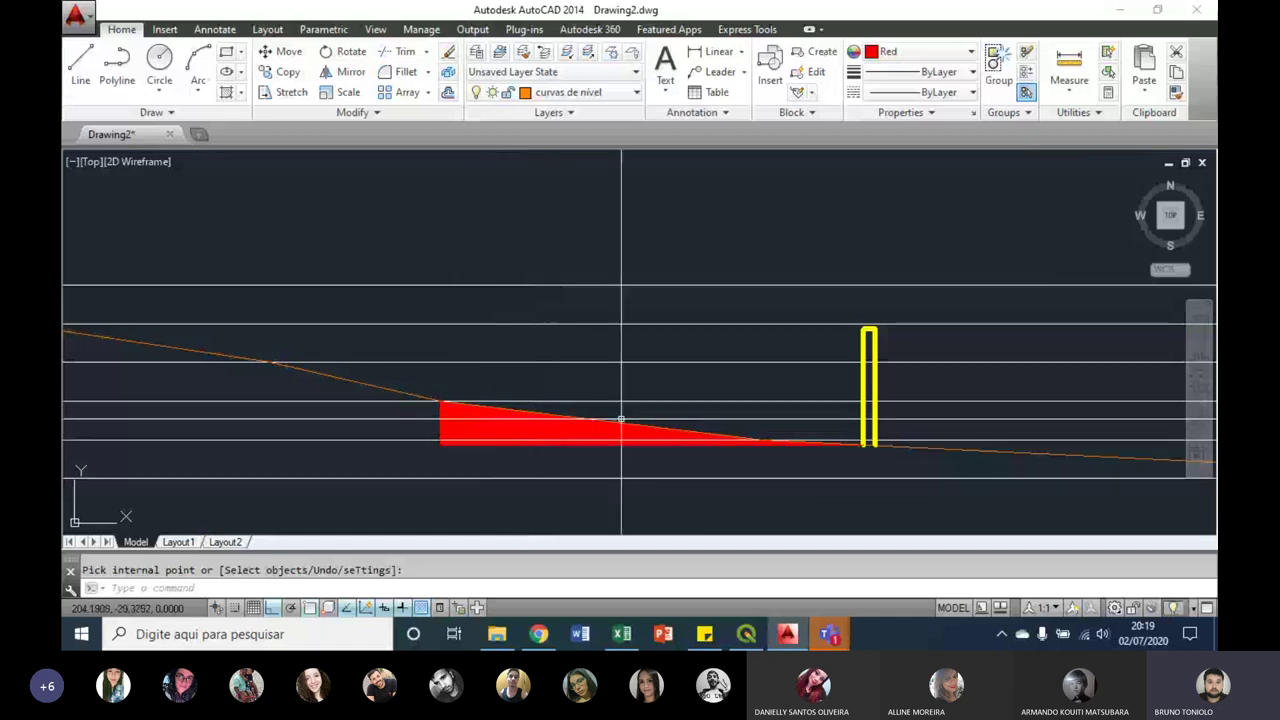
middle_drag(529, 416, 703, 446)
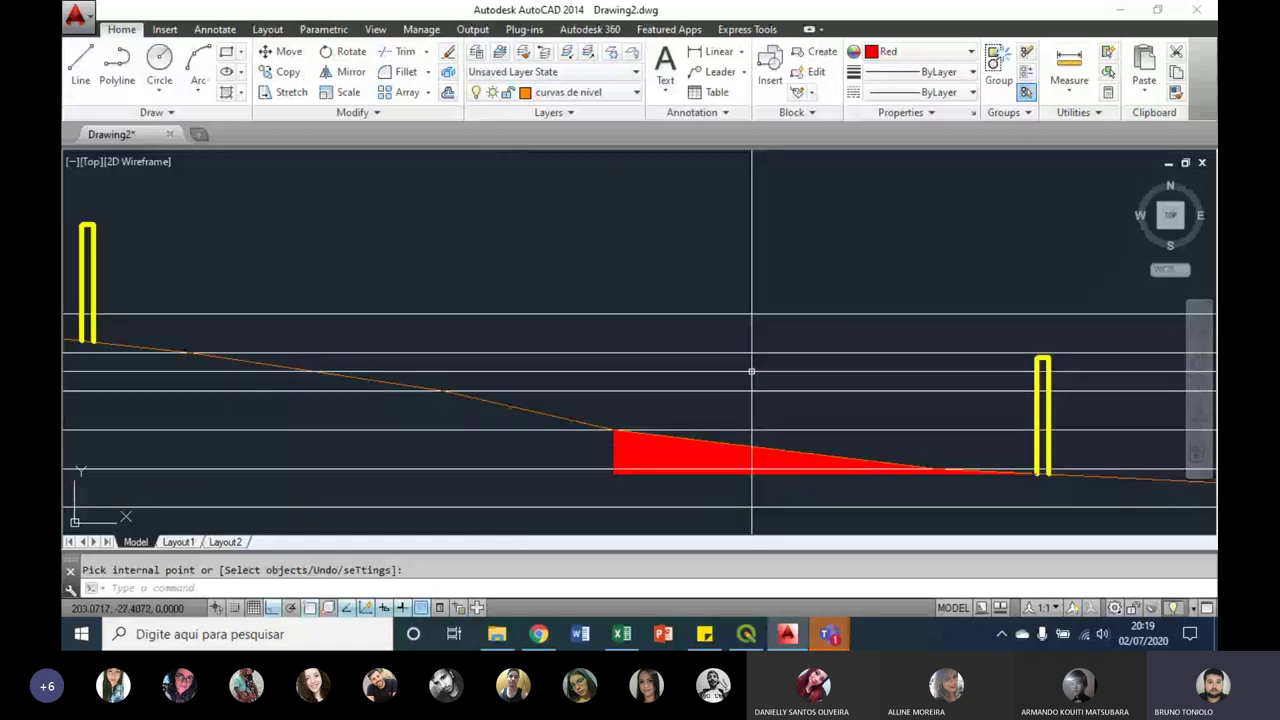
middle_drag(727, 401, 646, 371)
key(Return)
scroll(536, 427, up, 3)
text(pl)
key(Return)
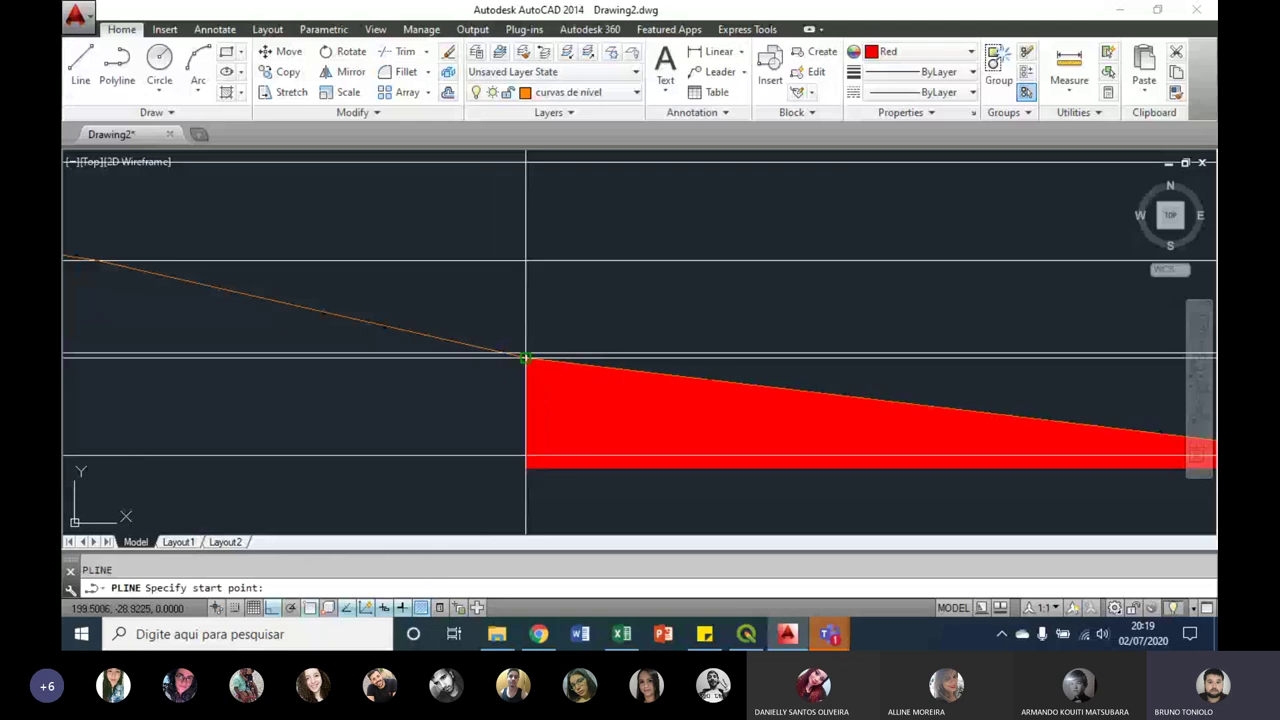
click(526, 357)
click(531, 467)
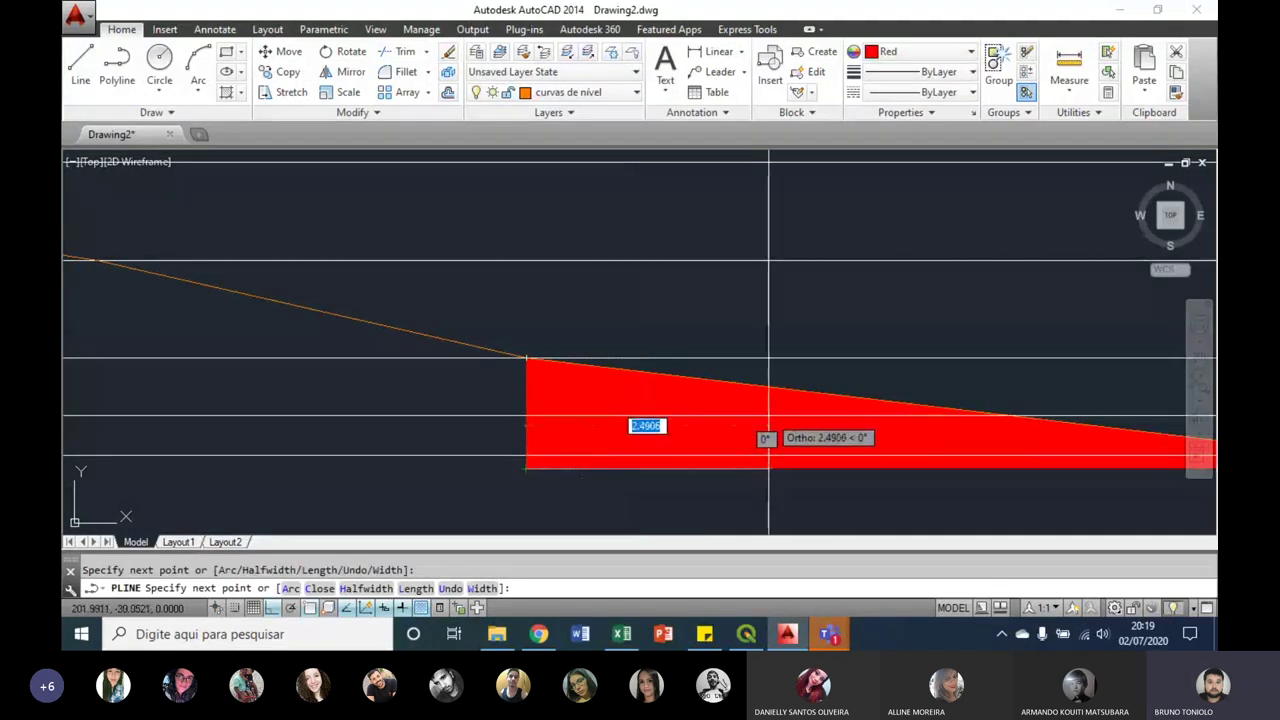
middle_drag(768, 437, 814, 400)
scroll(766, 423, down, 3)
key(Return)
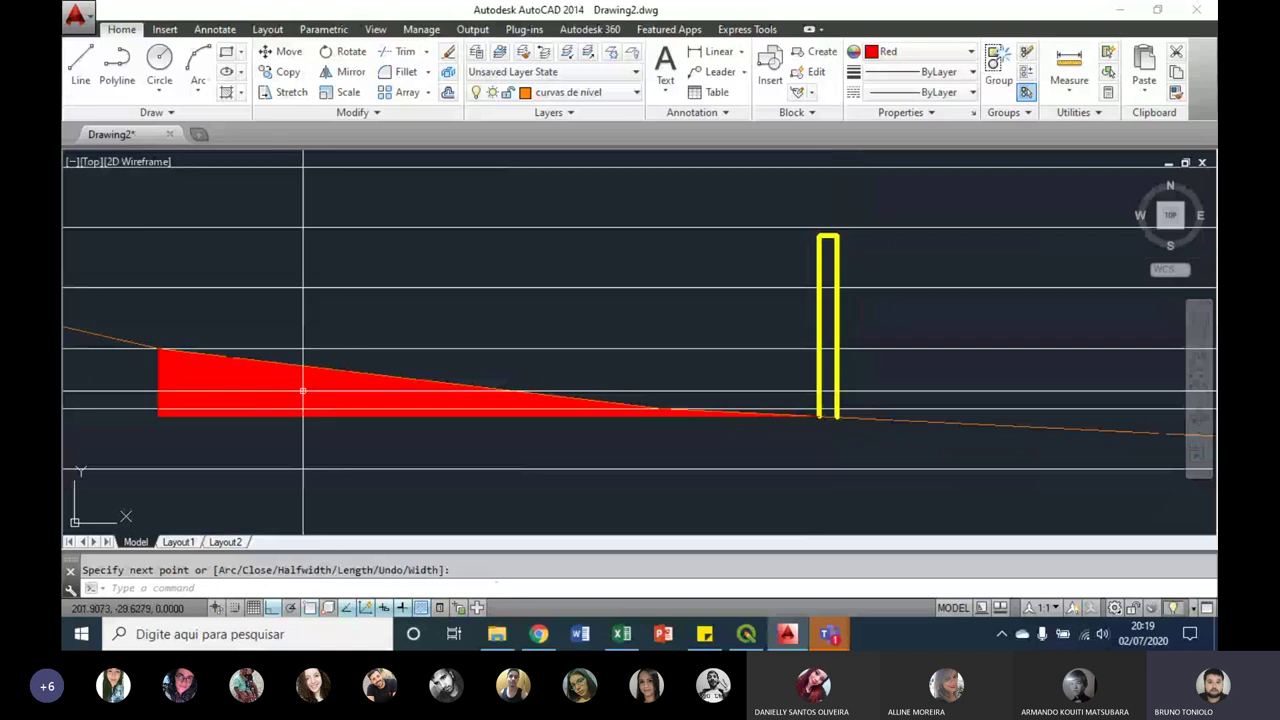
click(303, 390)
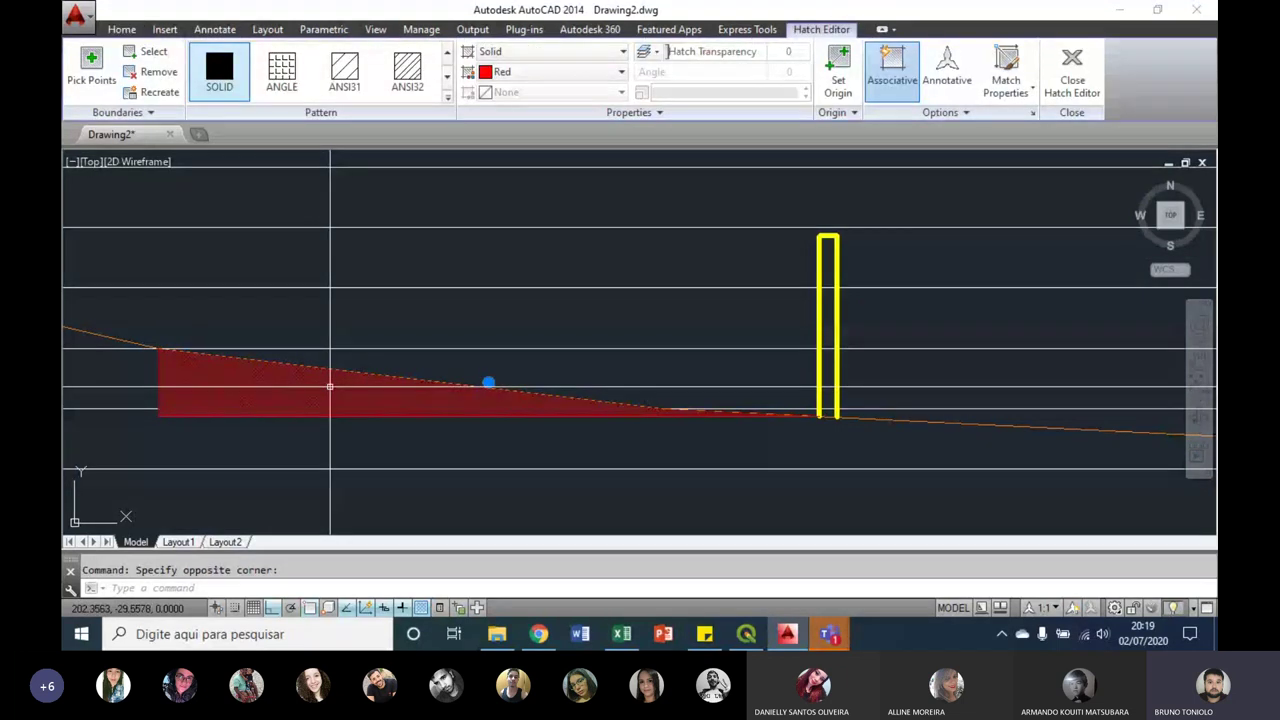
Step: Delete the red hatch and trim the sloping profile using the red polyline as cutting edge
key(Delete)
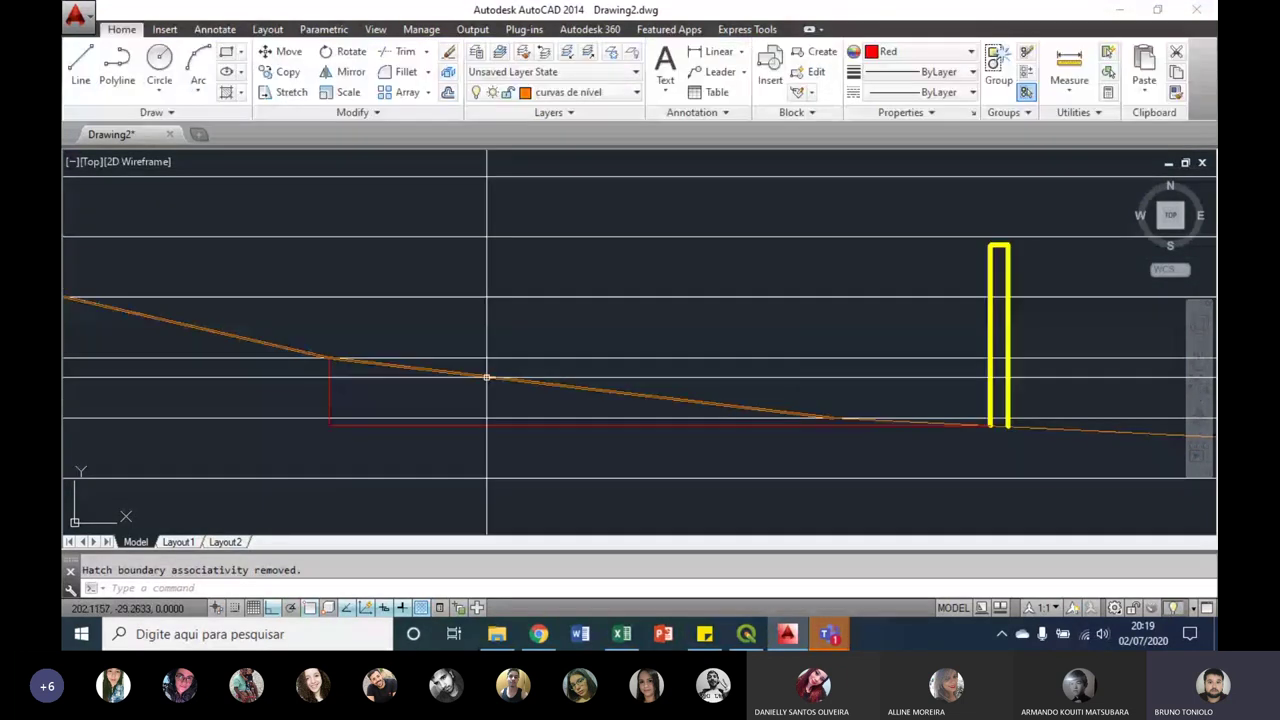
text(tr)
key(Return)
key(Return)
scroll(990, 432, up, 3)
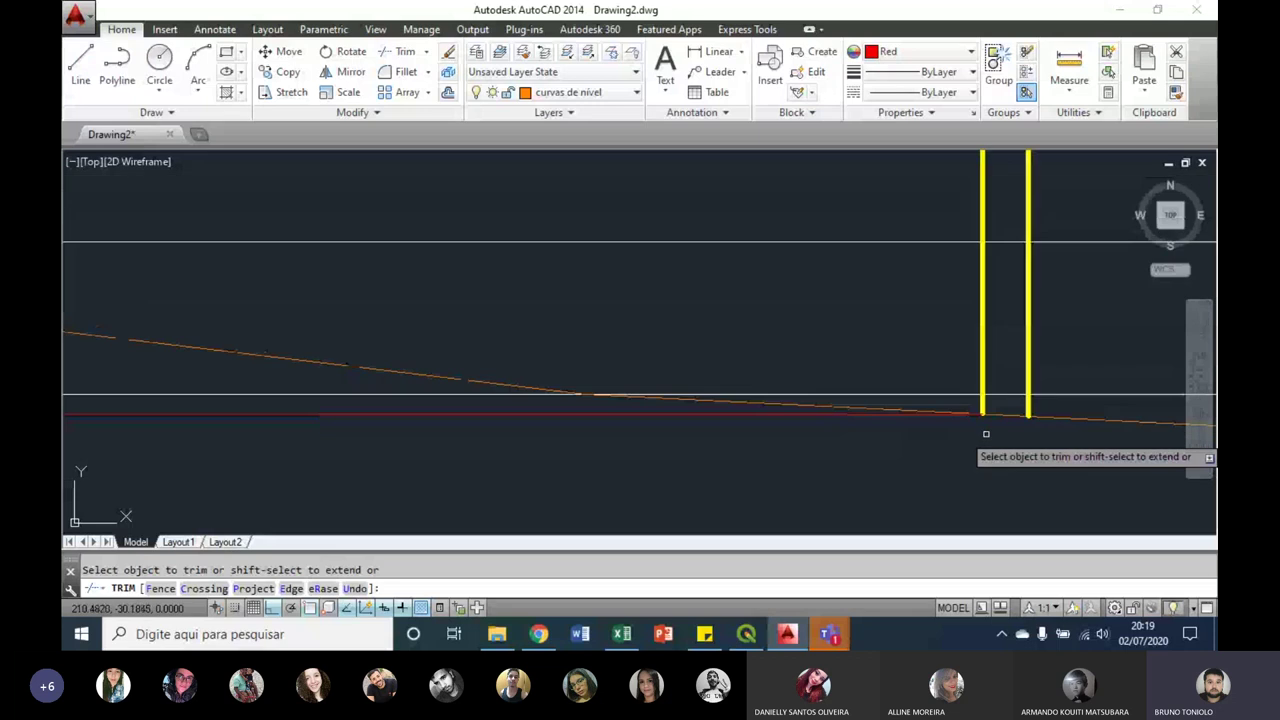
key(Escape)
key(Return)
click(828, 413)
scroll(828, 413, down, 3)
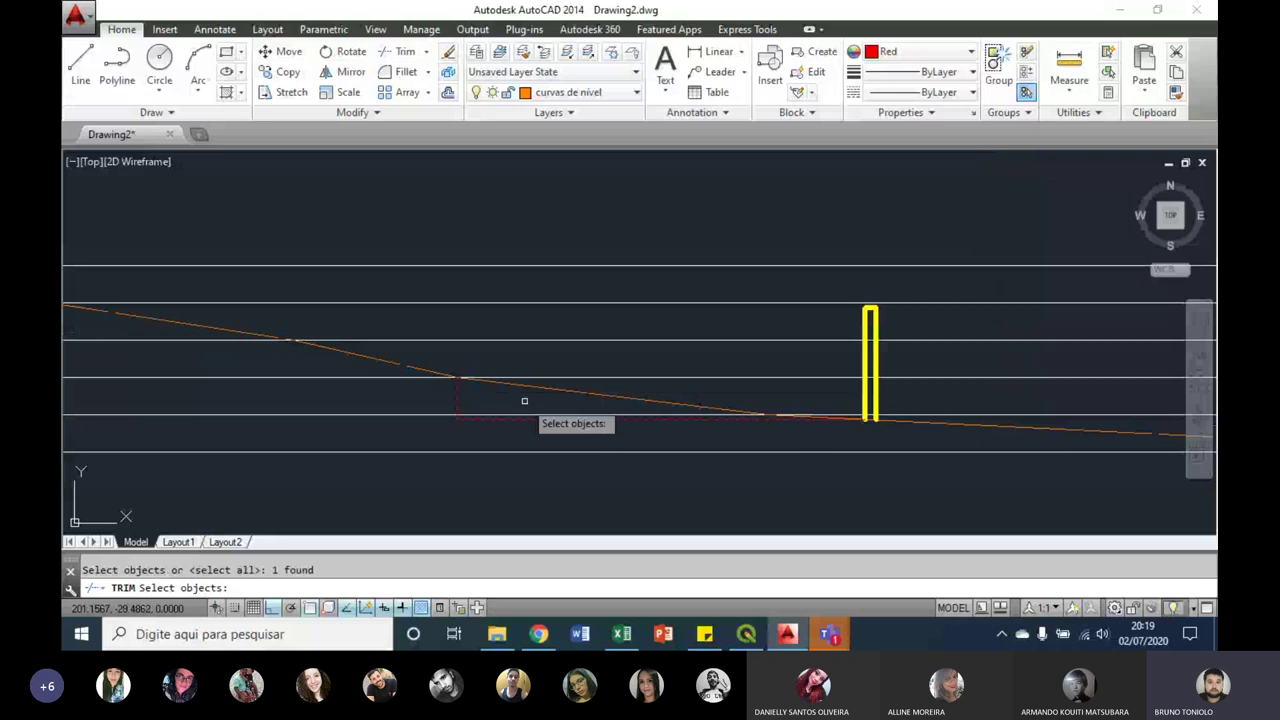
key(Return)
scroll(600, 420, up, 2)
scroll(470, 430, up, 1)
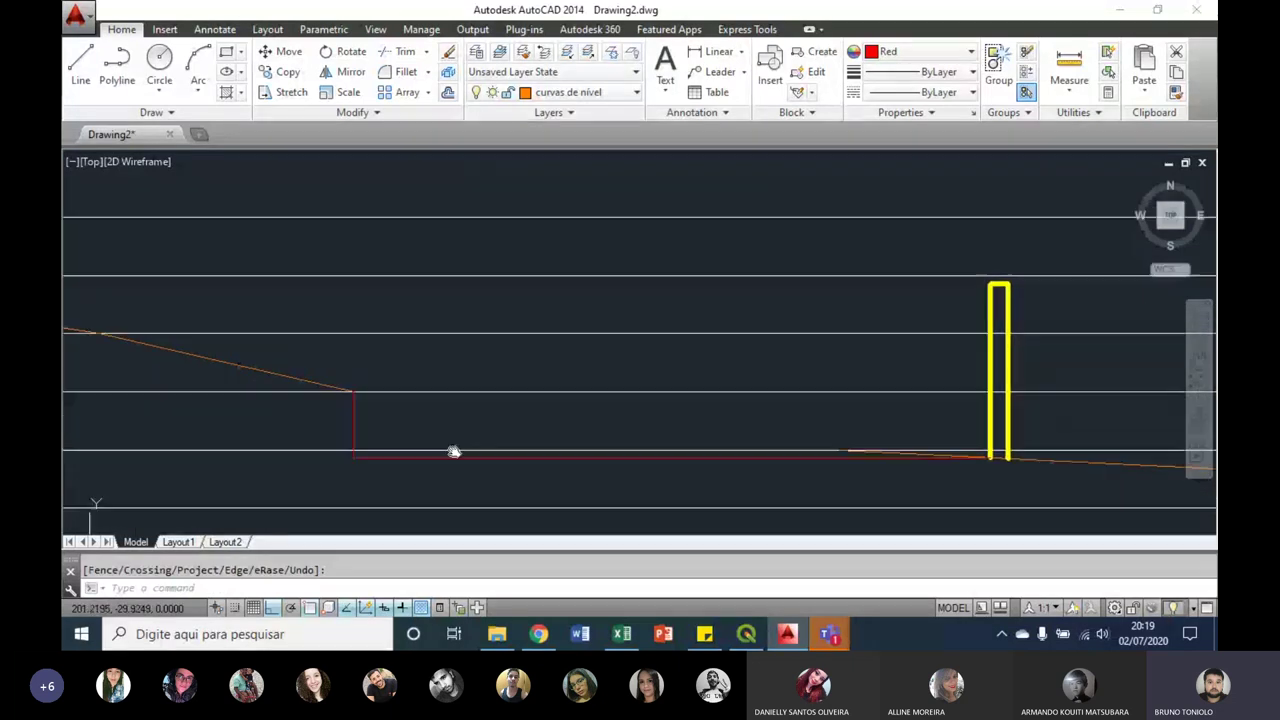
scroll(430, 425, down, 1)
key(Escape)
Step: Match the red polyline's properties to the orange profile so it turns orange
text(ma)
key(Return)
click(380, 377)
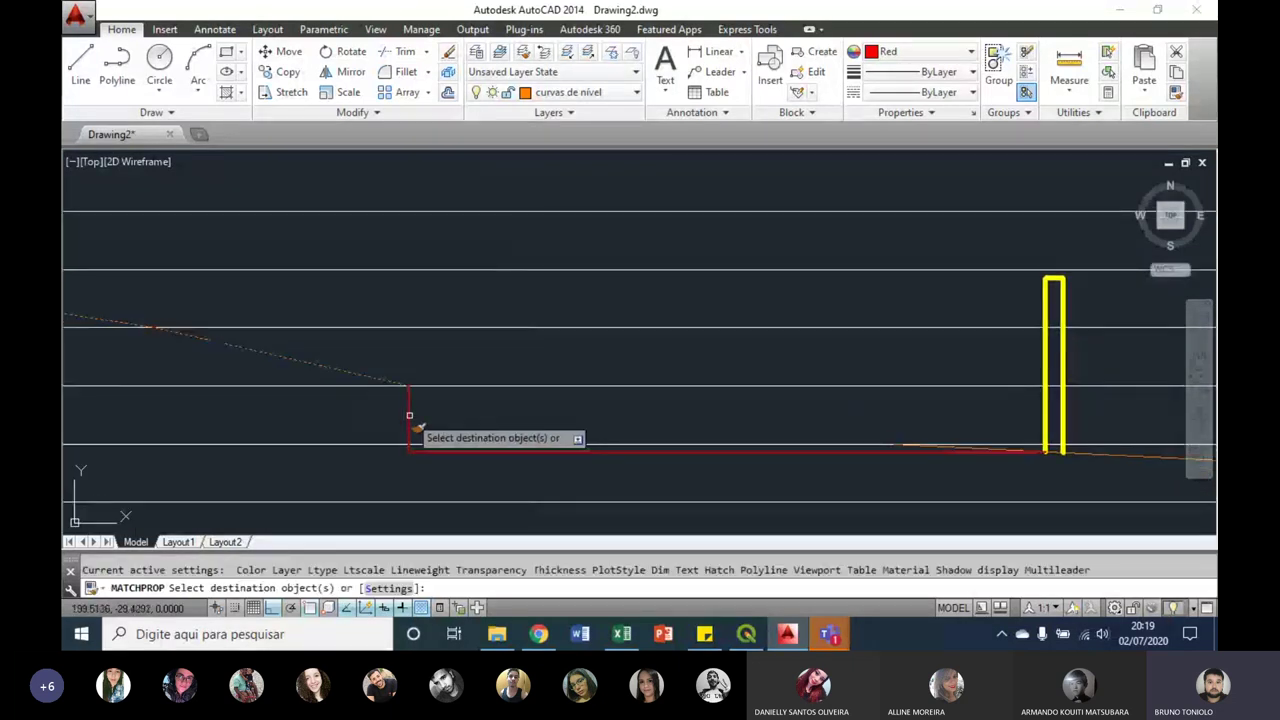
click(455, 449)
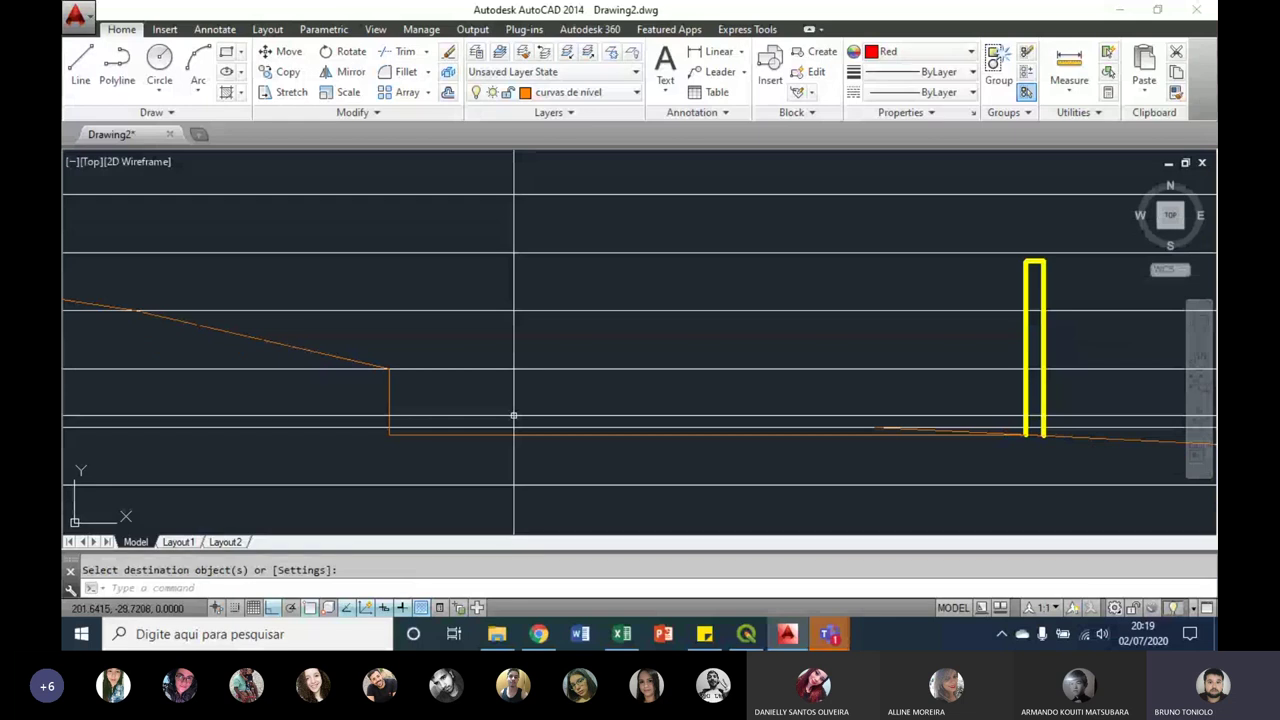
Step: Measure a distance with transparent 'DIST inside PLINE, then undo the trim and recolouring
text(p)
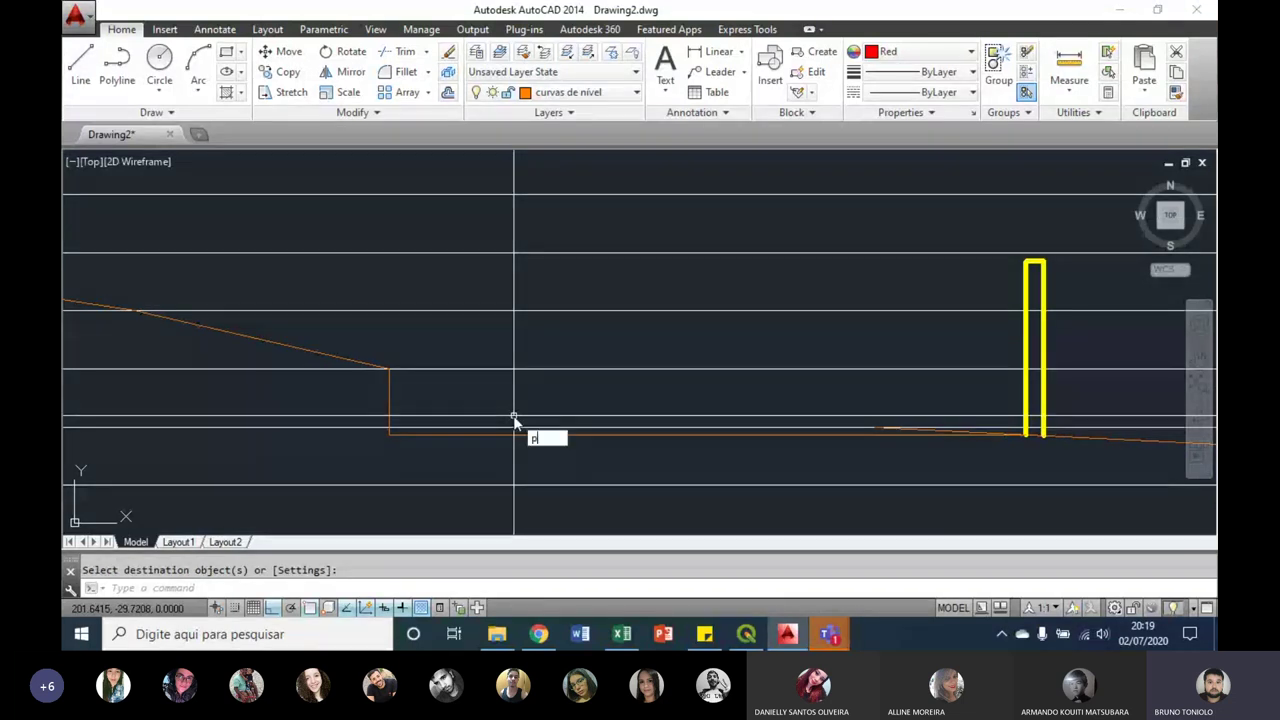
text(l)
key(Return)
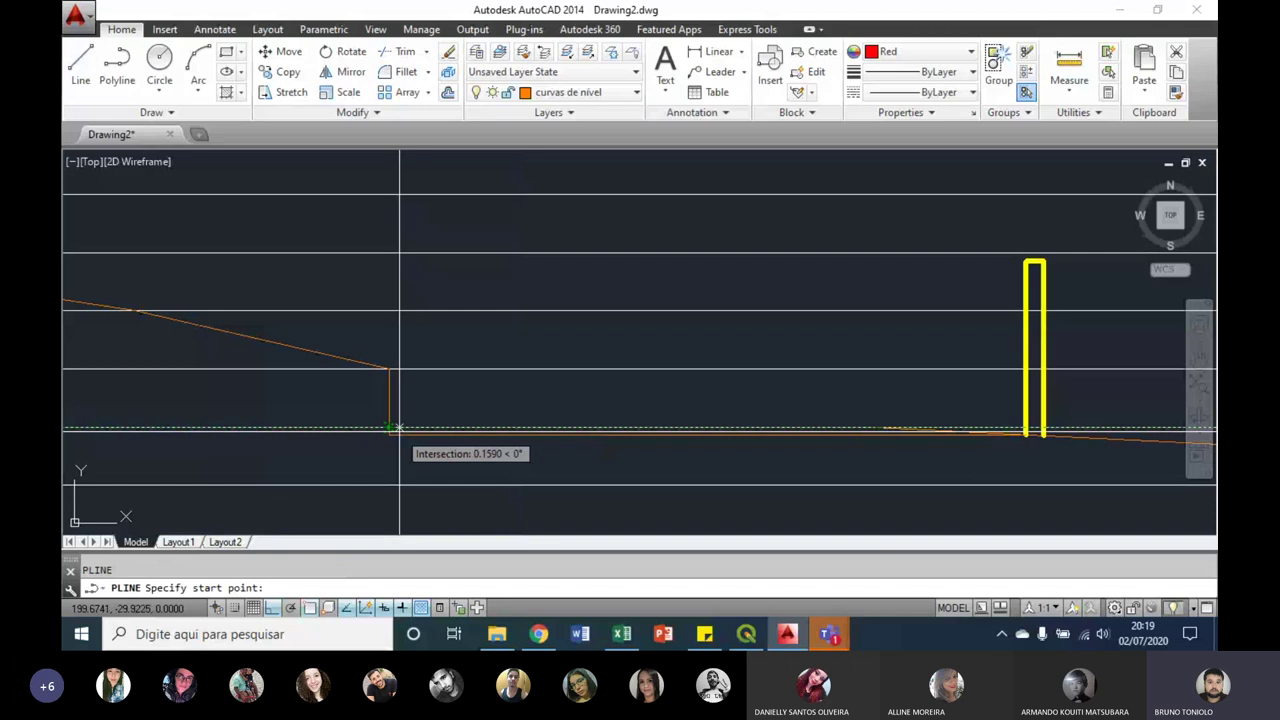
text('di)
key(Return)
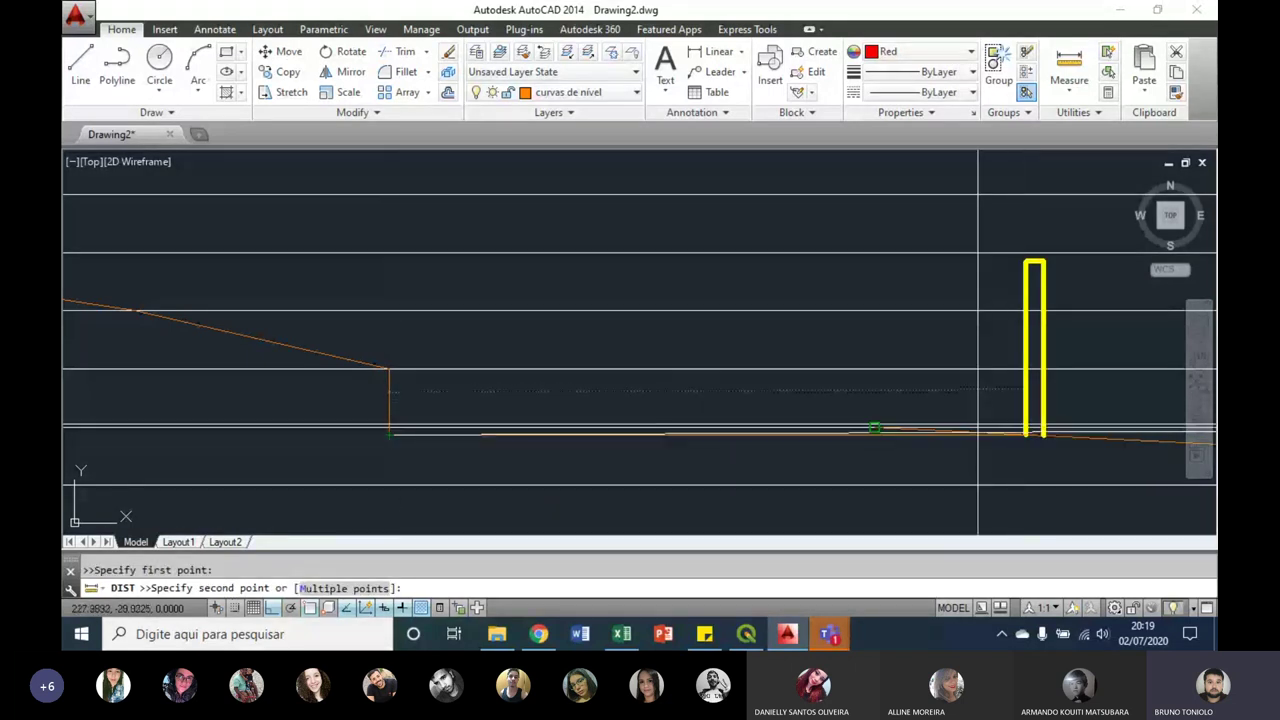
scroll(956, 450, down, 5)
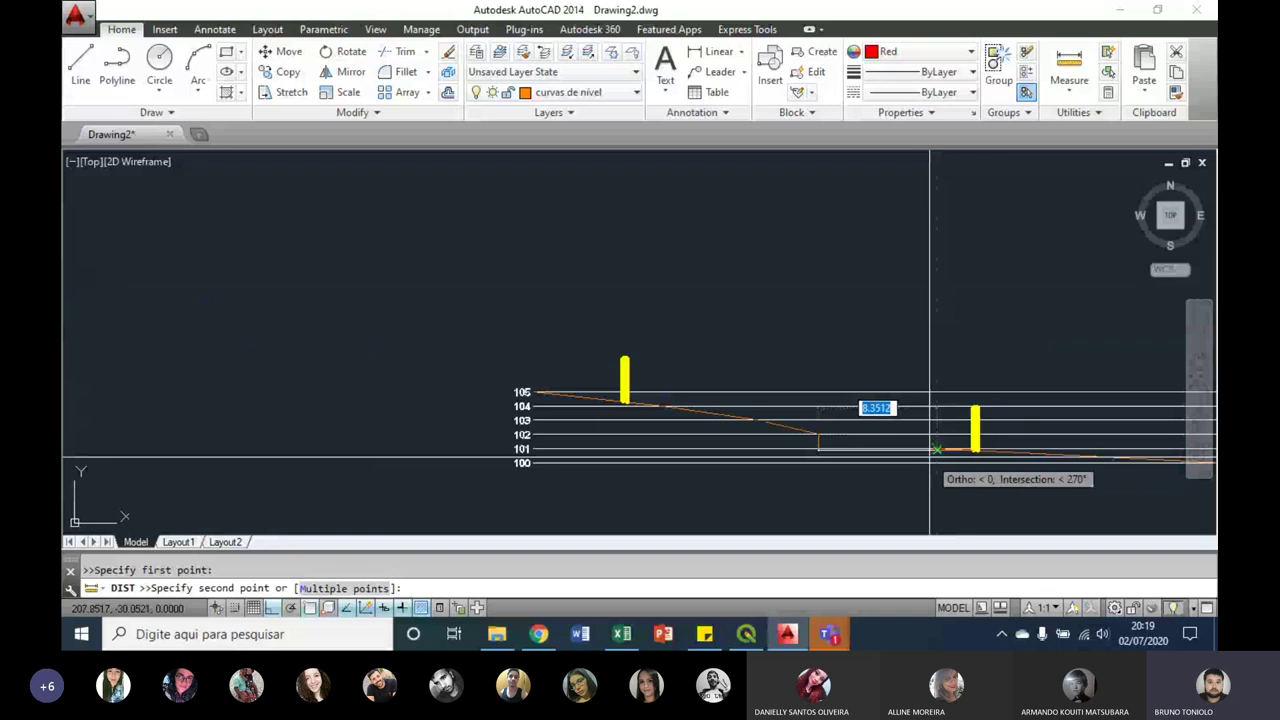
scroll(885, 466, up, 4)
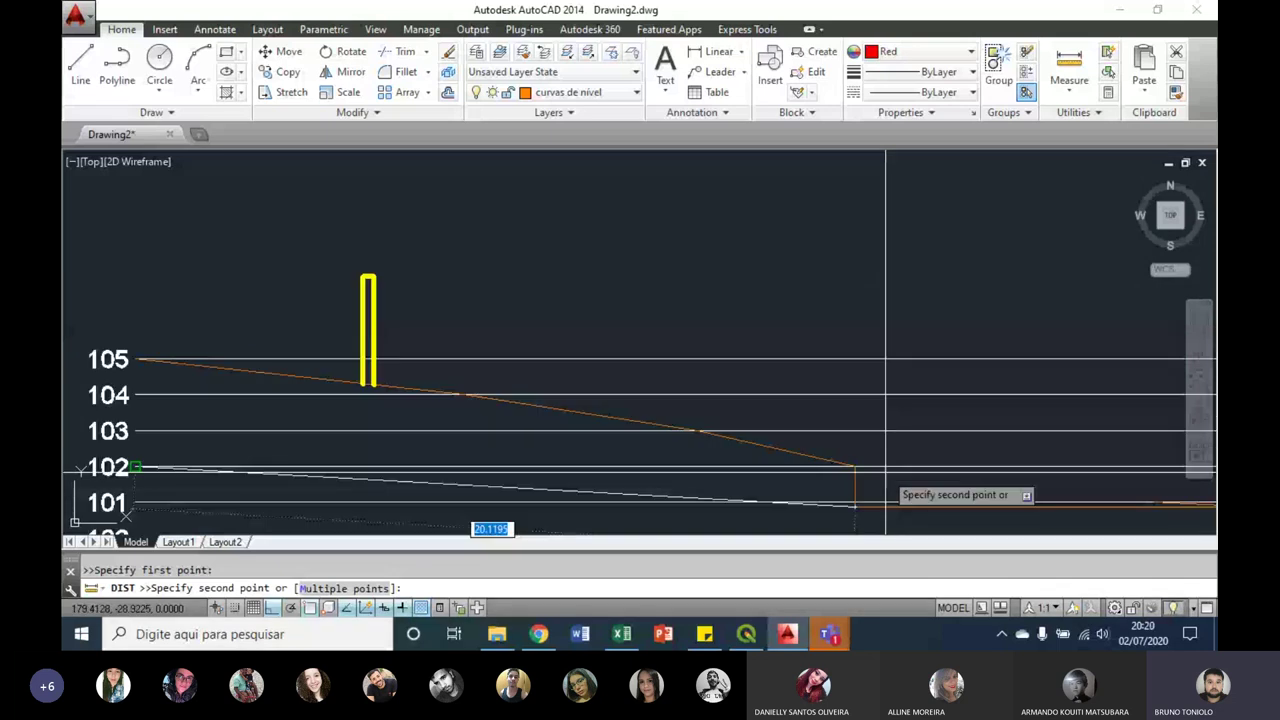
scroll(885, 466, down, 2)
click(823, 447)
middle_drag(823, 447, 755, 407)
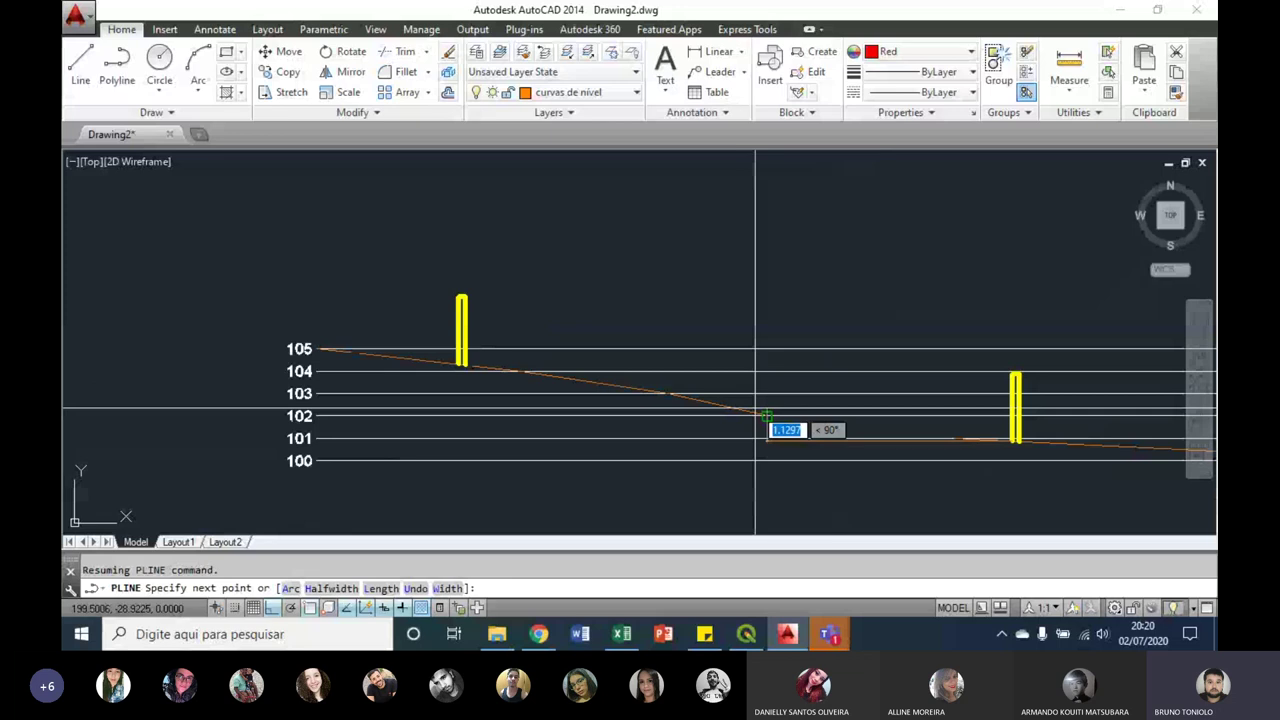
key(ctrl+z)
key(ctrl+z)
key(ctrl+z)
key(ctrl+z)
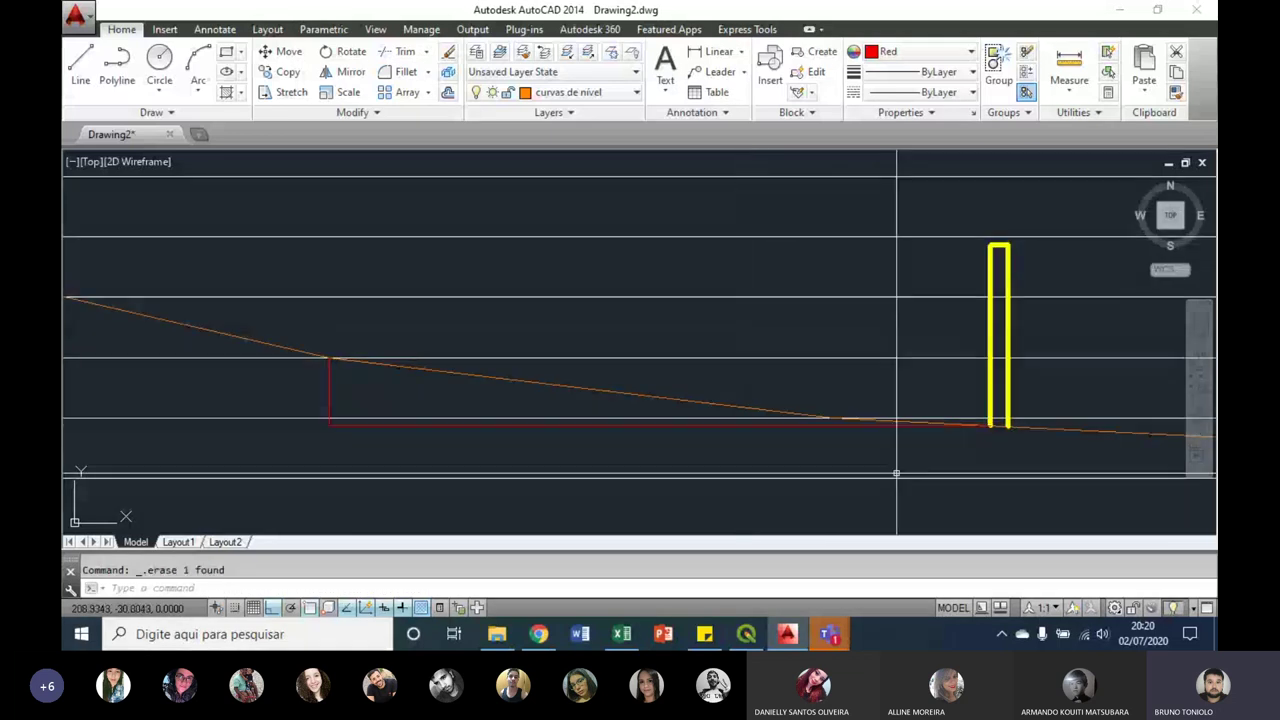
Step: Erase the red vertical segment and the red horizontal construction line
click(328, 401)
click(330, 412)
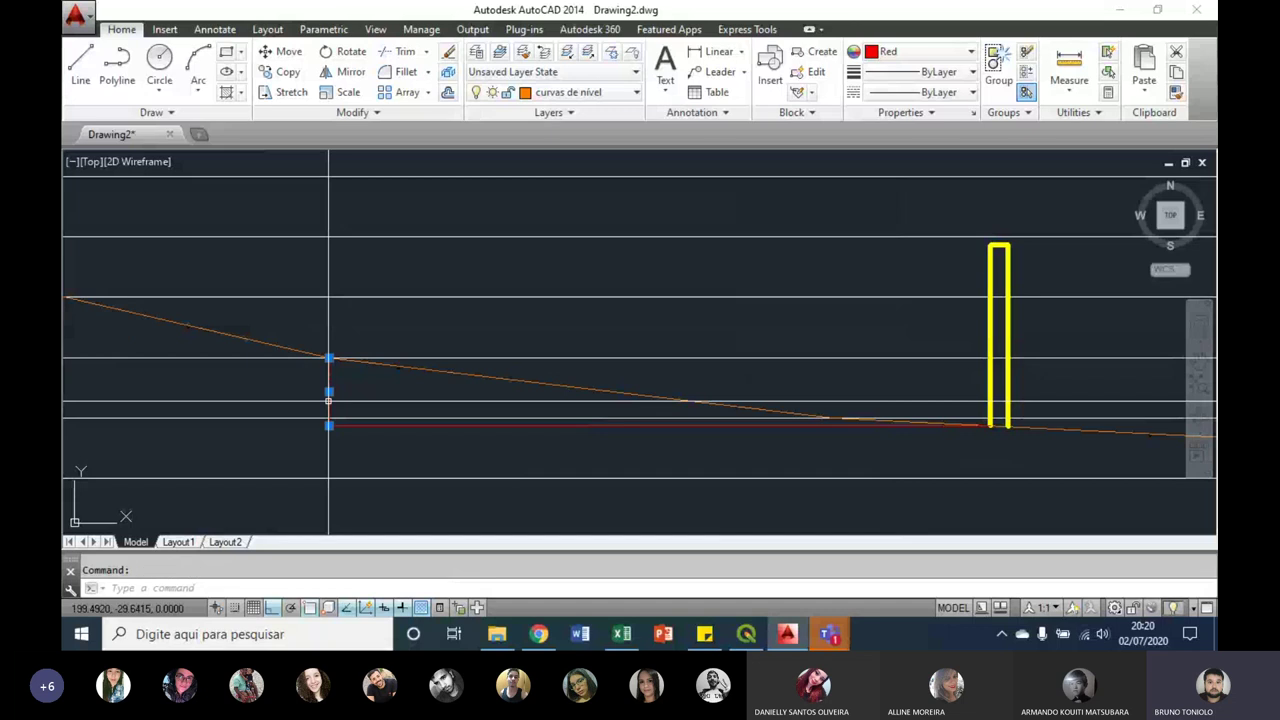
key(Delete)
click(414, 426)
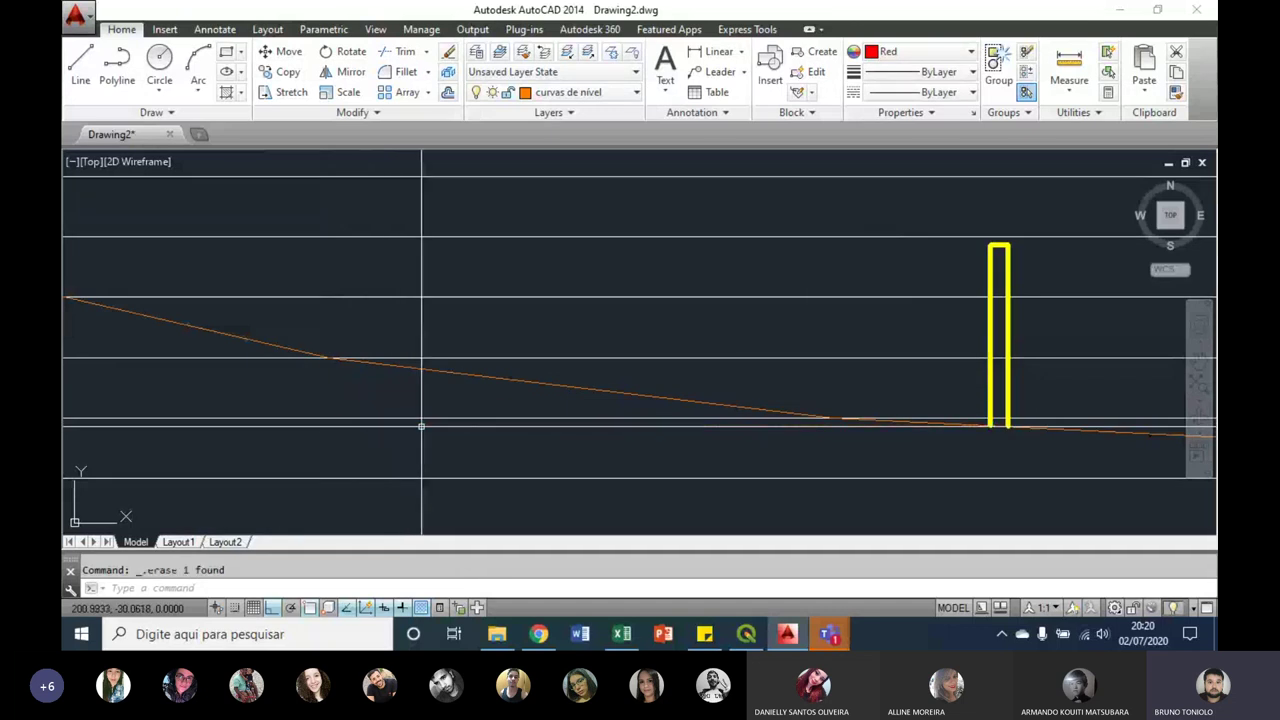
Step: Zoom and pan to review the orange profile and yellow markers across elevations 100–105
scroll(650, 460, down, 2)
scroll(640, 470, down, 3)
scroll(628, 484, up, 2)
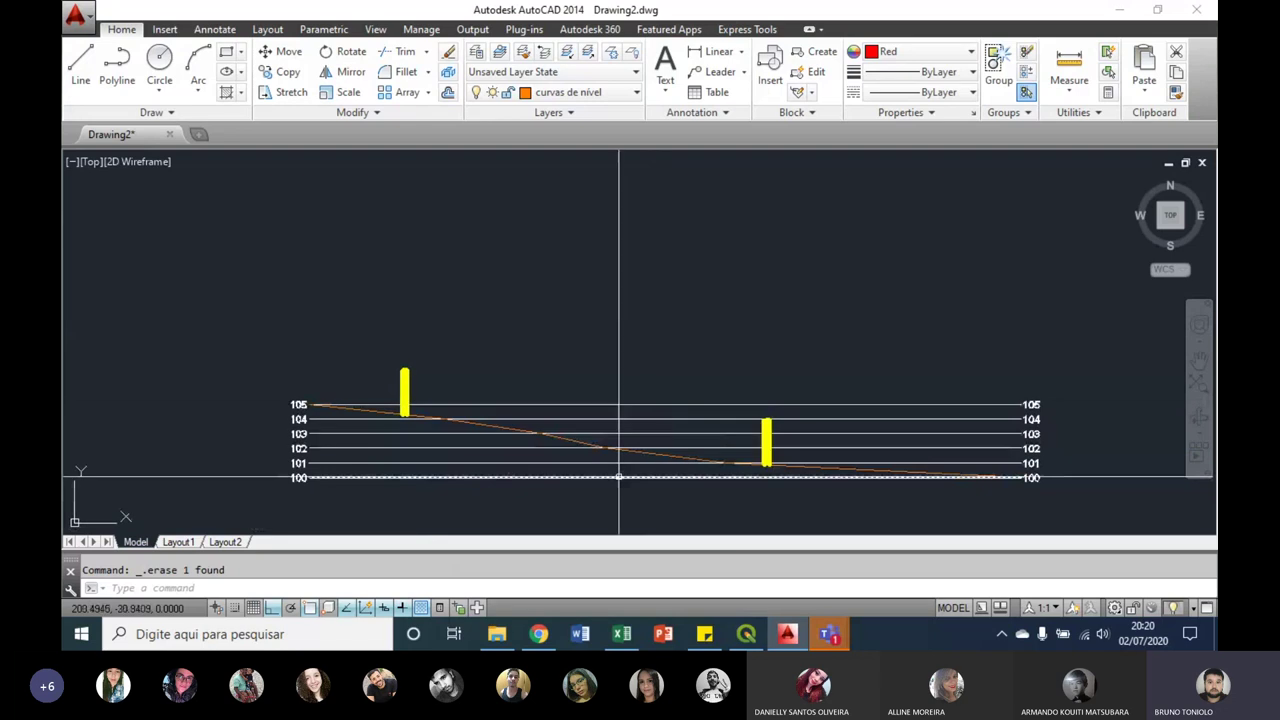
scroll(600, 455, up, 2)
scroll(592, 452, up, 2)
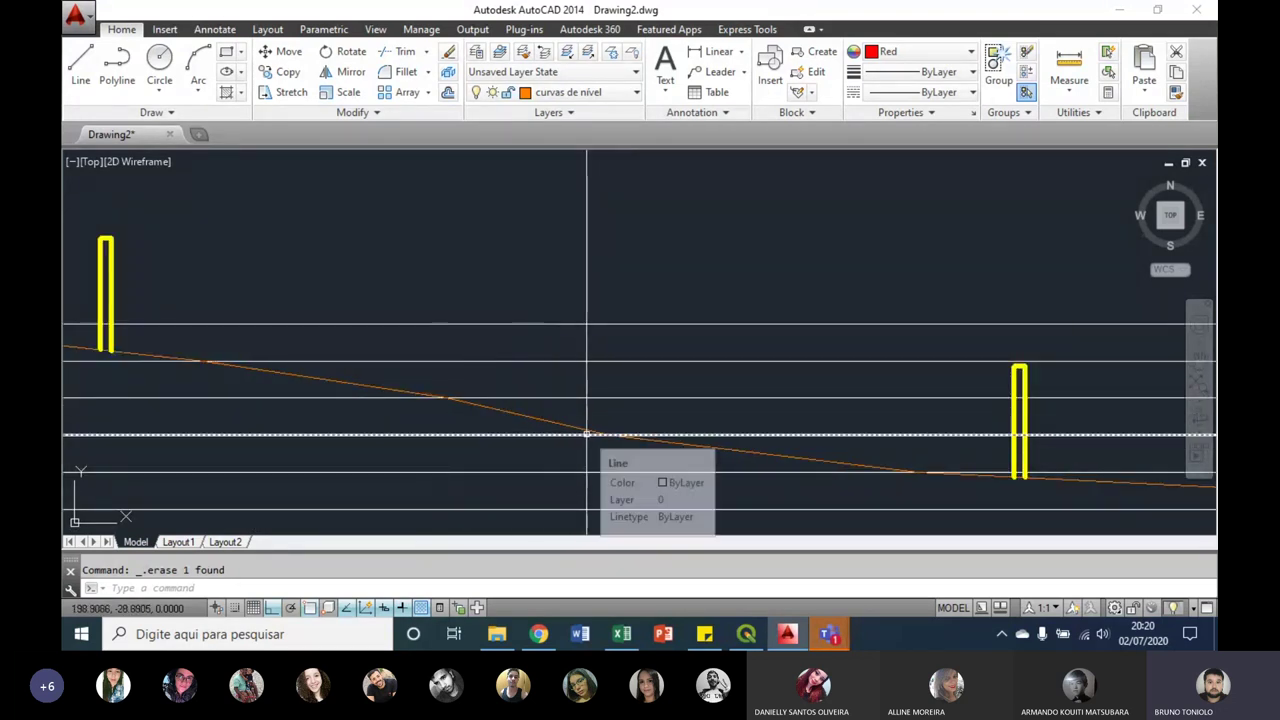
scroll(585, 433, down, 2)
scroll(584, 432, down, 2)
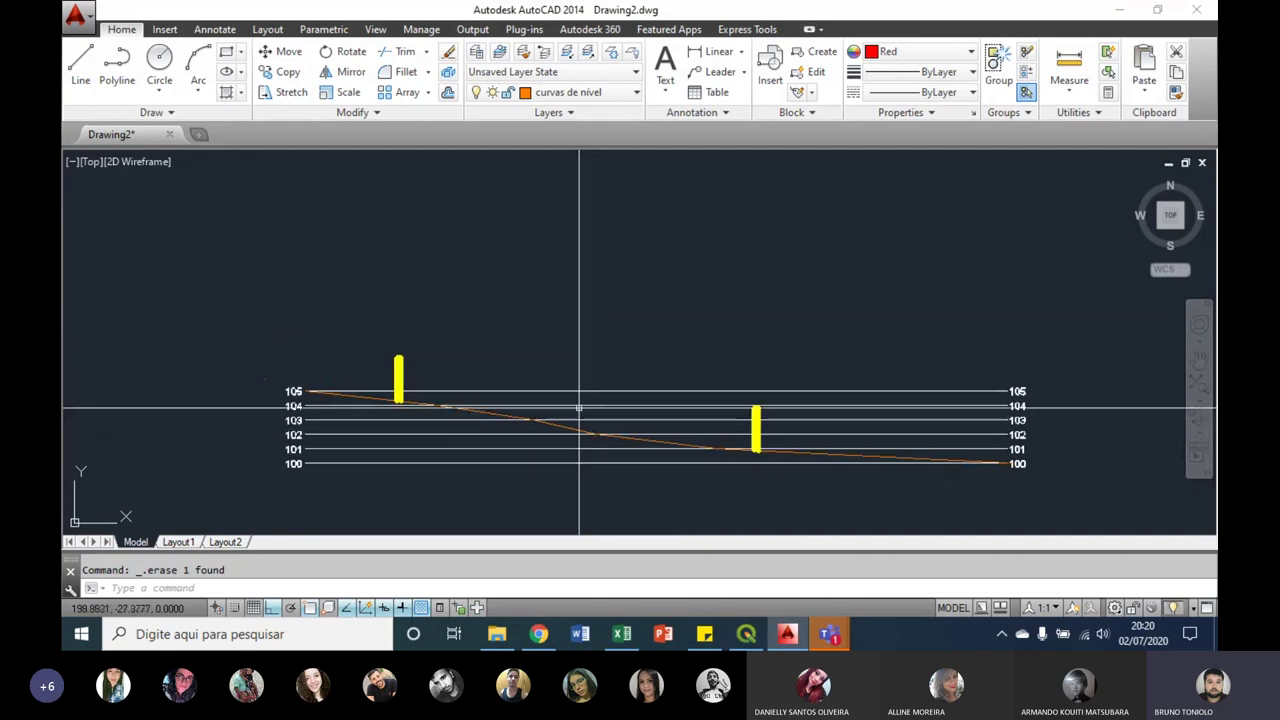
scroll(563, 424, up, 4)
middle_drag(563, 424, 562, 356)
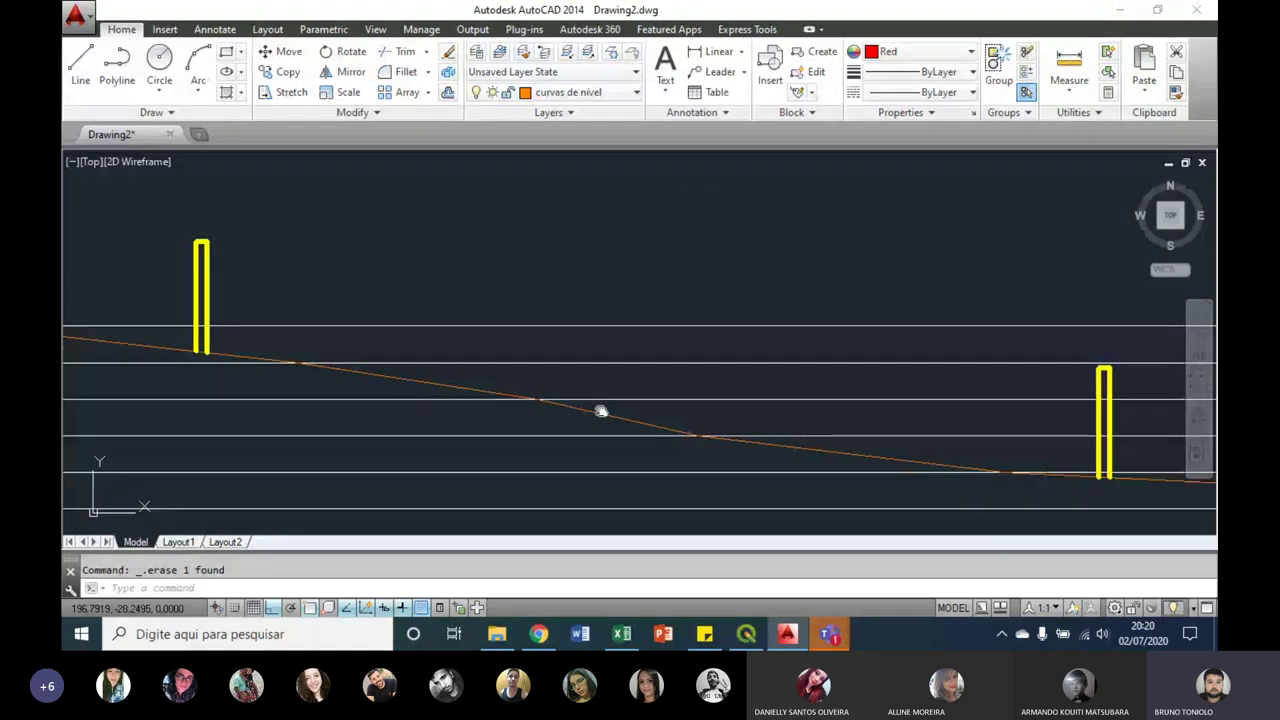
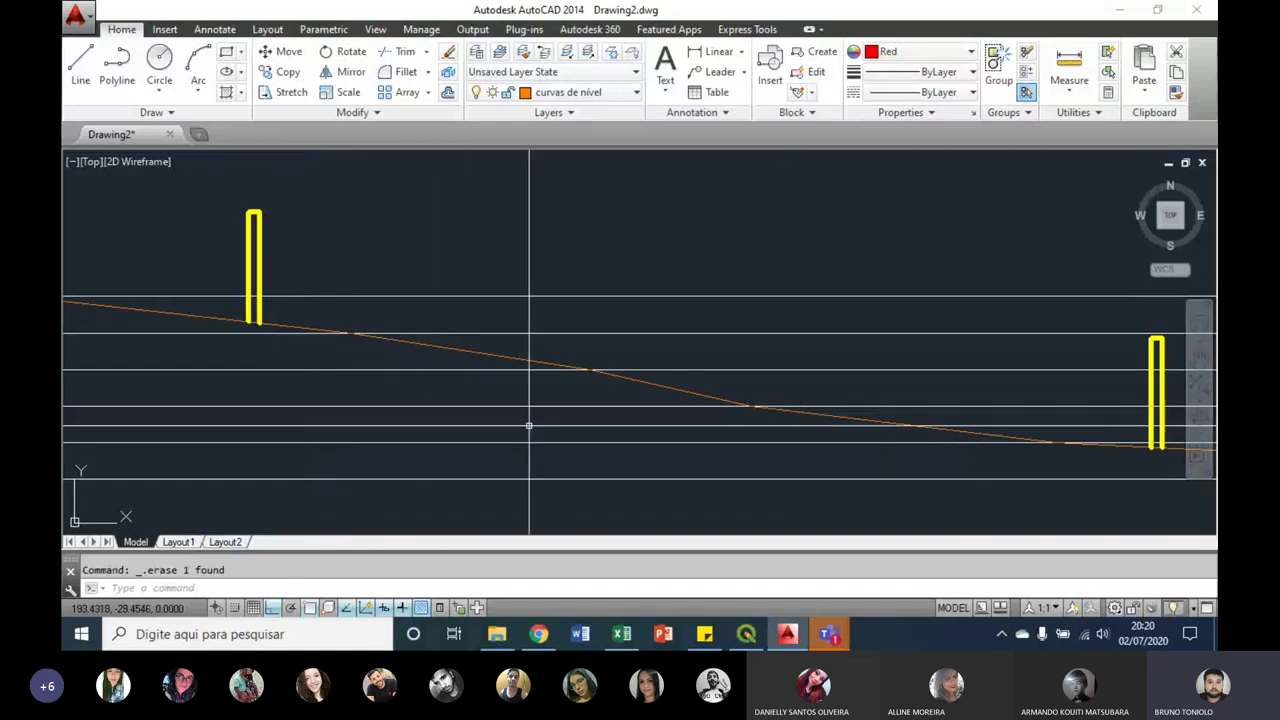
Step: Make magenta the current drawing colour
key(Escape)
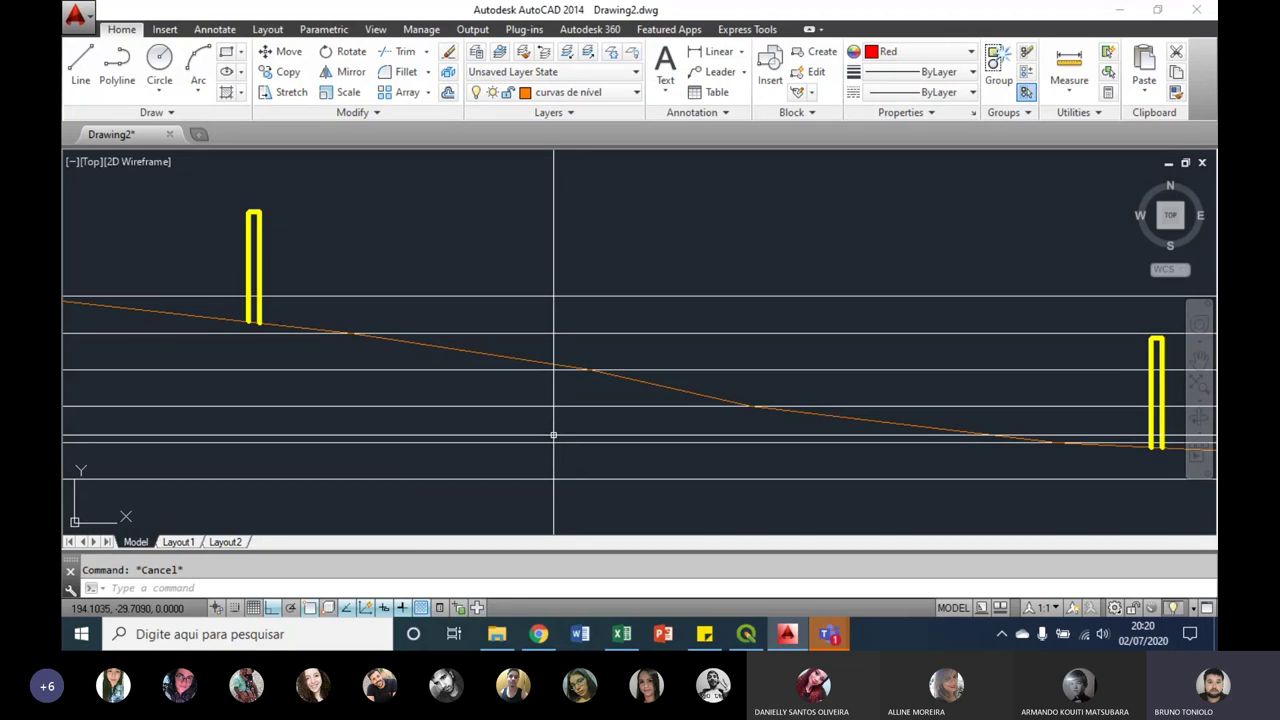
scroll(553, 435, down, 4)
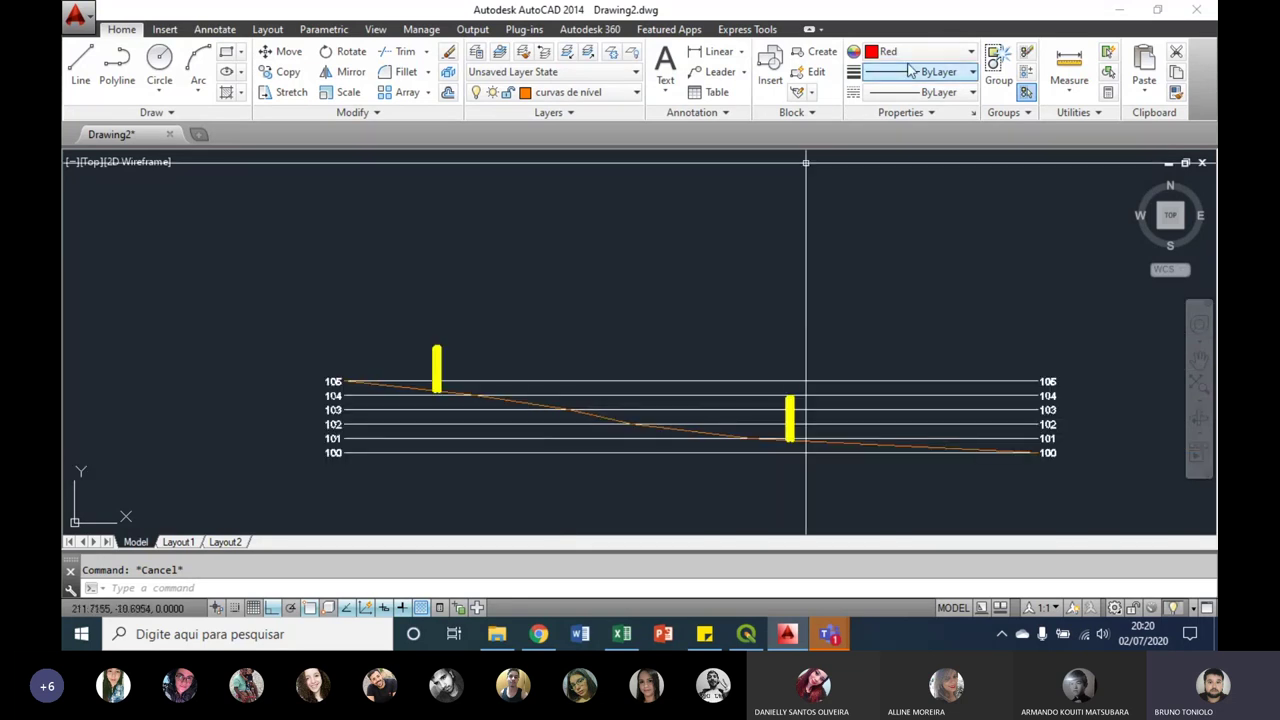
click(915, 51)
click(912, 74)
click(910, 52)
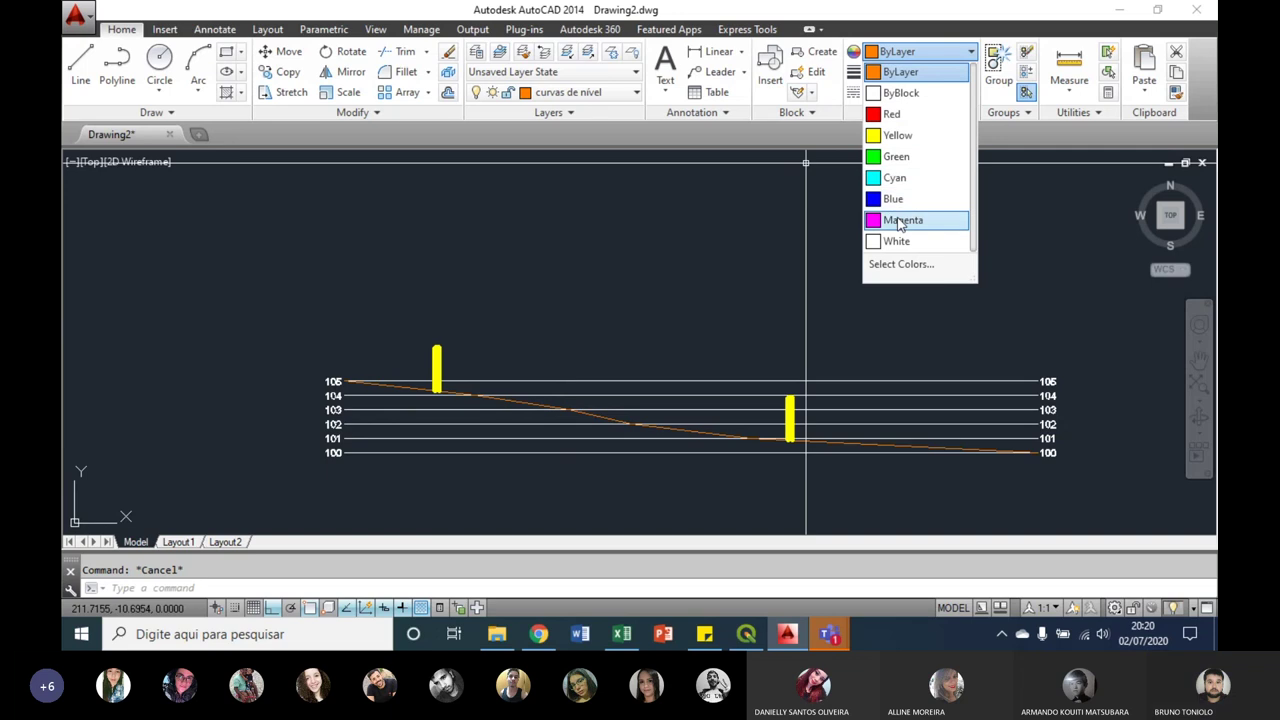
click(902, 221)
scroll(440, 450, up, 4)
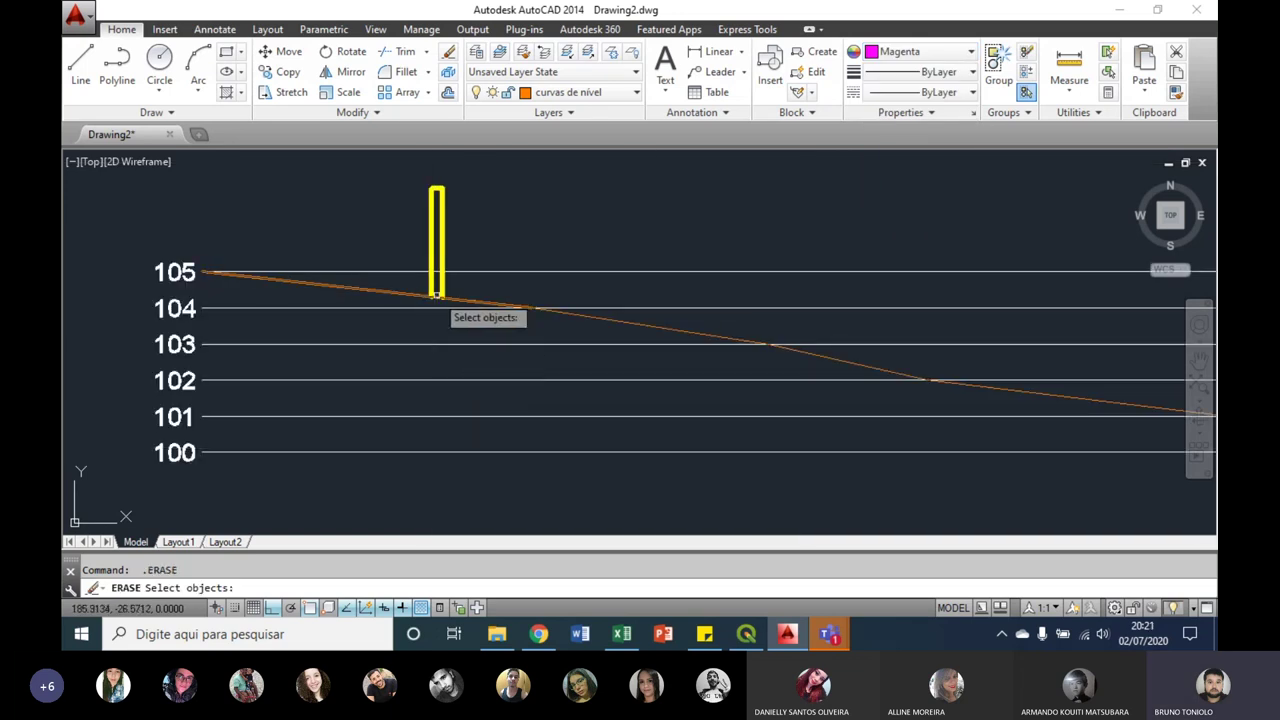
Step: Draw a polyline along the terrain from the left post's base to the right post's base
text(pl)
key(Return)
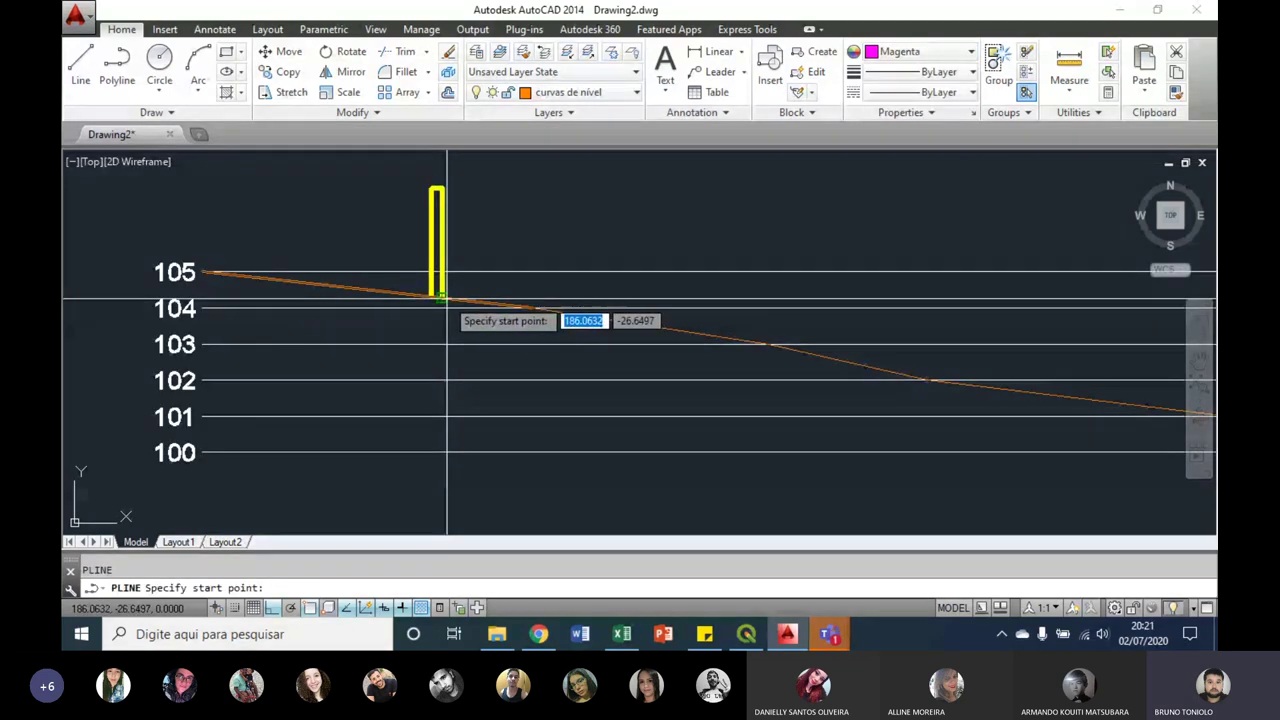
click(440, 298)
middle_drag(588, 352, 480, 352)
scroll(458, 308, down, 2)
scroll(900, 375, up, 5)
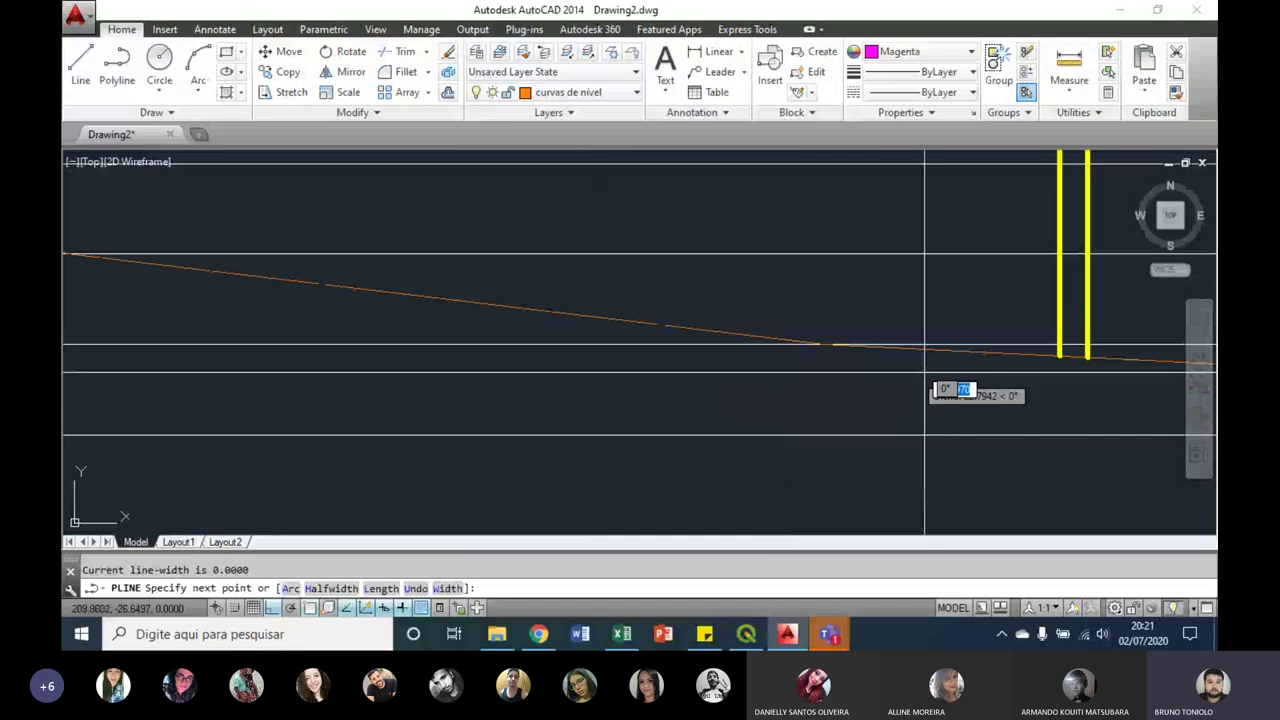
click(1058, 356)
scroll(980, 390, down, 2)
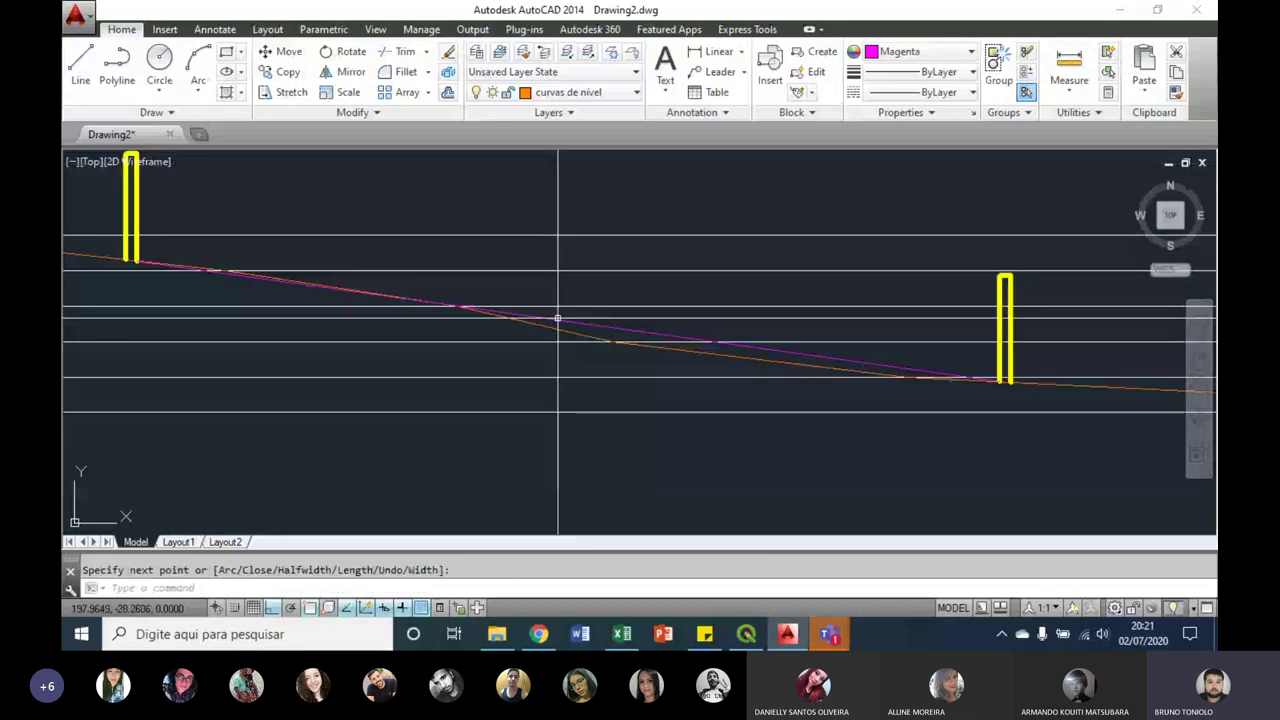
middle_drag(557, 318, 669, 352)
key(Return)
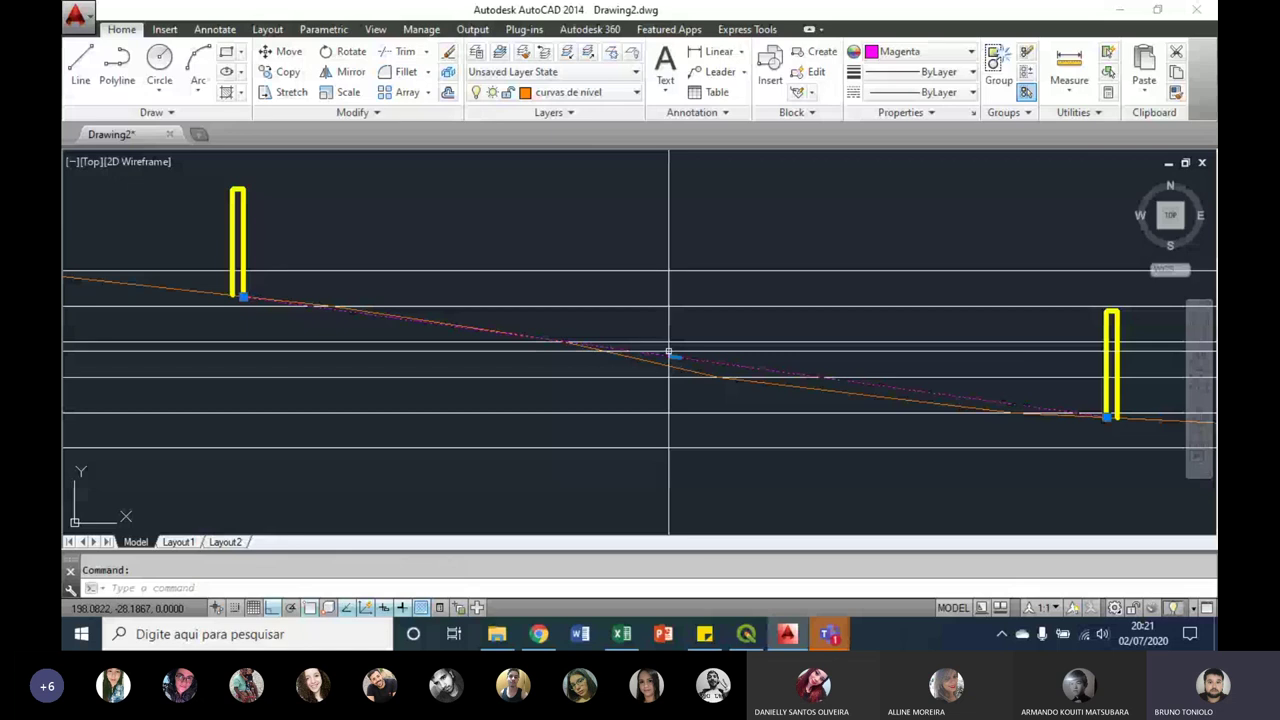
click(669, 352)
key(Escape)
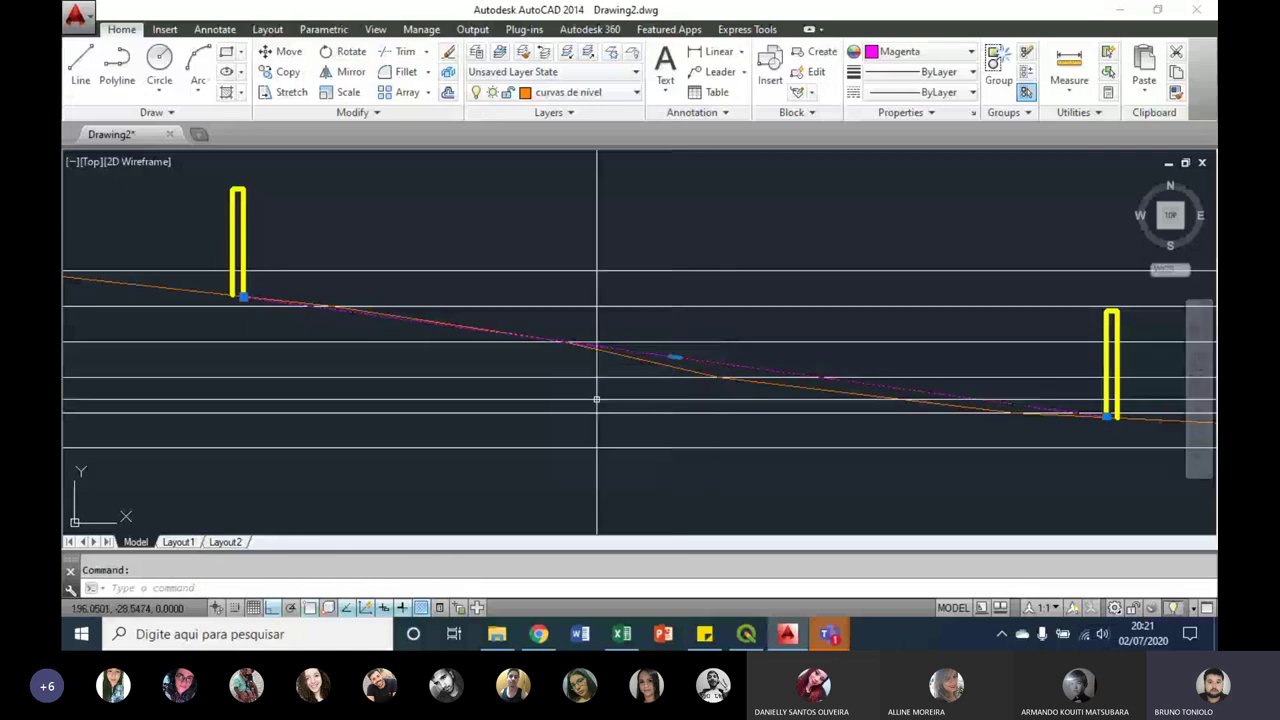
scroll(1020, 440, up, 5)
Step: Draw a vertical polyline dropping straight down from the left post's base
key(Return)
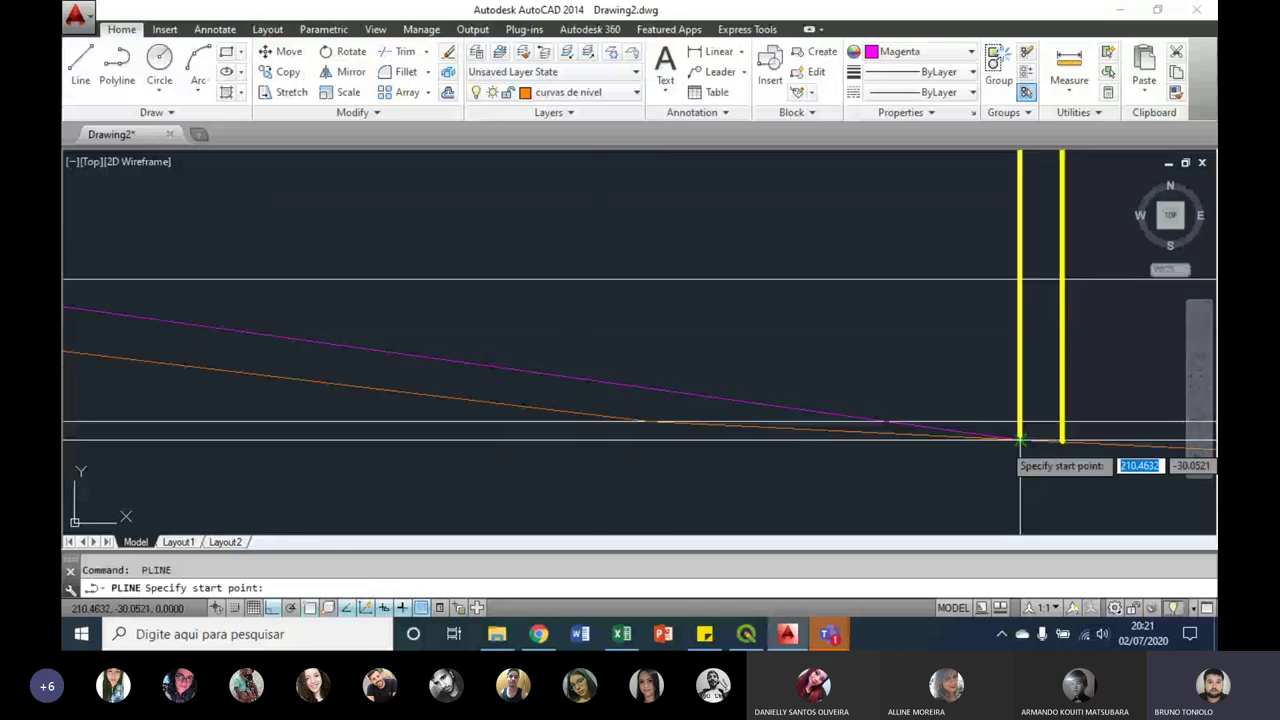
click(1020, 440)
scroll(1020, 440, down, 3)
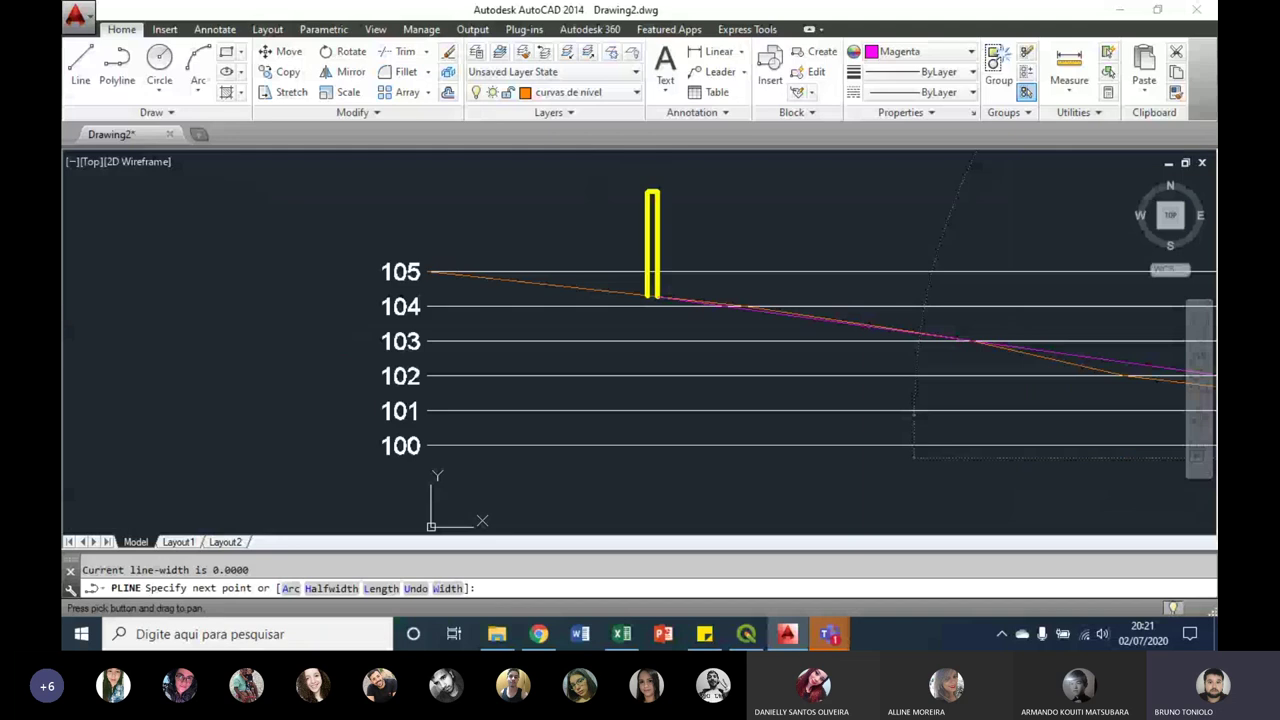
key(Escape)
scroll(660, 334, up, 3)
key(Return)
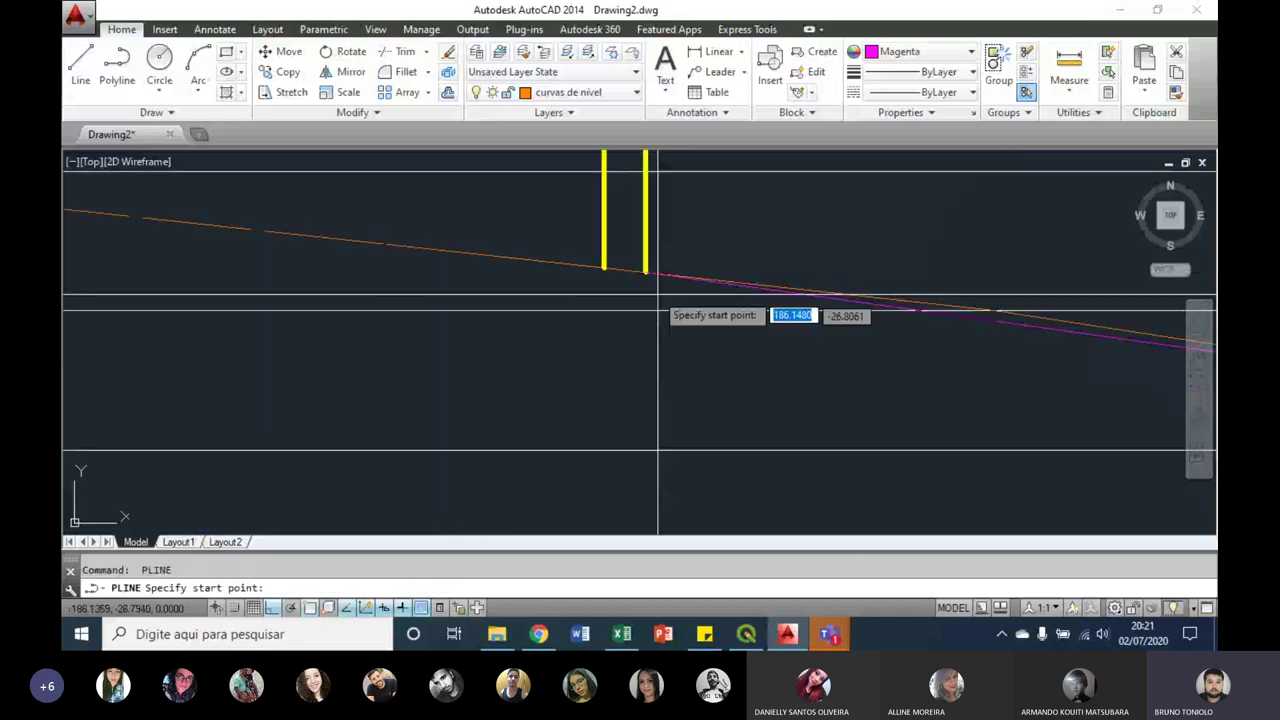
click(648, 268)
scroll(648, 270, down, 3)
click(648, 465)
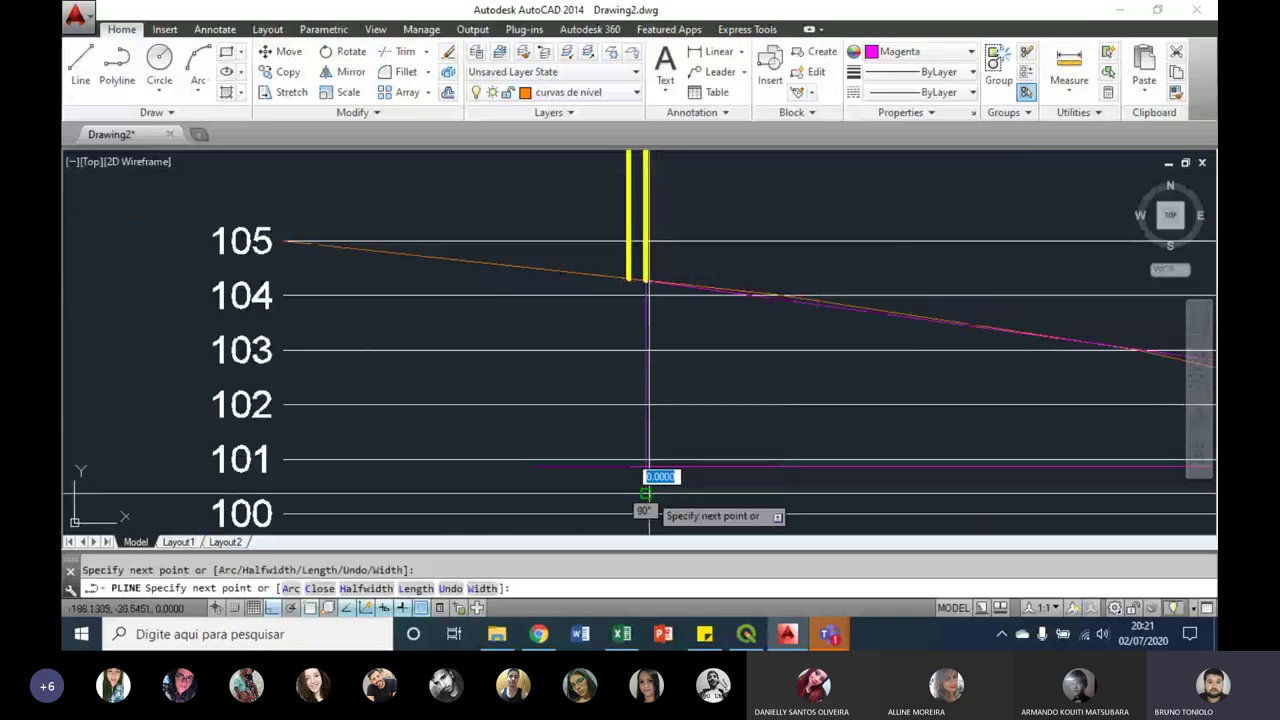
key(Return)
Step: Trim the excess line ends so the triangle closes cleanly
text(tr)
key(Return)
scroll(633, 479, up, 3)
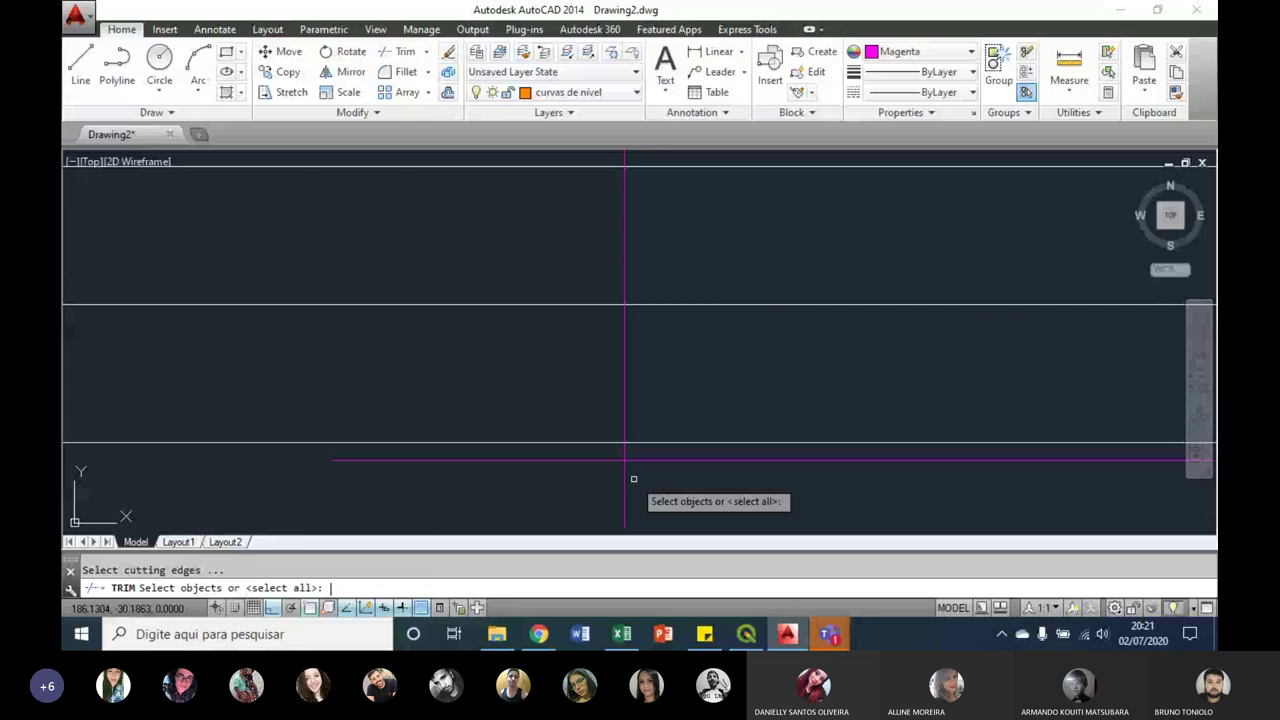
key(Return)
key(Escape)
scroll(485, 354, down, 3)
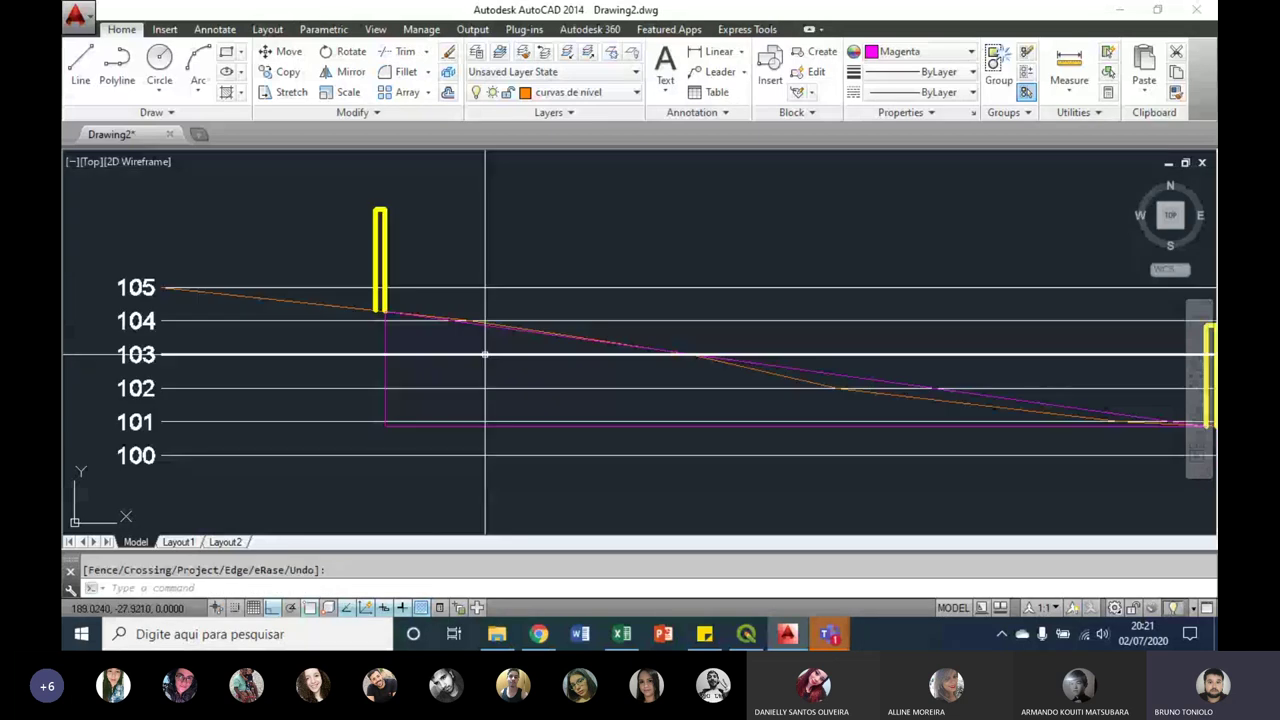
Step: Give the magenta polyline a 0.70 mm lineweight
click(1003, 396)
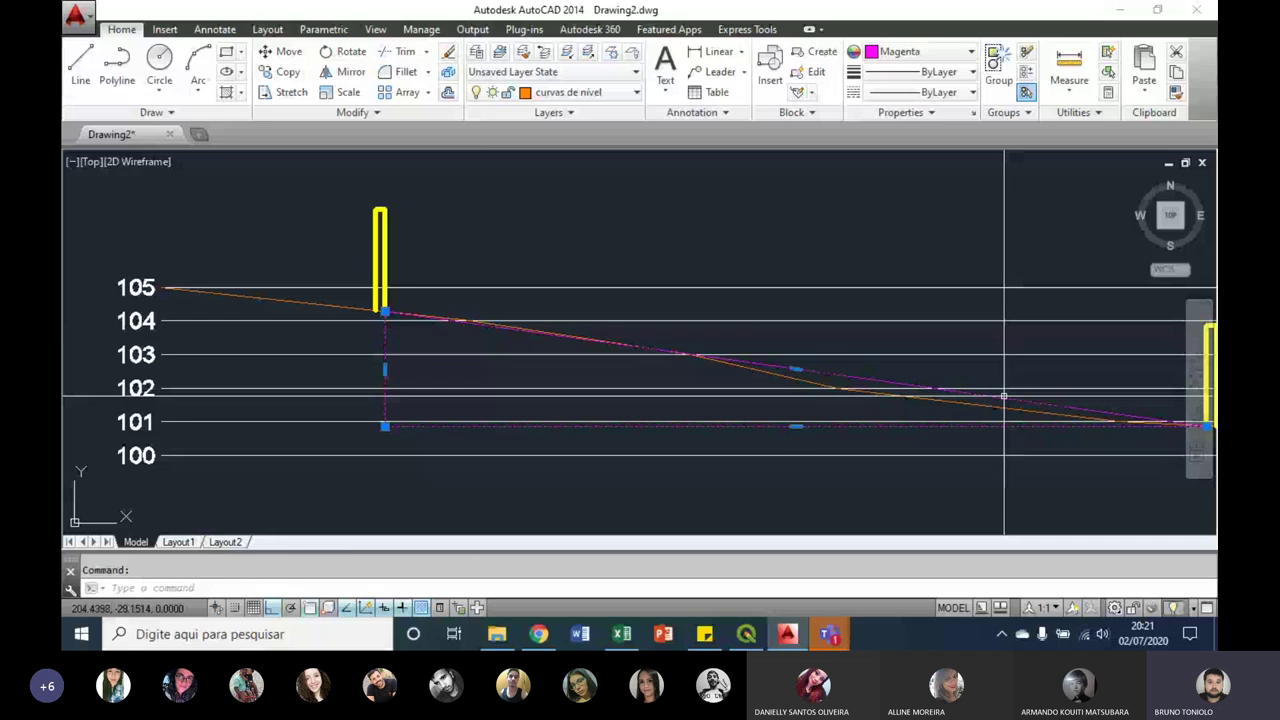
click(920, 72)
click(937, 241)
key(Escape)
mouse_move(932, 347)
middle_down()
mouse_move(690, 359)
mouse_move(719, 366)
middle_up()
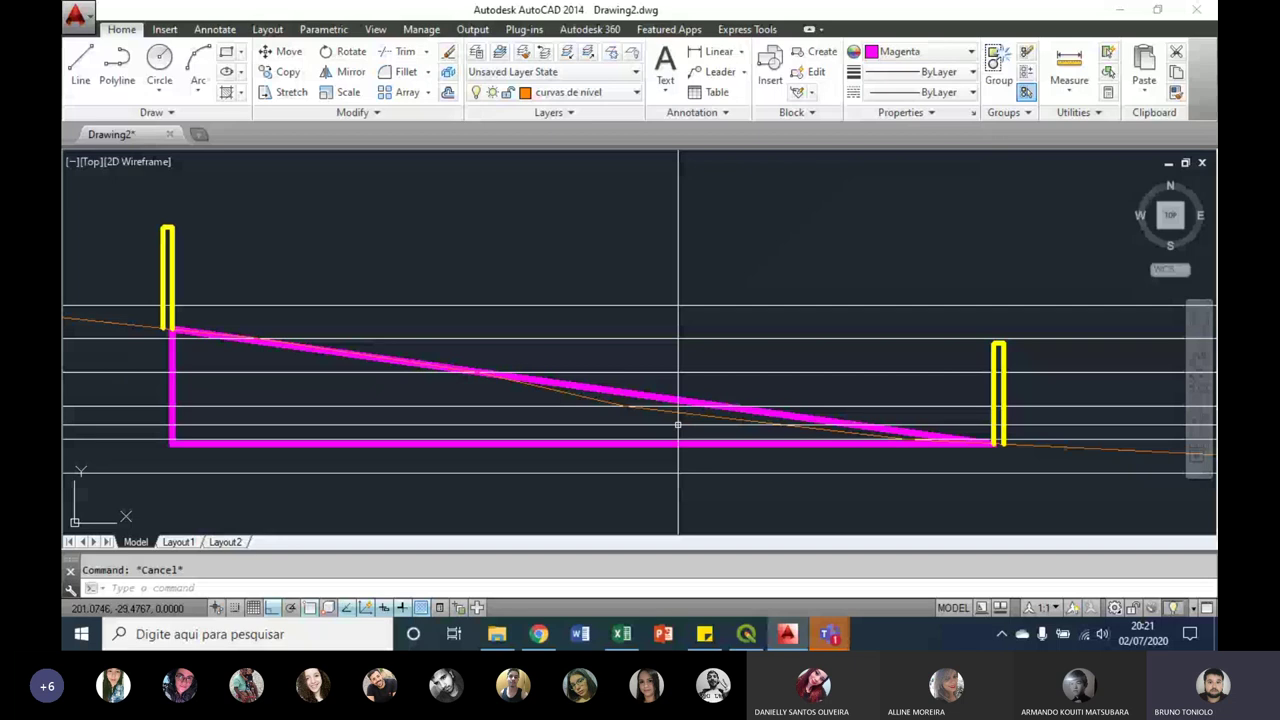
mouse_move(678, 425)
middle_down()
mouse_move(612, 385)
mouse_move(634, 385)
middle_up()
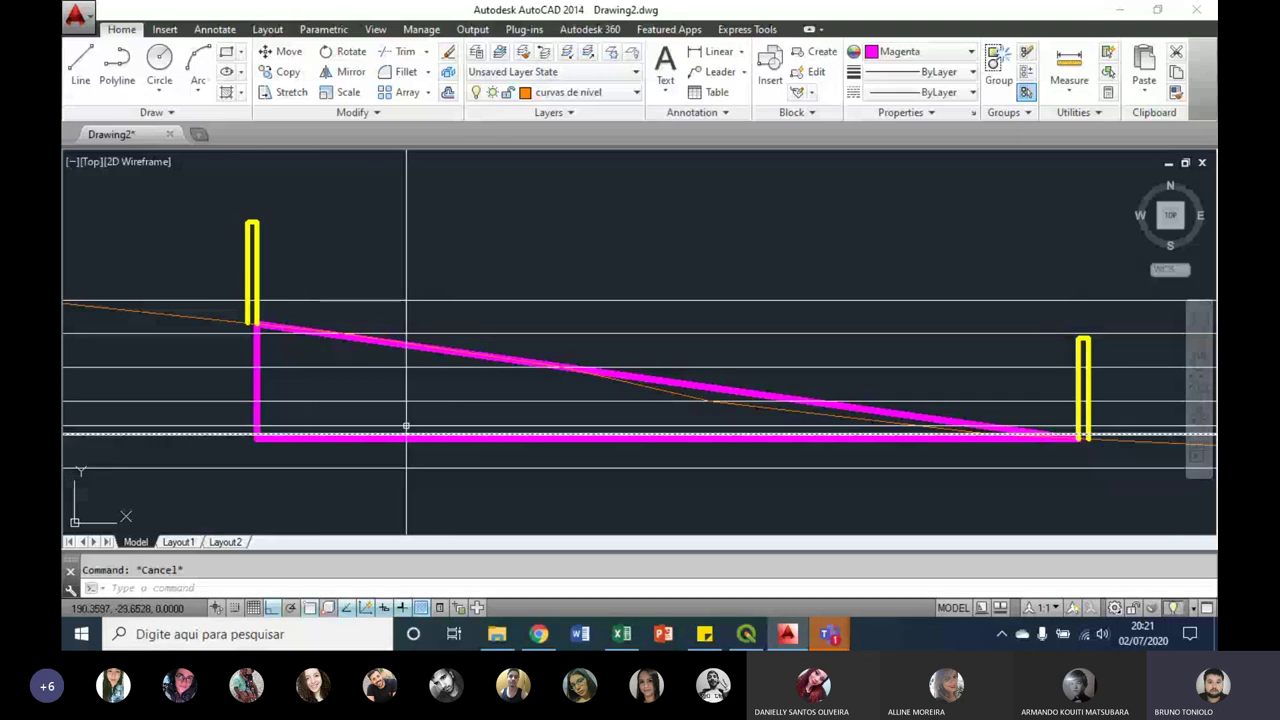
middle_drag(302, 355, 366, 355)
Step: Measure the triangle's height (3.4024) and base length (24.4000) with DIST
text(di)
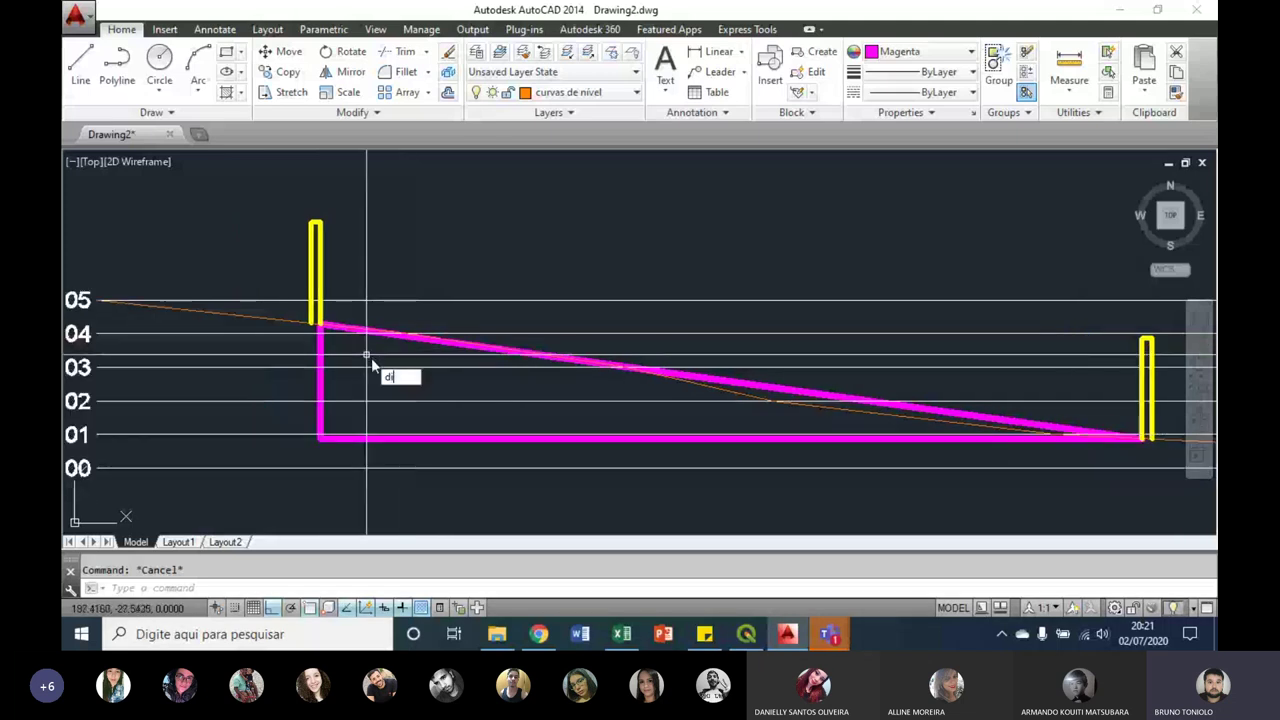
key(Return)
click(320, 437)
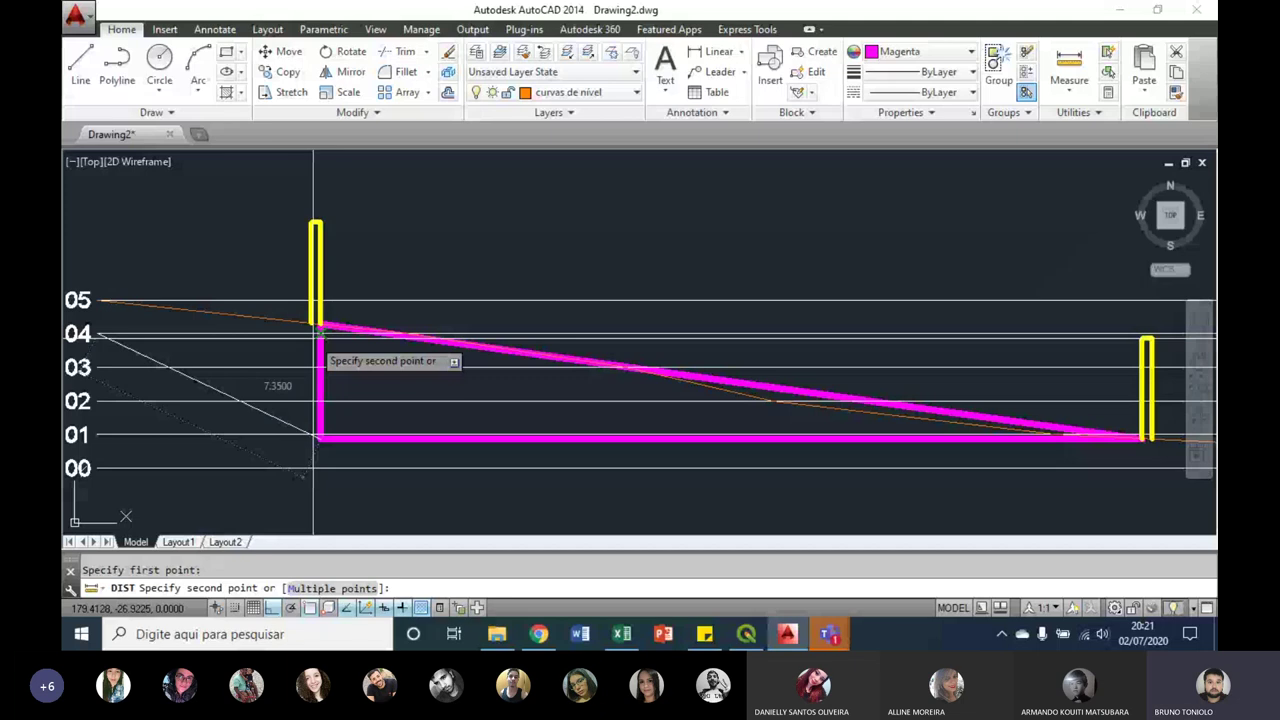
click(320, 323)
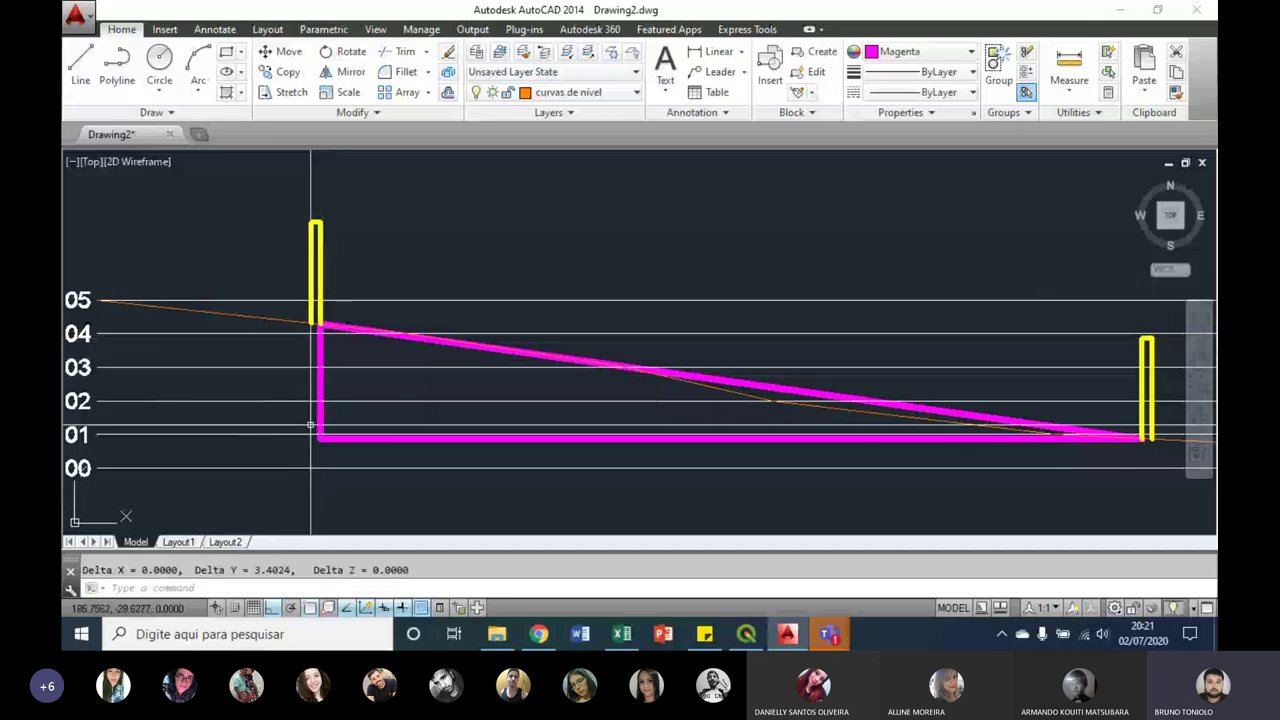
key(Return)
click(320, 437)
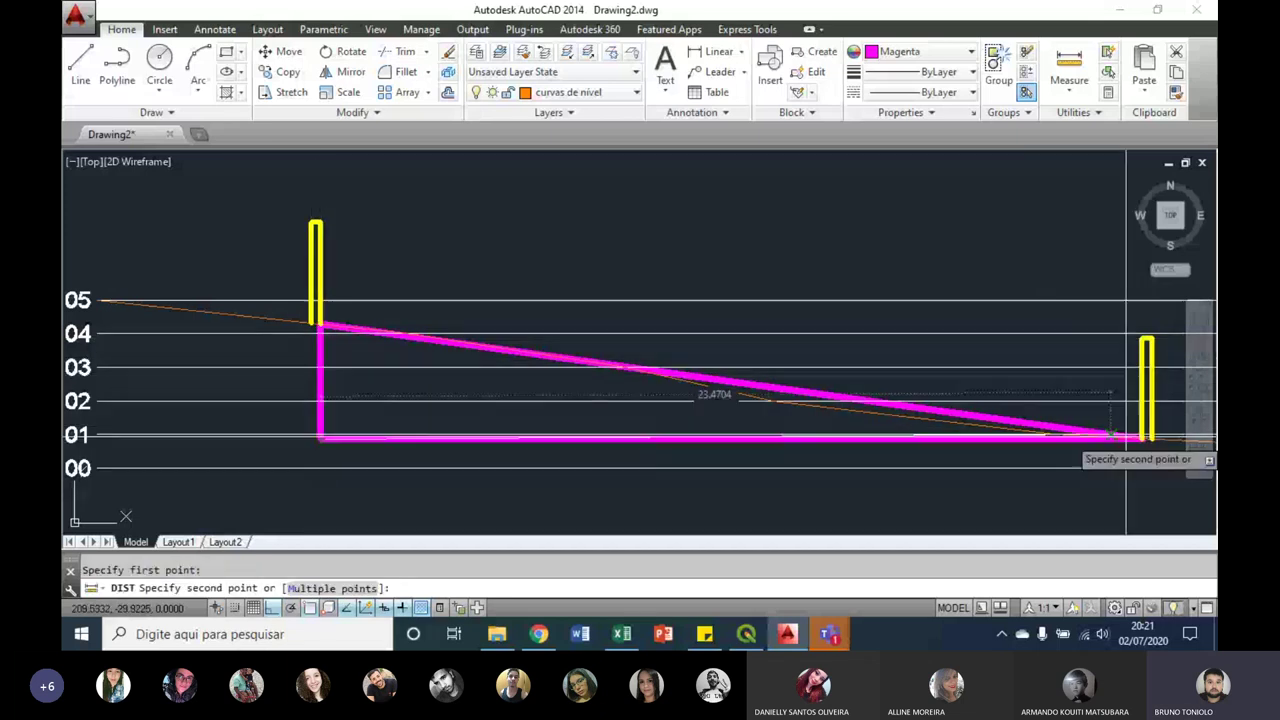
click(1142, 437)
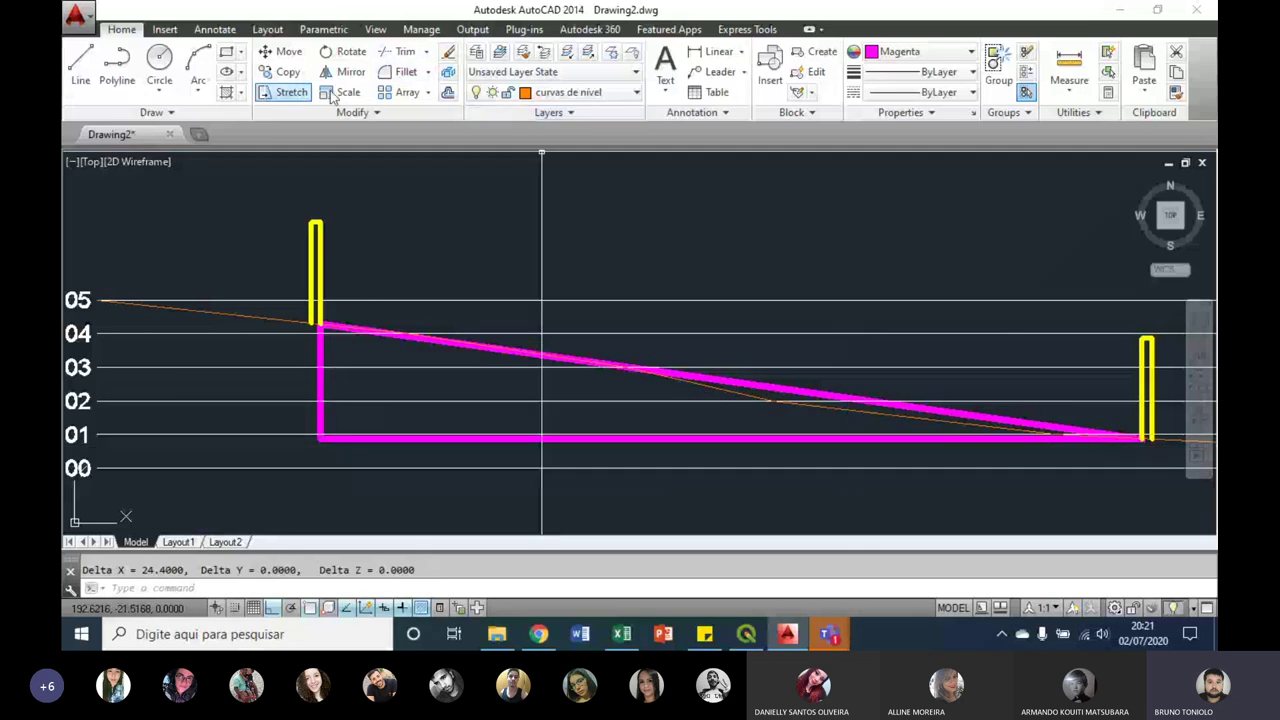
Step: Add a linear dimension to the triangle's vertical side
click(726, 54)
click(318, 437)
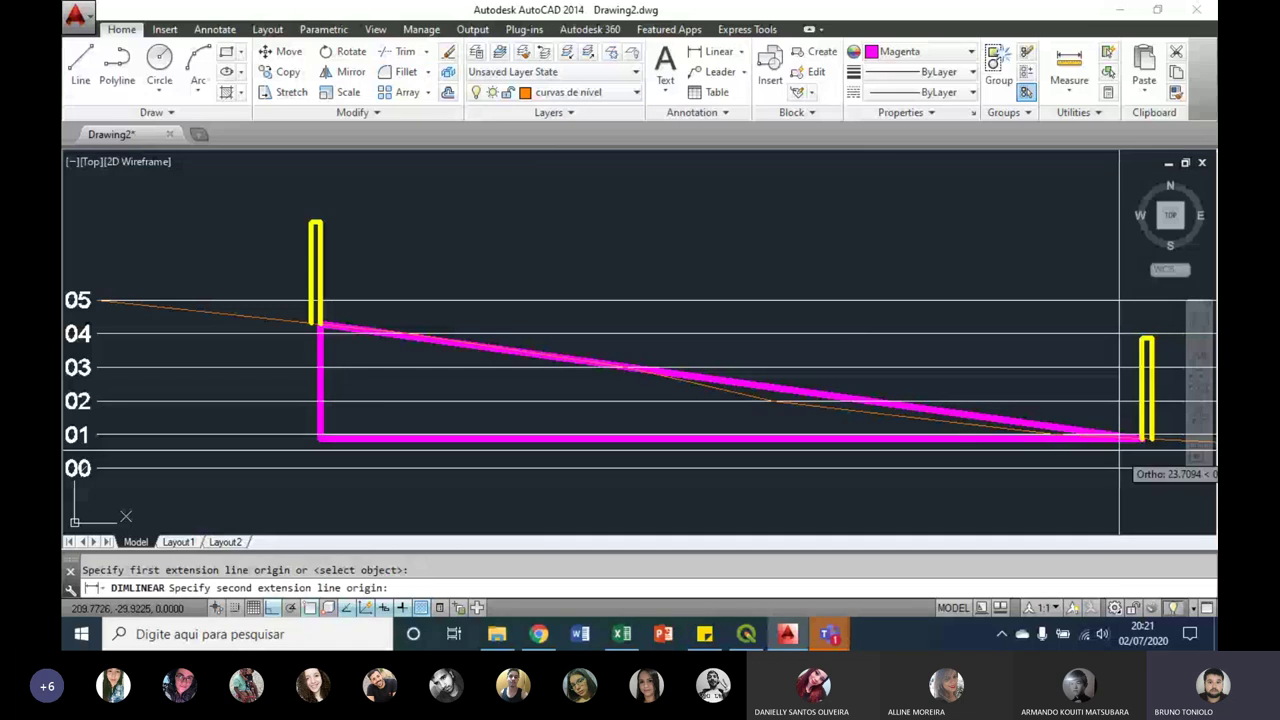
key(Escape)
key(Return)
scroll(283, 430, up, 4)
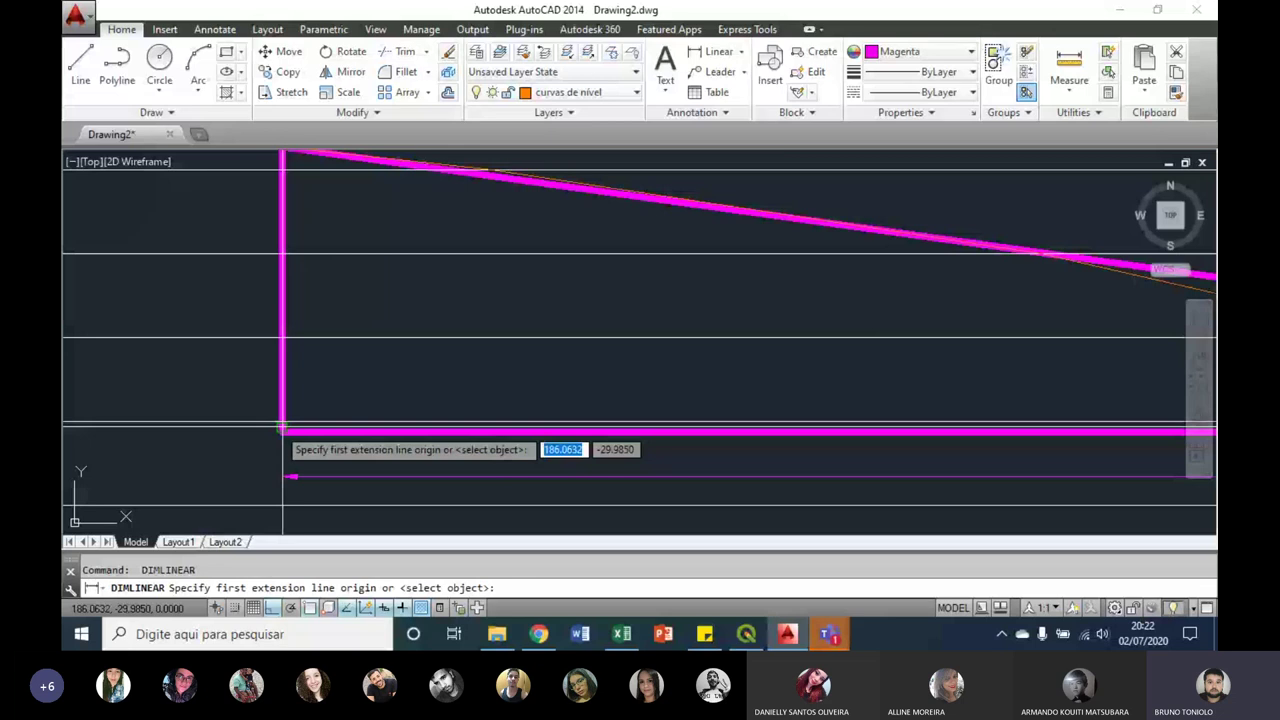
click(283, 429)
scroll(283, 429, down, 2)
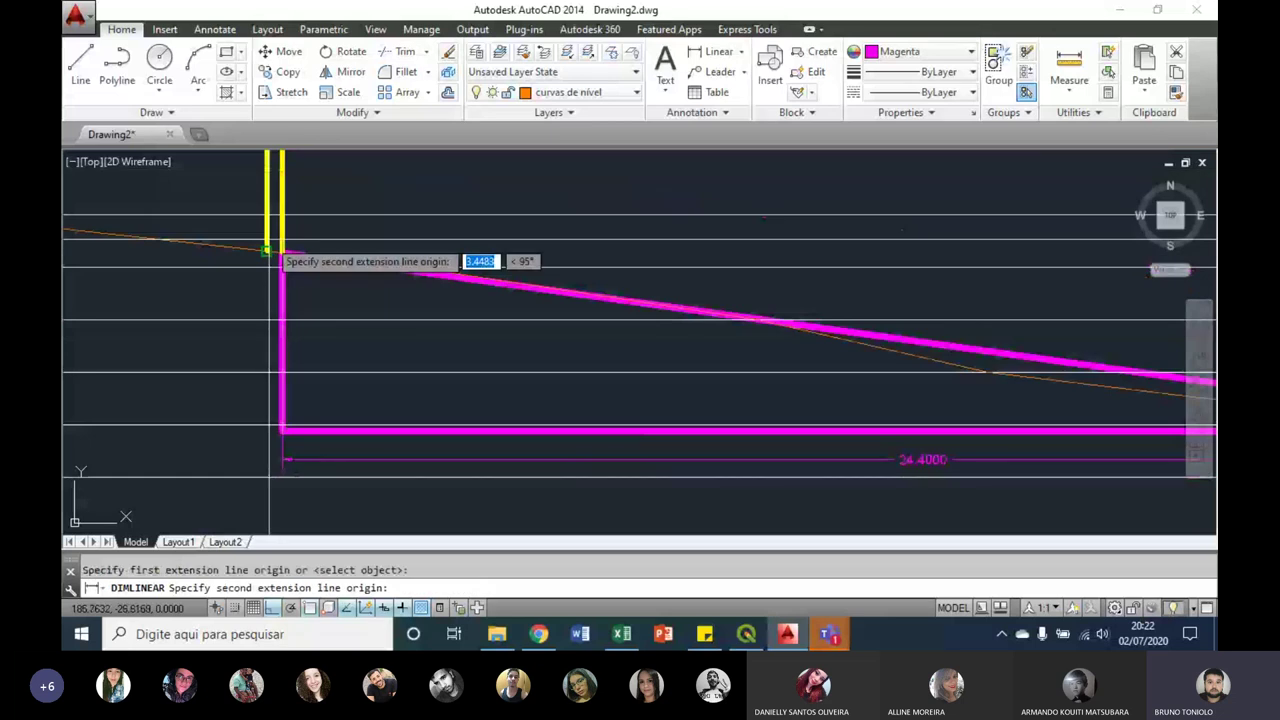
click(266, 250)
click(70, 330)
Step: Move the 3.4024 dimension beside the triangle
scroll(621, 486, up, 2)
scroll(621, 486, down, 5)
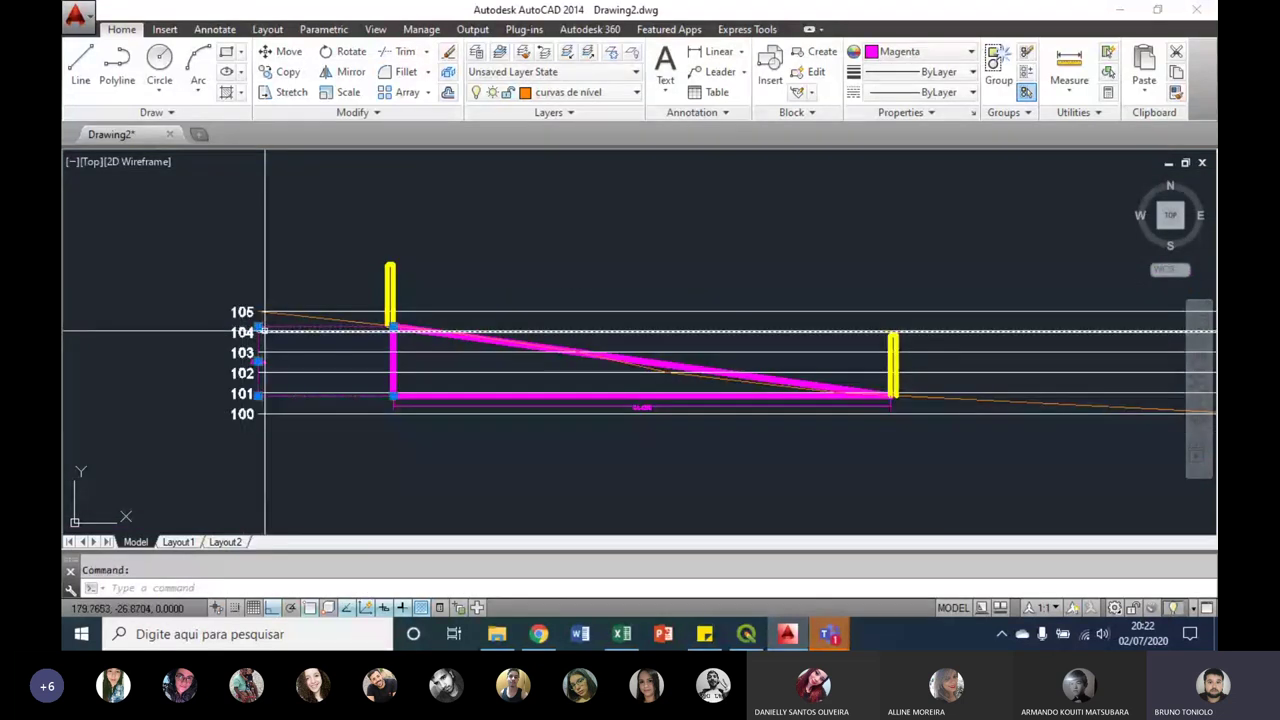
scroll(300, 400, up, 4)
click(108, 307)
click(334, 305)
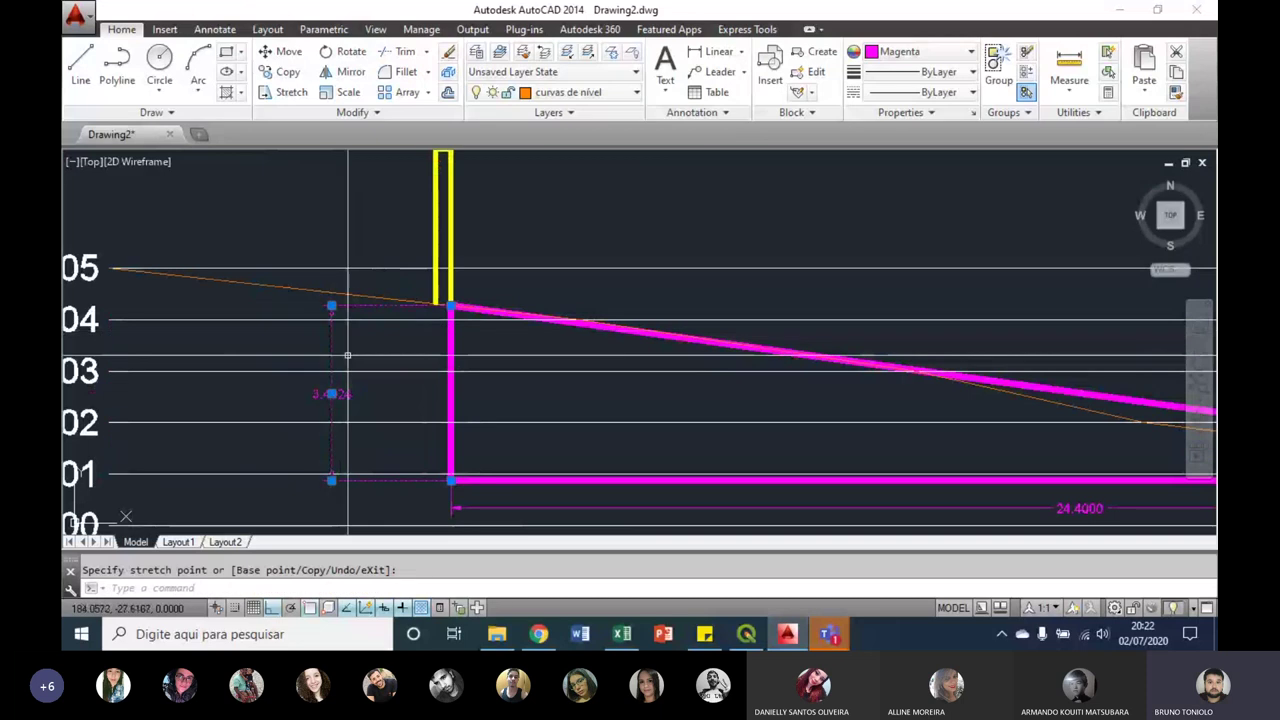
middle_drag(371, 383, 160, 352)
key(Escape)
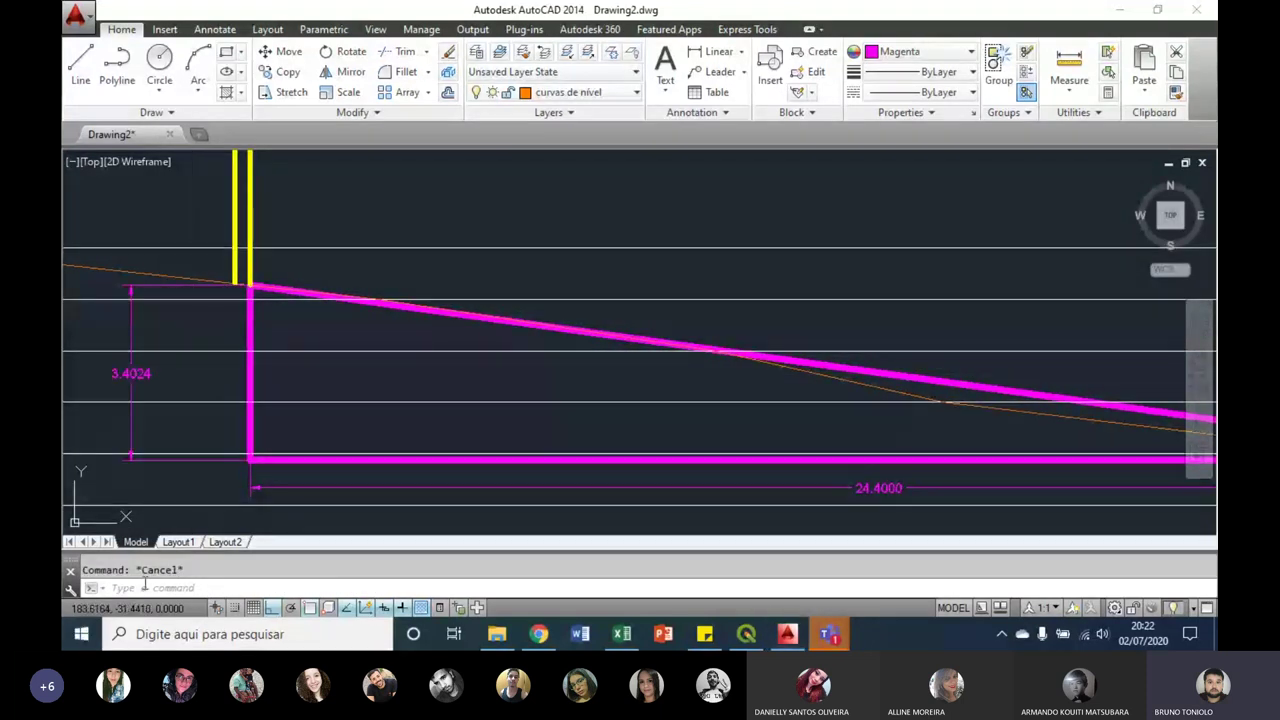
Step: Launch the Calculadora app from Start search
key(super)
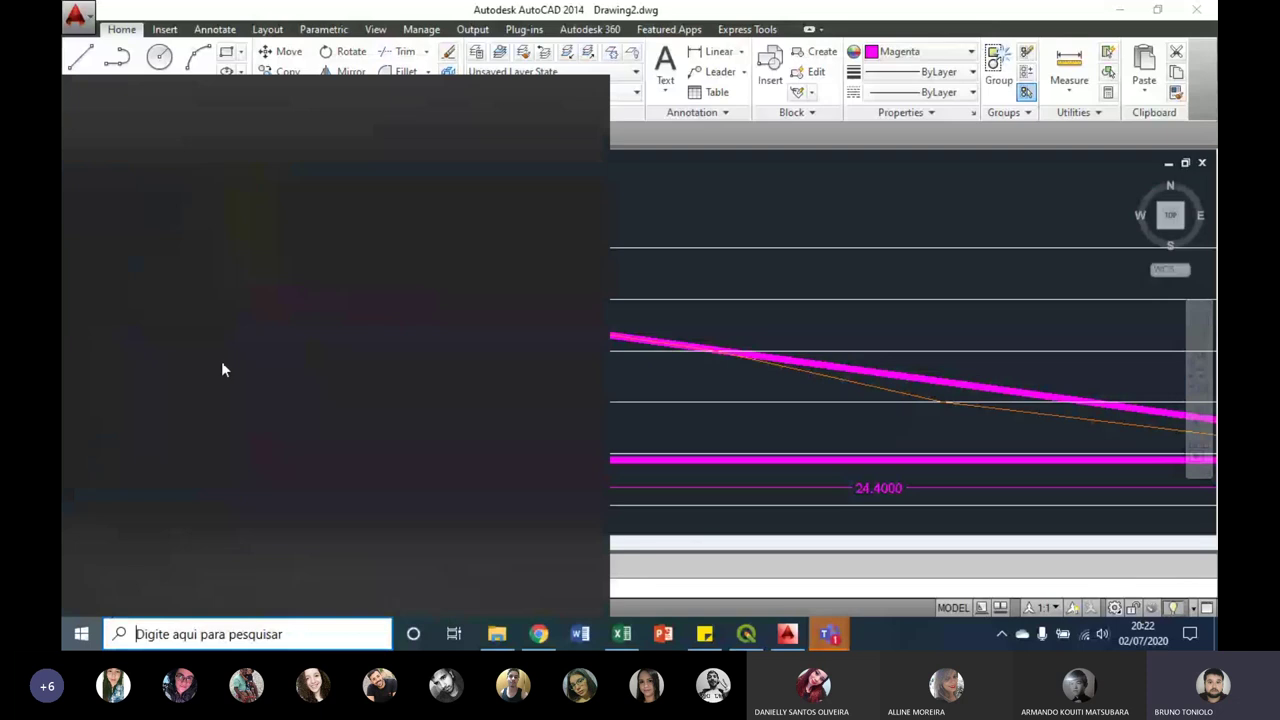
text(ca)
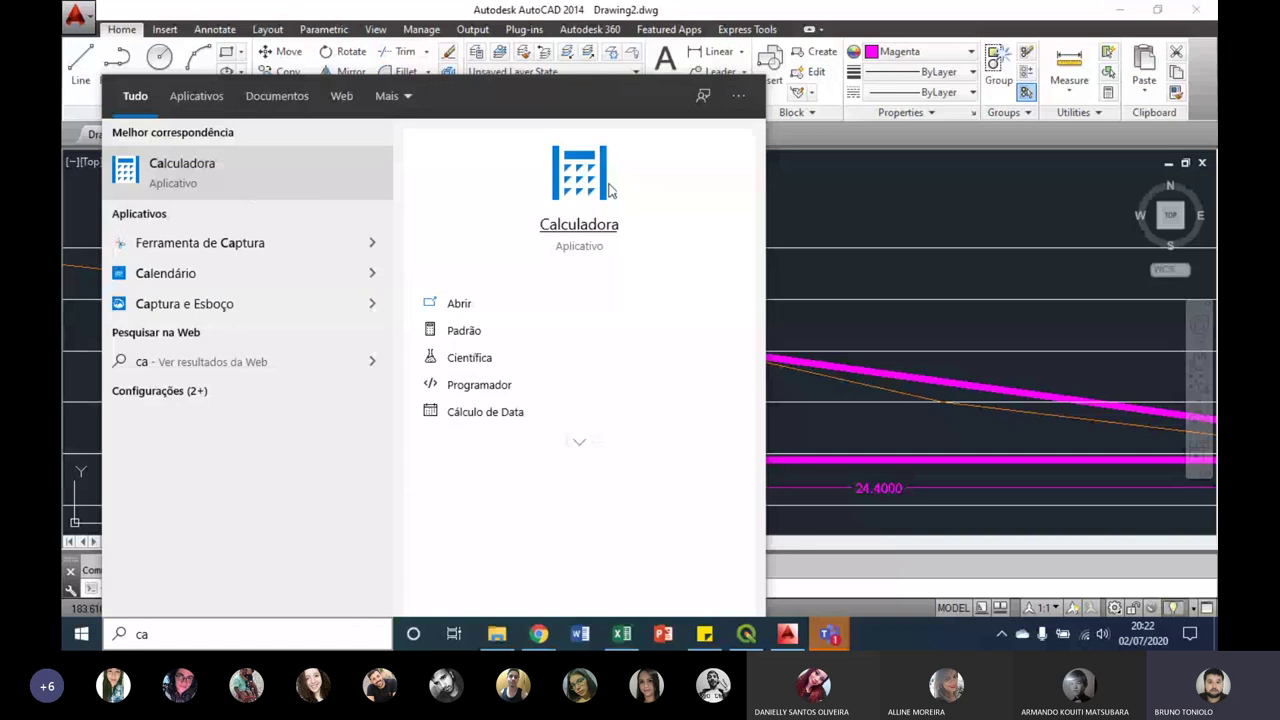
click(240, 186)
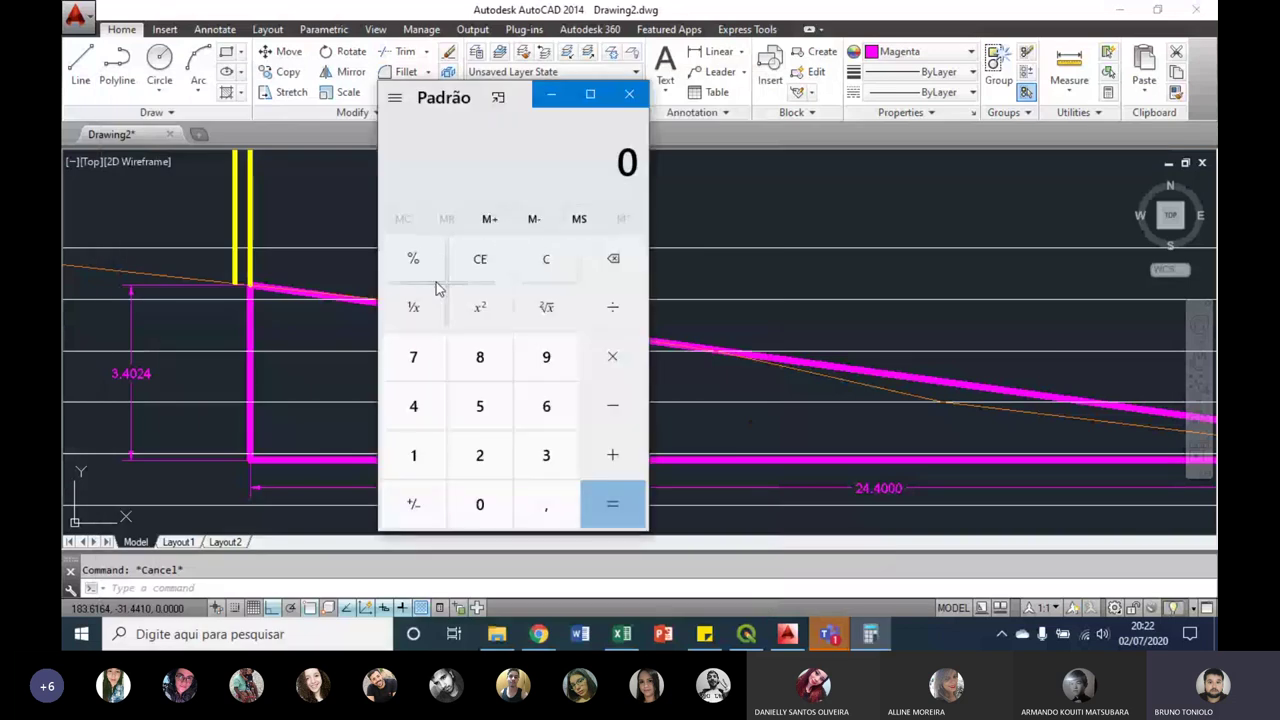
Step: Compute 3,4 ÷ 24,4 × 100 = 13,93 % and move the calculator aside
text(3,)
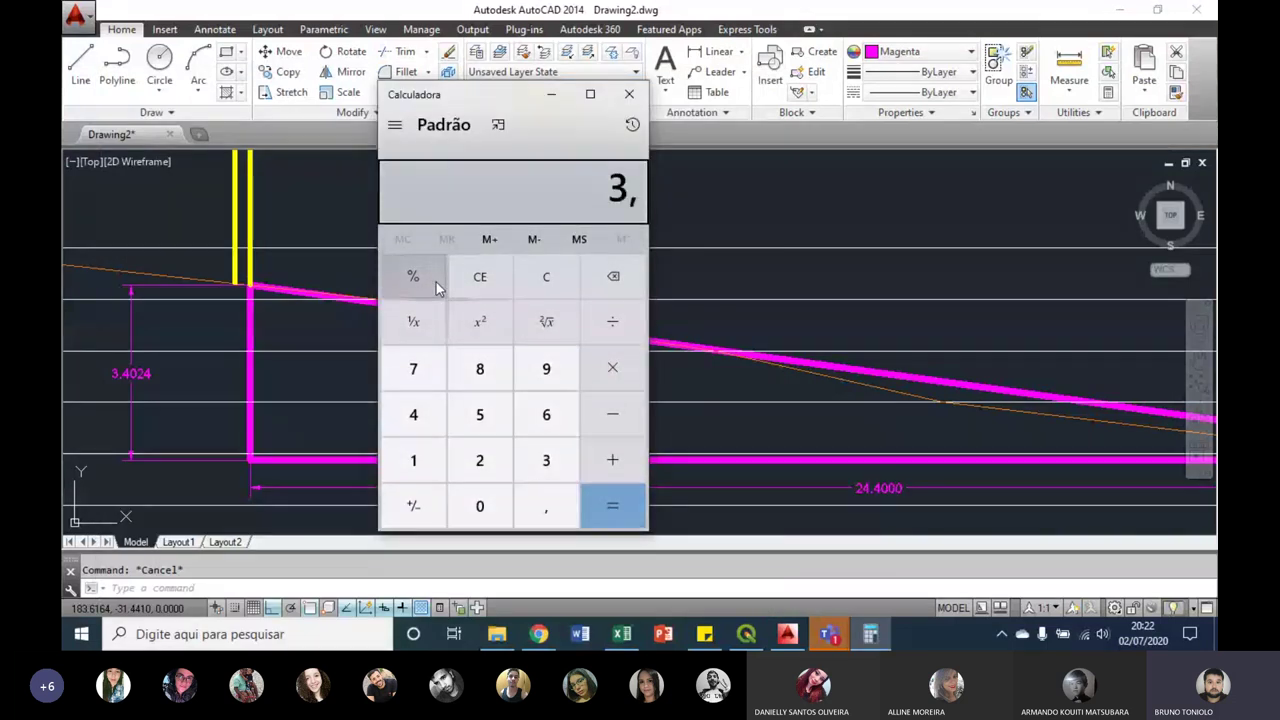
text(4)
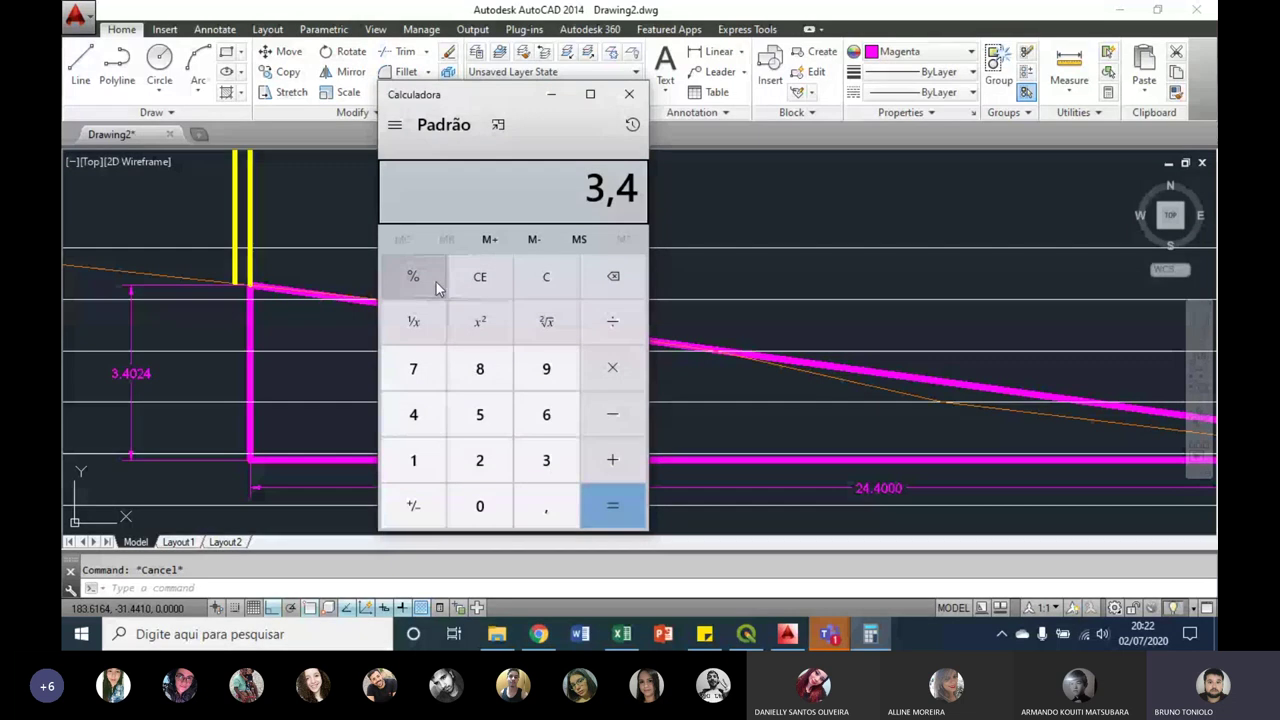
key(plus)
text(24,4)
key(Return)
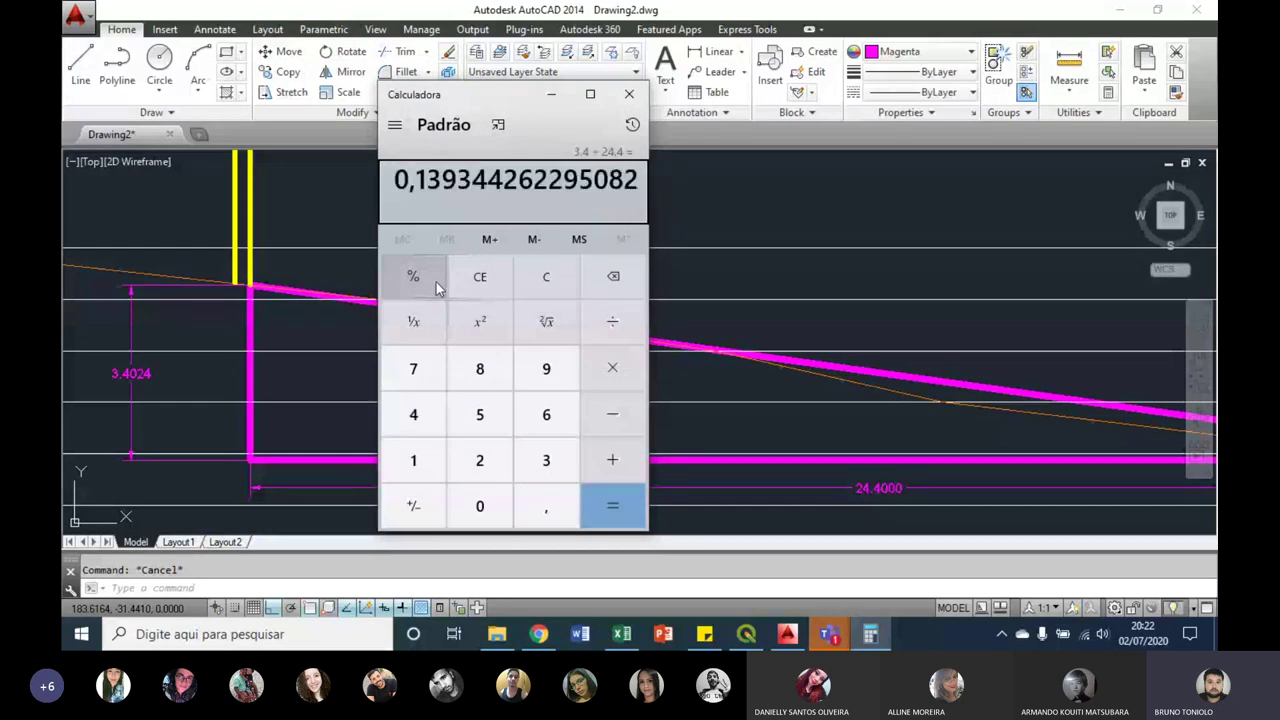
key(asterisk)
text(100)
key(Return)
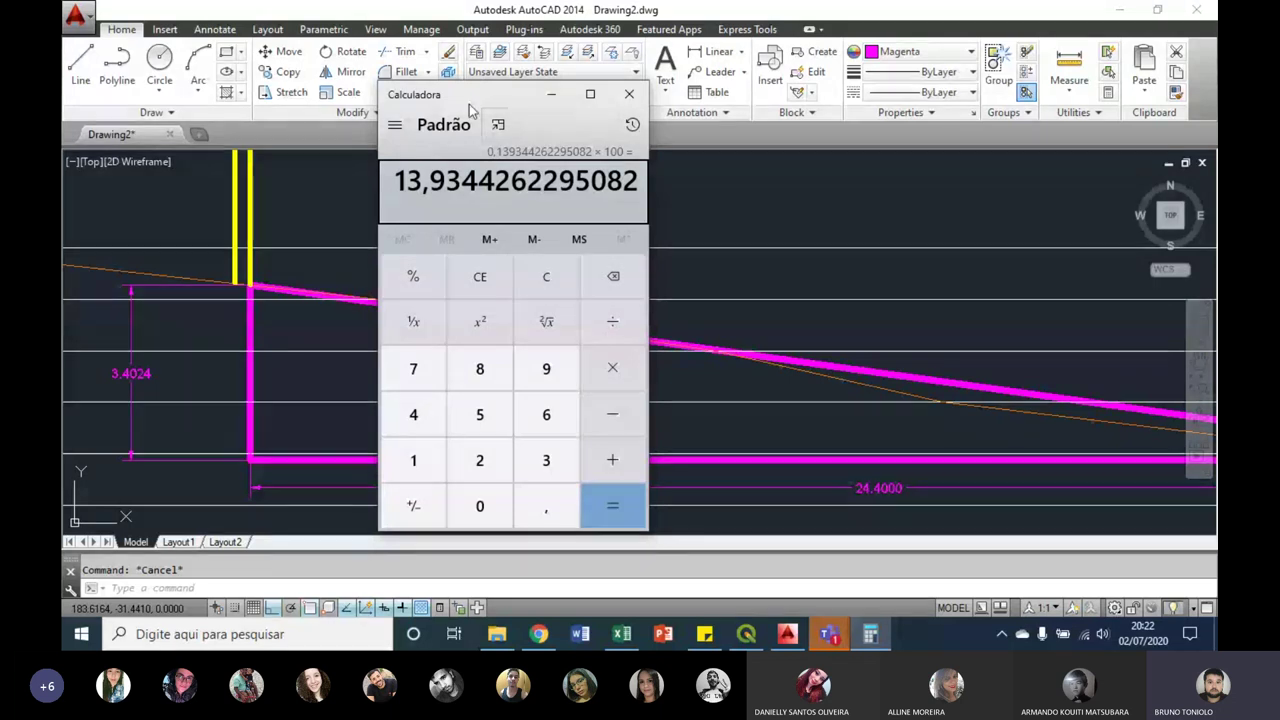
drag(470, 108, 855, 147)
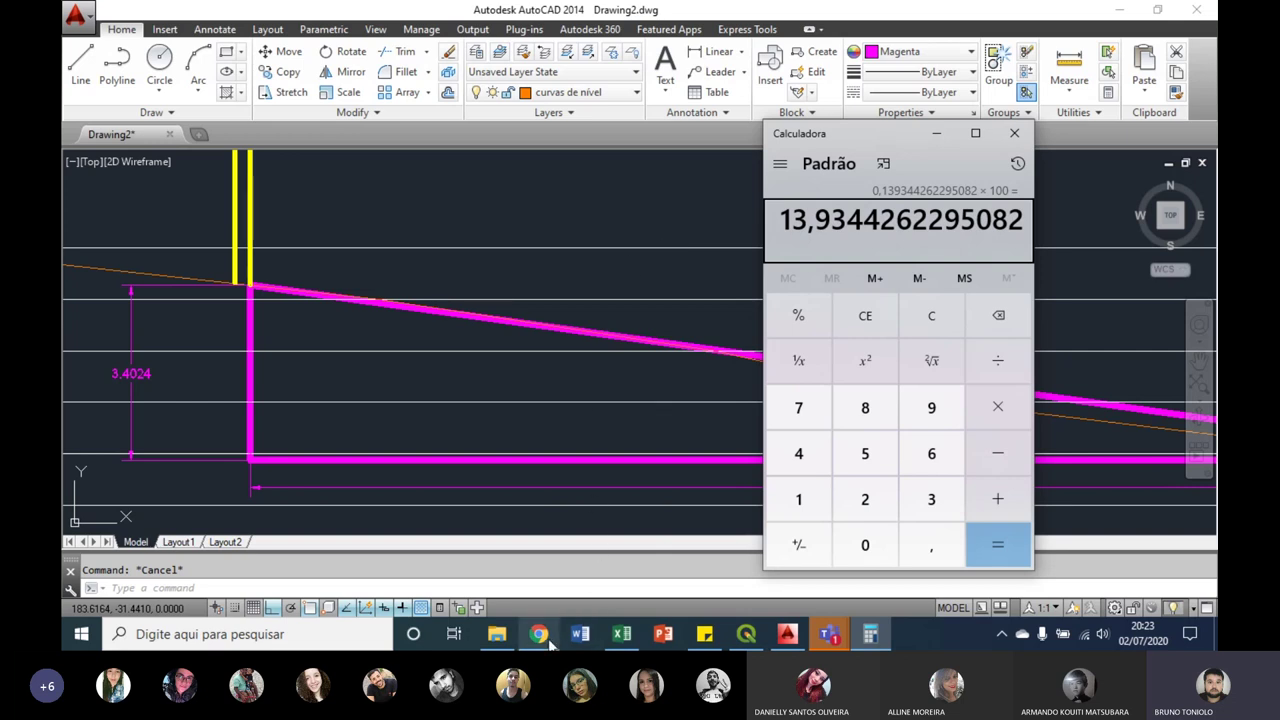
Step: Switch to Word, create blank Documento1, and hide the browser window
click(580, 634)
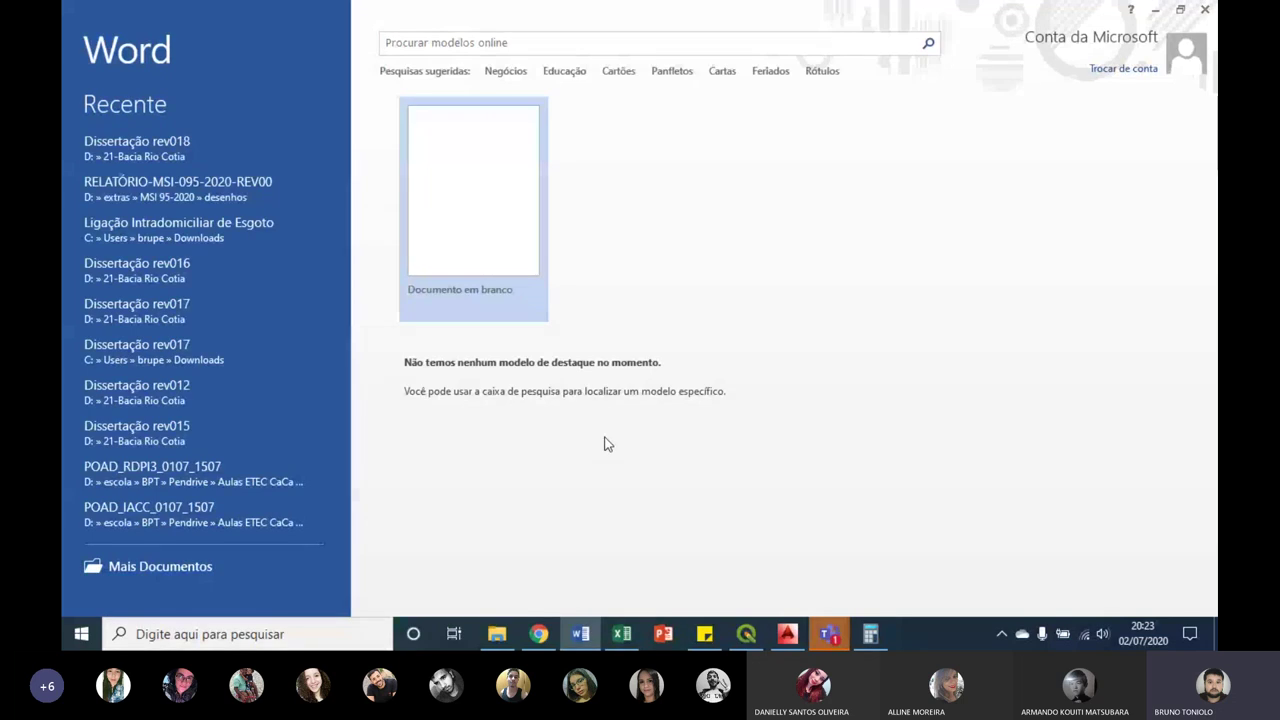
click(548, 258)
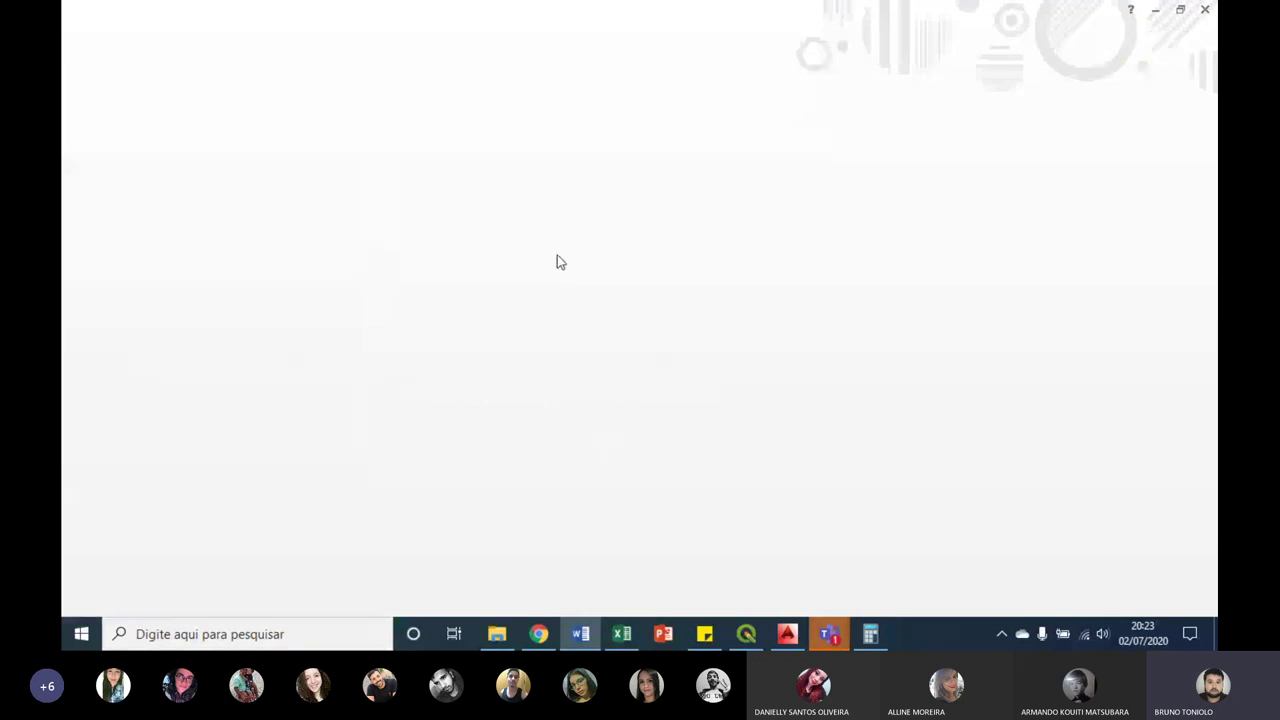
click(539, 641)
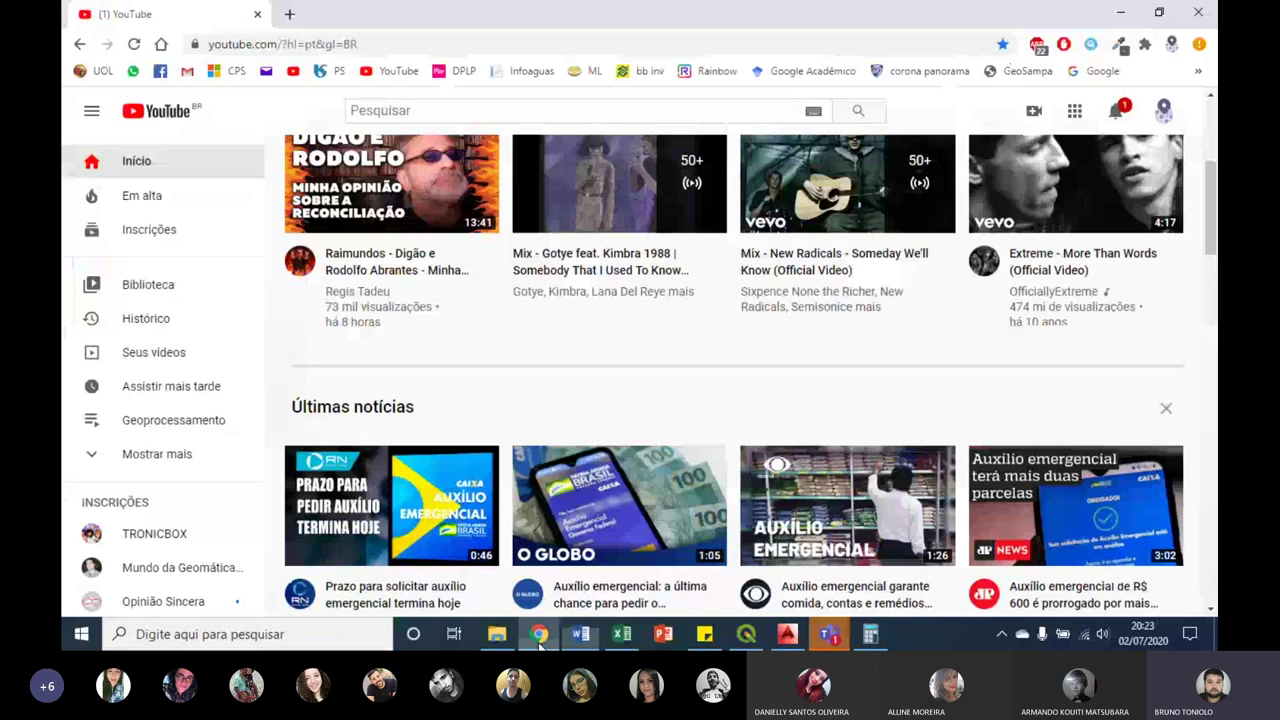
click(540, 645)
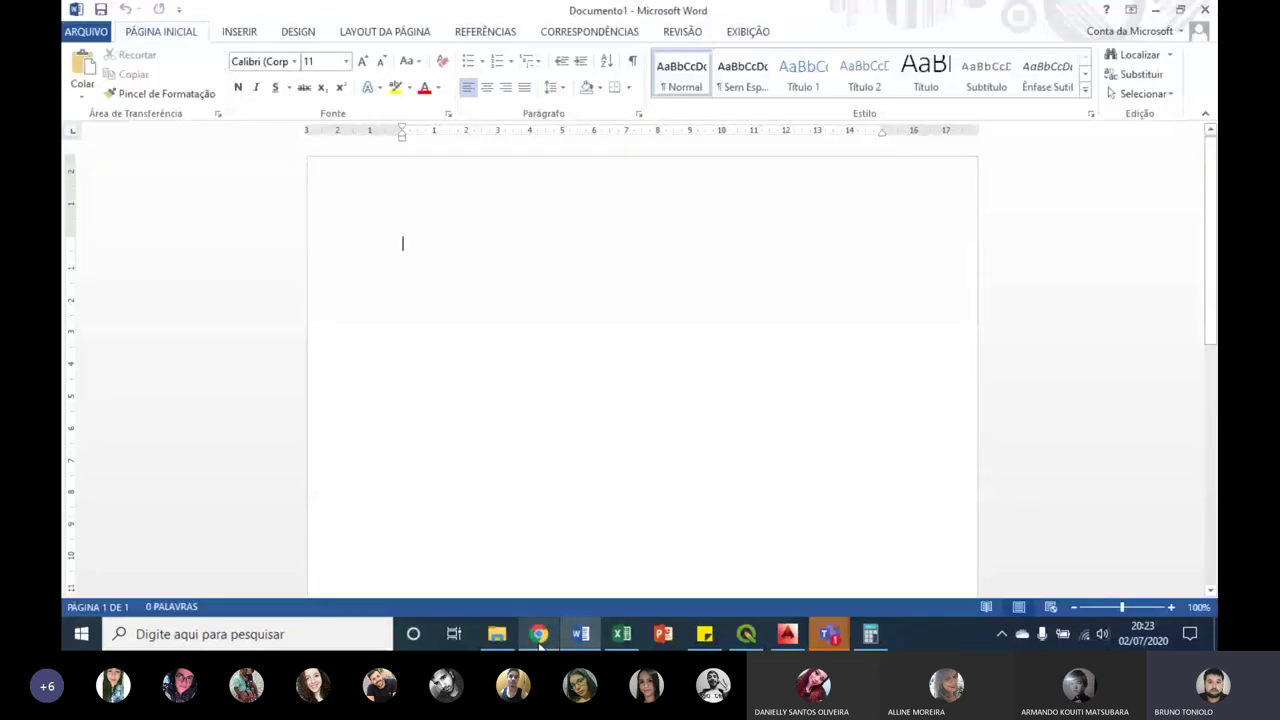
click(540, 645)
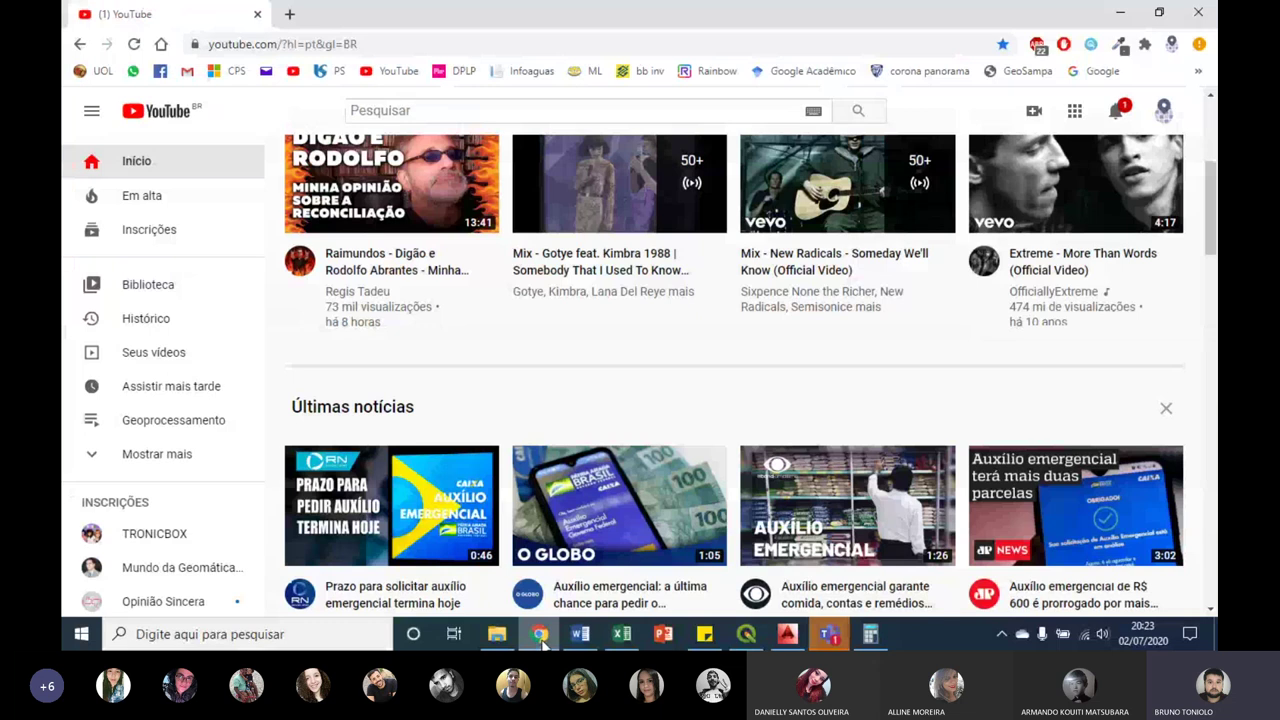
click(538, 631)
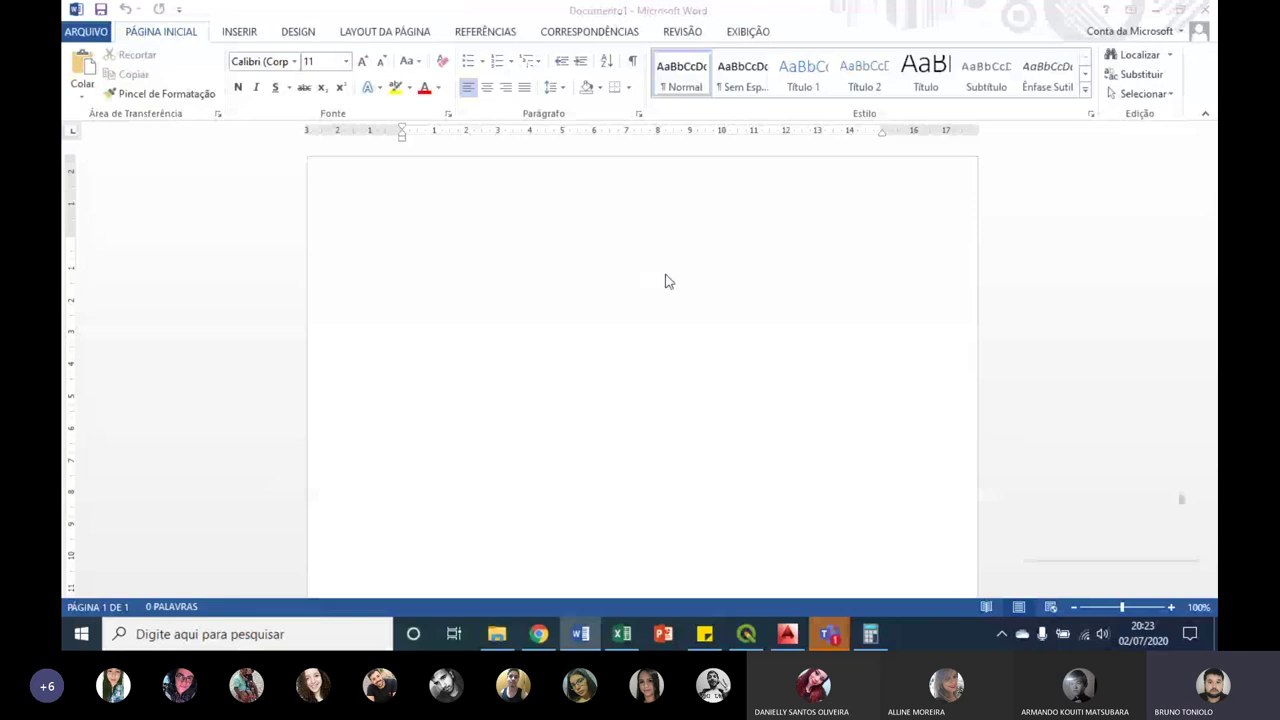
Step: Scroll Dissertação rev018 down to Tabela 1, Classes de declividade, on page 35
scroll(664, 281, down, 5)
scroll(690, 280, up, 2)
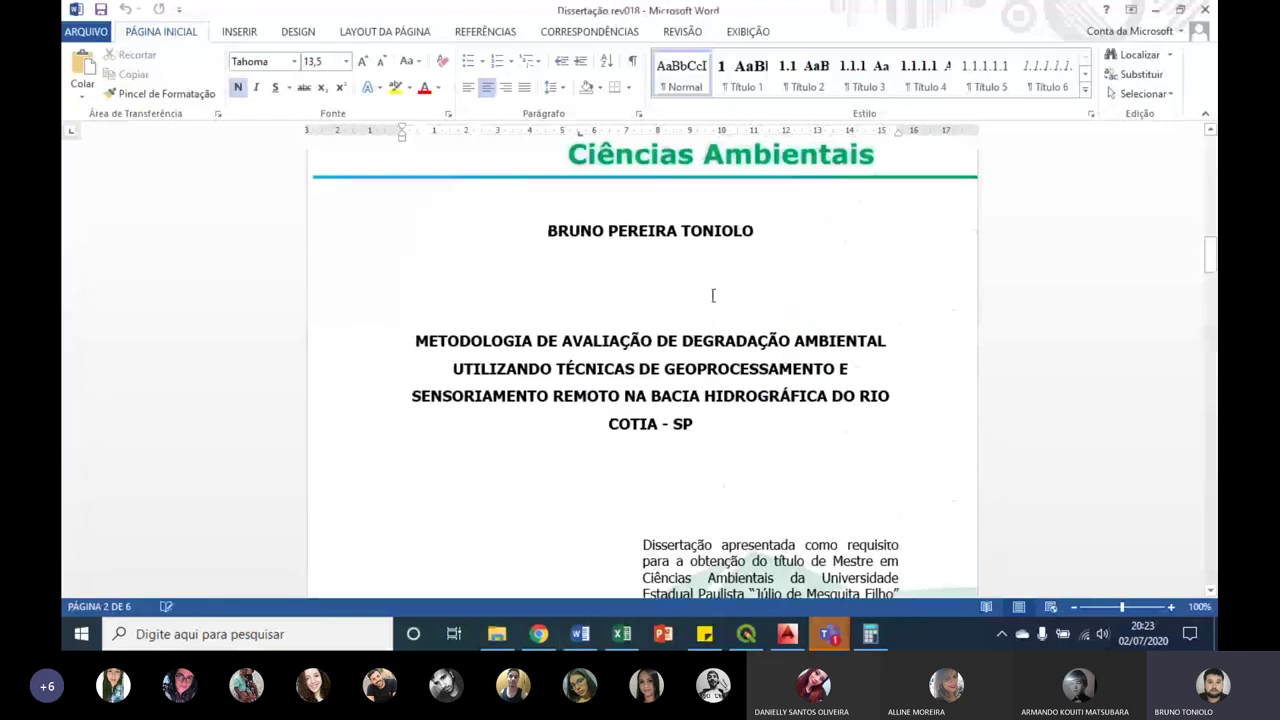
scroll(711, 291, down, 2)
mouse_move(1209, 214)
mouse_down()
mouse_move(1197, 208)
mouse_move(1207, 224)
mouse_up()
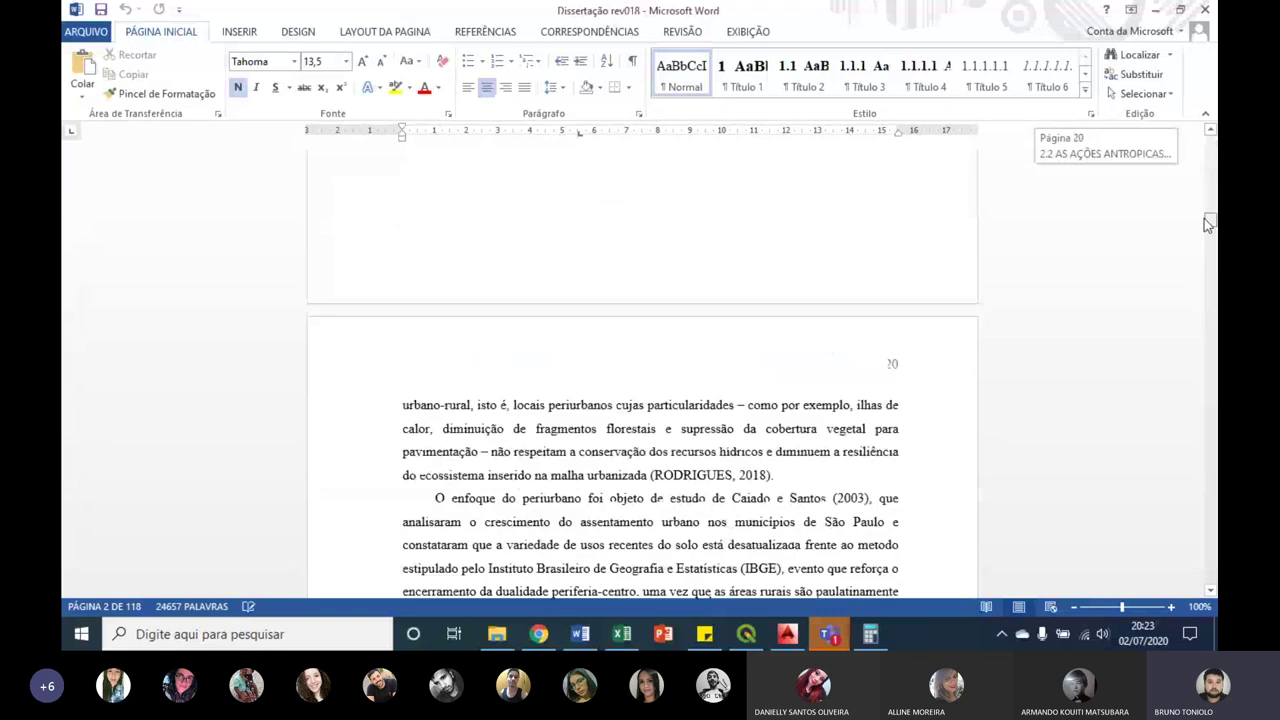
mouse_move(1207, 224)
mouse_down()
mouse_move(1210, 295)
mouse_move(1213, 278)
mouse_up()
scroll(960, 257, up, 1)
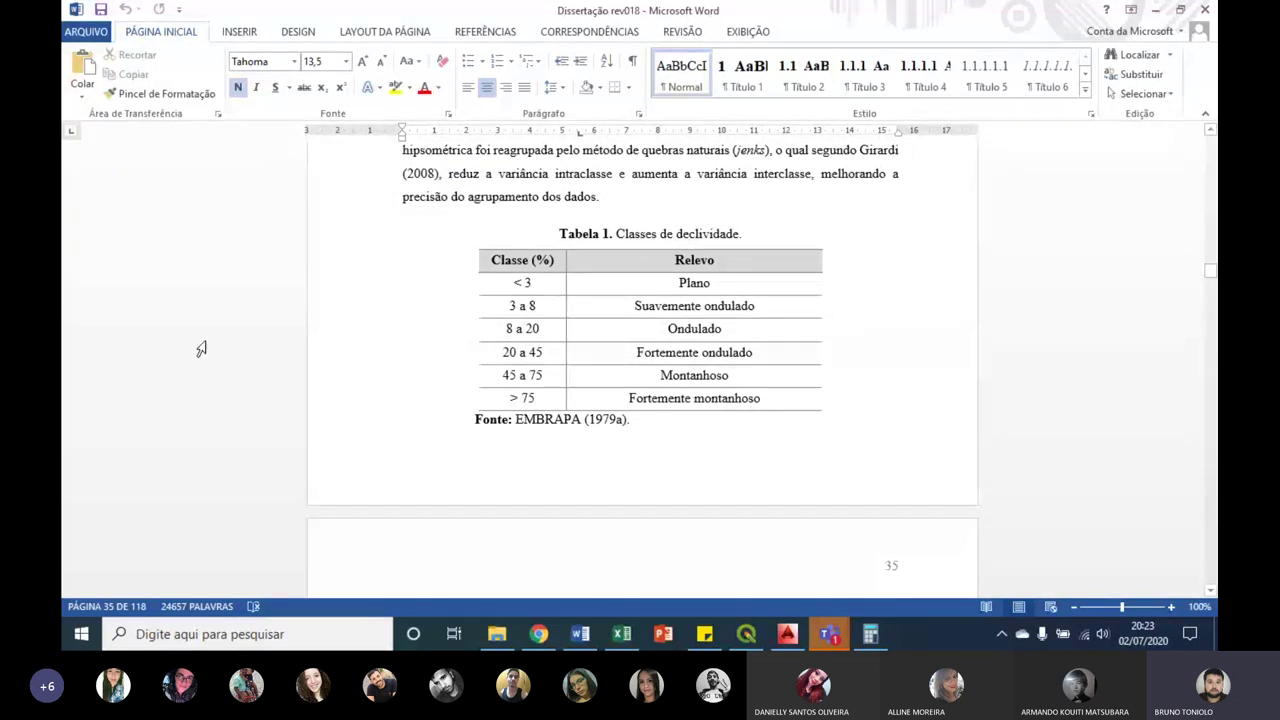
mouse_move(517, 283)
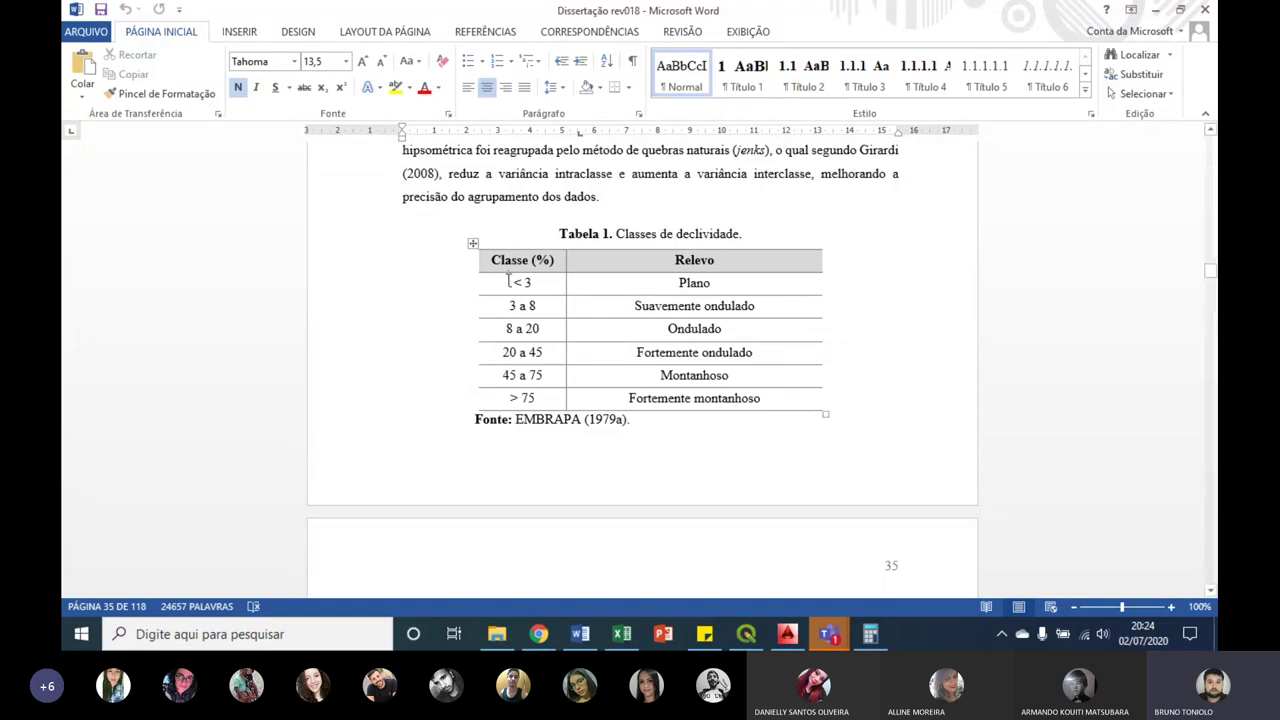
Step: Highlight the Plano and Suavemente ondulado slope classes, then return to AutoCAD
click(509, 282)
key(Tab)
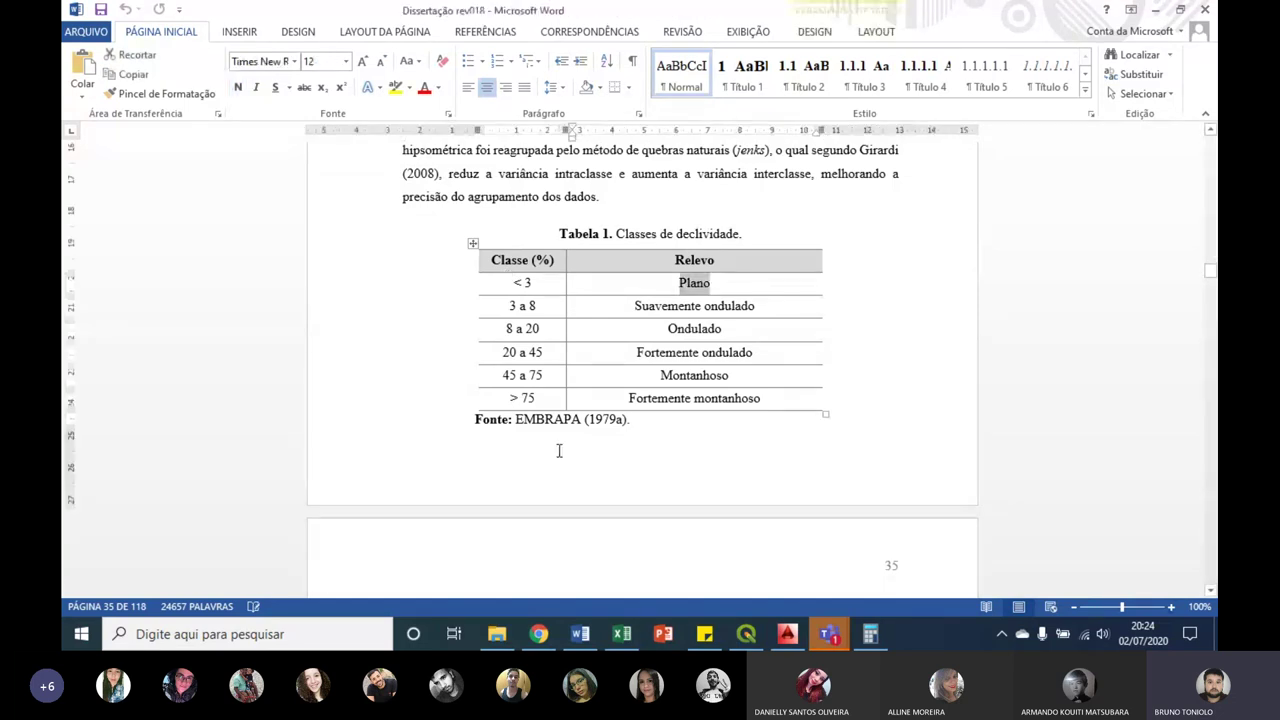
click(511, 306)
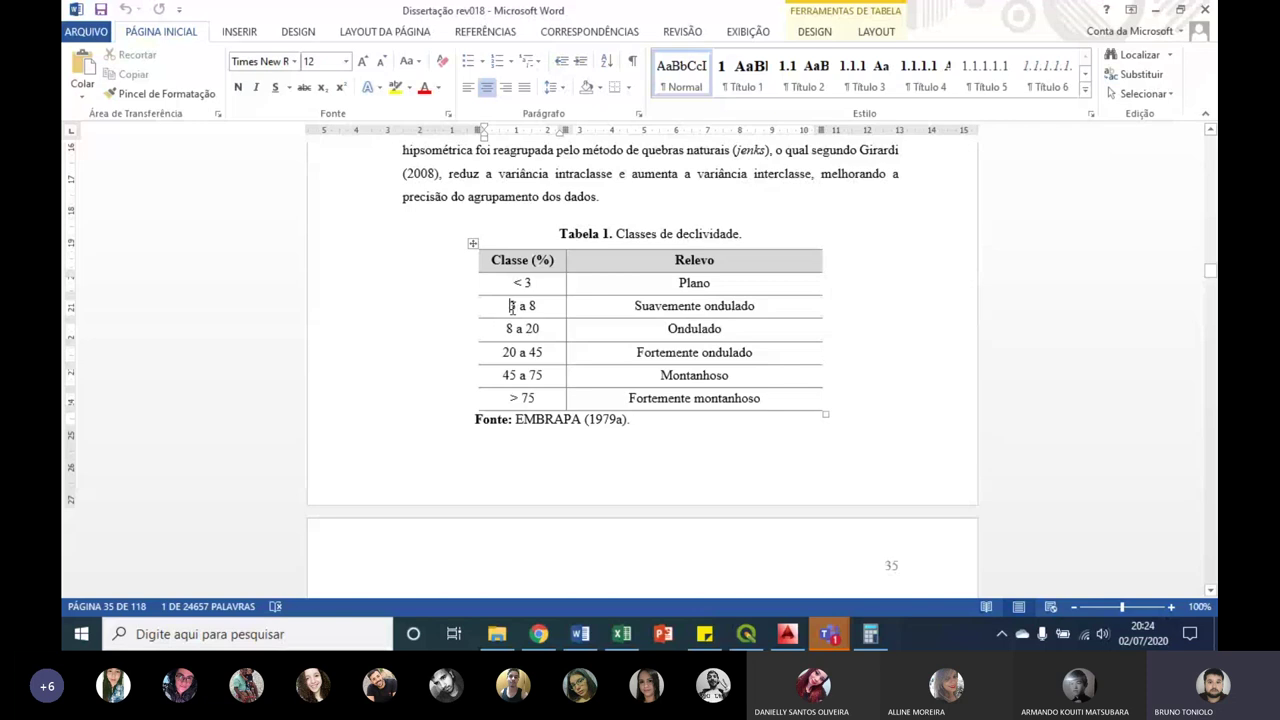
drag(634, 306, 743, 309)
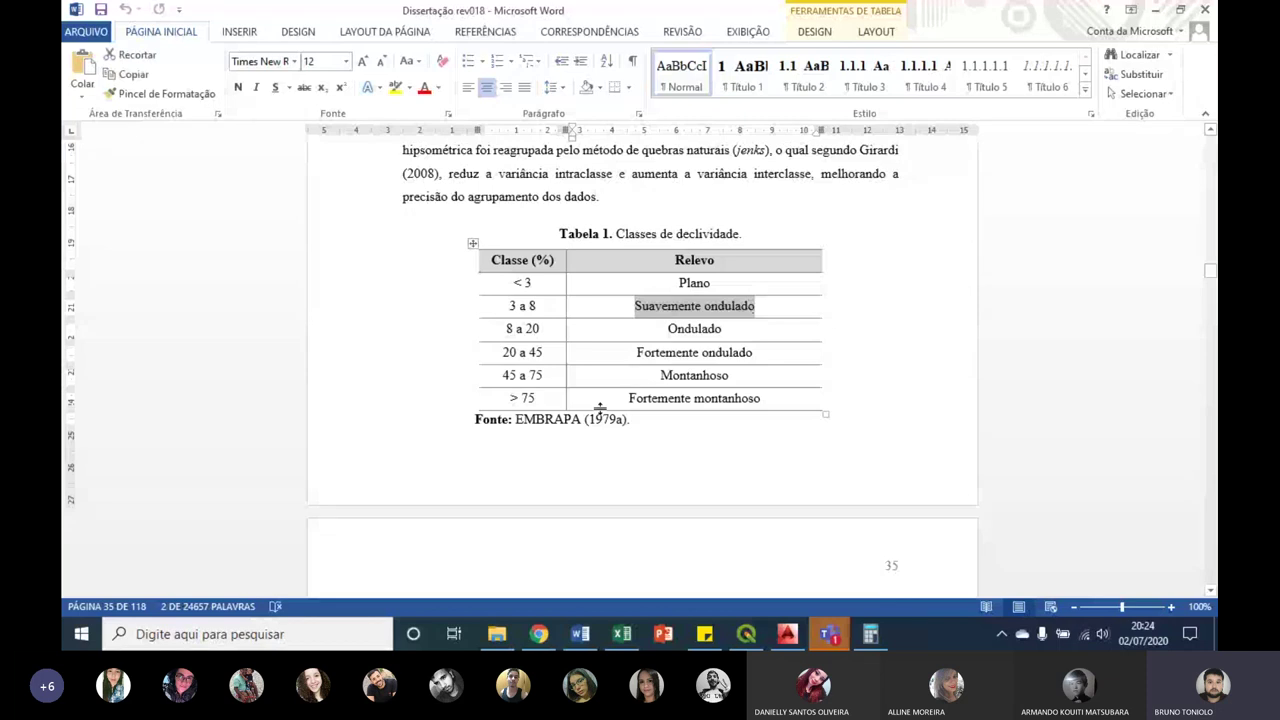
click(545, 330)
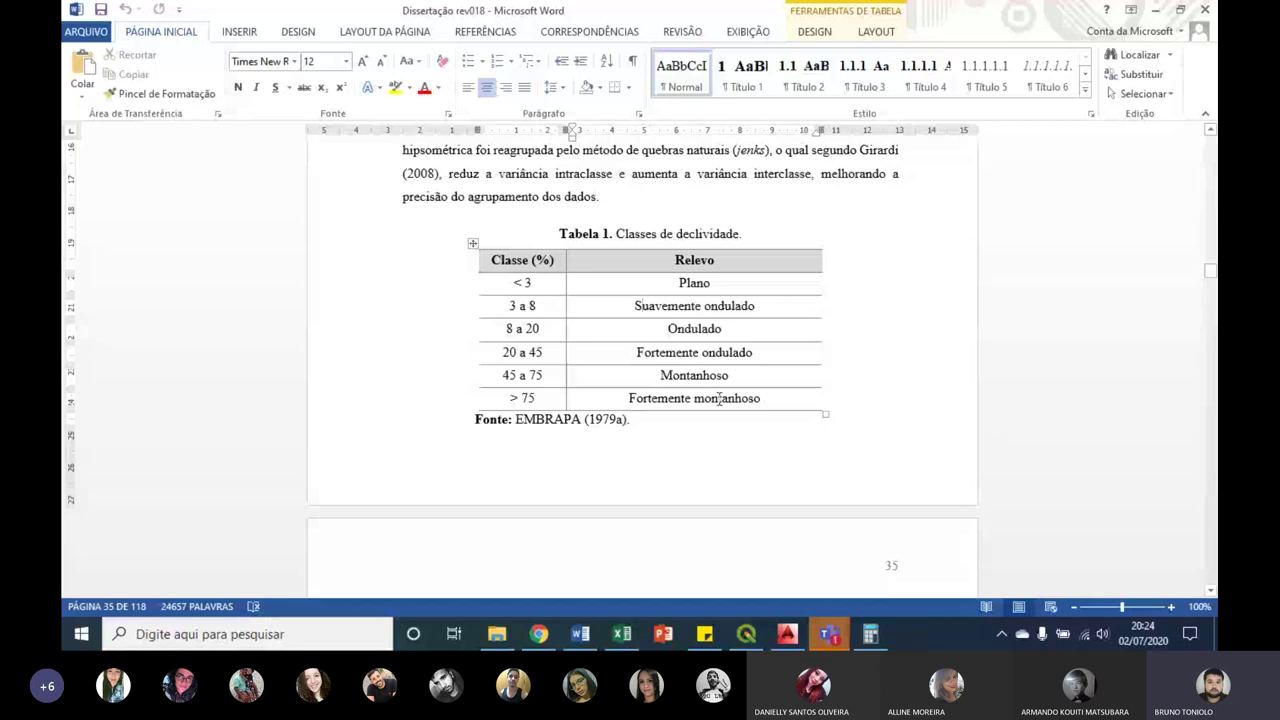
click(787, 634)
scroll(671, 455, down, 2)
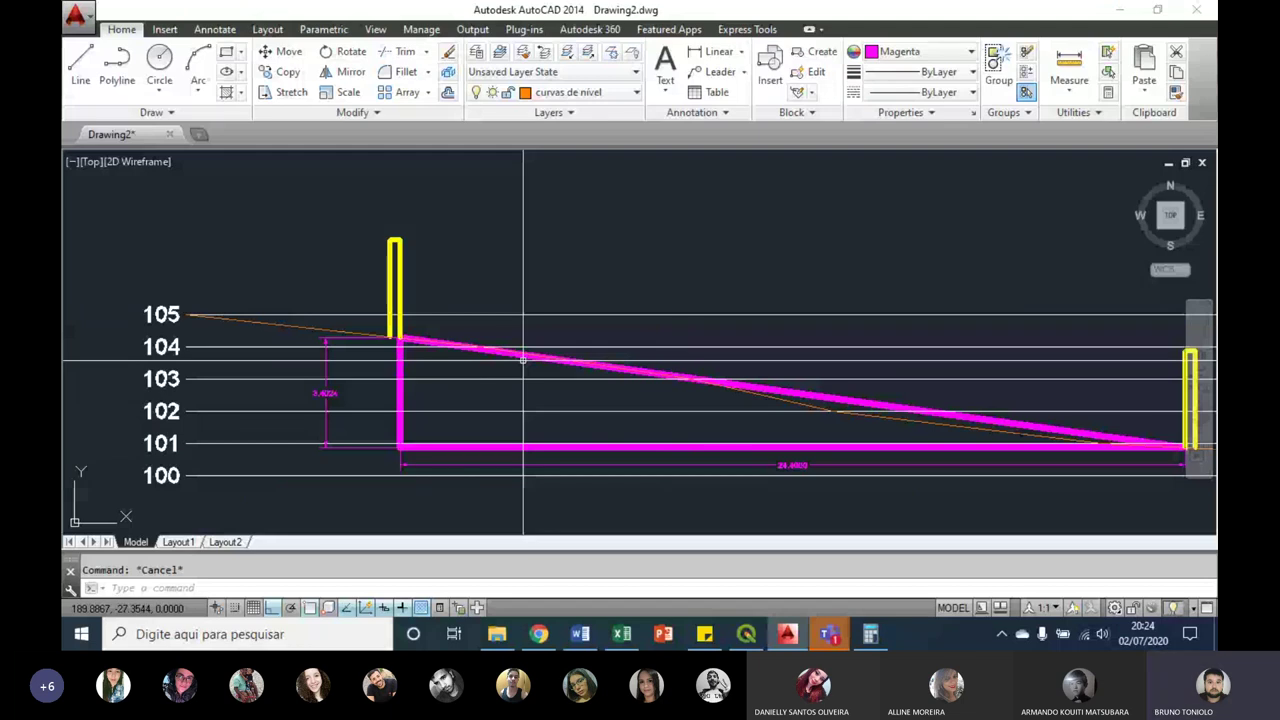
Step: Glance at the Calculator result, then return to Word's Tabela 1
click(870, 634)
click(580, 634)
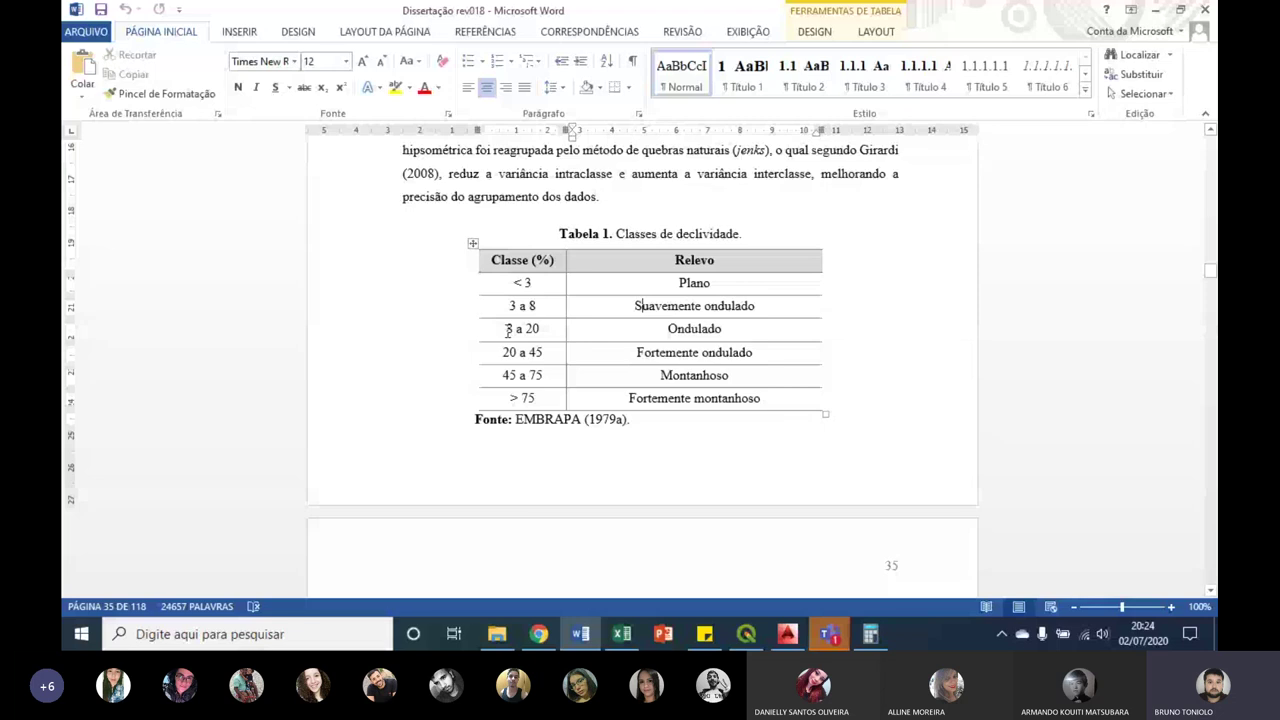
Step: Point to the 20 a 45 class row, then switch back to AutoCAD
click(509, 352)
key(alt+Tab)
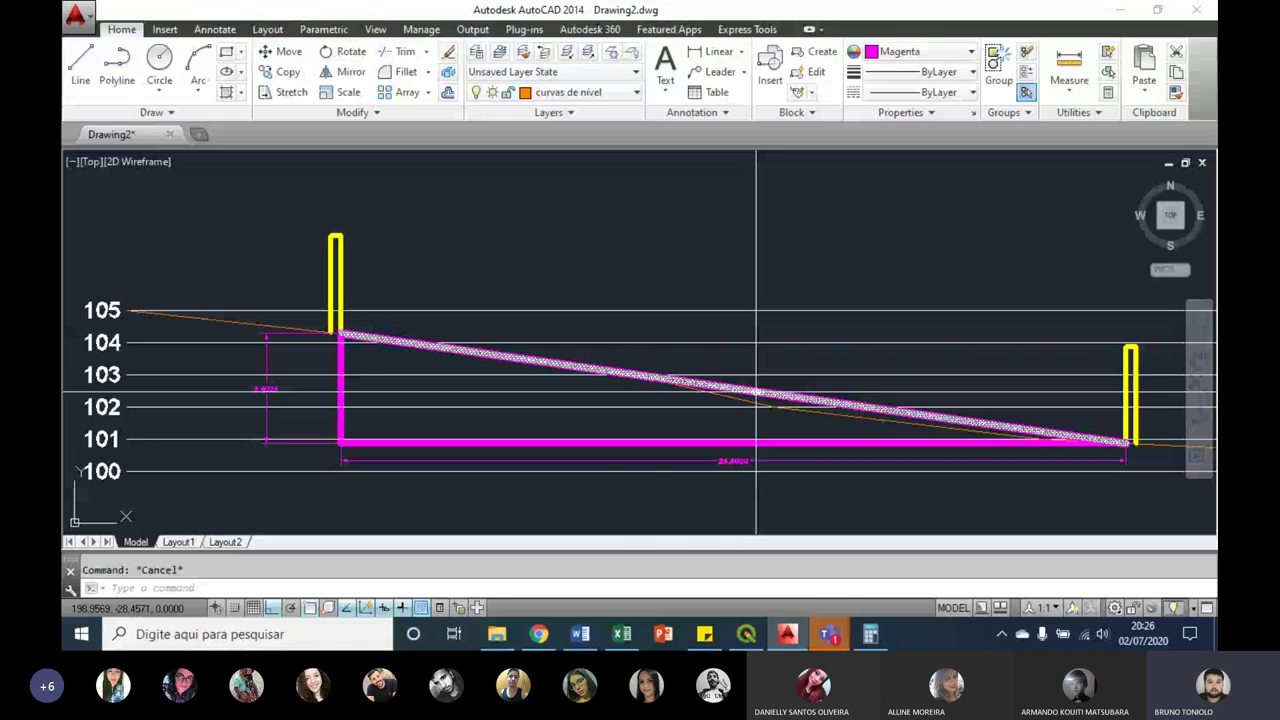
Step: Zoom in and out to inspect the dimensioned magenta slope triangle
scroll(757, 393, up, 2)
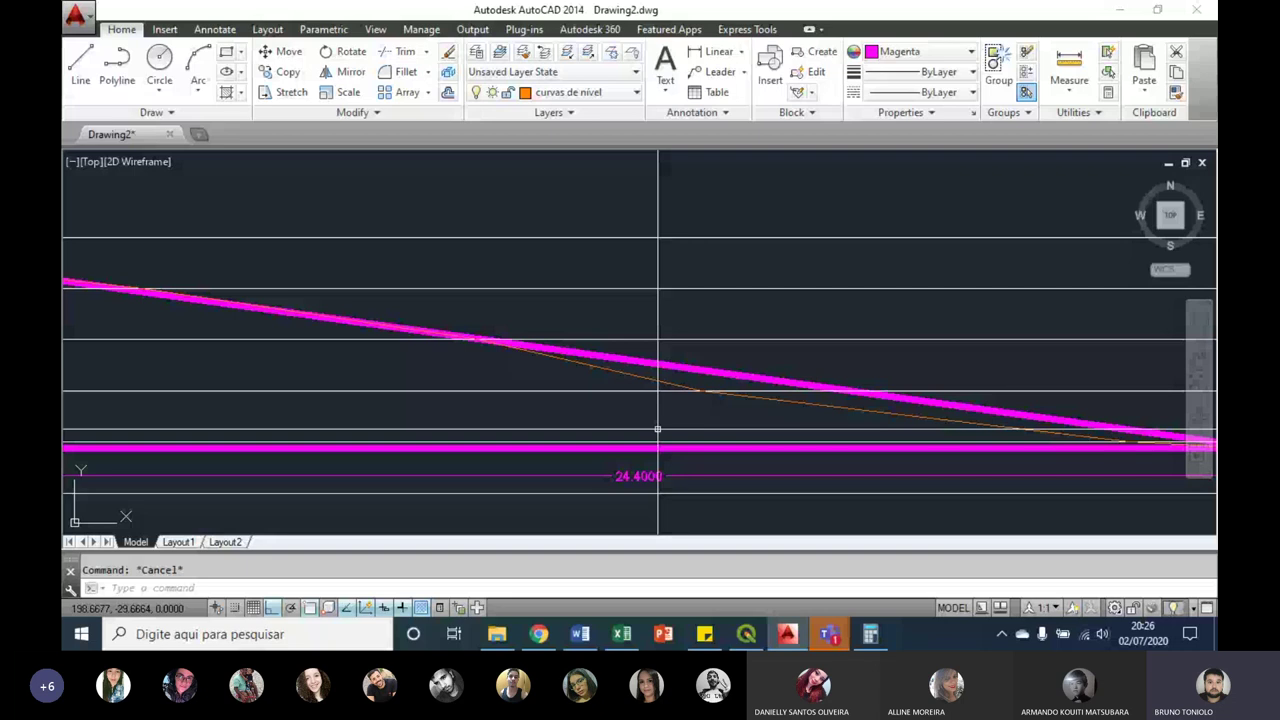
scroll(657, 429, down, 2)
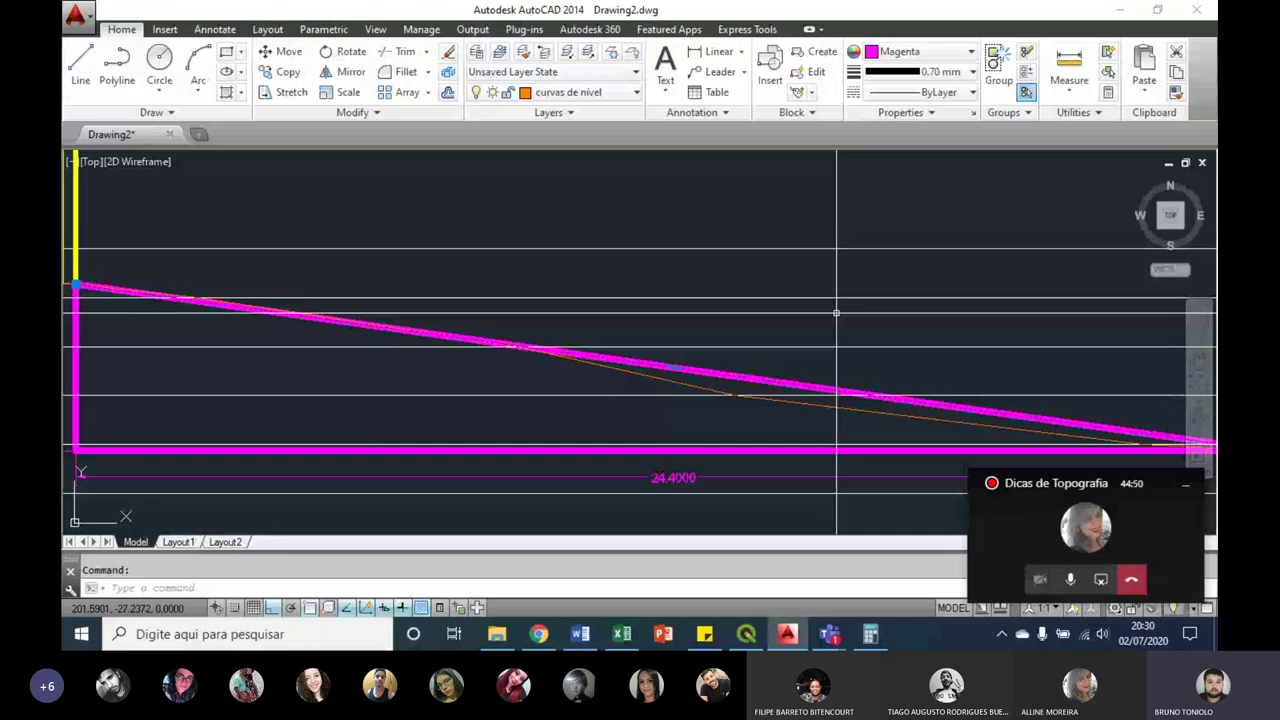
Step: Pan the profile view slightly to frame the finished drawing
scroll(714, 366, down, 2)
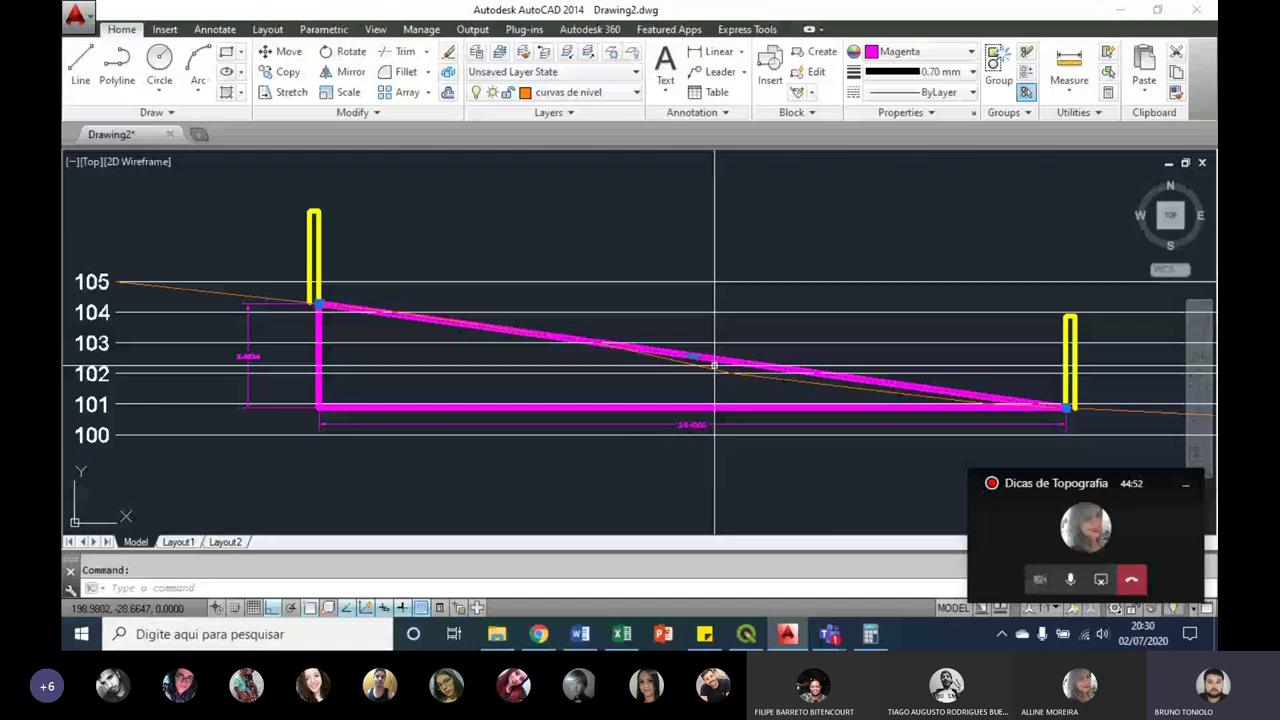
middle_drag(714, 366, 781, 388)
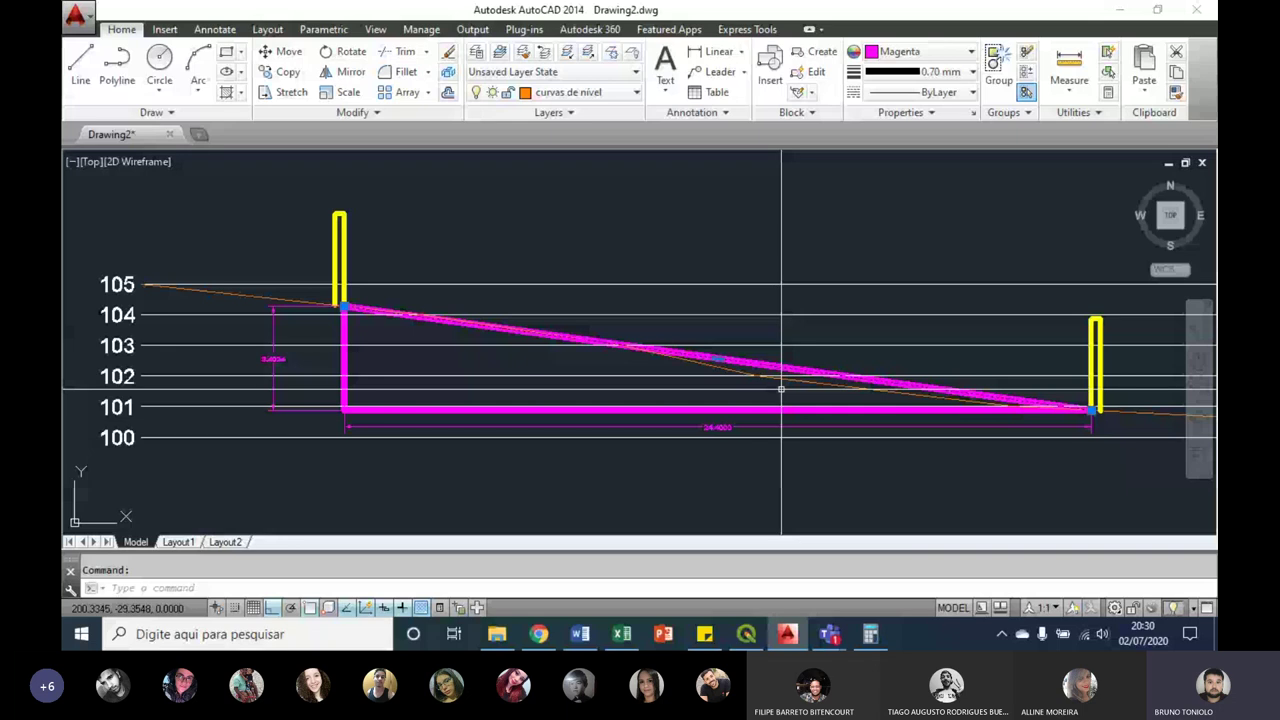
middle_drag(708, 314, 705, 316)
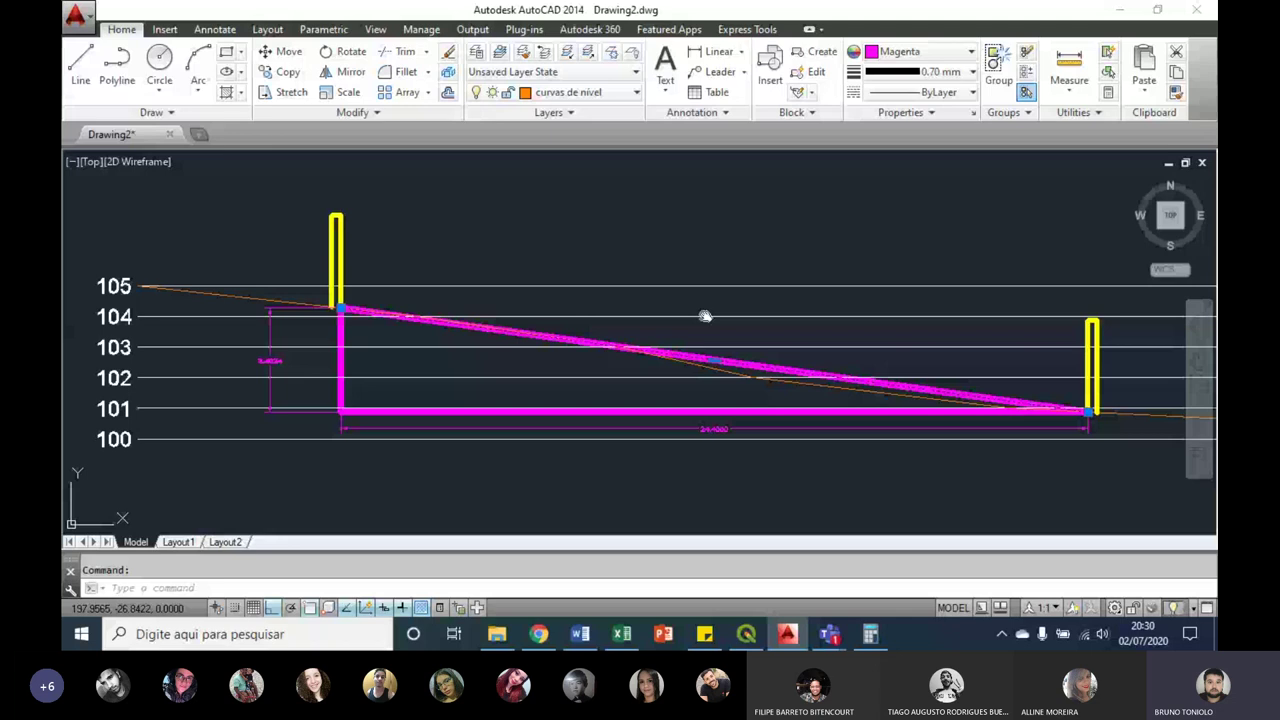
middle_drag(705, 316, 691, 340)
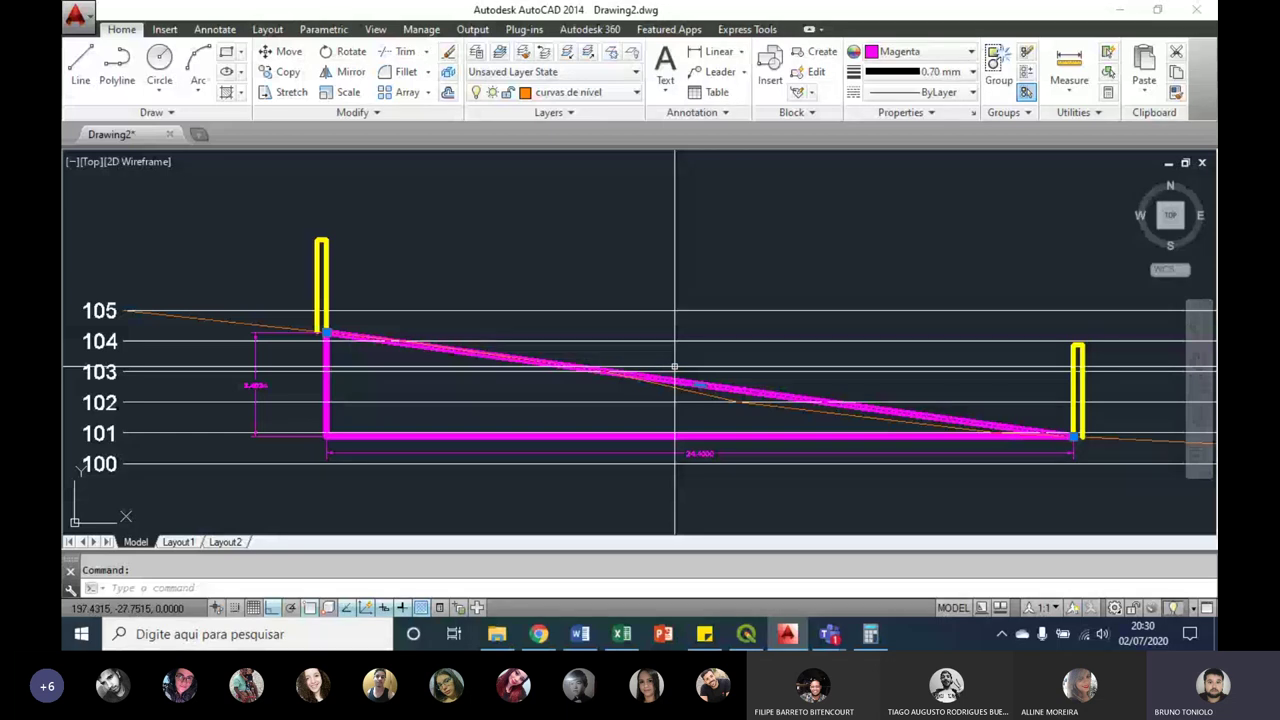
scroll(630, 463, down, 4)
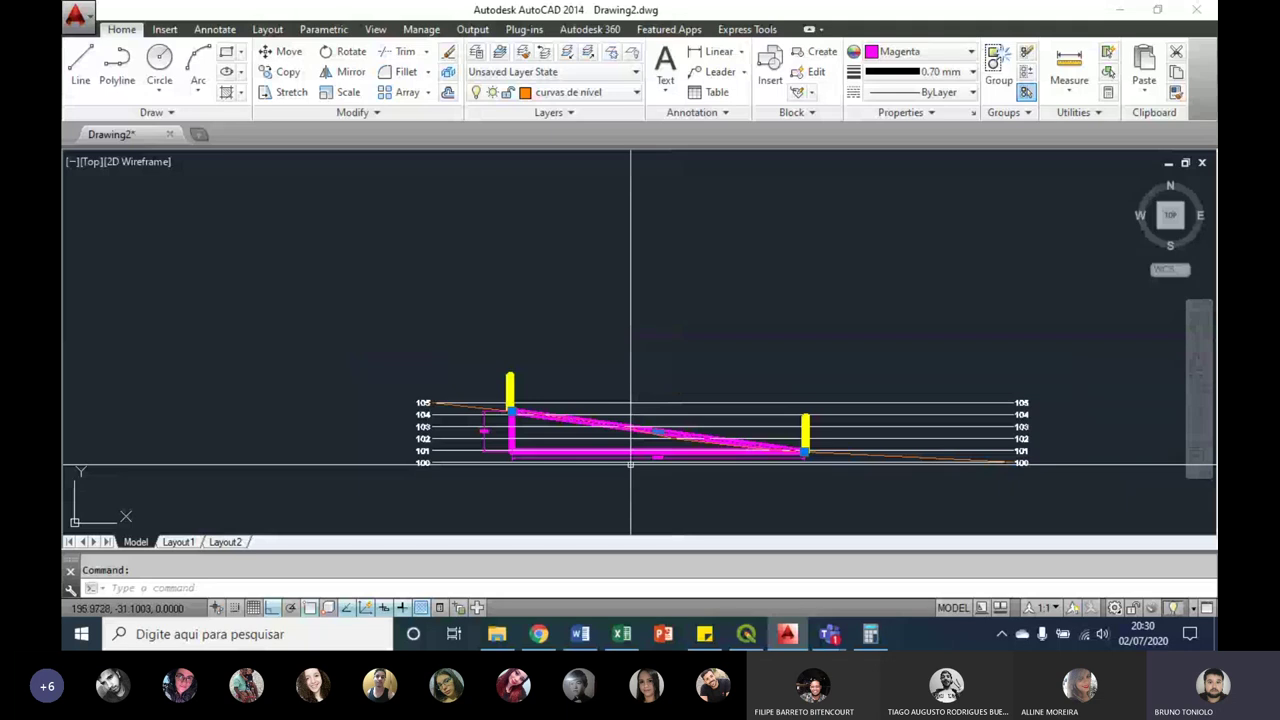
Step: Clear the selection and open the YouTube home page in Chrome
key(Escape)
scroll(665, 495, up, 2)
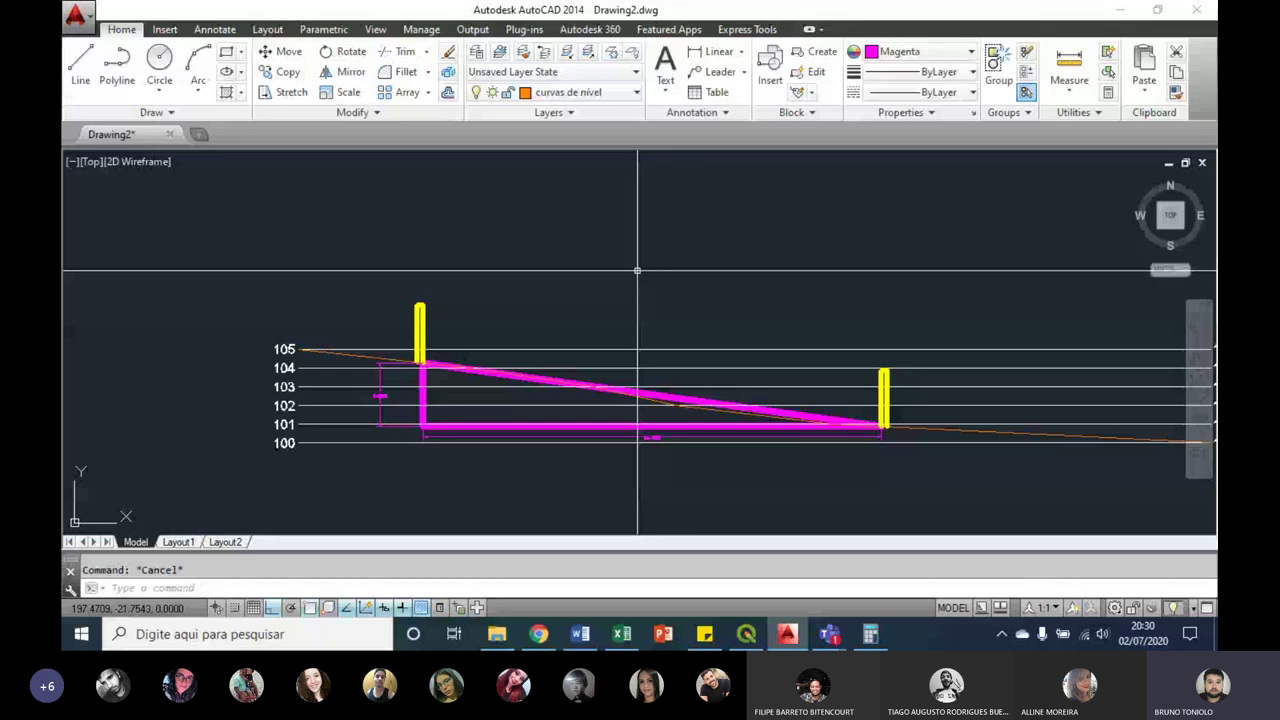
key(alt+Tab)
click(383, 72)
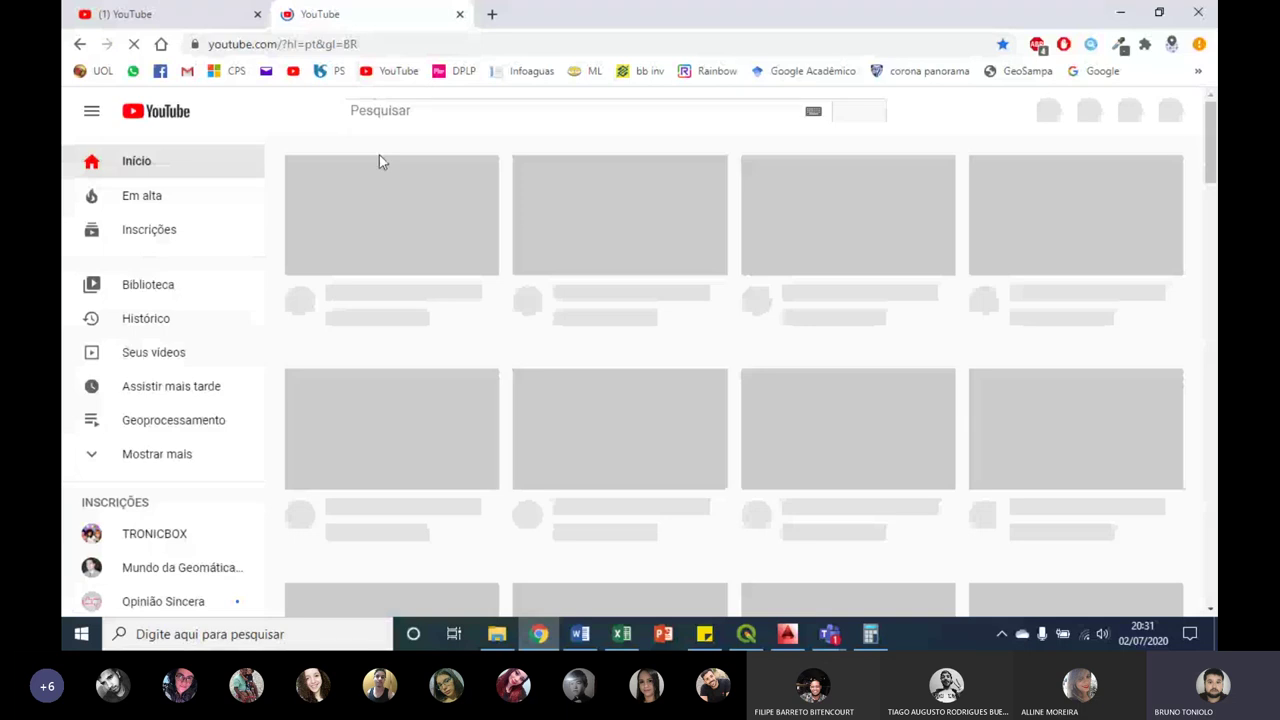
Step: Search YouTube for 'rb cadi' and open the RB Cadi channel
click(388, 110)
text(rb )
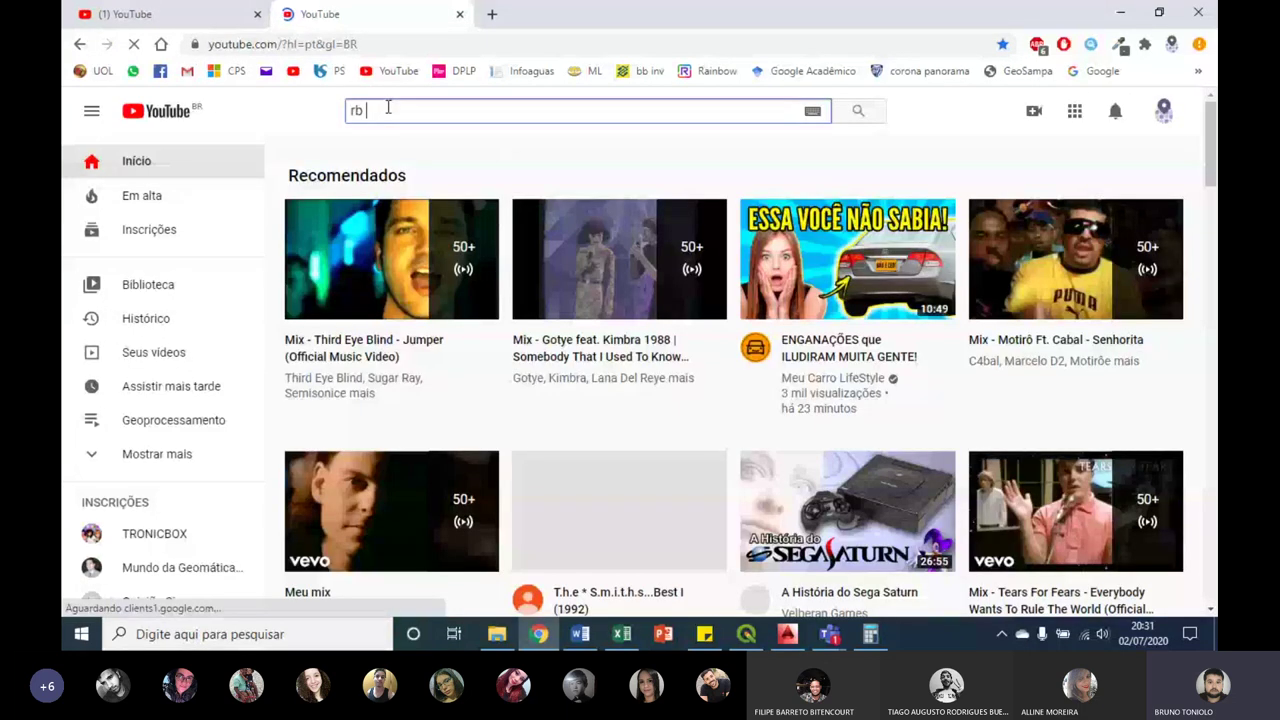
text(cadi)
key(Return)
click(510, 228)
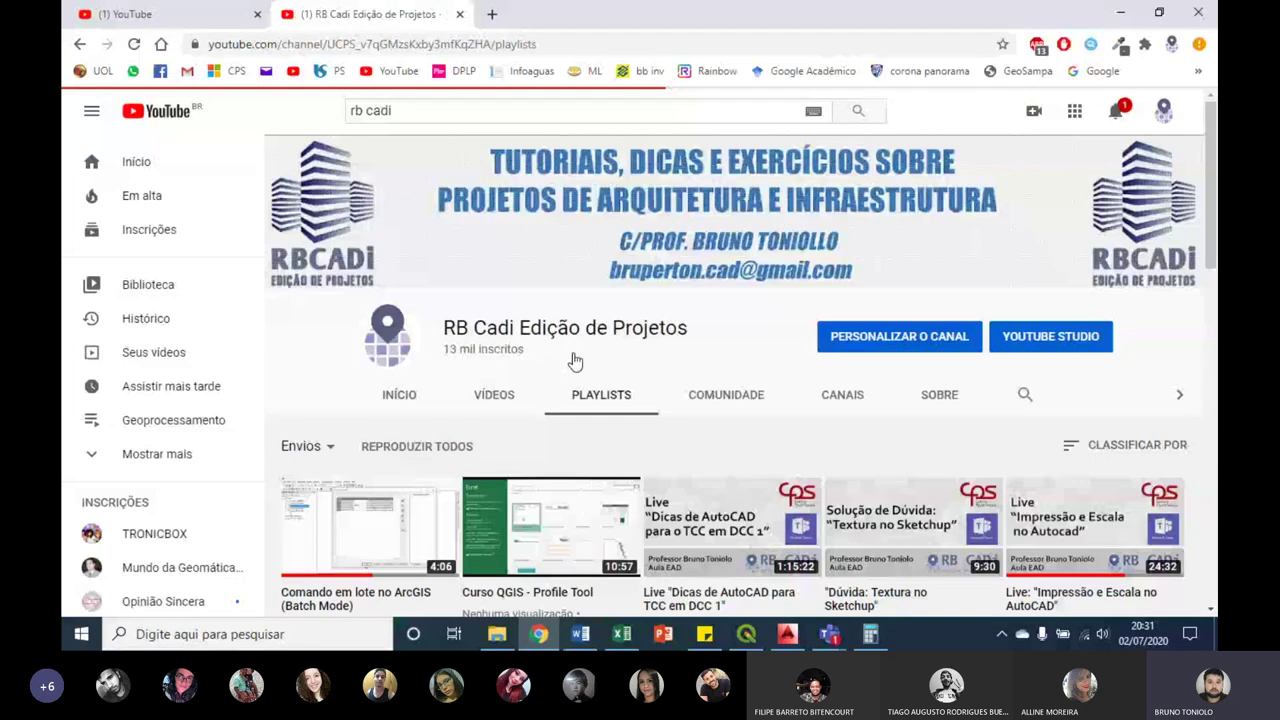
Step: Browse the channel's row of created playlists with the carousel arrows
scroll(576, 358, down, 3)
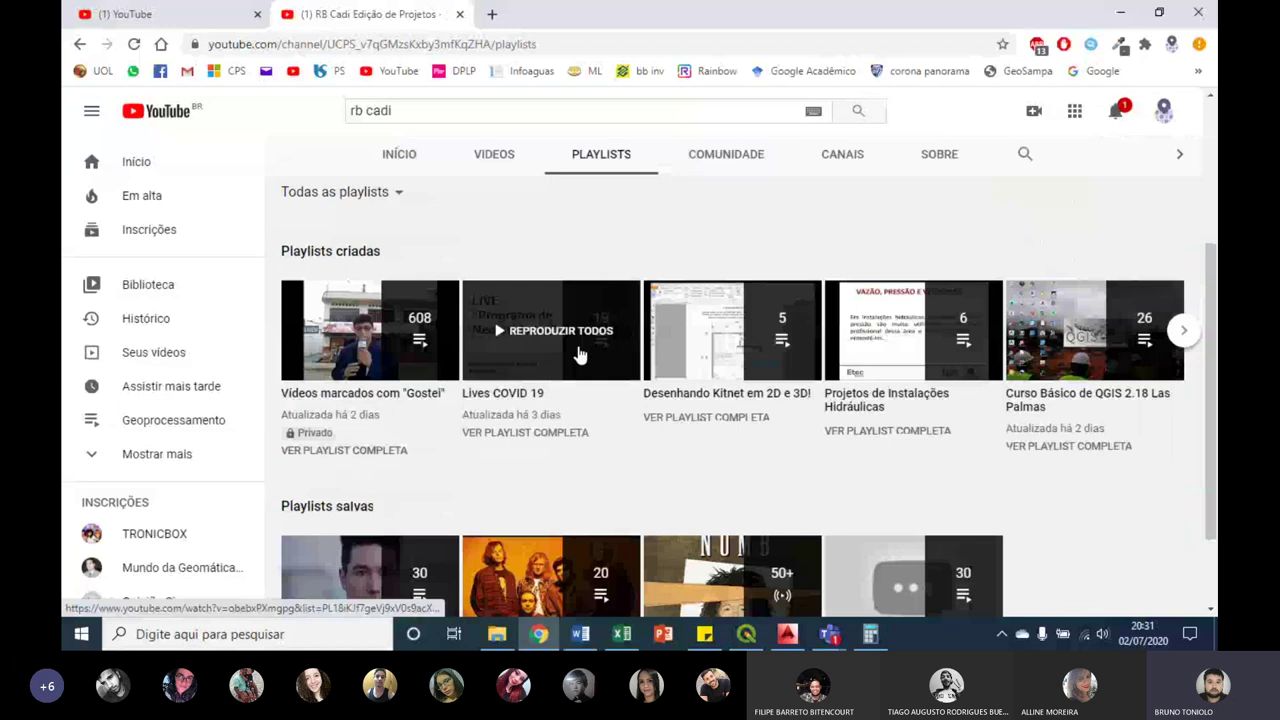
scroll(579, 354, down, 1)
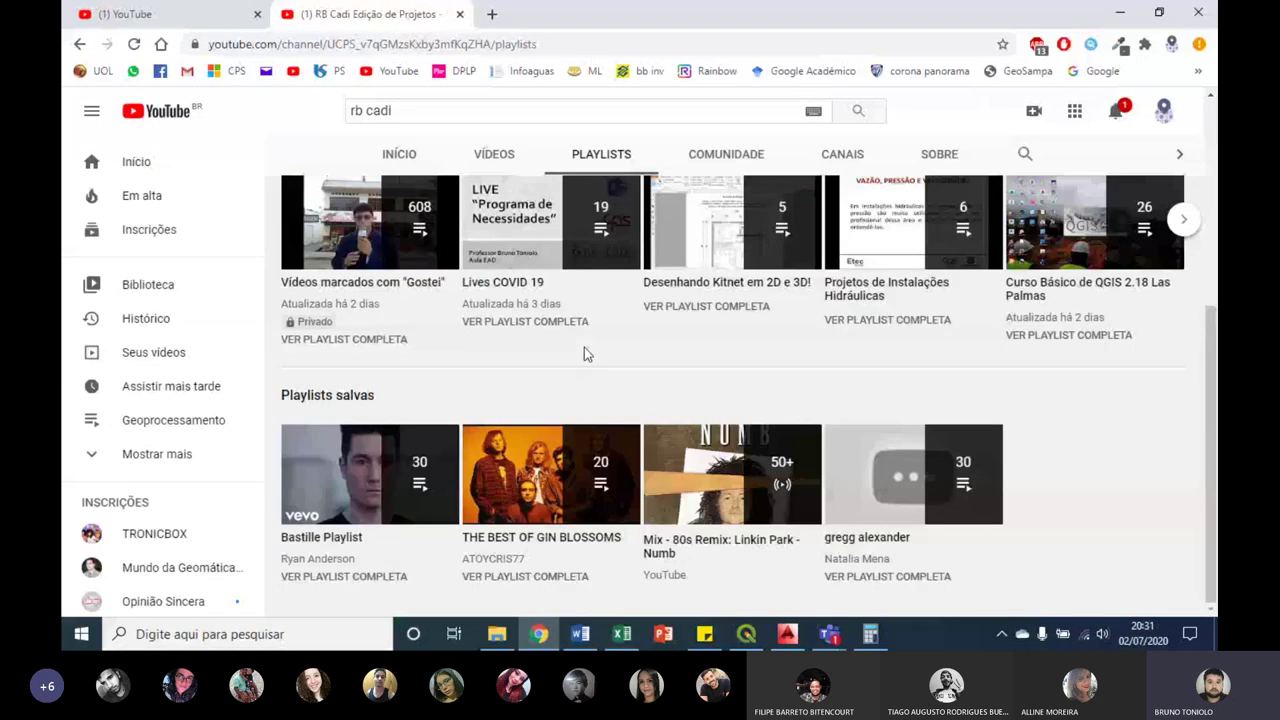
scroll(585, 350, up, 1)
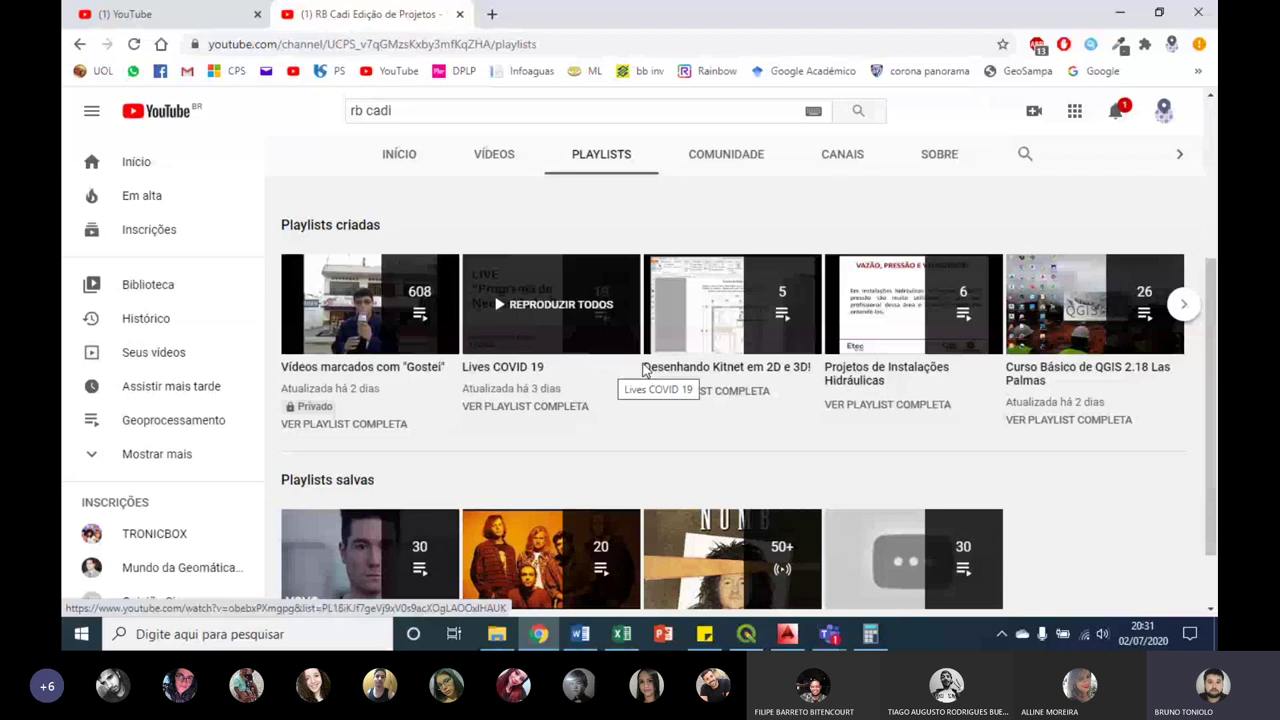
click(1182, 310)
click(1182, 310)
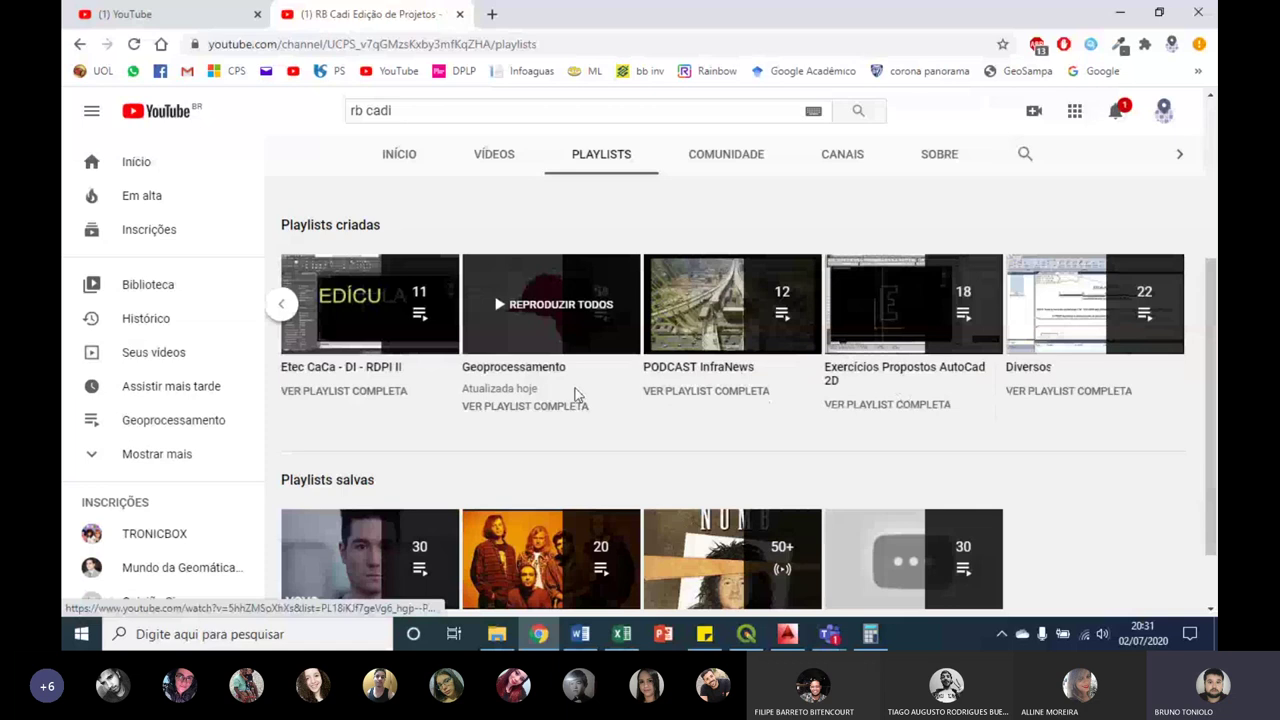
click(282, 306)
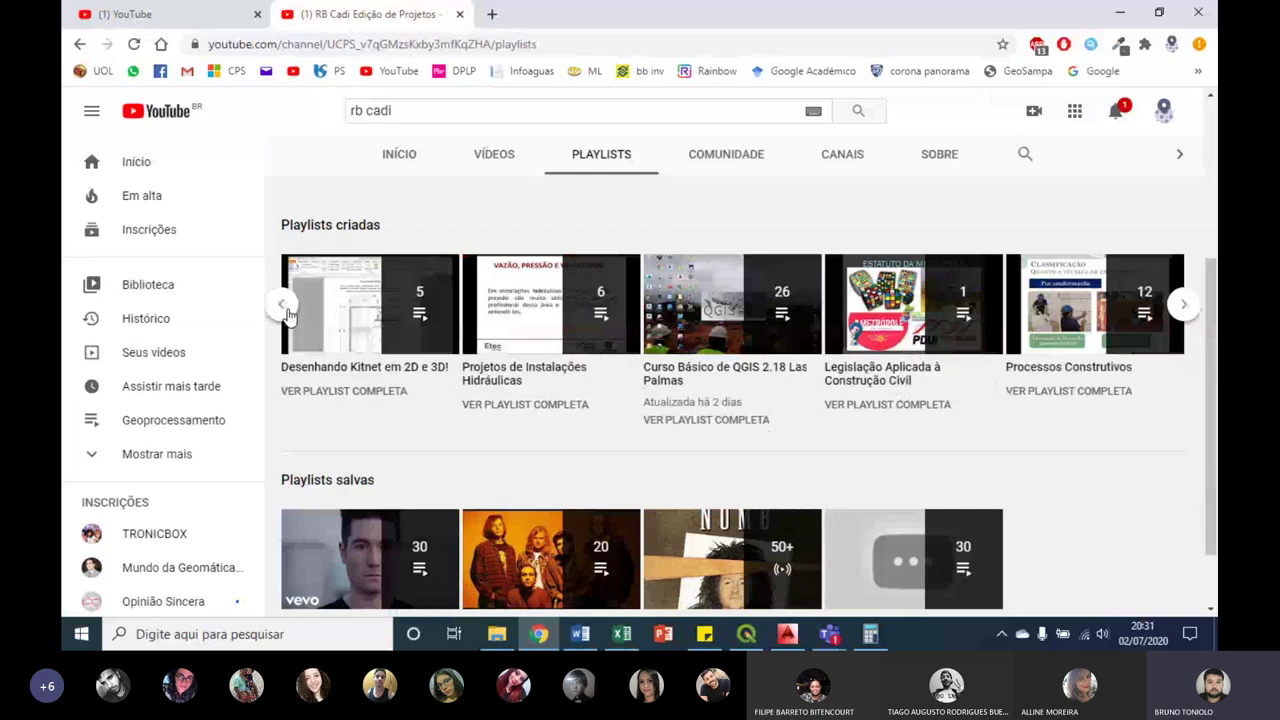
Step: Launch Internet Explorer from Start search using 'int'
click(88, 638)
text(int)
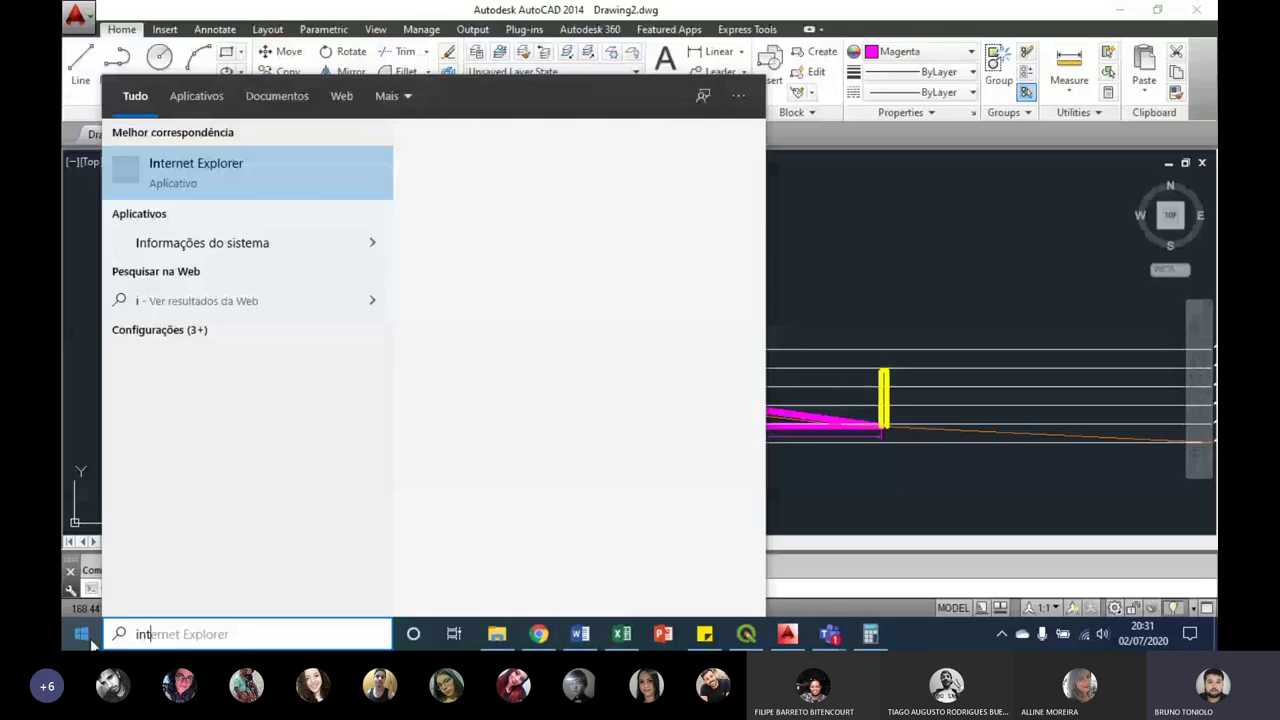
key(Return)
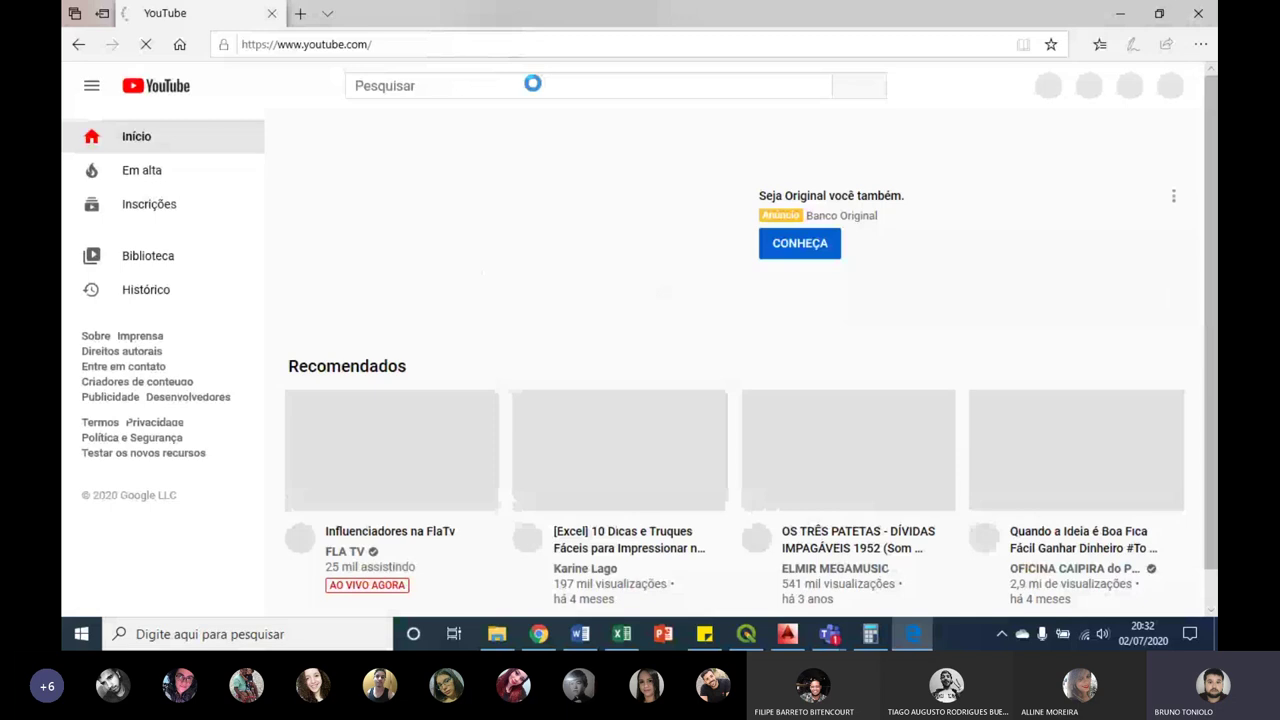
Step: Search 'rb cadi' and open the RB Cadi Edição de Projetos channel
text(rb cadi)
key(Return)
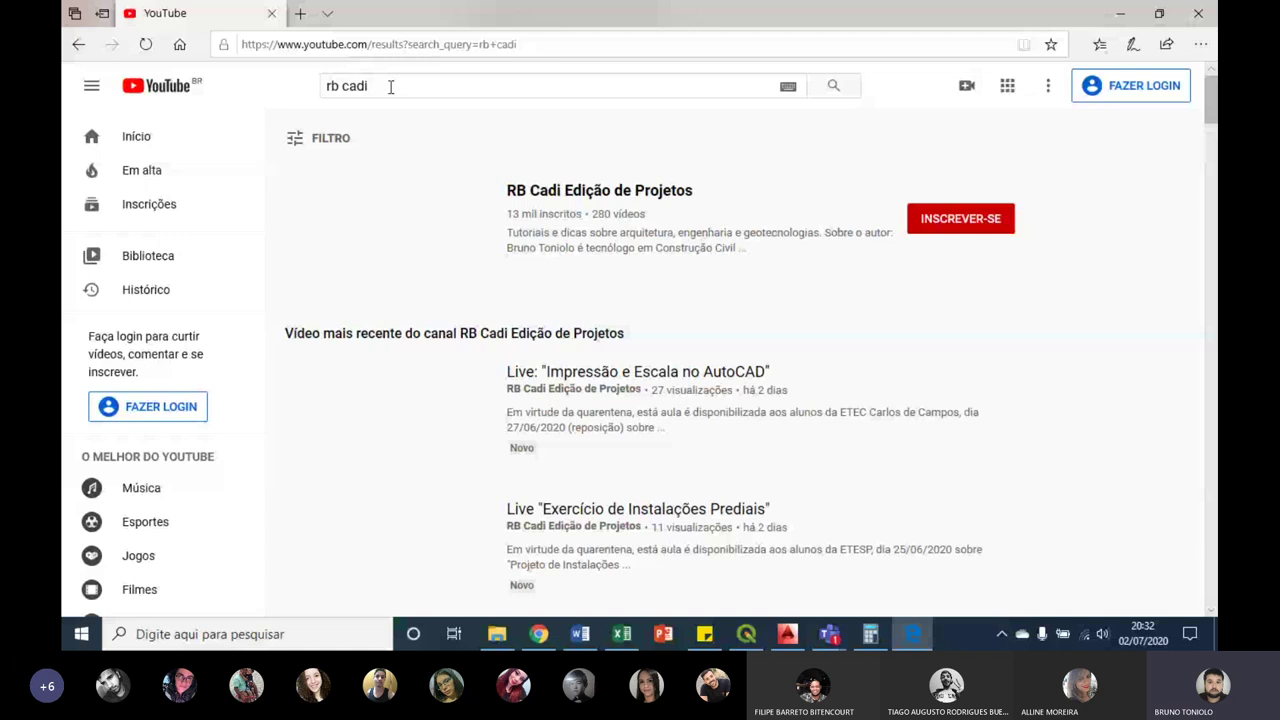
click(599, 190)
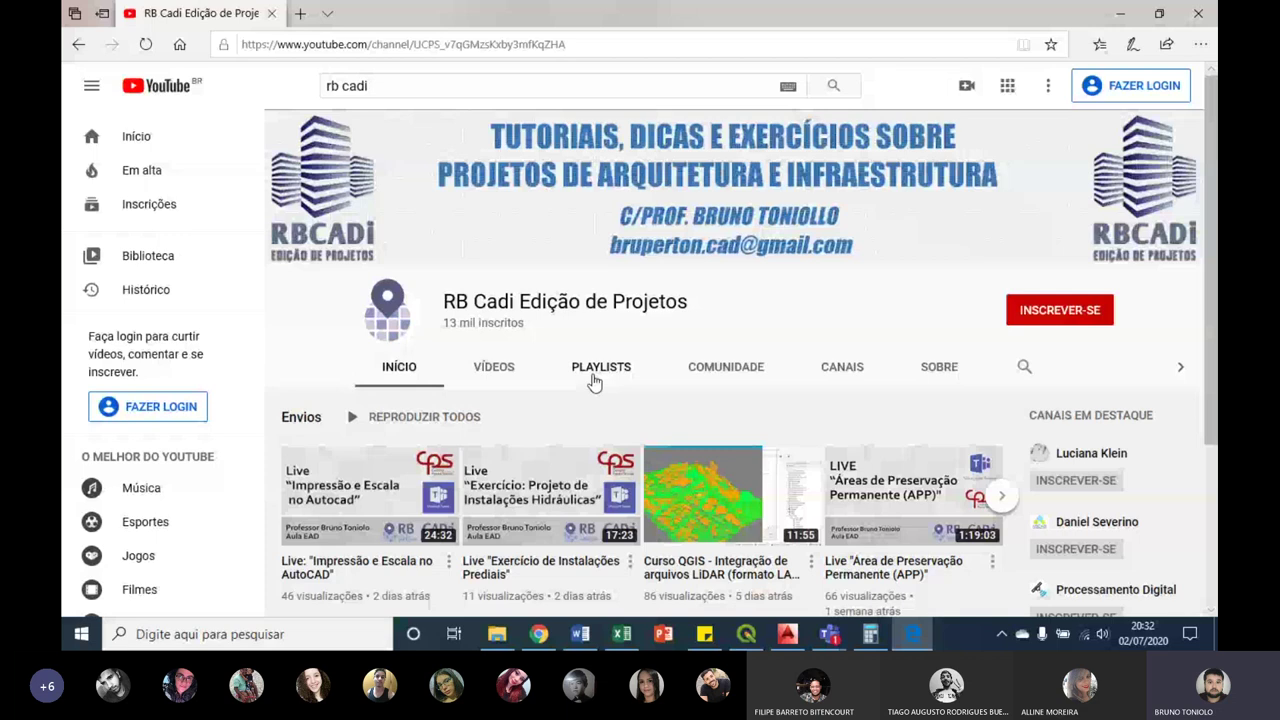
Step: Play all of the Curso Autocad Aplicado à Topografia playlist from its Playlists tab
click(594, 367)
scroll(757, 428, down, 5)
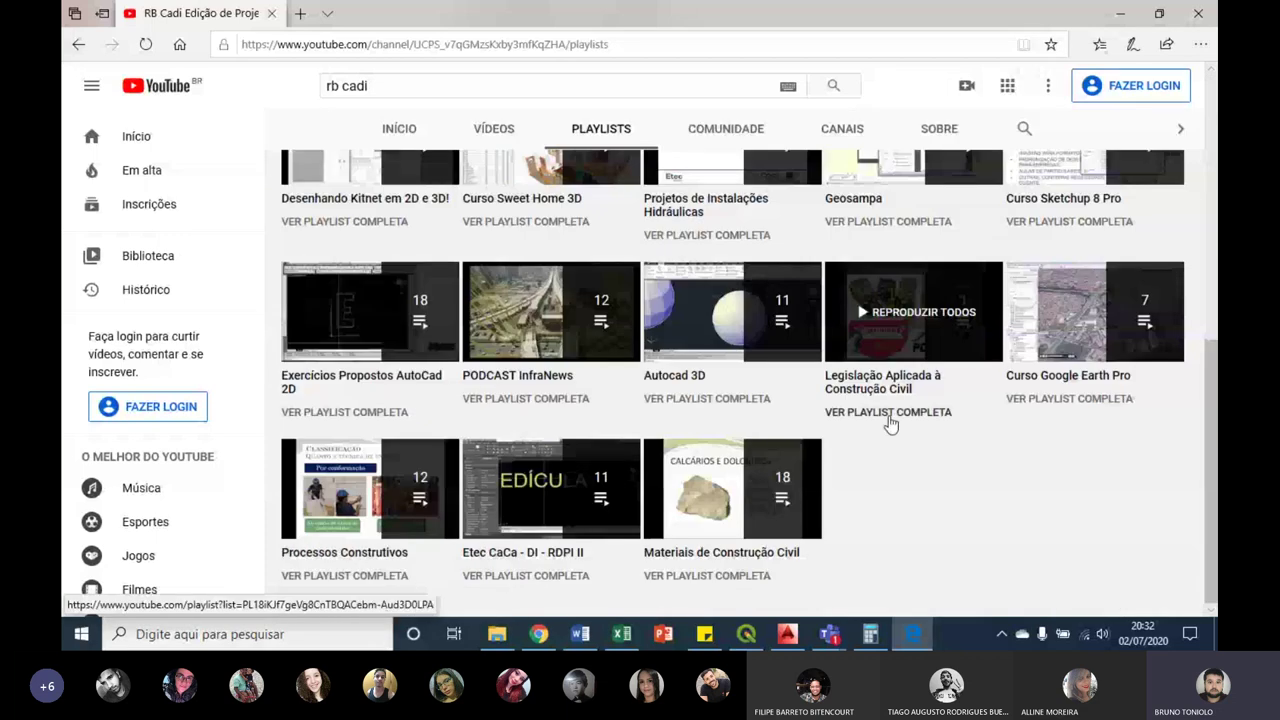
scroll(890, 424, up, 3)
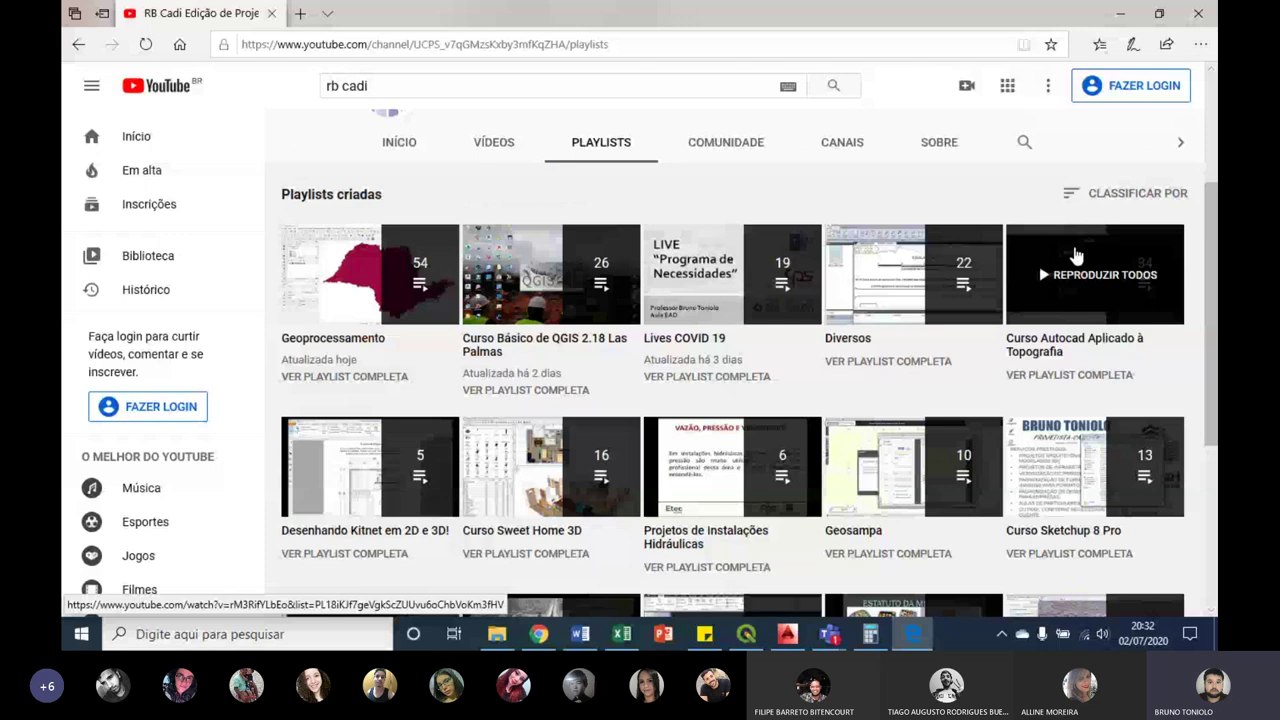
click(1076, 258)
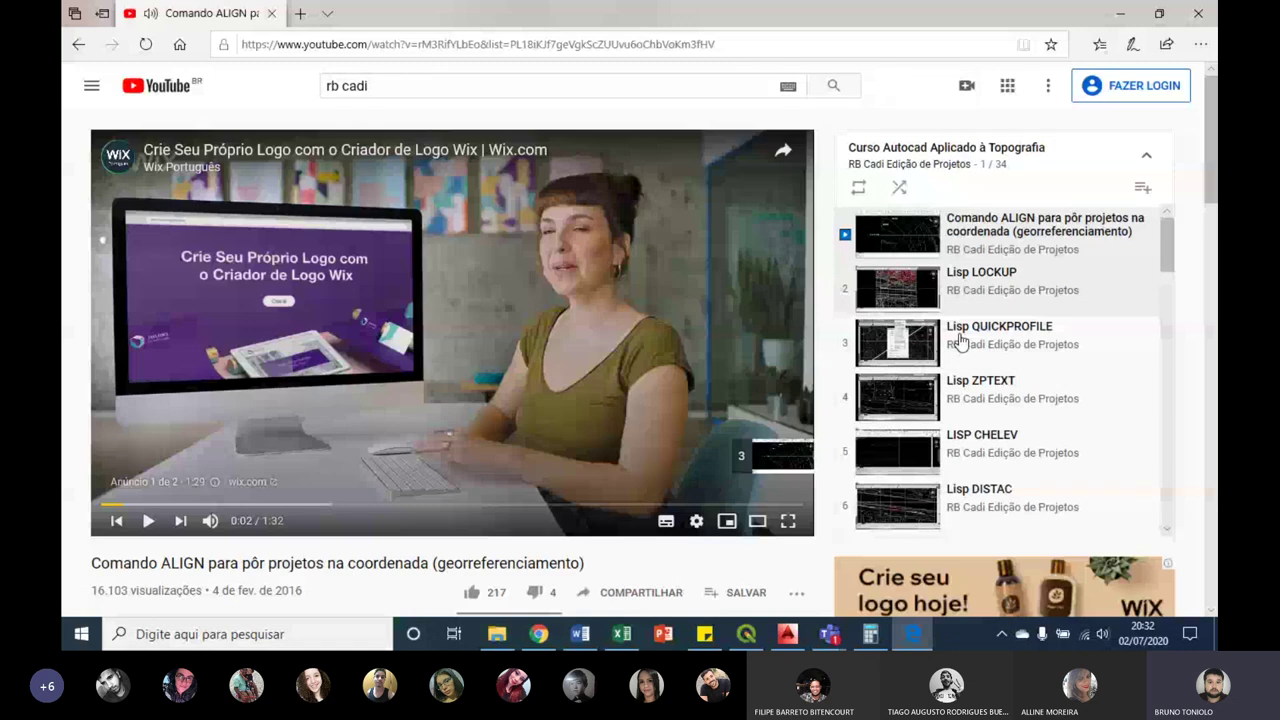
Step: Play the Lisp QUICKPROFILE video past the ad and mute it
click(960, 336)
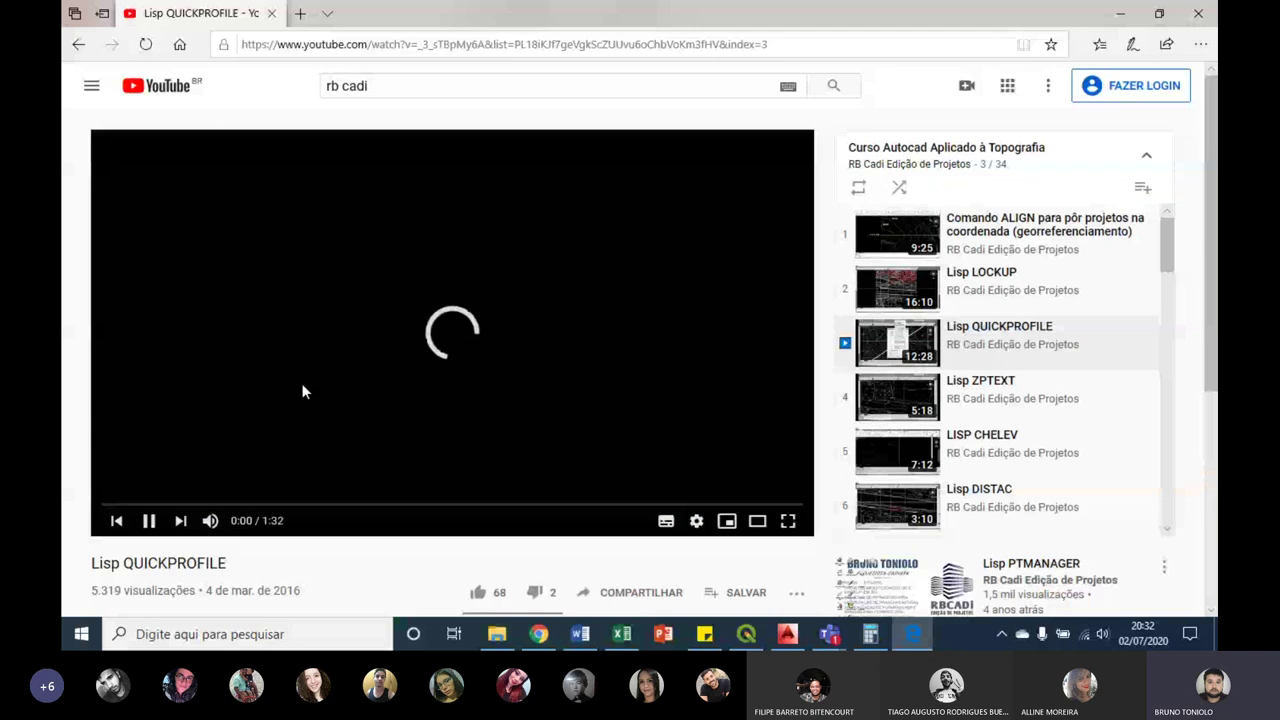
click(149, 521)
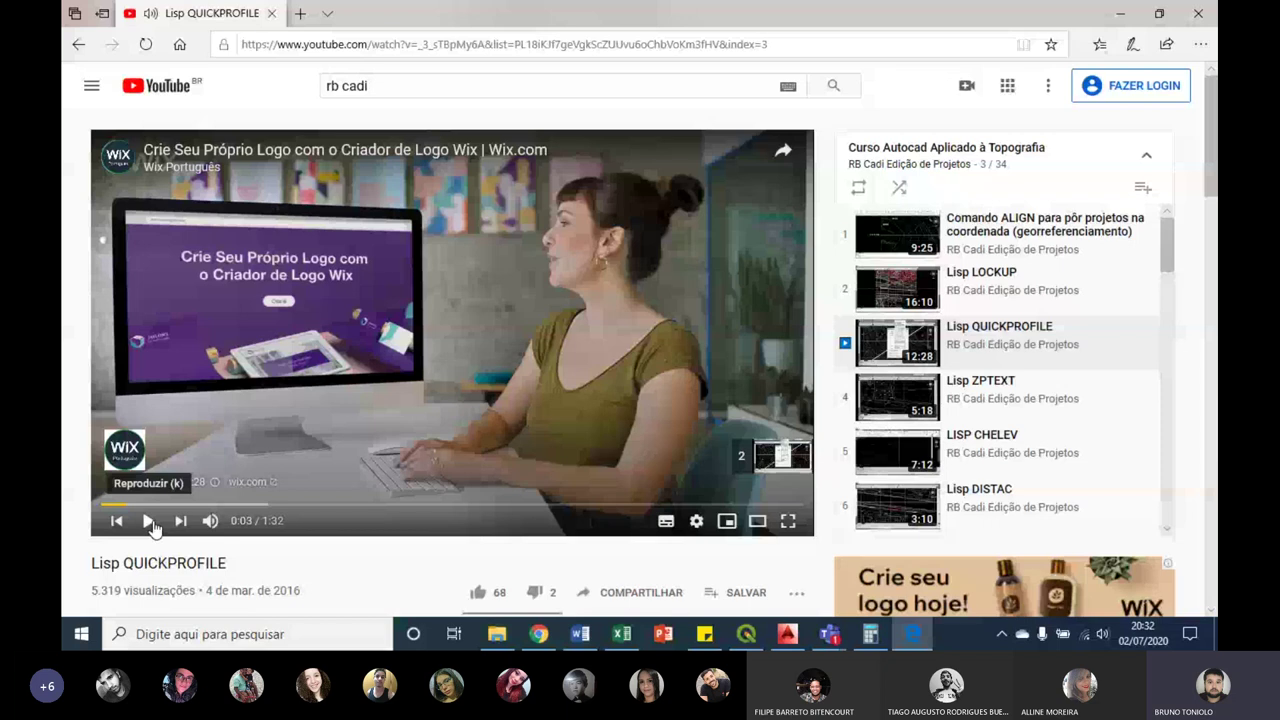
click(149, 521)
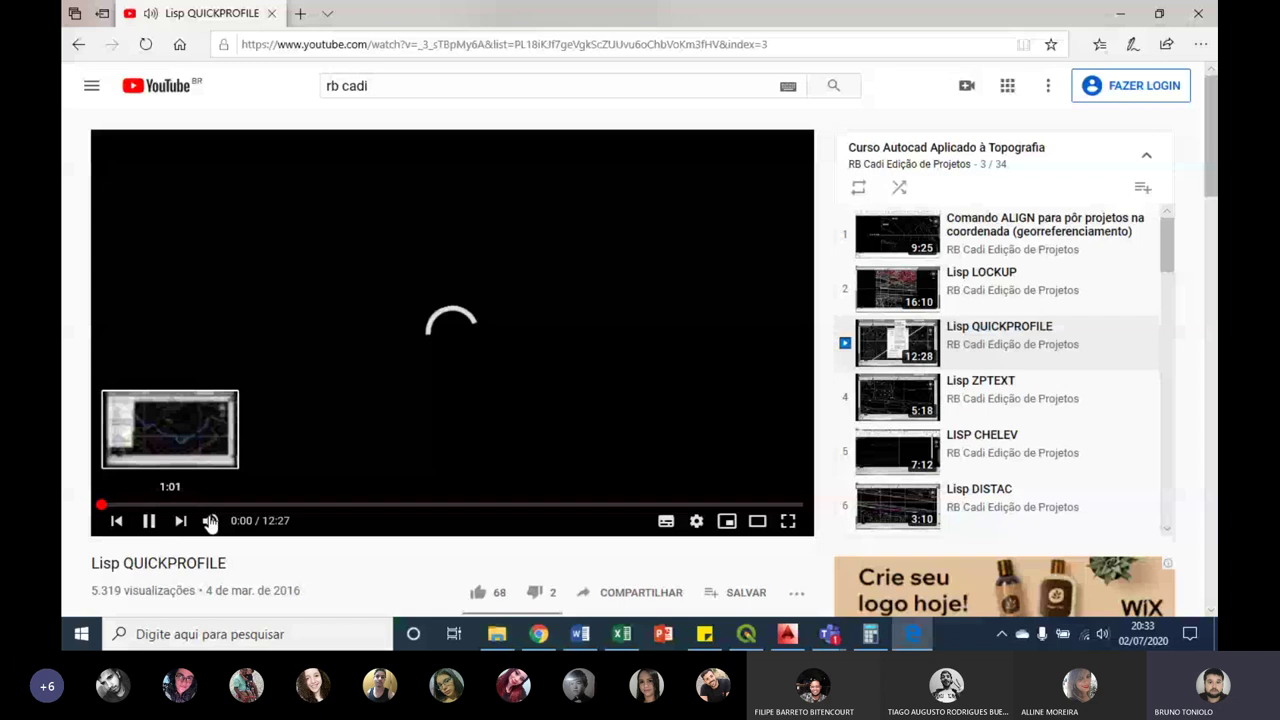
click(210, 521)
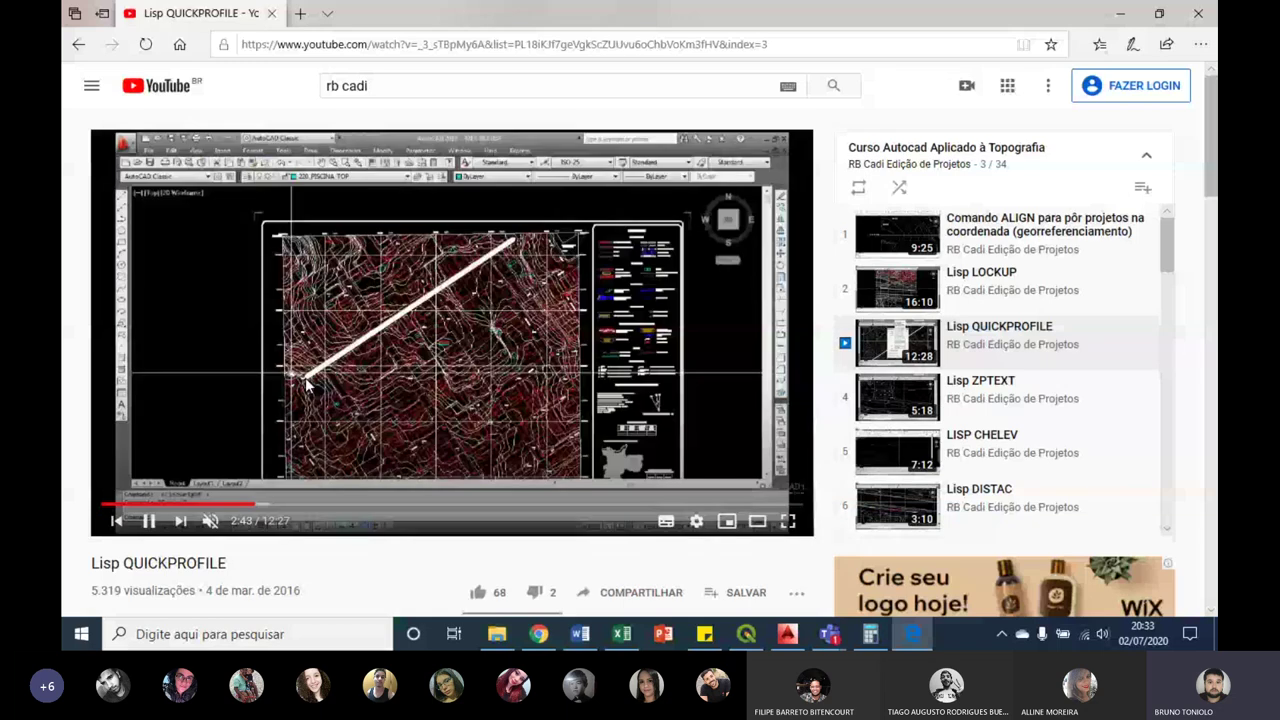
Step: Skip ahead and pause the QUICKPROFILE video at 7:25 on the finished profile
click(419, 506)
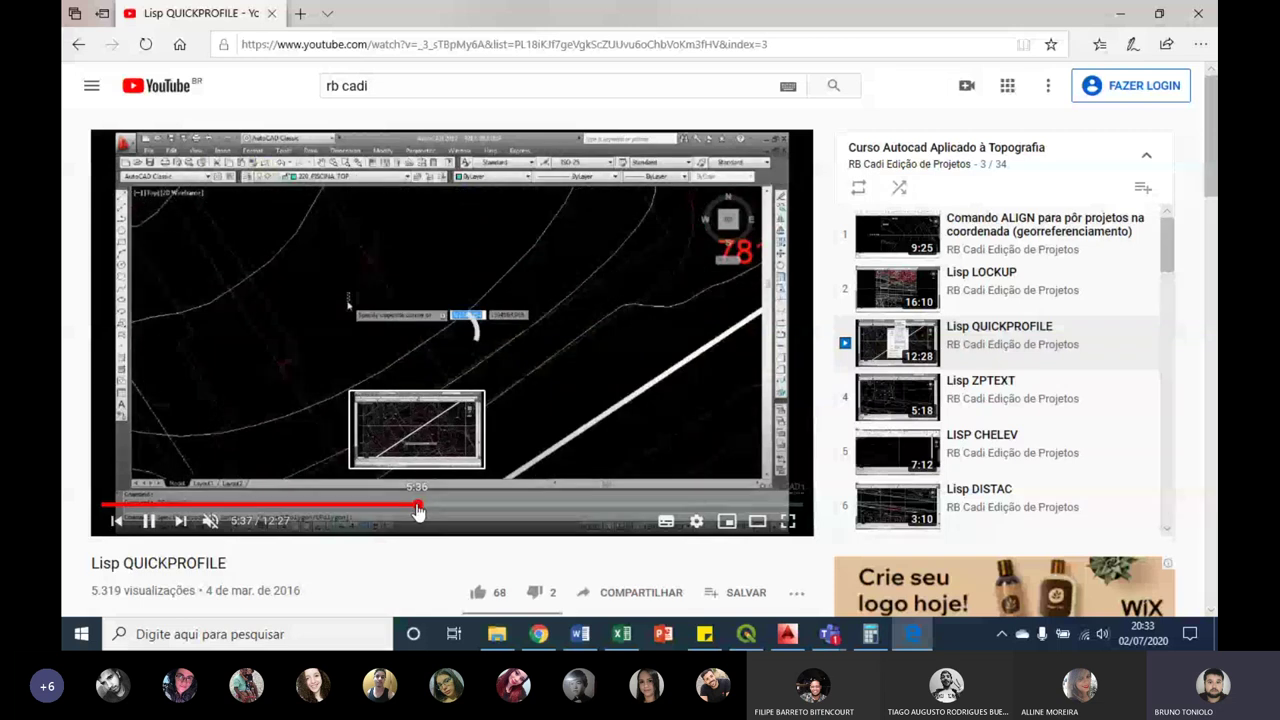
click(449, 508)
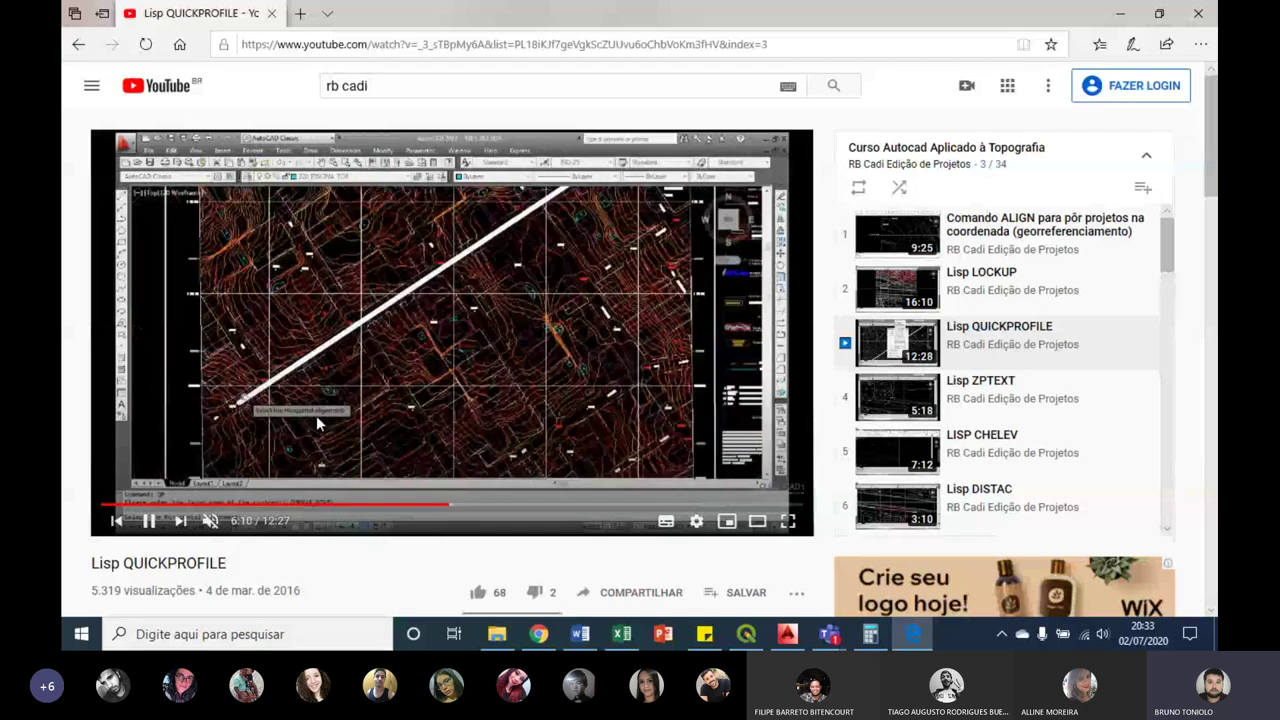
click(513, 509)
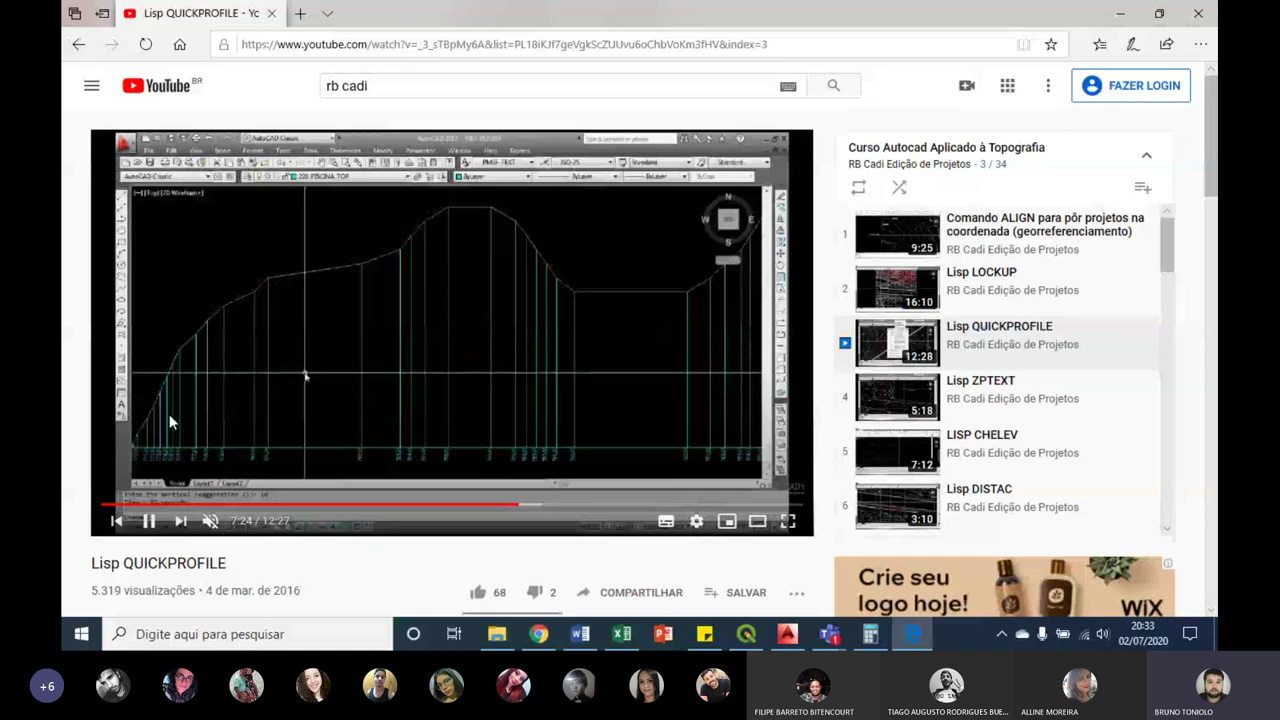
click(155, 430)
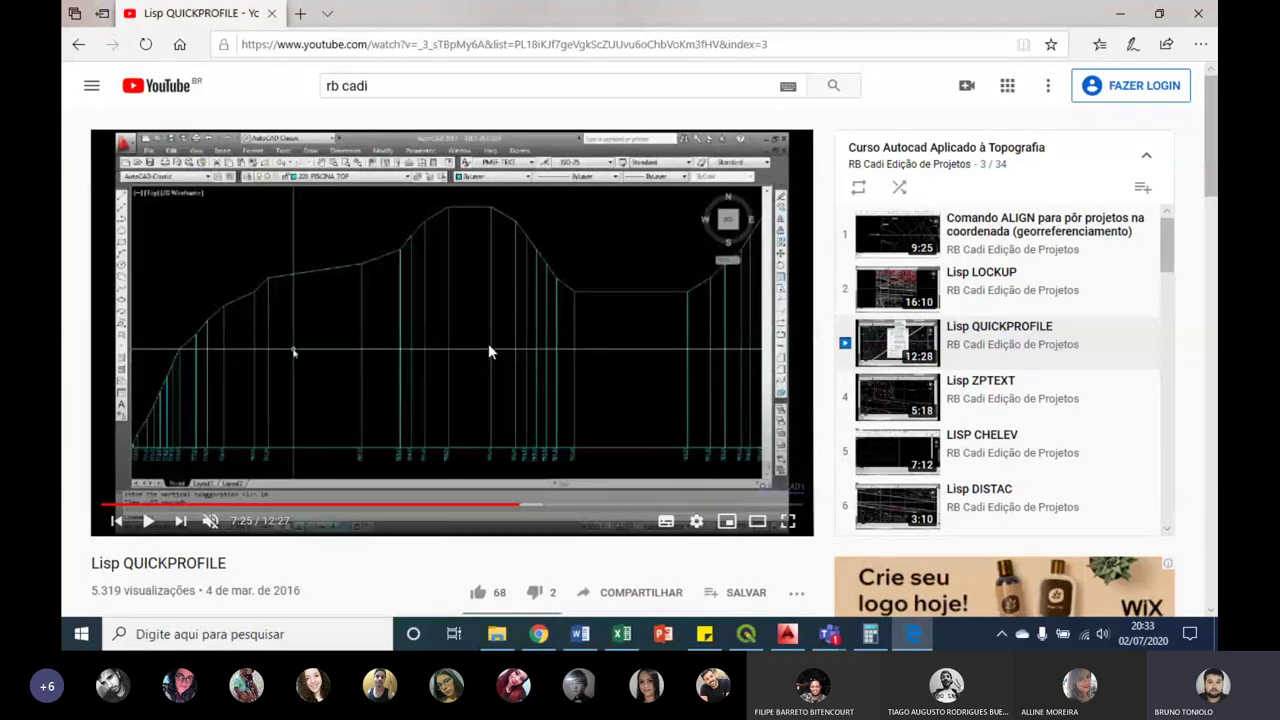
Step: Bring AutoCAD back to the front from the taskbar
scroll(489, 350, down, 3)
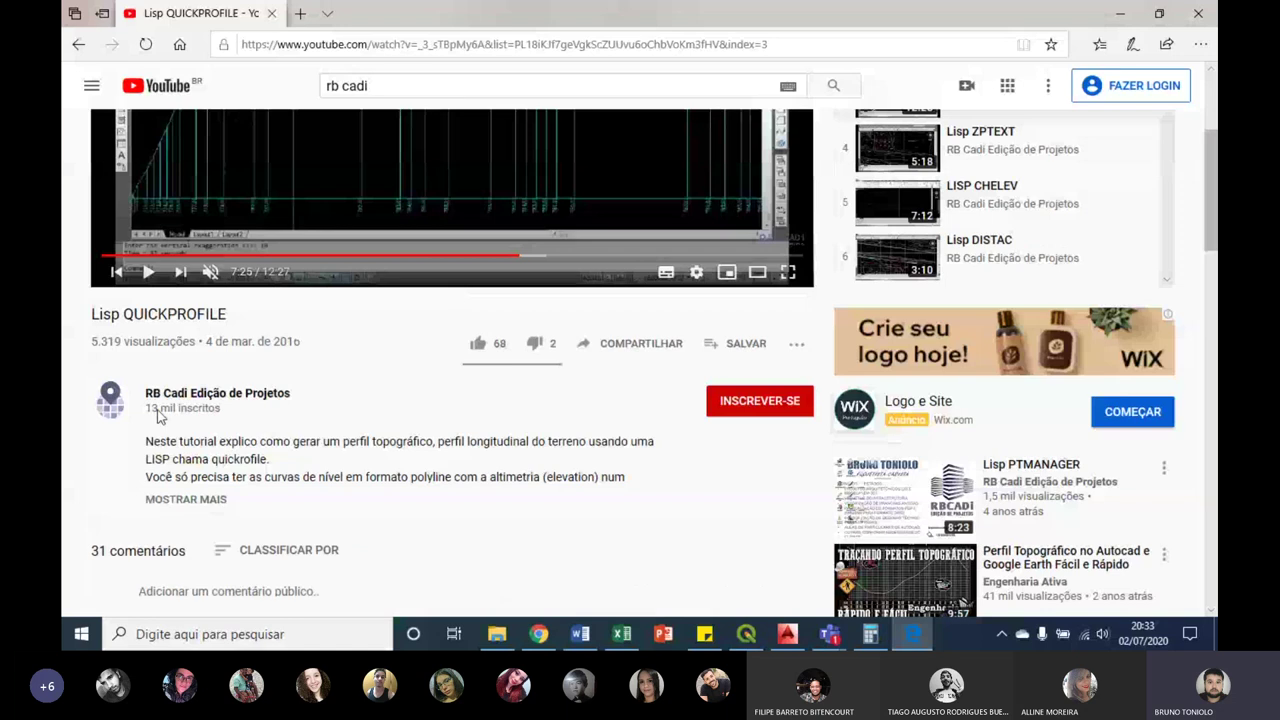
click(787, 634)
scroll(401, 398, up, 4)
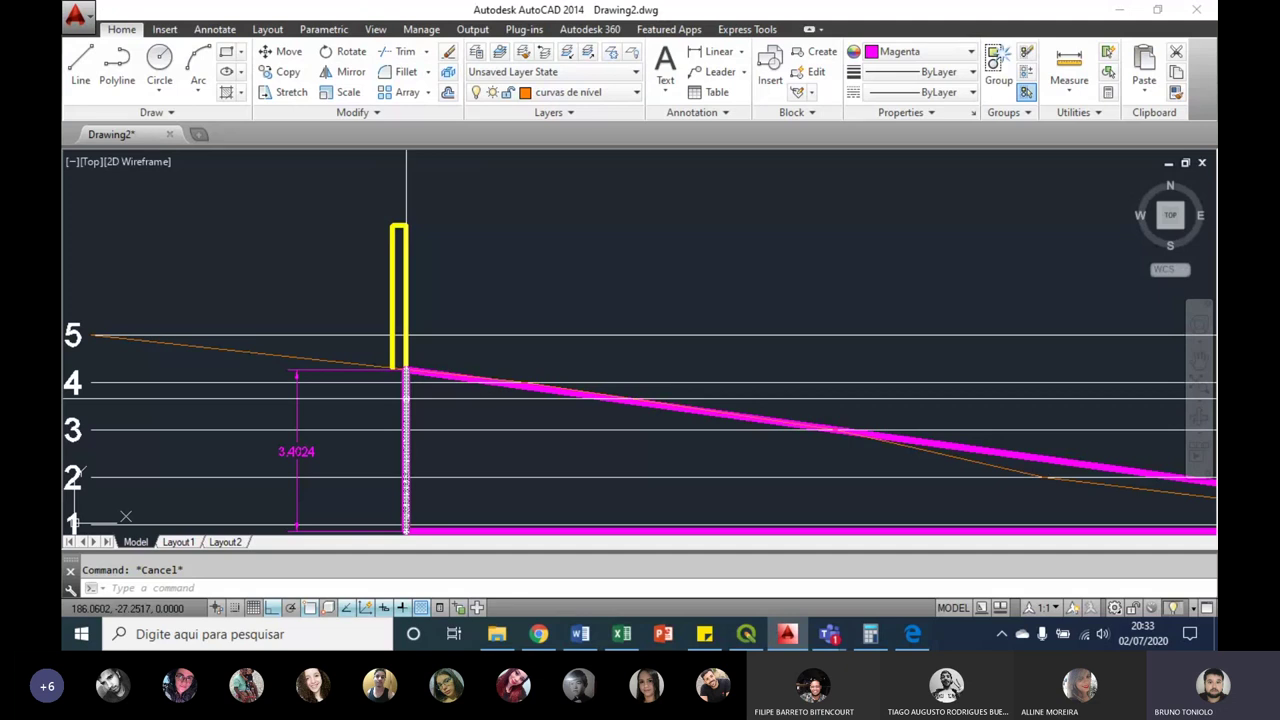
click(406, 401)
key(Delete)
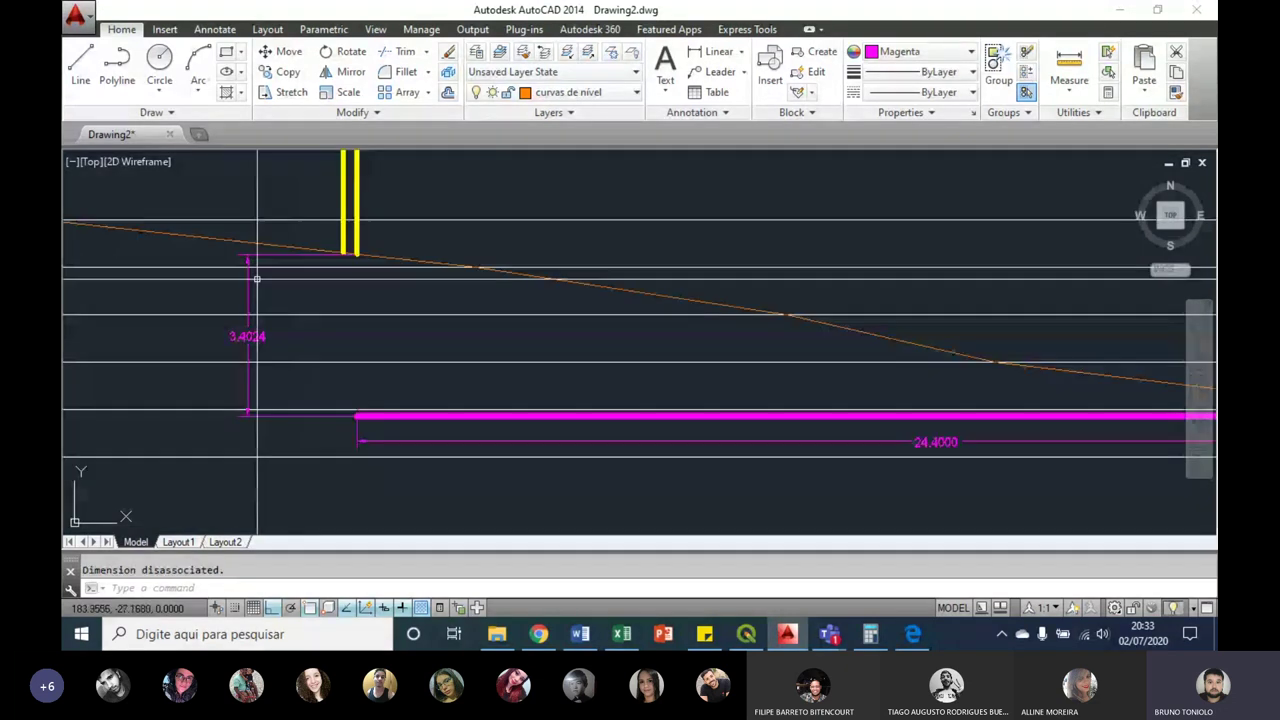
click(297, 298)
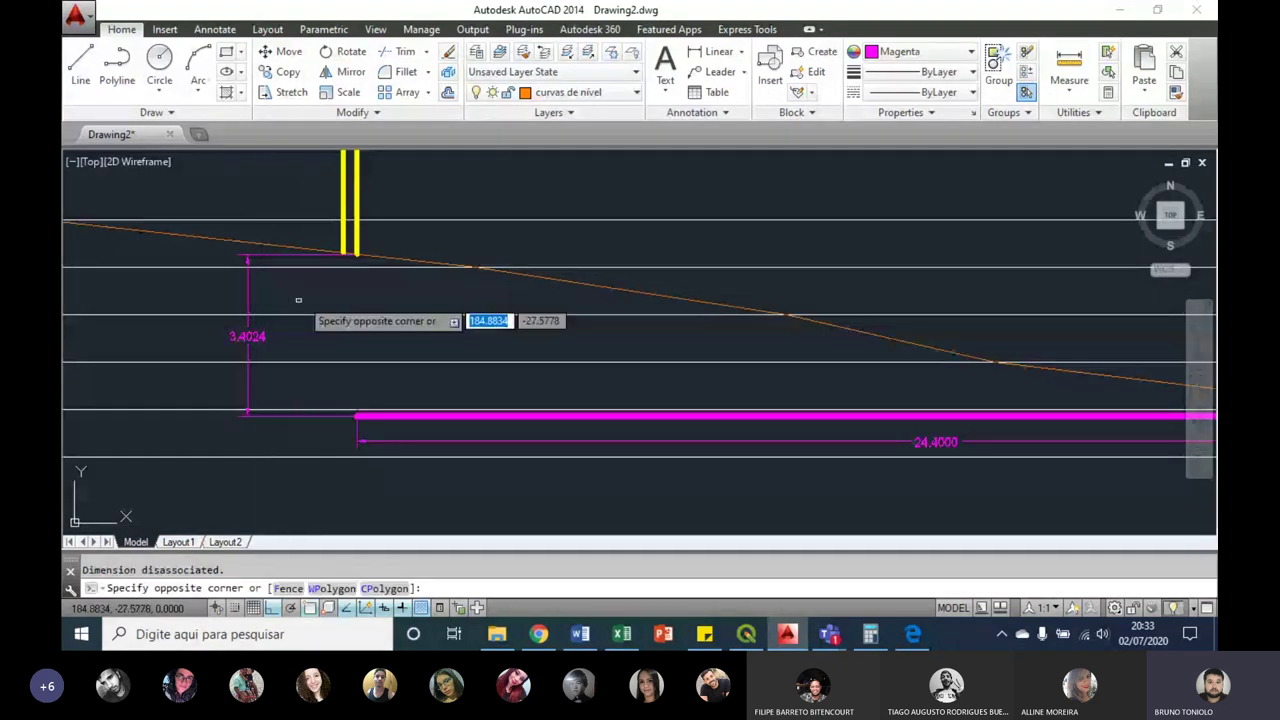
key(ctrl+z)
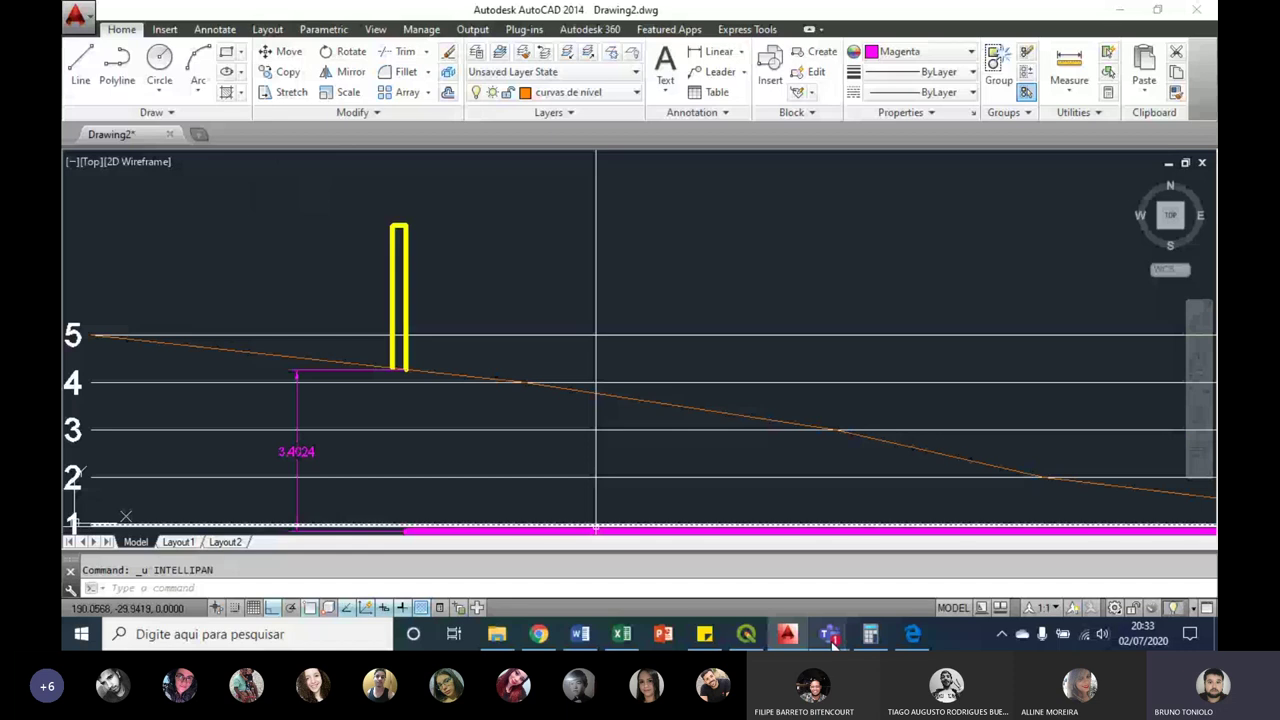
mouse_move(829, 634)
click(740, 540)
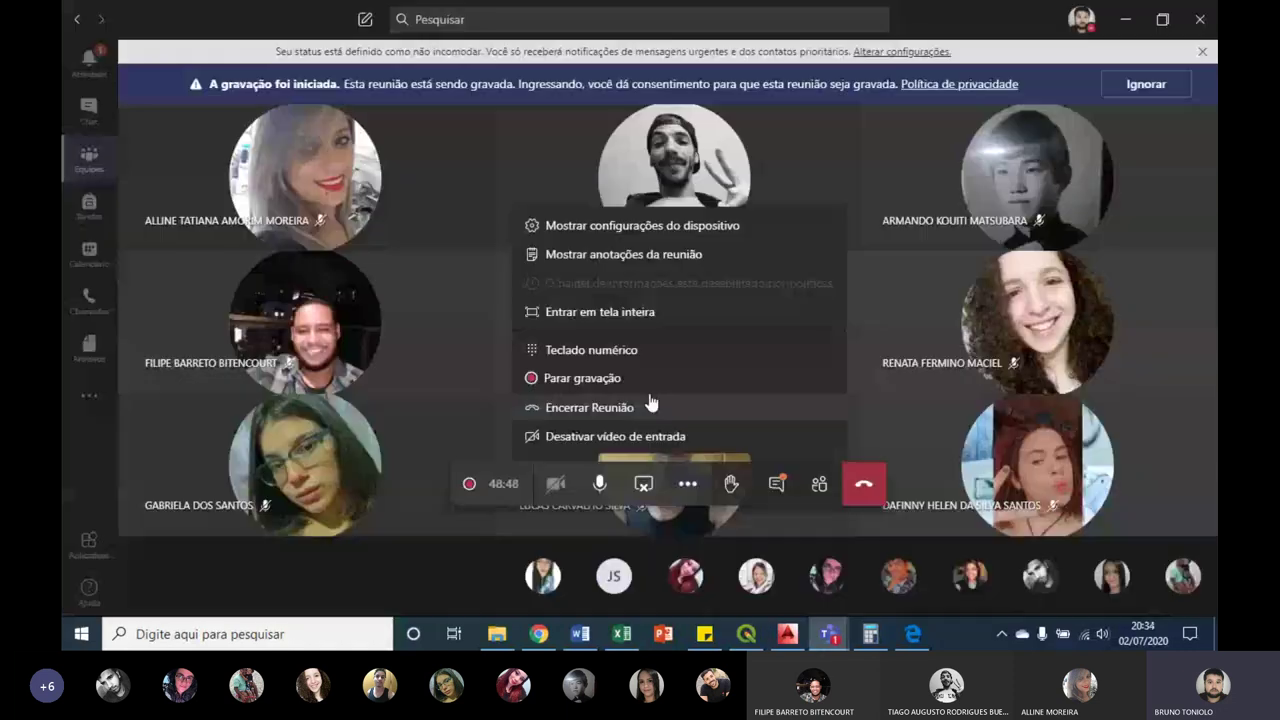
click(1122, 20)
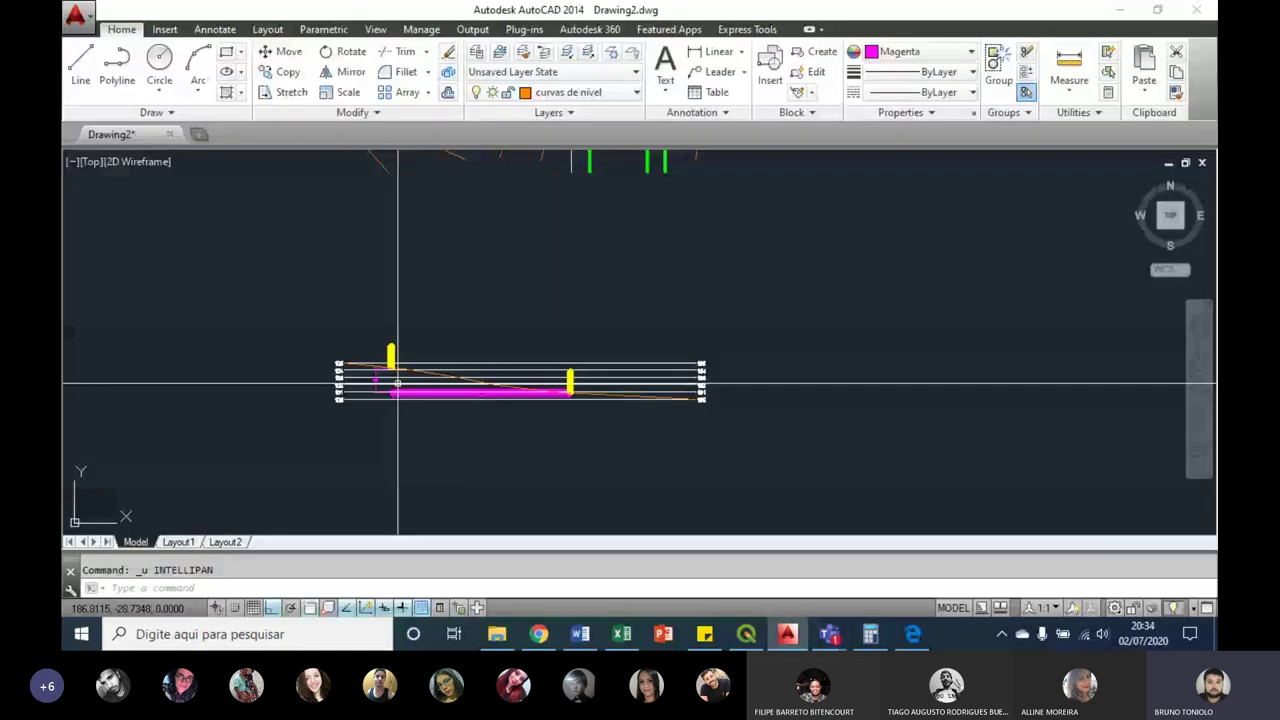
key(ctrl+z)
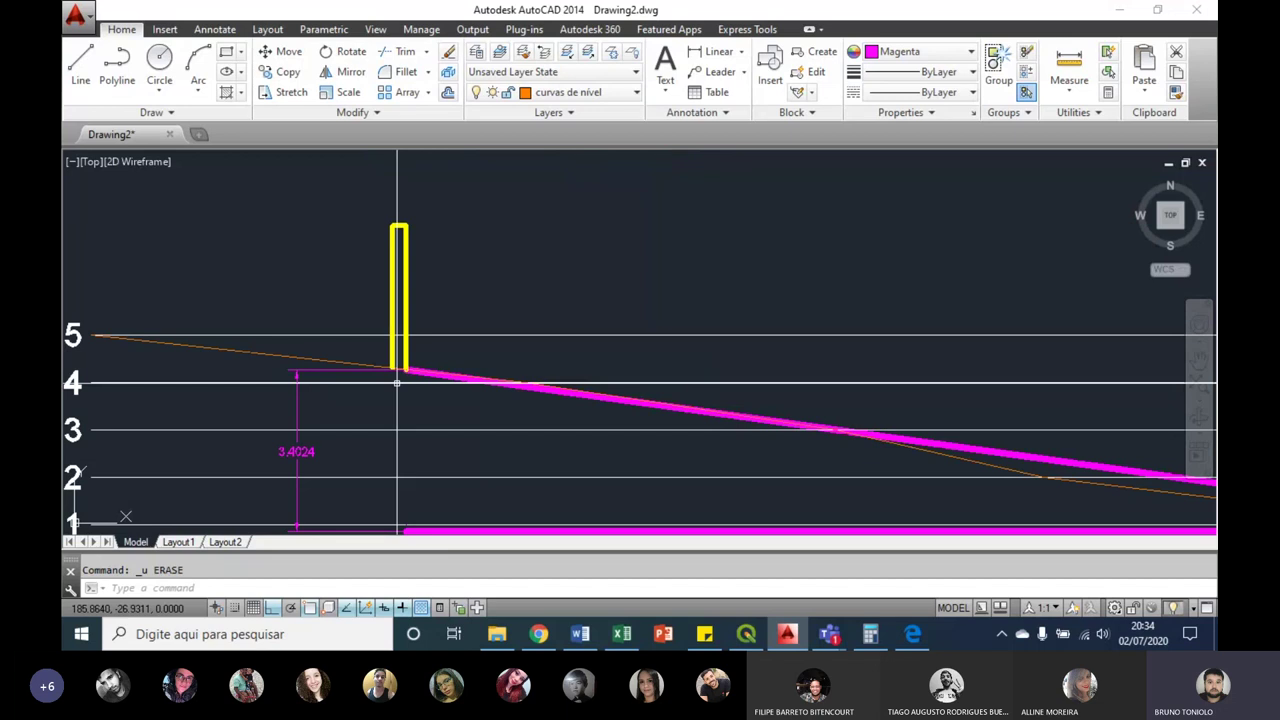
key(ctrl+z)
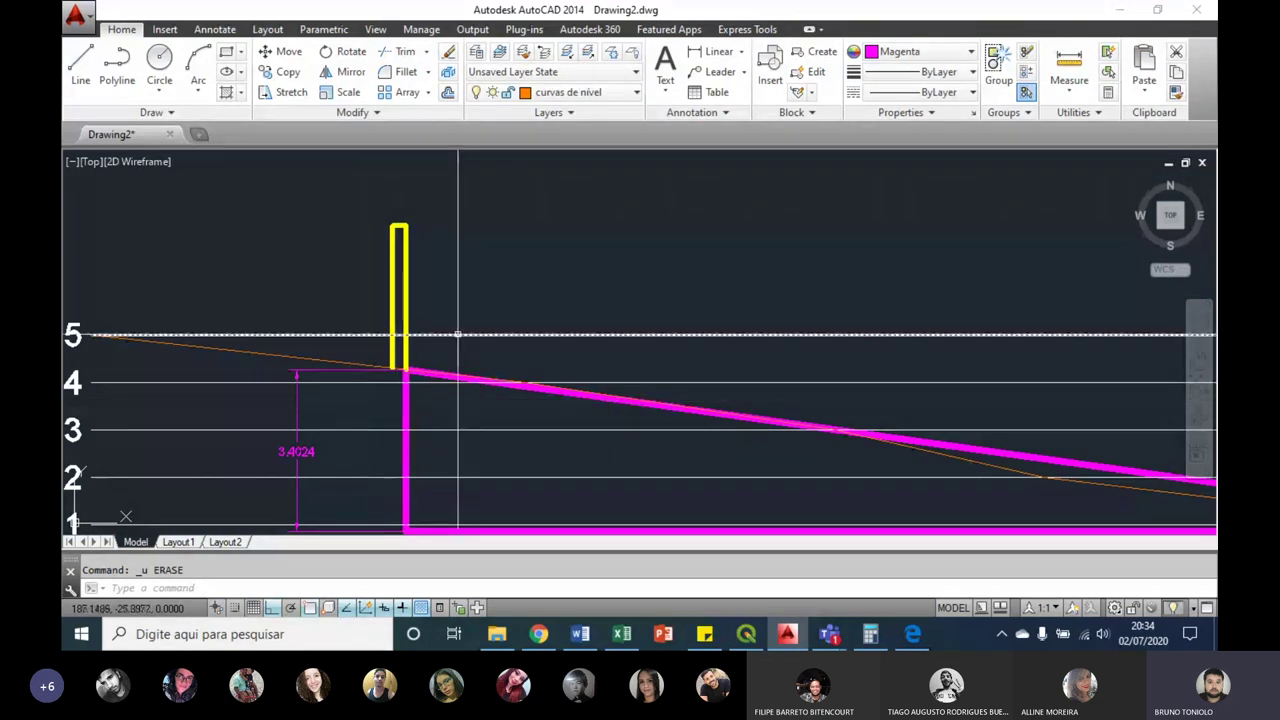
Step: Run APPLOAD to open Load/Unload Applications, briefly glancing at the browser
text(APP)
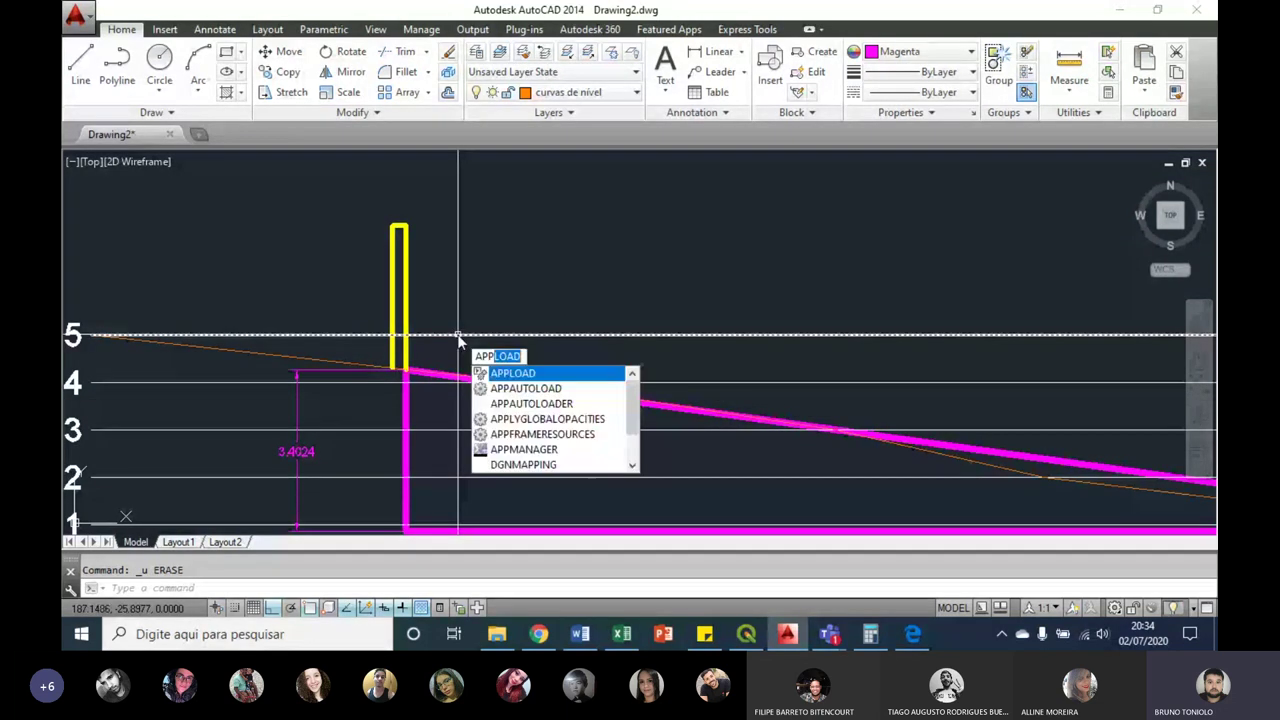
text(L)
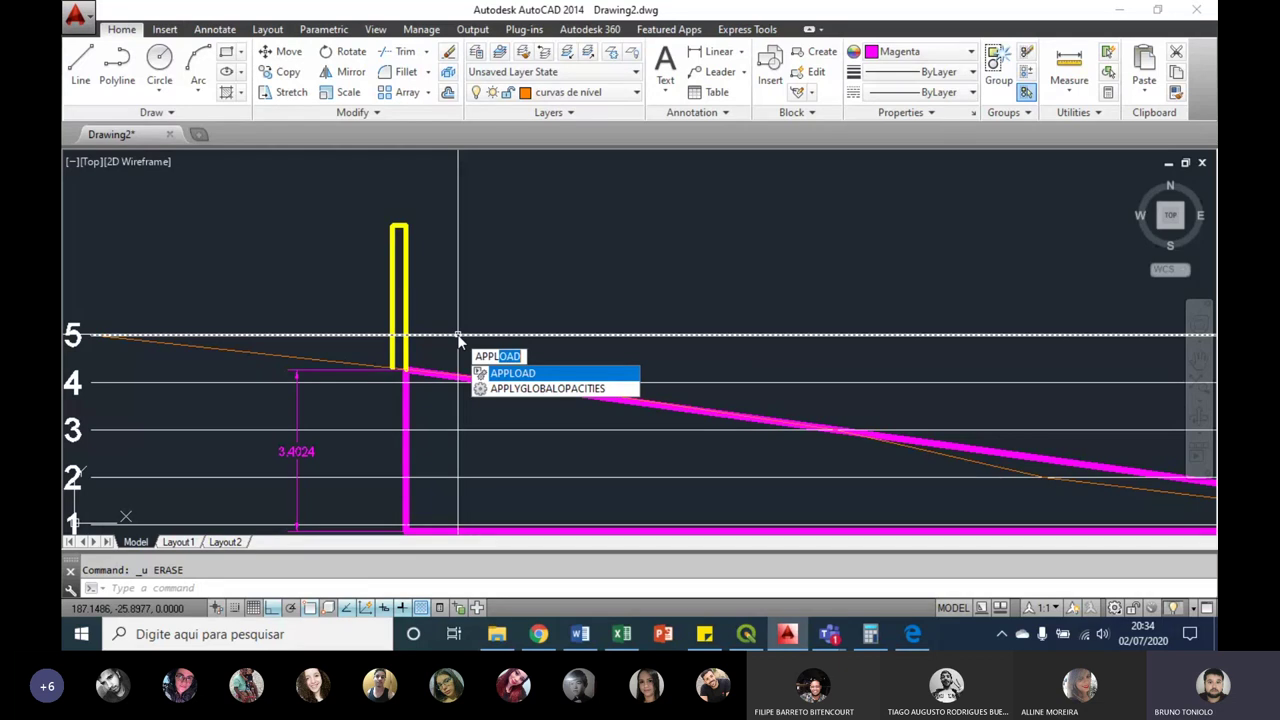
key(Return)
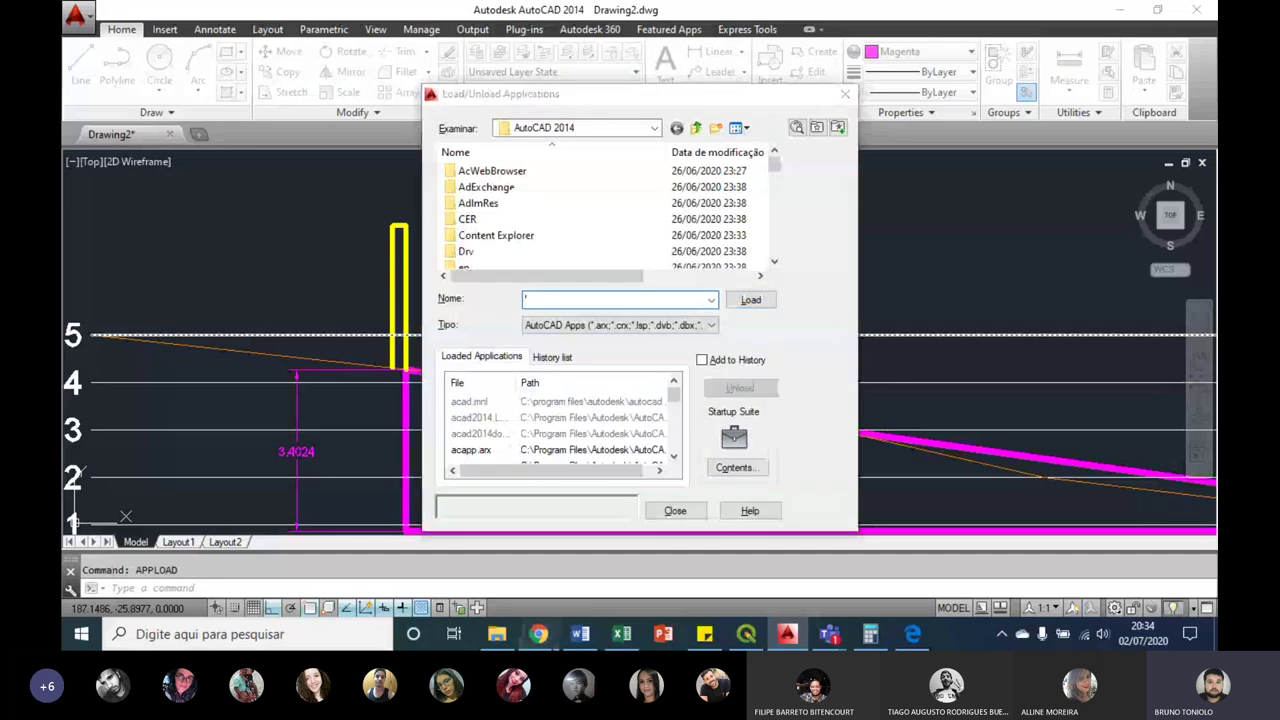
key(alt+Tab)
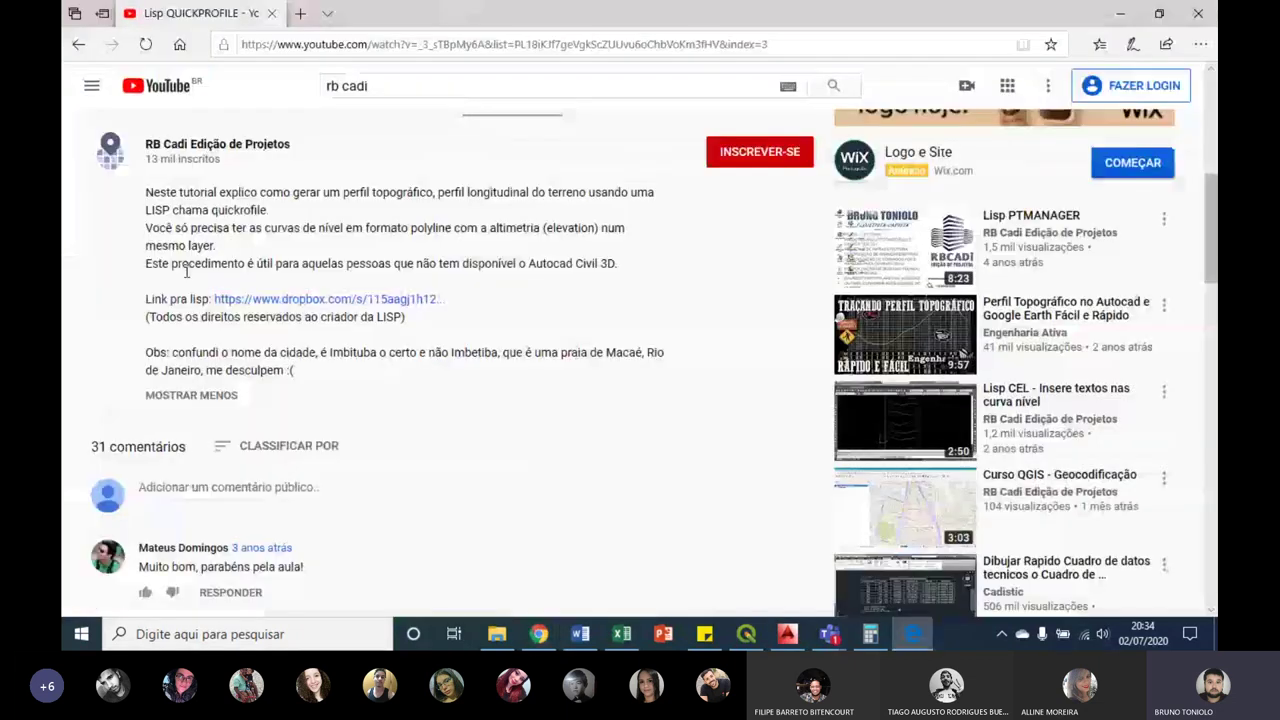
click(1122, 14)
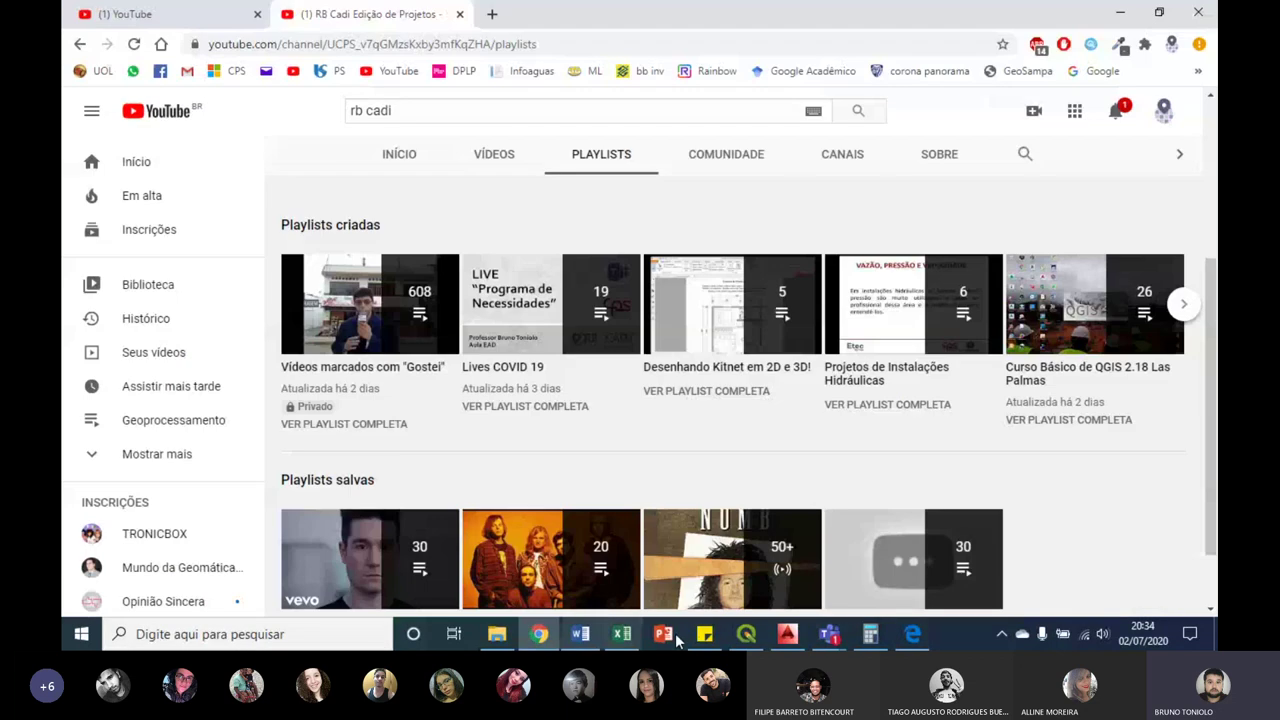
click(787, 634)
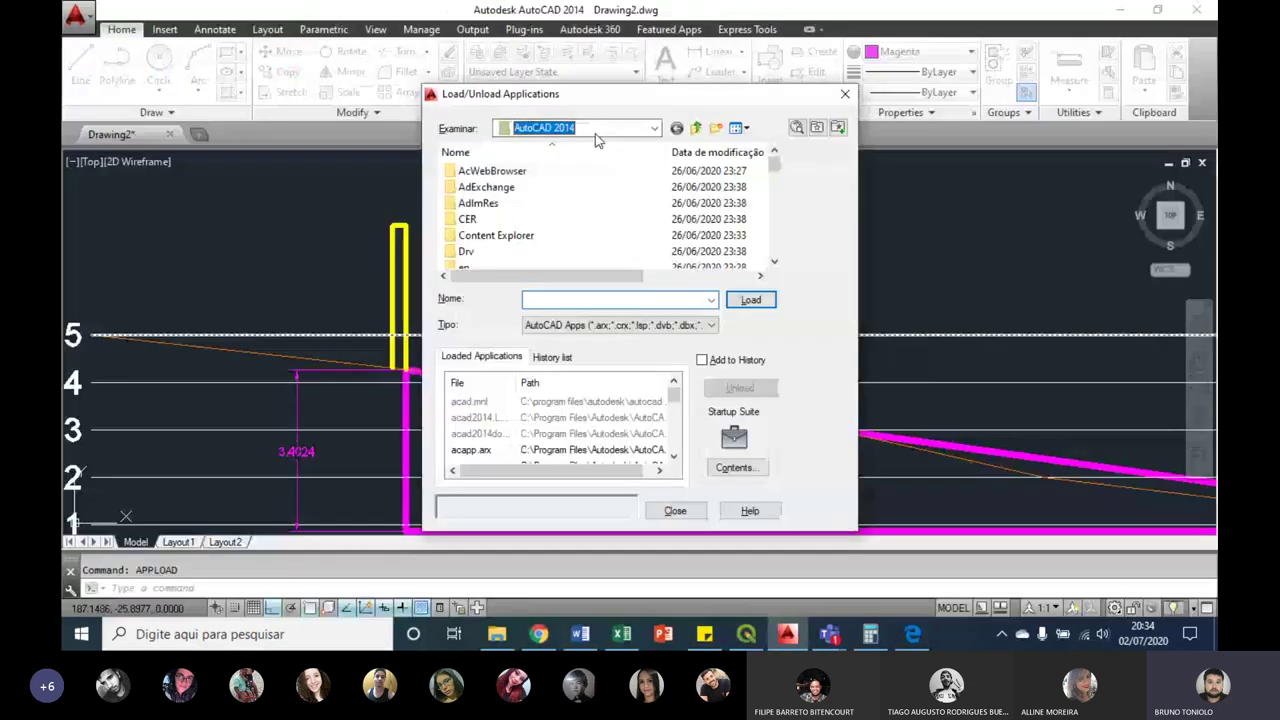
Step: Browse to the D: drive's Lisps RB Cadi > Lisps folder
click(595, 133)
click(520, 195)
scroll(520, 195, down, 2)
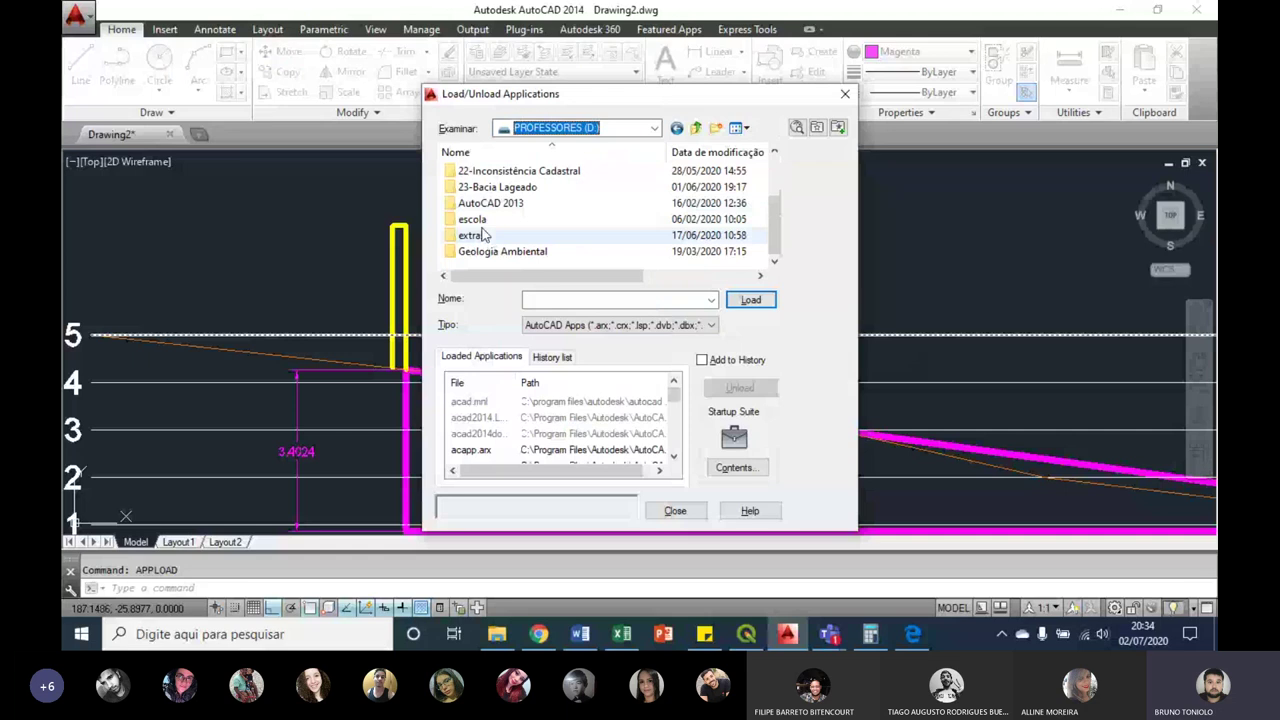
scroll(483, 233, up, 1)
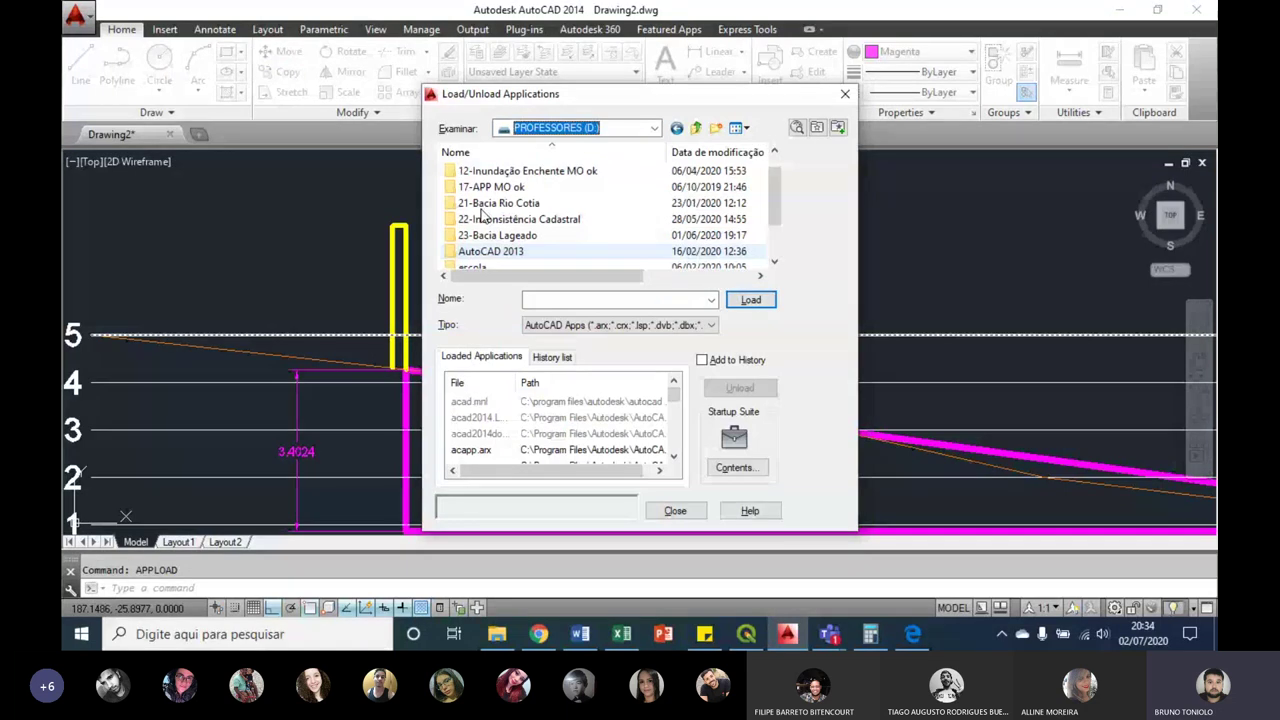
scroll(481, 212, down, 1)
double_click(474, 222)
key(BackSpace)
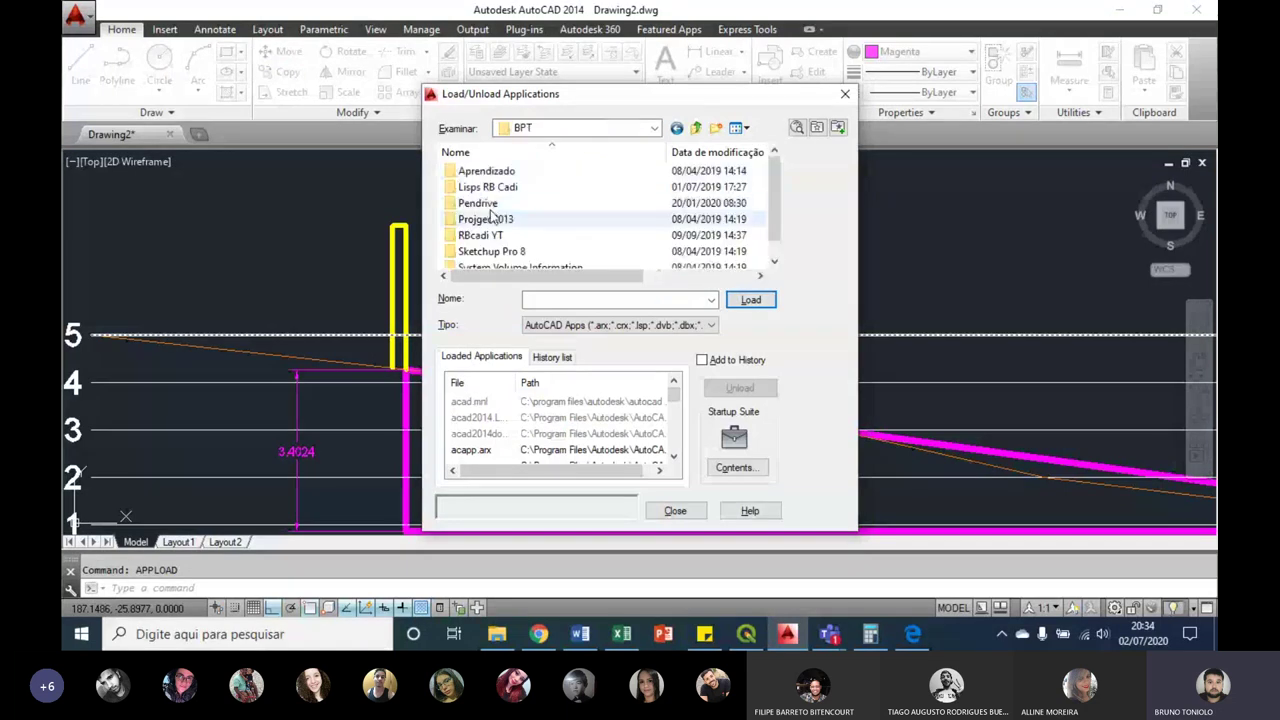
double_click(468, 203)
click(476, 192)
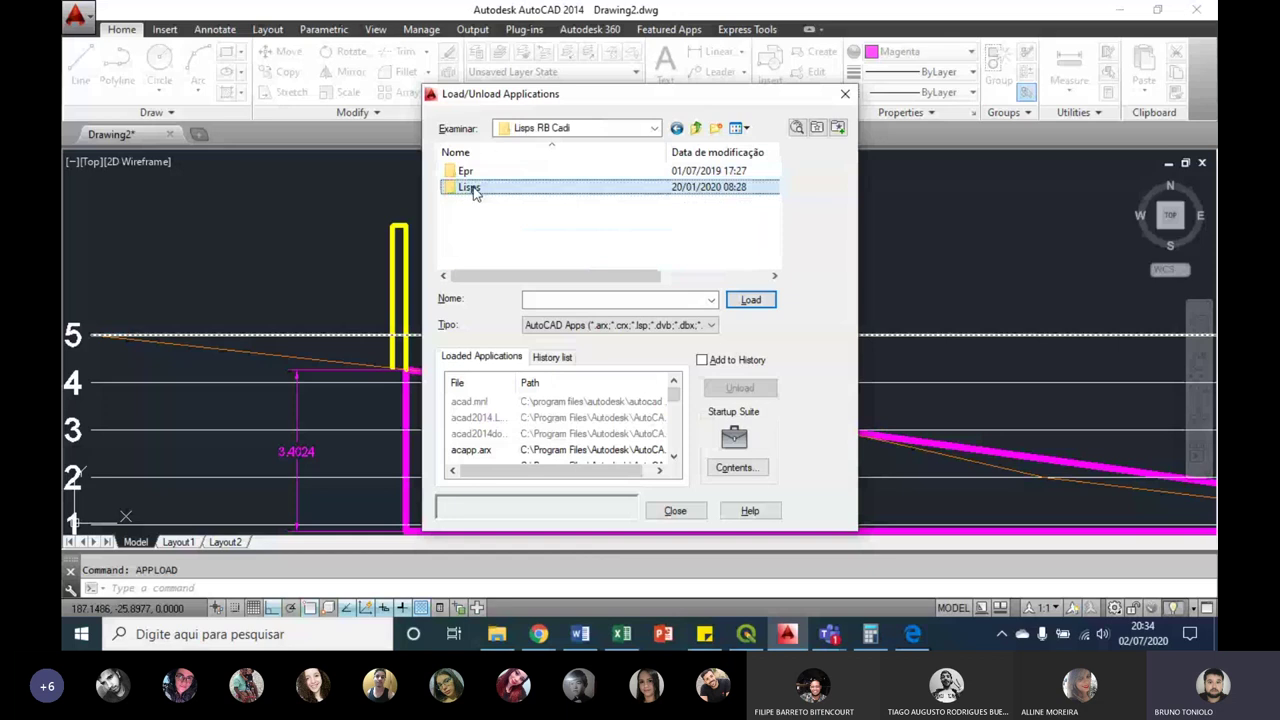
double_click(474, 190)
Step: Load QuickProfile.LSP, allow it past the security warning, and close the dialog
scroll(470, 192, down, 1)
scroll(503, 193, down, 1)
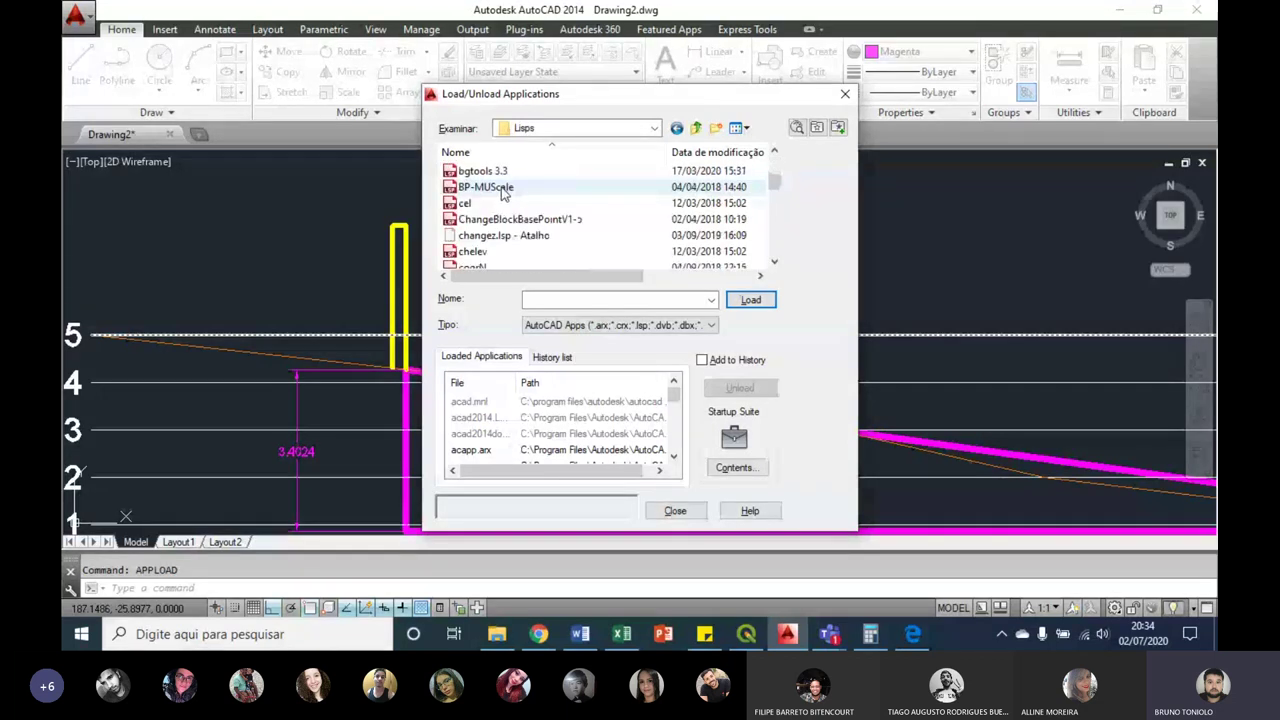
scroll(500, 193, down, 2)
scroll(495, 193, down, 2)
scroll(490, 193, down, 2)
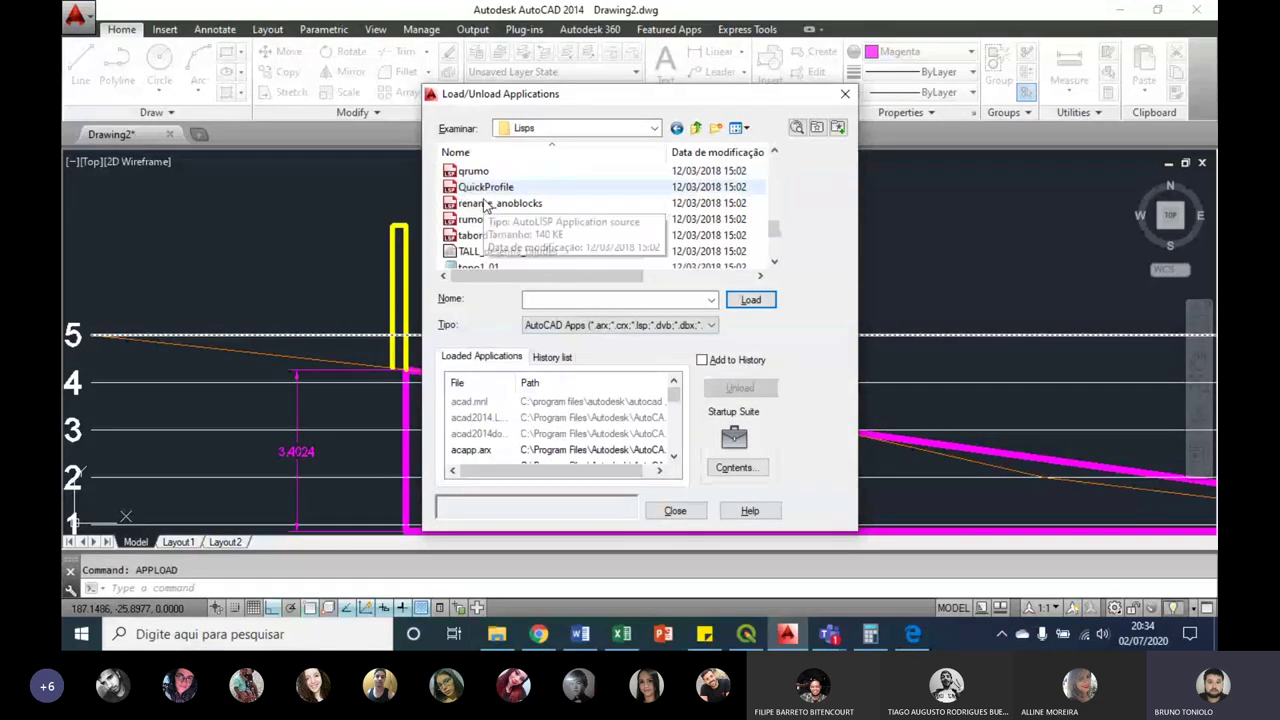
click(489, 188)
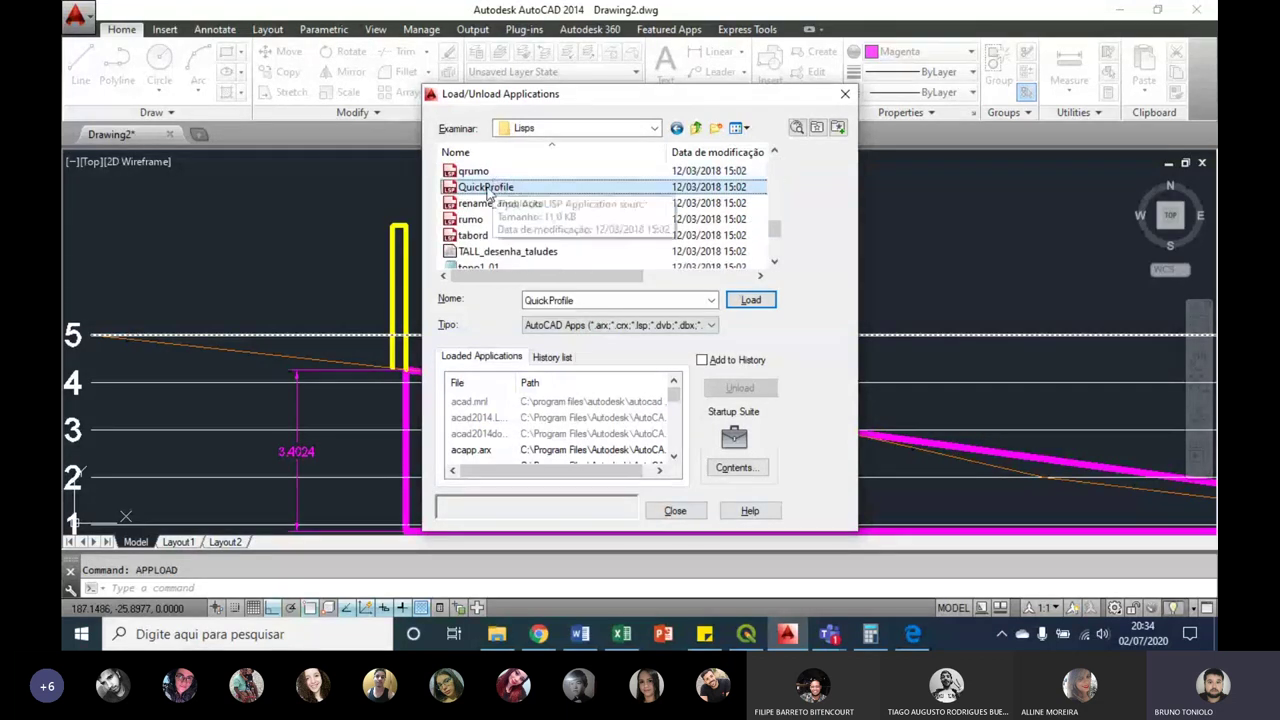
click(734, 304)
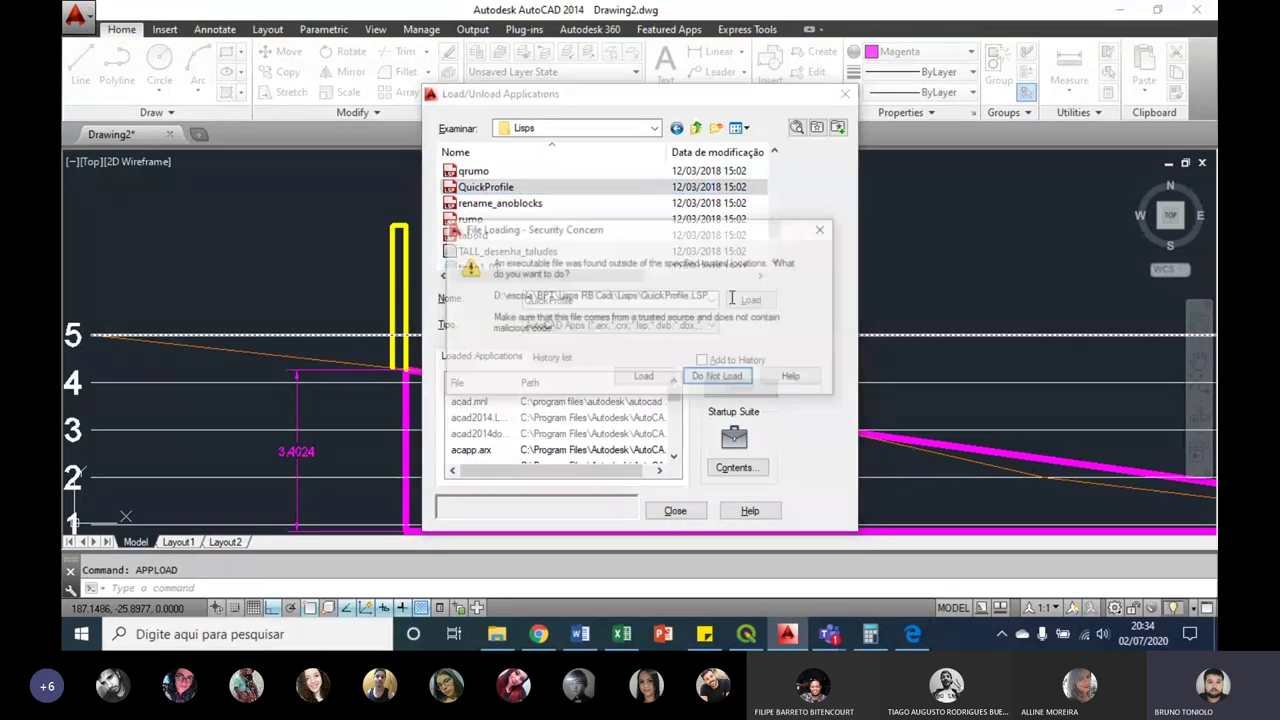
click(644, 380)
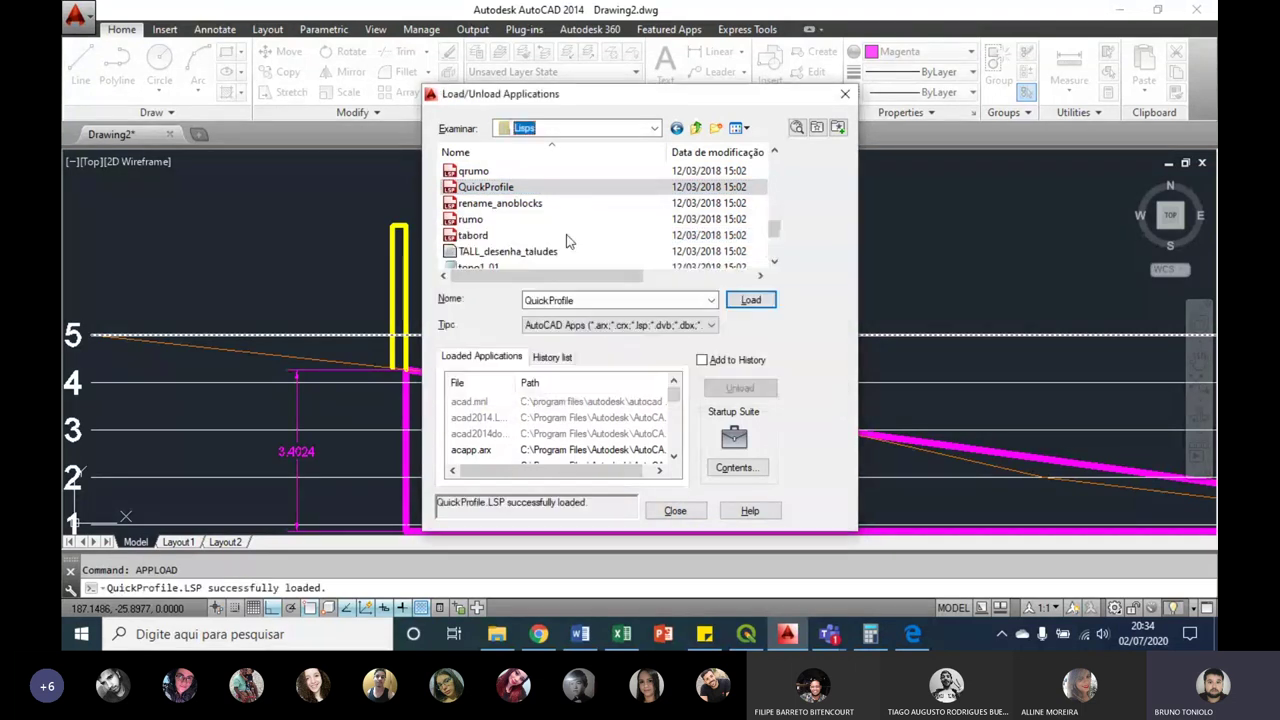
click(845, 93)
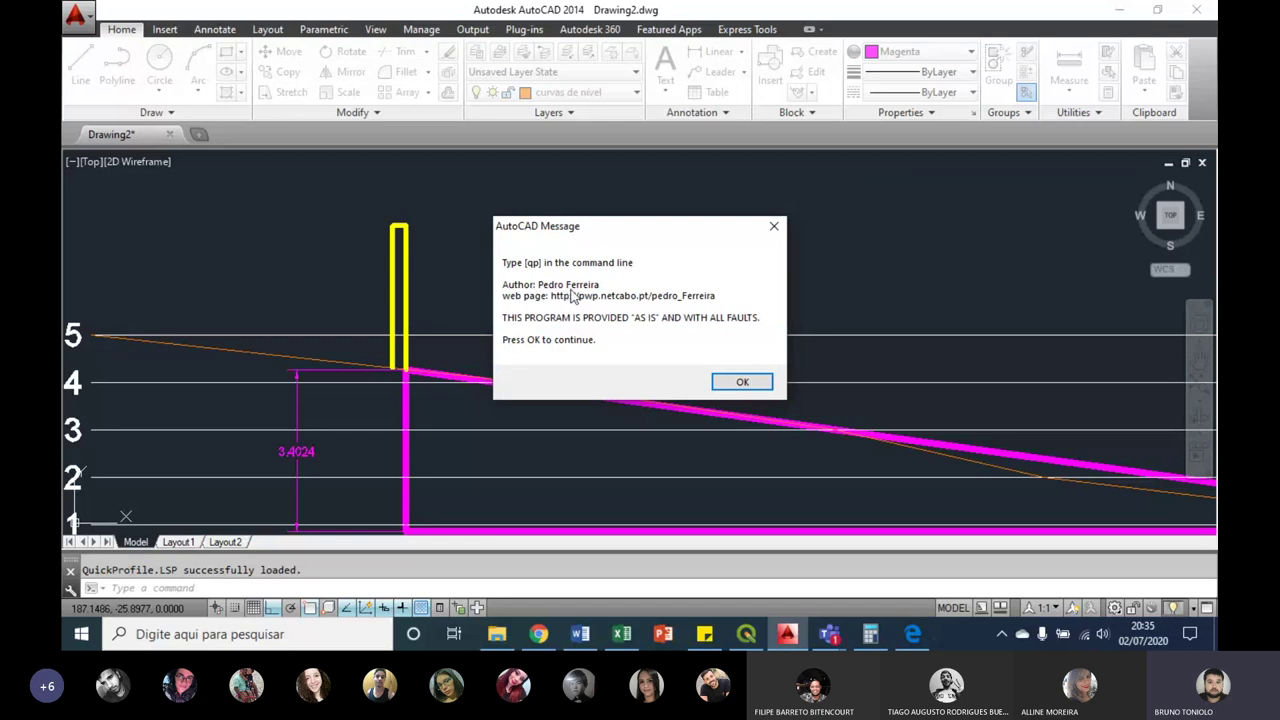
Step: Dismiss the QuickProfile message and zoom to frame the profile's 100–105 elevation lines
click(736, 384)
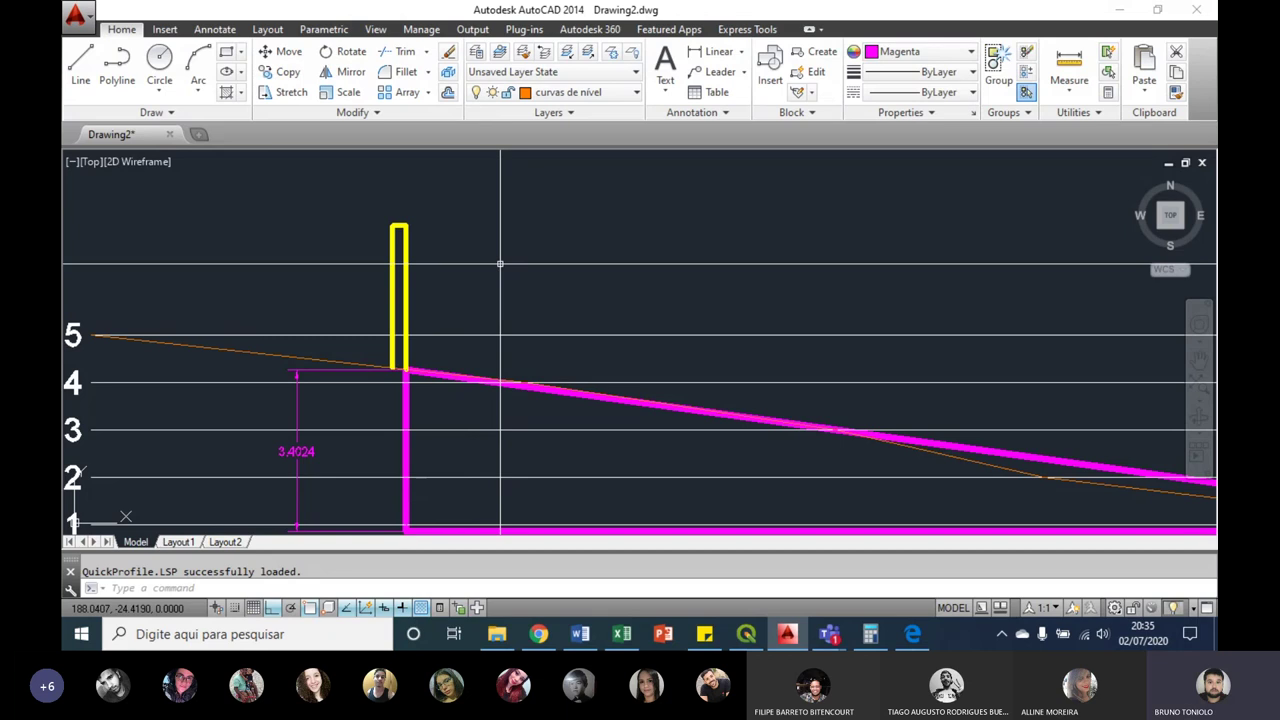
scroll(430, 317, down, 10)
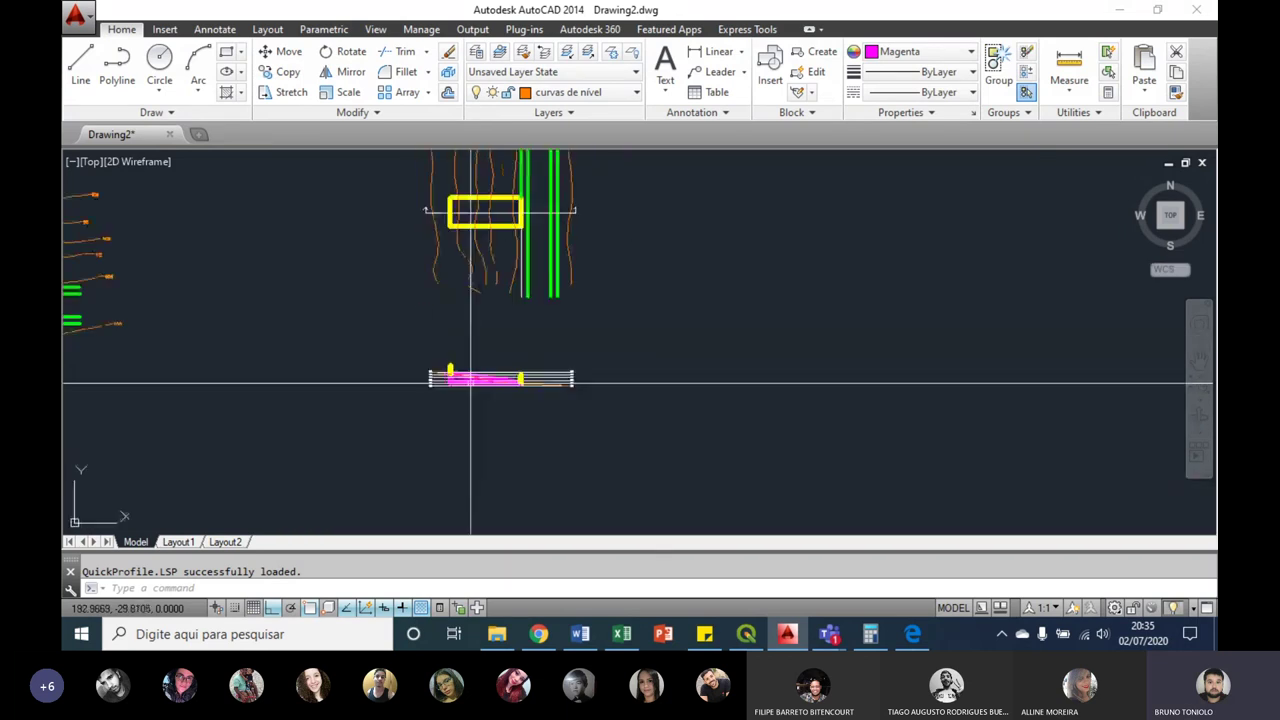
scroll(450, 340, down, 3)
scroll(500, 300, up, 3)
scroll(540, 260, up, 2)
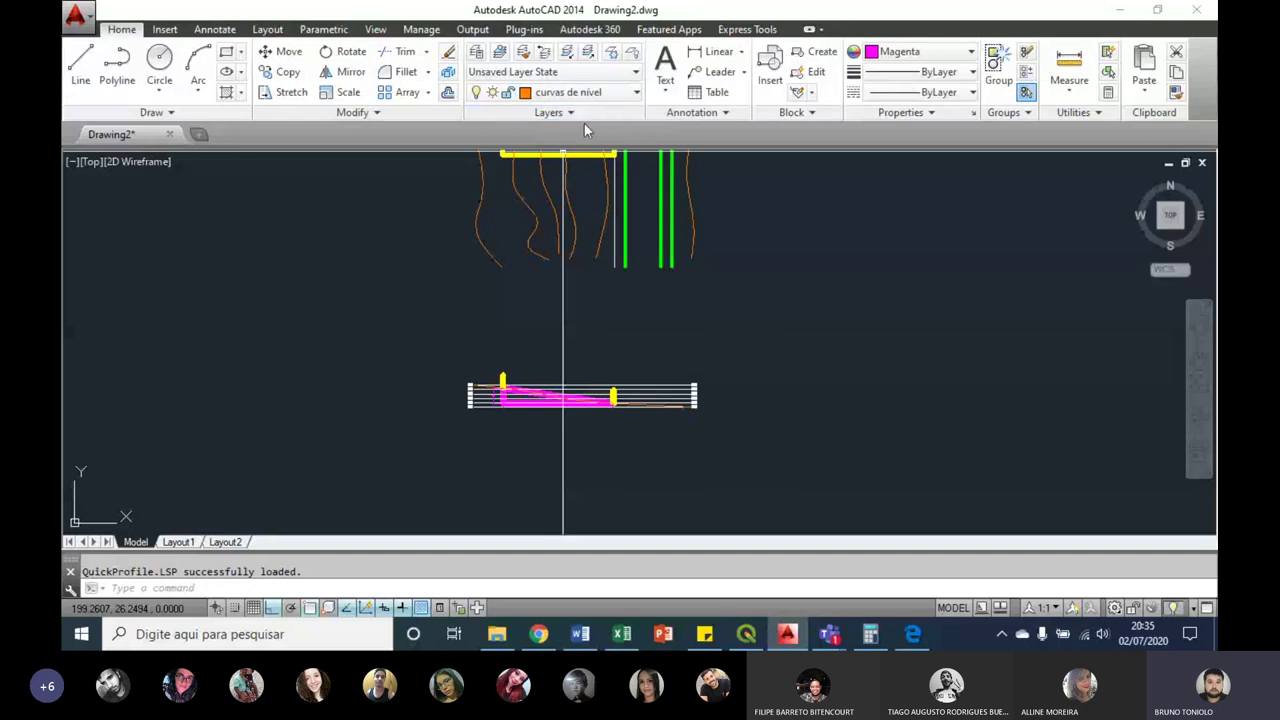
scroll(558, 390, up, 4)
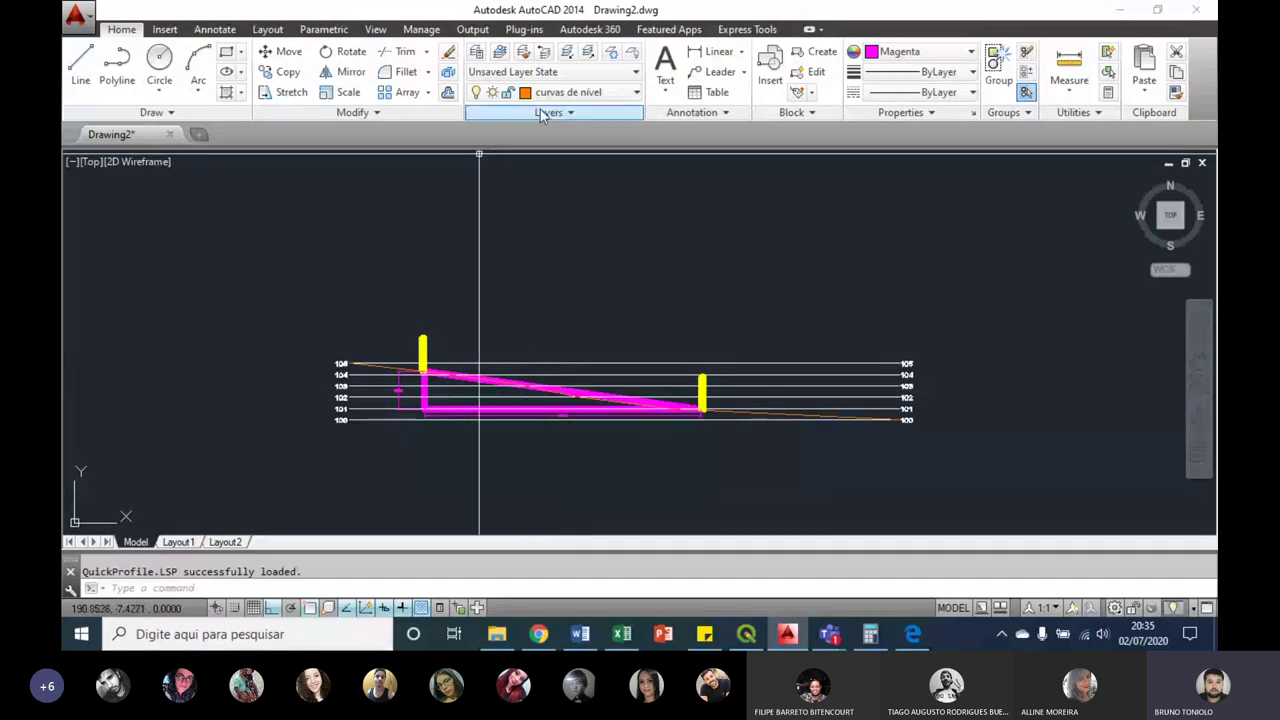
Step: Rename layer 'curvas de nível' to curvas_nivel in the Layer Properties Manager
click(477, 55)
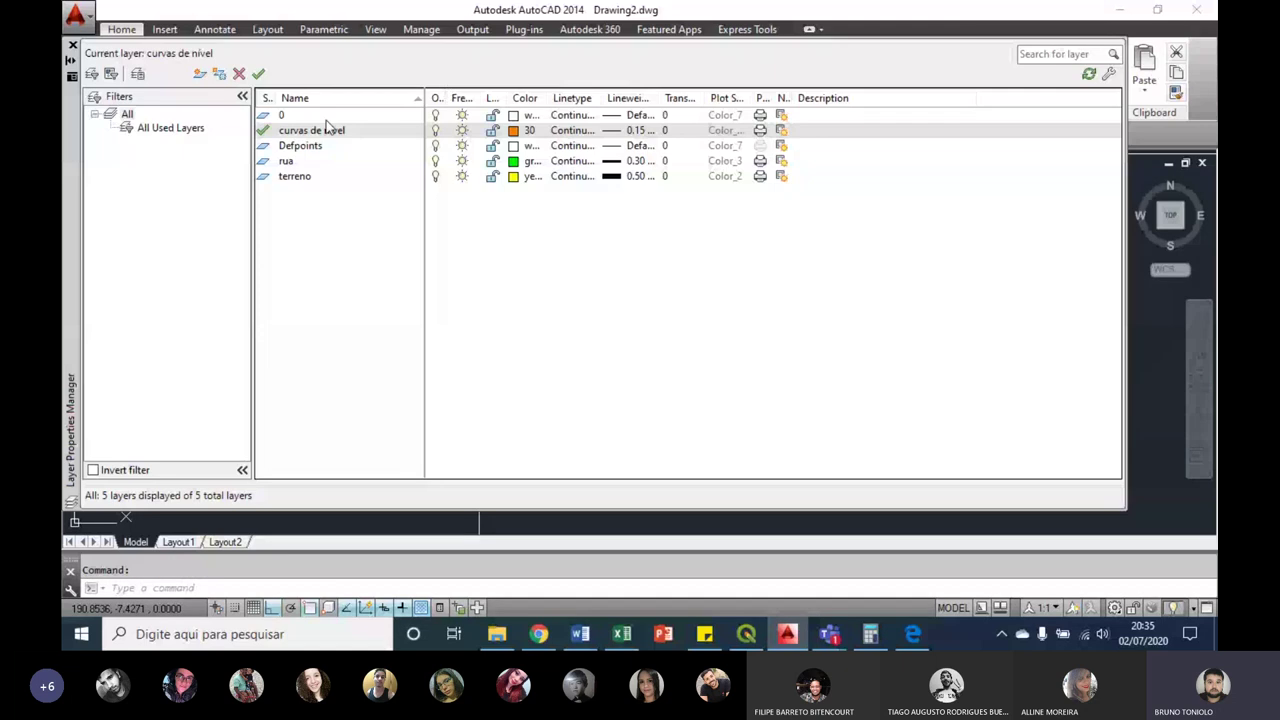
click(318, 132)
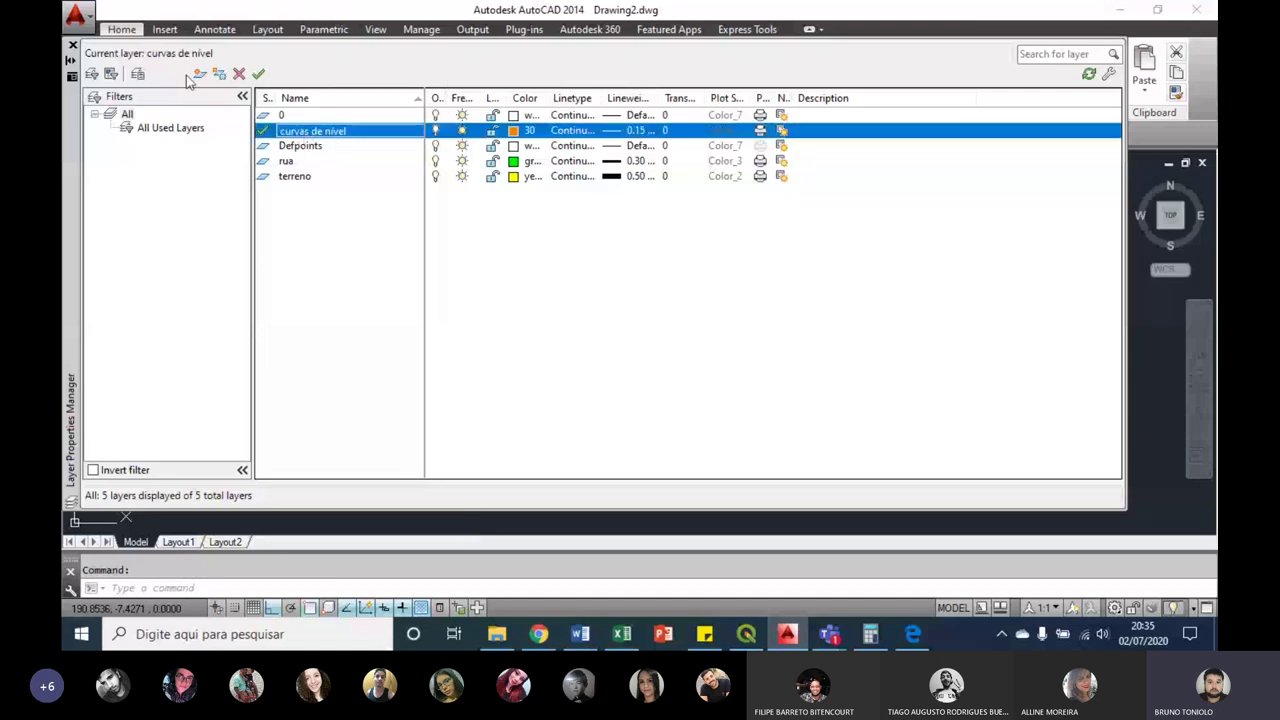
click(315, 137)
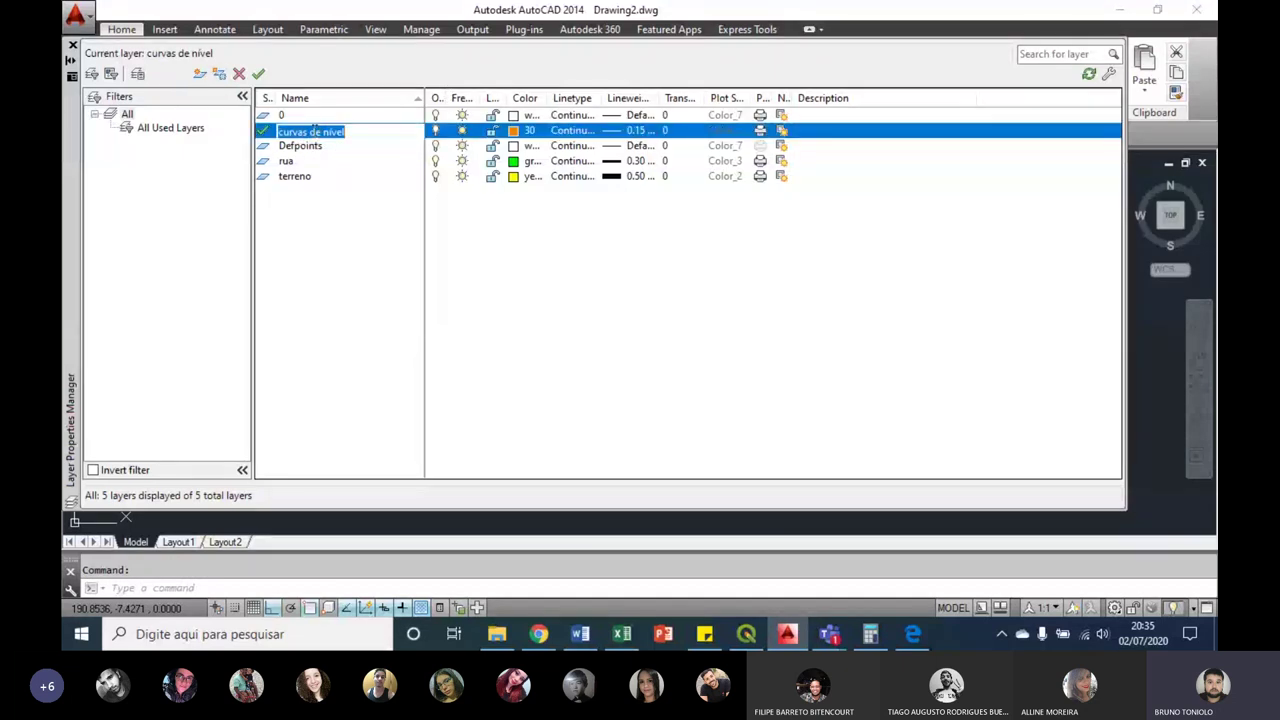
text(curv)
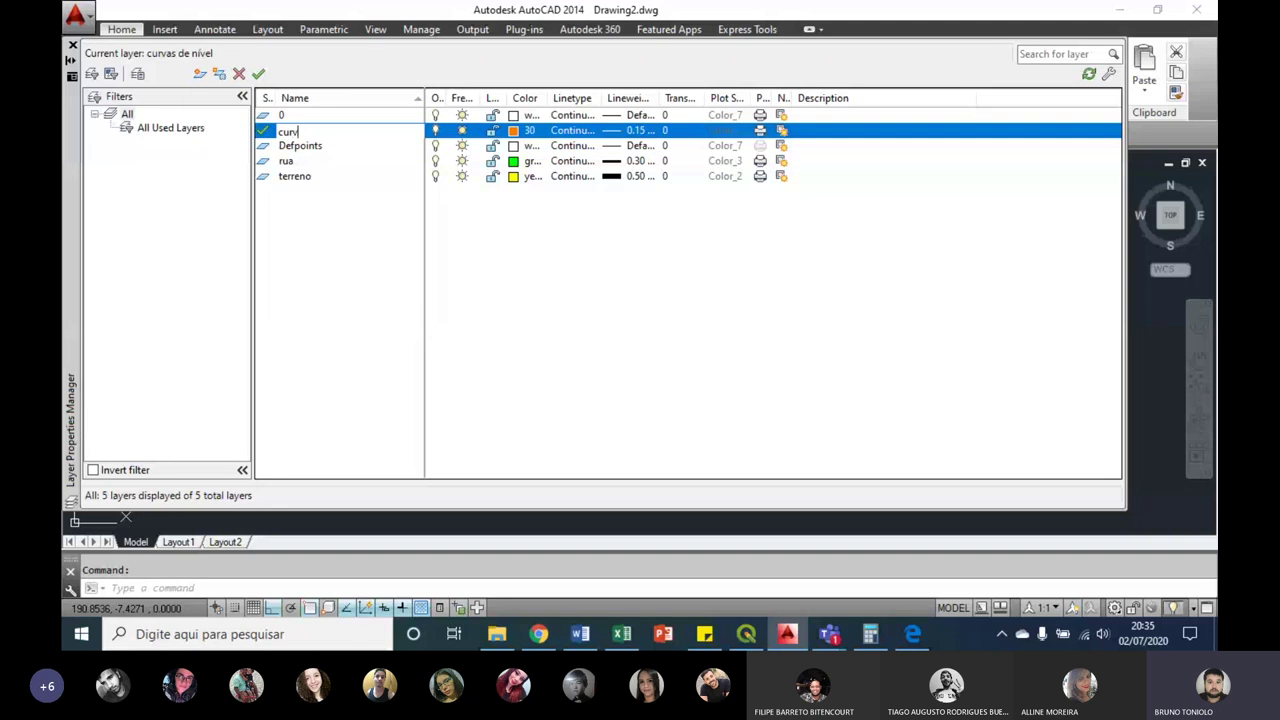
text(as_nivel)
key(Return)
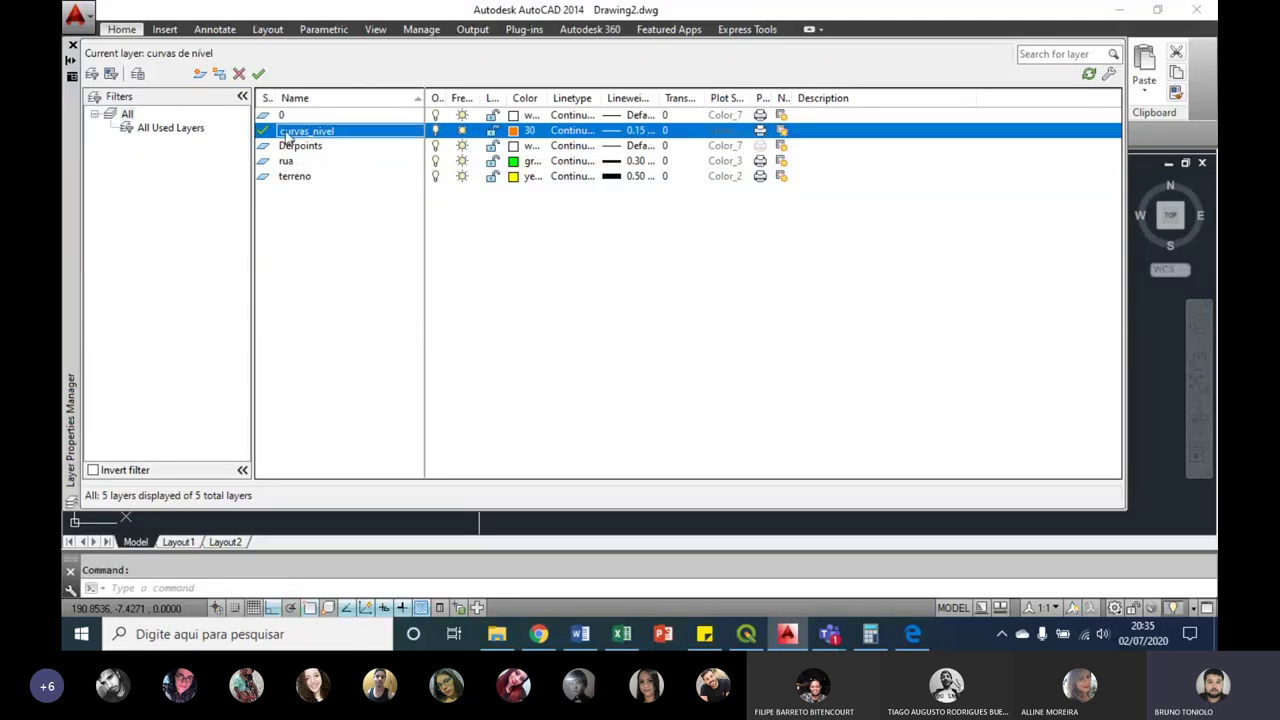
Step: Close the layer manager and pan to the contours around the section line
click(72, 46)
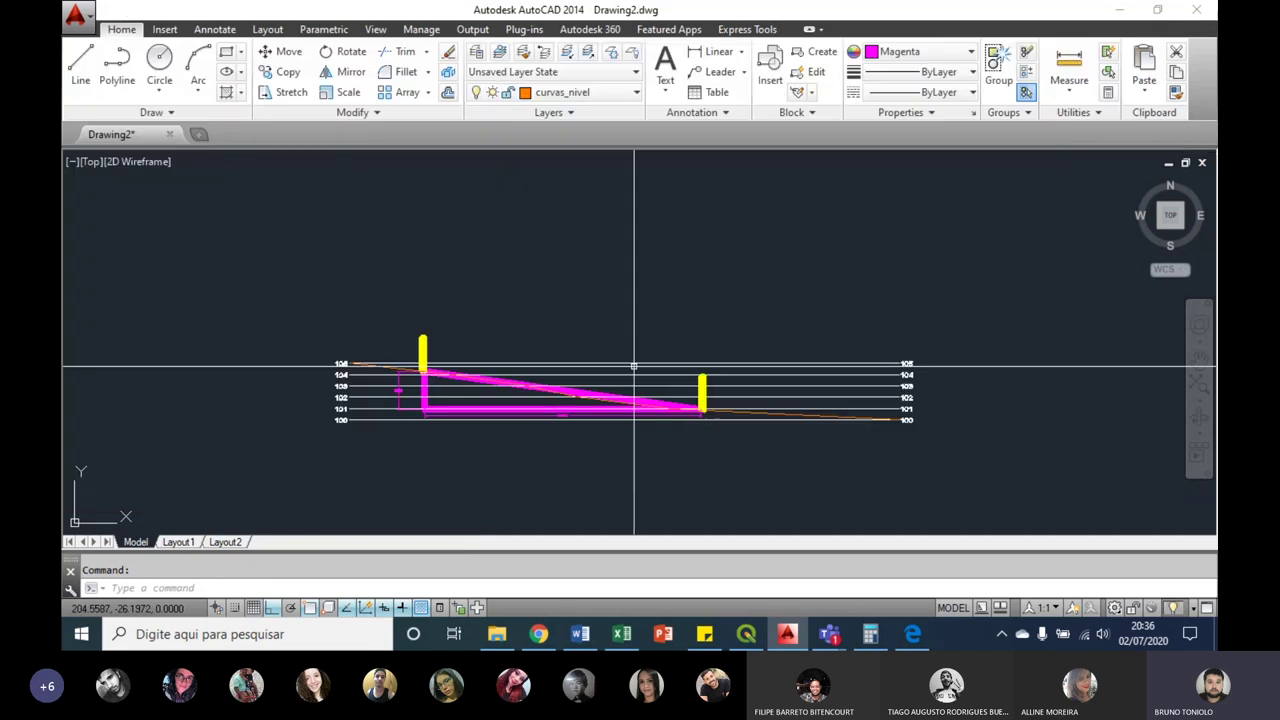
scroll(660, 375, down, 2)
scroll(670, 375, down, 3)
scroll(460, 300, up, 8)
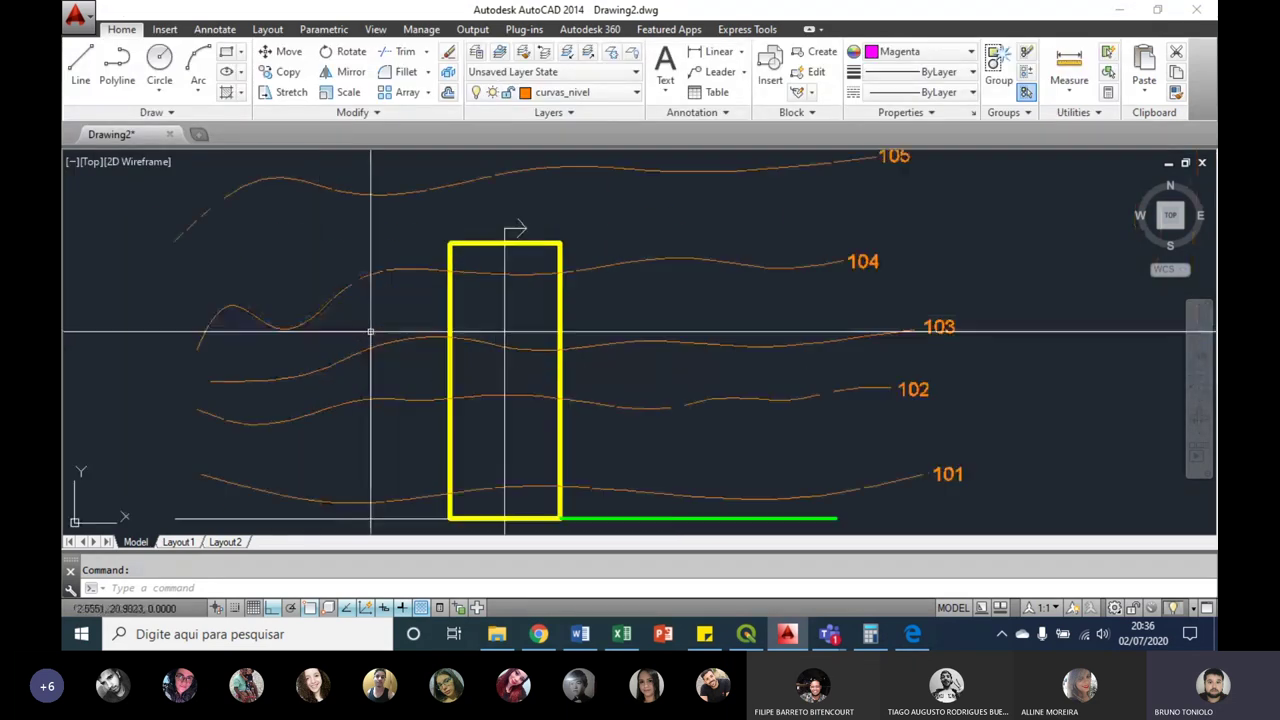
middle_drag(458, 300, 500, 204)
click(532, 250)
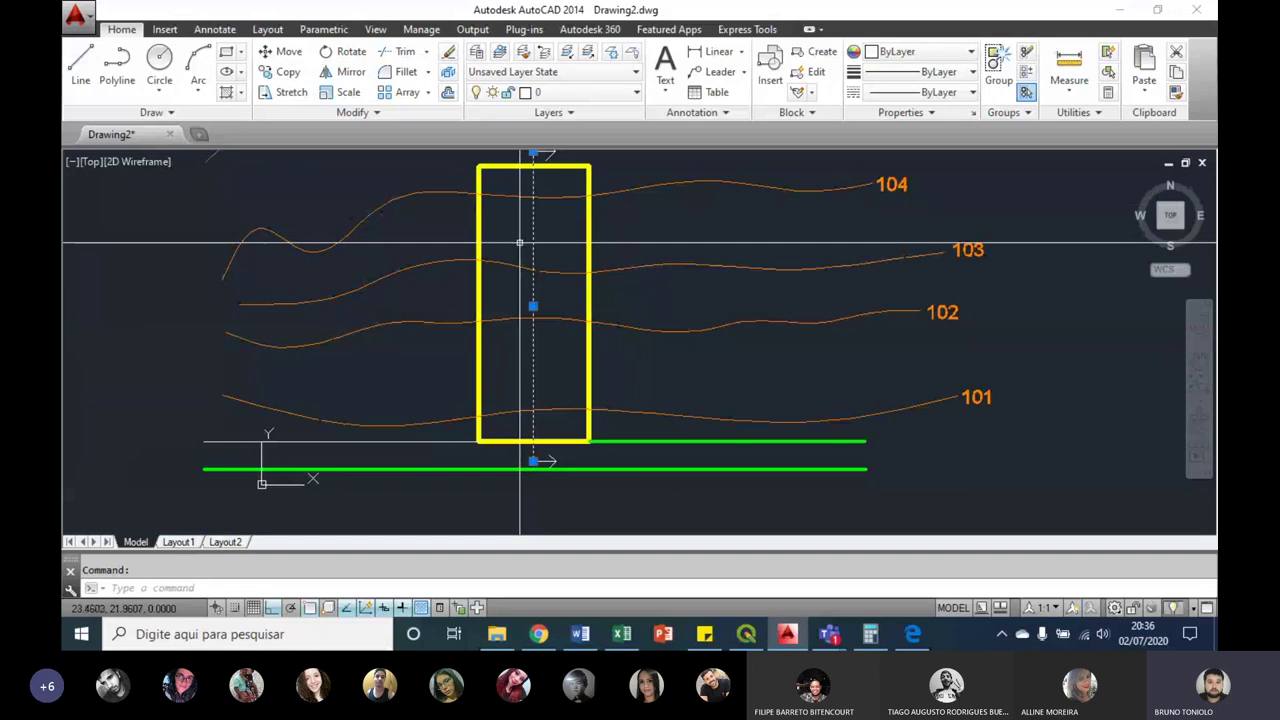
mouse_move(536, 248)
middle_down()
mouse_move(564, 321)
mouse_move(588, 258)
middle_up()
key(Escape)
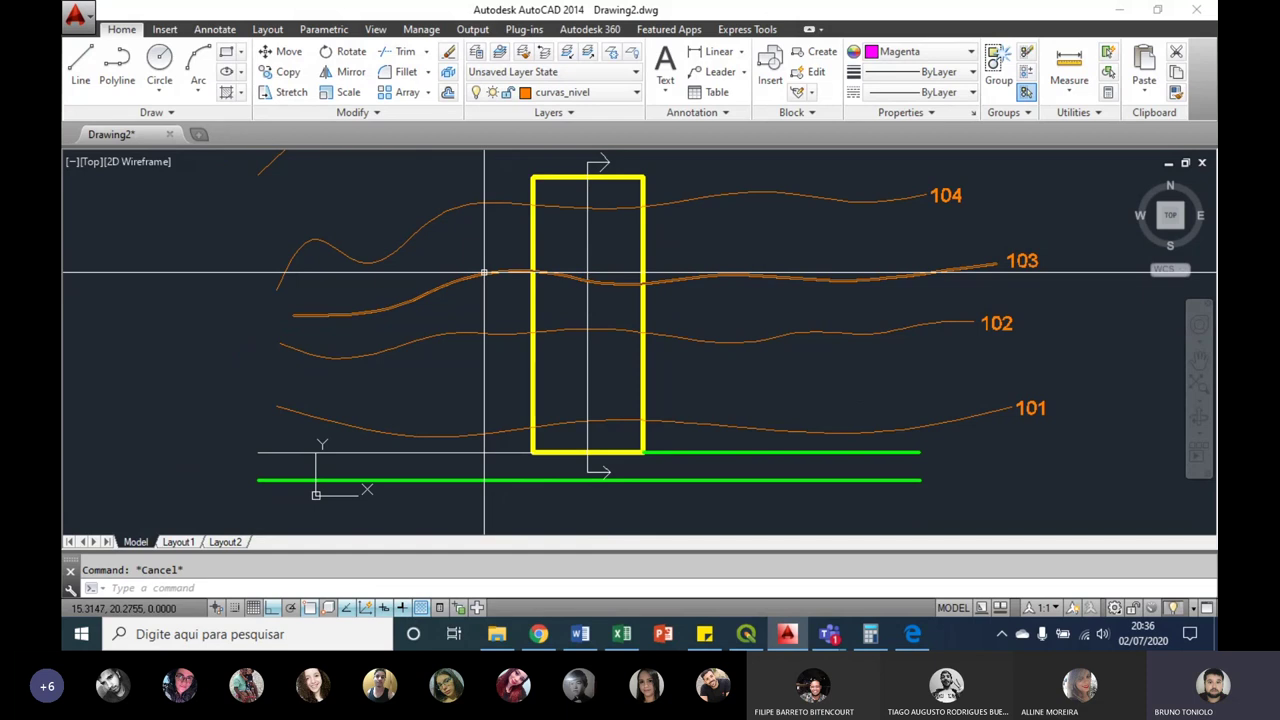
Step: Inspect the model in SW Isometric view, zooming in and out
click(1163, 230)
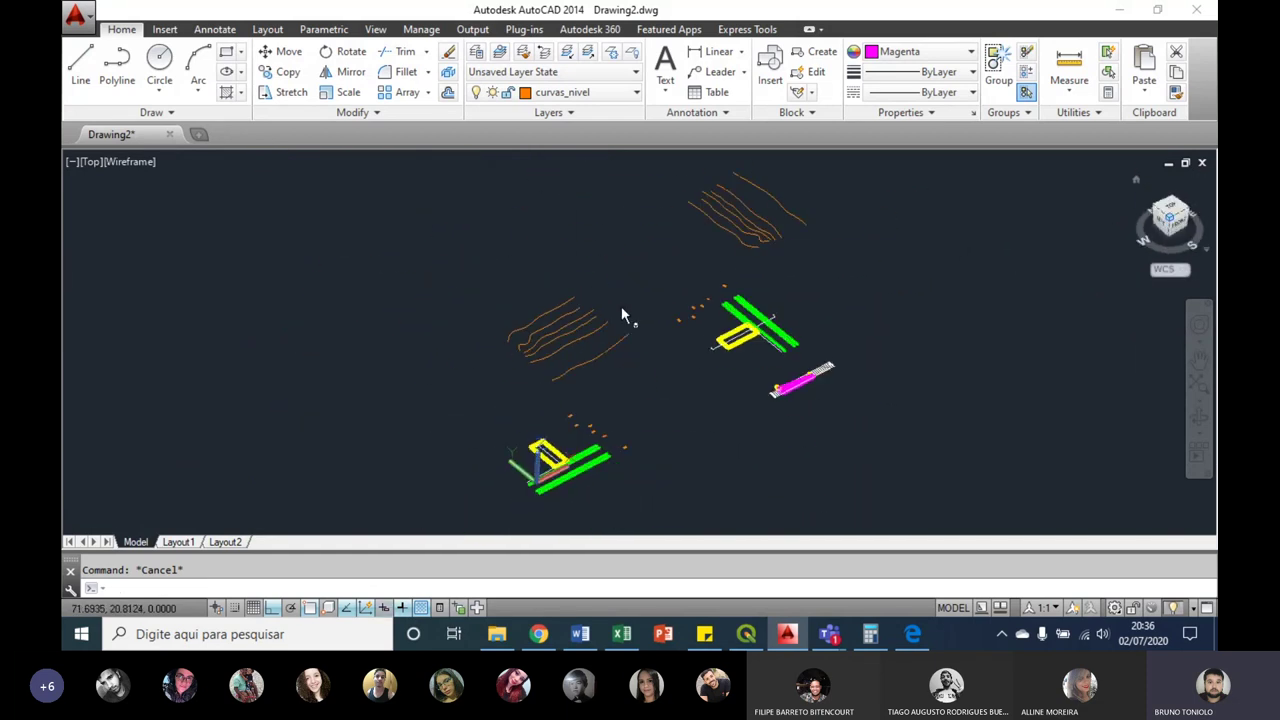
scroll(545, 347, up, 3)
scroll(590, 334, down, 1)
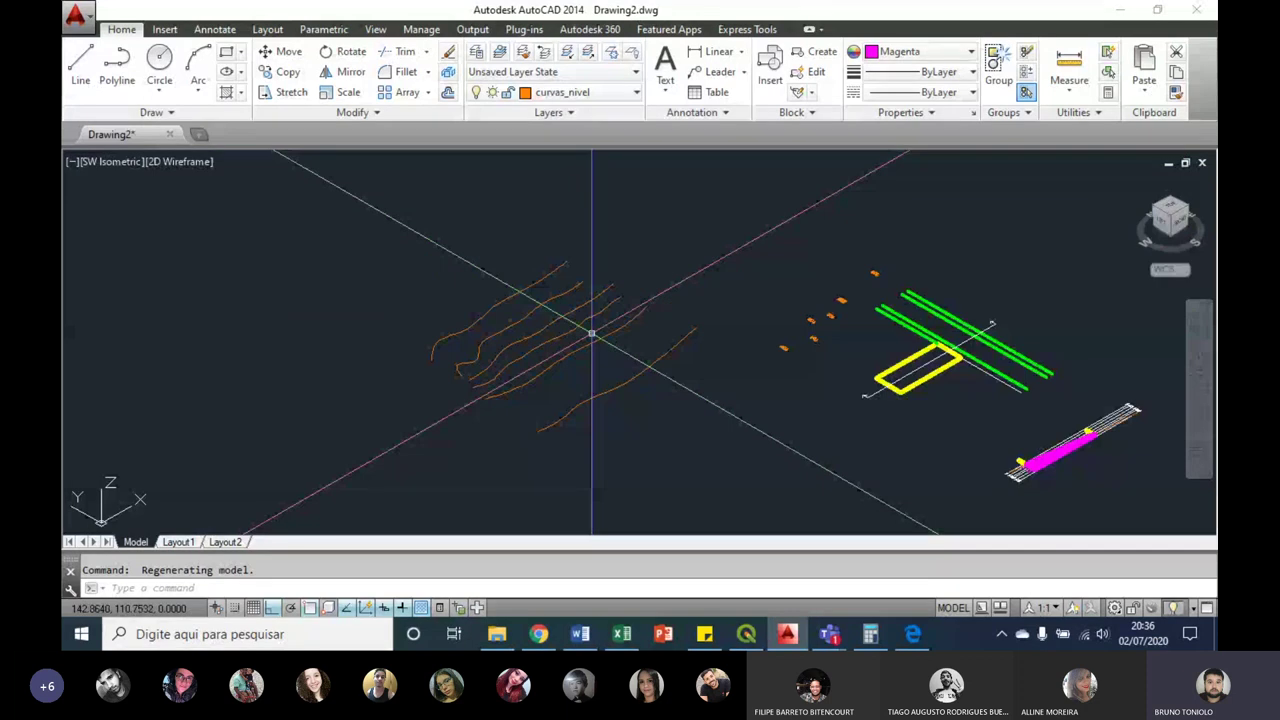
scroll(592, 334, up, 3)
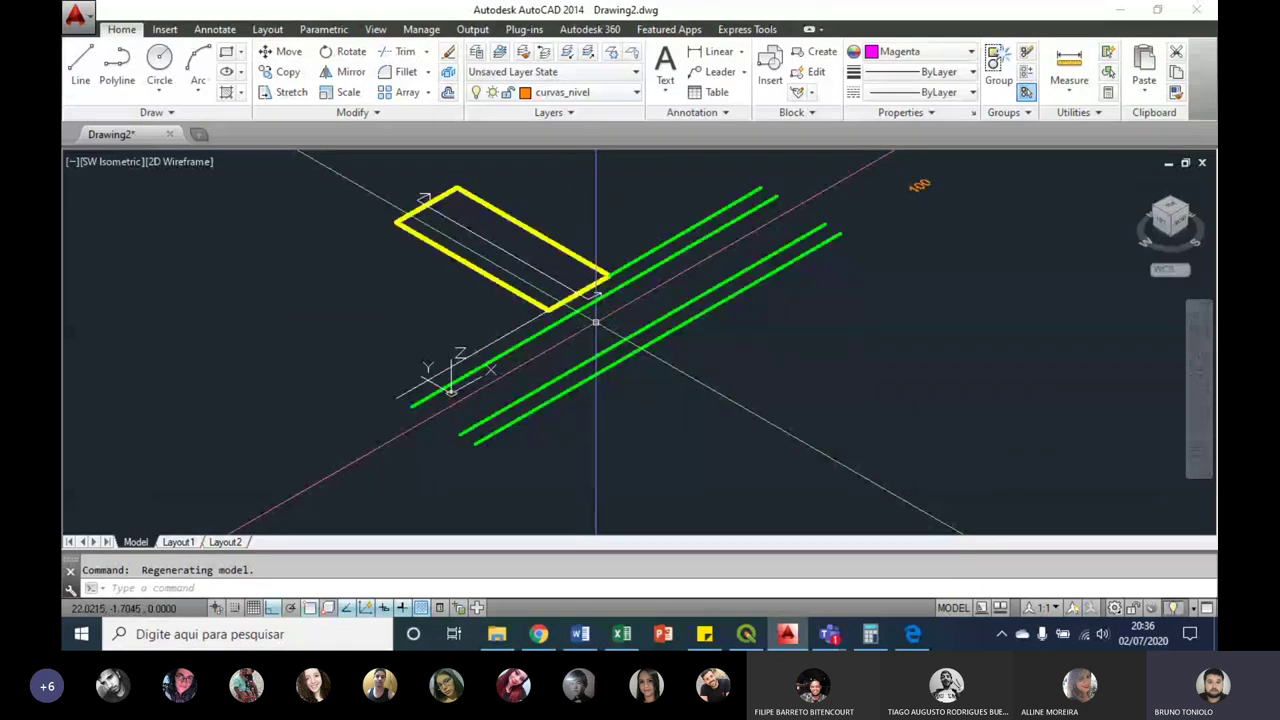
scroll(487, 365, down, 2)
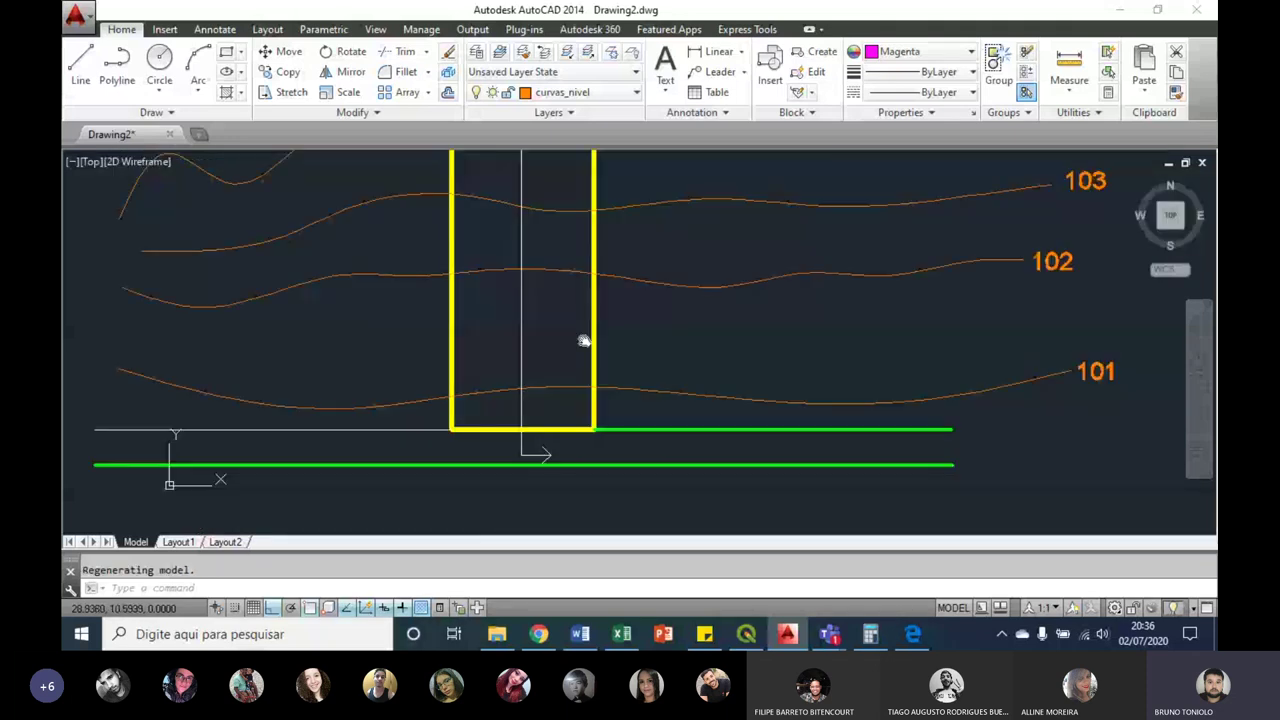
scroll(584, 341, down, 2)
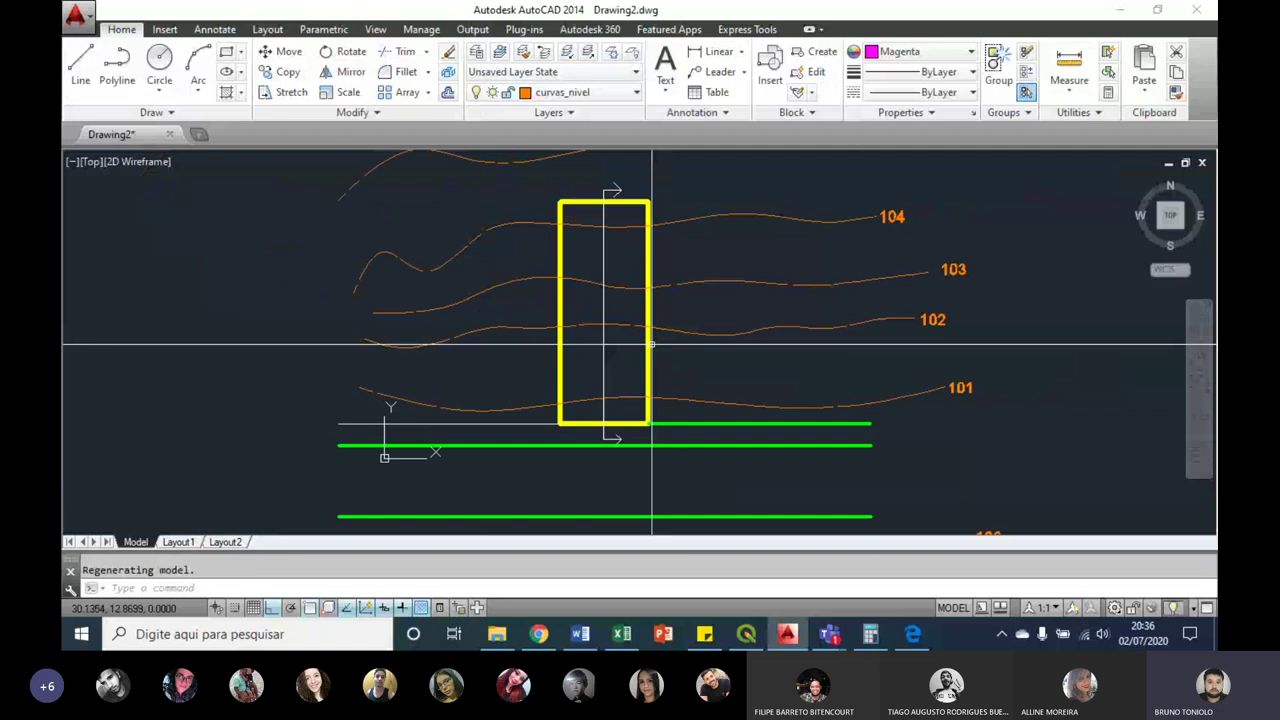
text(QP)
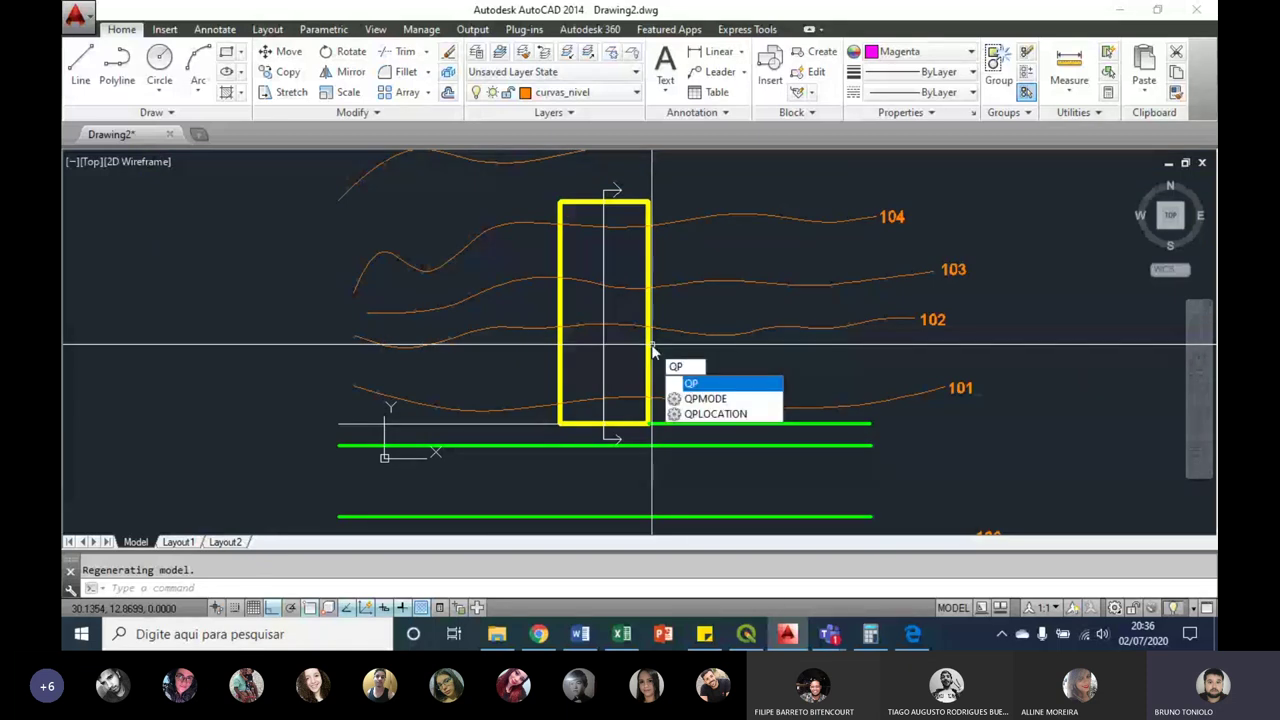
key(Return)
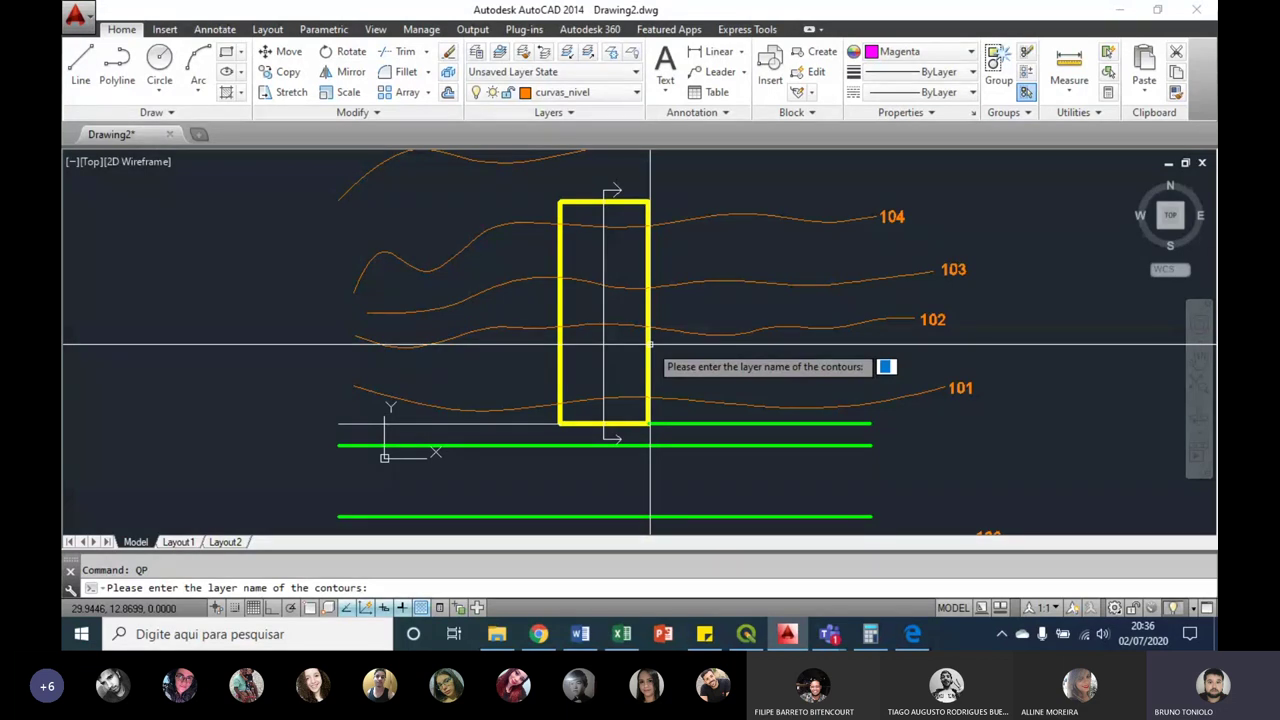
text(cu)
text(rvas_)
text(nivel)
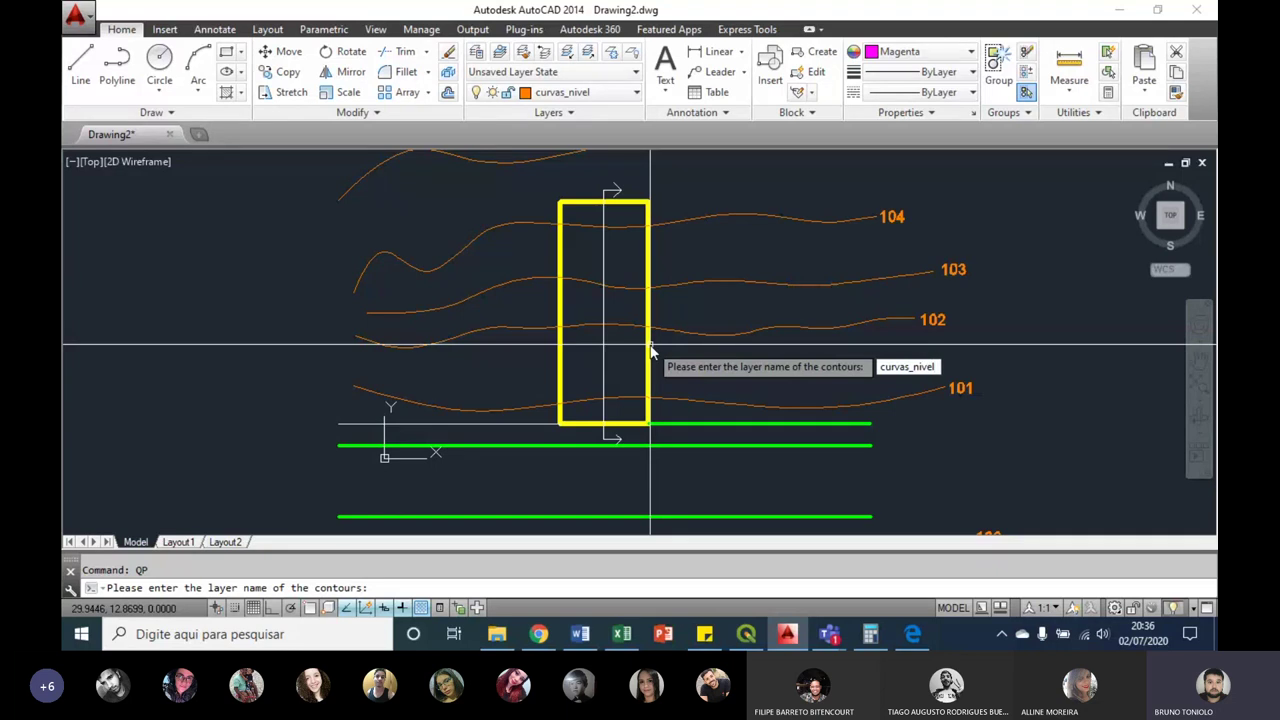
key(Return)
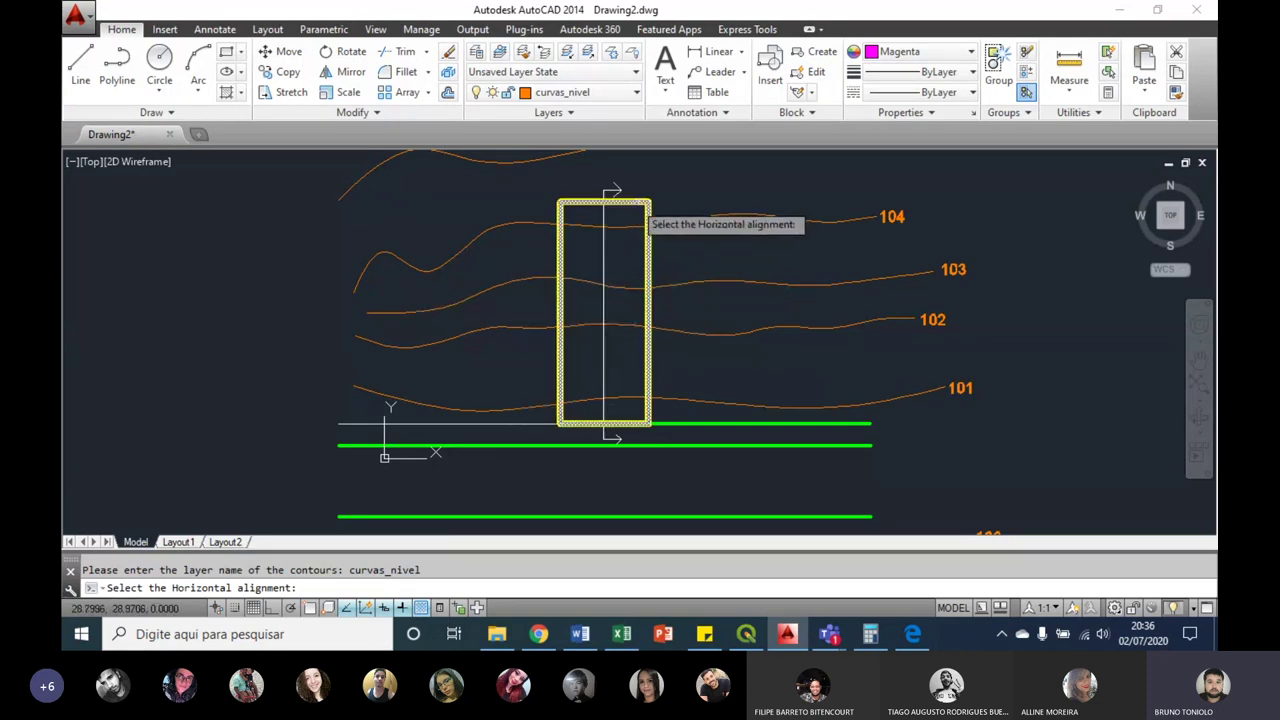
scroll(586, 187, up, 2)
scroll(594, 189, up, 2)
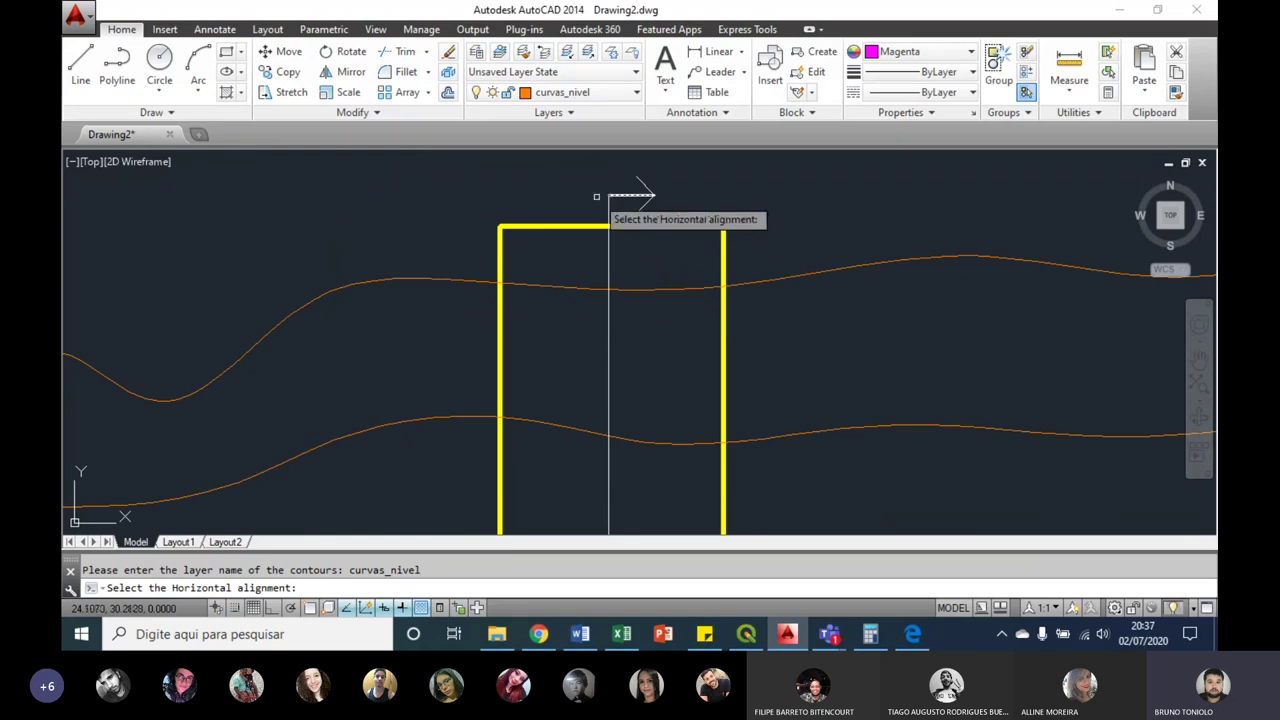
scroll(608, 195, down, 3)
scroll(608, 212, up, 2)
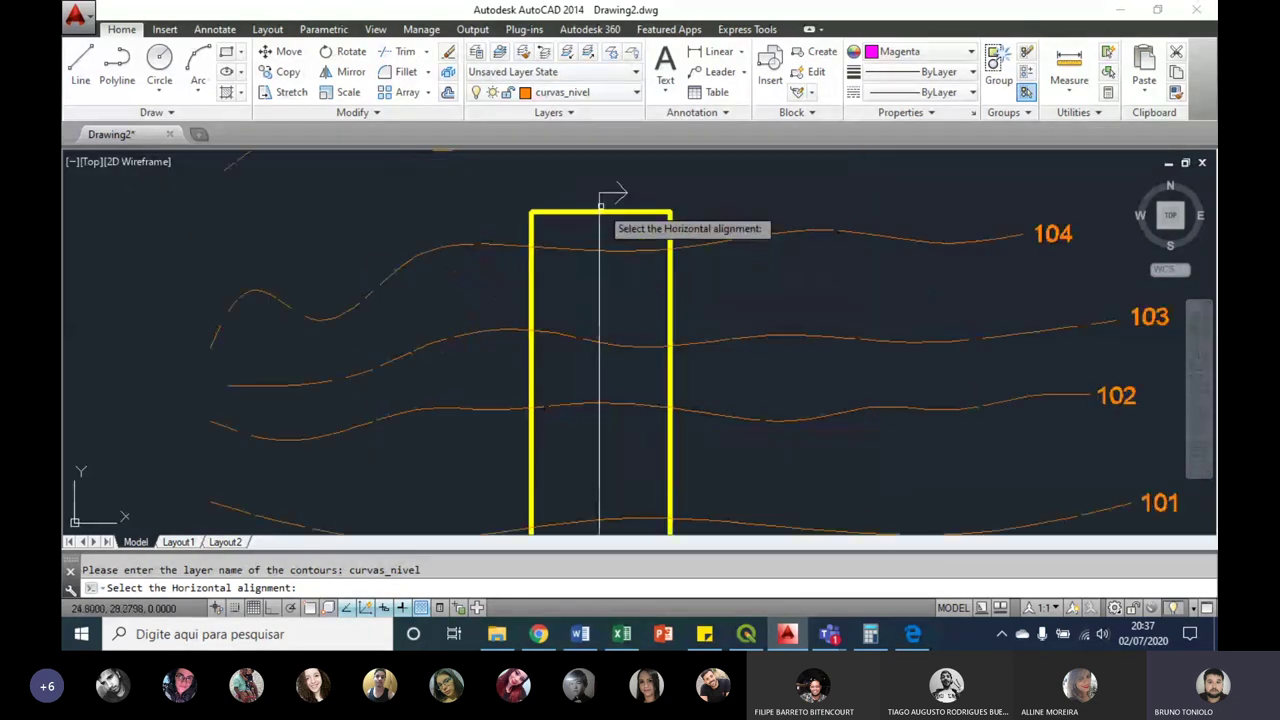
click(600, 204)
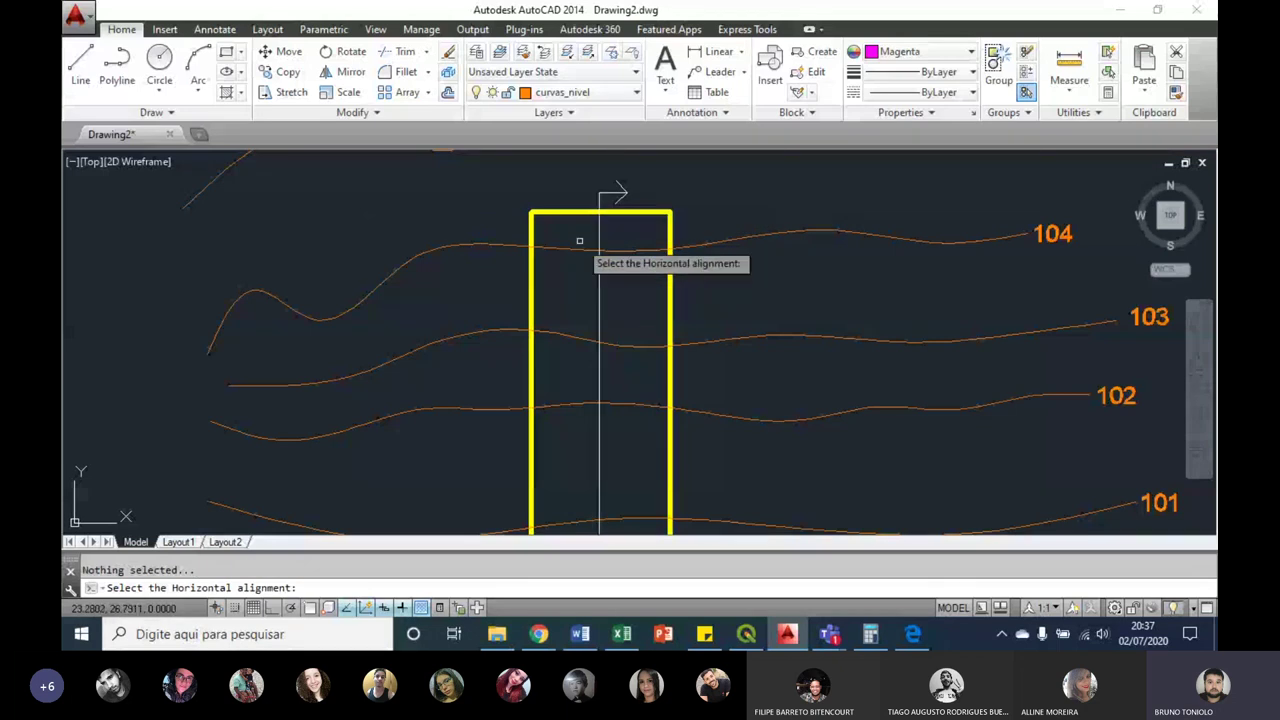
scroll(600, 193, up, 3)
scroll(600, 193, up, 2)
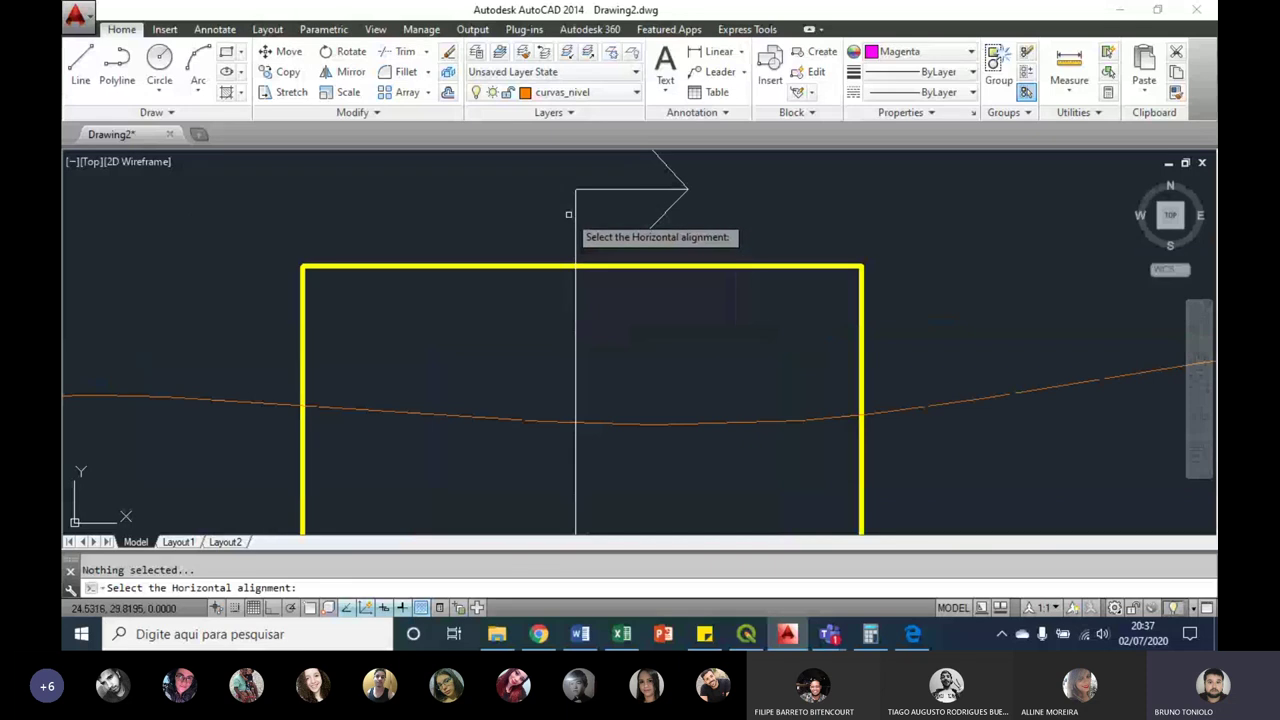
scroll(568, 214, down, 3)
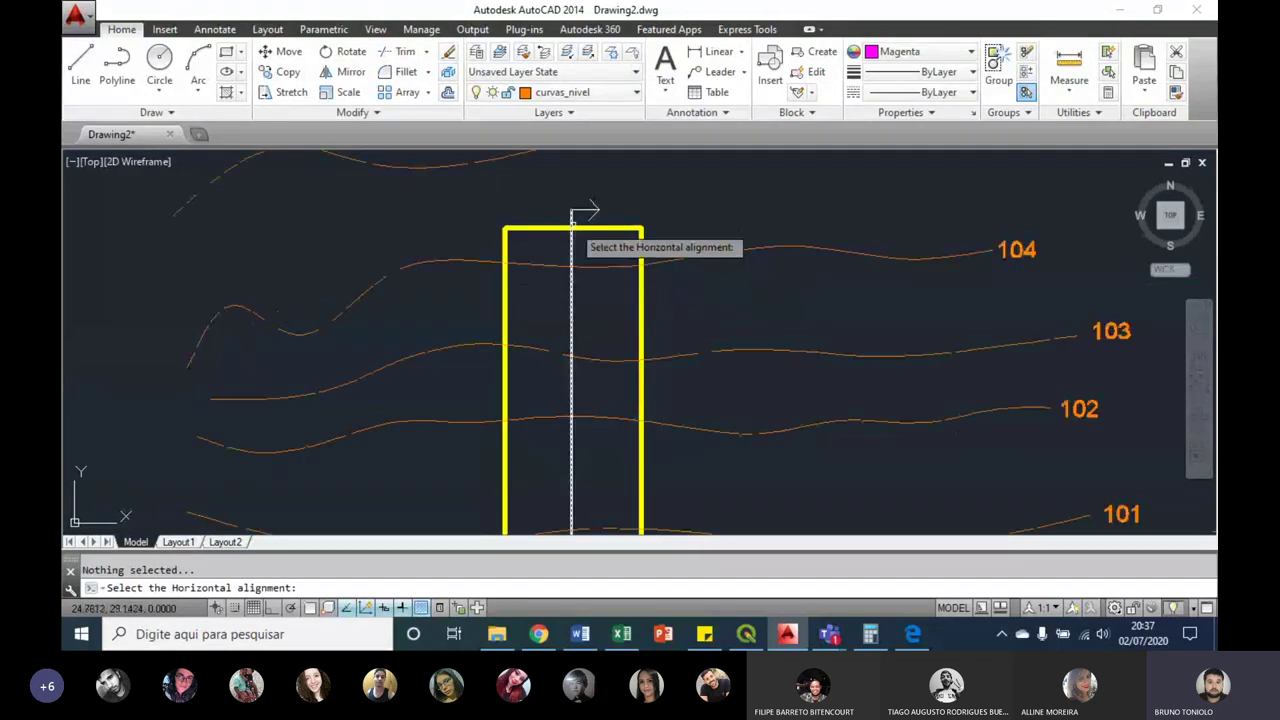
scroll(572, 217, up, 4)
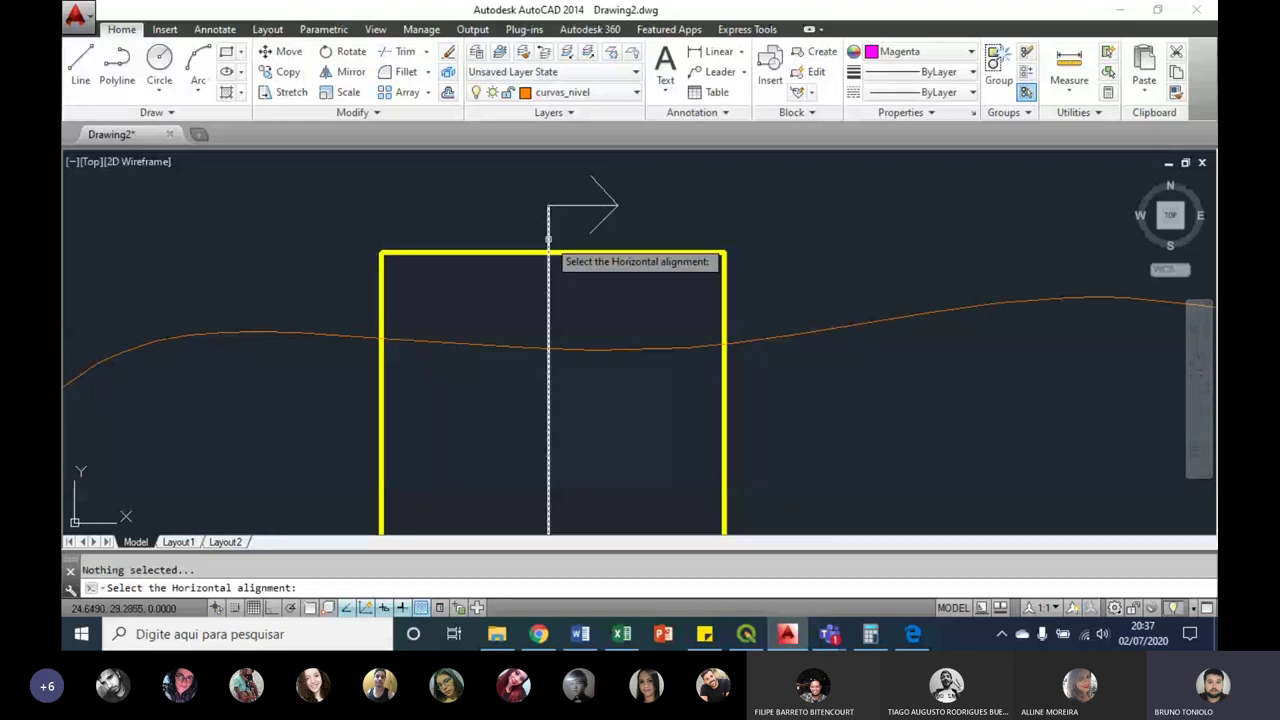
scroll(558, 200, up, 5)
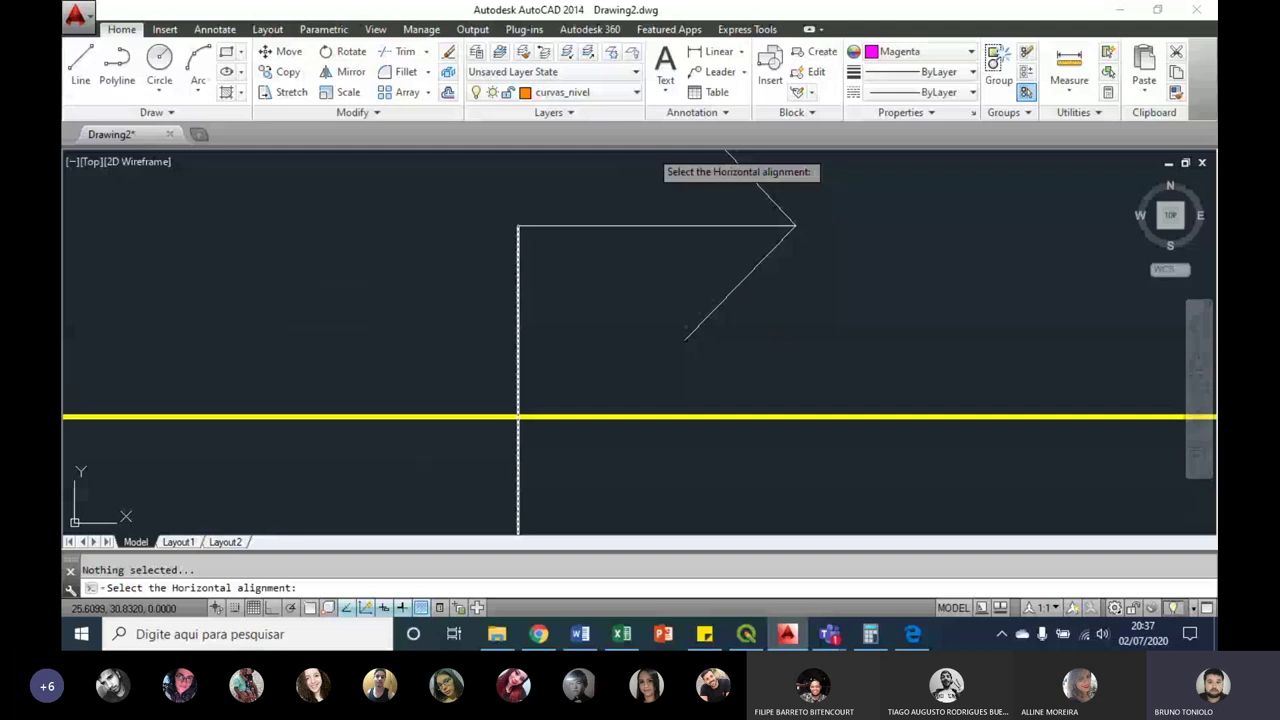
scroll(540, 262, down, 2)
key(Escape)
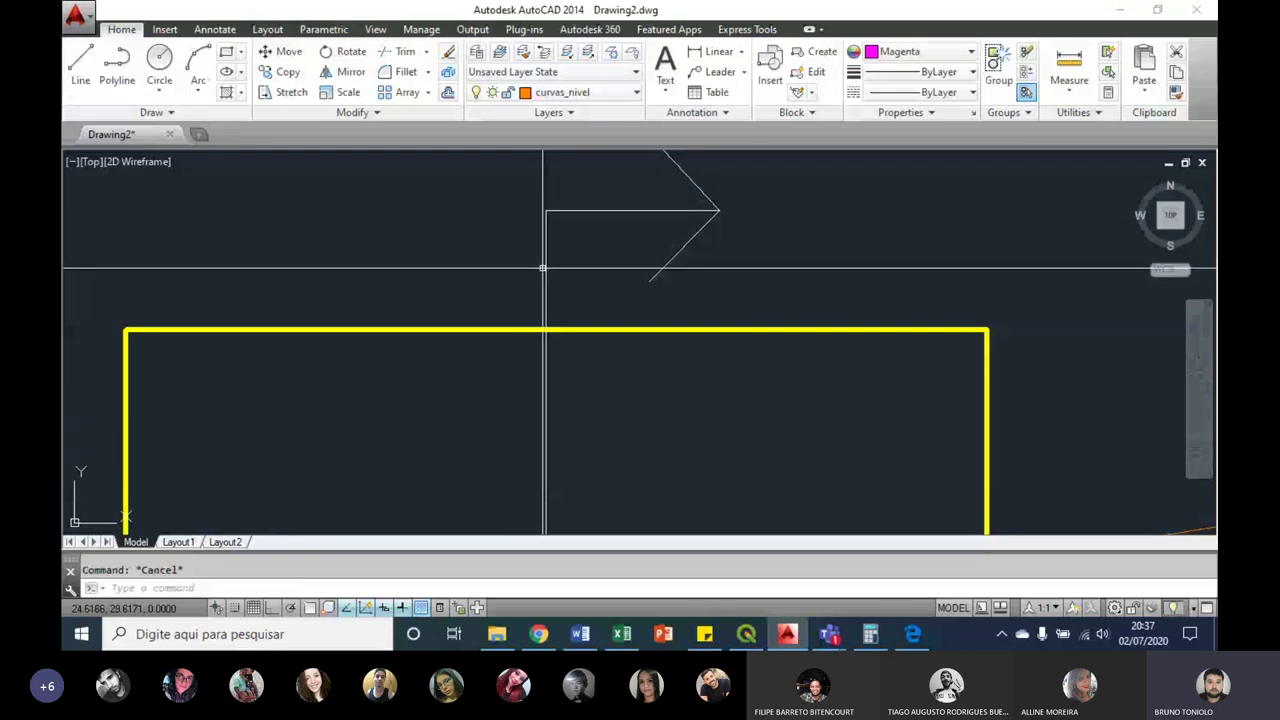
Step: Select the vertical section line, check its properties, and recentre the view on it
click(542, 268)
text(mi)
key(Escape)
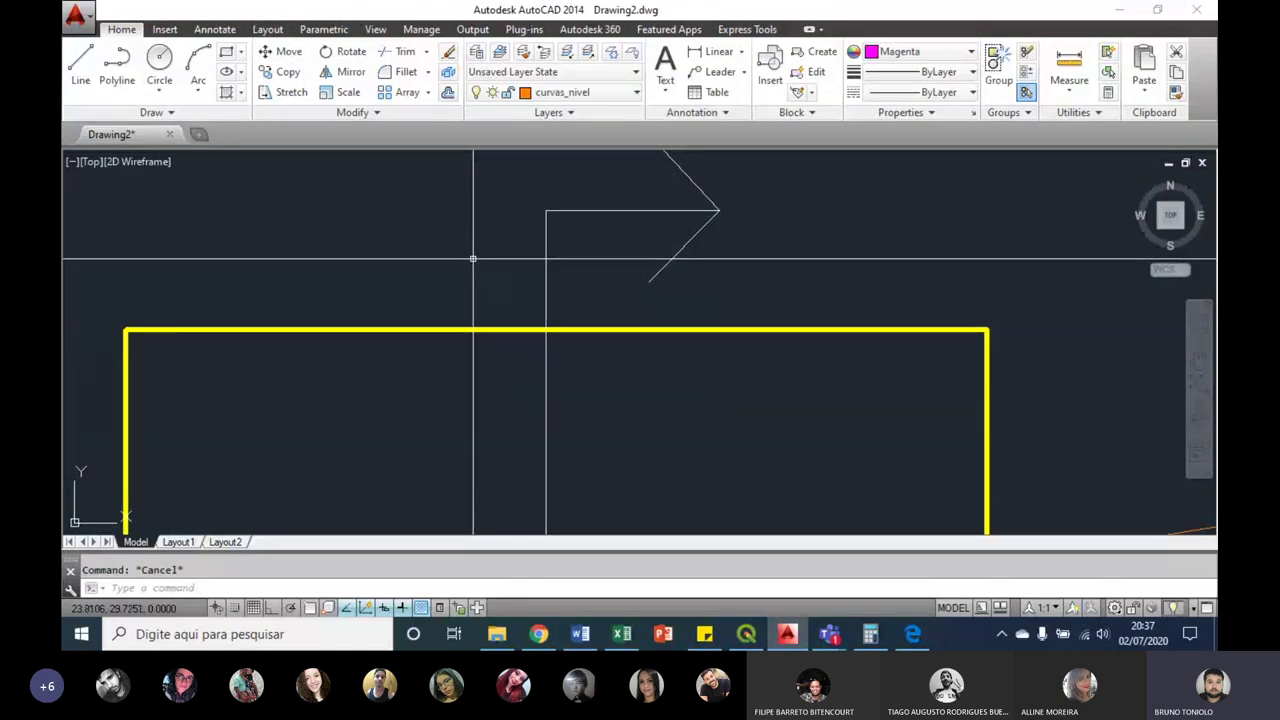
click(546, 226)
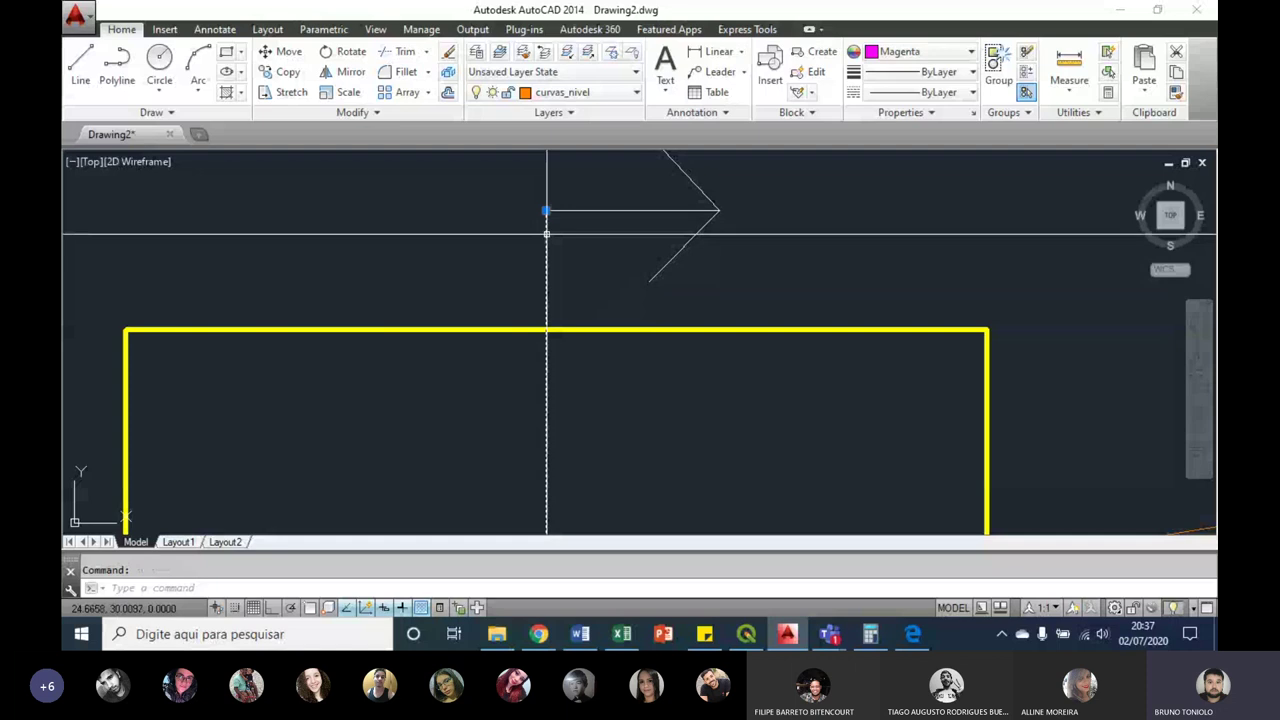
right_click(527, 208)
click(577, 586)
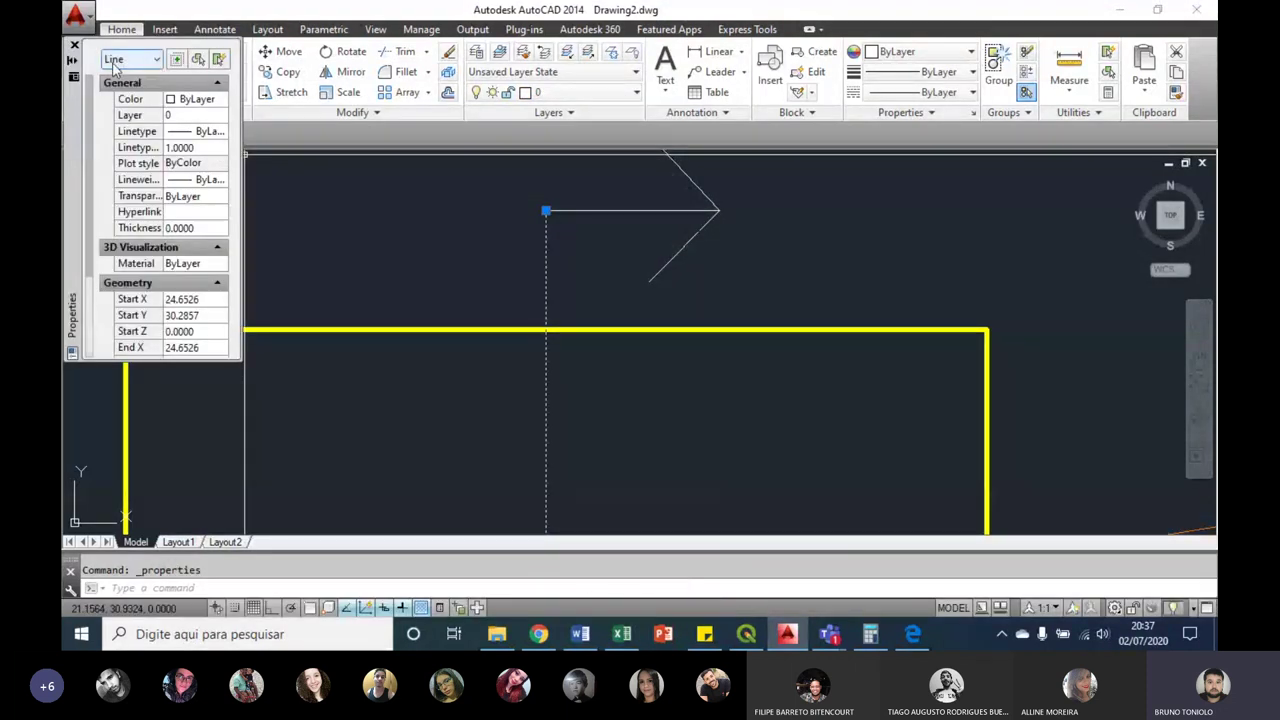
middle_drag(545, 210, 635, 231)
key(Escape)
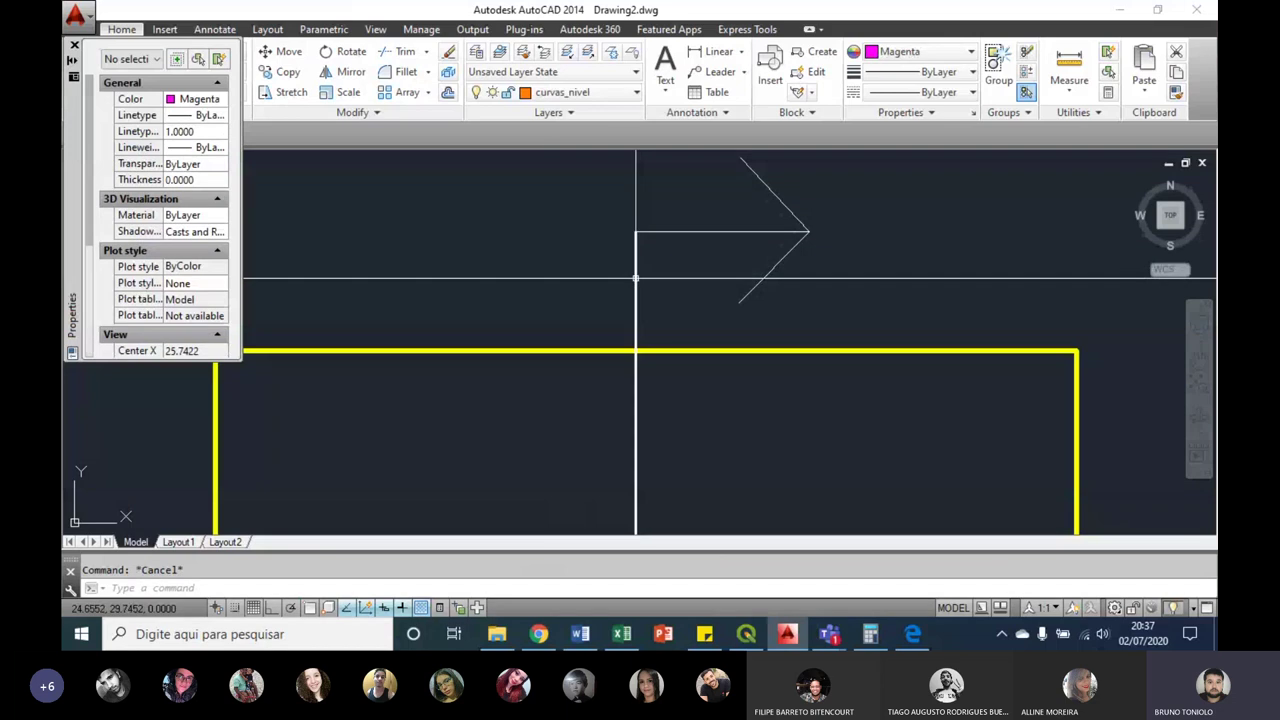
Step: Convert the vertical section line into a polyline with PEDIT
text(pe)
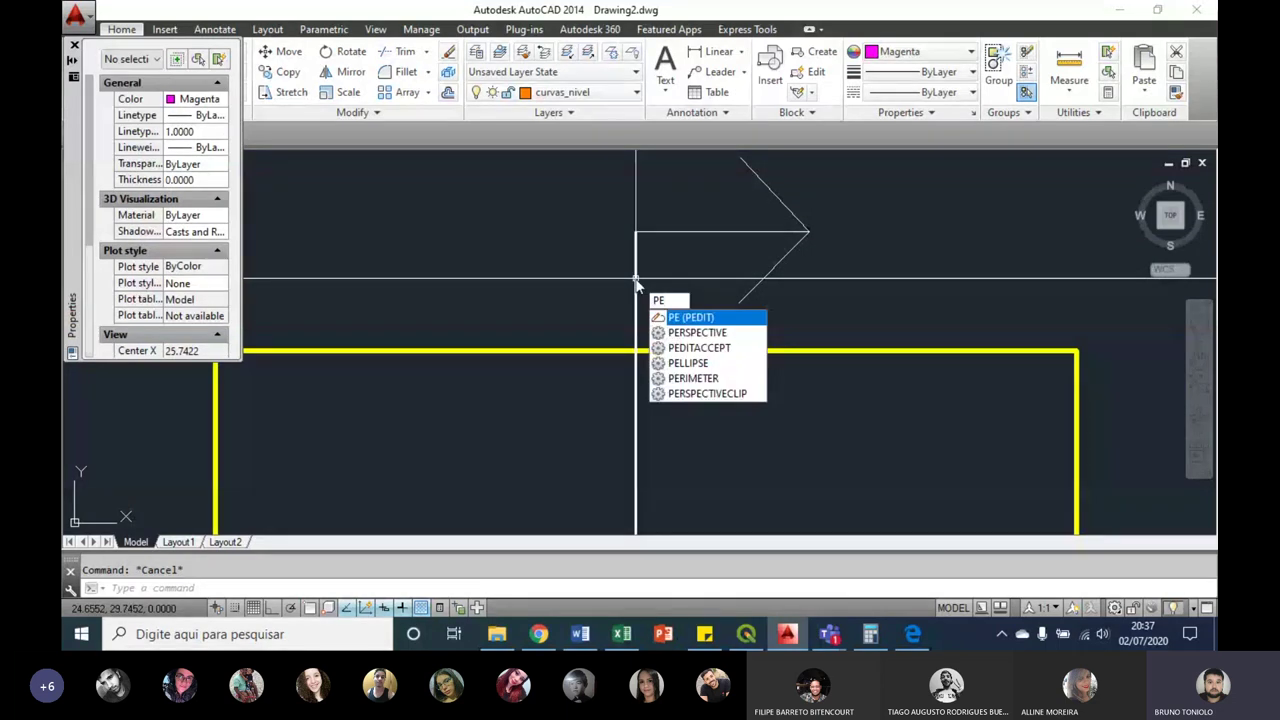
key(Return)
click(636, 283)
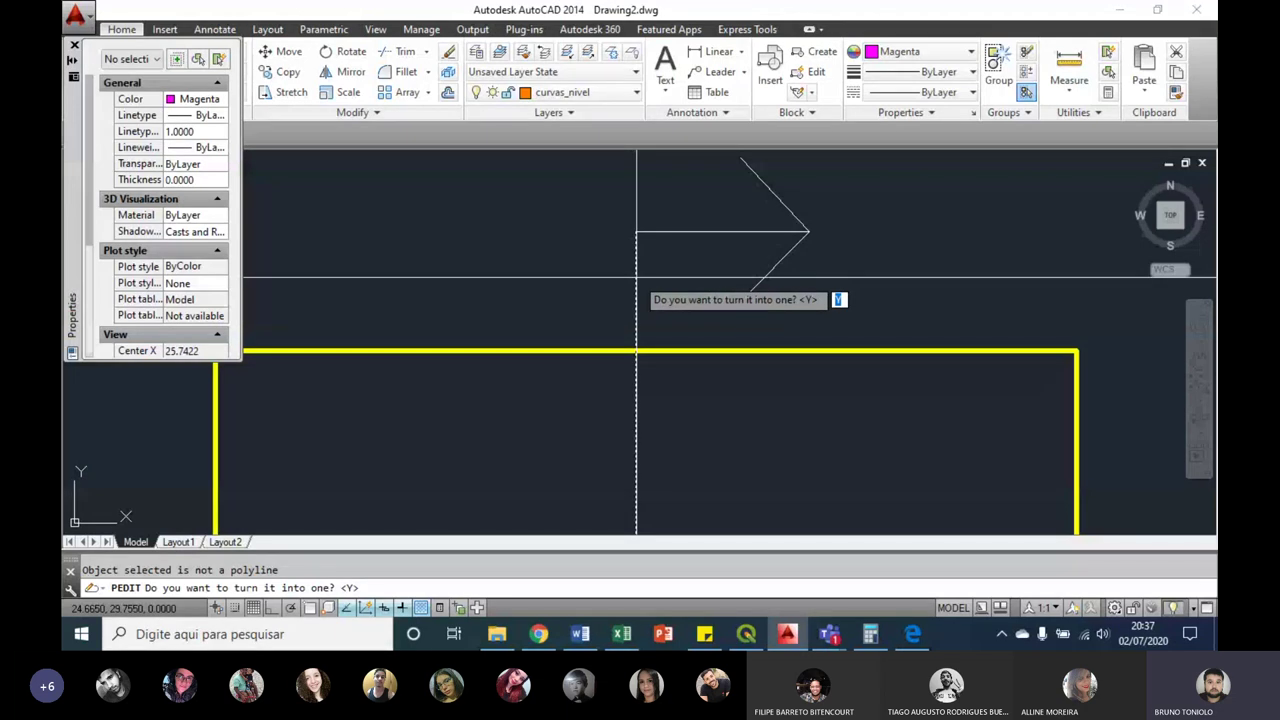
key(Return)
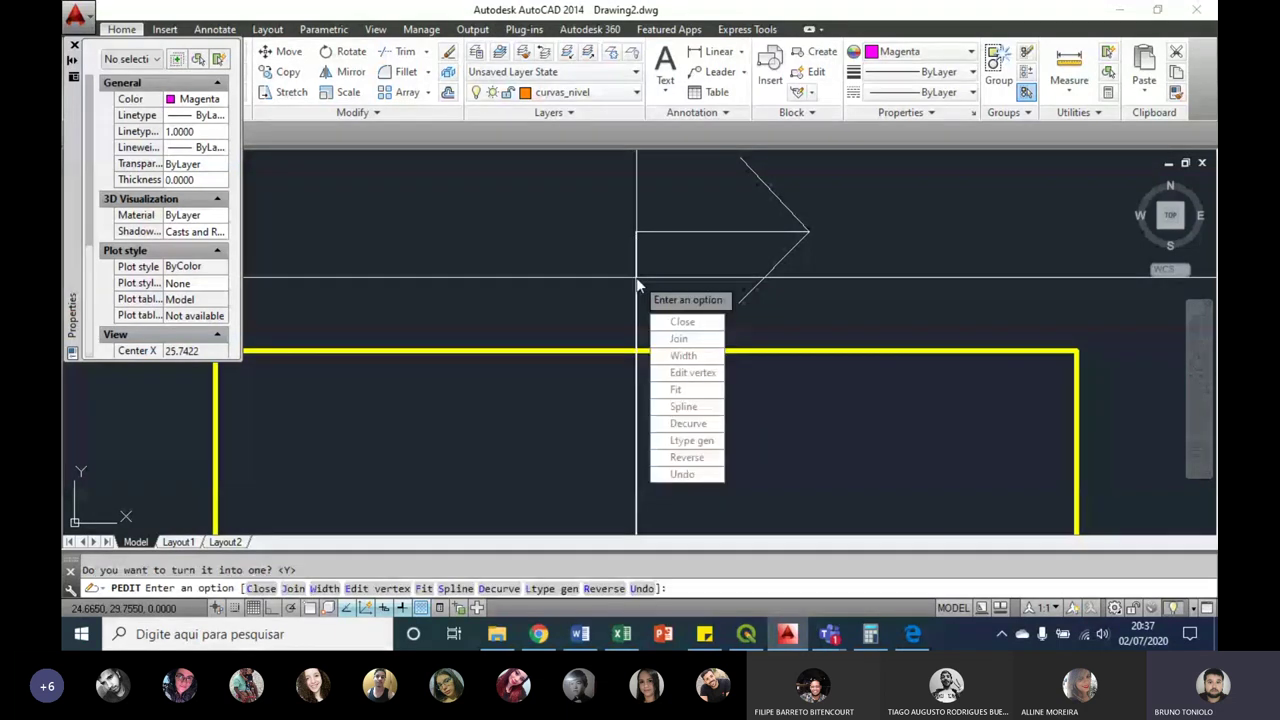
key(Escape)
click(636, 231)
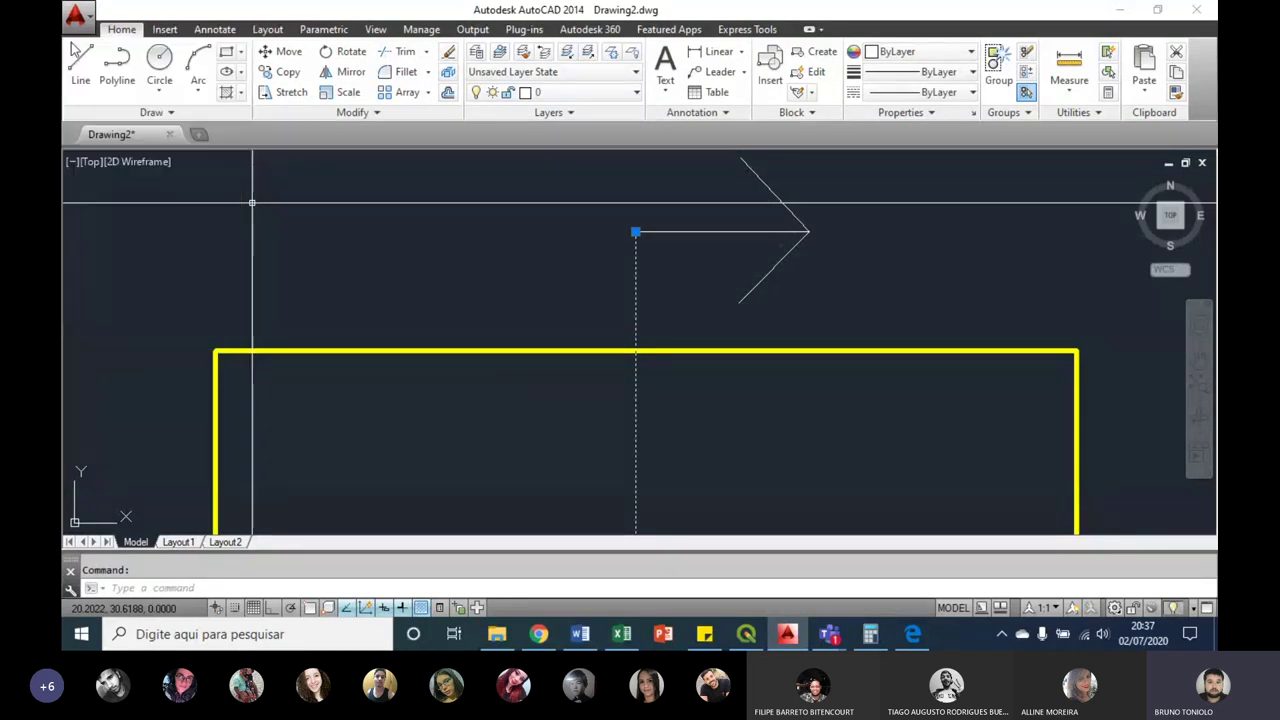
scroll(600, 290, down, 3)
Step: Start the QP profile routine with curvas_nivel as the contour layer
key(Escape)
scroll(590, 280, down, 5)
middle_drag(587, 229, 612, 234)
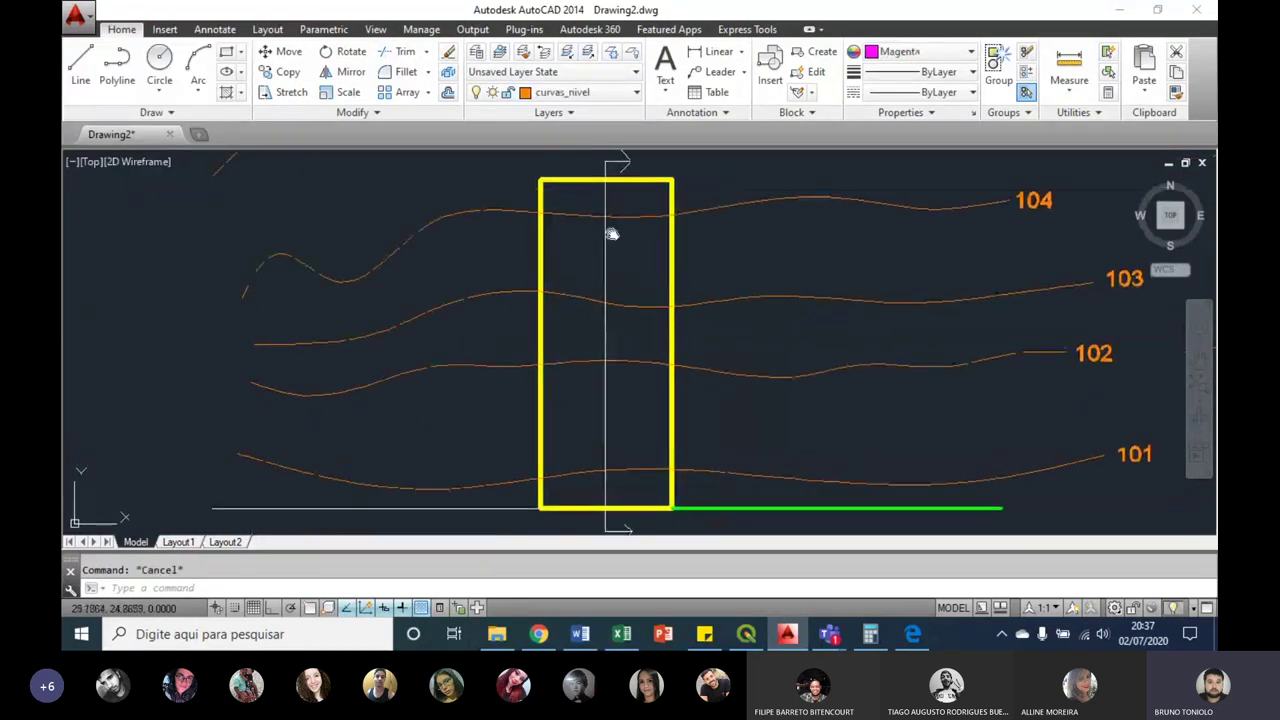
text(qp)
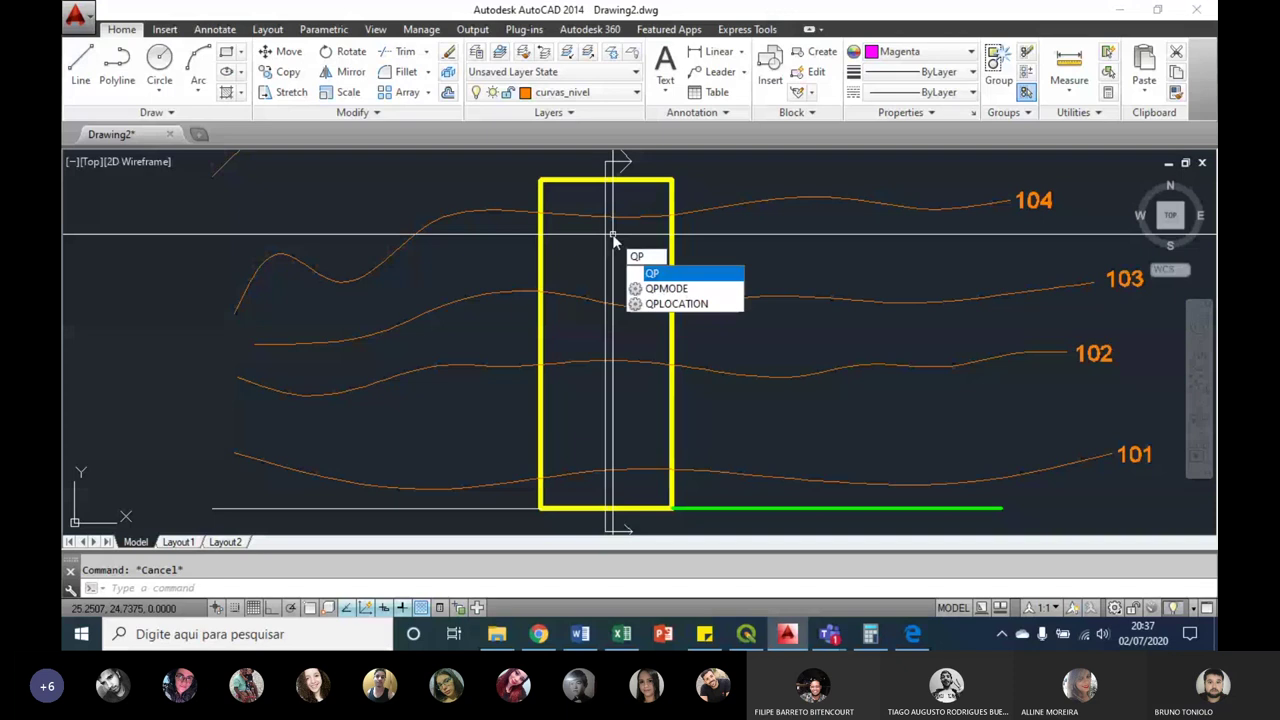
key(Return)
text(curvas_nivel)
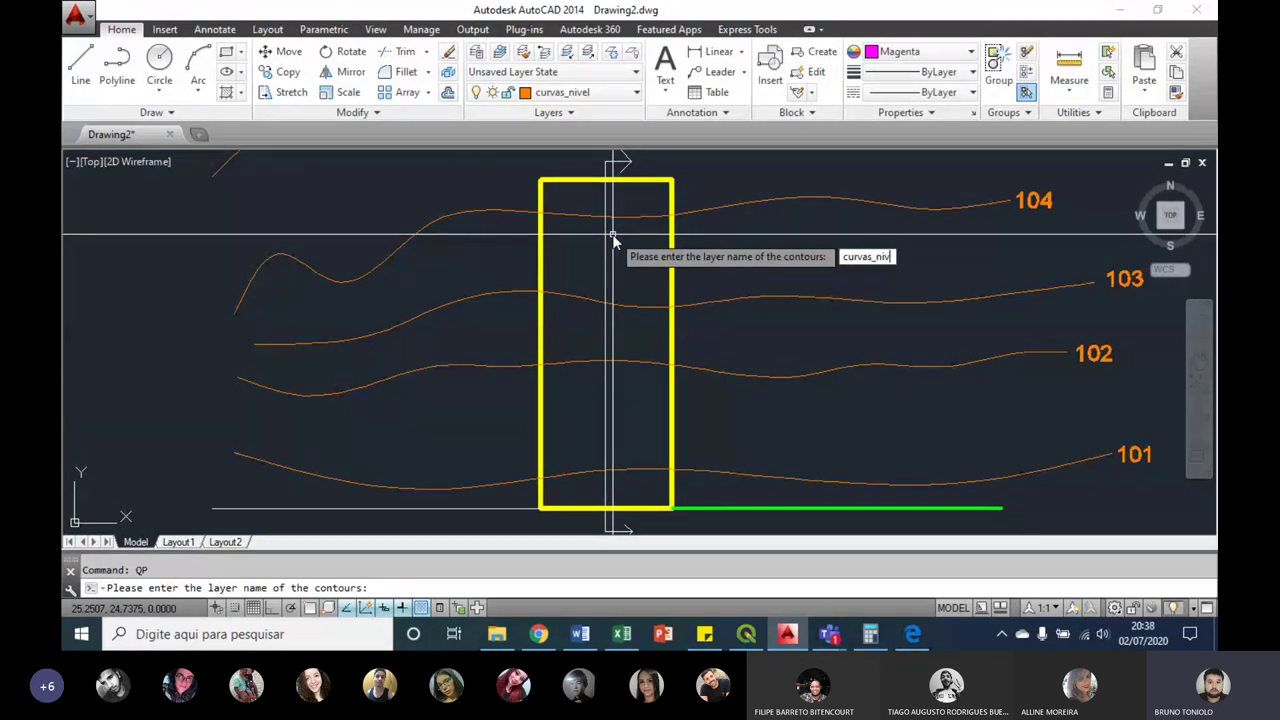
key(Return)
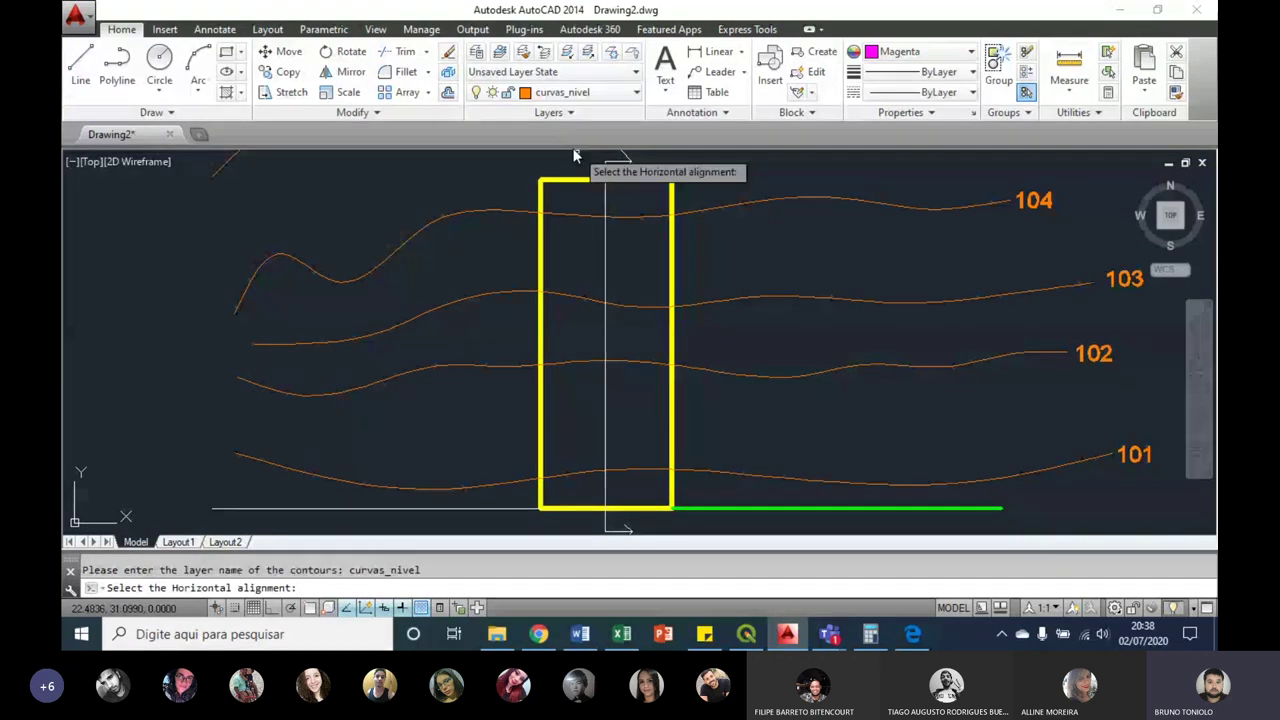
Step: Pick the section polyline as the QP horizontal alignment
scroll(590, 175, up, 4)
scroll(565, 188, down, 4)
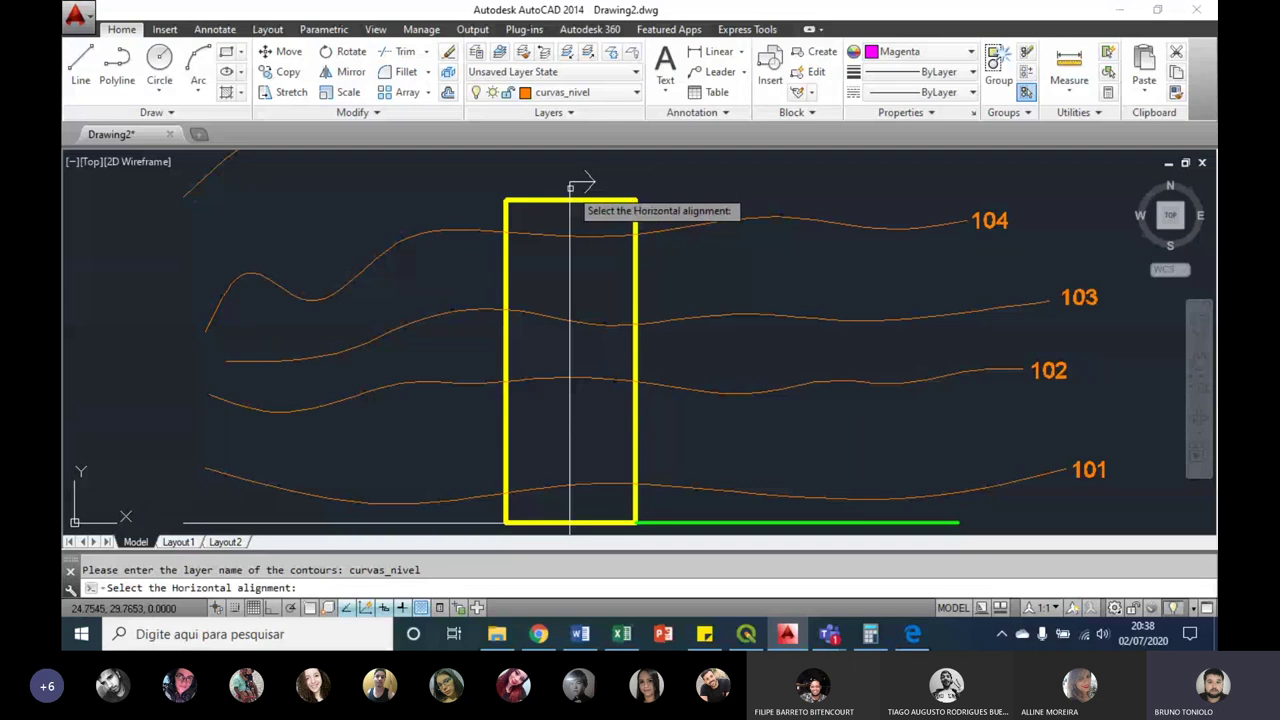
click(570, 188)
scroll(583, 420, down, 3)
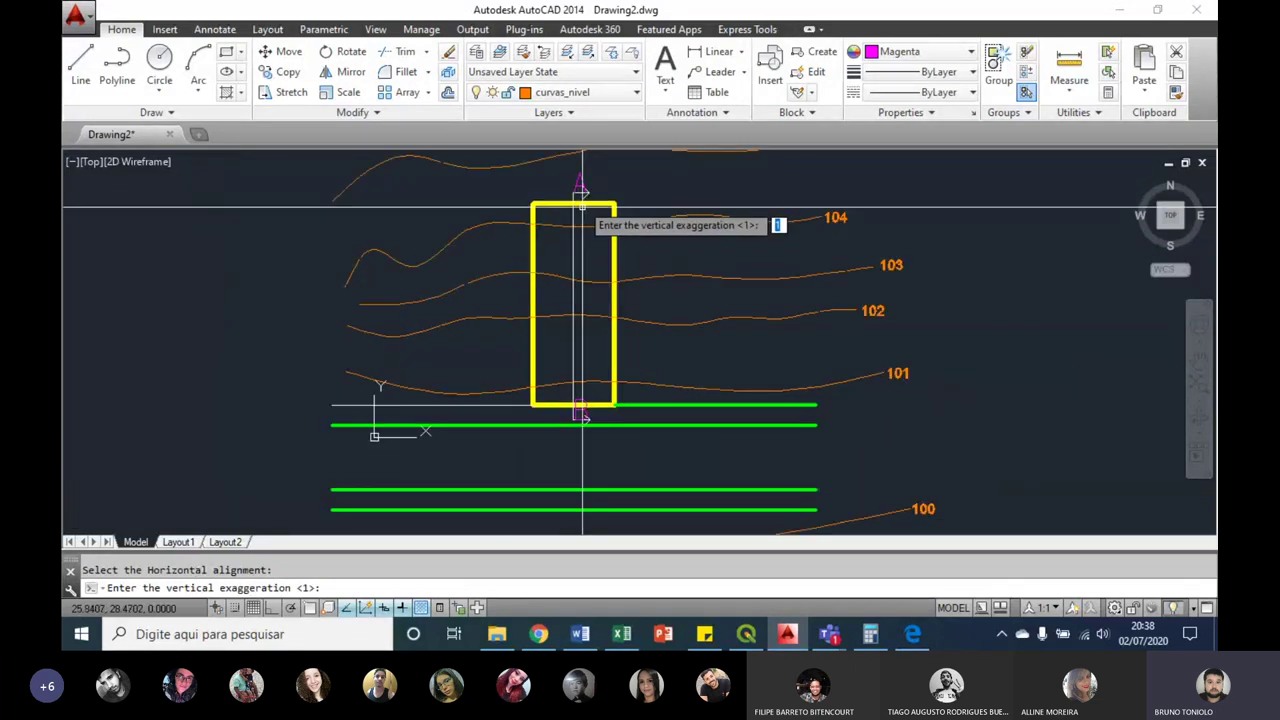
scroll(585, 300, up, 3)
middle_drag(591, 337, 572, 379)
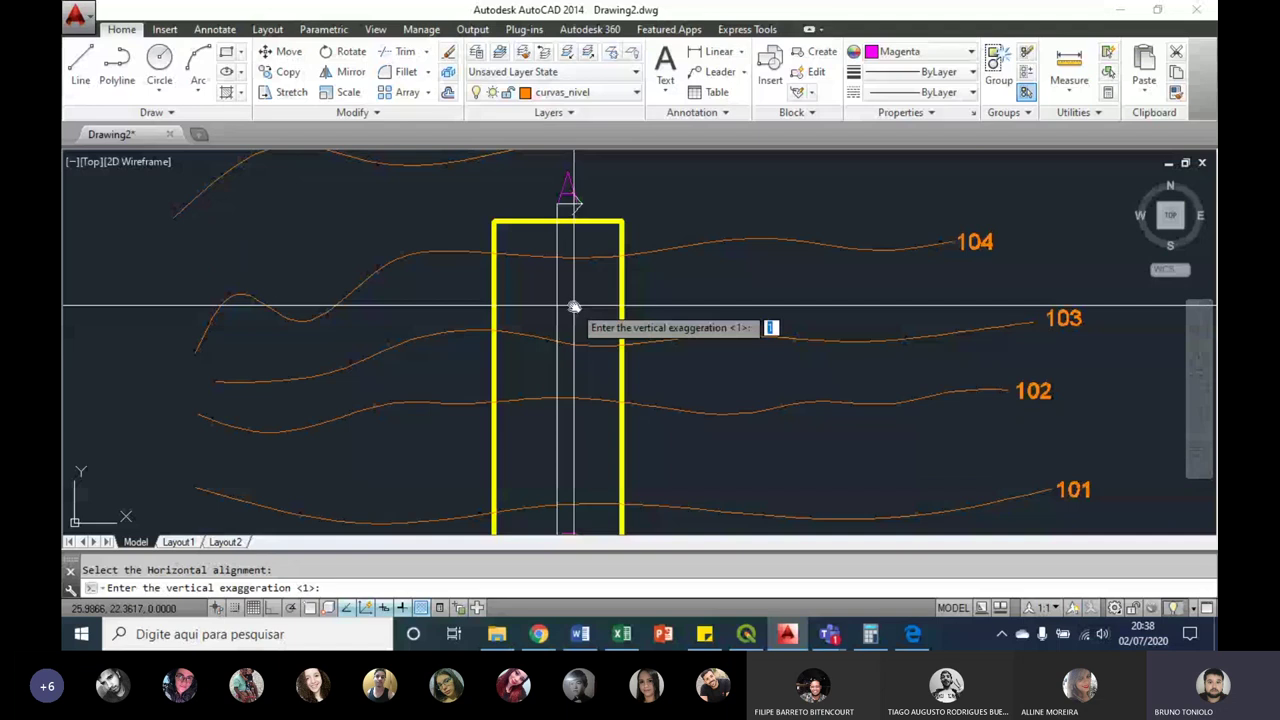
scroll(480, 410, down, 6)
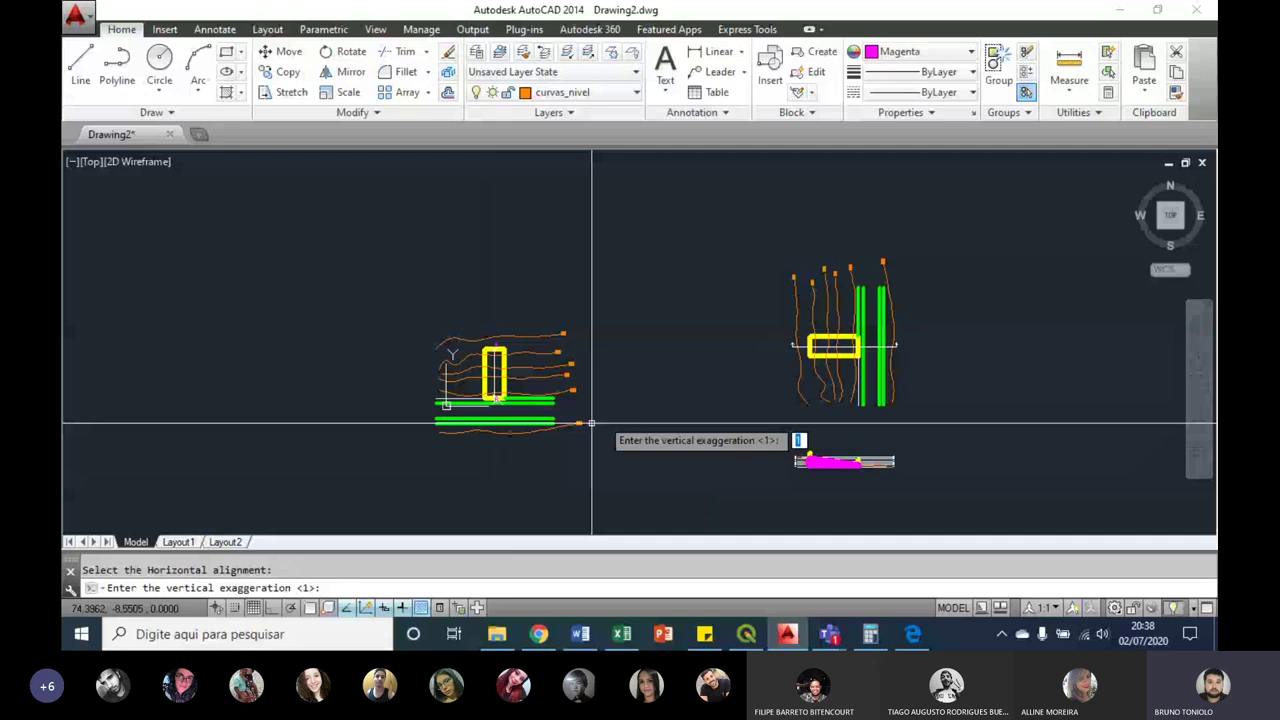
scroll(731, 331, up, 10)
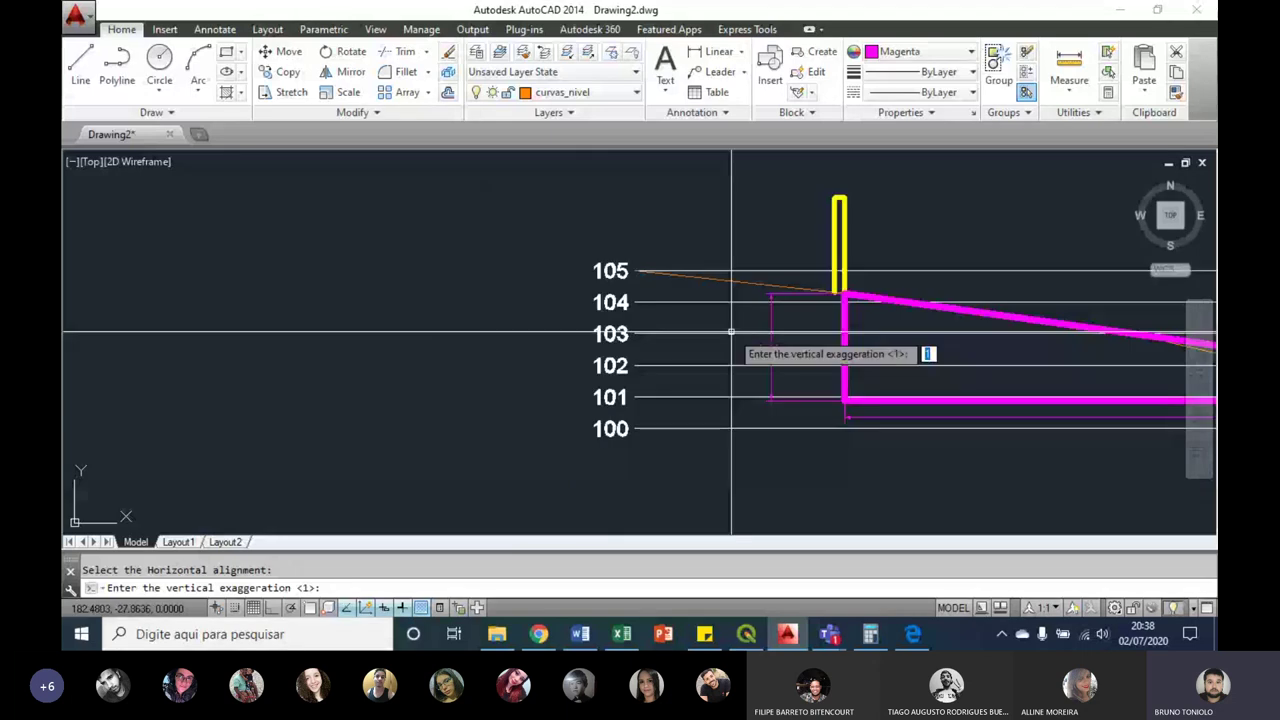
scroll(683, 394, down, 2)
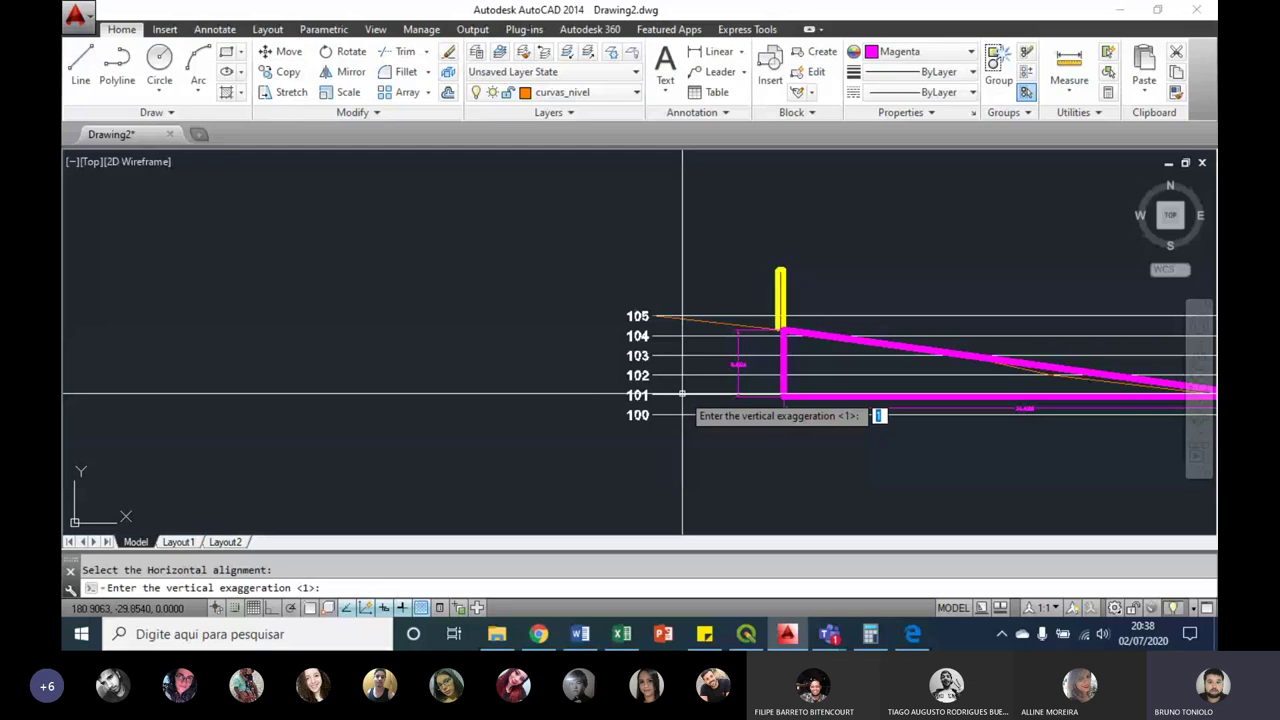
Step: Accept vertical exaggeration 1 to generate the A–B terrain profile
key(Return)
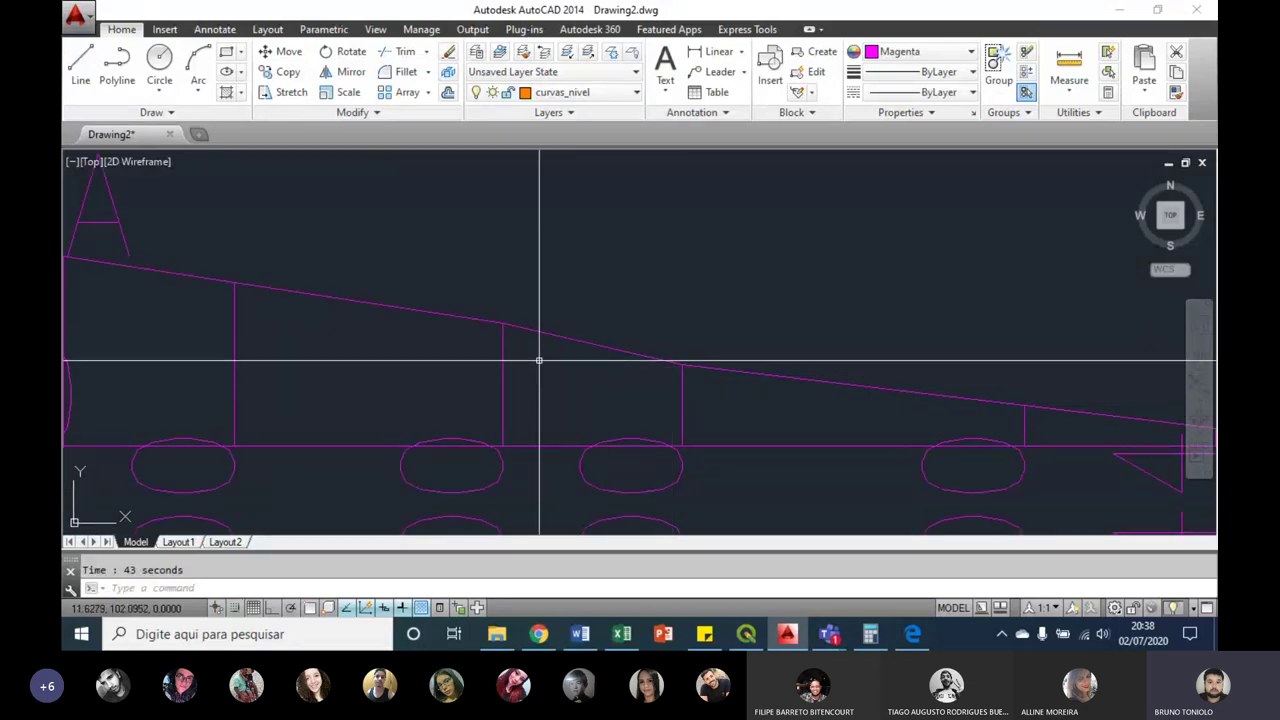
scroll(530, 360, down, 3)
middle_drag(474, 366, 524, 374)
scroll(480, 417, up, 2)
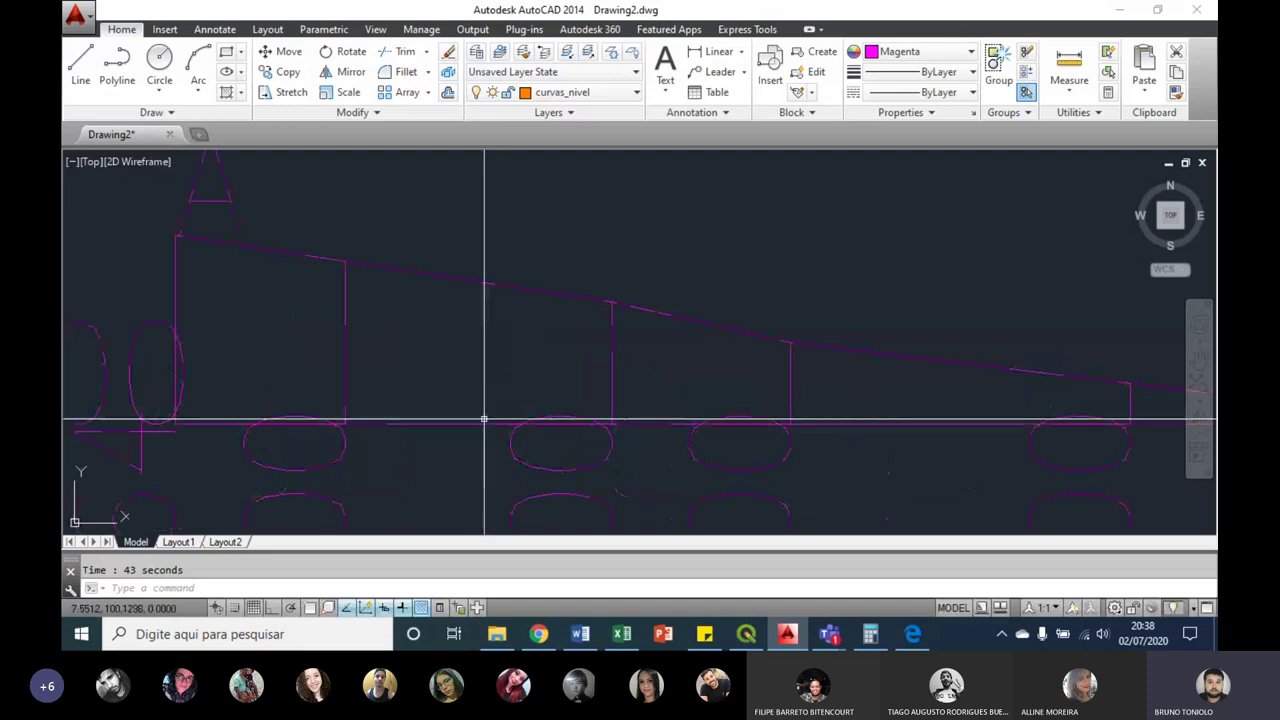
middle_drag(438, 300, 404, 308)
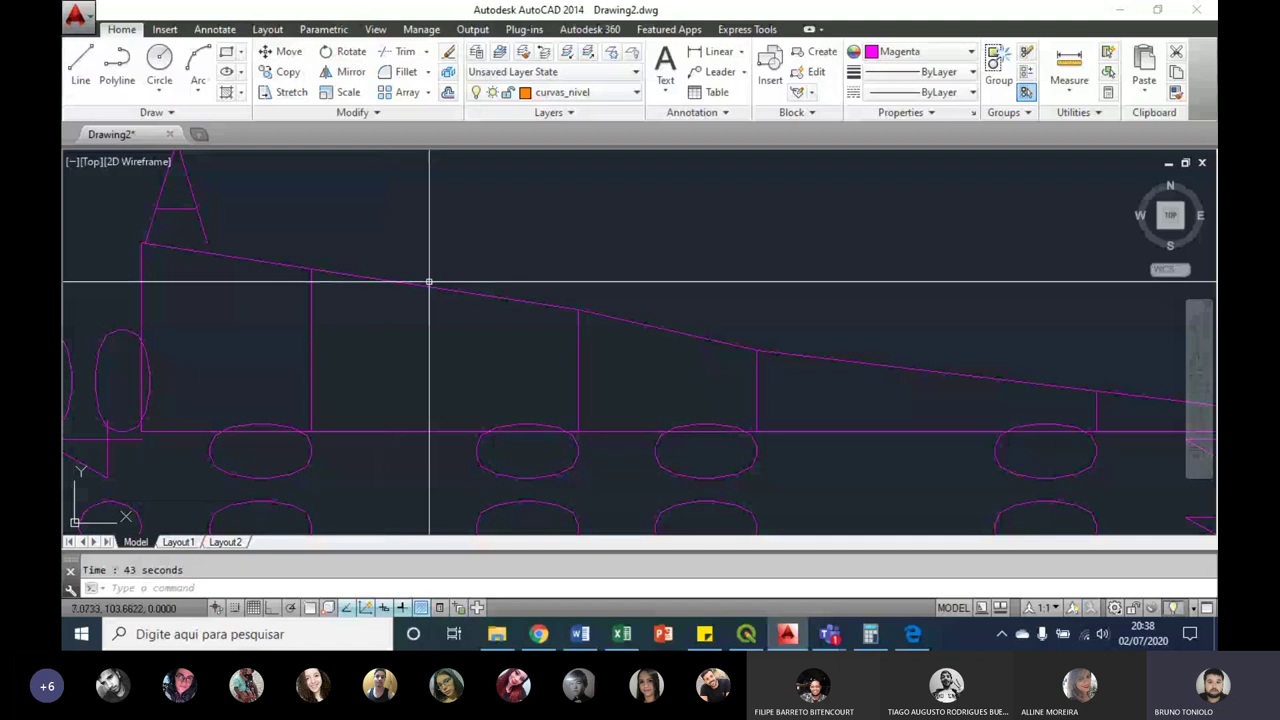
scroll(429, 283, down, 2)
middle_drag(421, 299, 597, 286)
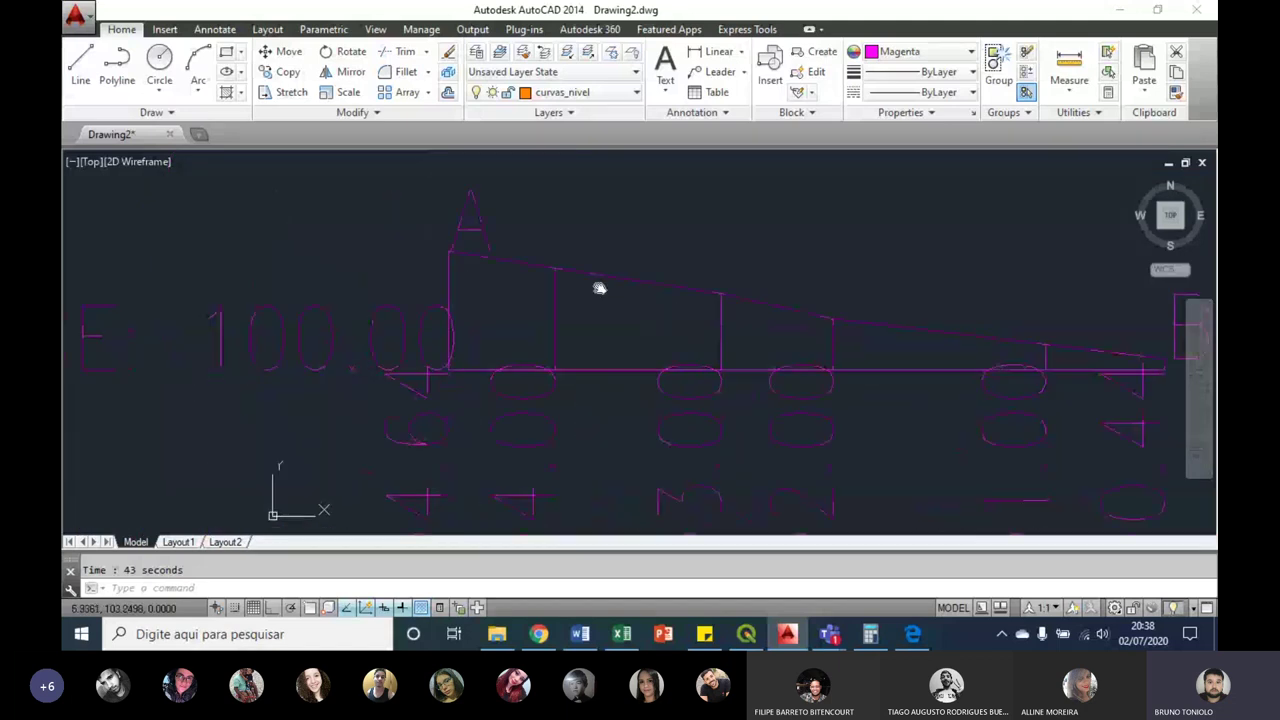
Step: Inspect the profile's baseline, REFERENCE: 100.00 label, station lines and B end
click(591, 375)
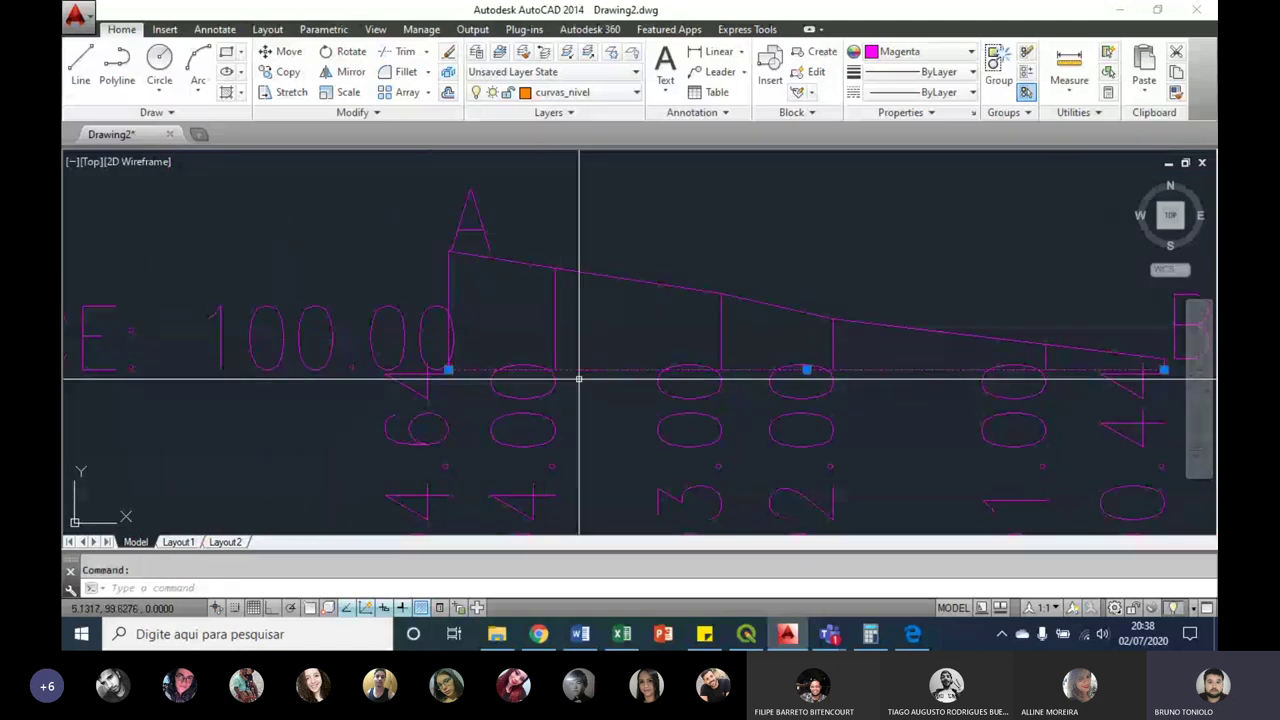
scroll(226, 350, up, 1)
middle_drag(226, 350, 557, 349)
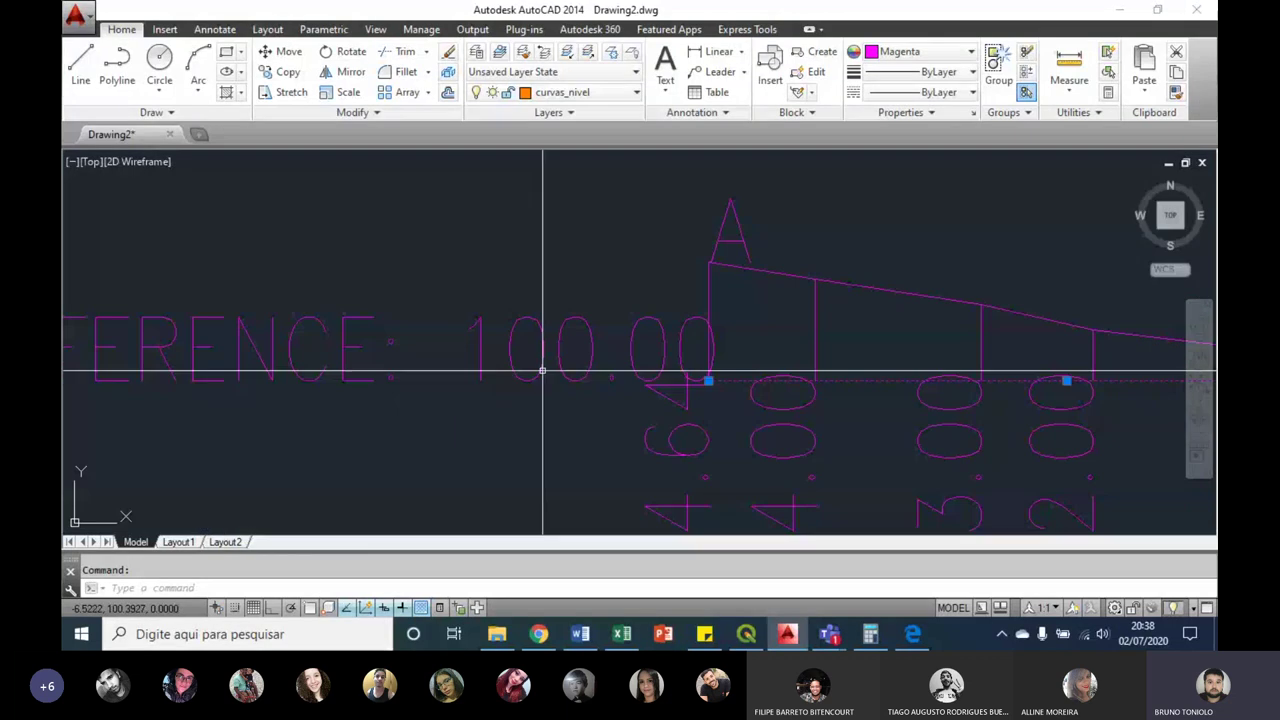
middle_drag(797, 375, 600, 360)
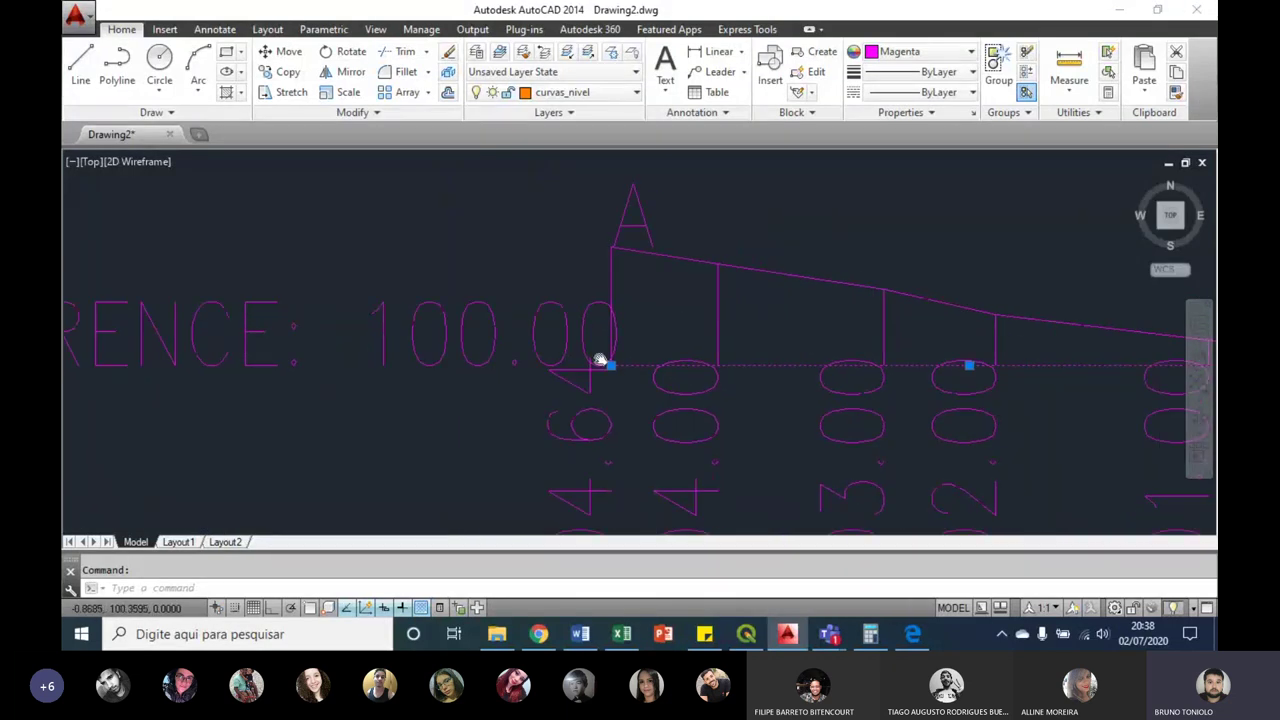
key(Escape)
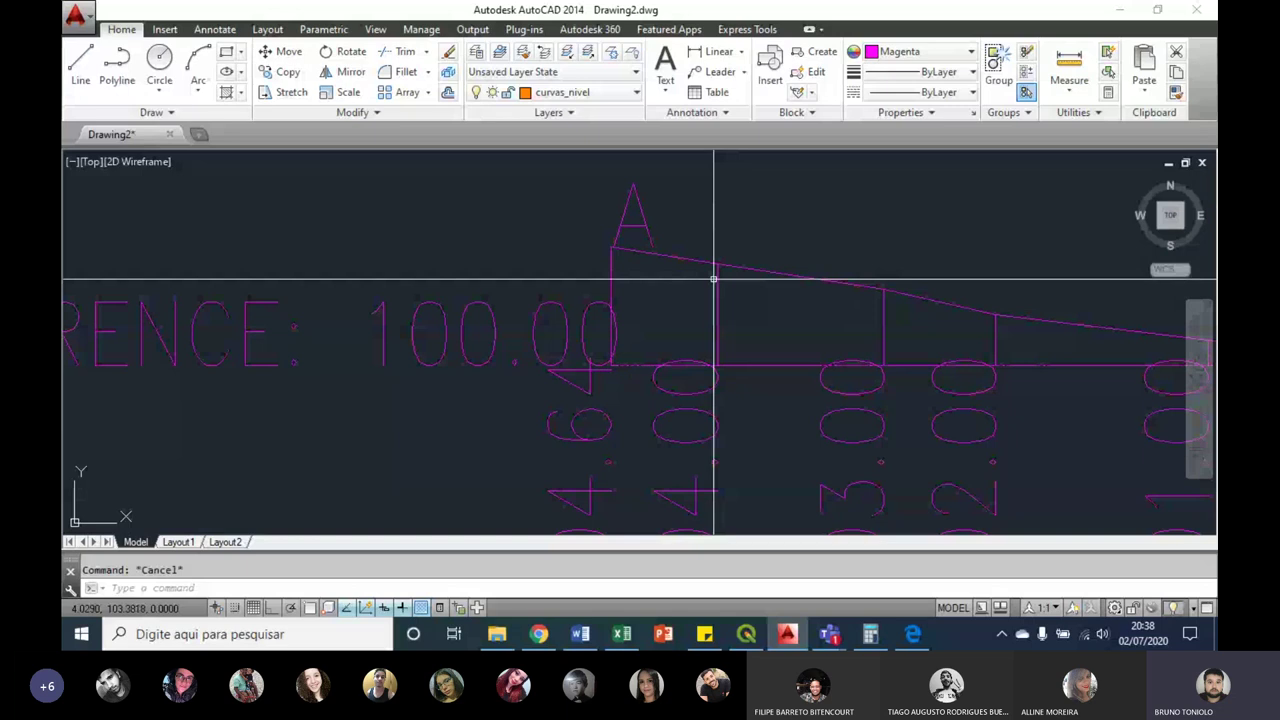
click(714, 300)
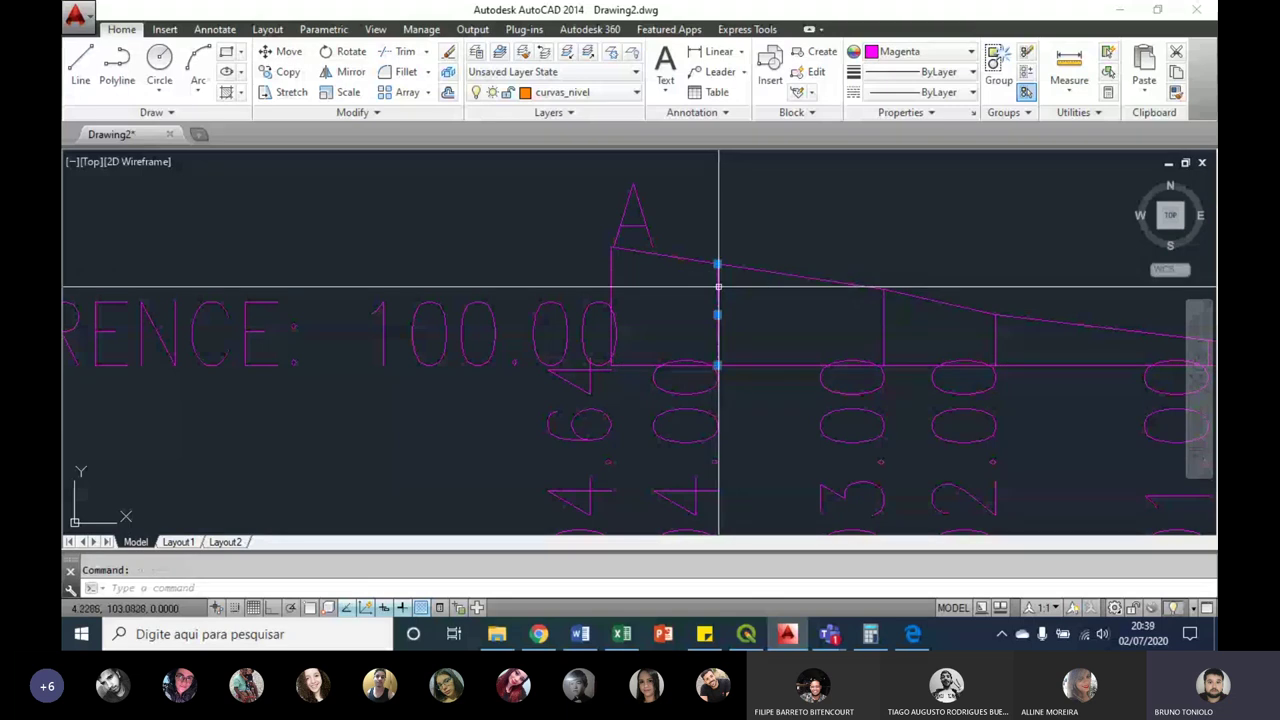
middle_drag(727, 343, 500, 323)
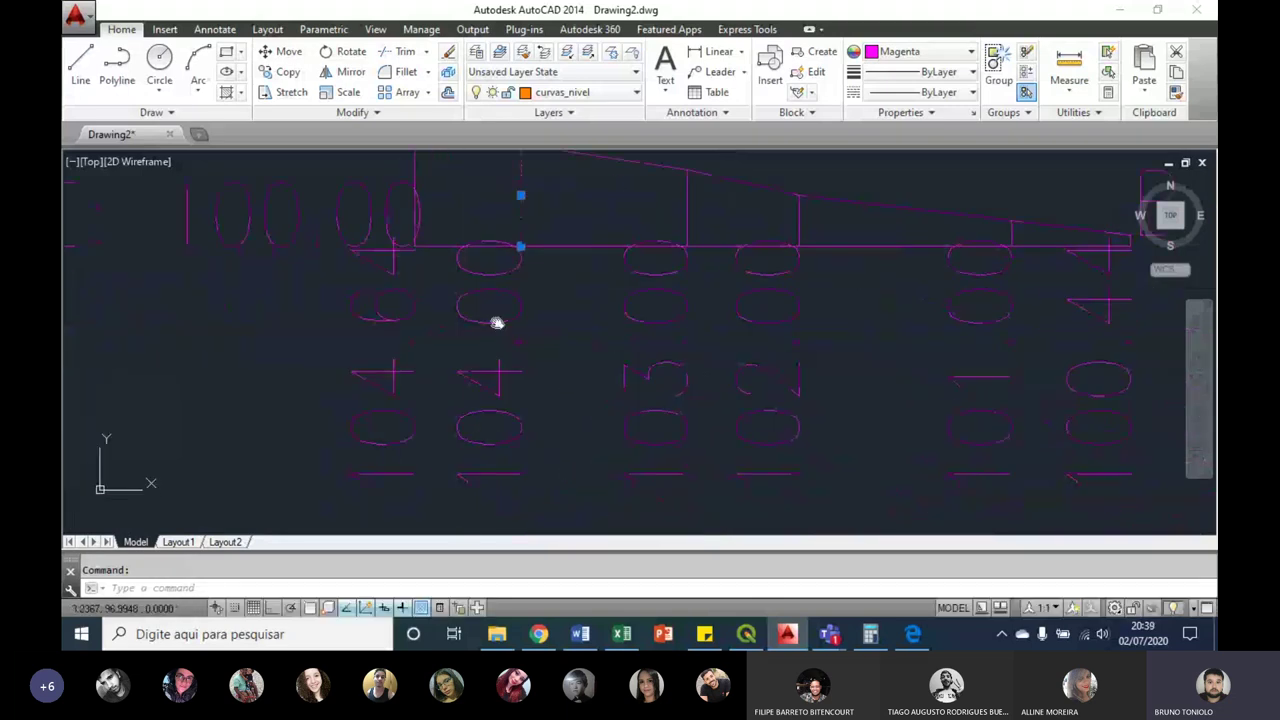
key(Escape)
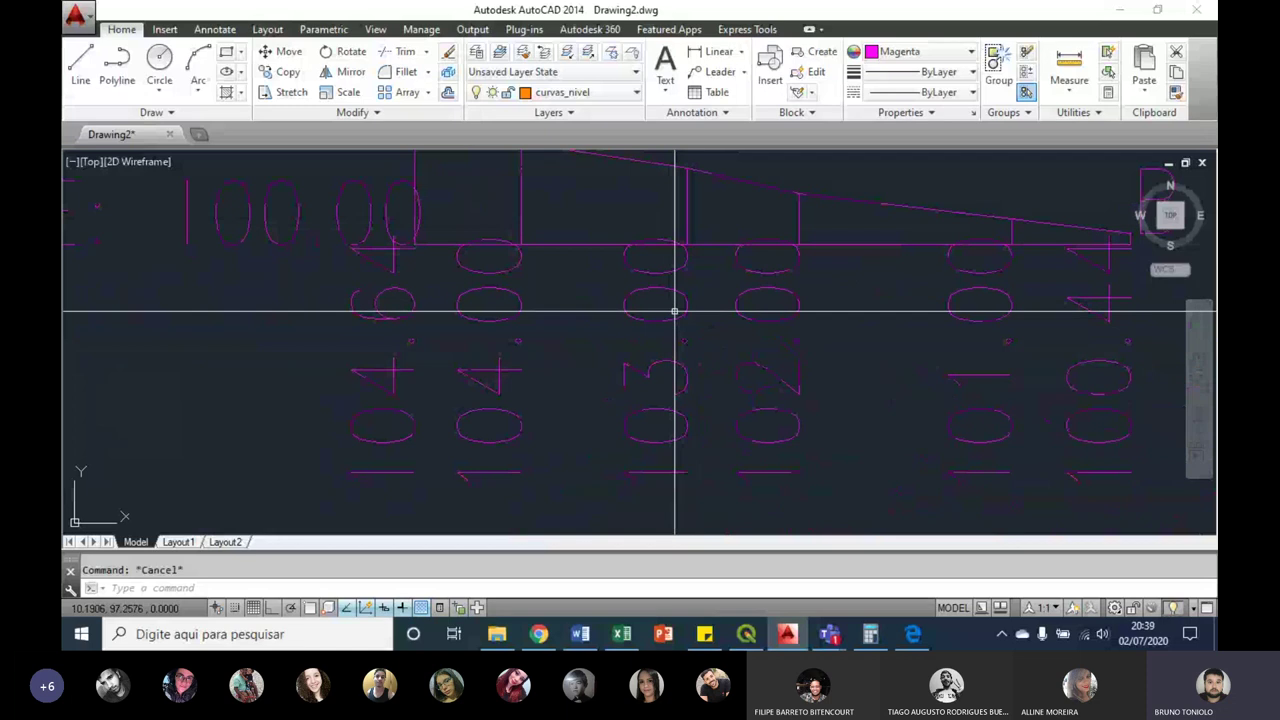
middle_drag(675, 312, 375, 319)
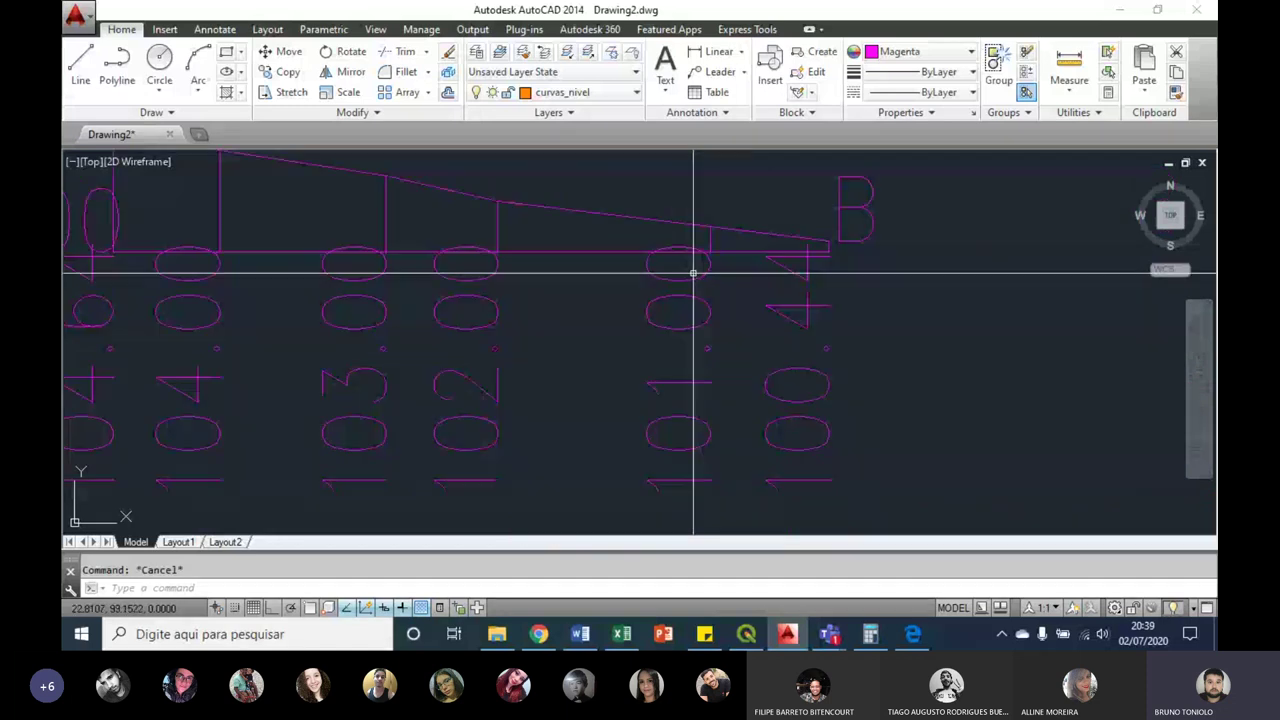
scroll(789, 369, down, 5)
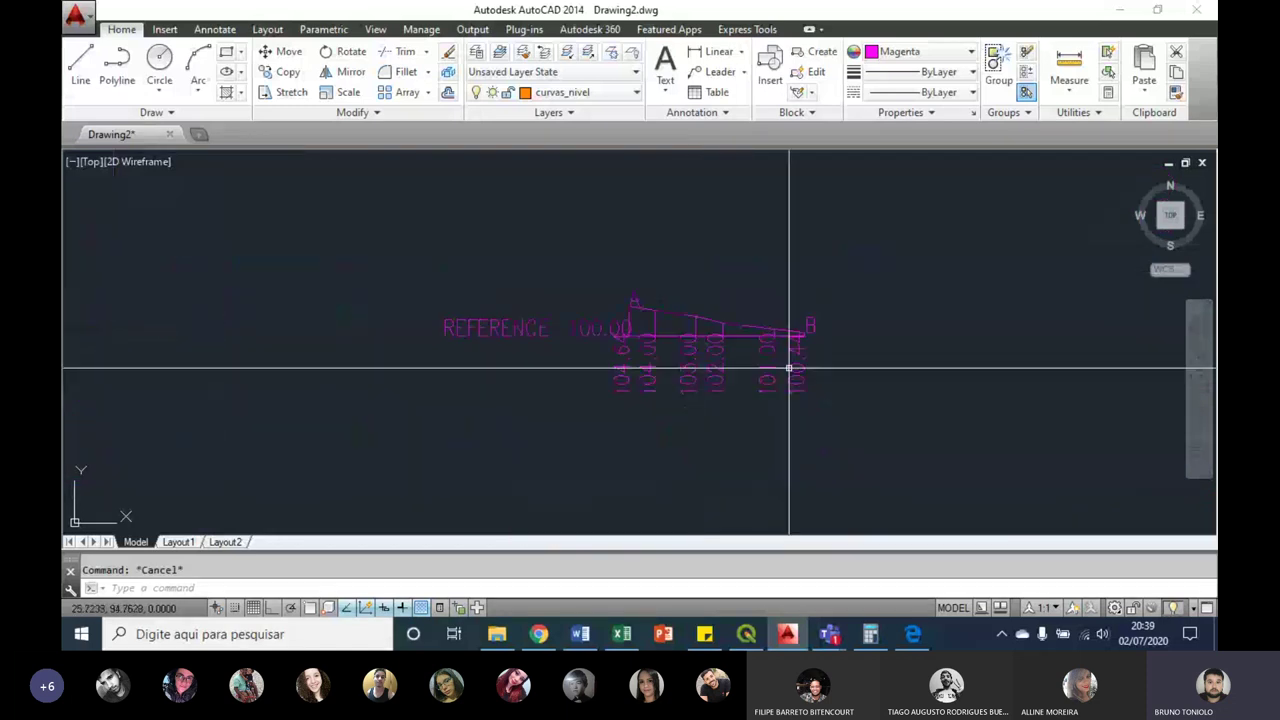
scroll(668, 321, down, 2)
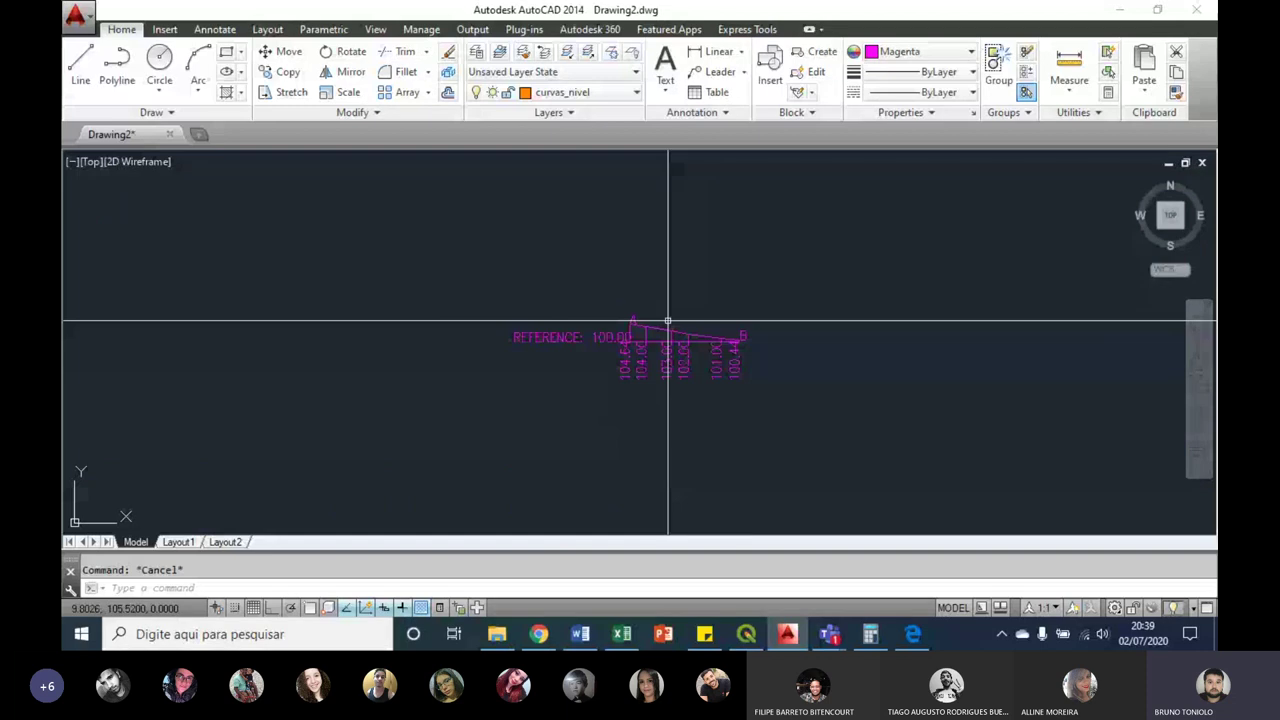
Step: Window-select the 17 profile objects around the REFERENCE text and start moving them
middle_click(668, 321)
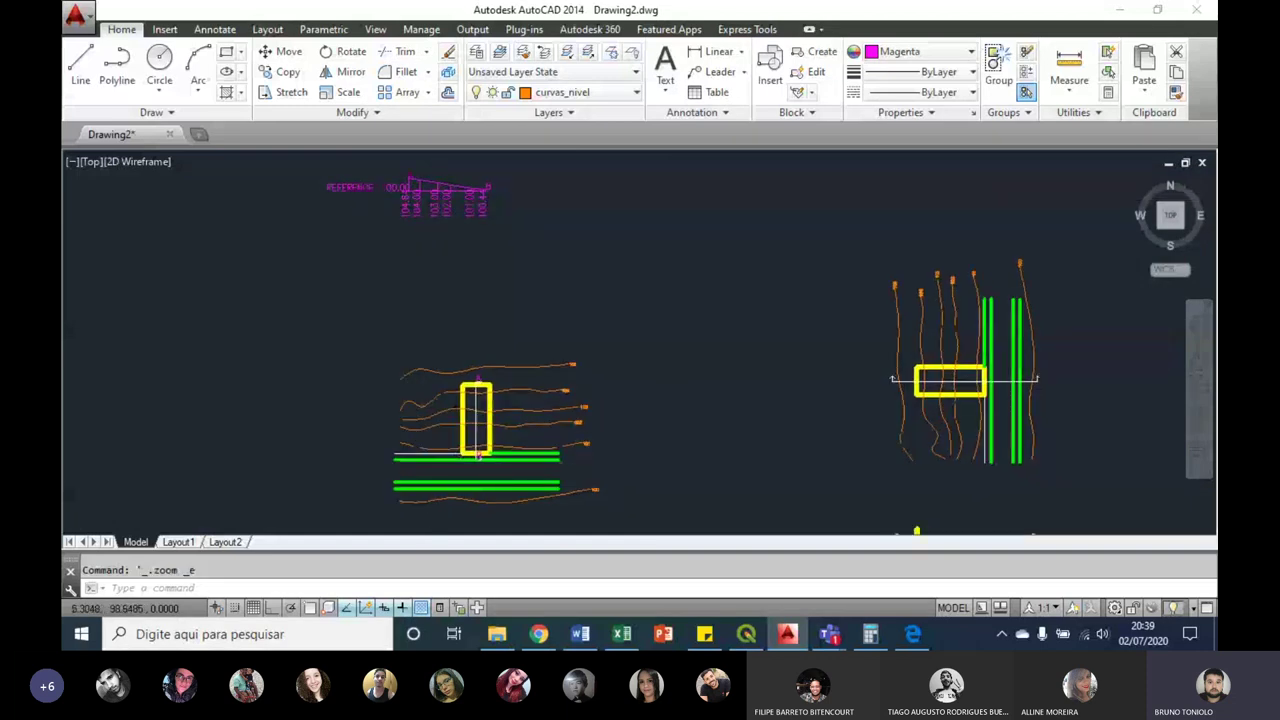
scroll(354, 223, up, 5)
click(281, 211)
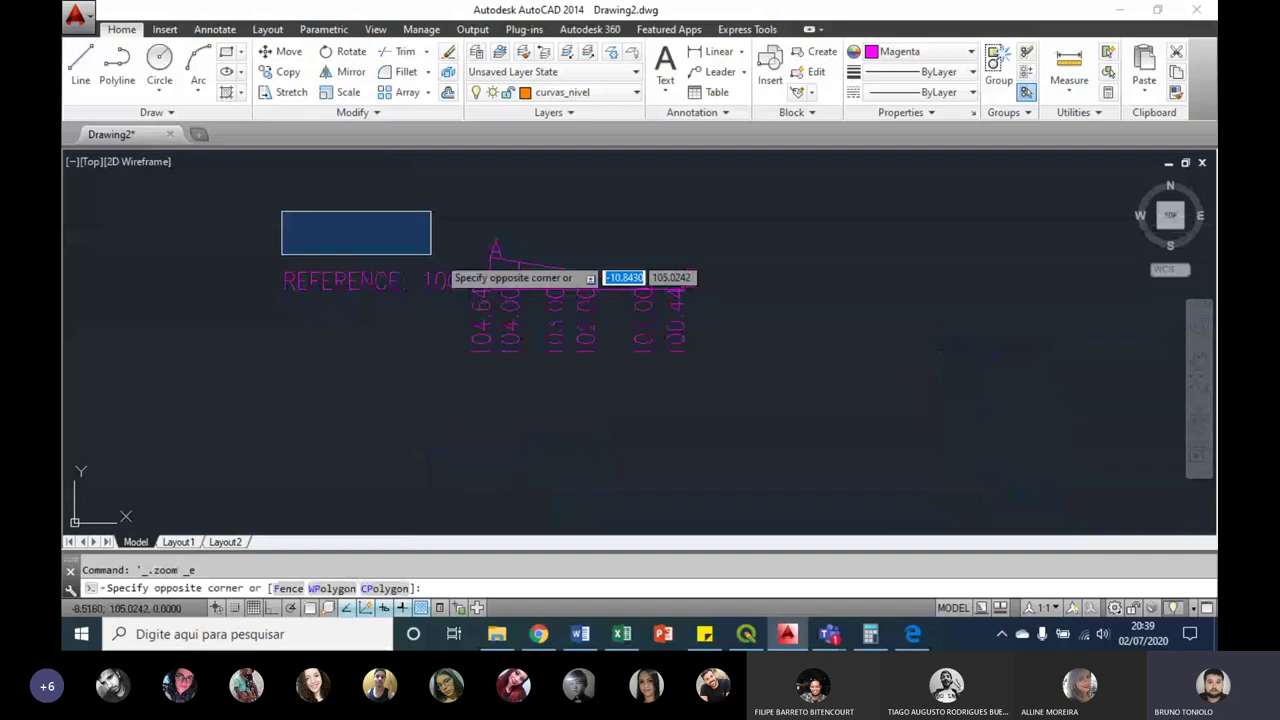
click(686, 366)
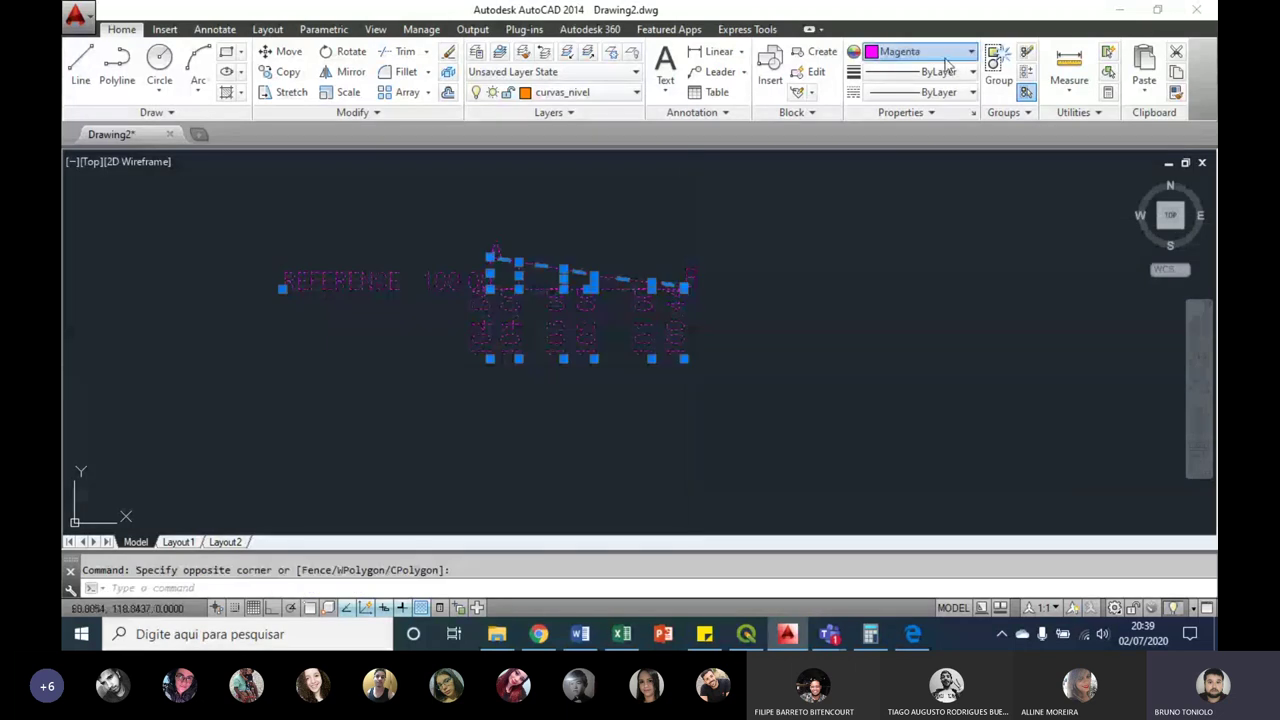
scroll(466, 277, up, 5)
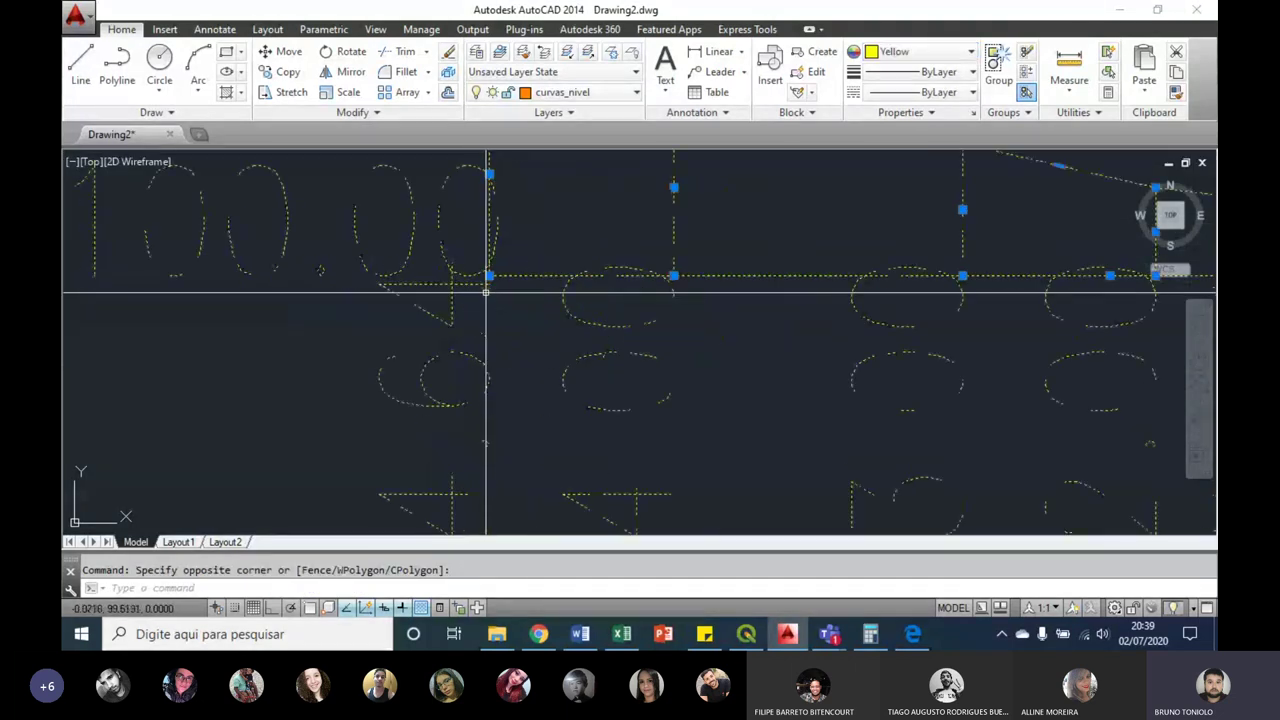
scroll(504, 270, down, 2)
scroll(504, 270, up, 5)
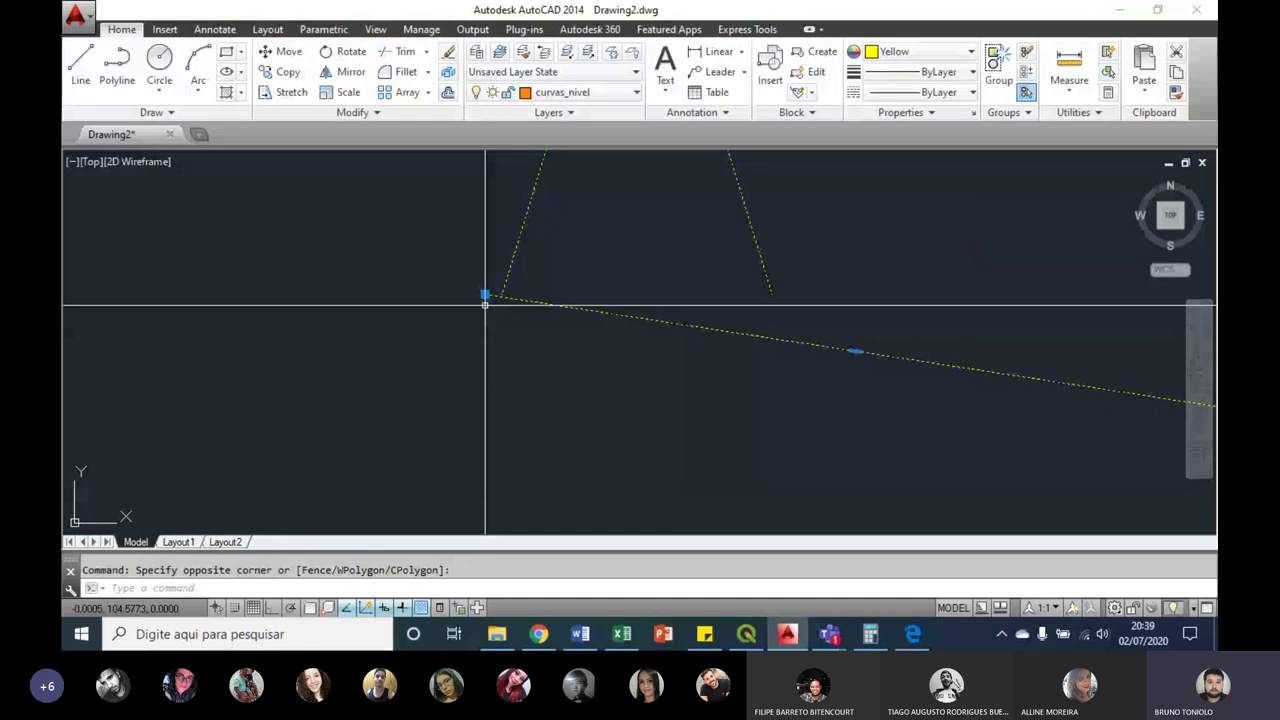
text(m)
key(Return)
Step: Turn on every object snap mode in Drafting Settings
right_click(340, 612)
click(360, 595)
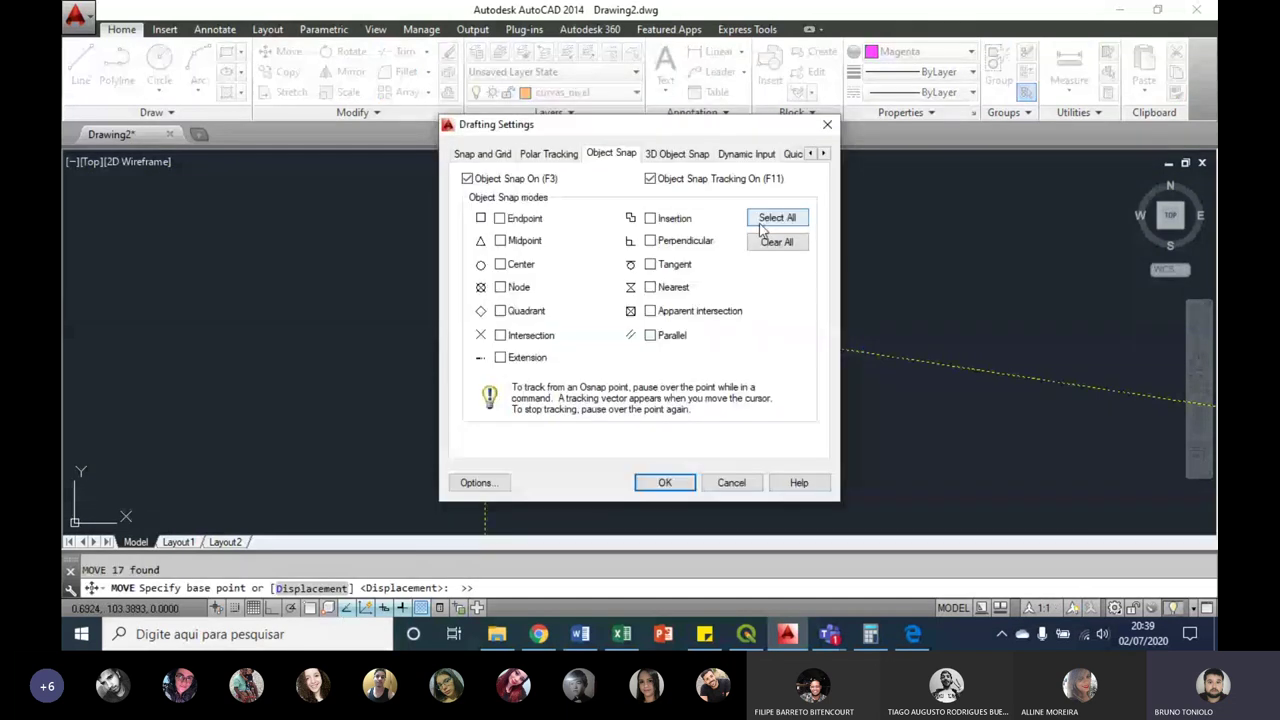
click(694, 134)
click(655, 481)
Step: Move the profile text from its left end to a point near the level-line grid
click(485, 295)
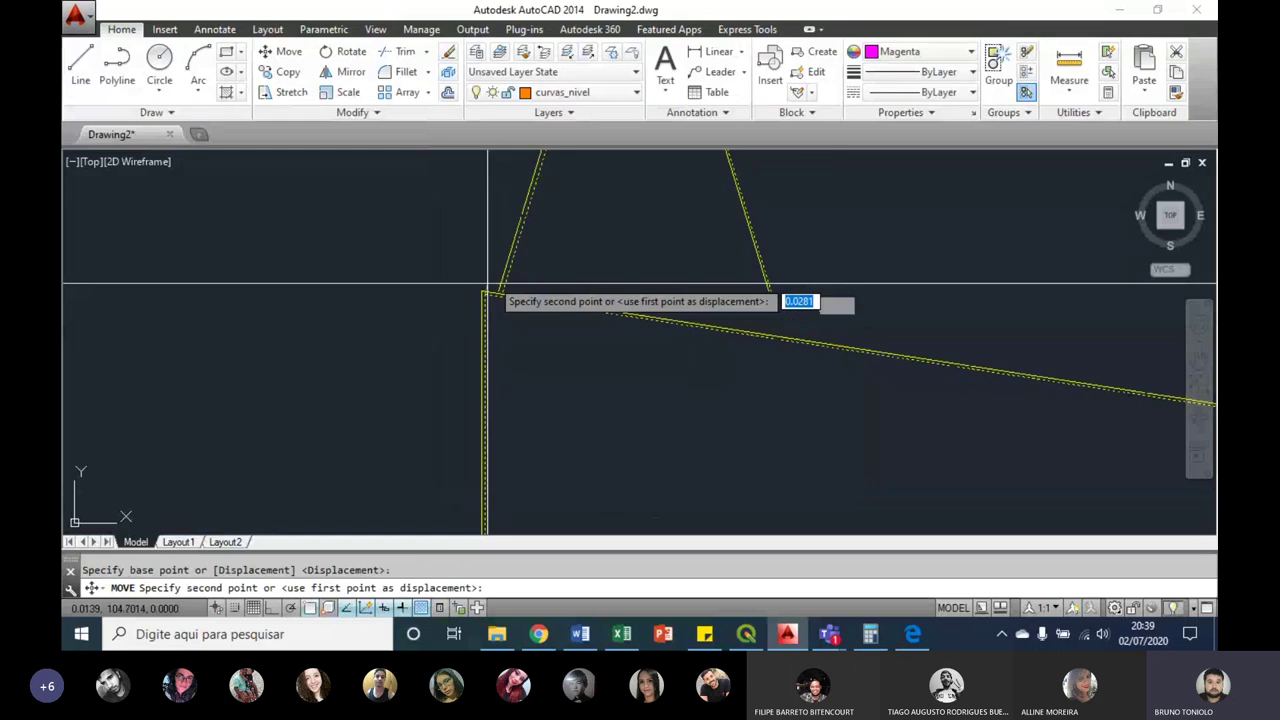
scroll(485, 295, down, 8)
middle_drag(571, 337, 297, 277)
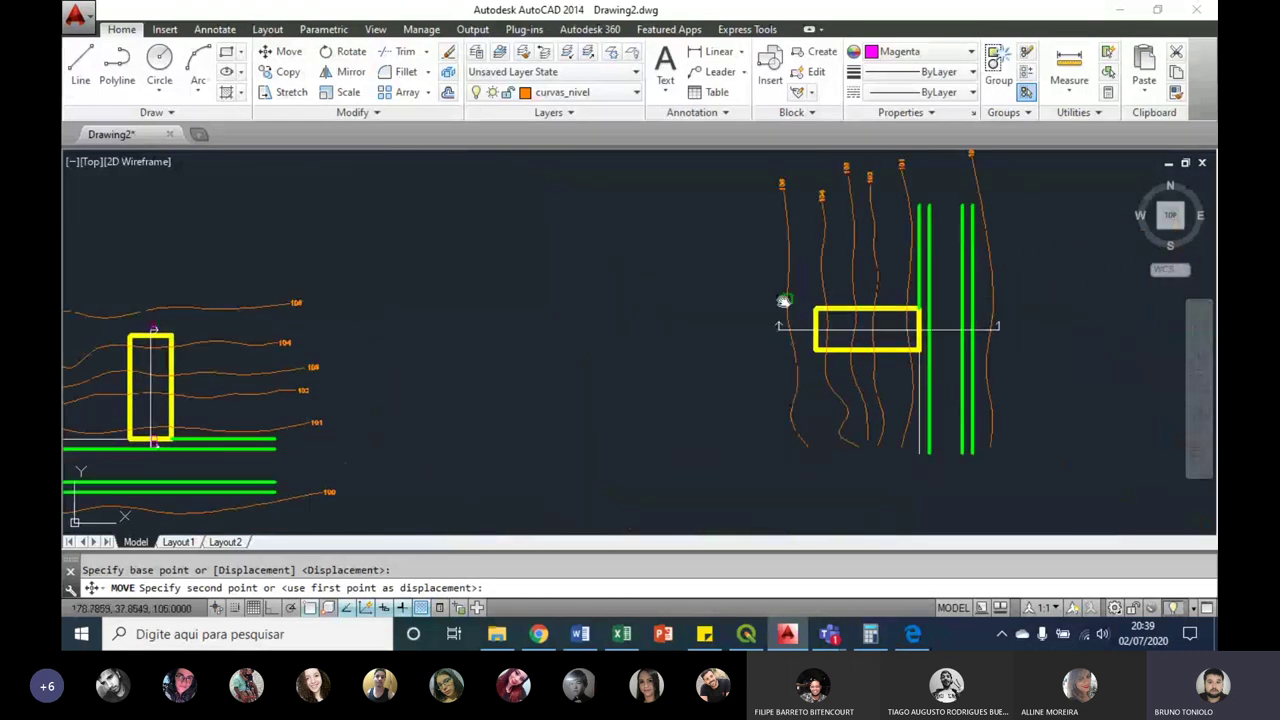
scroll(737, 329, down, 3)
scroll(677, 223, down, 3)
scroll(654, 313, down, 2)
scroll(654, 313, up, 5)
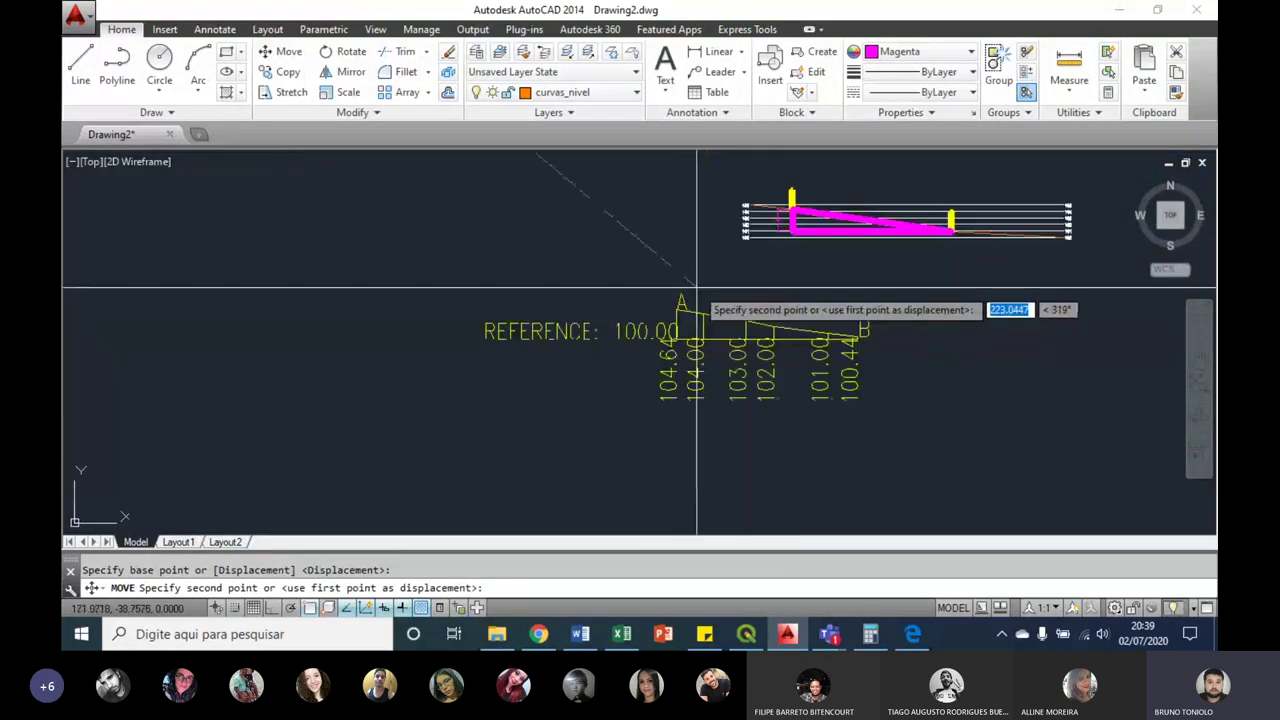
middle_drag(674, 286, 800, 214)
scroll(800, 214, up, 3)
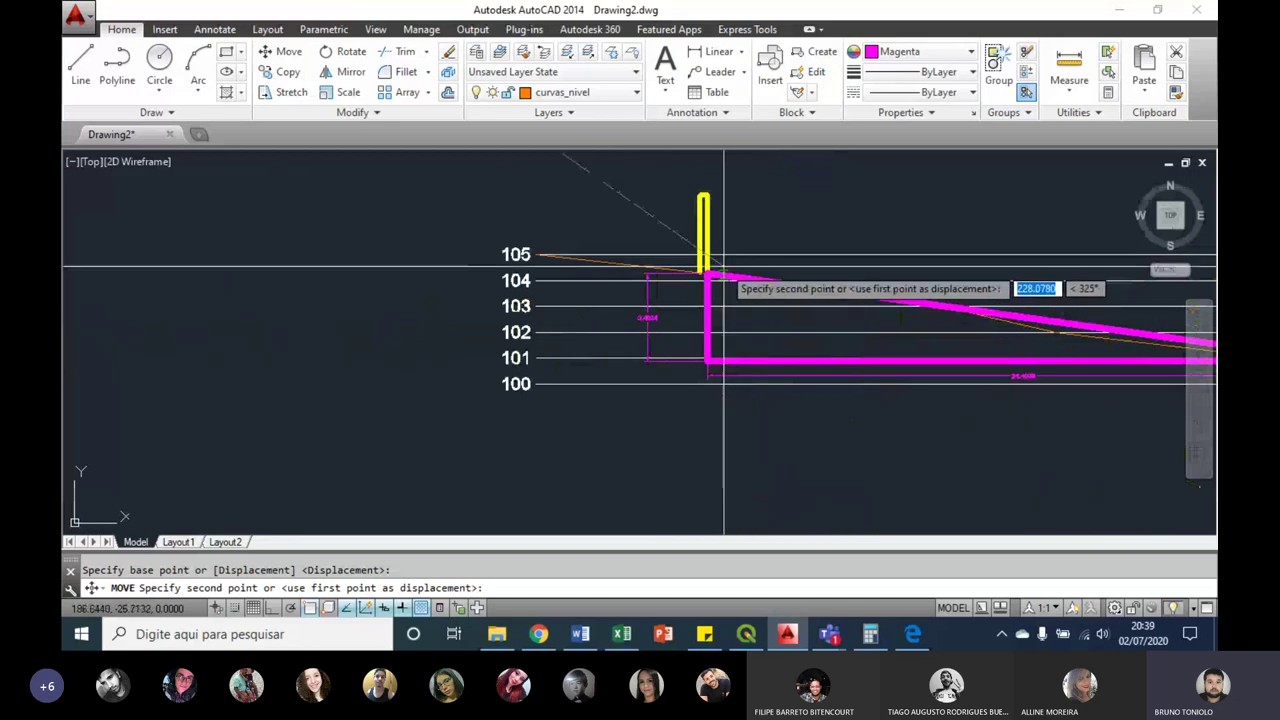
middle_drag(723, 243, 505, 230)
middle_drag(426, 241, 377, 241)
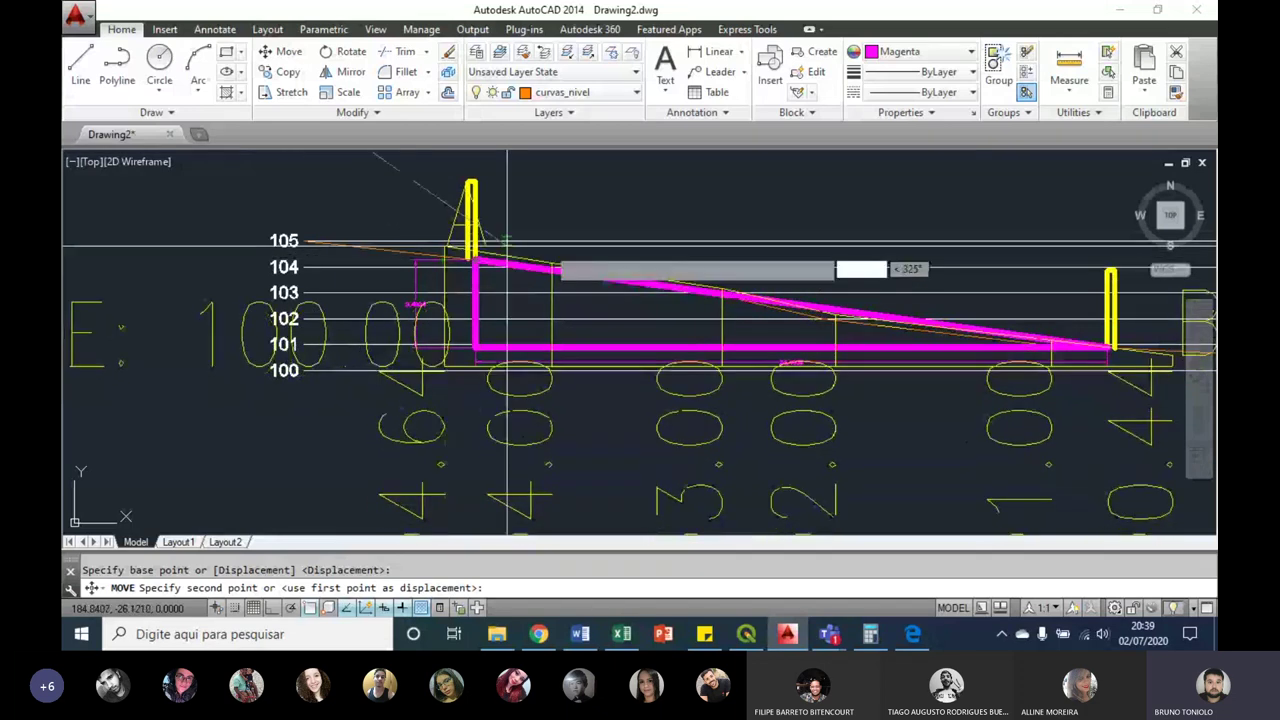
scroll(540, 258, down, 4)
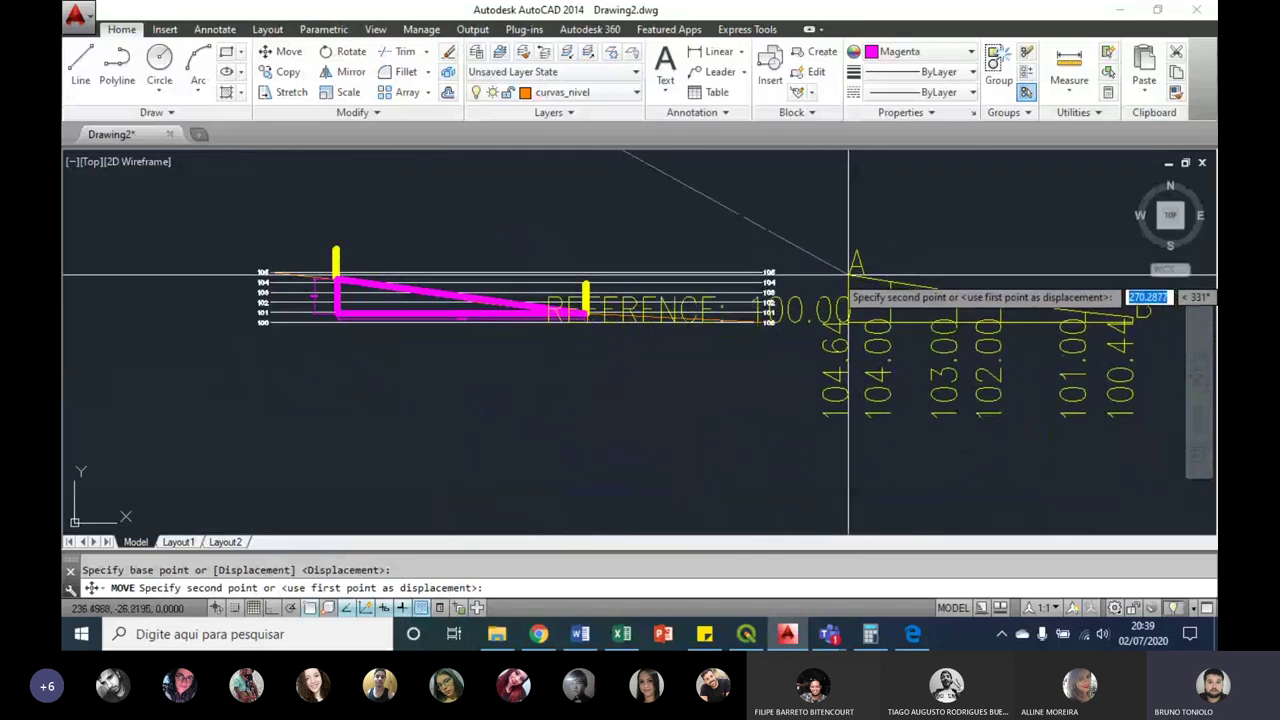
click(862, 266)
Step: Move the window-selected yellow profile beside the level-line grid
scroll(788, 213, down, 2)
click(789, 217)
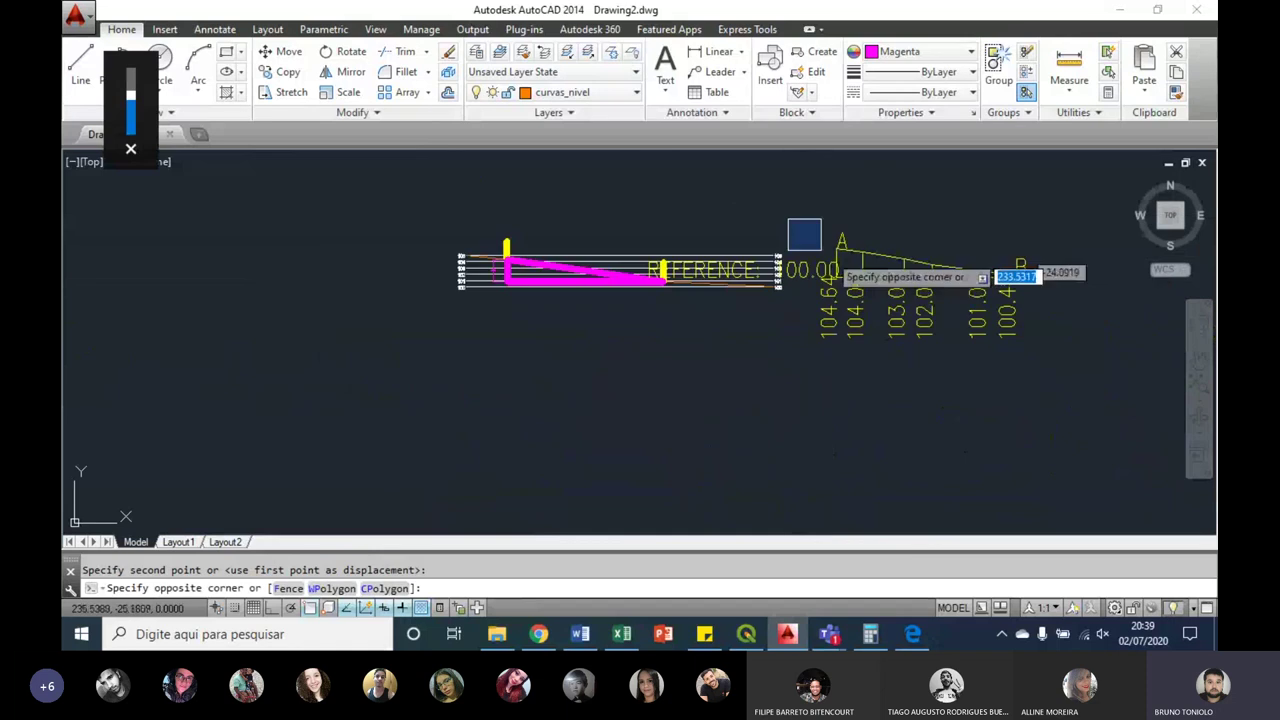
click(1069, 371)
scroll(830, 265, up, 2)
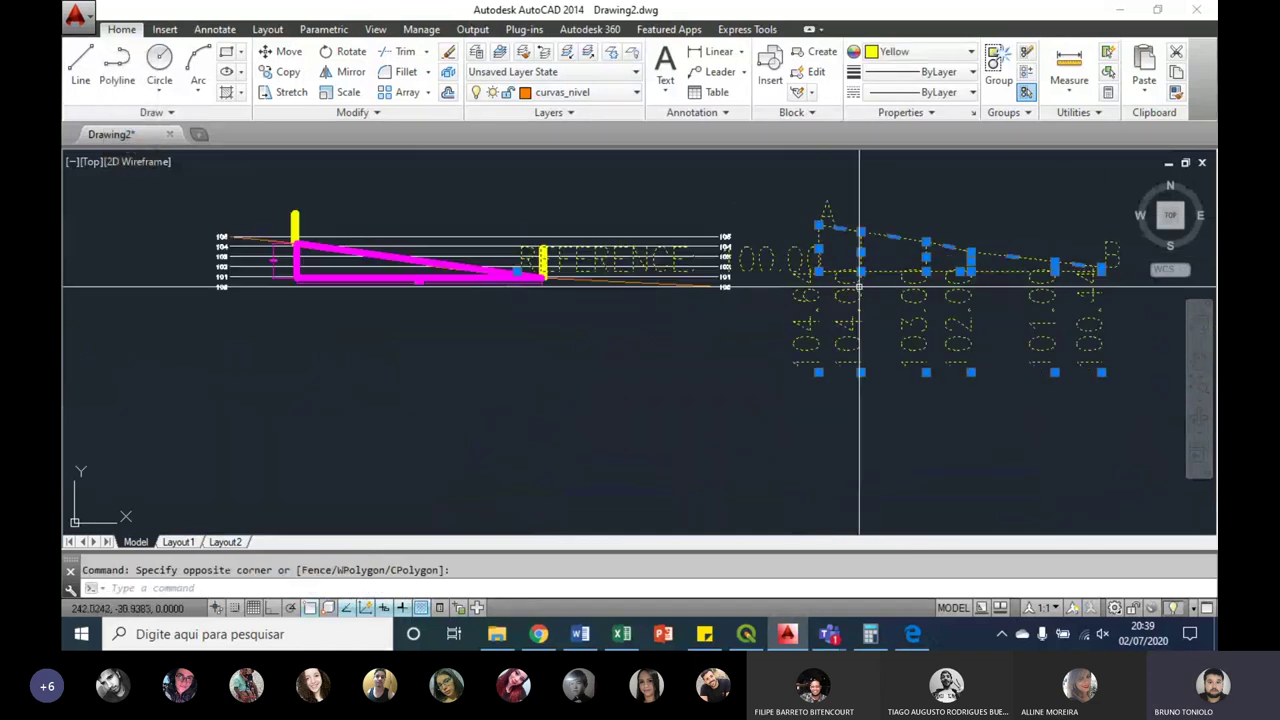
scroll(859, 290, up, 2)
text(m)
key(Return)
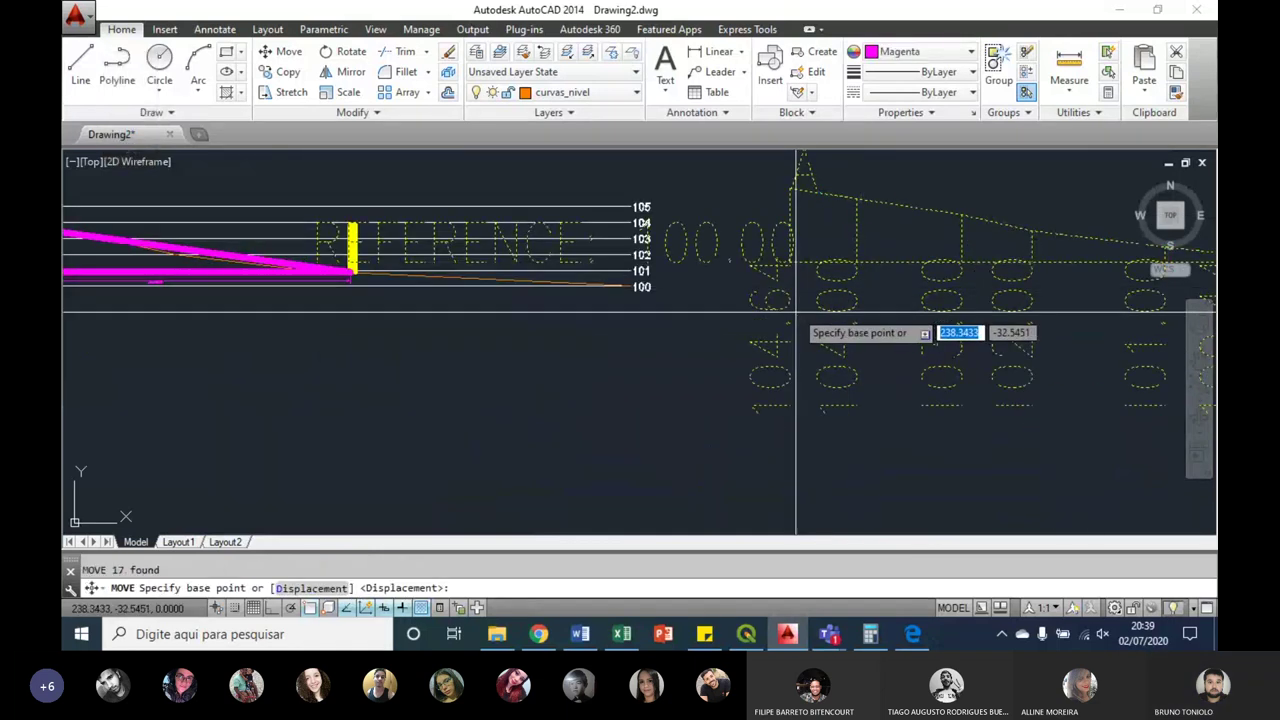
click(789, 261)
scroll(616, 303, up, 2)
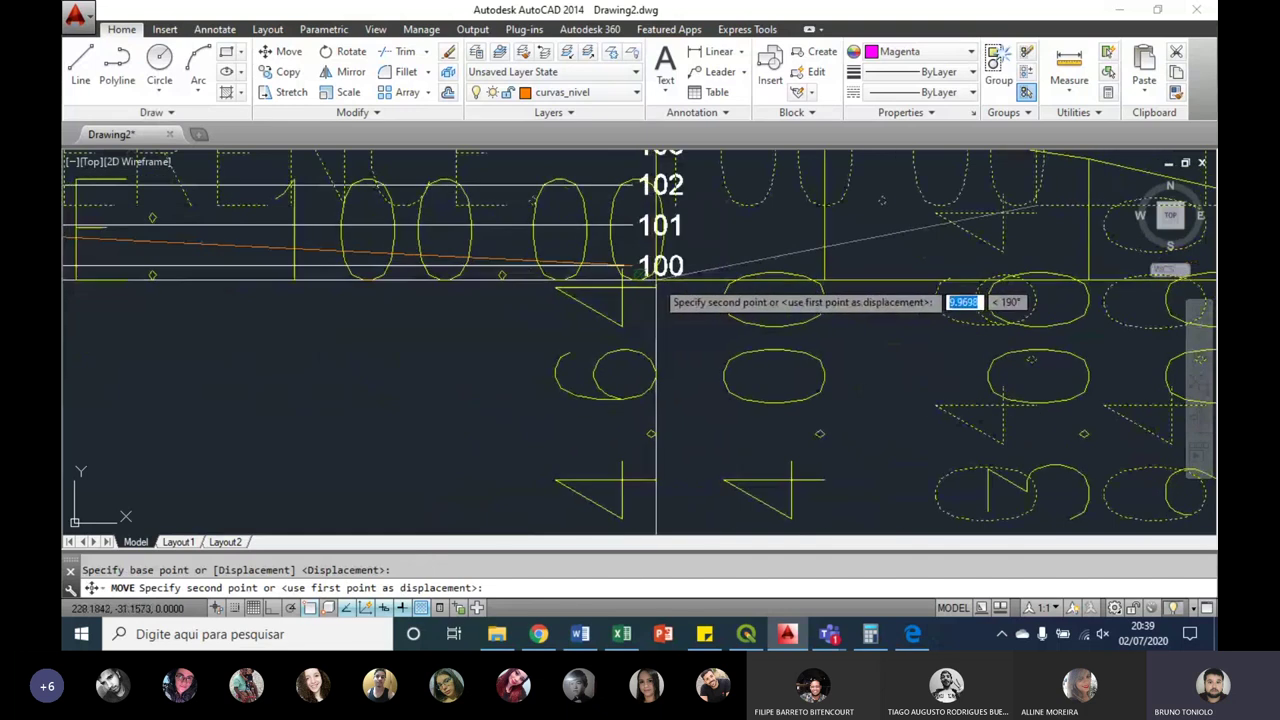
click(630, 278)
Step: Move the same selection again with Ortho on, placing the REFERENCE profile level with the grid
scroll(629, 278, down, 4)
scroll(629, 278, down, 2)
key(Return)
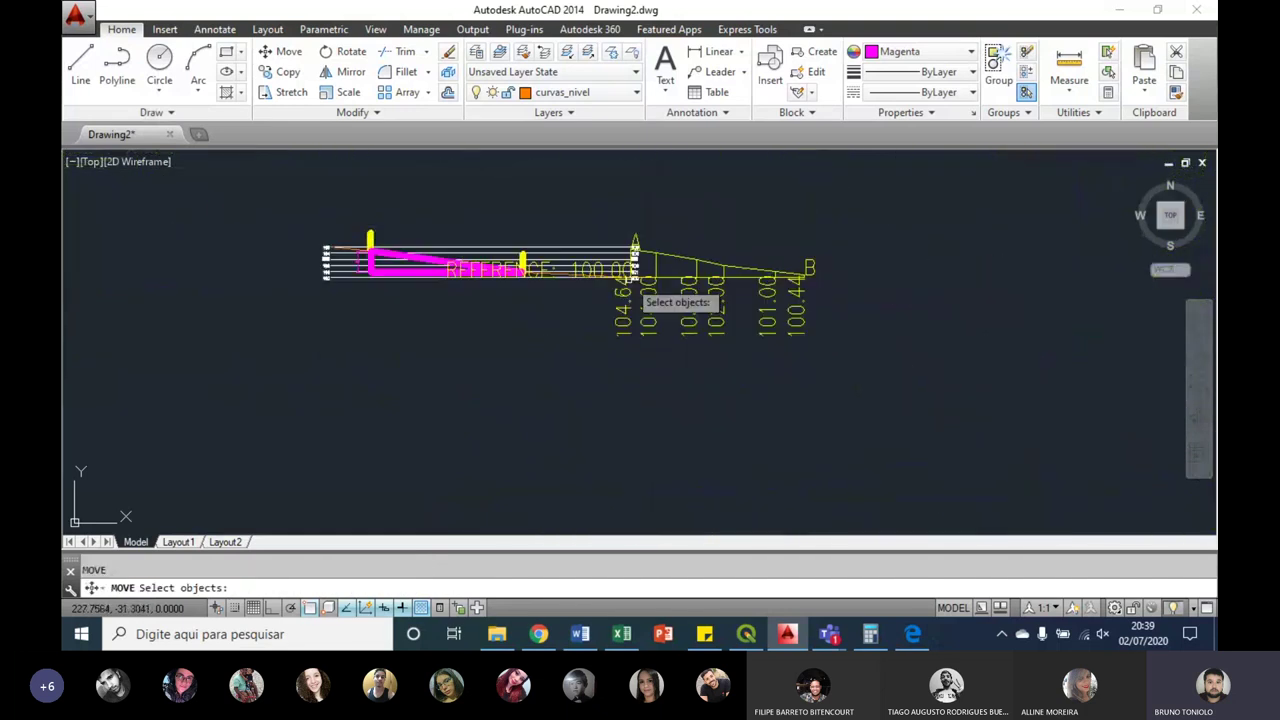
text(p)
key(Return)
key(Return)
click(566, 352)
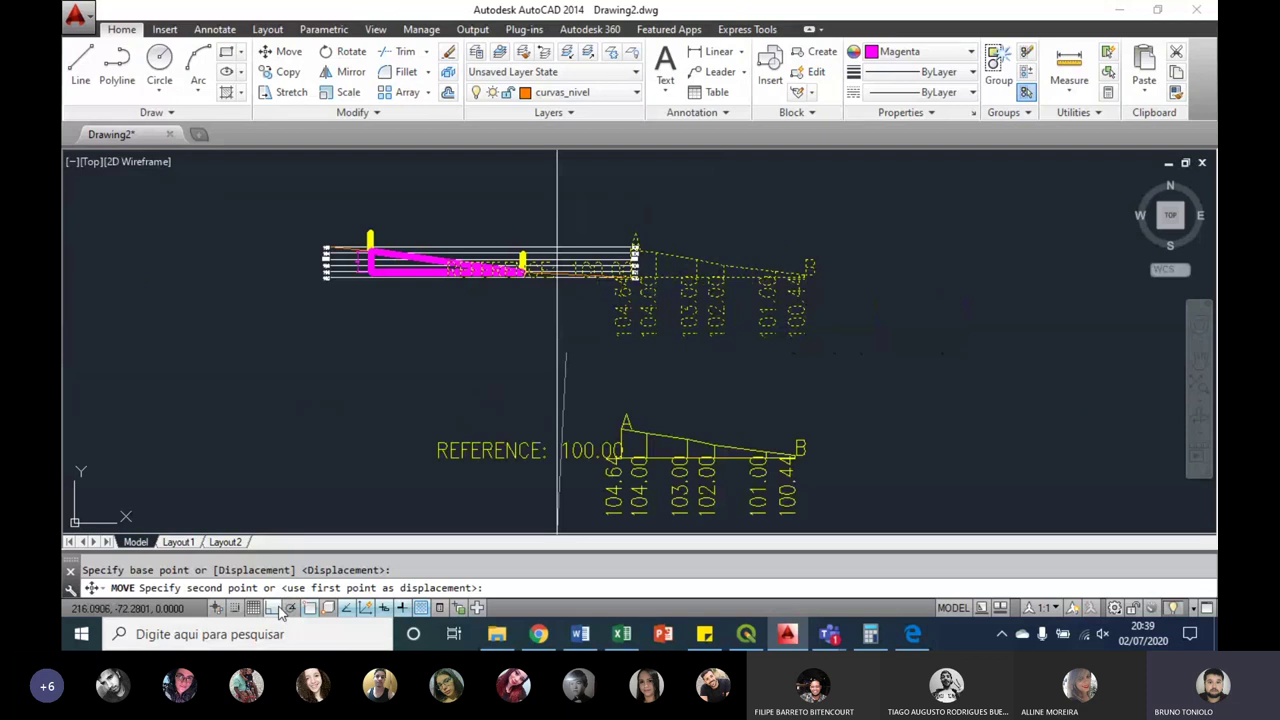
click(272, 608)
click(781, 350)
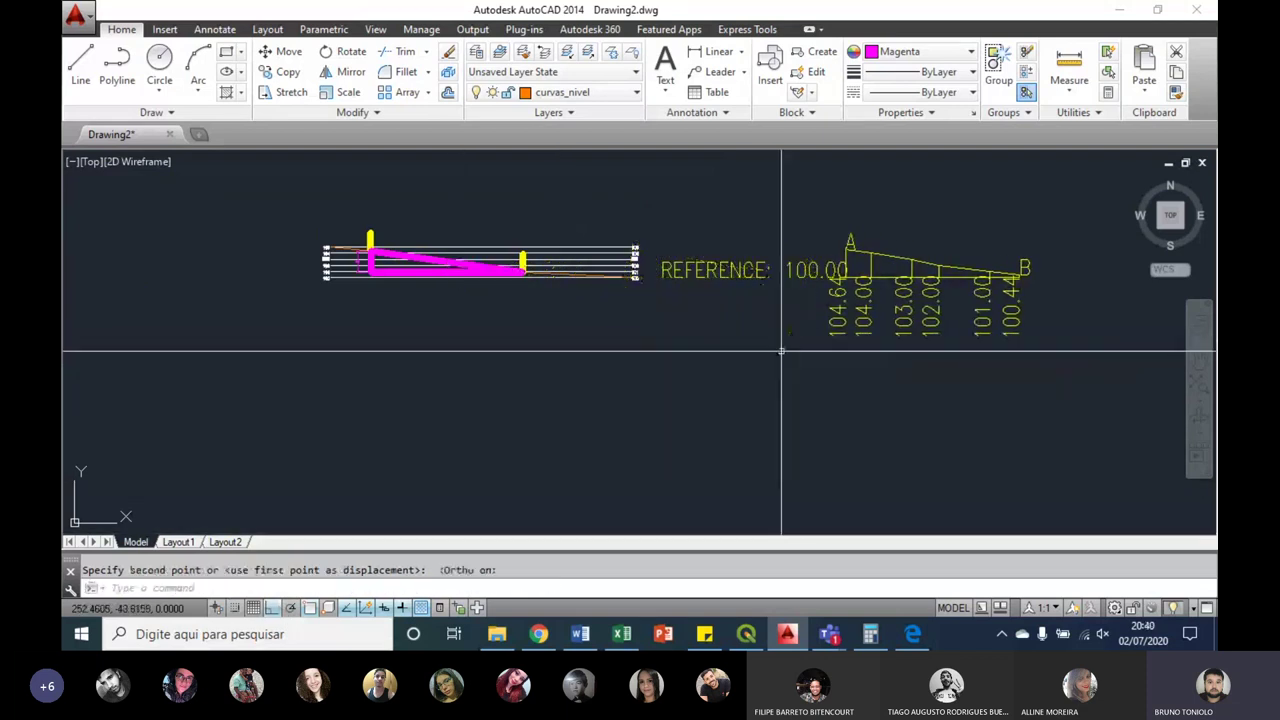
key(Escape)
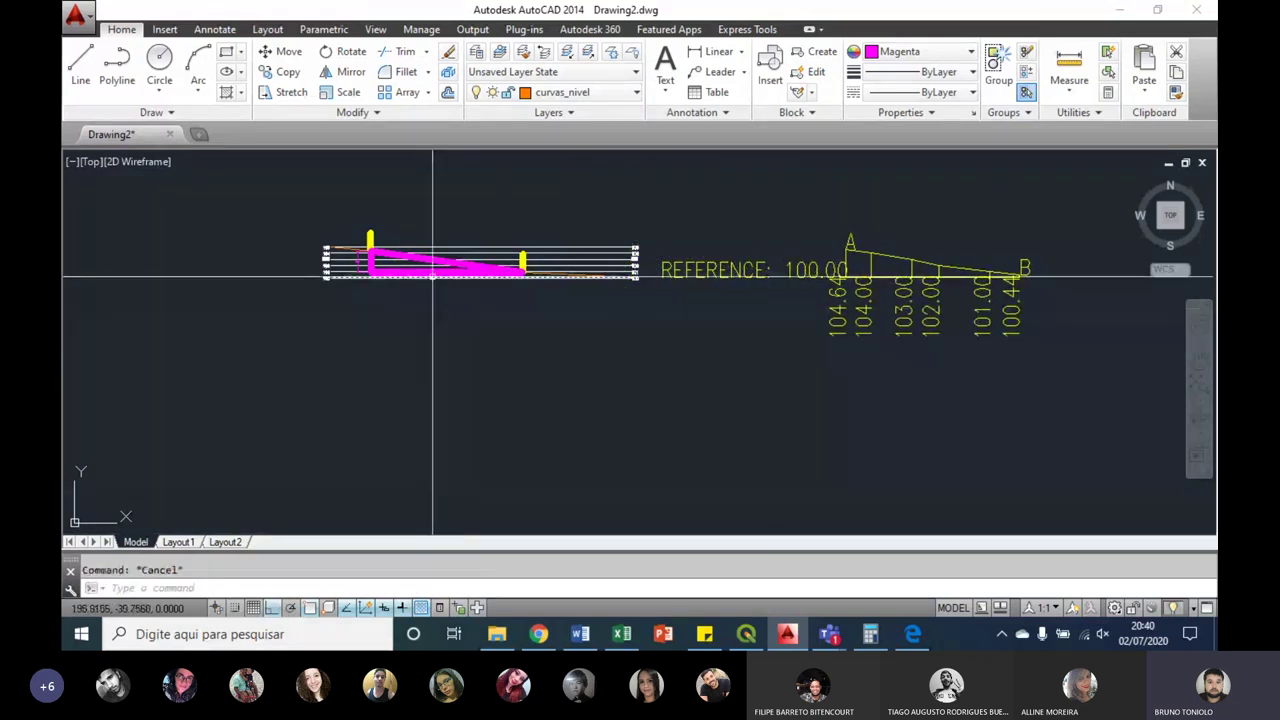
Step: Erase the three magenta section lines, then select the yellow dashed profile and left profile line
scroll(432, 275, up, 2)
key(Delete)
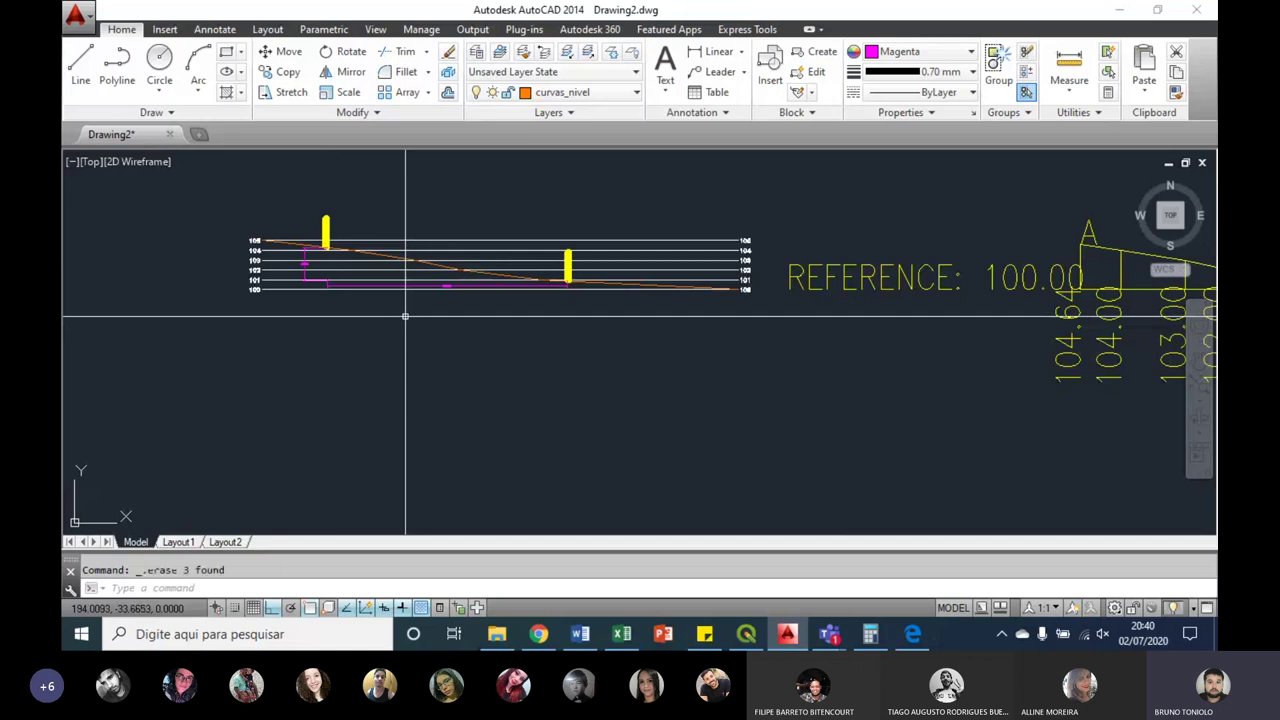
middle_drag(521, 331, 349, 374)
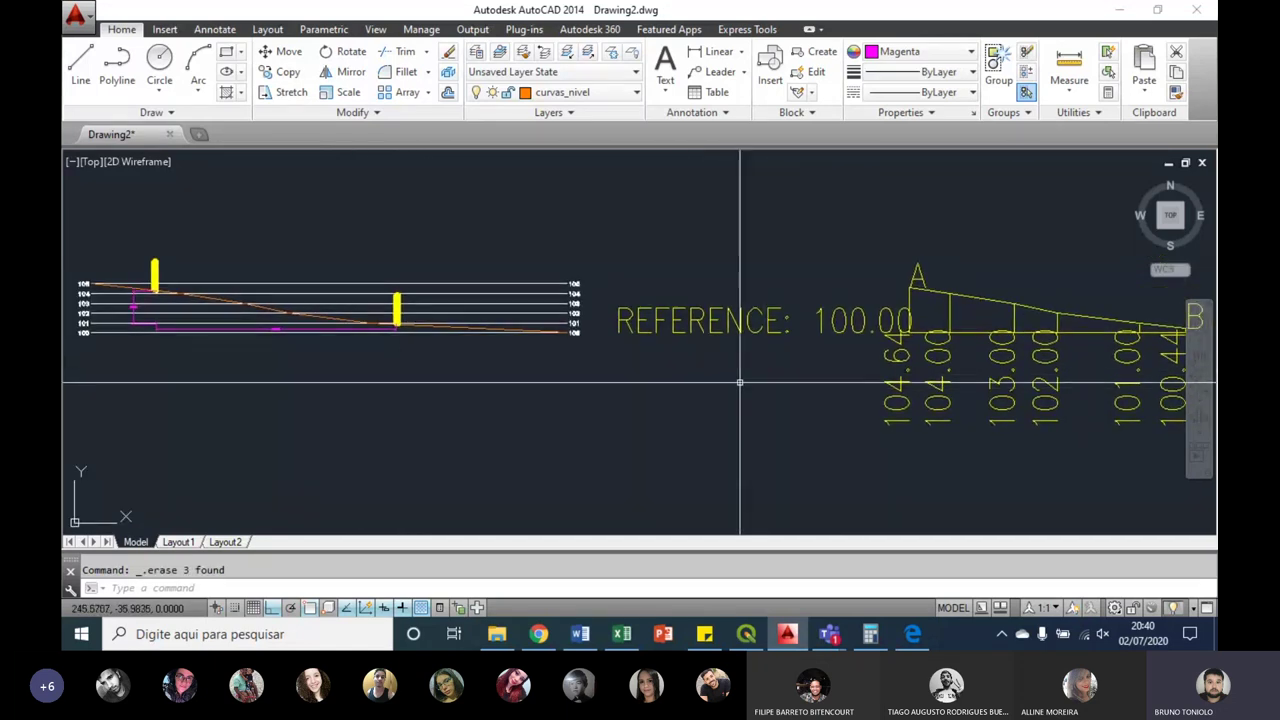
click(975, 298)
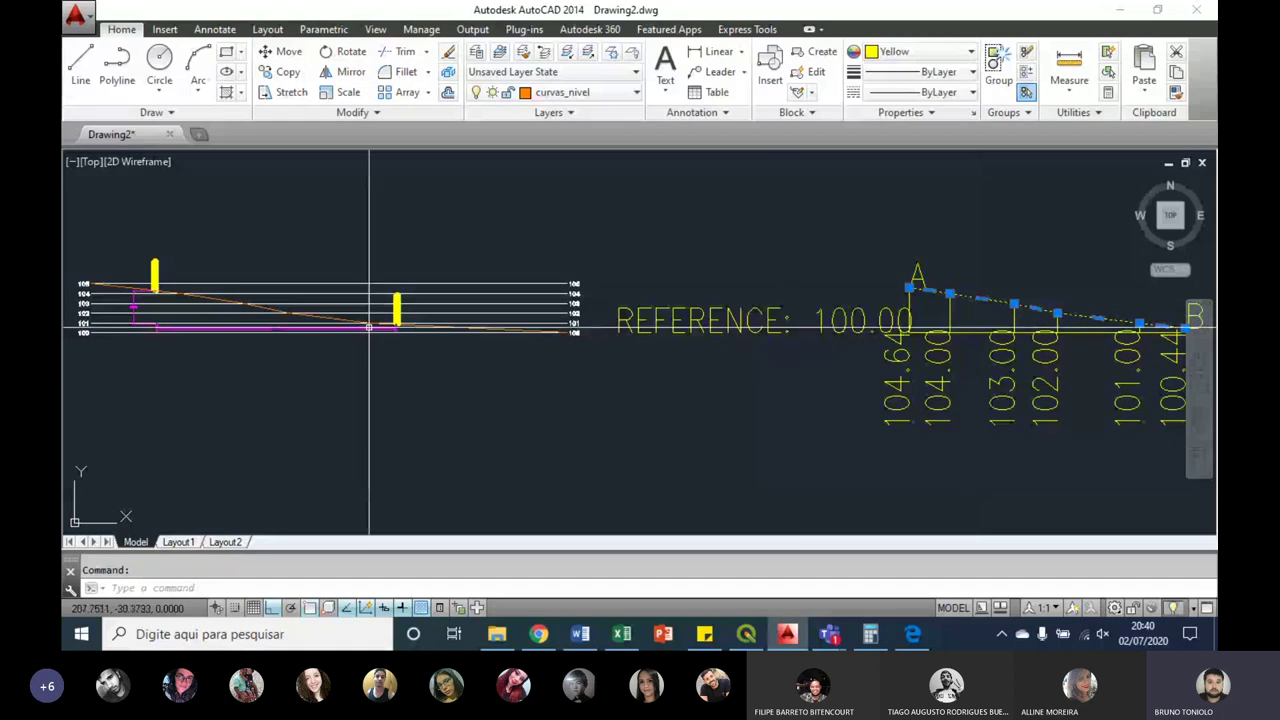
click(232, 299)
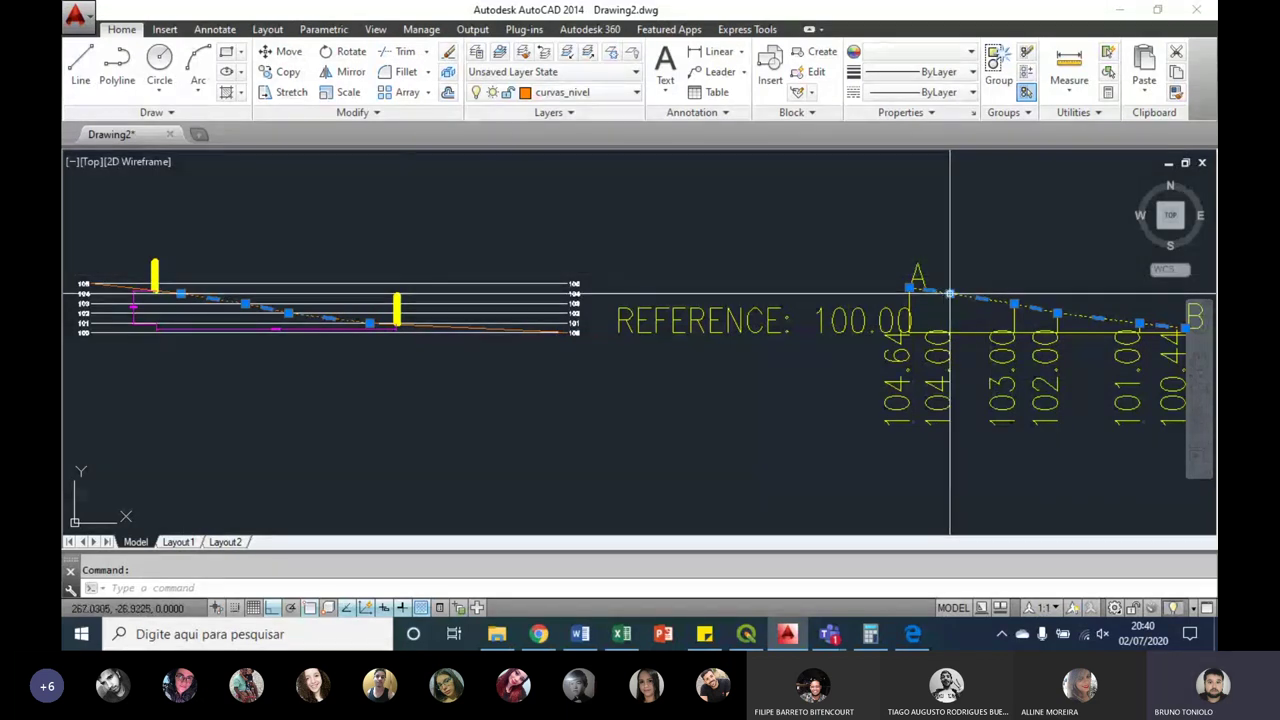
Step: Make the selected profile lines green and copy the yellow bar onto the grid
click(915, 51)
click(905, 156)
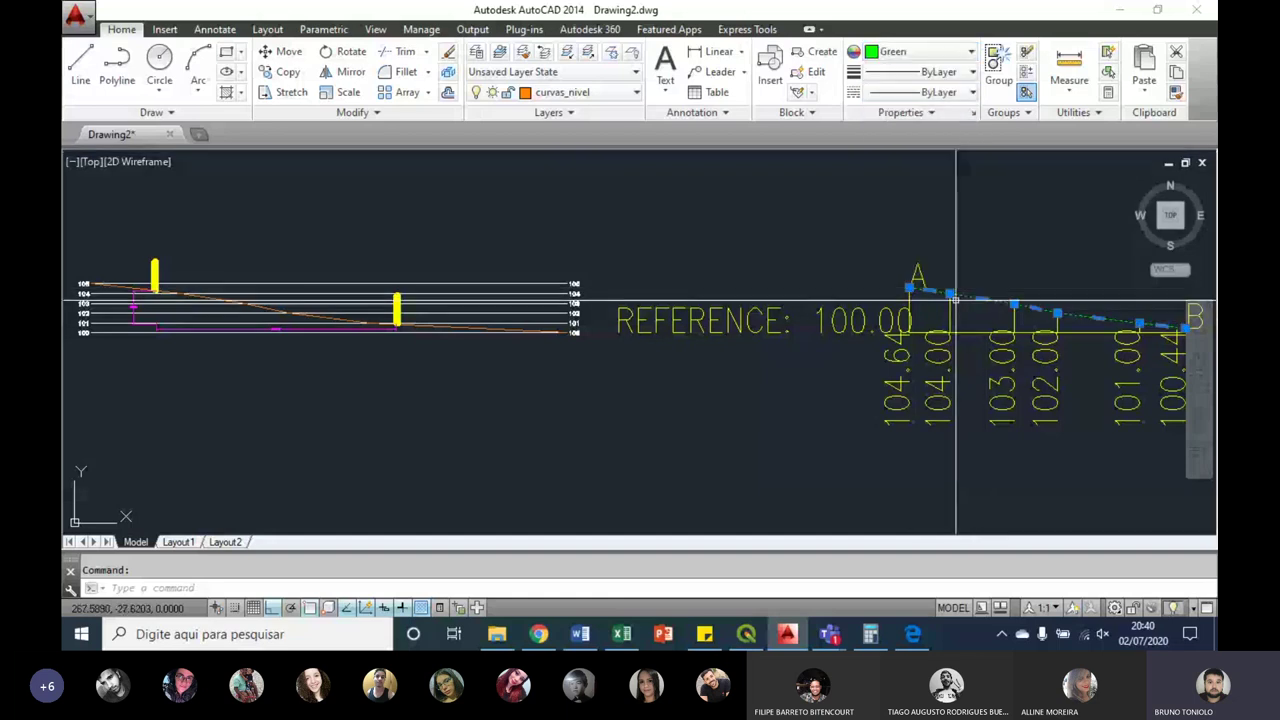
scroll(955, 298, up, 4)
text(co)
key(Return)
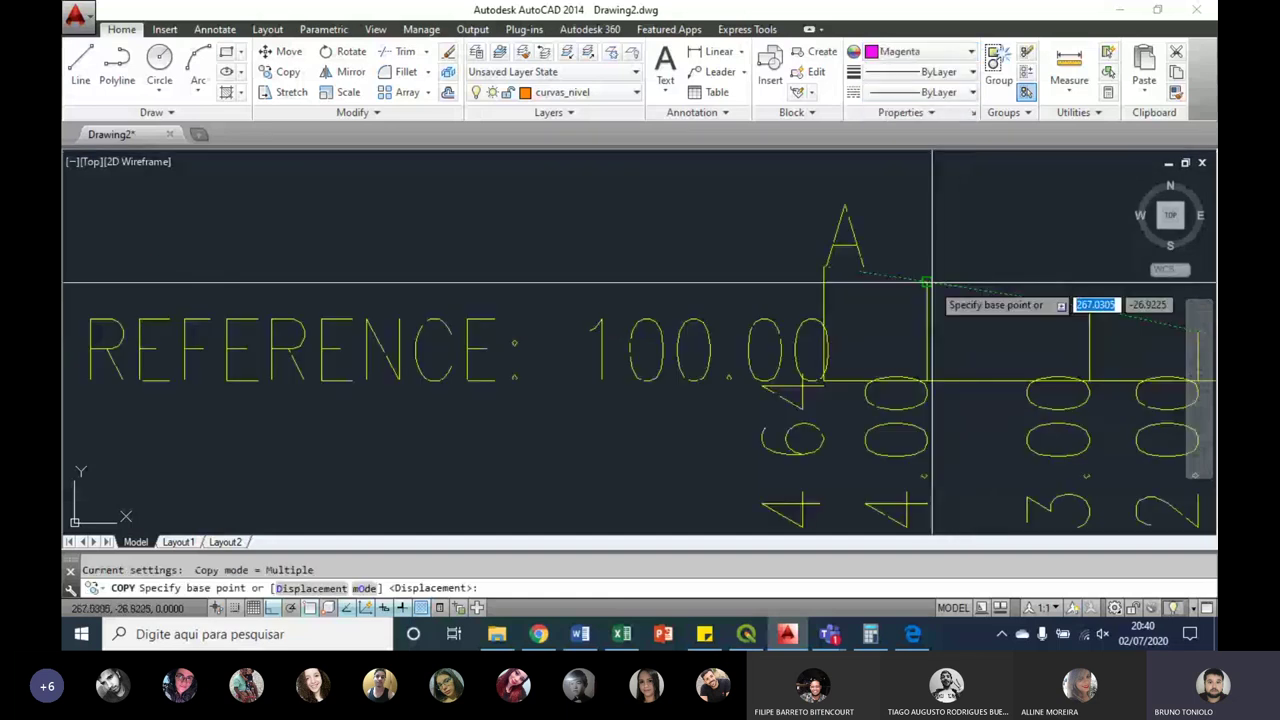
click(925, 284)
scroll(925, 284, down, 3)
scroll(466, 232, up, 5)
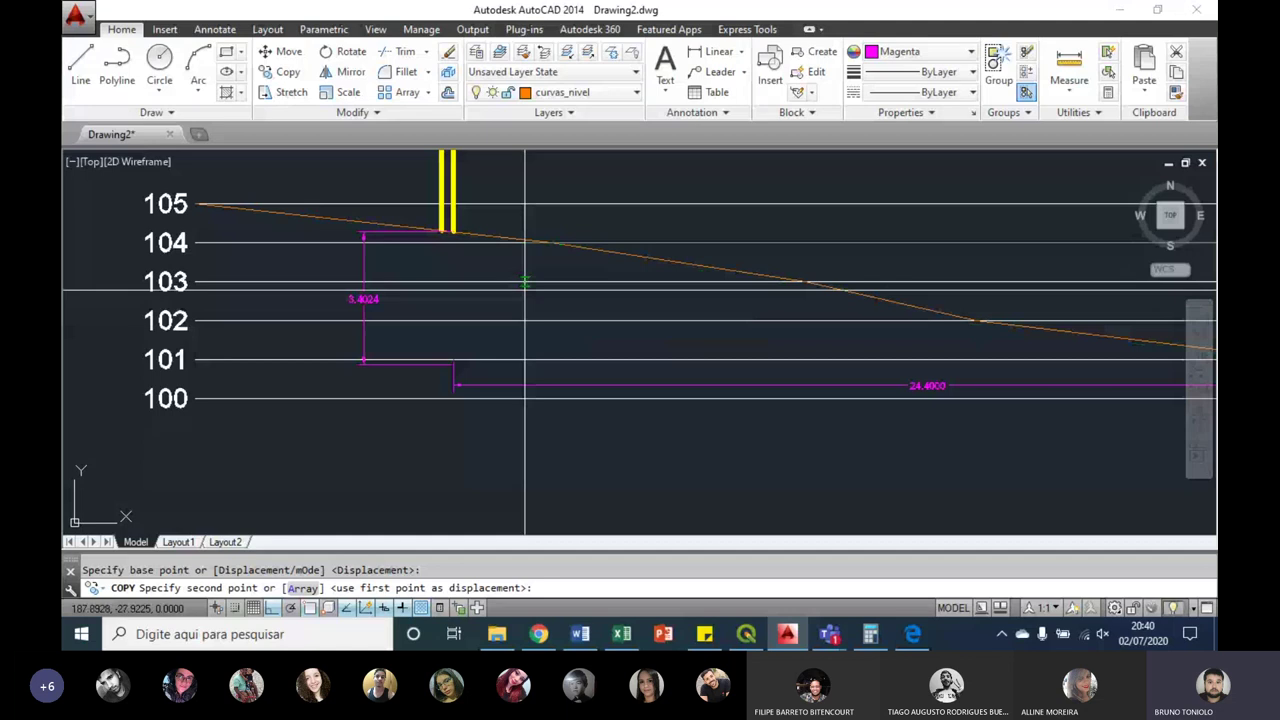
click(454, 232)
scroll(480, 250, down, 4)
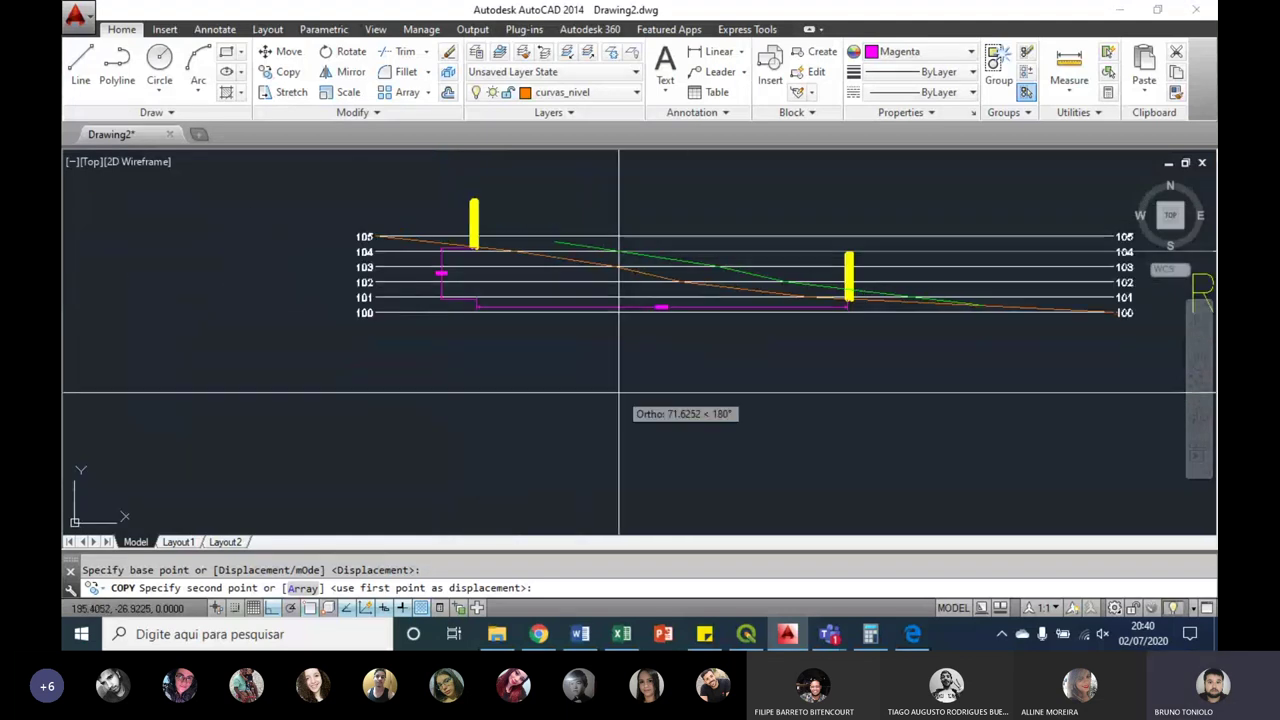
key(Escape)
Step: Move the green profile line lower onto the level grid
click(791, 277)
scroll(766, 277, up, 5)
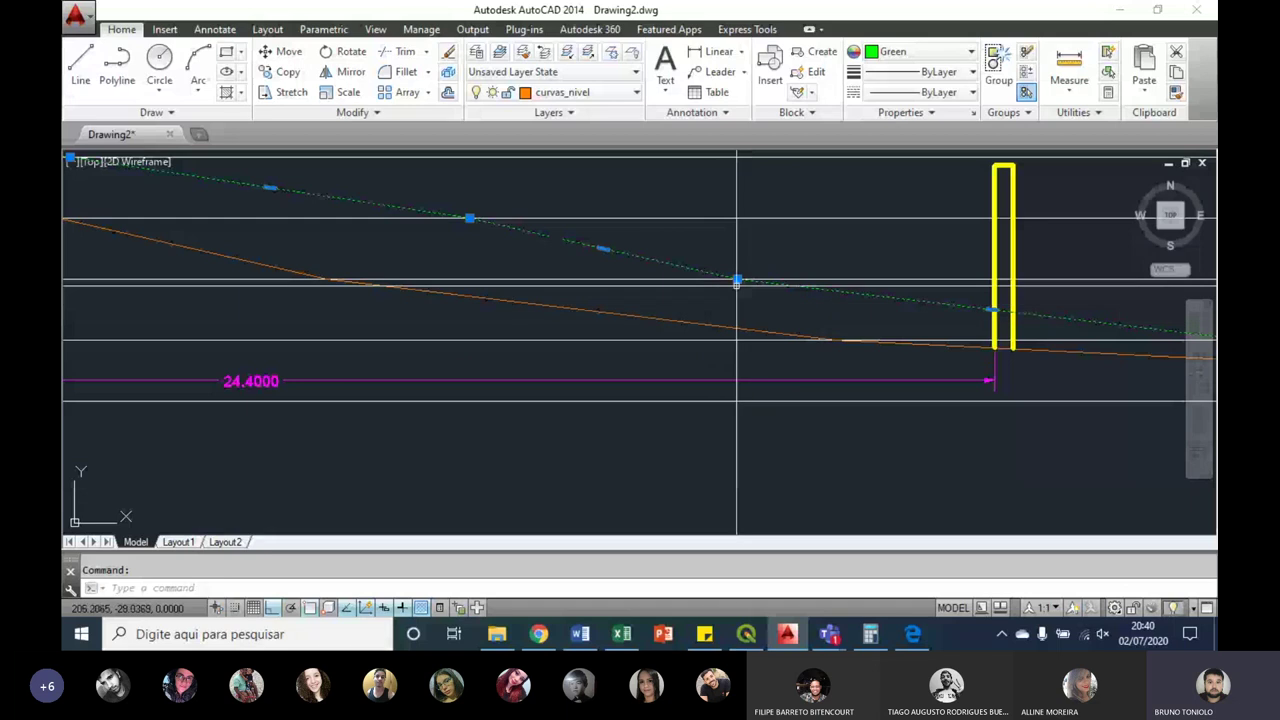
text(m)
key(Return)
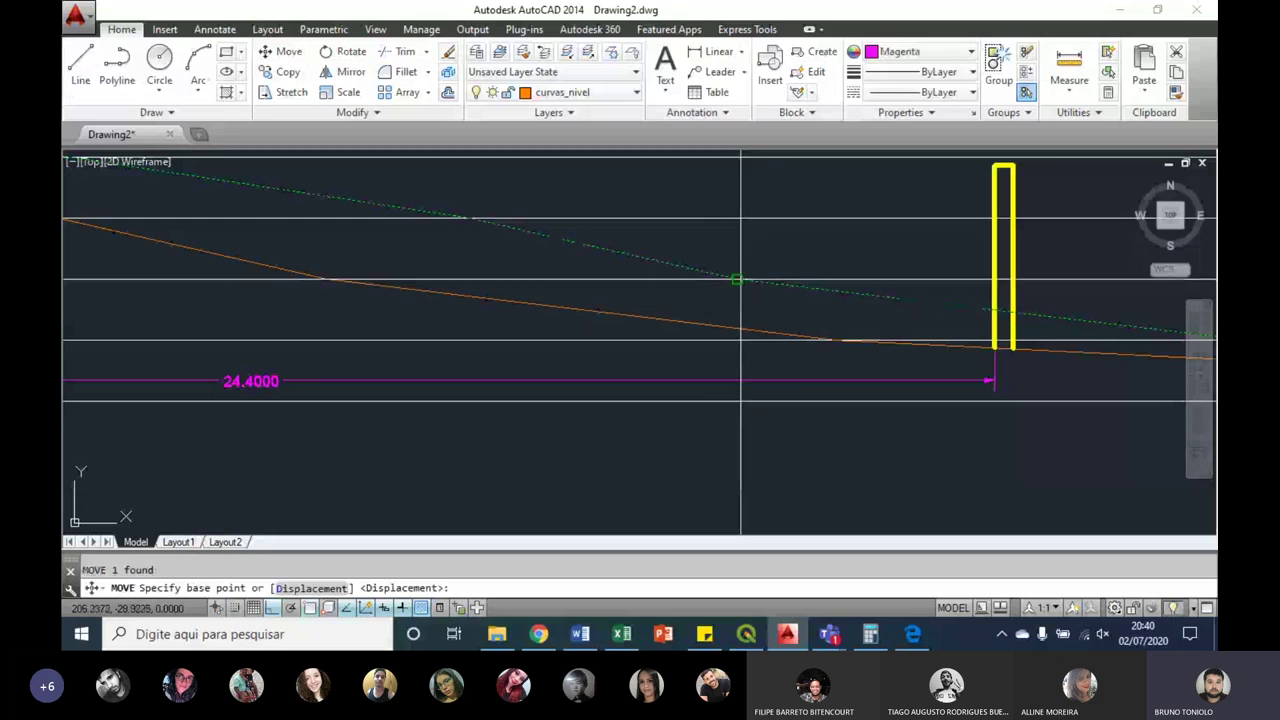
click(741, 279)
click(833, 340)
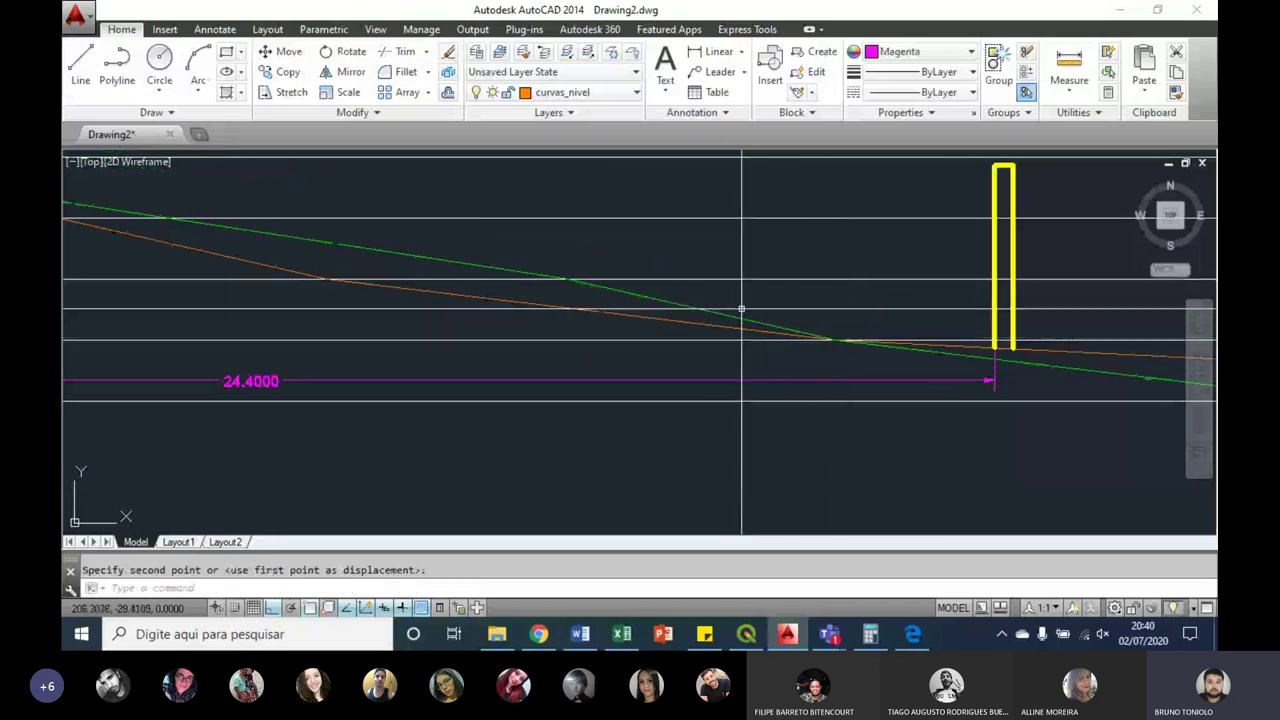
Step: Move the green comparison line onto the start of the A–B profile
click(829, 337)
text(m)
key(Return)
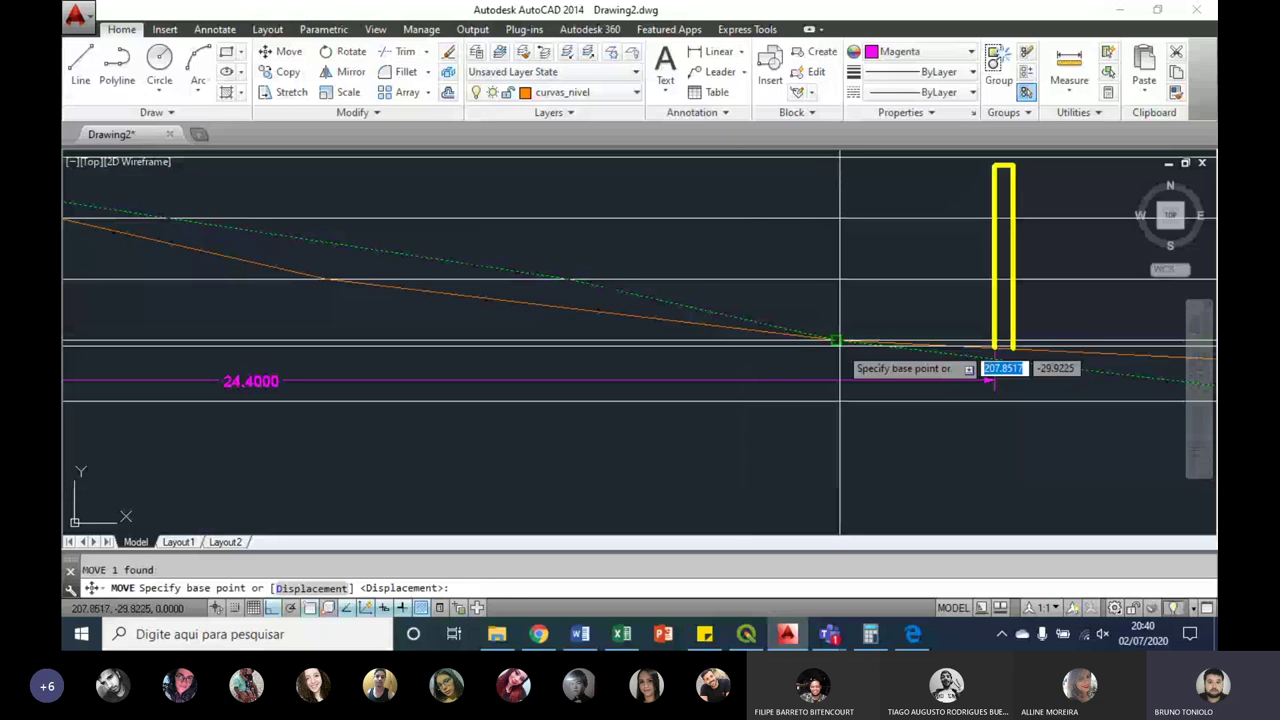
click(837, 339)
click(343, 280)
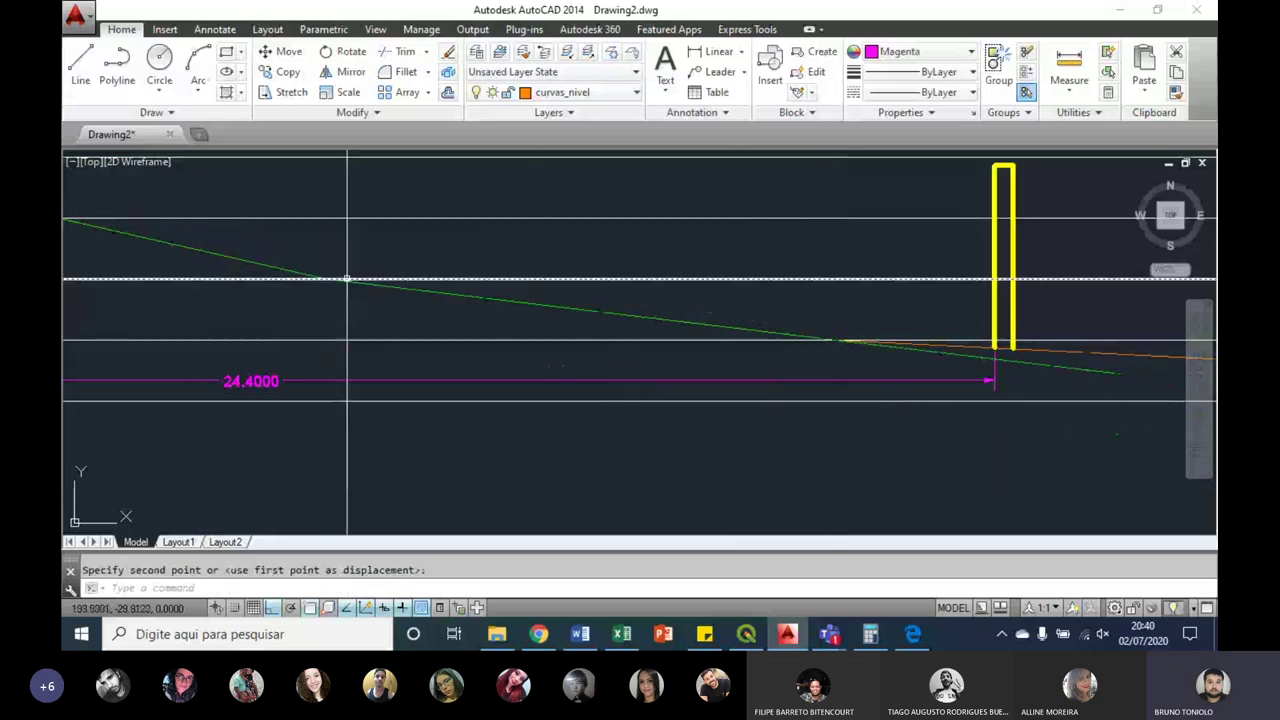
scroll(873, 445, down, 2)
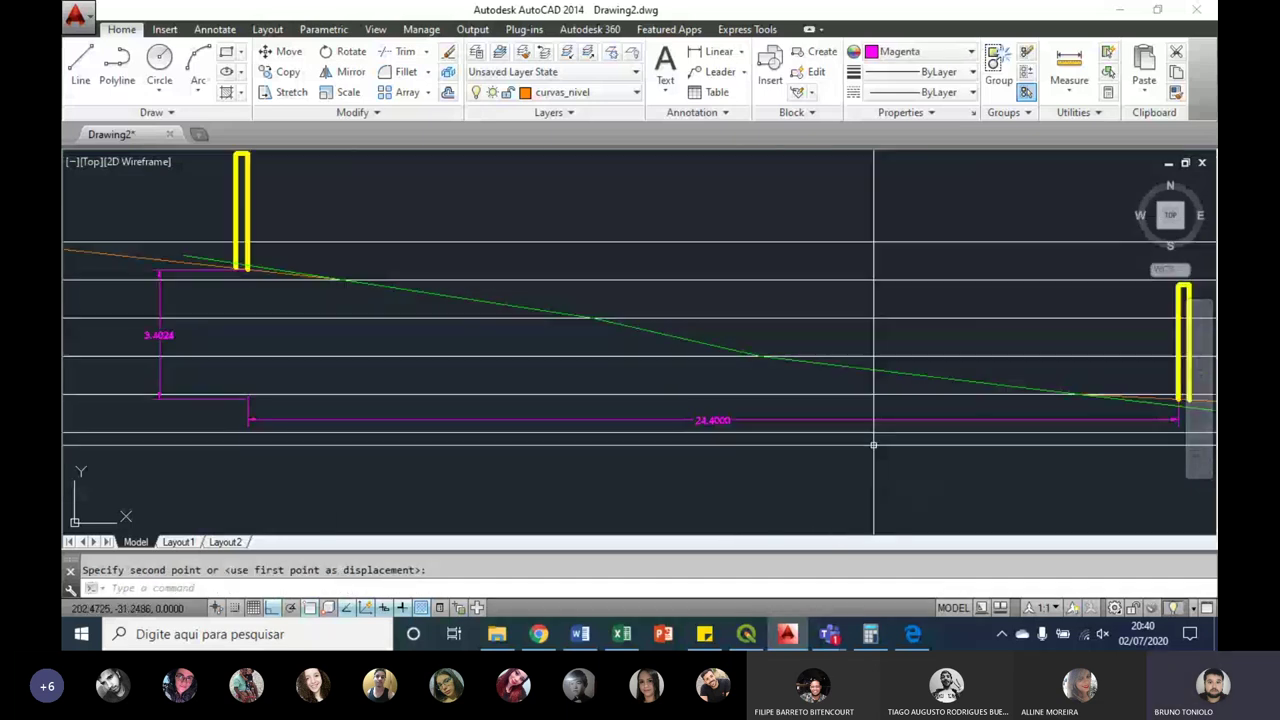
middle_drag(873, 445, 853, 435)
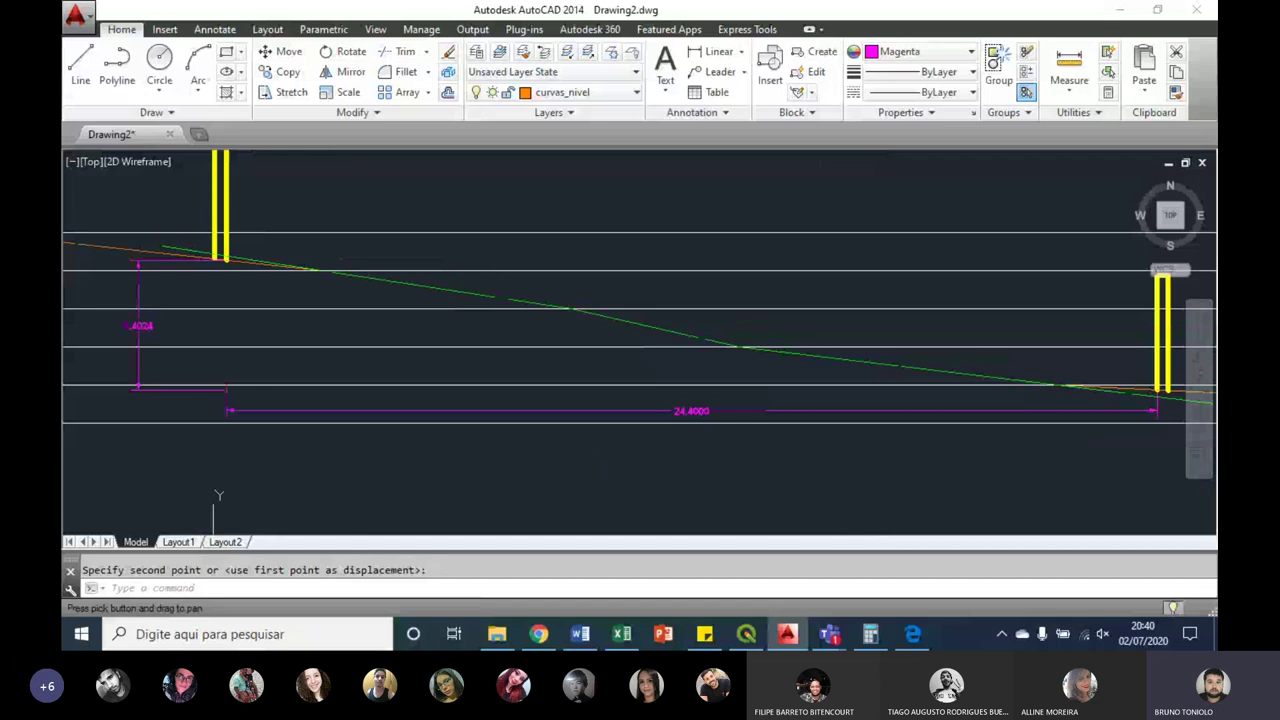
middle_drag(697, 337, 565, 325)
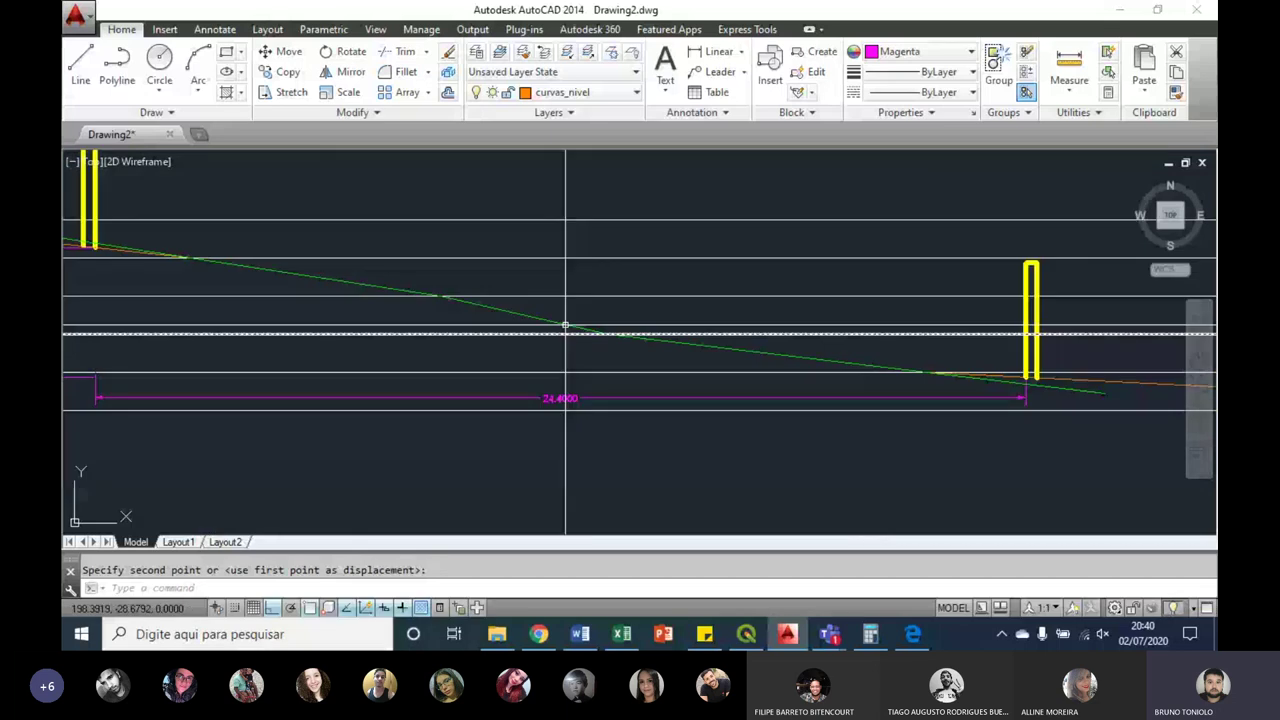
click(565, 325)
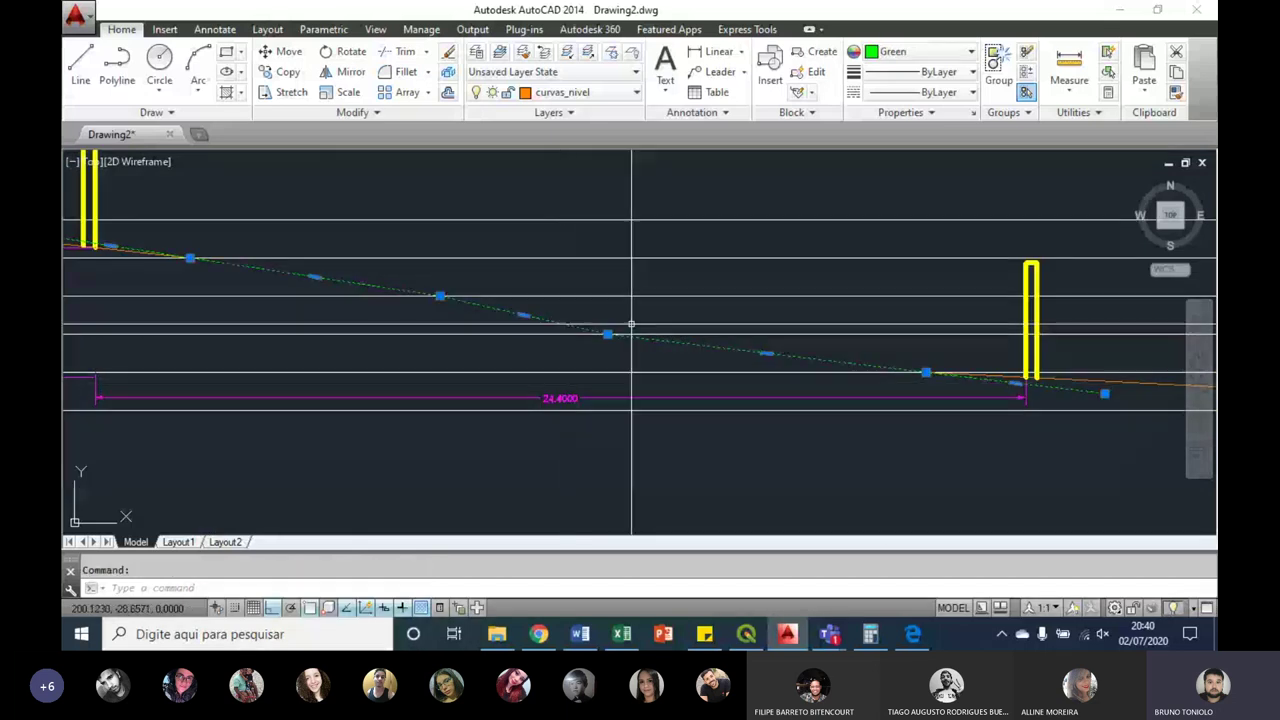
Step: Zoom along the profile to compare the green line with the 3.4024 and 24.4000 dimensions
scroll(631, 324, down, 4)
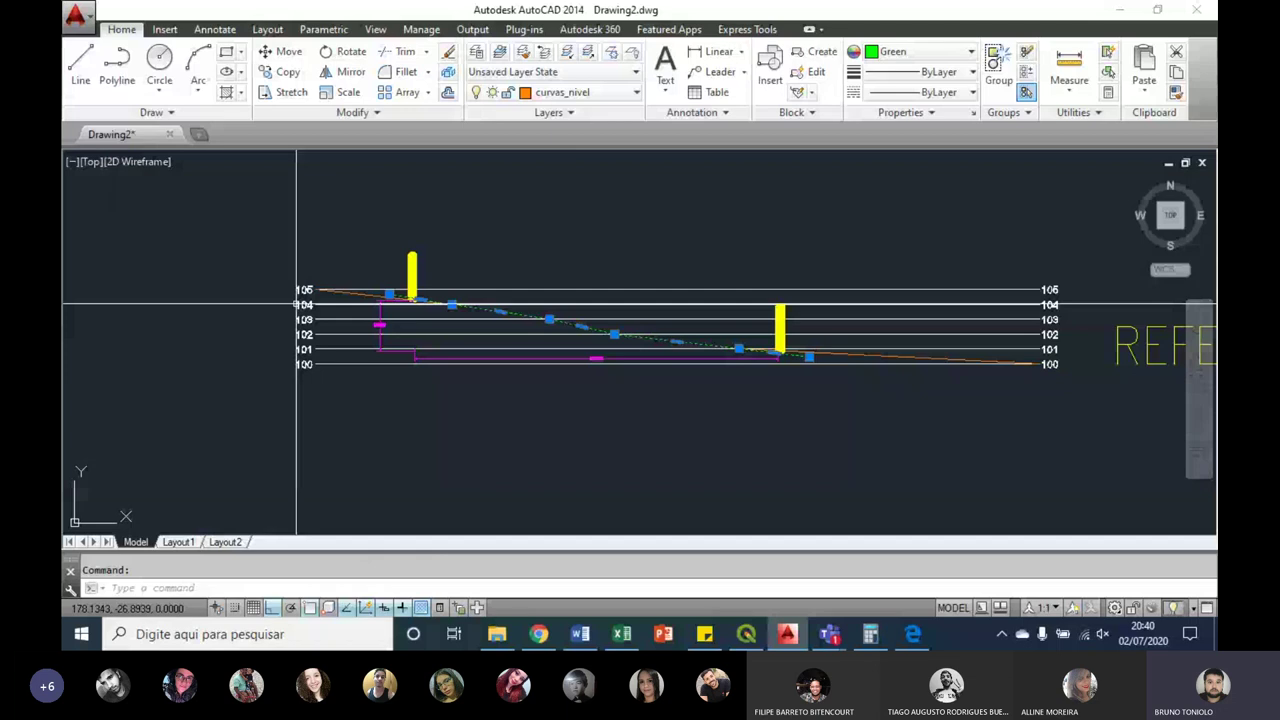
scroll(618, 281, up, 5)
middle_drag(618, 281, 657, 354)
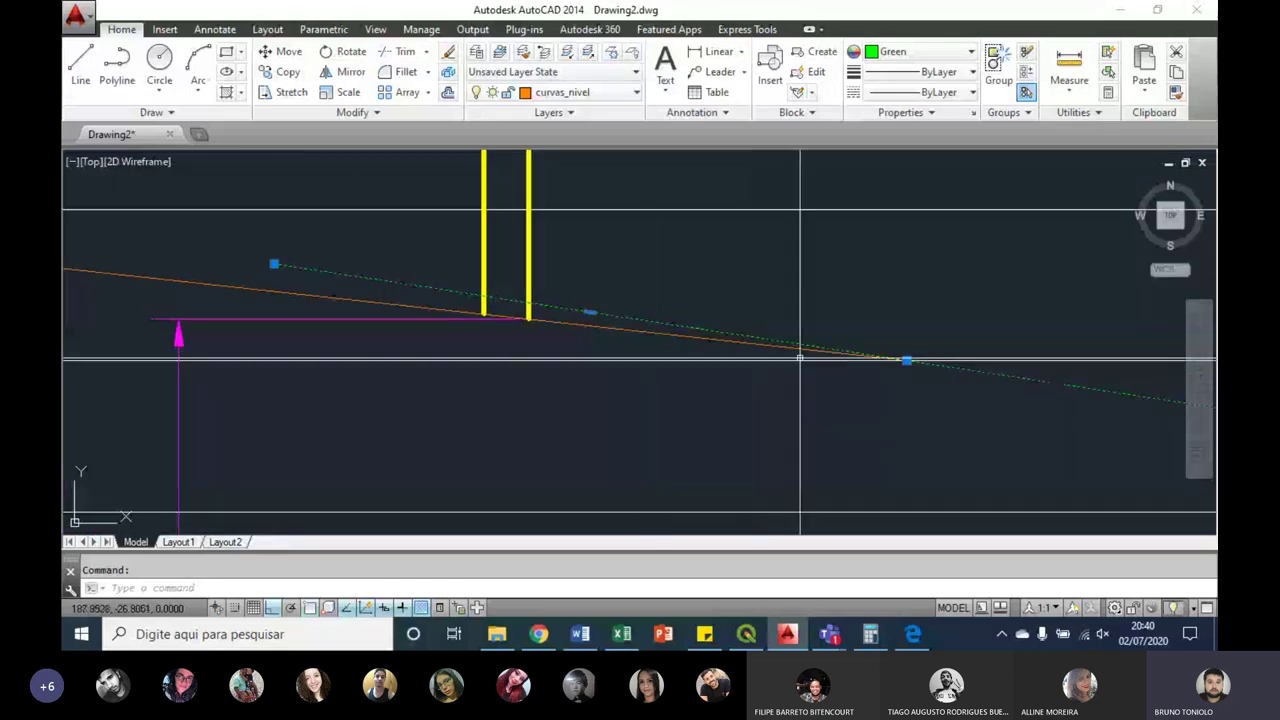
scroll(657, 354, down, 2)
middle_drag(943, 371, 420, 314)
scroll(420, 314, down, 2)
middle_drag(520, 351, 583, 386)
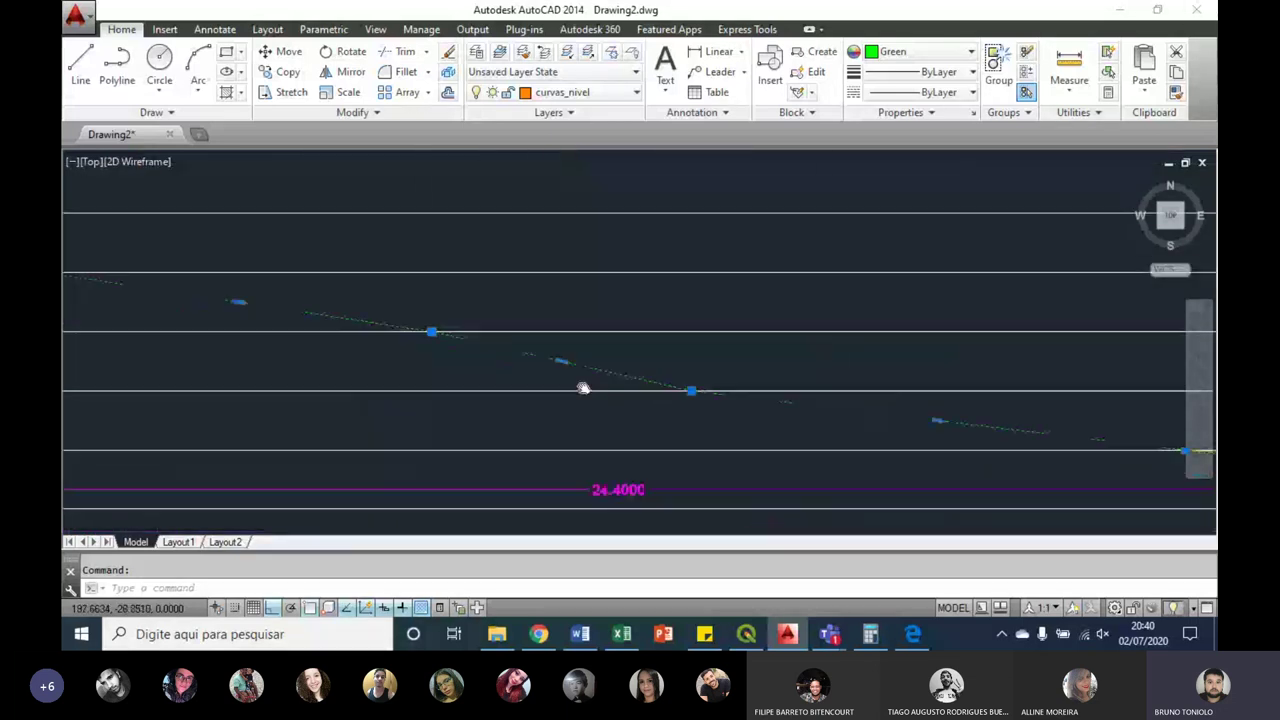
scroll(640, 395, down, 2)
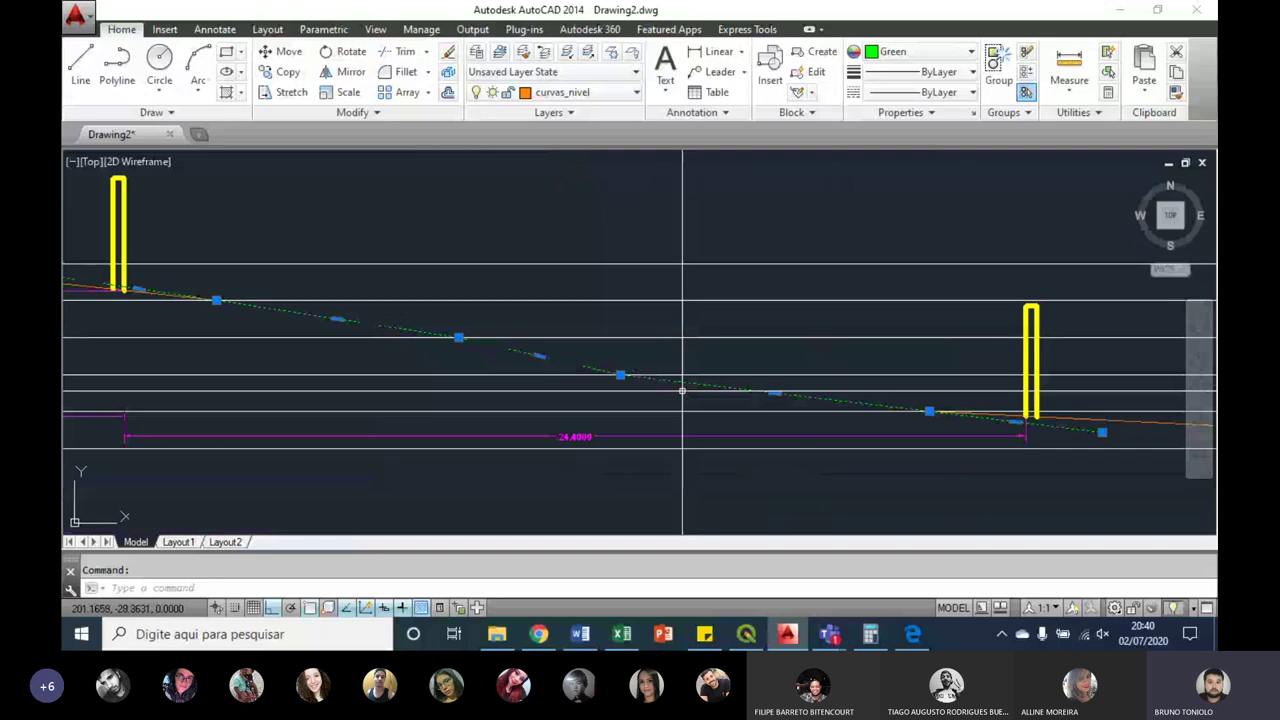
scroll(771, 323, up, 3)
scroll(695, 316, up, 2)
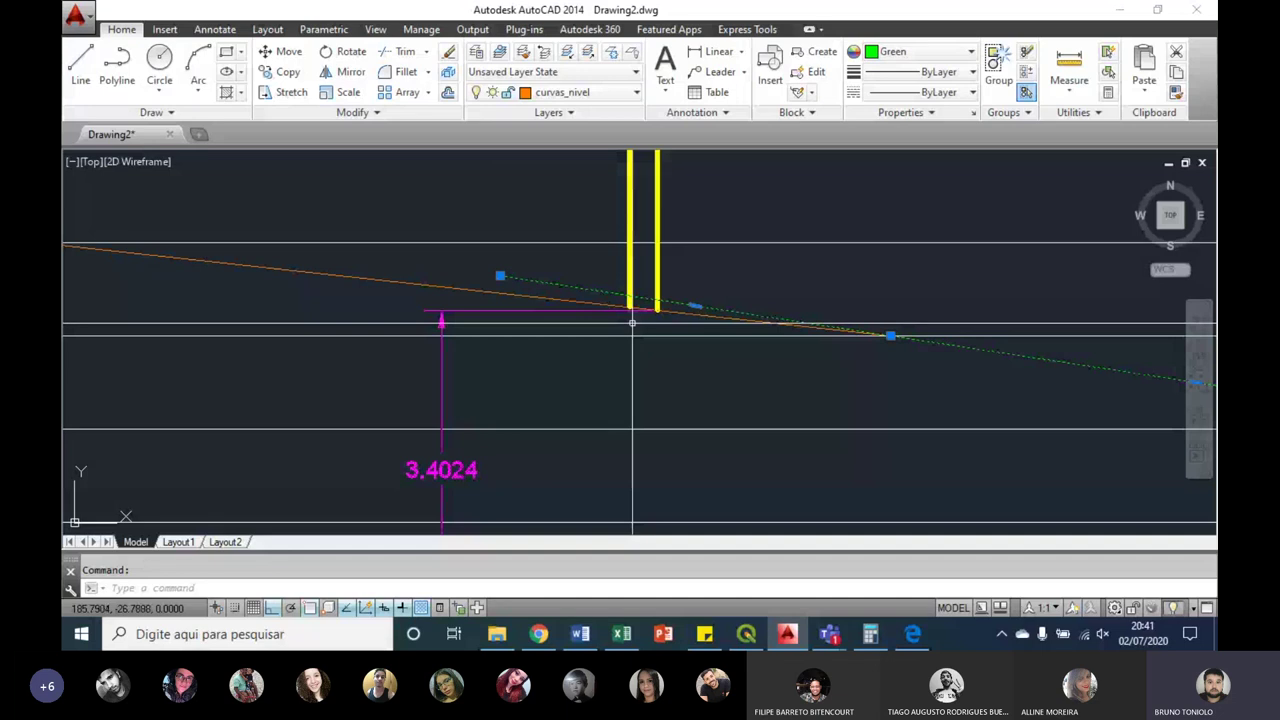
scroll(857, 409, down, 2)
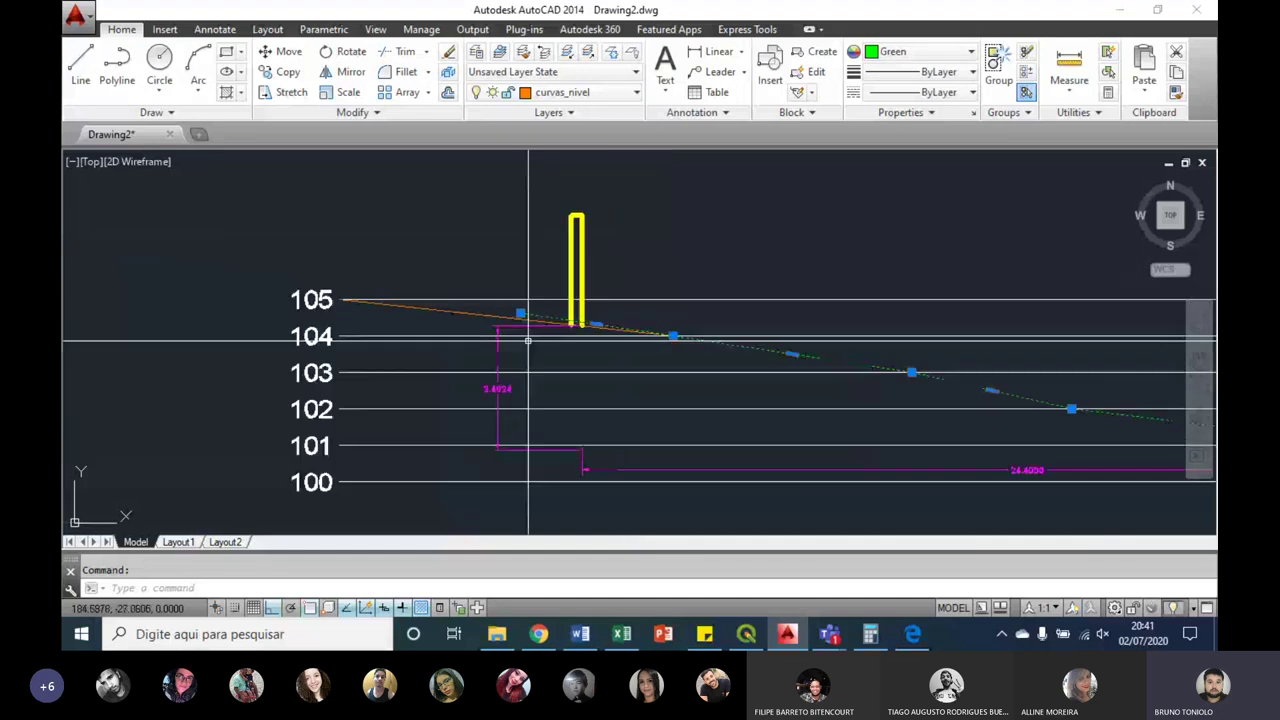
scroll(625, 435, down, 2)
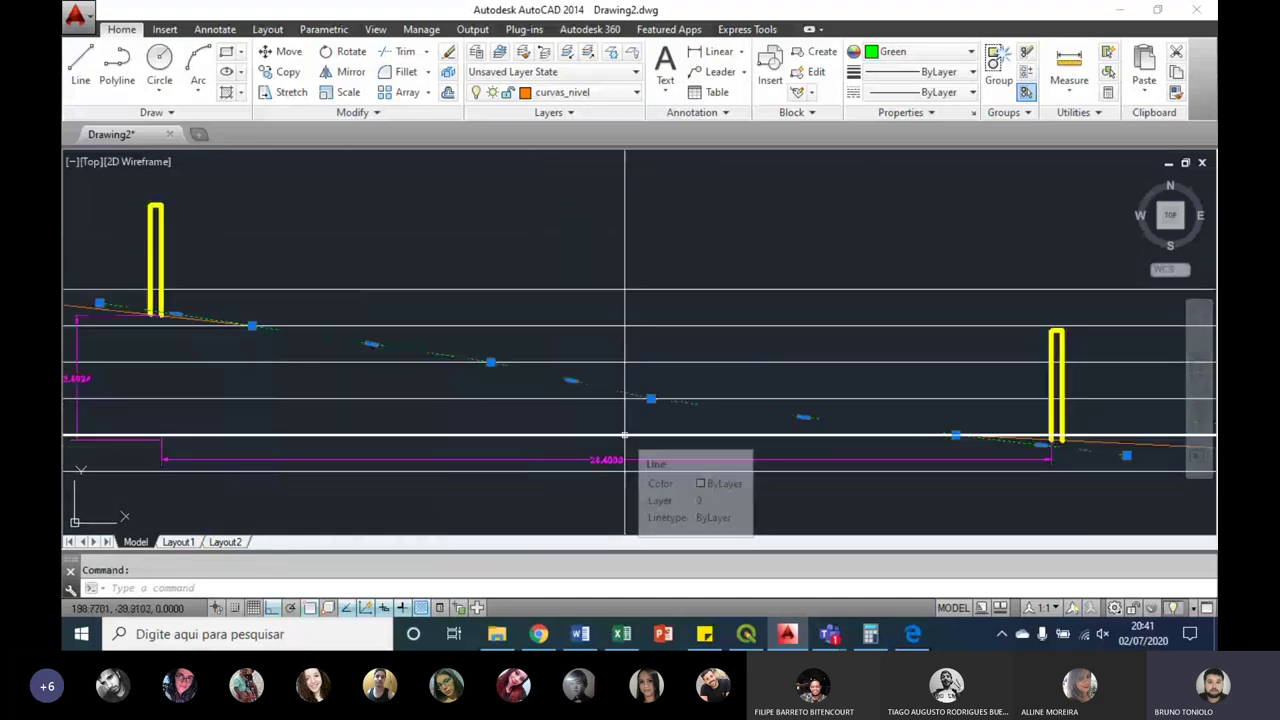
scroll(612, 420, down, 4)
scroll(602, 409, down, 2)
scroll(602, 409, up, 4)
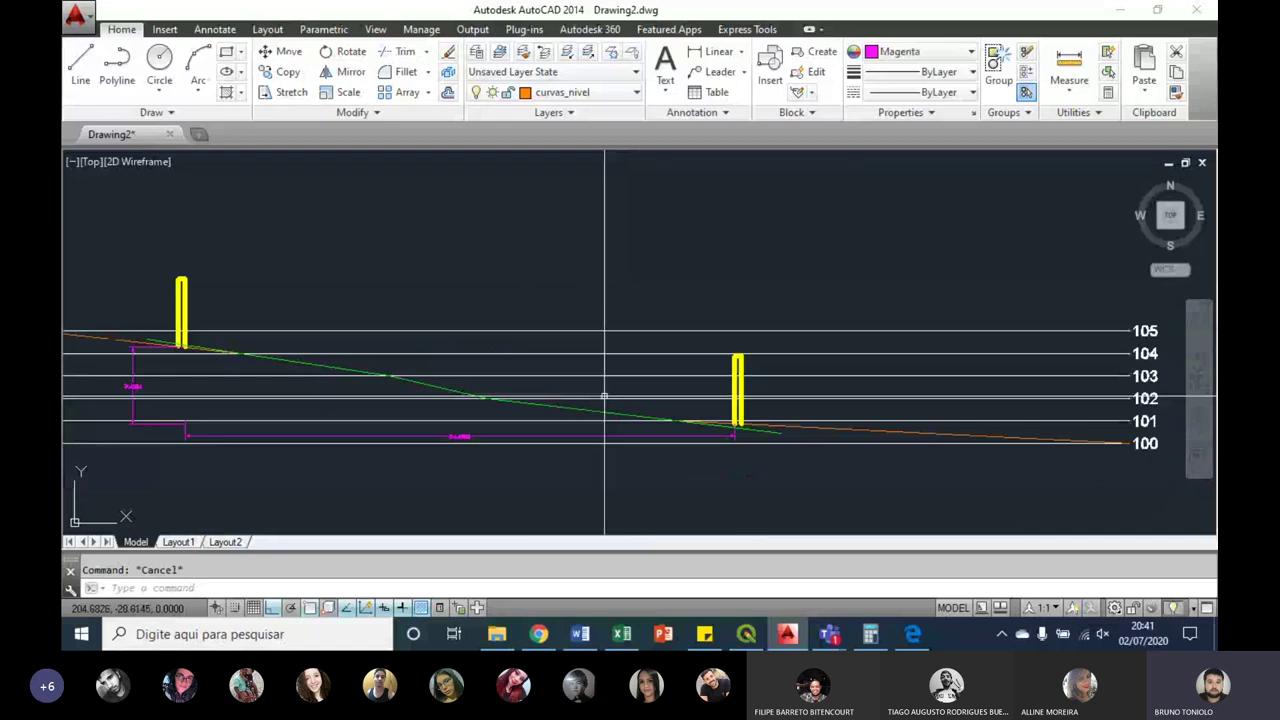
Step: Erase the green comparison line and return to the contour map with the yellow rectangle
key(Delete)
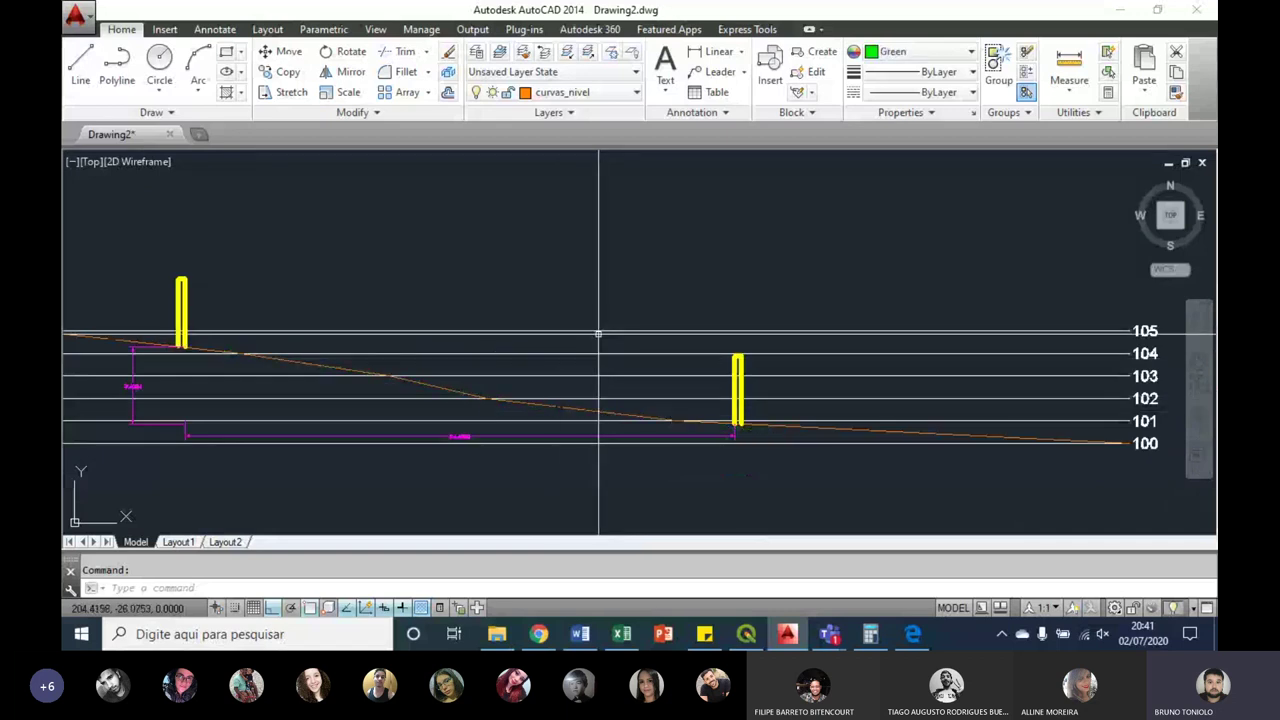
scroll(597, 334, down, 4)
middle_drag(886, 357, 765, 383)
scroll(813, 388, up, 4)
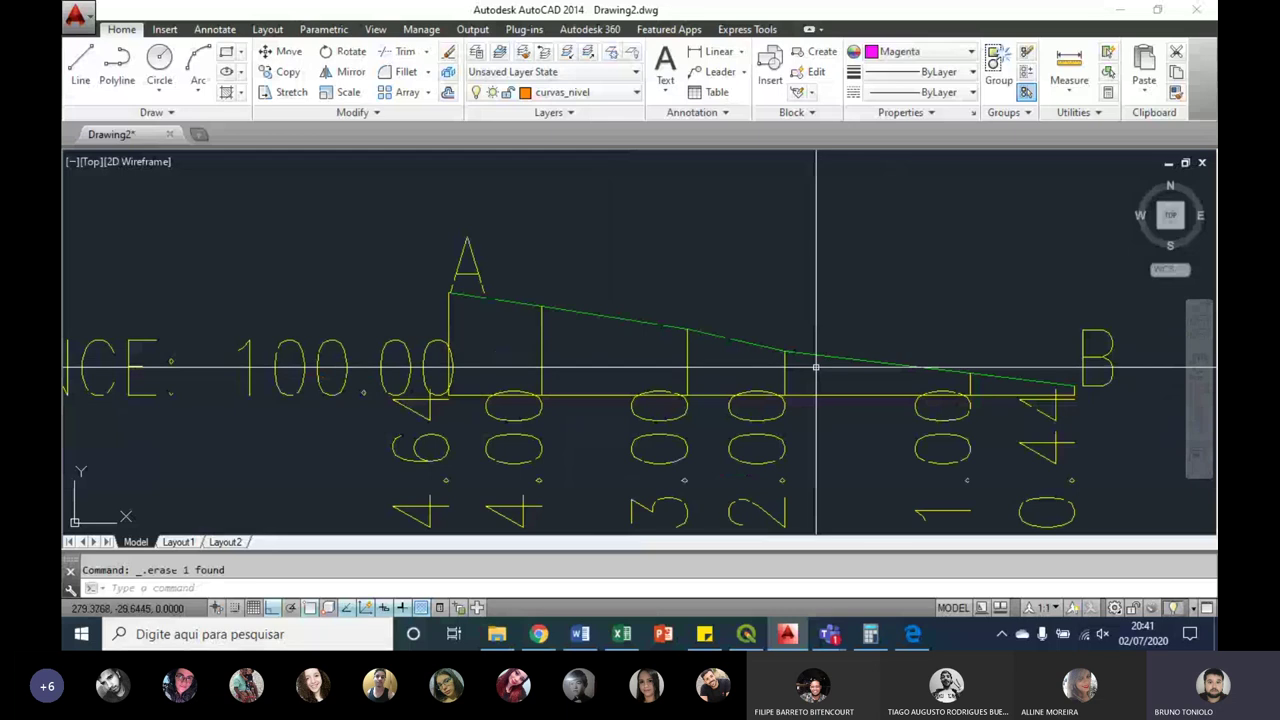
scroll(1067, 304, down, 5)
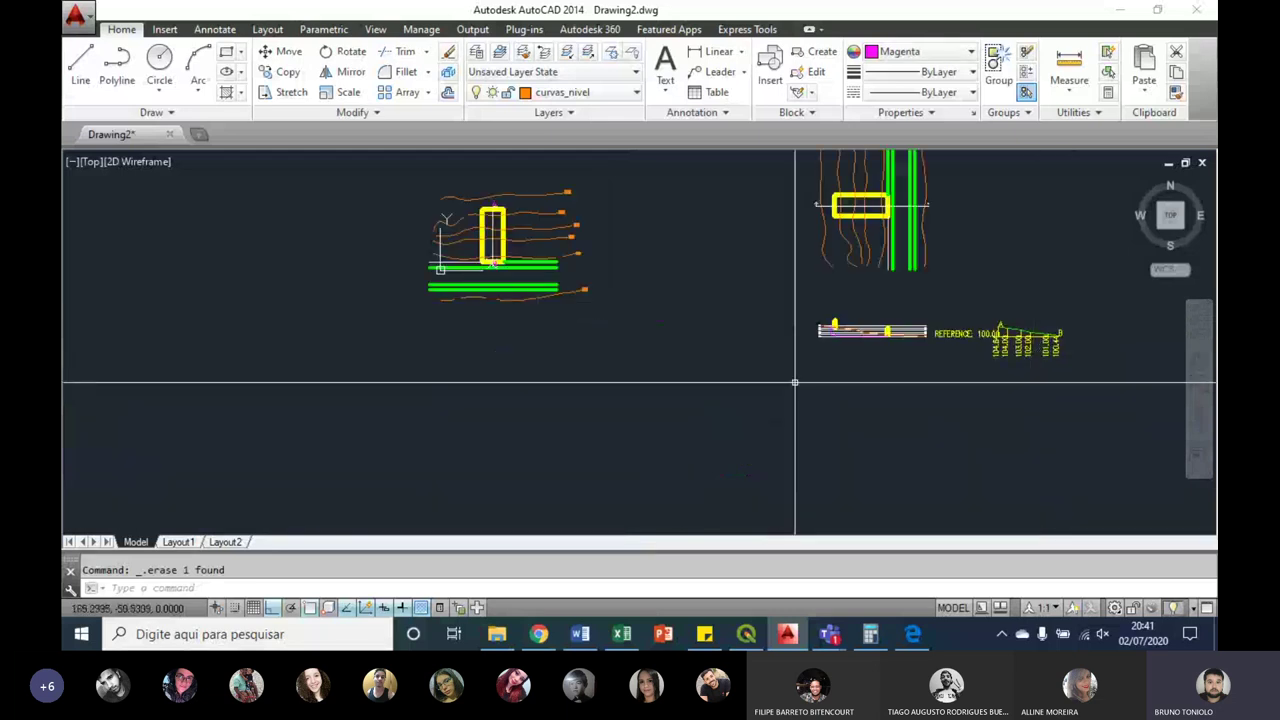
scroll(548, 230, up, 5)
middle_drag(478, 229, 511, 245)
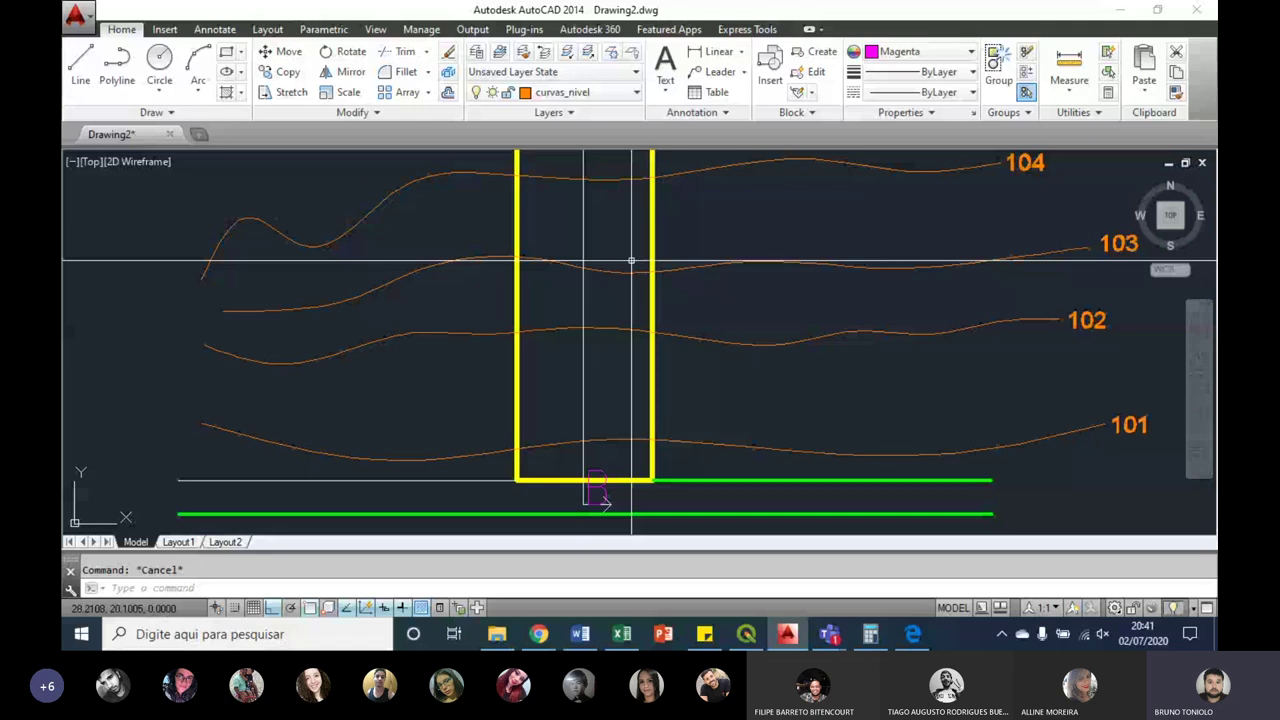
Step: Copy the vertical section line to an offset position beside the original
scroll(631, 260, down, 2)
text(c)
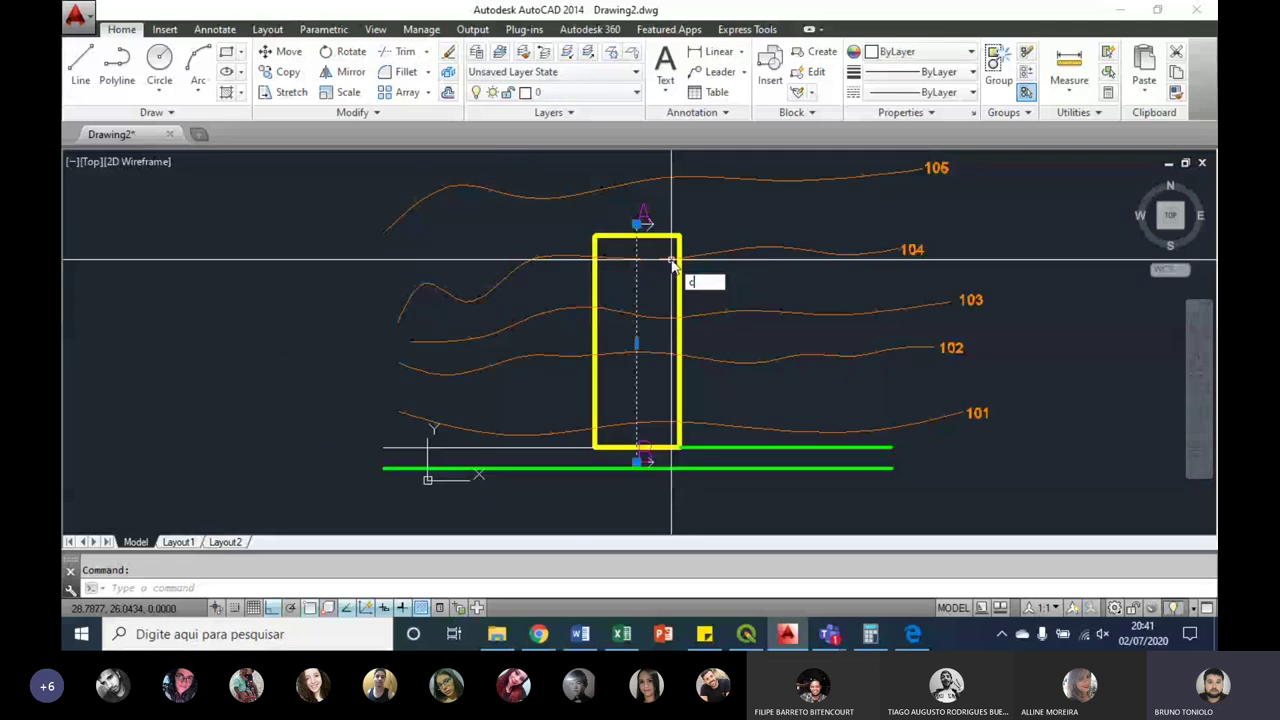
text(o)
key(Return)
click(766, 255)
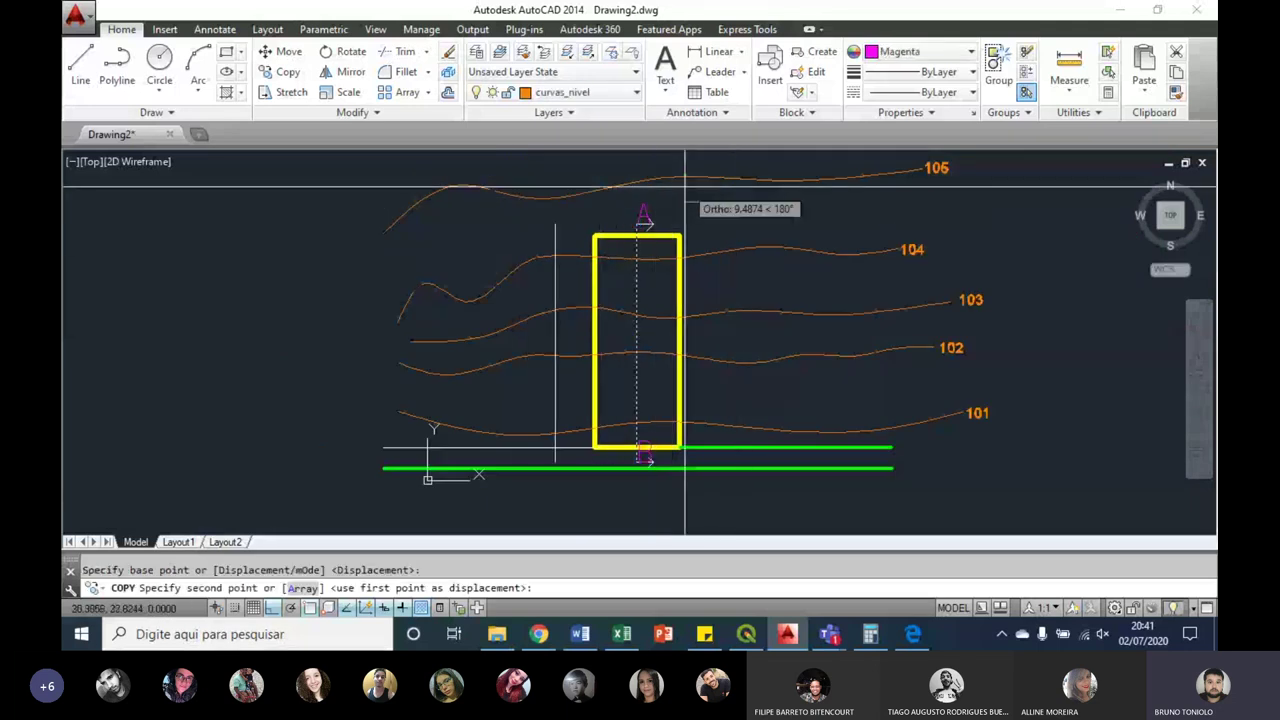
click(840, 210)
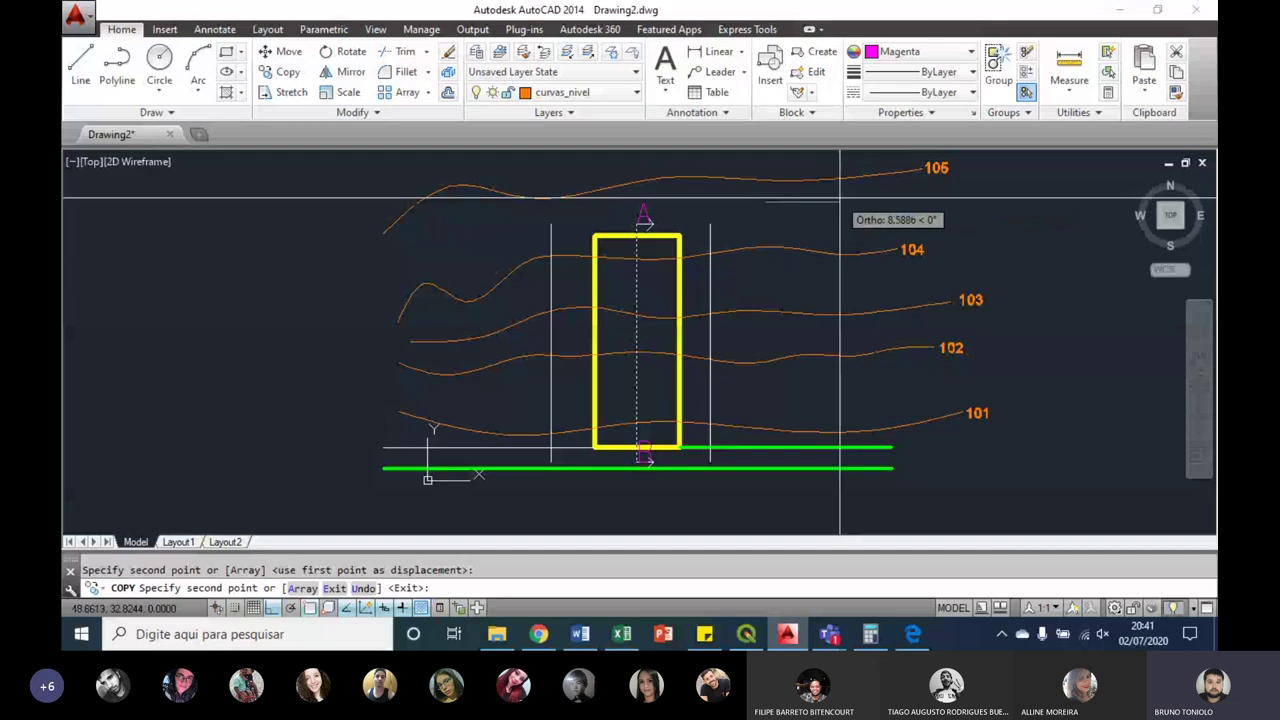
key(Escape)
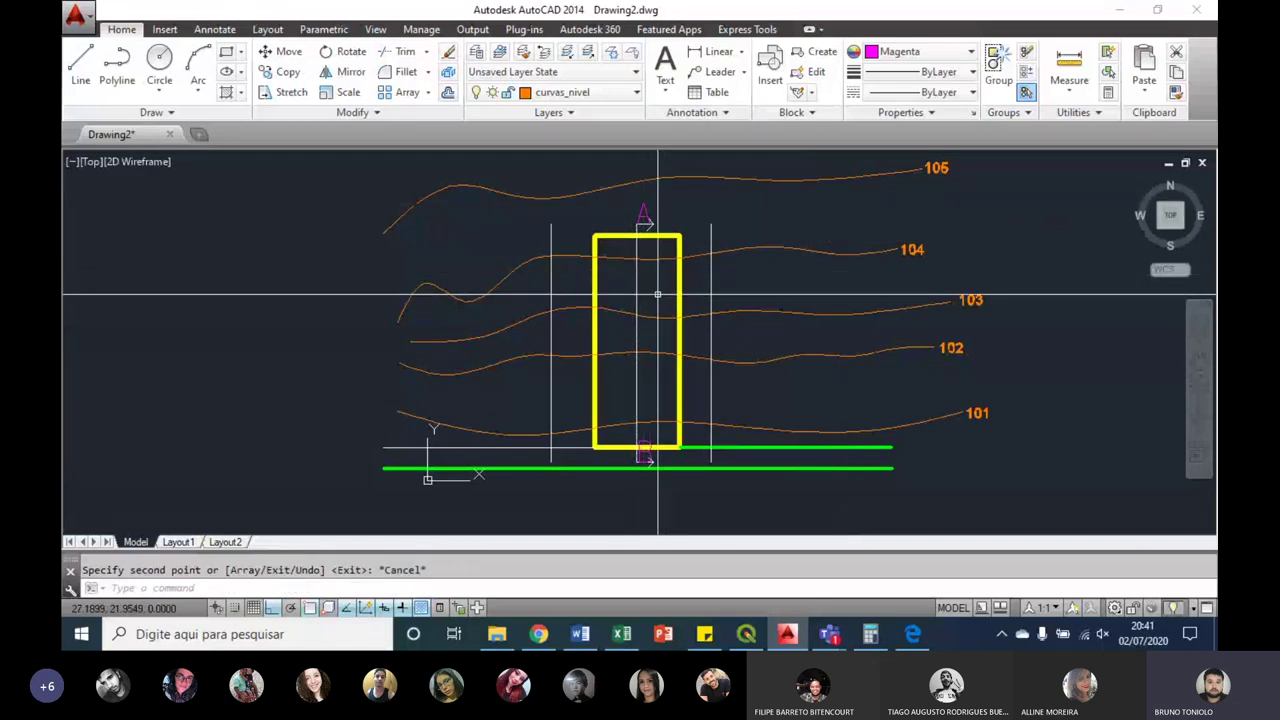
Step: Run QP with curvas_nivel as the contour layer and the offset line as alignment
text(qp)
key(Return)
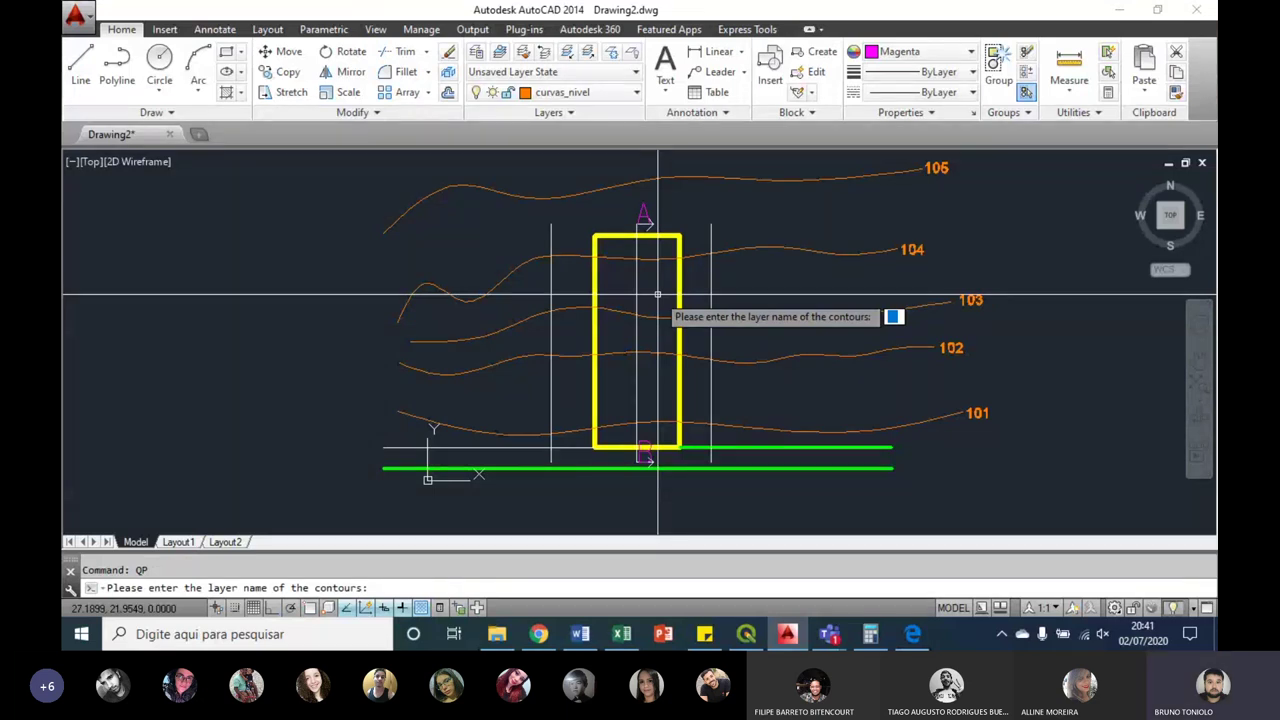
text(u)
text(rvas_nivel)
key(Return)
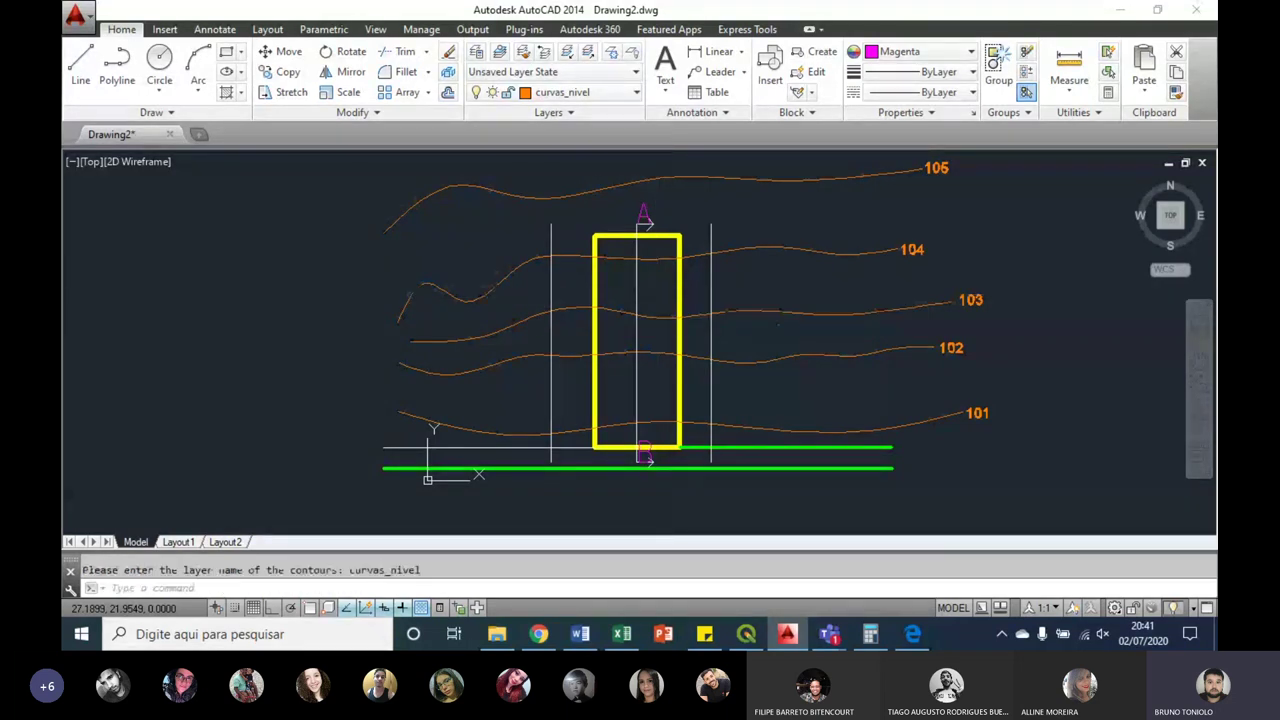
click(595, 250)
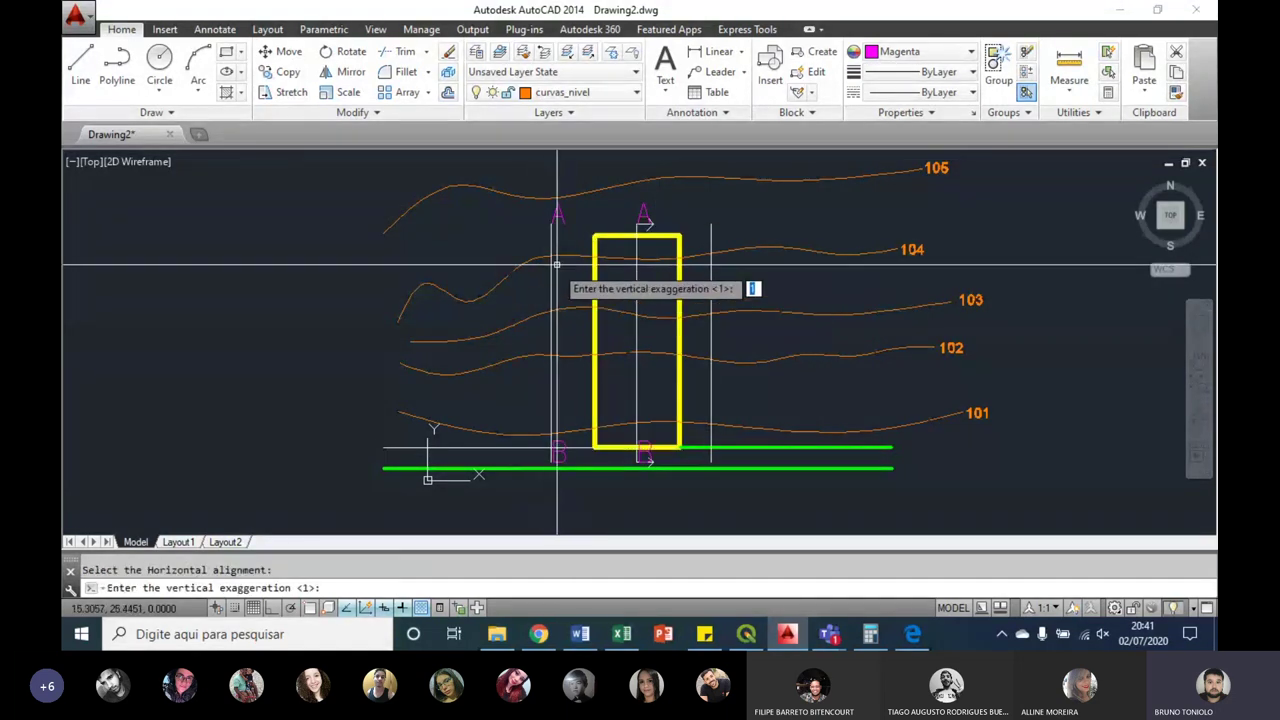
Step: Accept vertical exaggeration 1, then erase and restore the profile's sloped top line
key(Return)
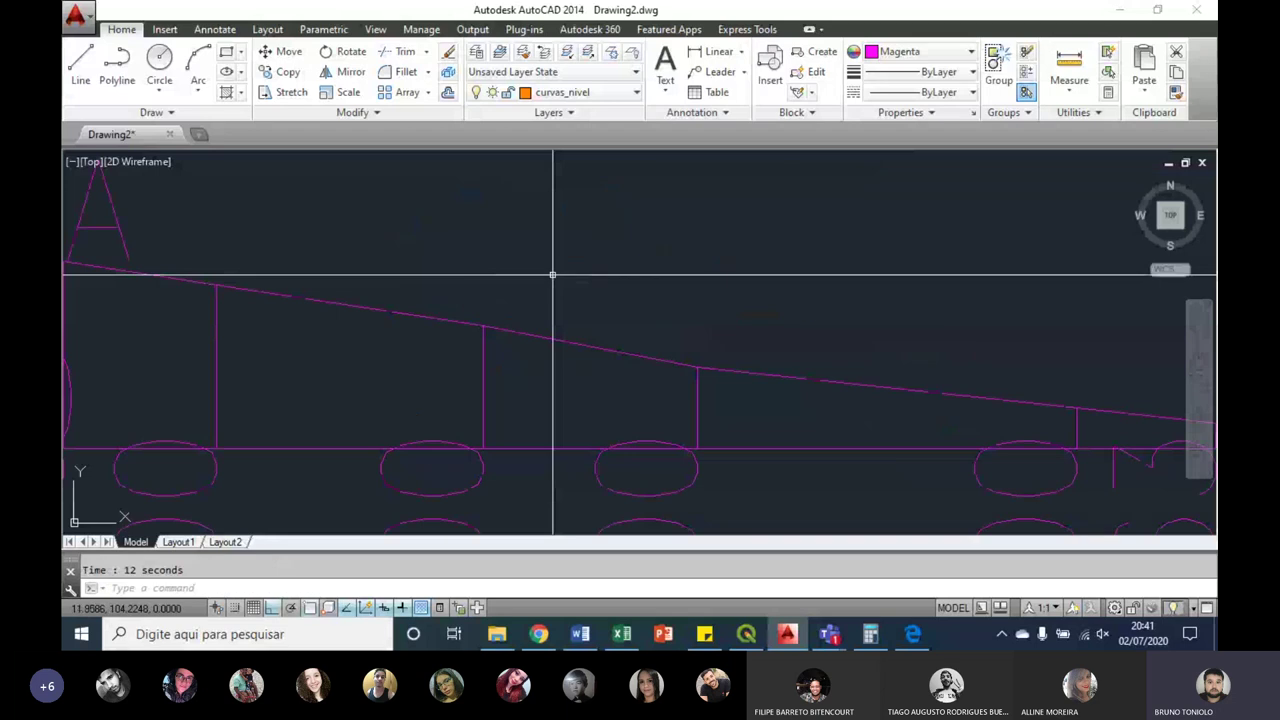
scroll(511, 338, down, 5)
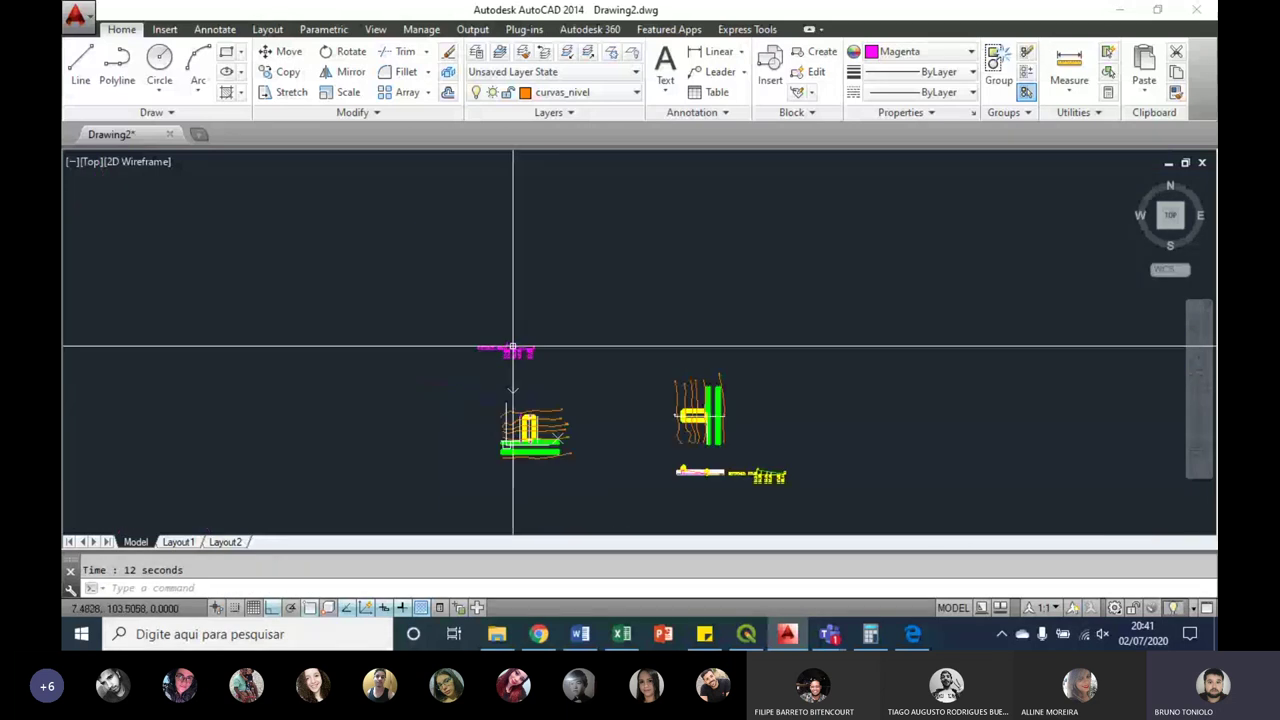
scroll(437, 362, up, 5)
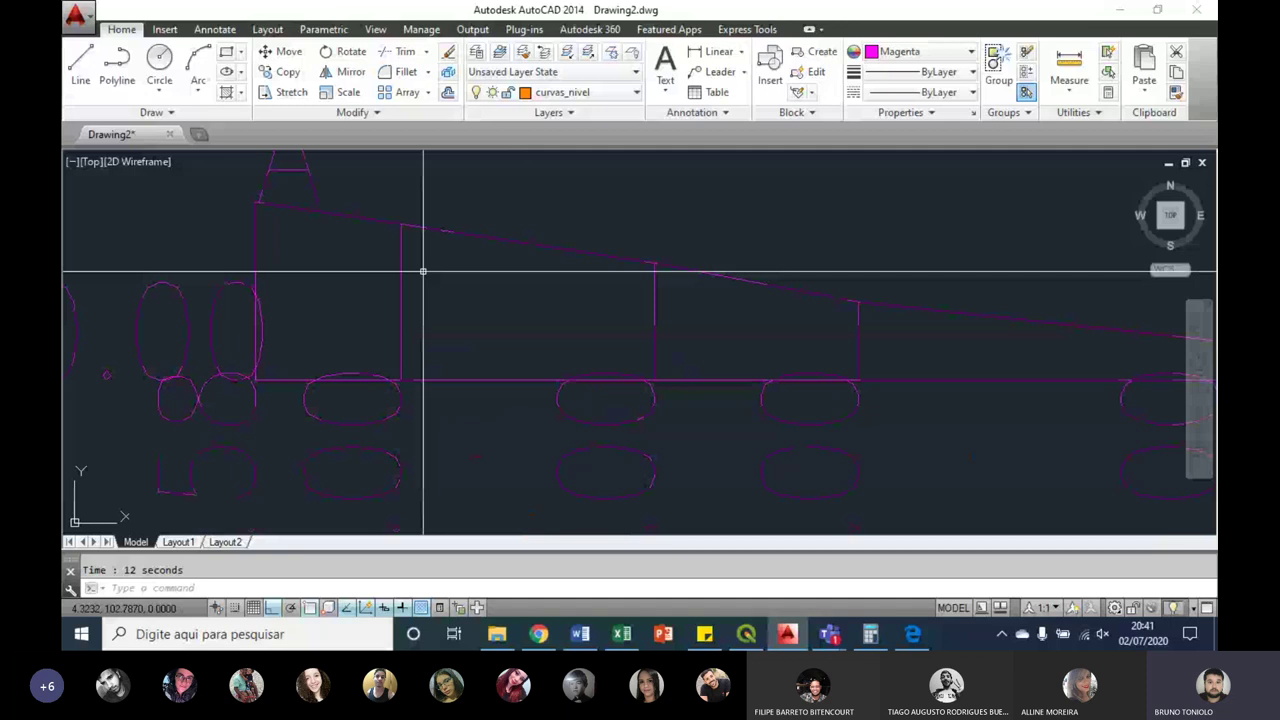
key(Delete)
key(ctrl+z)
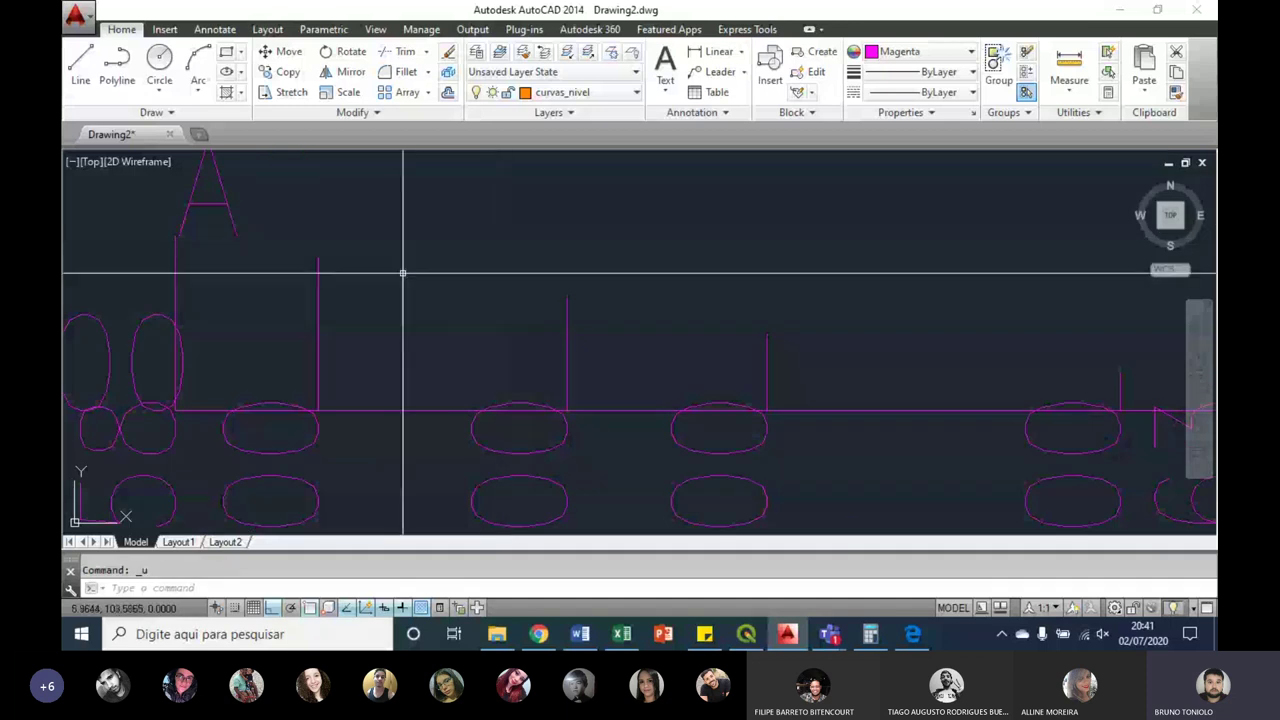
scroll(403, 272, down, 5)
Step: Move the second profile level with and to the right of the first profile
click(190, 200)
click(726, 450)
text(m)
key(Return)
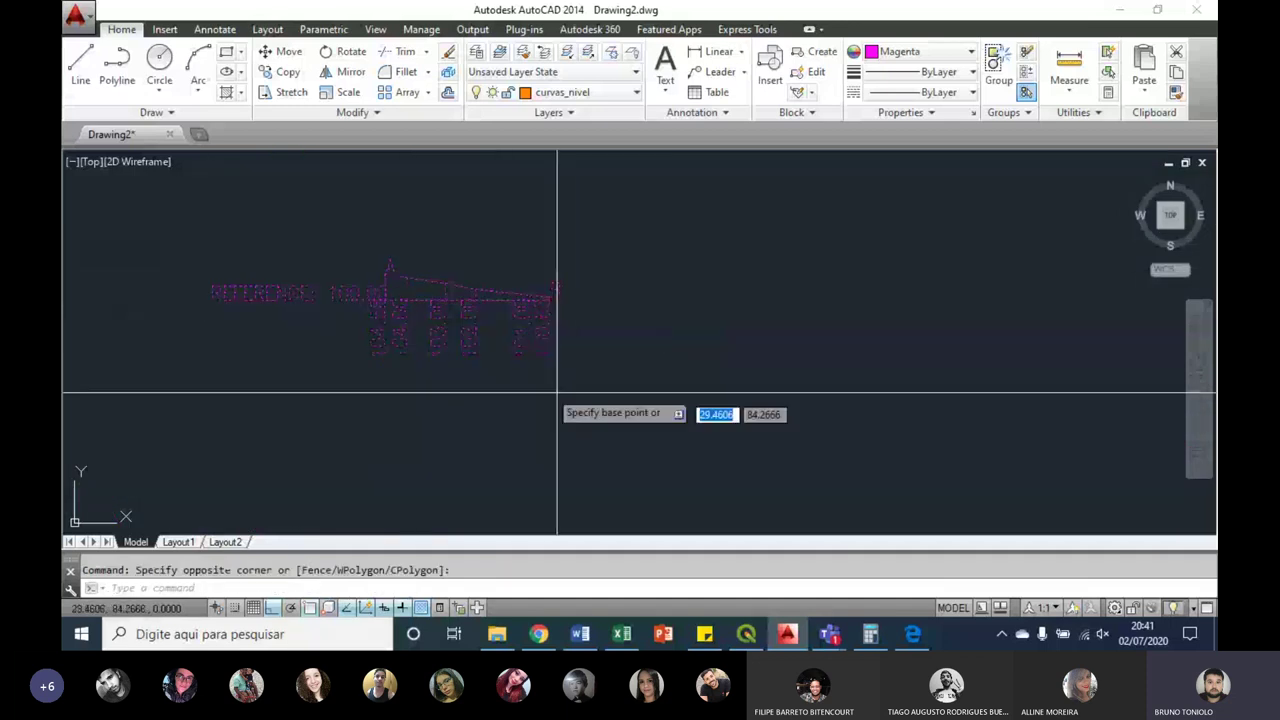
click(495, 359)
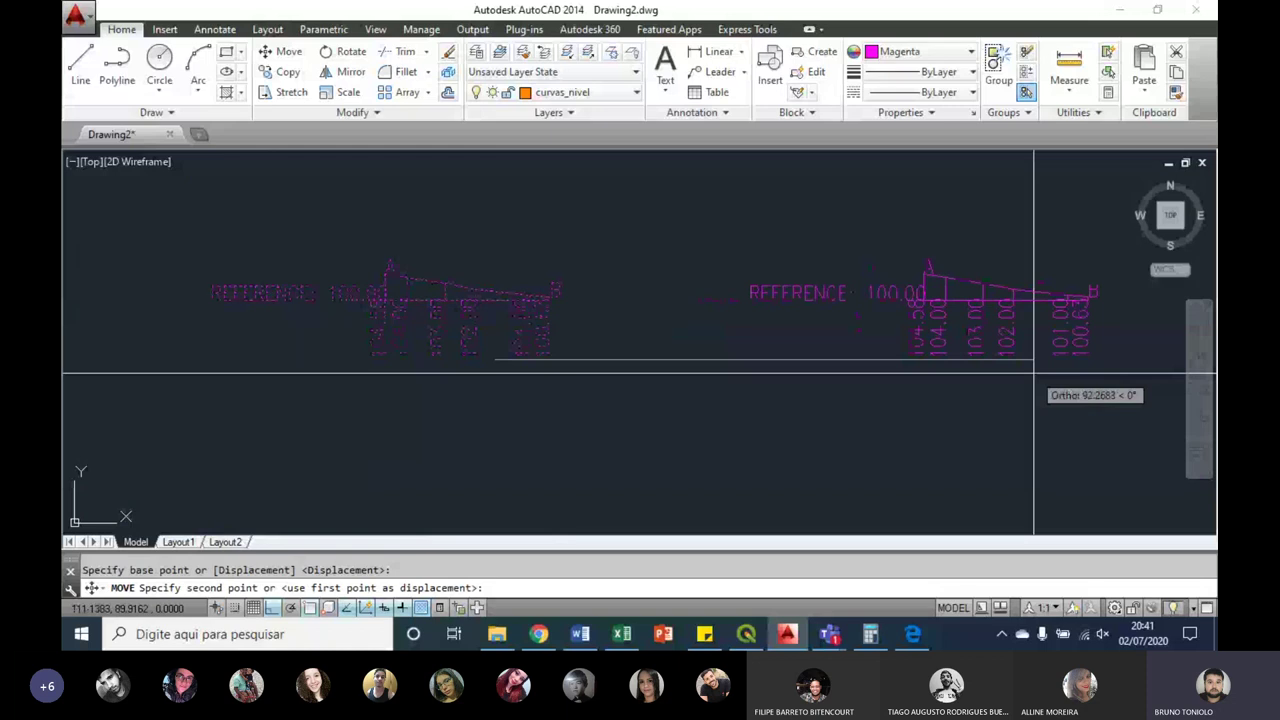
click(1034, 373)
scroll(923, 314, up, 5)
middle_drag(923, 314, 676, 317)
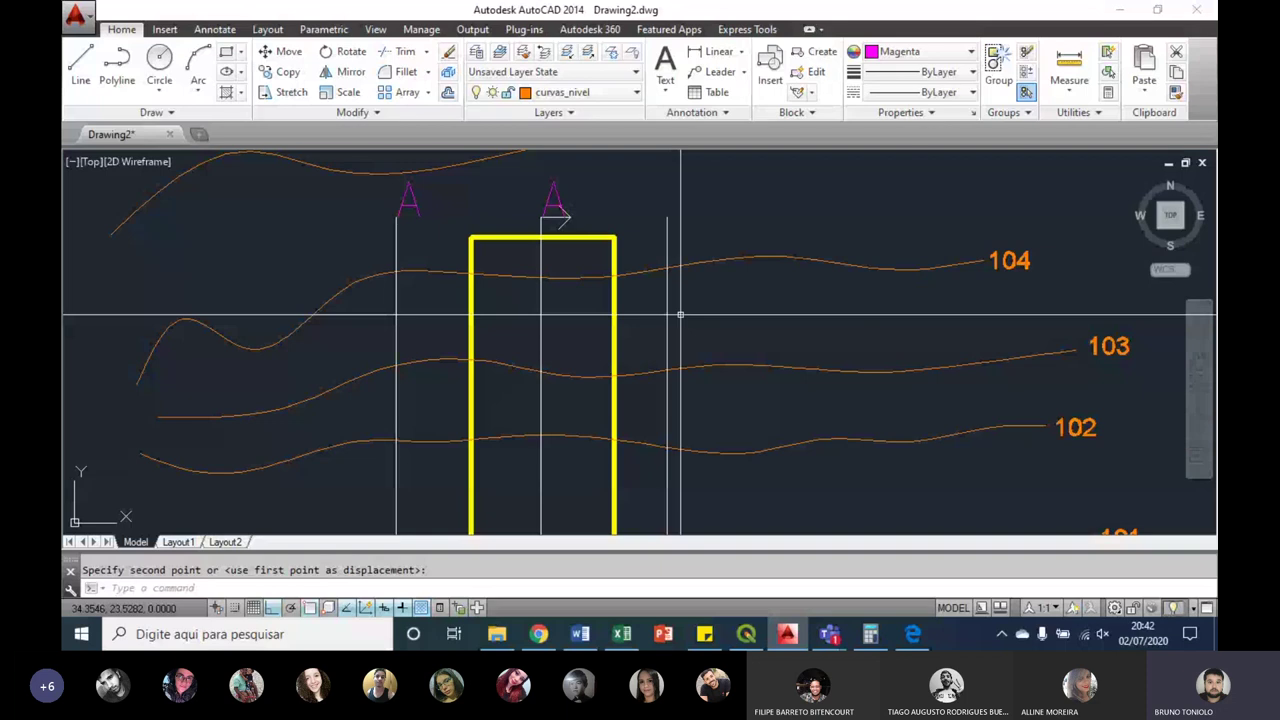
Step: Run QP with exaggeration 1 to draw a profile labelled 104.40 down to 100.40, then inspect it
text(QP)
key(Return)
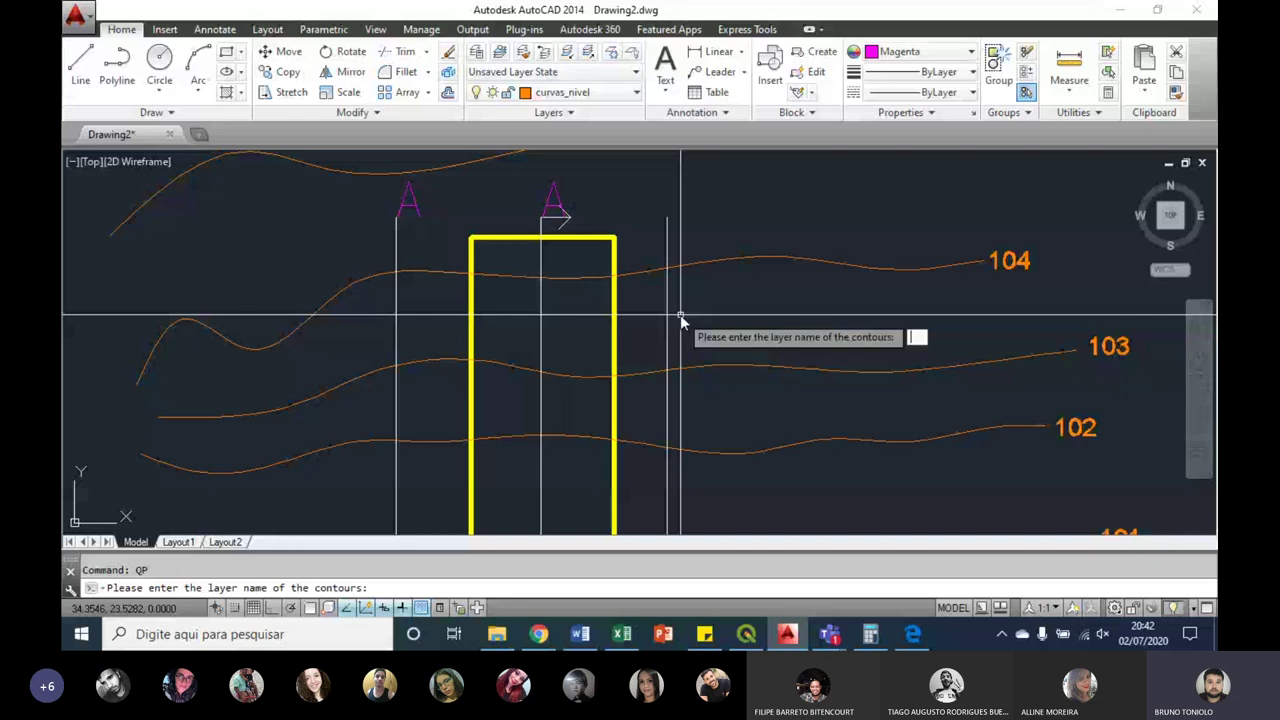
key(Return)
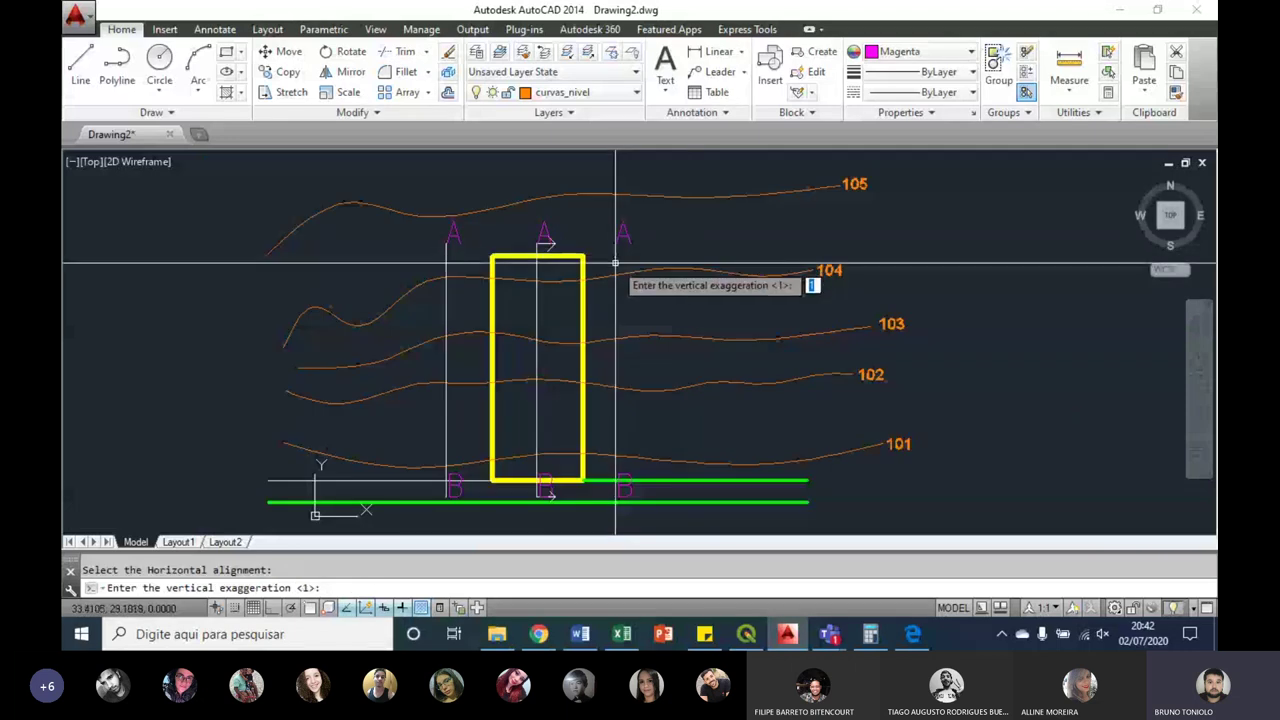
key(Return)
scroll(451, 350, down, 3)
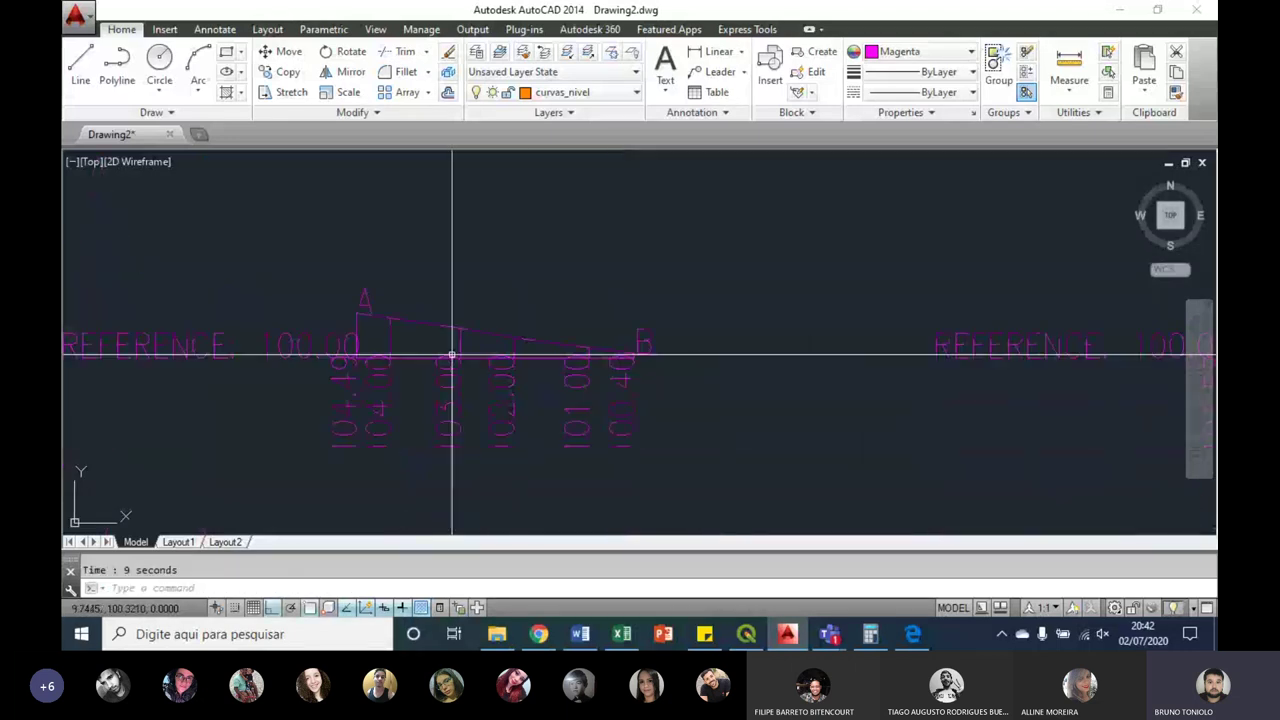
scroll(381, 303, down, 4)
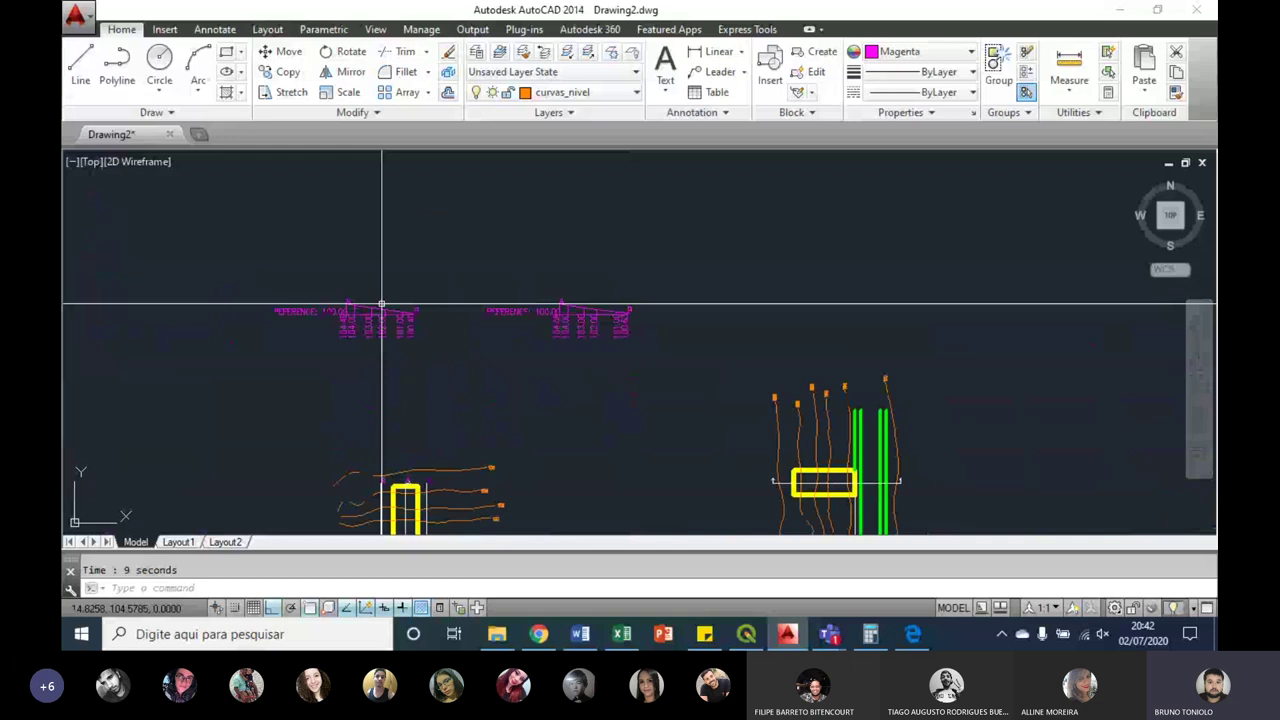
scroll(381, 303, up, 4)
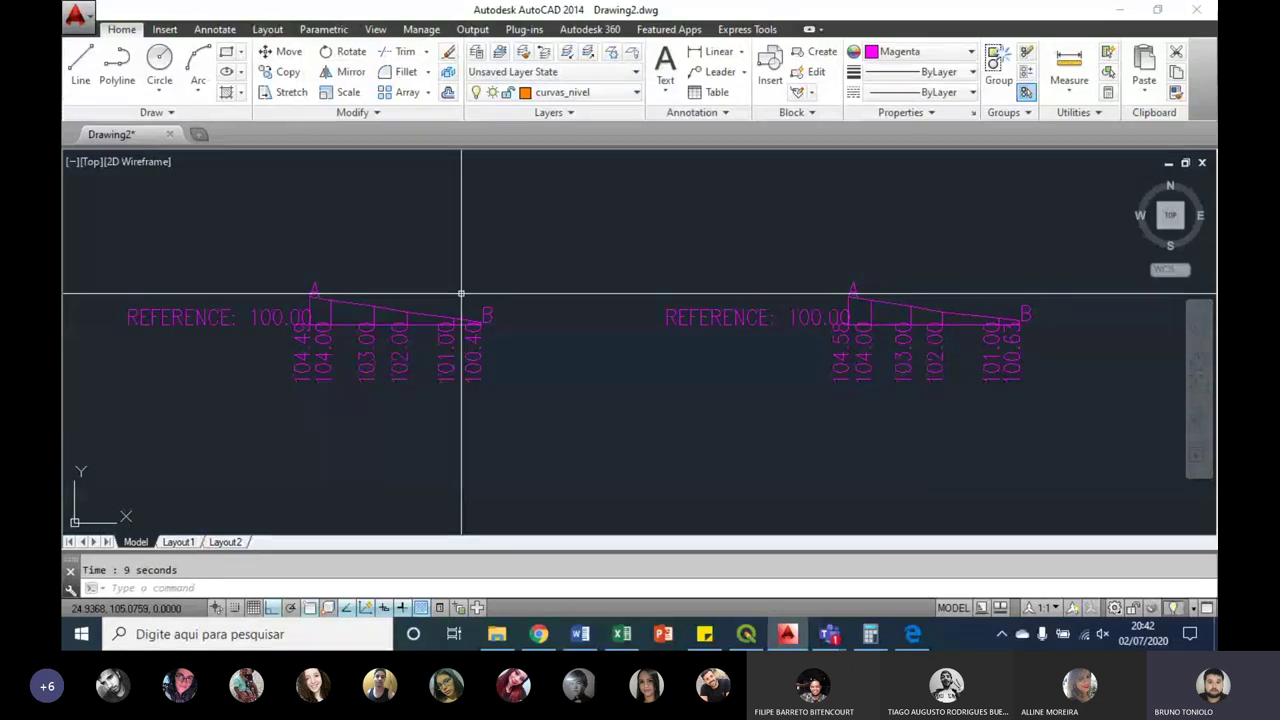
scroll(594, 337, down, 5)
scroll(620, 271, up, 2)
scroll(554, 288, up, 2)
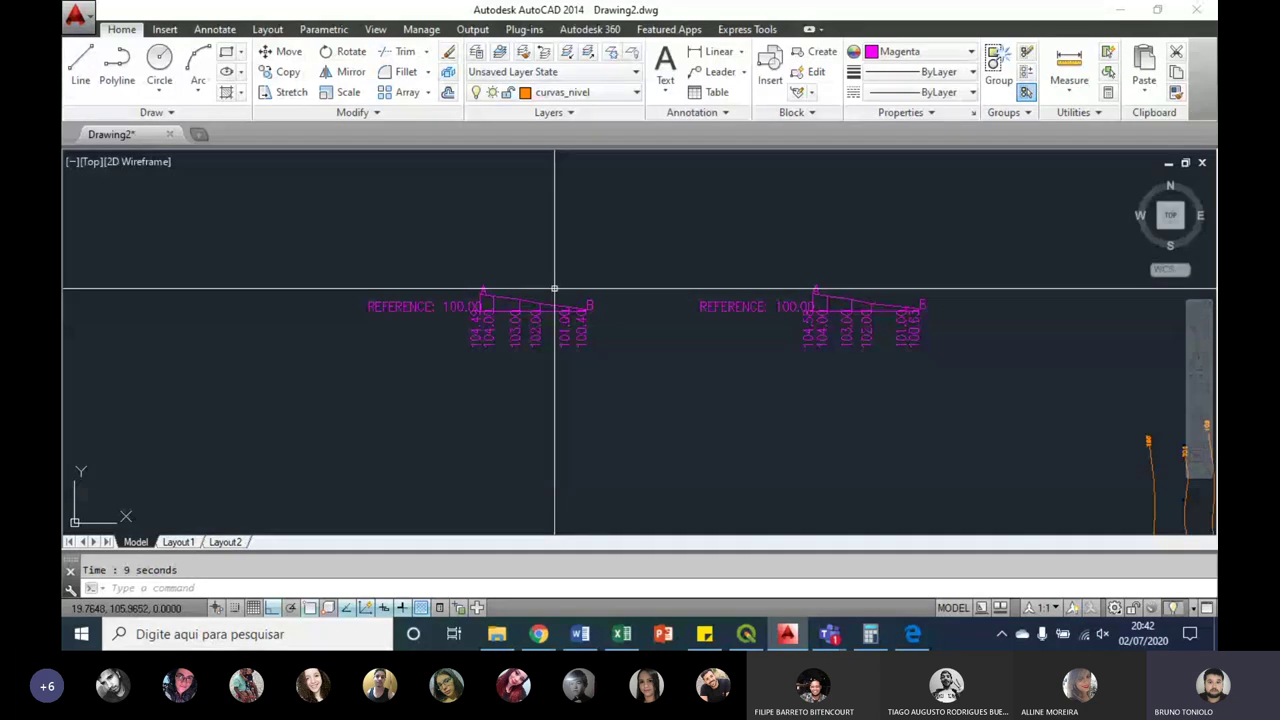
scroll(555, 290, down, 2)
scroll(587, 302, down, 2)
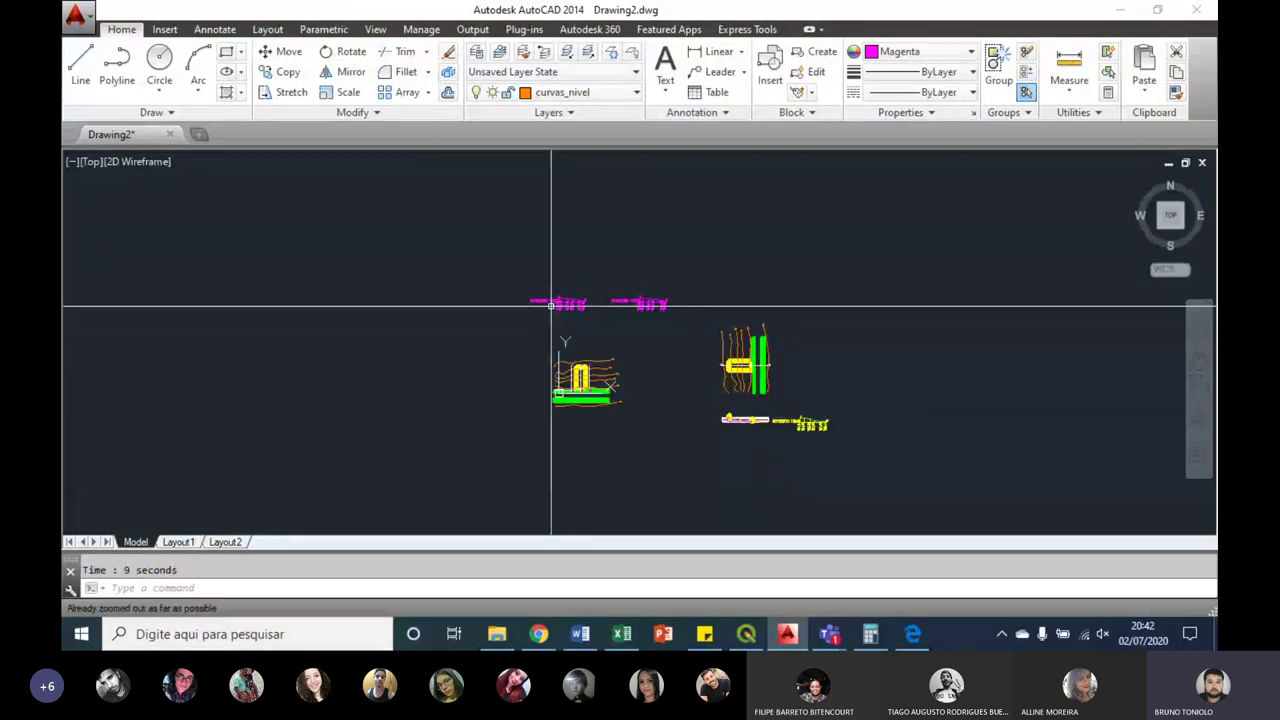
Step: Zoom in on the manual elevation grid with levels 100 to 105 and the 3.4024 dimension
scroll(550, 306, up, 3)
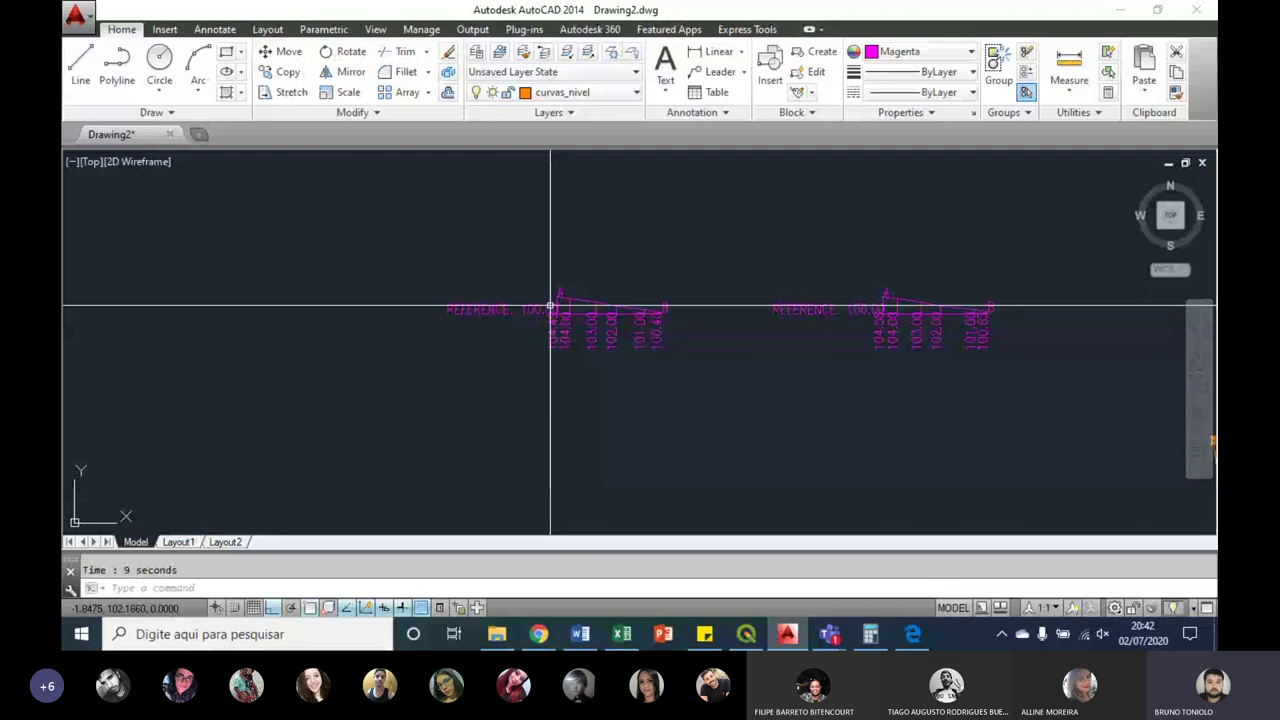
mouse_move(550, 306)
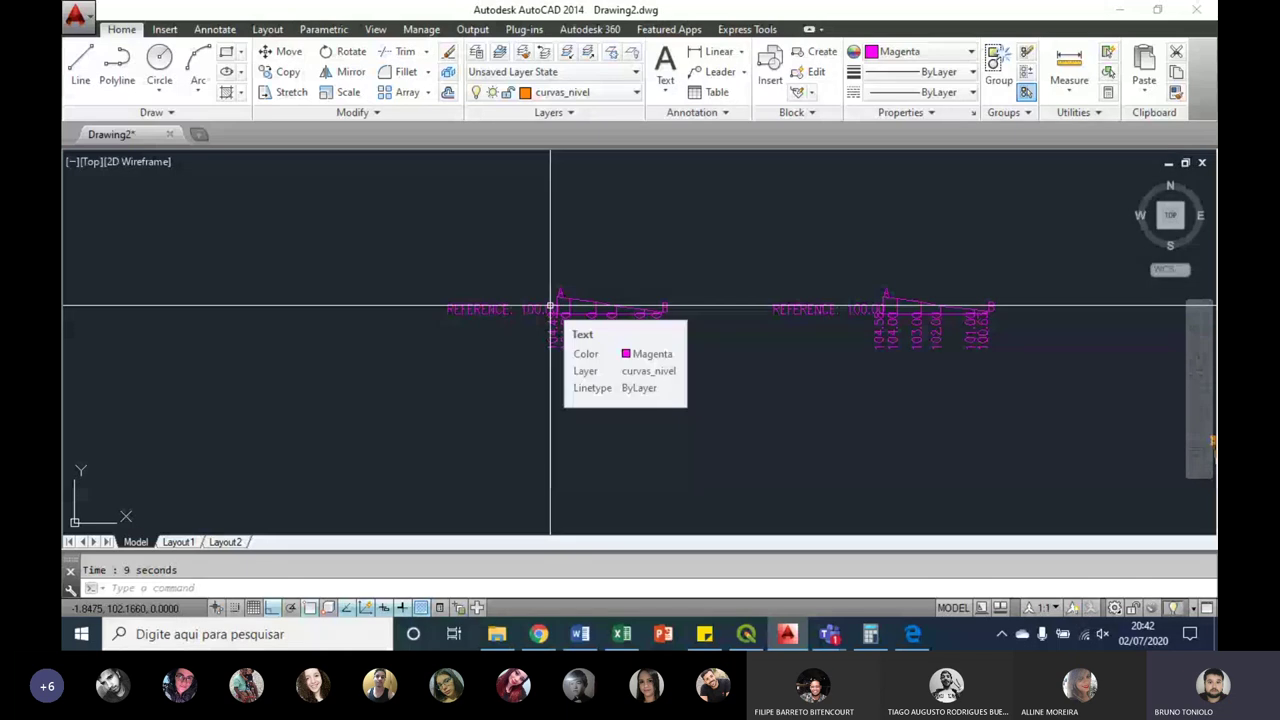
scroll(550, 306, down, 2)
middle_drag(550, 306, 861, 324)
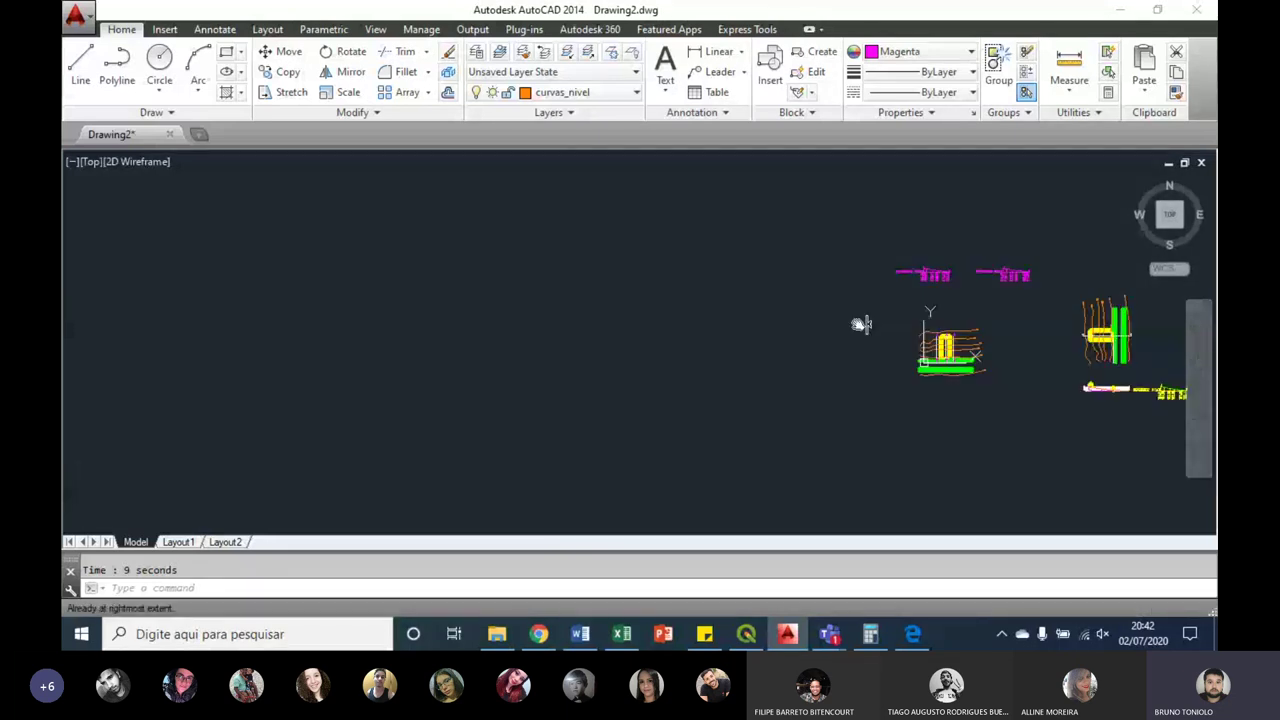
scroll(1055, 387, down, 2)
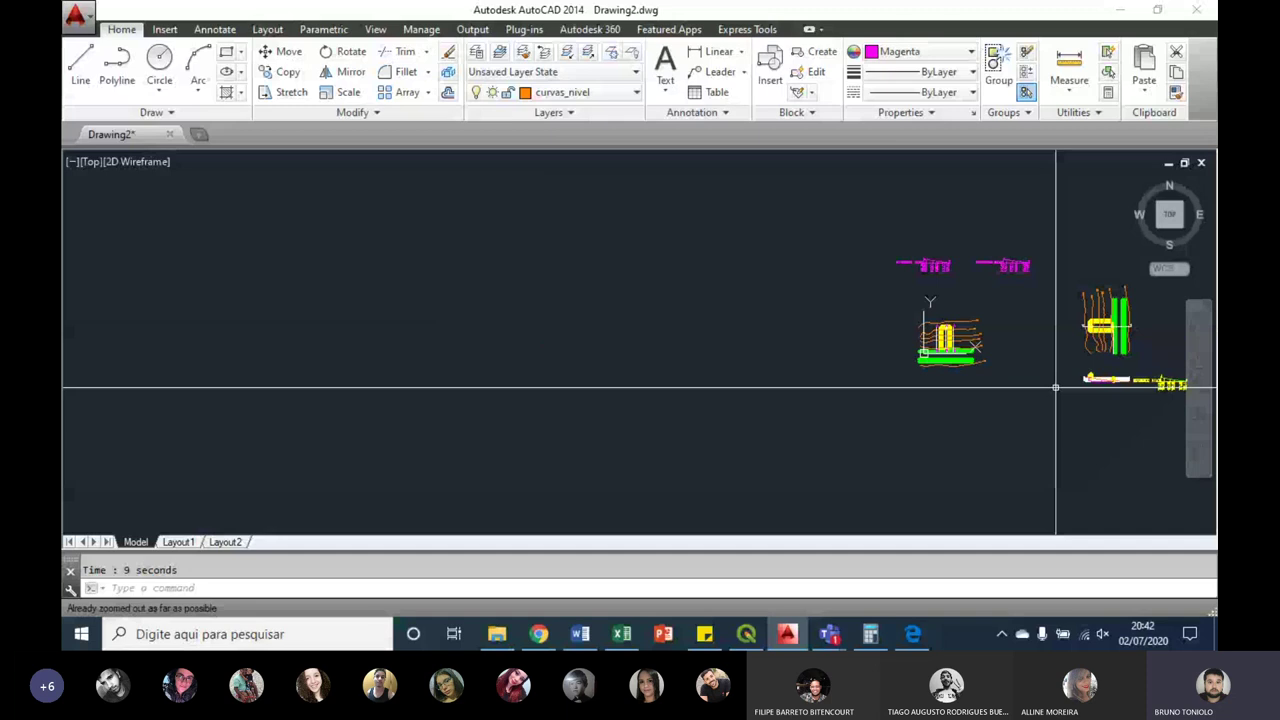
scroll(1015, 346, up, 5)
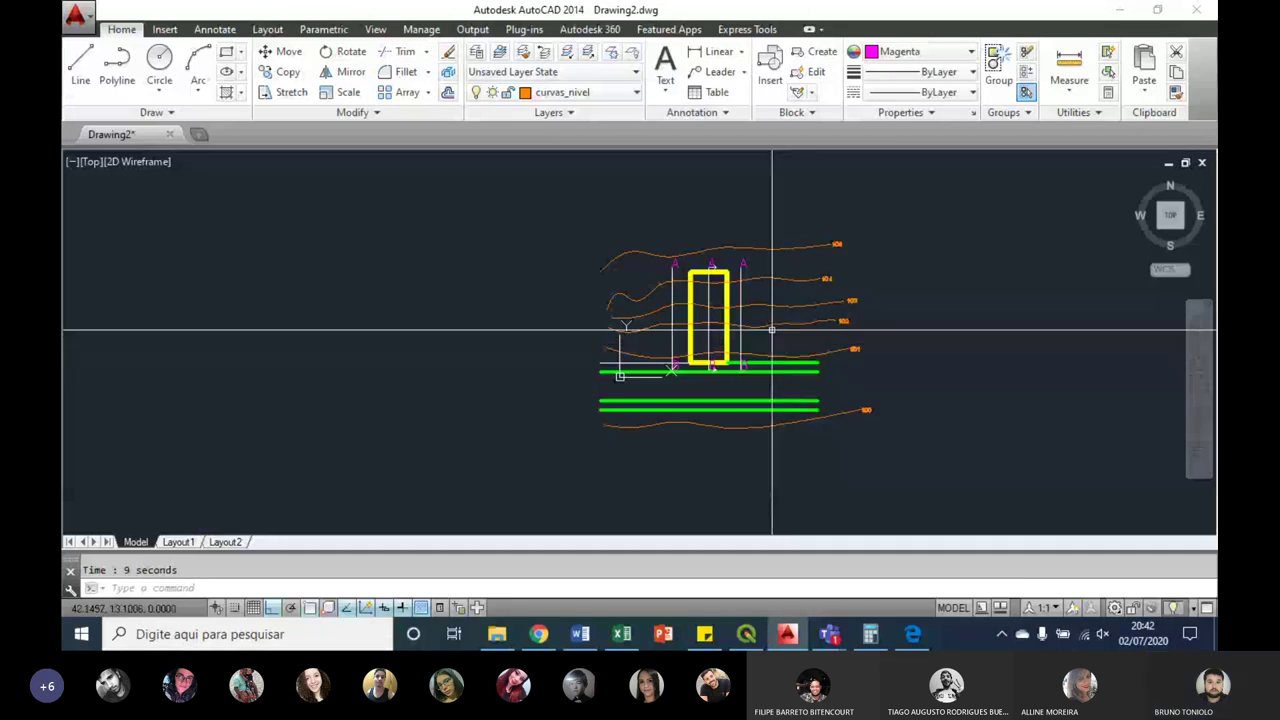
scroll(727, 324, up, 3)
scroll(976, 402, down, 5)
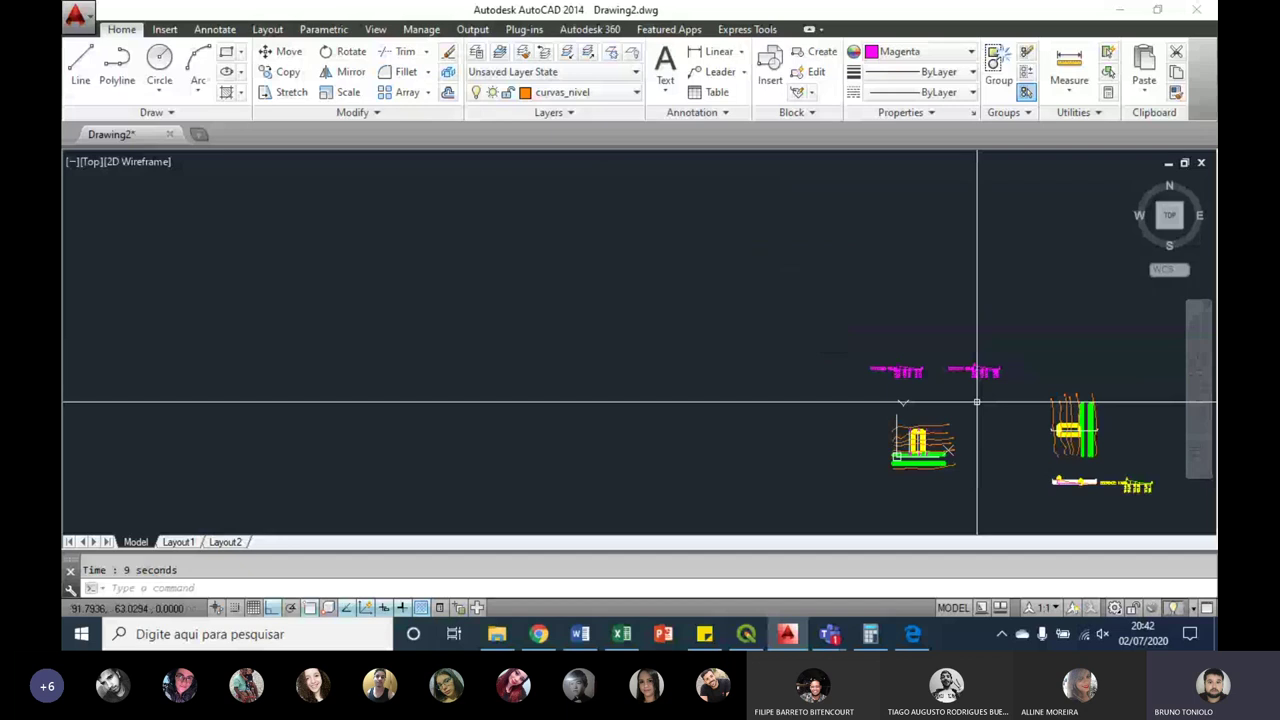
scroll(976, 402, up, 5)
right_click(817, 332)
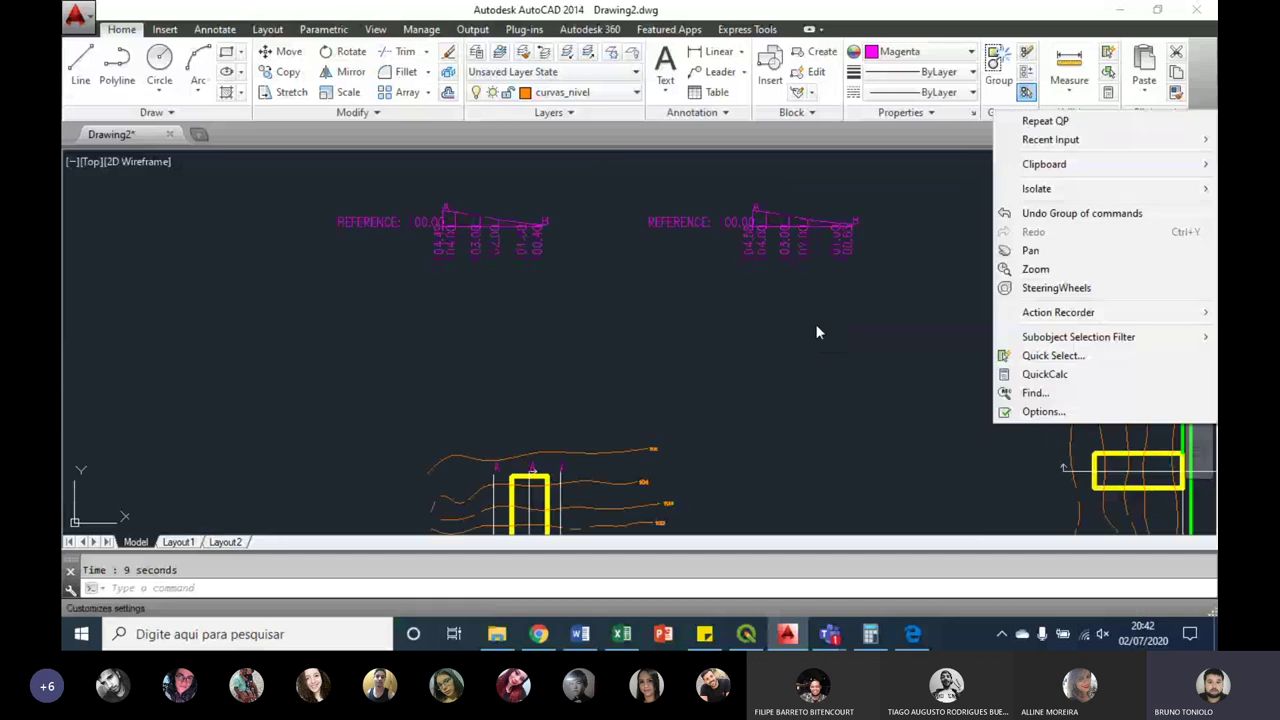
key(Escape)
scroll(757, 438, up, 3)
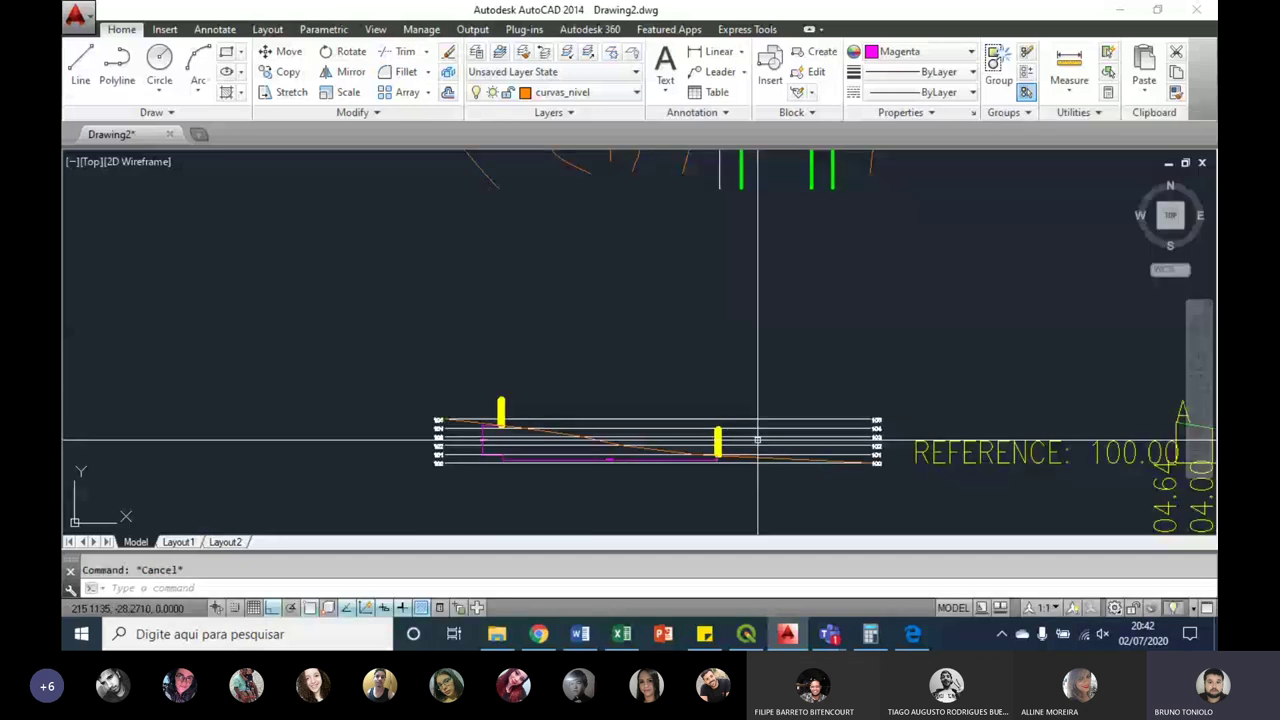
scroll(487, 372, up, 5)
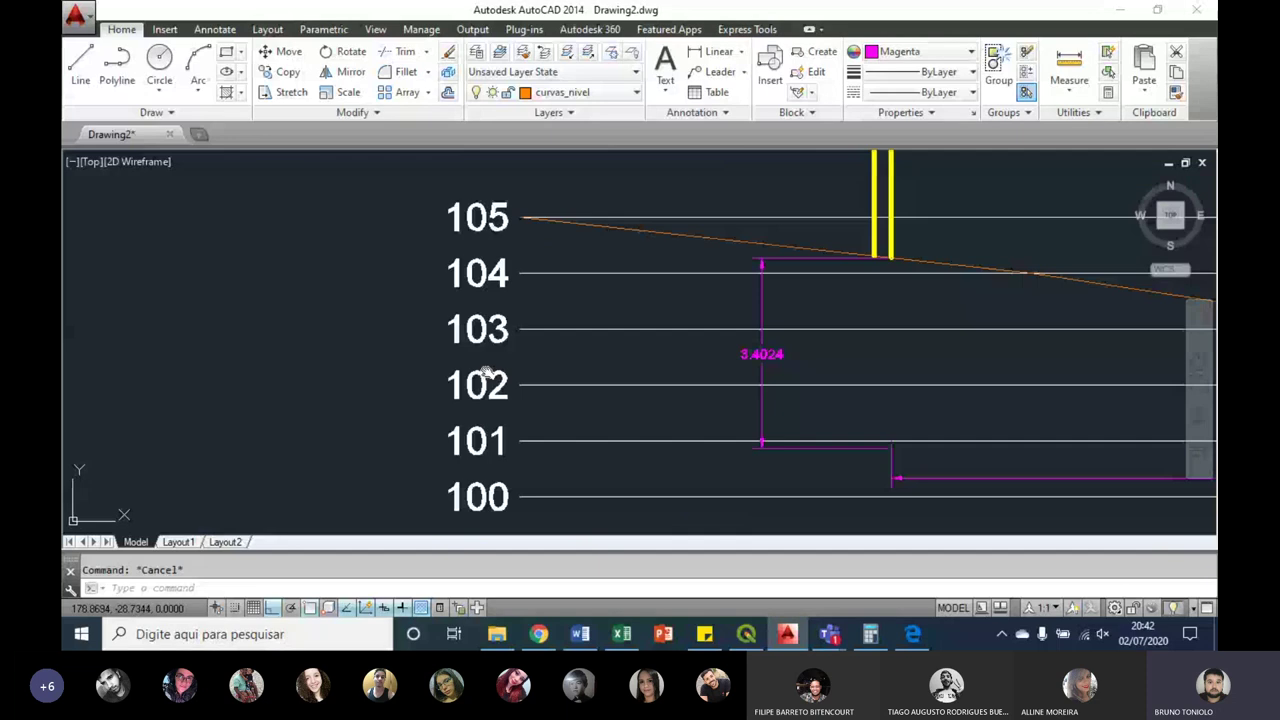
Step: Start a DIST measurement from the 100 level line, then cancel it
text(dist)
key(Return)
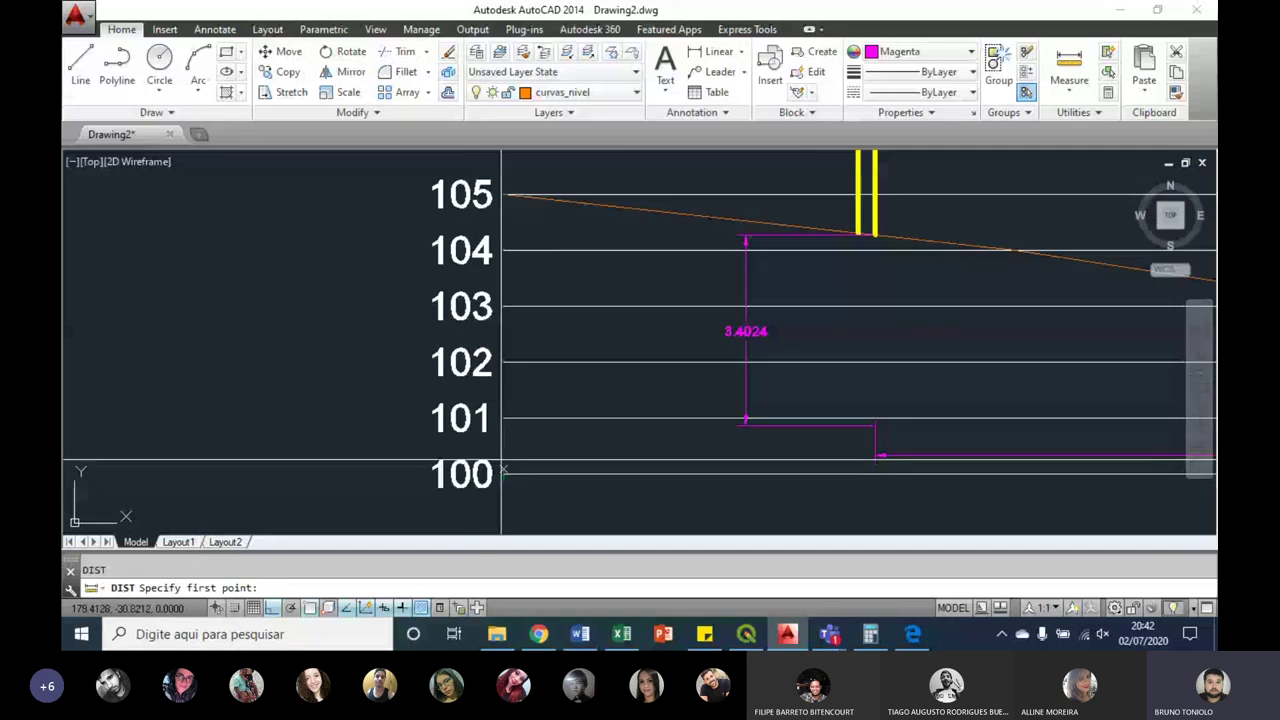
click(503, 470)
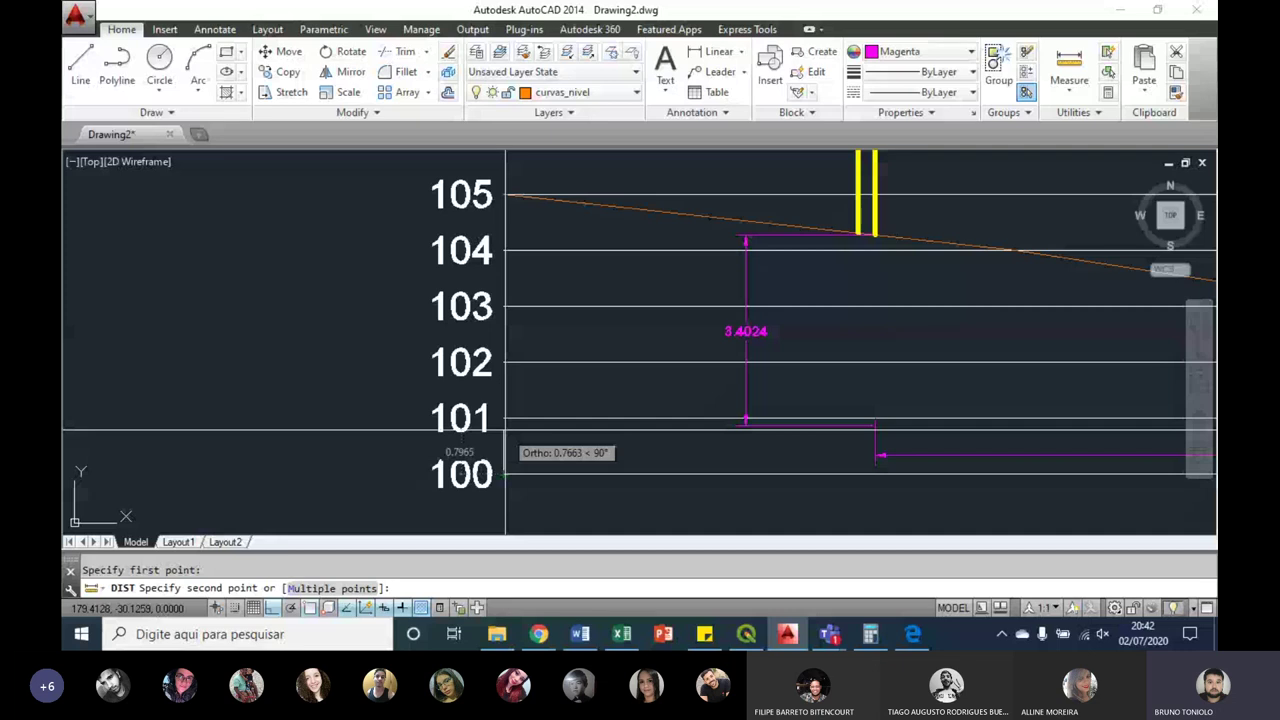
key(Escape)
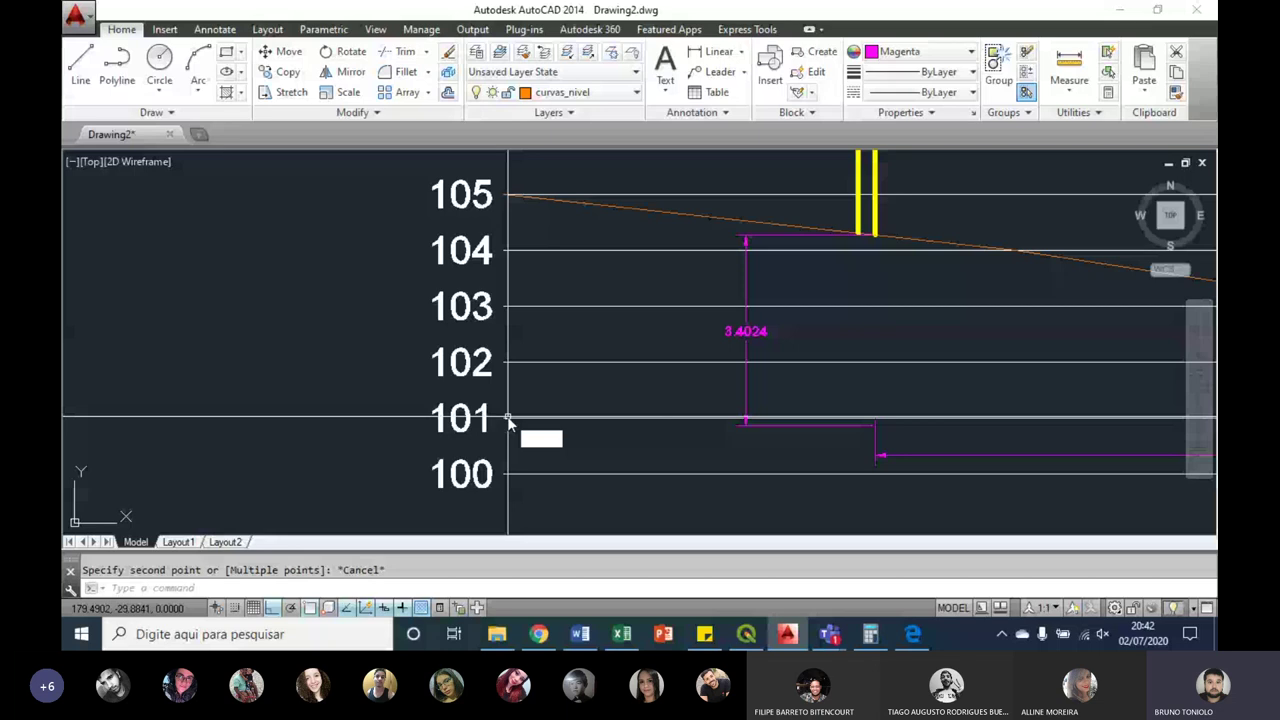
Step: Window-select the old profile and blue reference objects and erase them
scroll(508, 420, down, 5)
scroll(700, 400, down, 2)
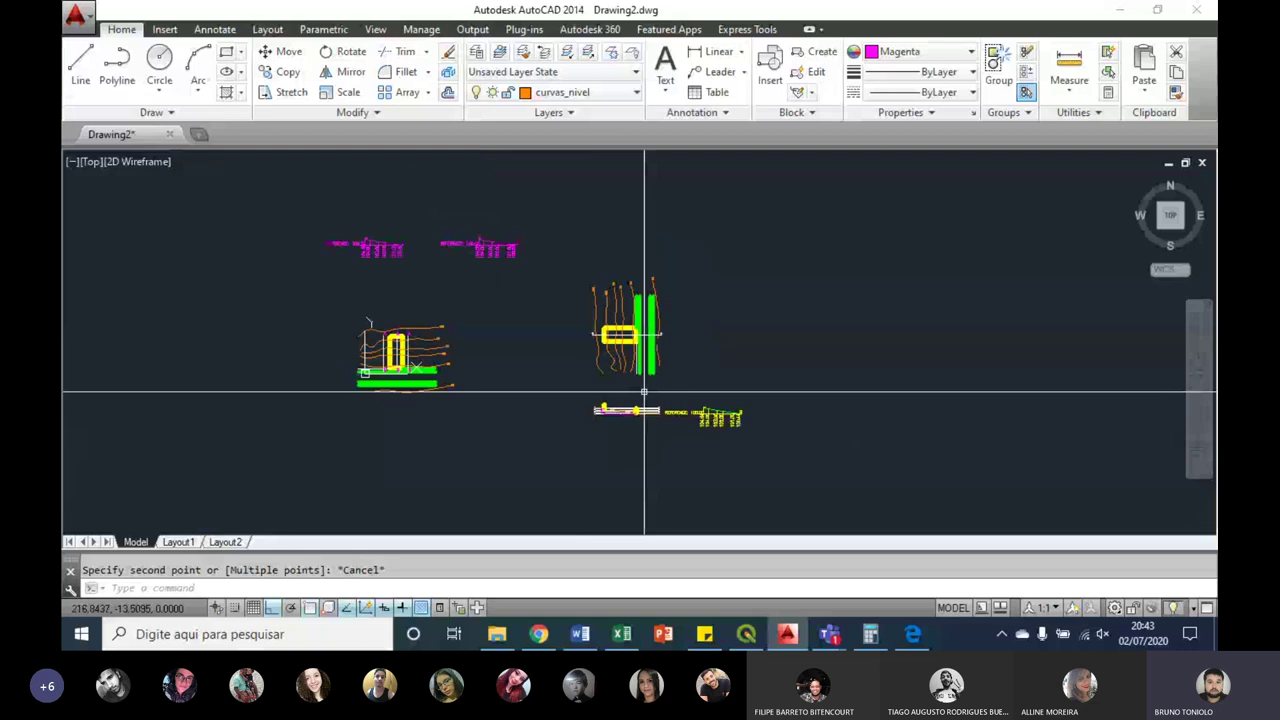
scroll(700, 420, up, 2)
click(700, 392)
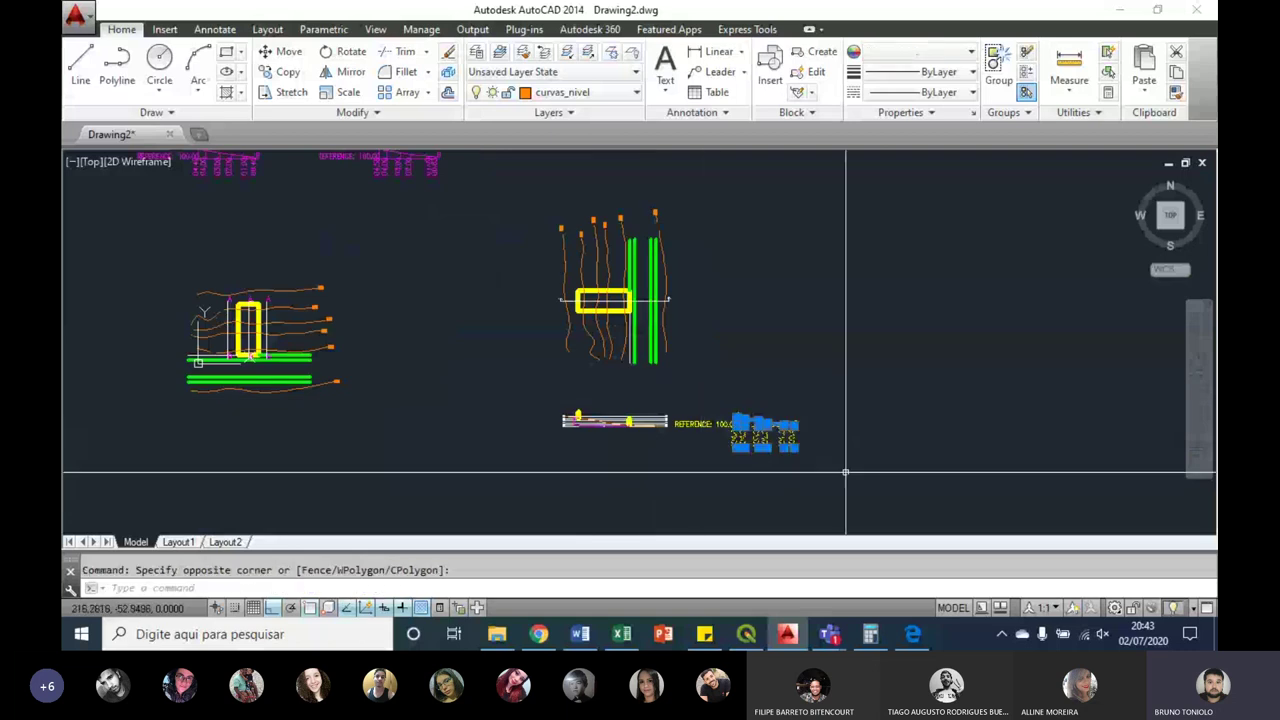
click(845, 472)
key(Delete)
Step: Erase the remaining old profile objects and the leftover text beside the small profile
click(783, 457)
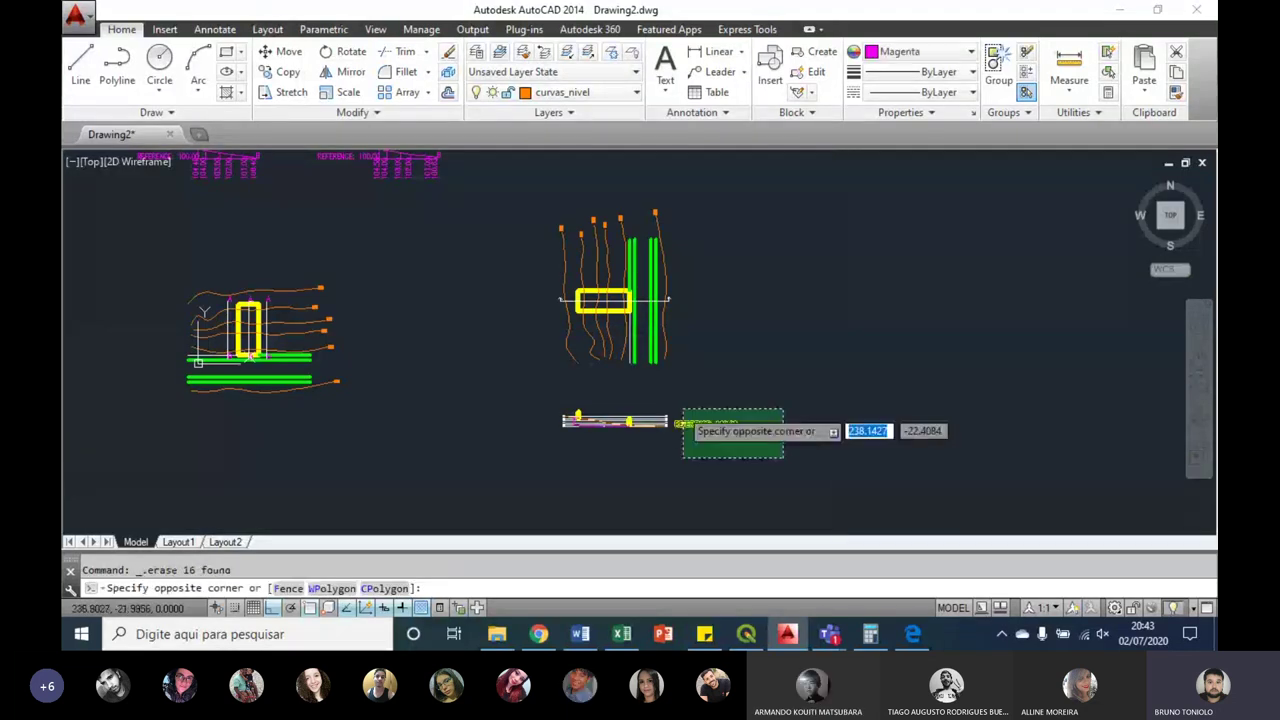
click(683, 410)
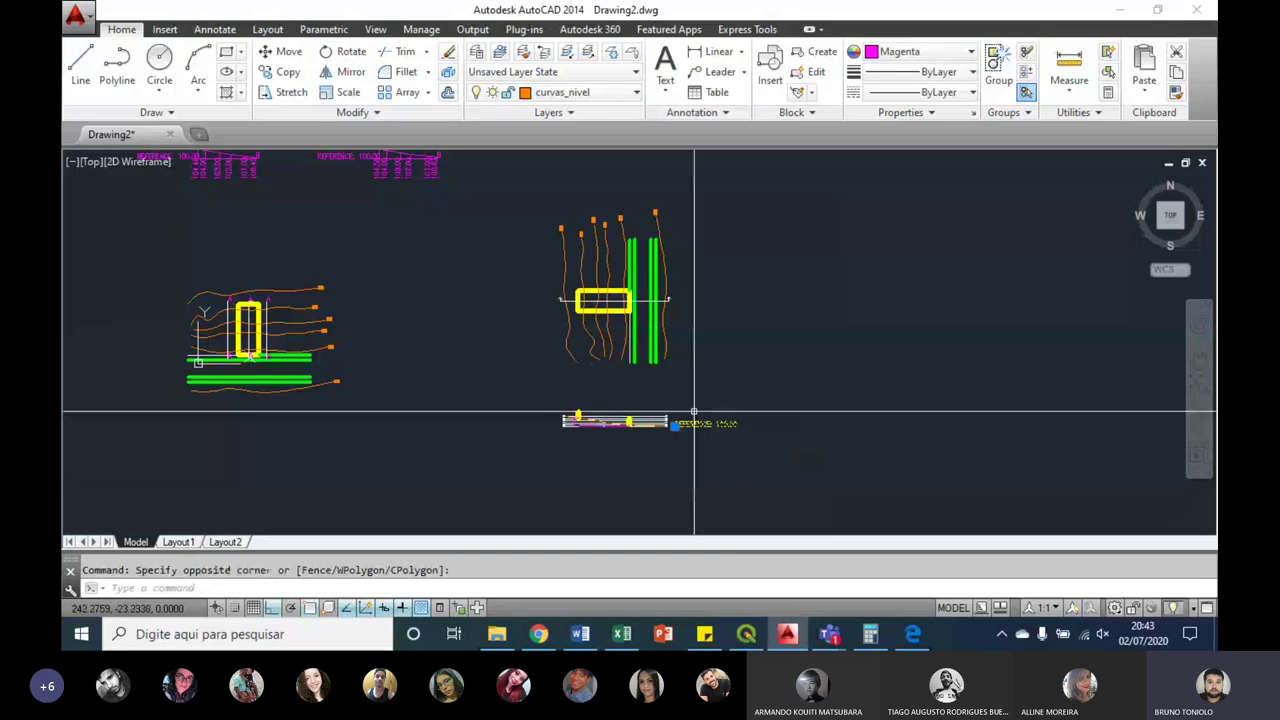
scroll(694, 411, down, 2)
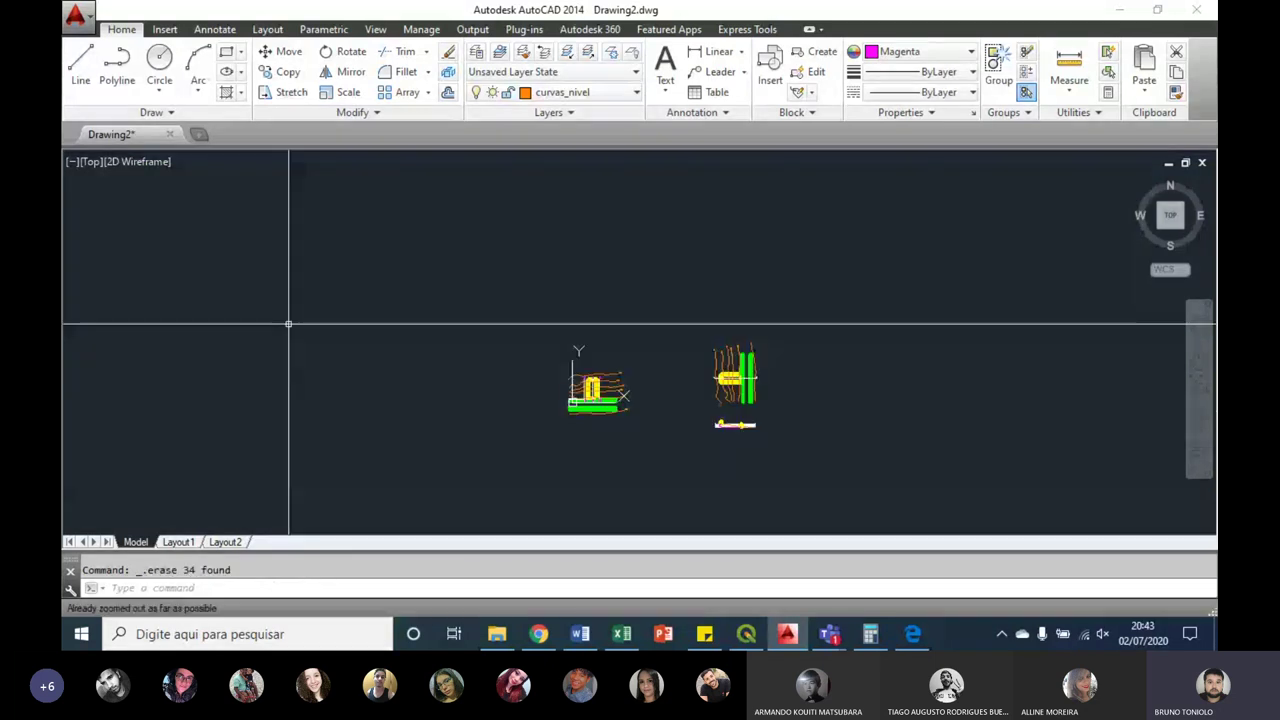
click(286, 323)
key(Delete)
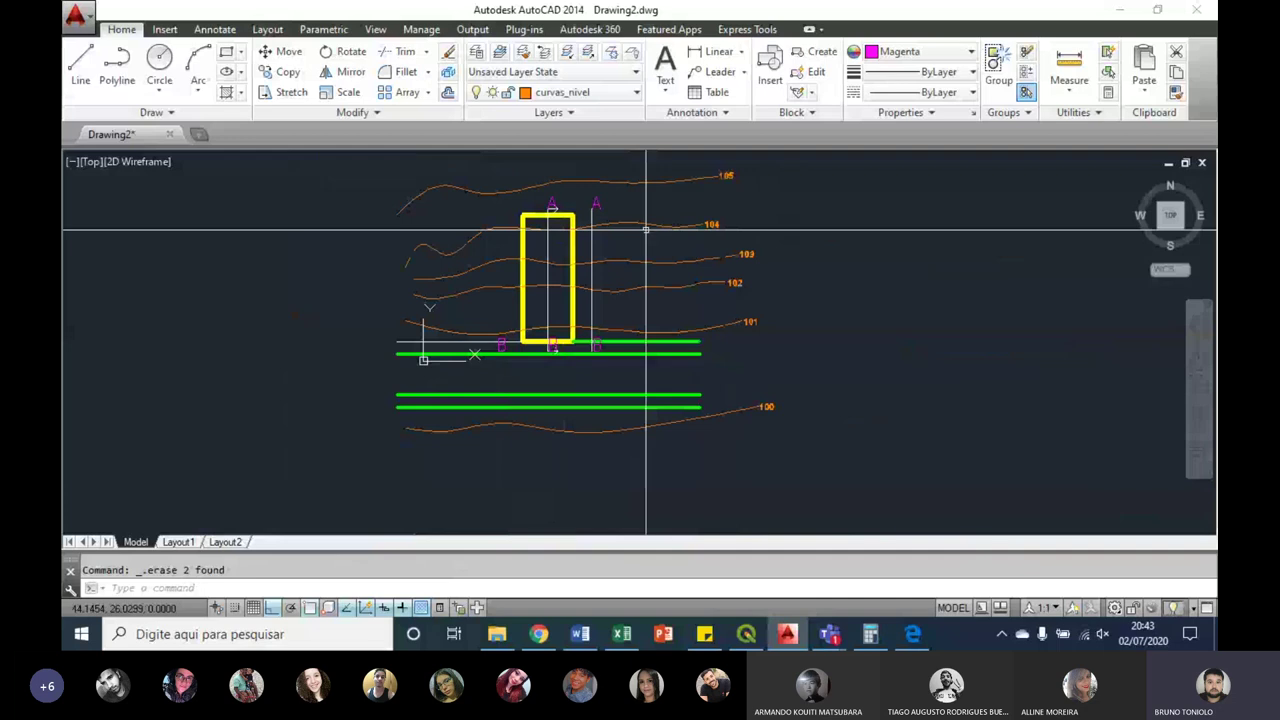
Step: Erase the leftover items near the yellow rectangle
scroll(620, 200, up, 3)
click(589, 223)
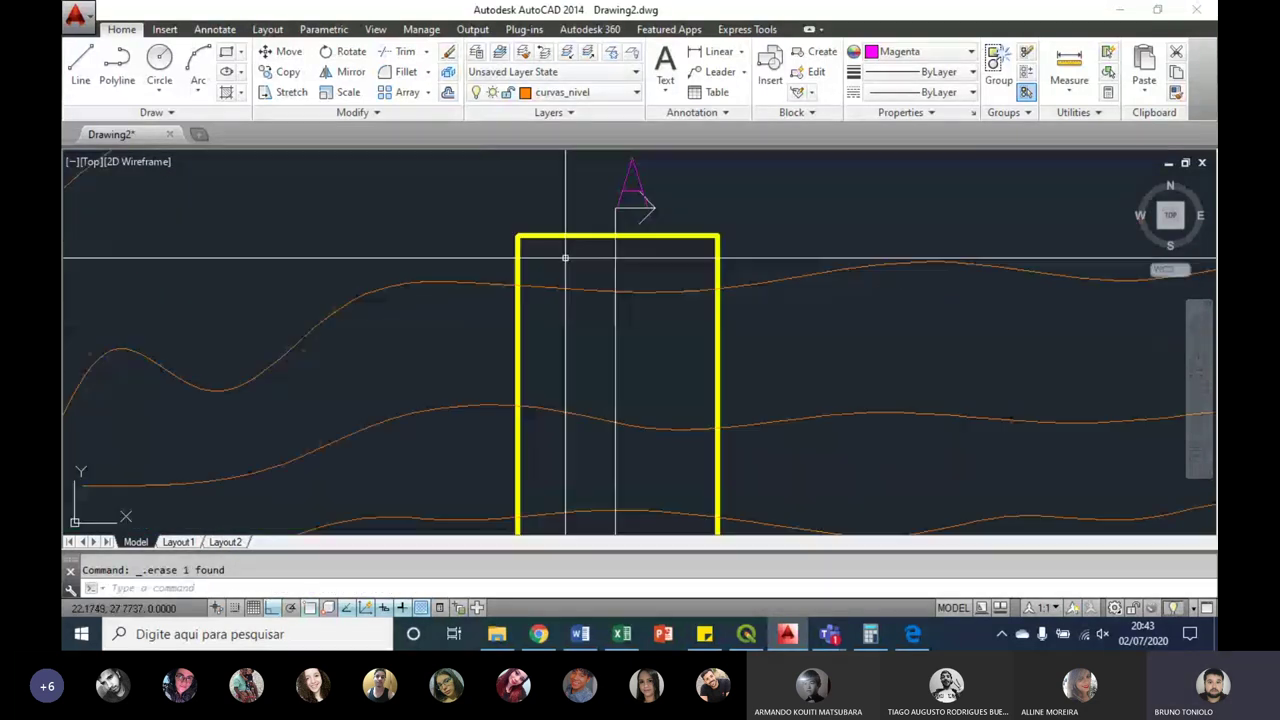
click(645, 168)
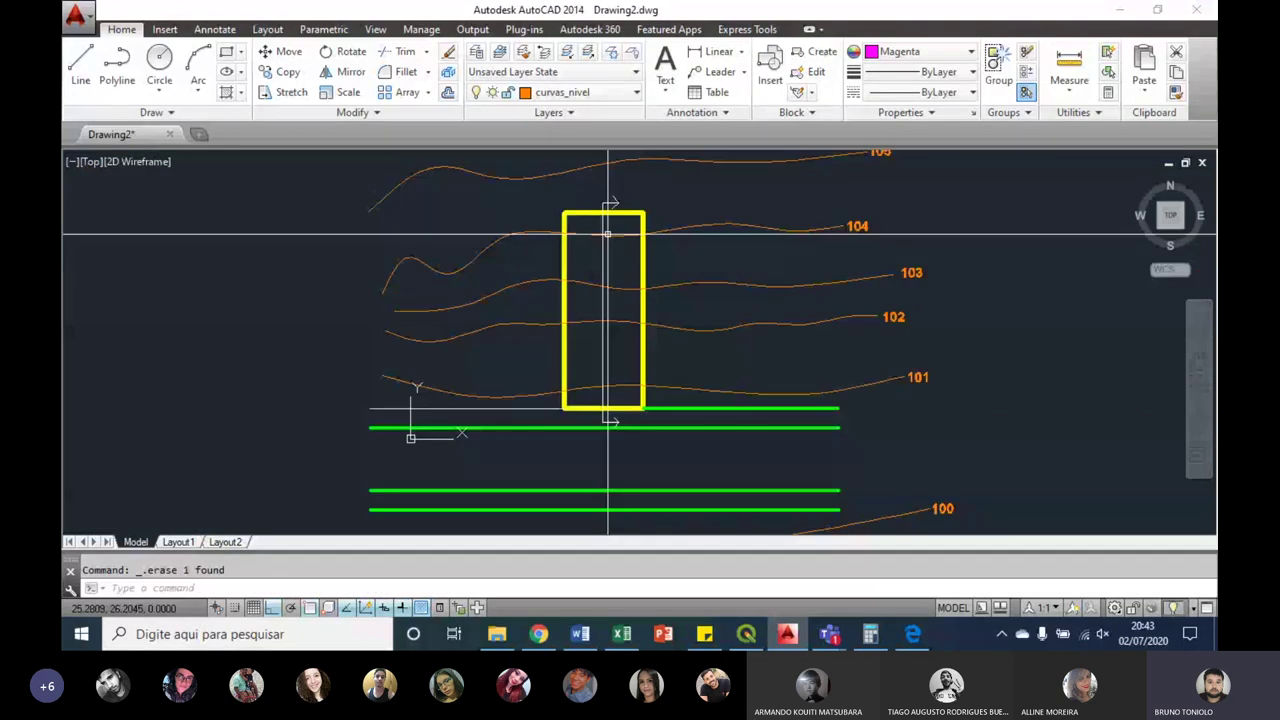
Step: Generate an A–B profile with QuickProfile (QP) from layer curvas_nivel at exaggeration 1
text(qp)
key(Return)
text(curvas)
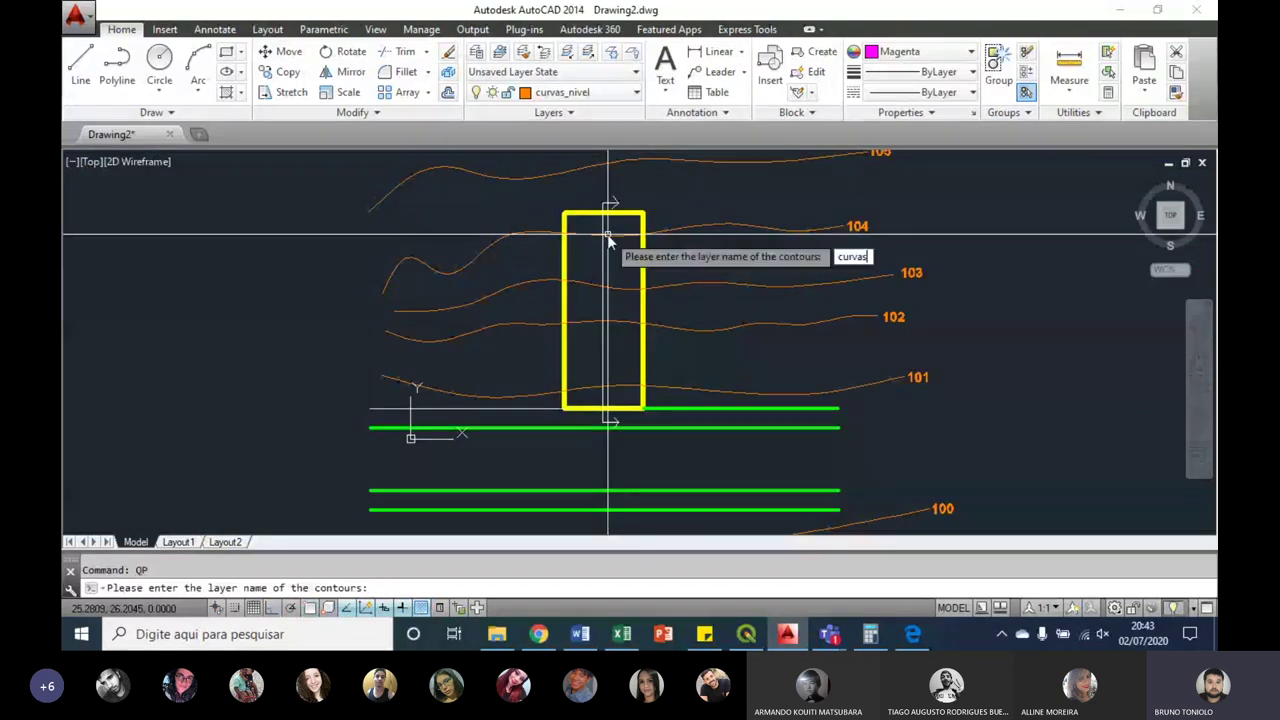
text(_)
text(nivel)
key(Return)
scroll(598, 225, up, 2)
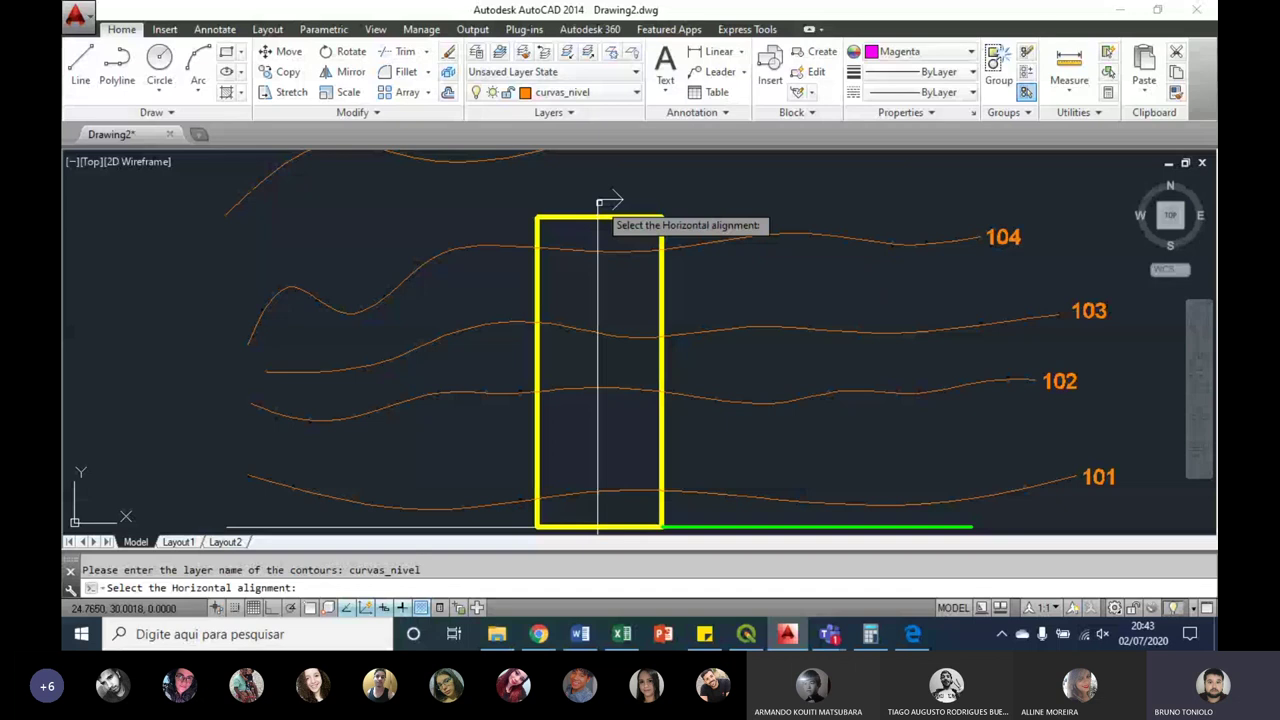
click(600, 203)
scroll(600, 204, down, 2)
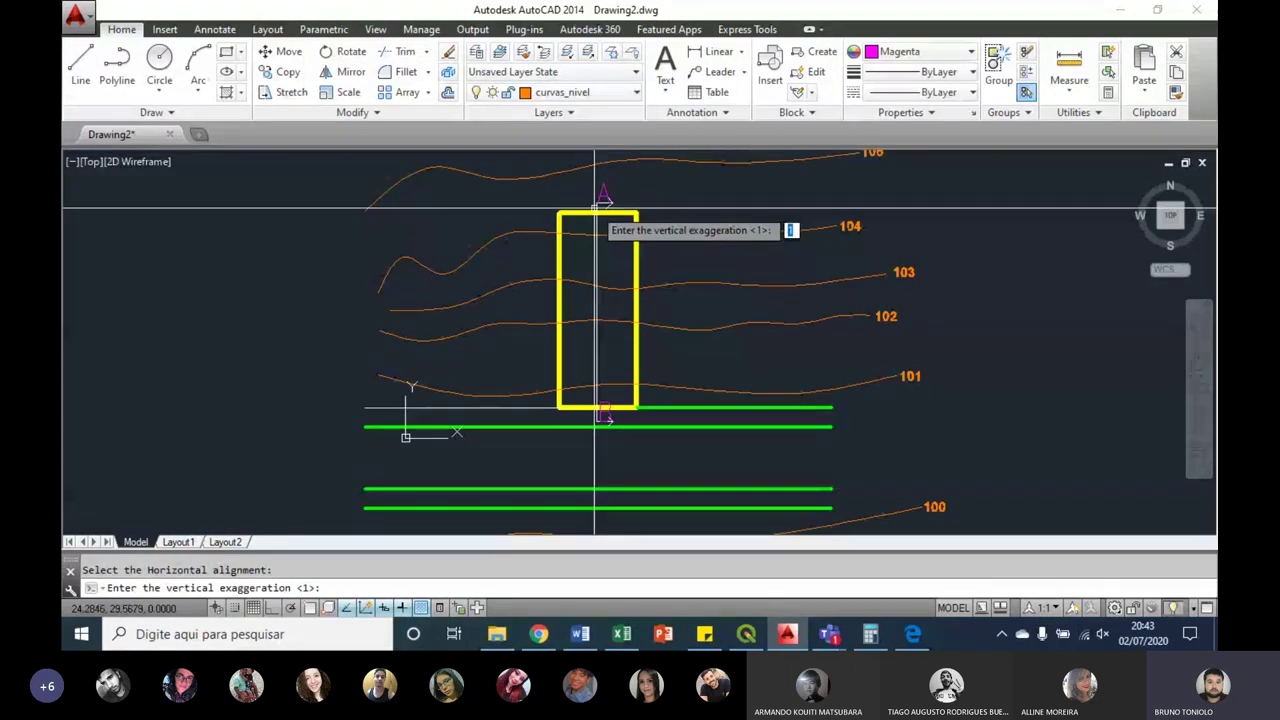
key(Return)
Step: Select the new profile and start moving it from a base point
scroll(520, 221, down, 4)
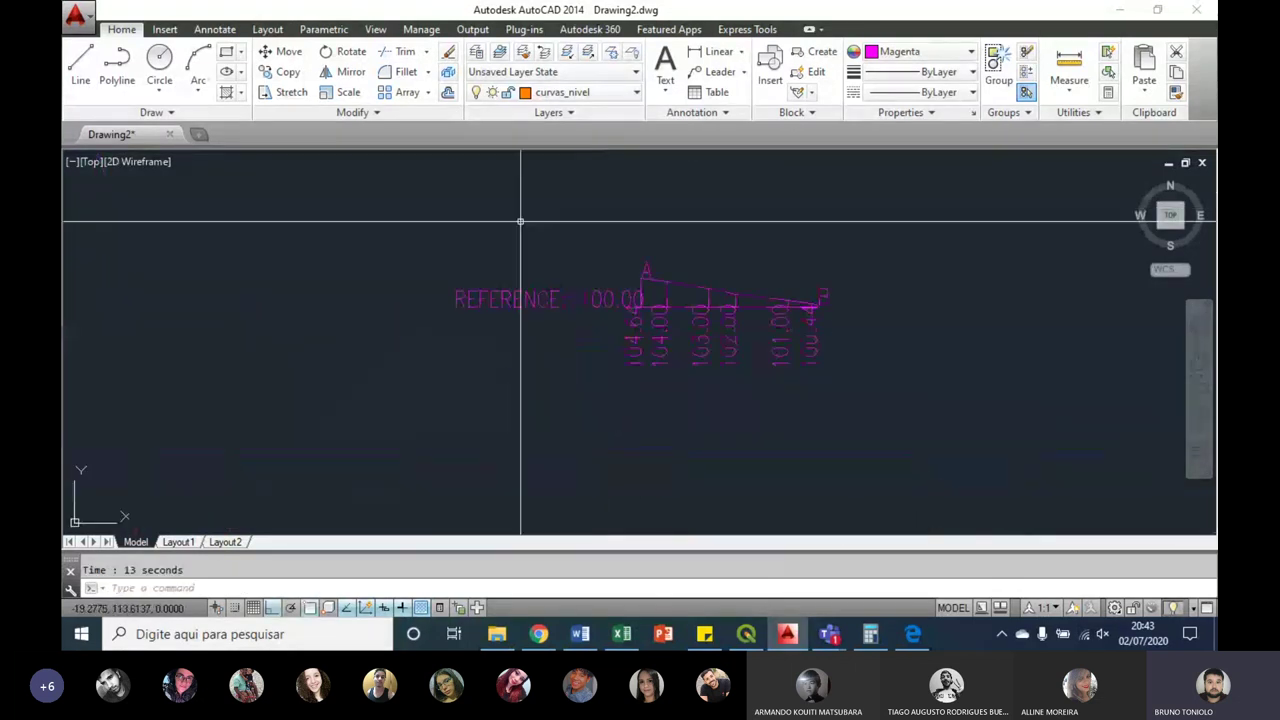
key(ctrl+a)
text(m)
key(Return)
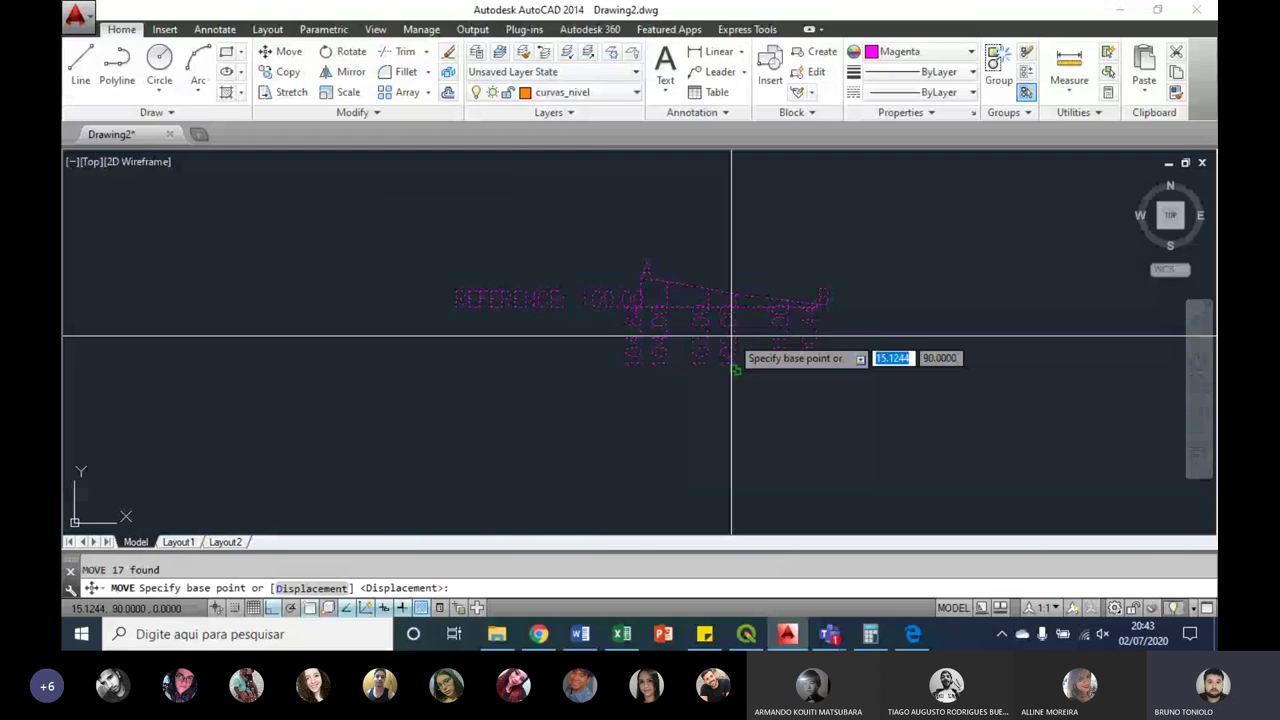
click(736, 361)
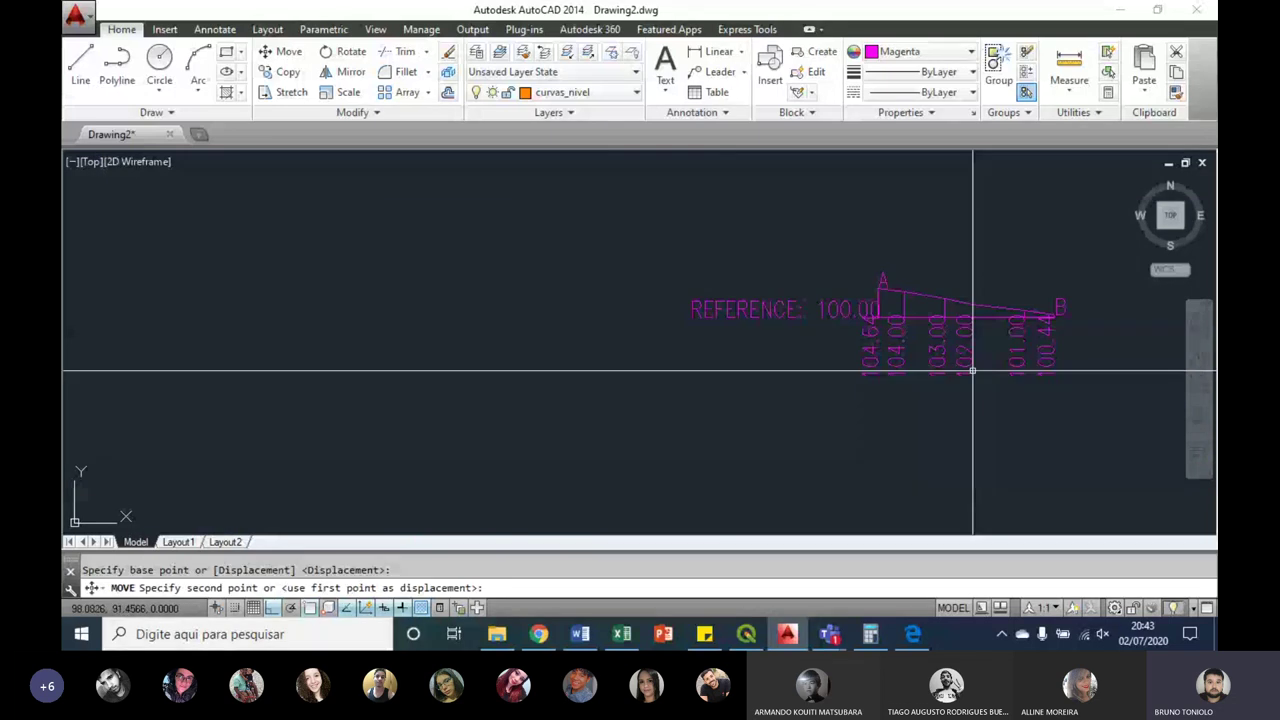
Step: Cancel the move, then run QP on curvas_nivel along the A–B line for a second profile
key(Escape)
scroll(731, 375, down, 5)
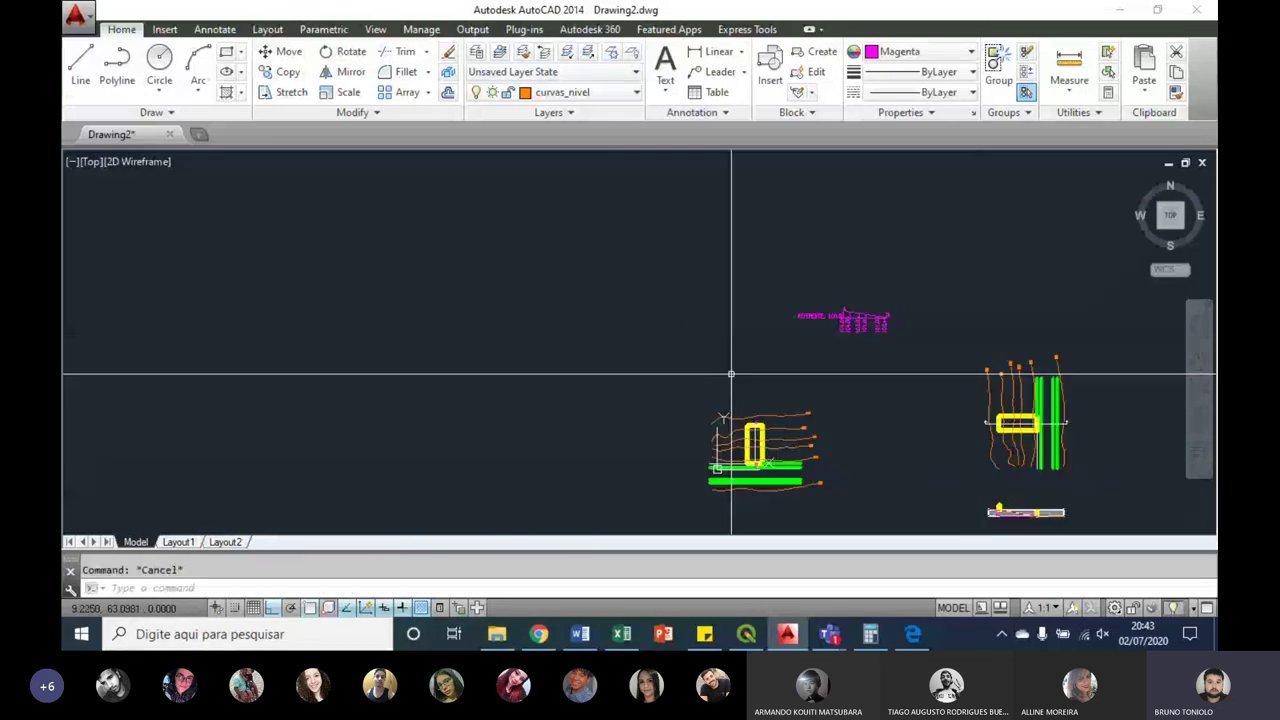
scroll(775, 460, up, 8)
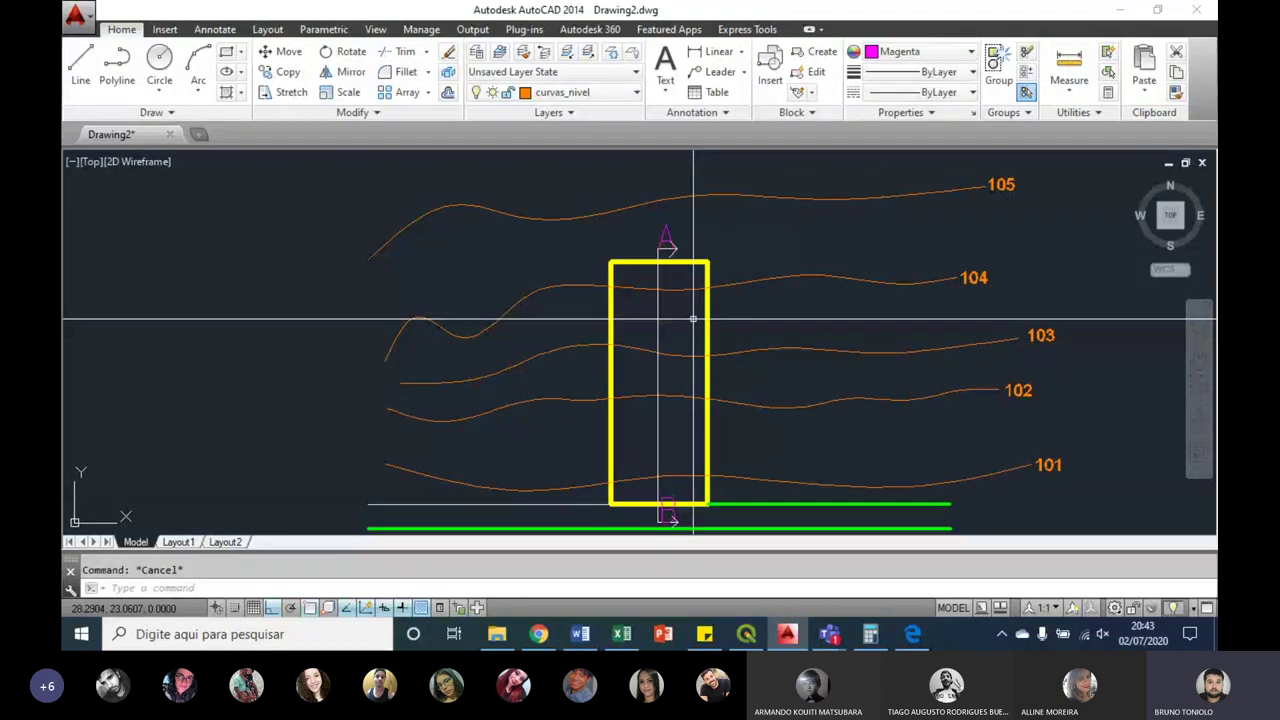
text(QP)
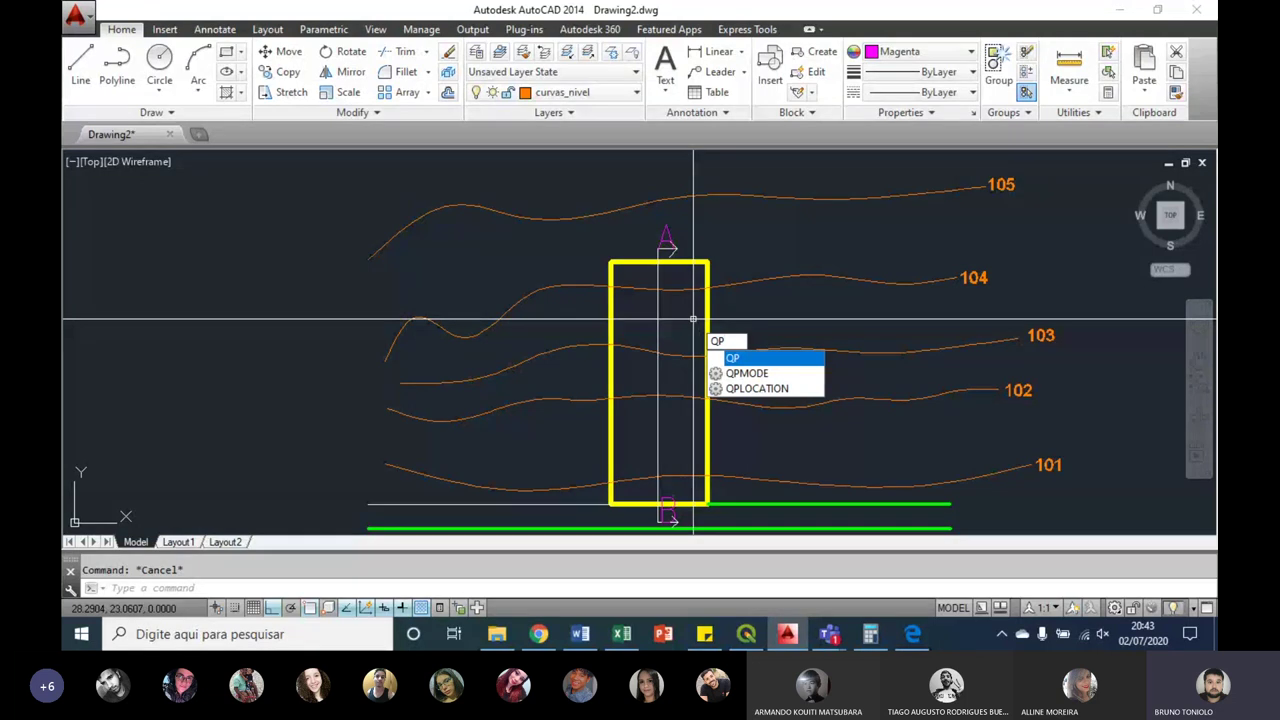
key(Return)
text(curvas_nivel)
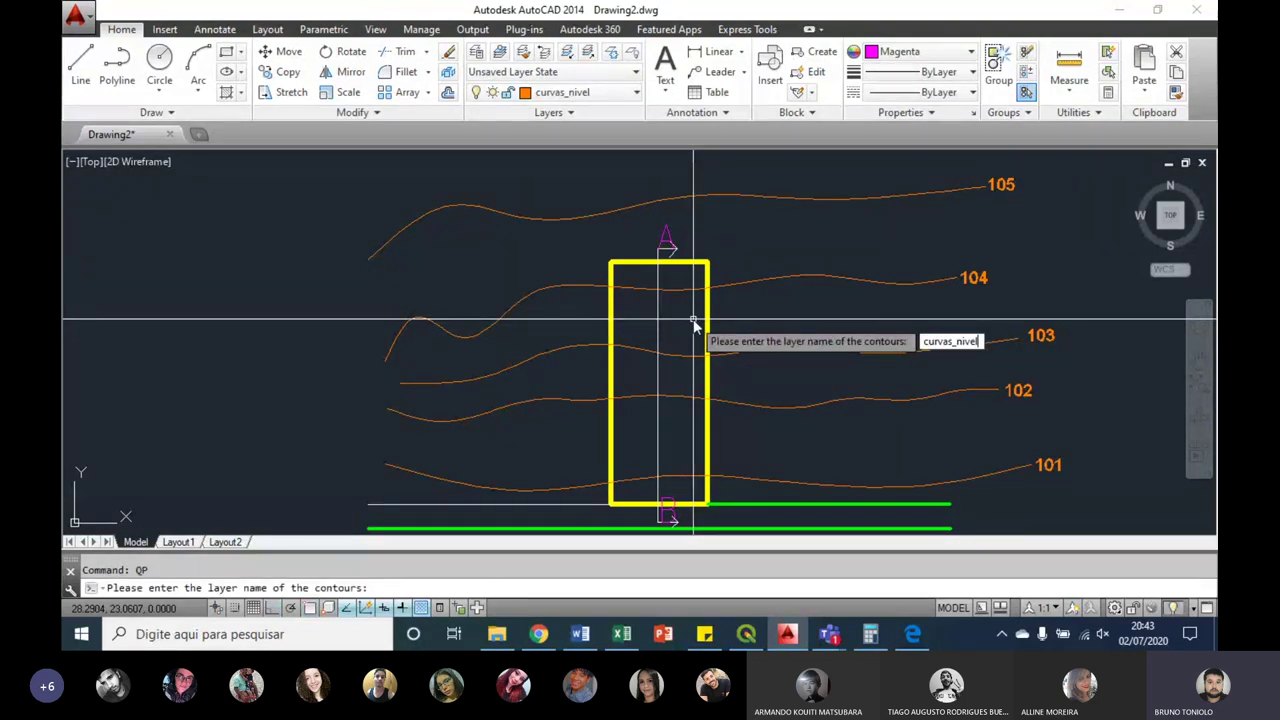
key(Return)
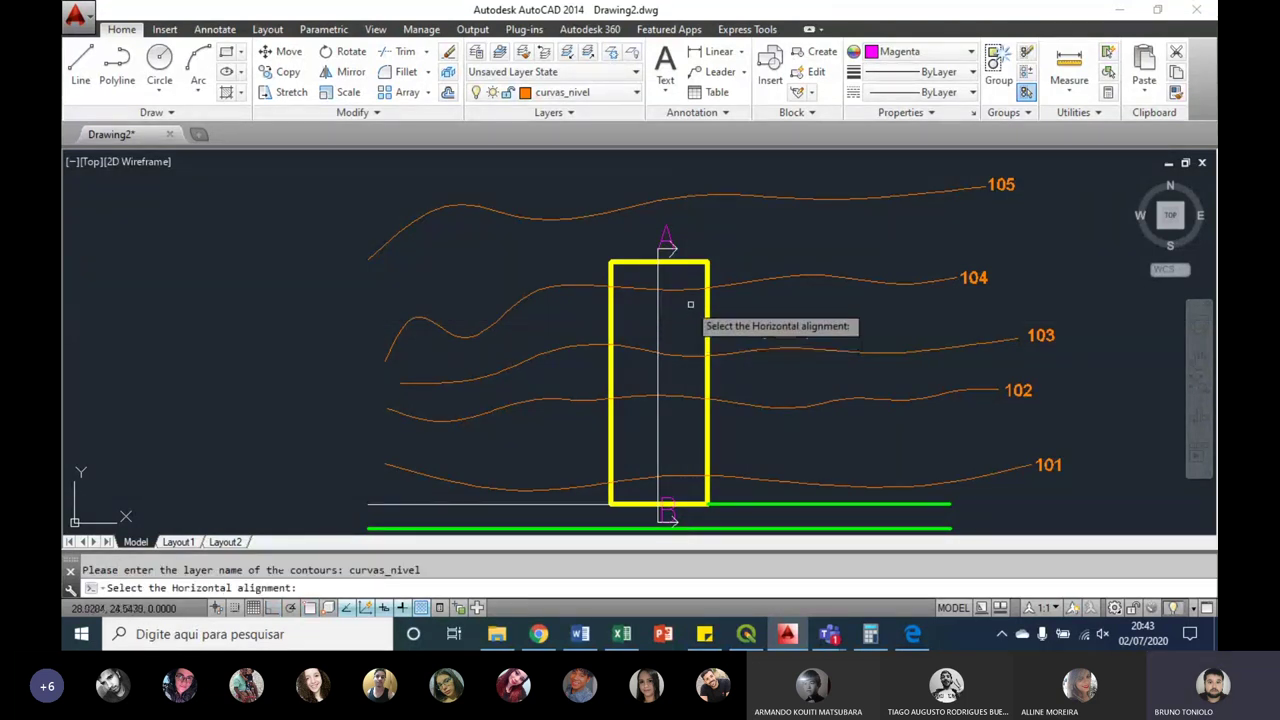
click(657, 254)
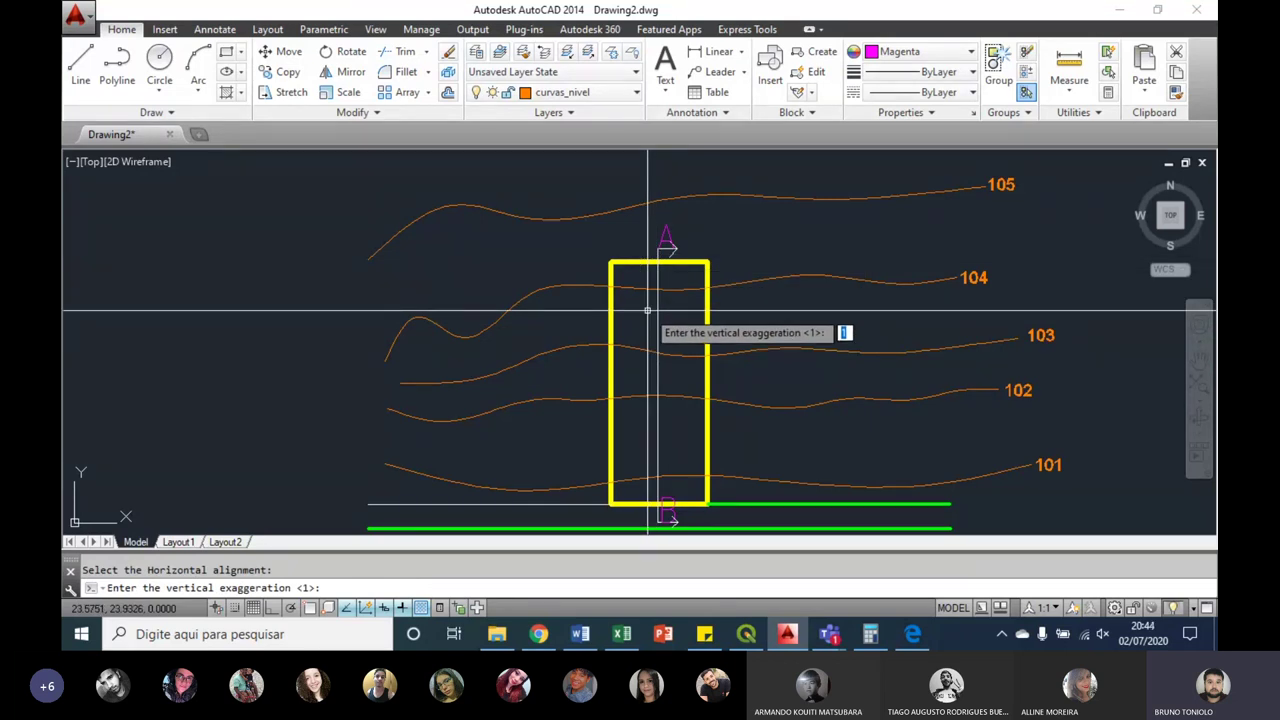
key(Return)
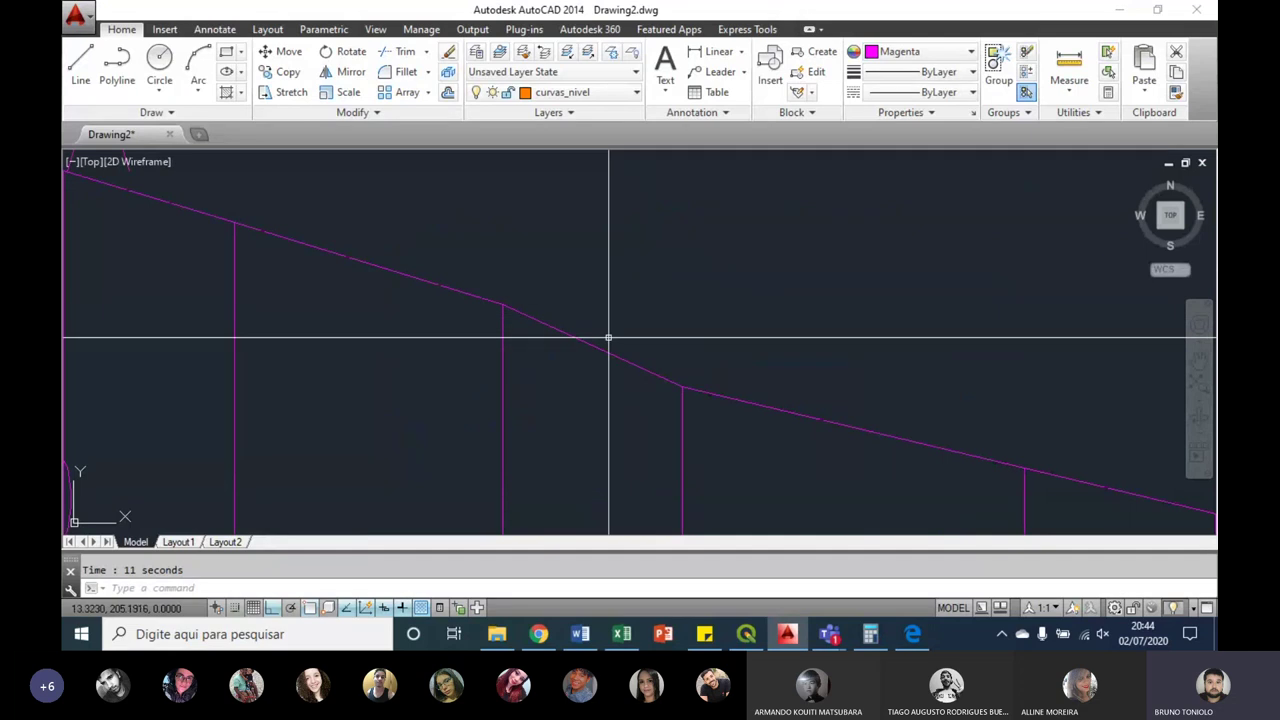
scroll(605, 337, down, 3)
Step: Window-select the top profile and move it to a new position
scroll(600, 357, down, 4)
scroll(600, 360, down, 5)
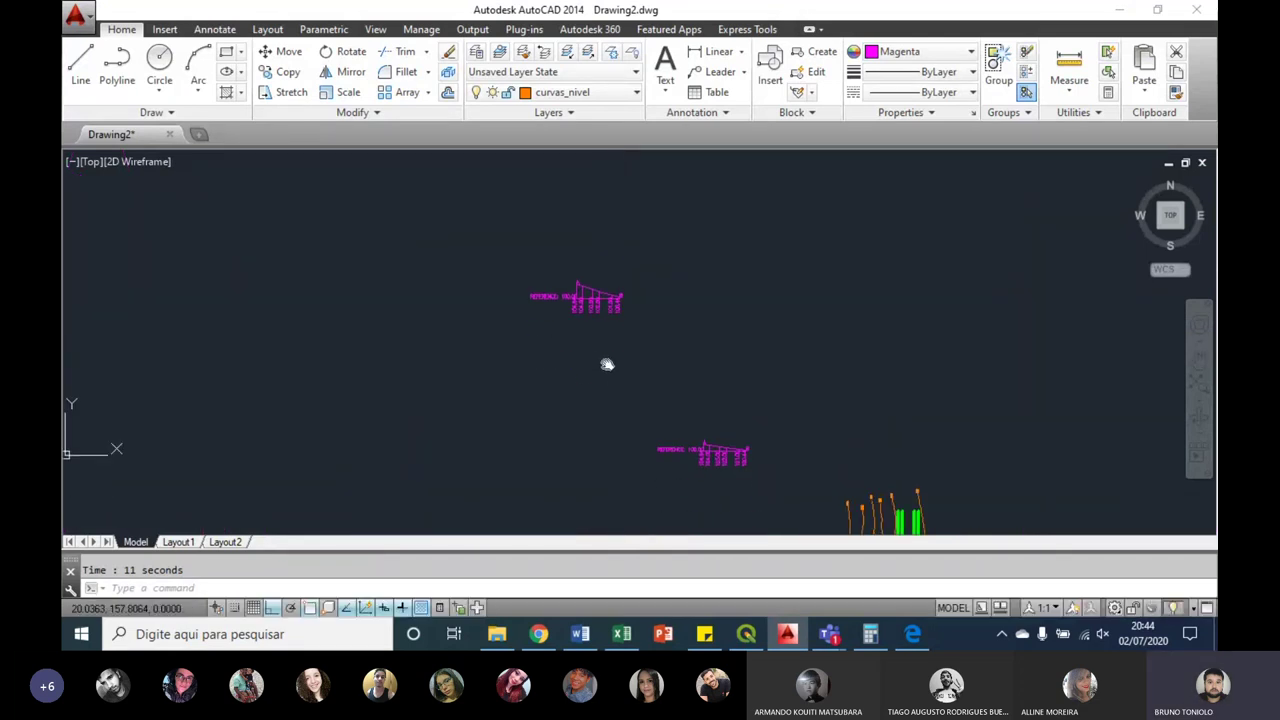
scroll(628, 356, up, 2)
scroll(630, 356, up, 2)
scroll(646, 310, down, 2)
scroll(669, 366, up, 2)
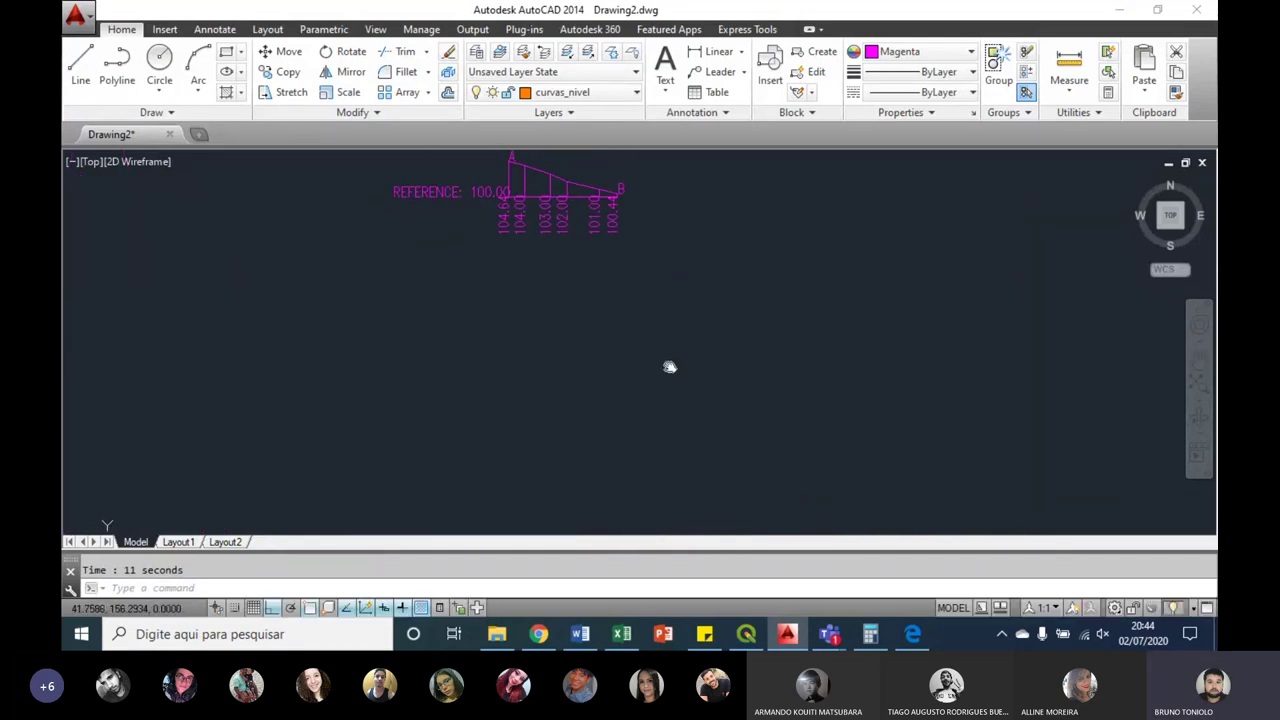
scroll(612, 254, down, 2)
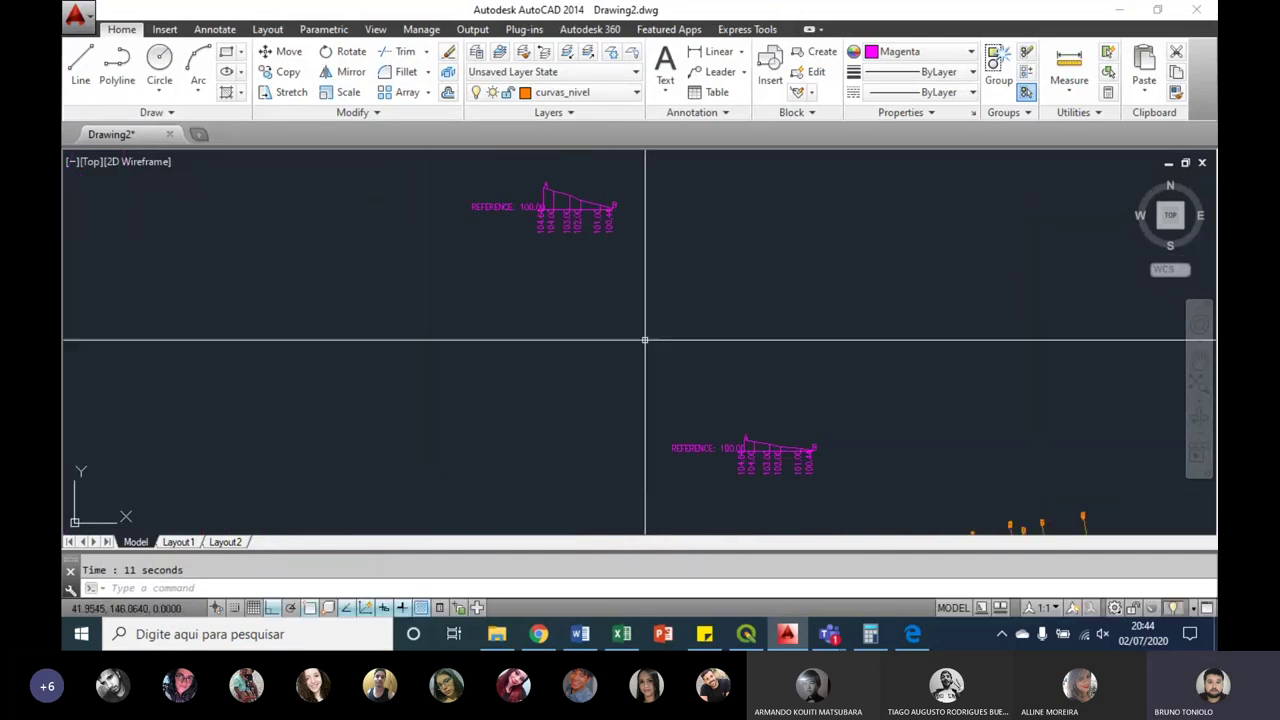
click(463, 168)
click(652, 237)
text(m)
key(Return)
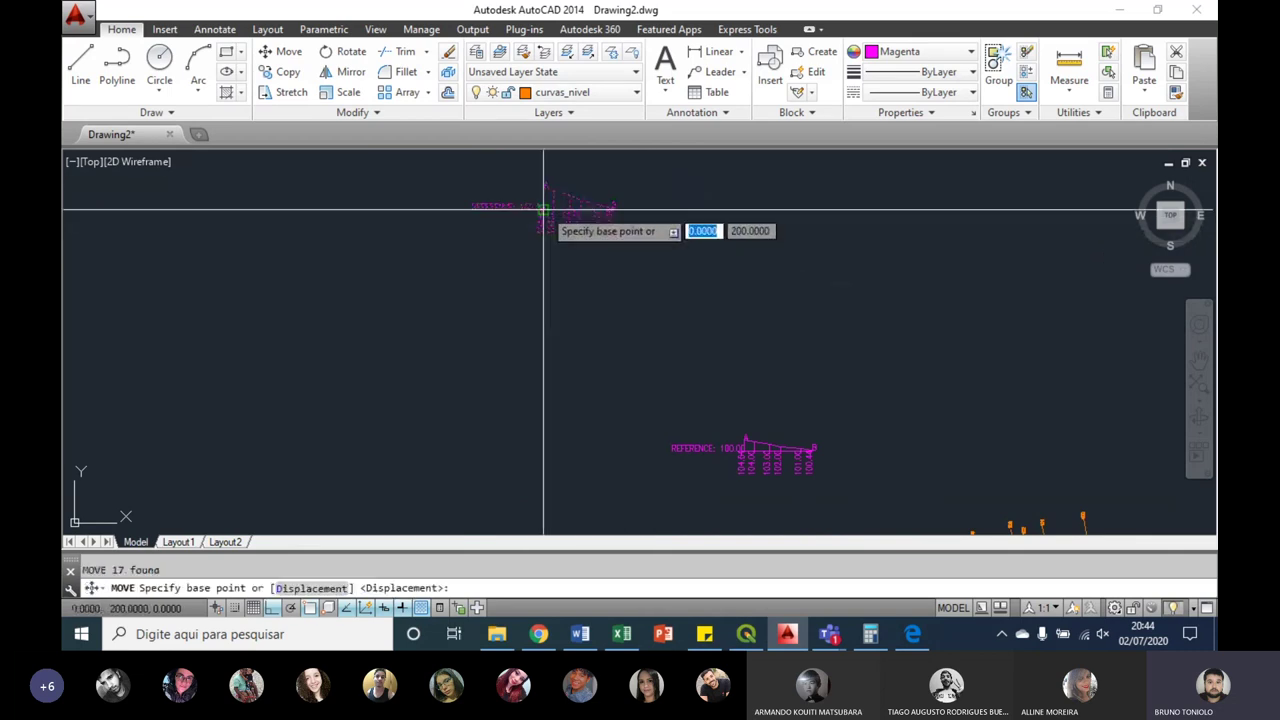
click(542, 208)
scroll(706, 466, up, 2)
scroll(714, 466, up, 2)
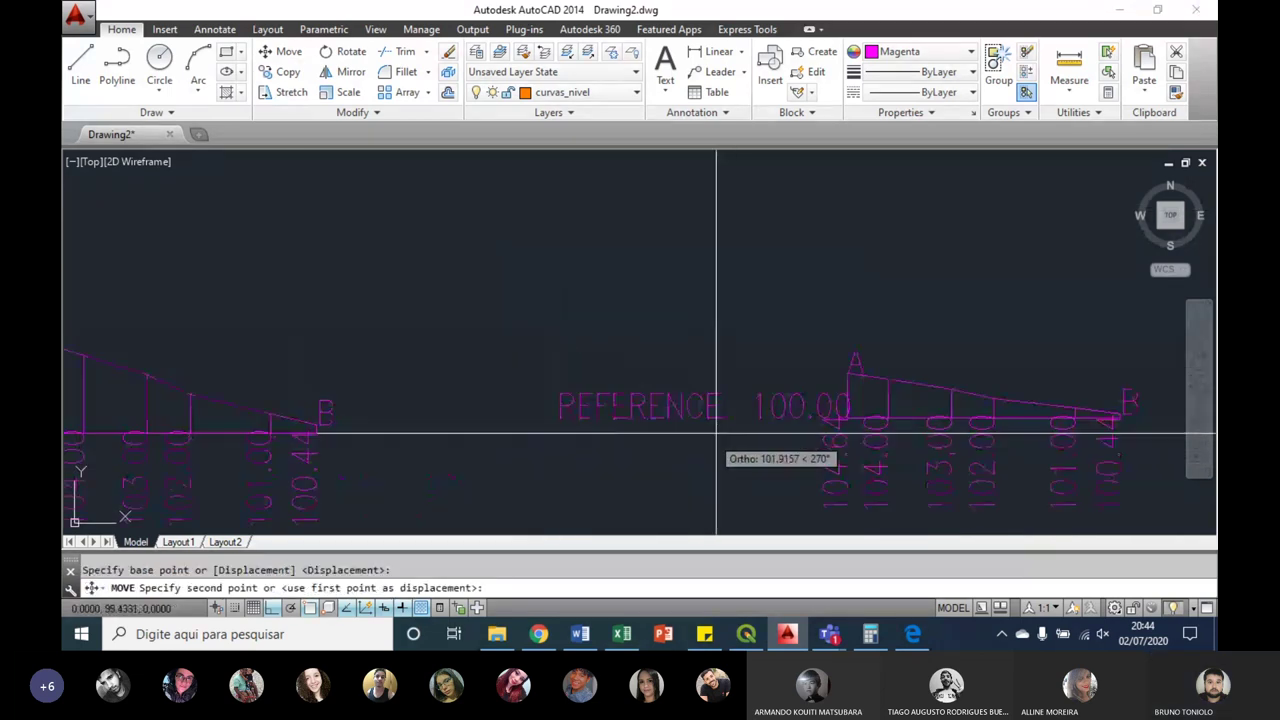
scroll(795, 420, up, 2)
click(824, 418)
Step: Move the second profile beside the first, both on the REFERENCE 100.00 baseline
key(Return)
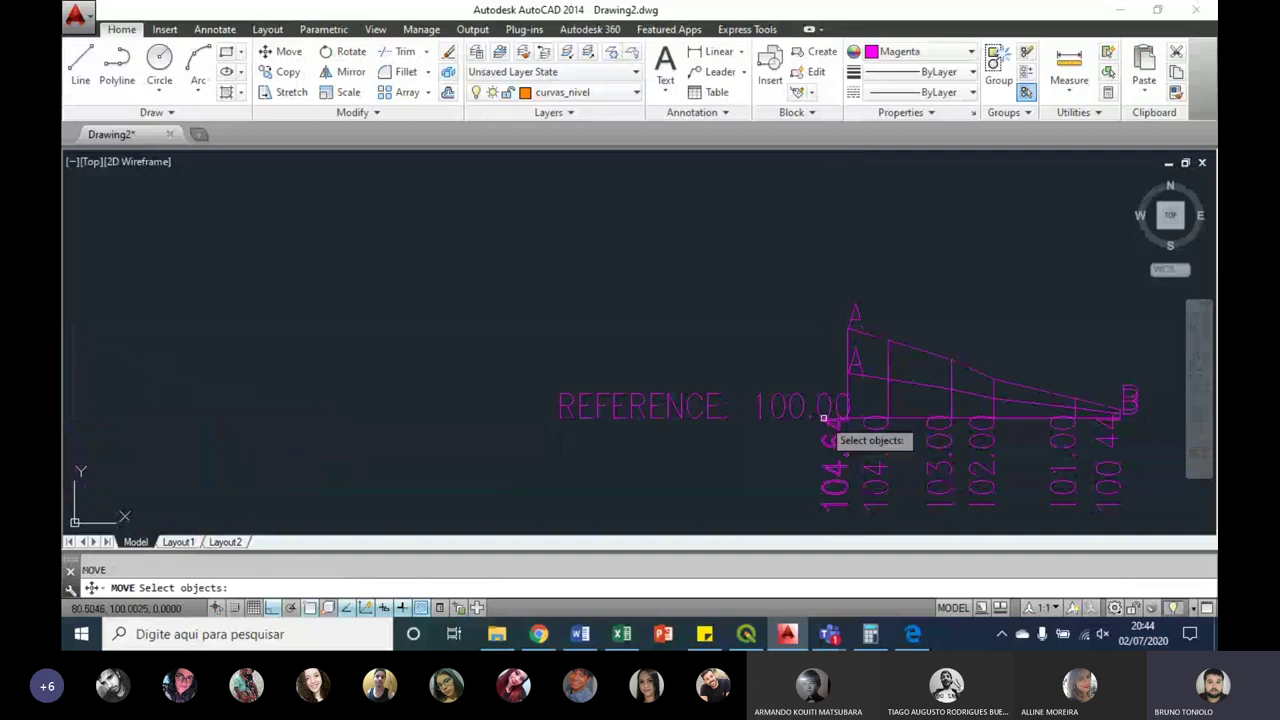
key(Return)
click(822, 418)
scroll(740, 451, down, 3)
scroll(523, 434, up, 3)
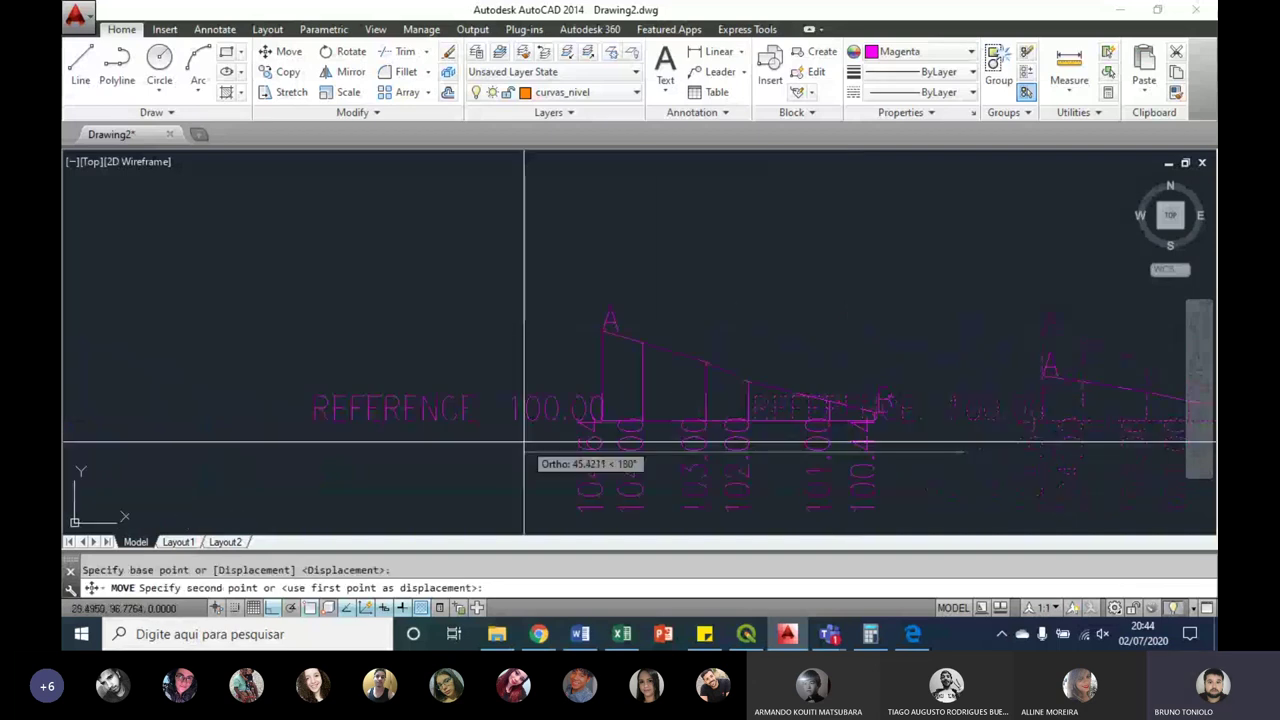
middle_drag(697, 432, 432, 422)
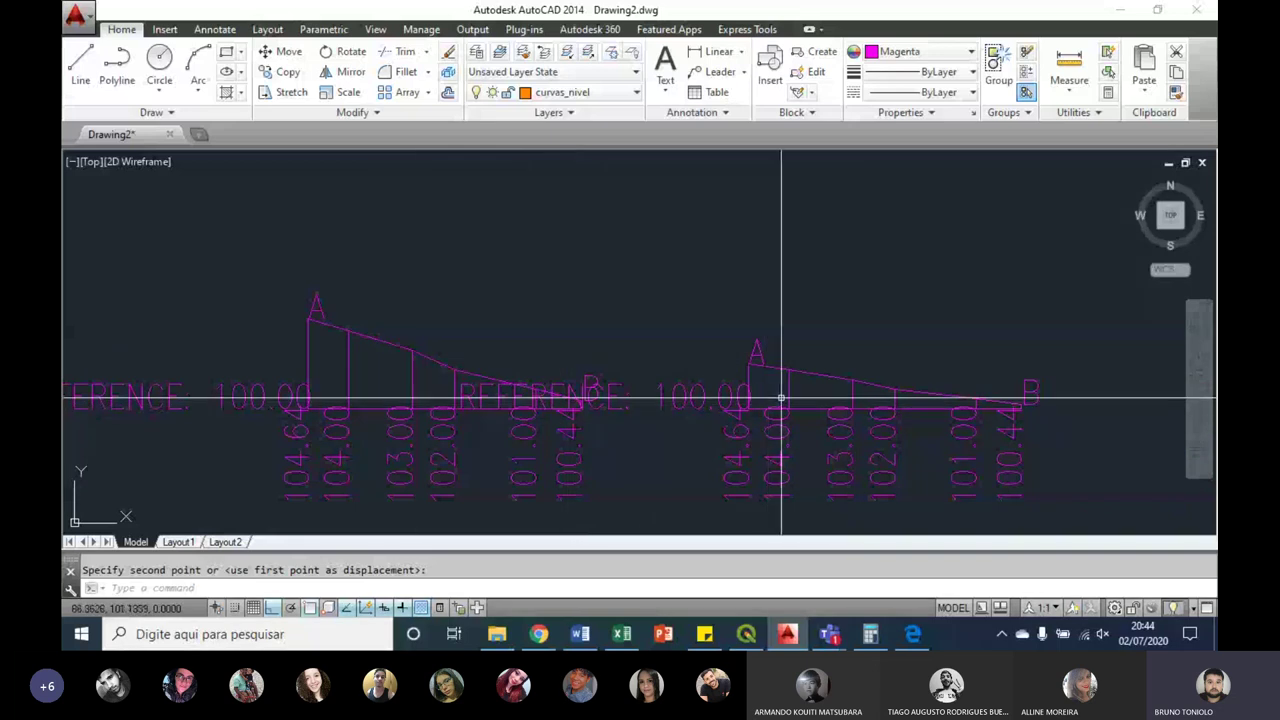
scroll(781, 398, up, 2)
scroll(666, 380, up, 2)
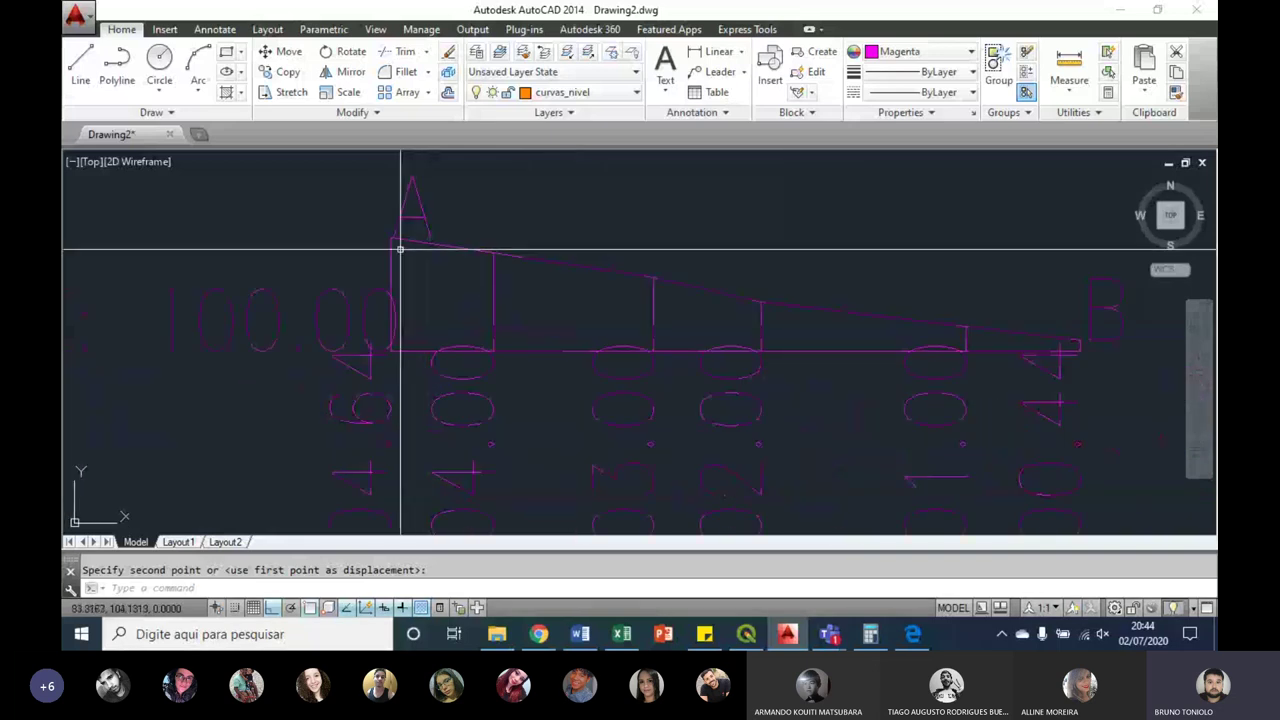
scroll(400, 286, down, 2)
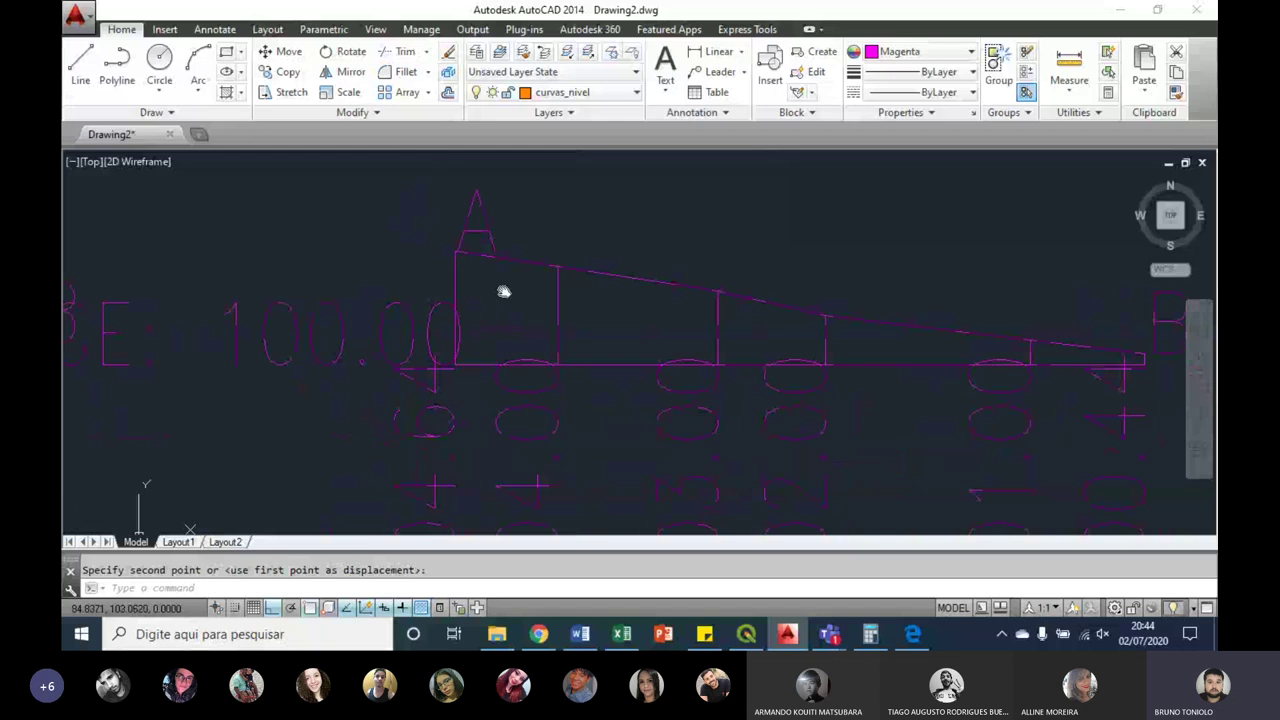
scroll(503, 291, up, 2)
scroll(357, 306, down, 2)
scroll(780, 306, up, 2)
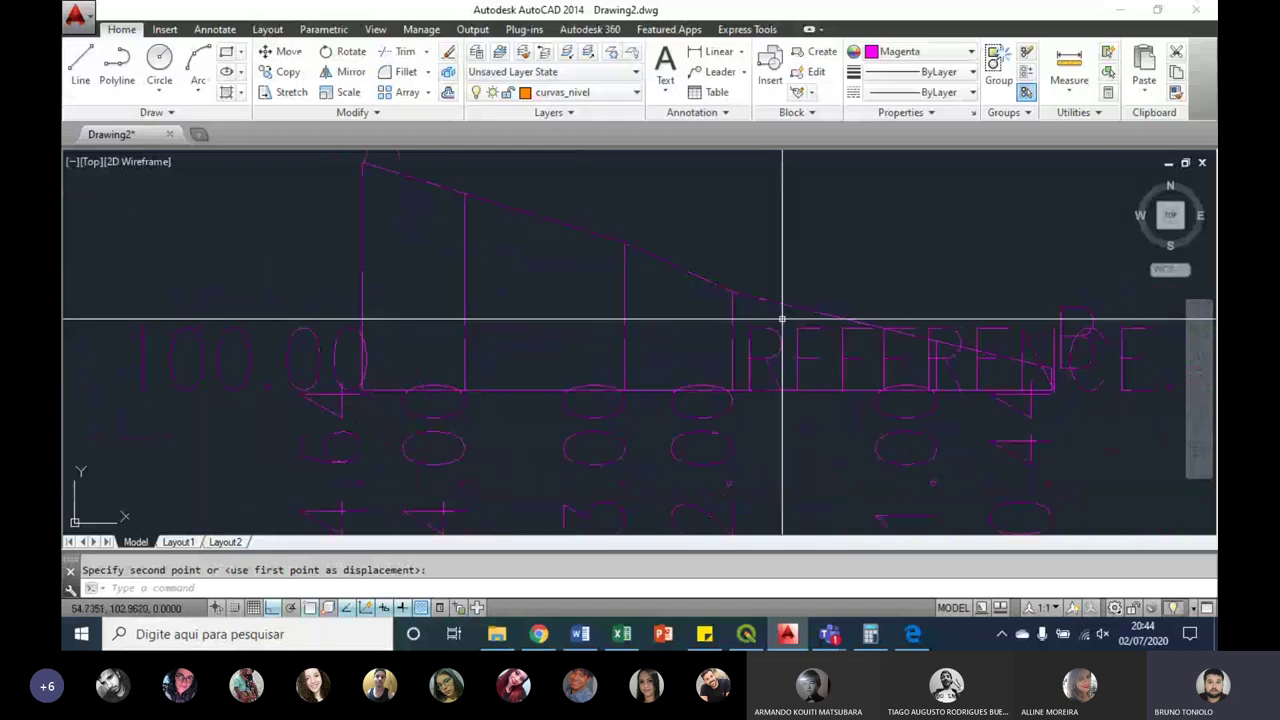
middle_drag(780, 306, 591, 301)
scroll(501, 319, down, 1)
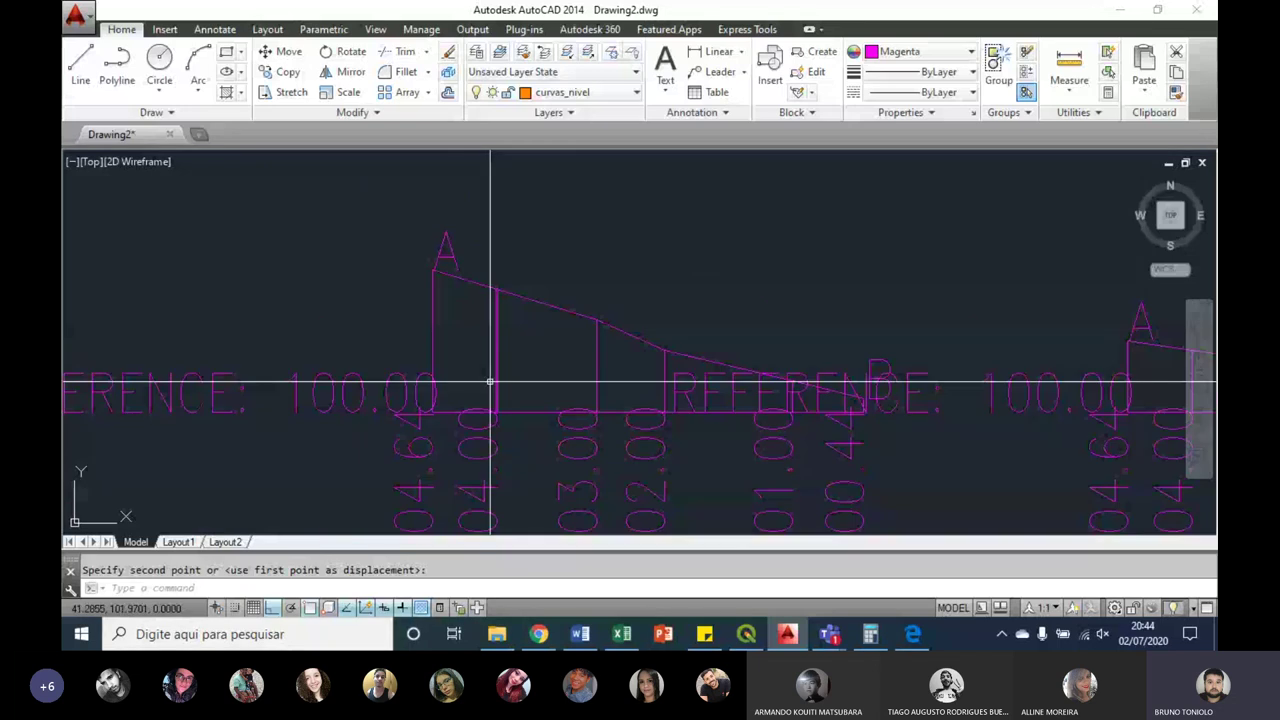
scroll(490, 381, up, 2)
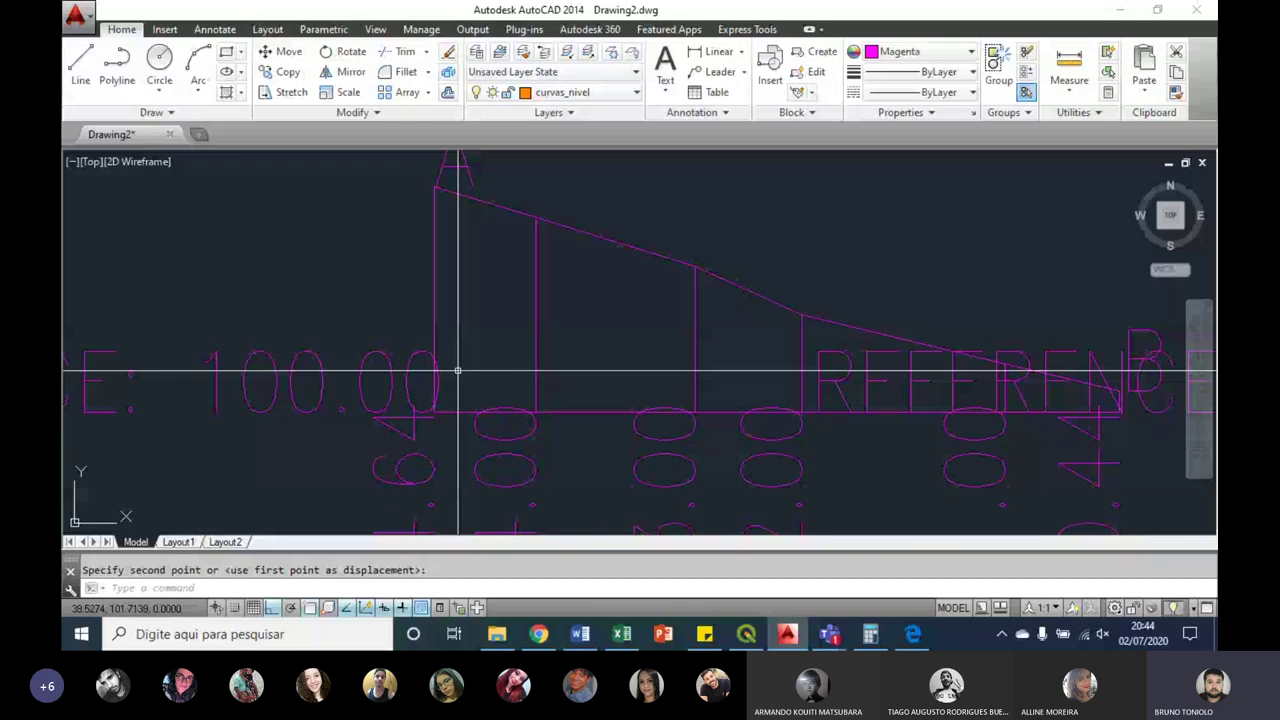
scroll(455, 366, down, 10)
scroll(524, 363, up, 3)
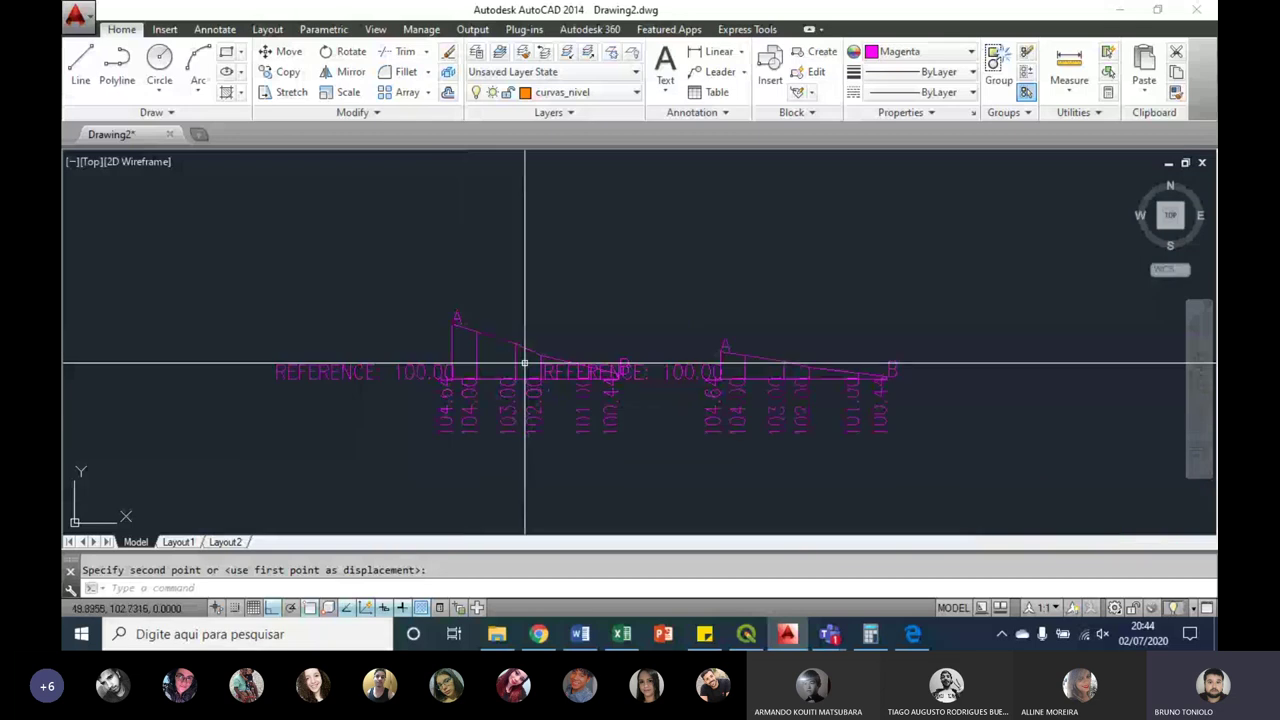
click(524, 363)
scroll(600, 380, down, 2)
click(709, 396)
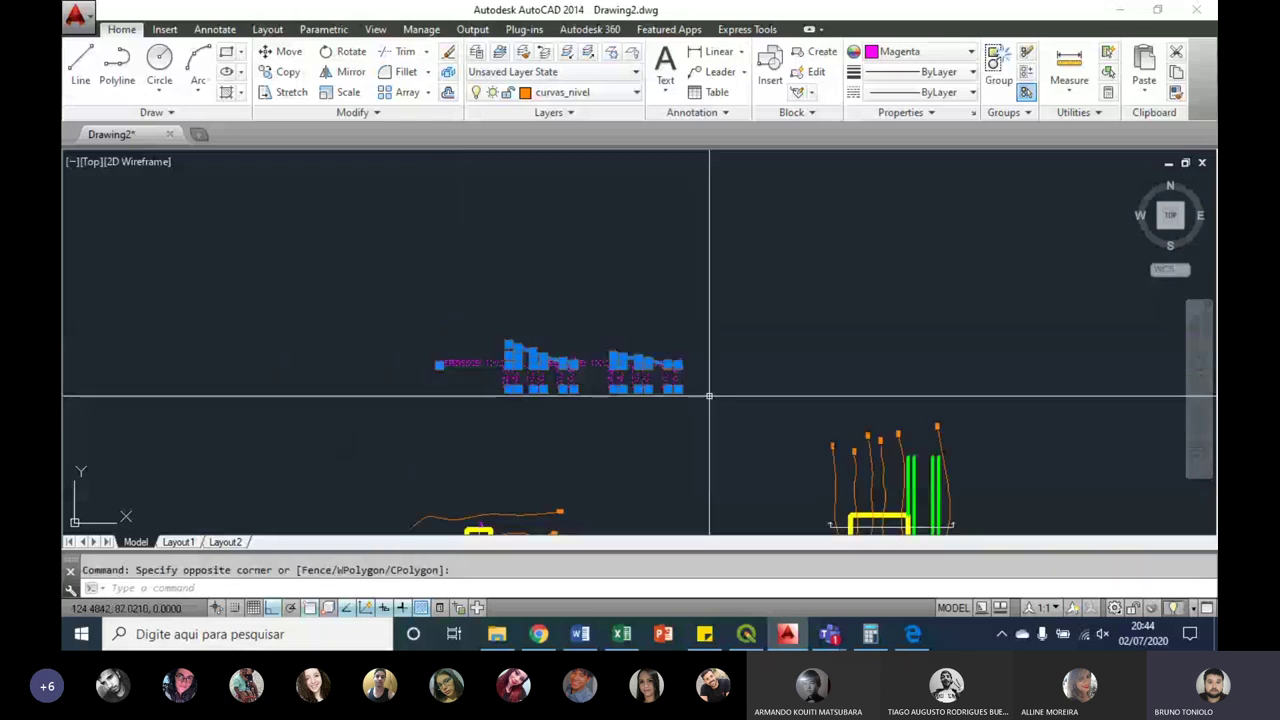
click(709, 396)
scroll(503, 399, down, 3)
Step: Generate a third A–B profile with QP from layer curvas_nivel
scroll(920, 510, up, 3)
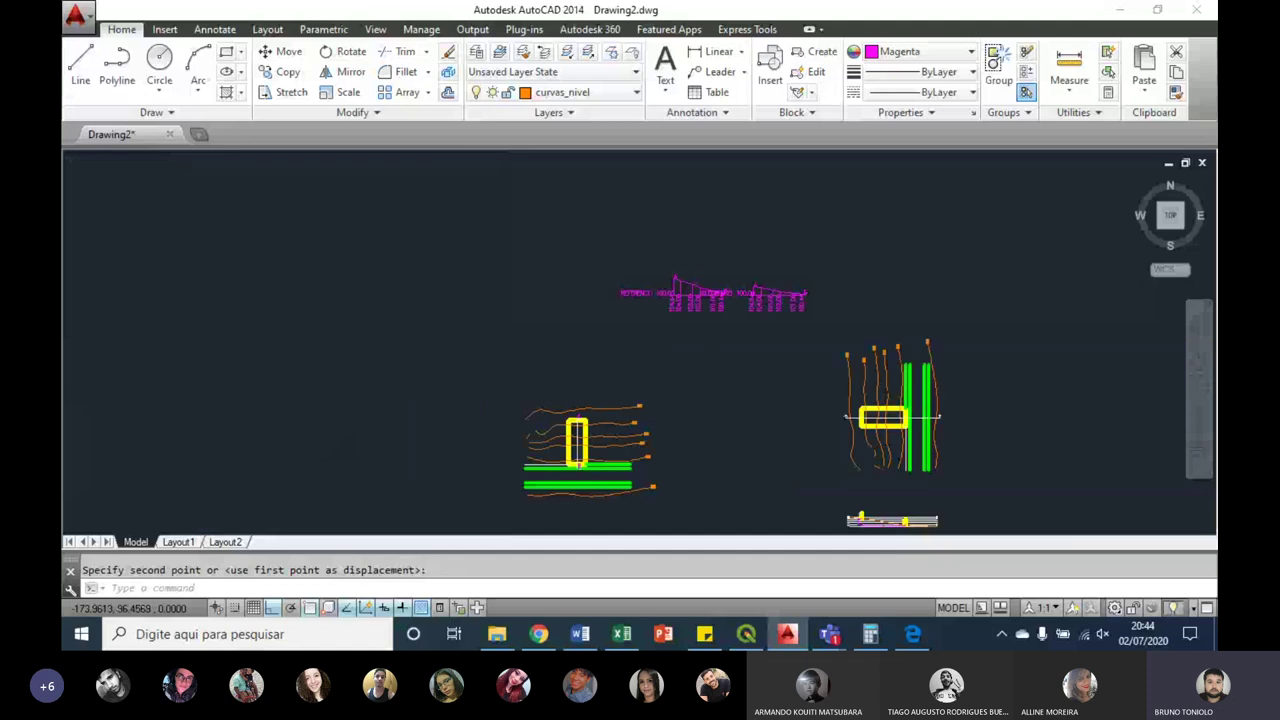
scroll(565, 451, up, 5)
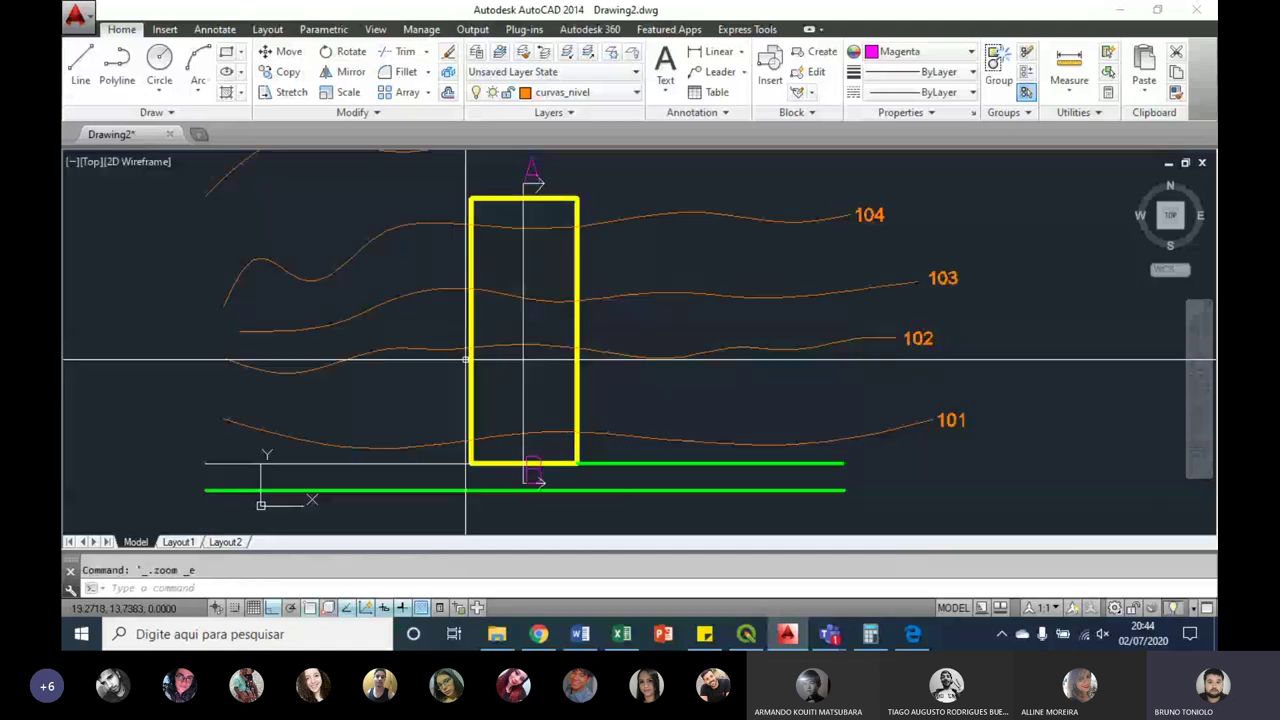
text(qp)
key(Return)
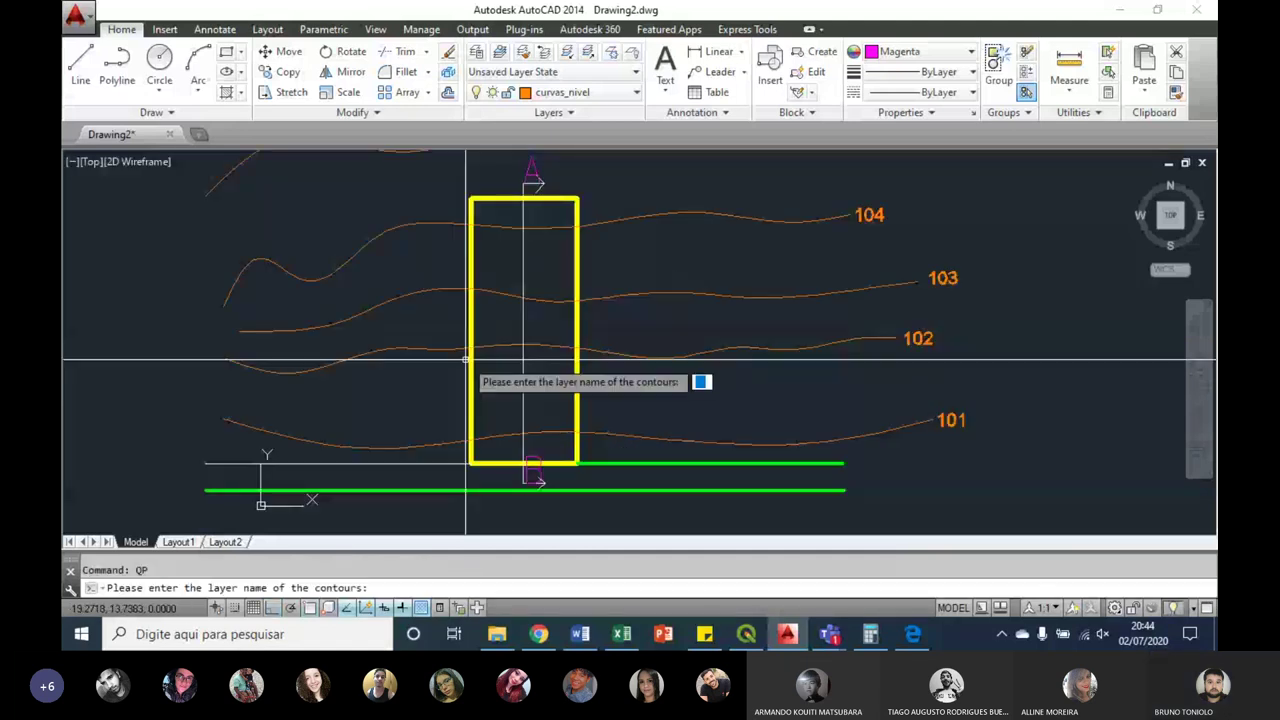
text(curvas_nivel)
key(Return)
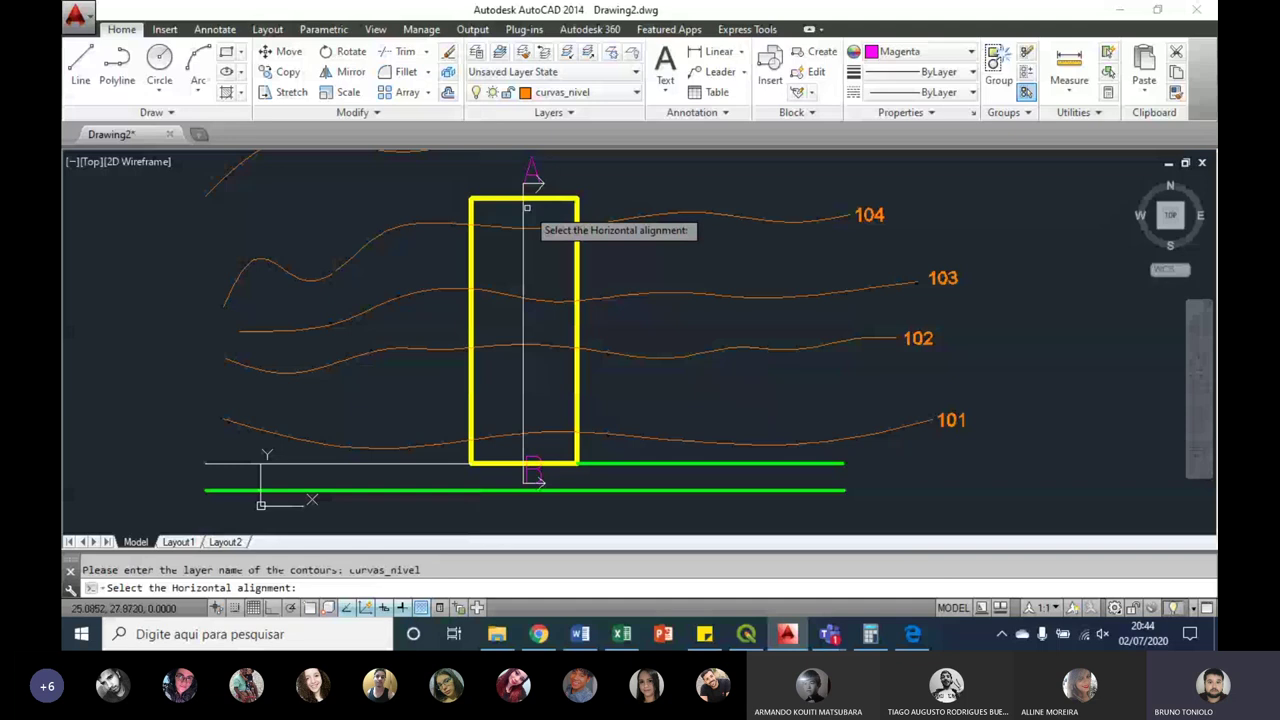
click(524, 210)
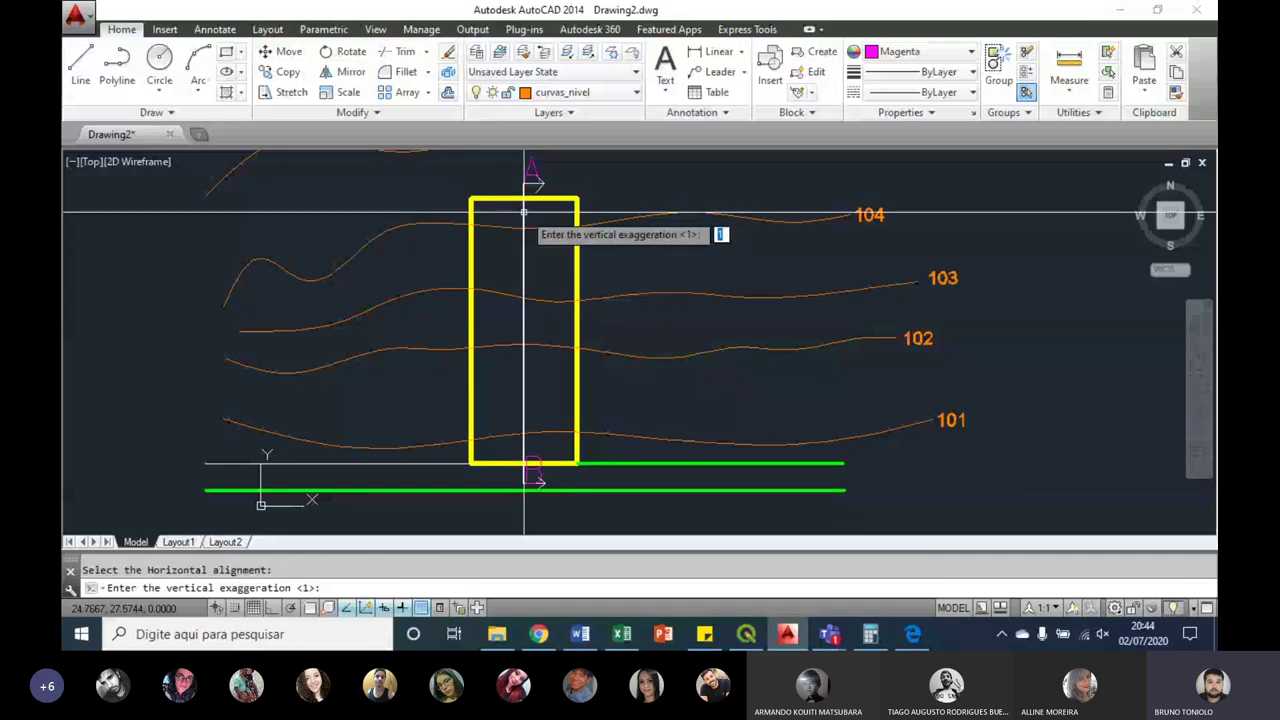
key(Return)
Step: Window-select the new profile, then clear the selection and zoom to the whole drawing
scroll(517, 323, down, 4)
scroll(463, 251, down, 2)
click(419, 251)
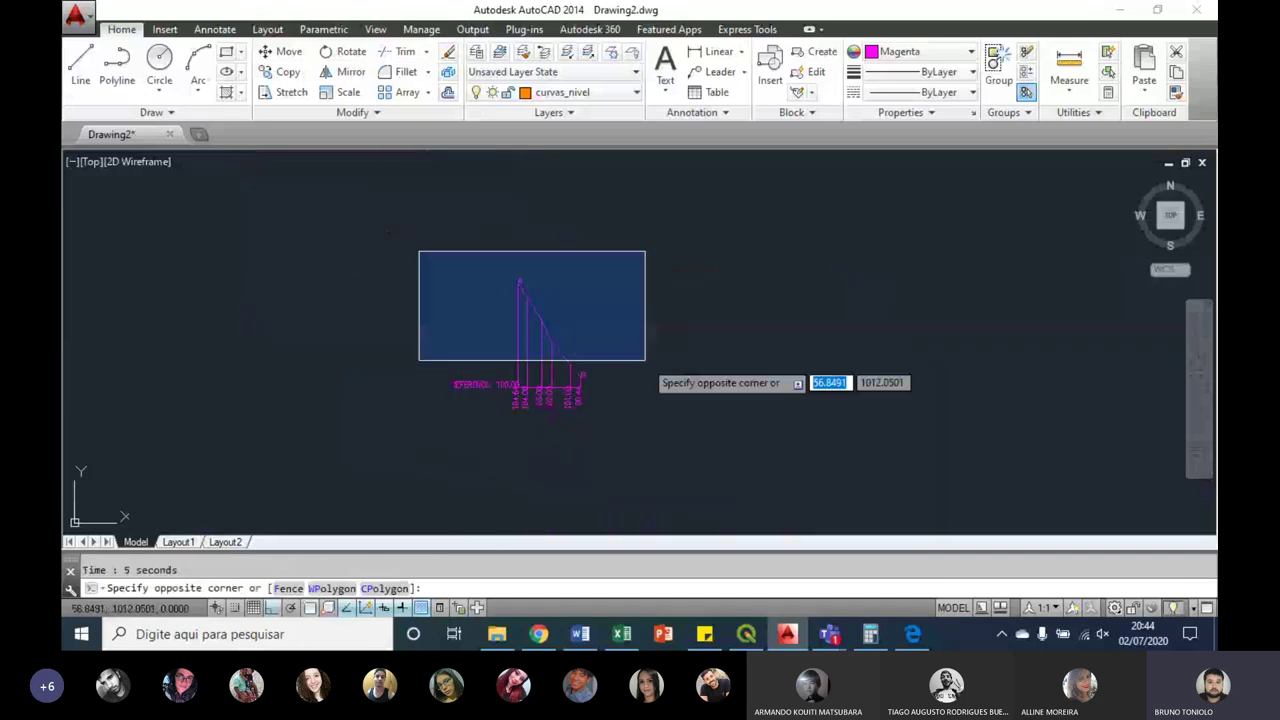
click(645, 360)
scroll(568, 293, down, 3)
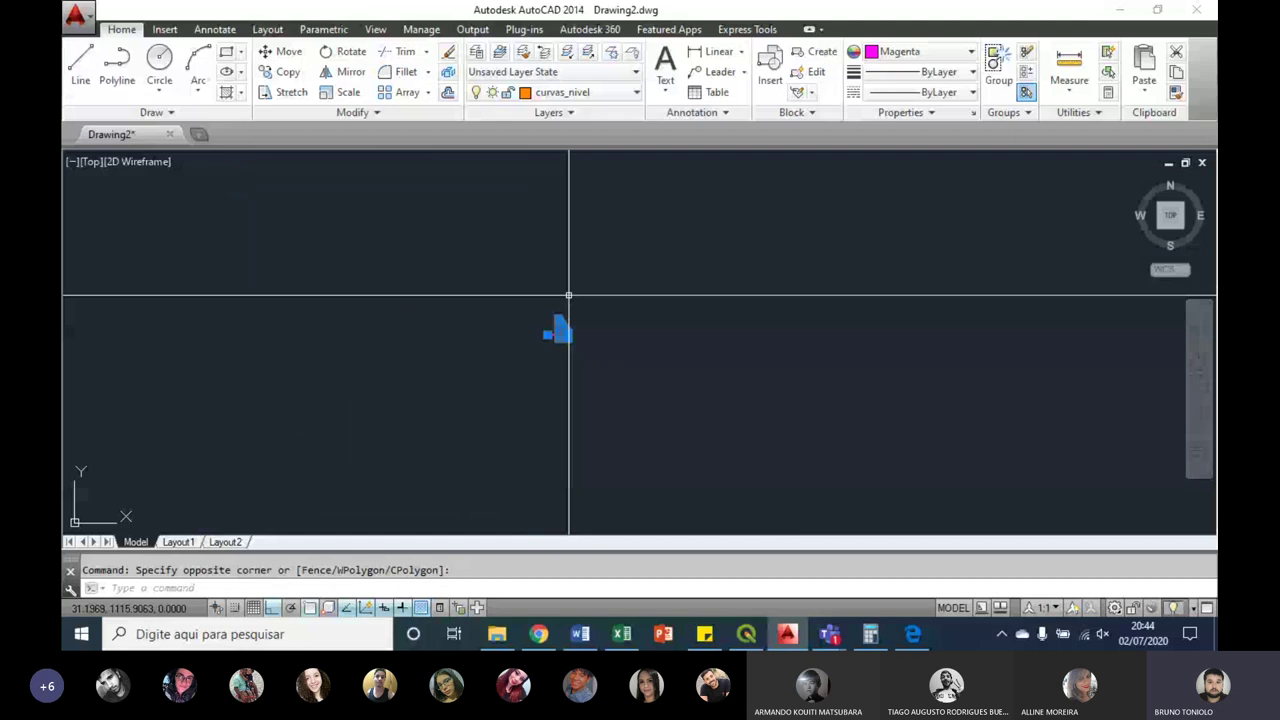
key(Escape)
middle_click(651, 343)
scroll(637, 209, up, 3)
Step: Window-select the third profile and start moving it from a base point
click(626, 203)
click(775, 320)
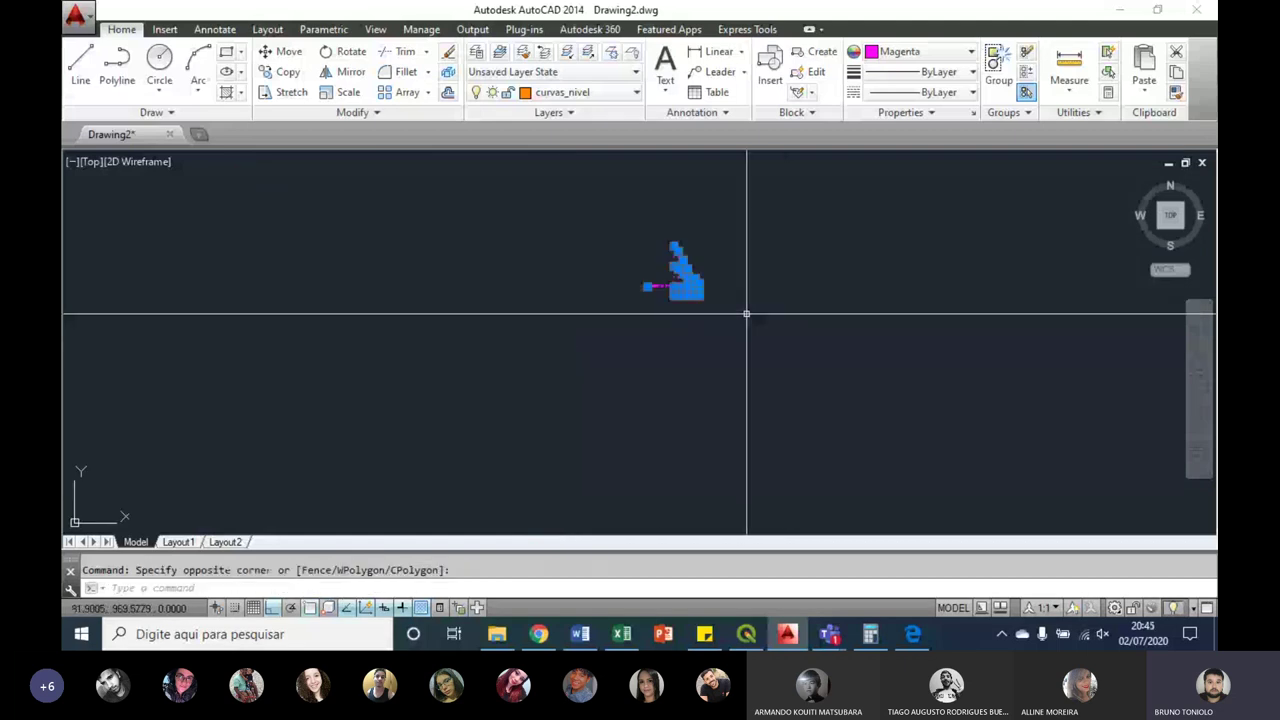
click(746, 314)
text(m)
key(Return)
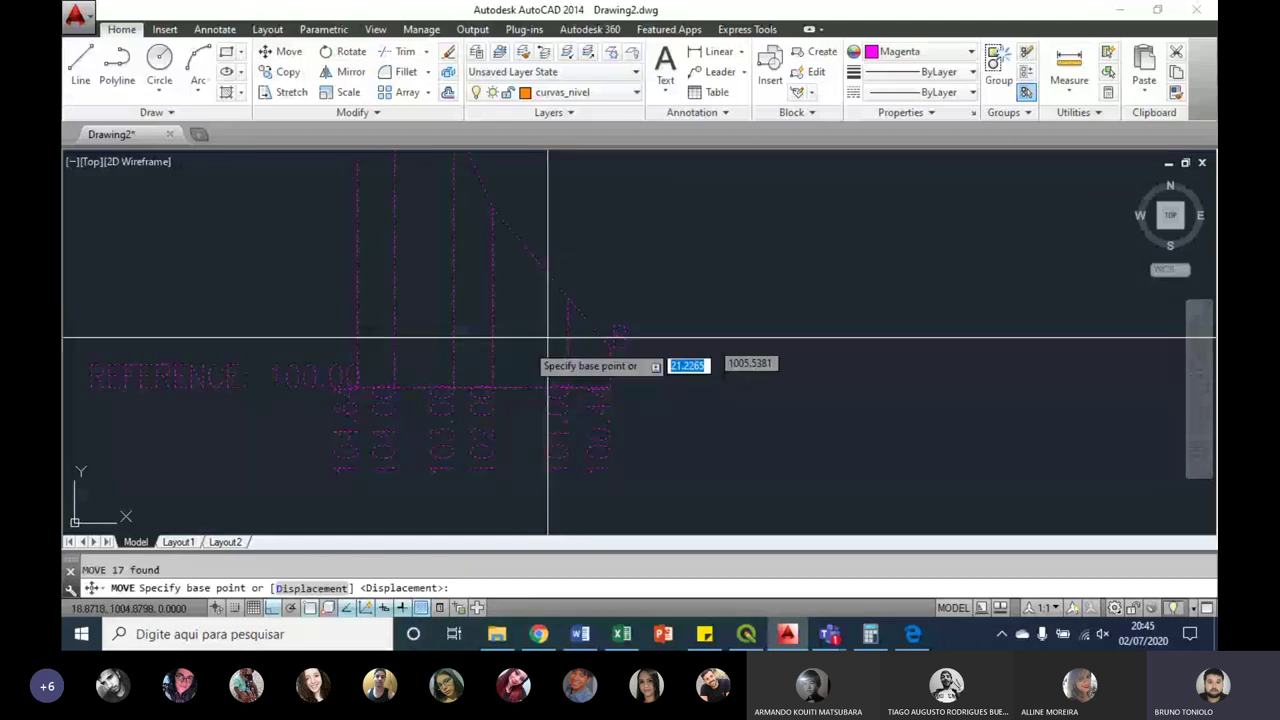
click(606, 337)
scroll(600, 325, down, 5)
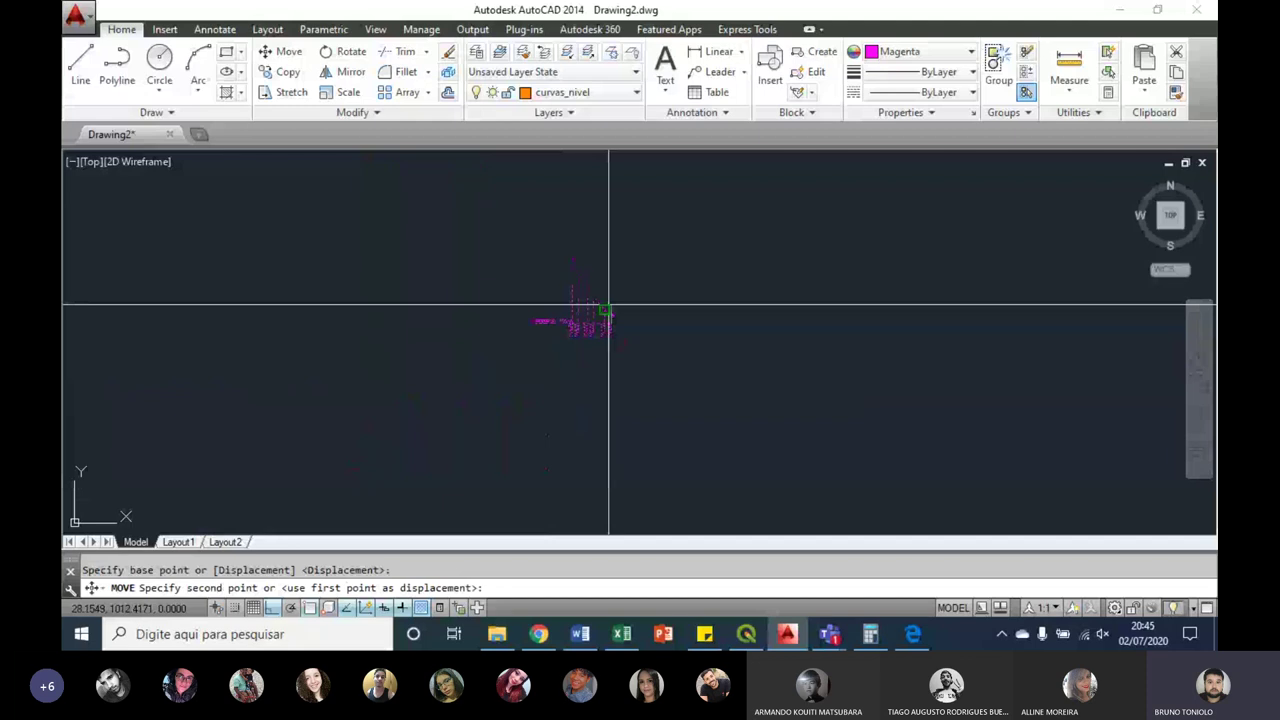
scroll(608, 305, up, 5)
scroll(691, 256, up, 6)
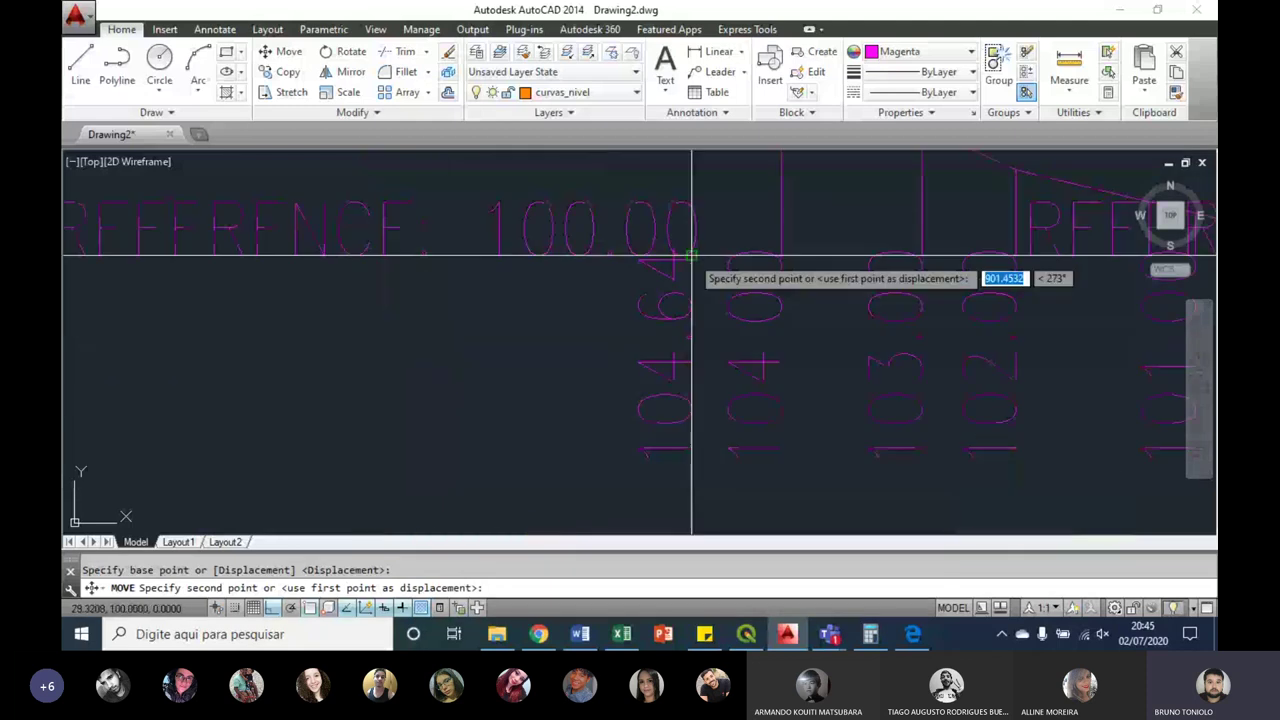
scroll(691, 256, down, 8)
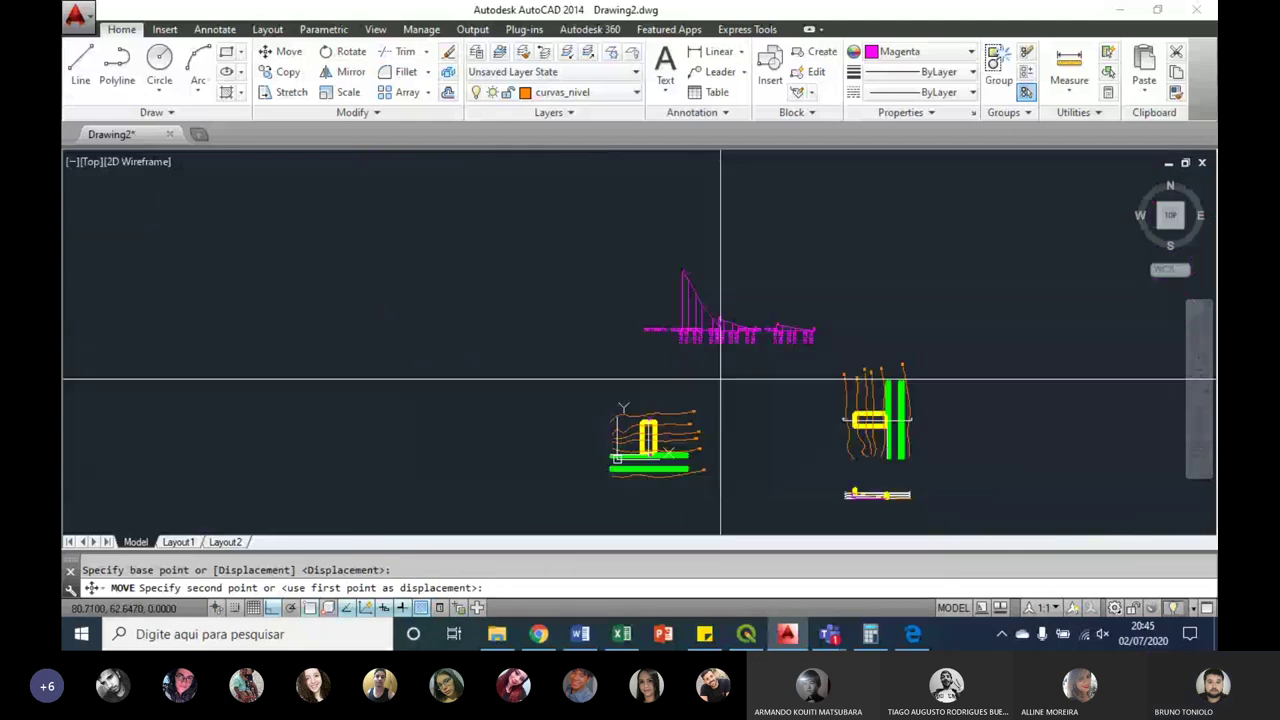
scroll(687, 367, up, 2)
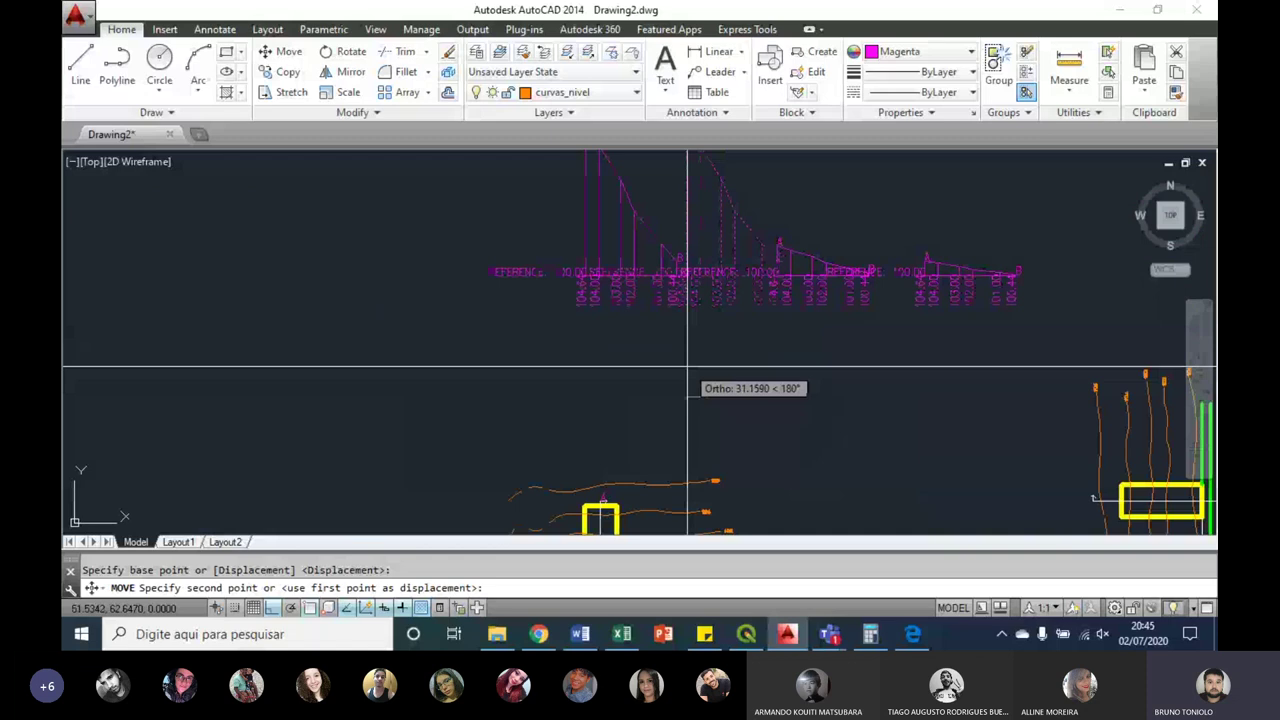
Step: Drop the third profile beside the other two and pan to review all three
click(687, 367)
scroll(652, 388, up, 3)
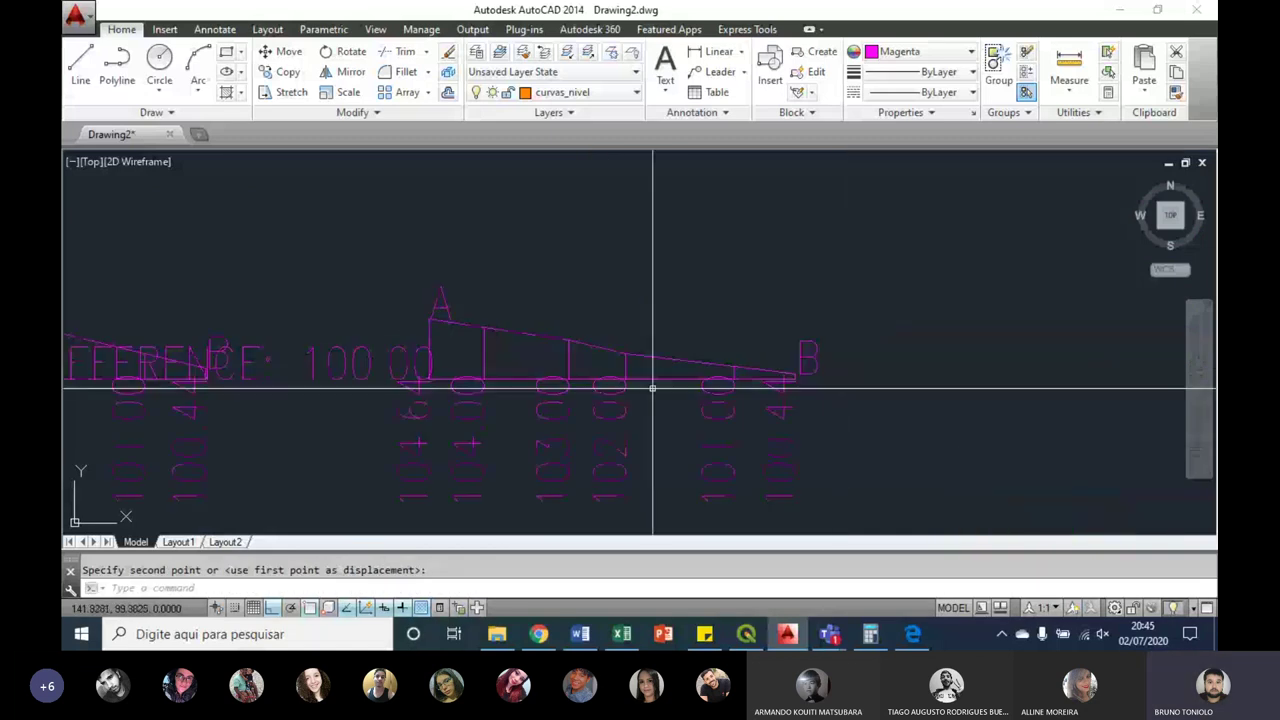
middle_drag(652, 388, 651, 356)
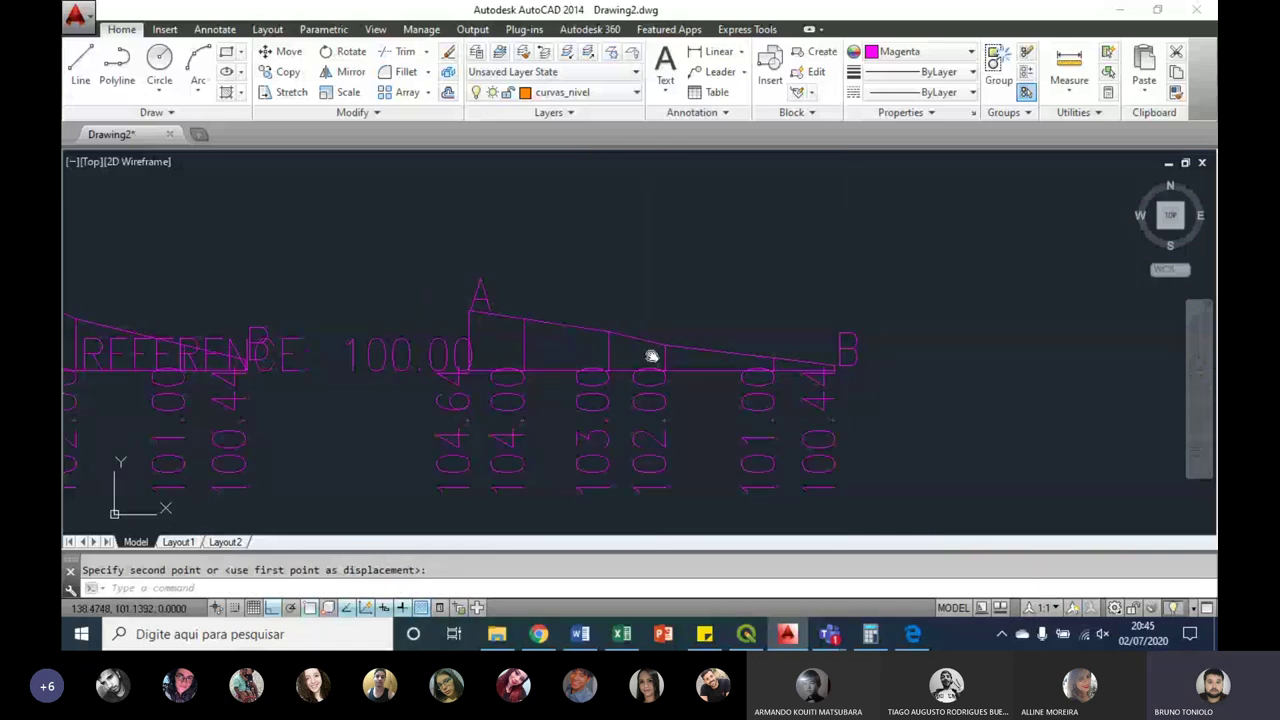
scroll(651, 356, down, 2)
middle_drag(580, 391, 874, 391)
scroll(535, 295, up, 2)
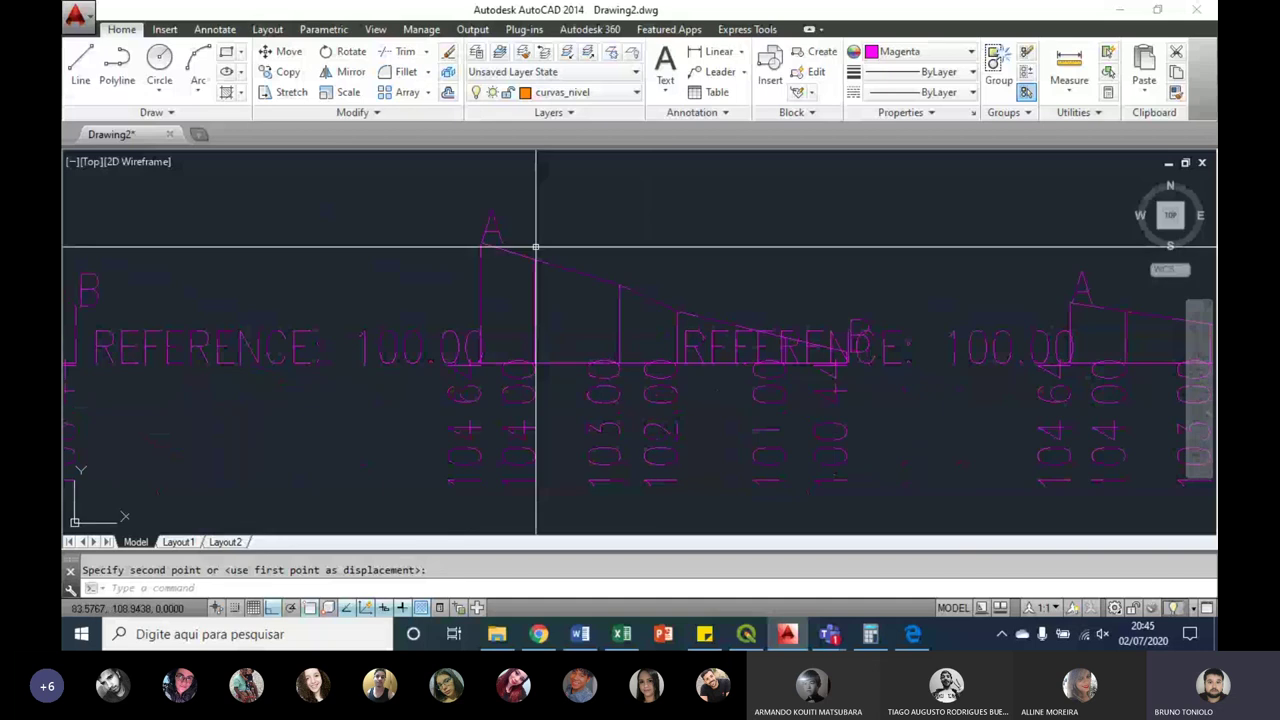
scroll(349, 400, down, 2)
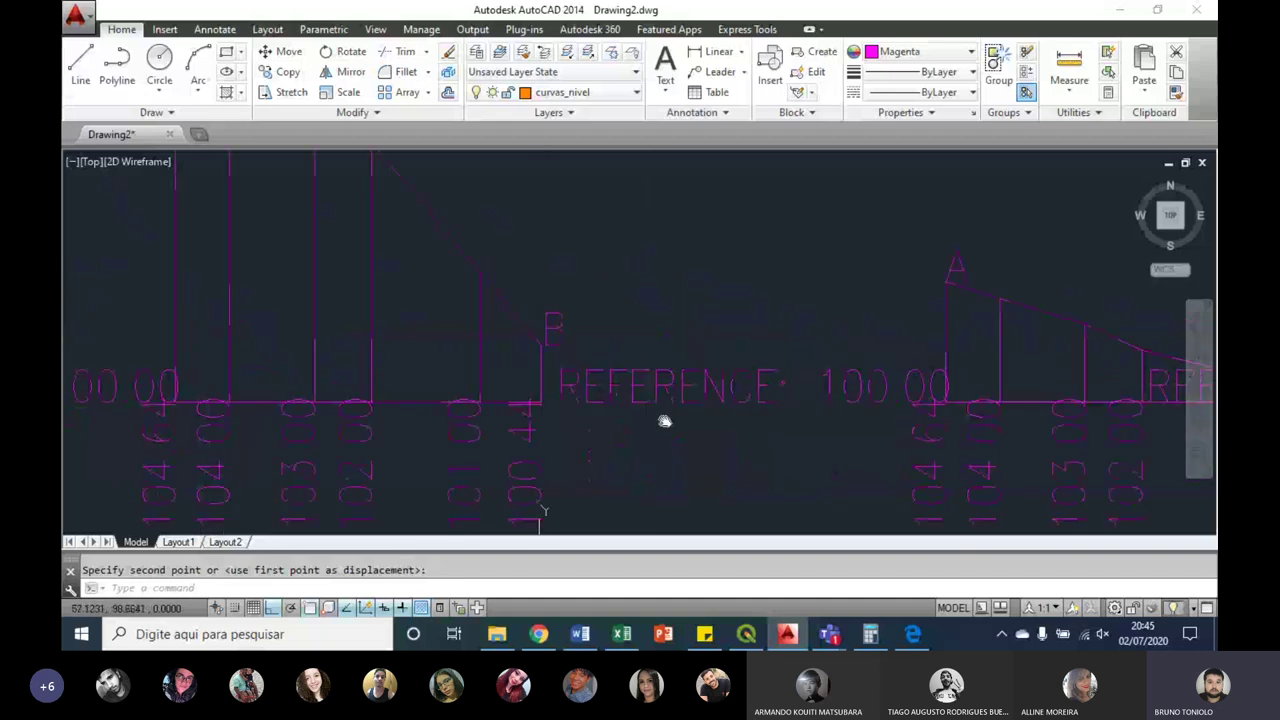
scroll(612, 375, down, 1)
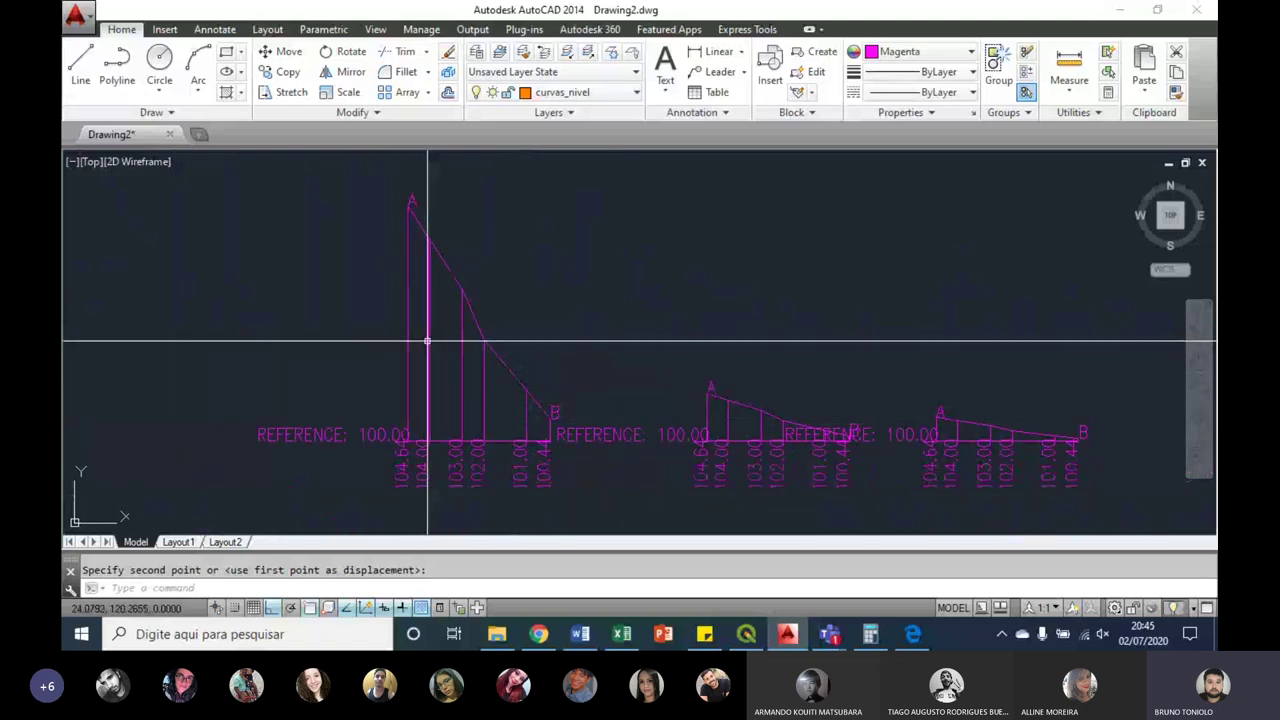
scroll(465, 414, up, 2)
scroll(457, 437, down, 2)
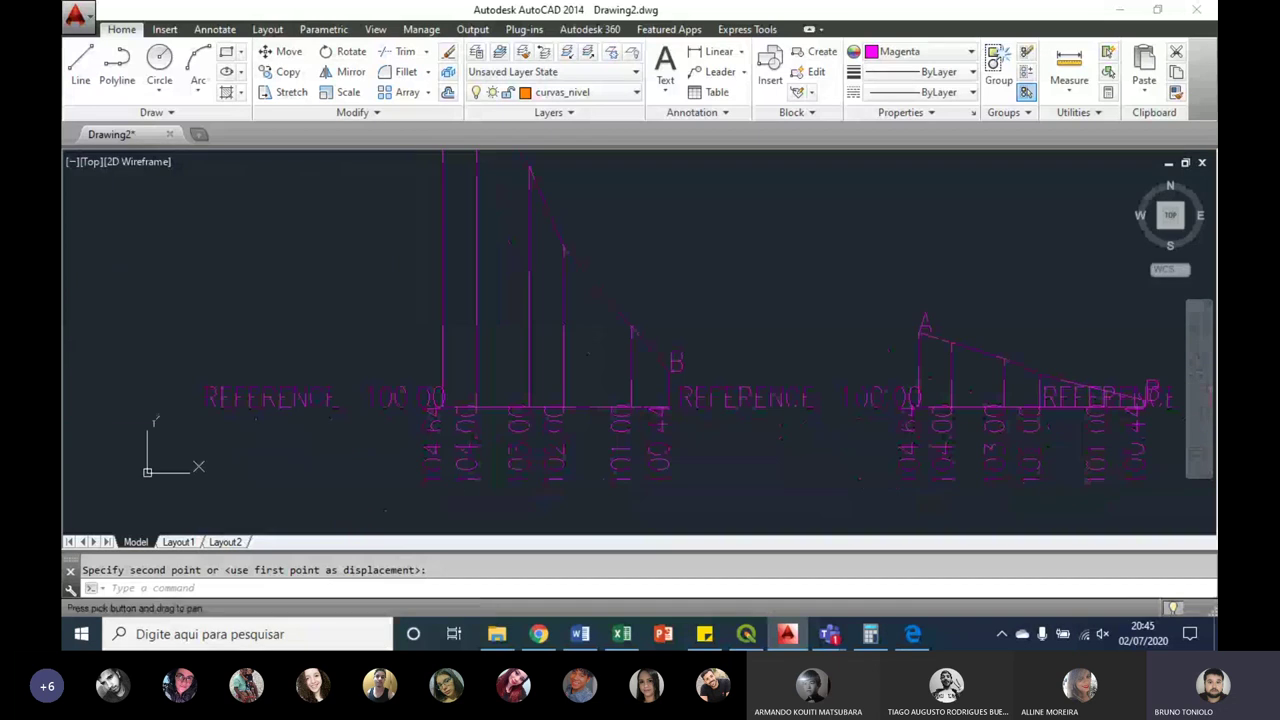
scroll(586, 386, up, 3)
middle_drag(586, 386, 575, 382)
scroll(903, 349, down, 3)
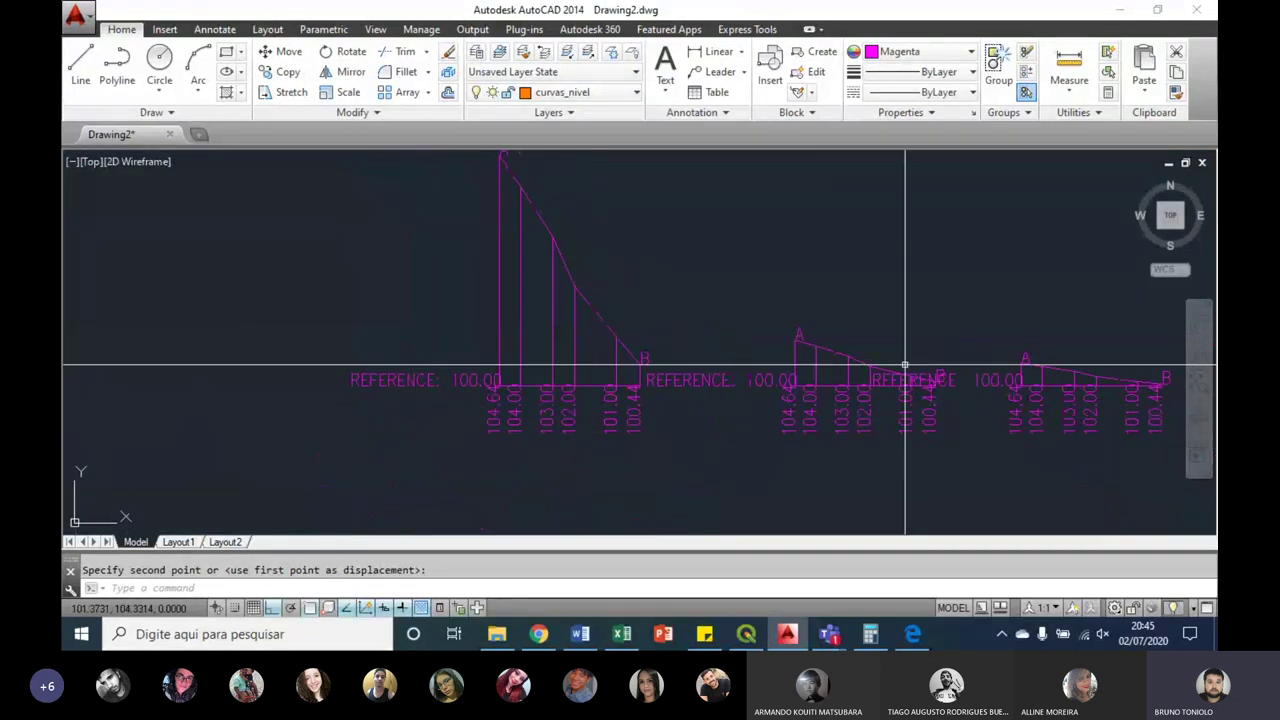
scroll(846, 408, down, 1)
scroll(851, 397, up, 2)
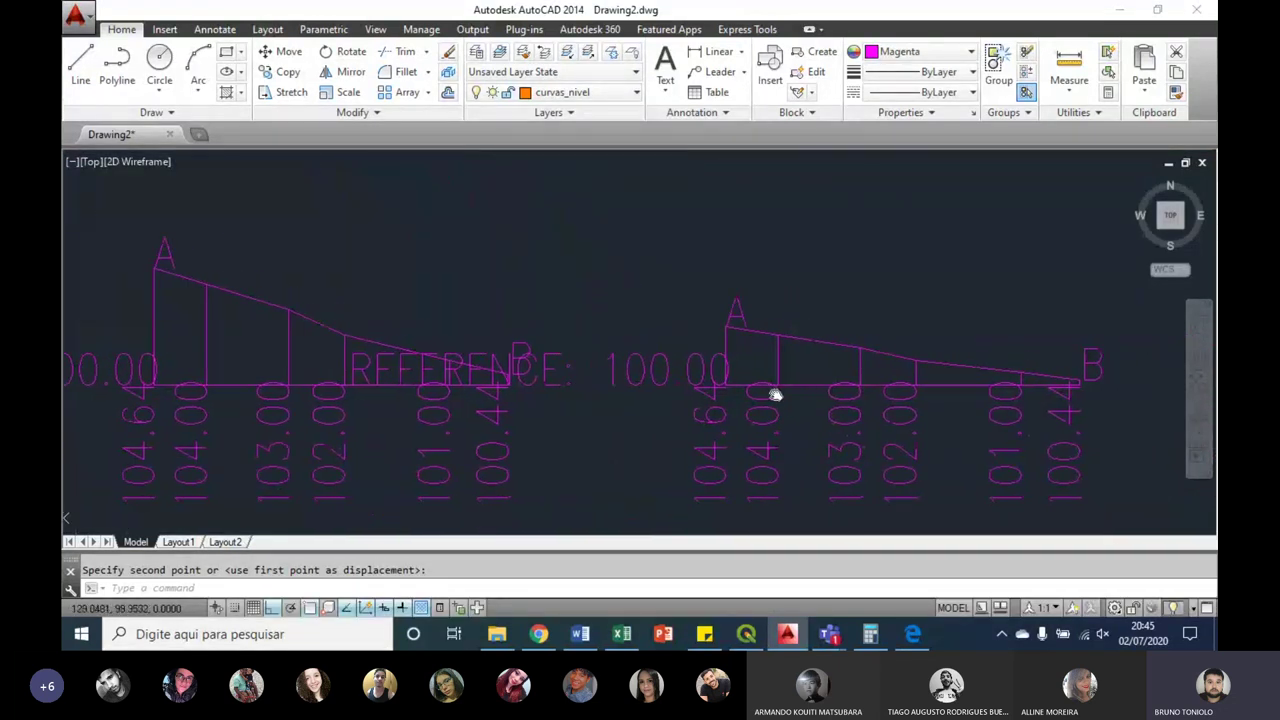
scroll(577, 357, up, 3)
scroll(579, 343, up, 2)
Step: Finish placing the moved profile and clear the station-line selection
click(571, 331)
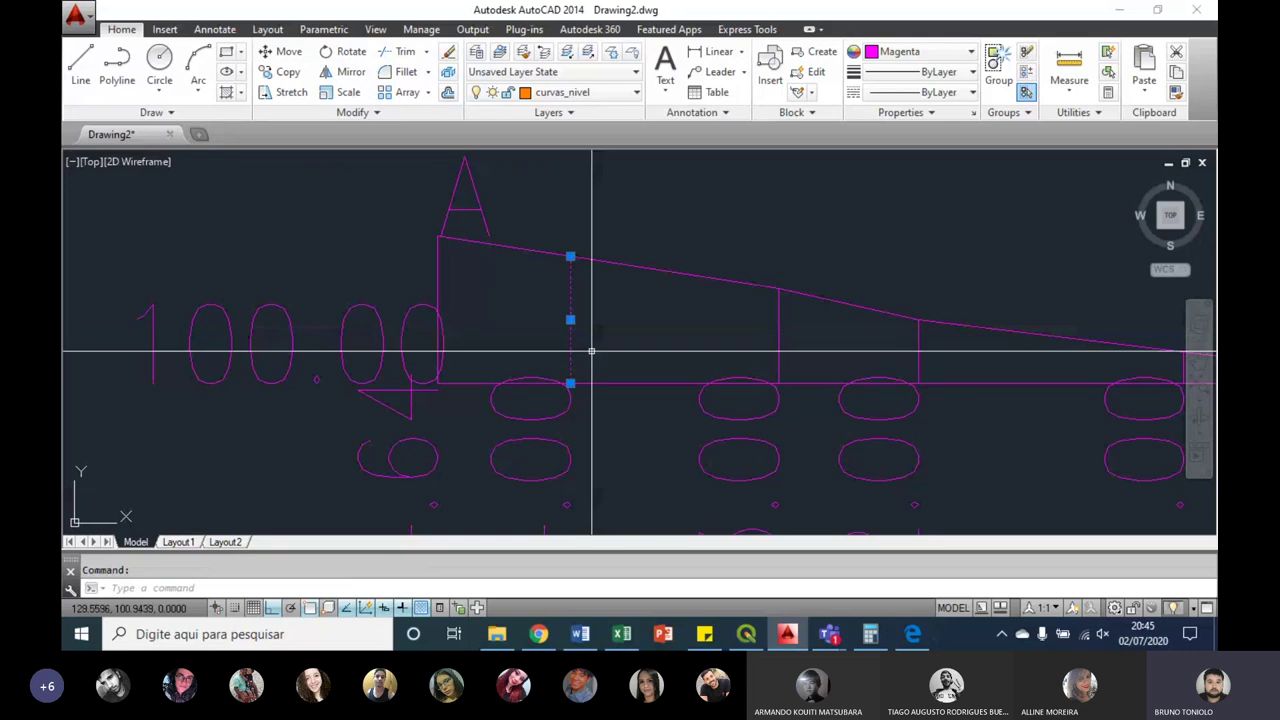
mouse_move(591, 343)
middle_down()
mouse_move(632, 276)
mouse_move(668, 314)
mouse_move(667, 338)
middle_up()
scroll(667, 338, down, 2)
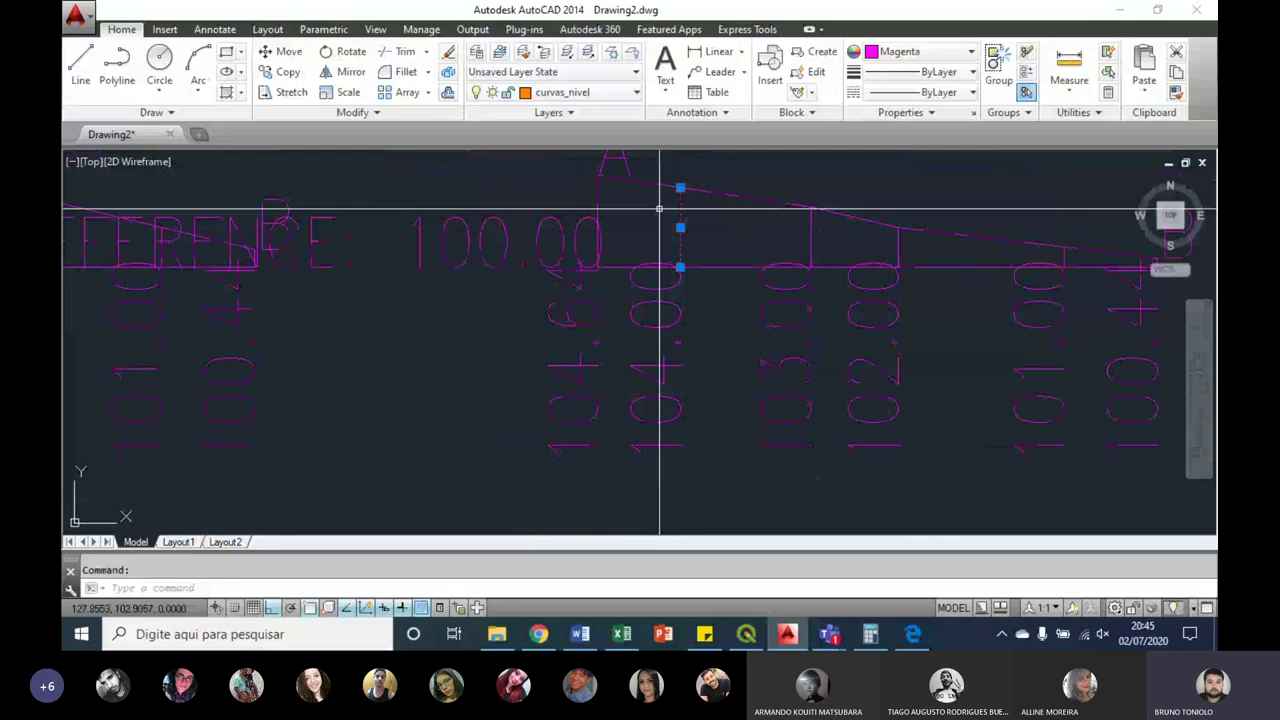
key(Escape)
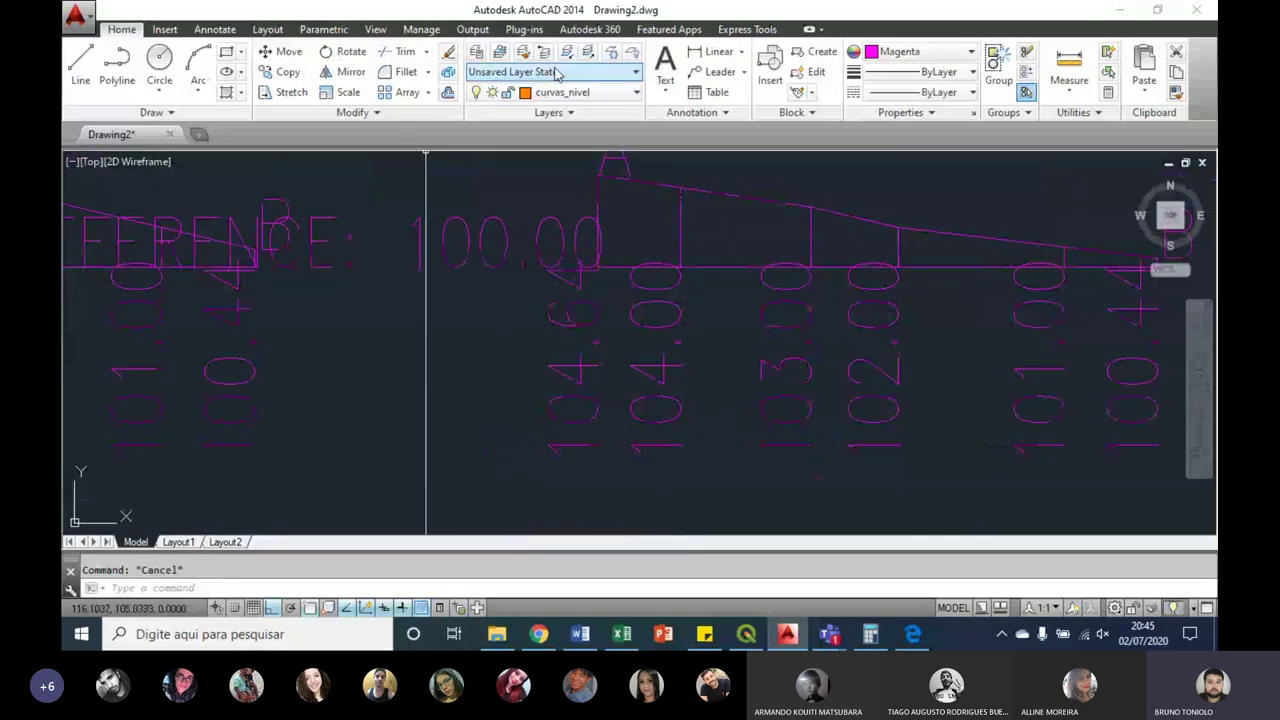
Step: Add a 4.0000 linear dimension to the 104.00 station line of the flattest profile
click(719, 51)
click(680, 268)
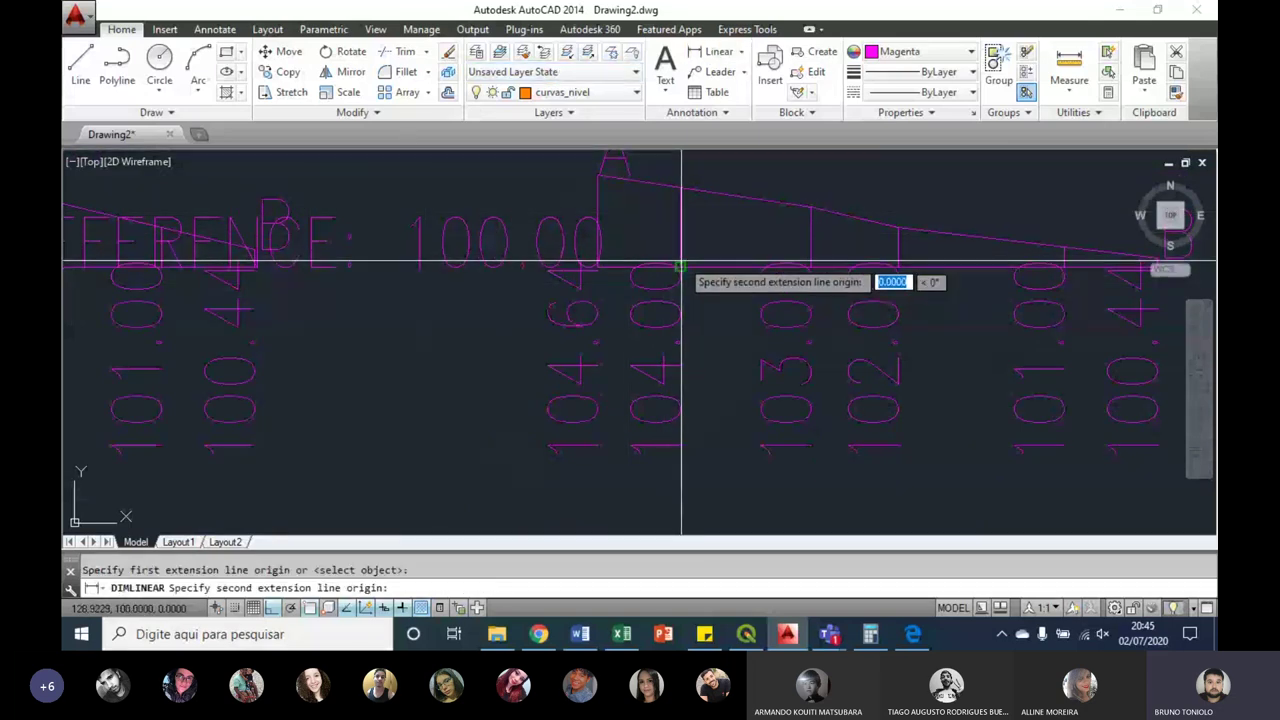
click(680, 187)
scroll(670, 193, up, 5)
click(708, 384)
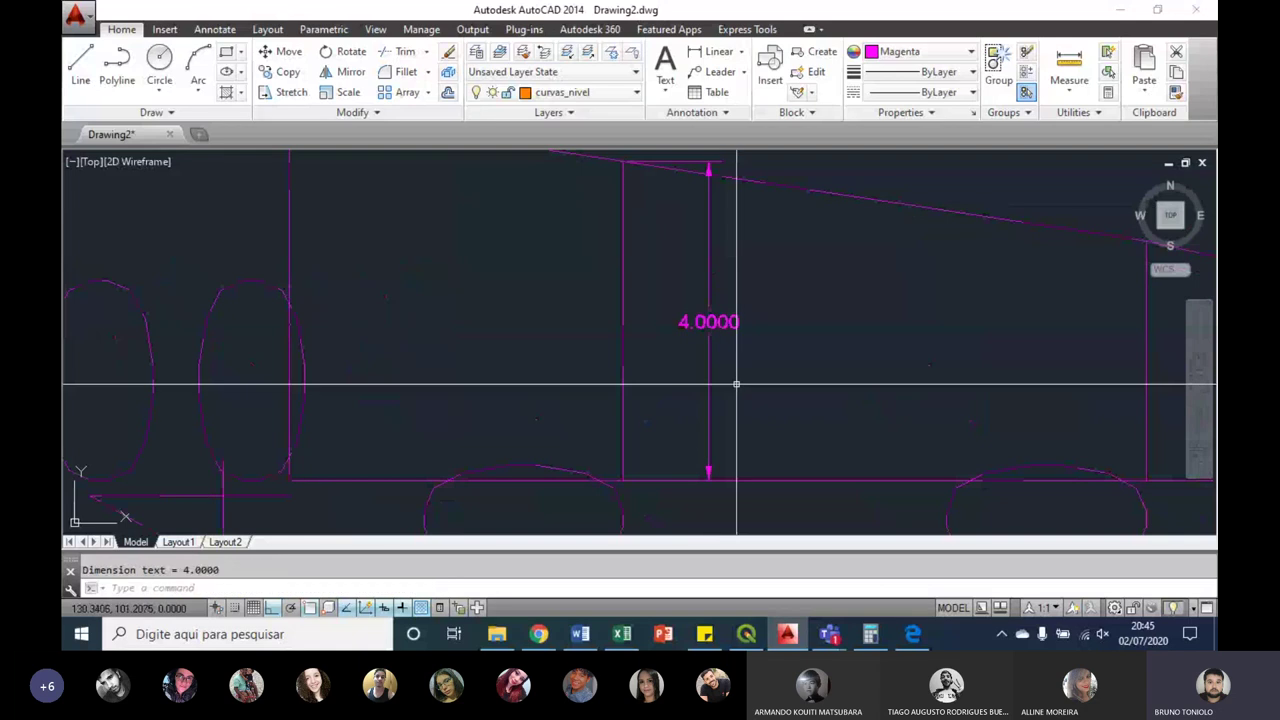
Step: Pan the view to center the middle profile
scroll(657, 262, down, 4)
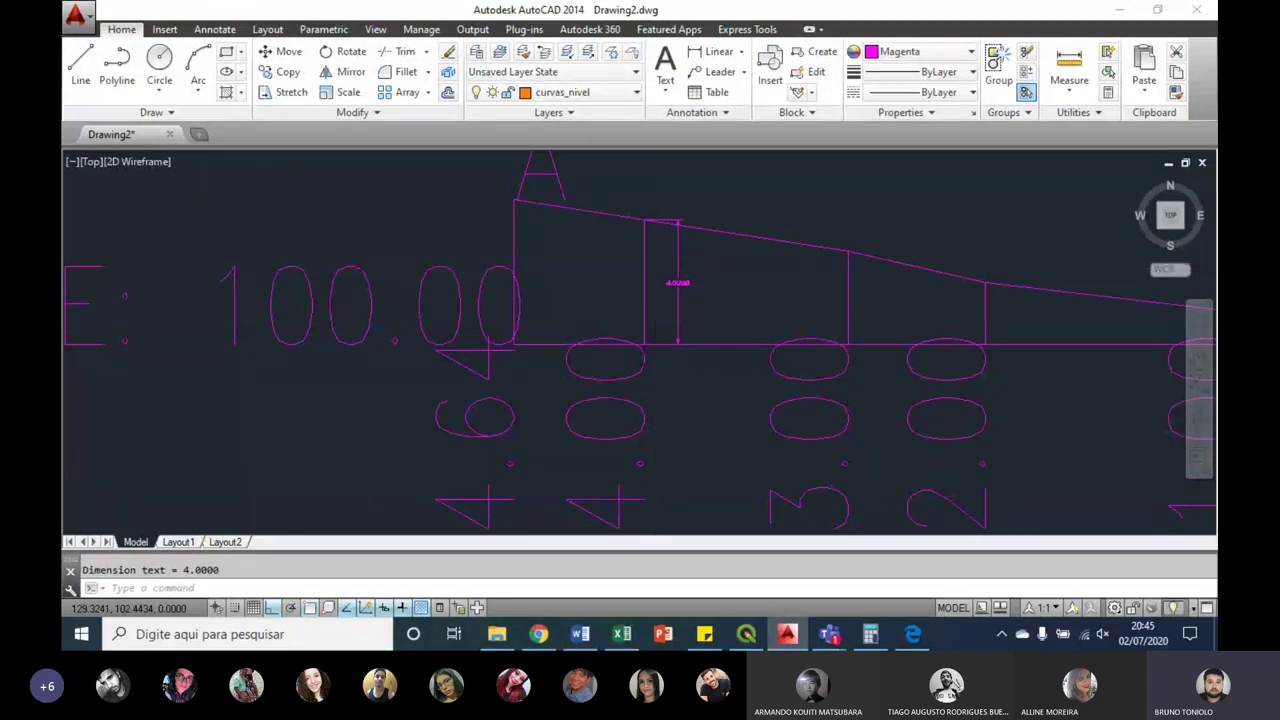
scroll(463, 329, down, 3)
middle_drag(363, 360, 1023, 389)
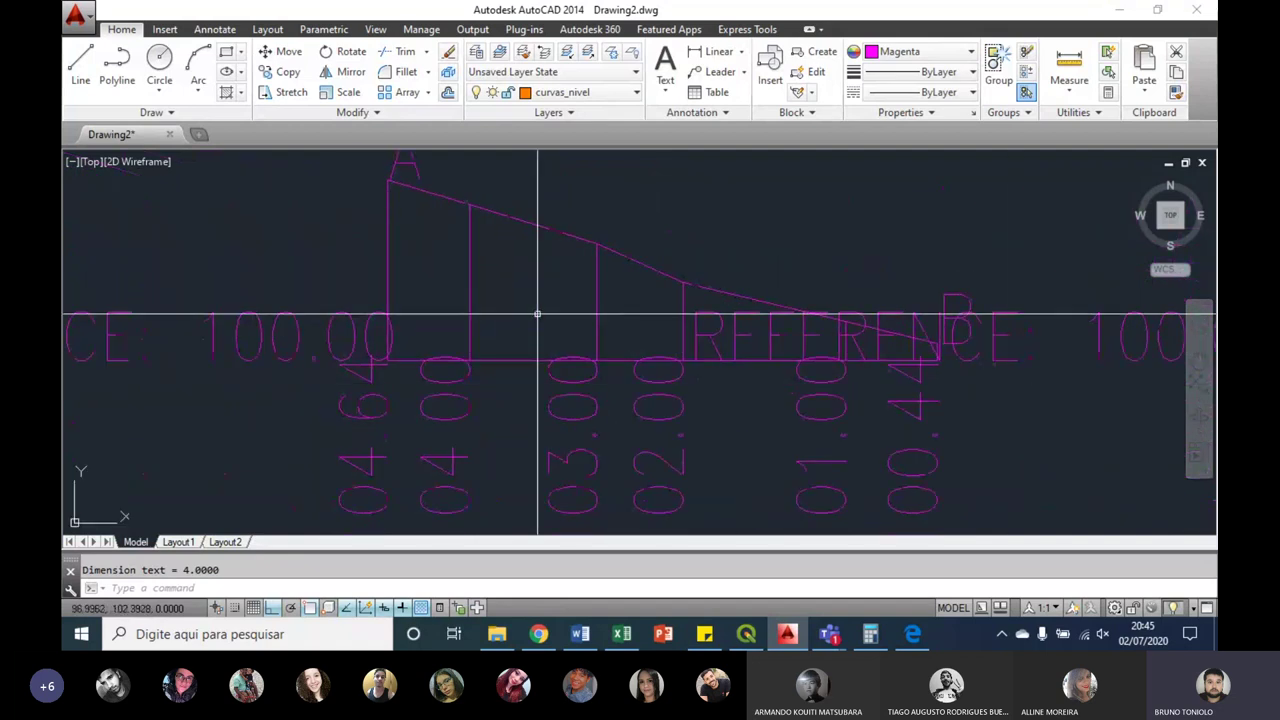
middle_drag(538, 314, 518, 332)
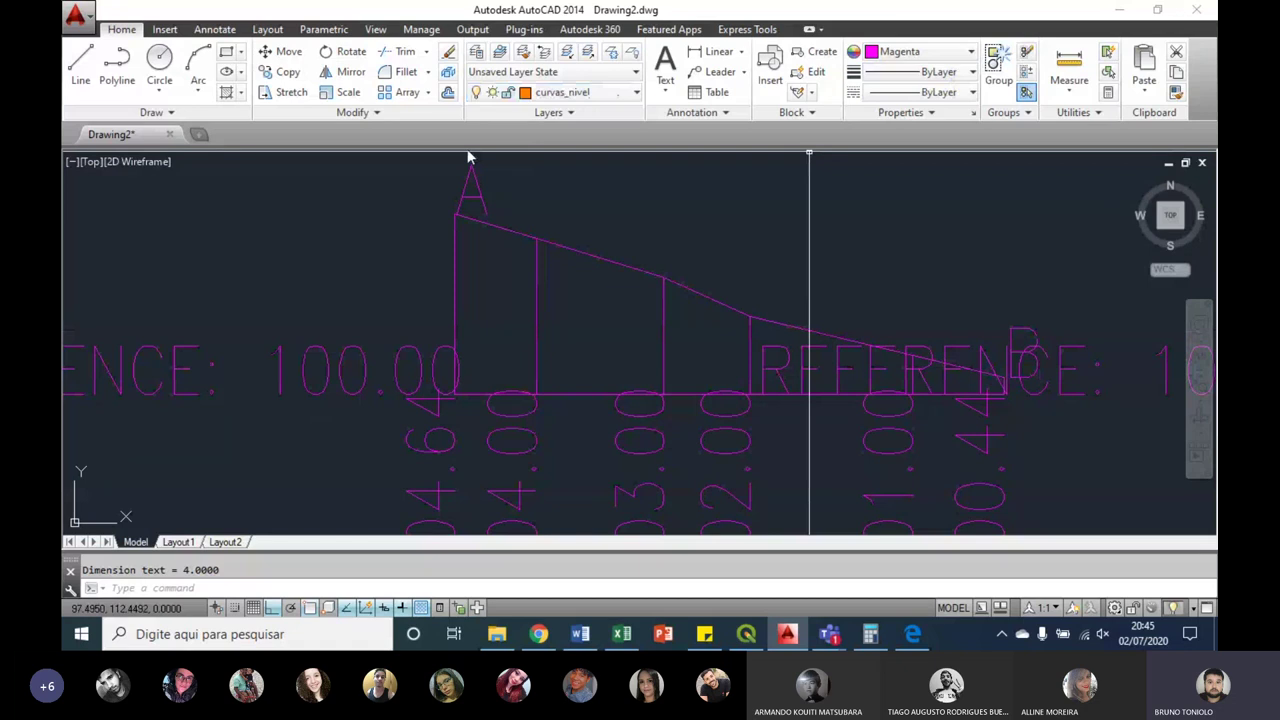
Step: Add an 8.0000 linear height dimension on the middle profile's 104.00 station line
click(712, 51)
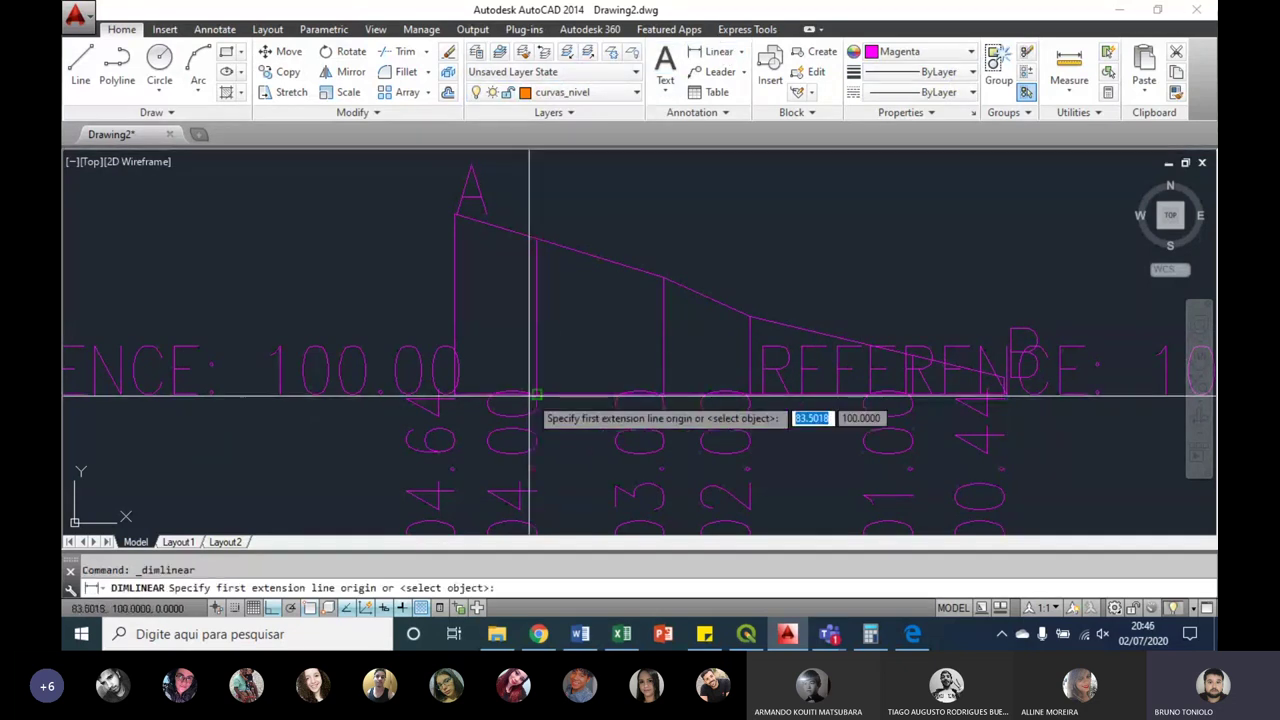
click(536, 396)
click(537, 236)
scroll(540, 300, up, 3)
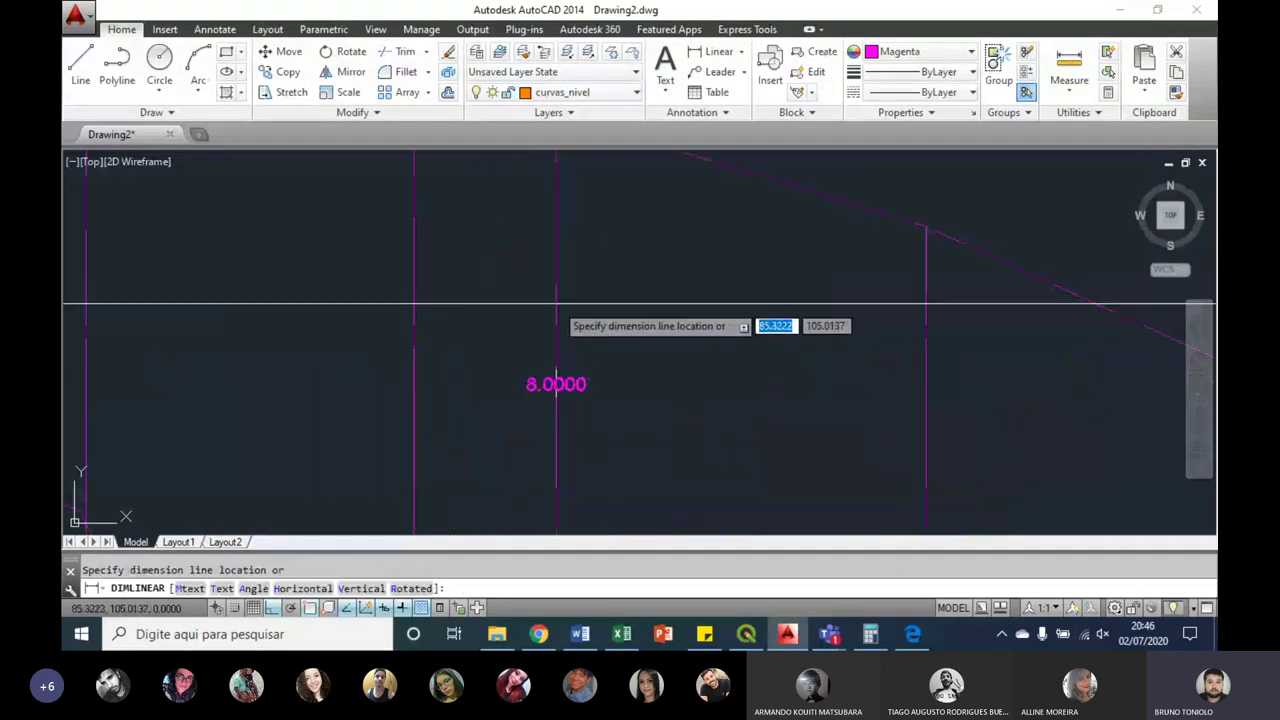
click(551, 296)
scroll(551, 296, down, 2)
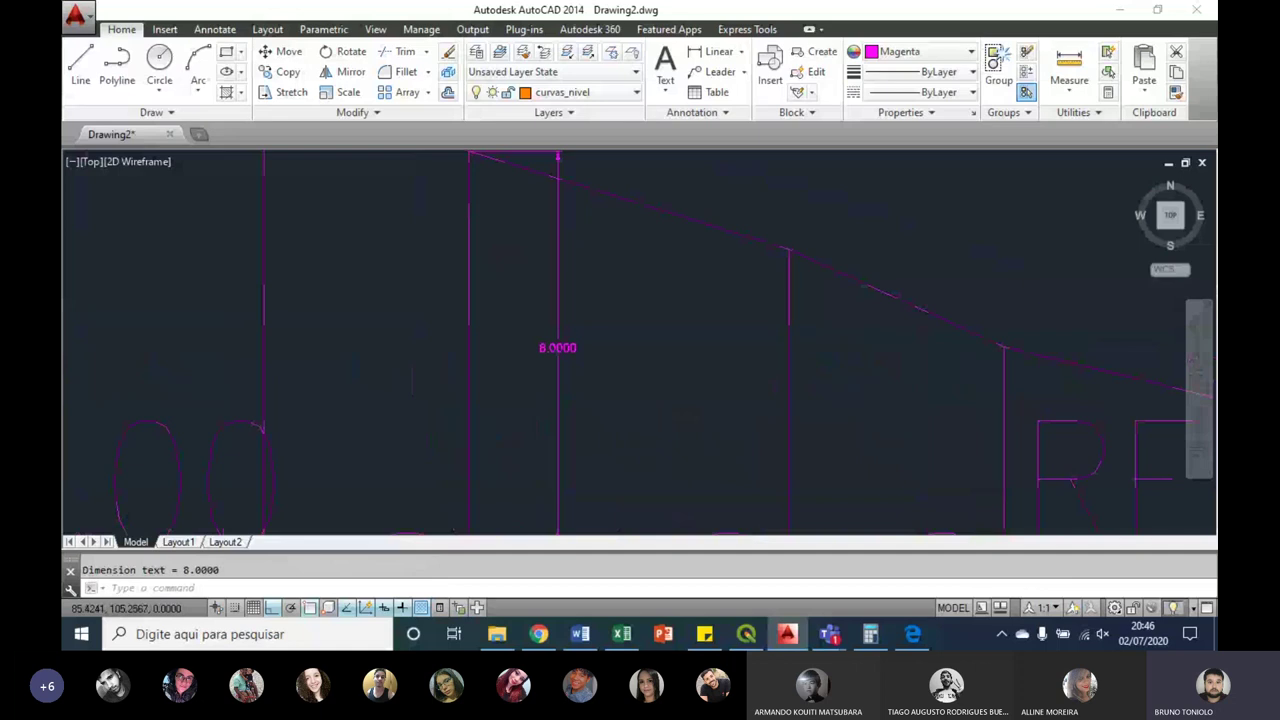
scroll(567, 308, down, 2)
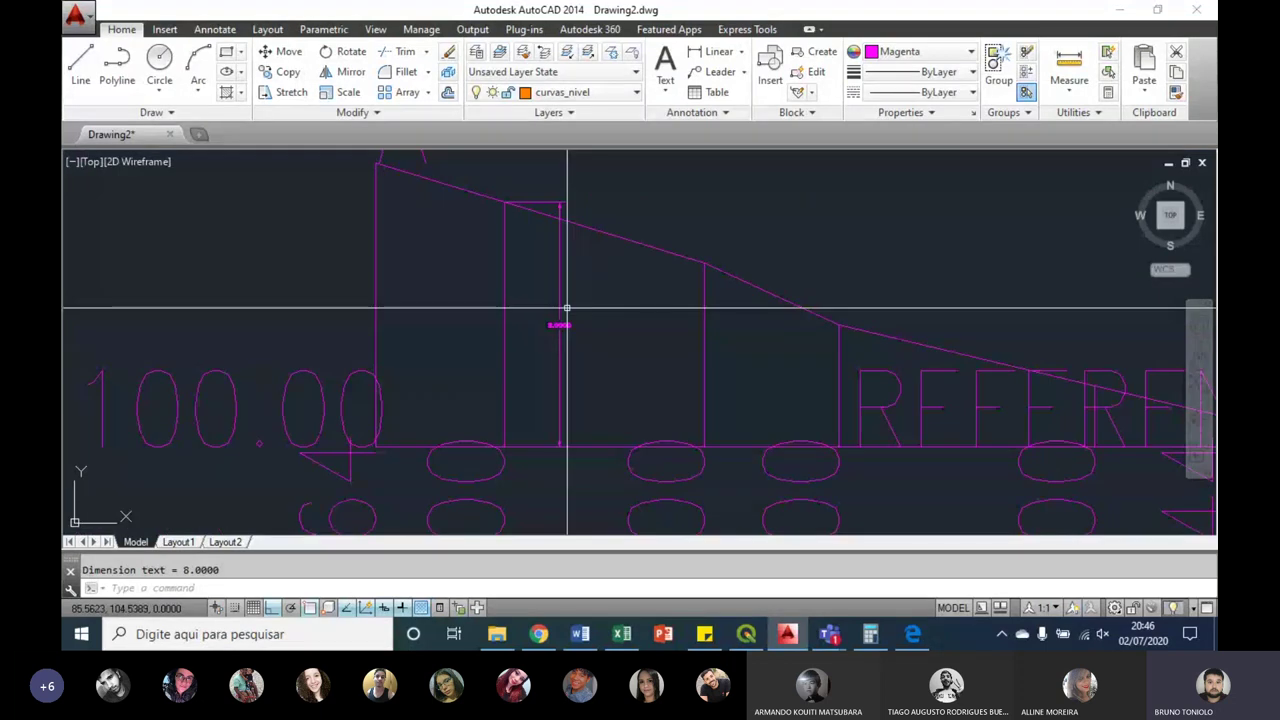
scroll(450, 314, down, 3)
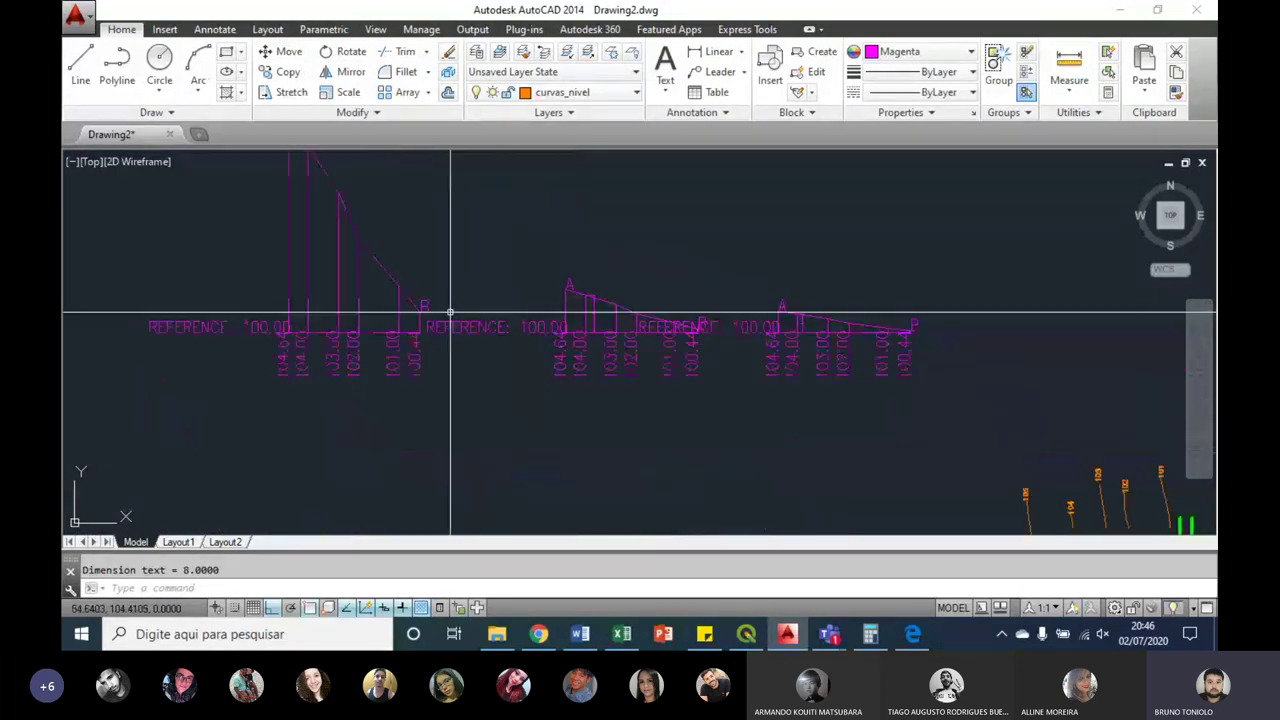
scroll(440, 380, up, 1)
scroll(430, 400, up, 1)
scroll(443, 410, up, 2)
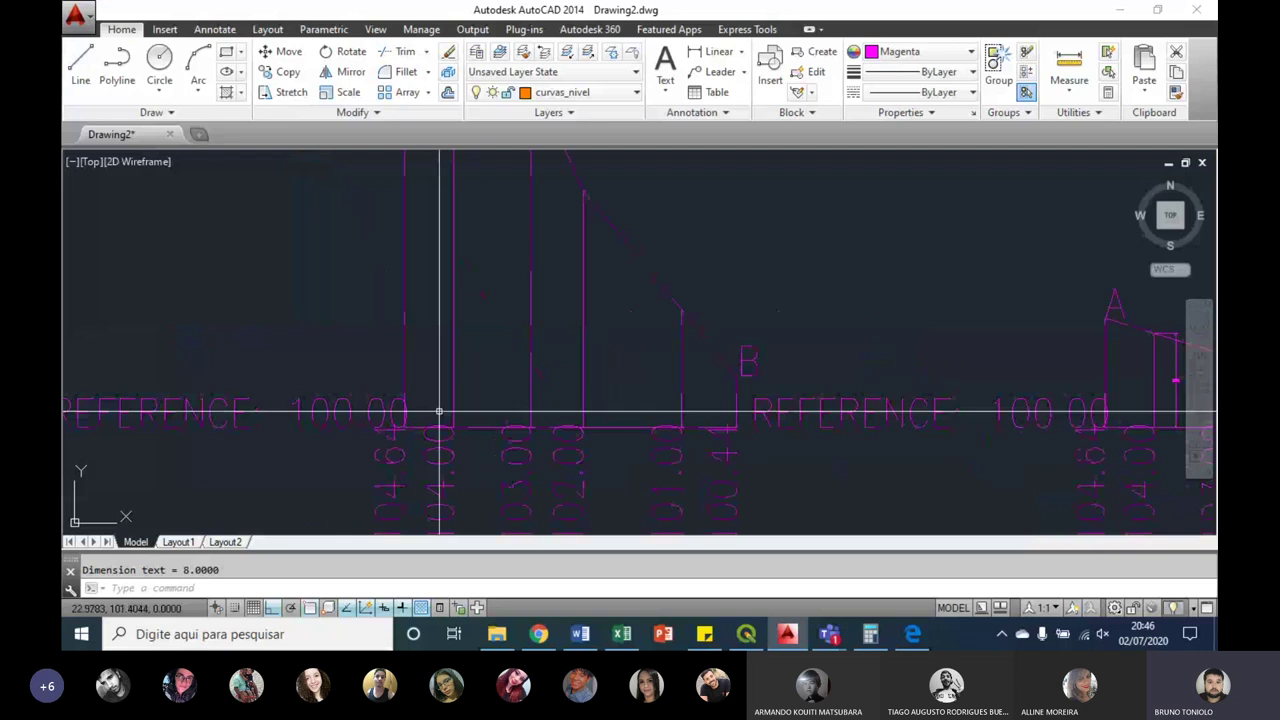
Step: Add a 40.0000 linear height dimension on the tallest profile's 104.00 station line
mouse_move(476, 402)
middle_down()
mouse_move(486, 360)
mouse_move(473, 412)
middle_up()
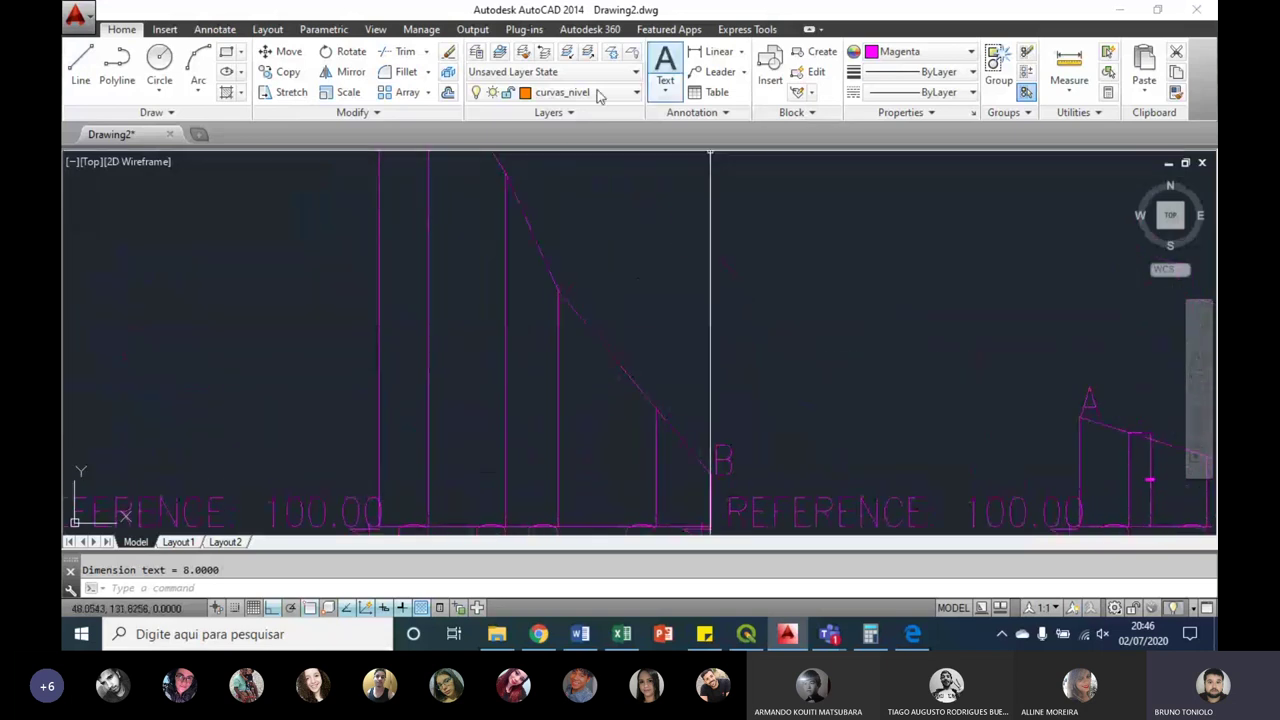
click(690, 58)
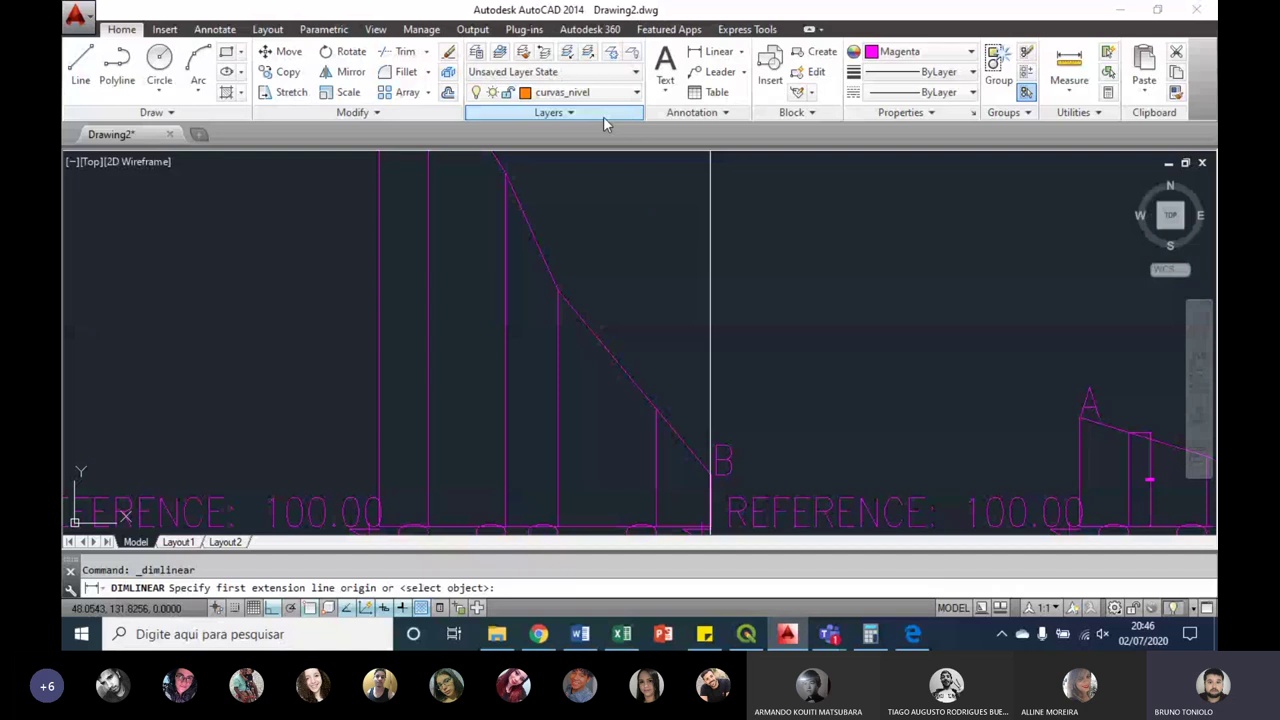
click(710, 527)
middle_drag(489, 380, 493, 244)
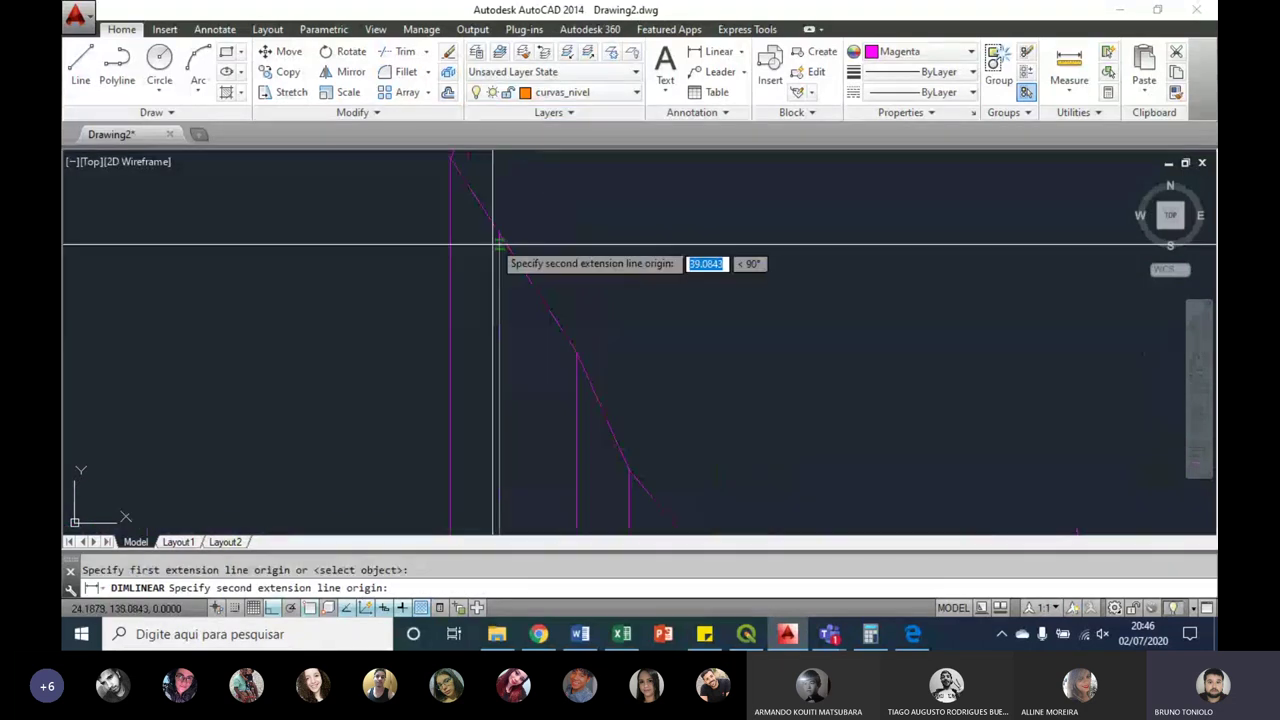
click(497, 240)
scroll(538, 356, up, 2)
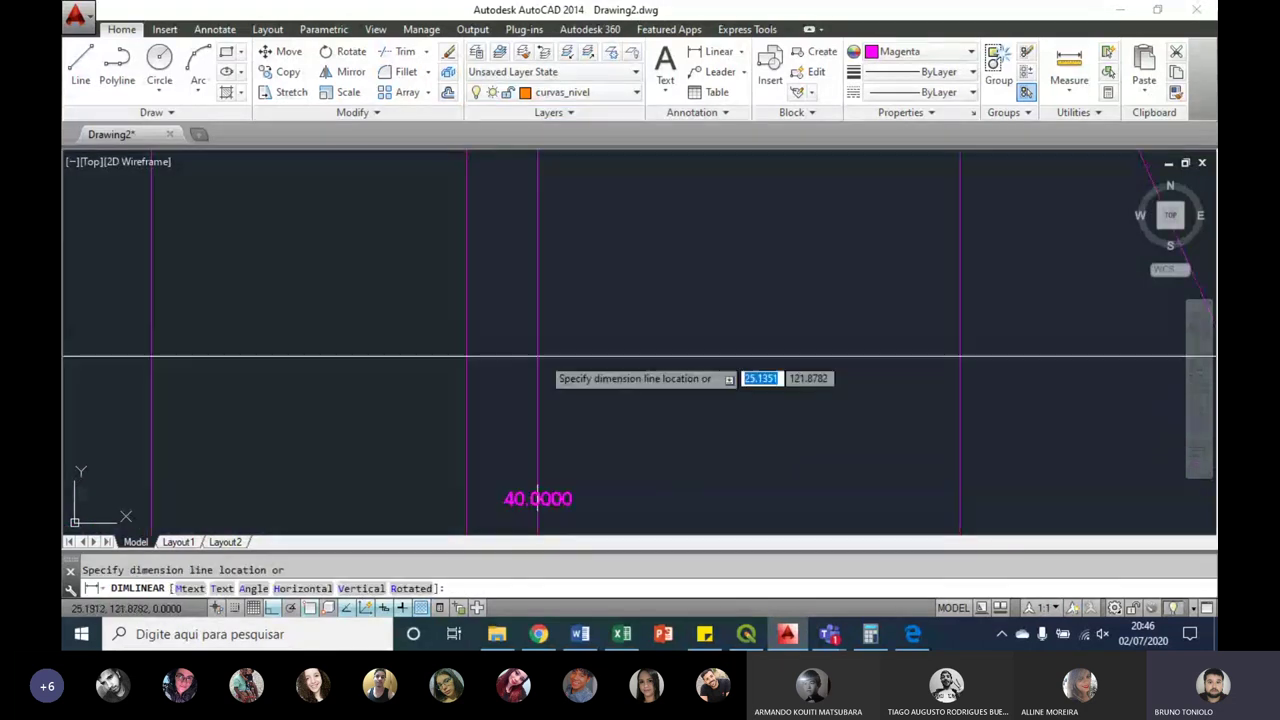
click(444, 352)
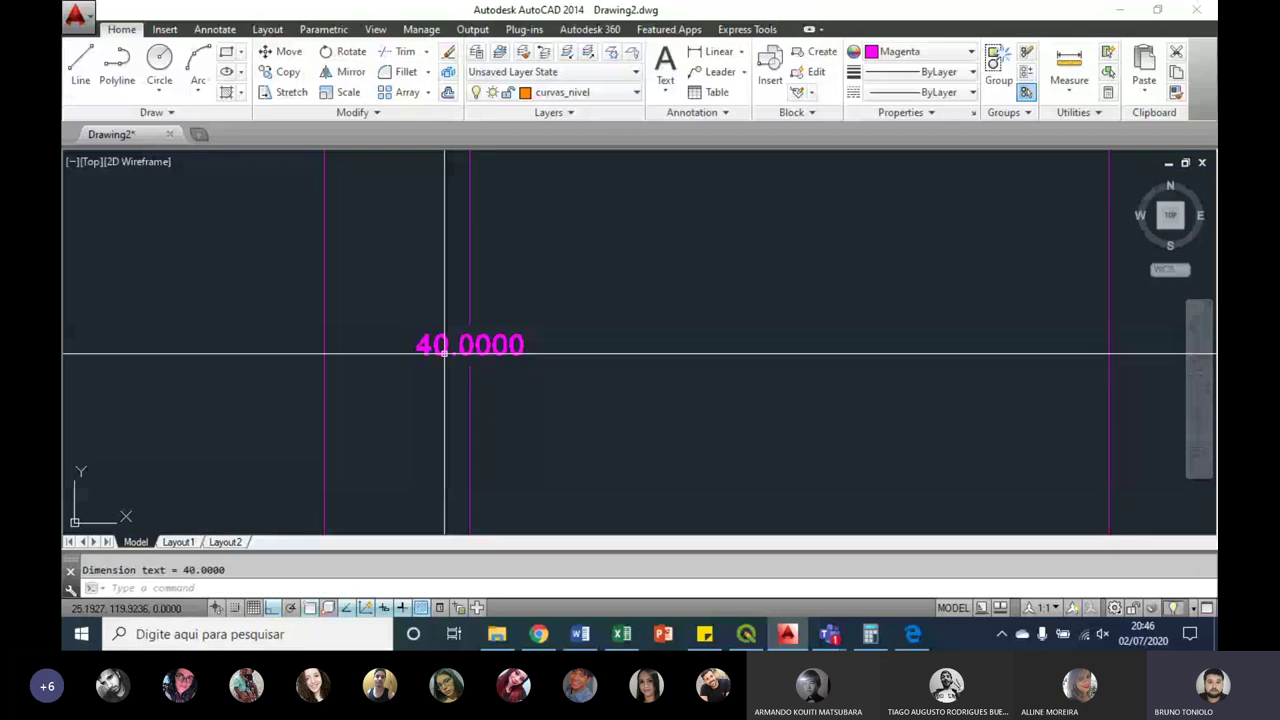
scroll(444, 352, down, 5)
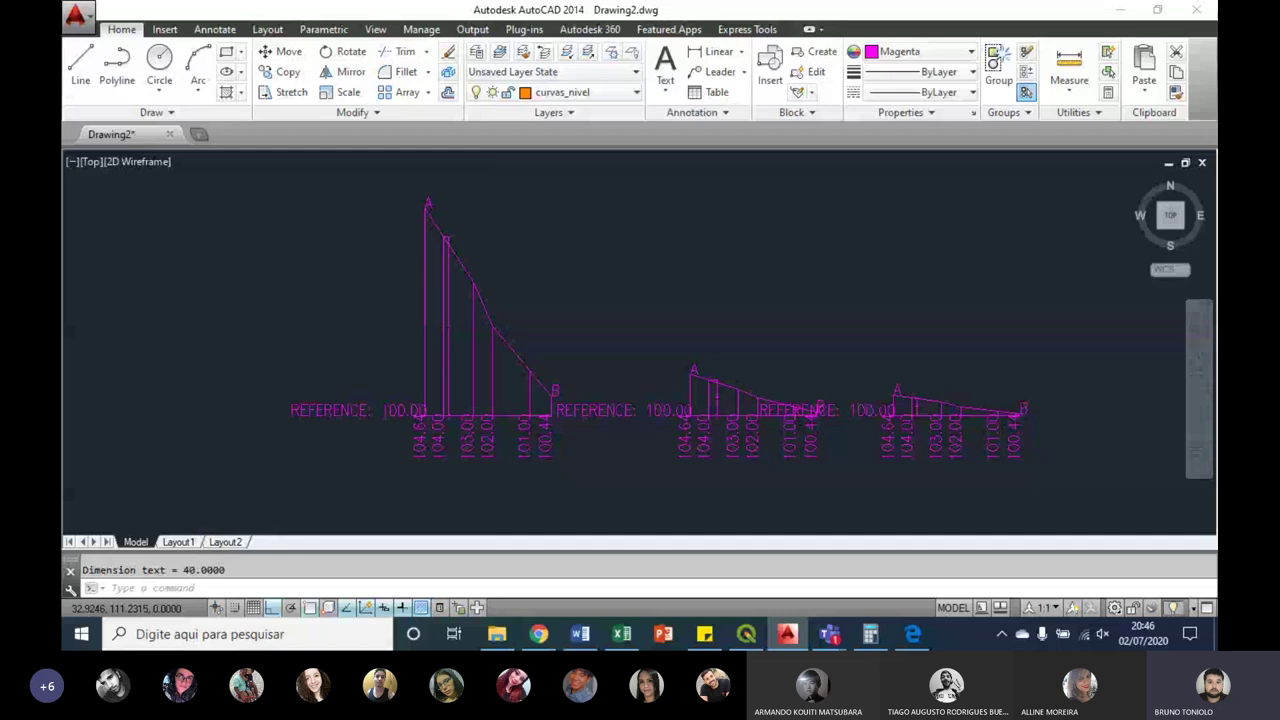
Step: Zoom and pan until all three magenta A–B profiles and REFERENCE 100.00 baselines sit side by side
middle_drag(588, 405, 620, 396)
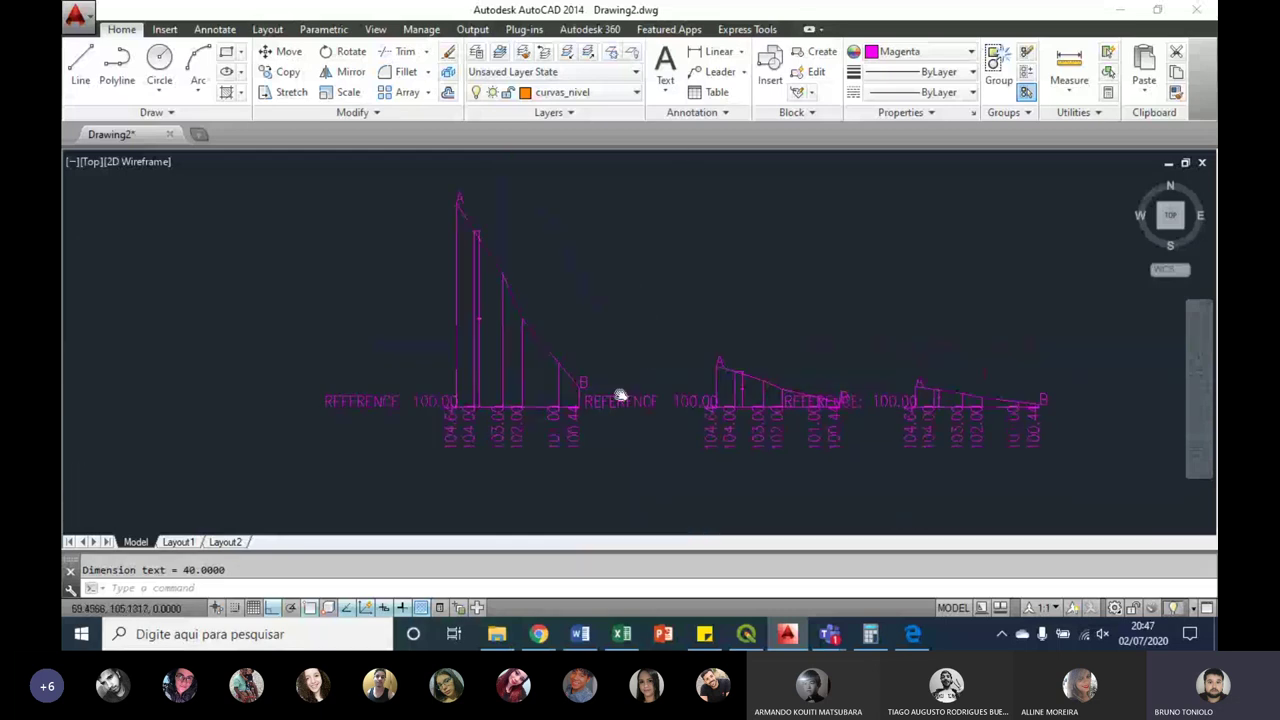
scroll(585, 427, up, 2)
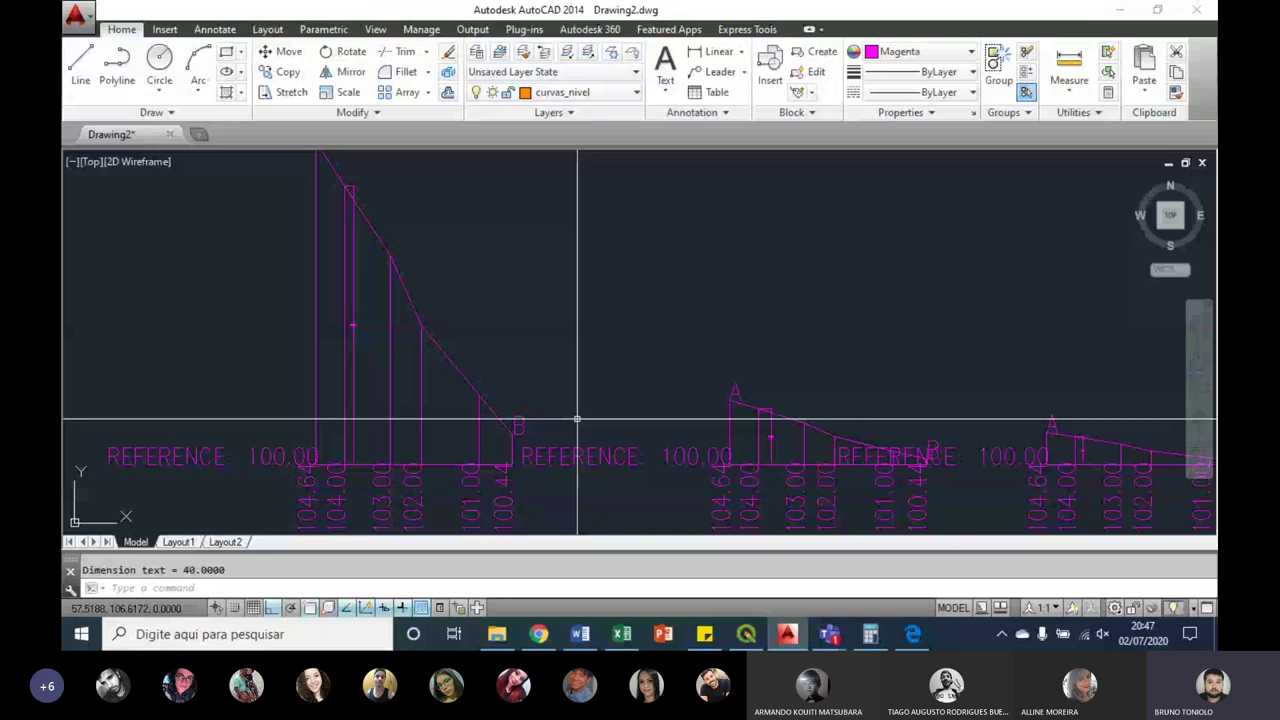
mouse_move(577, 419)
middle_down()
mouse_move(496, 393)
mouse_move(646, 333)
middle_up()
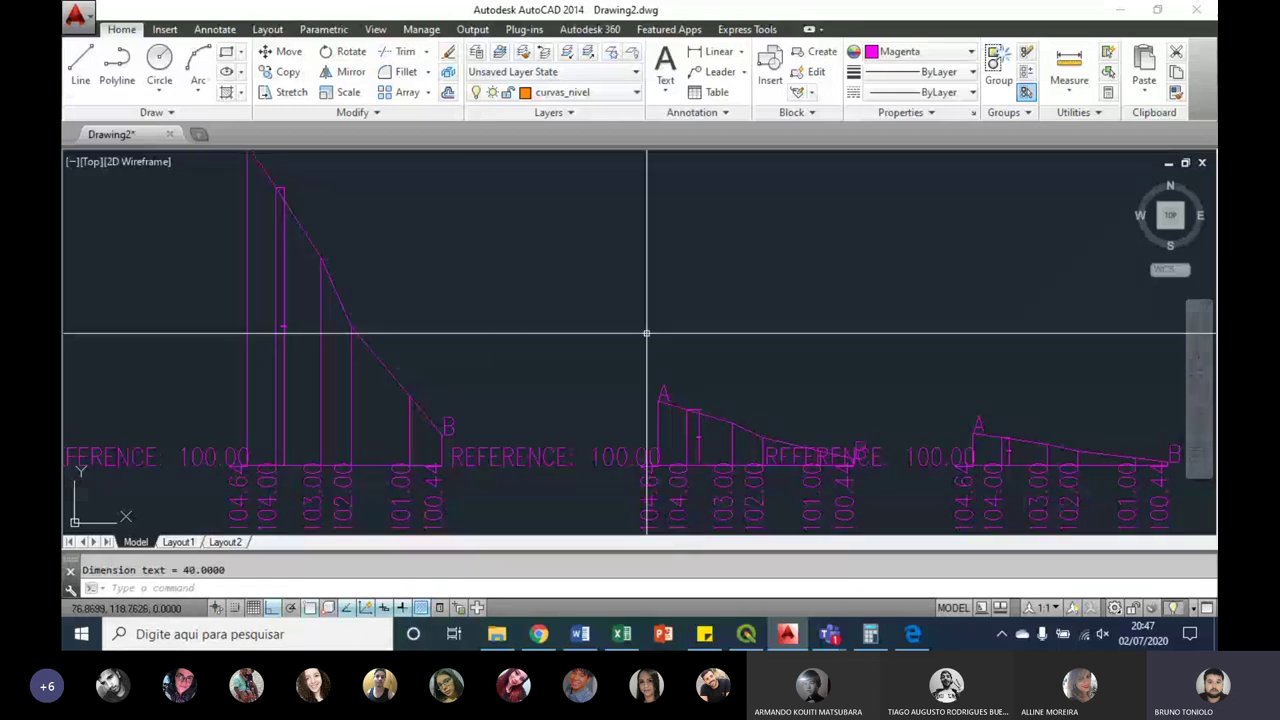
middle_drag(475, 343, 611, 329)
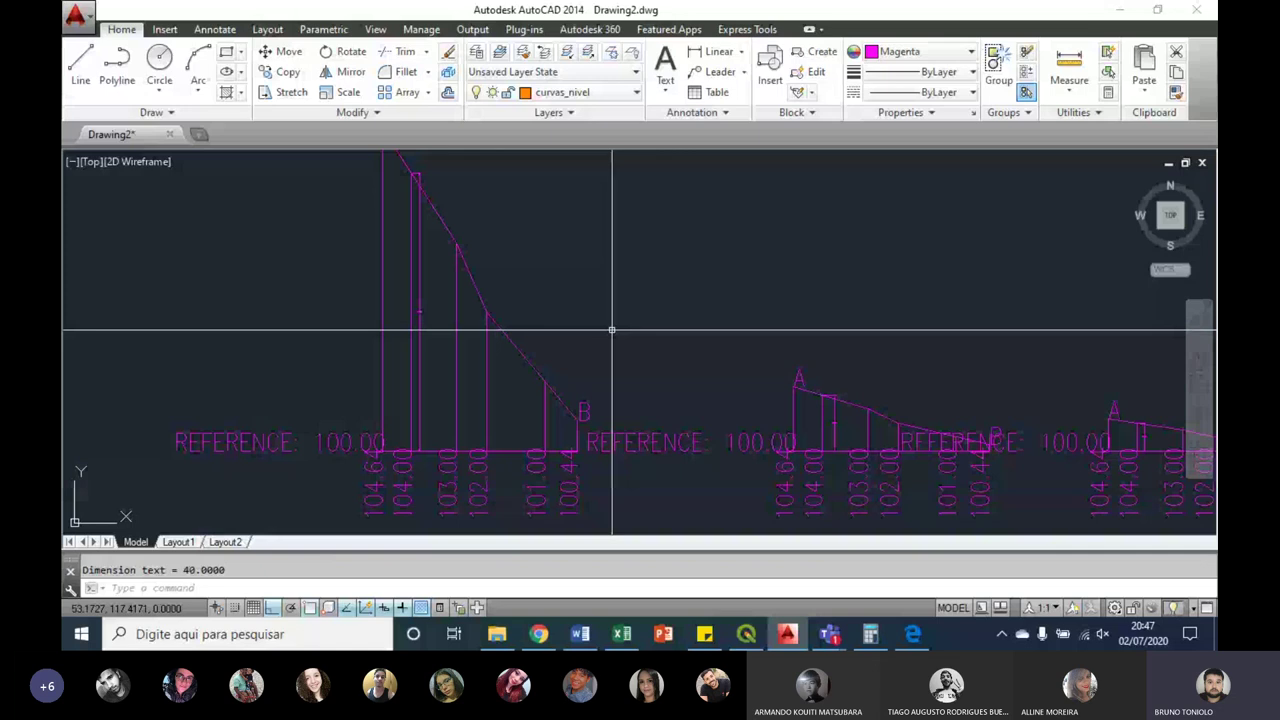
scroll(611, 329, down, 5)
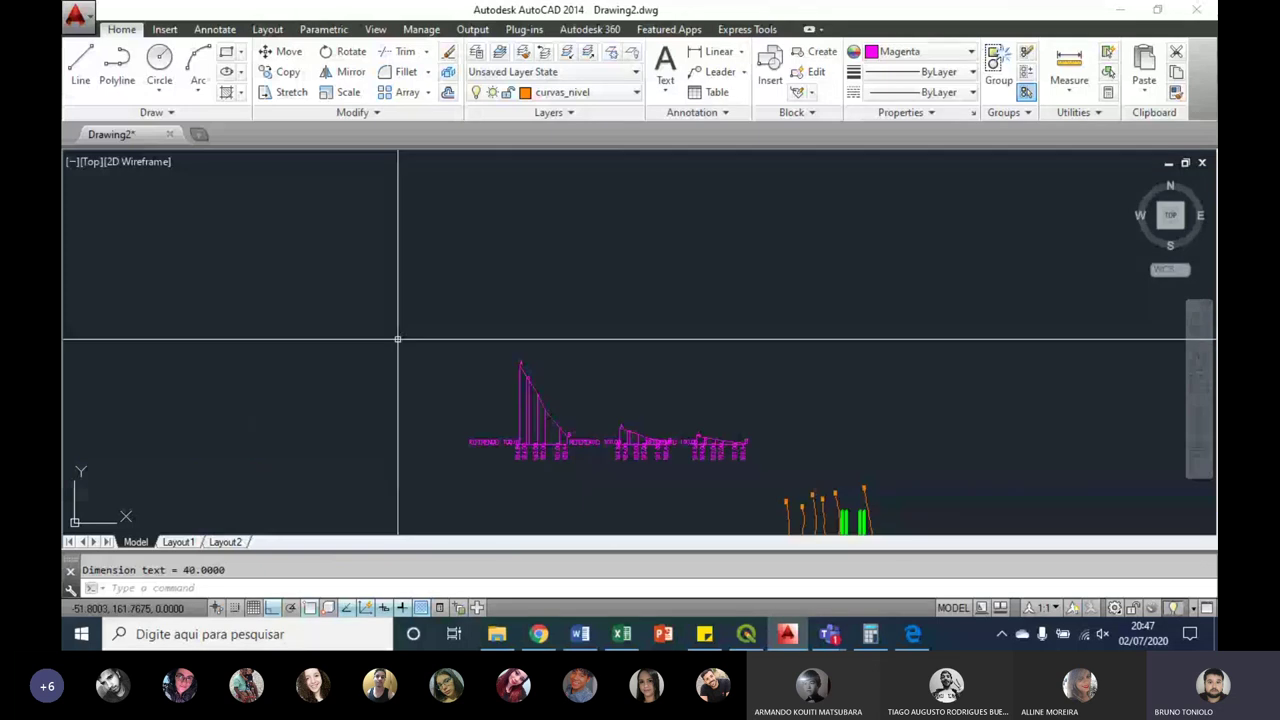
scroll(830, 490, up, 4)
scroll(700, 380, up, 3)
scroll(618, 249, up, 3)
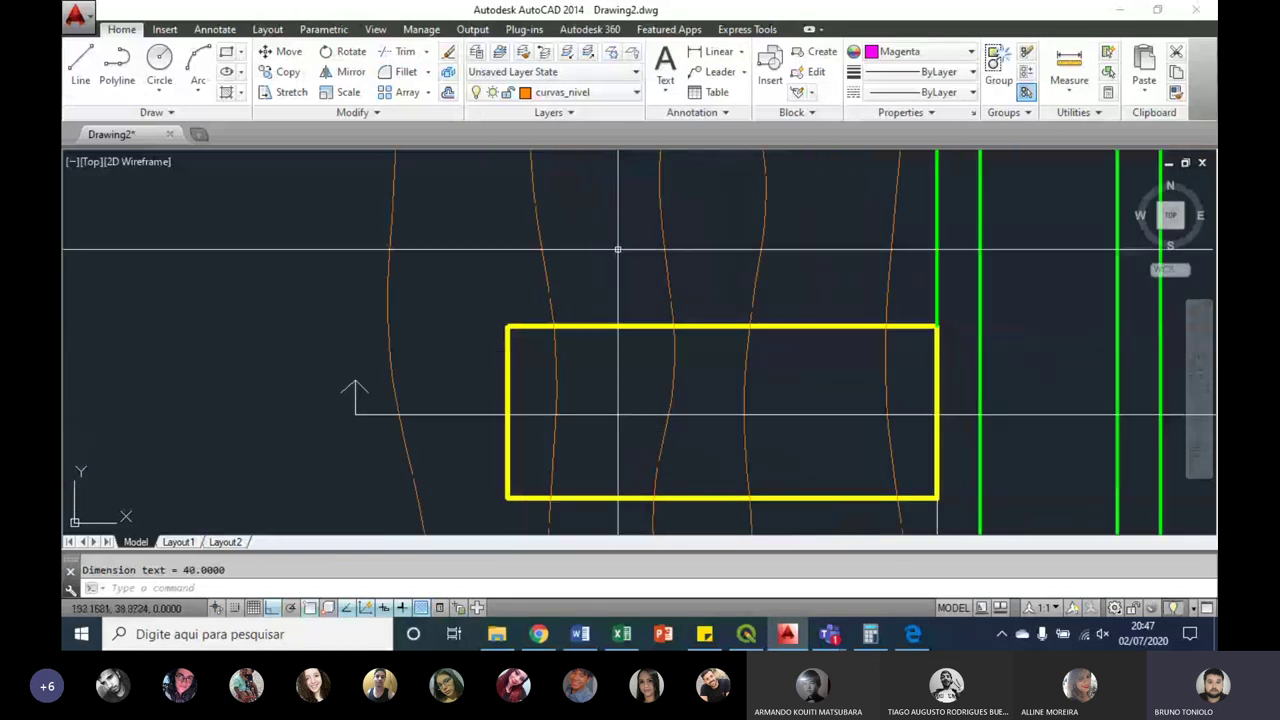
scroll(616, 268, down, 2)
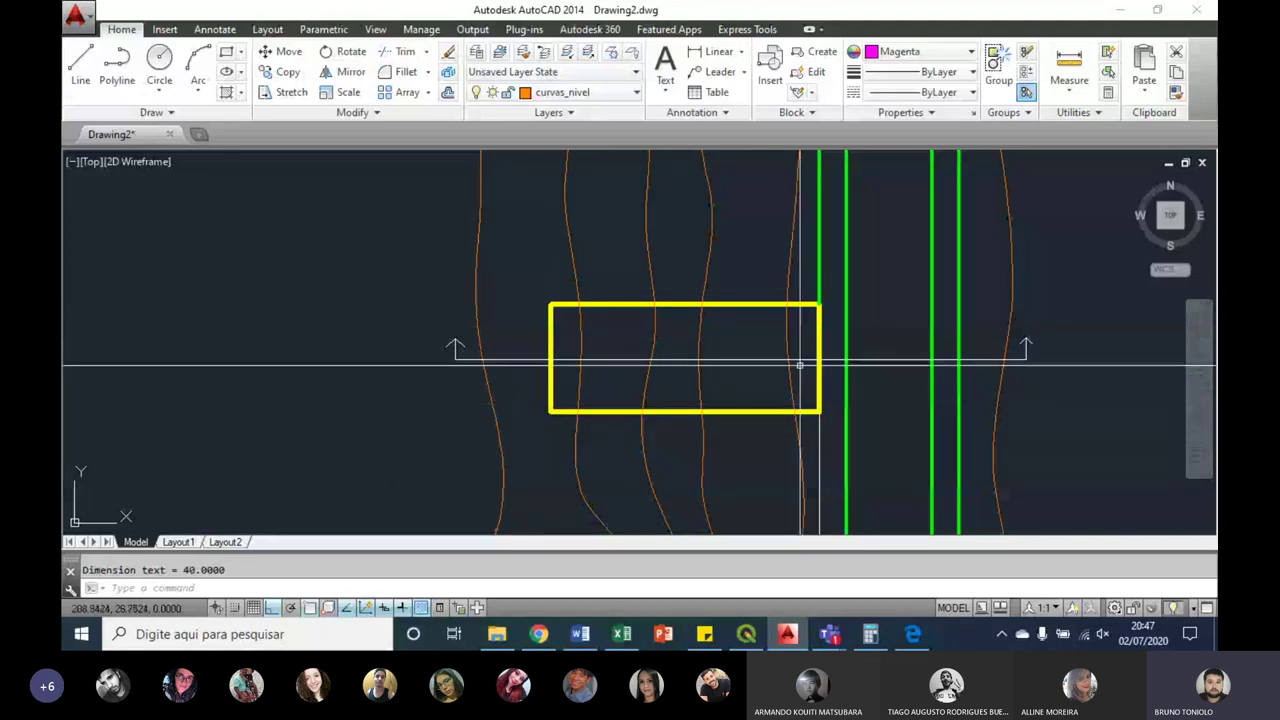
scroll(800, 363, down, 2)
mouse_move(150, 290)
middle_down()
mouse_move(407, 343)
mouse_move(480, 530)
middle_up()
scroll(502, 340, up, 5)
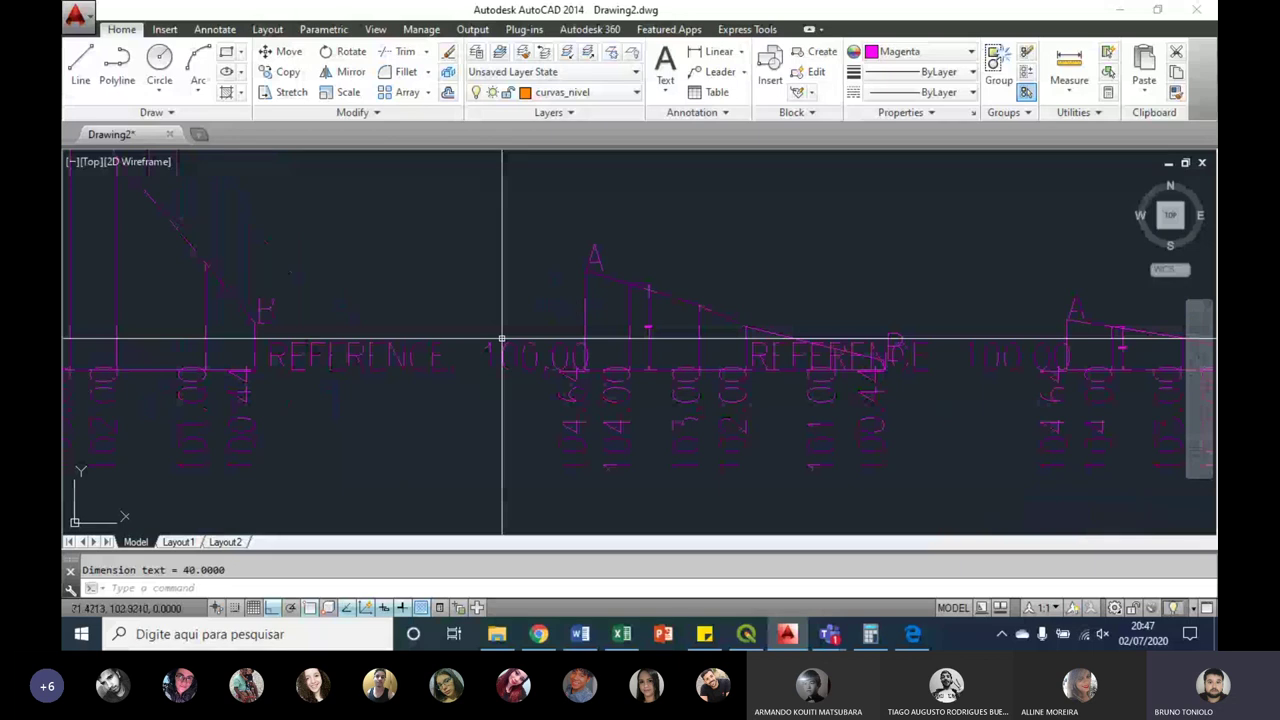
scroll(502, 340, down, 2)
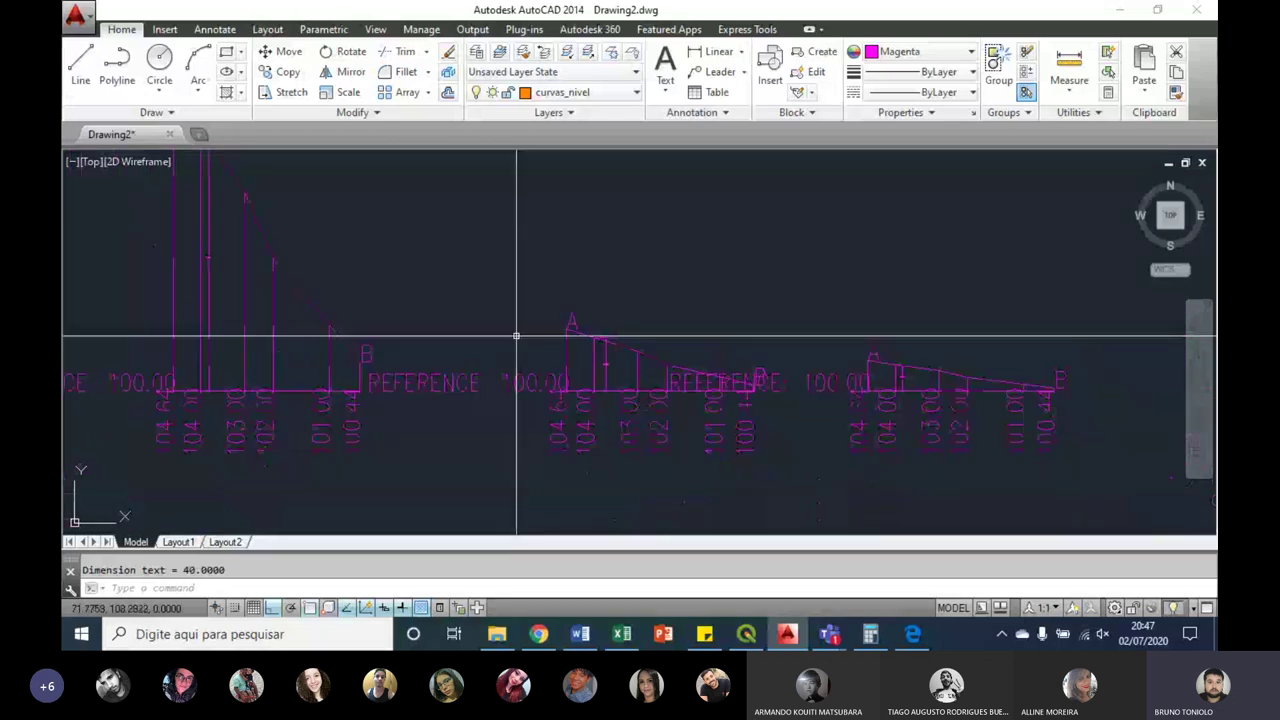
mouse_move(516, 336)
middle_down()
mouse_move(567, 393)
mouse_move(575, 296)
mouse_move(579, 364)
mouse_move(565, 373)
mouse_move(534, 323)
middle_up()
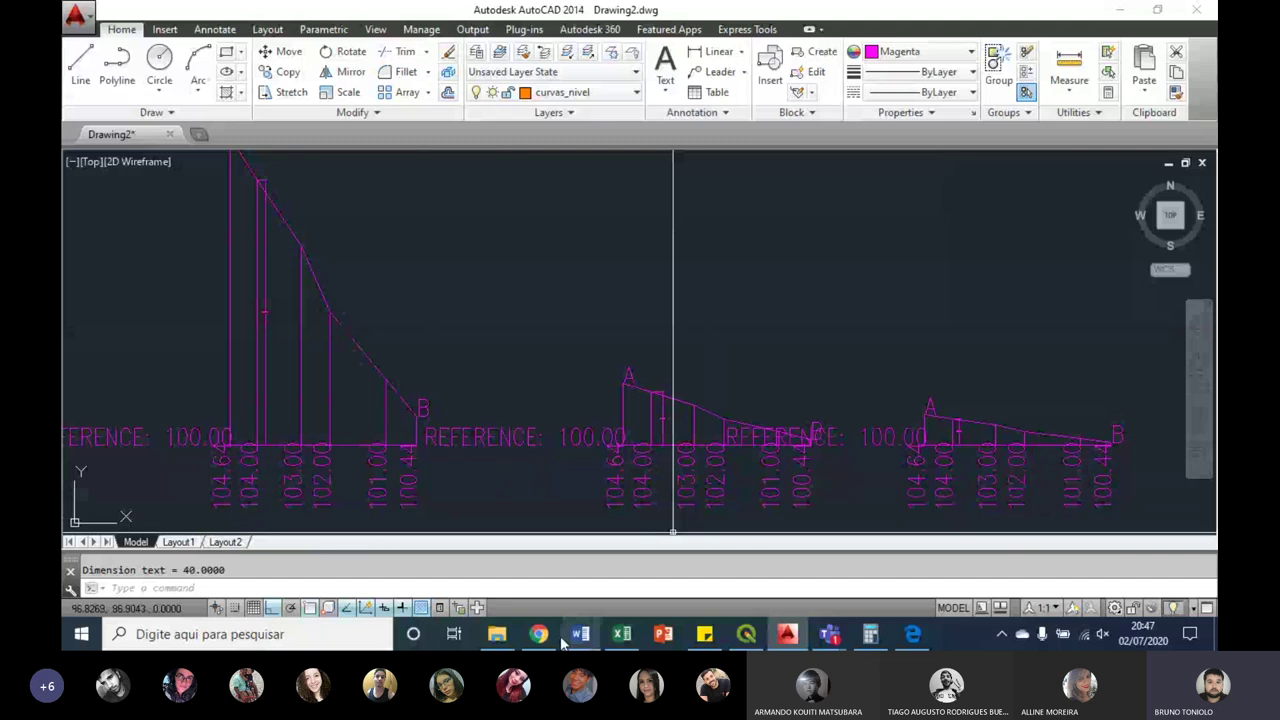
Step: Start a file upload in the Teams chat and browse to D:\escola\BPT\Lisps RB Cadi\Lisps
click(818, 638)
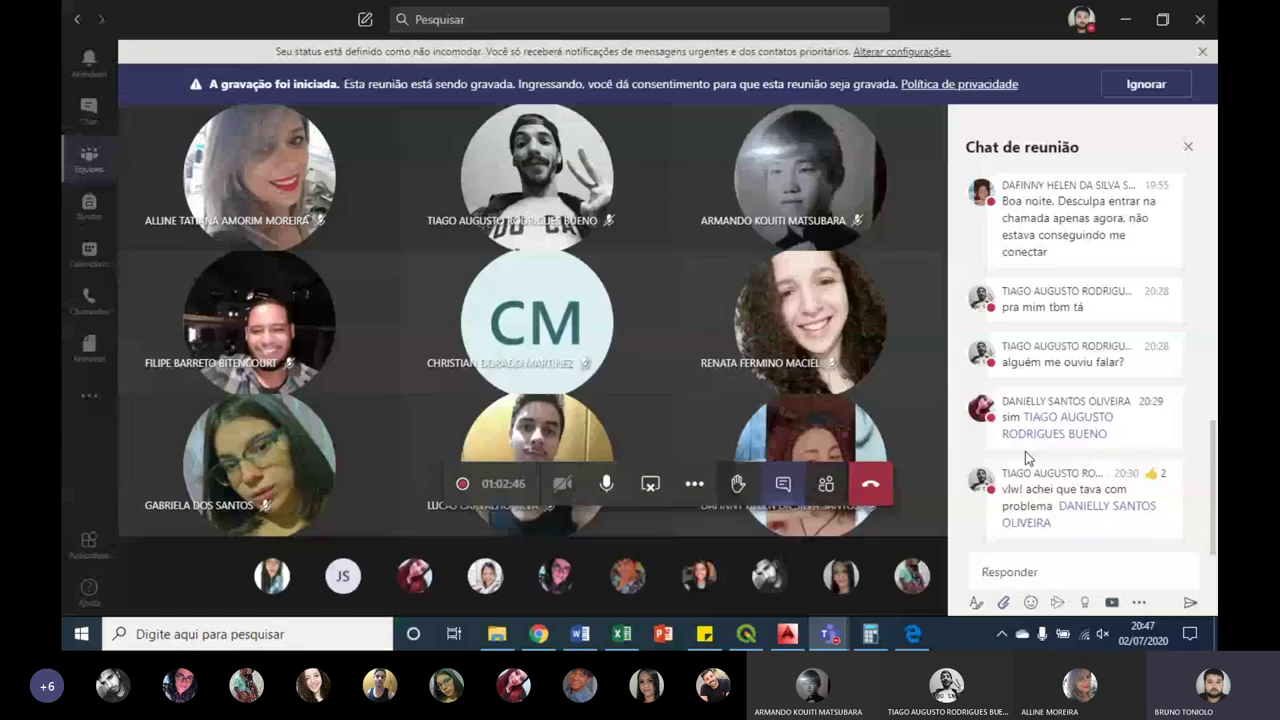
click(1003, 602)
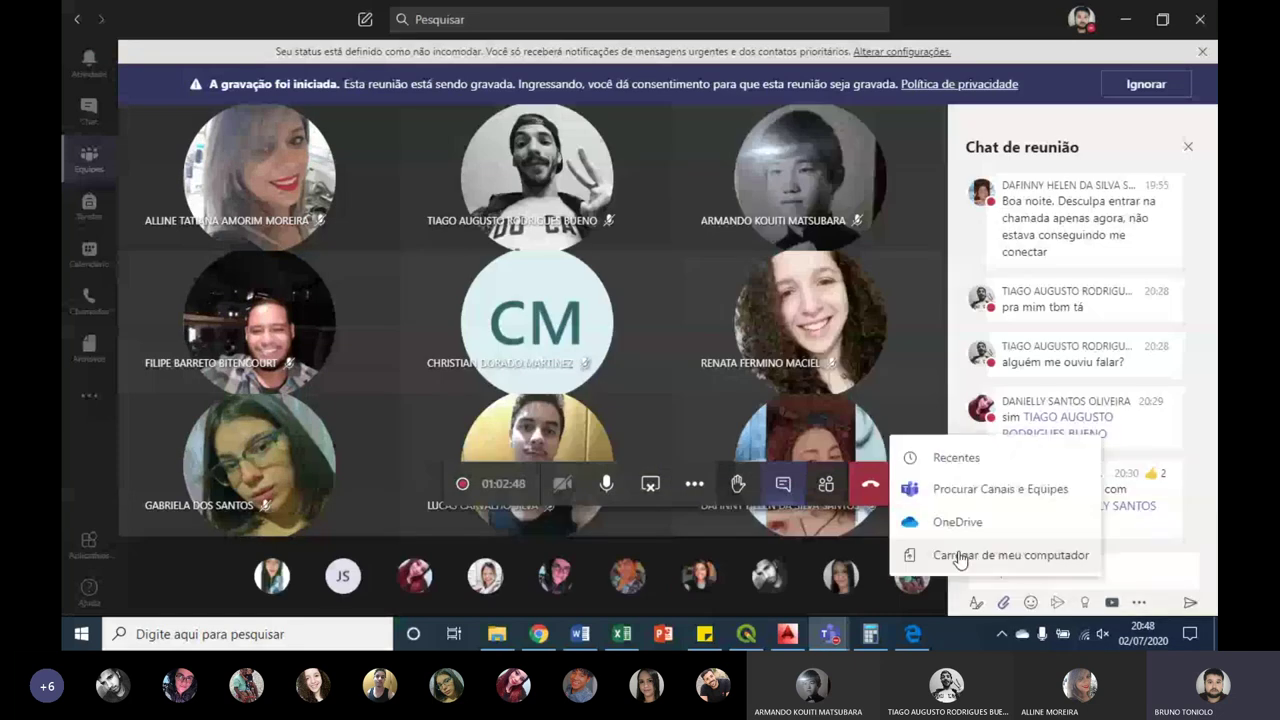
click(959, 556)
scroll(290, 330, down, 3)
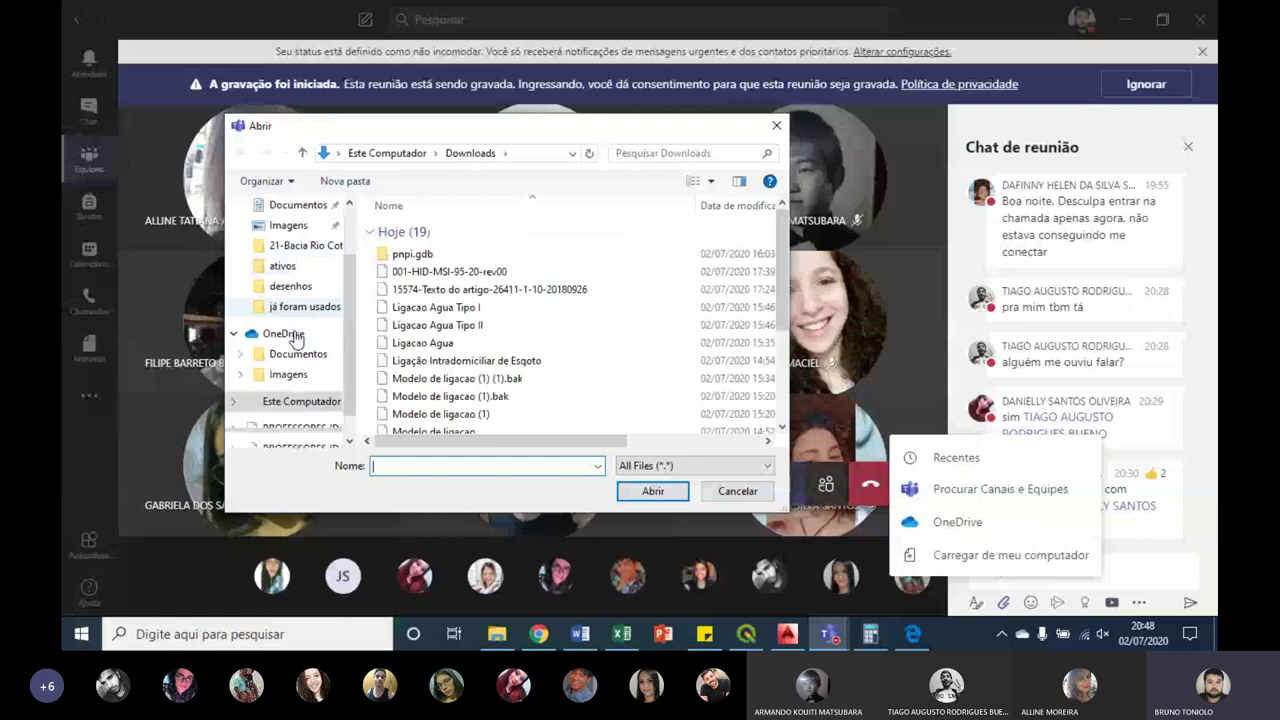
scroll(293, 372, down, 2)
click(296, 387)
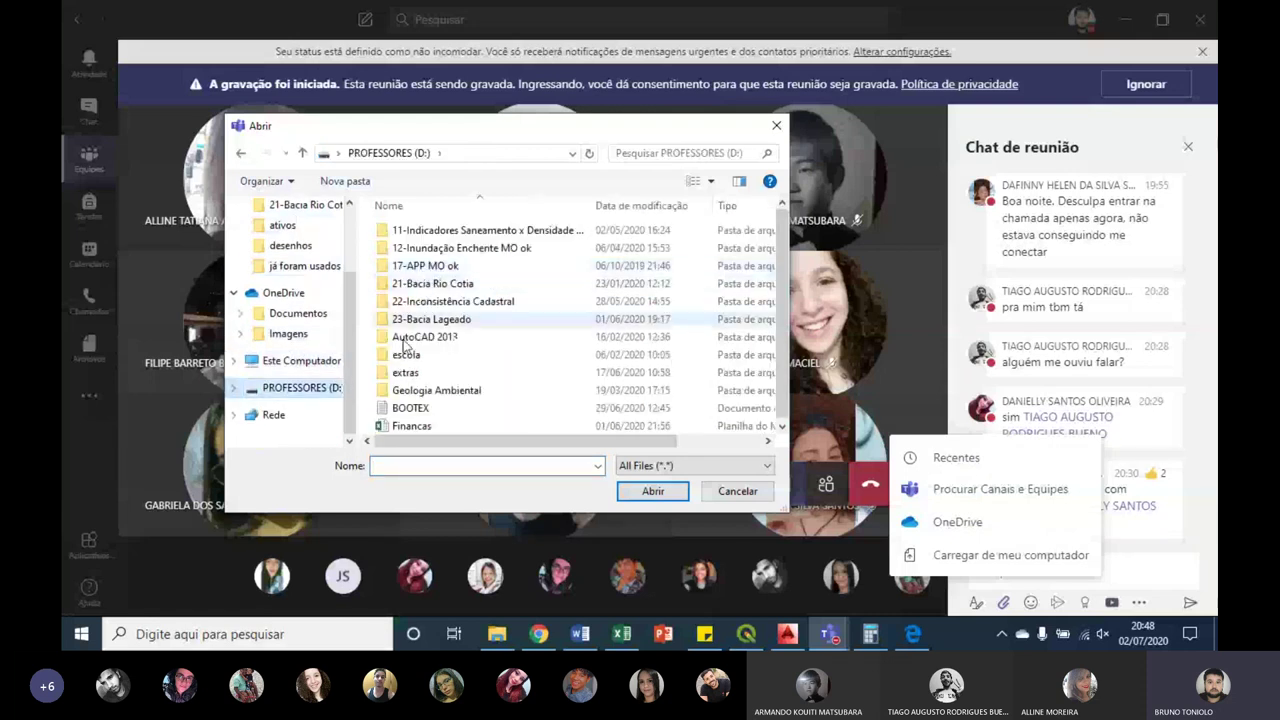
double_click(403, 358)
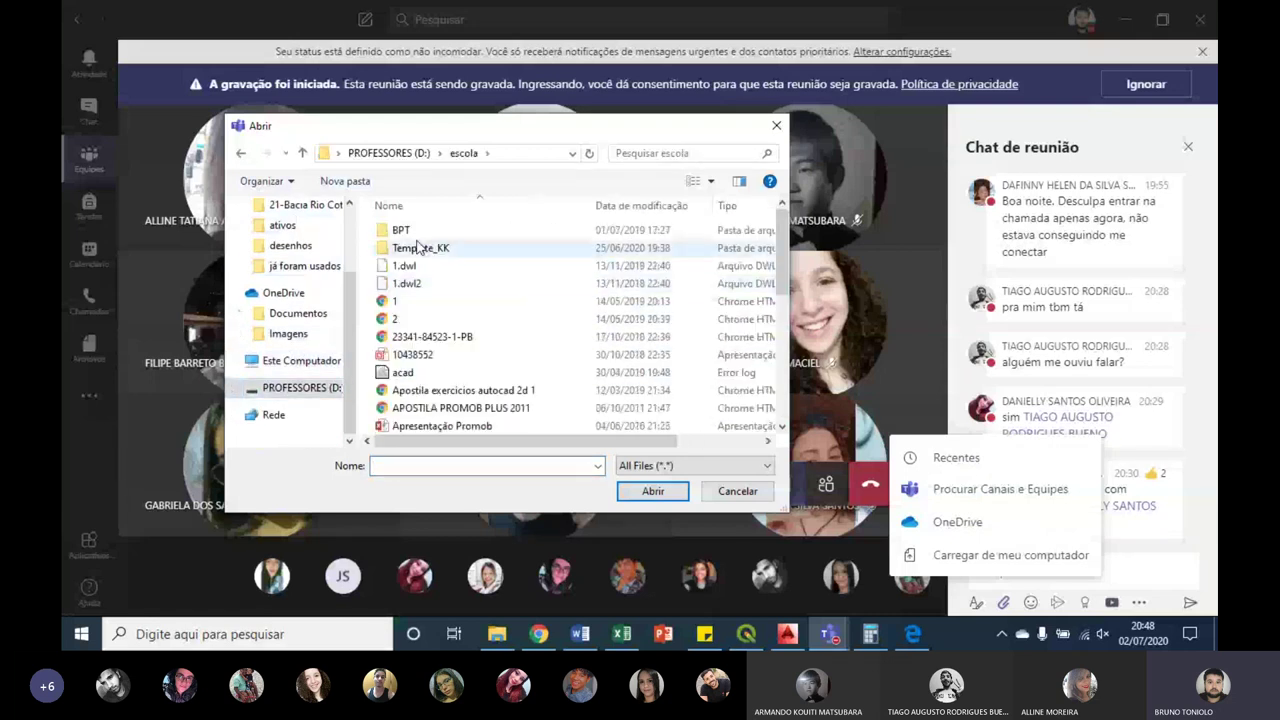
double_click(405, 231)
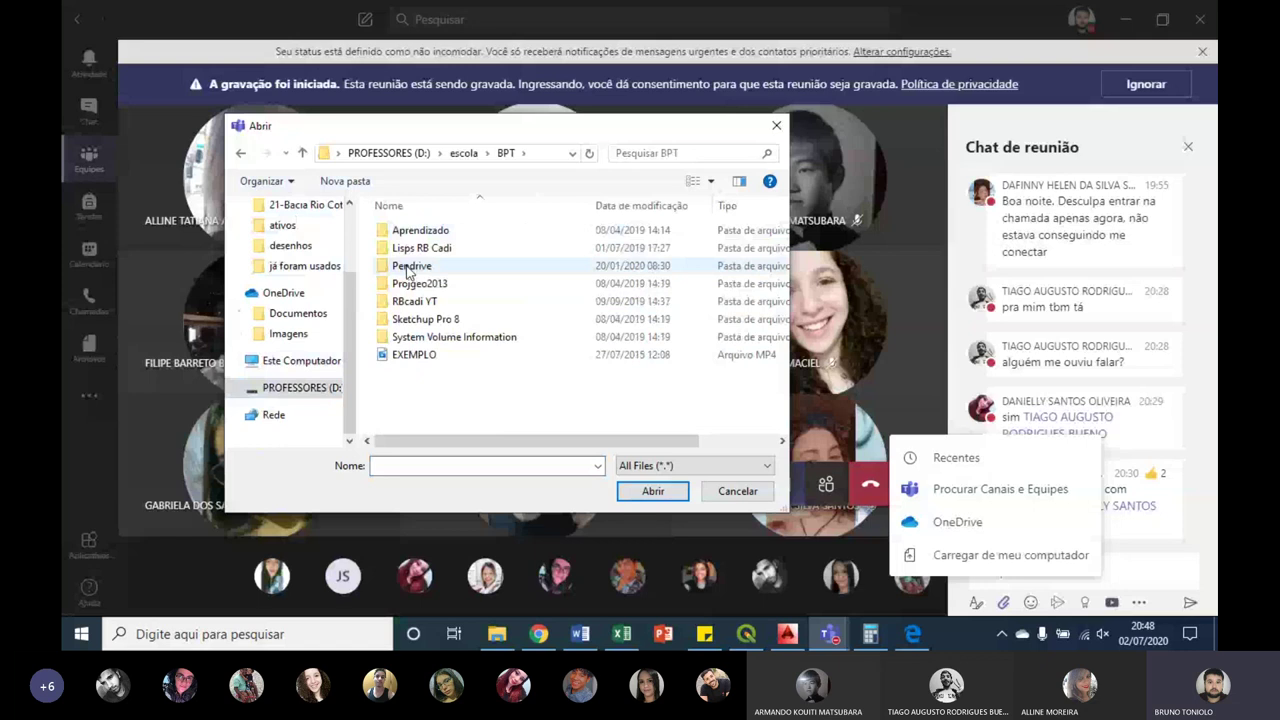
click(413, 253)
double_click(413, 253)
double_click(413, 258)
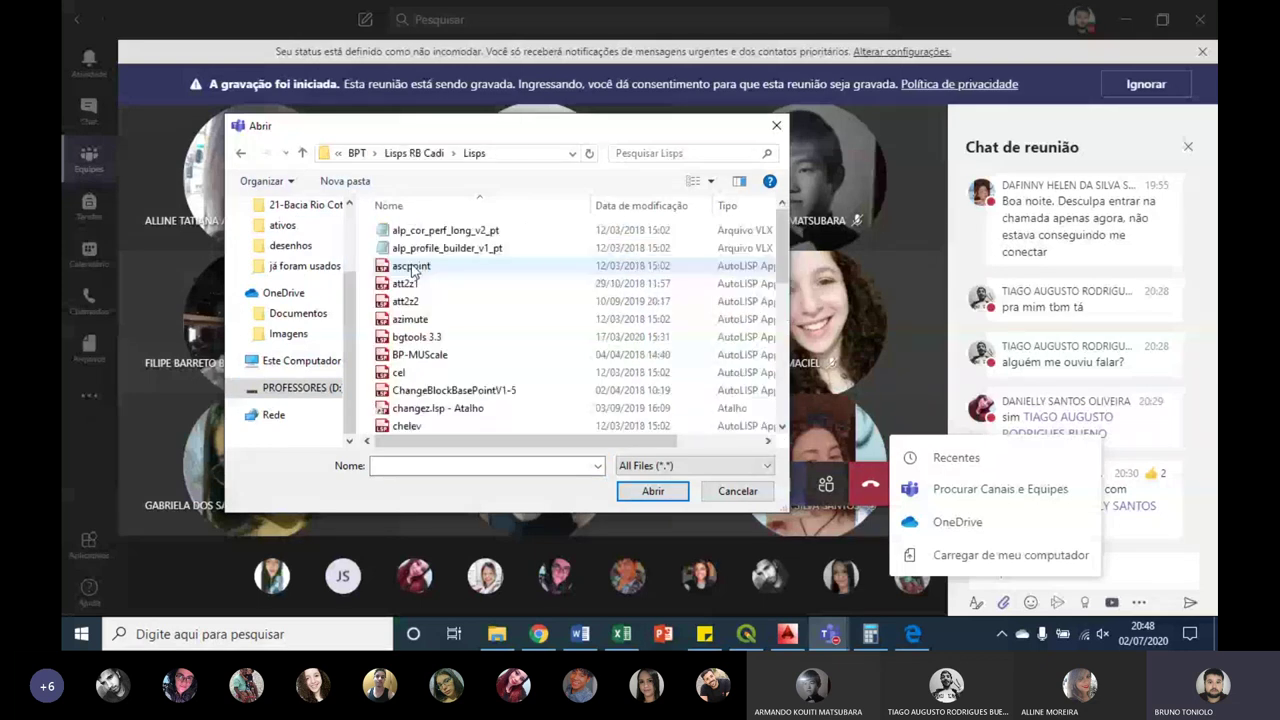
Step: Attach QuickProfile.LSP to the chat reply and send it
scroll(406, 357, down, 4)
scroll(406, 357, down, 2)
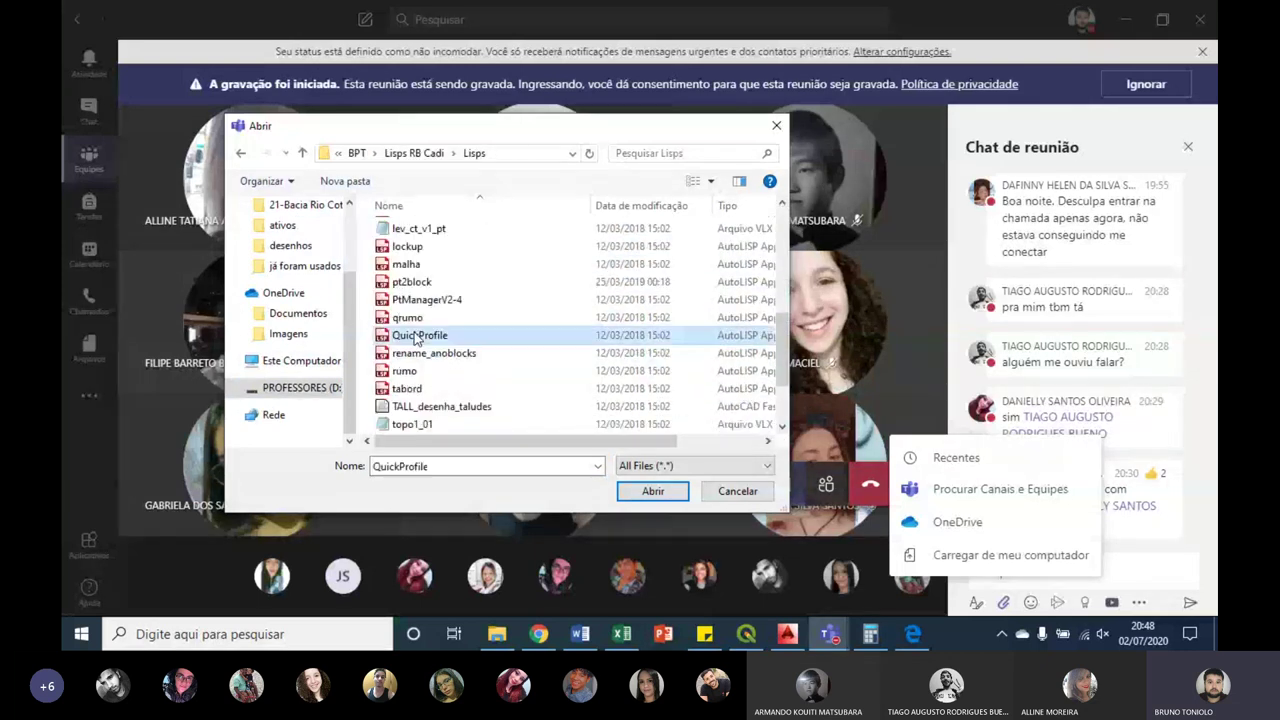
double_click(422, 332)
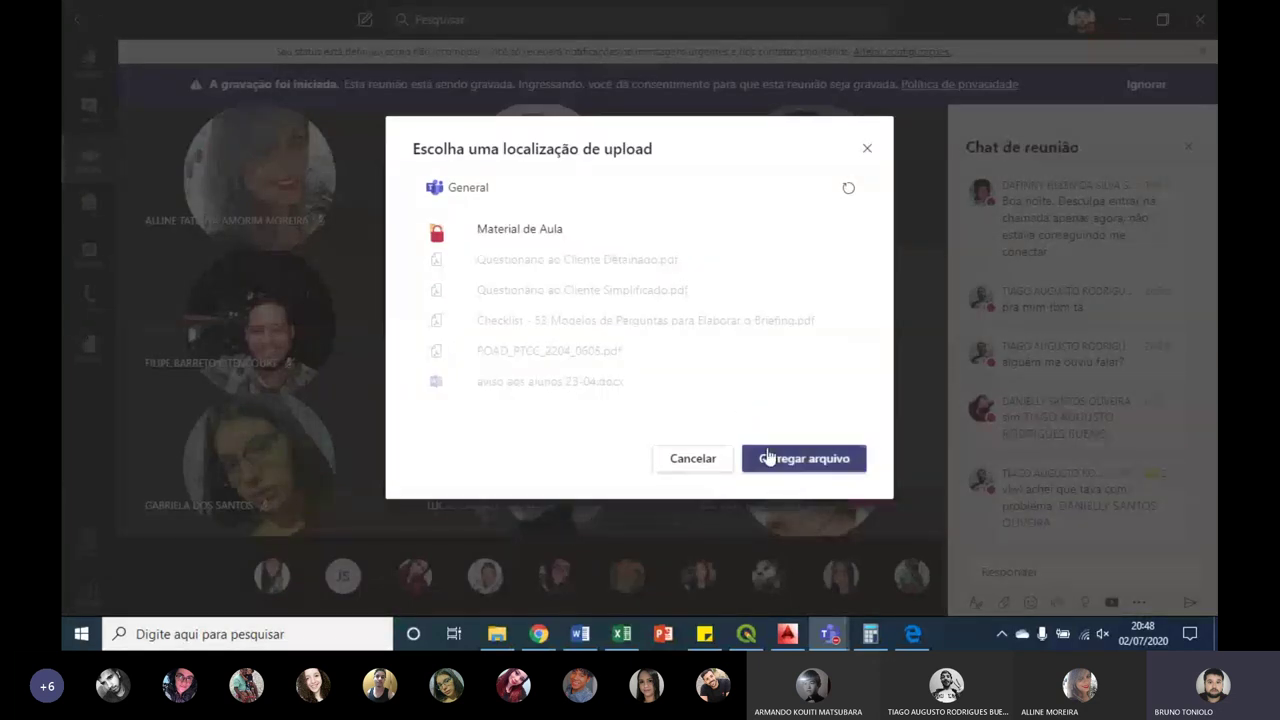
click(771, 456)
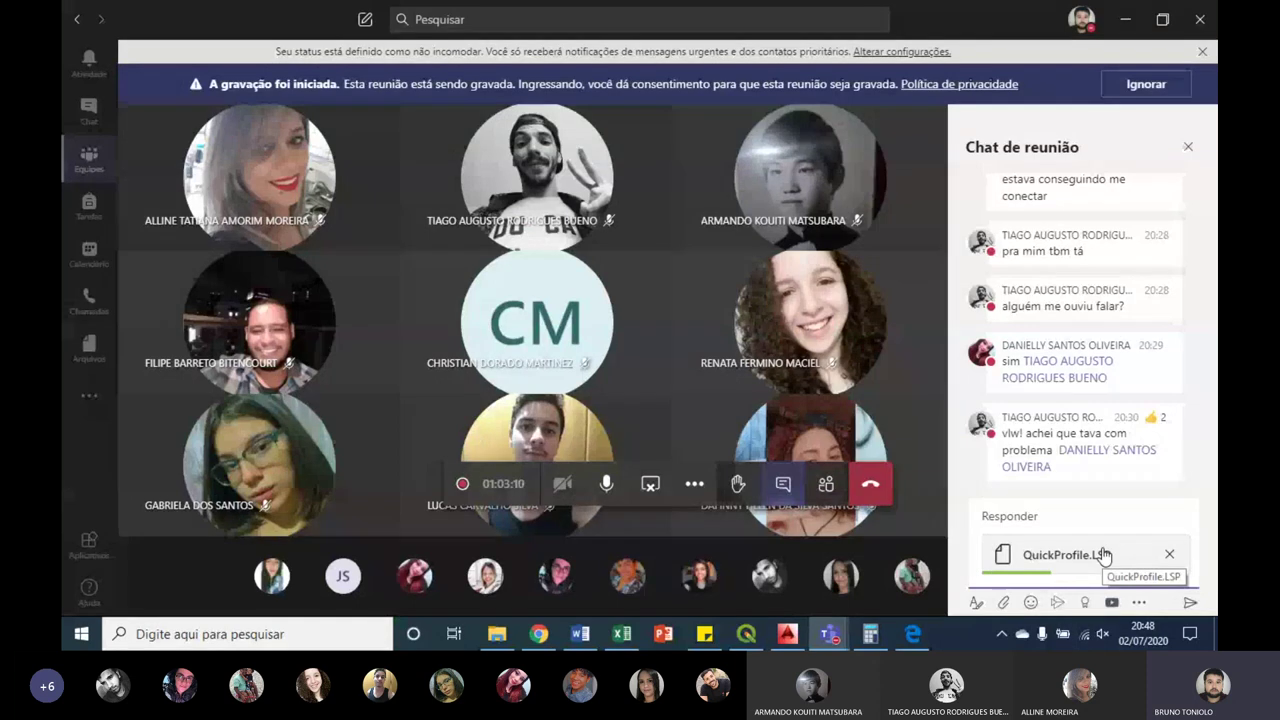
click(1031, 519)
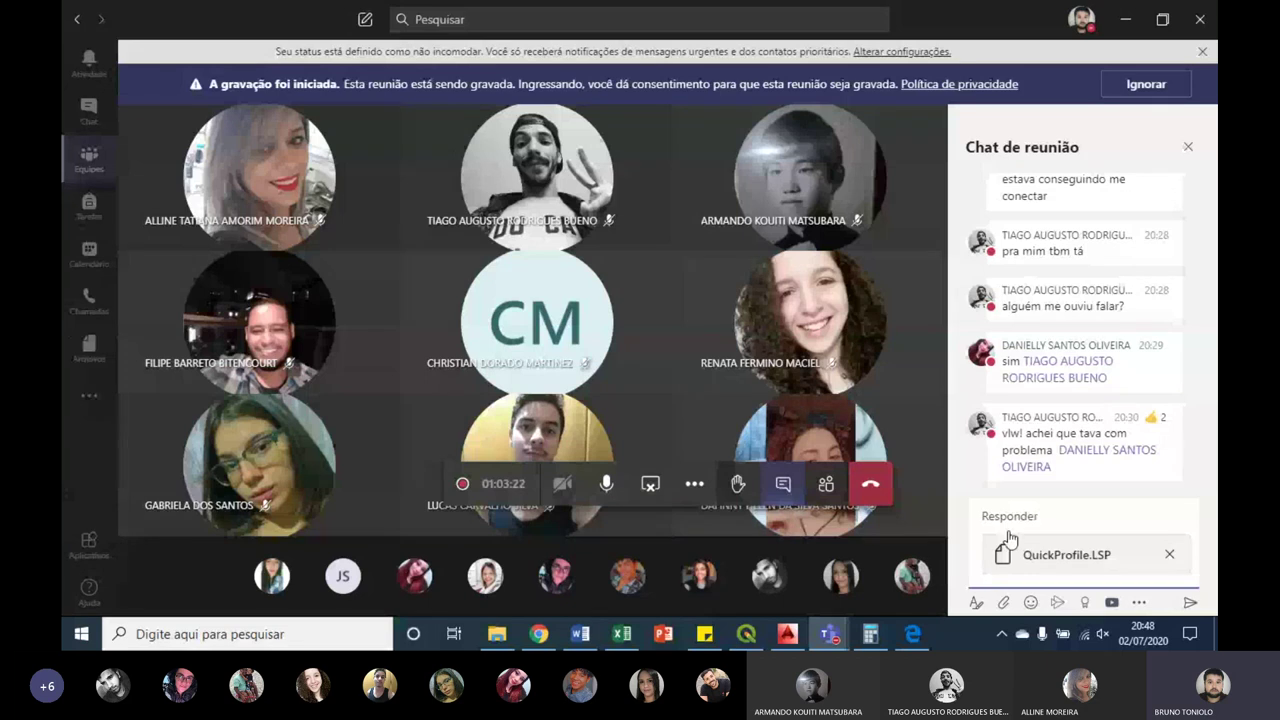
key(Return)
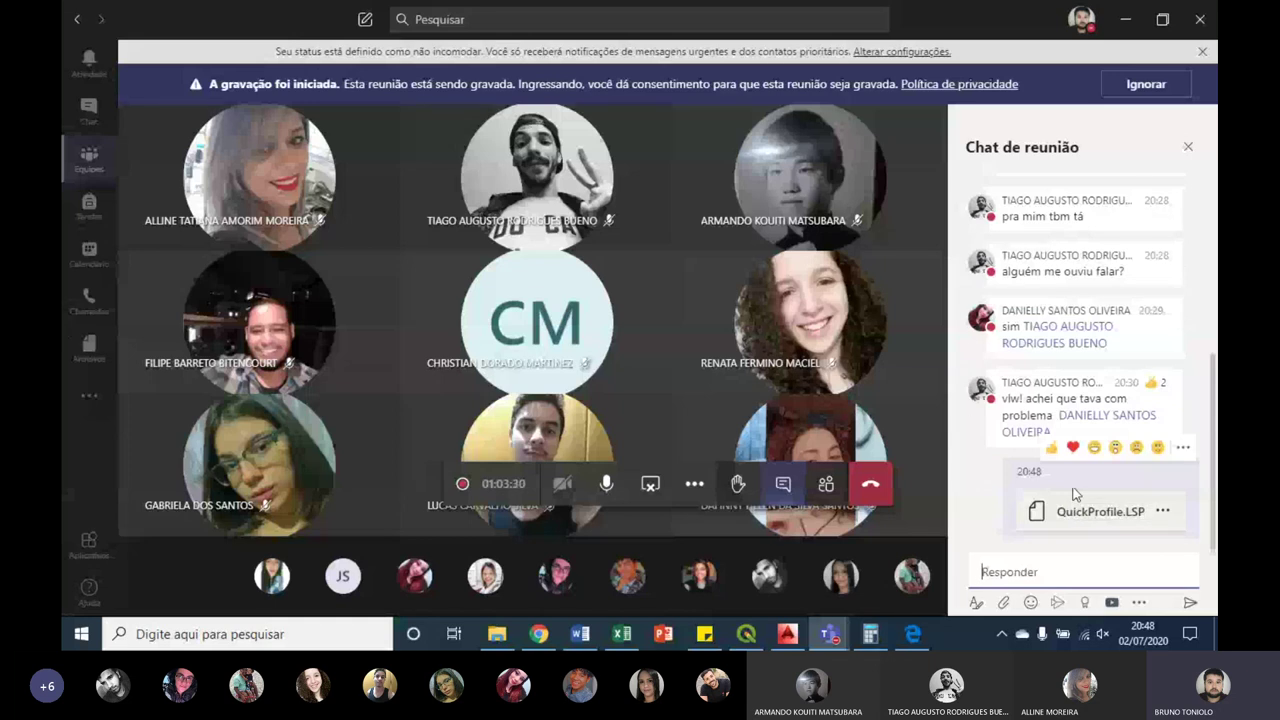
Step: Load QuickProfile.LSP via APPLOAD, then close the loader and its confirmation message
click(790, 634)
text(aa)
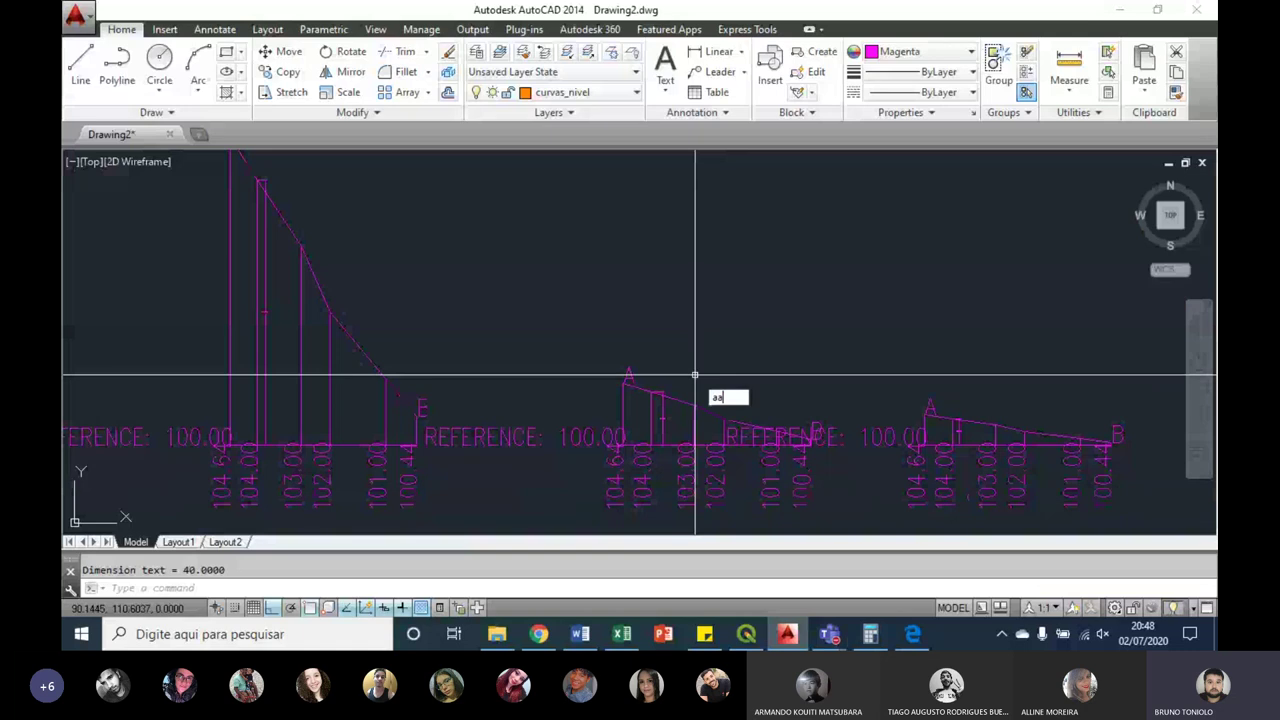
text(ploa)
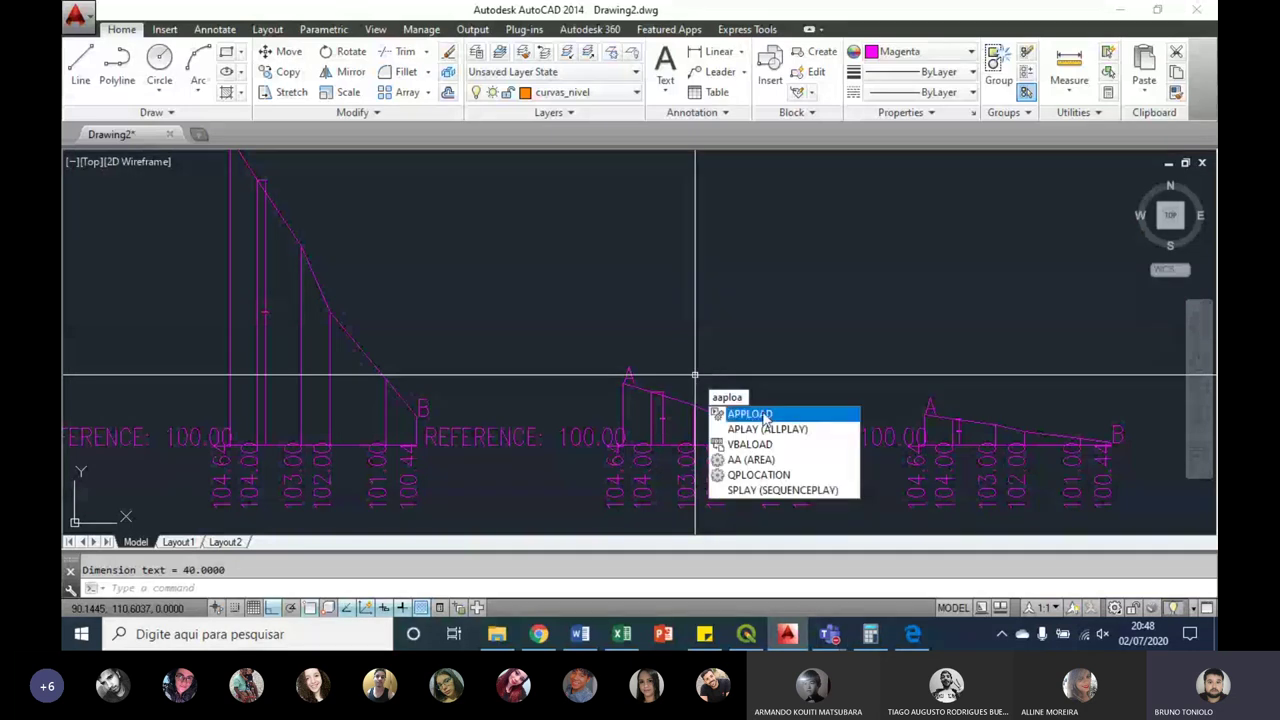
click(765, 415)
scroll(497, 209, down, 3)
scroll(497, 209, down, 3)
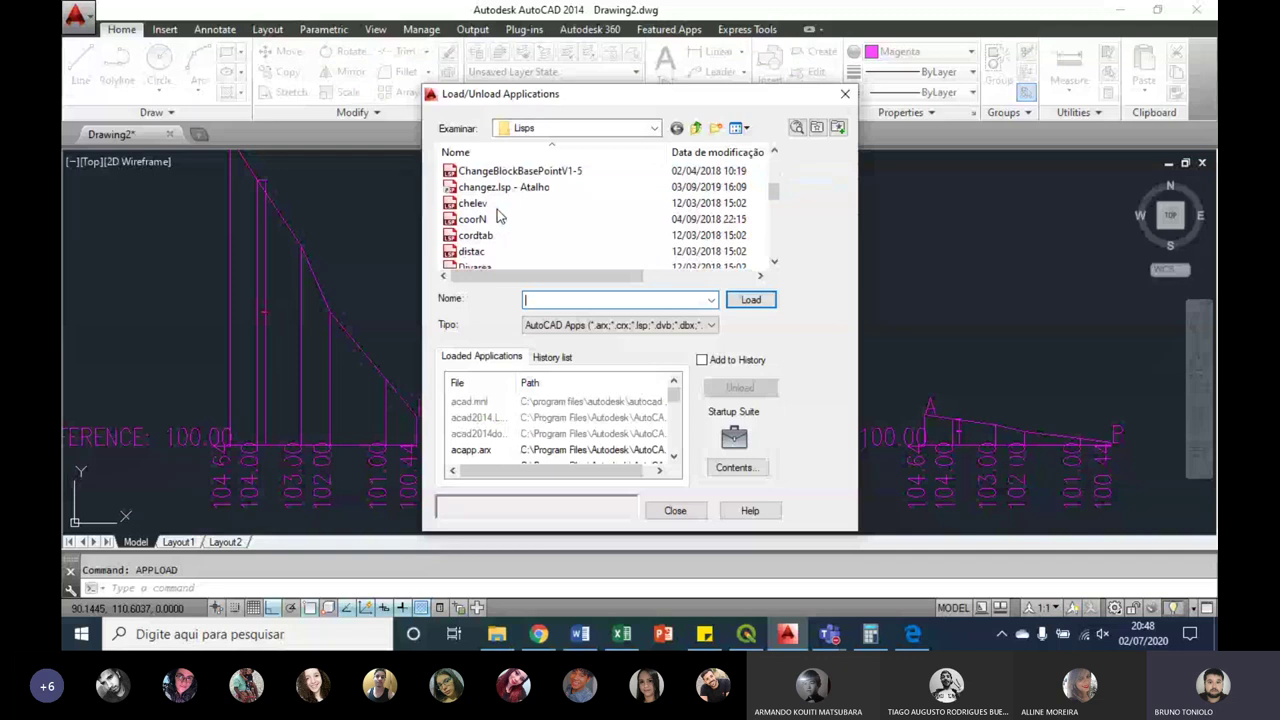
scroll(497, 209, down, 3)
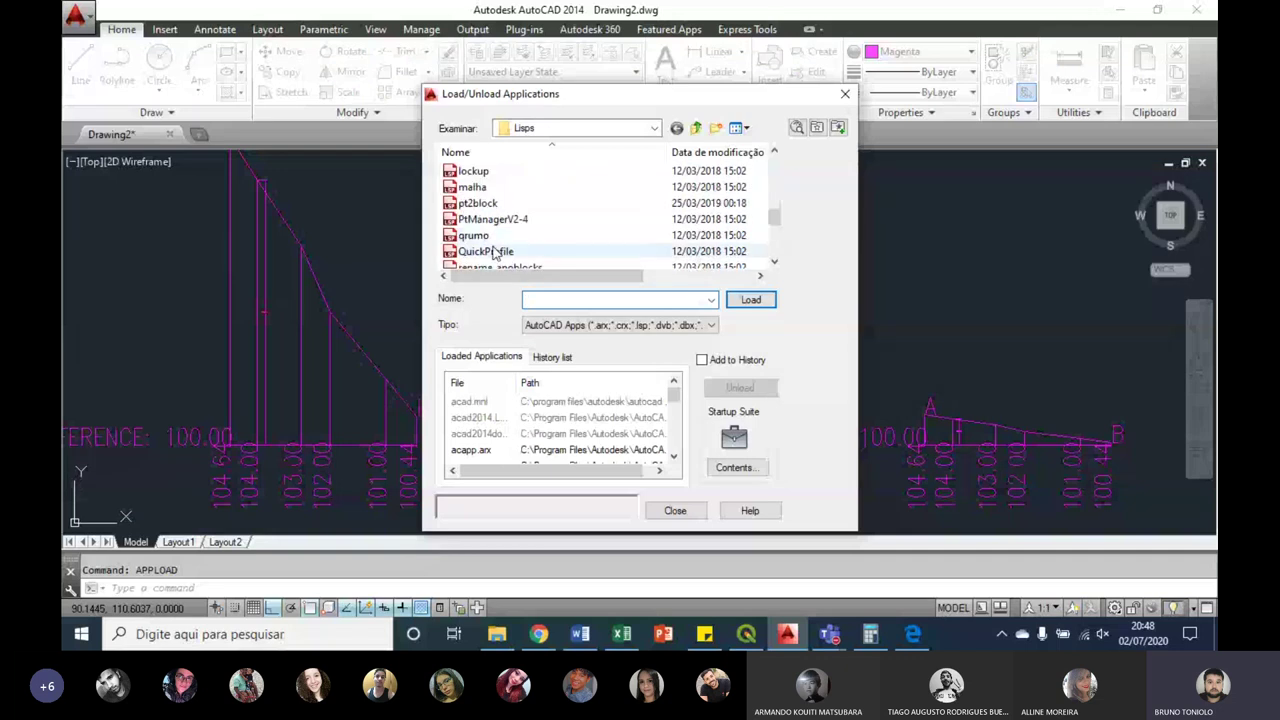
click(486, 251)
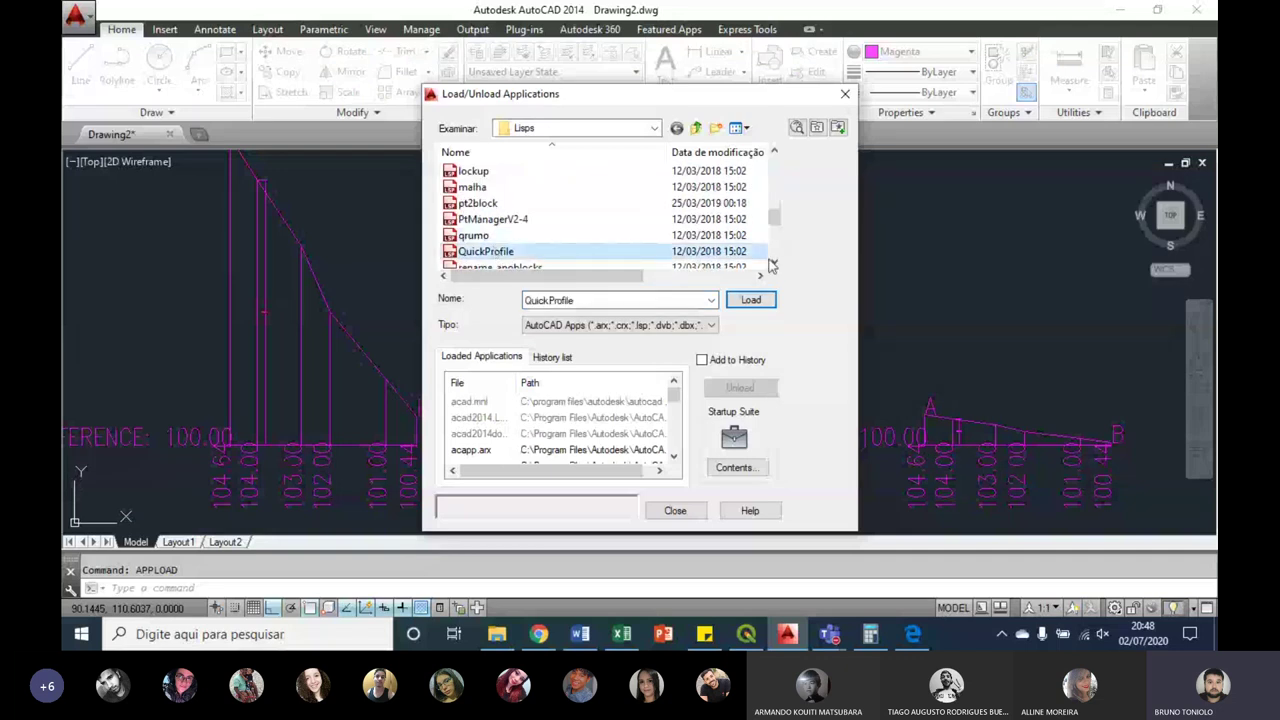
click(751, 300)
click(678, 511)
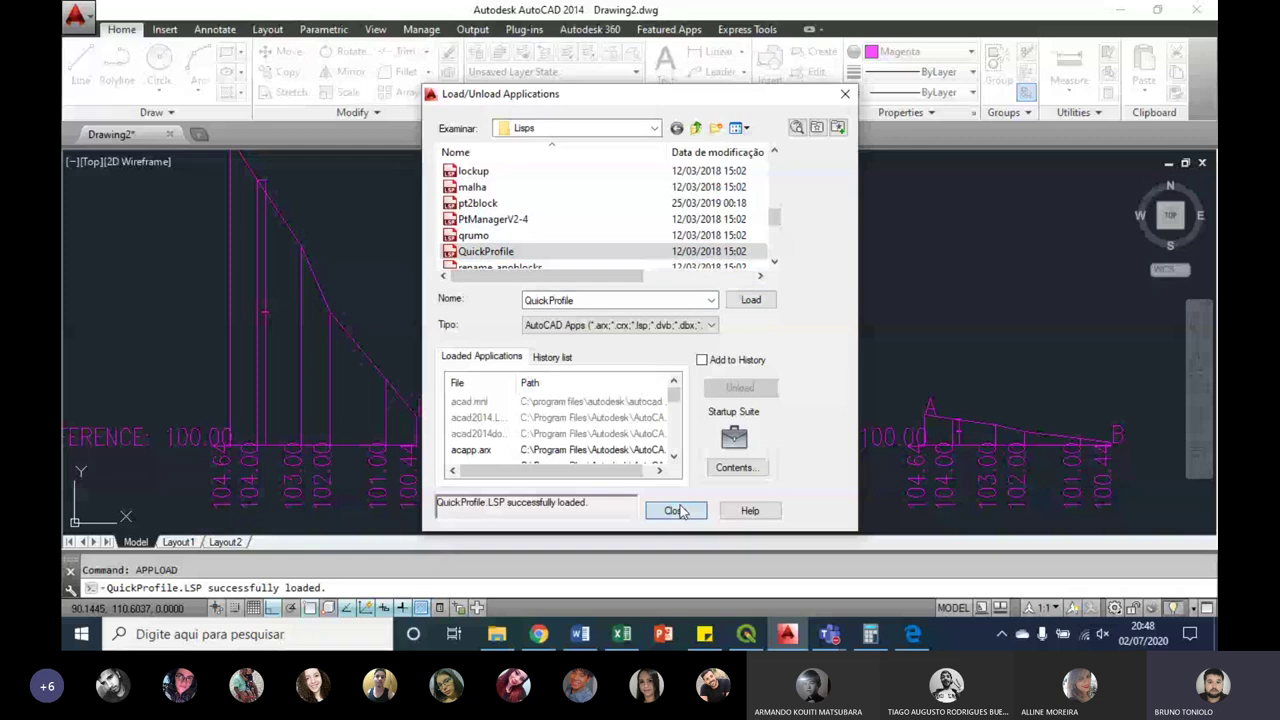
click(737, 380)
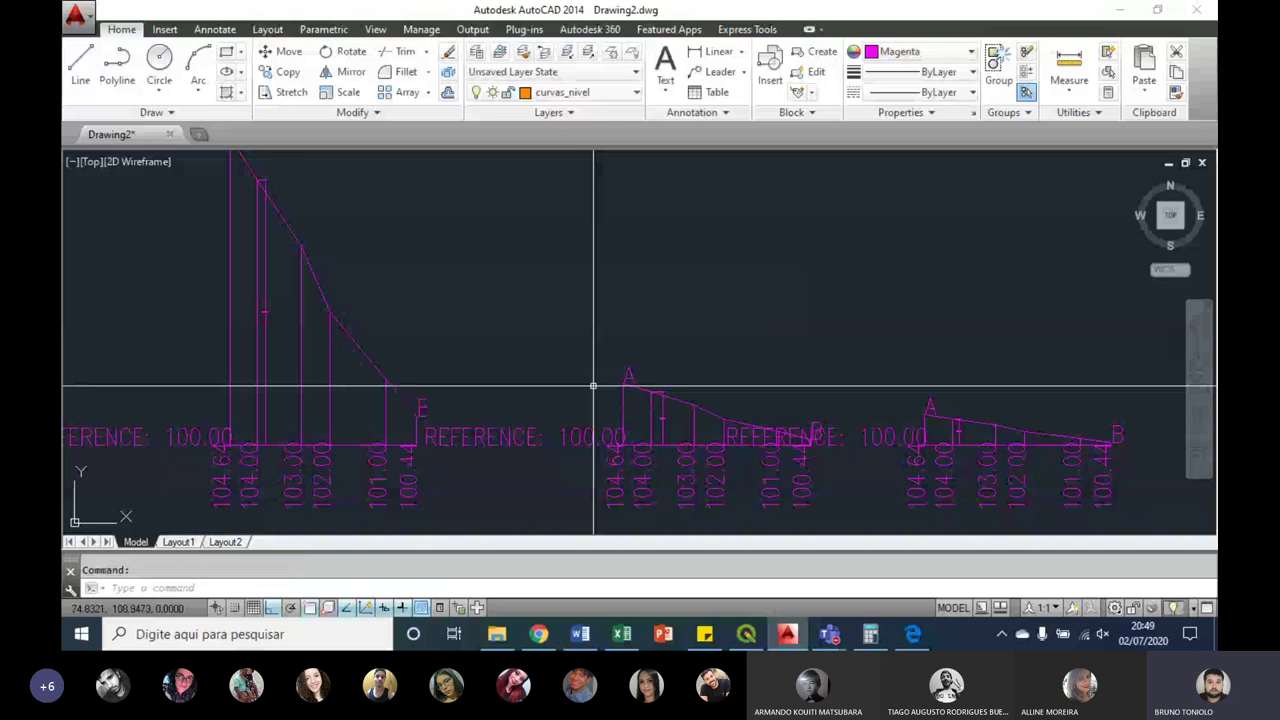
Step: Nudge the profiles view slightly, then stop sharing the screen in Teams
middle_drag(537, 294, 543, 301)
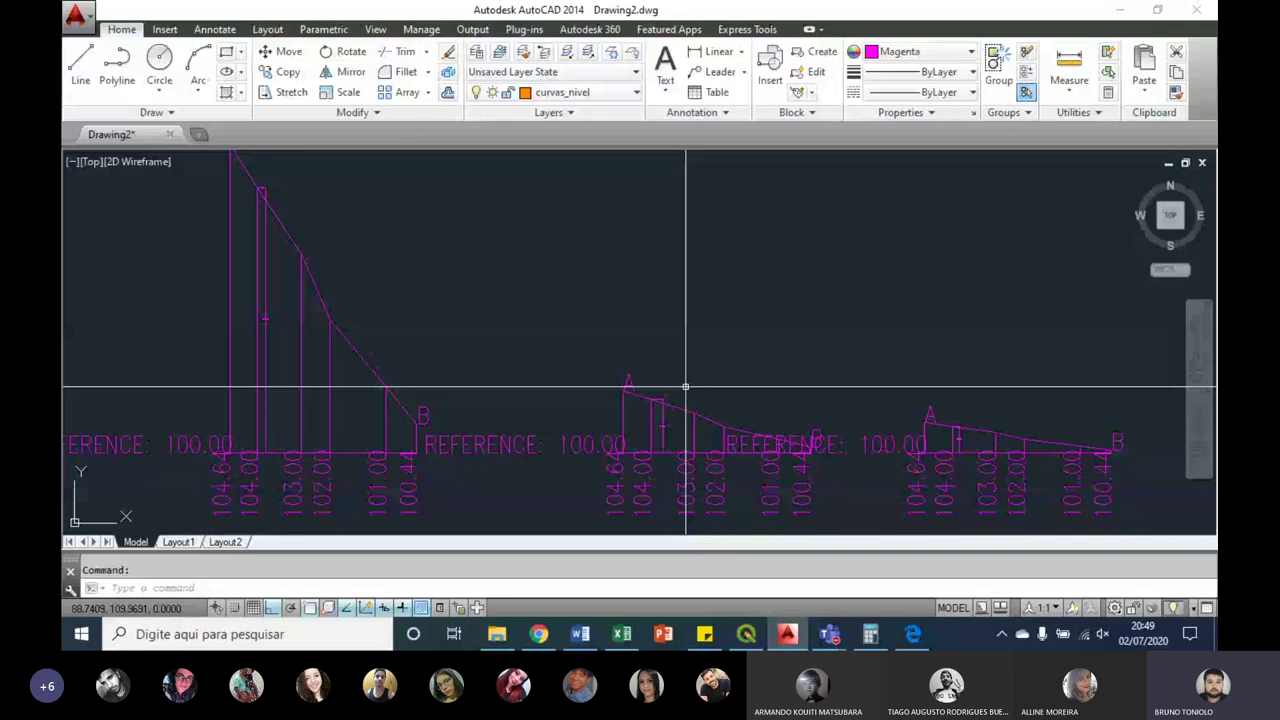
key(alt+Tab)
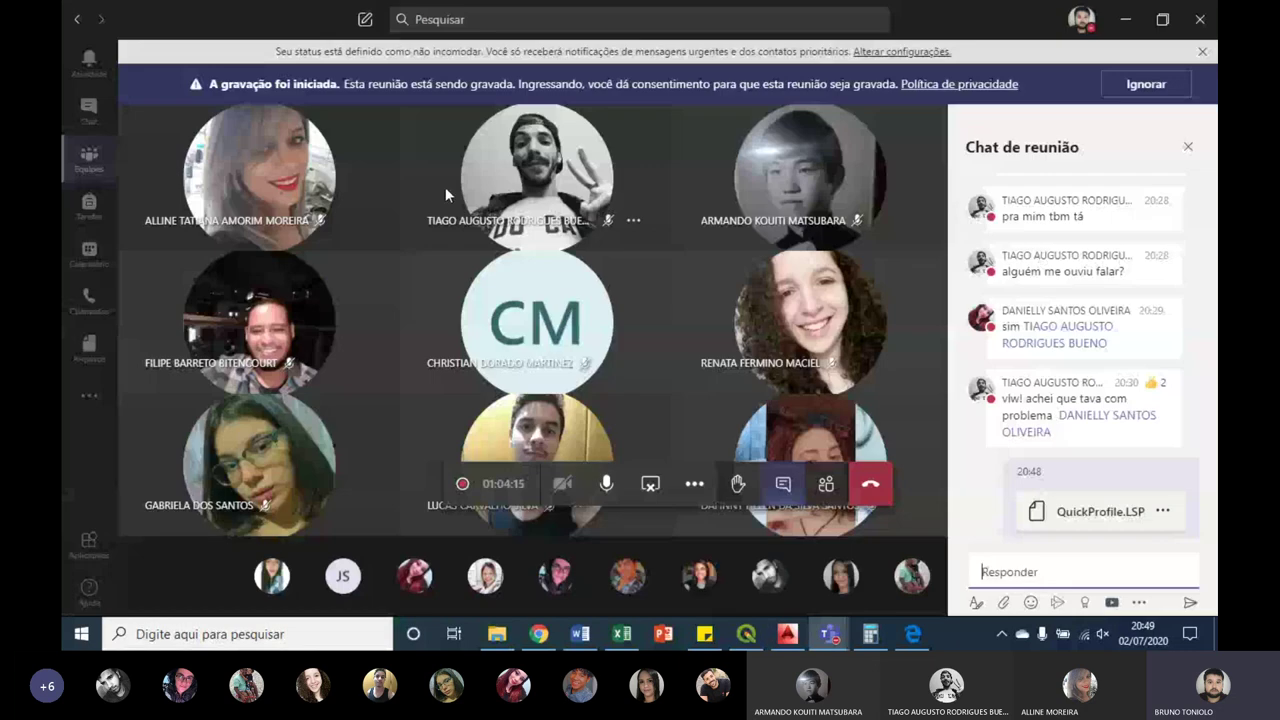
mouse_move(650, 484)
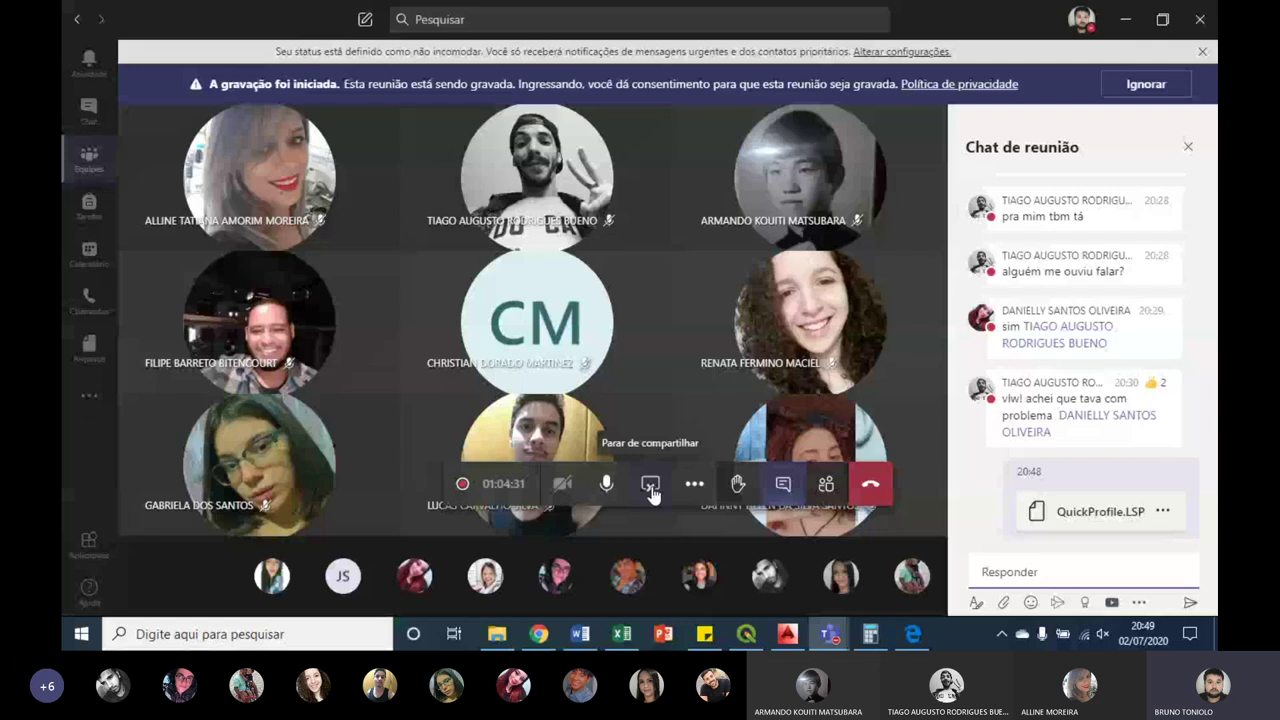
click(651, 494)
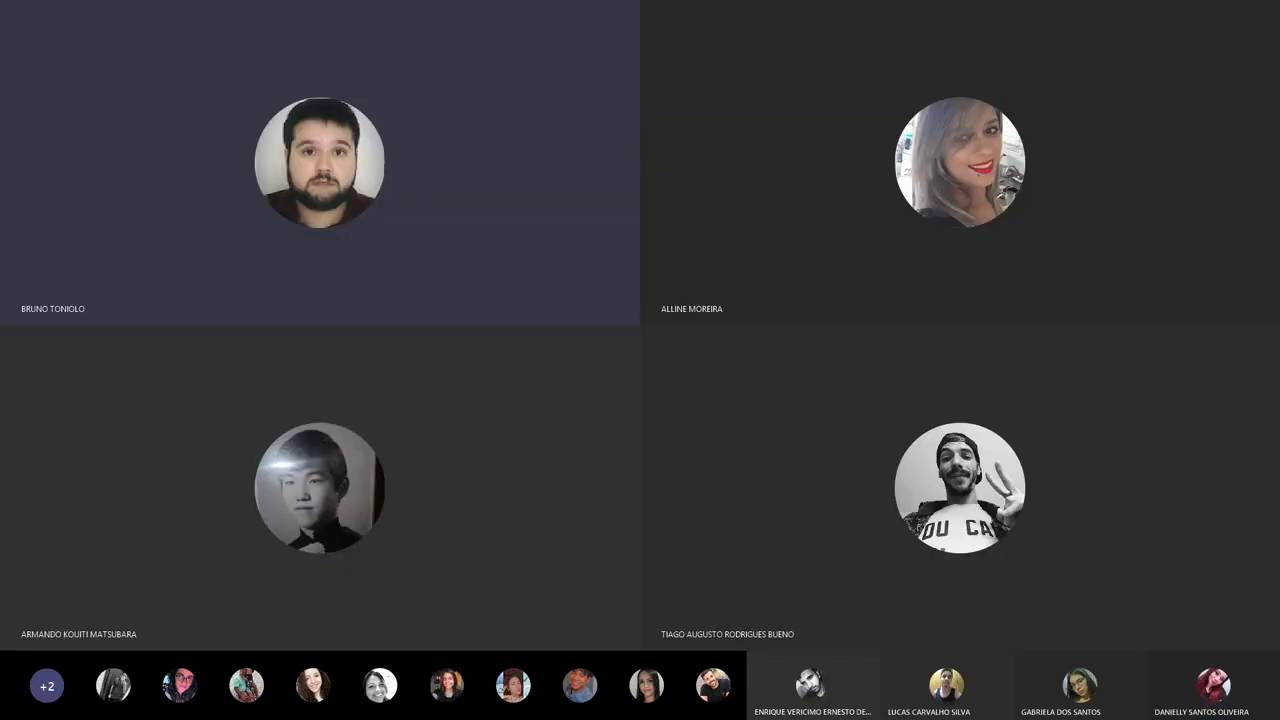